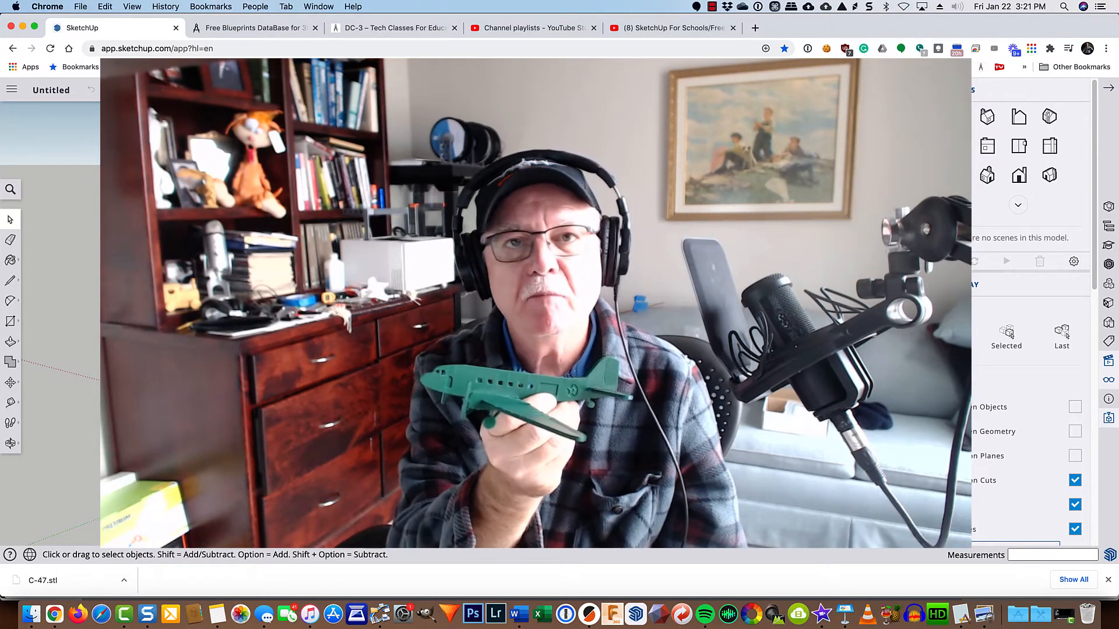
- Search the Blueprints database site for "c-47" and open the Douglas C-47 Skytrain (Dakota) blueprint
{"action": "left_click", "coordinate": [249, 29]}
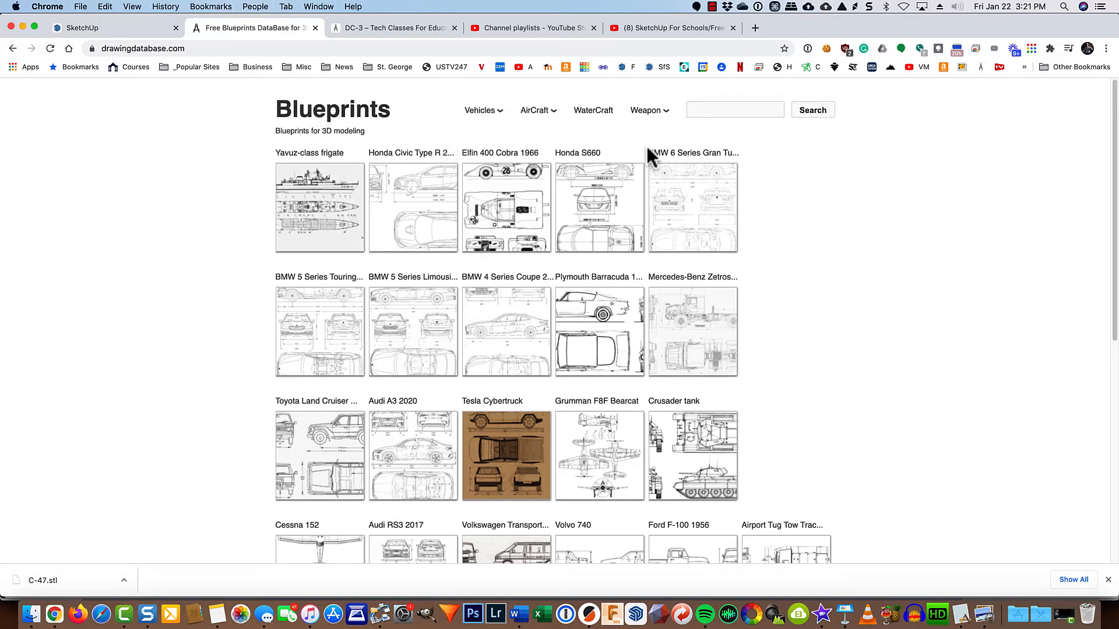
{"action": "left_click", "coordinate": [704, 110]}
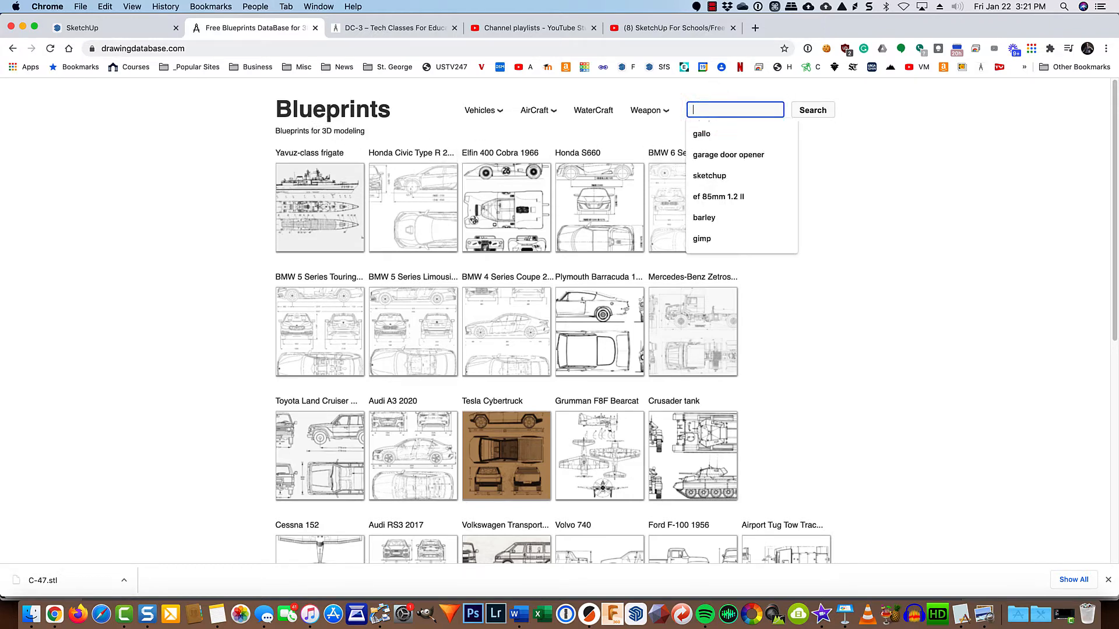
{"action": "type", "text": "c-"}
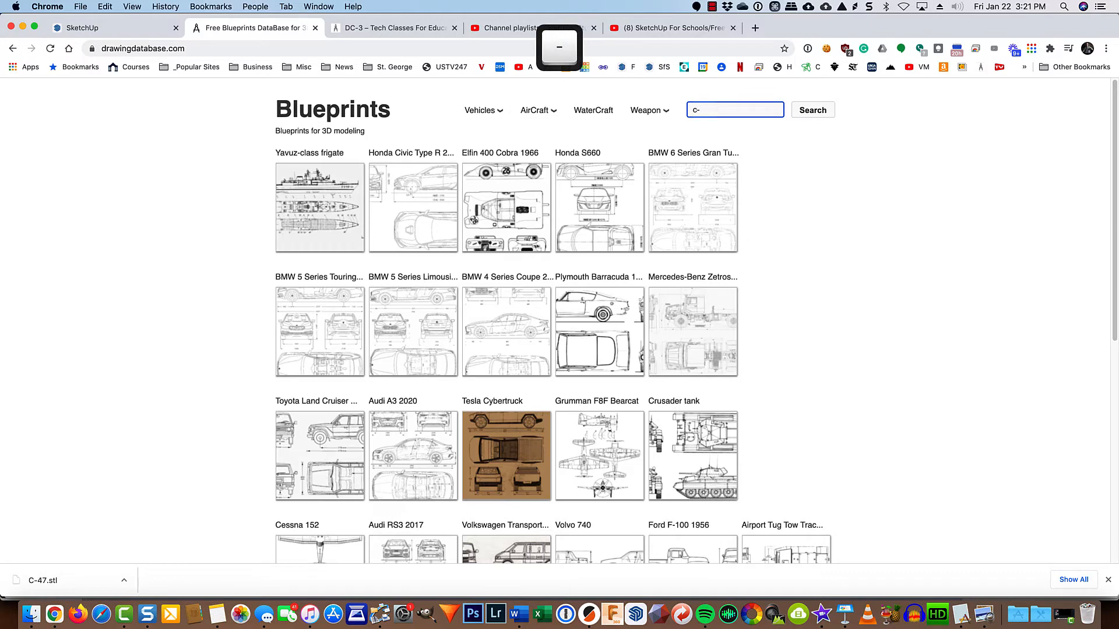
{"action": "type", "text": "47"}
{"action": "key", "text": "Return"}
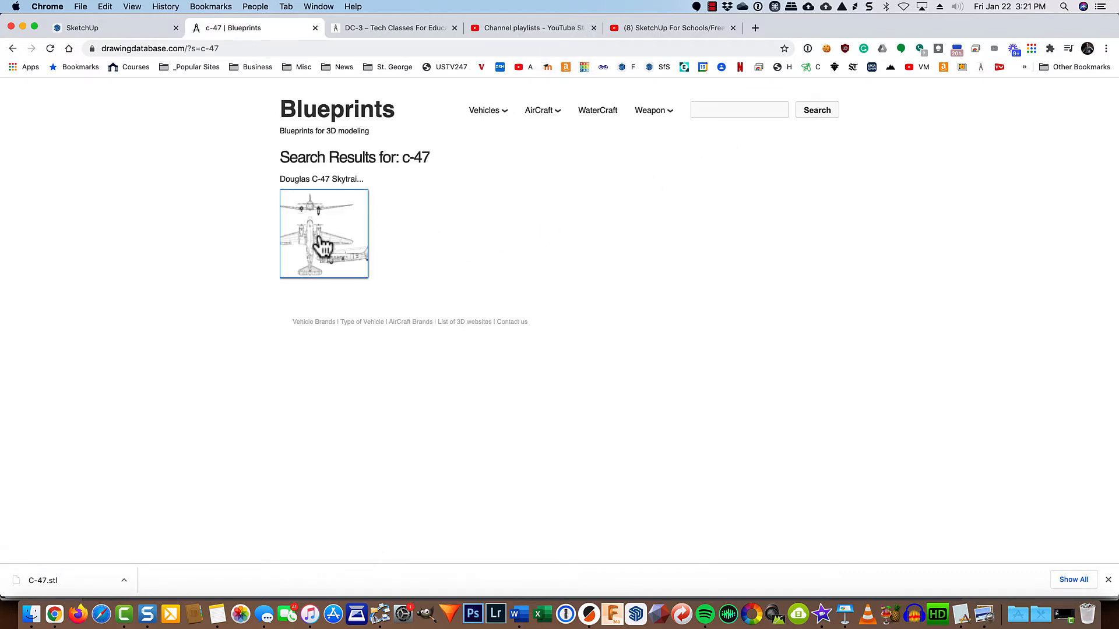
{"action": "left_click", "coordinate": [320, 235]}
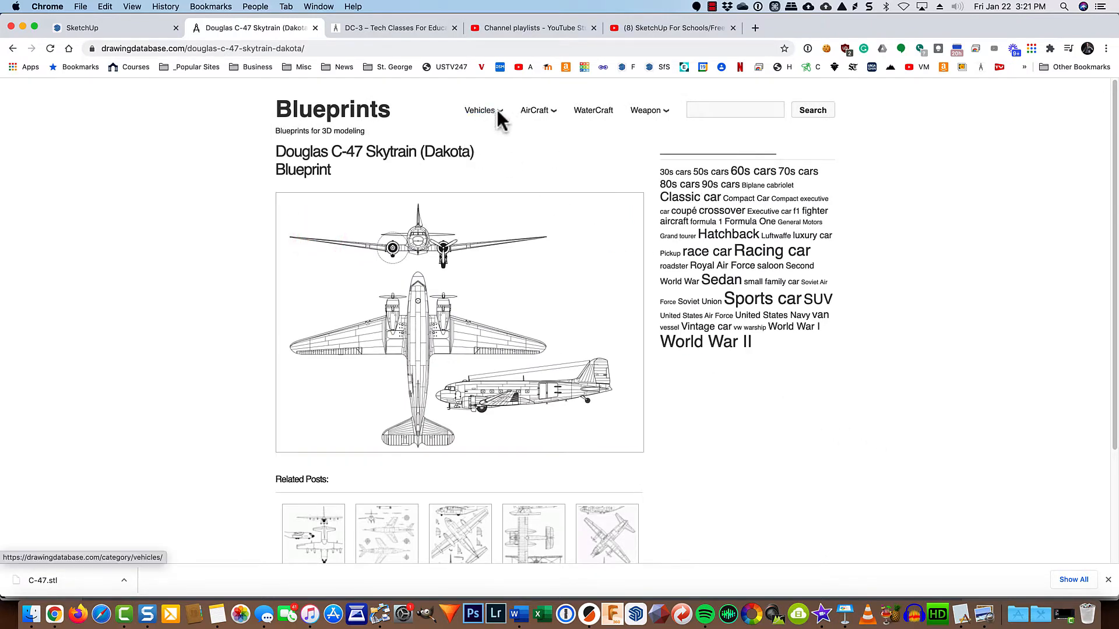
- Open the Bomber category of aircraft blueprints and look through the available drawings
{"action": "mouse_move", "coordinate": [533, 114]}
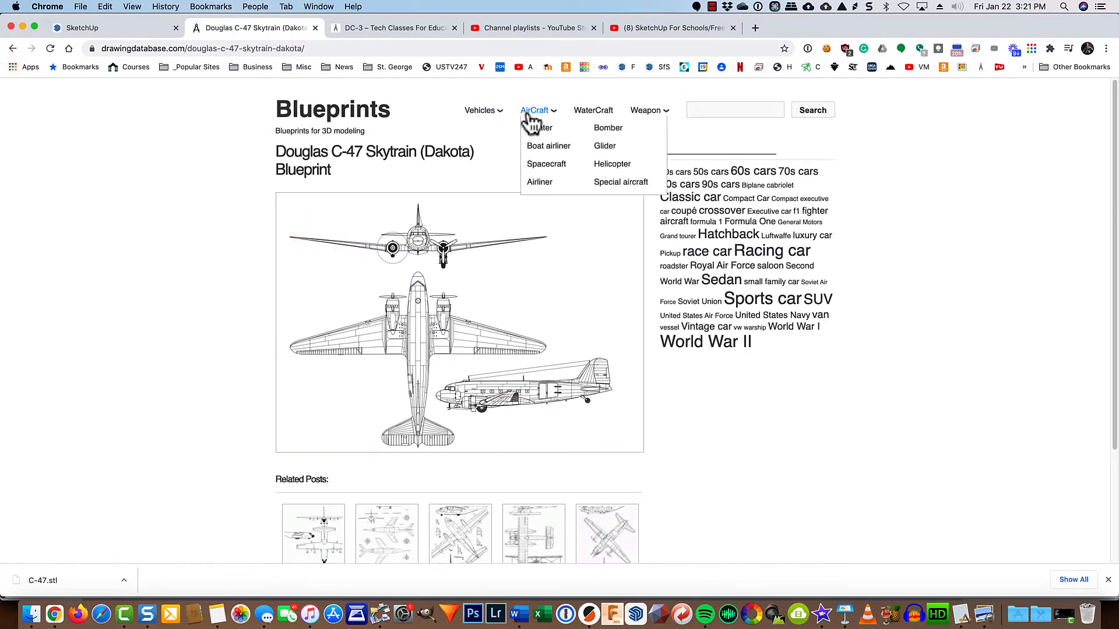
{"action": "left_click", "coordinate": [605, 130]}
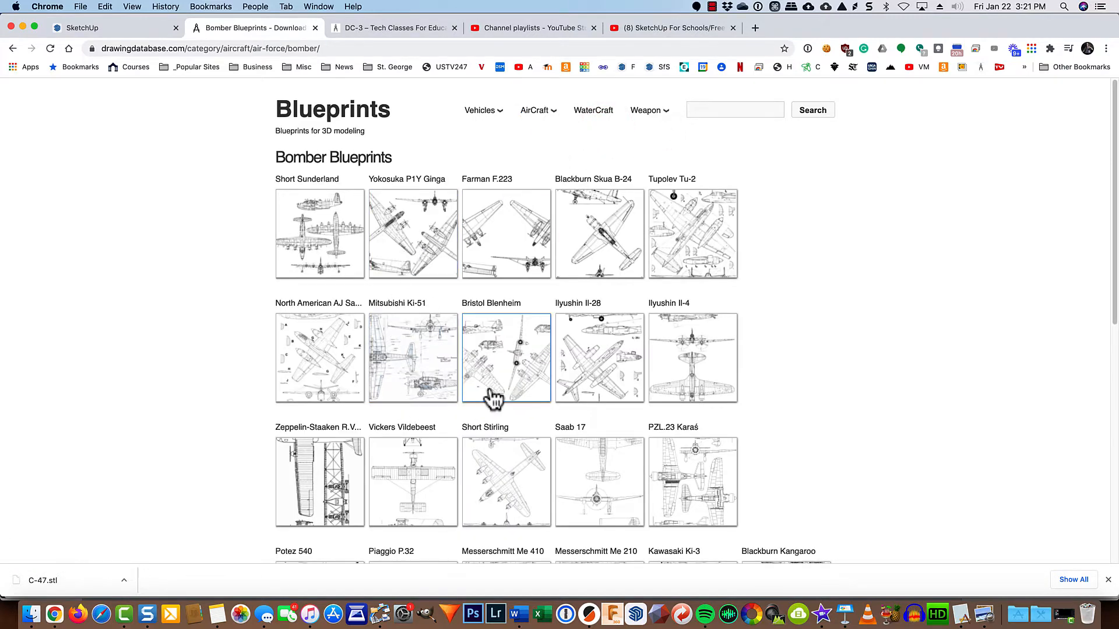
{"action": "scroll", "coordinate": [493, 394], "scroll_direction": "down", "scroll_amount": 4}
{"action": "scroll", "coordinate": [492, 398], "scroll_direction": "down", "scroll_amount": 10}
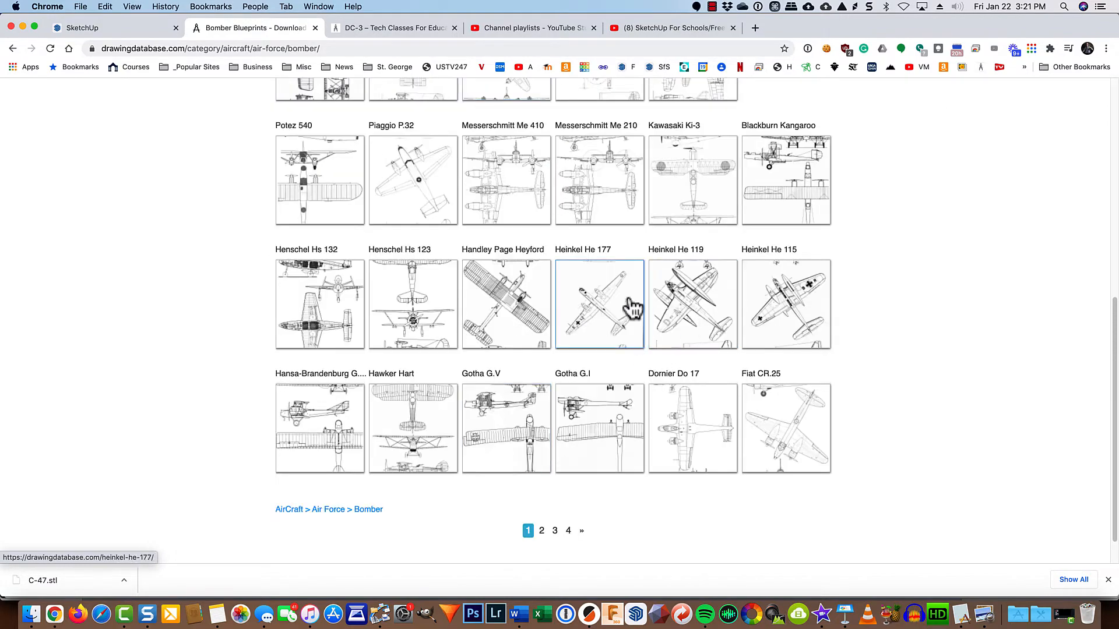
{"action": "scroll", "coordinate": [418, 426], "scroll_direction": "up", "scroll_amount": 13}
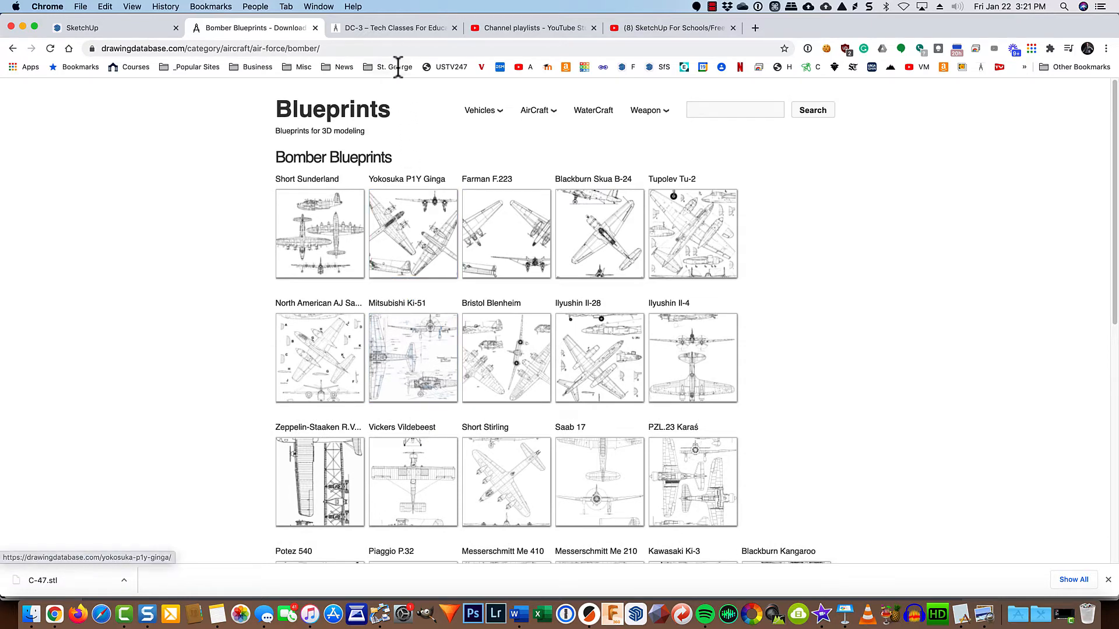
- Switch to the DC-3 lesson page and review it through to the DC-3/C-47 Blueprint download section
{"action": "left_click", "coordinate": [399, 26]}
{"action": "scroll", "coordinate": [317, 295], "scroll_direction": "down", "scroll_amount": 8}
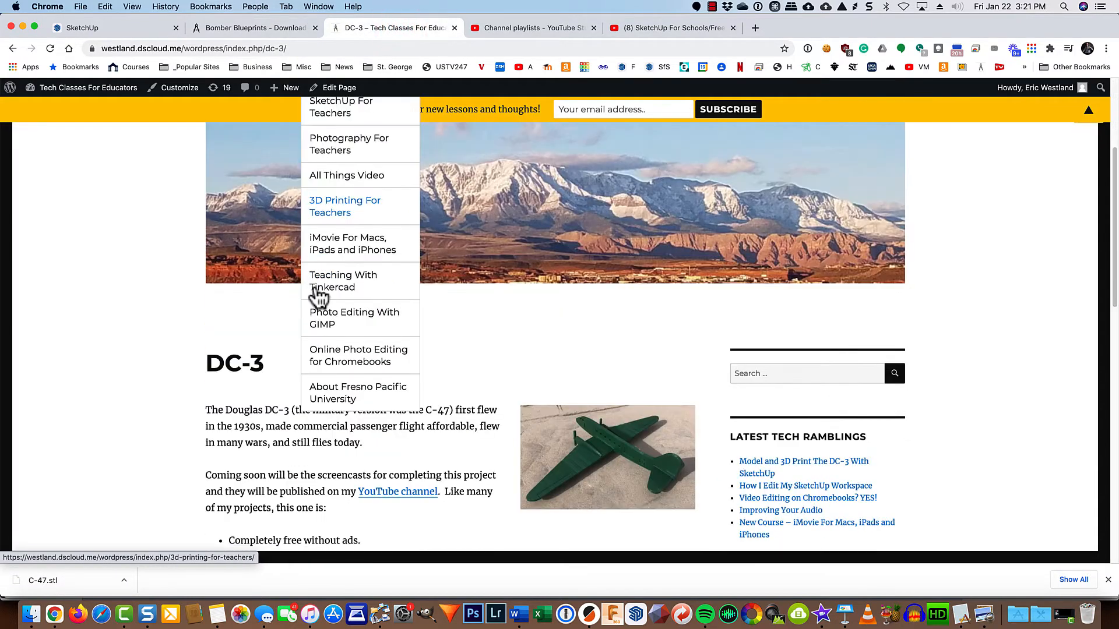
{"action": "scroll", "coordinate": [433, 366], "scroll_direction": "down", "scroll_amount": 6}
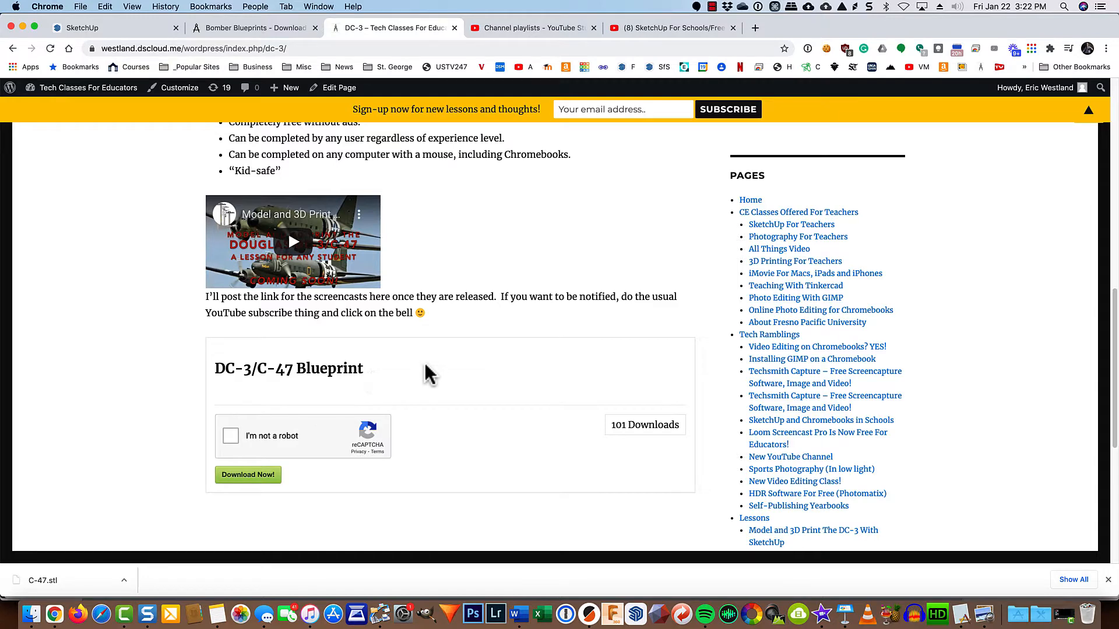
{"action": "scroll", "coordinate": [425, 366], "scroll_direction": "up", "scroll_amount": 15}
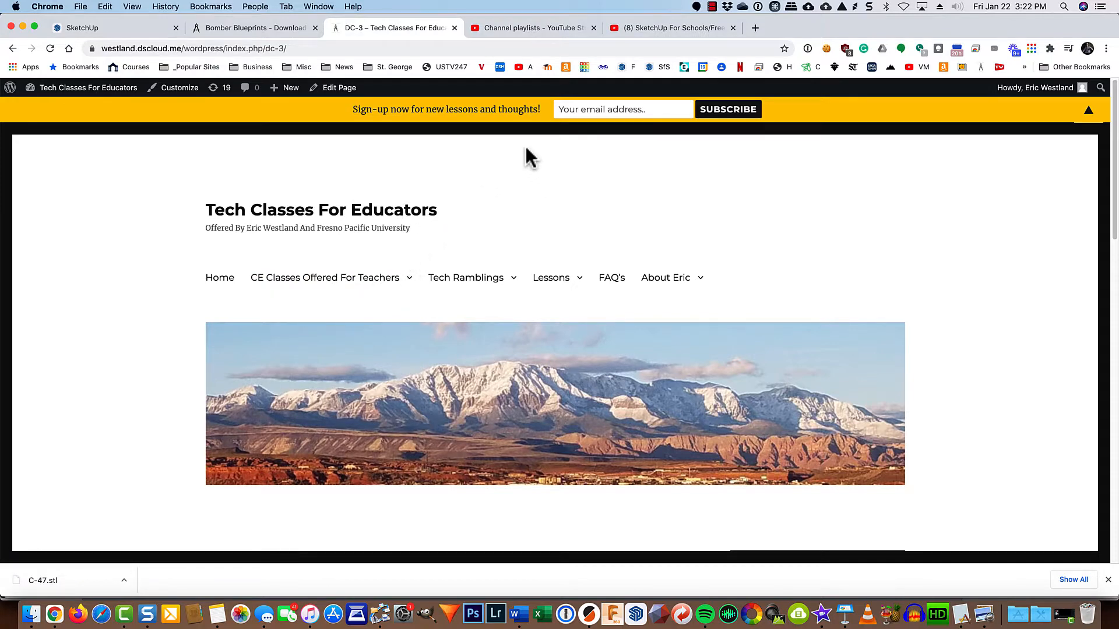
- Expand the table of contents of the "SketchUp For Schools/Free - Basic Commands" video and play The Move Tool chapter briefly
{"action": "left_click", "coordinate": [641, 30]}
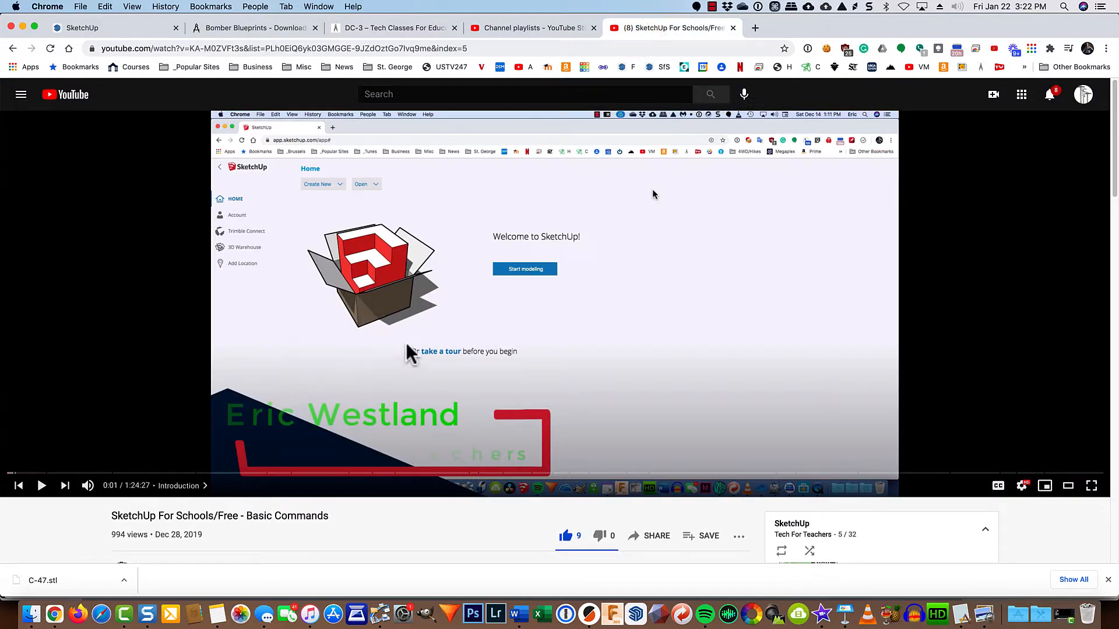
{"action": "scroll", "coordinate": [405, 350], "scroll_direction": "down", "scroll_amount": 5}
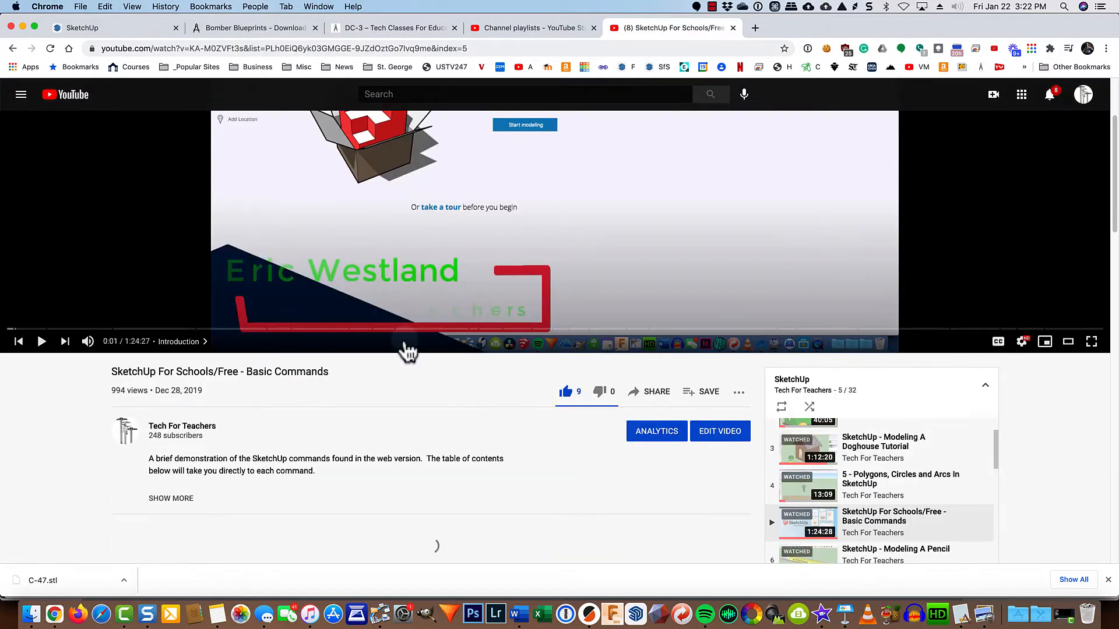
{"action": "left_click", "coordinate": [173, 373]}
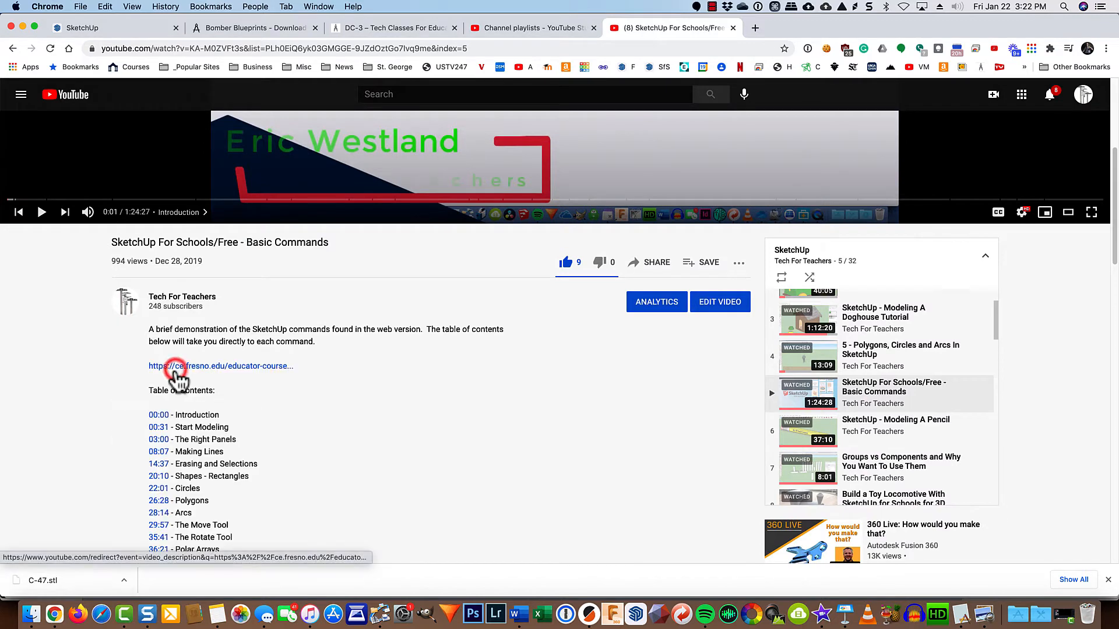
{"action": "scroll", "coordinate": [320, 419], "scroll_direction": "down", "scroll_amount": 3}
{"action": "scroll", "coordinate": [322, 419], "scroll_direction": "down", "scroll_amount": 3}
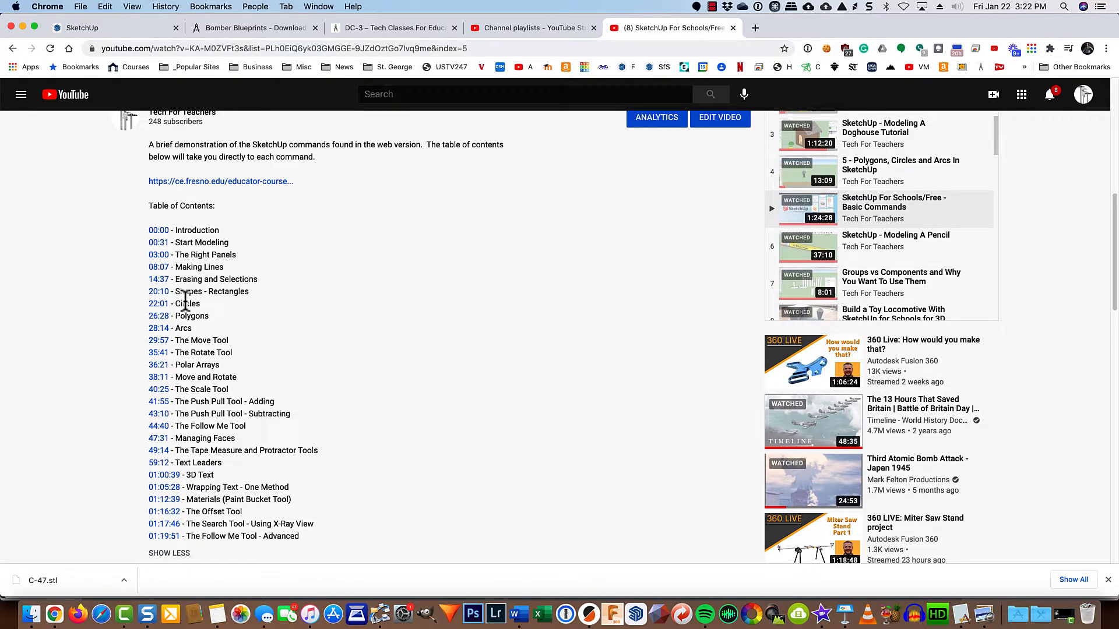
{"action": "scroll", "coordinate": [184, 301], "scroll_direction": "down", "scroll_amount": 1}
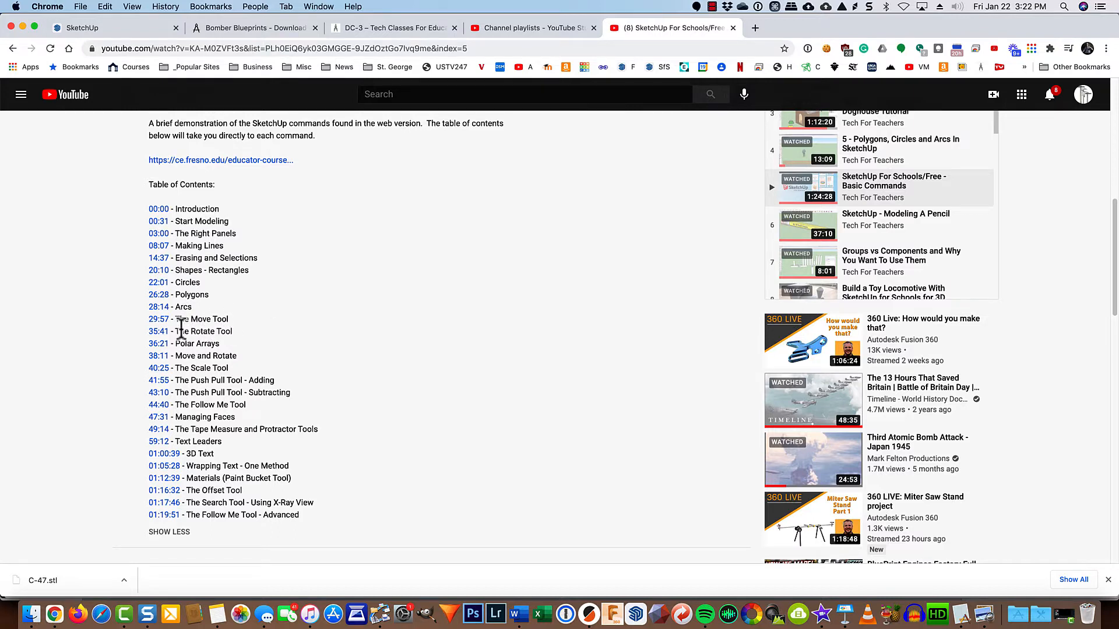
{"action": "left_click", "coordinate": [158, 320]}
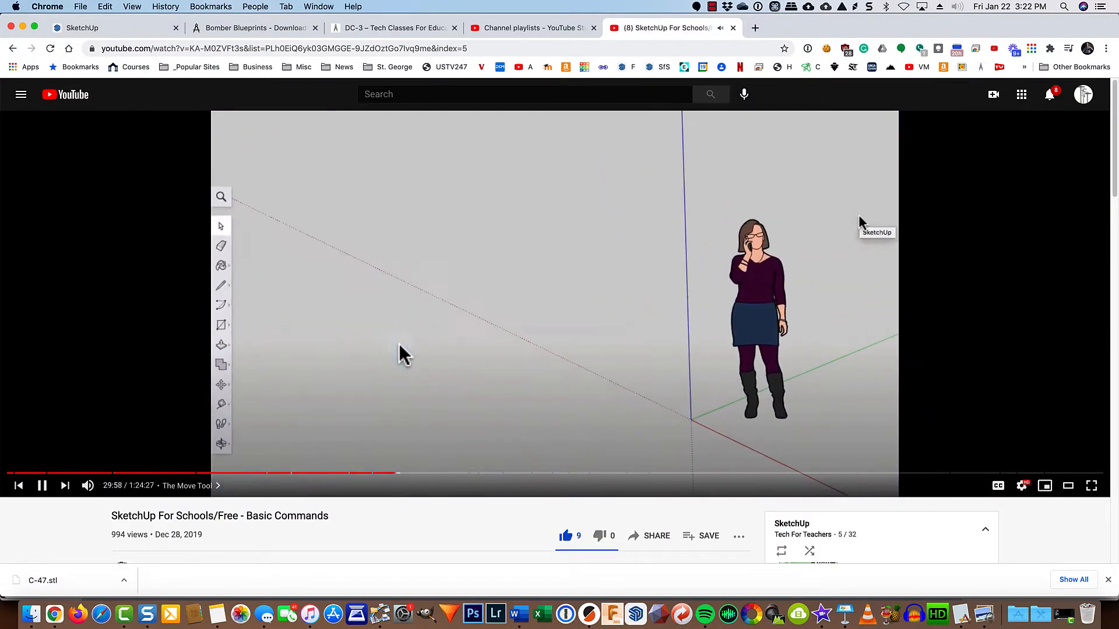
{"action": "left_click", "coordinate": [399, 343]}
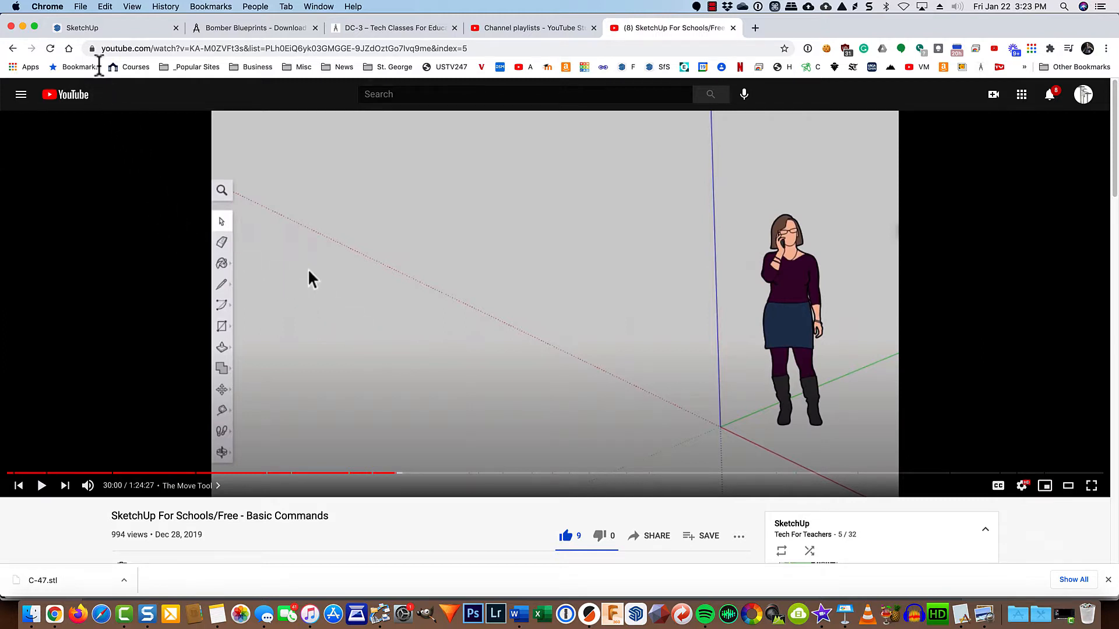
- Switch to SketchUp, show the Instructor guidance, and draw a rectangle on the ground beside the standing figure
{"action": "left_click", "coordinate": [96, 27]}
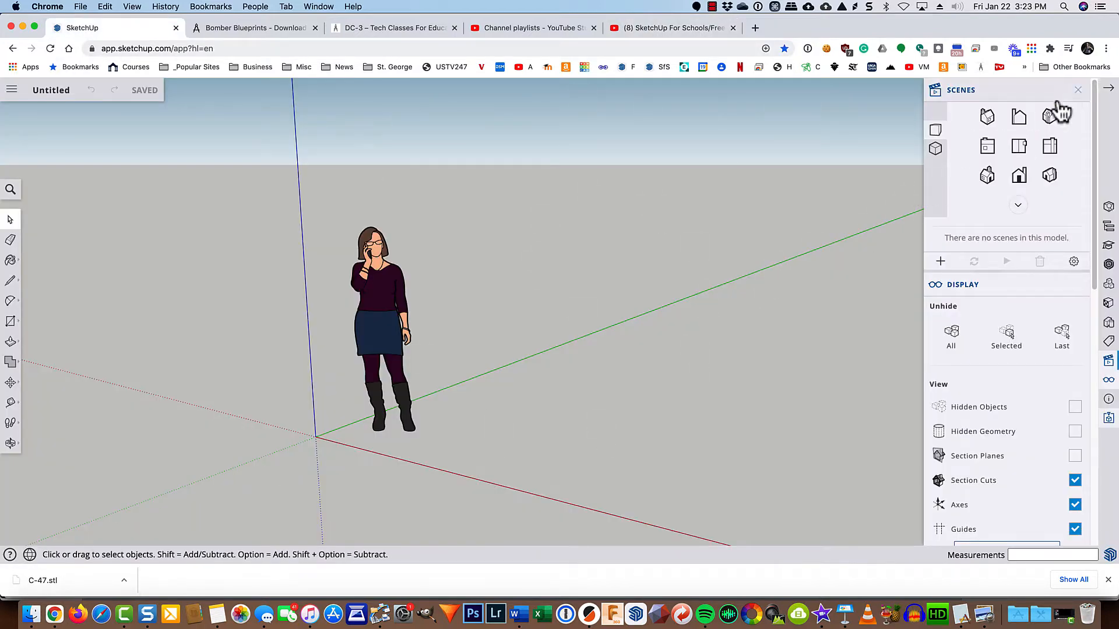
{"action": "left_click", "coordinate": [1108, 245]}
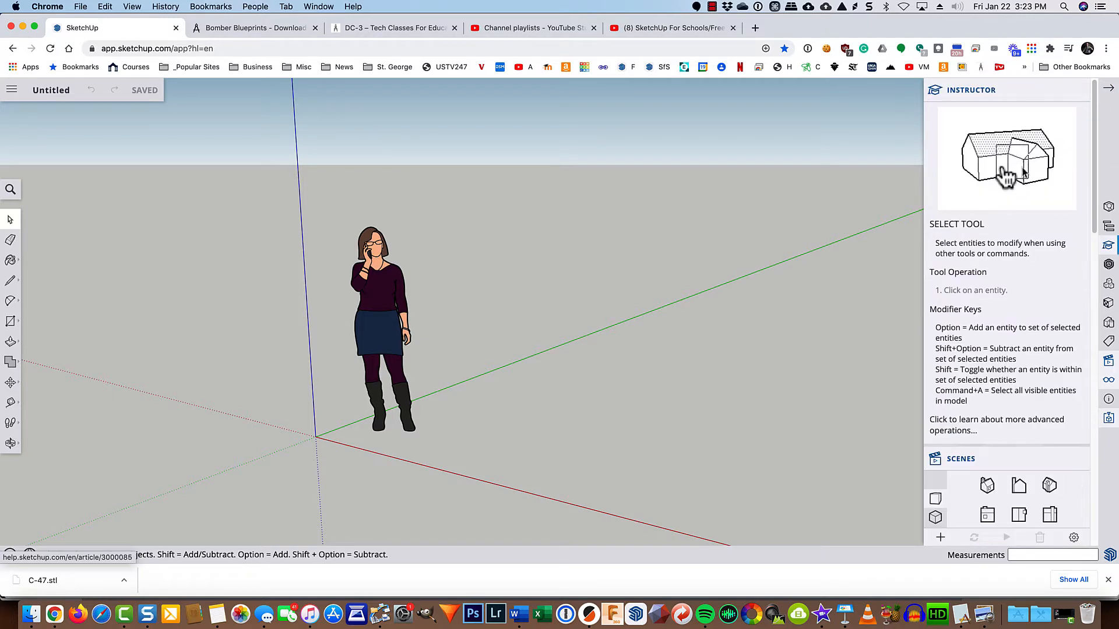
{"action": "key", "text": "r"}
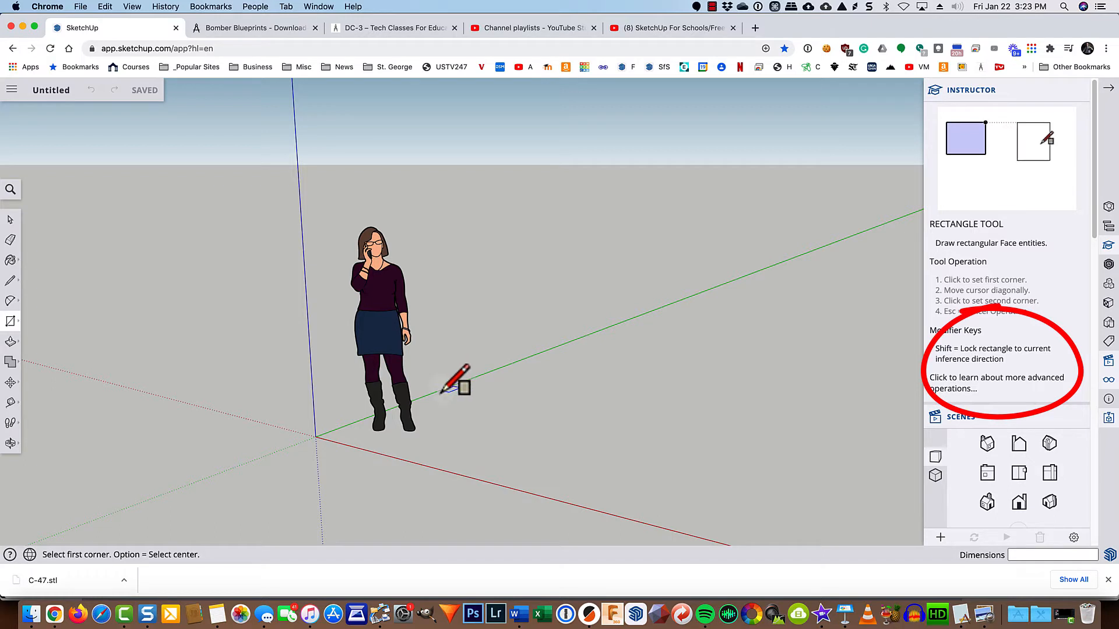
{"action": "left_click", "coordinate": [478, 434]}
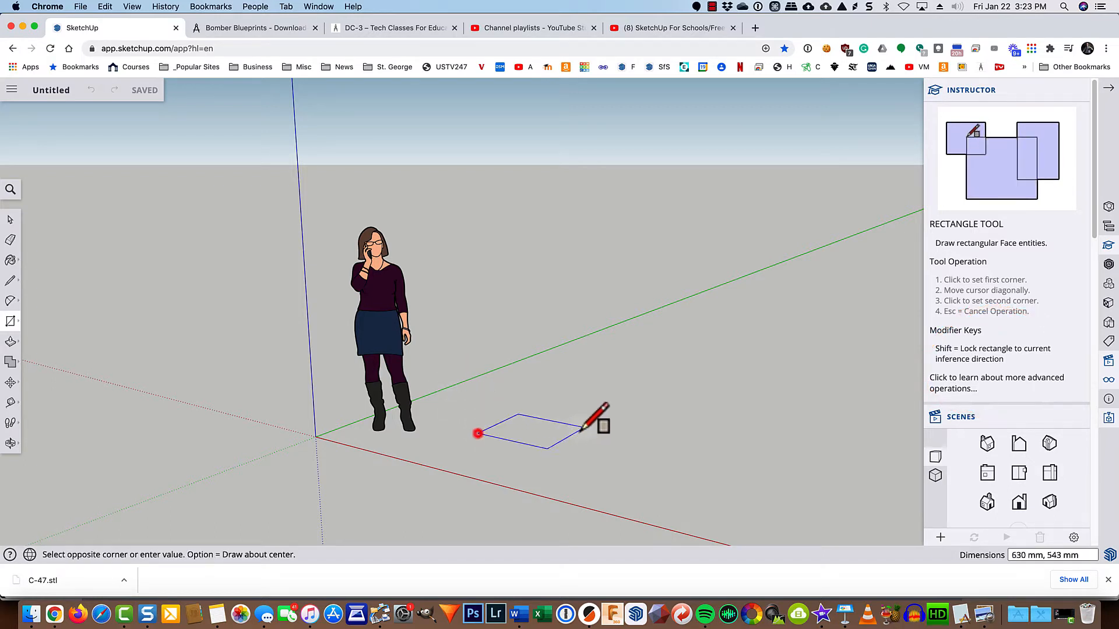
{"action": "left_click", "coordinate": [728, 397]}
{"action": "key", "text": "space"}
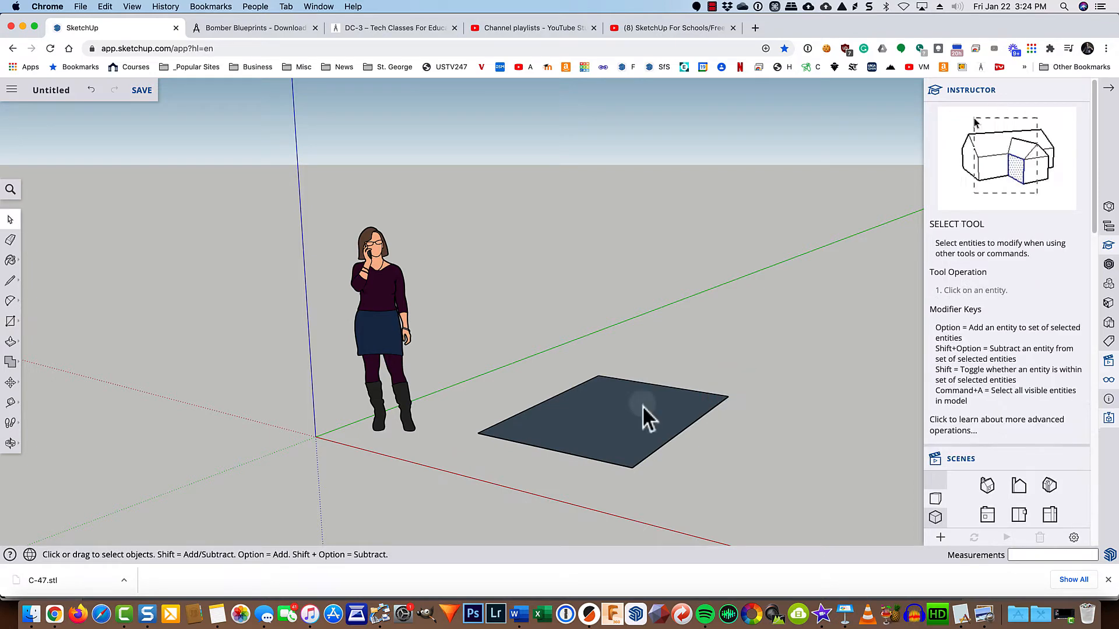
- Raise the rectangle into a box with the Push/Pull tool, reviewing the tool's Instructor notes first
{"action": "key", "text": "p"}
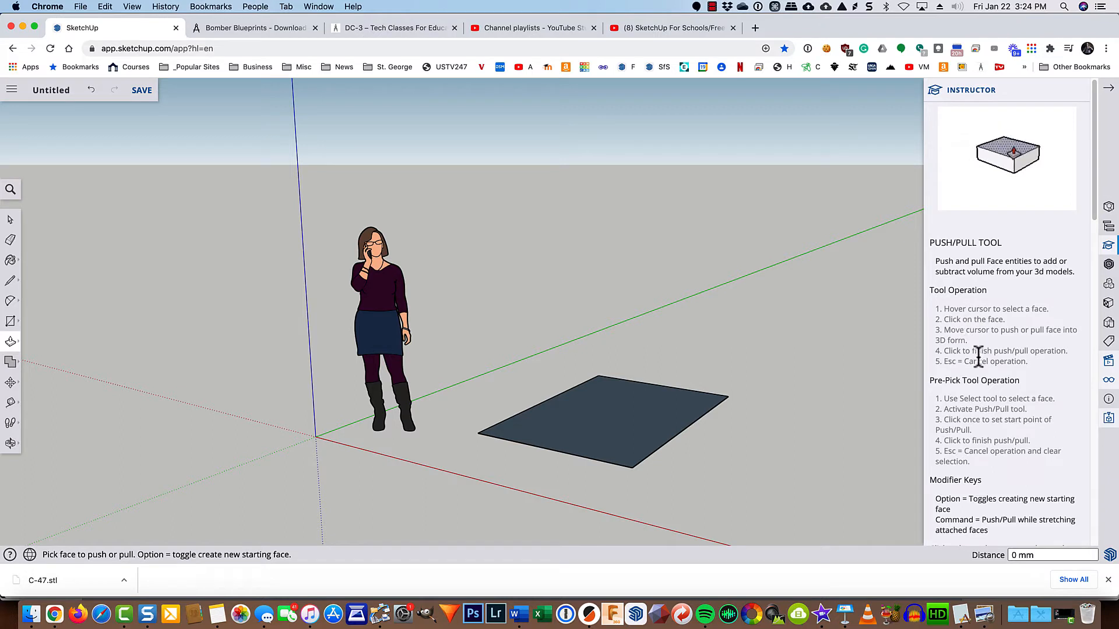
{"action": "scroll", "coordinate": [974, 396], "scroll_direction": "down", "scroll_amount": 2}
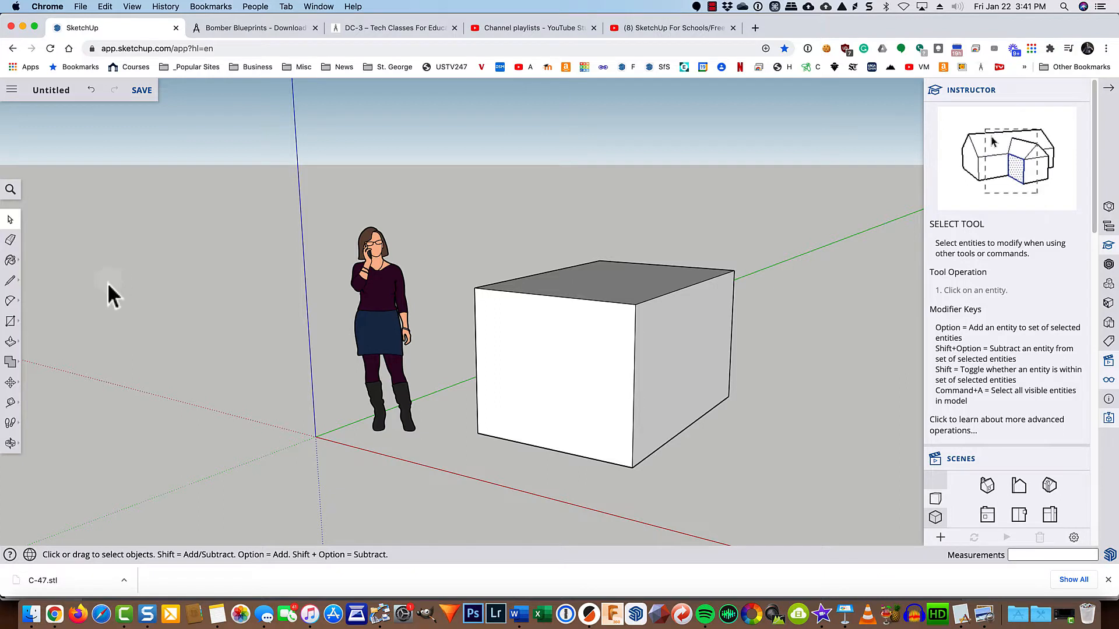
- Activate the 2 Point Arc tool and search the SketchUp commands for "arc"
{"action": "left_click", "coordinate": [10, 300]}
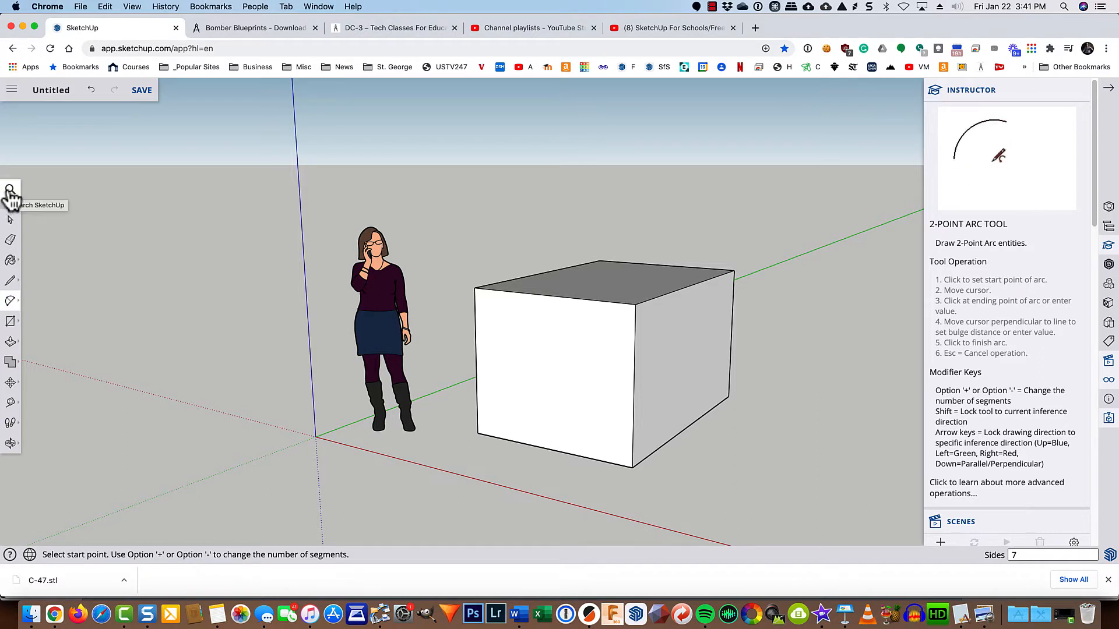
{"action": "left_click", "coordinate": [10, 191]}
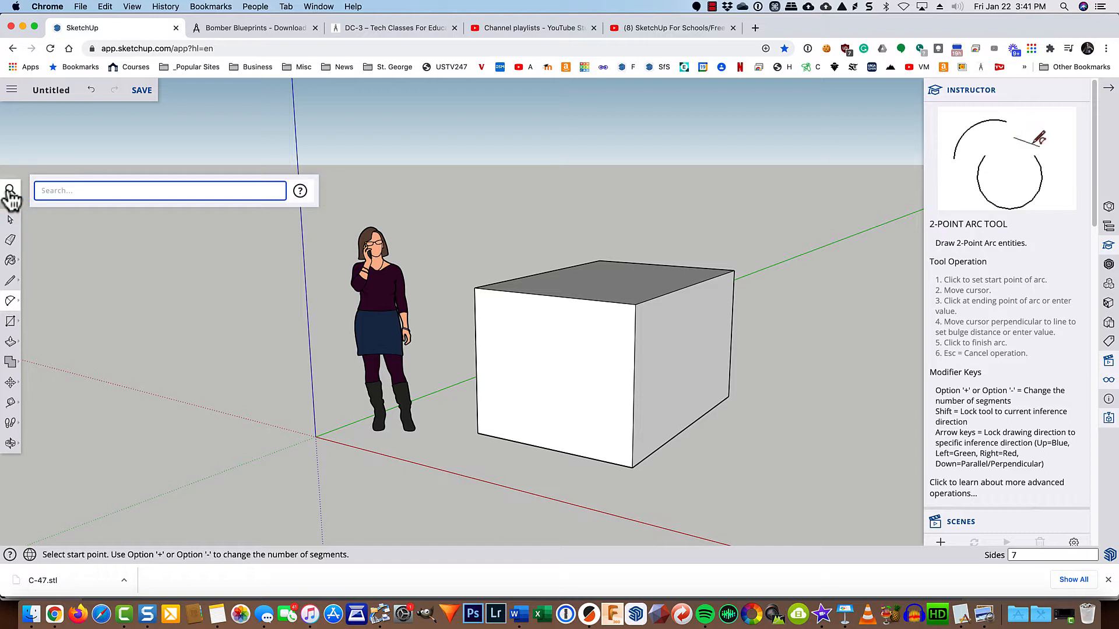
{"action": "type", "text": "arc"}
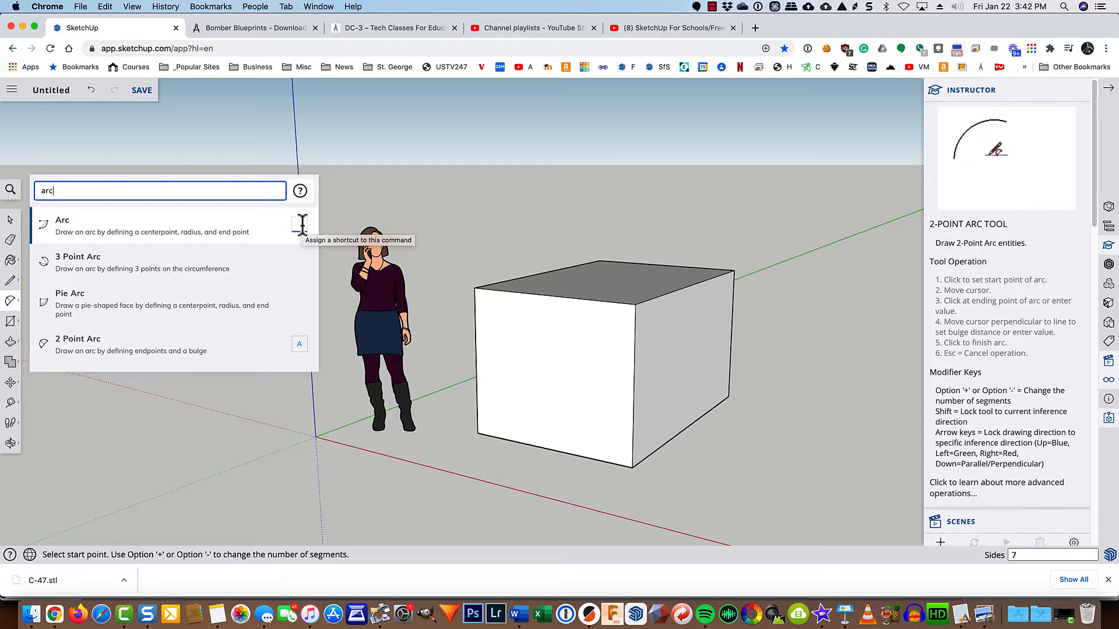
- Search the commands for "x-", assign X as the shortcut for X-ray, and test X-ray by toggling it on and off
{"action": "left_click", "coordinate": [64, 191]}
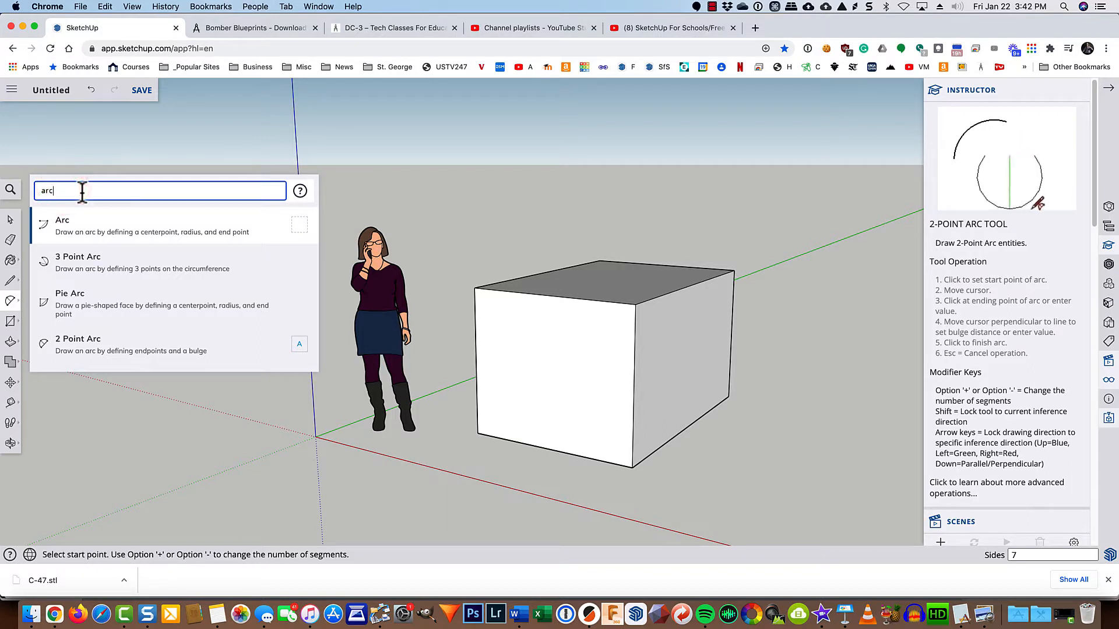
{"action": "left_click_drag", "start_coordinate": [82, 191], "coordinate": [34, 198]}
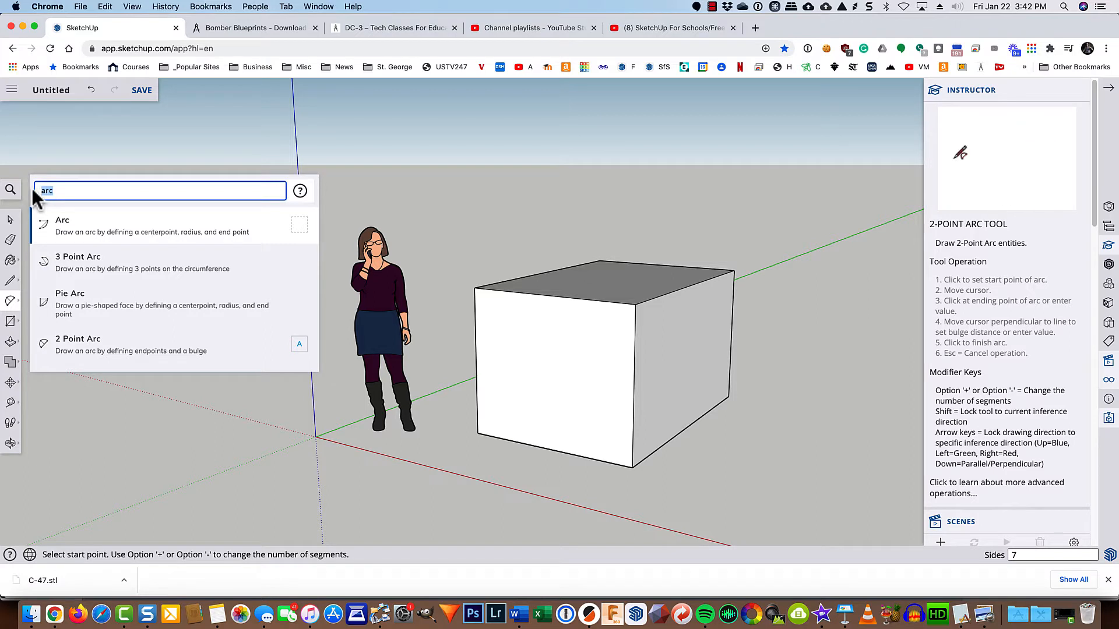
{"action": "type", "text": "x-"}
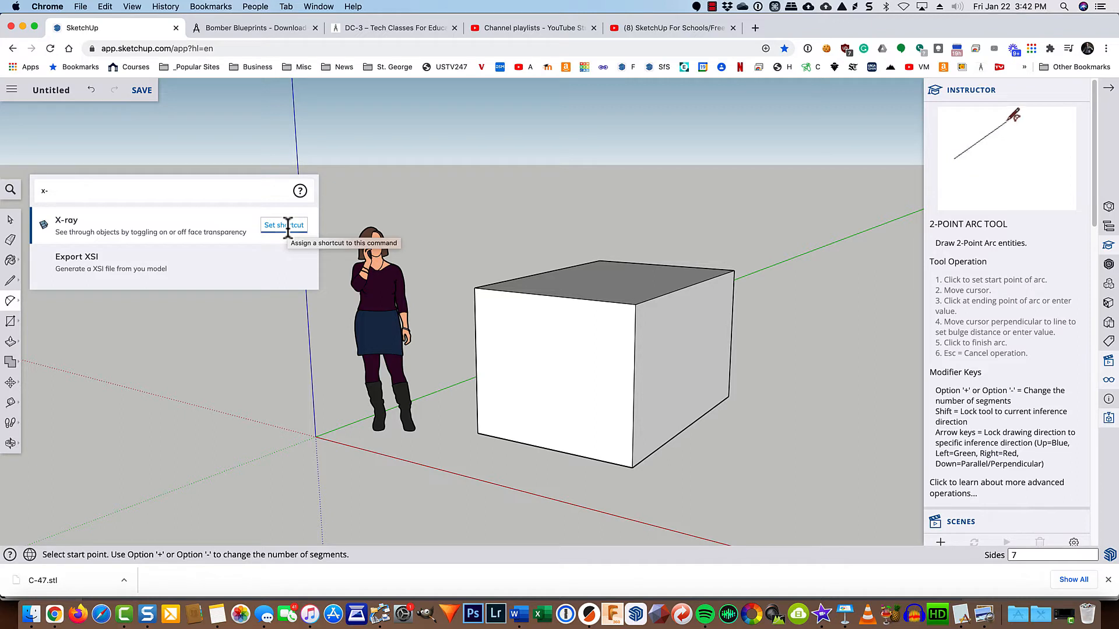
{"action": "left_click", "coordinate": [288, 225]}
{"action": "key", "text": "x"}
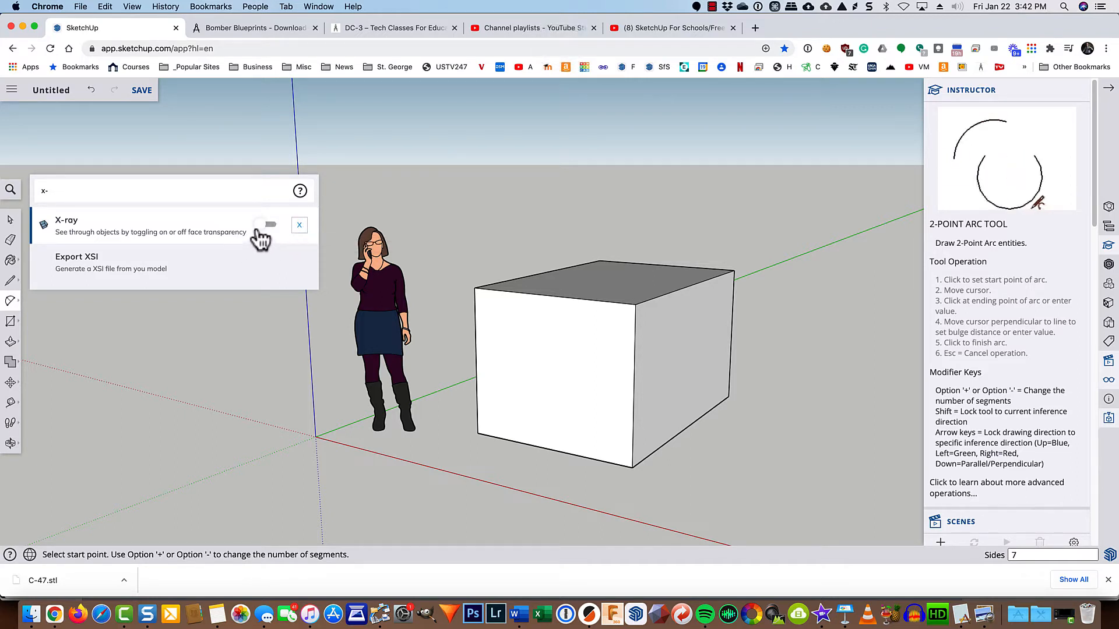
{"action": "left_click", "coordinate": [261, 225]}
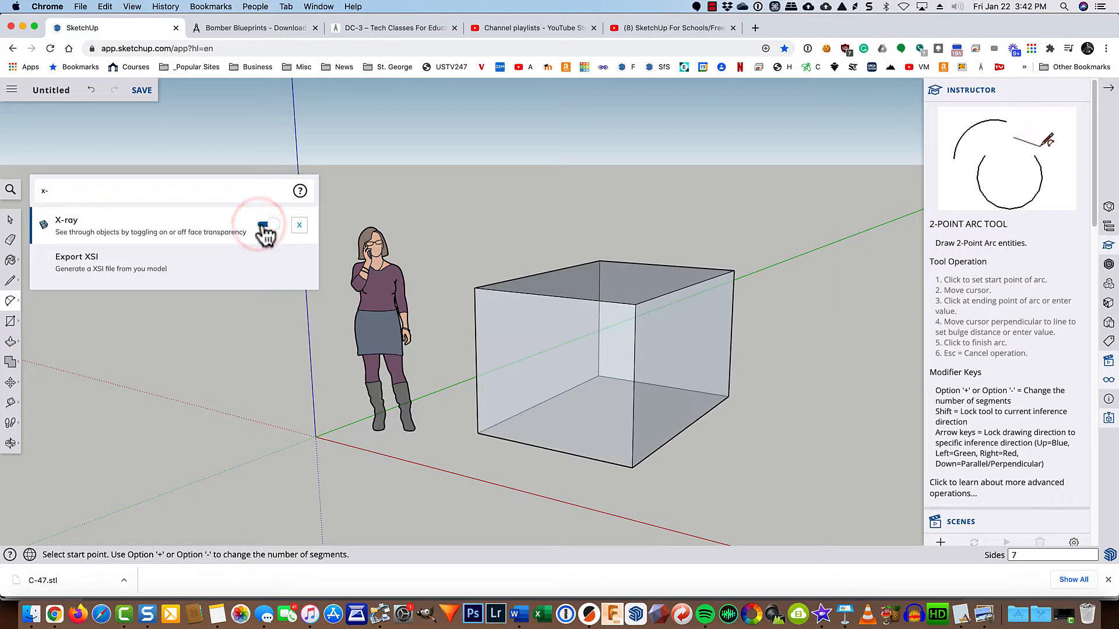
{"action": "left_click", "coordinate": [264, 225]}
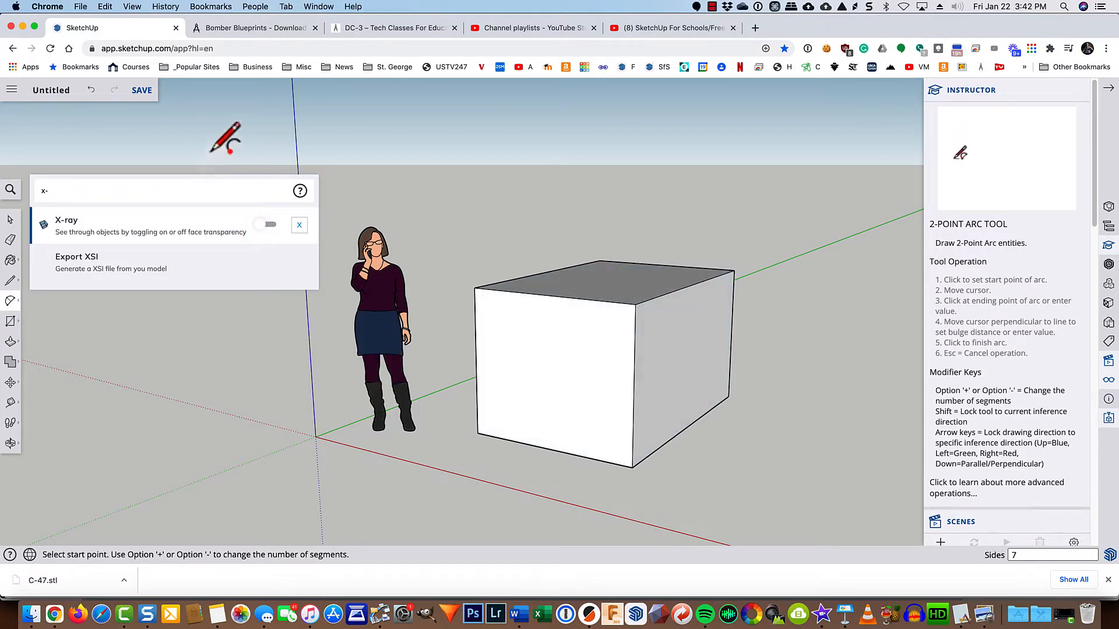
- Close the command search, activate the Select tool, and toggle X-ray on and off several times on the box
{"action": "key", "text": "Escape"}
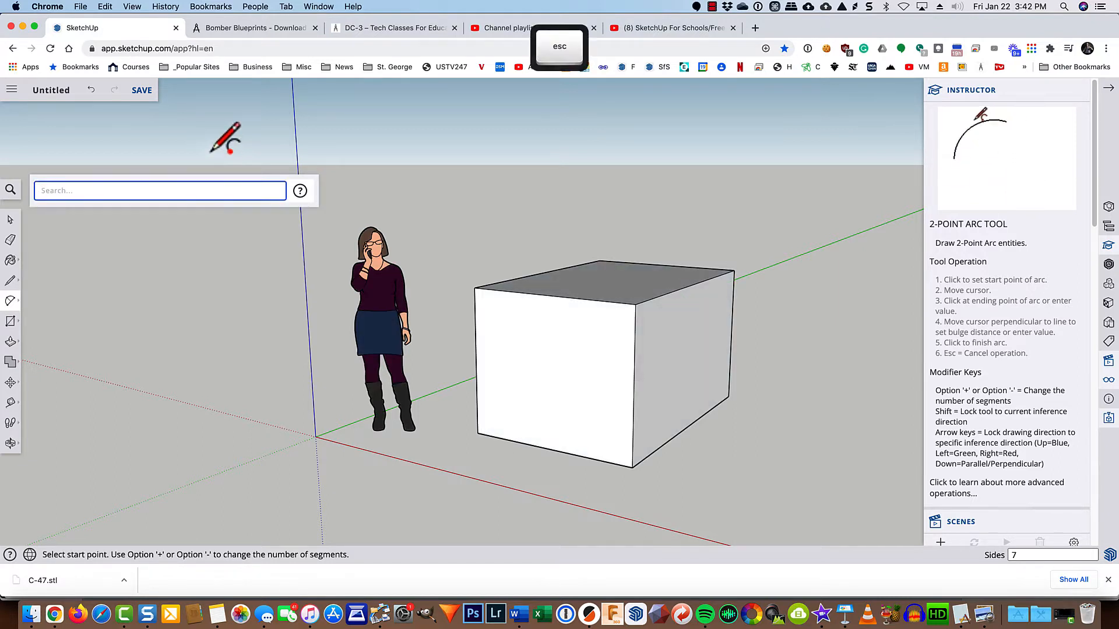
{"action": "key", "text": "space"}
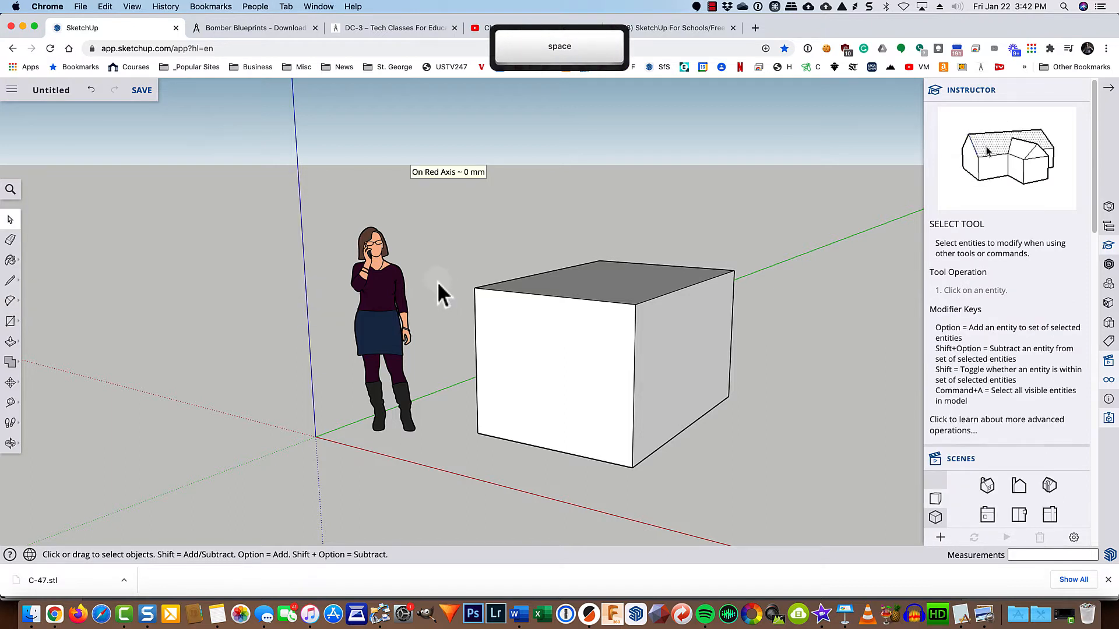
{"action": "key", "text": "x"}
{"action": "key", "text": "x"}
{"action": "key", "text": "x"}
{"action": "key", "text": "x"}
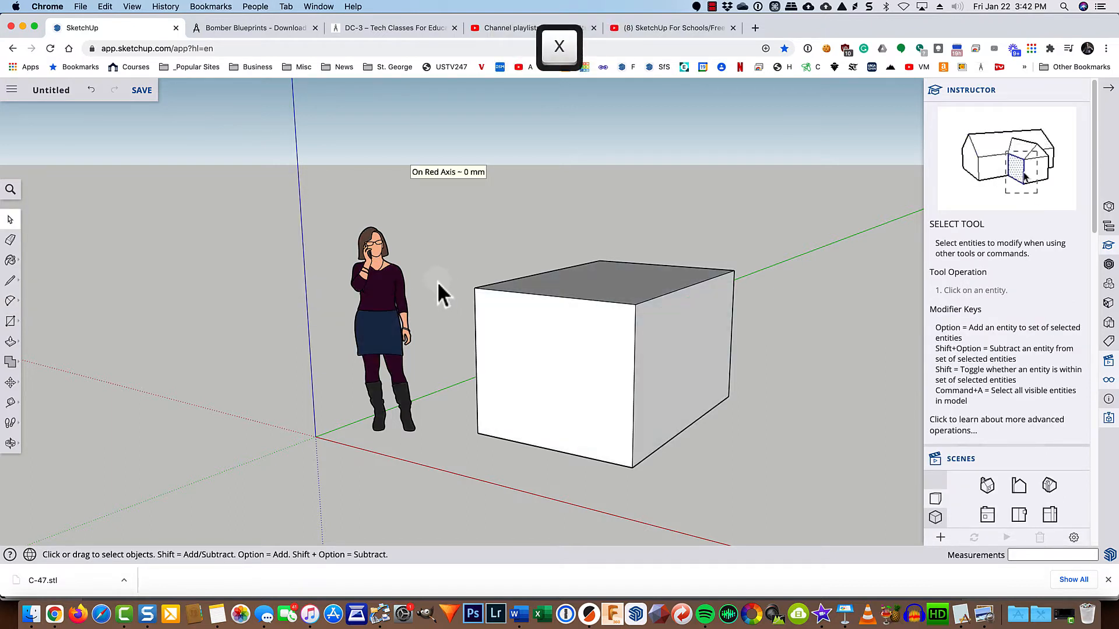
{"action": "key", "text": "x"}
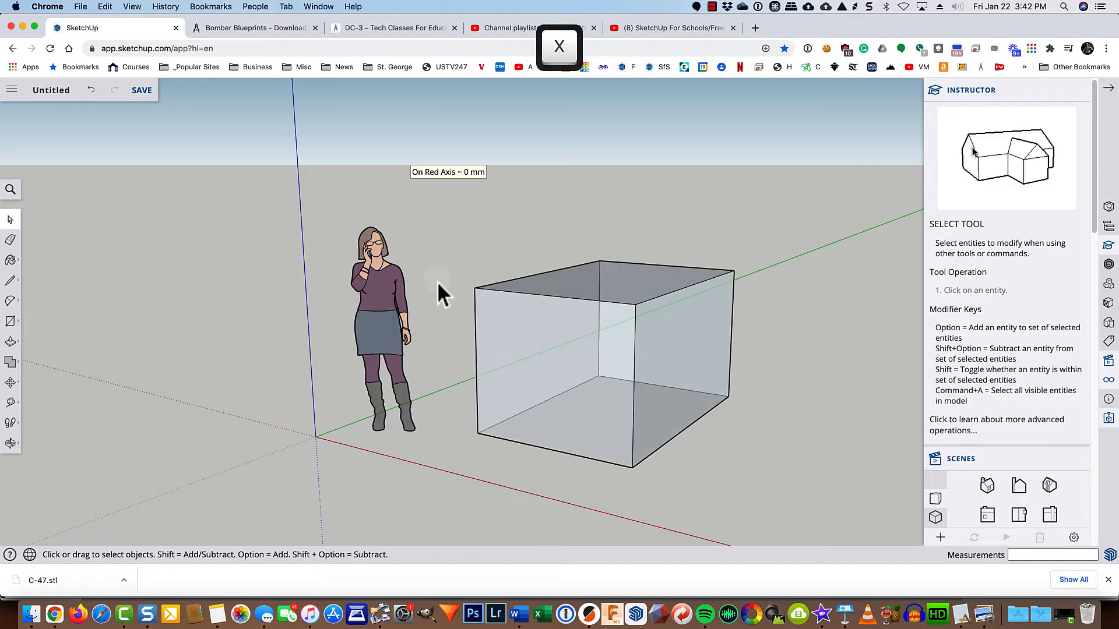
{"action": "key", "text": "x"}
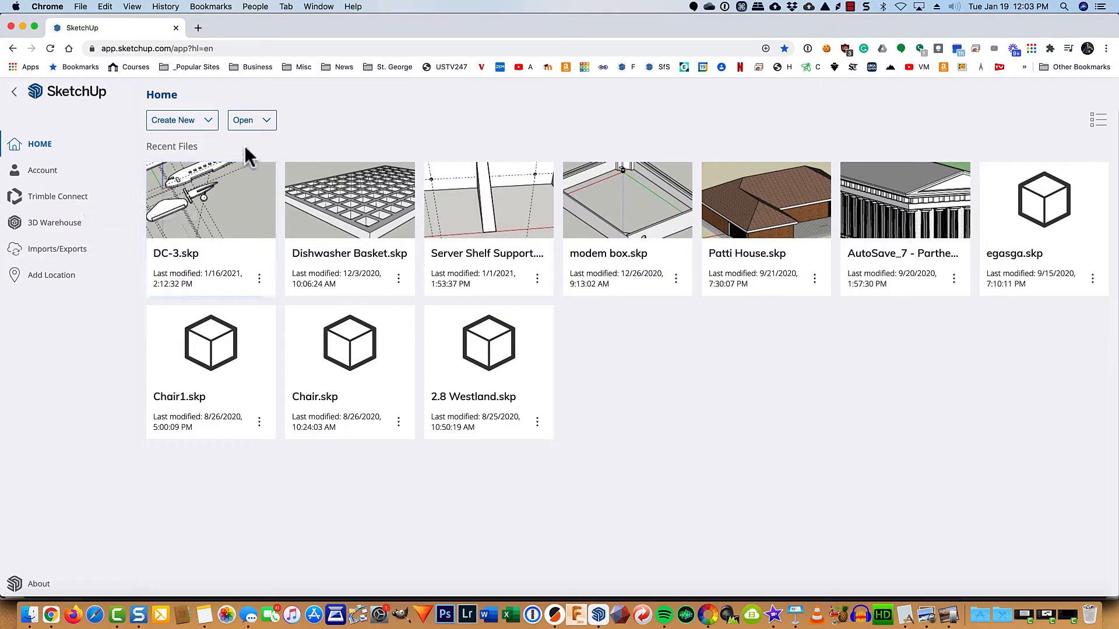
- Create a new model and delete the standing figure
{"action": "left_click", "coordinate": [208, 123]}
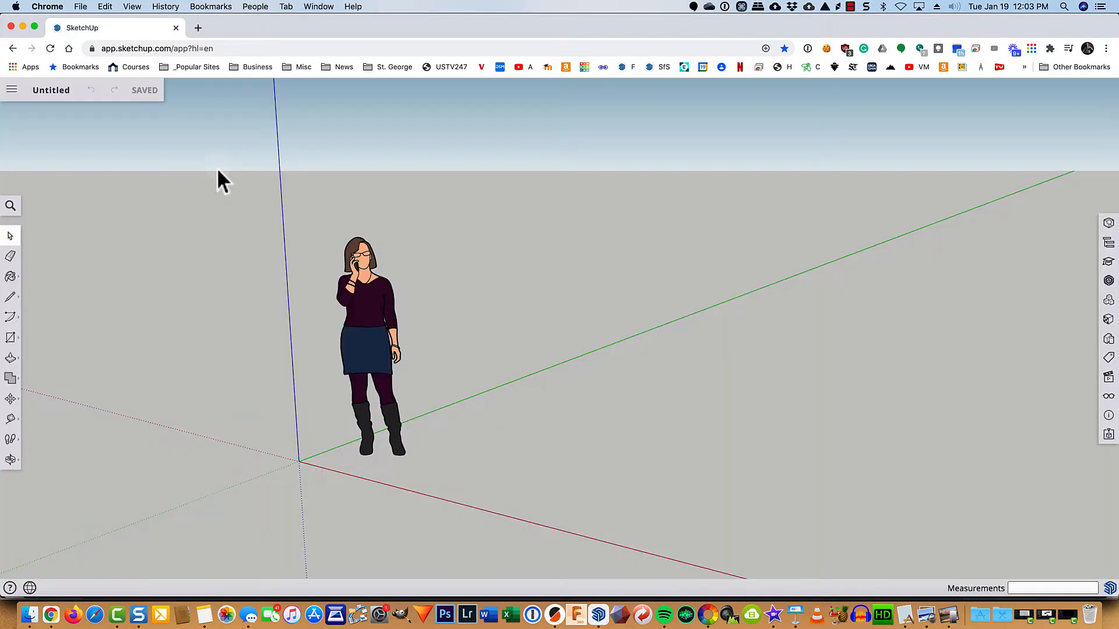
{"action": "left_click", "coordinate": [359, 306]}
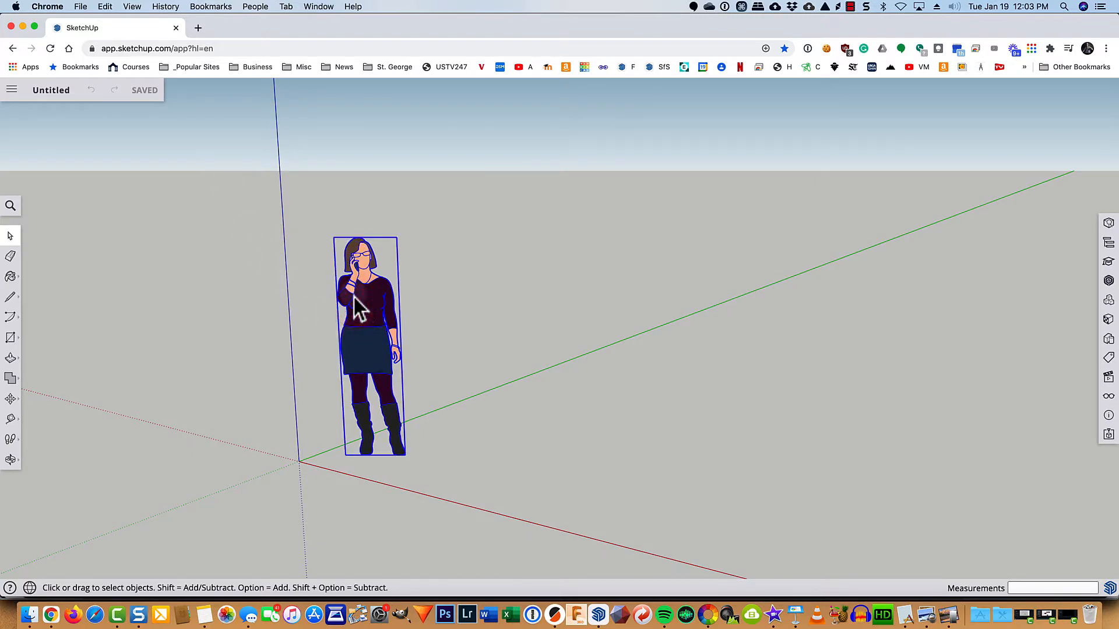
{"action": "key", "text": "Delete"}
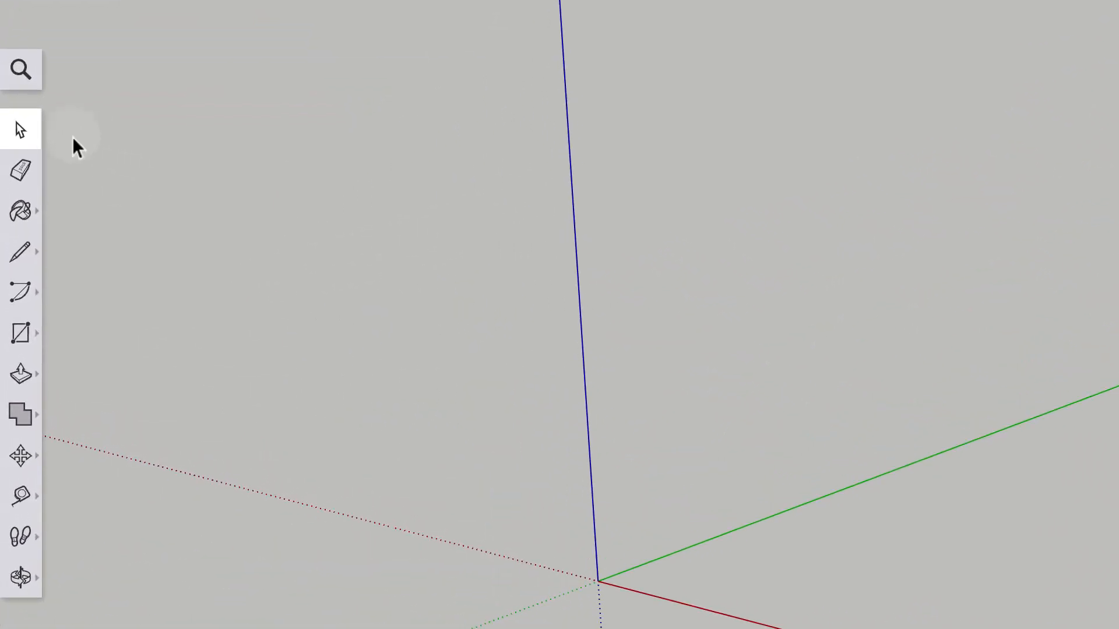
- Look through the paint, line, arc and shape tool groups, ending with the Line tool active
{"action": "left_click", "coordinate": [21, 210]}
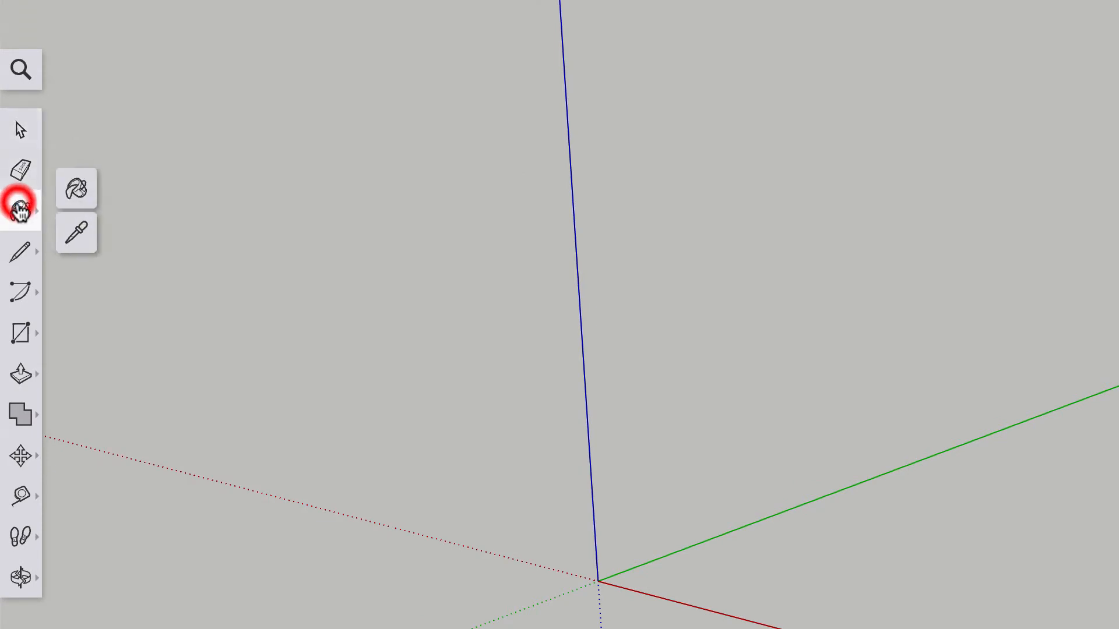
{"action": "left_click", "coordinate": [20, 250]}
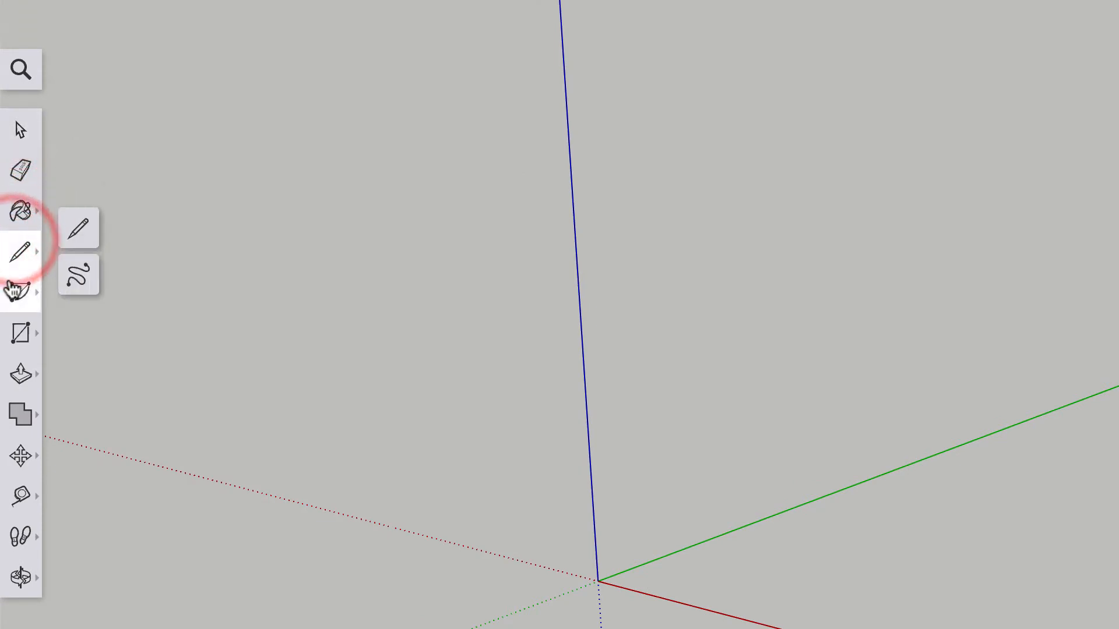
{"action": "left_click", "coordinate": [13, 290]}
{"action": "left_click", "coordinate": [22, 329]}
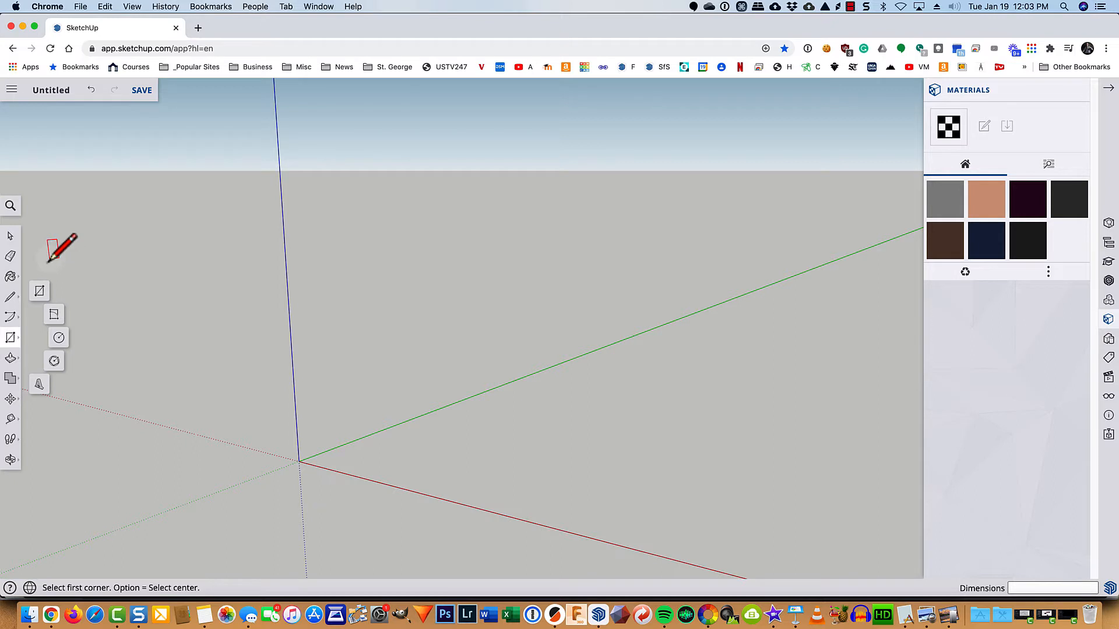
{"action": "key", "text": "l"}
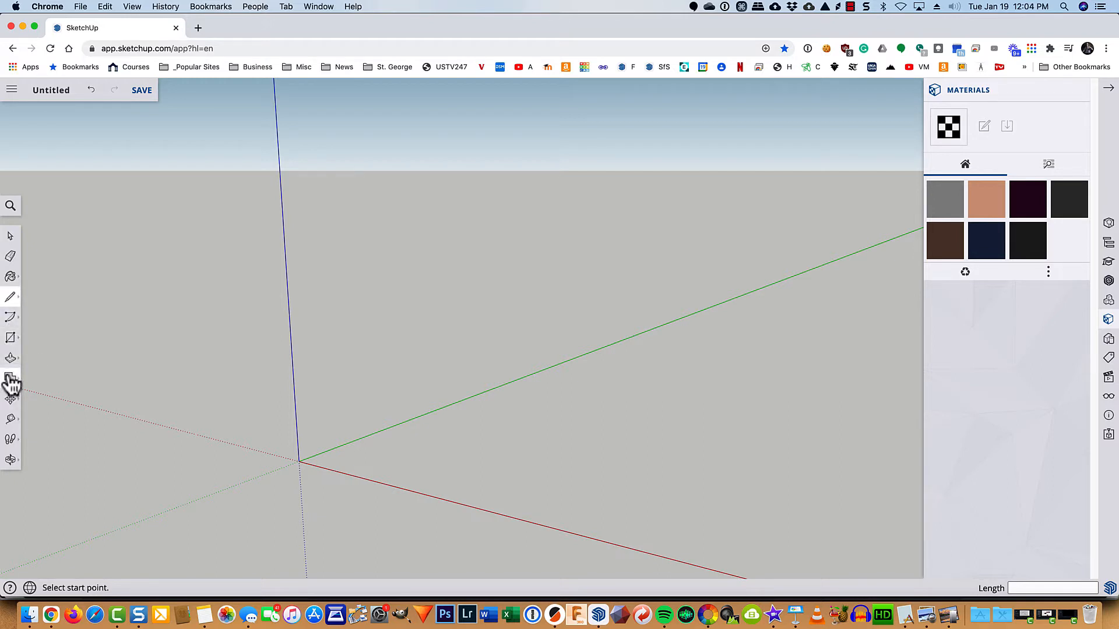
- Save the model as C-47 in the DC-3 folder of the SketchUp project
{"action": "left_click", "coordinate": [55, 88]}
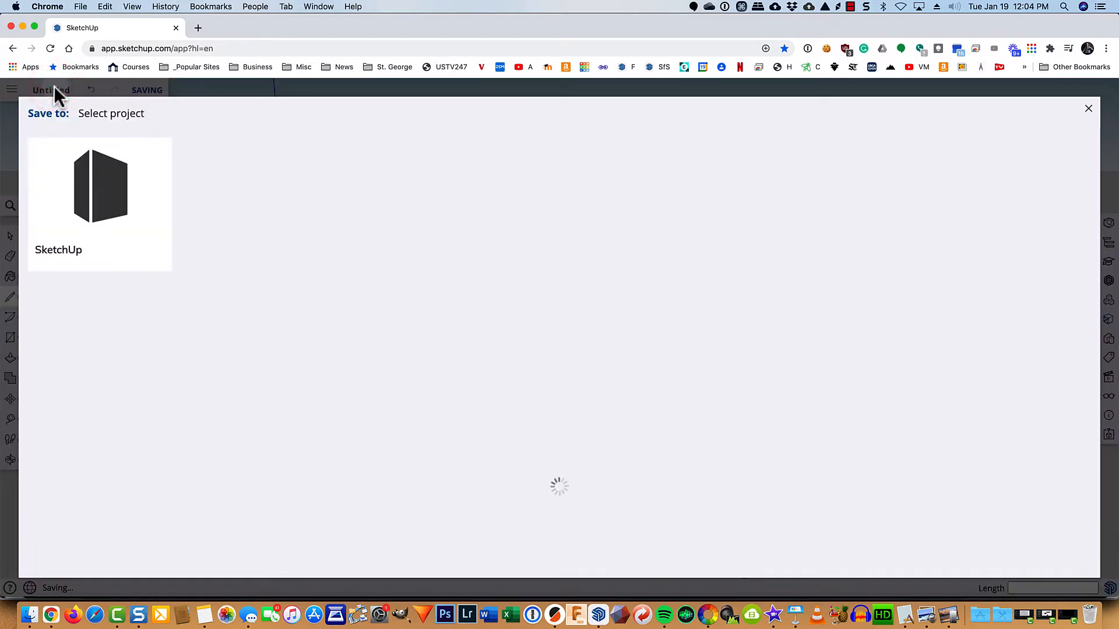
{"action": "left_click", "coordinate": [98, 191]}
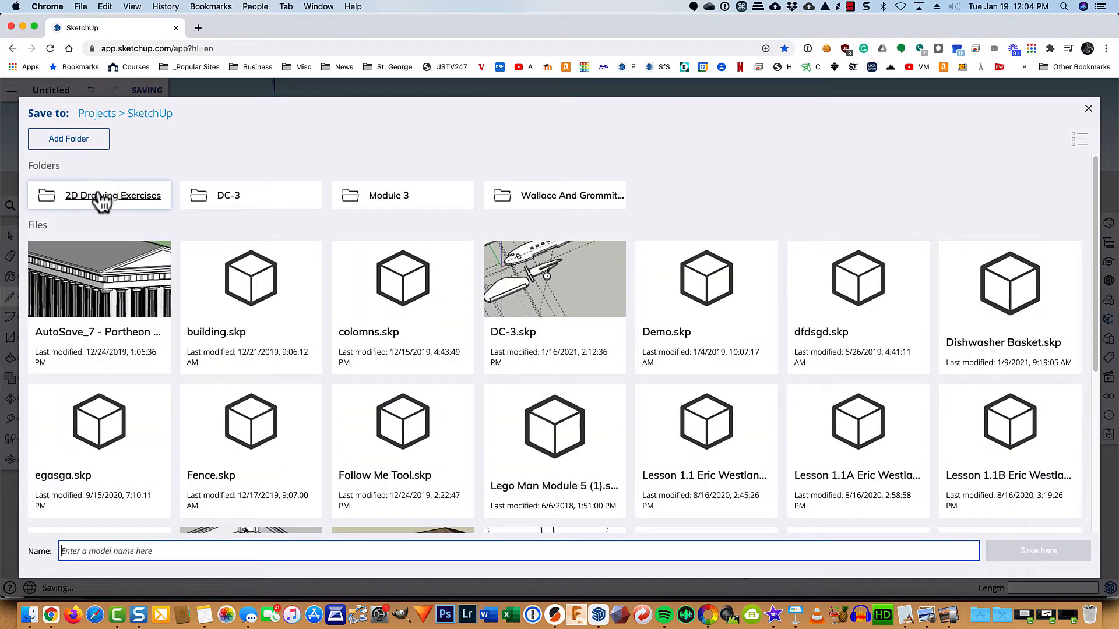
{"action": "left_click", "coordinate": [239, 198]}
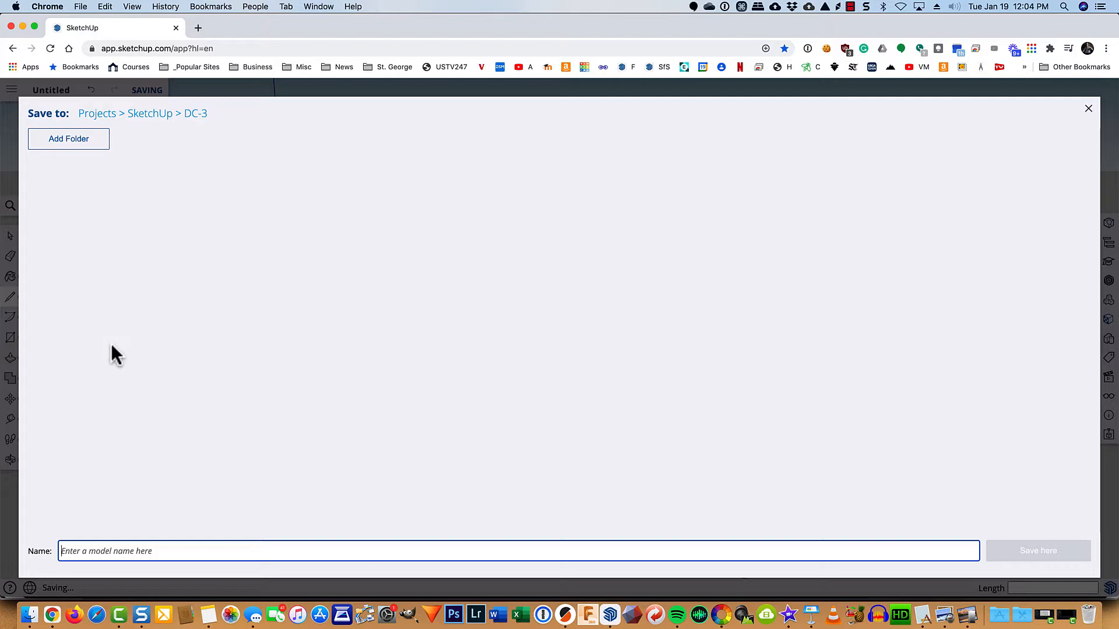
{"action": "type", "text": "c-"}
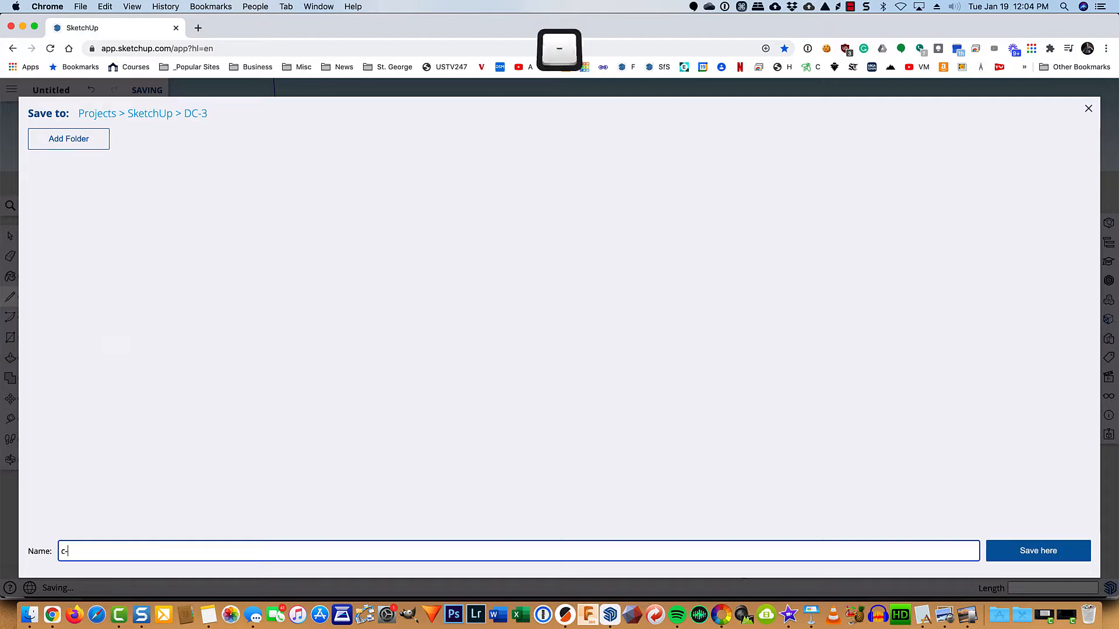
{"action": "type", "text": "47"}
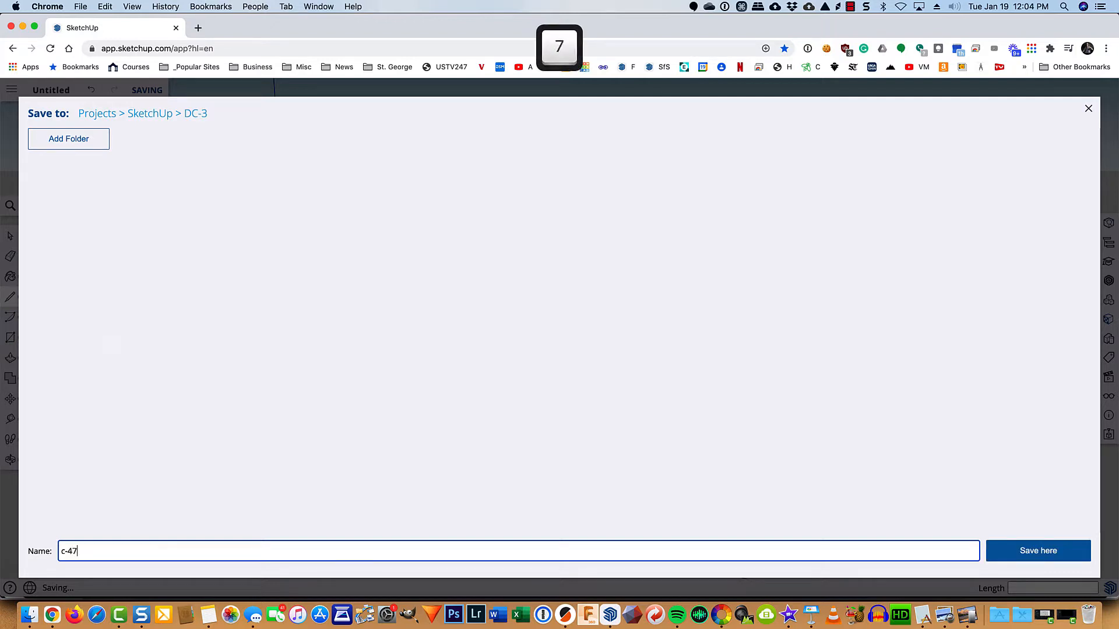
{"action": "left_click", "coordinate": [65, 550]}
{"action": "key", "text": "BackSpace"}
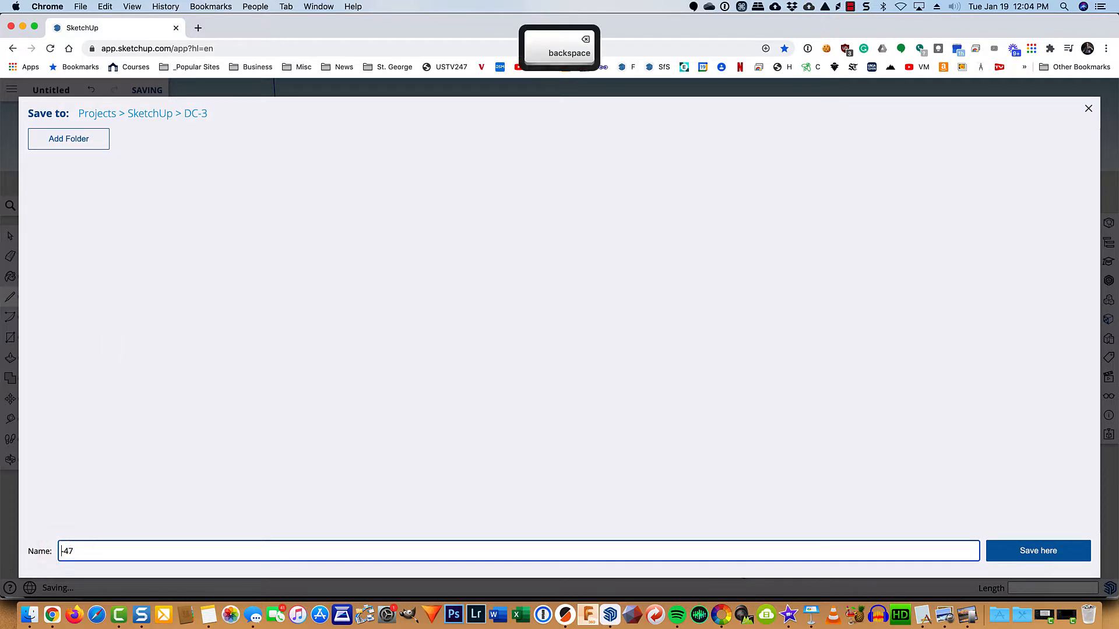
{"action": "type", "text": "C"}
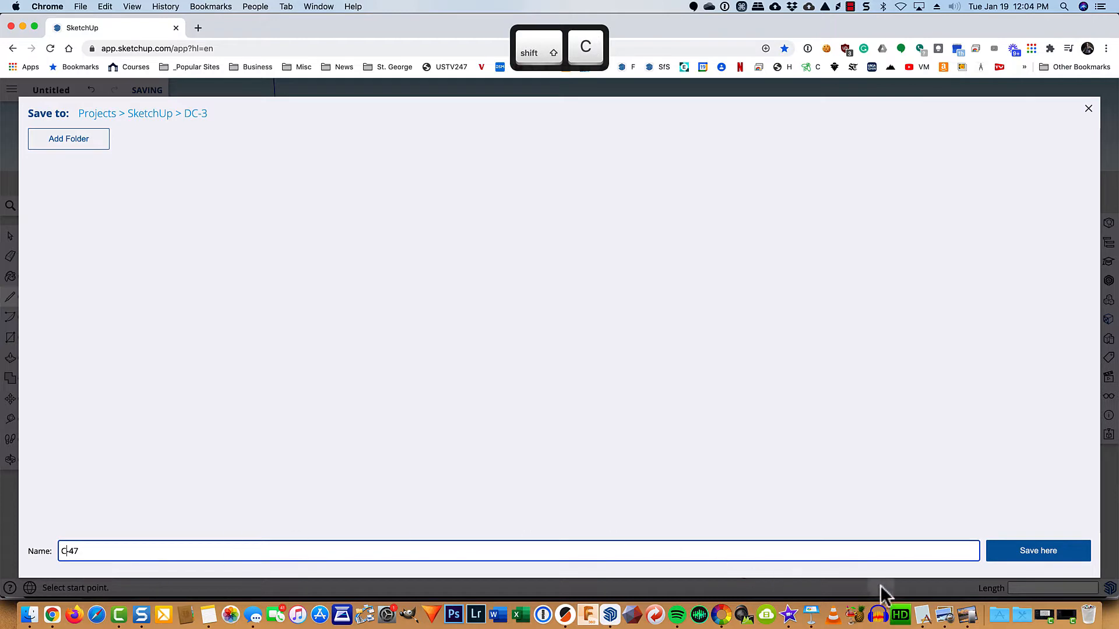
{"action": "left_click", "coordinate": [1025, 554]}
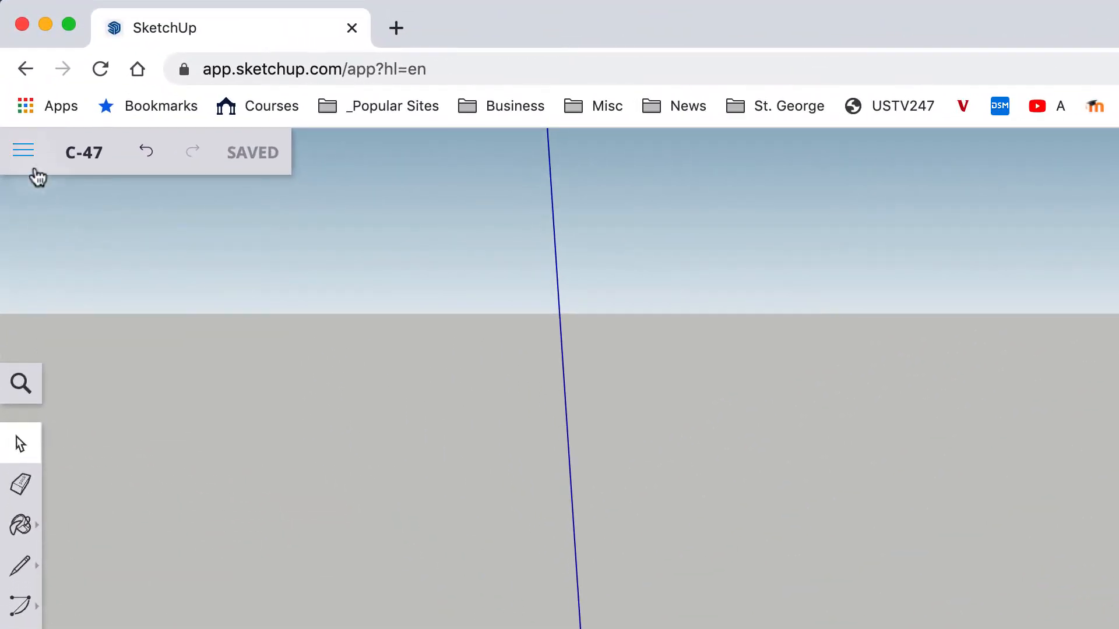
- Insert the file Blueprint dc3.jpg from the computer as an image
{"action": "left_click", "coordinate": [26, 153]}
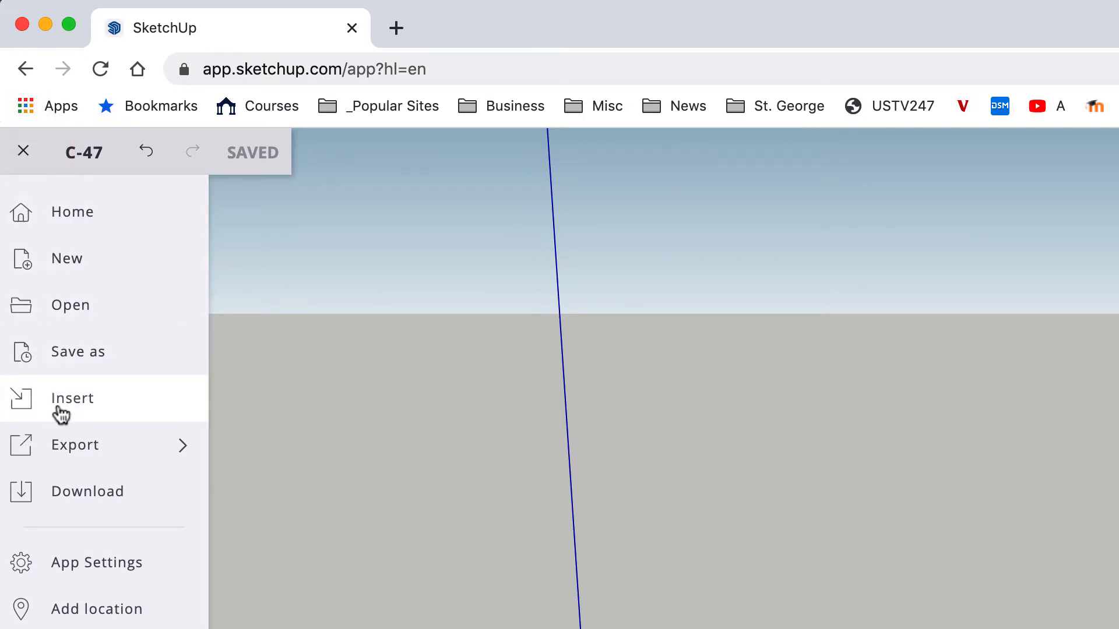
{"action": "left_click", "coordinate": [59, 409]}
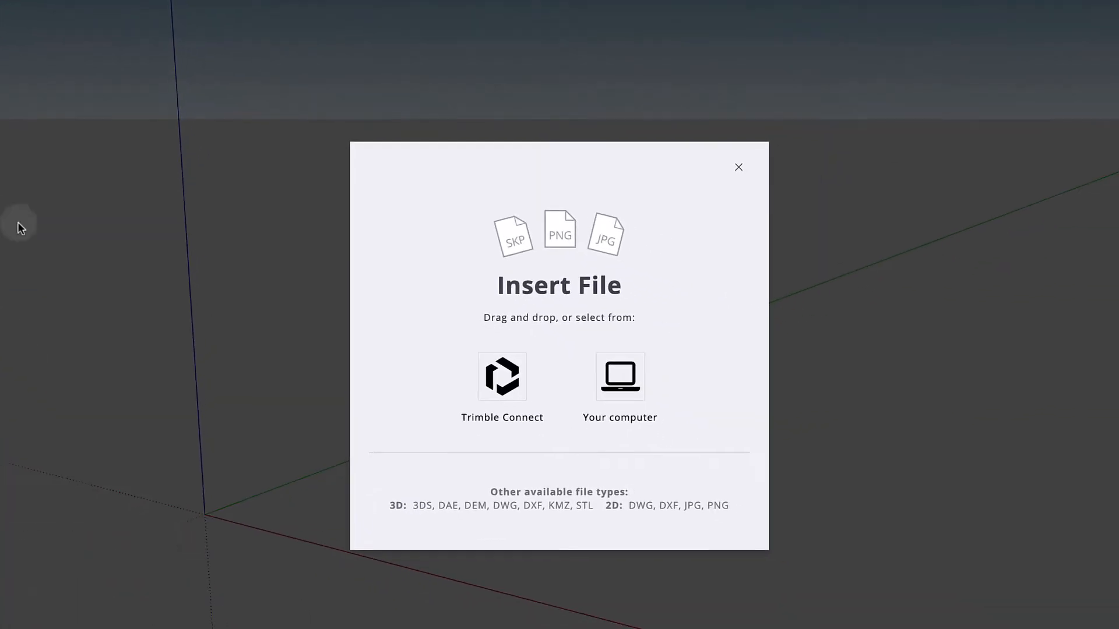
{"action": "left_click", "coordinate": [624, 376]}
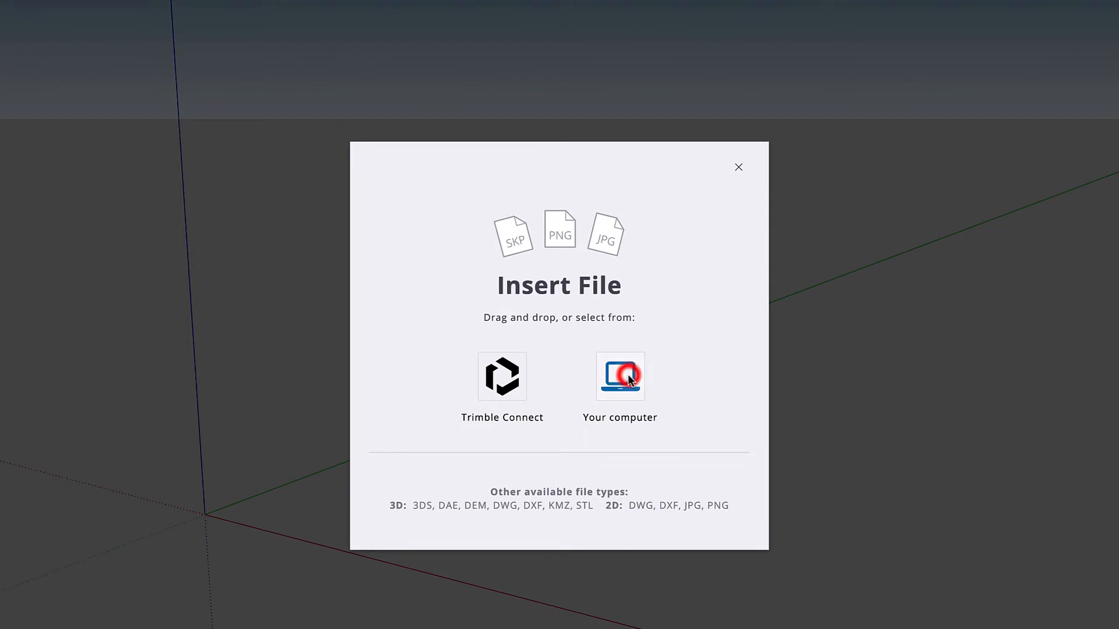
{"action": "double_click", "coordinate": [169, 26]}
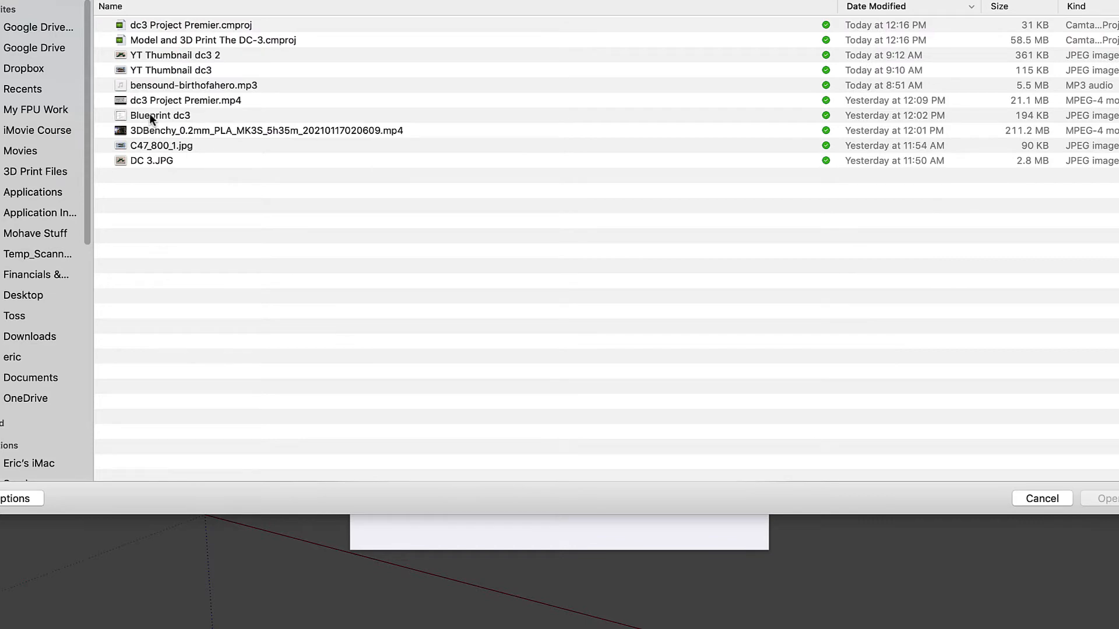
{"action": "left_click", "coordinate": [150, 116]}
{"action": "double_click", "coordinate": [150, 116]}
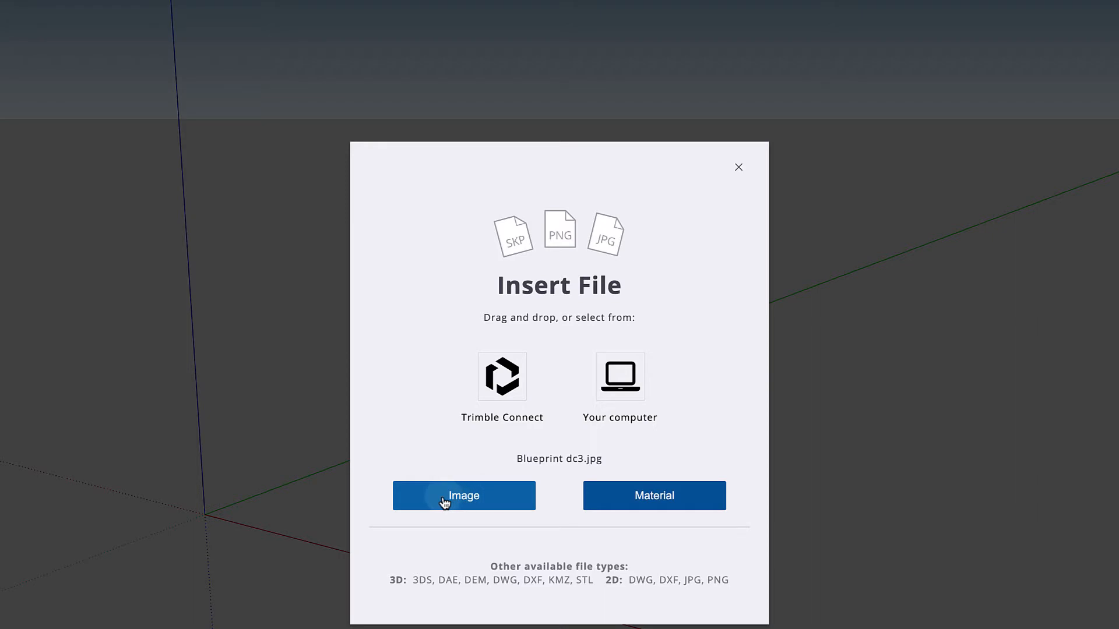
{"action": "left_click", "coordinate": [446, 499]}
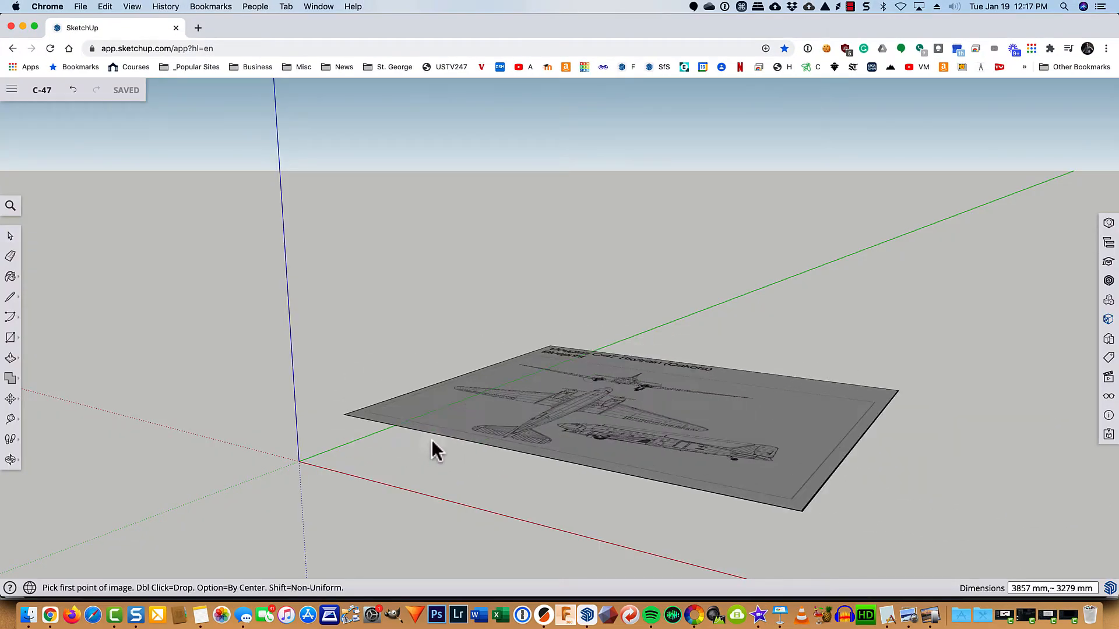
- Place the blueprint image with its corner at the origin and a height of about 2264 mm, and show the scenes and standard views
{"action": "left_click", "coordinate": [298, 460]}
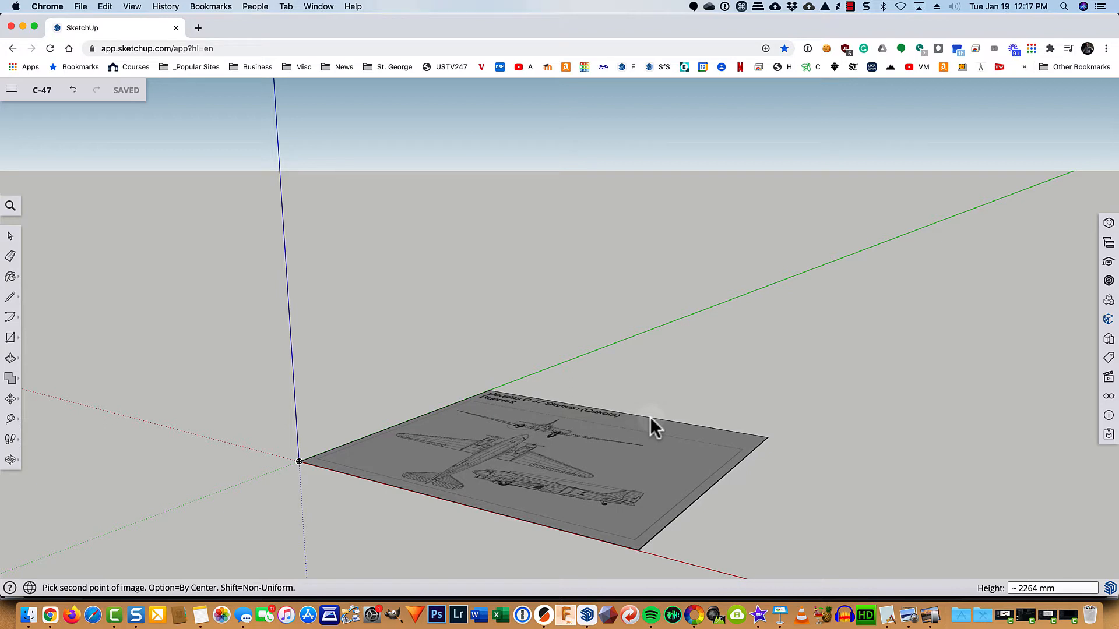
{"action": "left_click", "coordinate": [650, 418]}
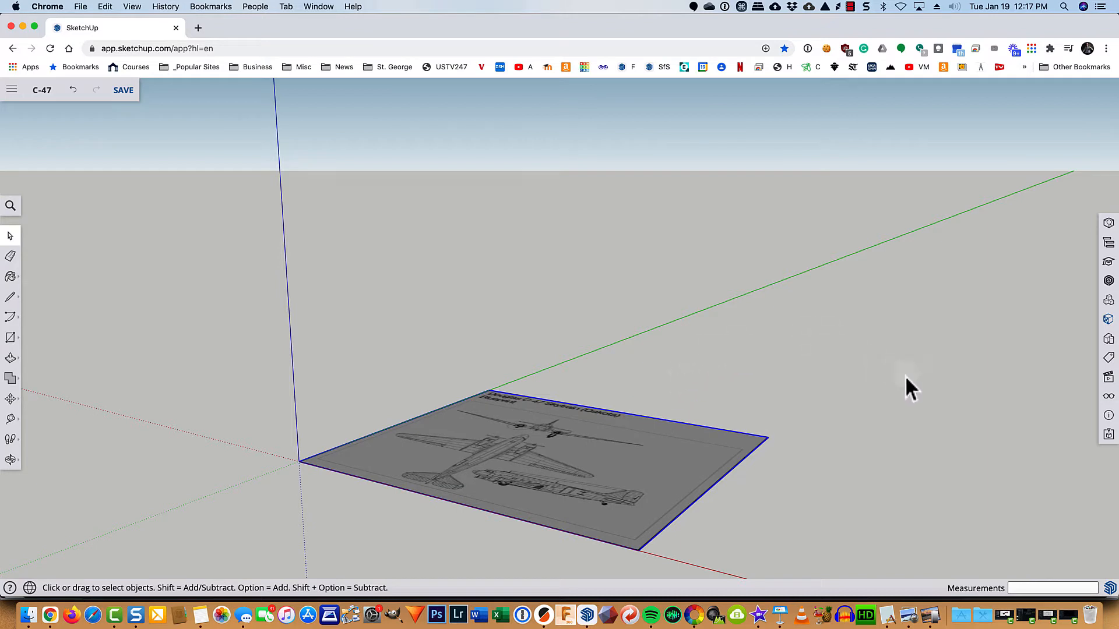
{"action": "left_click", "coordinate": [1108, 380]}
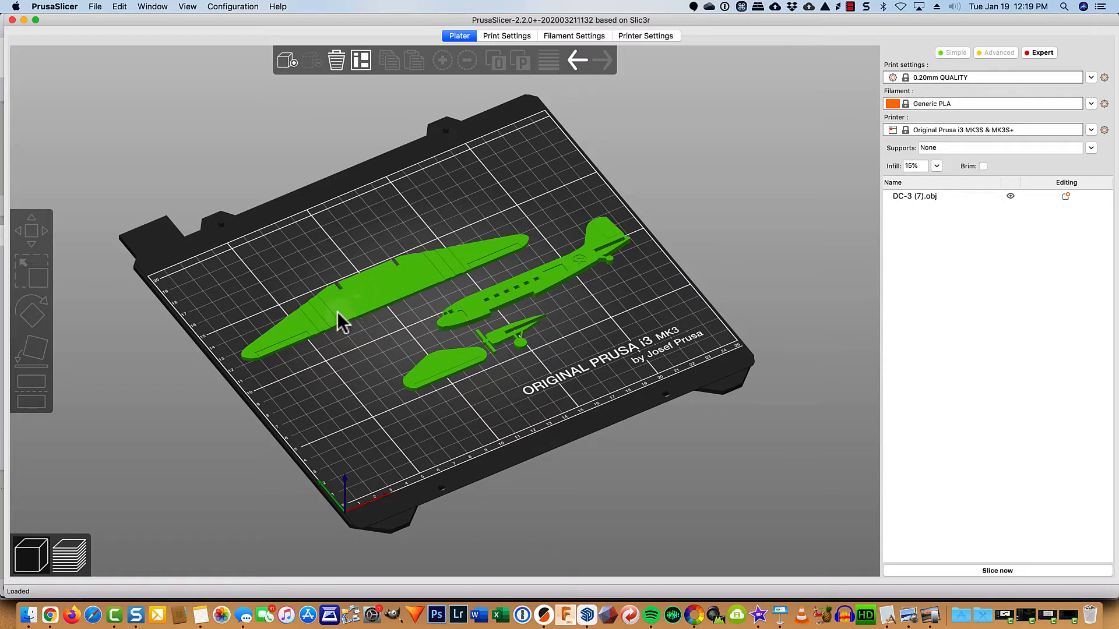
- In PrusaSlicer, select the DC-3 parts on the print bed and scale them uniformly to about 83%
{"action": "left_click", "coordinate": [434, 285]}
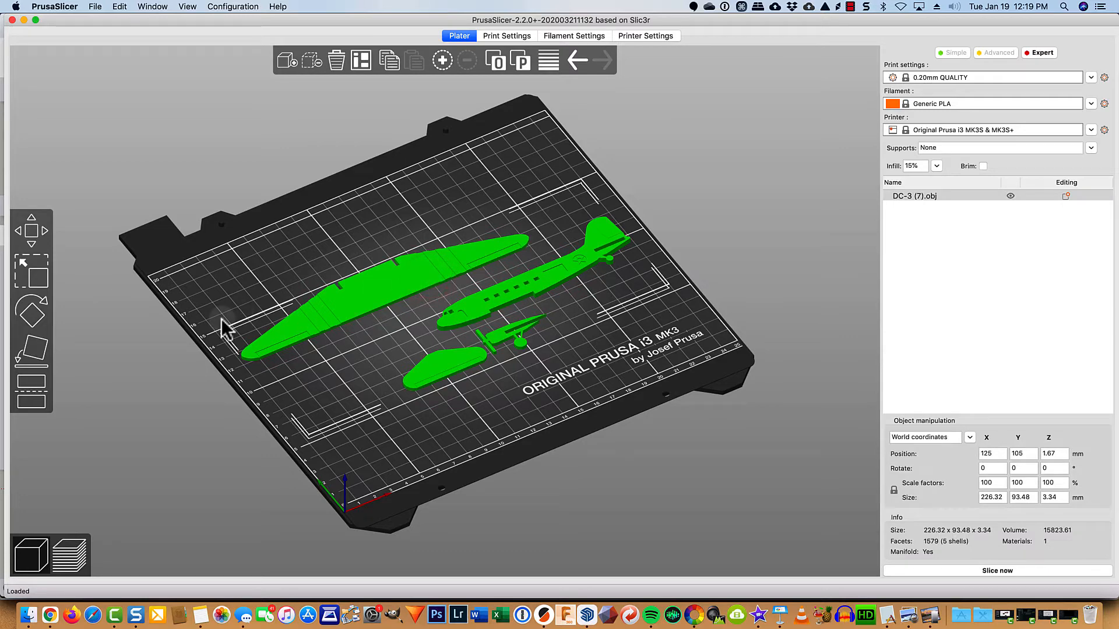
{"action": "left_click", "coordinate": [34, 271]}
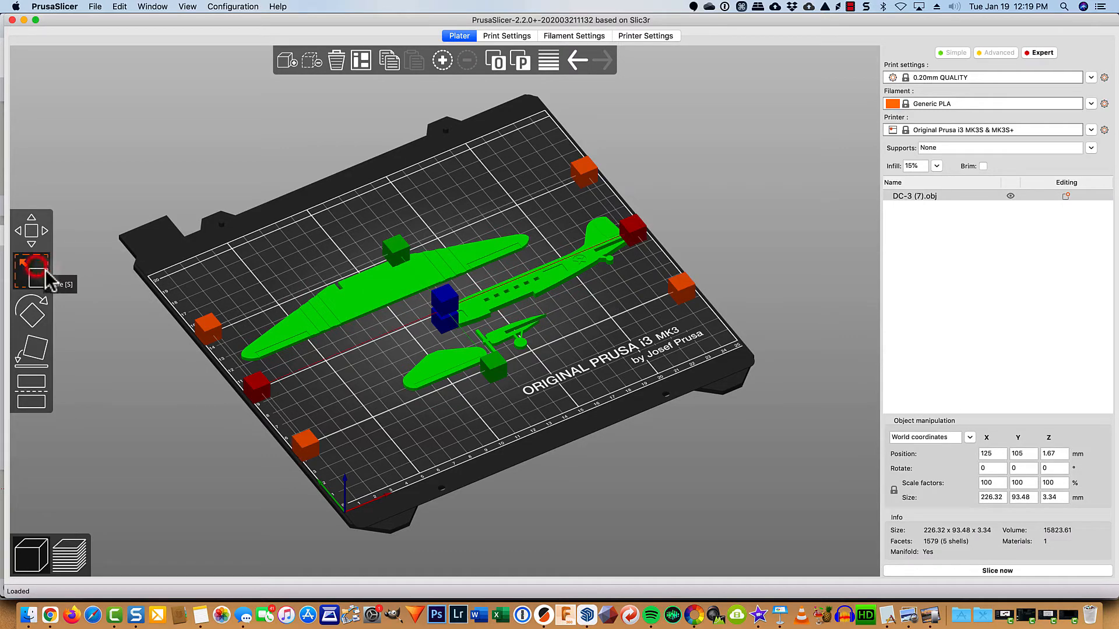
{"action": "left_click_drag", "start_coordinate": [209, 331], "coordinate": [243, 300]}
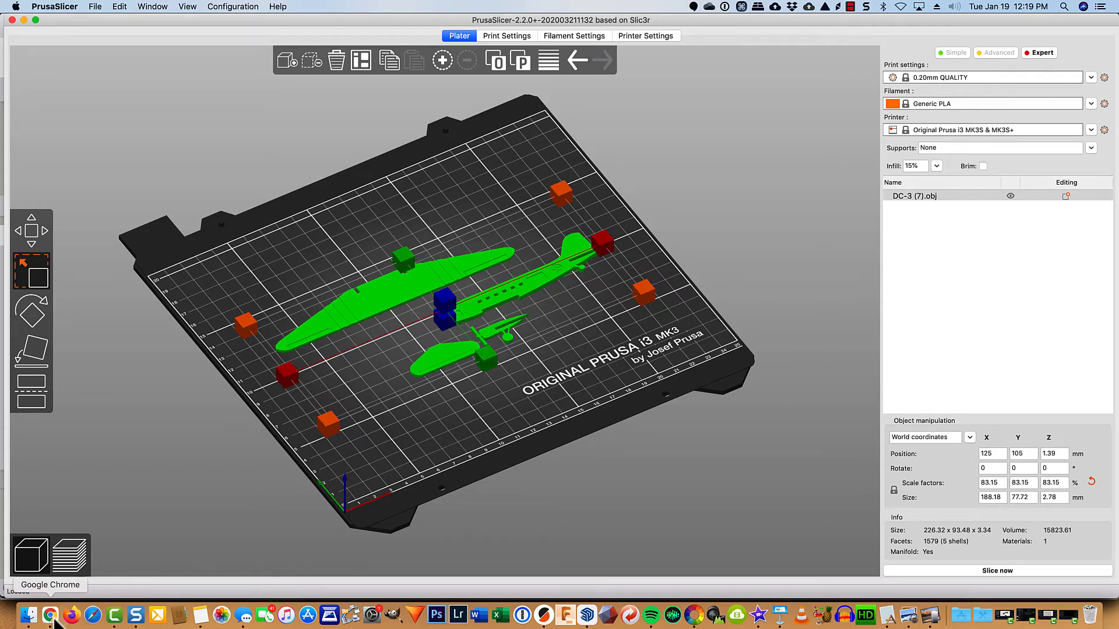
- Switch back to SketchUp in Chrome and examine the front, top and side aircraft drawings on the blueprint up close
{"action": "left_click", "coordinate": [51, 616]}
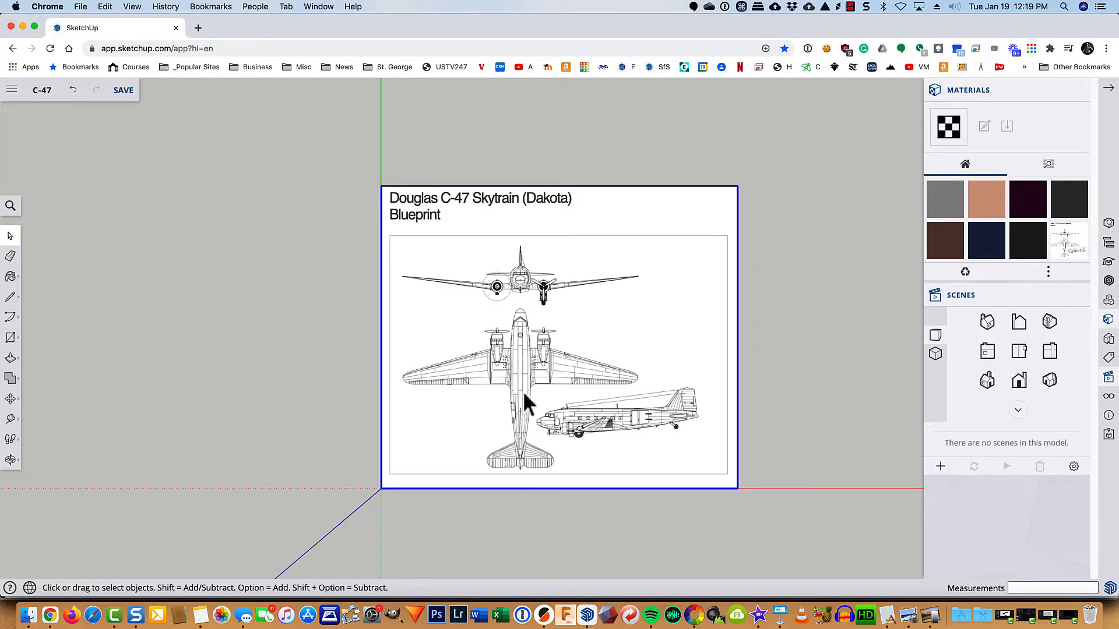
{"action": "scroll", "coordinate": [524, 394], "scroll_direction": "up", "scroll_amount": 5}
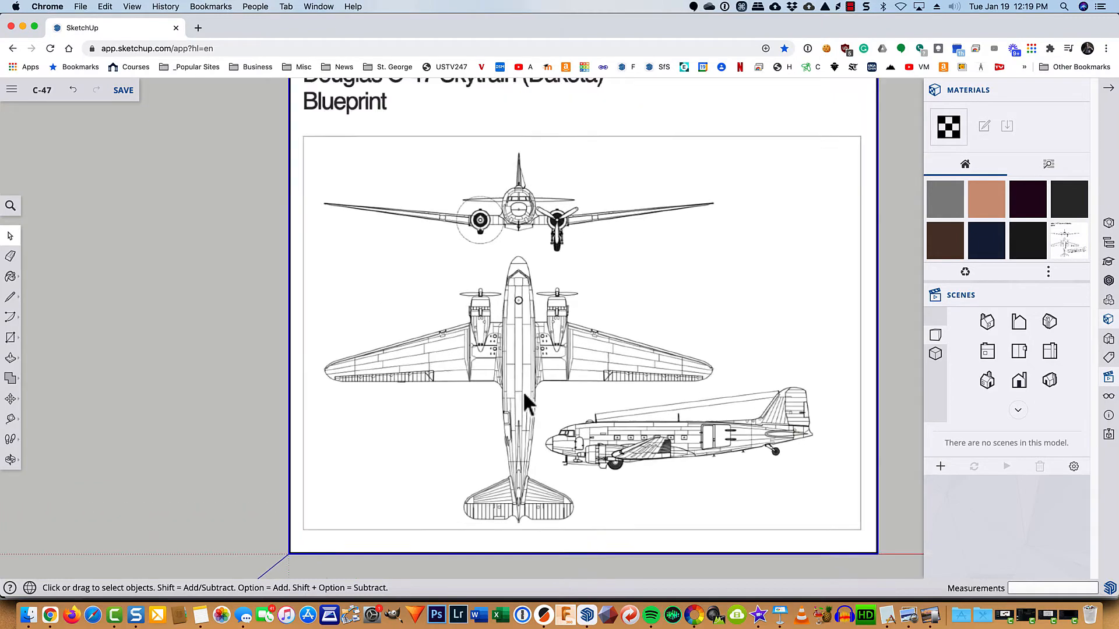
{"action": "scroll", "coordinate": [523, 397], "scroll_direction": "up", "scroll_amount": 2}
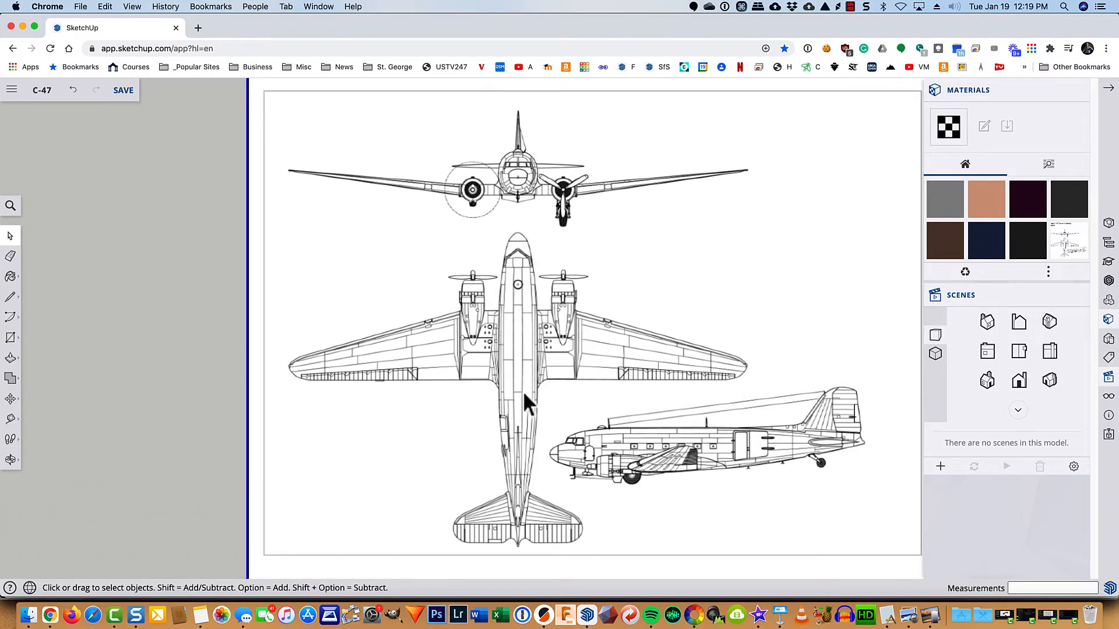
- Draw a straight reference line from wingtip to wingtip across the top-view drawing of the aircraft
{"action": "key", "text": "l"}
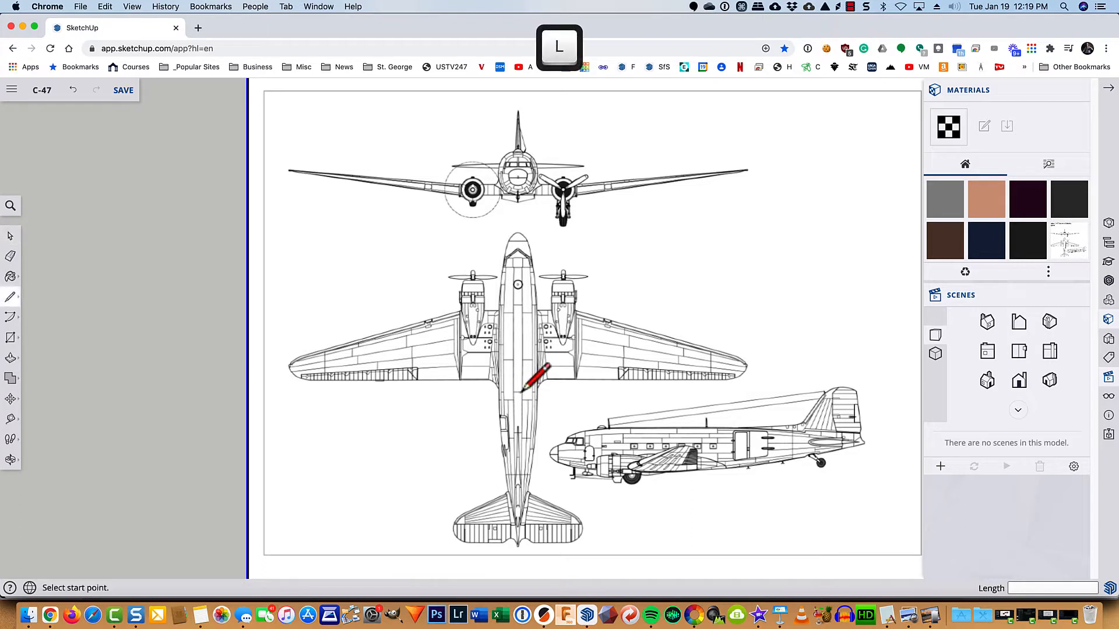
{"action": "left_click", "coordinate": [290, 366]}
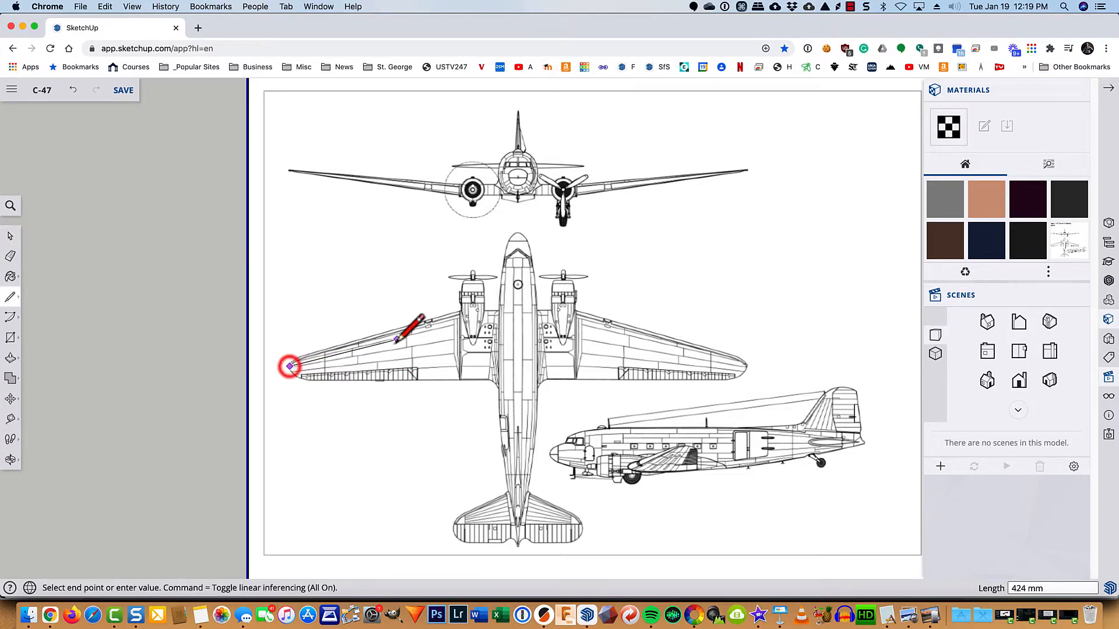
{"action": "left_click", "coordinate": [747, 366]}
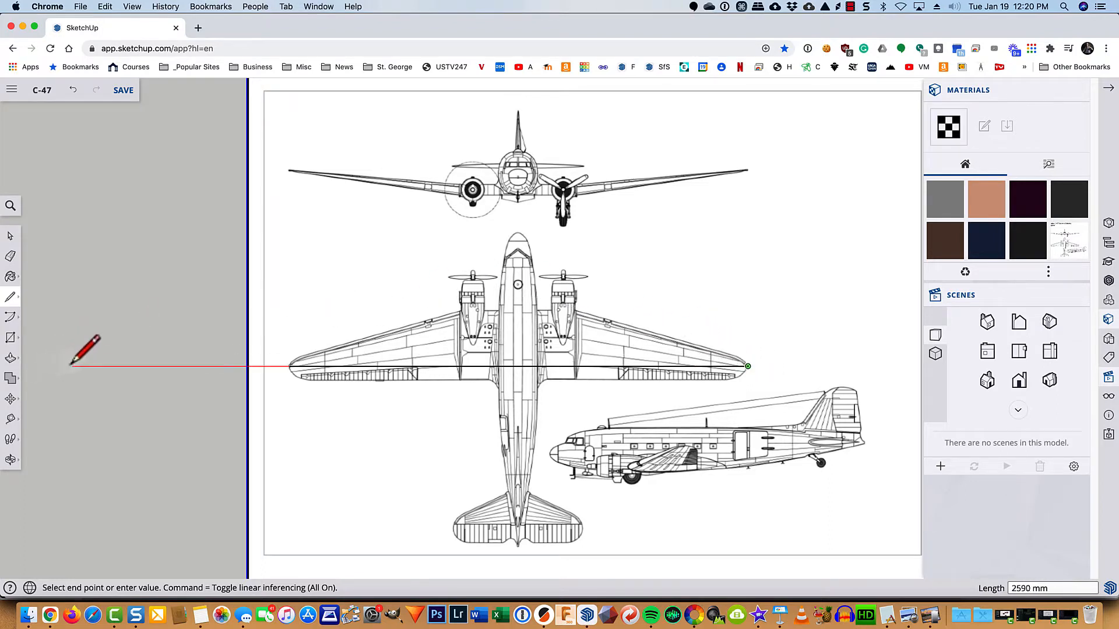
{"action": "key", "text": "space"}
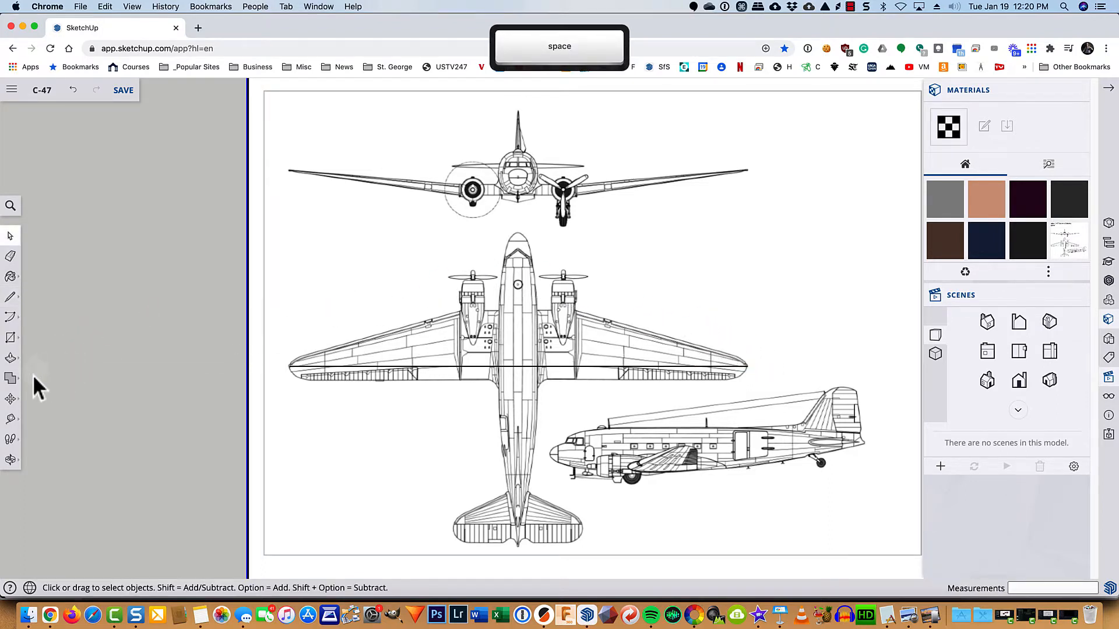
- Resize the whole model with Tape Measure so that the wingtip-to-wingtip line is 180 mm long
{"action": "key", "text": "t"}
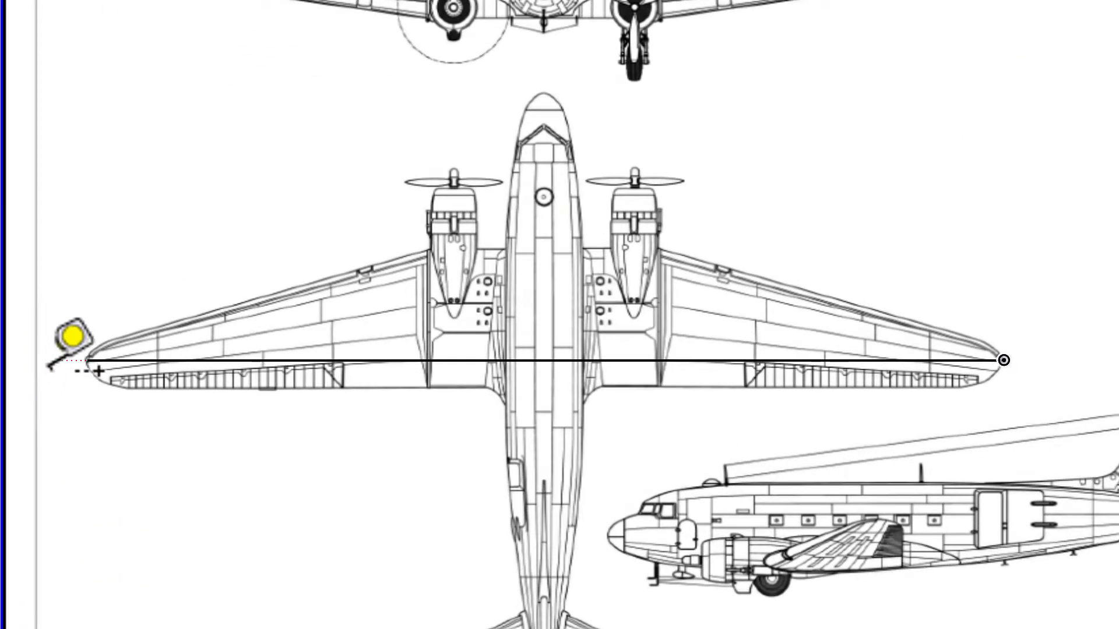
{"action": "left_click", "coordinate": [88, 359]}
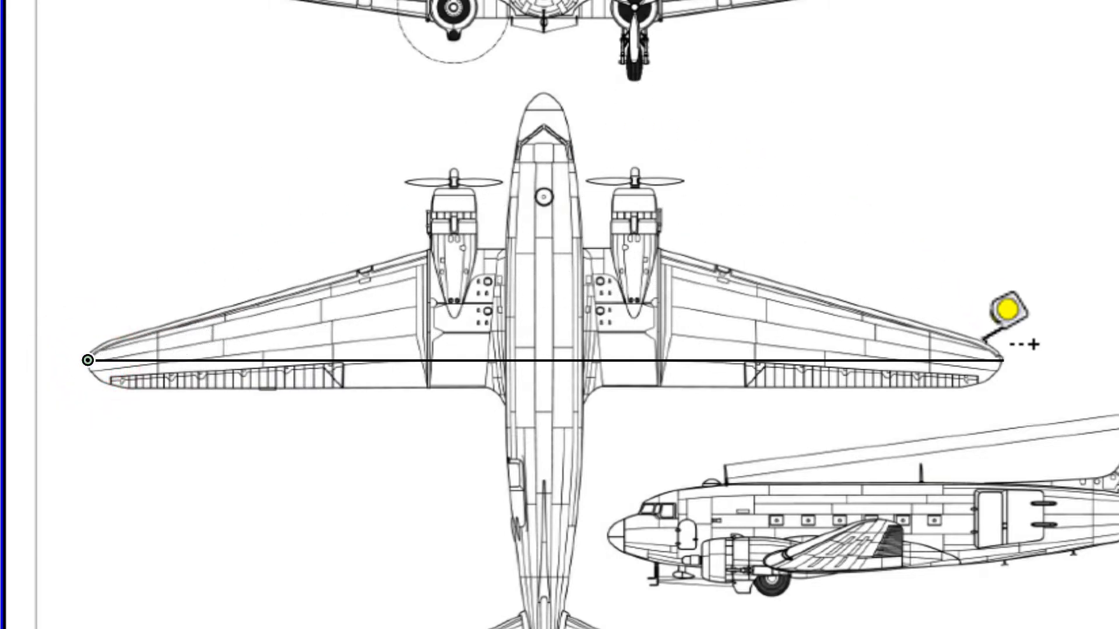
{"action": "left_click", "coordinate": [1004, 360]}
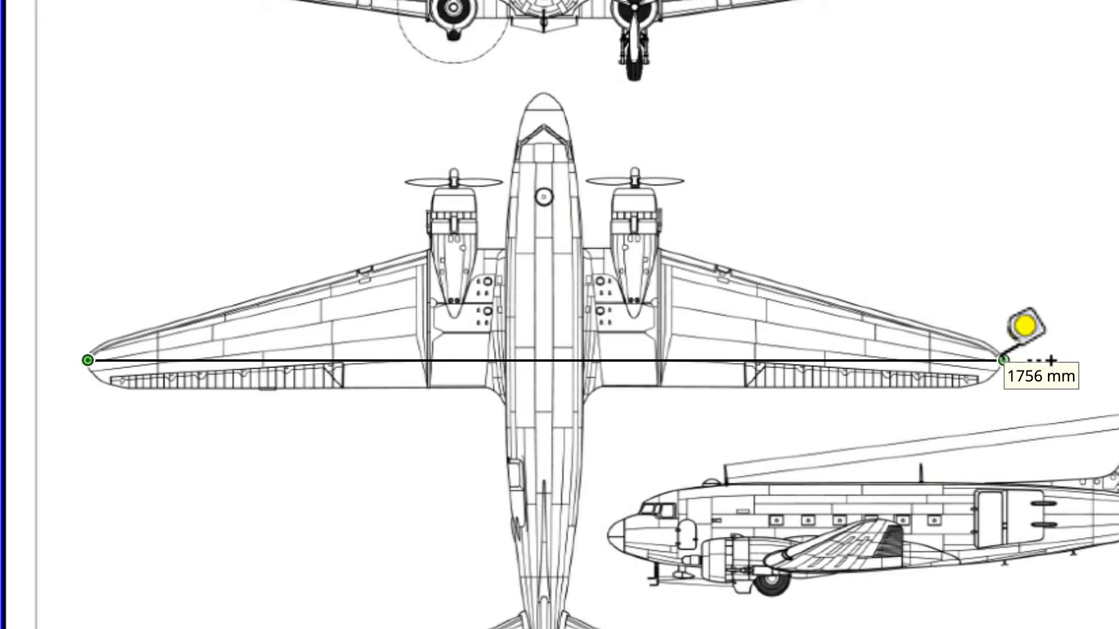
{"action": "left_click", "coordinate": [1004, 360]}
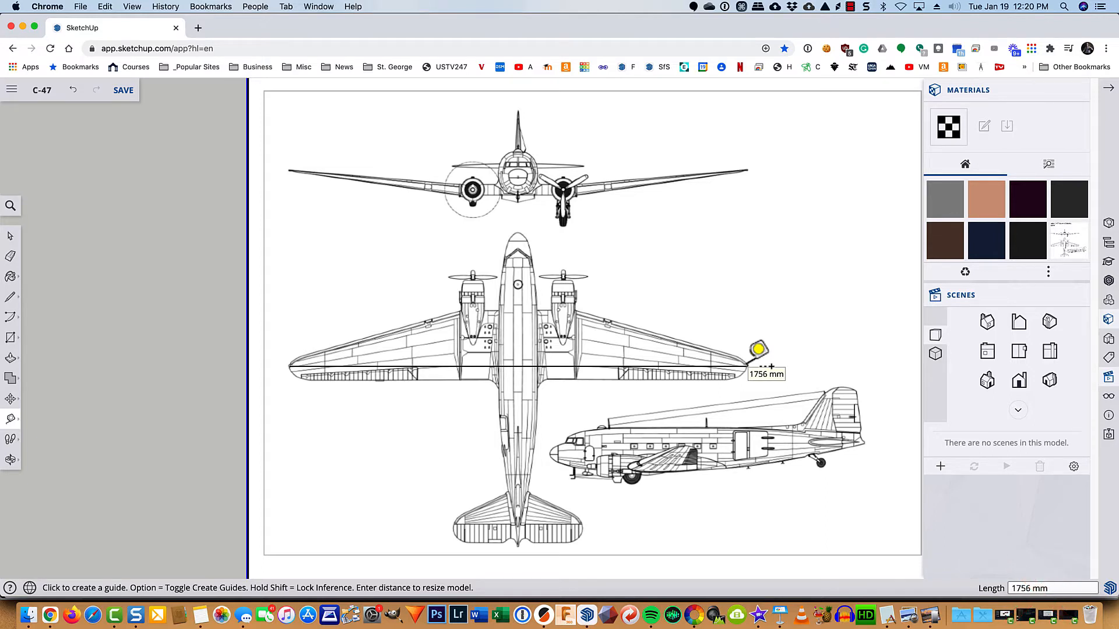
{"action": "type", "text": "180"}
{"action": "key", "text": "Return"}
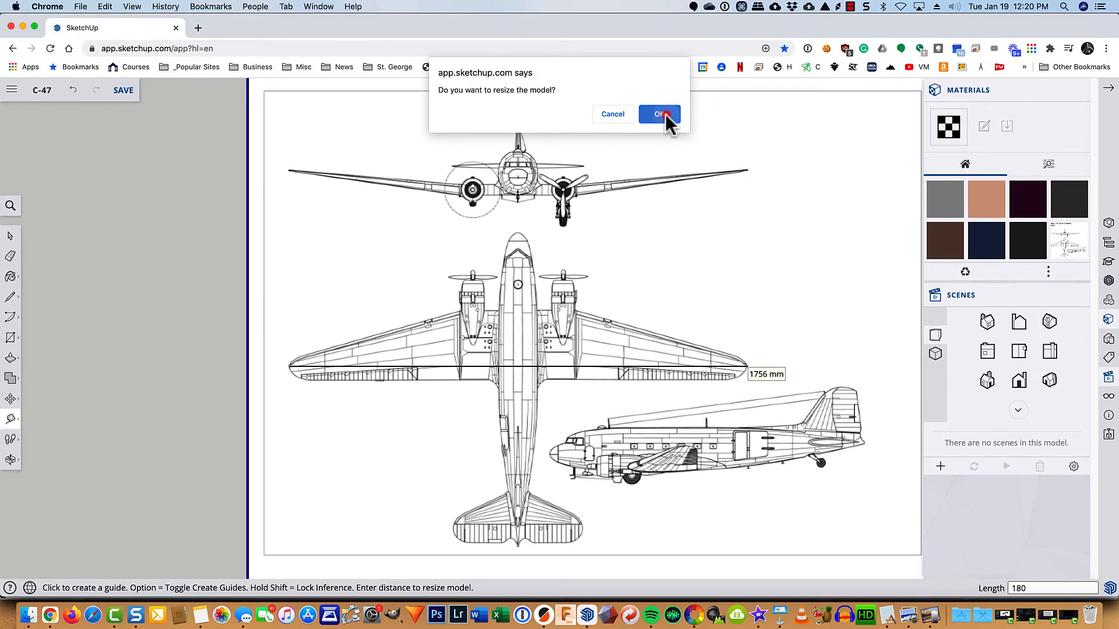
{"action": "left_click", "coordinate": [807, 229]}
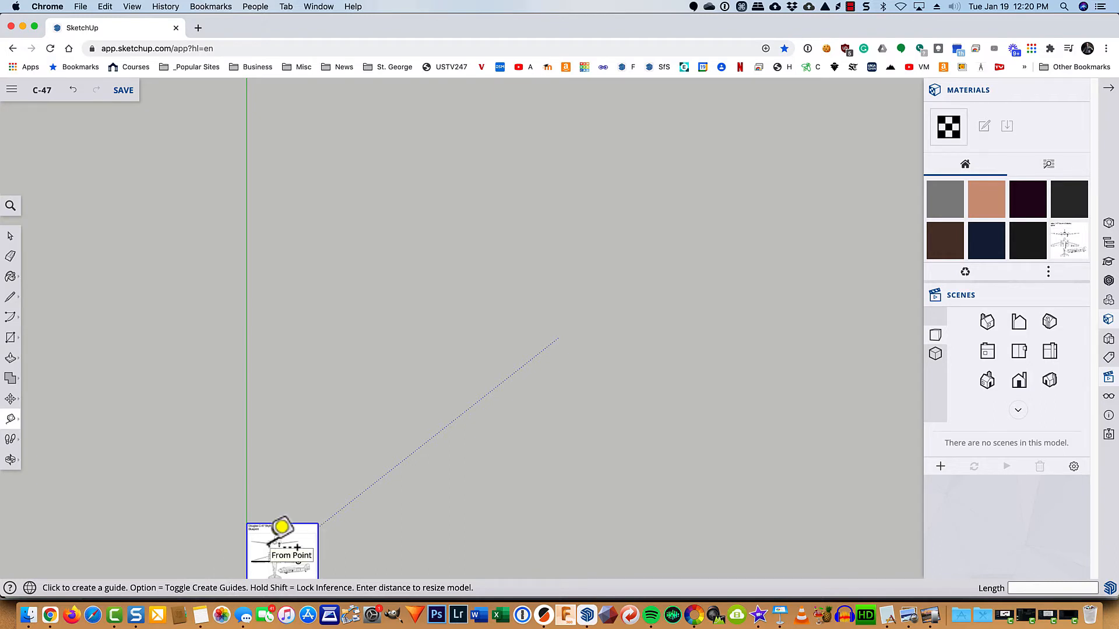
- Measure the rescaled wingspan between both wingtips and delete the reference line across the wings
{"action": "key", "text": "shift+z"}
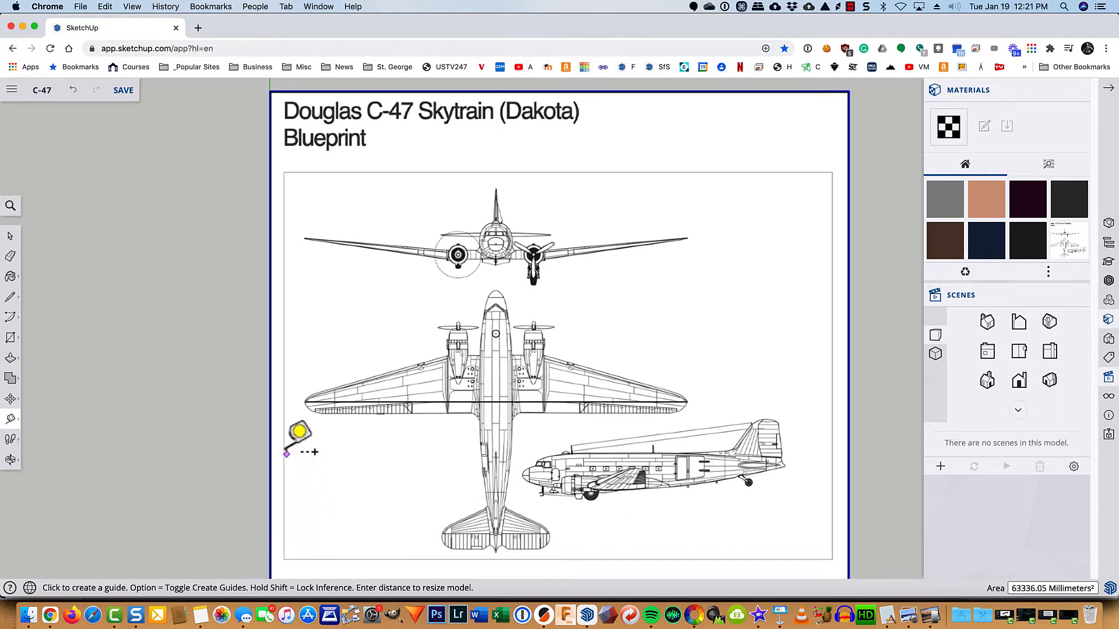
{"action": "left_click", "coordinate": [305, 401]}
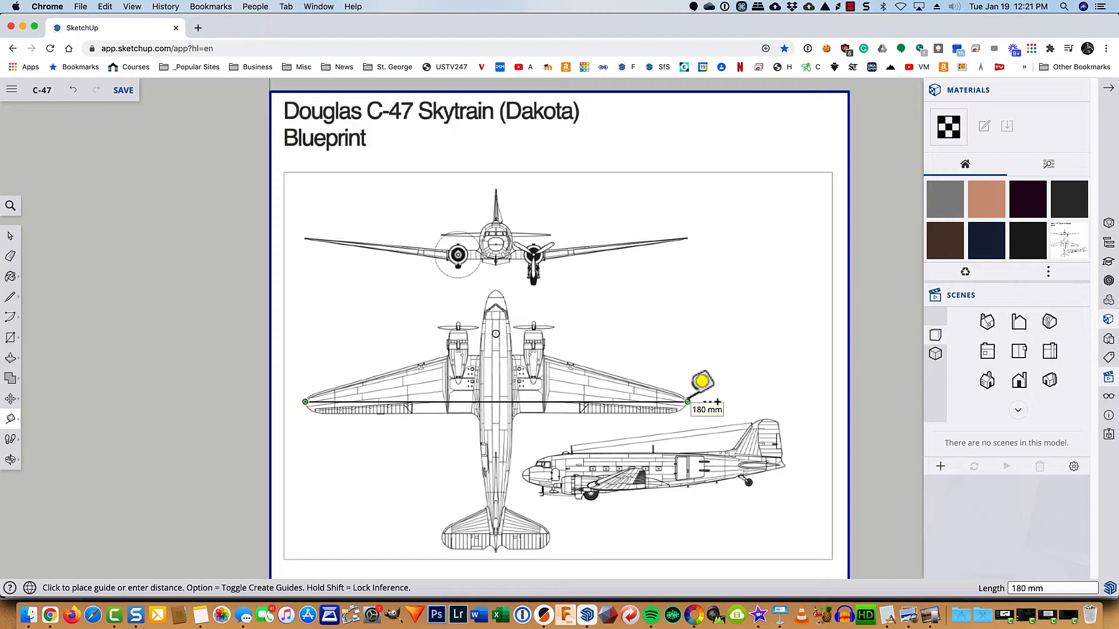
{"action": "key", "text": "space"}
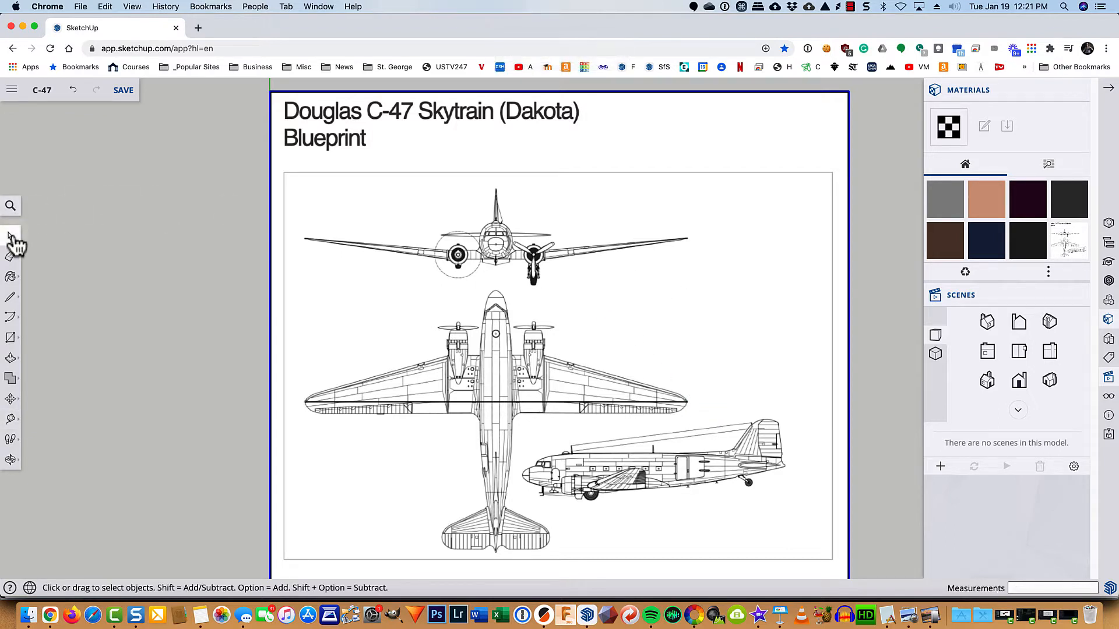
{"action": "left_click", "coordinate": [512, 403]}
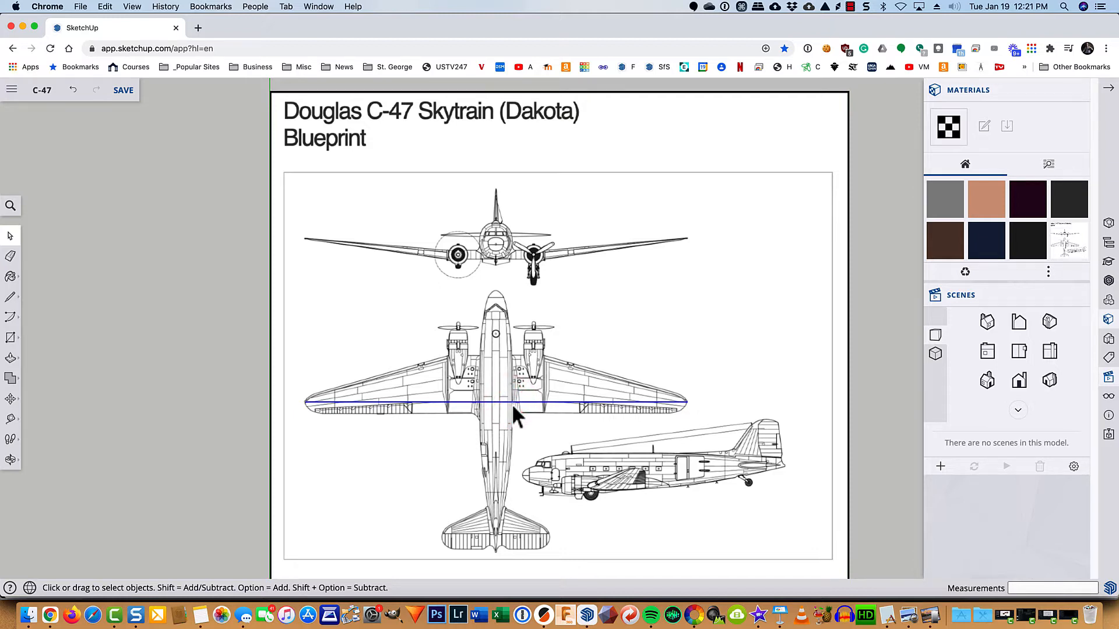
{"action": "key", "text": "BackSpace"}
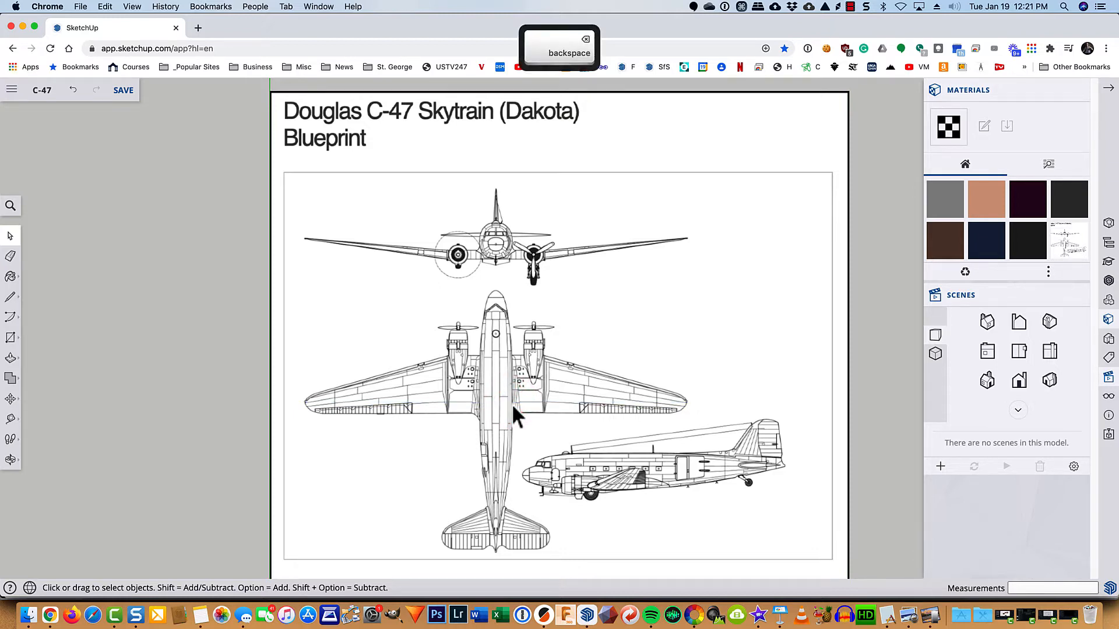
{"action": "scroll", "coordinate": [489, 559], "scroll_direction": "up", "scroll_amount": 3}
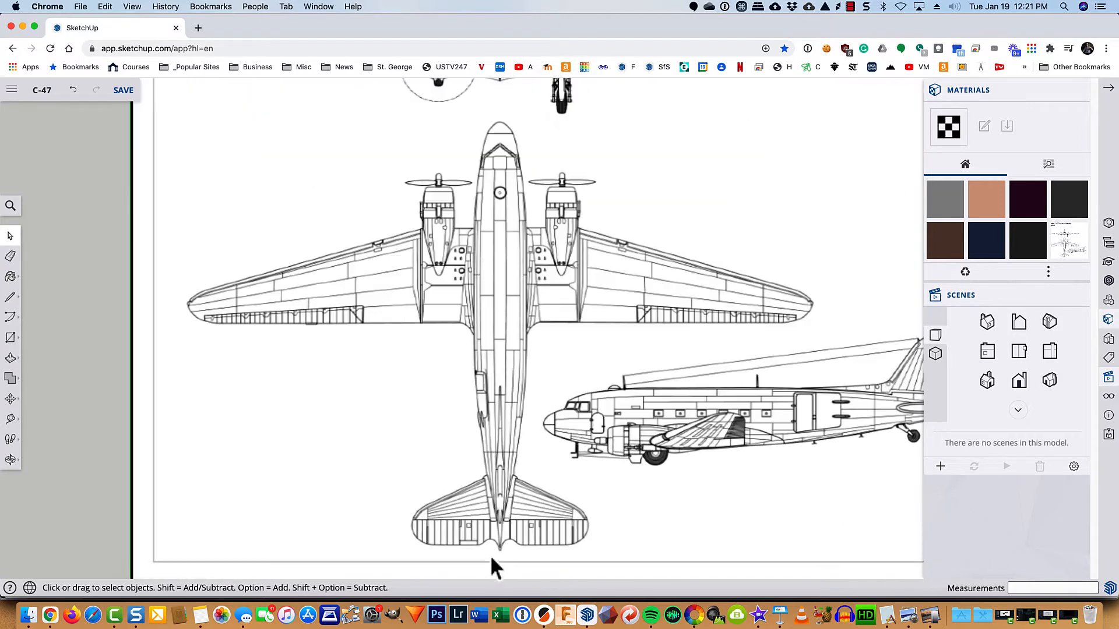
{"action": "scroll", "coordinate": [491, 567], "scroll_direction": "up", "scroll_amount": 3}
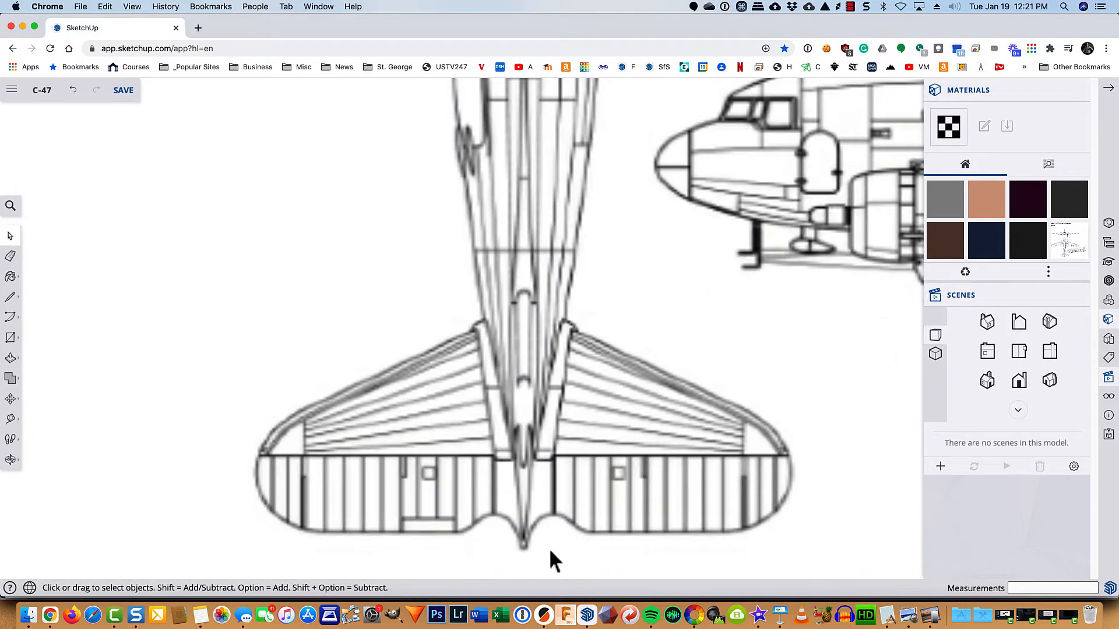
{"action": "middle_click_drag", "start_coordinate": [551, 552], "coordinate": [555, 512], "text": "shift"}
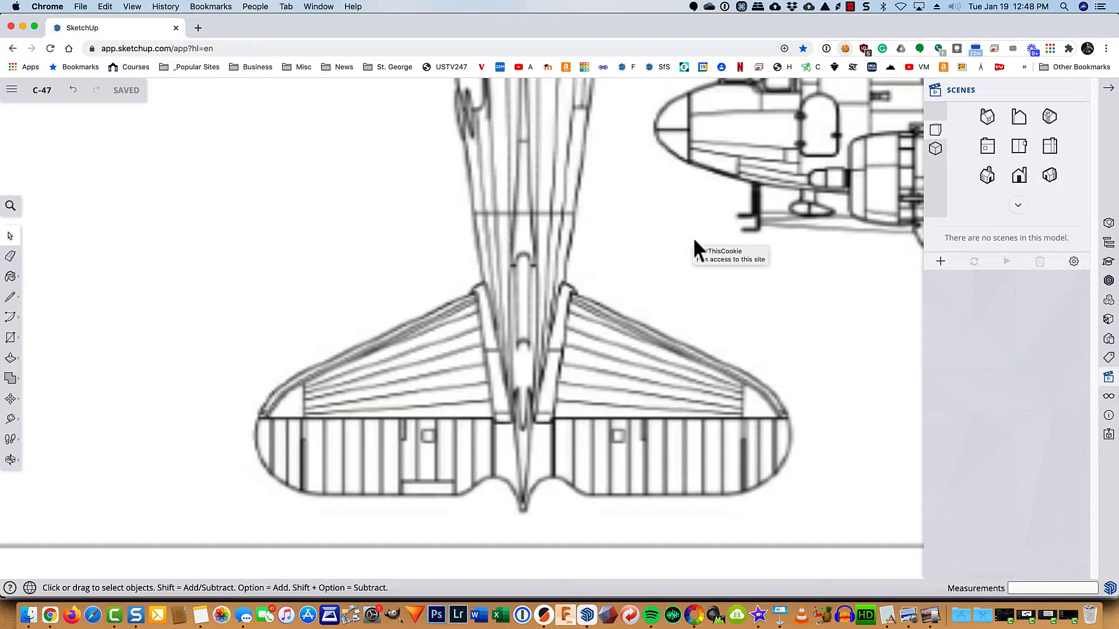
{"action": "left_click", "coordinate": [12, 298]}
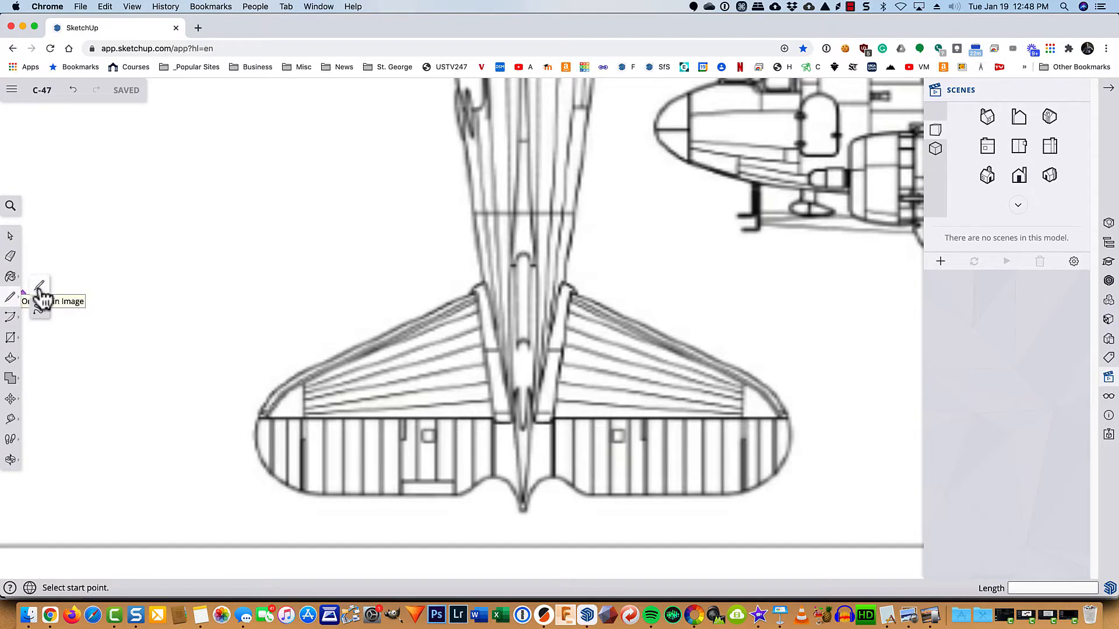
{"action": "left_click", "coordinate": [40, 292]}
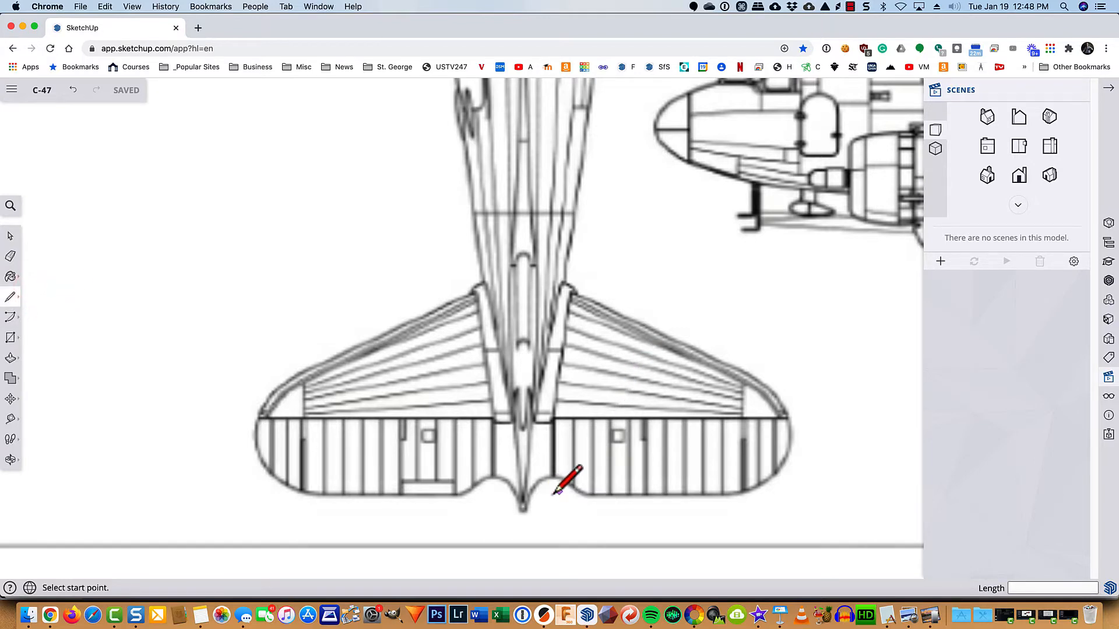
{"action": "left_click", "coordinate": [622, 496]}
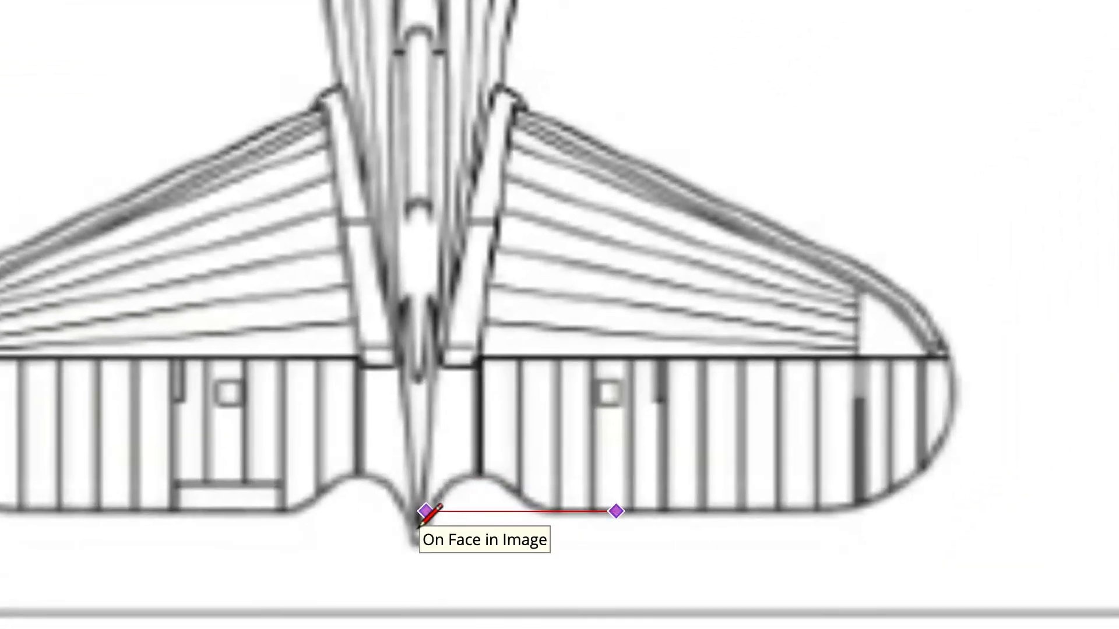
{"action": "scroll", "coordinate": [421, 523], "scroll_direction": "up", "scroll_amount": 5}
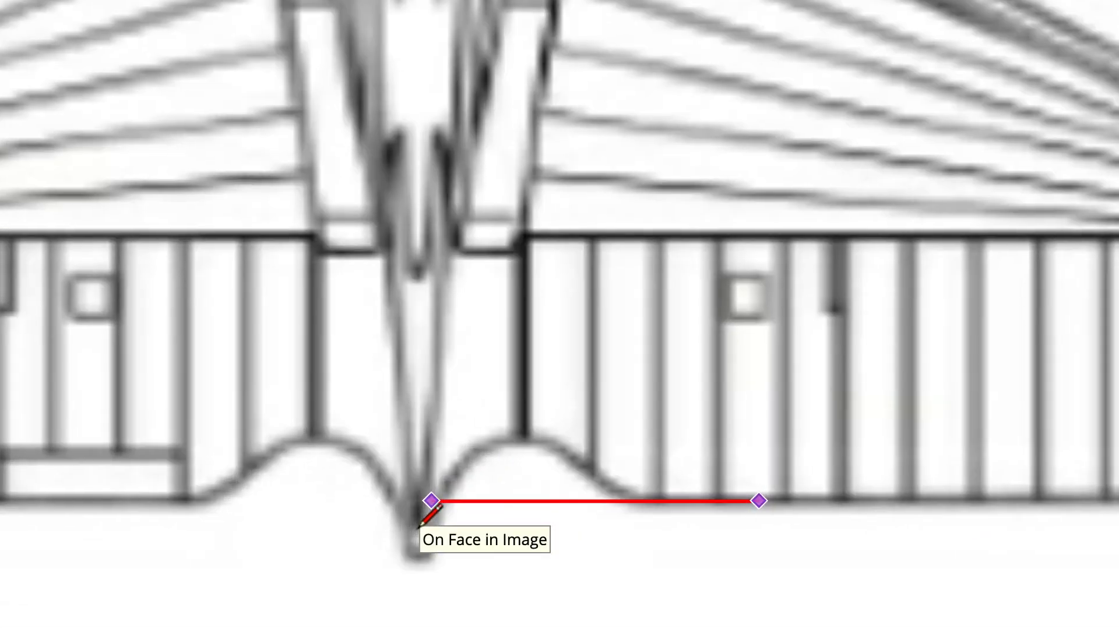
{"action": "middle_click_drag", "start_coordinate": [421, 523], "coordinate": [182, 507], "text": "shift"}
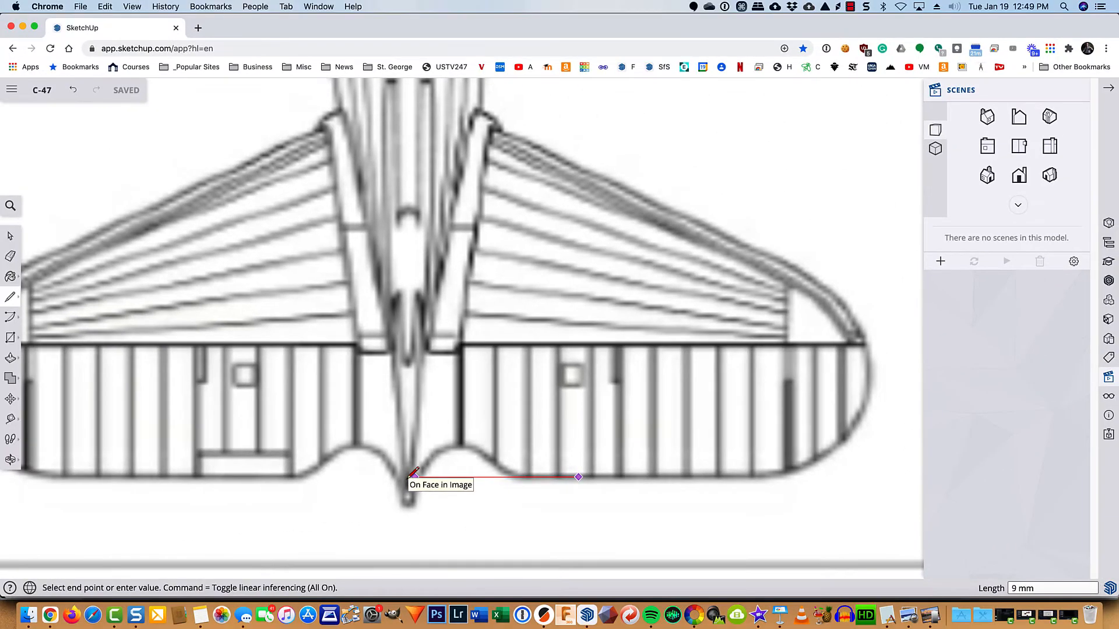
{"action": "key", "text": "Escape"}
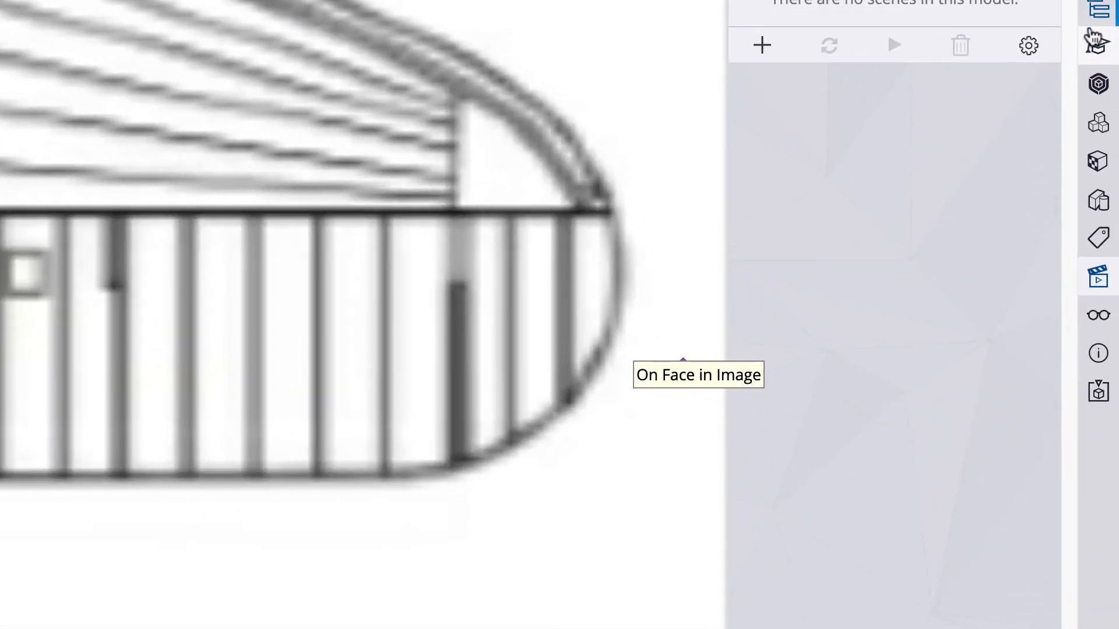
- Set the model's length precision to 0.000 and the length snap interval to 0.001 mm
{"action": "left_click", "coordinate": [1098, 354]}
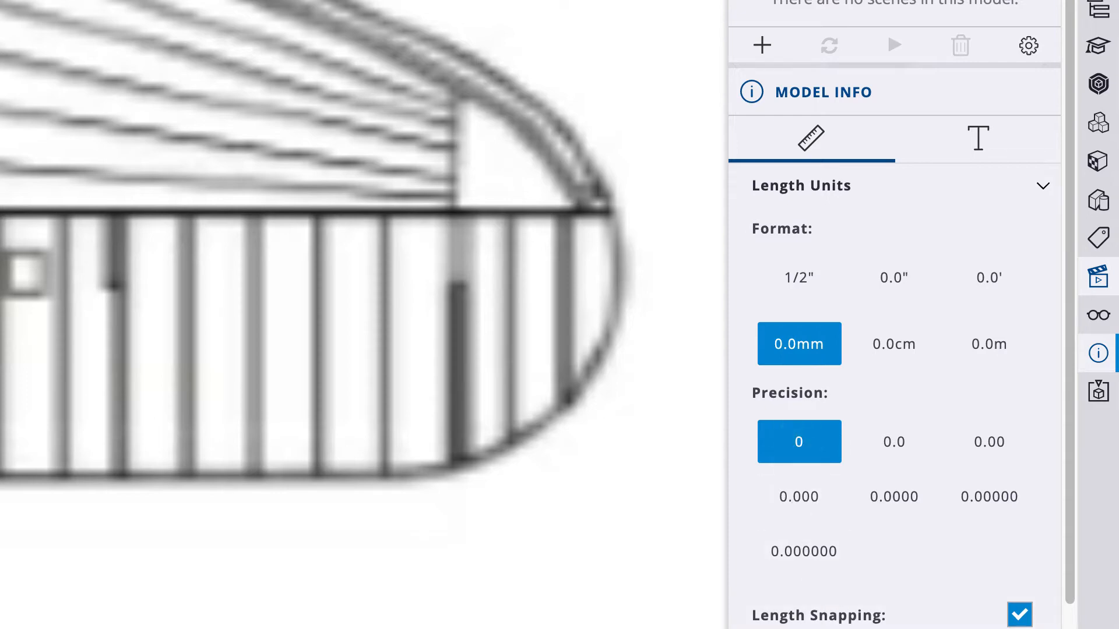
{"action": "scroll", "coordinate": [909, 595], "scroll_direction": "down", "scroll_amount": 2}
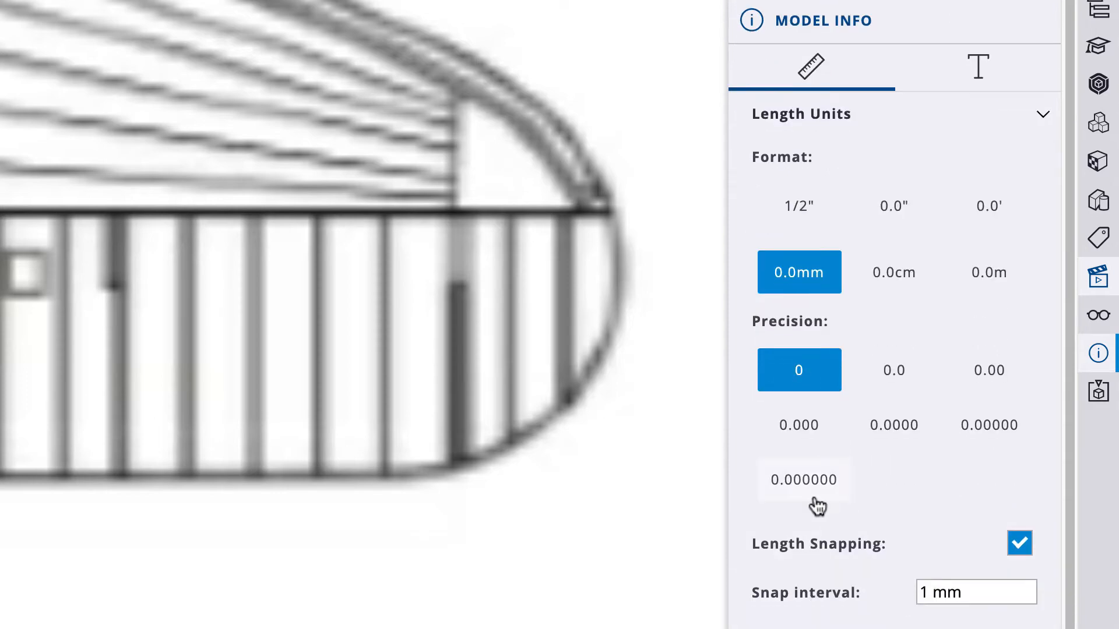
{"action": "left_click", "coordinate": [801, 432]}
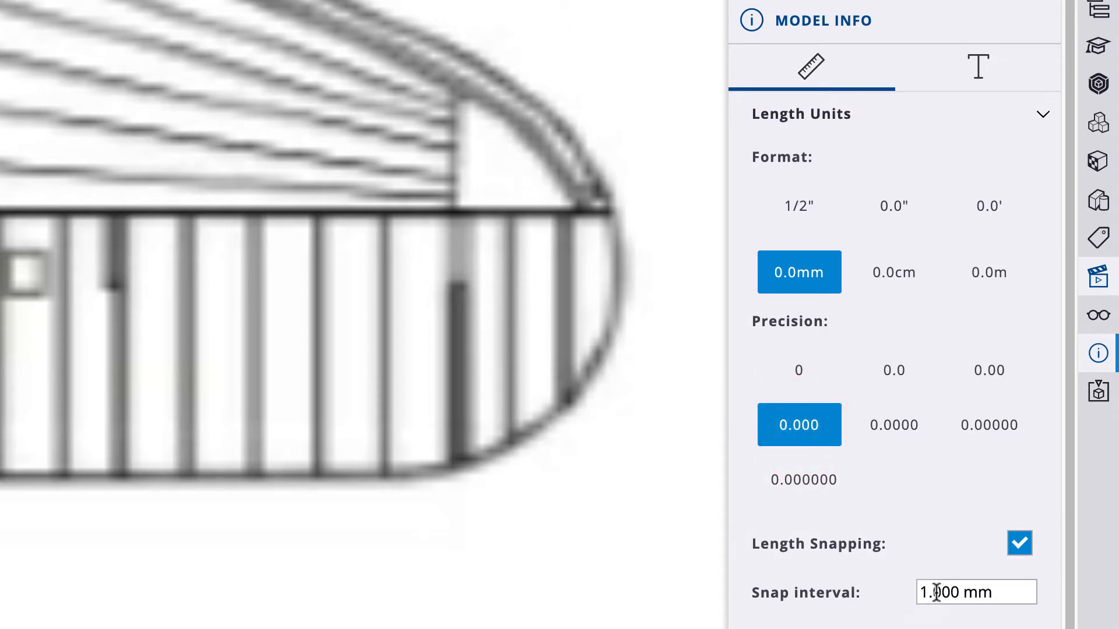
{"action": "double_click", "coordinate": [959, 592]}
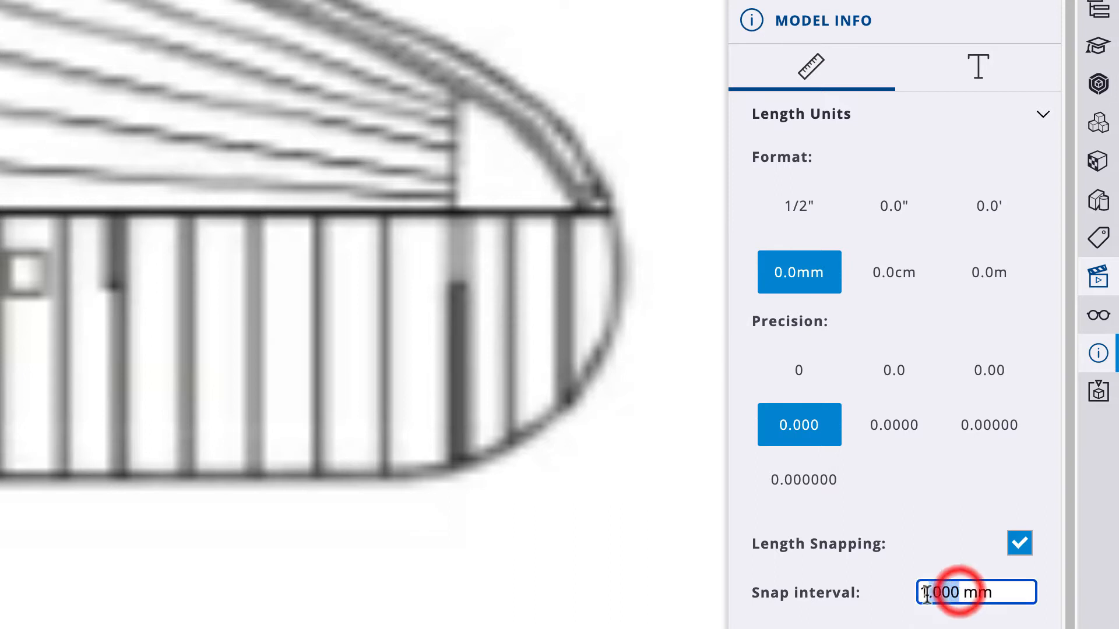
{"action": "type", "text": "0.00"}
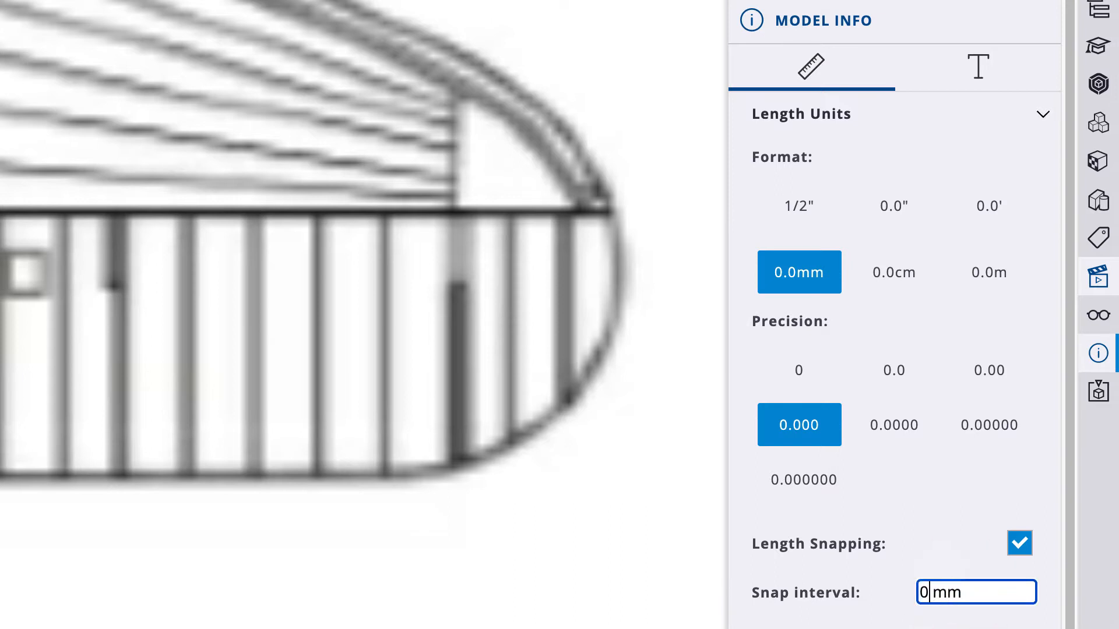
{"action": "type", "text": "1"}
{"action": "key", "text": "Return"}
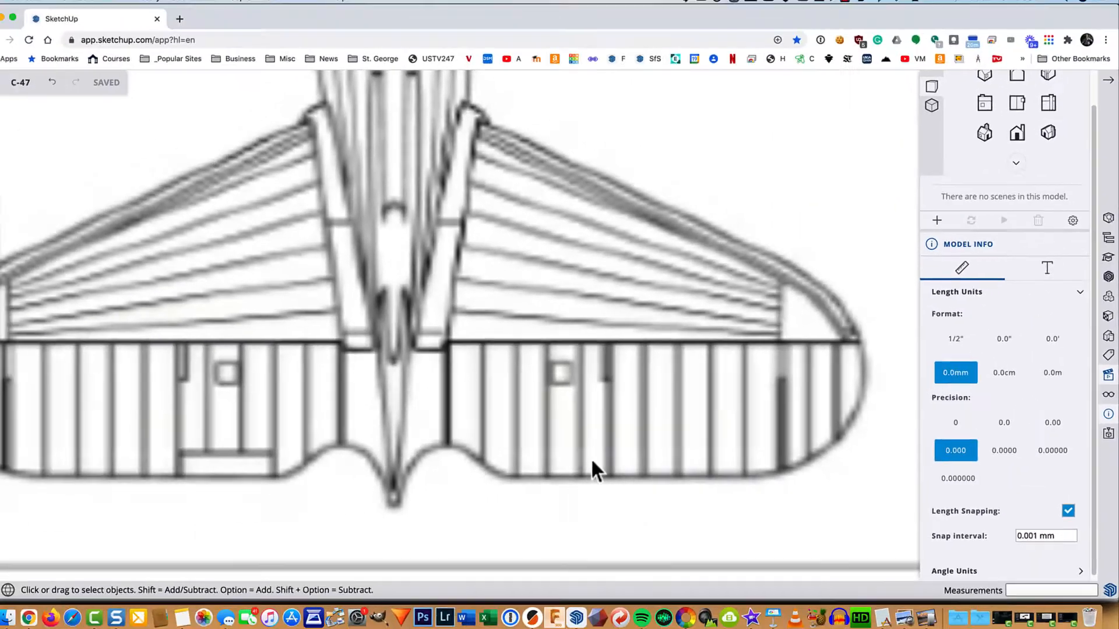
- Draw a line along the tailplane's trailing edge to the fuselage centreline, and continue it 20 mm forward along the centreline
{"action": "key", "text": "l"}
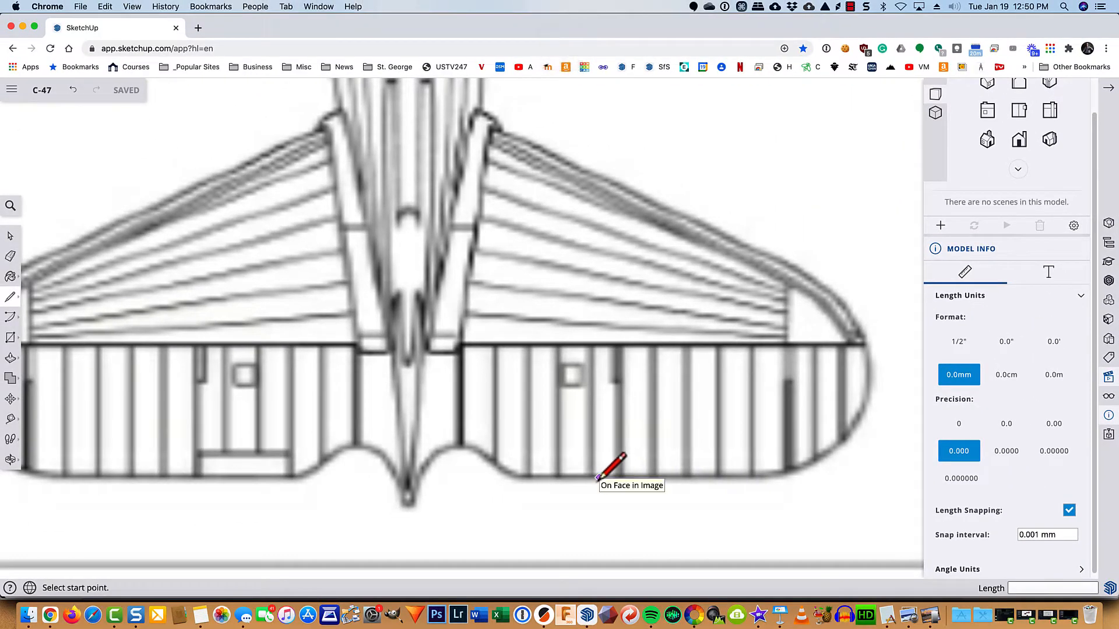
{"action": "left_click", "coordinate": [598, 478]}
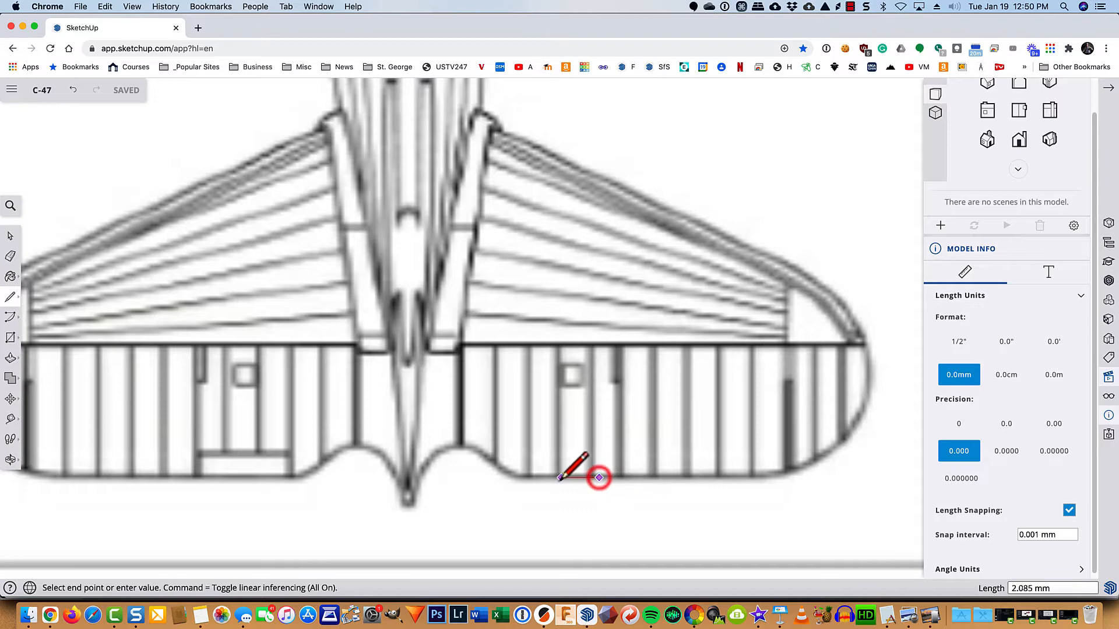
{"action": "left_click", "coordinate": [407, 478]}
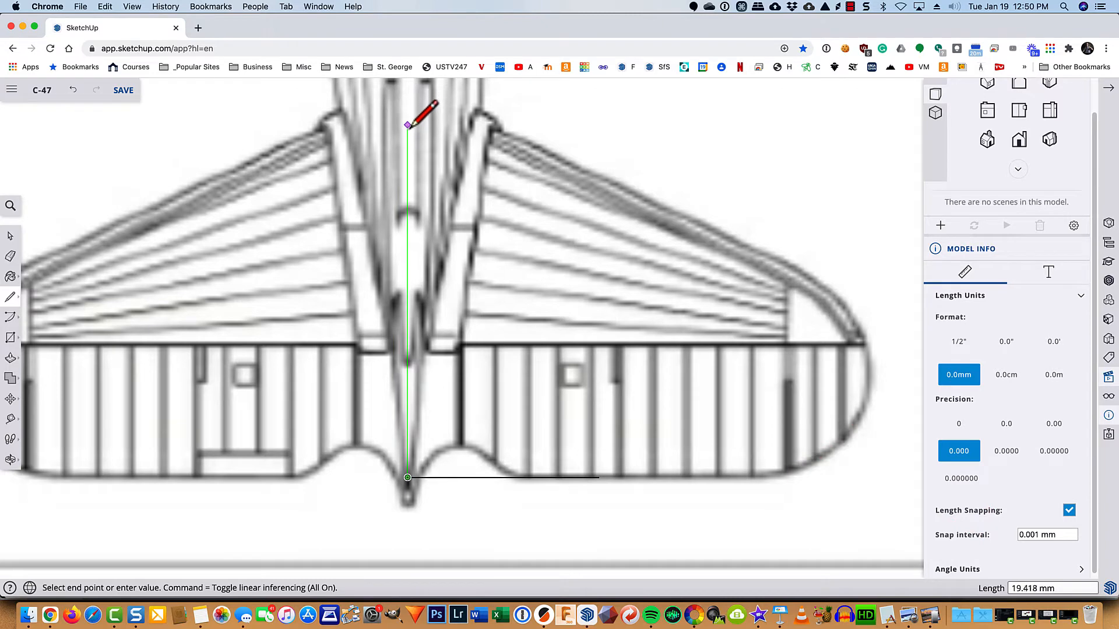
{"action": "left_click", "coordinate": [407, 145]}
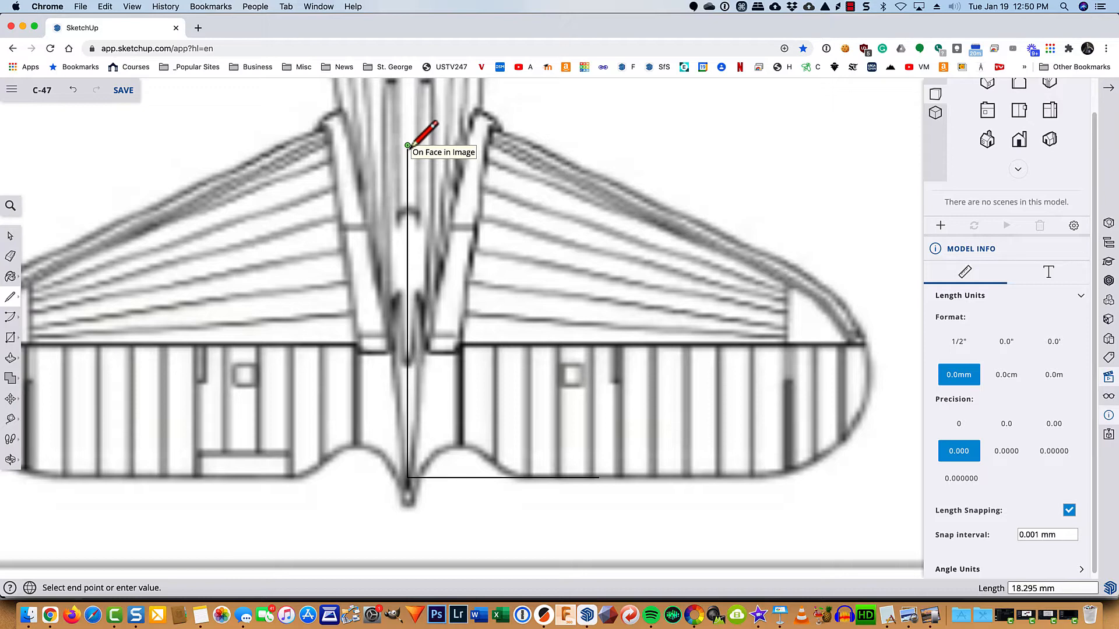
{"action": "type", "text": "20"}
{"action": "key", "text": "Return"}
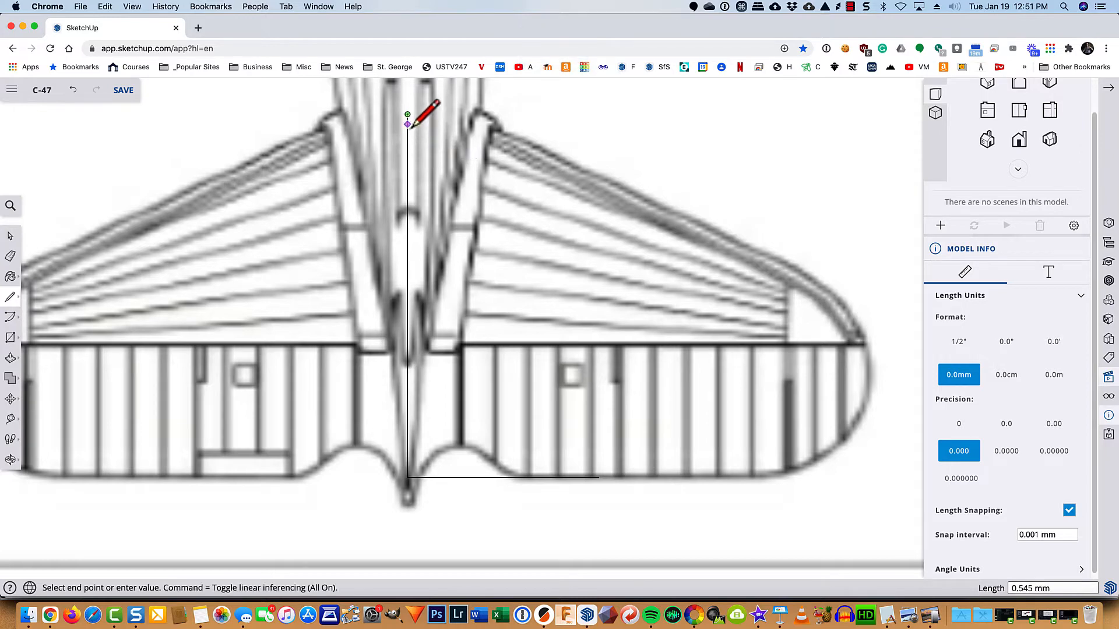
- Close the tailplane half's outline with a 4 mm root line, the sloped leading edge, a straight tip line and the remaining trailing edge
{"action": "left_click", "coordinate": [480, 114]}
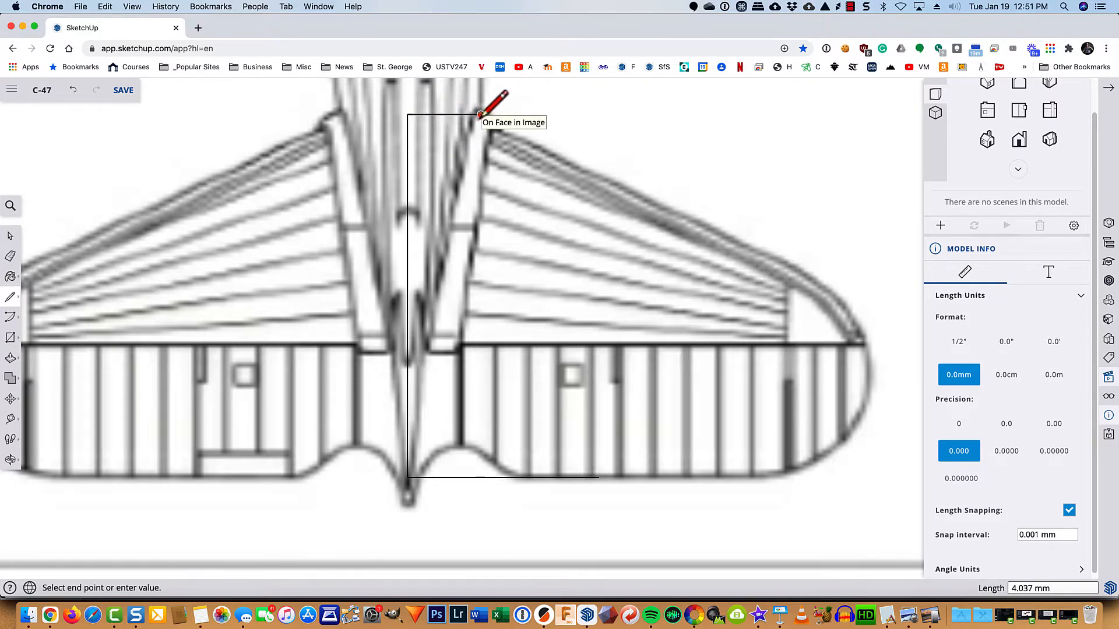
{"action": "left_click", "coordinate": [784, 264]}
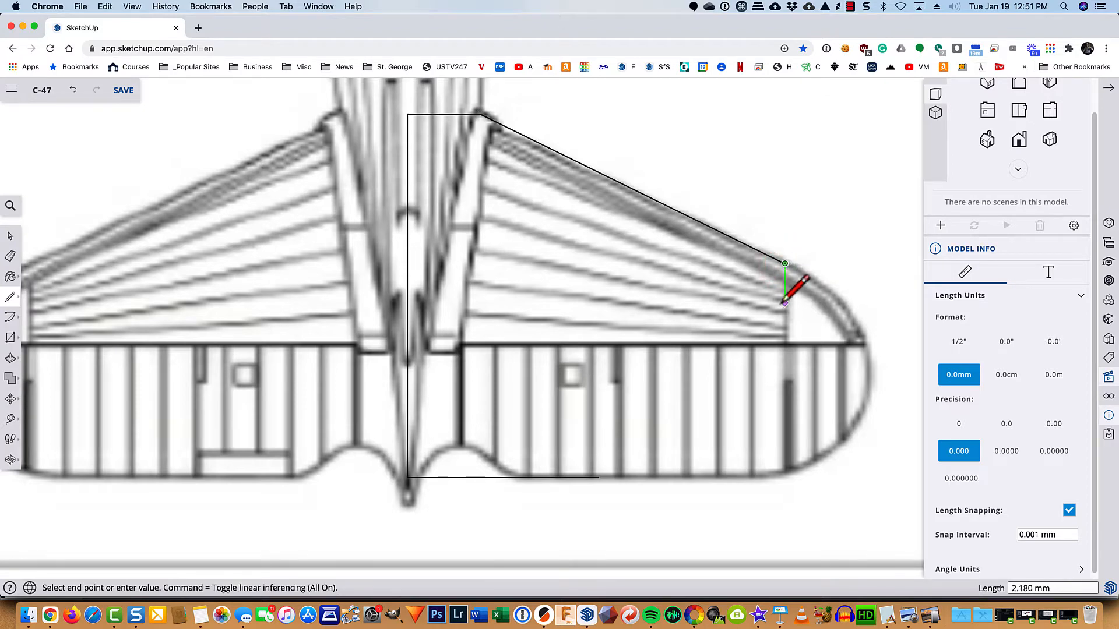
{"action": "left_click", "coordinate": [785, 478]}
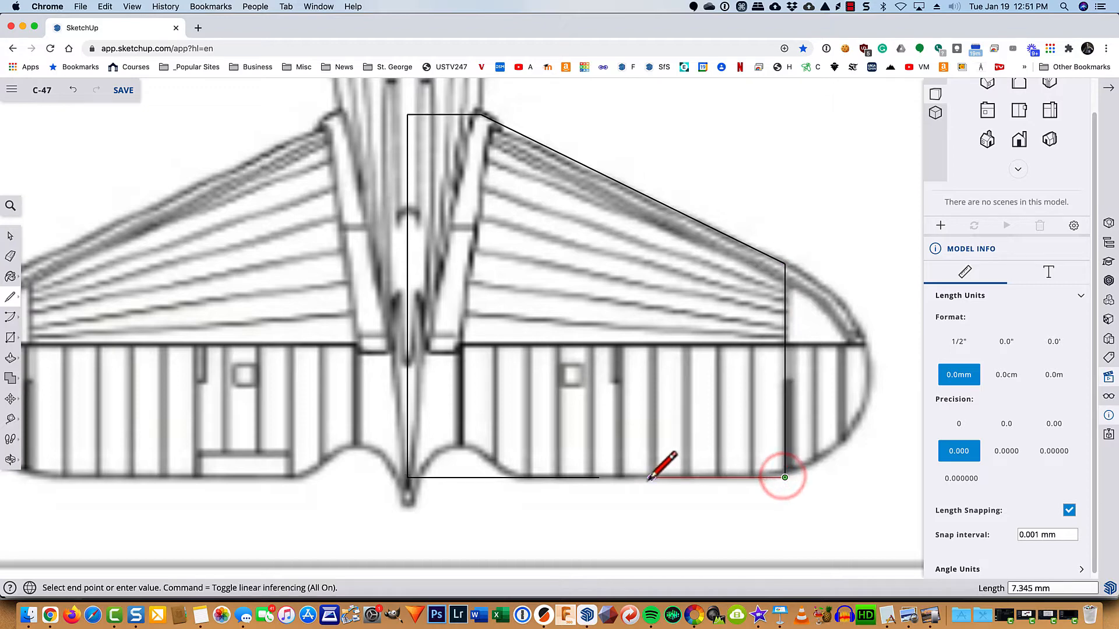
{"action": "left_click", "coordinate": [599, 478]}
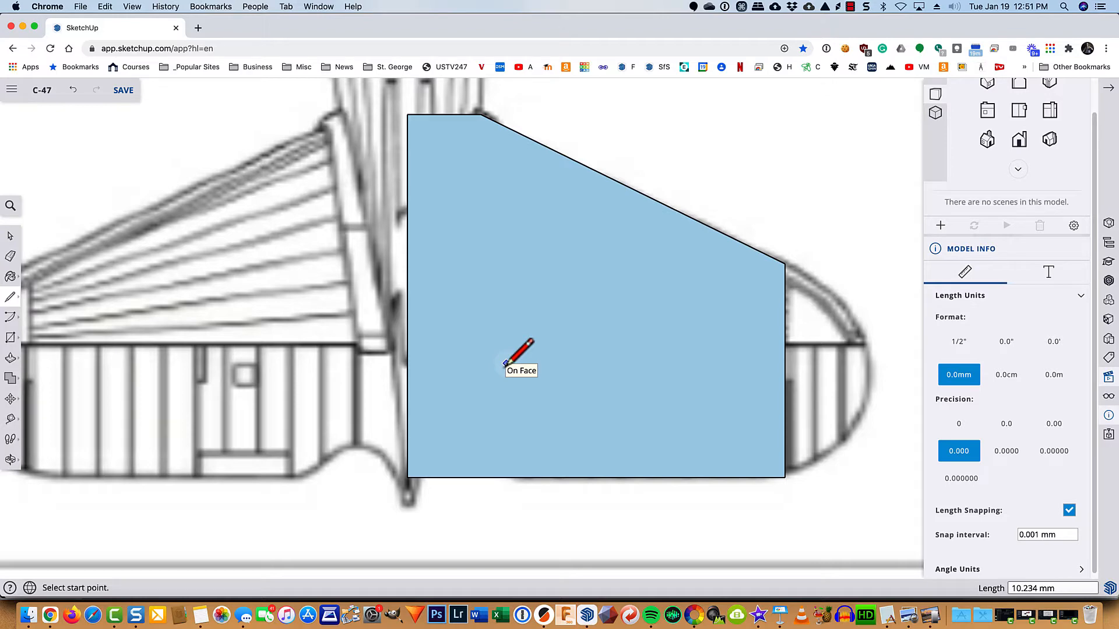
- Draw an arc with a bulge of about 4.5 mm around the tailplane tip and erase the straight line dividing it from the main face
{"action": "scroll", "coordinate": [883, 344], "scroll_direction": "up", "scroll_amount": 5}
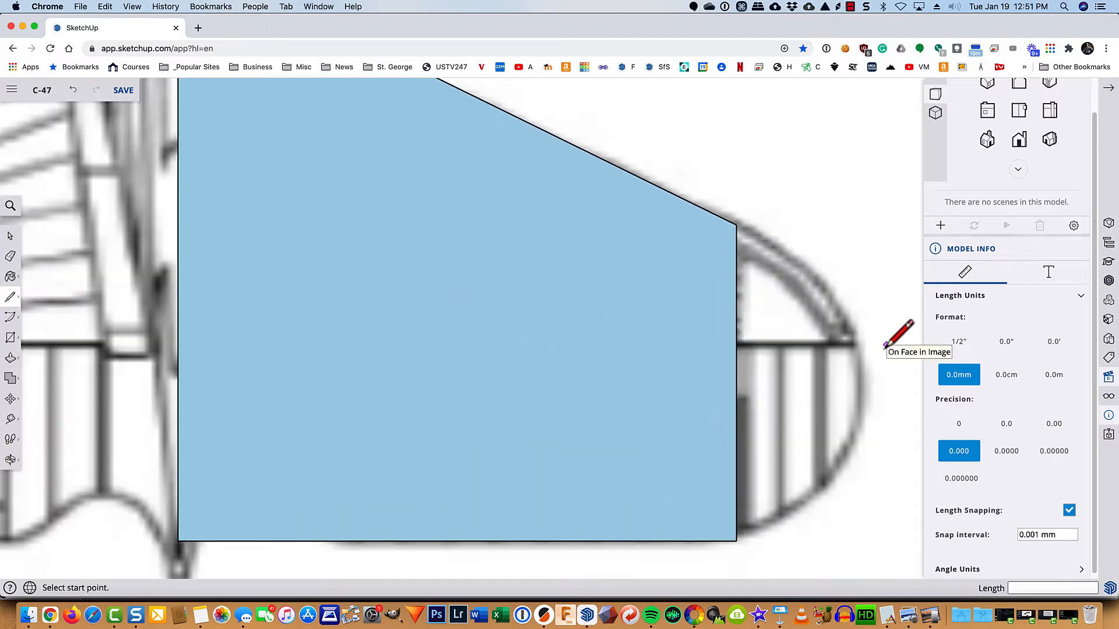
{"action": "scroll", "coordinate": [767, 327], "scroll_direction": "down", "scroll_amount": 2}
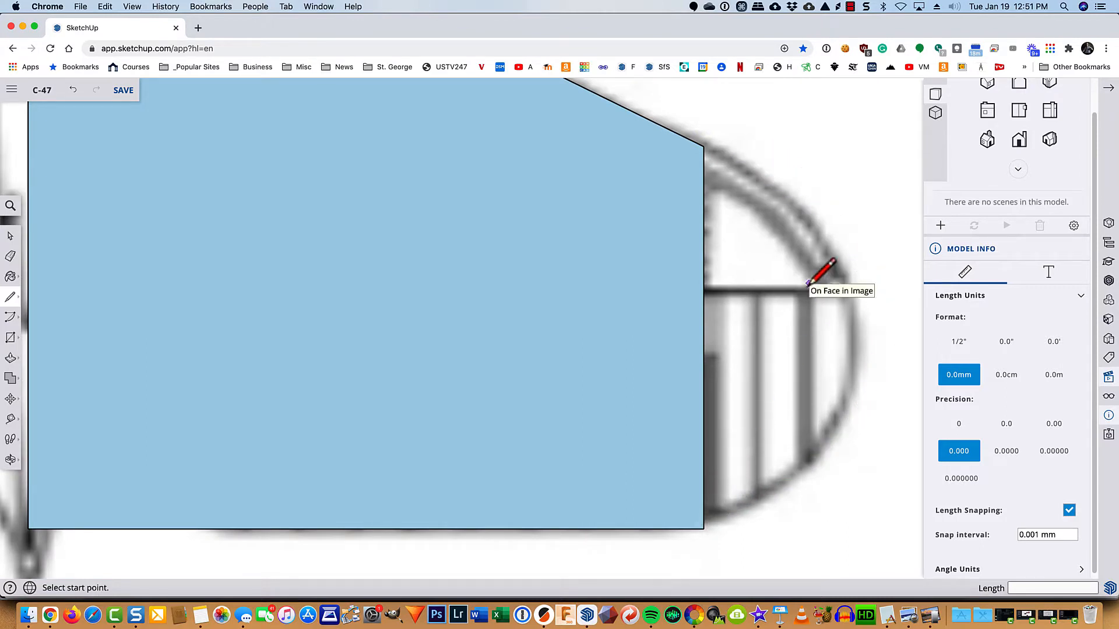
{"action": "key", "text": "a"}
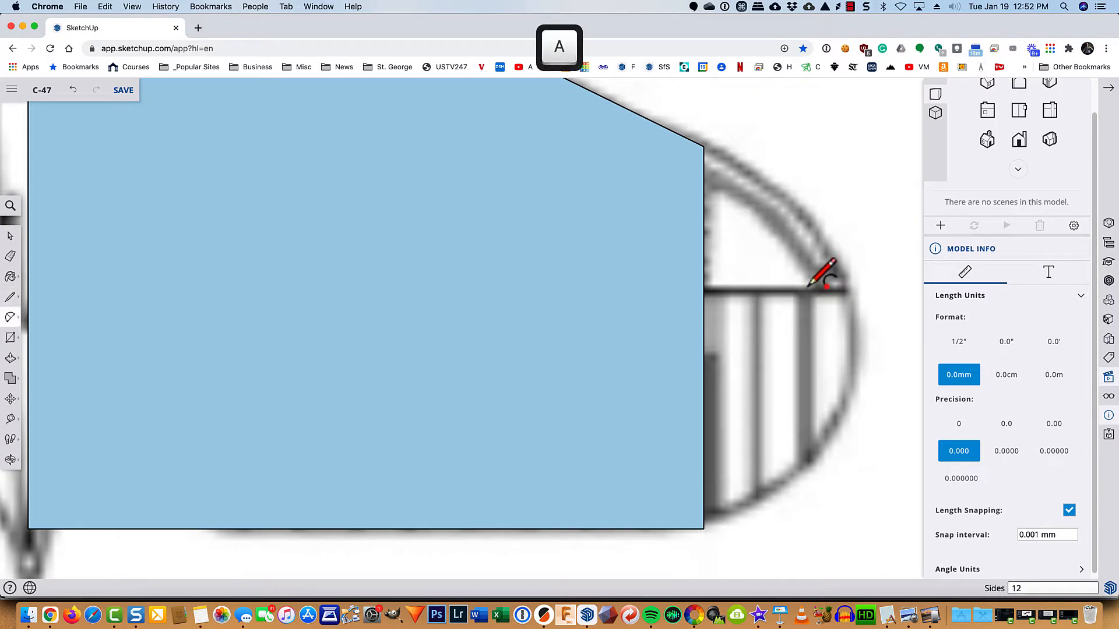
{"action": "left_click", "coordinate": [704, 146]}
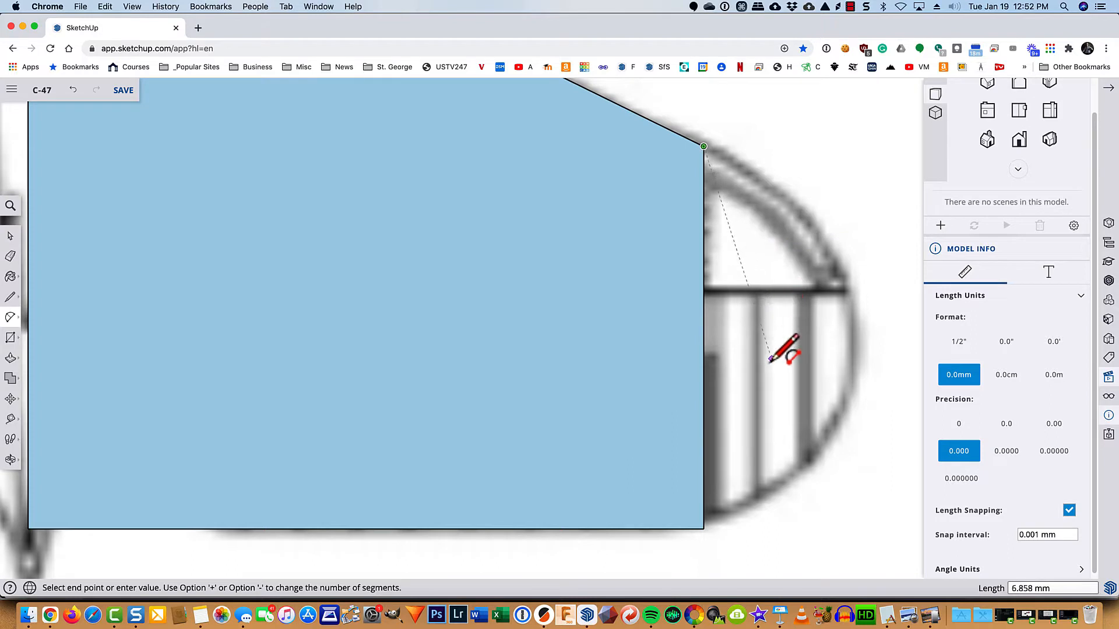
{"action": "left_click", "coordinate": [703, 529]}
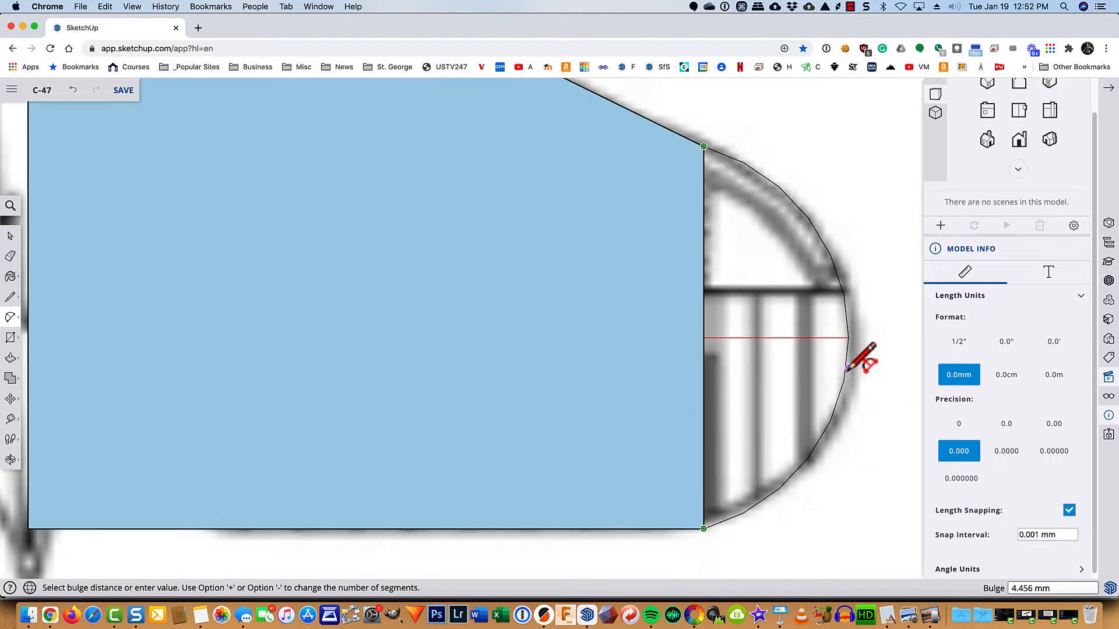
{"action": "left_click", "coordinate": [850, 366]}
{"action": "scroll", "coordinate": [702, 416], "scroll_direction": "down", "scroll_amount": 3}
{"action": "key", "text": "e"}
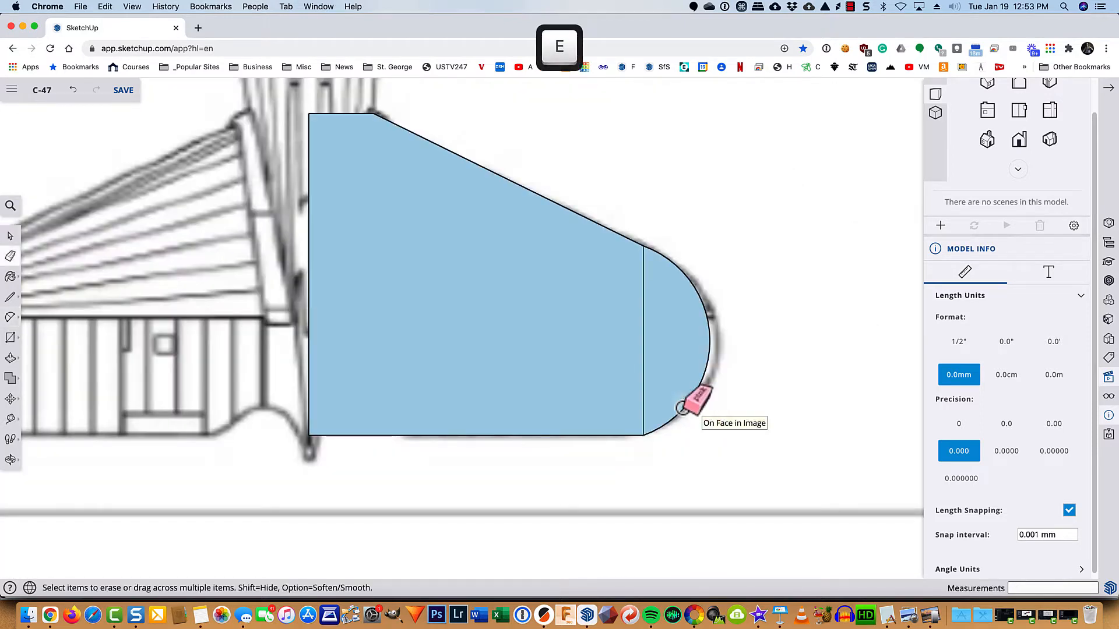
{"action": "left_click", "coordinate": [644, 372]}
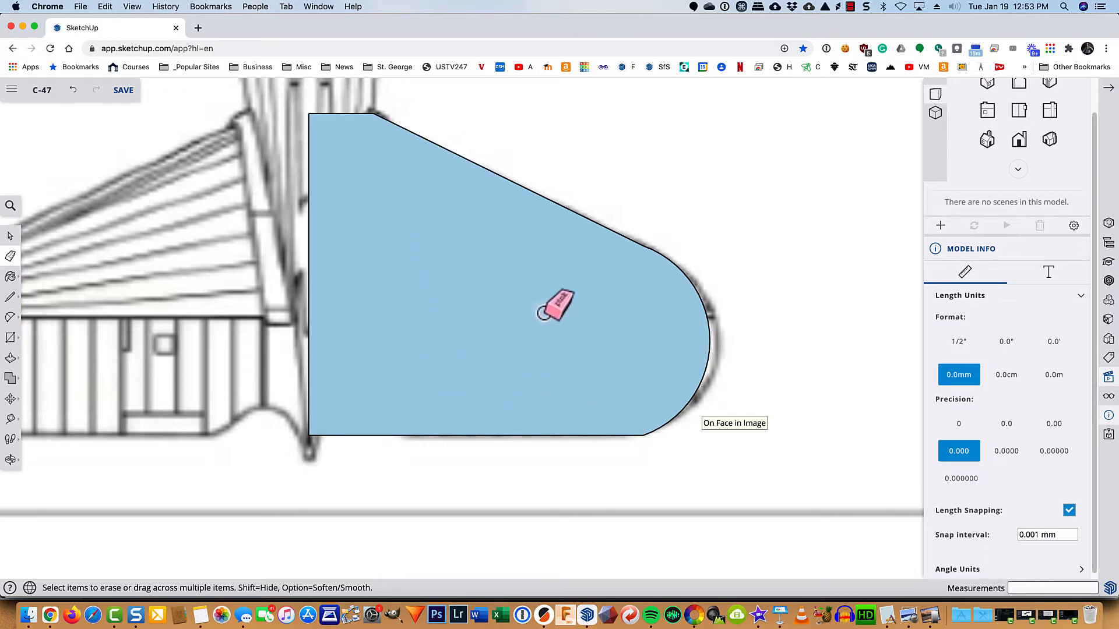
- Extrude the tailplane half's face upward by 2.5 mm with Push/Pull
{"action": "scroll", "coordinate": [1017, 193], "scroll_direction": "up", "scroll_amount": 2}
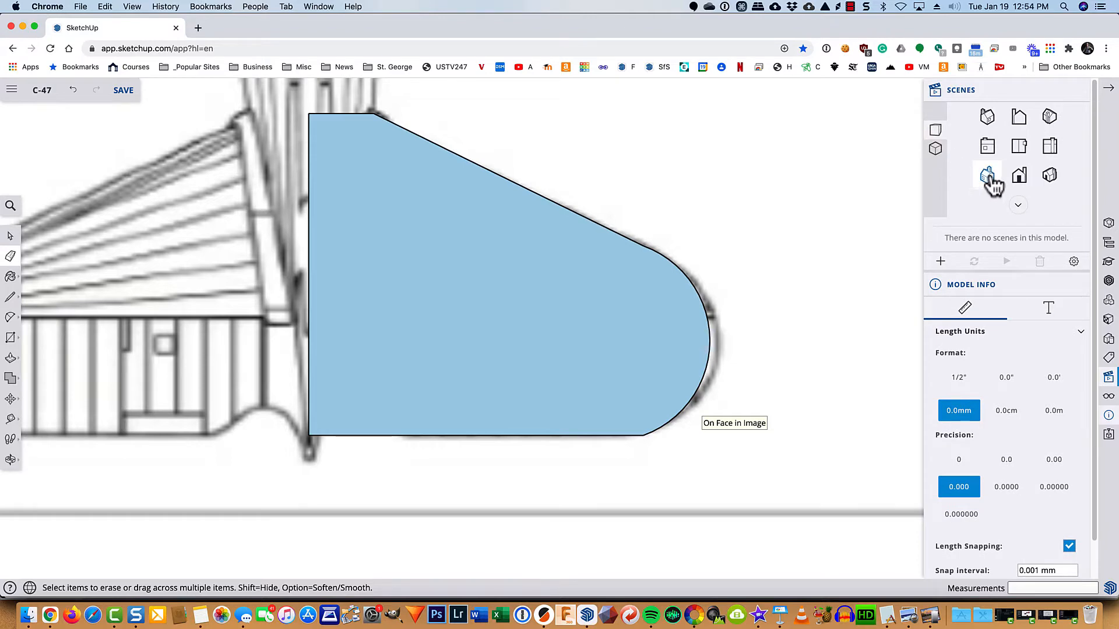
{"action": "left_click", "coordinate": [989, 177]}
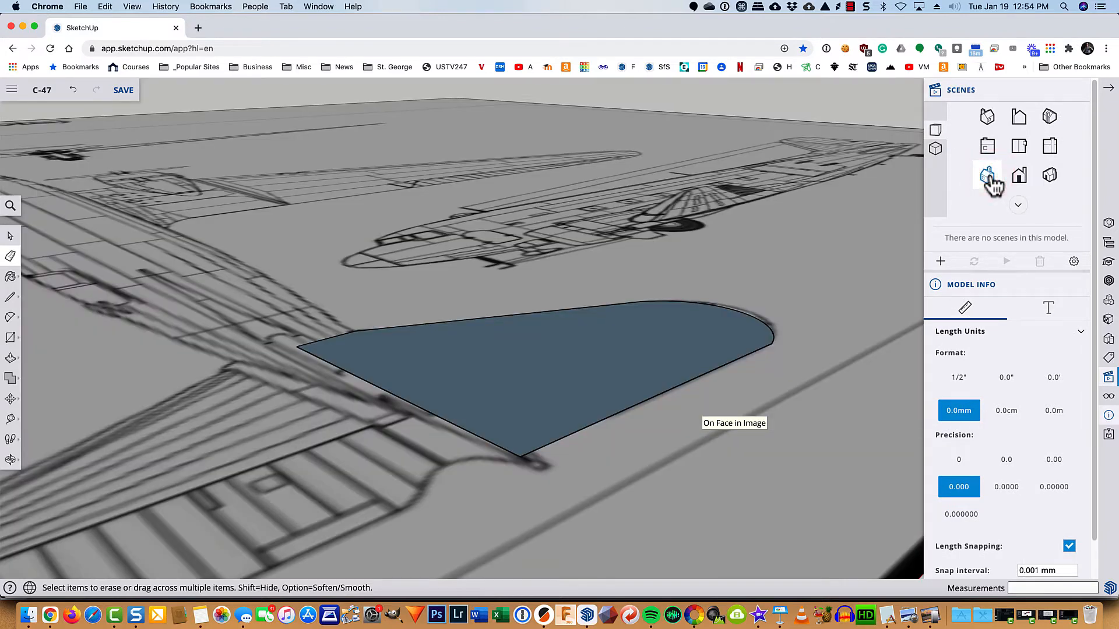
{"action": "key", "text": "o"}
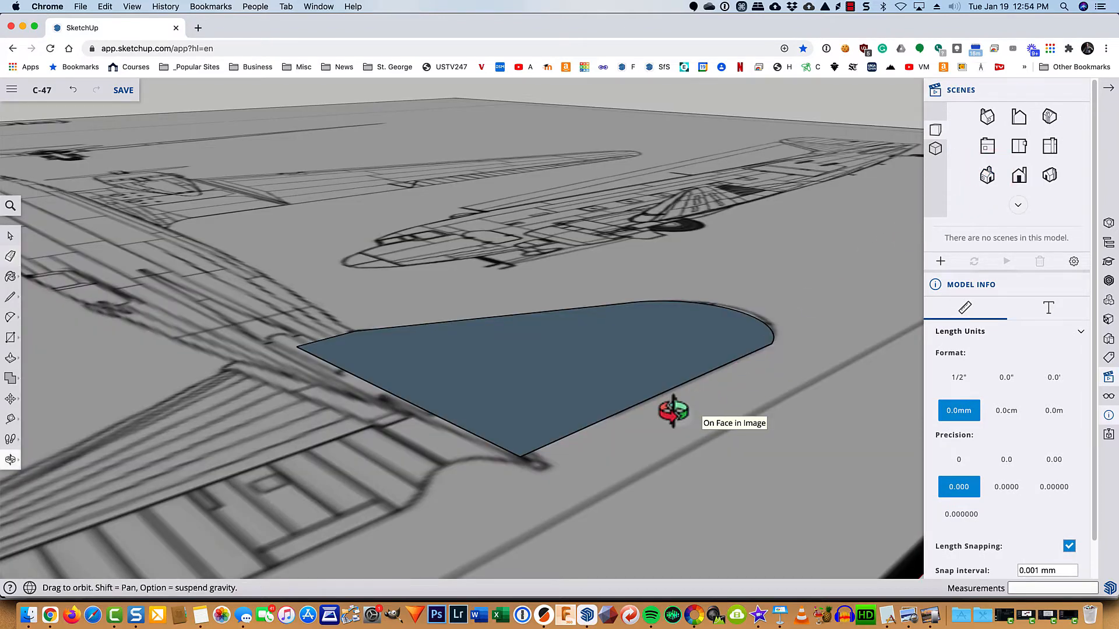
{"action": "mouse_move", "coordinate": [673, 411]}
{"action": "left_mouse_down"}
{"action": "mouse_move", "coordinate": [644, 460]}
{"action": "mouse_move", "coordinate": [600, 495]}
{"action": "mouse_move", "coordinate": [712, 417]}
{"action": "mouse_move", "coordinate": [694, 449]}
{"action": "mouse_move", "coordinate": [602, 439]}
{"action": "mouse_move", "coordinate": [652, 445]}
{"action": "mouse_move", "coordinate": [604, 453]}
{"action": "left_mouse_up"}
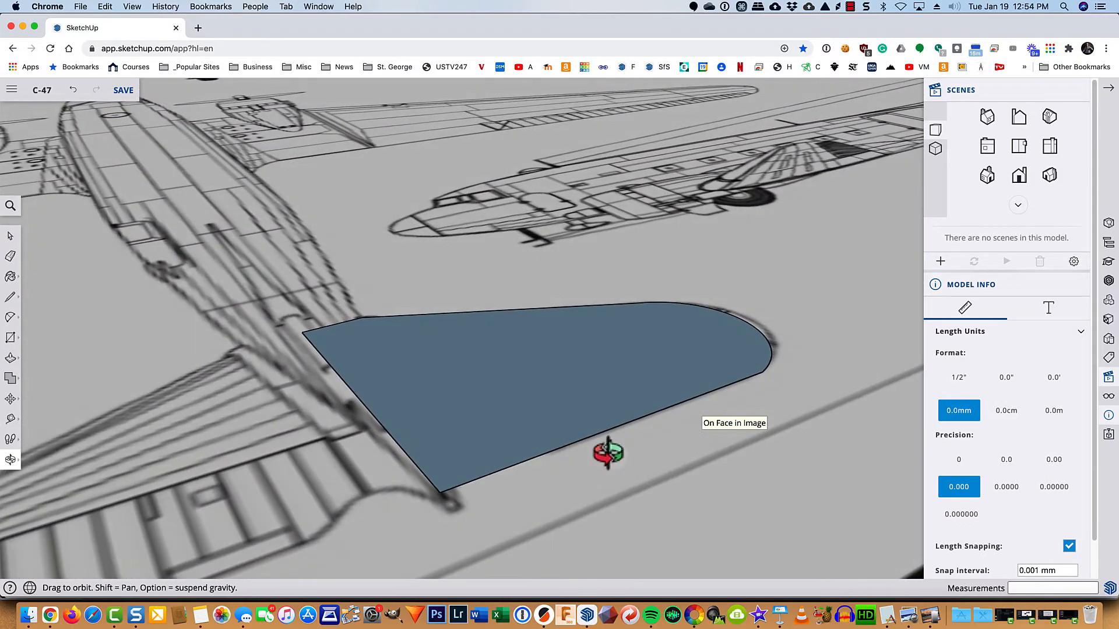
{"action": "key", "text": "e"}
{"action": "scroll", "coordinate": [548, 487], "scroll_direction": "up", "scroll_amount": 2}
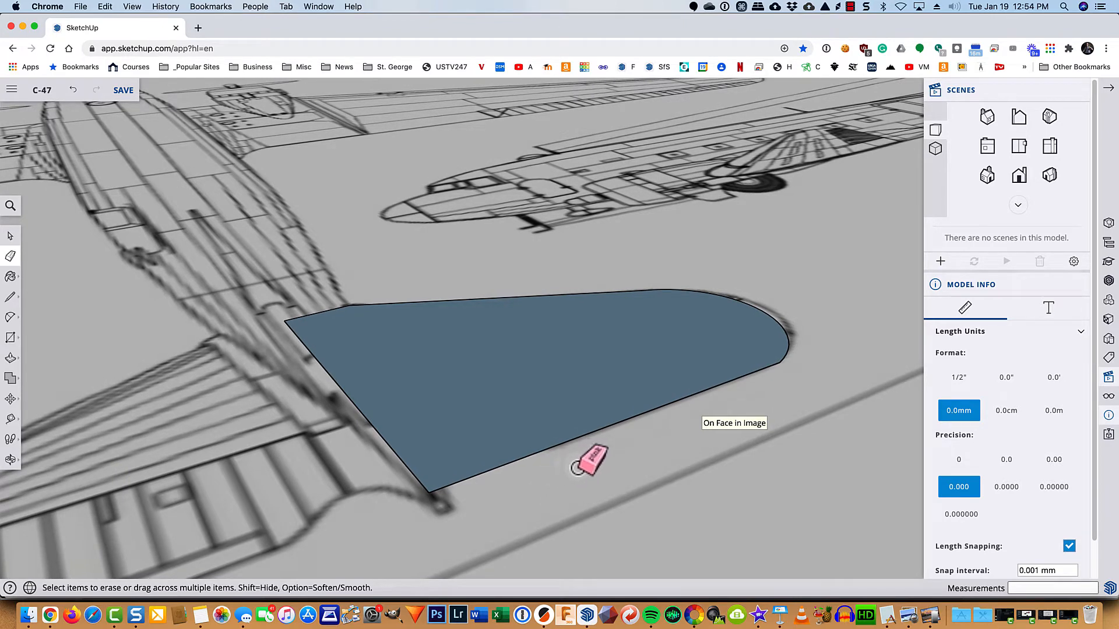
{"action": "key", "text": "p"}
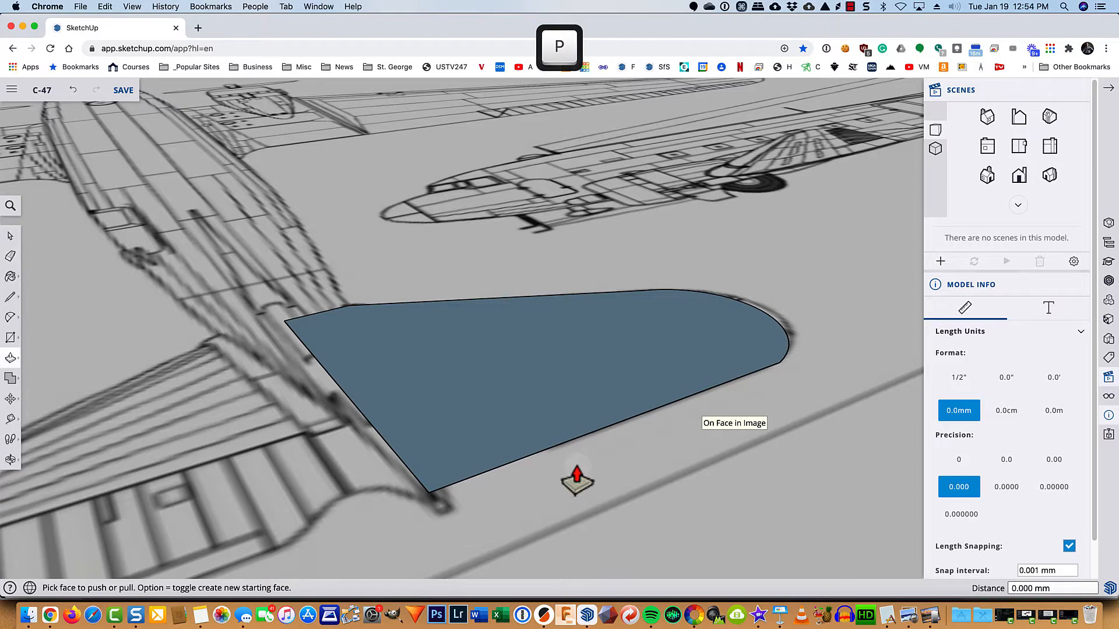
{"action": "left_click", "coordinate": [563, 417]}
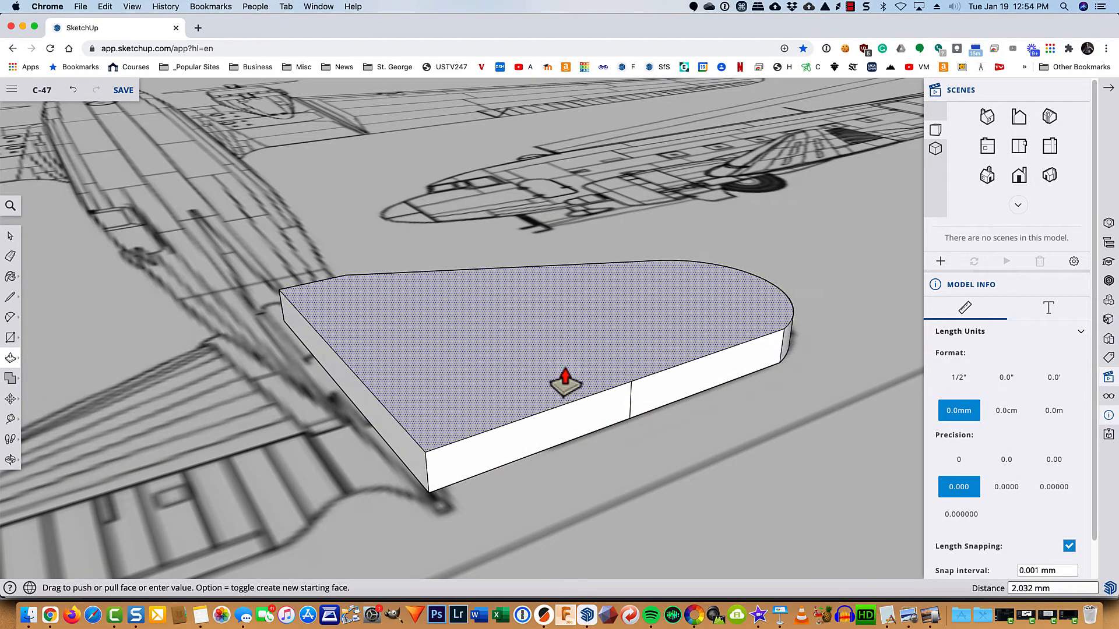
{"action": "type", "text": "2.5"}
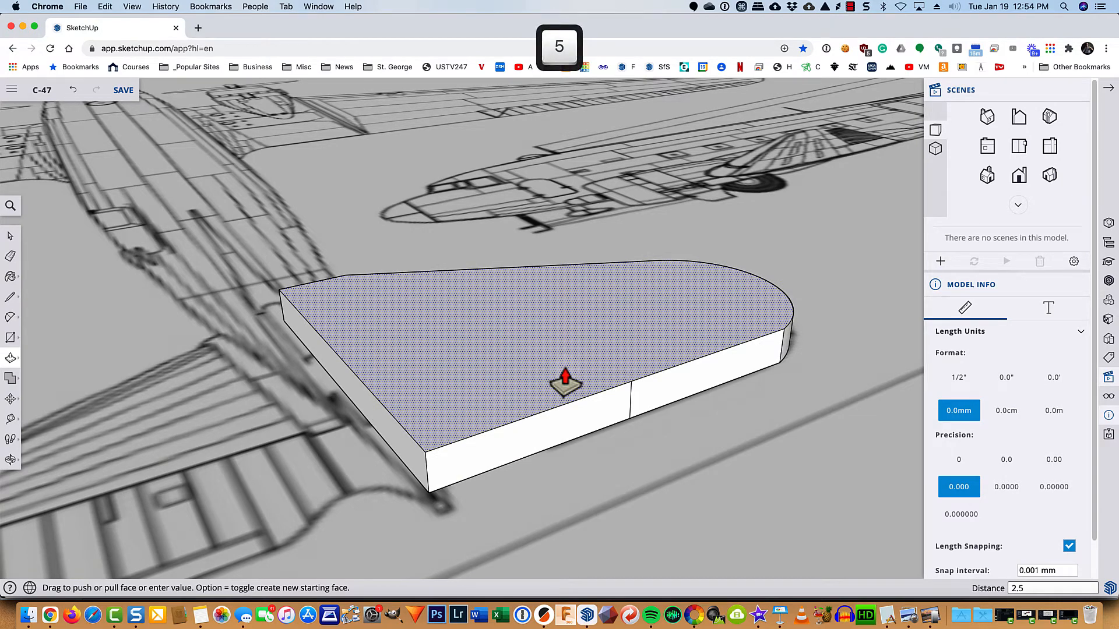
{"action": "key", "text": "Return"}
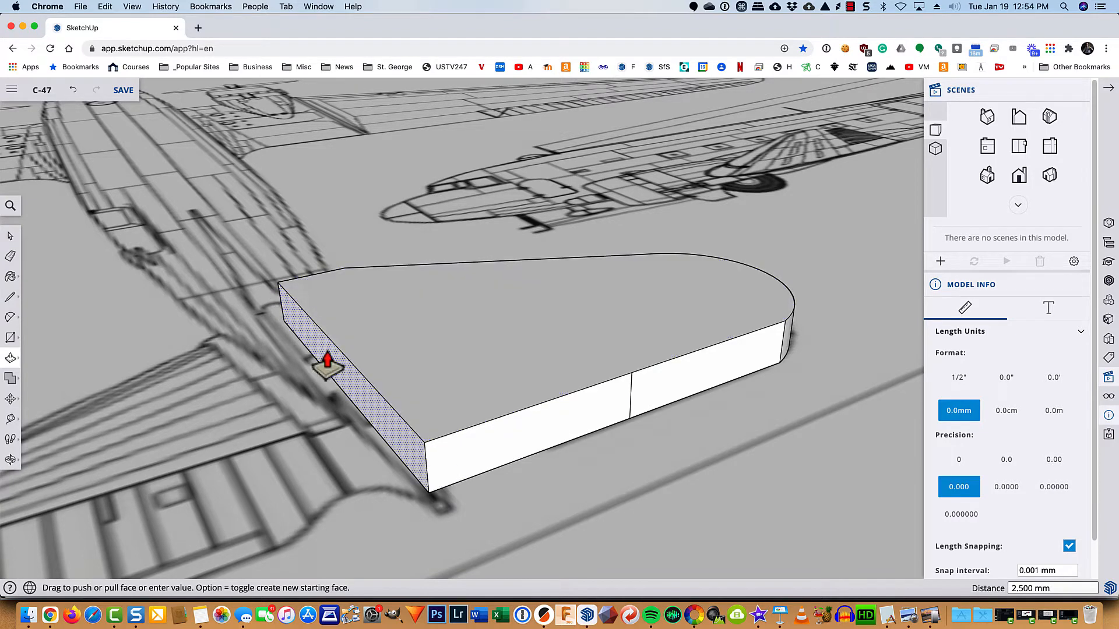
{"action": "left_click", "coordinate": [390, 440]}
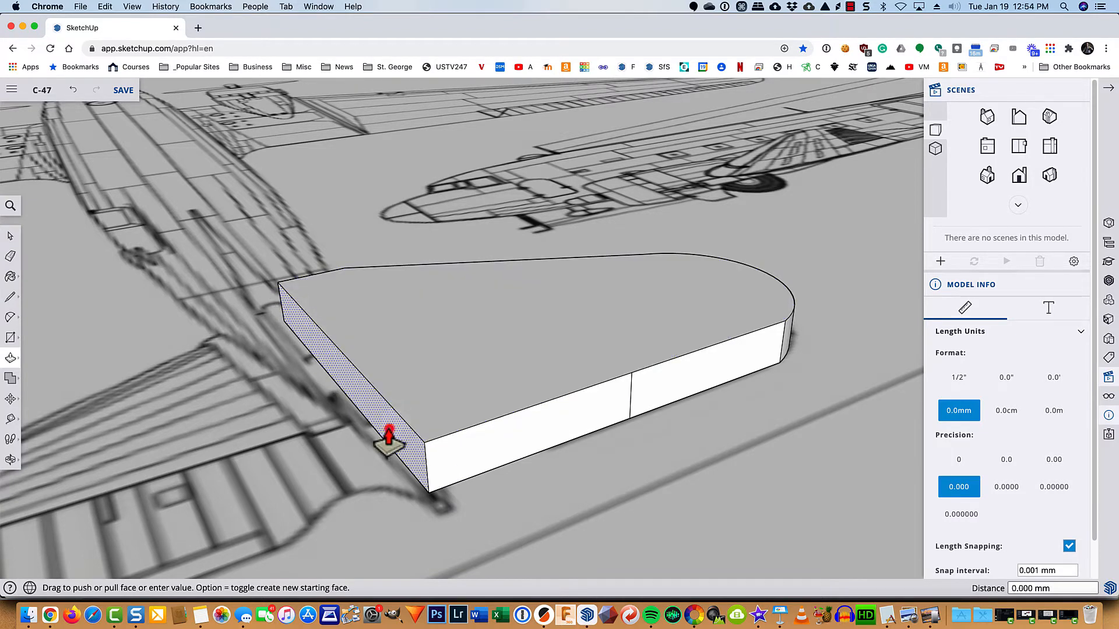
{"action": "key", "text": "space"}
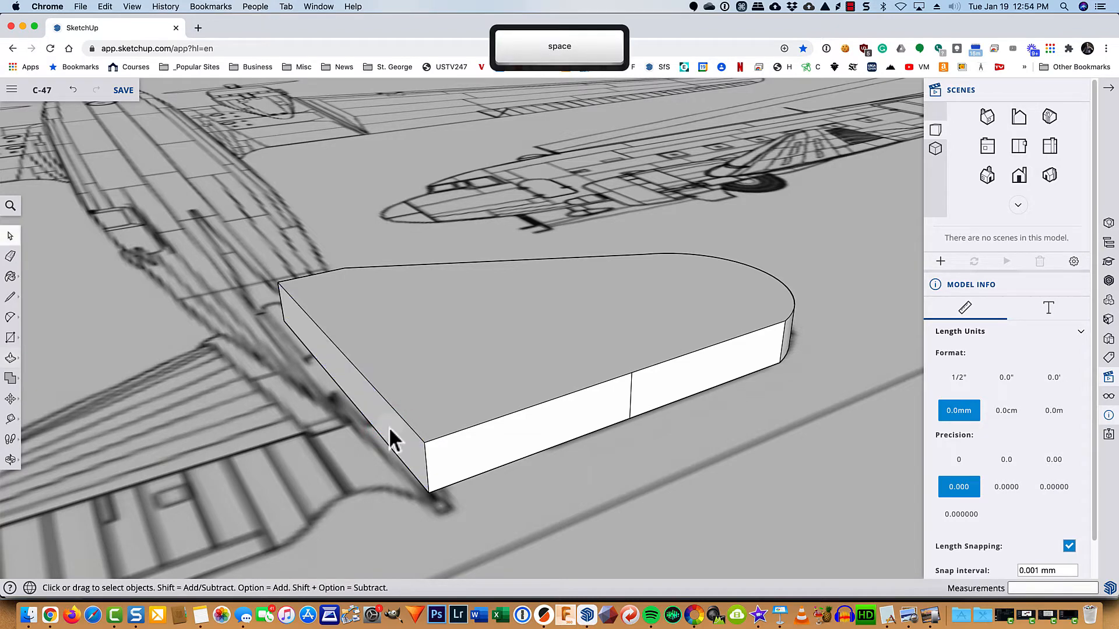
{"action": "left_click", "coordinate": [389, 427]}
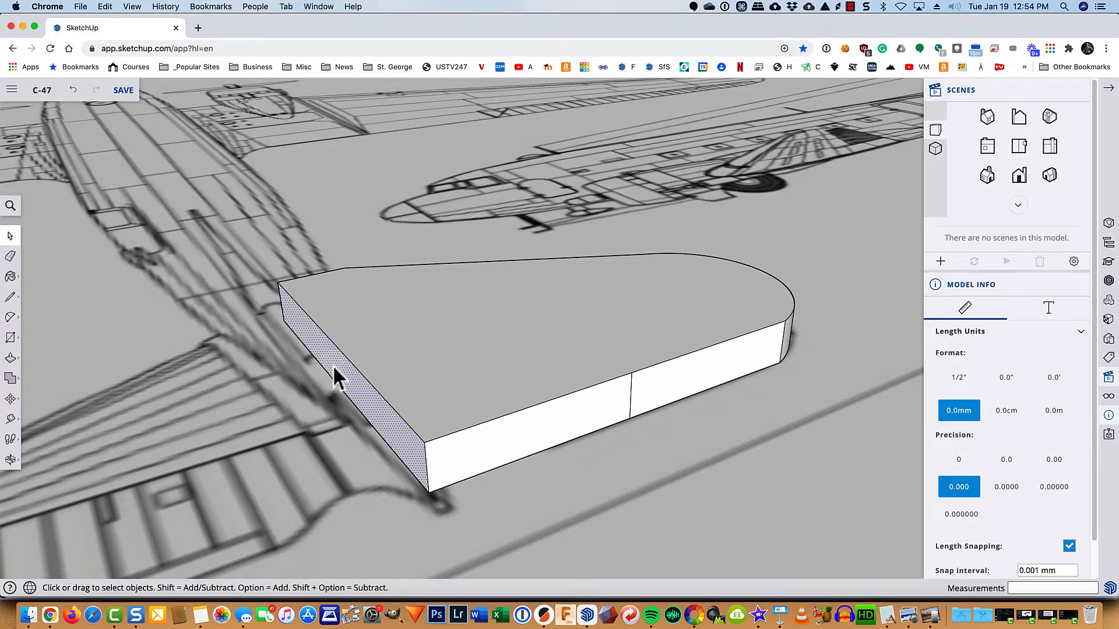
- Copy the entire extruded tailplane half and place the duplicate on the blueprint beside the fuselage side view
{"action": "scroll", "coordinate": [333, 365], "scroll_direction": "down", "scroll_amount": 4}
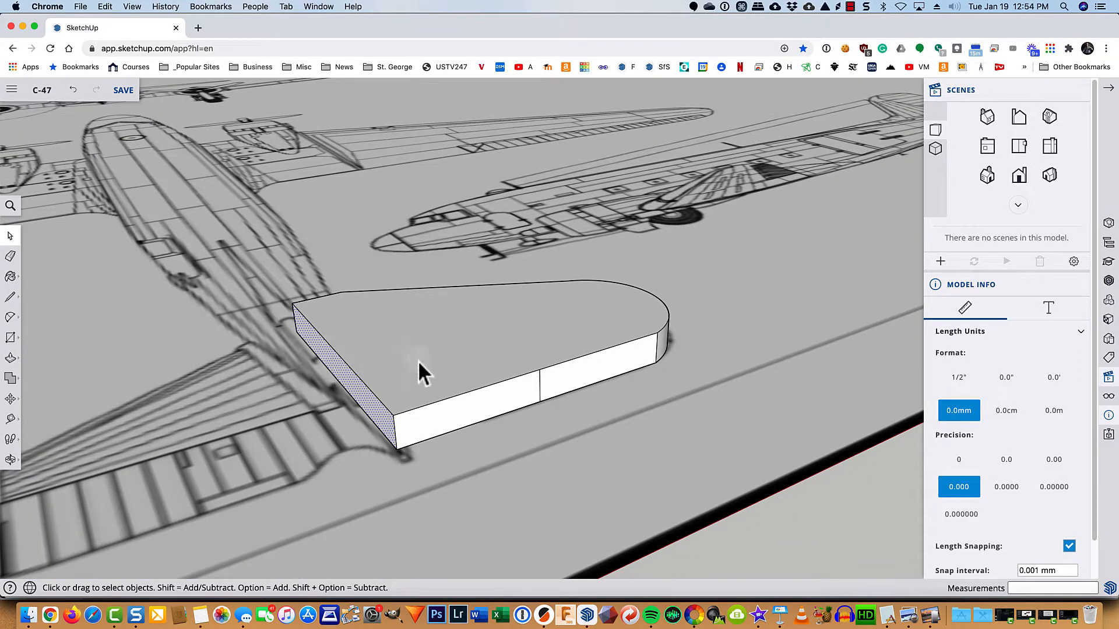
{"action": "mouse_move", "coordinate": [425, 369]}
{"action": "middle_mouse_down", "text": "shift"}
{"action": "mouse_move", "coordinate": [420, 354]}
{"action": "mouse_move", "coordinate": [555, 311]}
{"action": "middle_mouse_up", "text": "shift"}
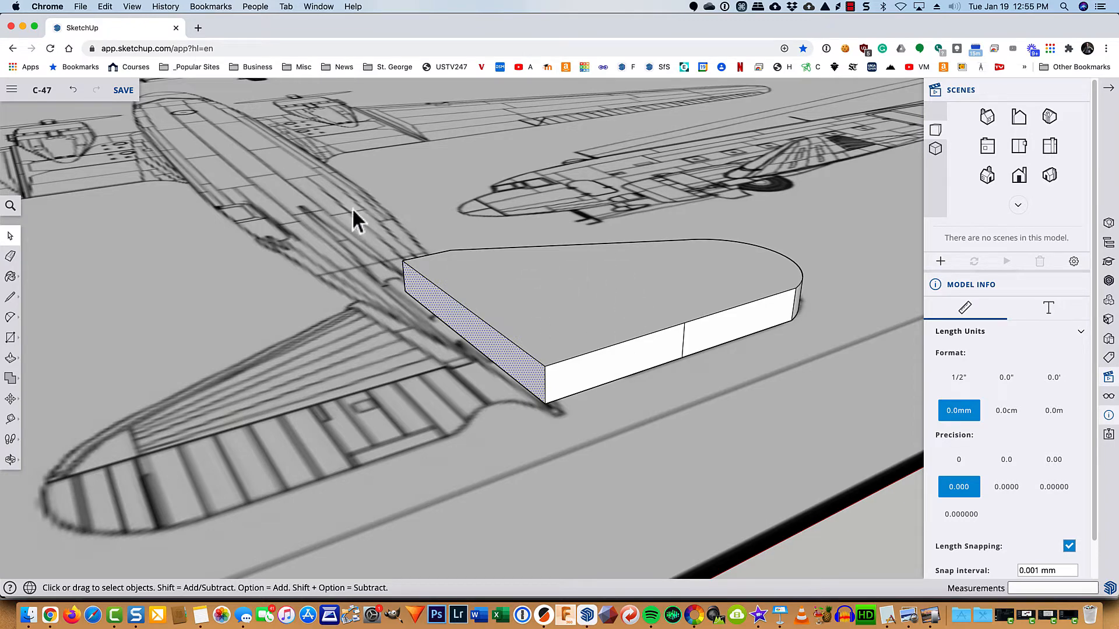
{"action": "left_click_drag", "start_coordinate": [349, 190], "coordinate": [847, 427]}
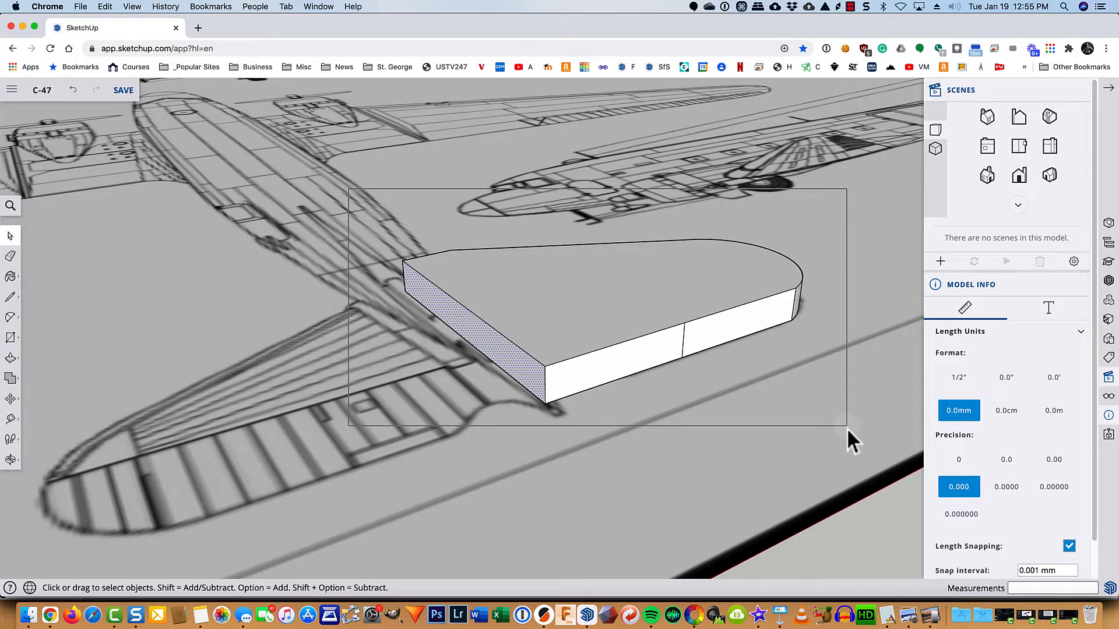
{"action": "left_click_drag", "start_coordinate": [848, 428], "coordinate": [848, 428]}
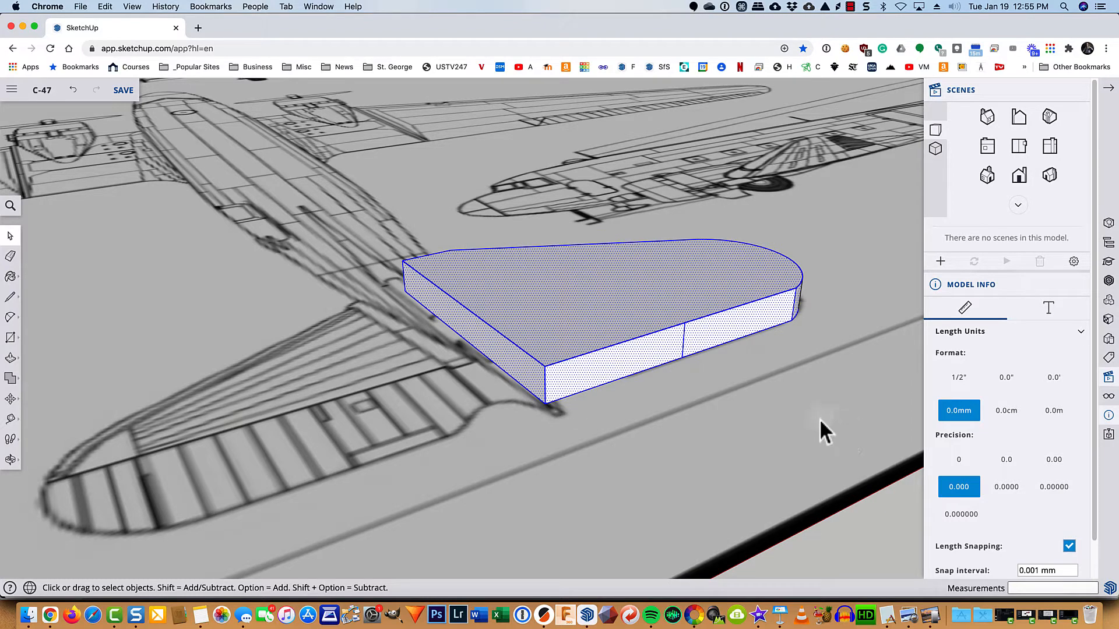
{"action": "key", "text": "super"}
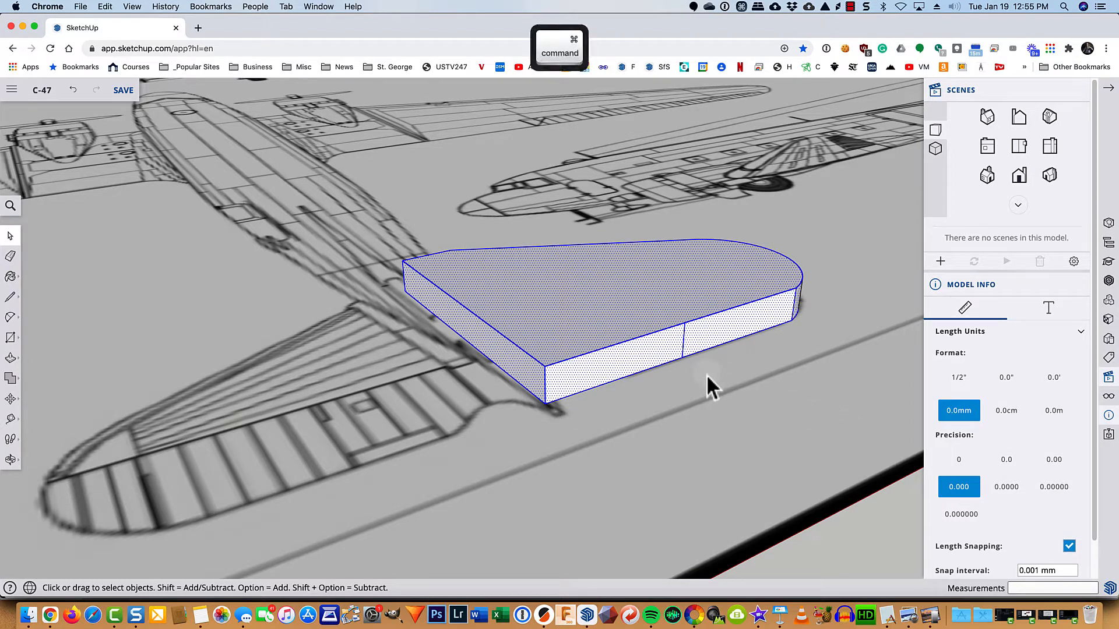
{"action": "key", "text": "super+c"}
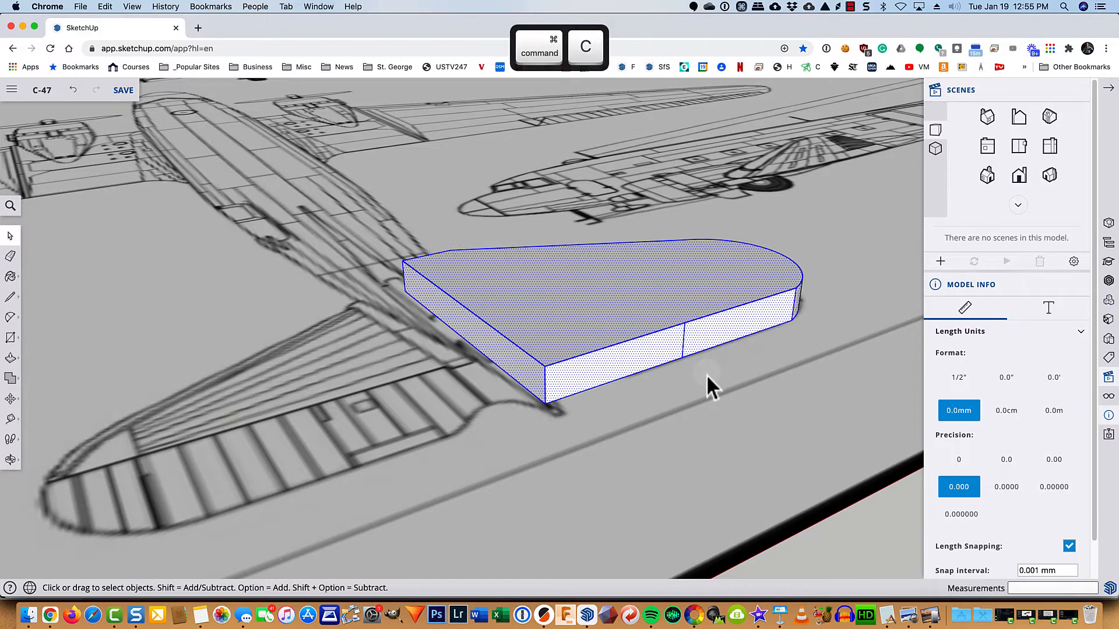
{"action": "key", "text": "super+v"}
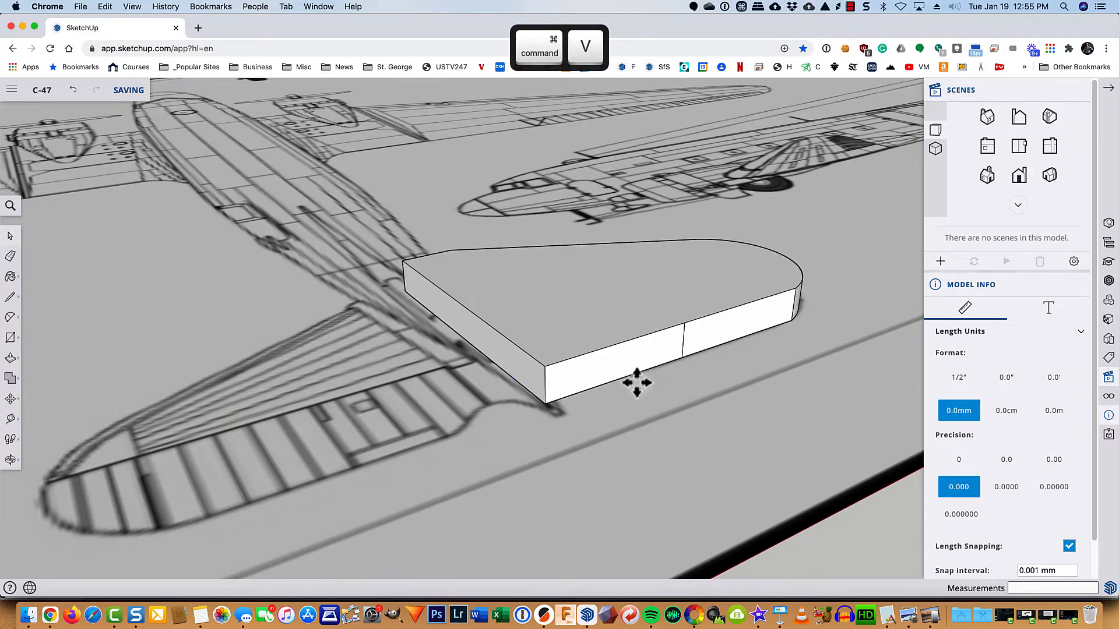
{"action": "scroll", "coordinate": [68, 457], "scroll_direction": "down", "scroll_amount": 3}
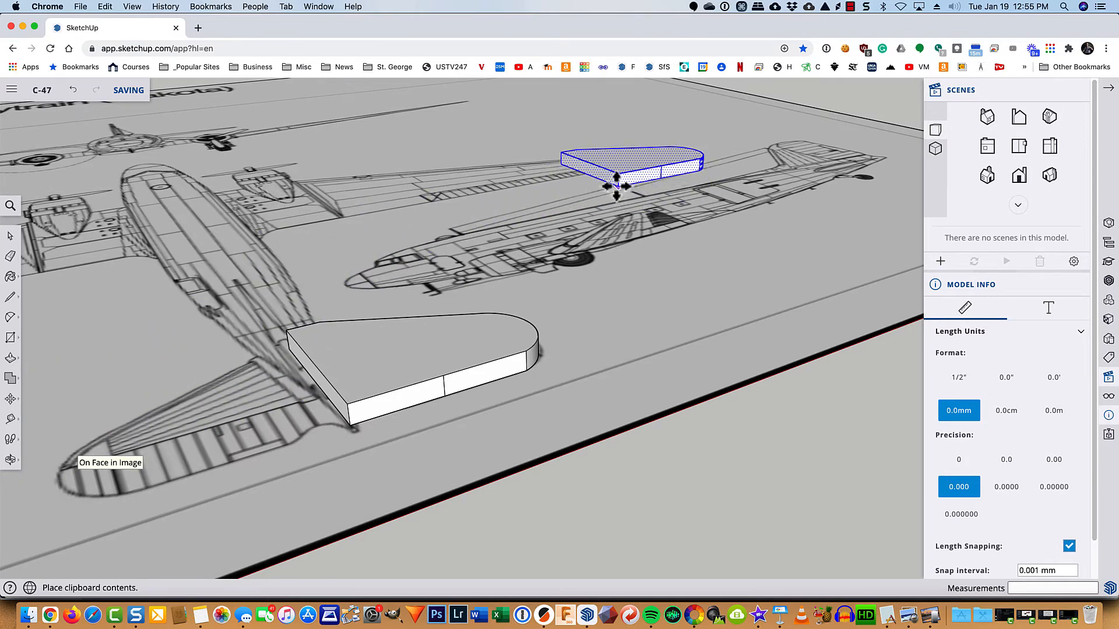
{"action": "left_click", "coordinate": [609, 199]}
- Mirror the copied tailplane half along the red axis by scaling it with a factor of -1
{"action": "scroll", "coordinate": [654, 175], "scroll_direction": "up", "scroll_amount": 4}
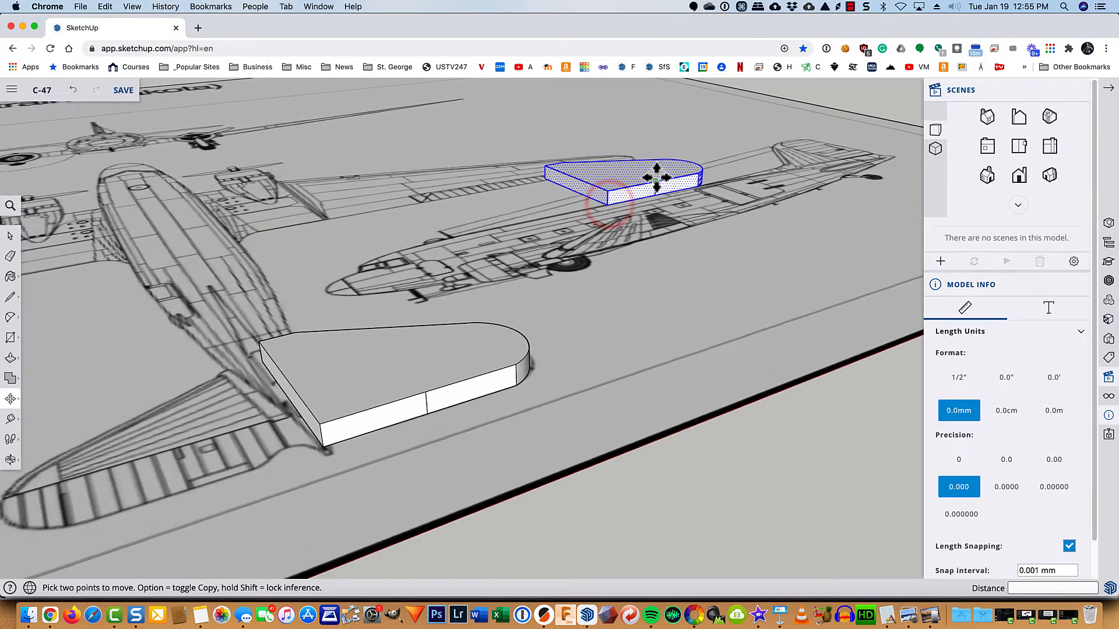
{"action": "scroll", "coordinate": [656, 176], "scroll_direction": "up", "scroll_amount": 2}
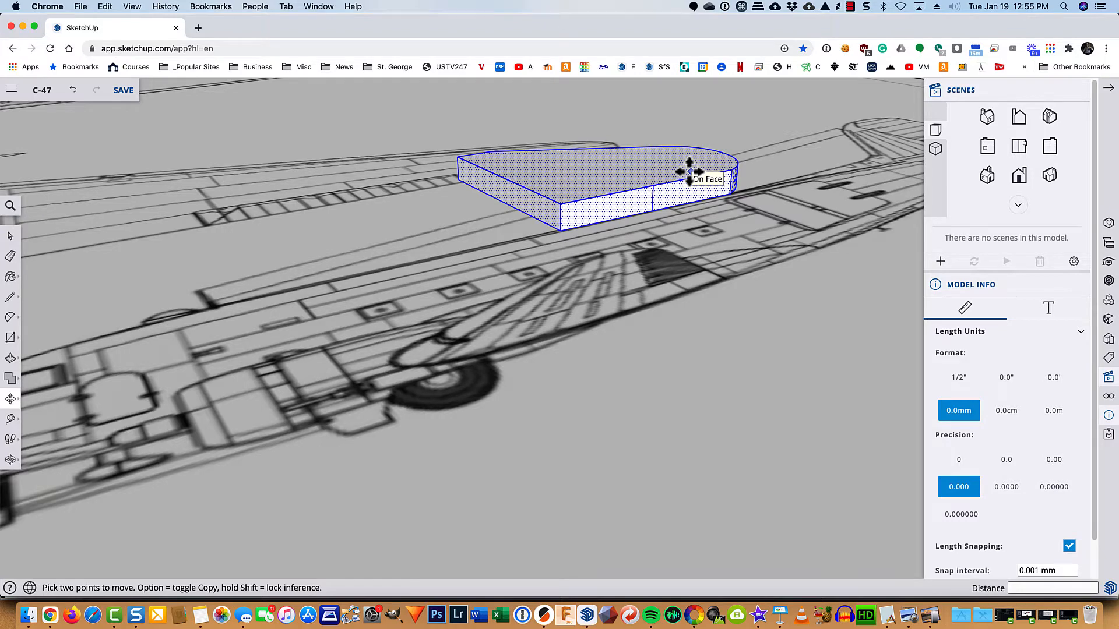
{"action": "key", "text": "s"}
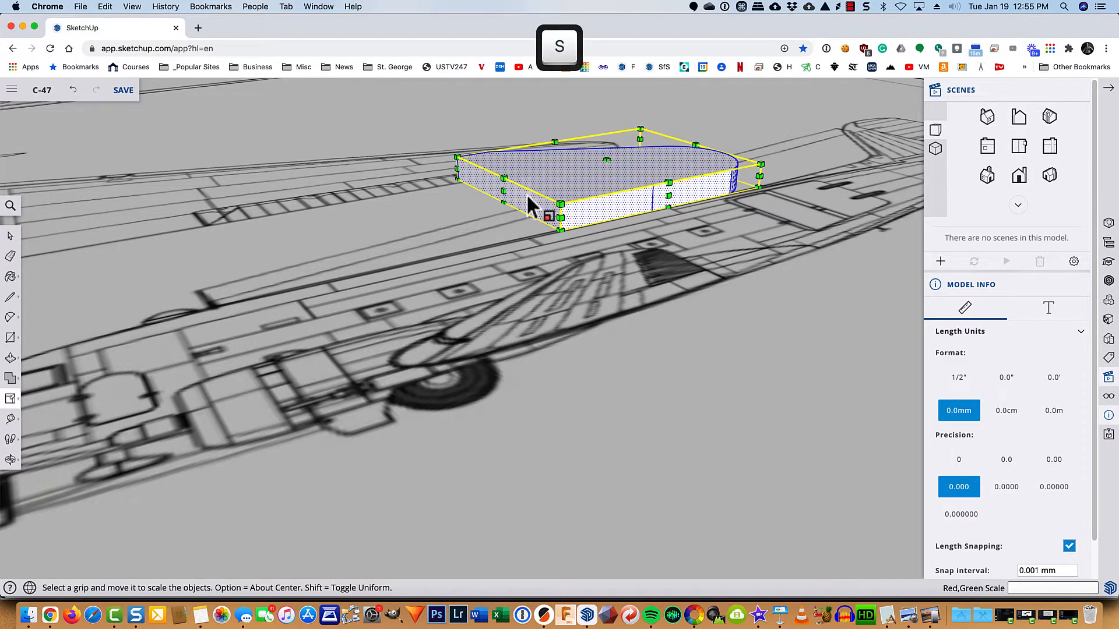
{"action": "left_click", "coordinate": [504, 190]}
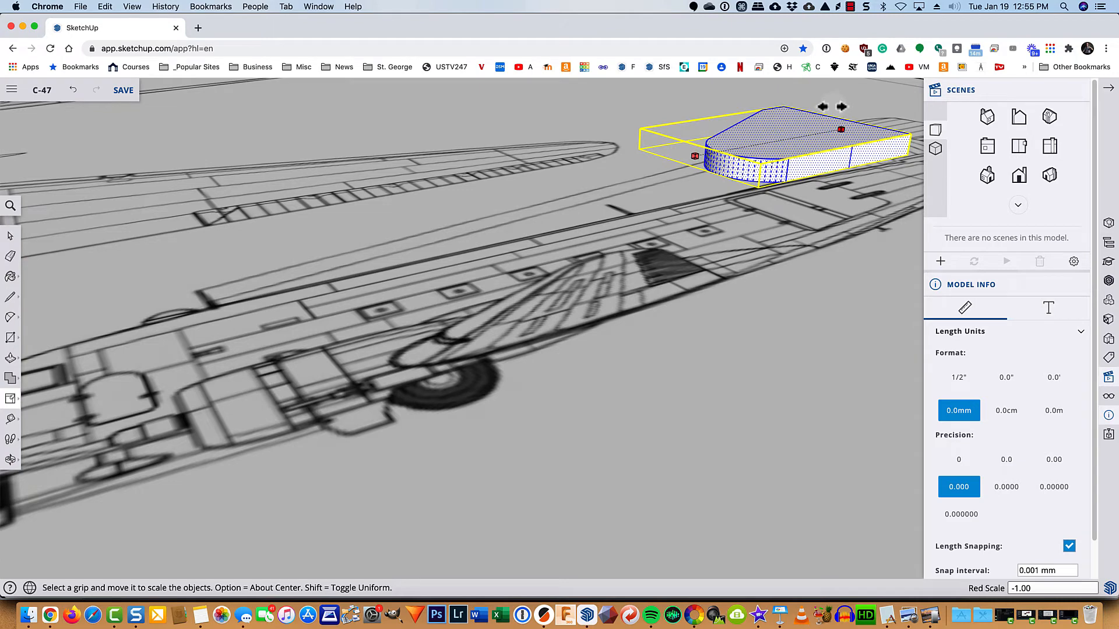
{"action": "left_click", "coordinate": [812, 119]}
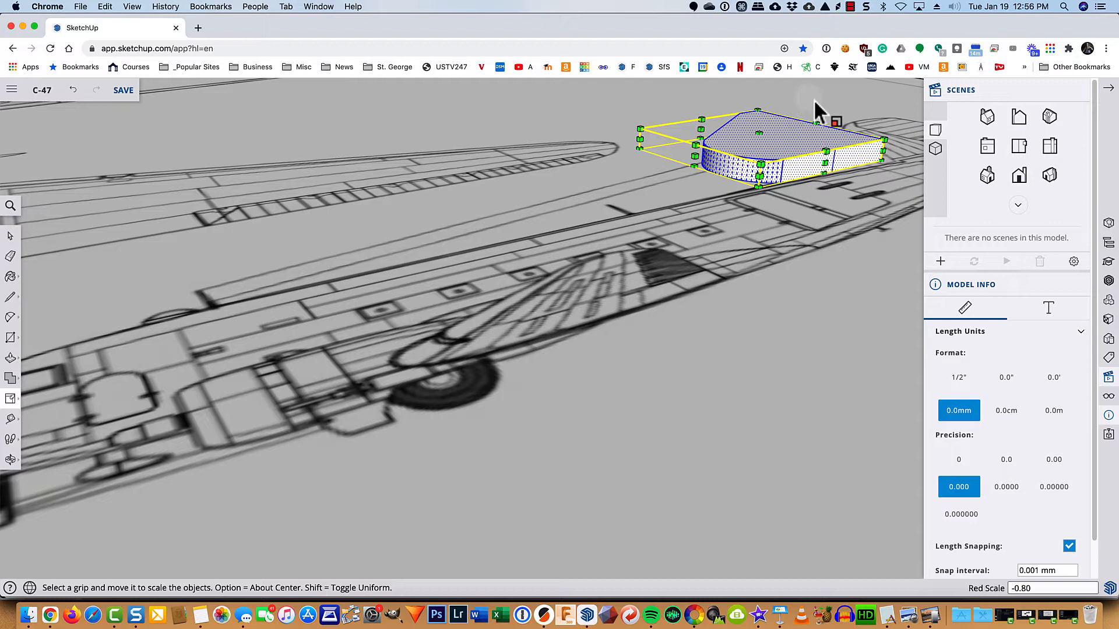
{"action": "type", "text": "-1"}
{"action": "key", "text": "Return"}
- Move the entire mirrored half by its lower trailing-edge root corner onto the original half's matching corner so the two root faces meet
{"action": "scroll", "coordinate": [668, 337], "scroll_direction": "down", "scroll_amount": 3}
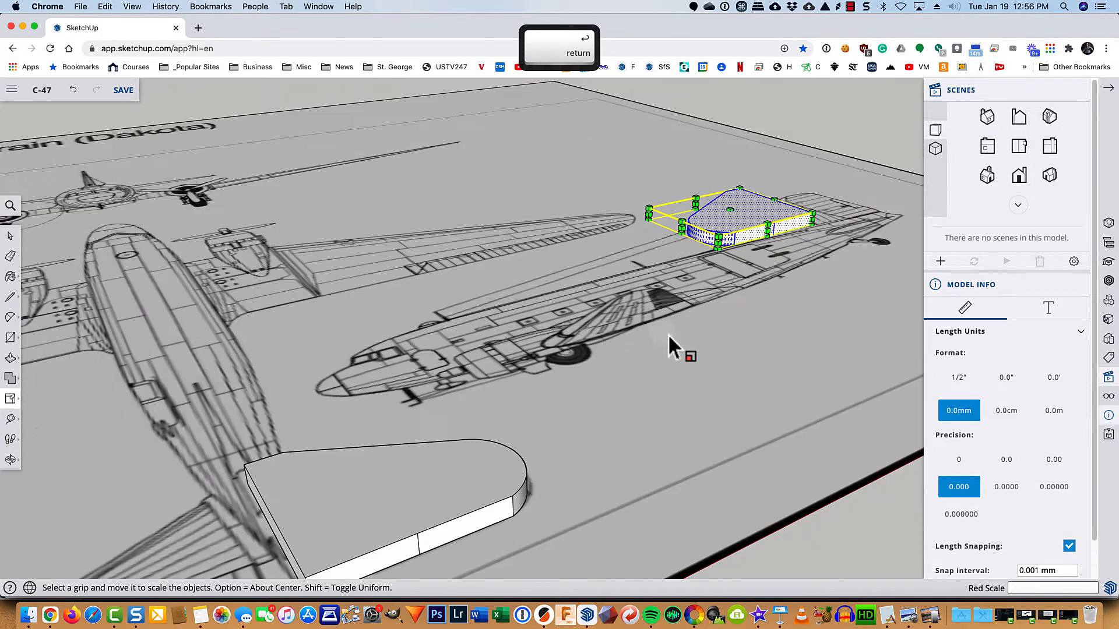
{"action": "scroll", "coordinate": [668, 334], "scroll_direction": "down", "scroll_amount": 2}
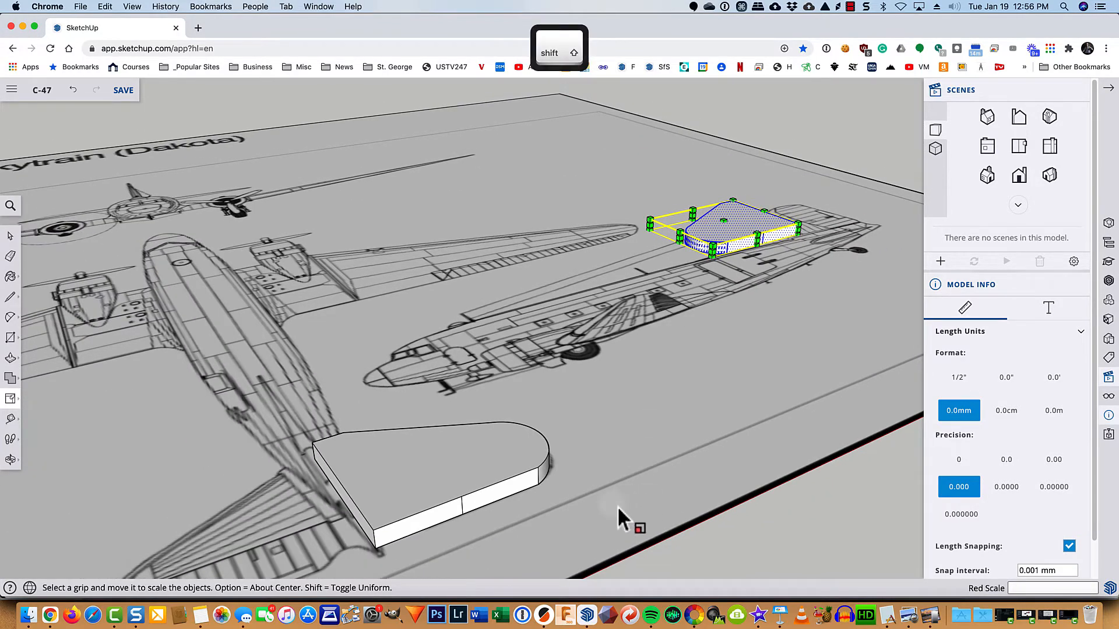
{"action": "middle_click_drag", "start_coordinate": [611, 511], "coordinate": [735, 399], "text": "shift"}
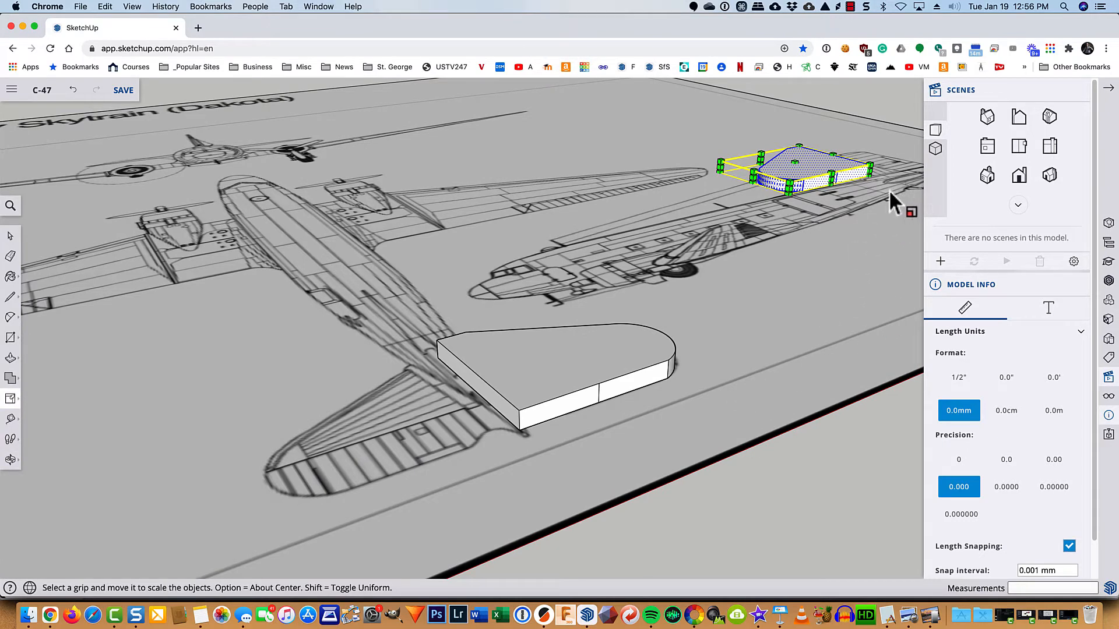
{"action": "key", "text": "space"}
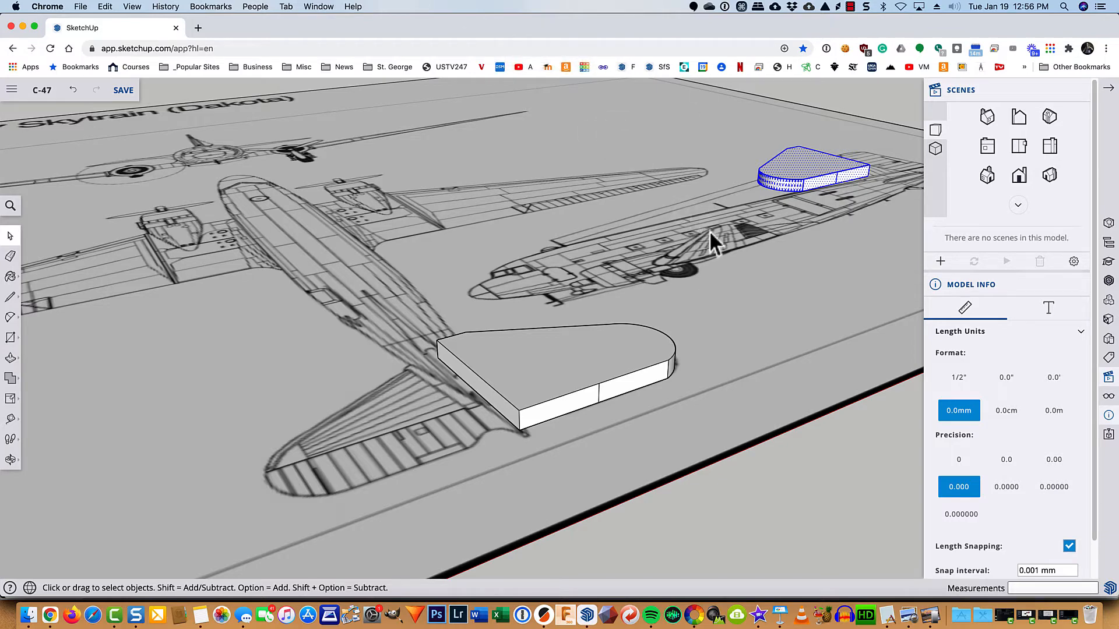
{"action": "left_click", "coordinate": [772, 232]}
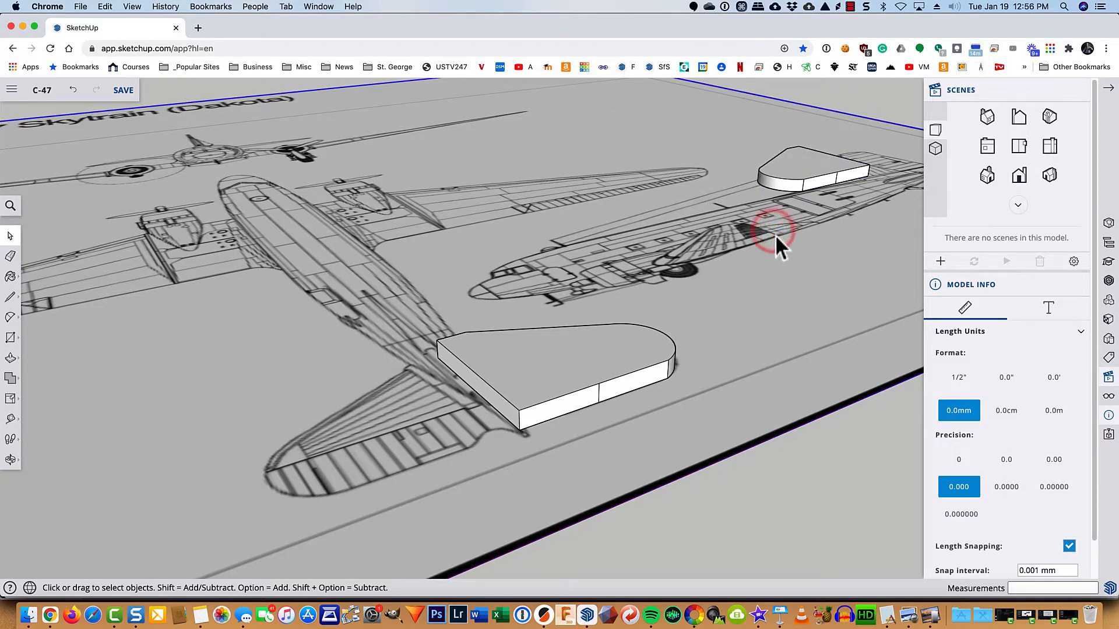
{"action": "left_click_drag", "start_coordinate": [736, 128], "coordinate": [851, 207]}
{"action": "left_click_drag", "start_coordinate": [873, 214], "coordinate": [876, 215]}
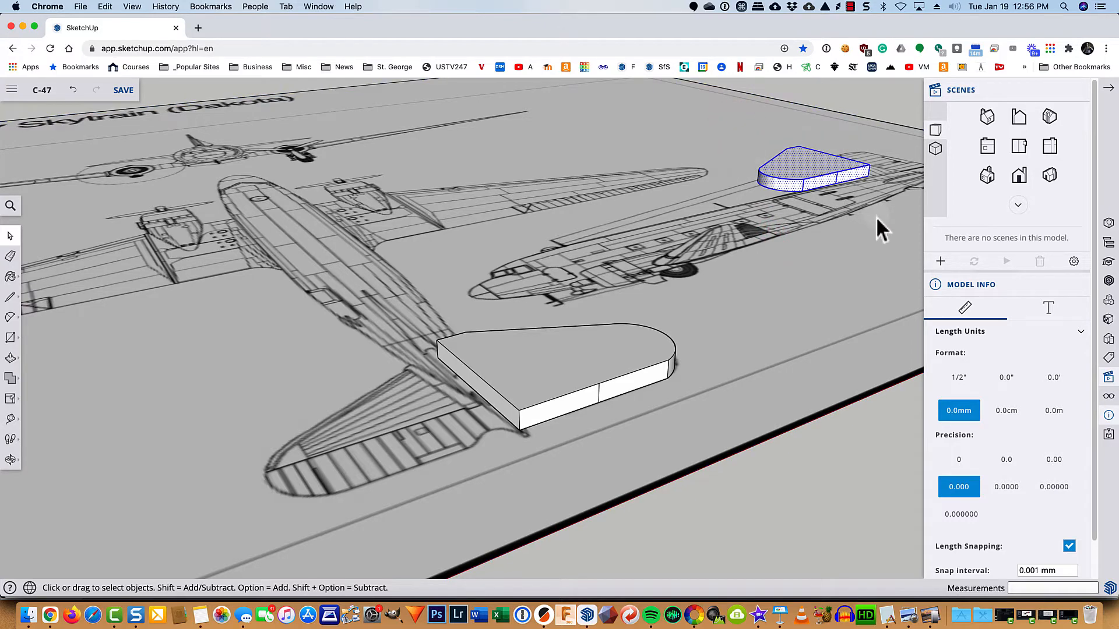
{"action": "key", "text": "space"}
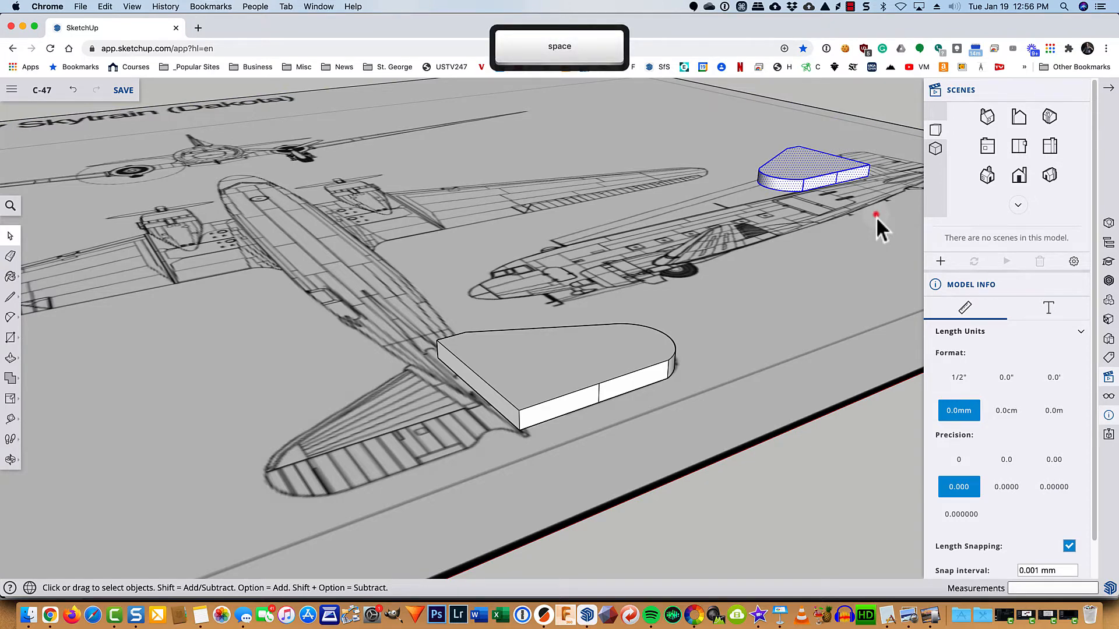
{"action": "left_click", "coordinate": [876, 215]}
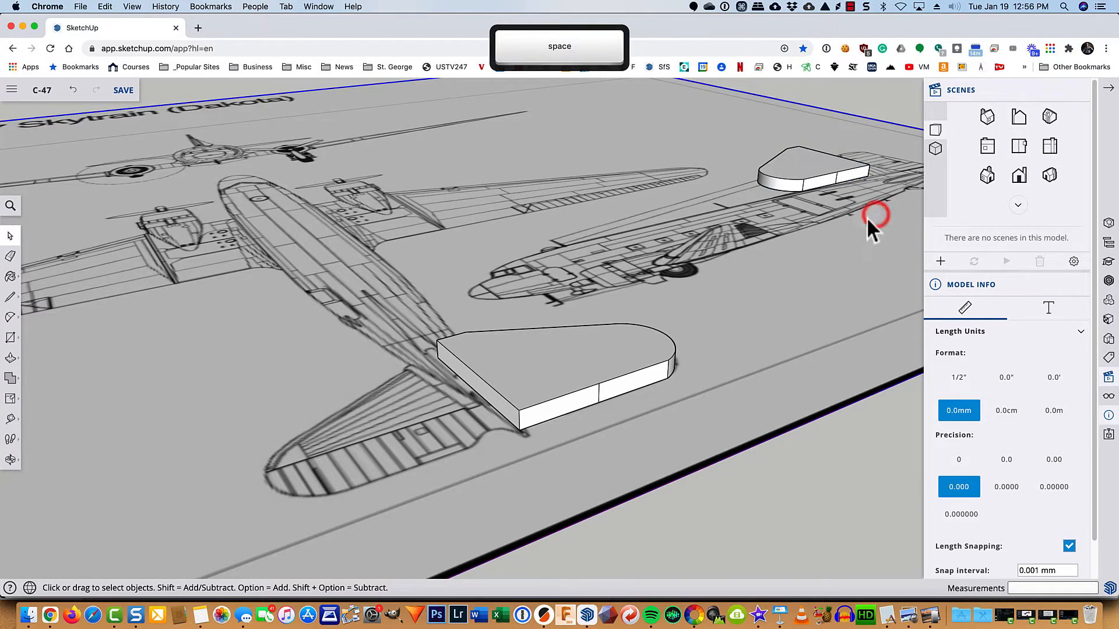
{"action": "left_click", "coordinate": [807, 169]}
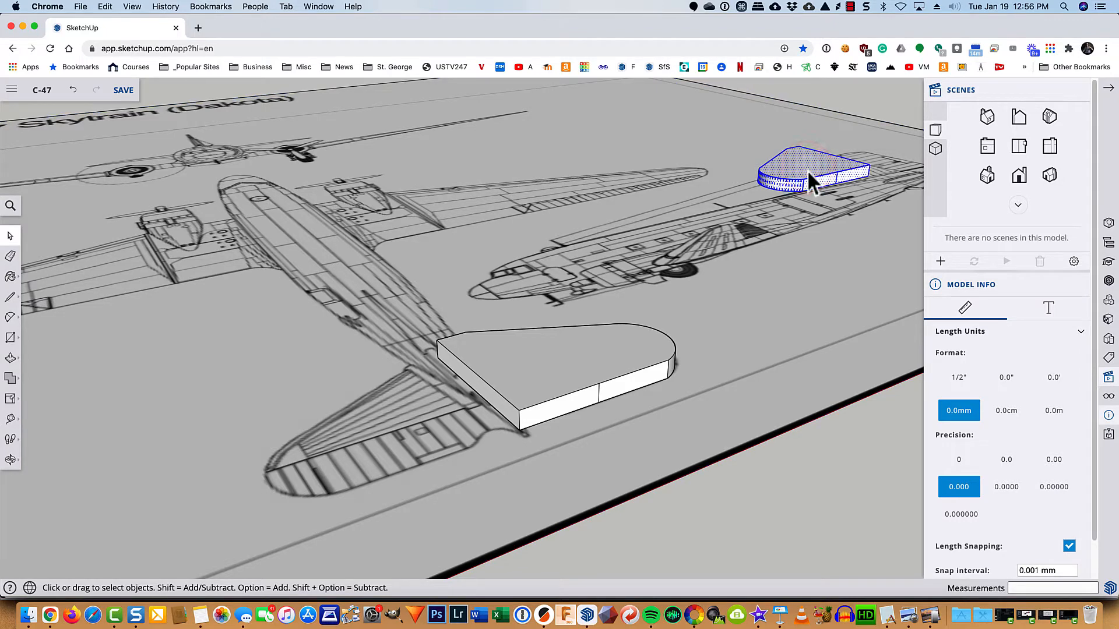
{"action": "key", "text": "m"}
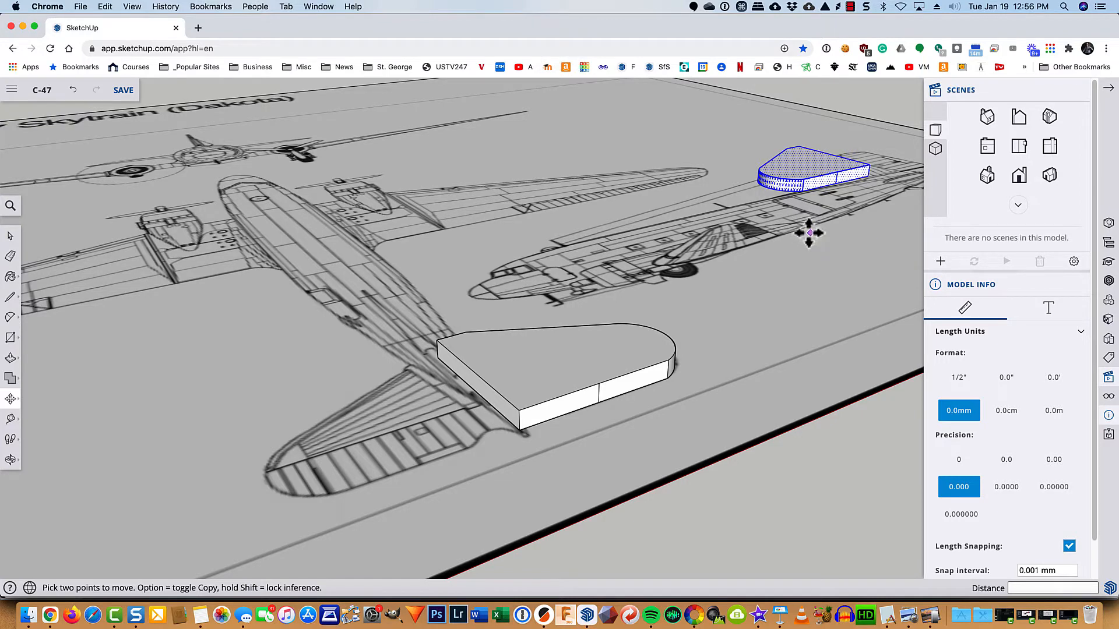
{"action": "left_click", "coordinate": [866, 175]}
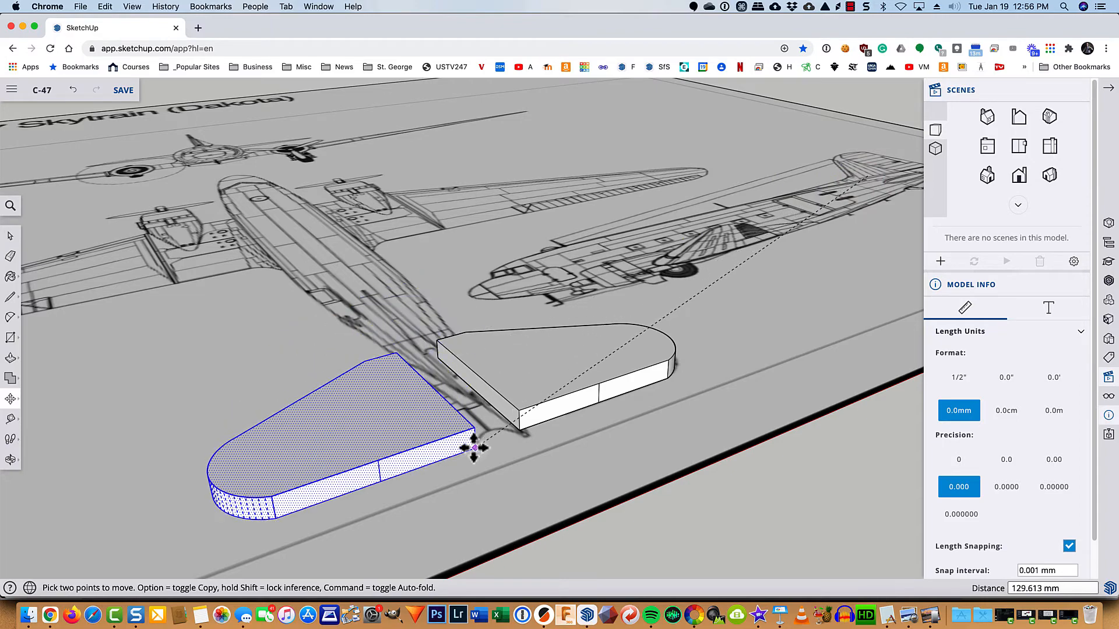
{"action": "scroll", "coordinate": [475, 445], "scroll_direction": "up", "scroll_amount": 5}
{"action": "scroll", "coordinate": [484, 444], "scroll_direction": "up", "scroll_amount": 6}
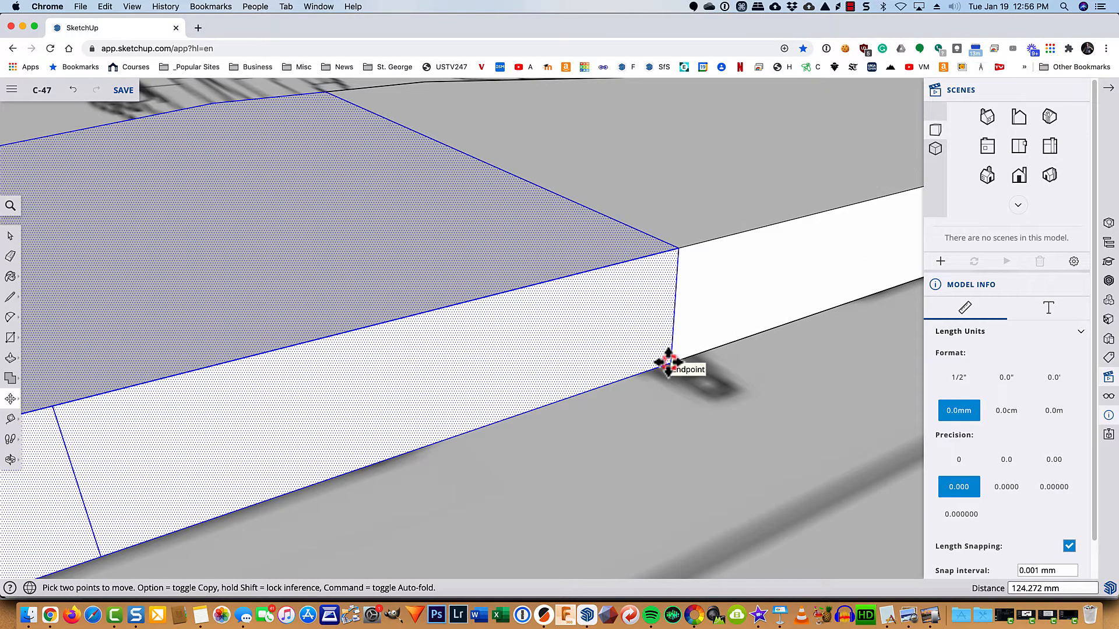
{"action": "left_click", "coordinate": [664, 365]}
{"action": "scroll", "coordinate": [665, 411], "scroll_direction": "down", "scroll_amount": 10}
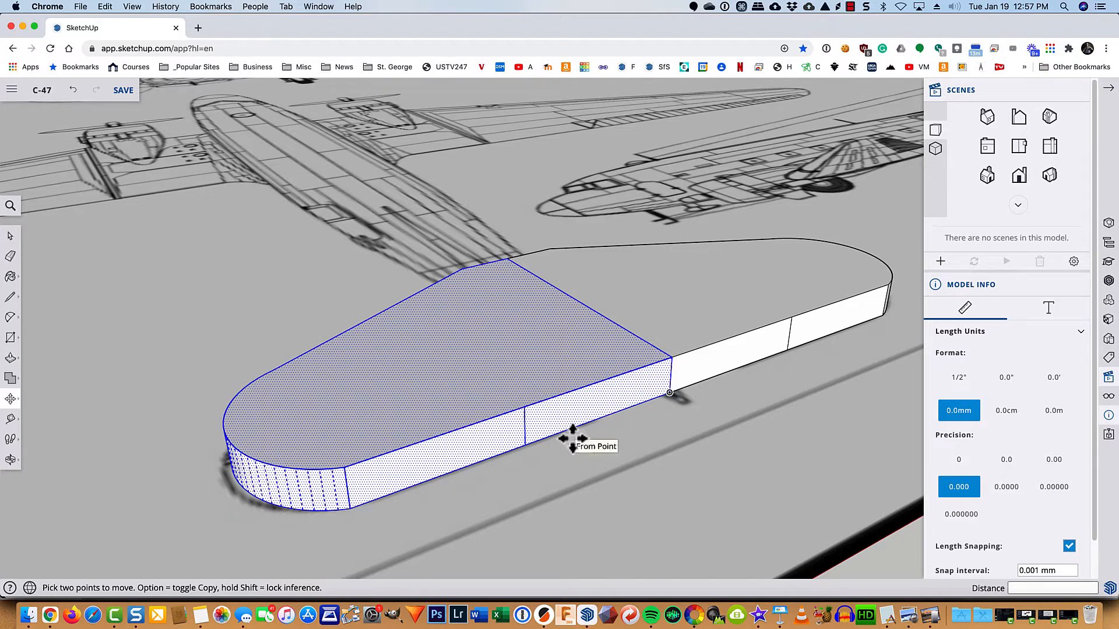
- Erase the seam lines between the two tailplane halves on the top face and the trailing-edge face
{"action": "key", "text": "e"}
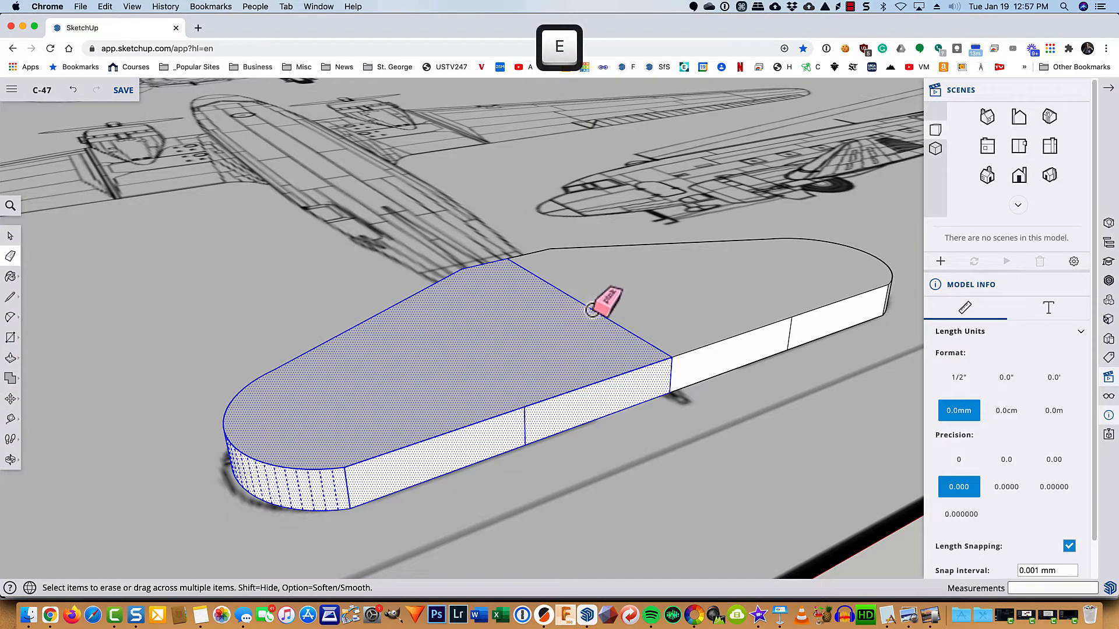
{"action": "key", "text": "space"}
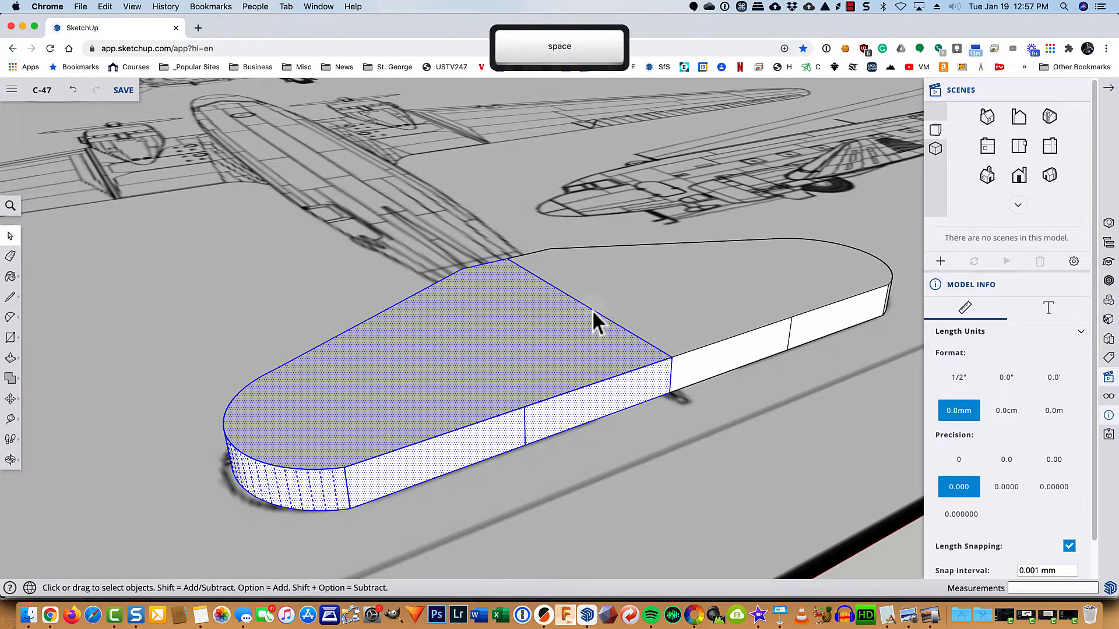
{"action": "left_click", "coordinate": [572, 185]}
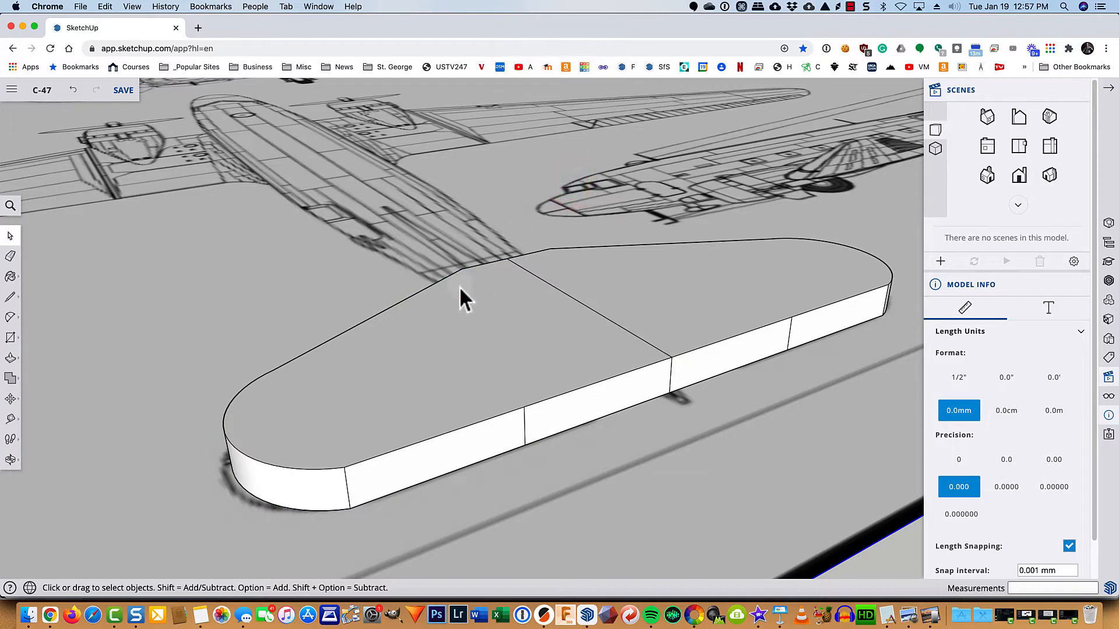
{"action": "key", "text": "e"}
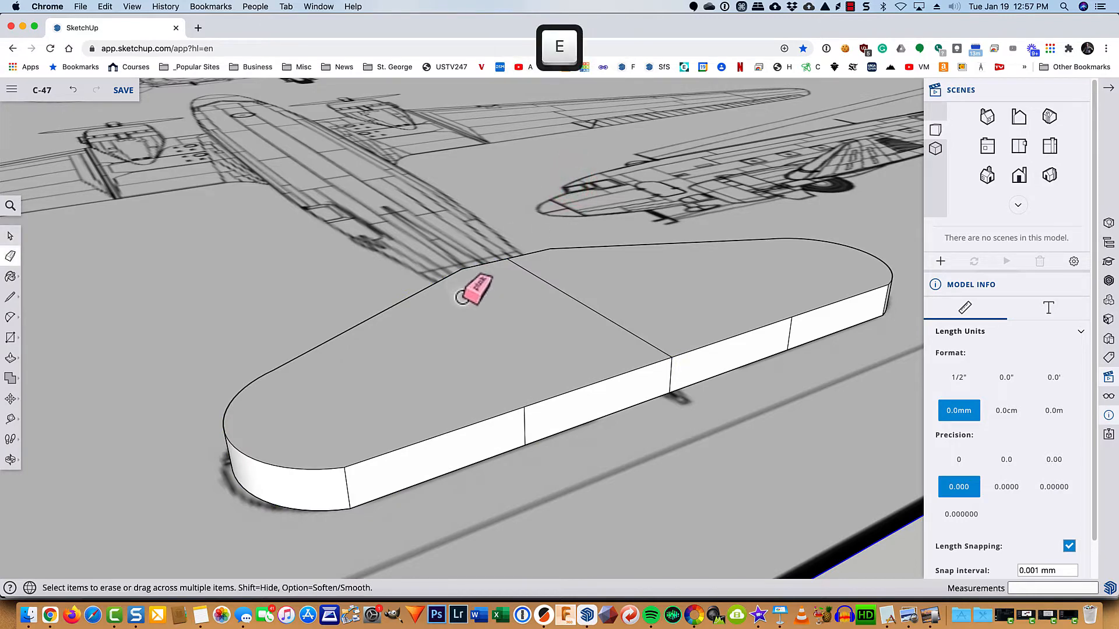
{"action": "left_click", "coordinate": [612, 324]}
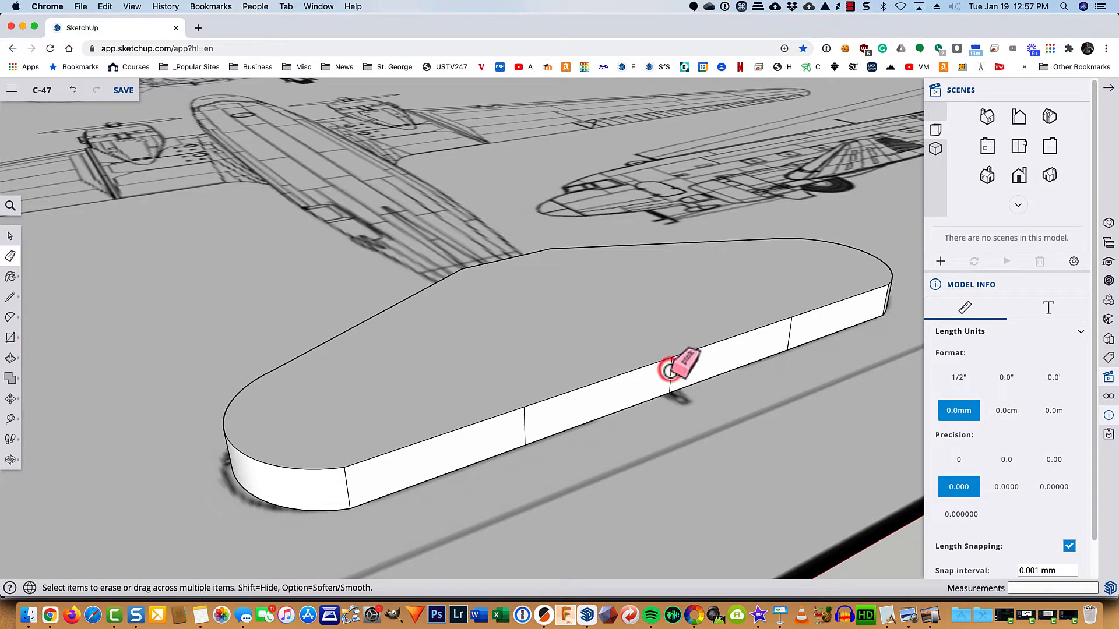
{"action": "left_click", "coordinate": [670, 371]}
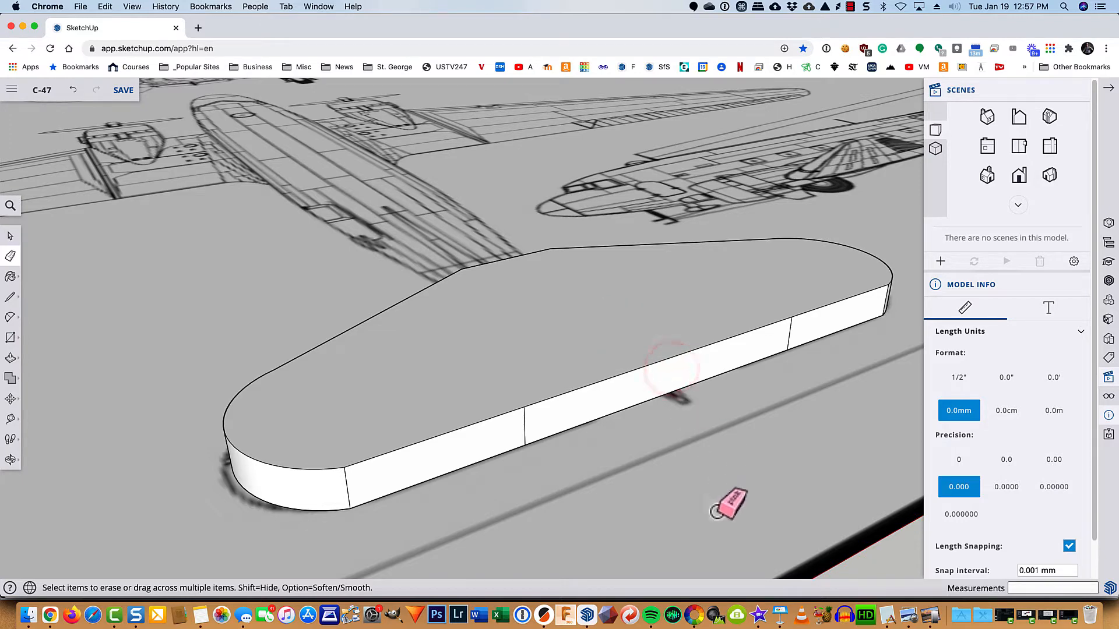
- Erase the vertical seam line at the middle of the tailplane's leading-edge face
{"action": "mouse_move", "coordinate": [723, 497]}
{"action": "middle_mouse_down"}
{"action": "mouse_move", "coordinate": [712, 492]}
{"action": "mouse_move", "coordinate": [705, 150]}
{"action": "mouse_move", "coordinate": [628, 499]}
{"action": "middle_mouse_up"}
{"action": "key", "text": "e"}
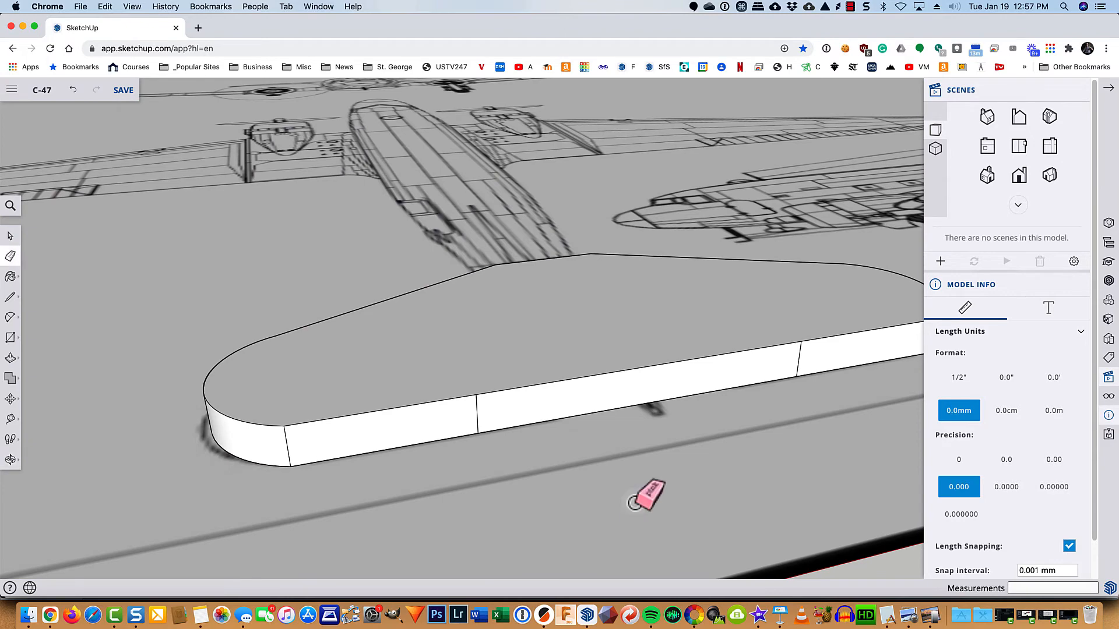
{"action": "mouse_move", "coordinate": [467, 529]}
{"action": "middle_mouse_down"}
{"action": "mouse_move", "coordinate": [457, 529]}
{"action": "mouse_move", "coordinate": [893, 434]}
{"action": "middle_mouse_up"}
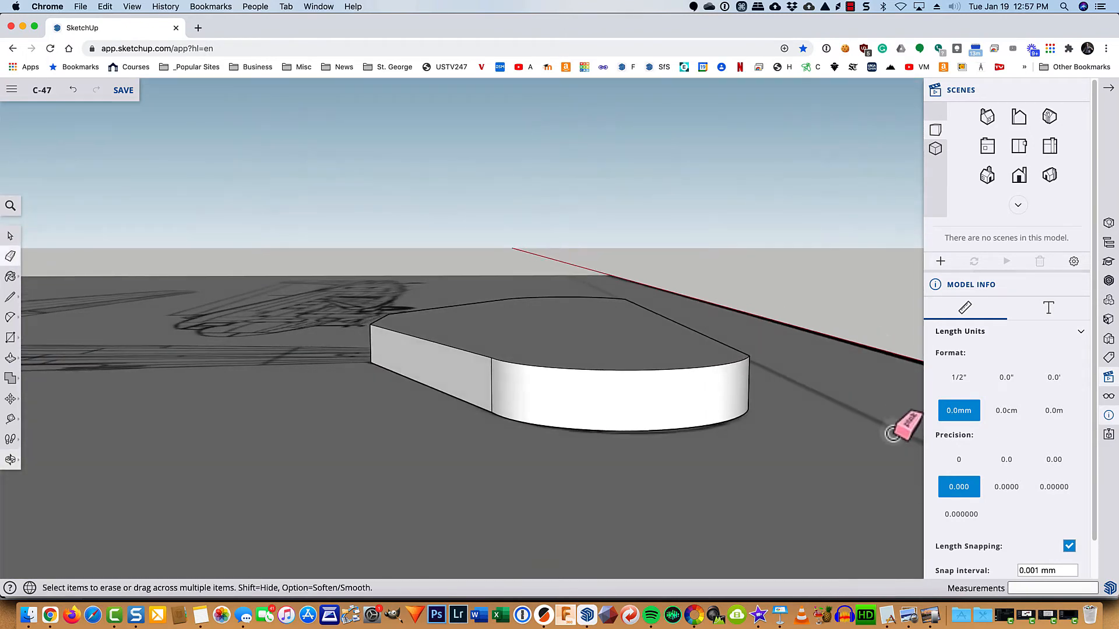
{"action": "middle_click_drag", "start_coordinate": [325, 437], "coordinate": [654, 449]}
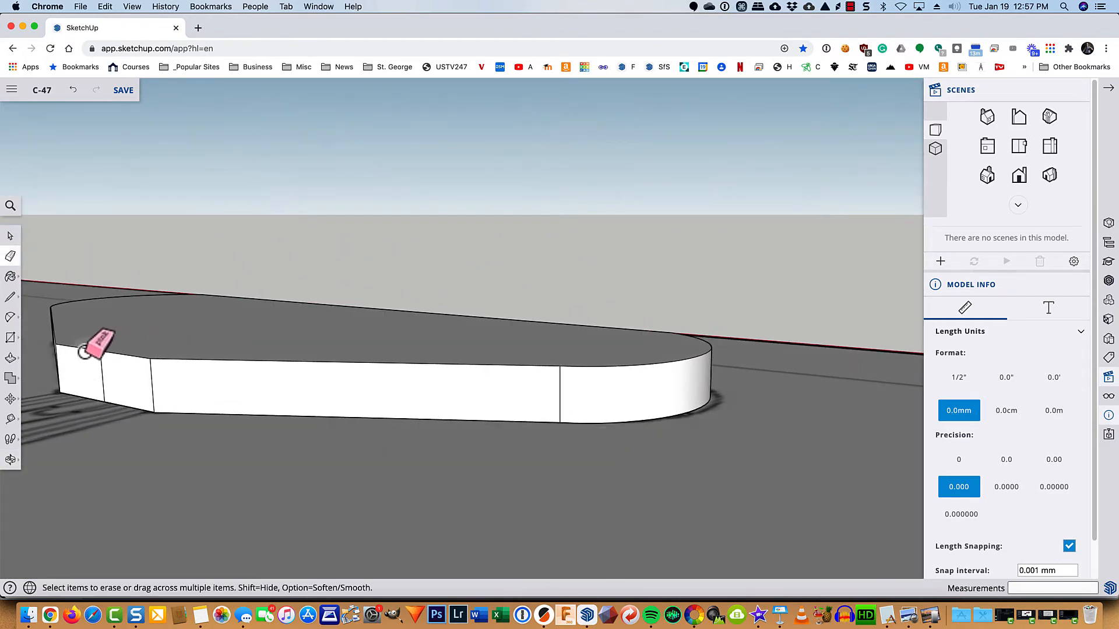
{"action": "left_click", "coordinate": [102, 378]}
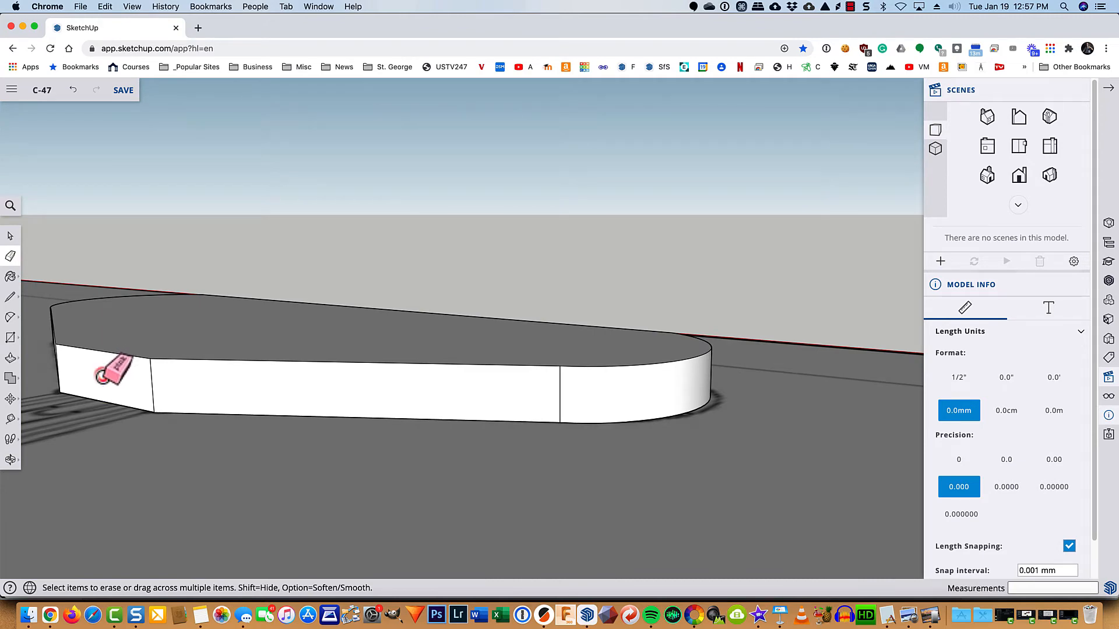
- Erase the seam line on the tailplane's bottom face using X-ray display, and restore the opaque display
{"action": "mouse_move", "coordinate": [699, 469]}
{"action": "middle_mouse_down"}
{"action": "mouse_move", "coordinate": [297, 490]}
{"action": "mouse_move", "coordinate": [37, 474]}
{"action": "mouse_move", "coordinate": [20, 484]}
{"action": "middle_mouse_up"}
{"action": "key", "text": "shift"}
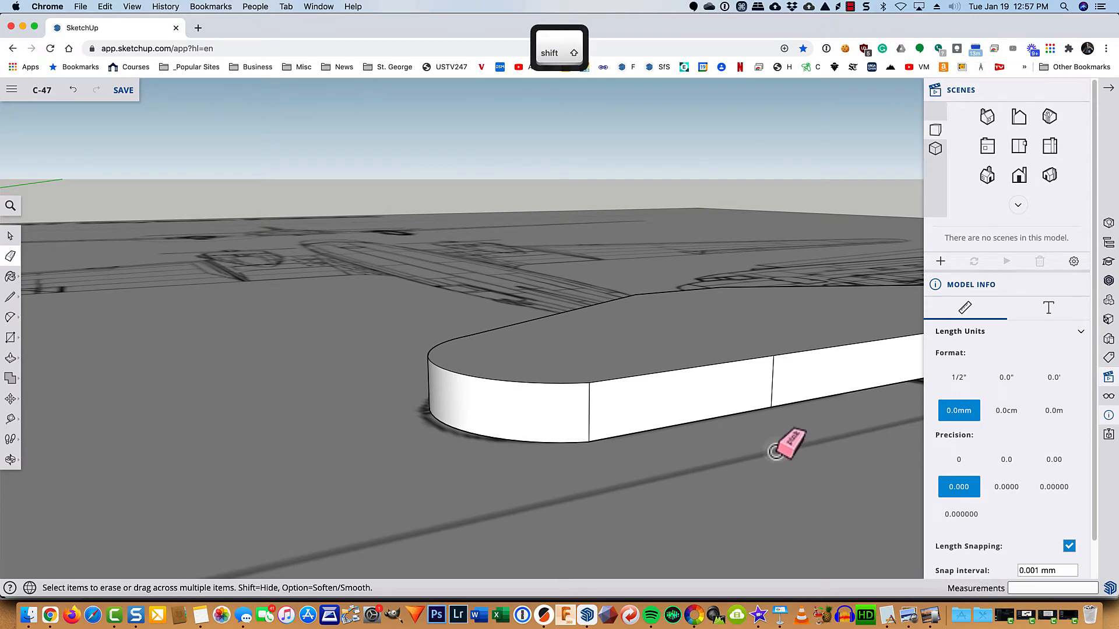
{"action": "middle_click_drag", "start_coordinate": [778, 451], "coordinate": [363, 480], "text": "shift"}
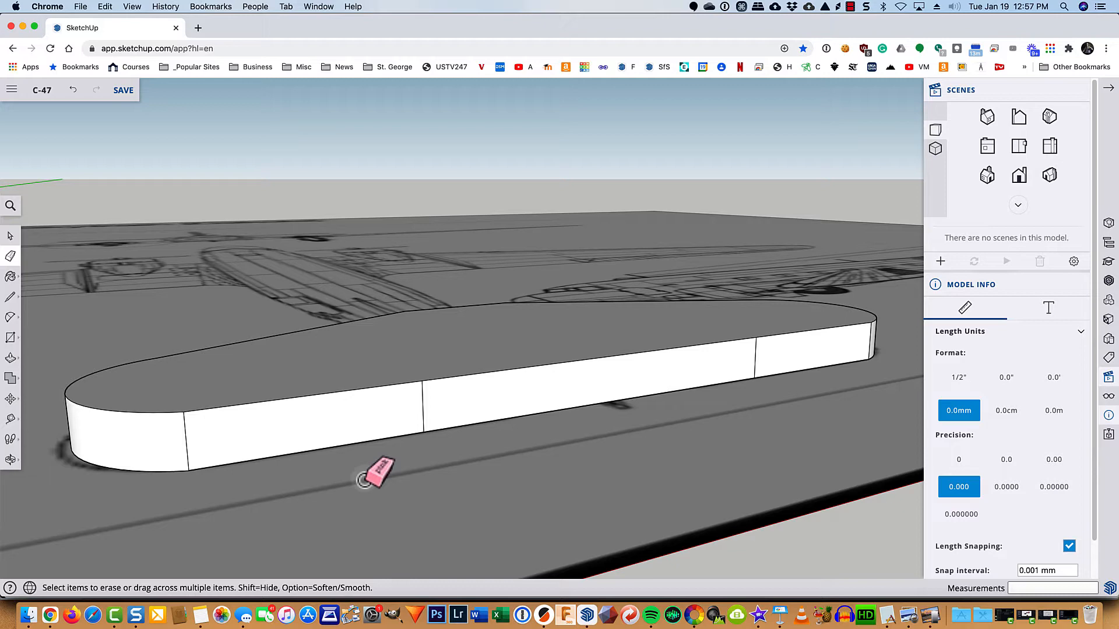
{"action": "key", "text": "x"}
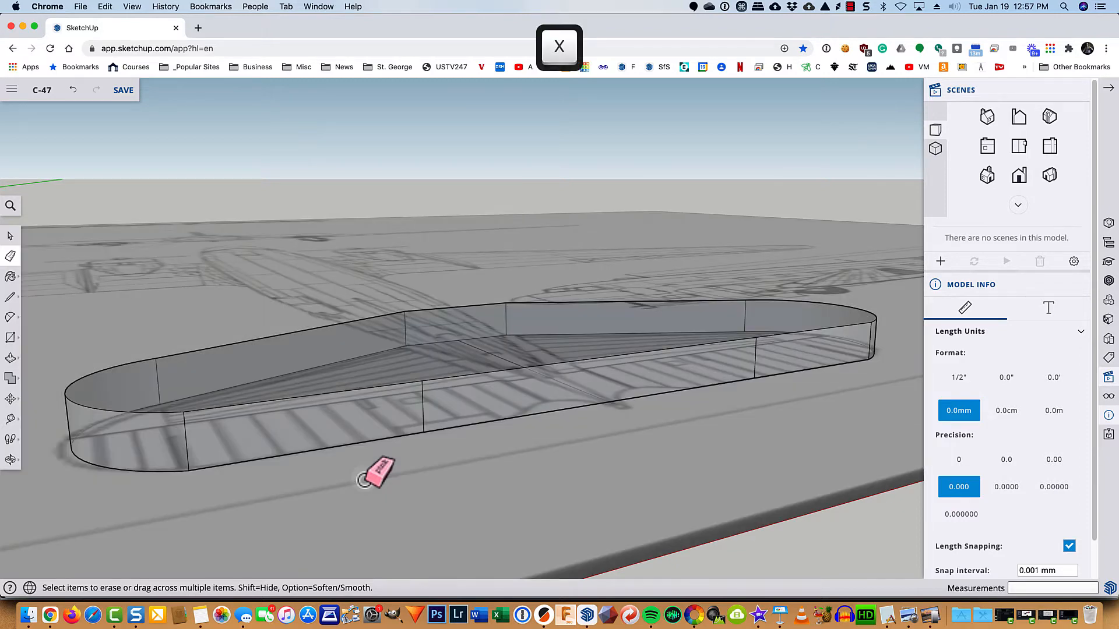
{"action": "scroll", "coordinate": [531, 352], "scroll_direction": "up", "scroll_amount": 5}
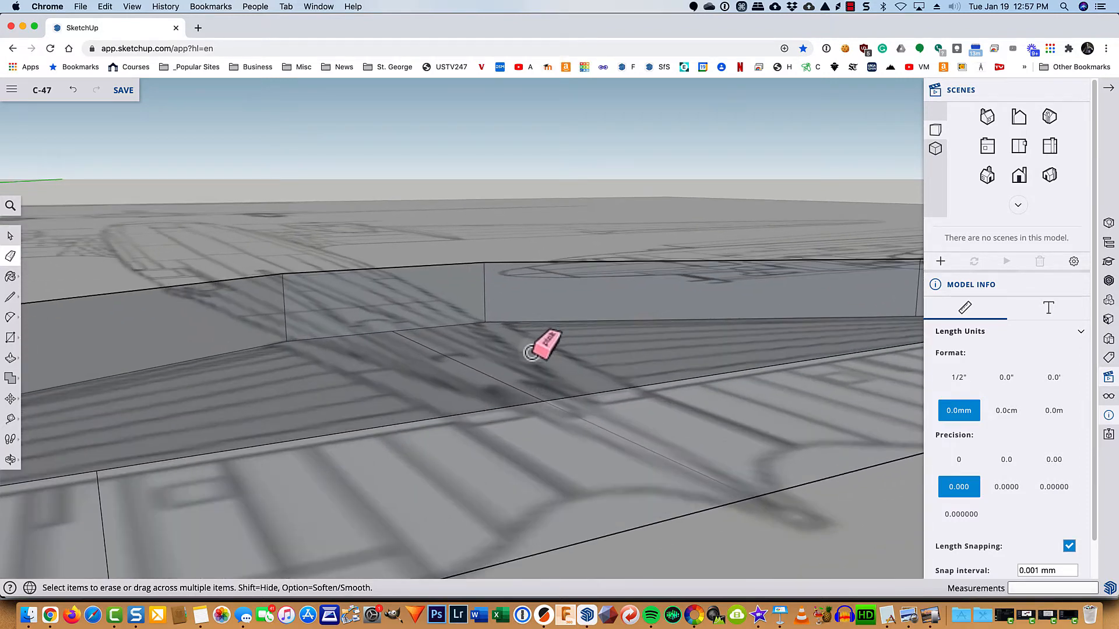
{"action": "left_click", "coordinate": [483, 373]}
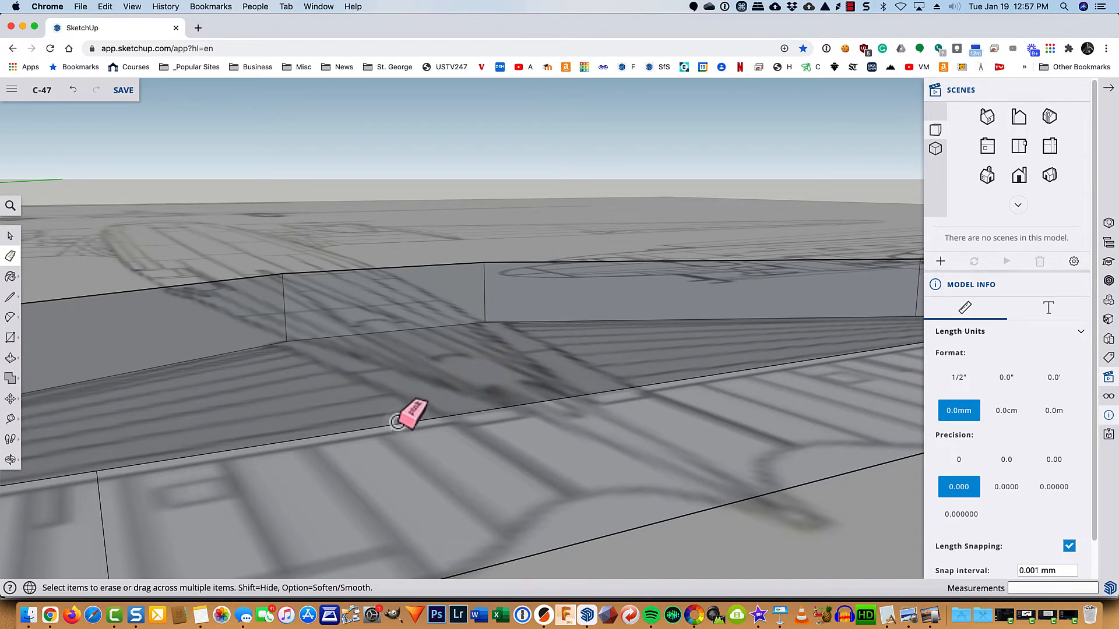
{"action": "key", "text": "x"}
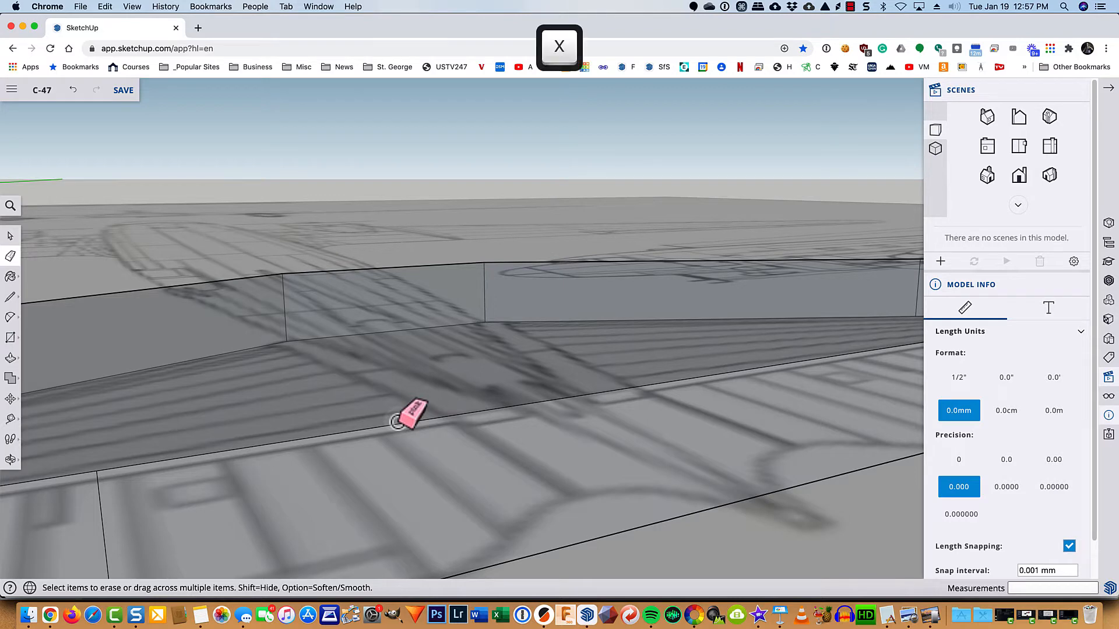
{"action": "scroll", "coordinate": [416, 408], "scroll_direction": "up", "scroll_amount": 1}
{"action": "scroll", "coordinate": [418, 406], "scroll_direction": "down", "scroll_amount": 5}
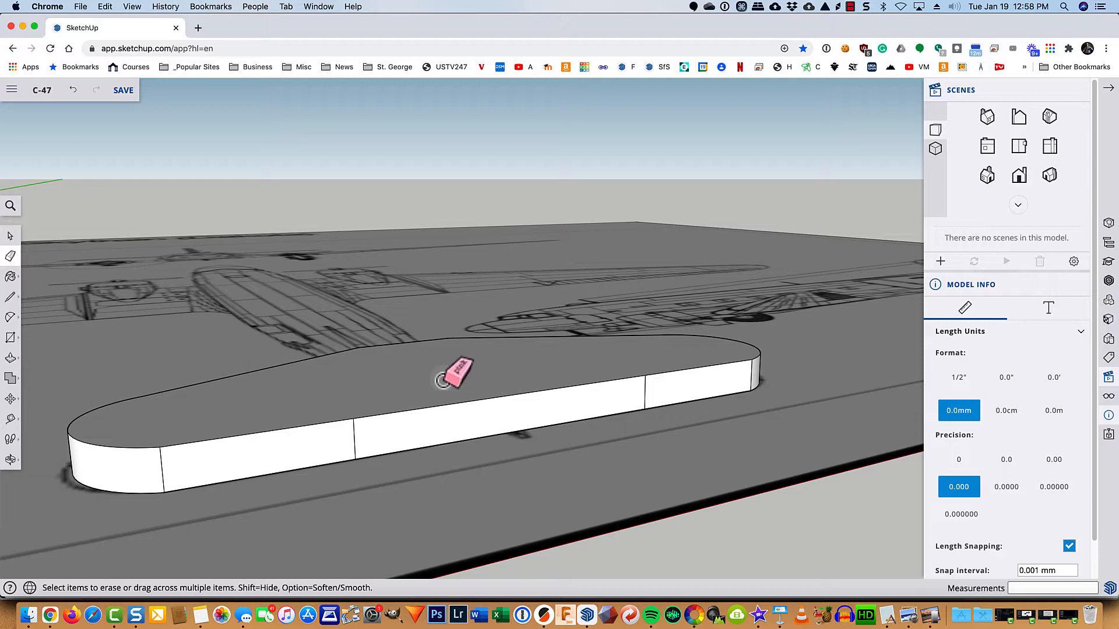
- Group all the geometry of the joined tailplane and save the model
{"action": "key", "text": "space"}
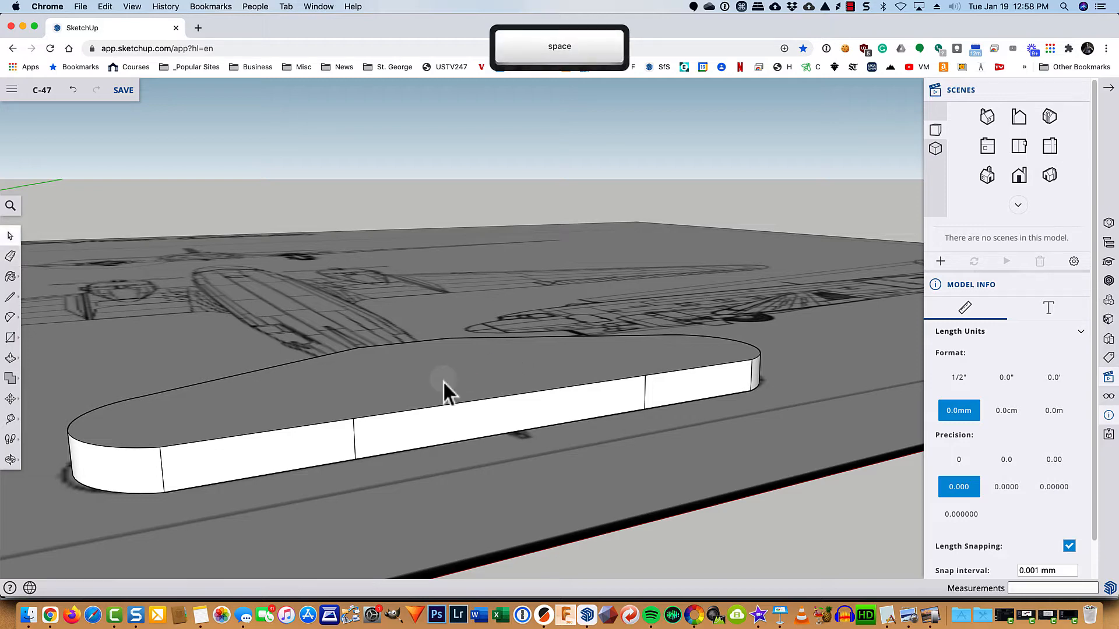
{"action": "triple_click", "coordinate": [443, 380]}
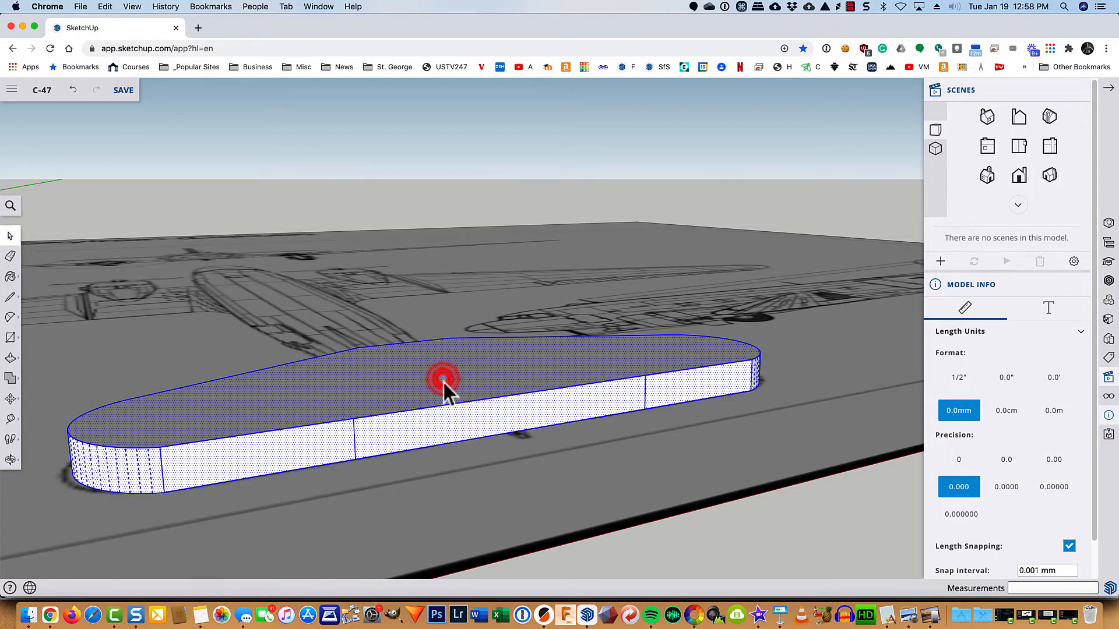
{"action": "right_click", "coordinate": [443, 380]}
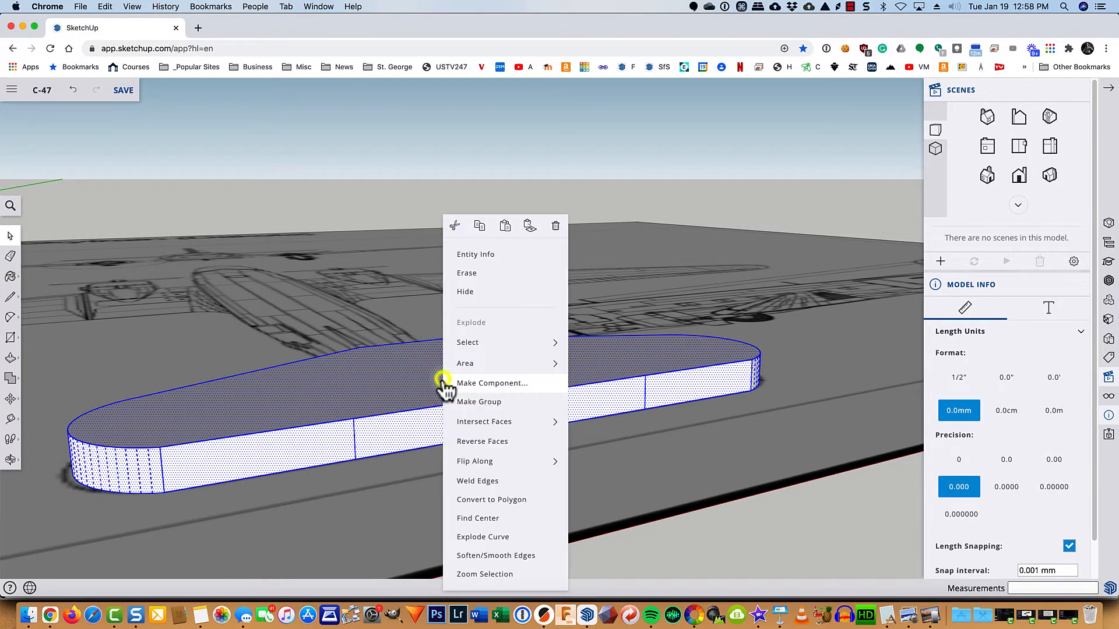
{"action": "left_click", "coordinate": [460, 404]}
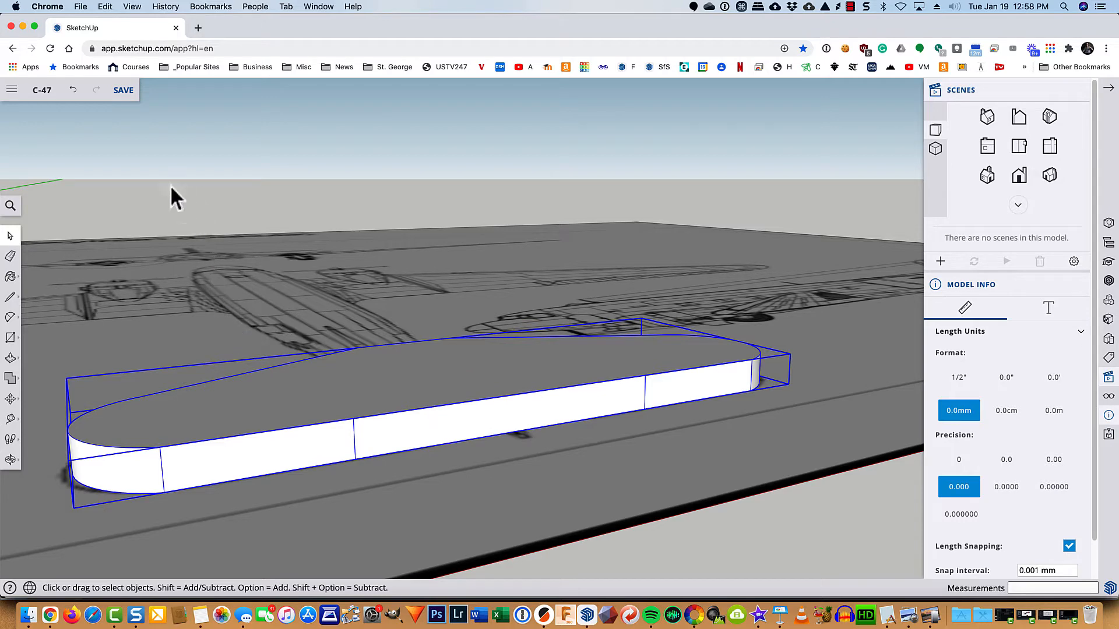
{"action": "left_click", "coordinate": [125, 91]}
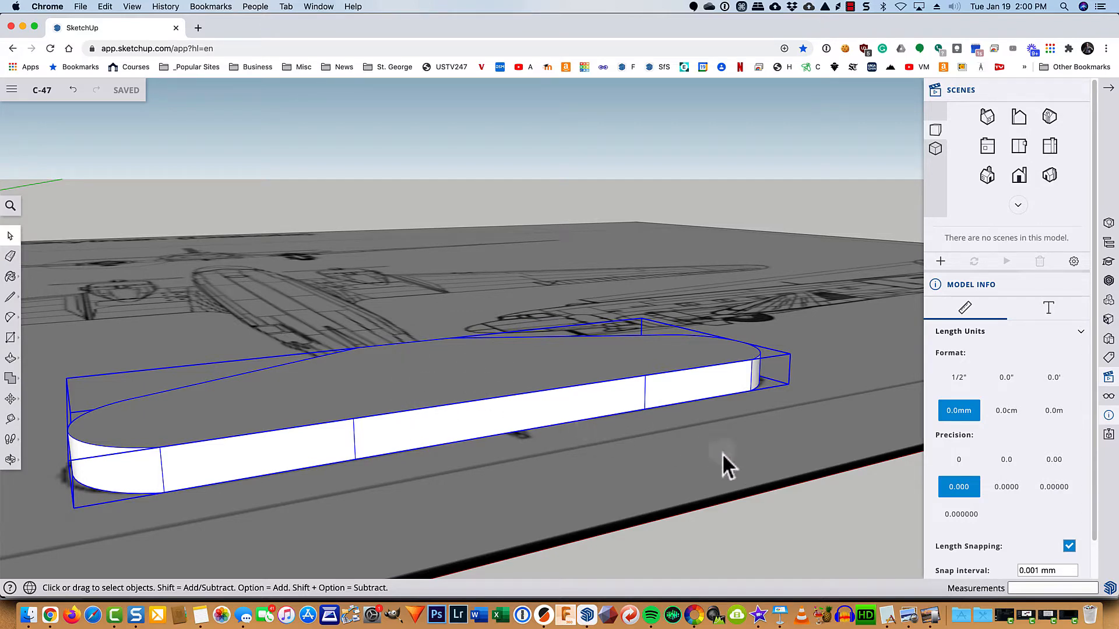
- Draw a rectangle on the blueprint beyond the tailplane's tip and push-pull it up about 15.4 mm into a block
{"action": "key", "text": "shift"}
{"action": "mouse_move", "coordinate": [872, 386]}
{"action": "middle_mouse_down", "text": "shift"}
{"action": "mouse_move", "coordinate": [729, 417]}
{"action": "mouse_move", "coordinate": [392, 457]}
{"action": "mouse_move", "coordinate": [250, 512]}
{"action": "mouse_move", "coordinate": [163, 519]}
{"action": "middle_mouse_up", "text": "shift"}
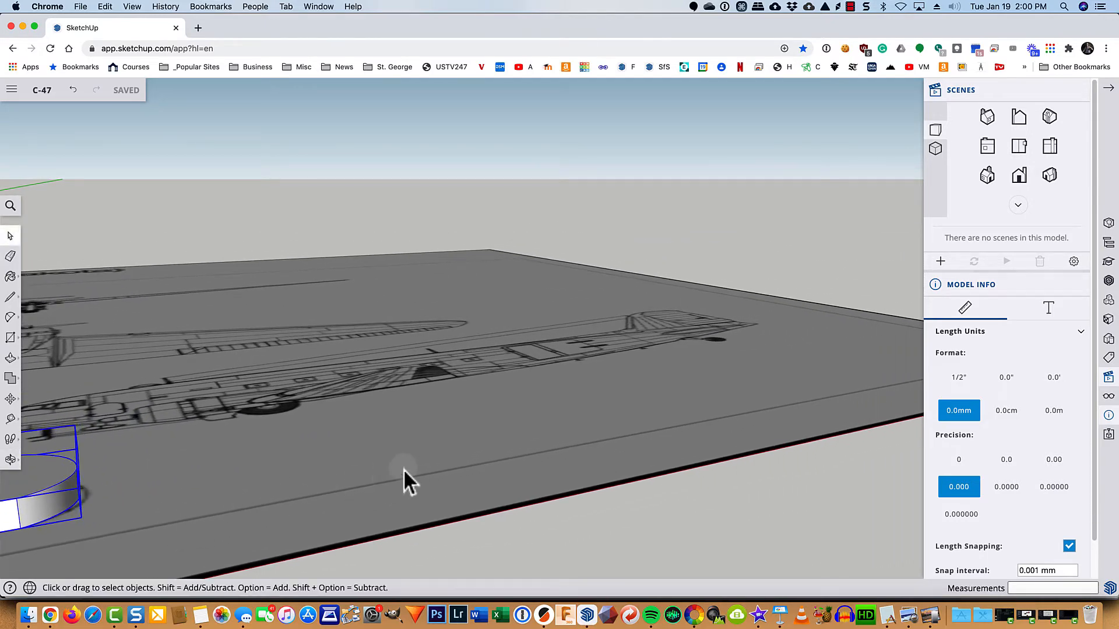
{"action": "key", "text": "r"}
{"action": "left_click", "coordinate": [524, 414]}
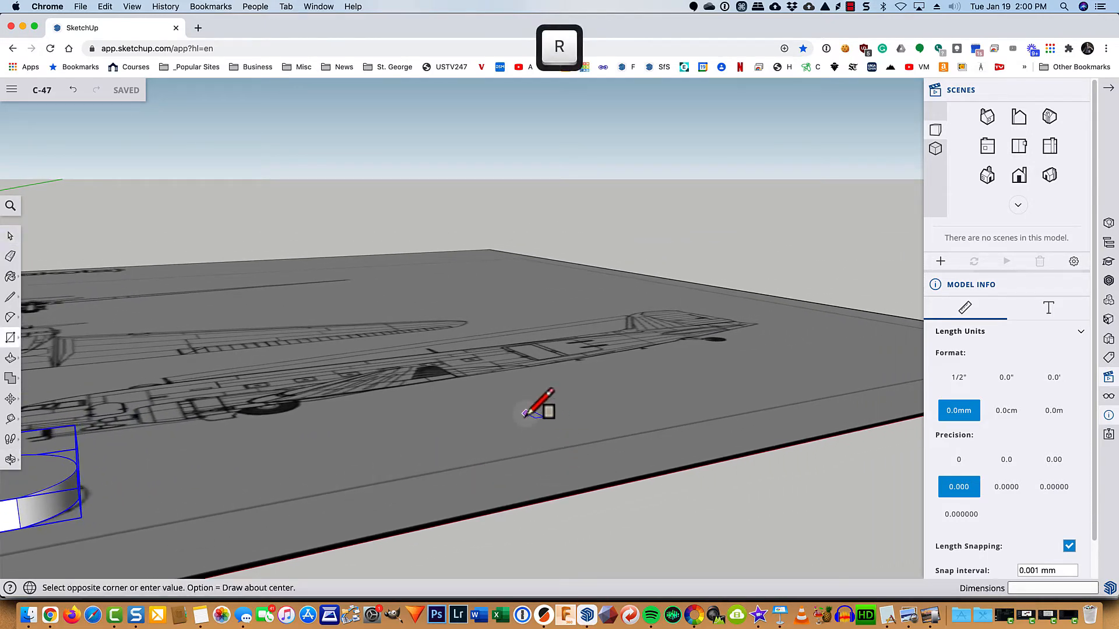
{"action": "left_click", "coordinate": [816, 415]}
{"action": "key", "text": "p"}
{"action": "left_click", "coordinate": [718, 415]}
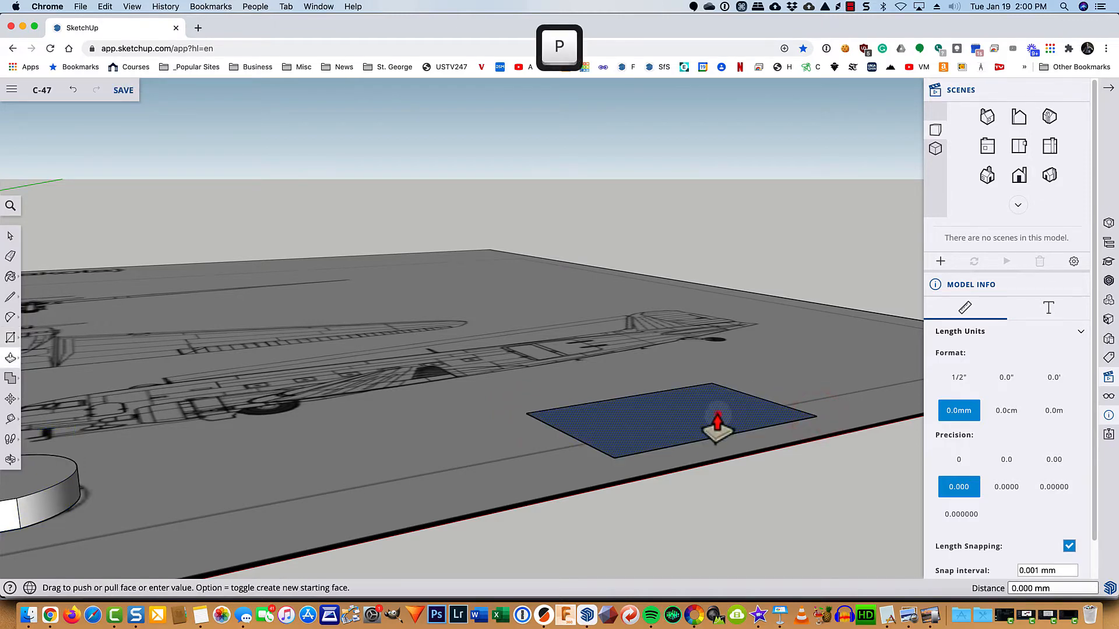
{"action": "left_click", "coordinate": [719, 288]}
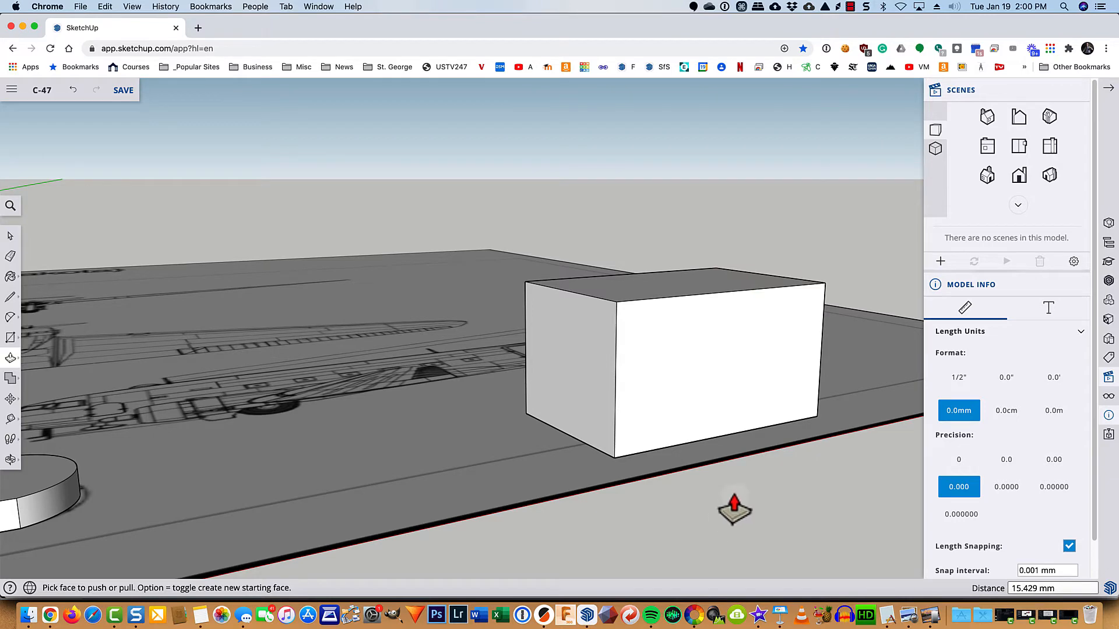
{"action": "left_click", "coordinate": [757, 617]}
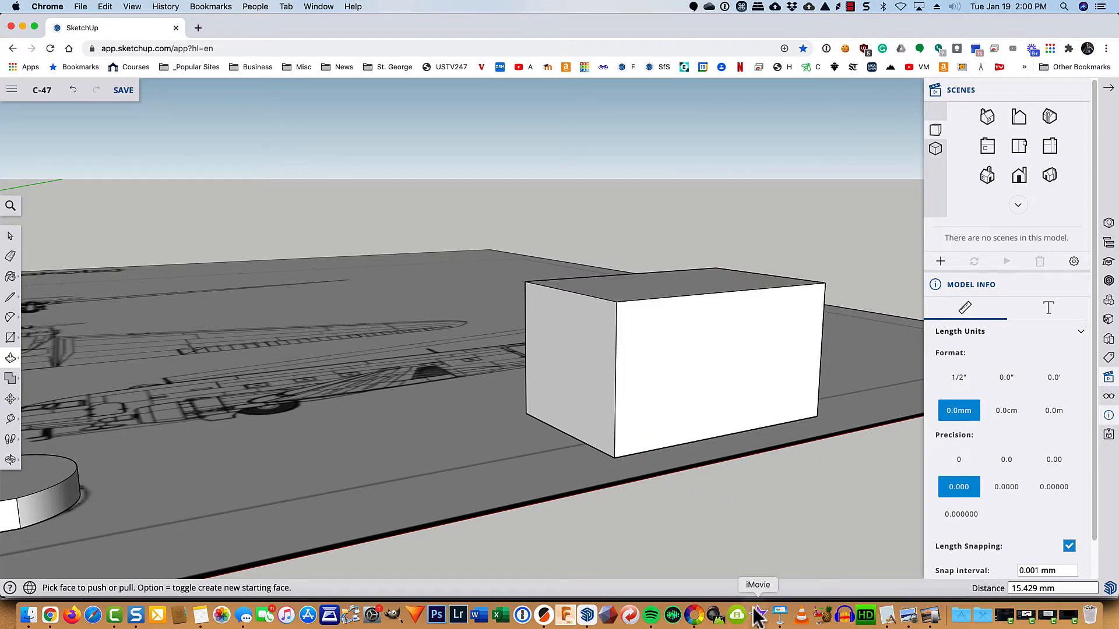
- Draw a circle of about 3.4 mm radius on the block's front face and push it in about 2 mm
{"action": "key", "text": "c"}
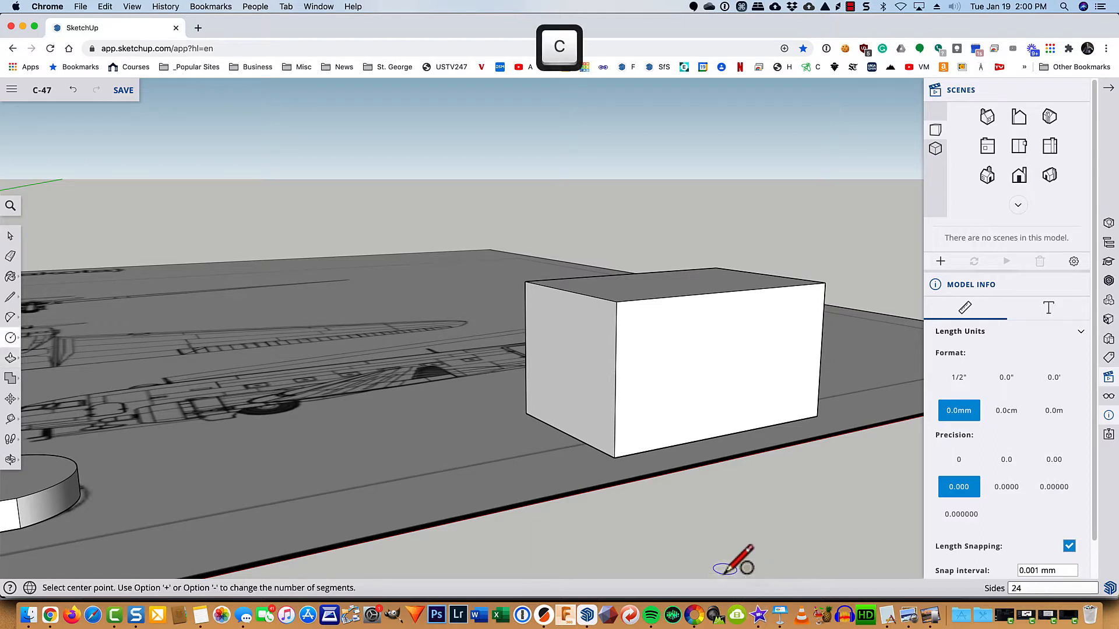
{"action": "left_click", "coordinate": [712, 360]}
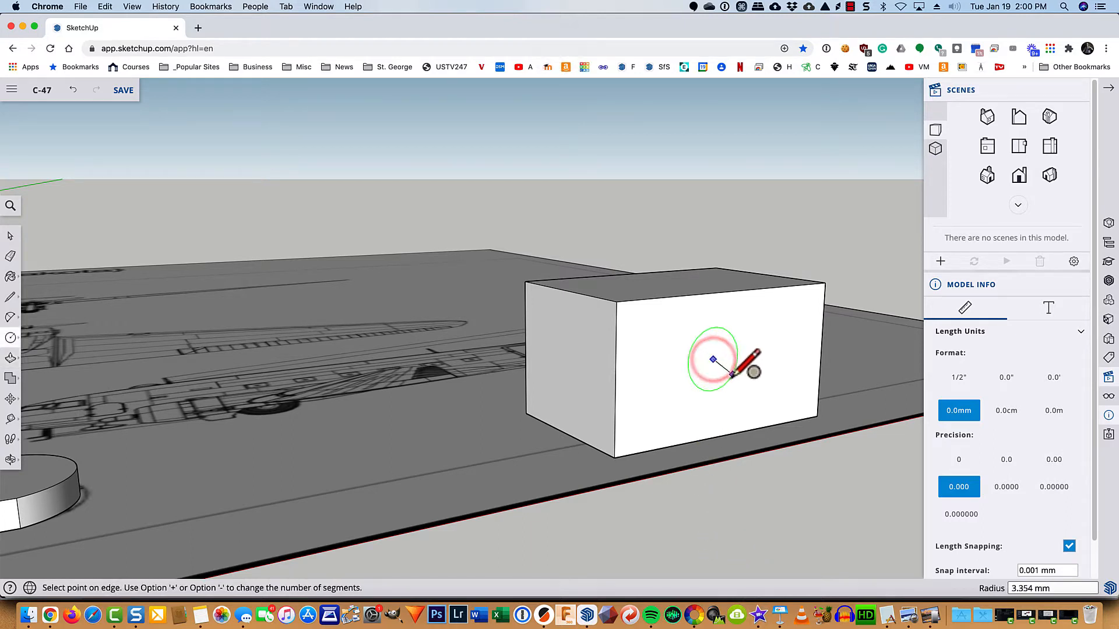
{"action": "left_click", "coordinate": [733, 374]}
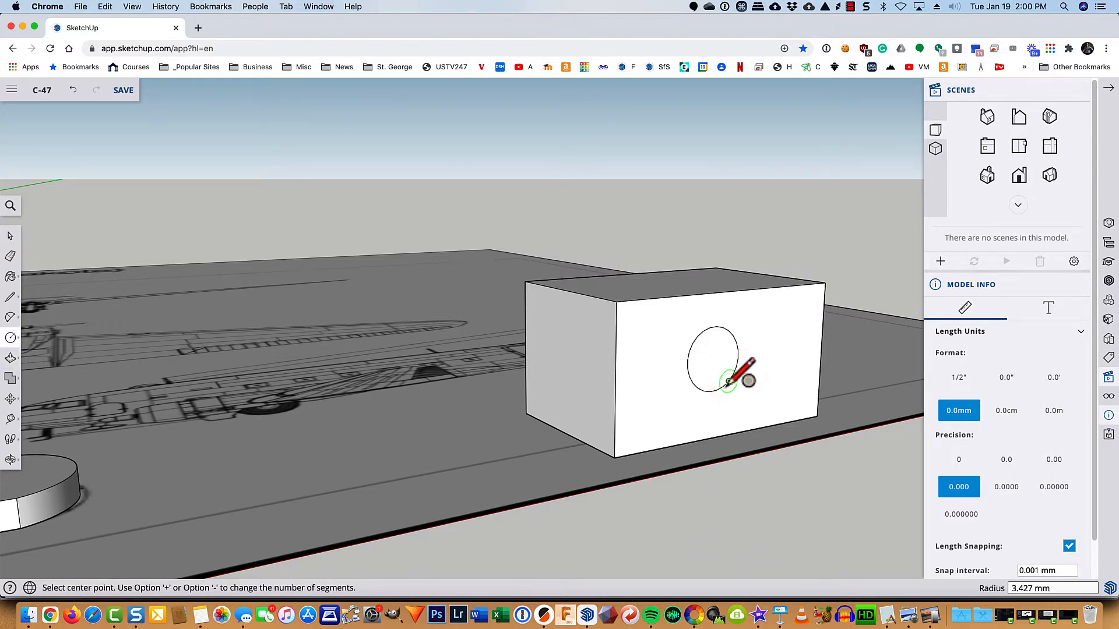
{"action": "key", "text": "p"}
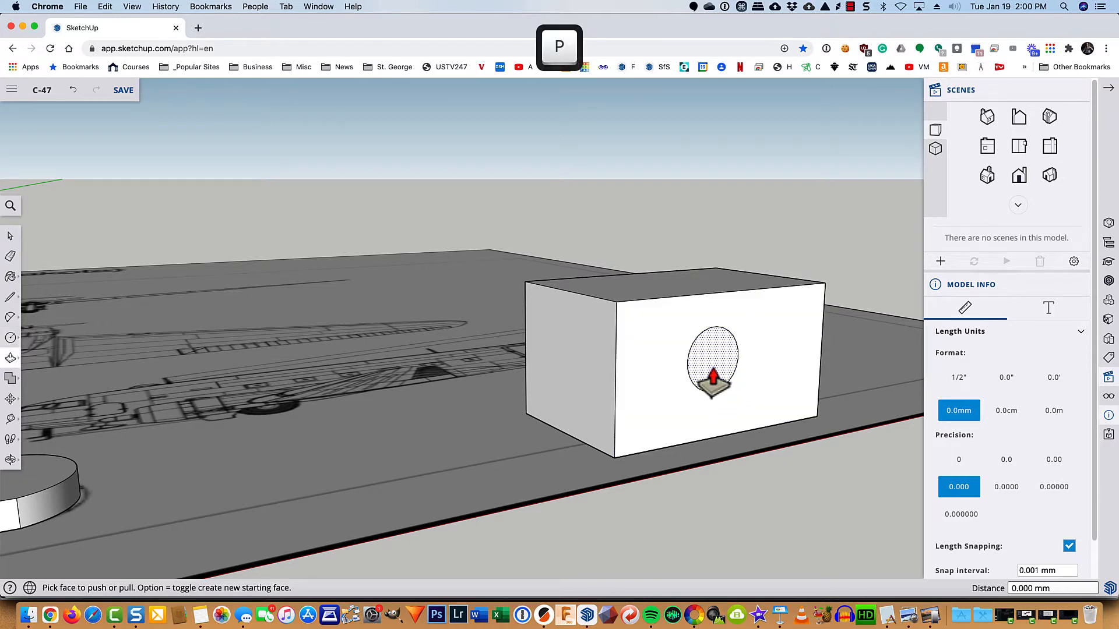
{"action": "left_click", "coordinate": [712, 385]}
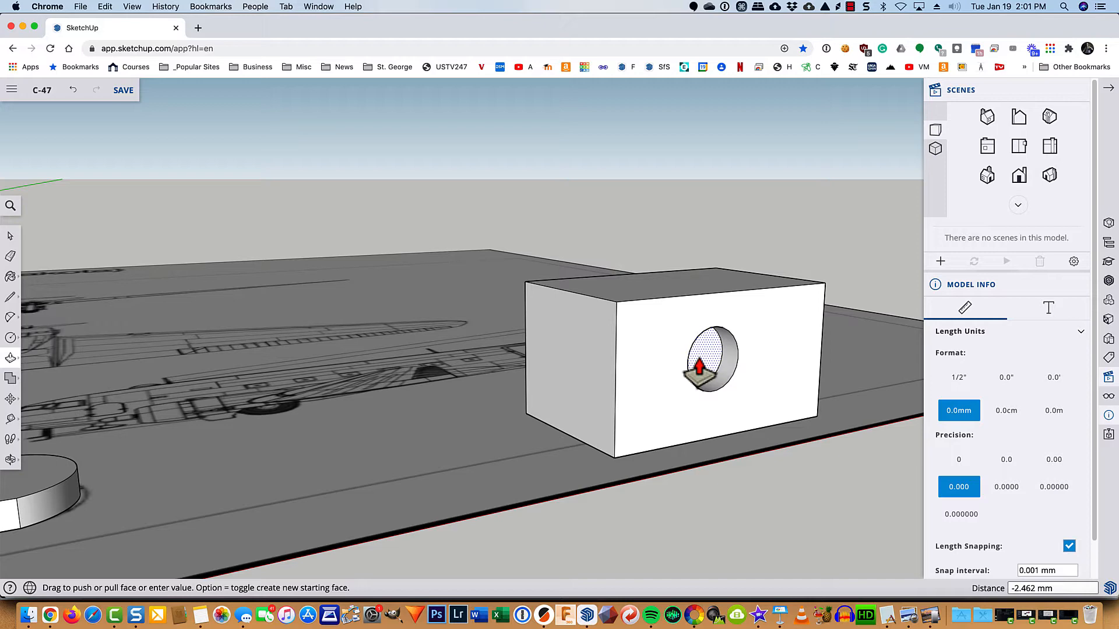
{"action": "left_click", "coordinate": [700, 368]}
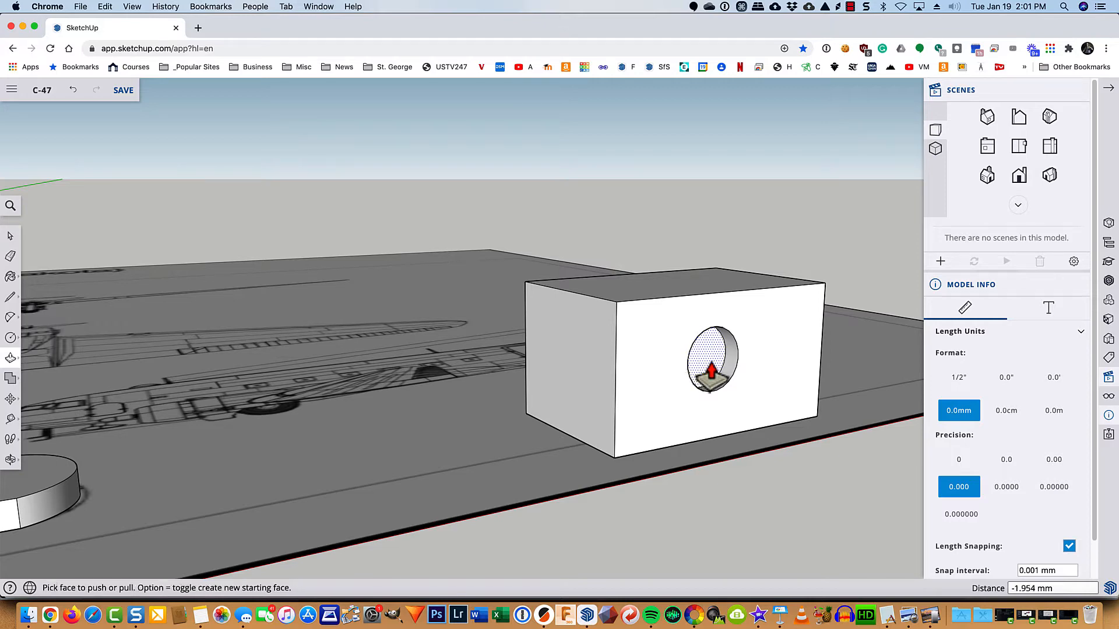
- Push the circular recess's face about 16.2 mm deeper to cut a hole through the block
{"action": "key", "text": "o"}
{"action": "middle_click_drag", "start_coordinate": [706, 359], "coordinate": [513, 367]}
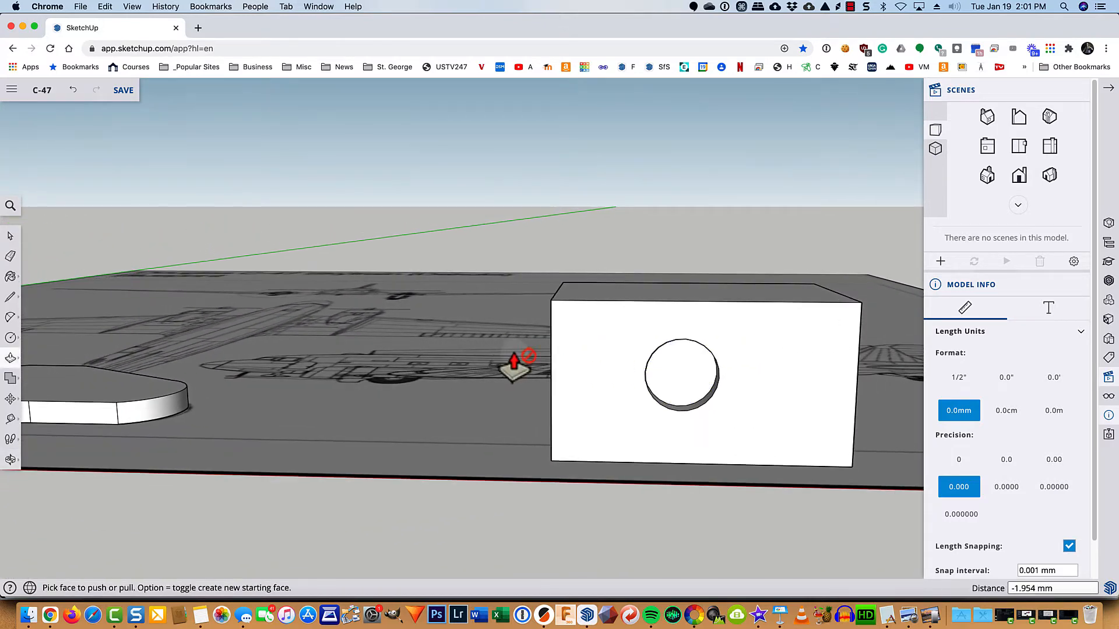
{"action": "left_click", "coordinate": [673, 395]}
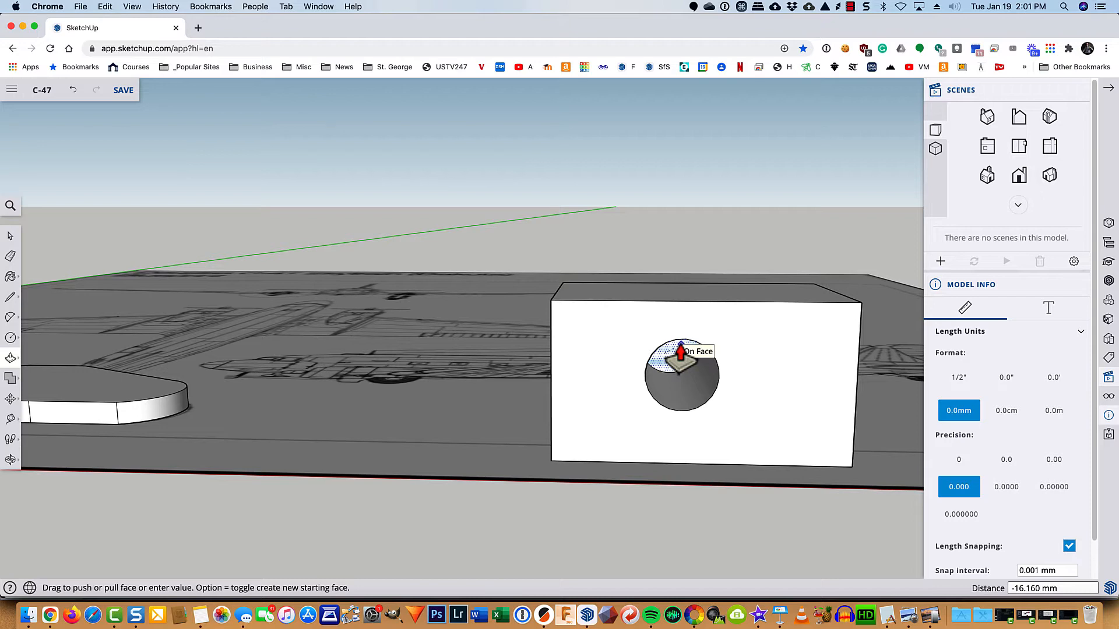
{"action": "left_click", "coordinate": [681, 352]}
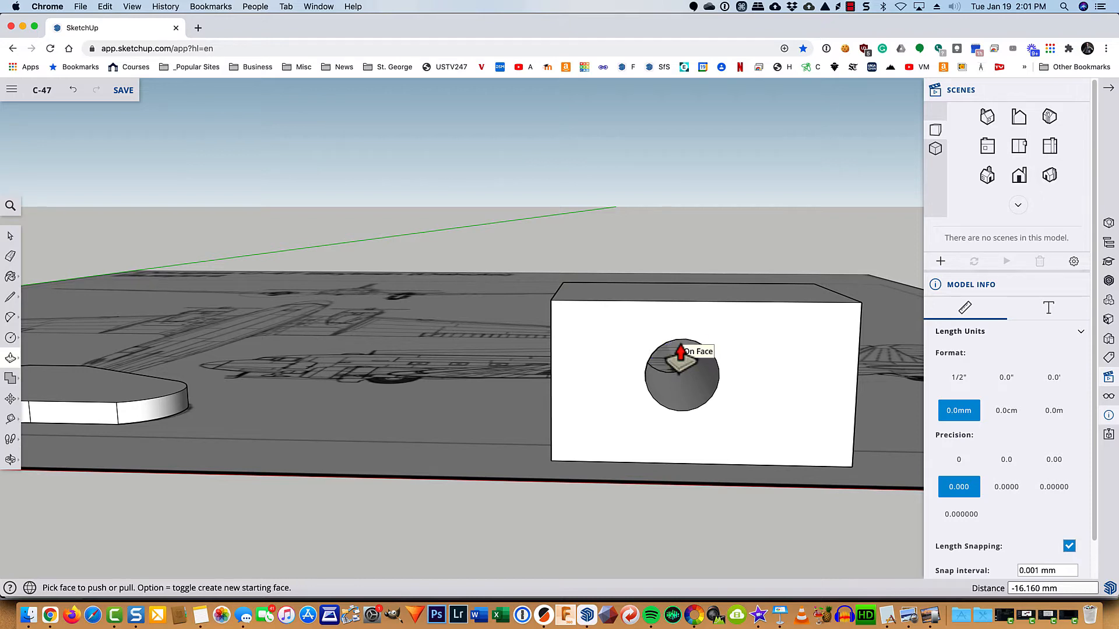
{"action": "mouse_move", "coordinate": [711, 455]}
{"action": "middle_mouse_down"}
{"action": "mouse_move", "coordinate": [707, 430]}
{"action": "mouse_move", "coordinate": [644, 388]}
{"action": "mouse_move", "coordinate": [628, 393]}
{"action": "mouse_move", "coordinate": [700, 392]}
{"action": "mouse_move", "coordinate": [839, 456]}
{"action": "middle_mouse_up"}
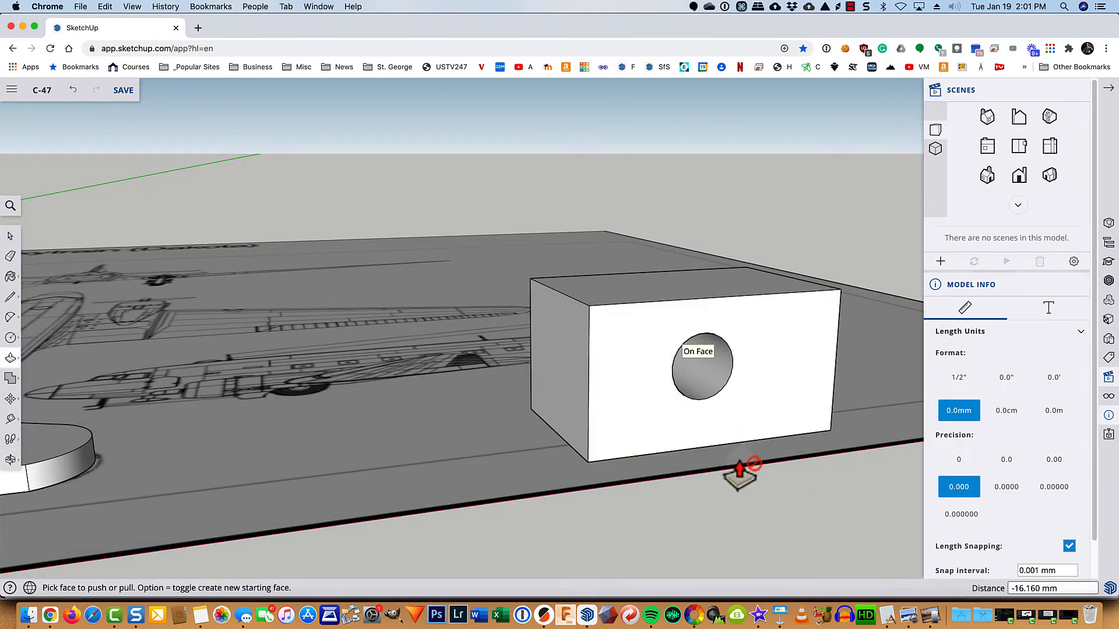
- Try to delete the block with a crossing selection around it, and undo the deletion
{"action": "key", "text": "space"}
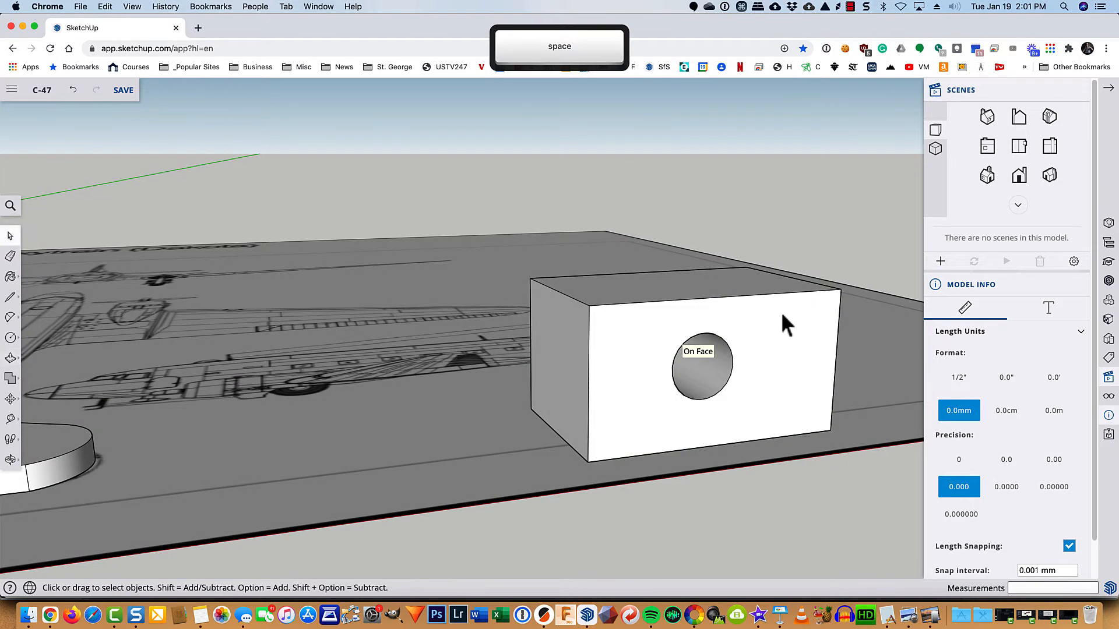
{"action": "left_click_drag", "start_coordinate": [870, 221], "coordinate": [501, 495]}
{"action": "key", "text": "BackSpace"}
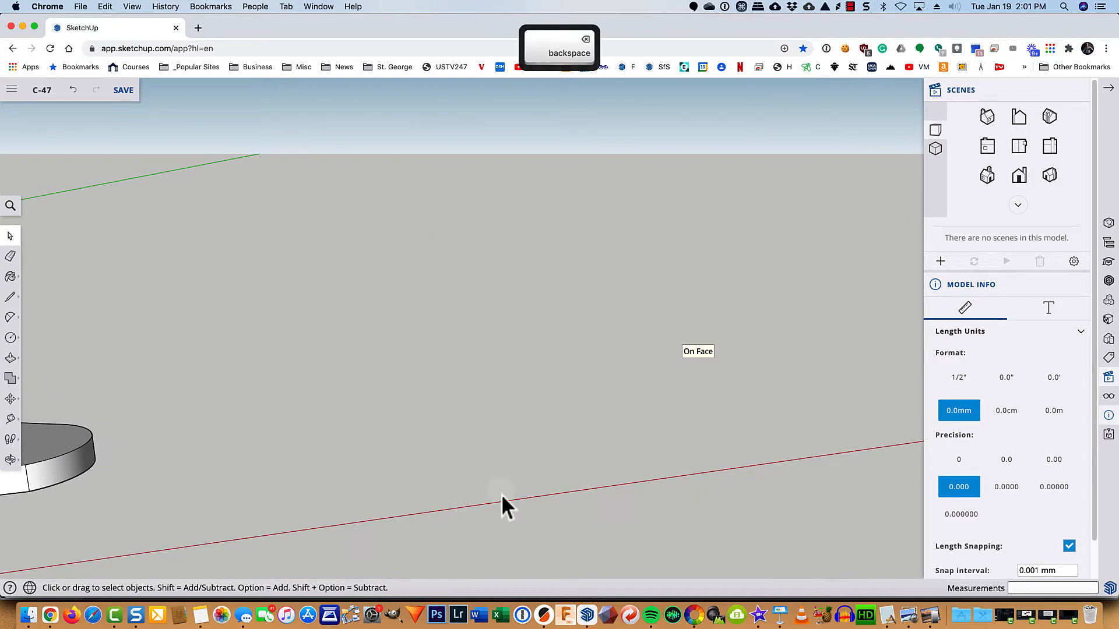
{"action": "key", "text": "super+z"}
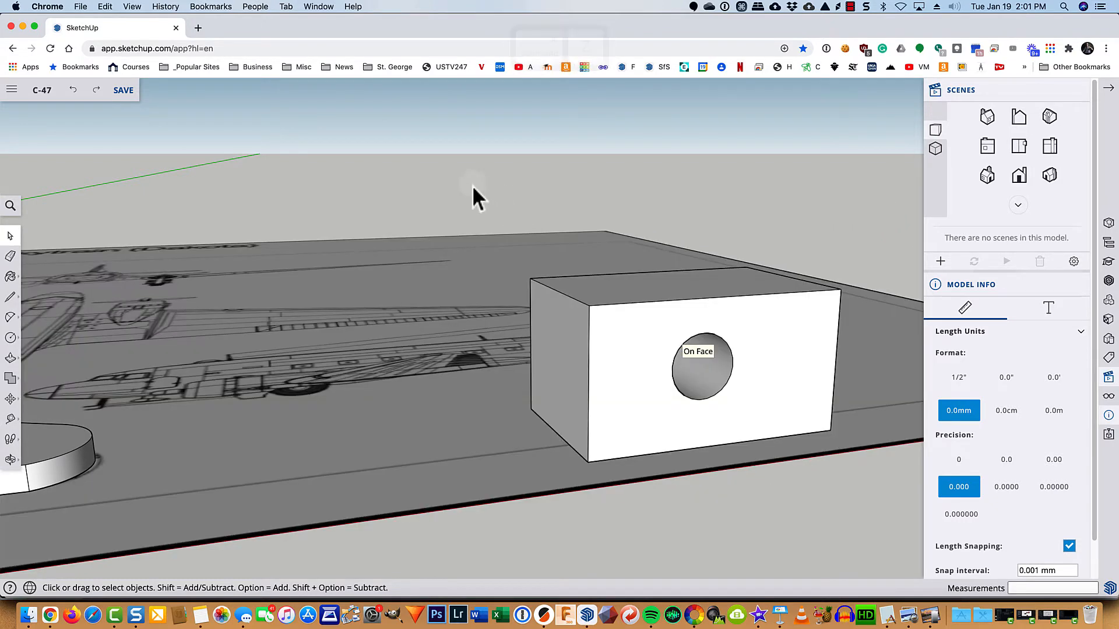
- Select only the block with a window enclosing it completely and delete it
{"action": "left_click_drag", "start_coordinate": [472, 184], "coordinate": [862, 497]}
{"action": "left_click_drag", "start_coordinate": [901, 505], "coordinate": [901, 504]}
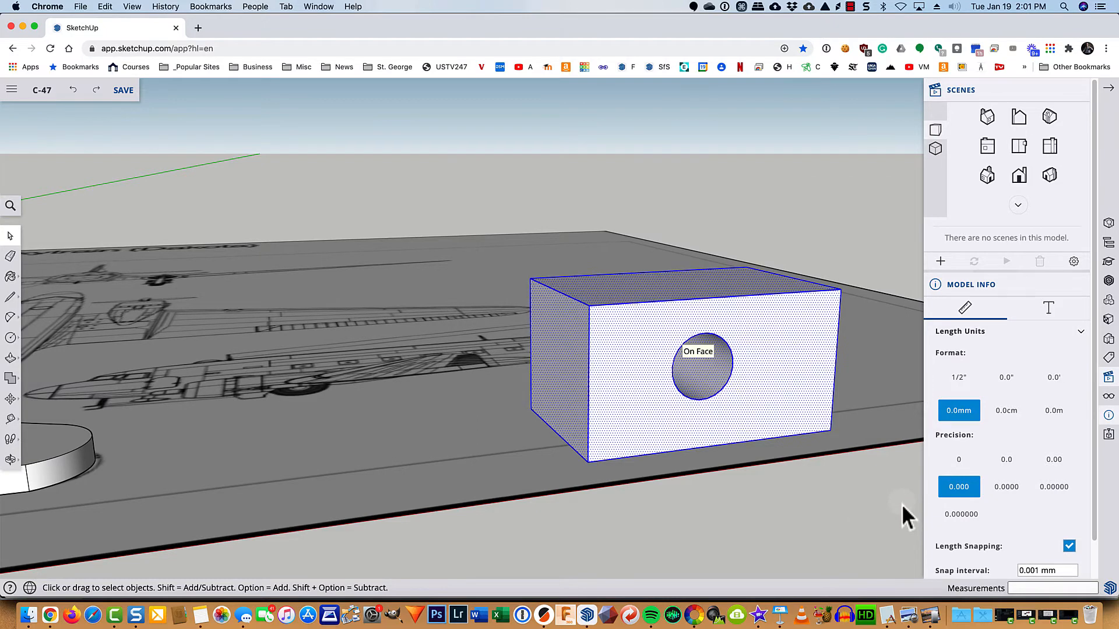
{"action": "key", "text": "BackSpace"}
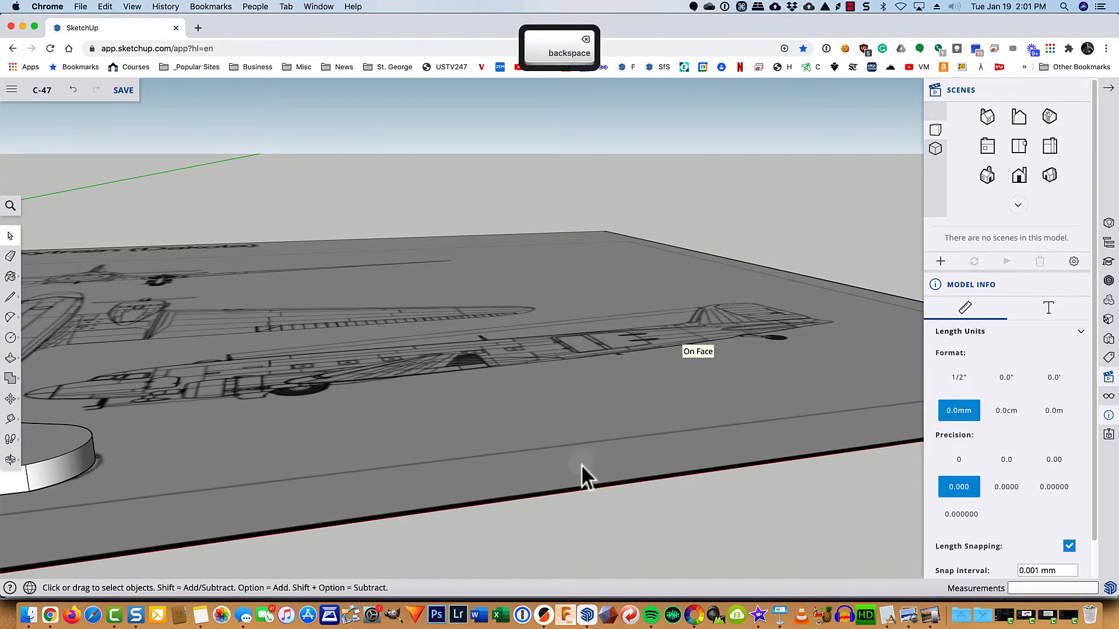
- Select the tailplane group and, without opening it, draw a circle of about 5.8 mm radius on its top face
{"action": "key", "text": "o"}
{"action": "left_click_drag", "start_coordinate": [175, 470], "coordinate": [886, 432], "text": "shift"}
{"action": "key", "text": "space"}
{"action": "left_click", "coordinate": [603, 415]}
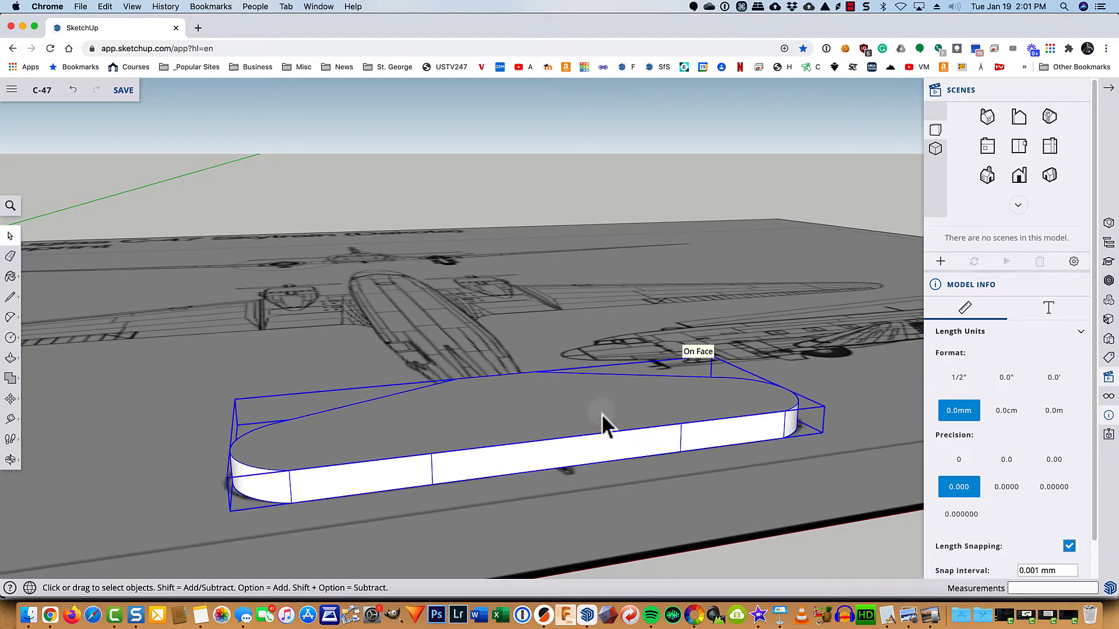
{"action": "key", "text": "c"}
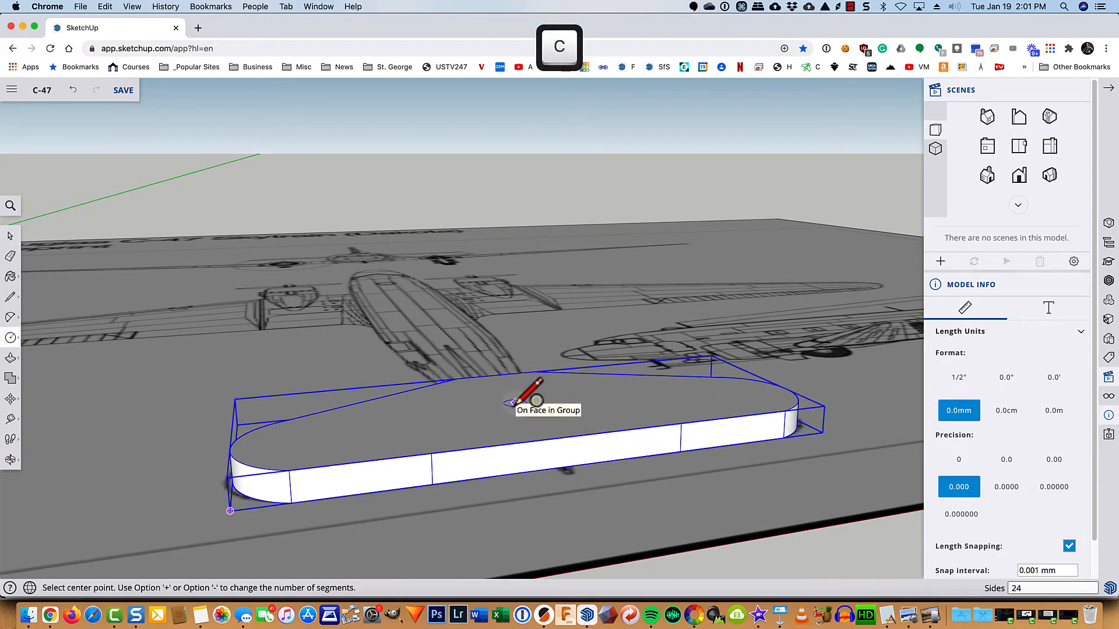
{"action": "left_click", "coordinate": [515, 403]}
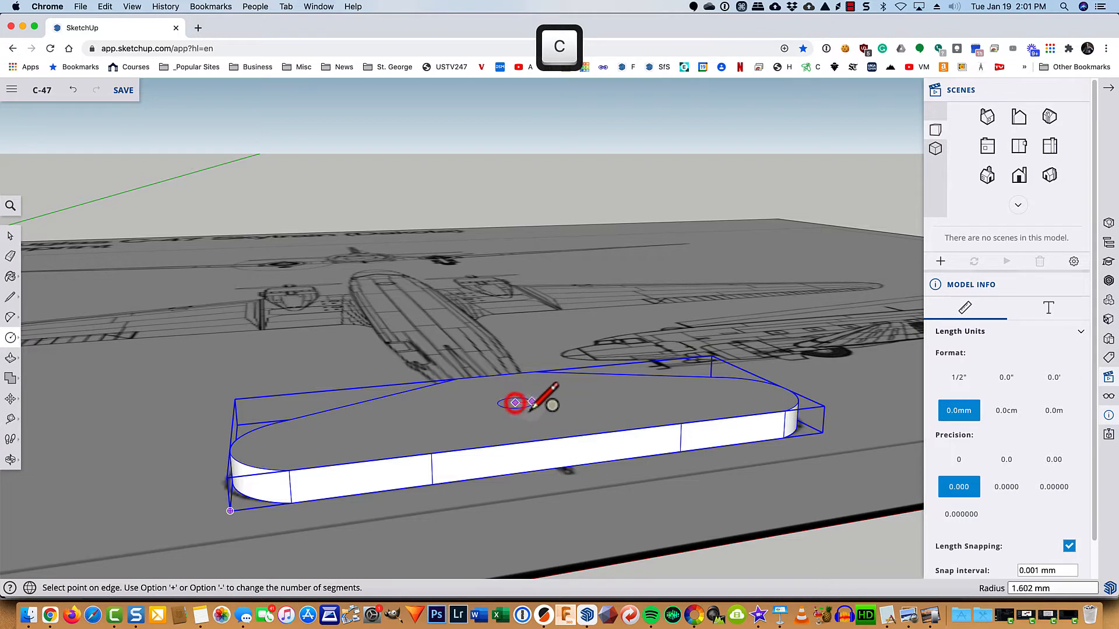
{"action": "left_click", "coordinate": [563, 415]}
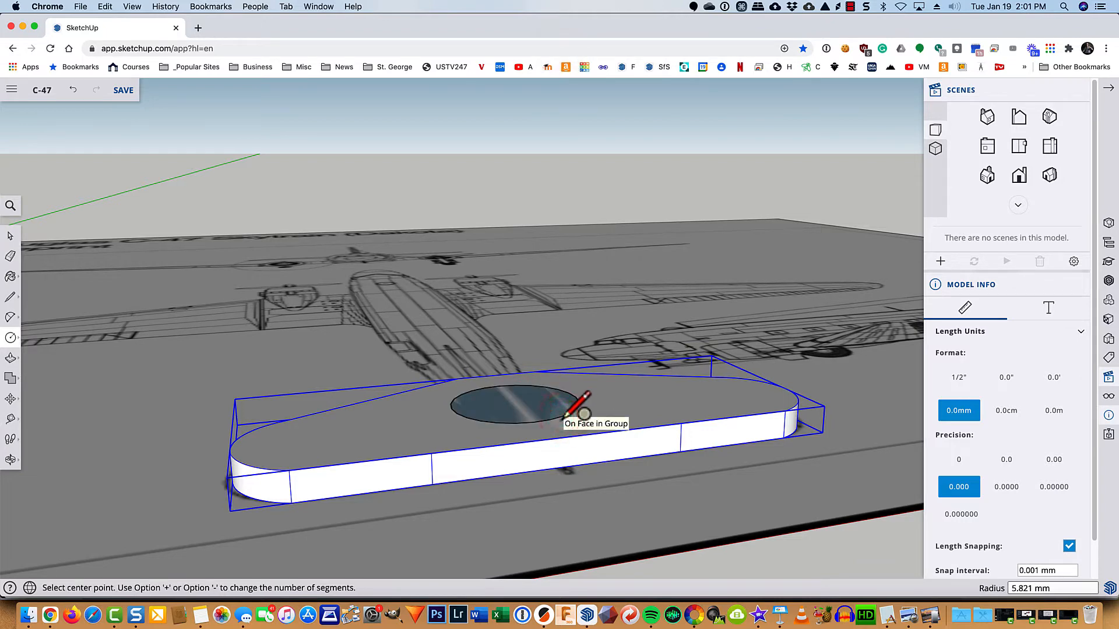
- Try to push-pull the circle on the tailplane's top face, cancel the operation and undo the circle
{"action": "key", "text": "p"}
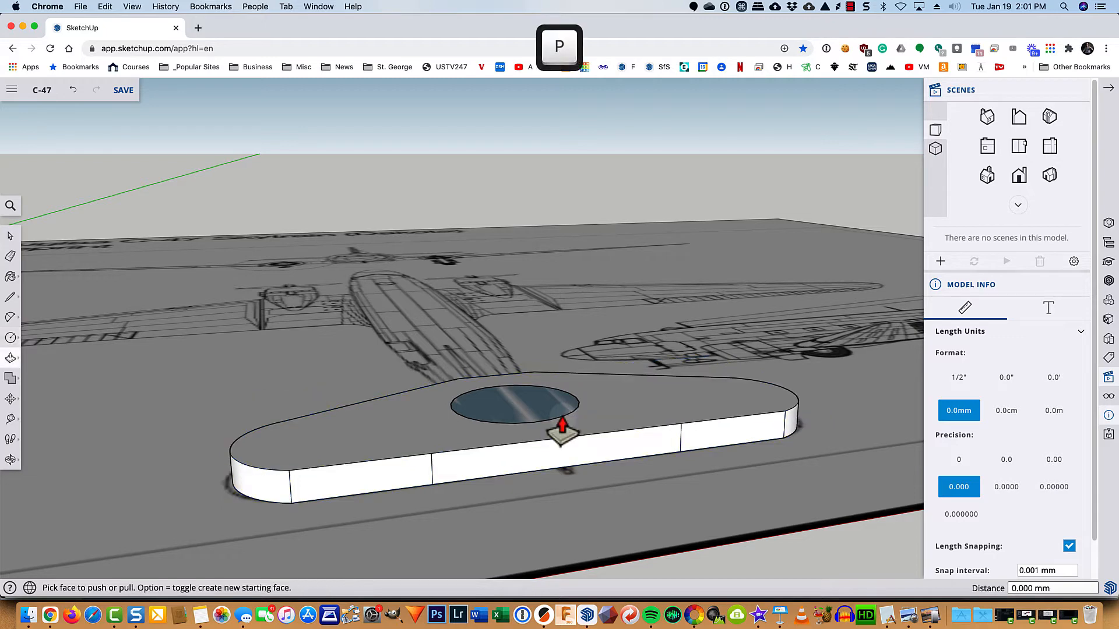
{"action": "left_click", "coordinate": [527, 407]}
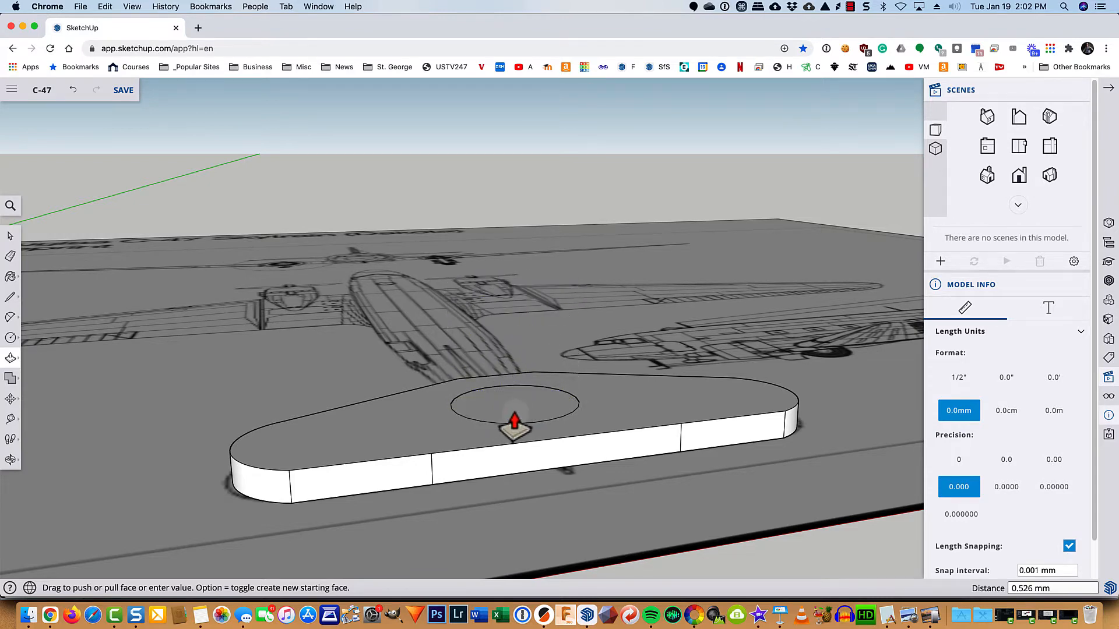
{"action": "key", "text": "Escape"}
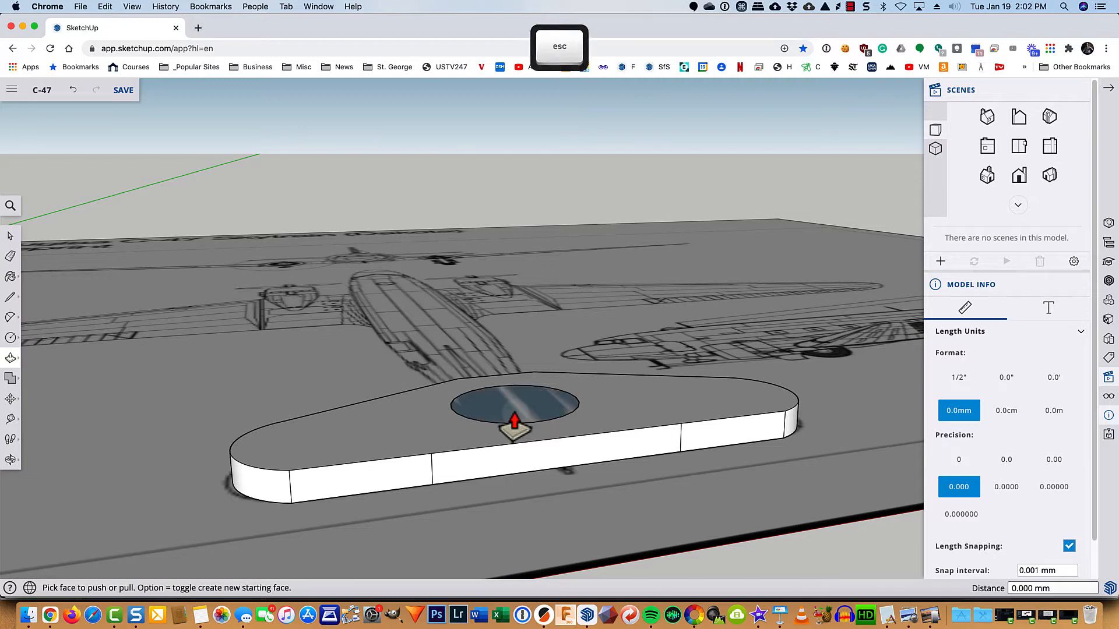
{"action": "key", "text": "super+z"}
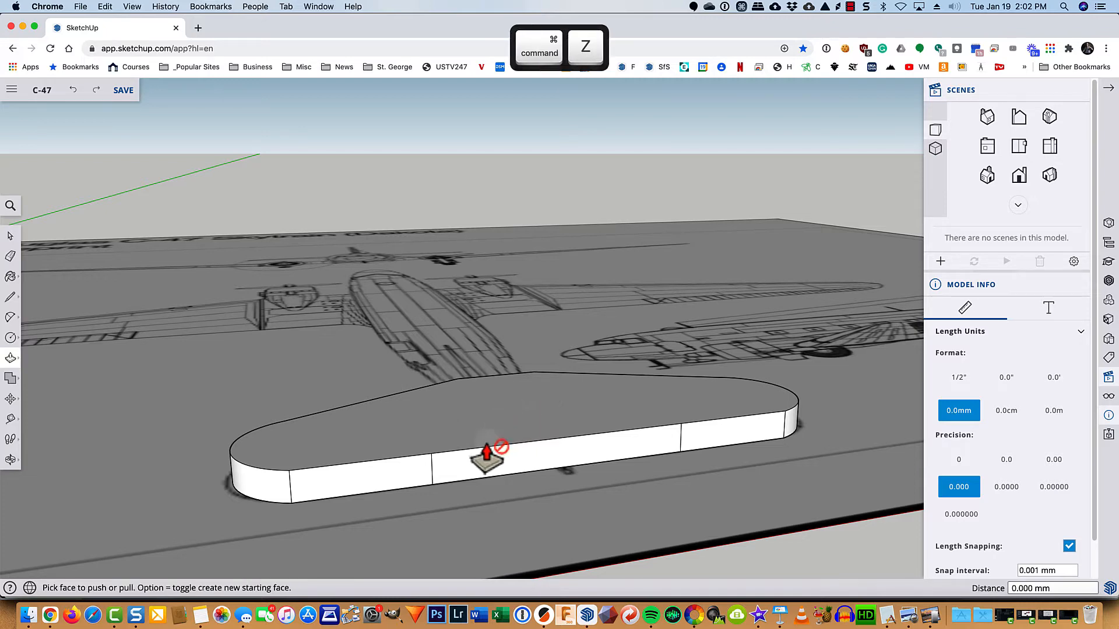
- Open the tailplane group for editing
{"action": "key", "text": "space"}
{"action": "left_click", "coordinate": [465, 450]}
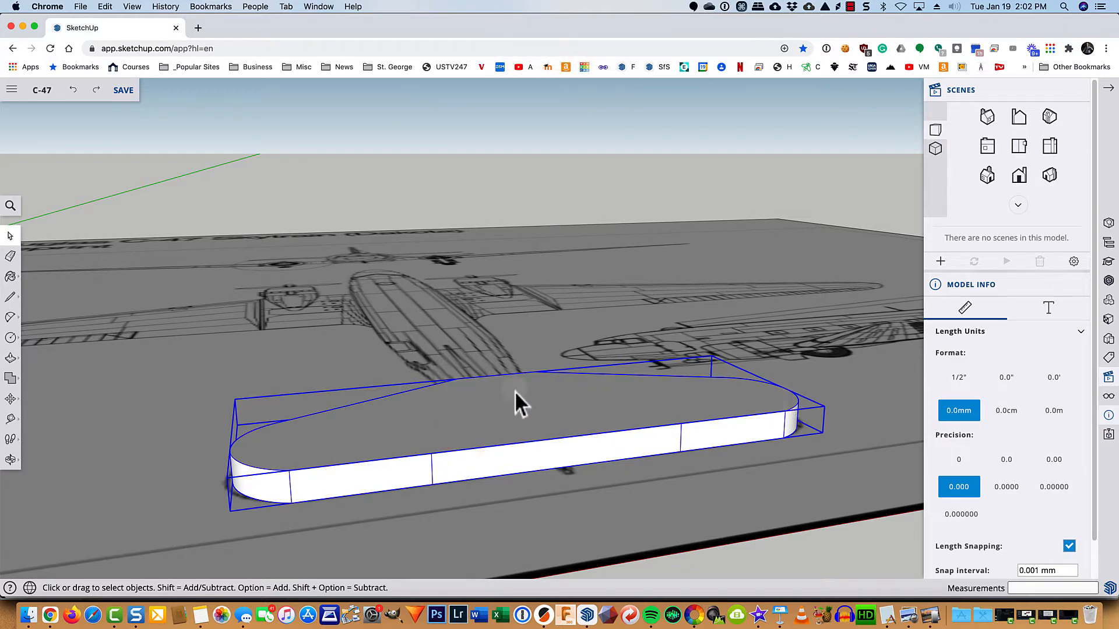
{"action": "right_click", "coordinate": [478, 412]}
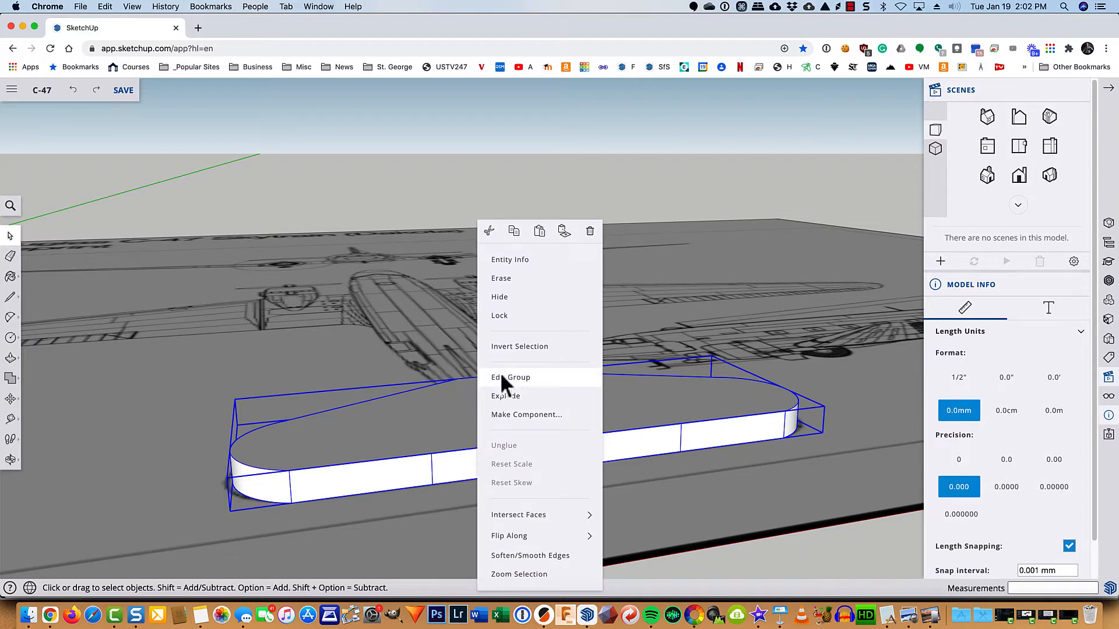
{"action": "left_click", "coordinate": [501, 377]}
{"action": "left_click", "coordinate": [484, 405]}
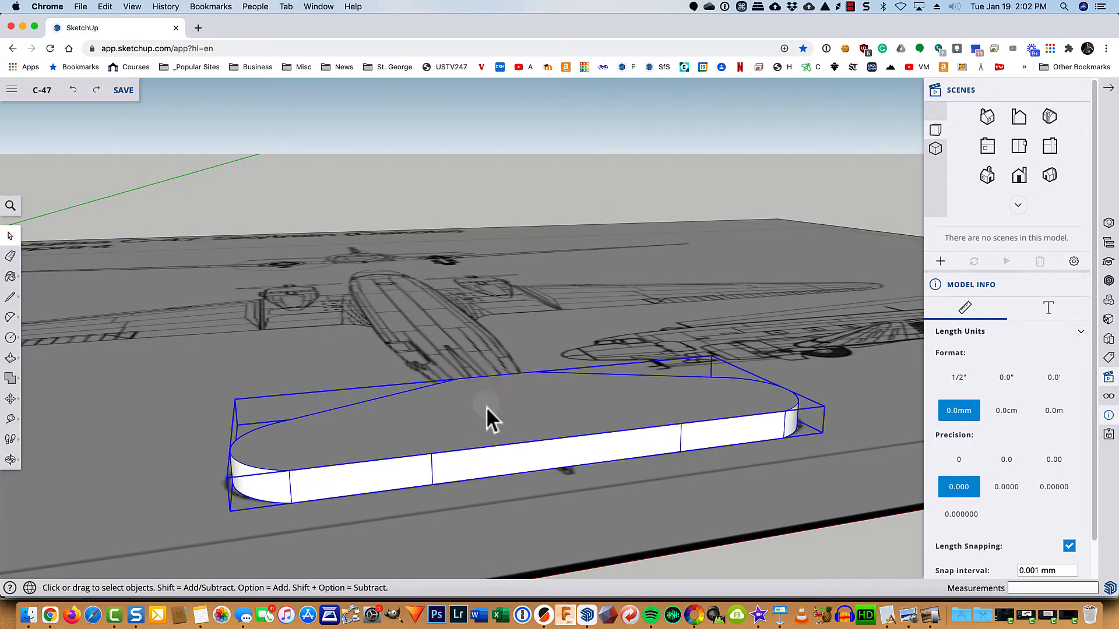
{"action": "double_click", "coordinate": [487, 408]}
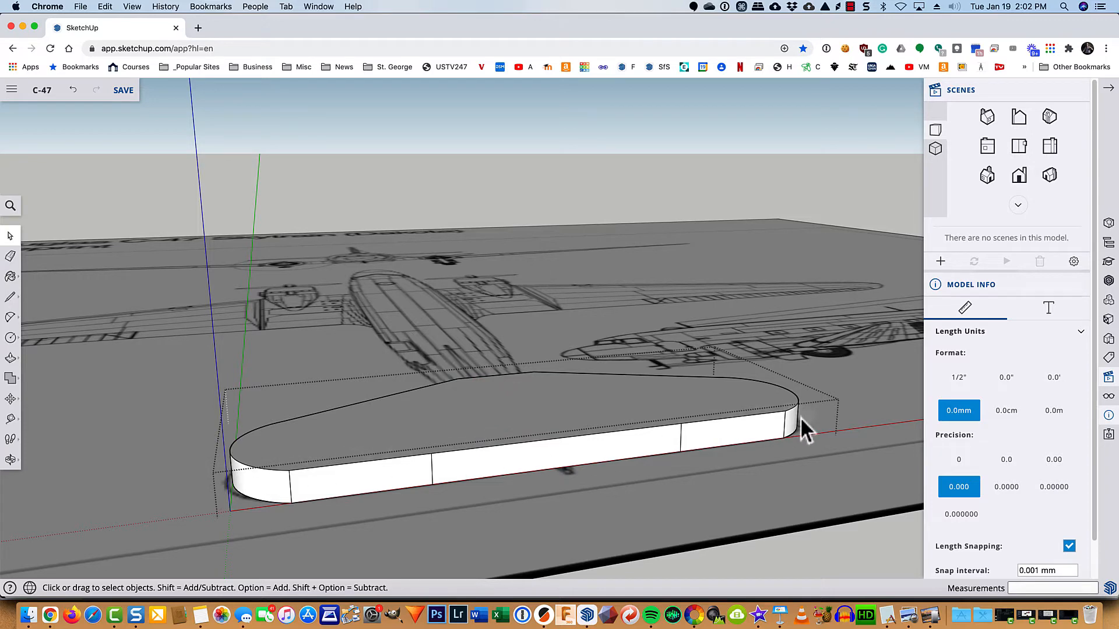
- Select the side faces along the tailplane's straight rear edge one at a time to check how they are divided
{"action": "left_click", "coordinate": [302, 432]}
{"action": "left_click", "coordinate": [319, 476]}
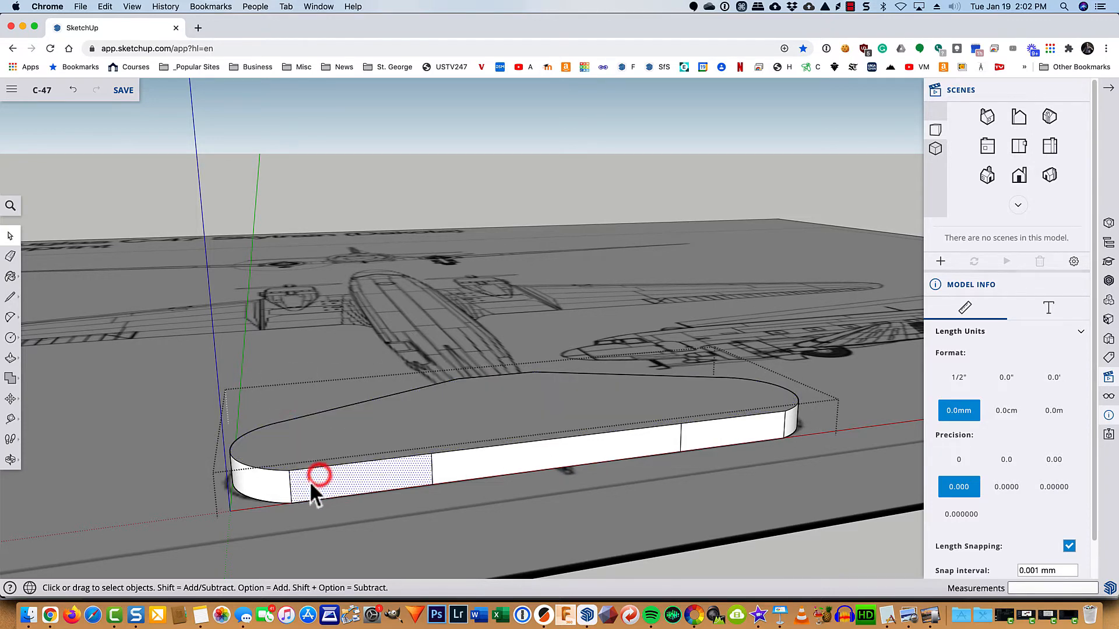
{"action": "left_click", "coordinate": [268, 483]}
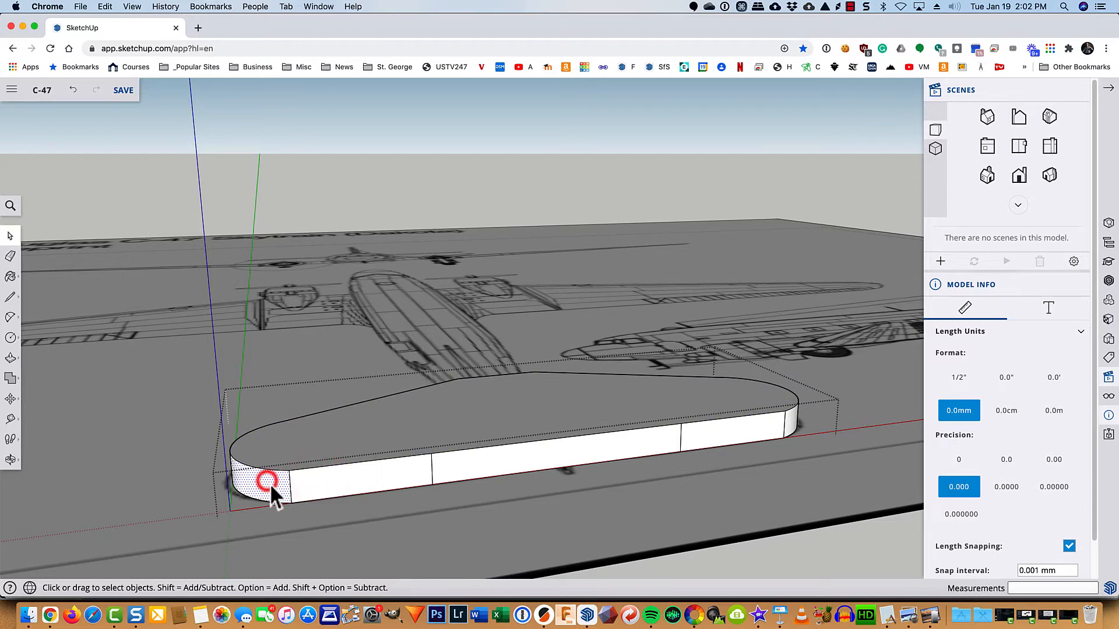
{"action": "left_click", "coordinate": [523, 468]}
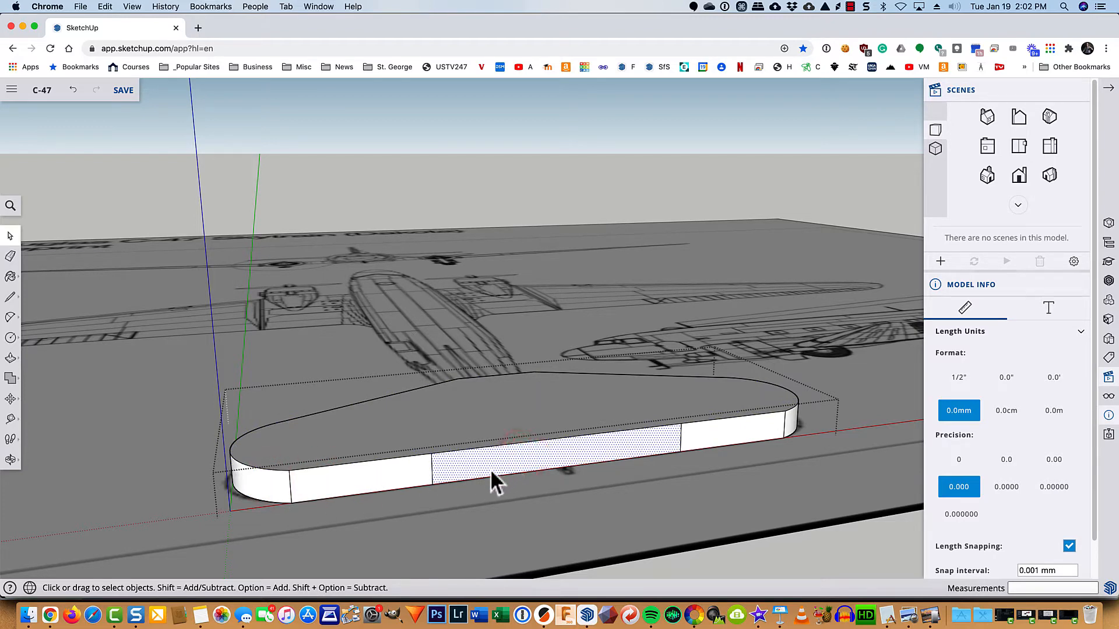
- Erase the two vertical lines dividing the tailplane's long rear side face
{"action": "key", "text": "e"}
{"action": "left_click", "coordinate": [431, 476]}
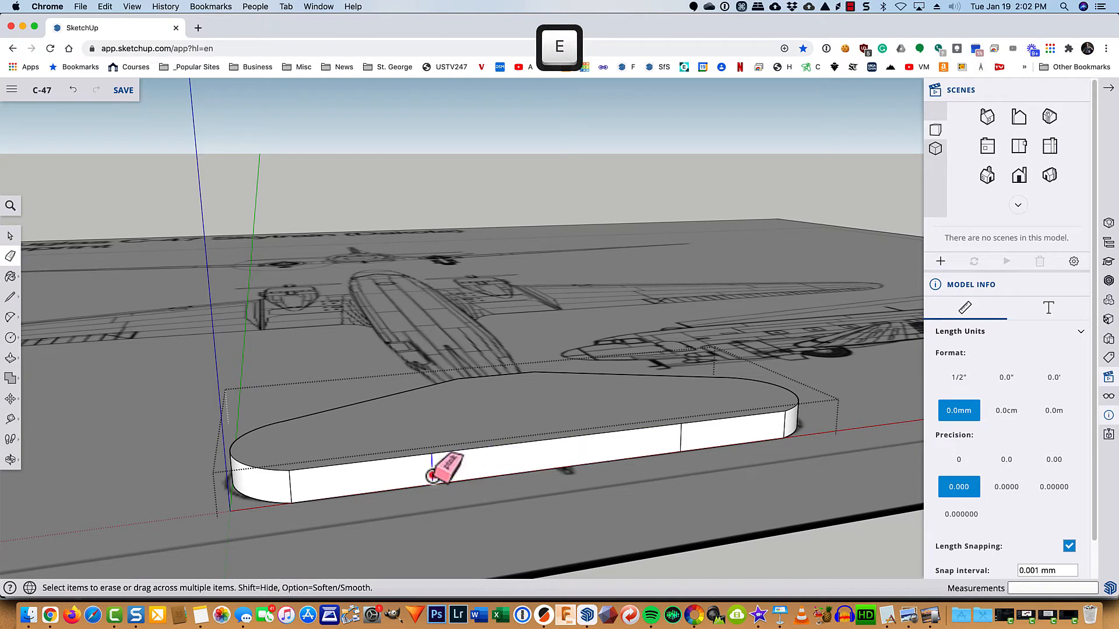
{"action": "left_click", "coordinate": [681, 439]}
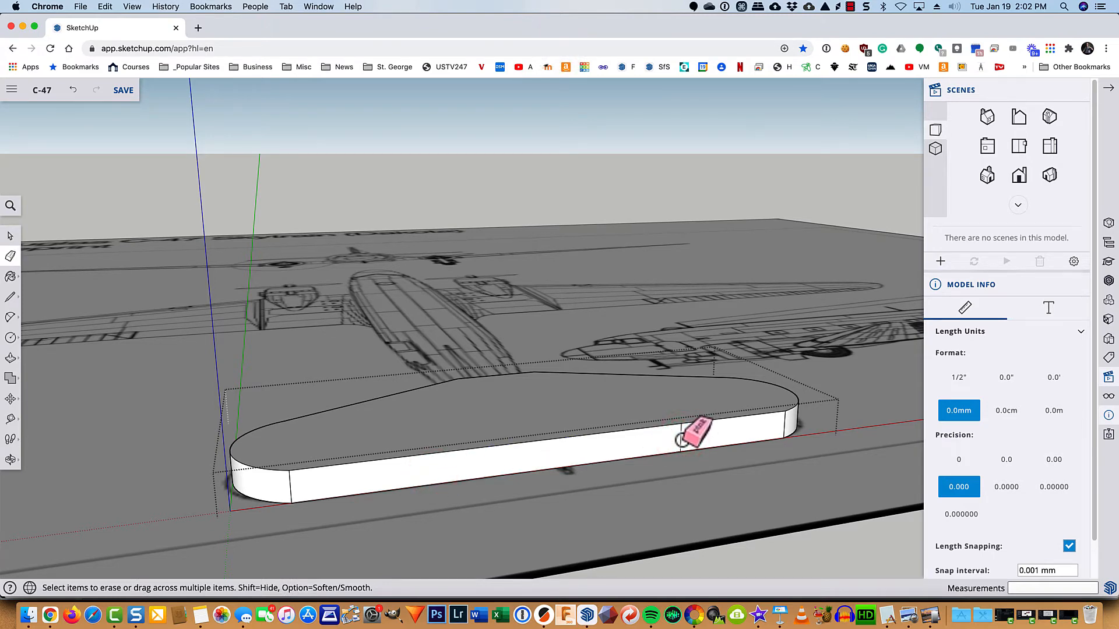
{"action": "left_click", "coordinate": [682, 440]}
{"action": "left_click", "coordinate": [680, 442]}
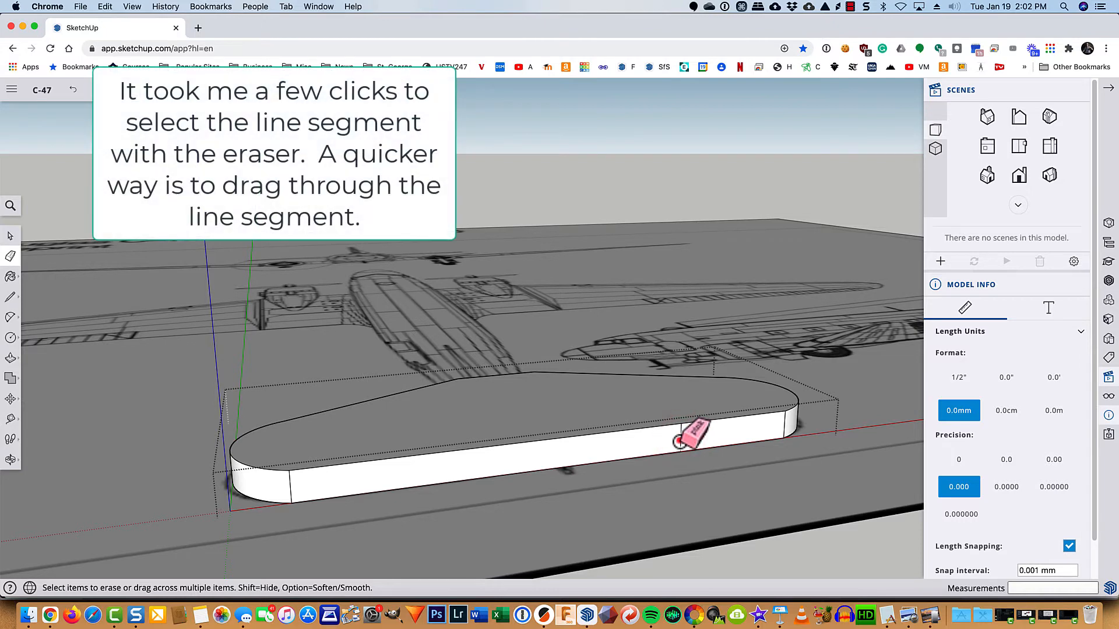
{"action": "left_click", "coordinate": [678, 435]}
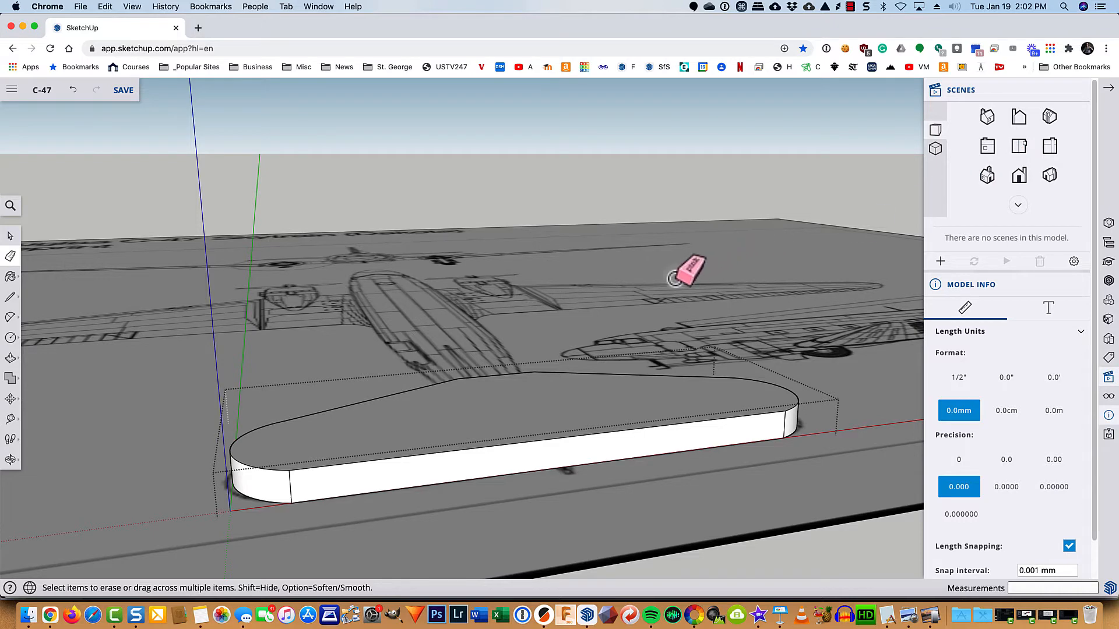
- Align the view to the tailplane's top face
{"action": "key", "text": "space"}
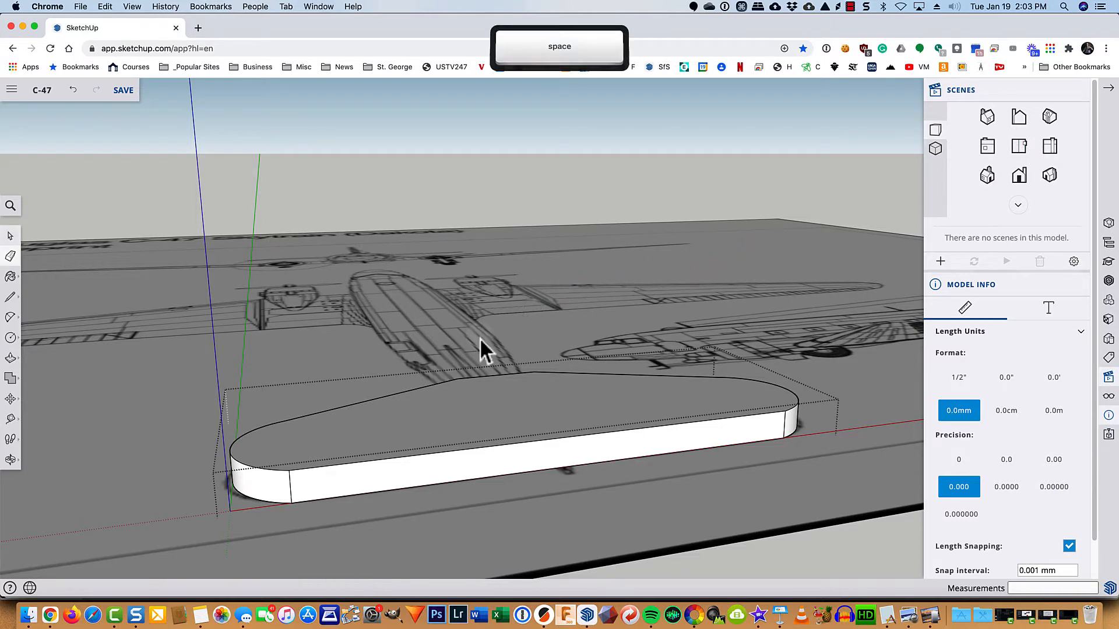
{"action": "left_click", "coordinate": [484, 396]}
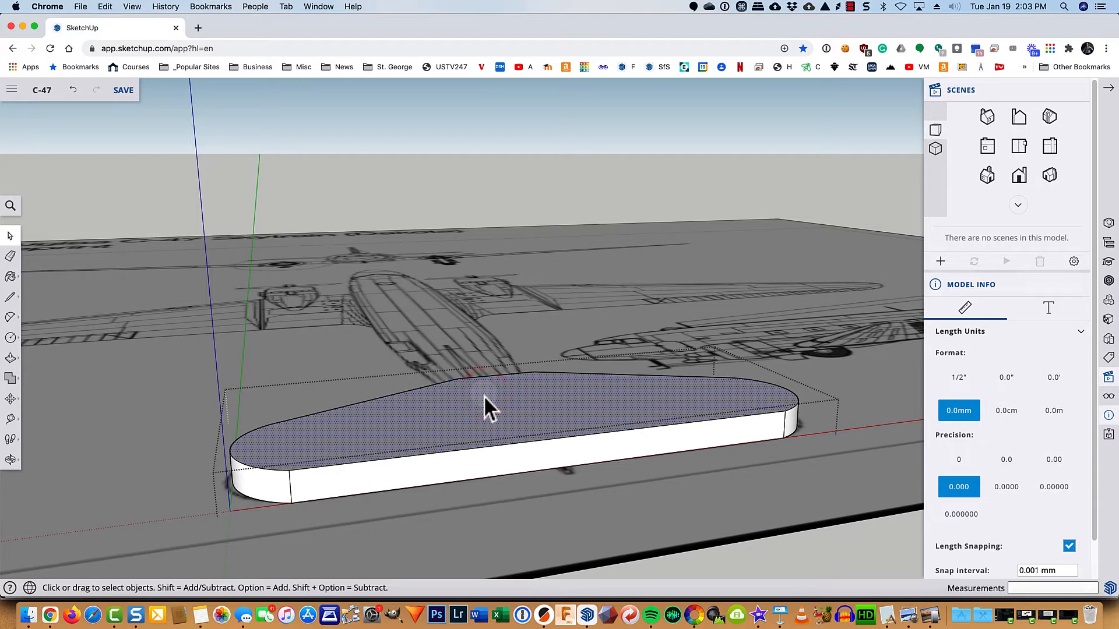
{"action": "right_click", "coordinate": [484, 402]}
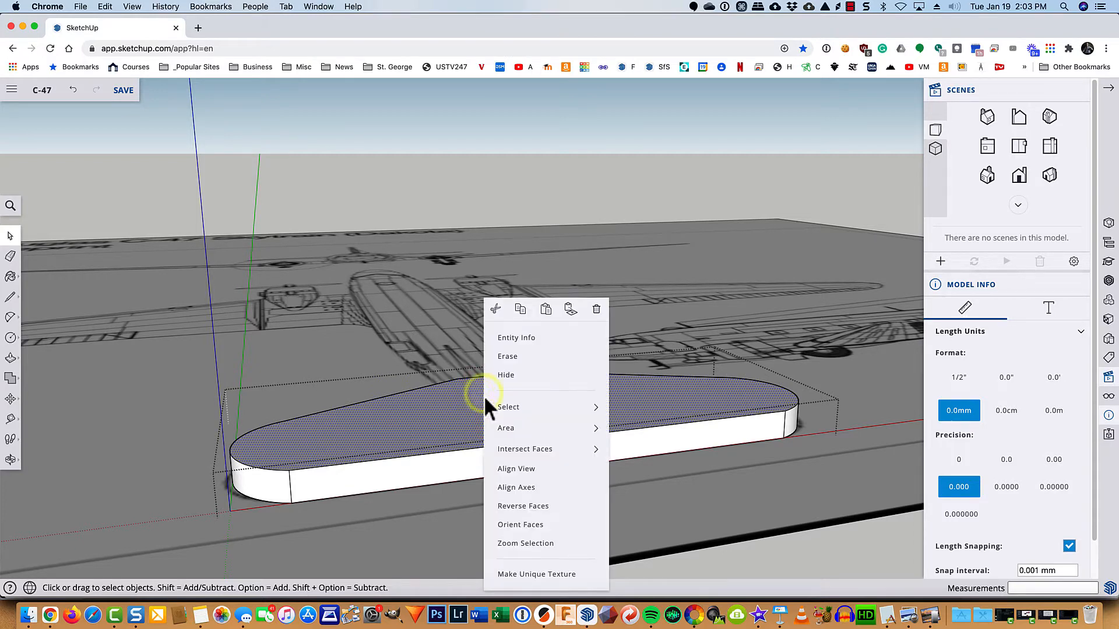
{"action": "left_click", "coordinate": [521, 471]}
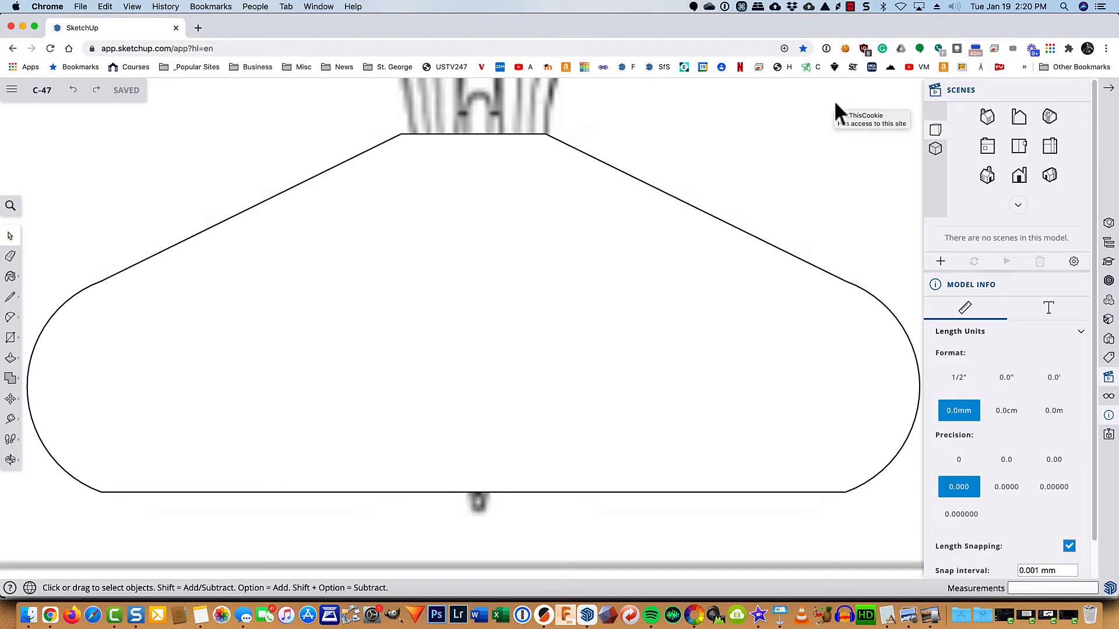
- Show the model in X-ray with parallel projection and reopen the tailplane group for editing
{"action": "key", "text": "x"}
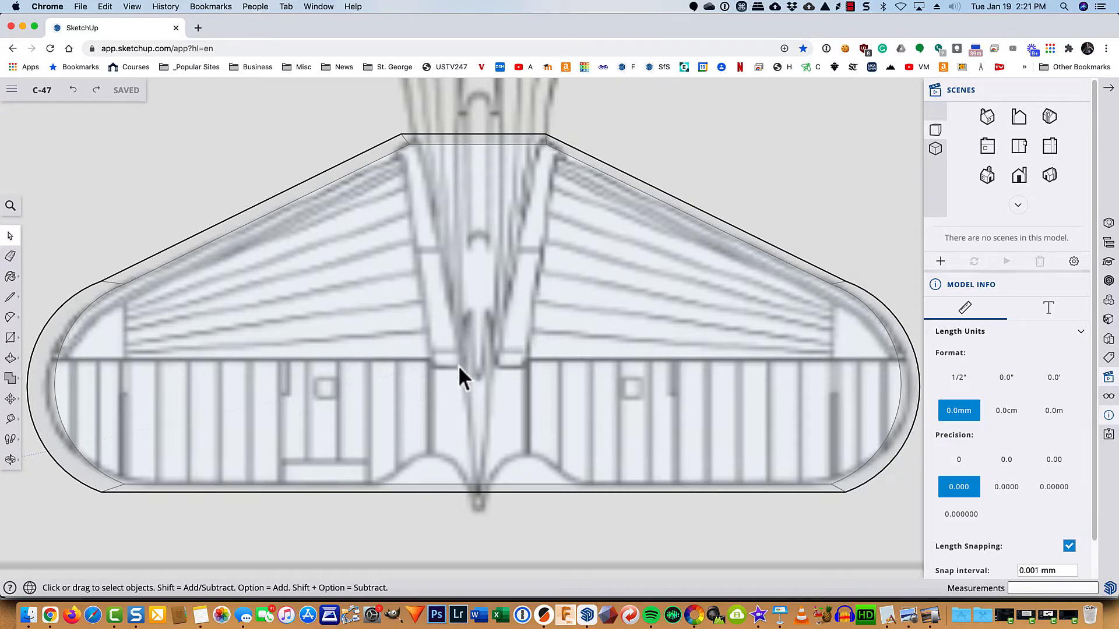
{"action": "left_click", "coordinate": [936, 153]}
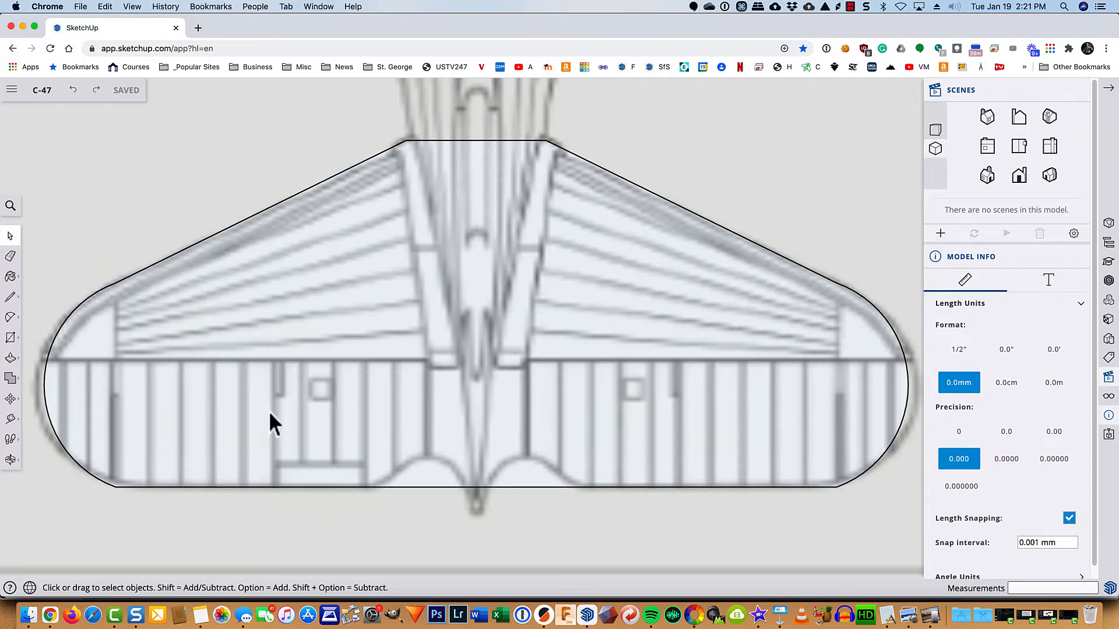
{"action": "left_click", "coordinate": [303, 333]}
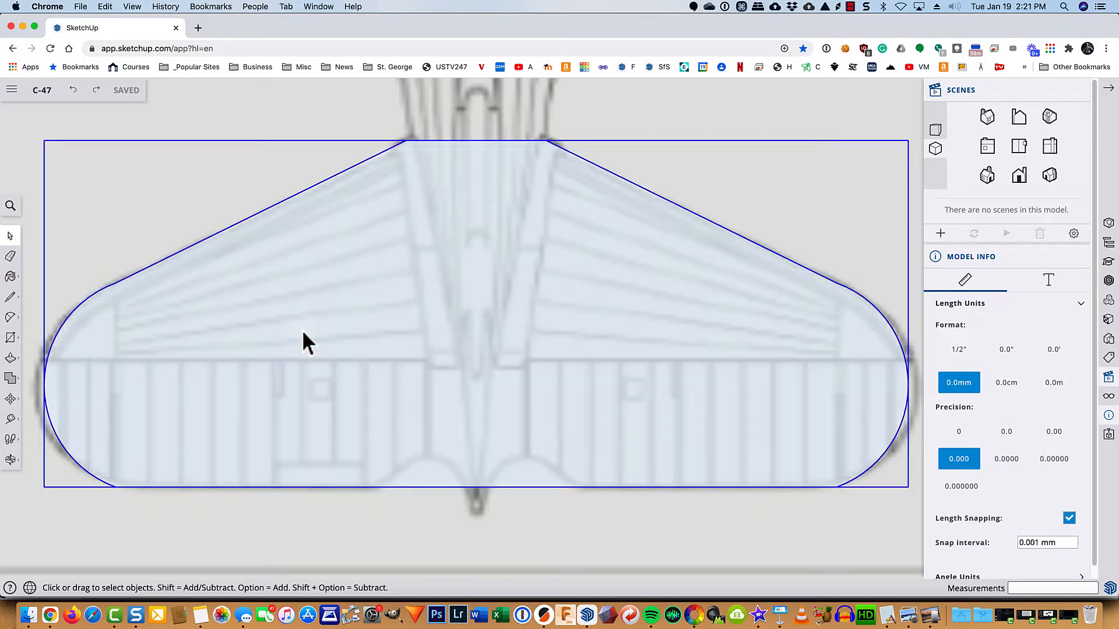
{"action": "right_click", "coordinate": [303, 333]}
{"action": "left_click", "coordinate": [318, 379]}
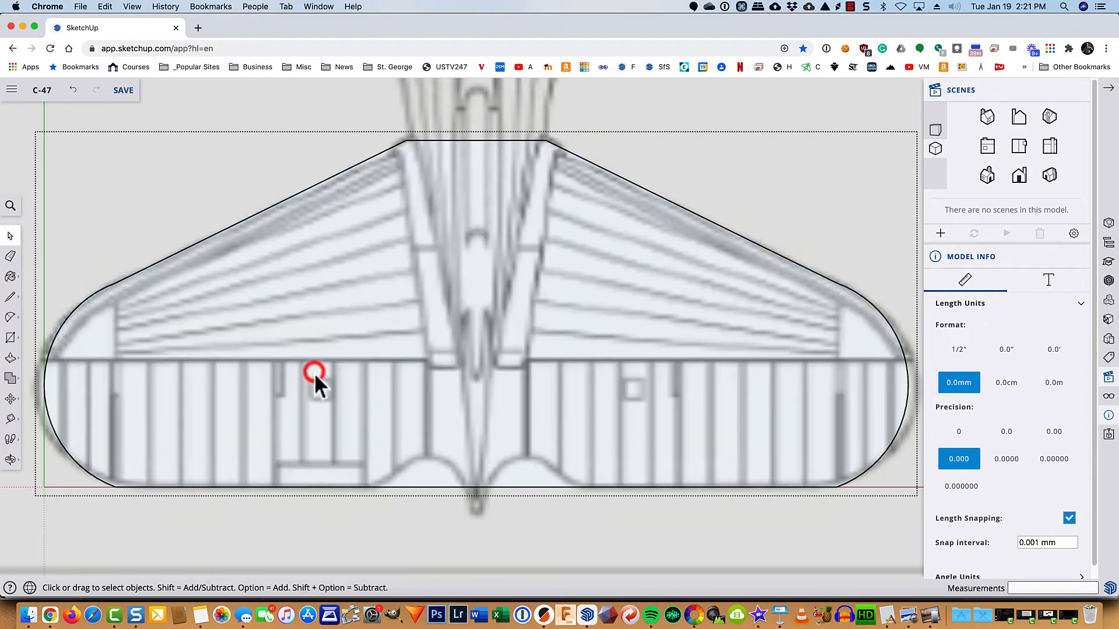
- Draw rectangles over the left and right elevators, about 17.9 × 7.3 mm and 17.8 × 7.3 mm, and turn off X-ray
{"action": "key", "text": "r"}
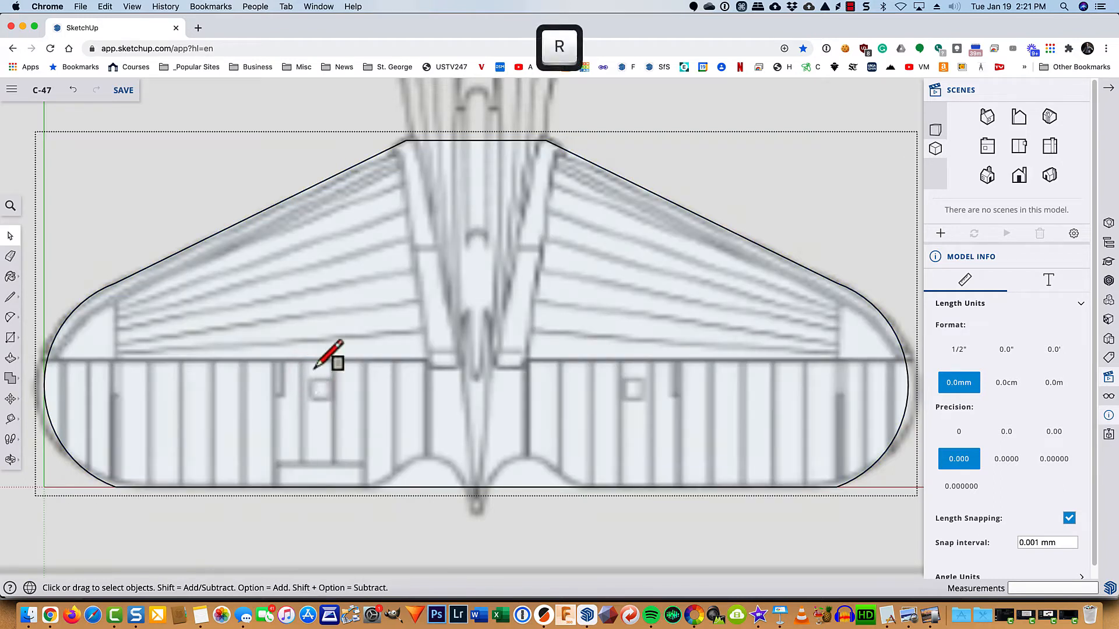
{"action": "left_click", "coordinate": [116, 487]}
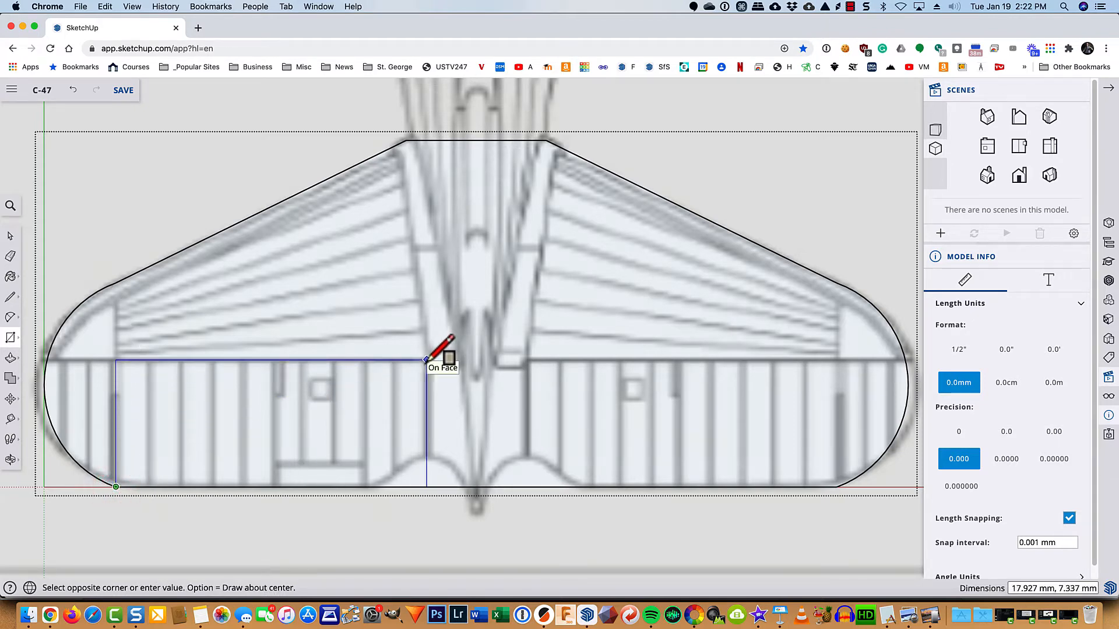
{"action": "left_click", "coordinate": [426, 360]}
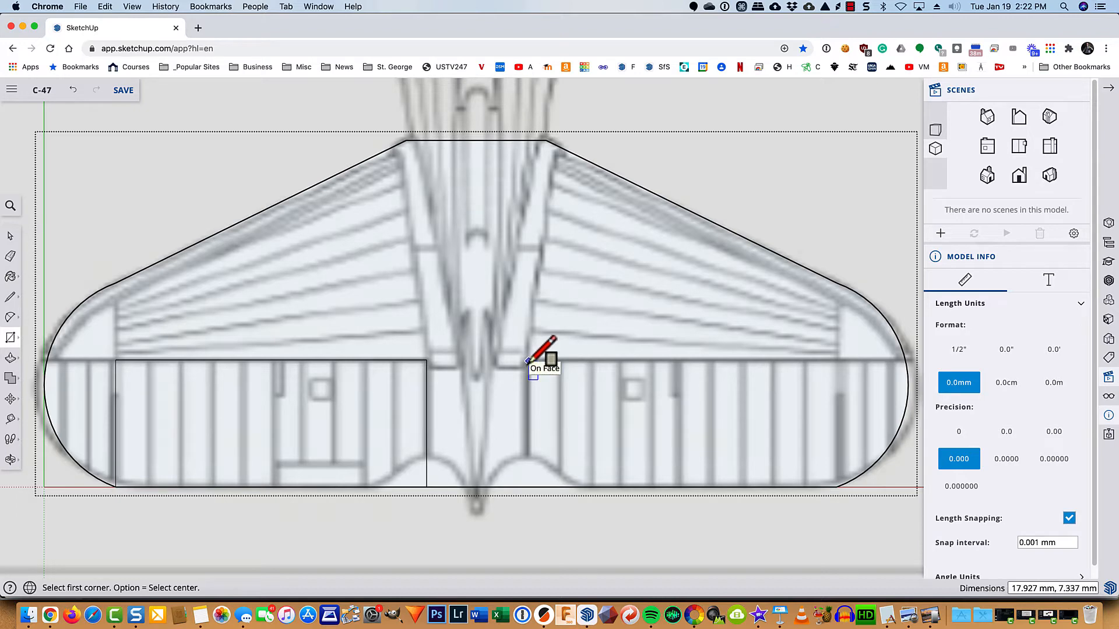
{"action": "left_click", "coordinate": [528, 362]}
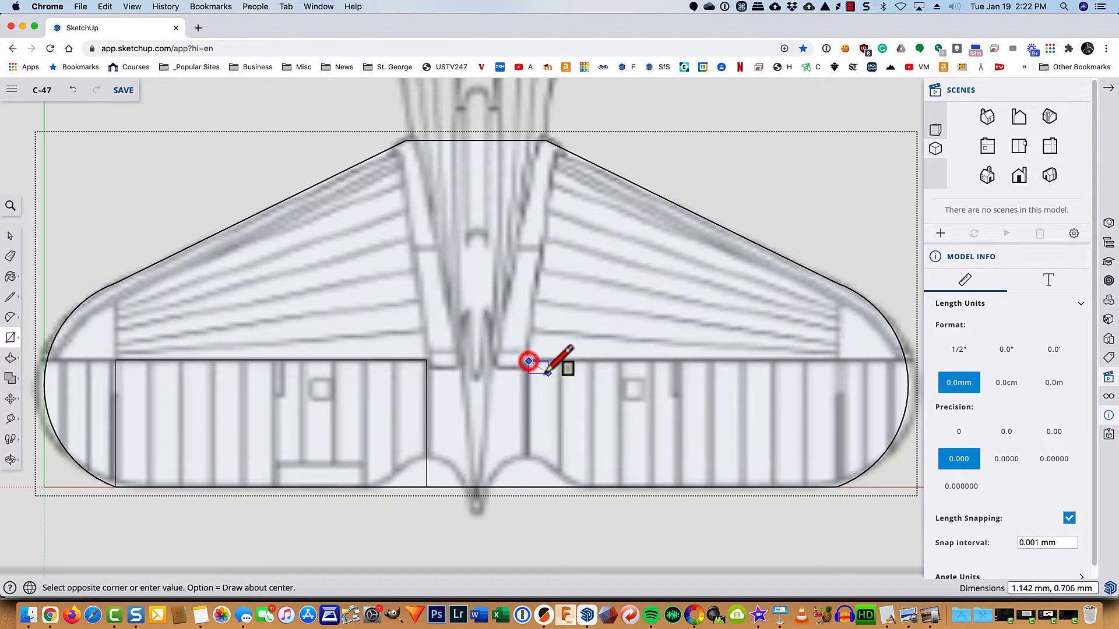
{"action": "left_click", "coordinate": [837, 486]}
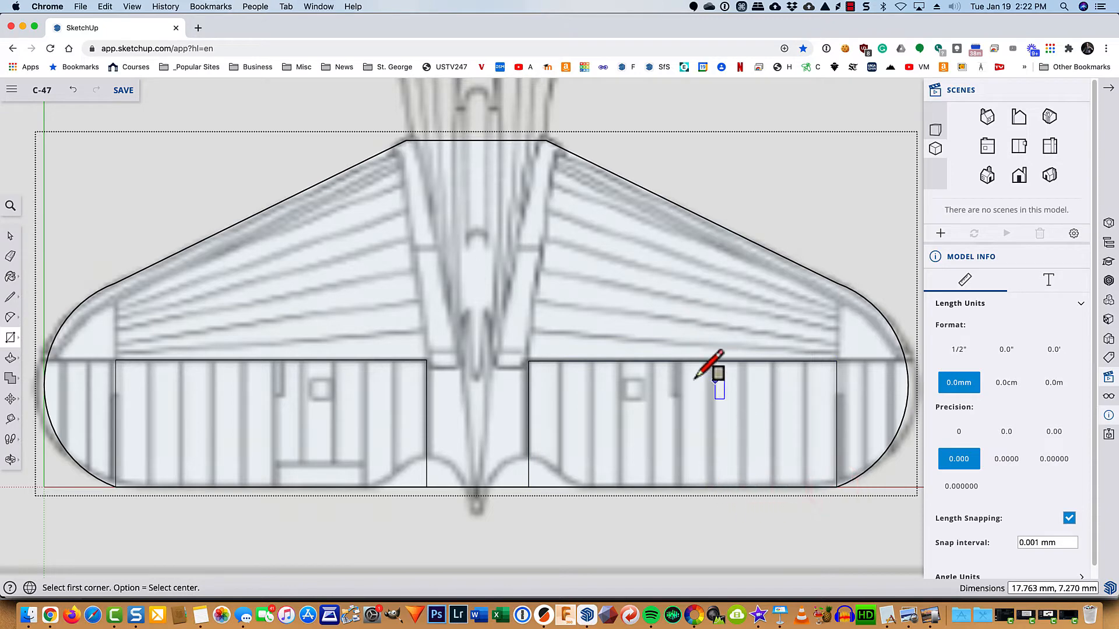
{"action": "key", "text": "x"}
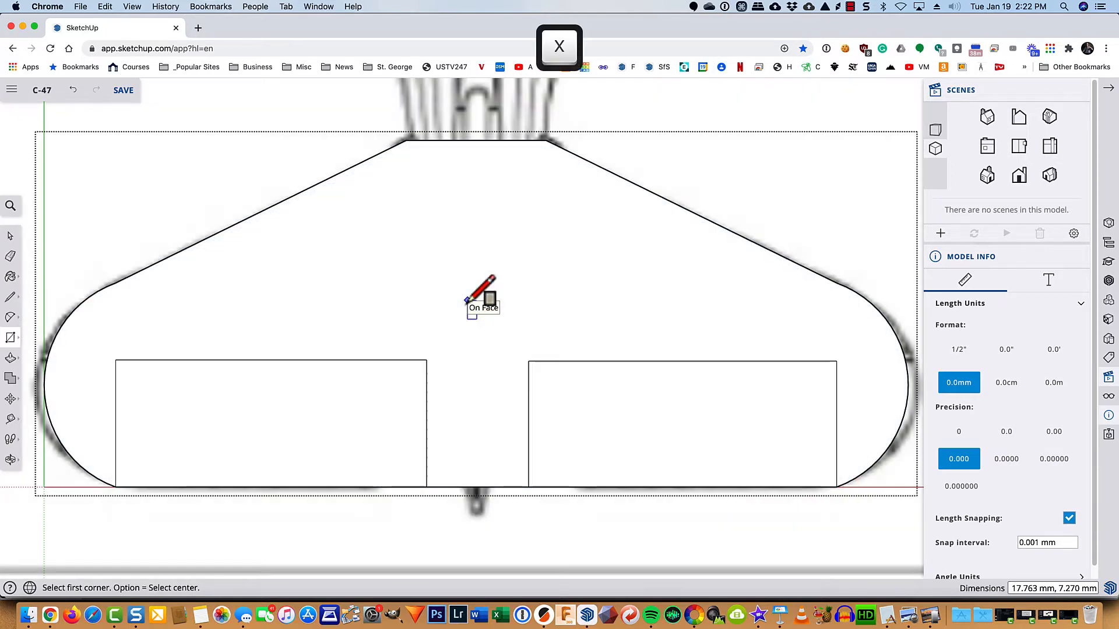
- Select the main tailplane face and each elevator rectangle in turn to examine how the top surface is divided
{"action": "key", "text": "space"}
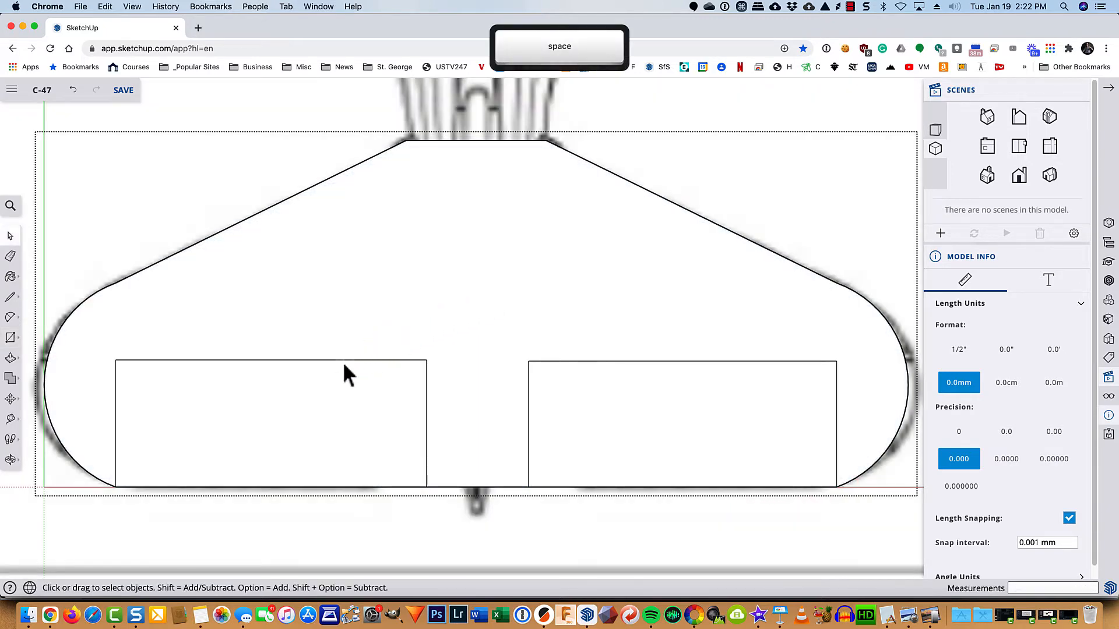
{"action": "left_click", "coordinate": [337, 295]}
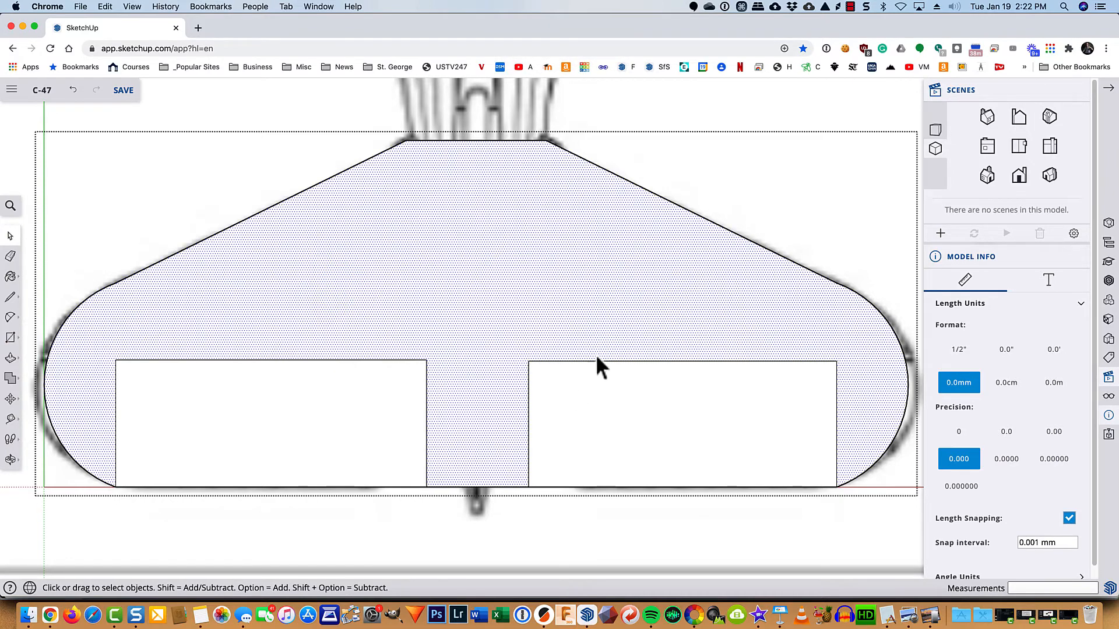
{"action": "left_click", "coordinate": [270, 414]}
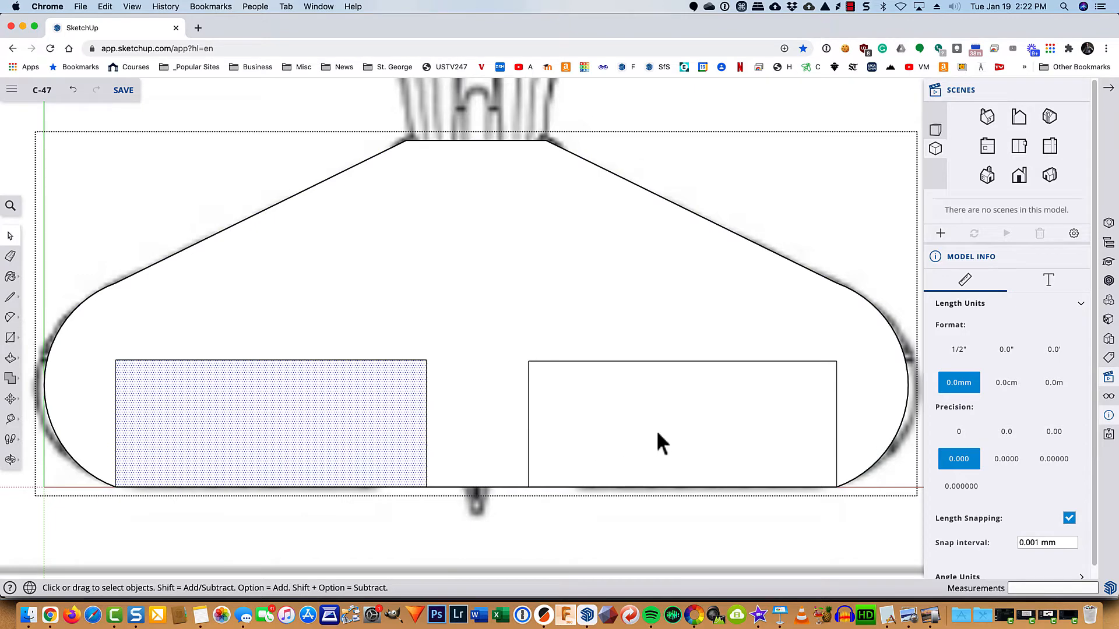
{"action": "left_click", "coordinate": [658, 444]}
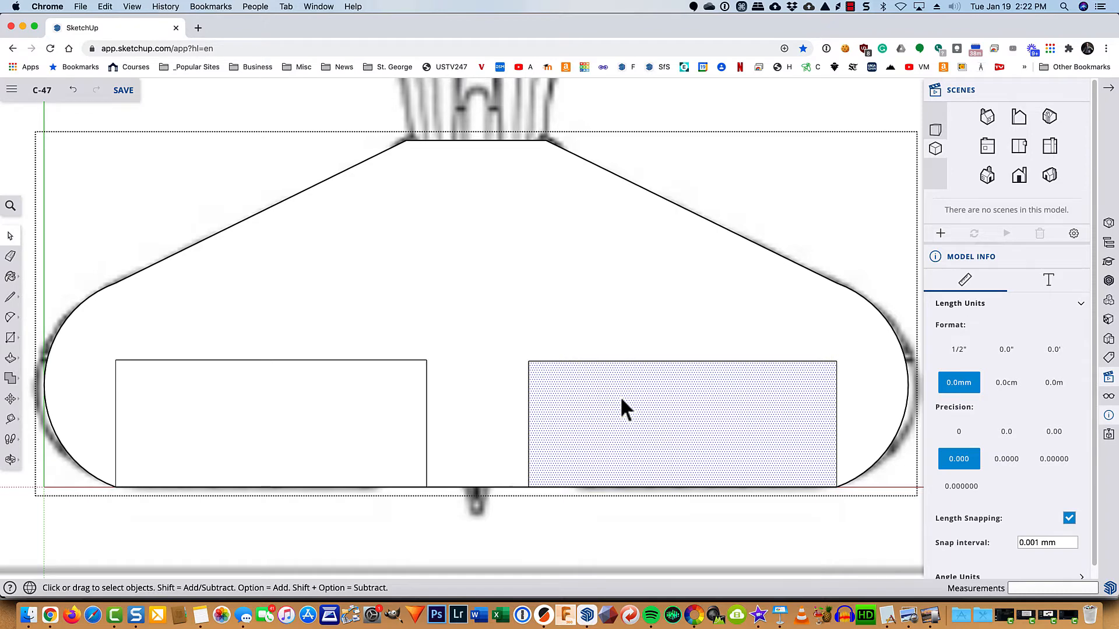
{"action": "left_click", "coordinate": [440, 260]}
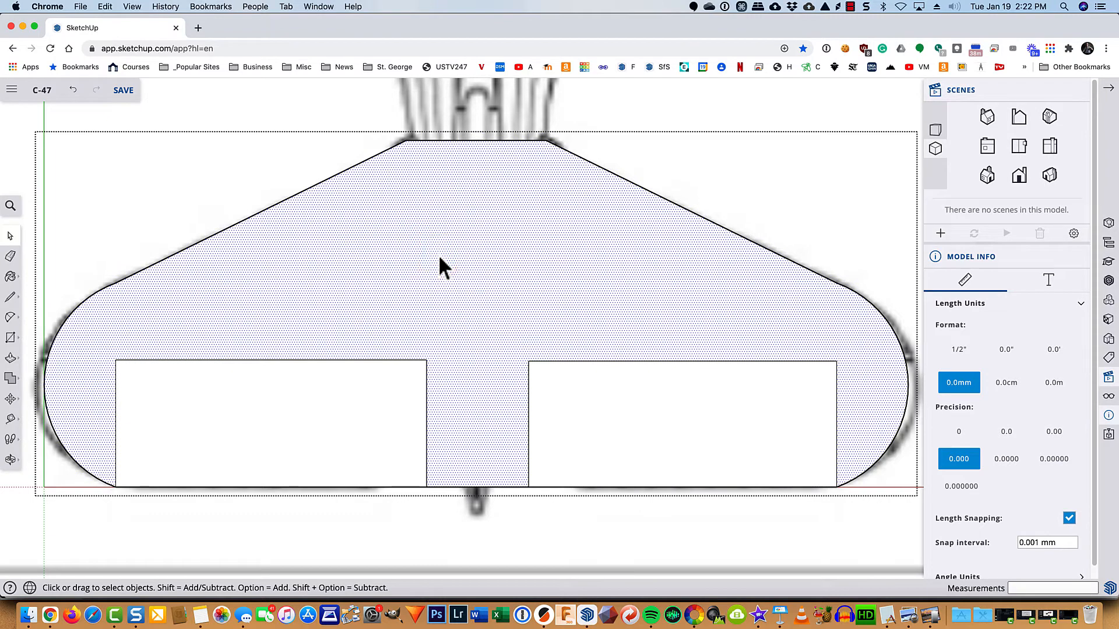
- Offset the left elevator rectangle inward by 0.6 mm
{"action": "left_click", "coordinate": [267, 390]}
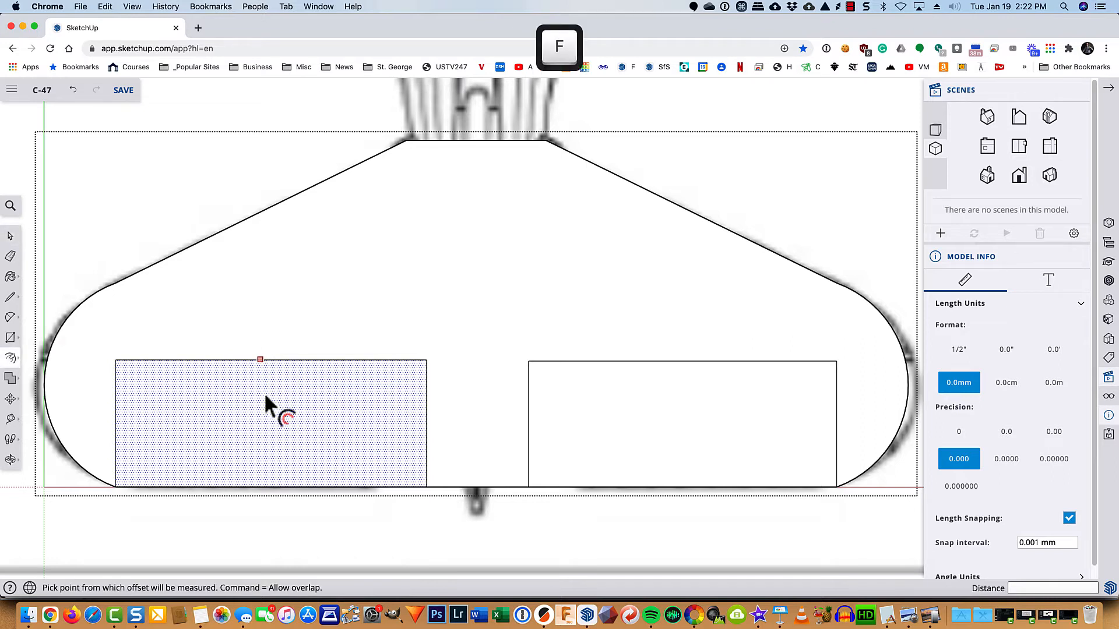
{"action": "left_click", "coordinate": [263, 401]}
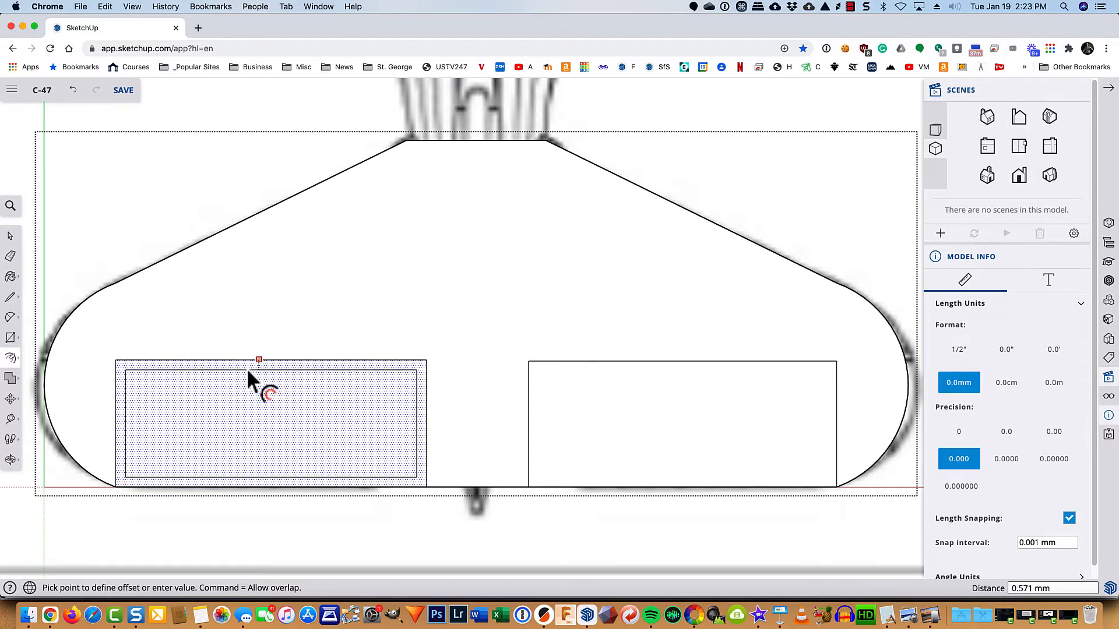
{"action": "type", "text": ".6"}
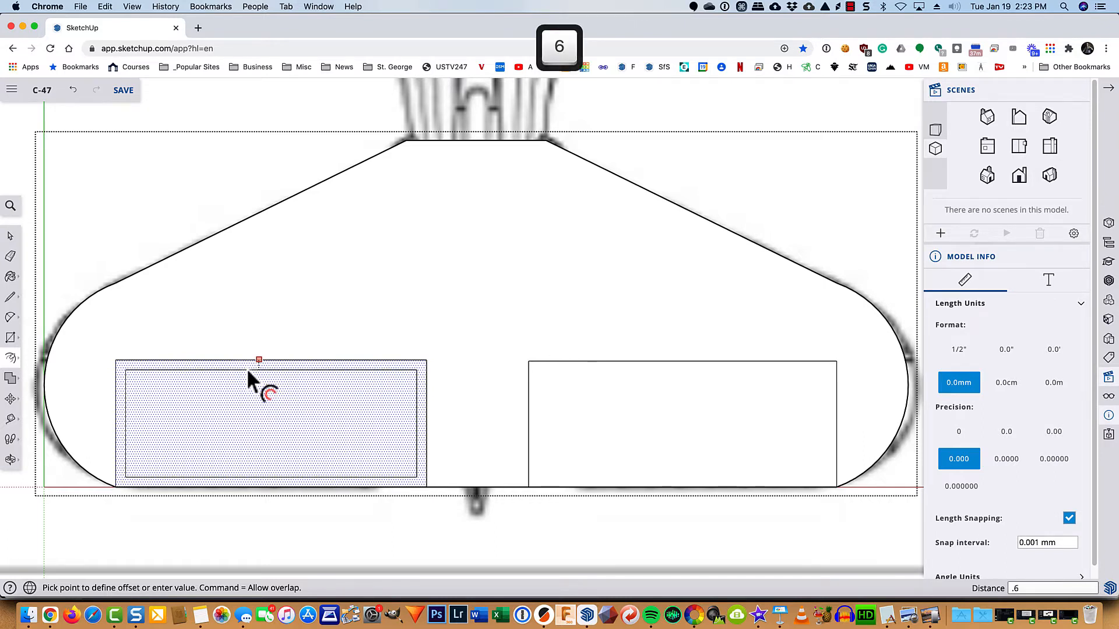
{"action": "key", "text": "Return"}
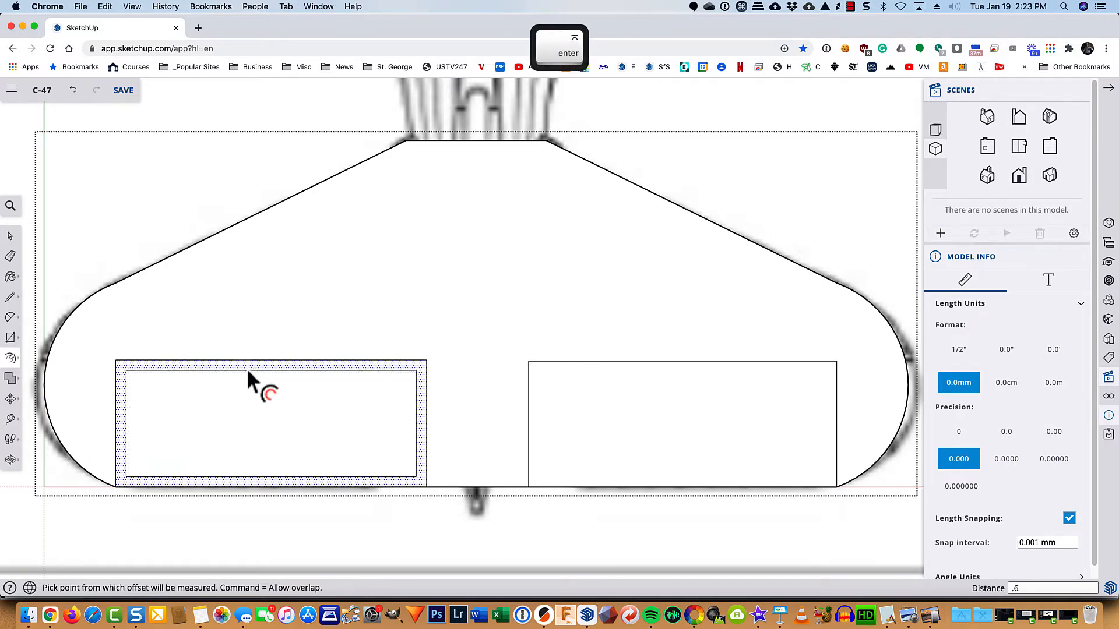
{"action": "key", "text": "space"}
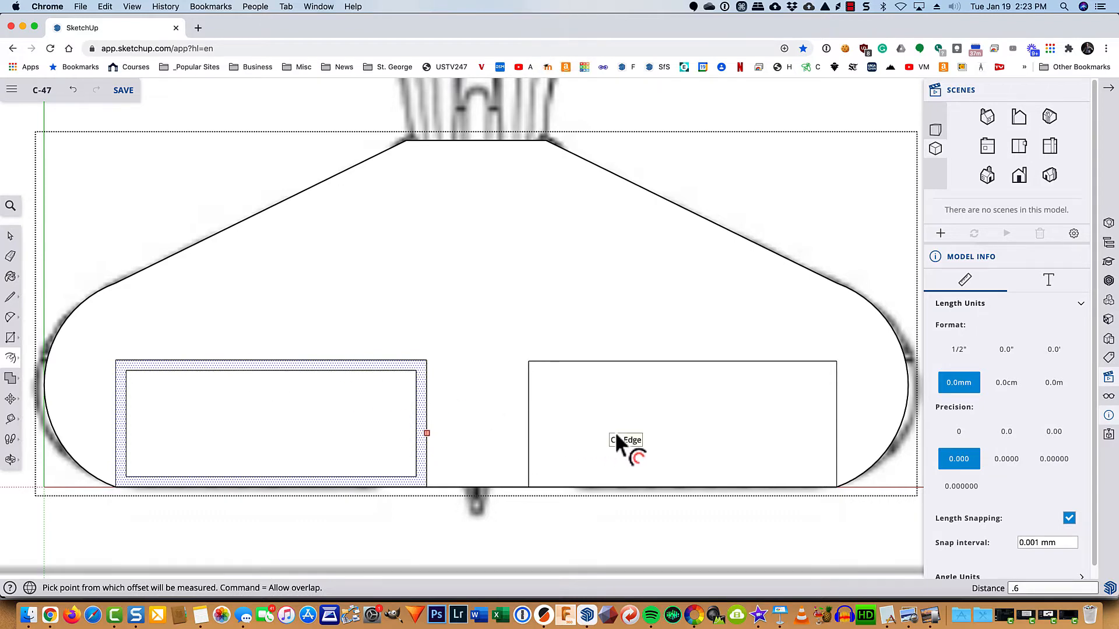
- Offset the right elevator rectangle inward by 0.6 mm
{"action": "left_click", "coordinate": [614, 431]}
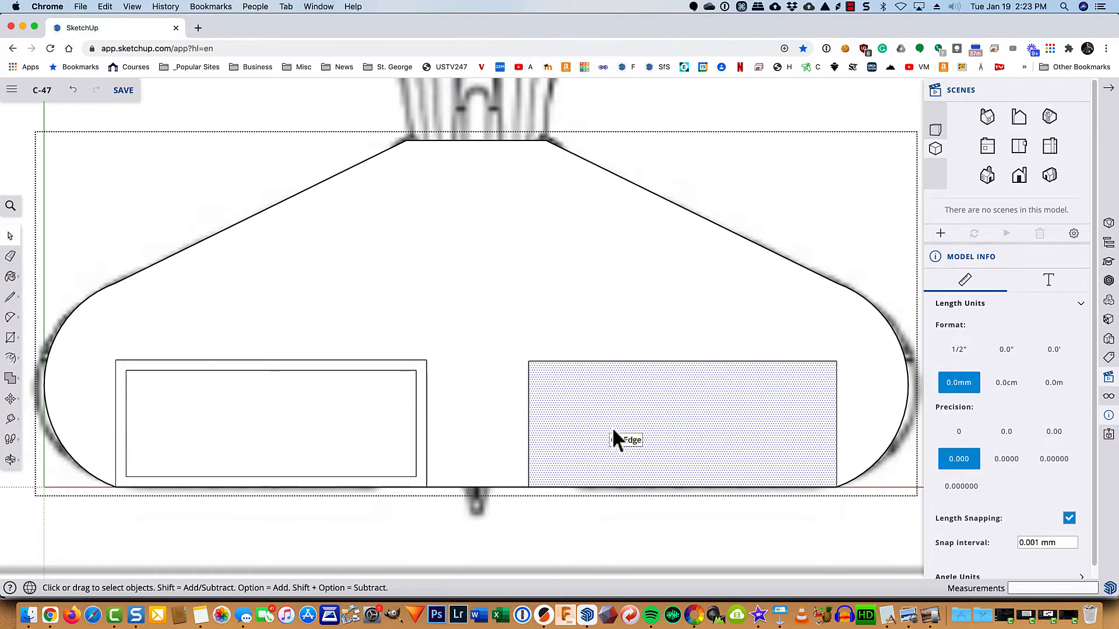
{"action": "key", "text": "f"}
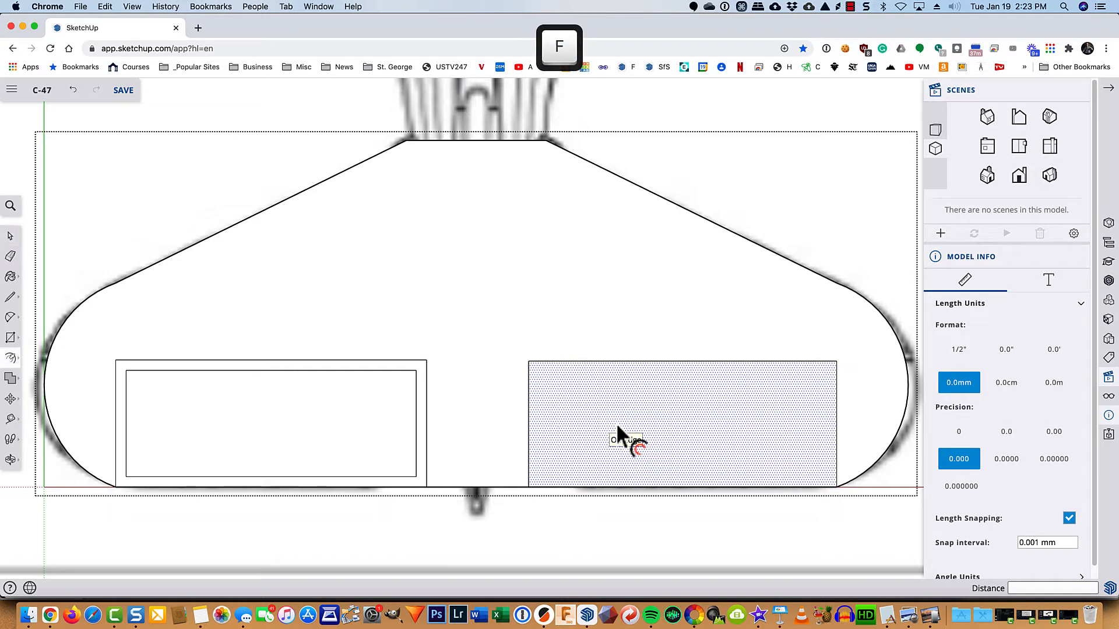
{"action": "left_click", "coordinate": [617, 422]}
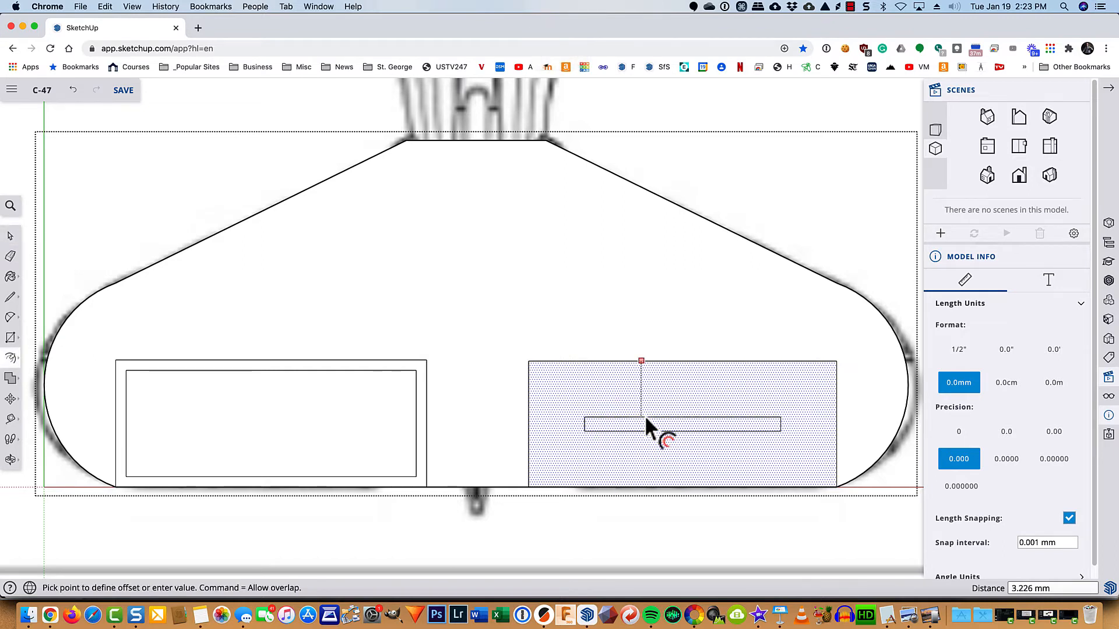
{"action": "type", "text": ".6"}
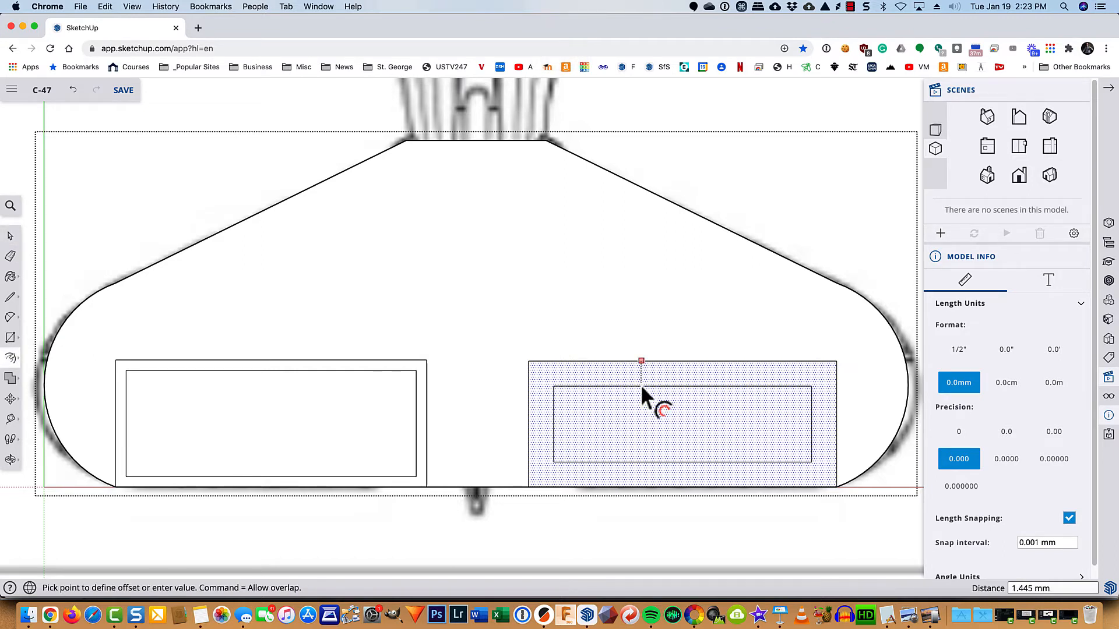
{"action": "key", "text": "Return"}
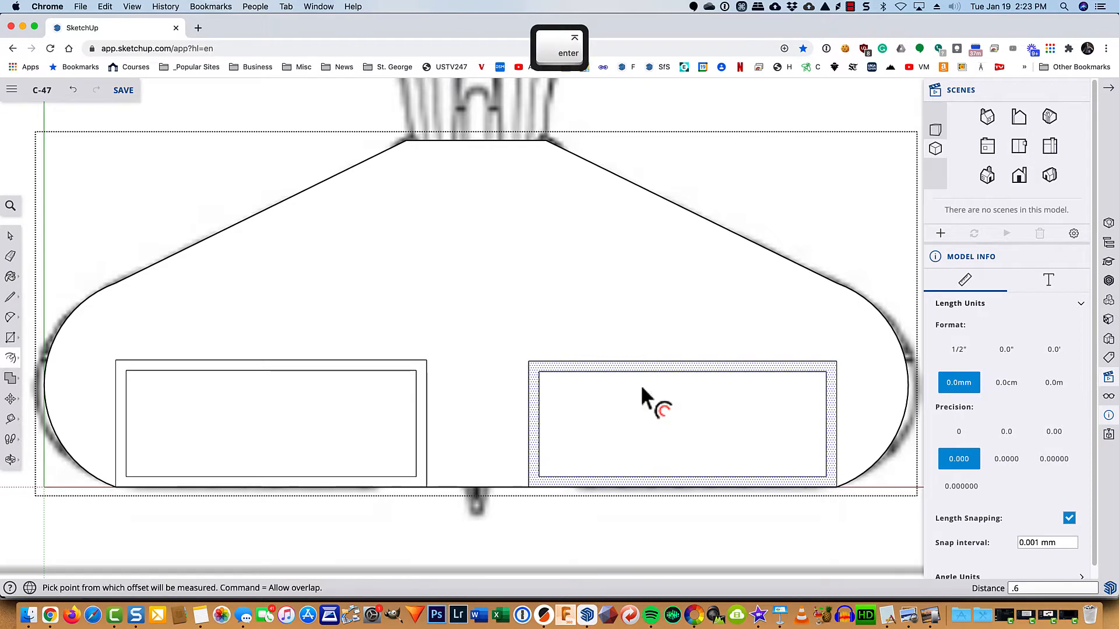
{"action": "key", "text": "space"}
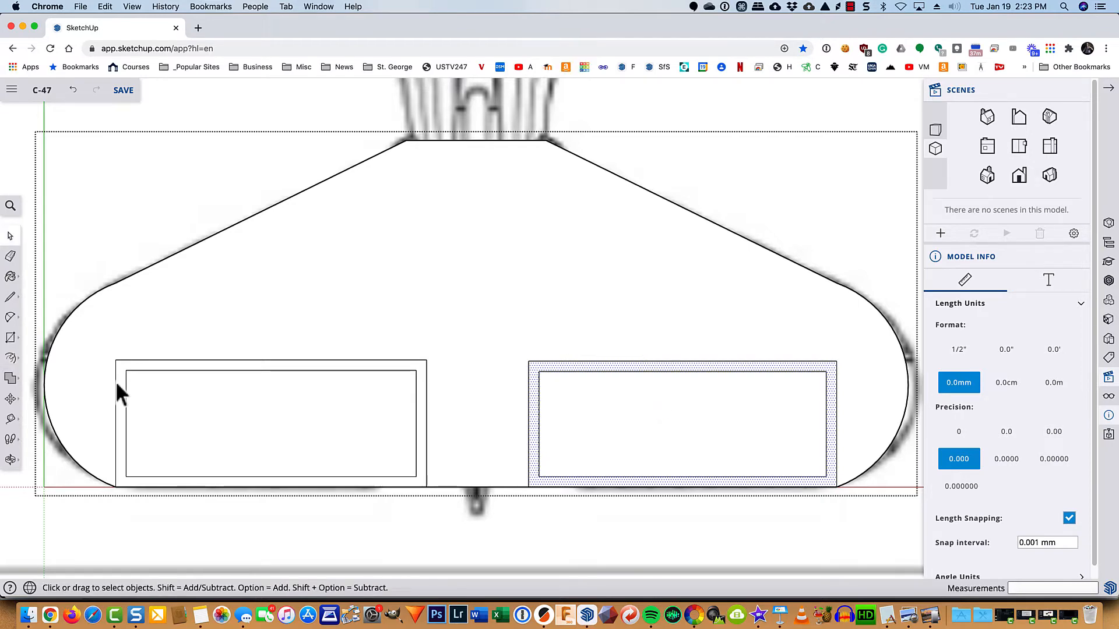
- Select the inner elevator panels, borders and main tailplane face in turn to check how they are divided, and save the model
{"action": "left_click", "coordinate": [244, 429]}
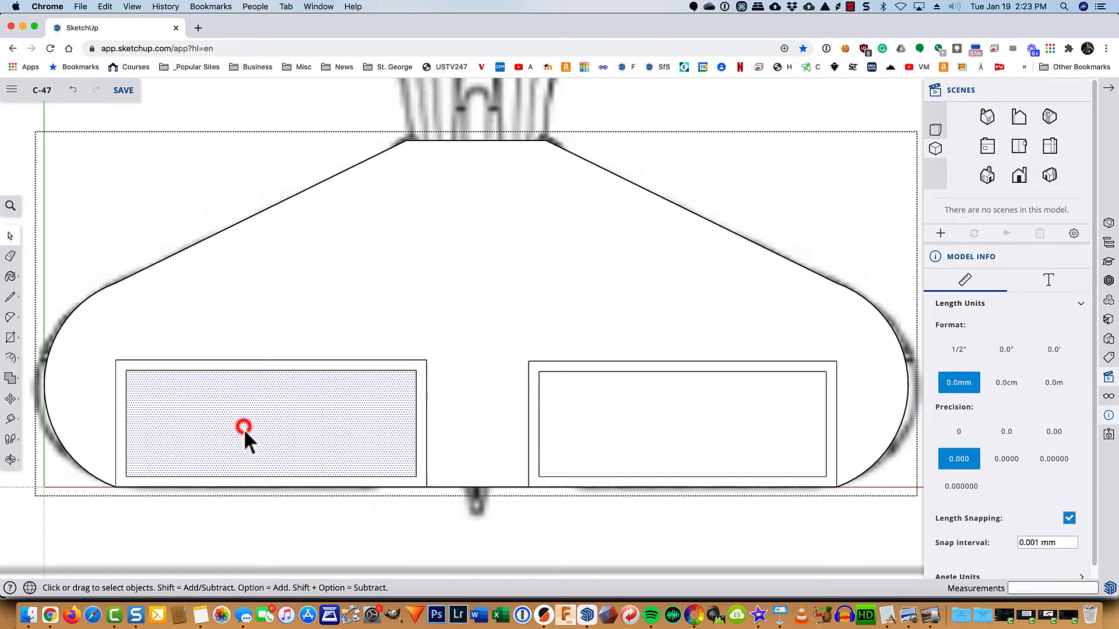
{"action": "left_click", "coordinate": [421, 421]}
{"action": "left_click", "coordinate": [452, 409]}
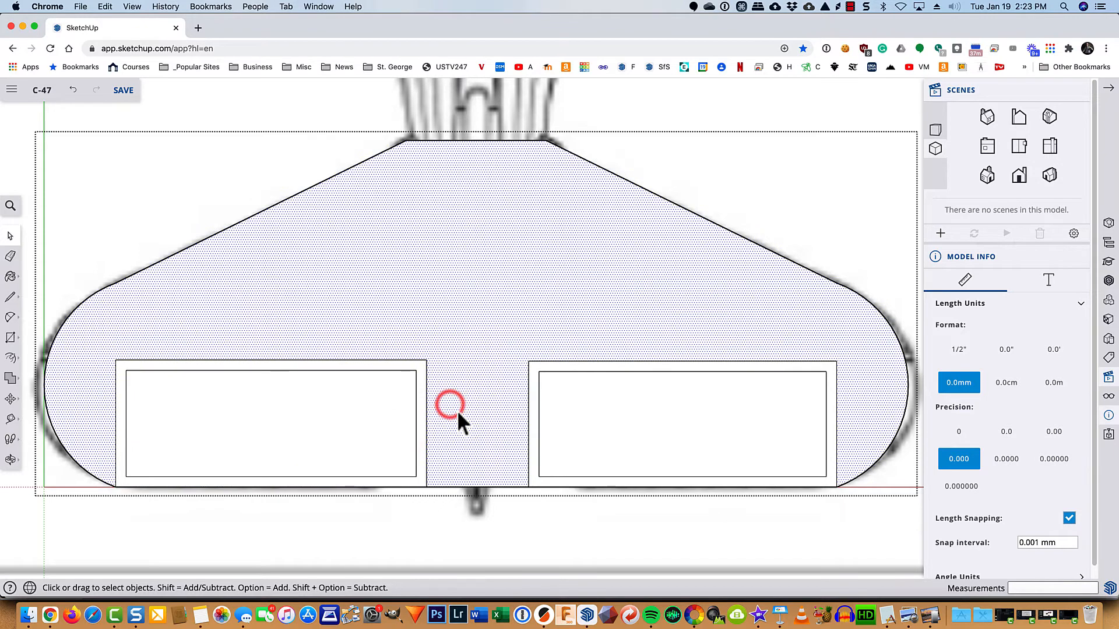
{"action": "left_click", "coordinate": [534, 433]}
{"action": "left_click", "coordinate": [575, 430]}
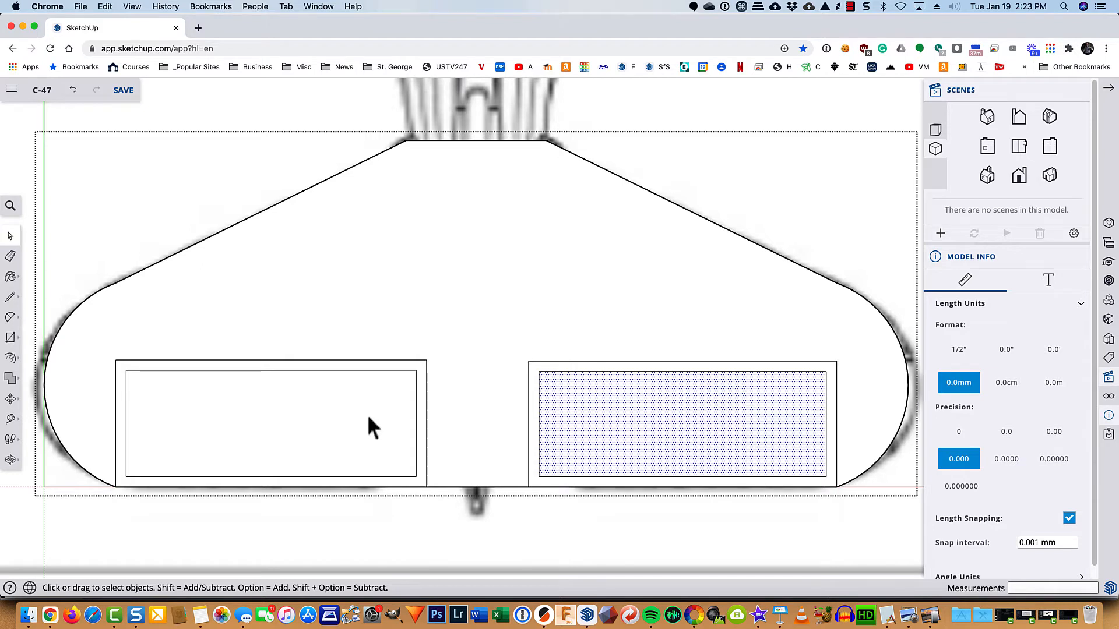
{"action": "key", "text": "super+s"}
- Draw 0.6 mm lines from both lower corners of the left elevator's inner rectangle straight to the tailplane's trailing edge
{"action": "scroll", "coordinate": [111, 498], "scroll_direction": "up", "scroll_amount": 5}
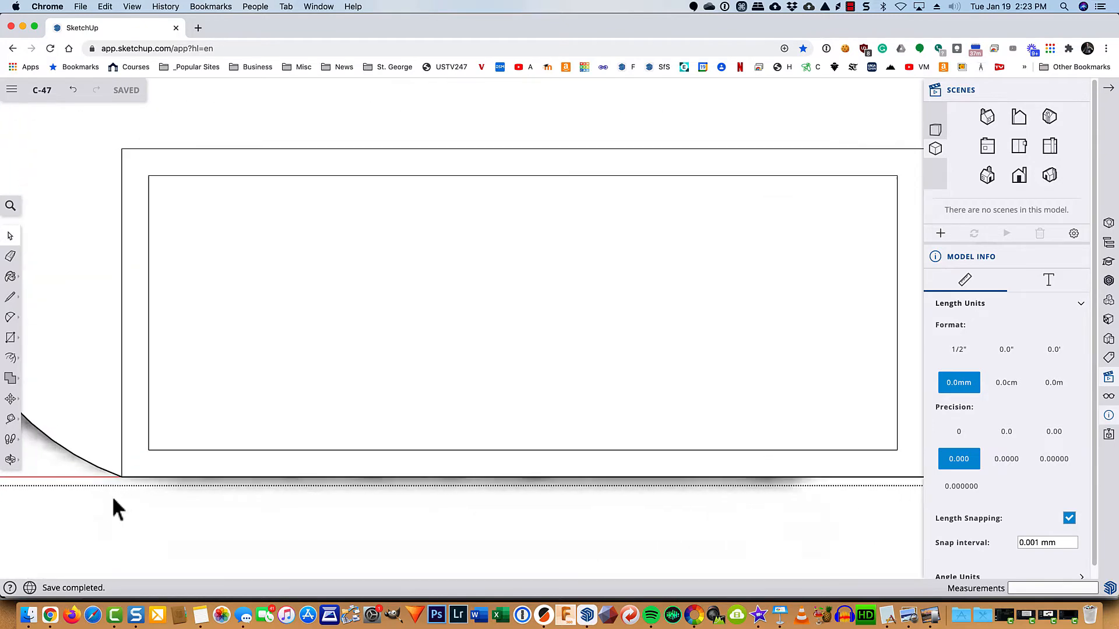
{"action": "key", "text": "l"}
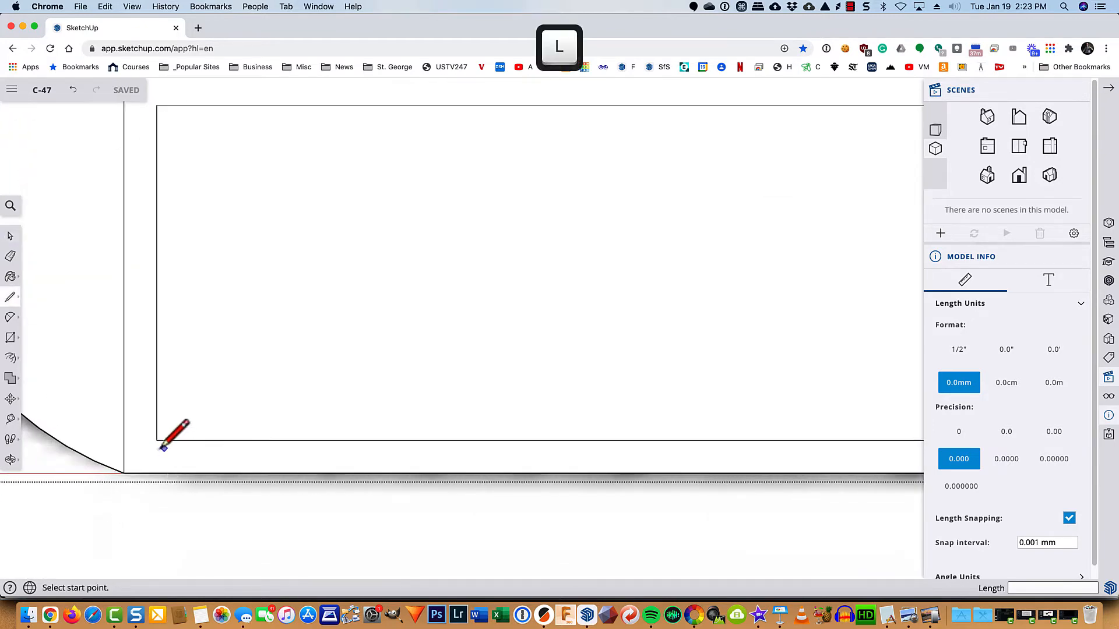
{"action": "left_click", "coordinate": [157, 441]}
{"action": "left_click", "coordinate": [157, 472]}
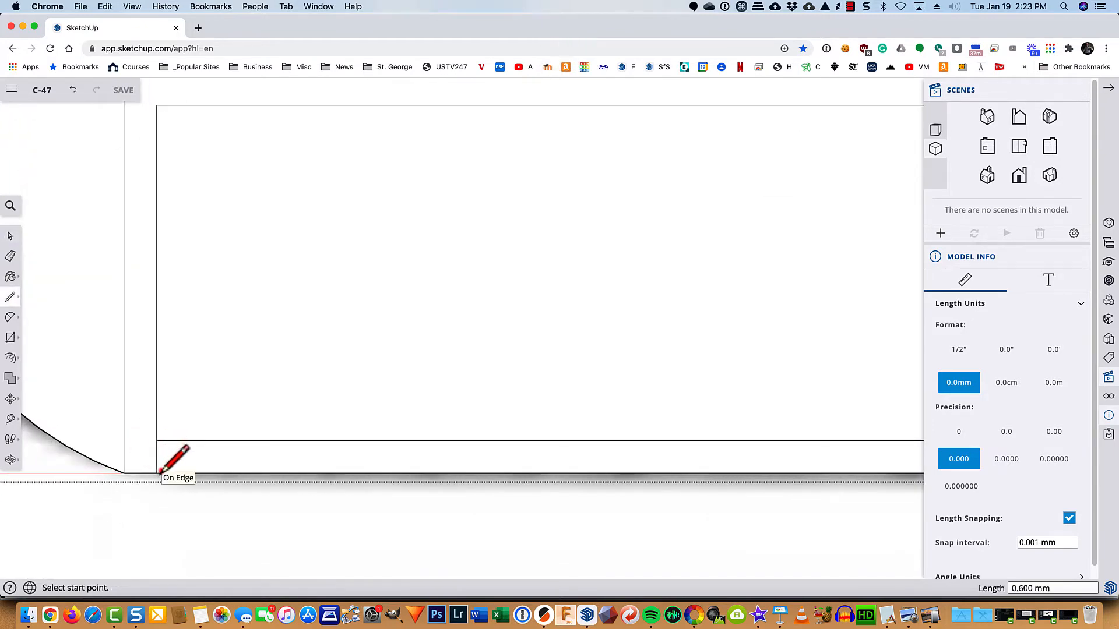
{"action": "scroll", "coordinate": [158, 472], "scroll_direction": "down", "scroll_amount": 1}
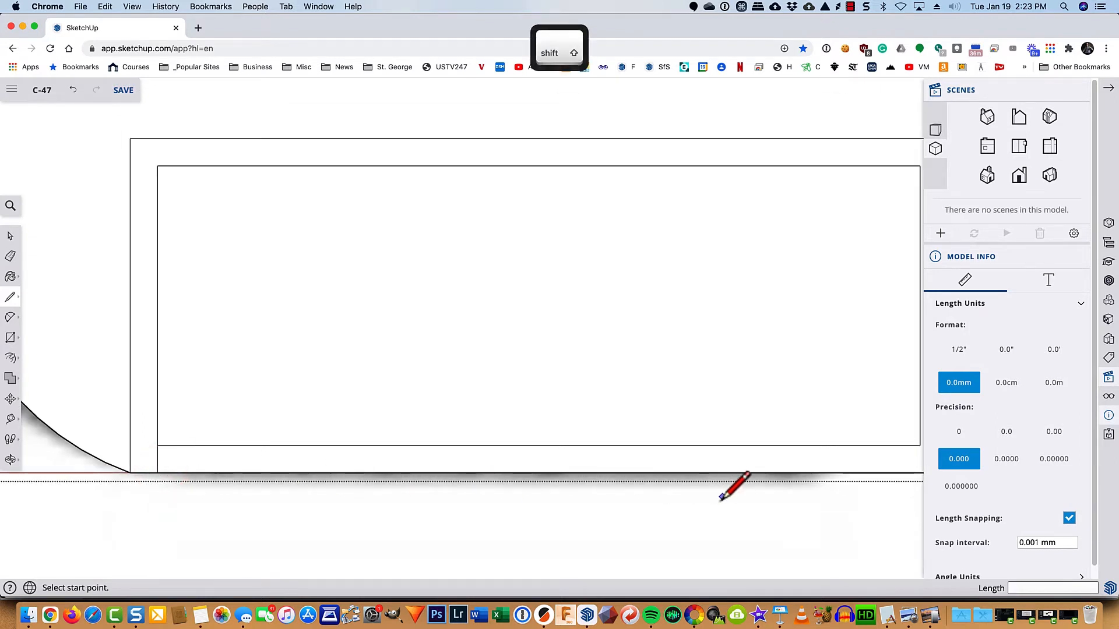
{"action": "middle_click_drag", "start_coordinate": [732, 490], "coordinate": [427, 509], "text": "shift"}
{"action": "scroll", "coordinate": [655, 469], "scroll_direction": "up", "scroll_amount": 2}
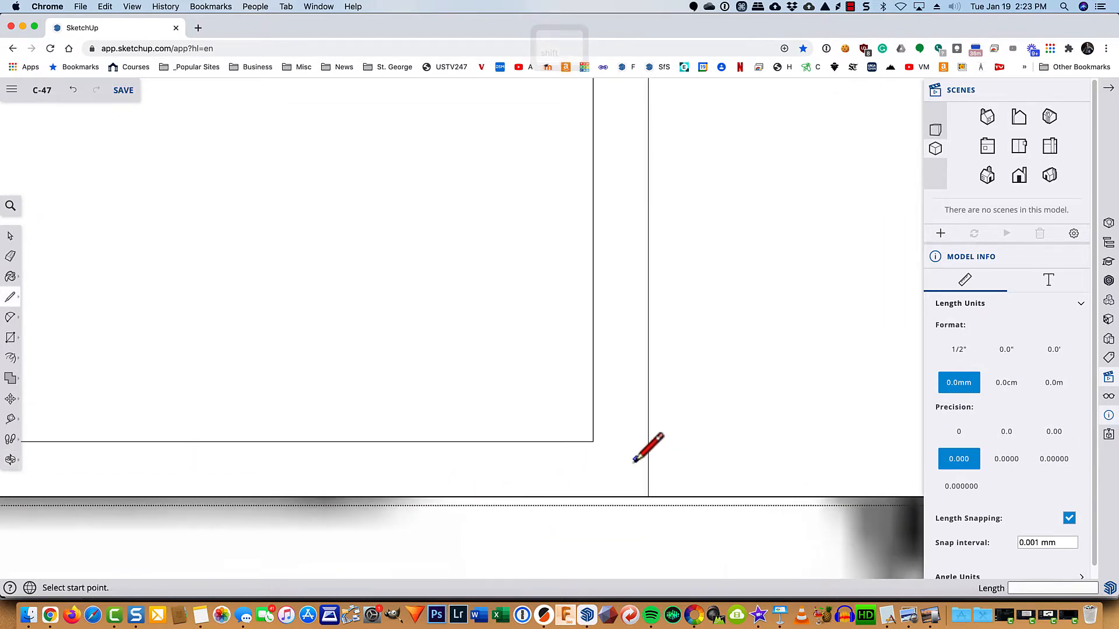
{"action": "left_click", "coordinate": [592, 442]}
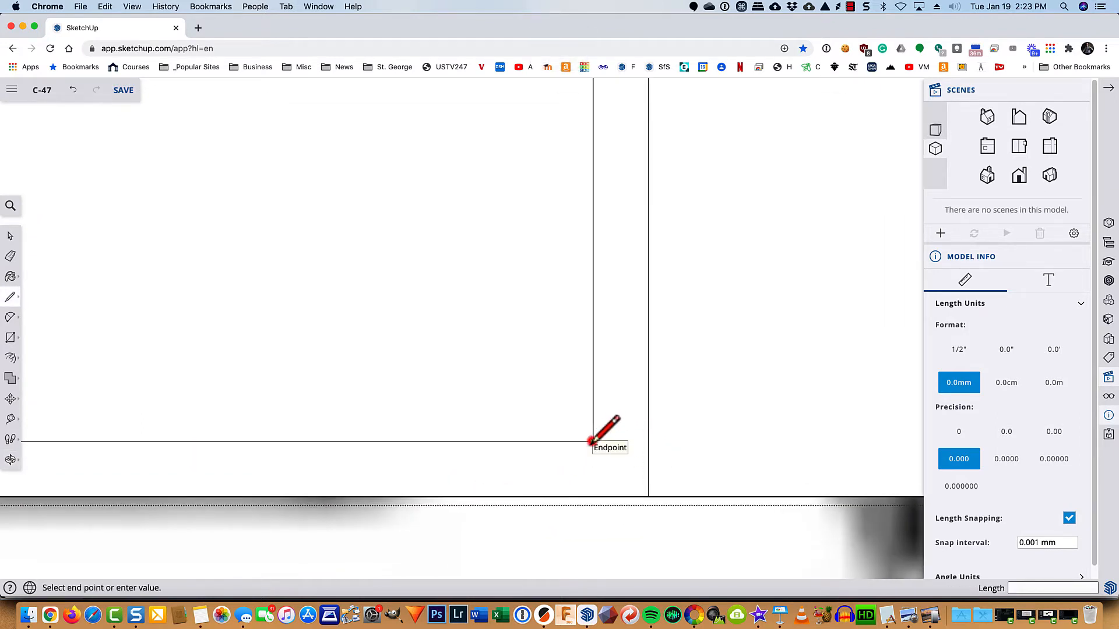
{"action": "left_click", "coordinate": [594, 497]}
{"action": "scroll", "coordinate": [542, 472], "scroll_direction": "down", "scroll_amount": 3}
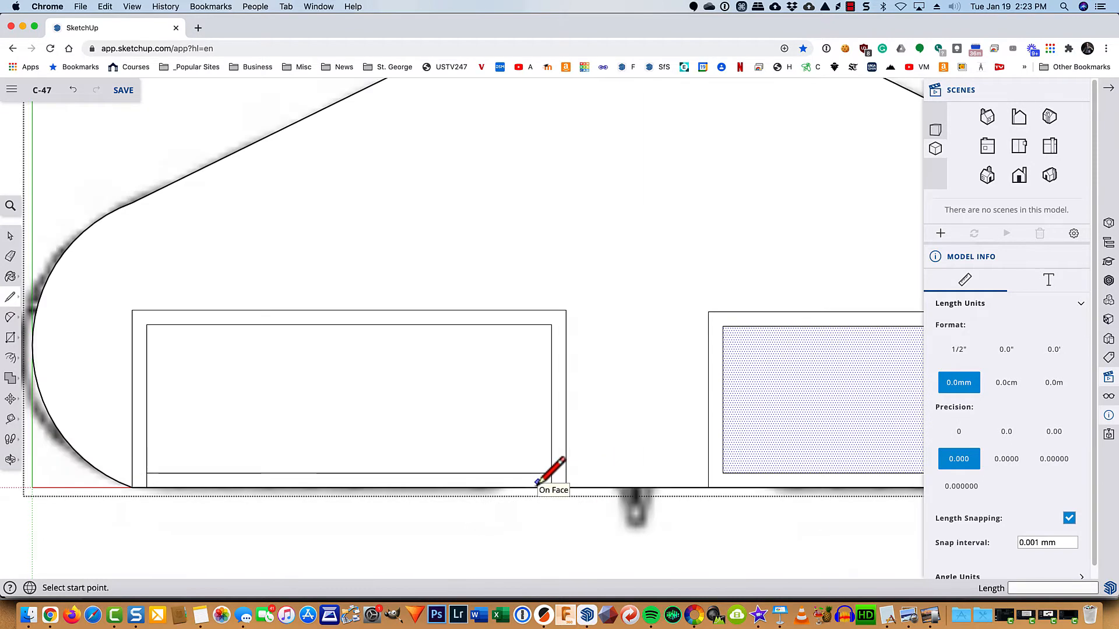
- Erase the lower edge of the left elevator's inner rectangle, checking the panel and border faces by selecting them
{"action": "key", "text": "space"}
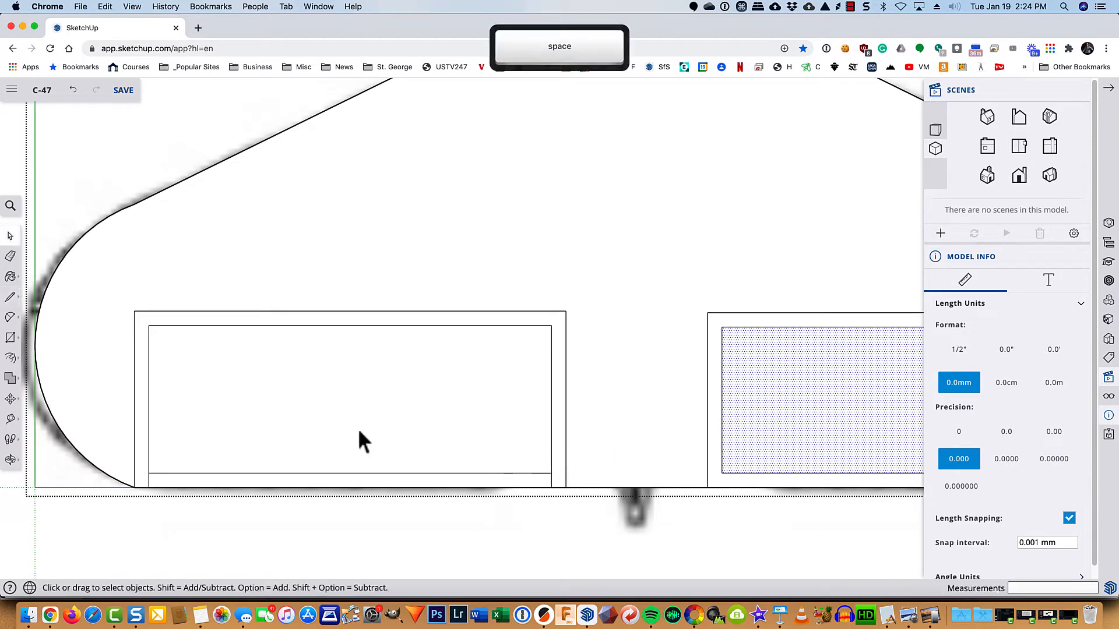
{"action": "left_click", "coordinate": [320, 481]}
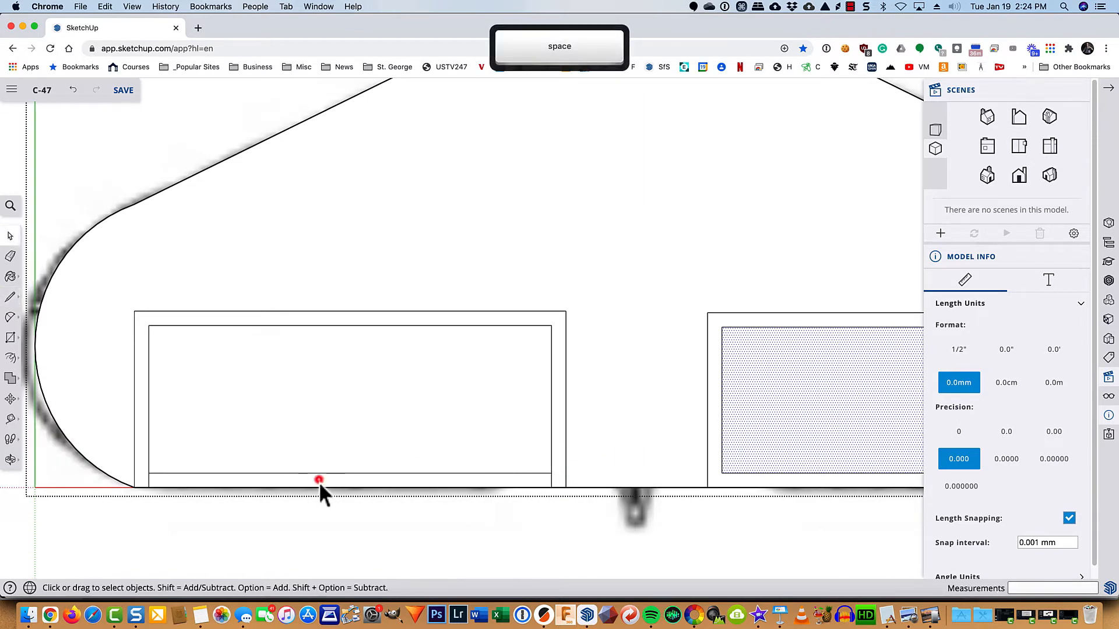
{"action": "left_click", "coordinate": [557, 433]}
{"action": "left_click", "coordinate": [382, 431]}
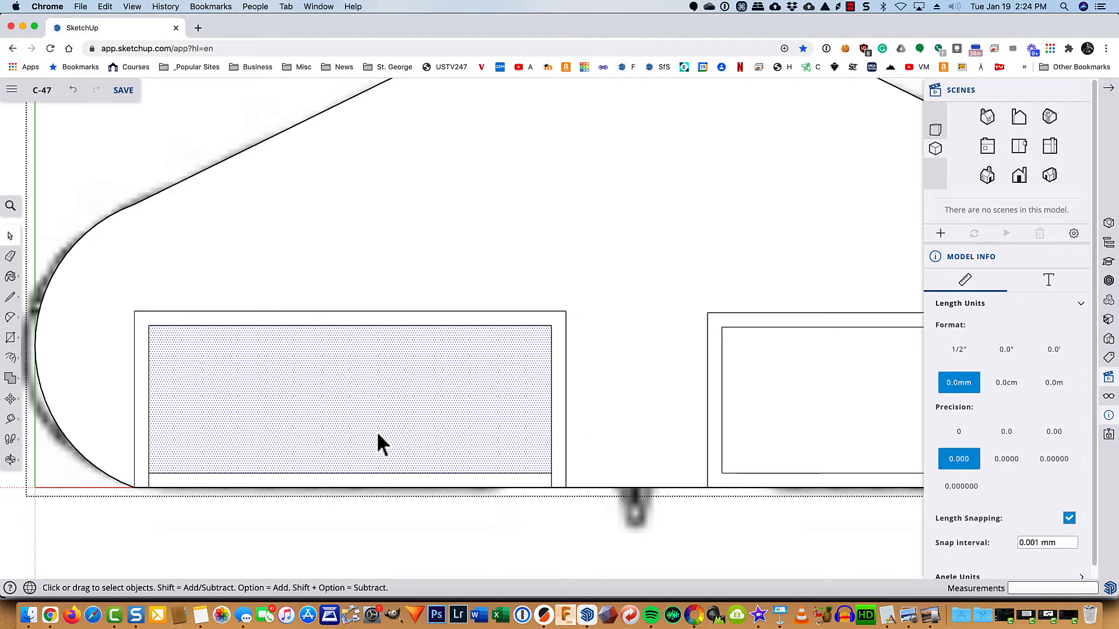
{"action": "key", "text": "e"}
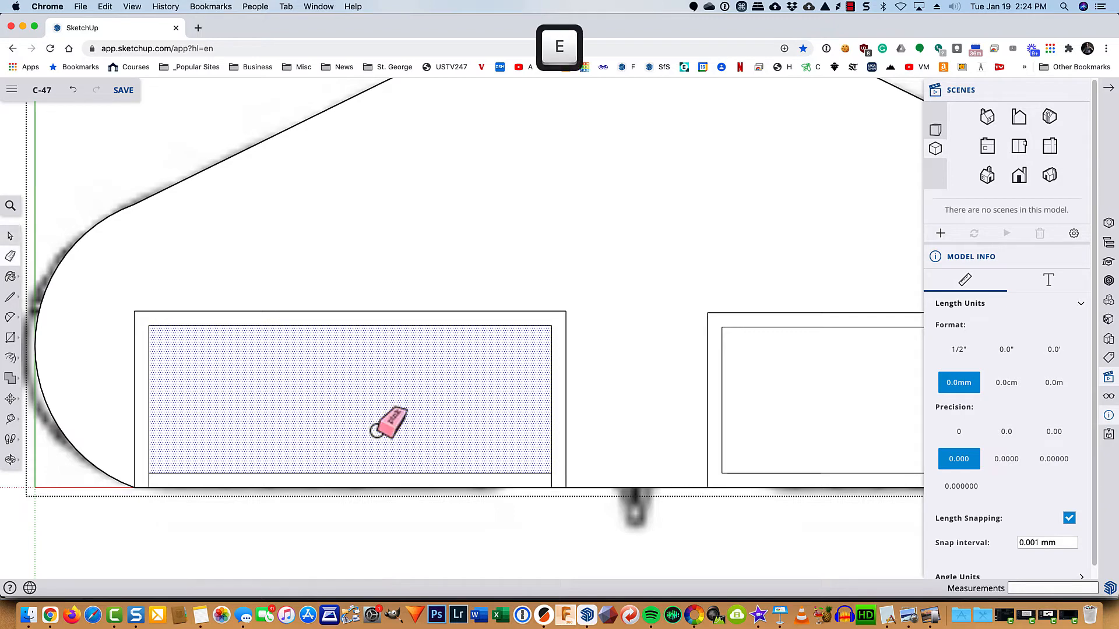
{"action": "left_click", "coordinate": [370, 474]}
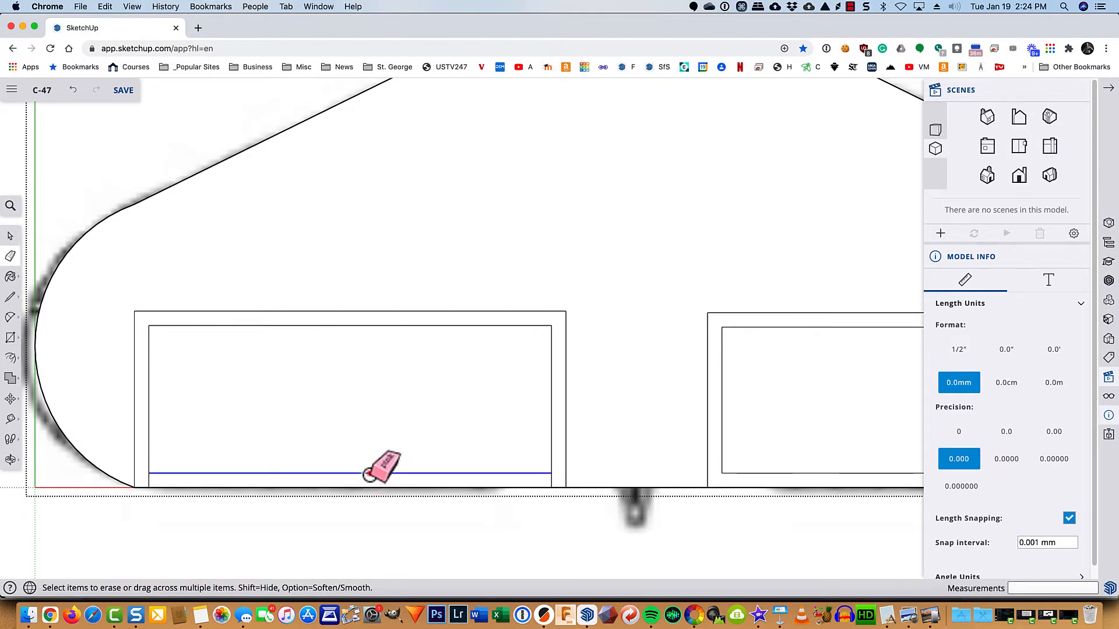
{"action": "key", "text": "space"}
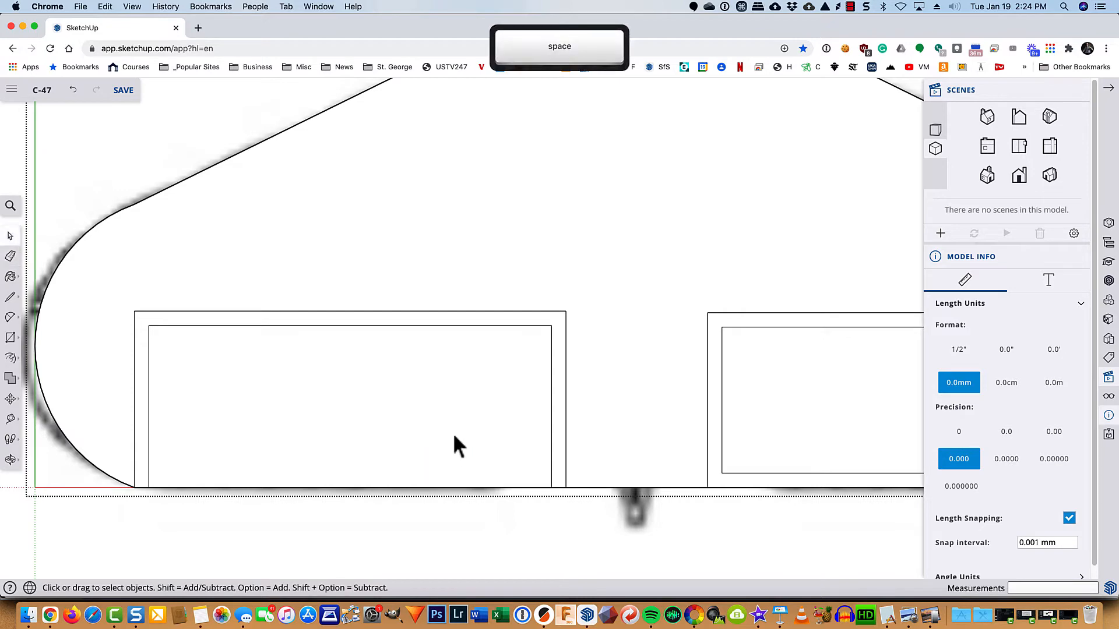
{"action": "left_click", "coordinate": [454, 434]}
{"action": "left_click", "coordinate": [554, 414]}
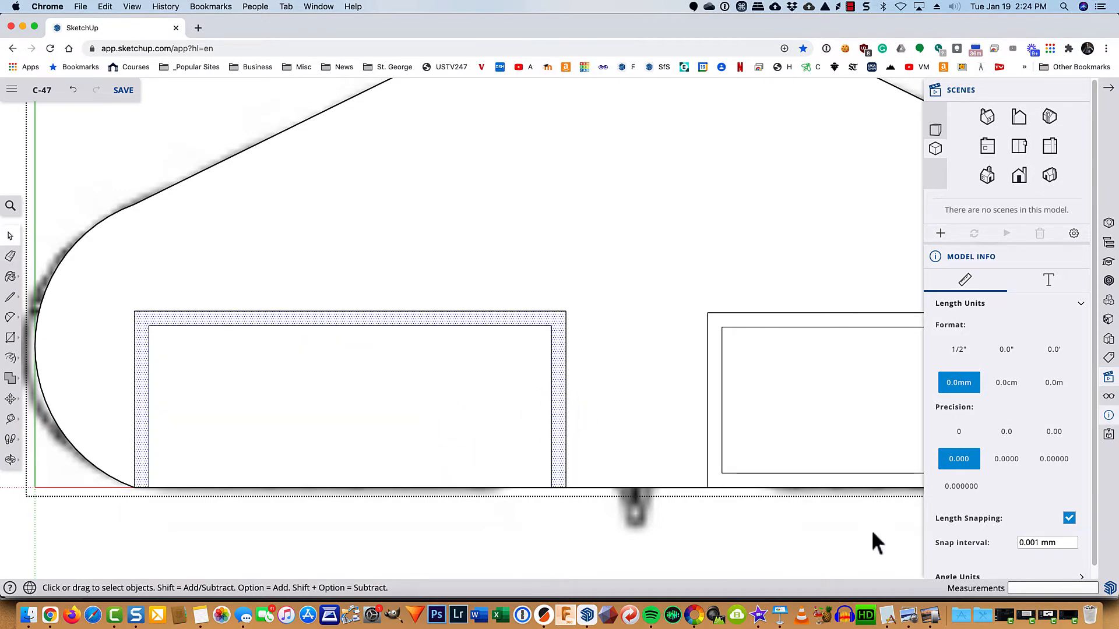
- Draw 0.6 mm lines from both lower corners of the right elevator's inner rectangle straight to the tailplane's trailing edge
{"action": "middle_click_drag", "start_coordinate": [861, 520], "coordinate": [501, 503], "text": "shift"}
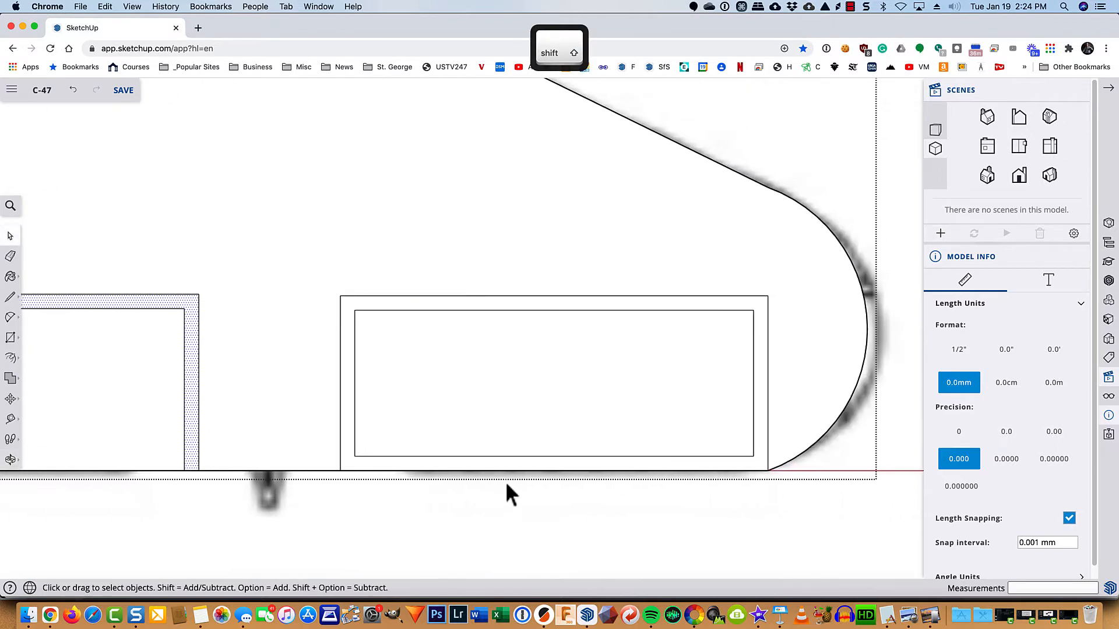
{"action": "scroll", "coordinate": [505, 478], "scroll_direction": "up", "scroll_amount": 3}
{"action": "key", "text": "l"}
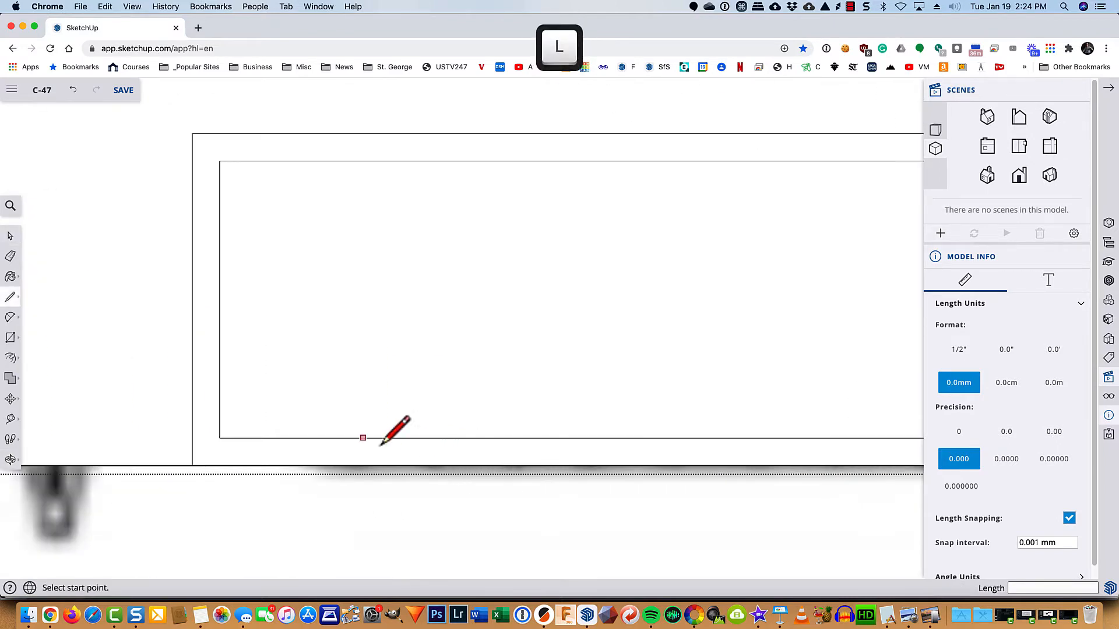
{"action": "left_click", "coordinate": [220, 438]}
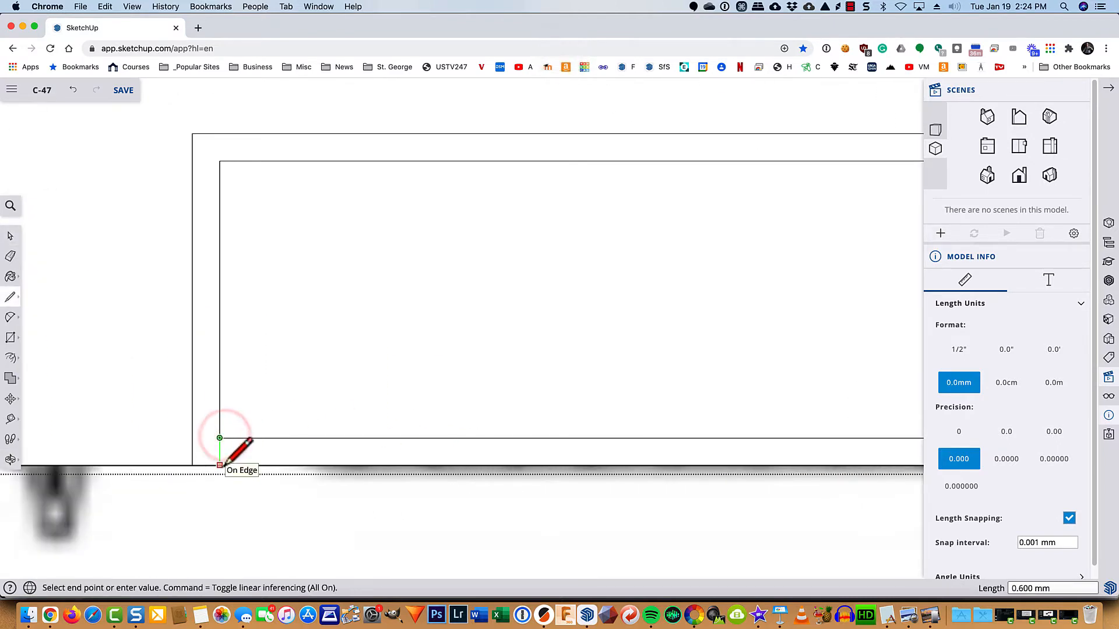
{"action": "left_click", "coordinate": [220, 465]}
{"action": "middle_click_drag", "start_coordinate": [618, 534], "coordinate": [263, 492], "text": "shift"}
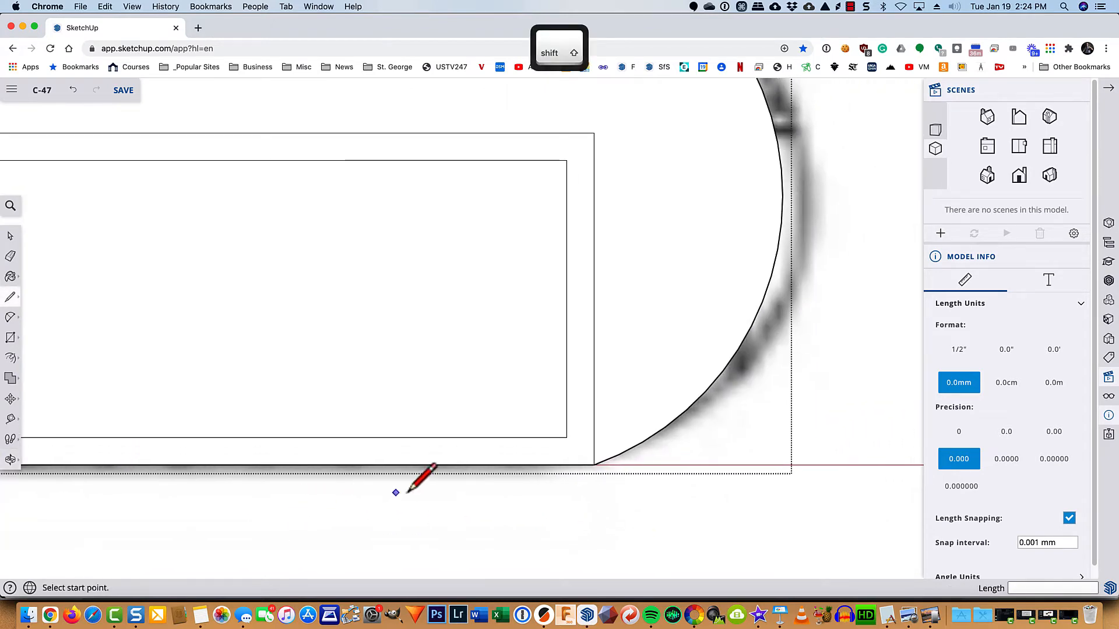
{"action": "left_click", "coordinate": [566, 438]}
{"action": "left_click", "coordinate": [568, 464]}
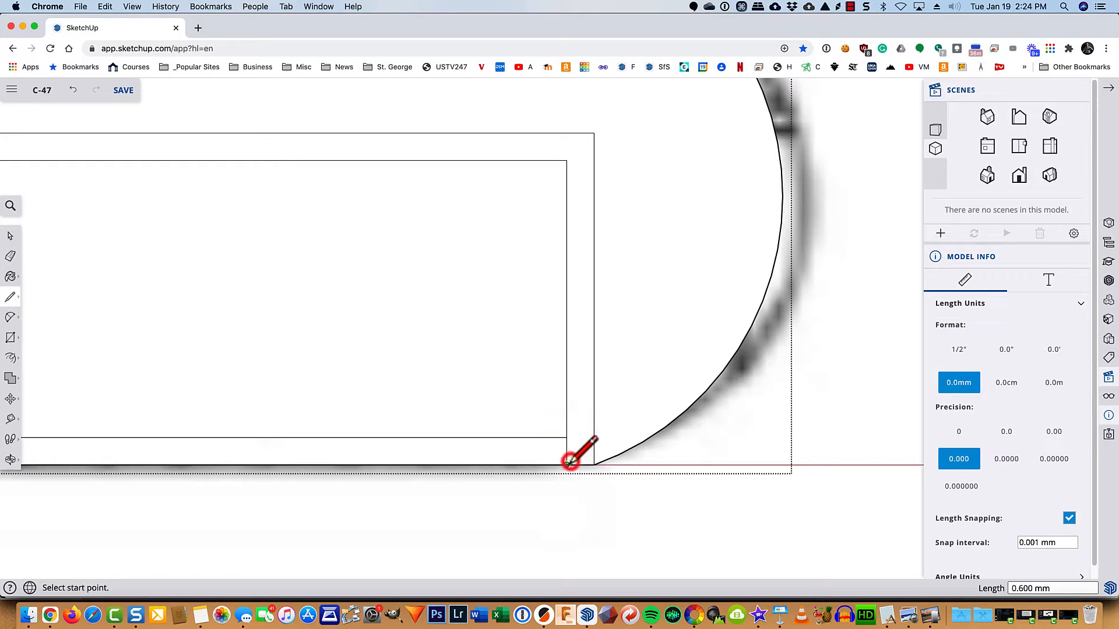
- Erase the lower edge of the right elevator's inner rectangle
{"action": "key", "text": "e"}
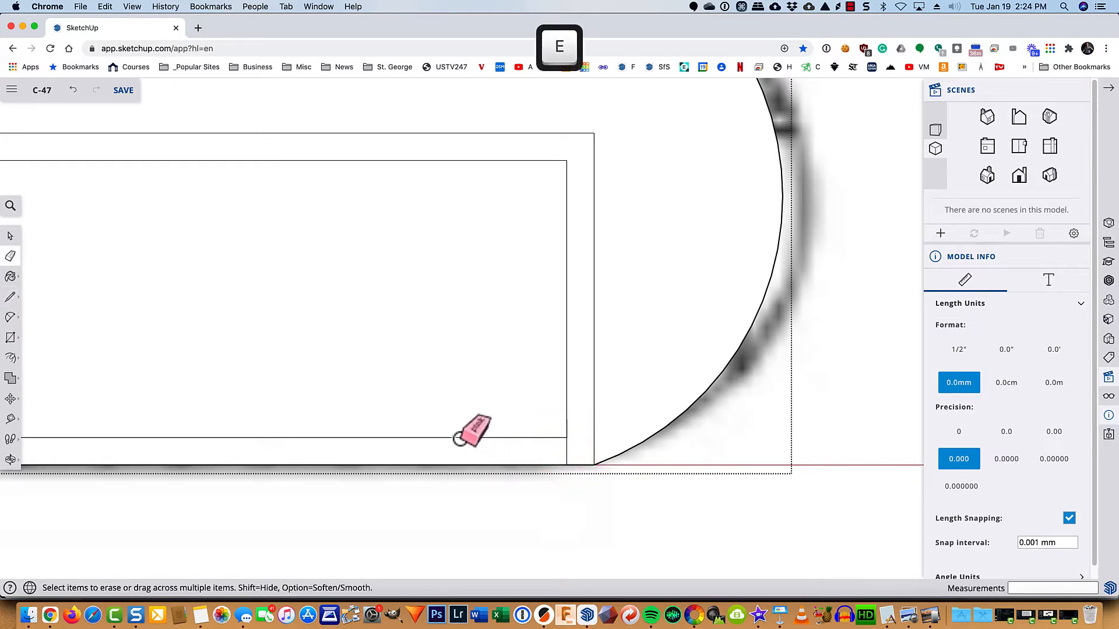
{"action": "left_click", "coordinate": [464, 438]}
{"action": "scroll", "coordinate": [475, 438], "scroll_direction": "down", "scroll_amount": 3}
{"action": "scroll", "coordinate": [478, 436], "scroll_direction": "down", "scroll_amount": 2}
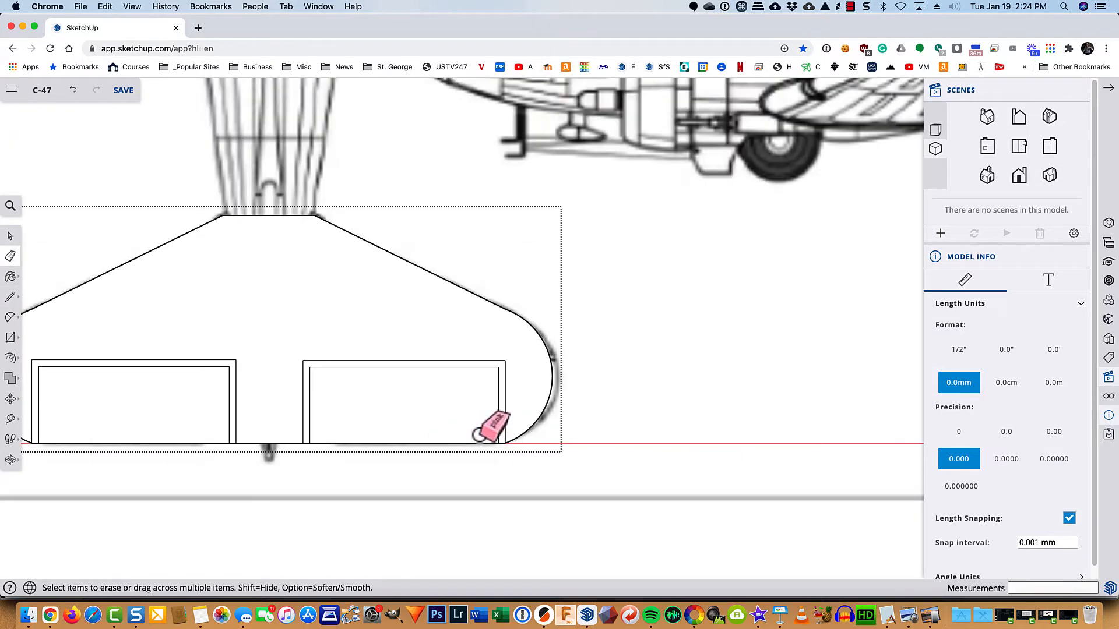
- Select the panel and border faces of both elevators in turn and examine them along the trailing edge from an angled view
{"action": "key", "text": "space"}
{"action": "left_click", "coordinate": [433, 414]}
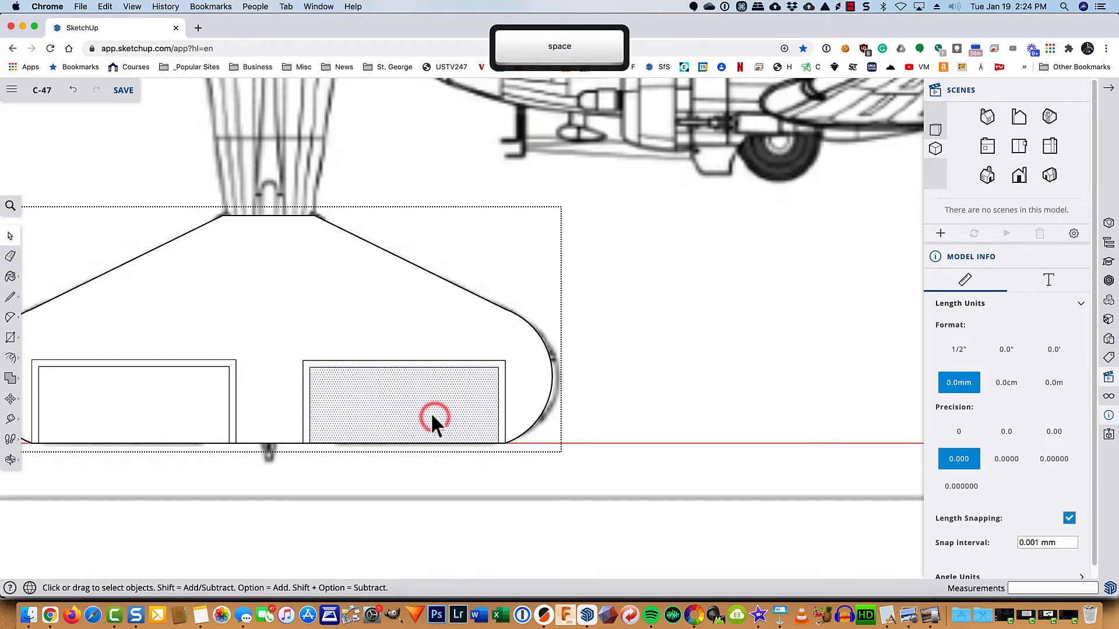
{"action": "left_click", "coordinate": [429, 365]}
{"action": "left_click", "coordinate": [231, 410]}
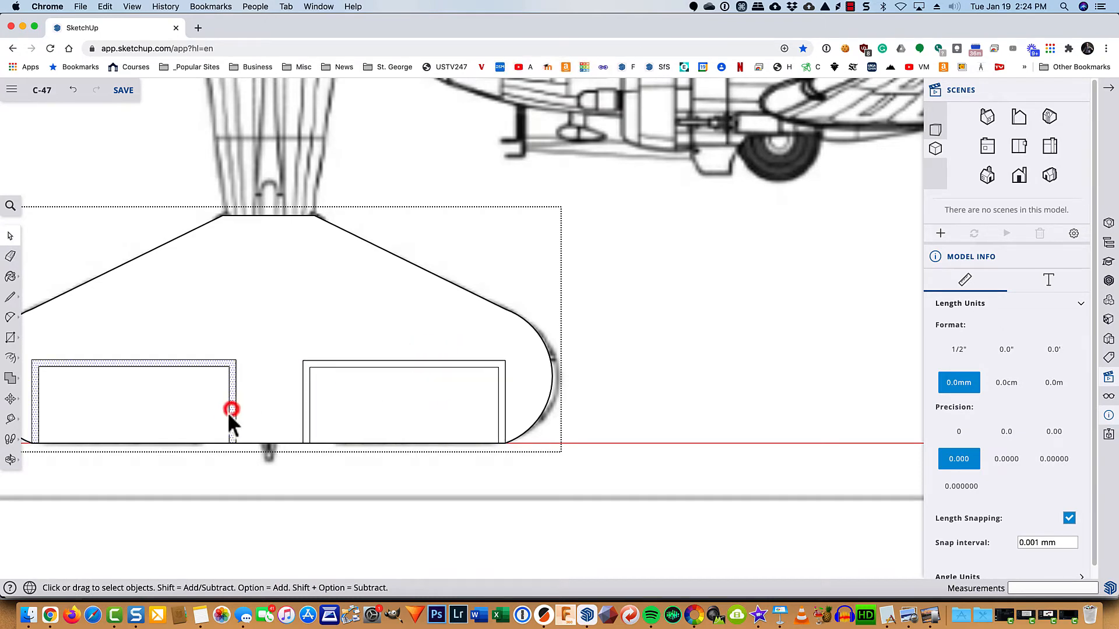
{"action": "left_click", "coordinate": [201, 409]}
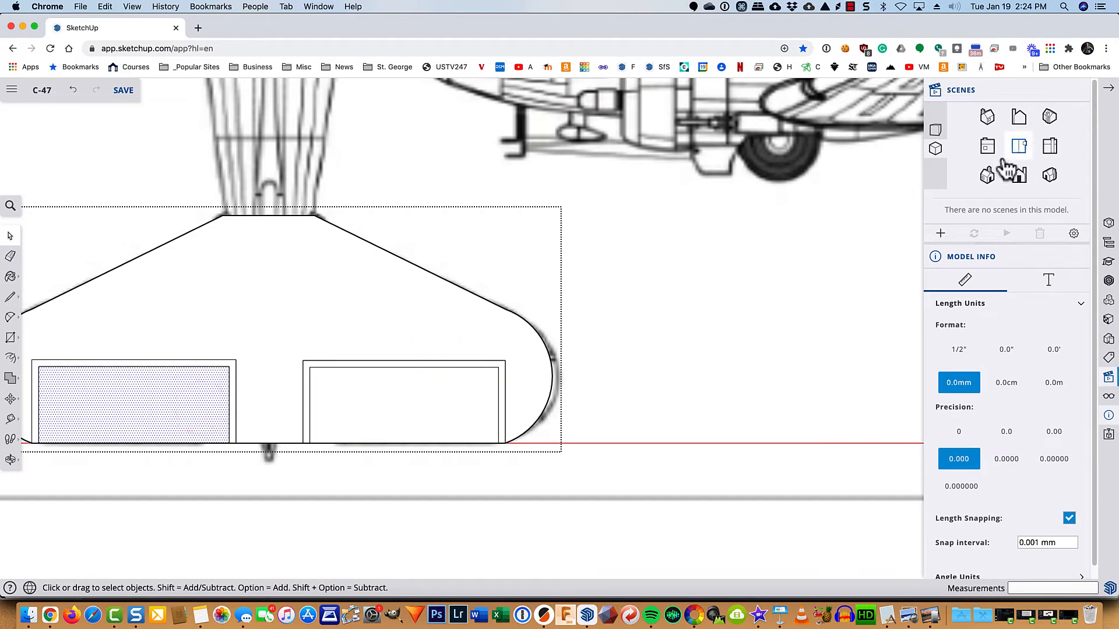
{"action": "middle_click_drag", "start_coordinate": [441, 363], "coordinate": [320, 98]}
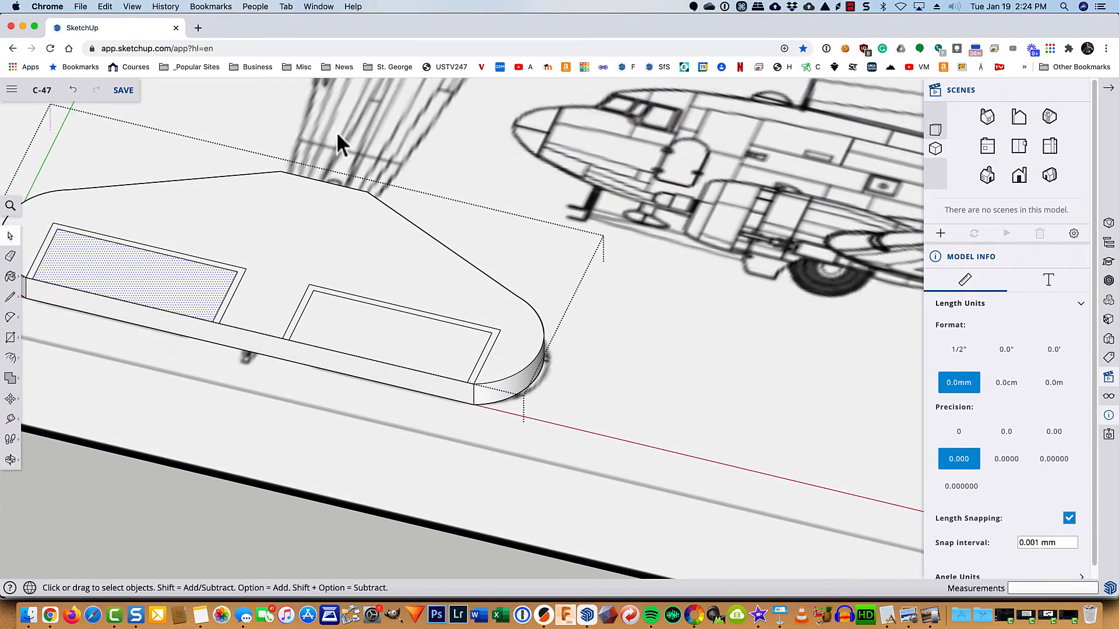
{"action": "scroll", "coordinate": [229, 363], "scroll_direction": "up", "scroll_amount": 3}
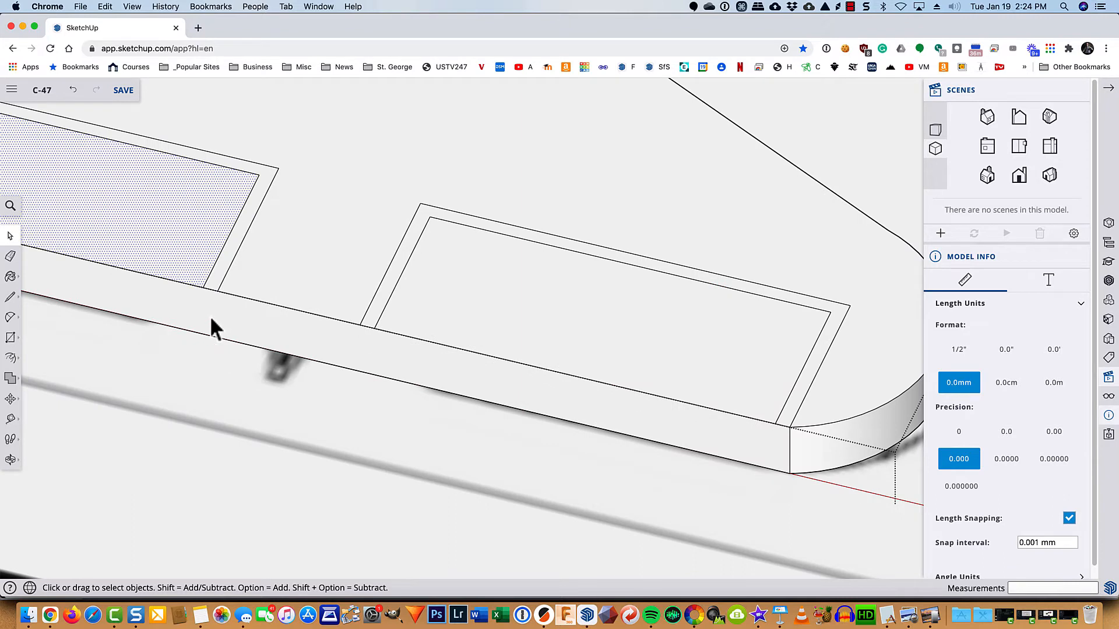
- Recess the left elevator's border face 0.3 mm into the tailplane with Push/Pull
{"action": "key", "text": "p"}
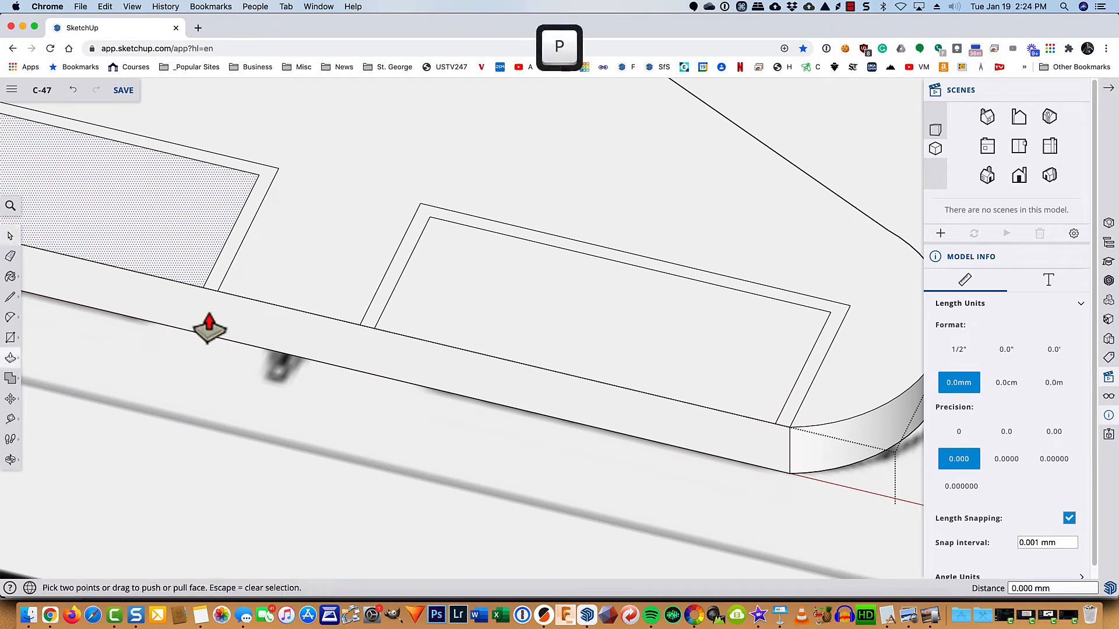
{"action": "key", "text": "space"}
{"action": "left_click", "coordinate": [215, 283]}
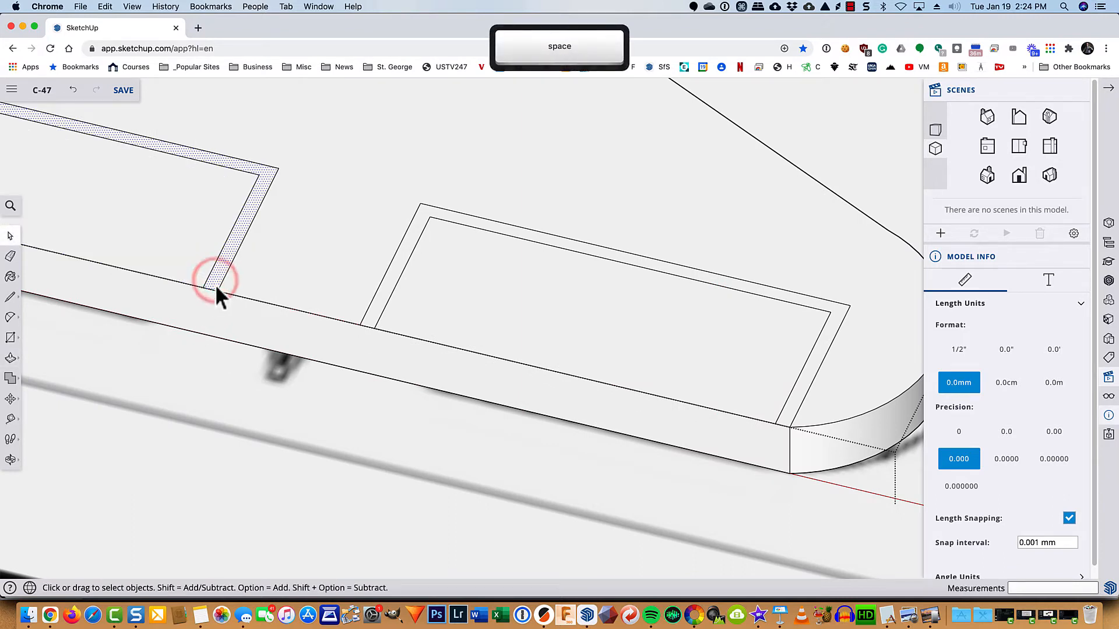
{"action": "key", "text": "p"}
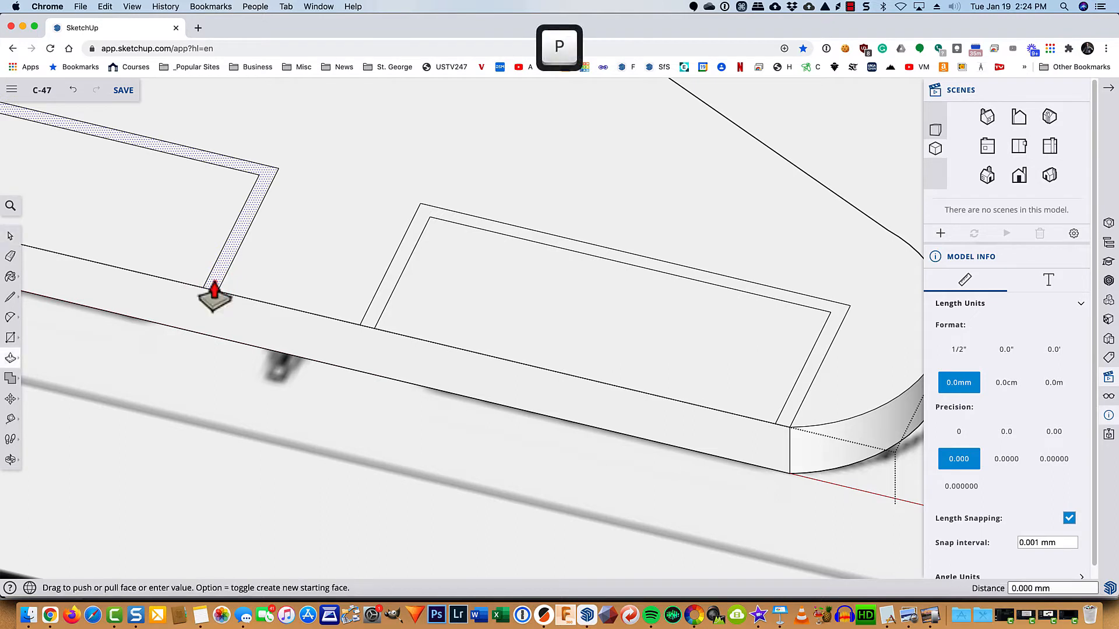
{"action": "left_click", "coordinate": [215, 283]}
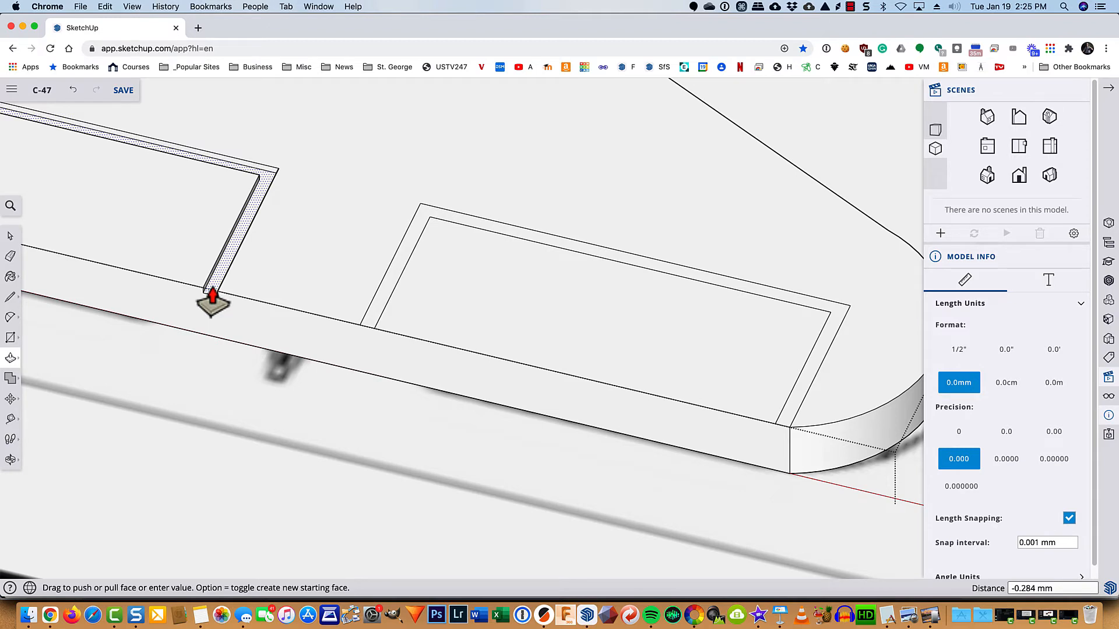
{"action": "type", "text": ".3"}
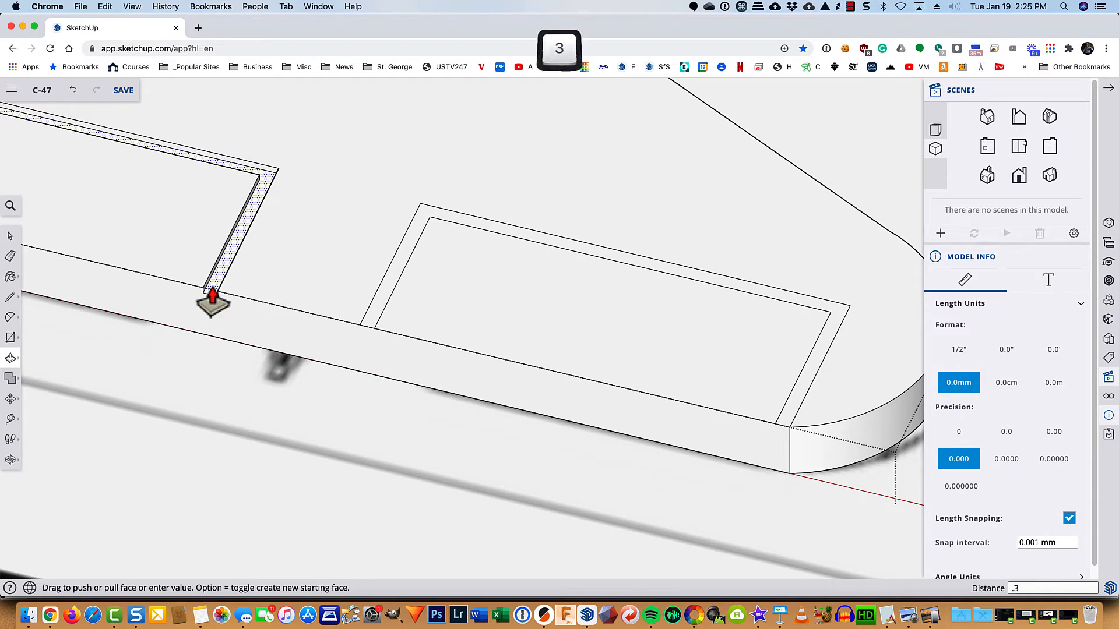
{"action": "key", "text": "Return"}
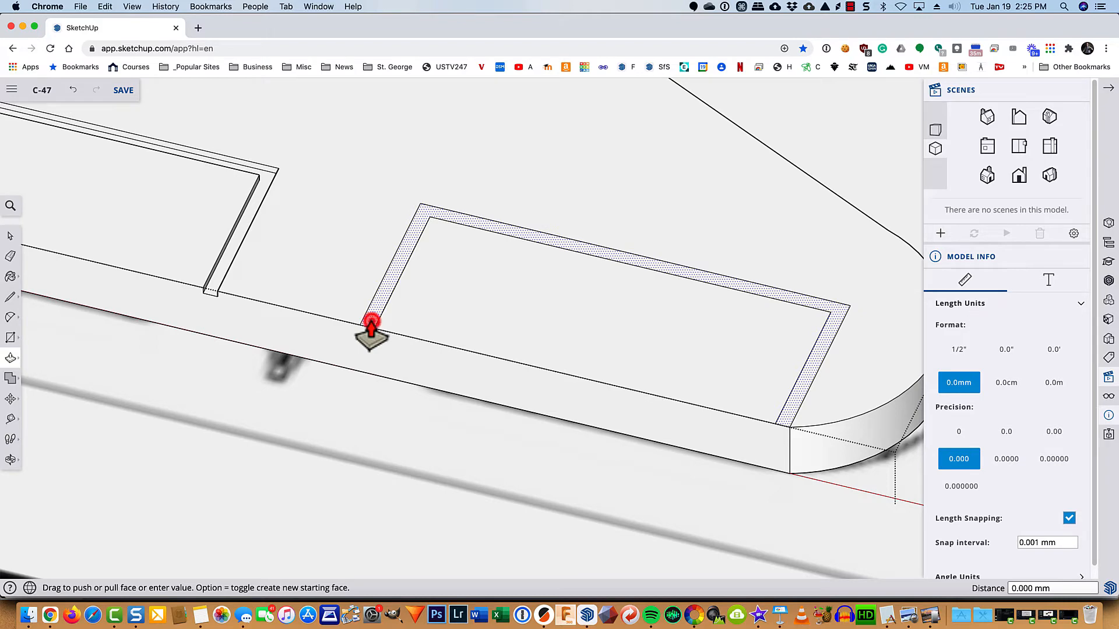
- Recess the right elevator's border face by the same 0.3 mm and clear the selection
{"action": "left_click", "coordinate": [370, 324]}
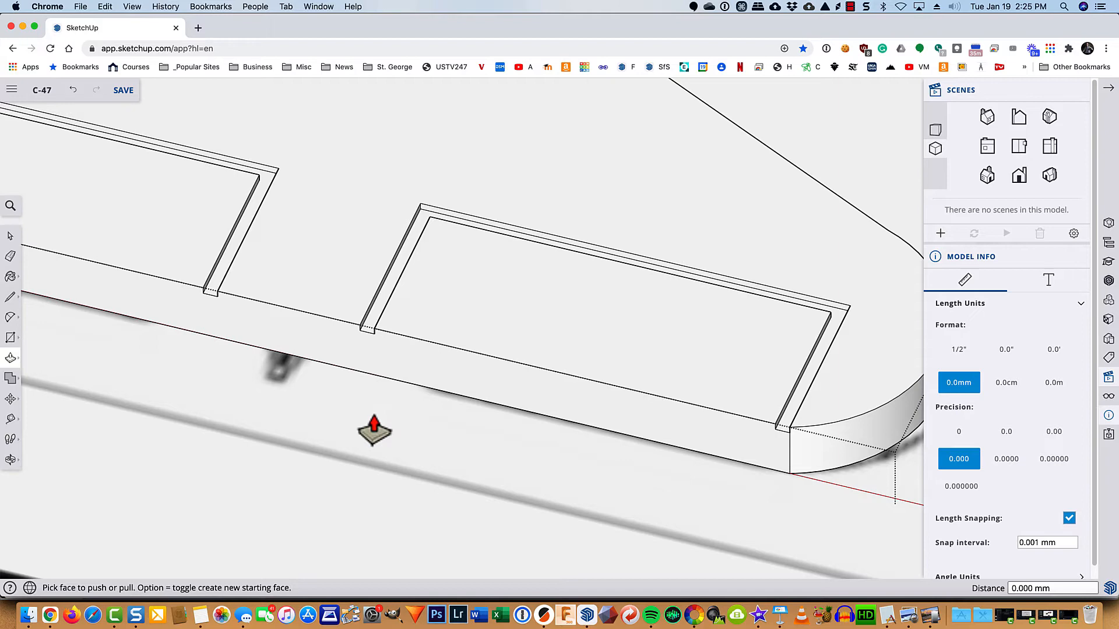
{"action": "key", "text": "space"}
{"action": "scroll", "coordinate": [375, 444], "scroll_direction": "down", "scroll_amount": 5}
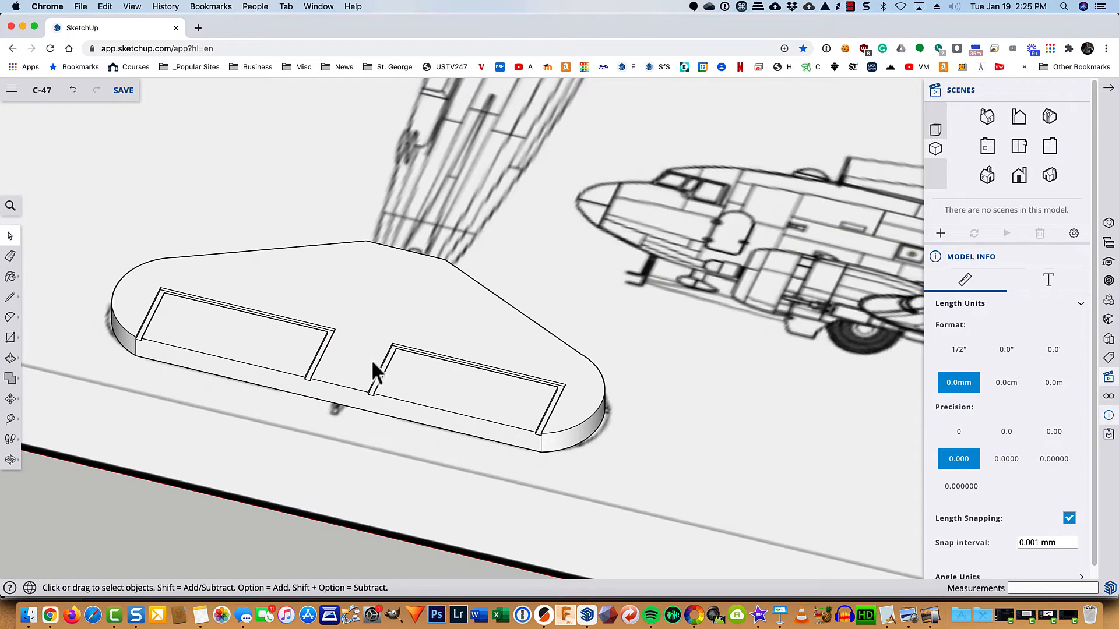
{"action": "left_click", "coordinate": [376, 317]}
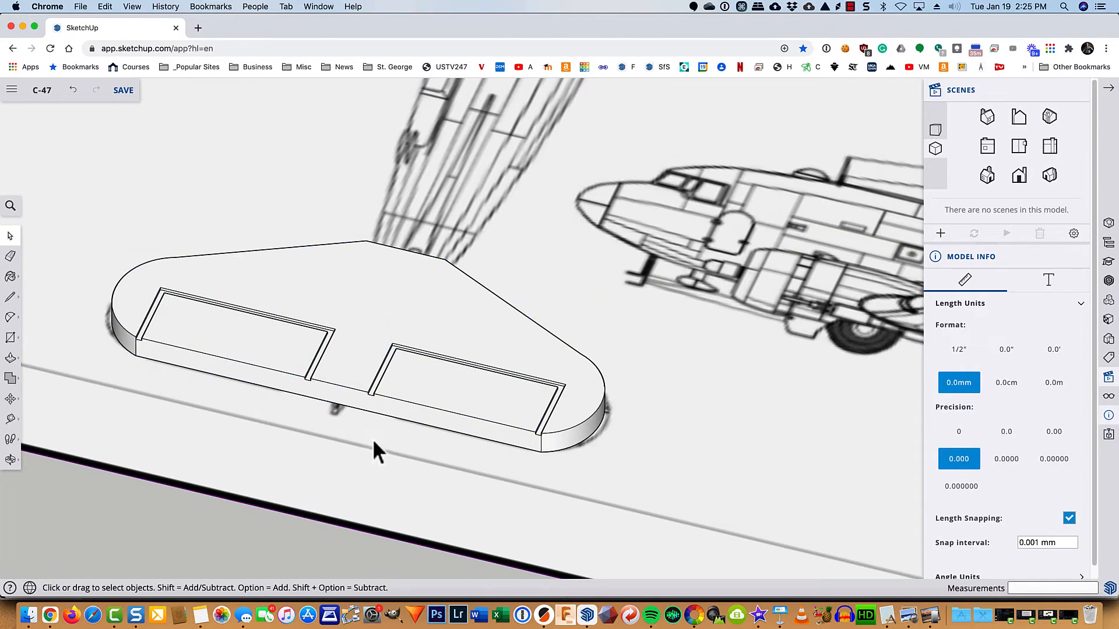
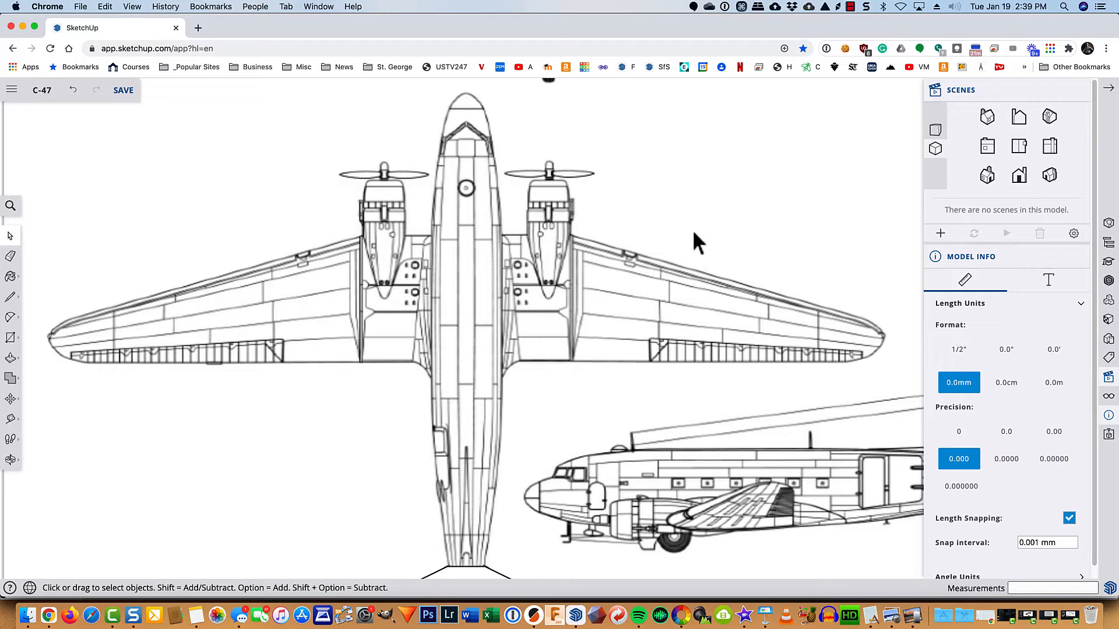
- Draw a 28 mm line forward along the fuselage centreline from the trailing-edge level, then a perpendicular leading-edge line about 22 mm to the right engine's outer side
{"action": "key", "text": "l"}
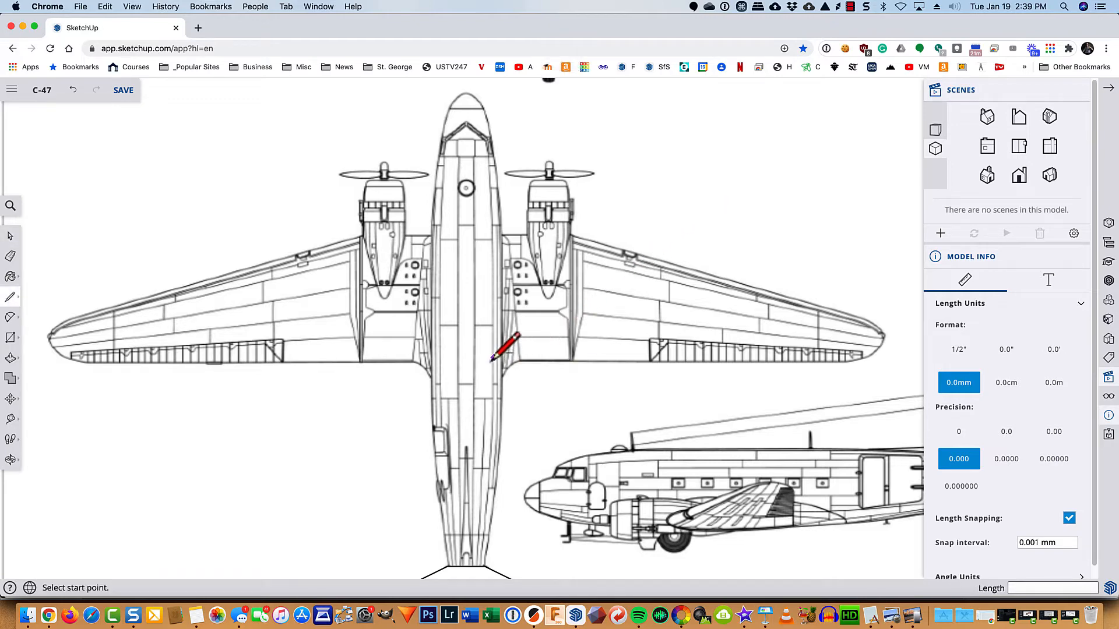
{"action": "left_click", "coordinate": [465, 364]}
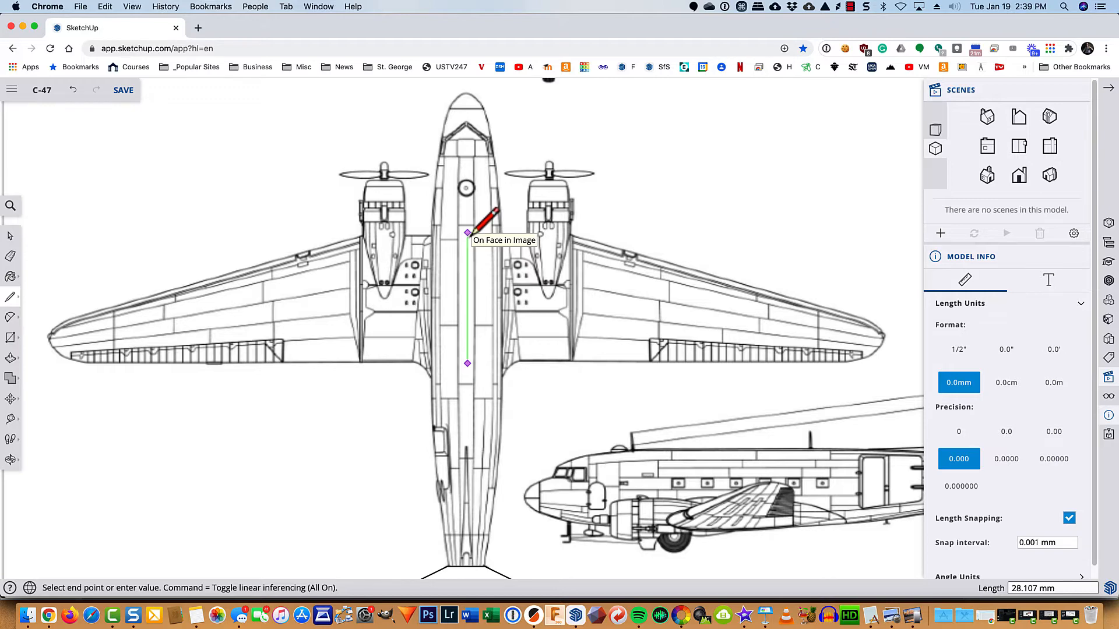
{"action": "type", "text": "28"}
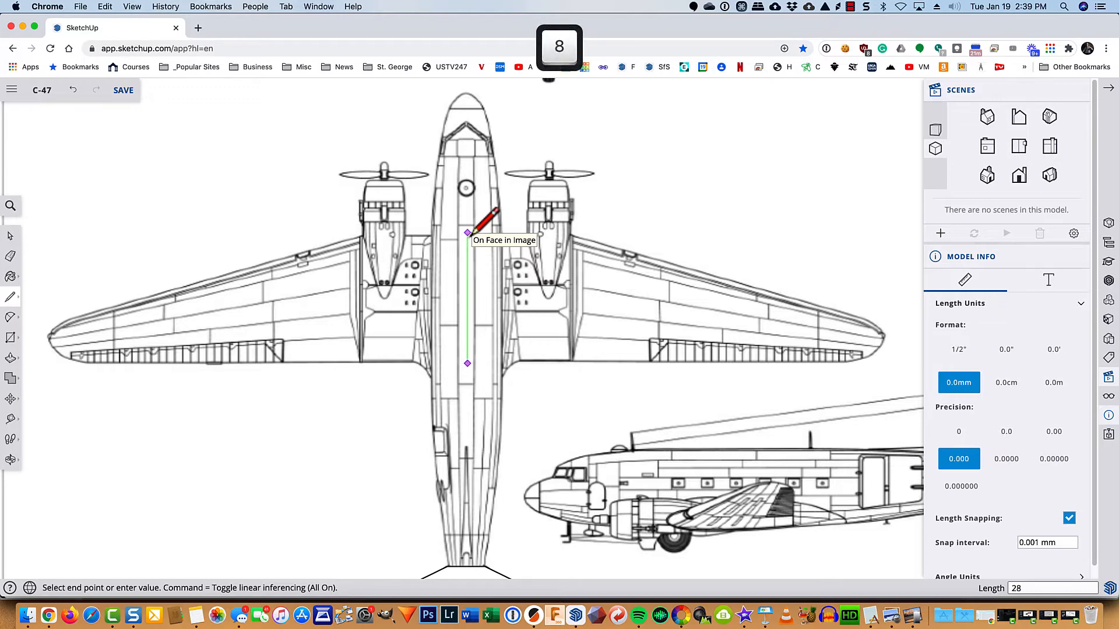
{"action": "key", "text": "Return"}
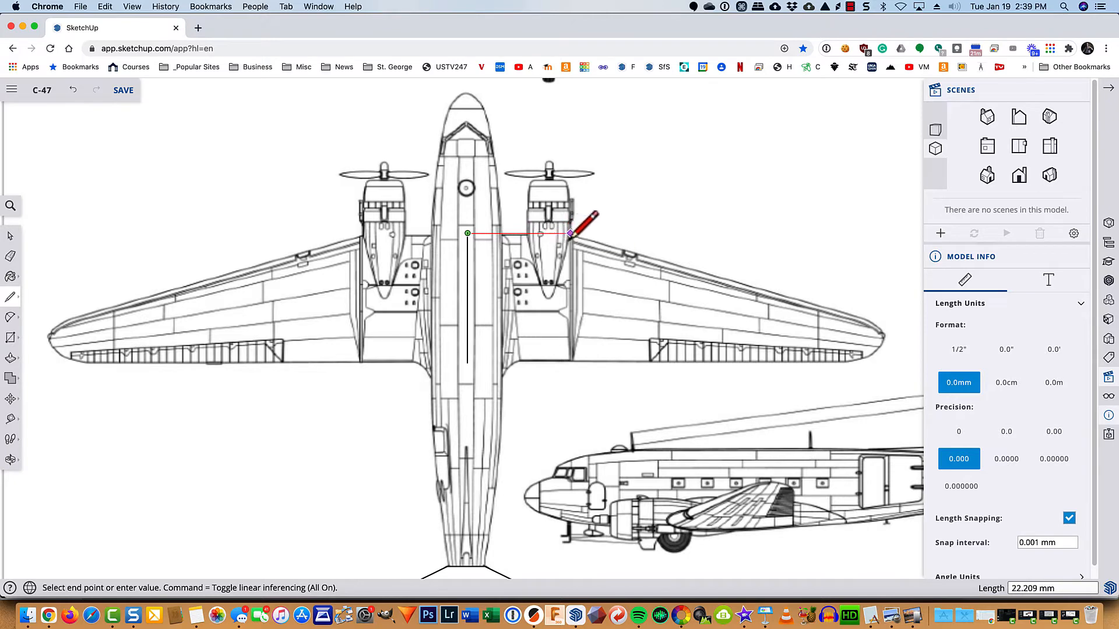
{"action": "left_click", "coordinate": [571, 233]}
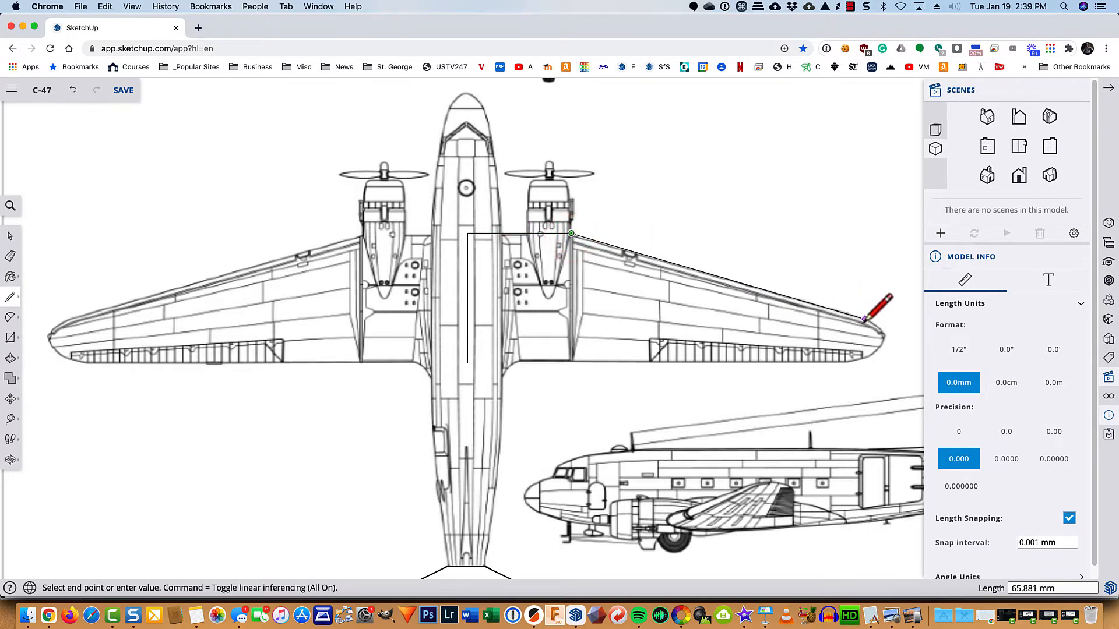
- Trace the right wing's sloping leading edge for about 66 mm, the tip chord for about 8.3 mm, and the short angled trailing-edge corner
{"action": "left_click", "coordinate": [864, 319]}
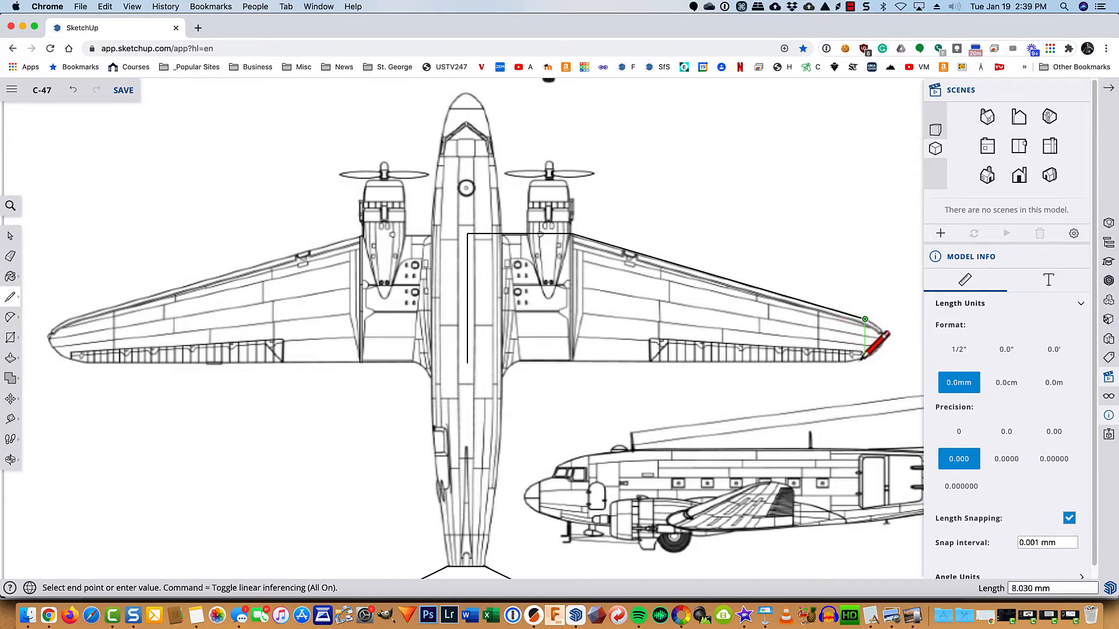
{"action": "left_click", "coordinate": [863, 358]}
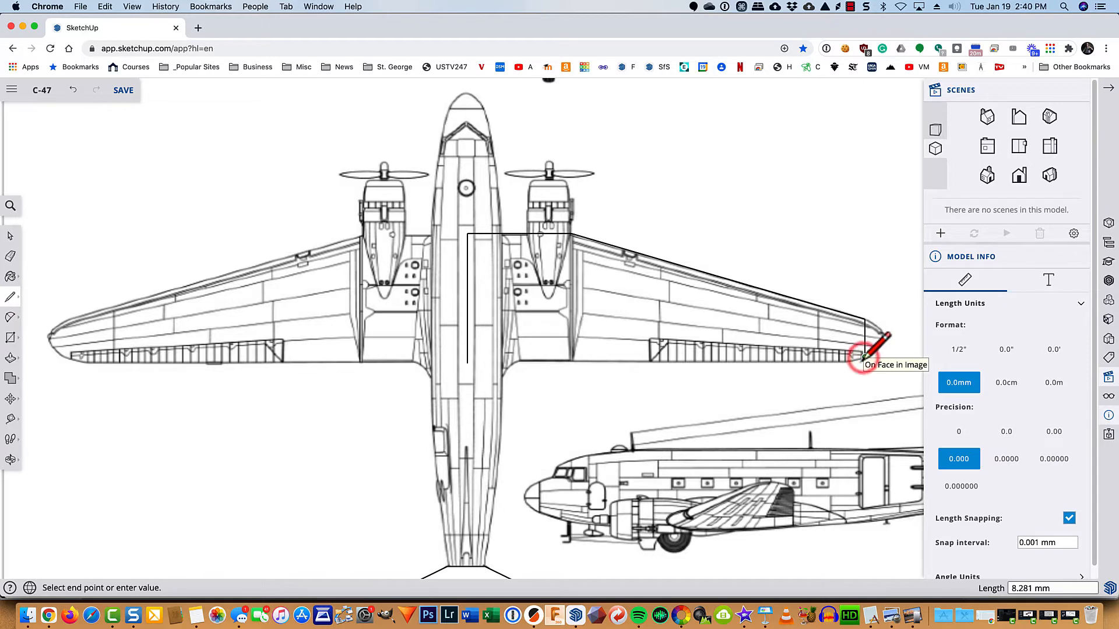
{"action": "scroll", "coordinate": [864, 358], "scroll_direction": "up", "scroll_amount": 5}
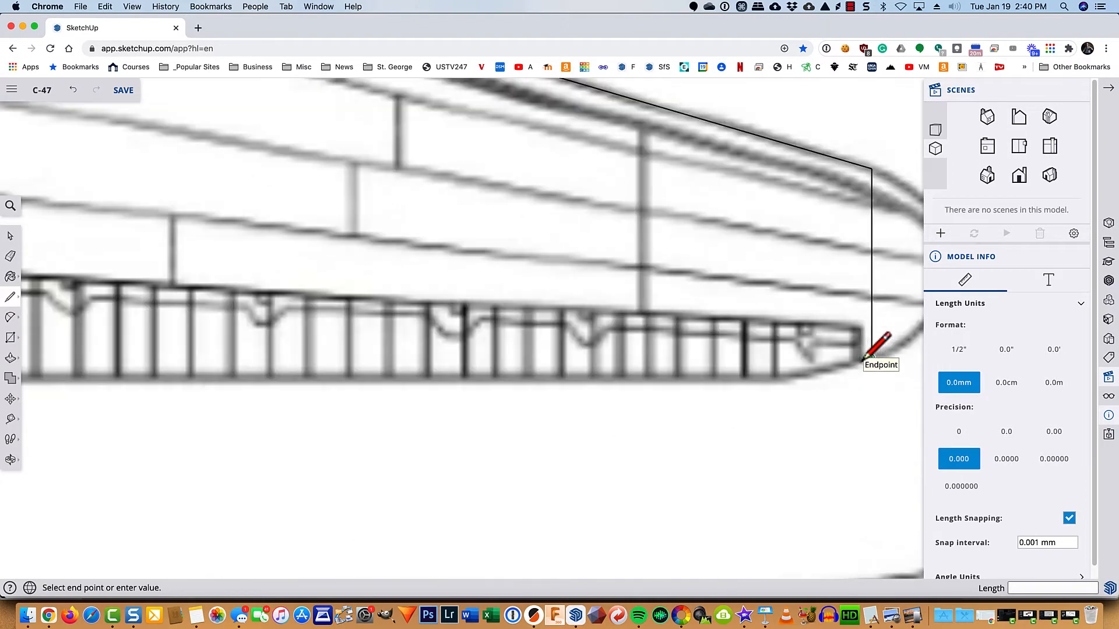
{"action": "left_click", "coordinate": [789, 379]}
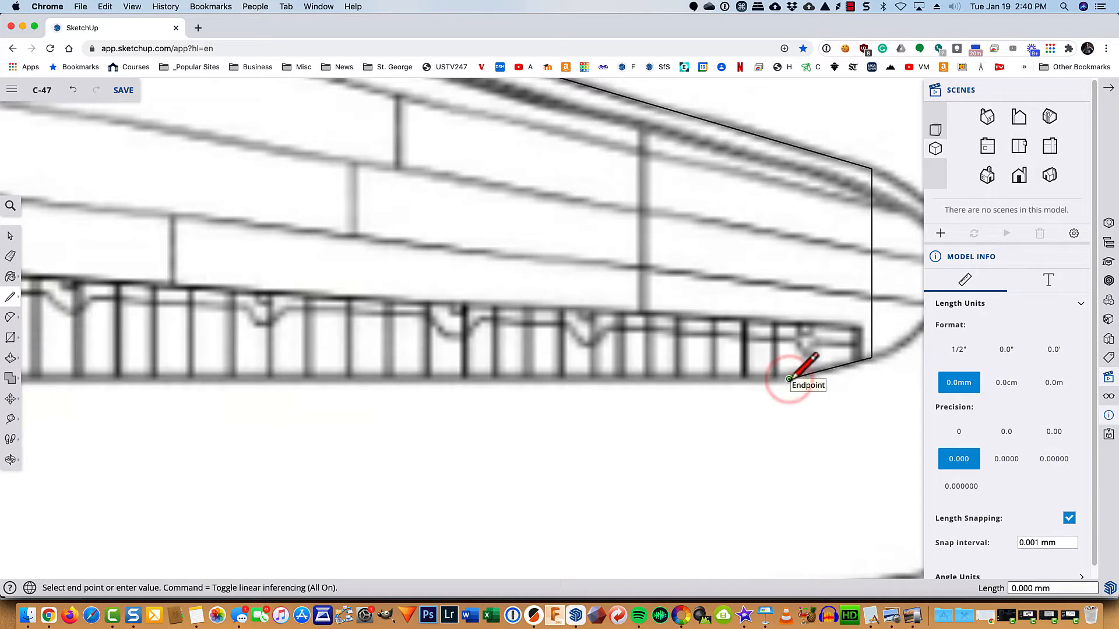
- Draw the straight trailing edge back to the fuselage centreline to close the right half-wing face
{"action": "scroll", "coordinate": [788, 379], "scroll_direction": "down", "scroll_amount": 3}
{"action": "scroll", "coordinate": [789, 378], "scroll_direction": "up", "scroll_amount": 1}
{"action": "scroll", "coordinate": [790, 379], "scroll_direction": "down", "scroll_amount": 2}
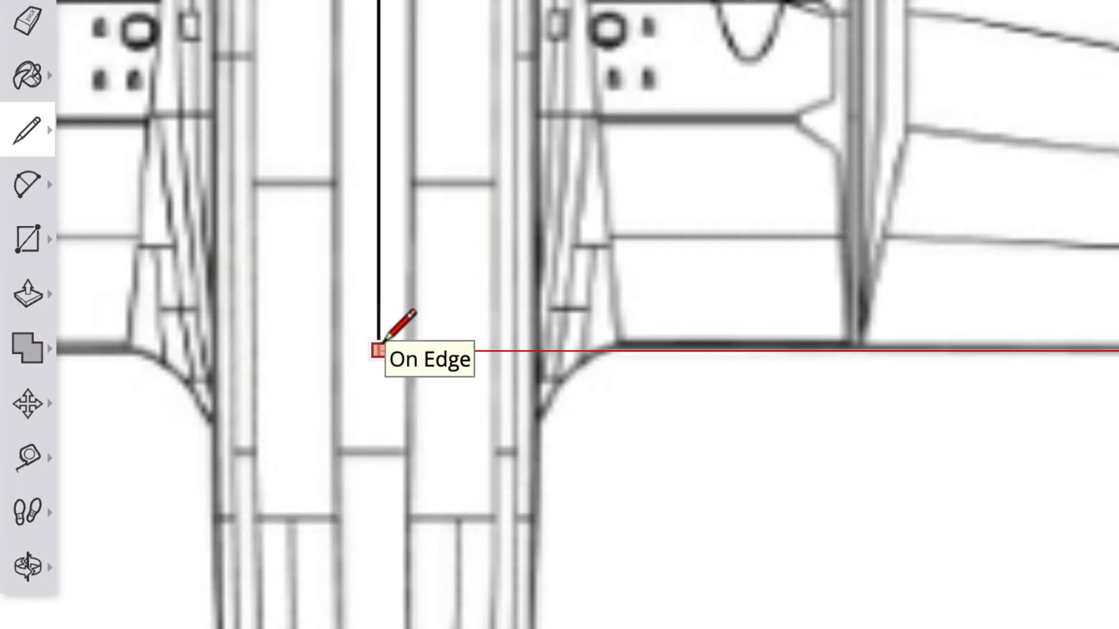
{"action": "left_click", "coordinate": [378, 350]}
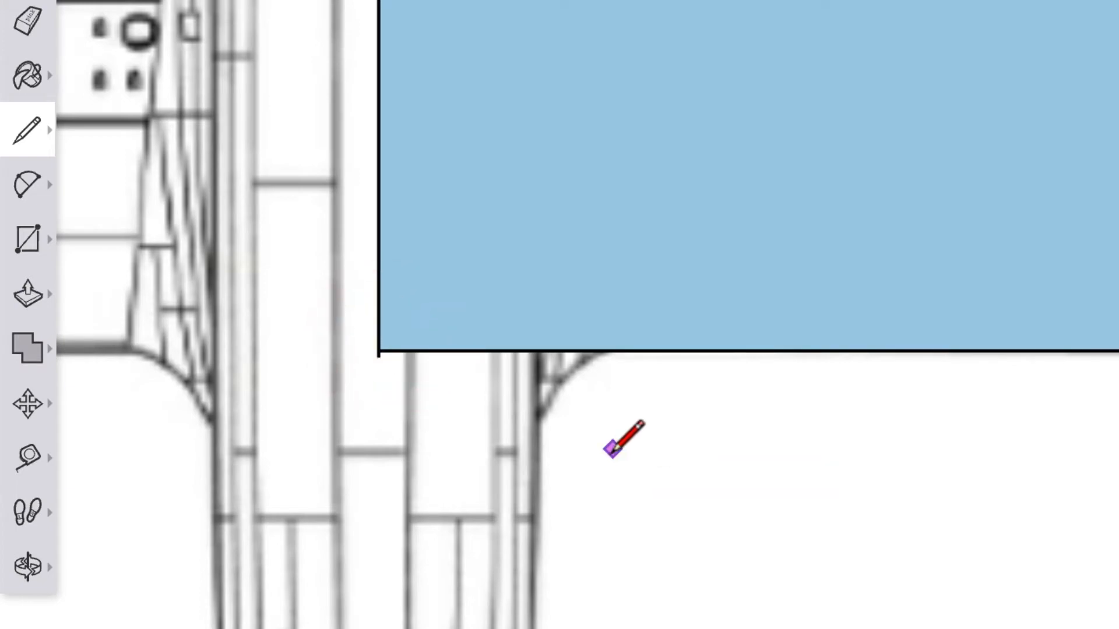
- Erase the short piece of centreline that extends past the wing's trailing edge
{"action": "scroll", "coordinate": [215, 349], "scroll_direction": "up", "scroll_amount": 3}
{"action": "scroll", "coordinate": [728, 475], "scroll_direction": "up", "scroll_amount": 2}
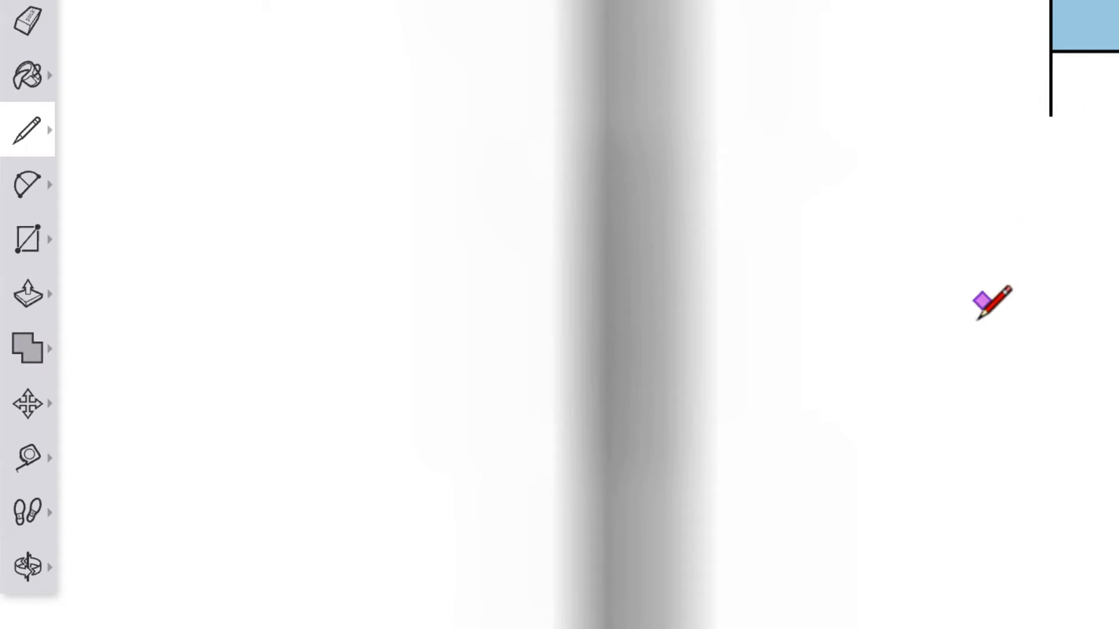
{"action": "key", "text": "e"}
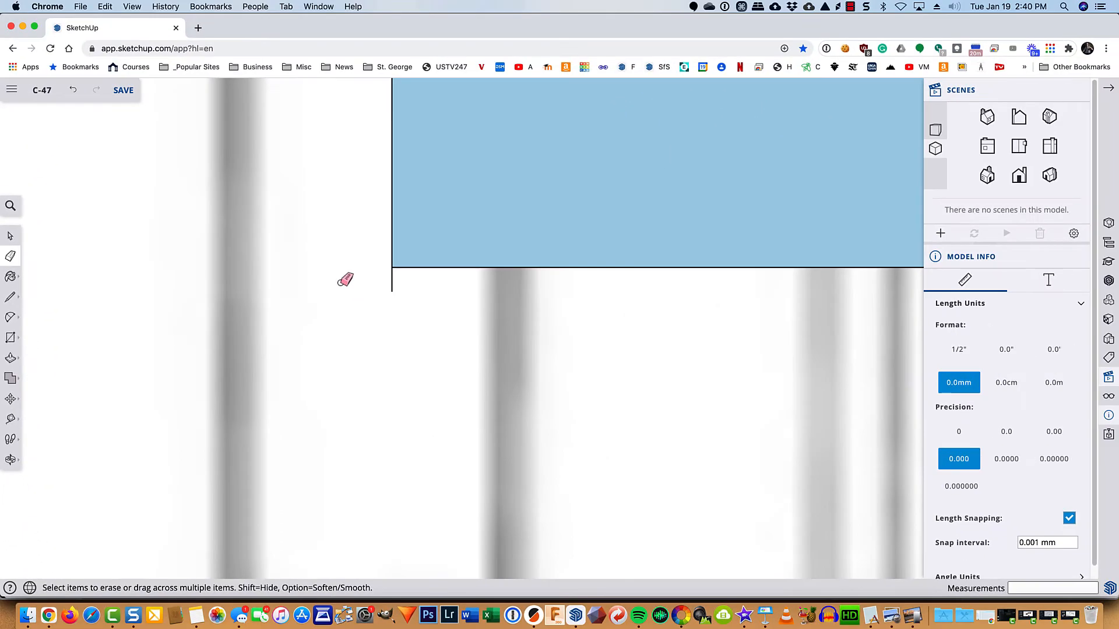
{"action": "left_click_drag", "start_coordinate": [388, 282], "coordinate": [399, 282]}
- Trace the front curve of the right wingtip with five short line segments from the tip chord's front corner to the outermost point
{"action": "scroll", "coordinate": [402, 279], "scroll_direction": "down", "scroll_amount": 5}
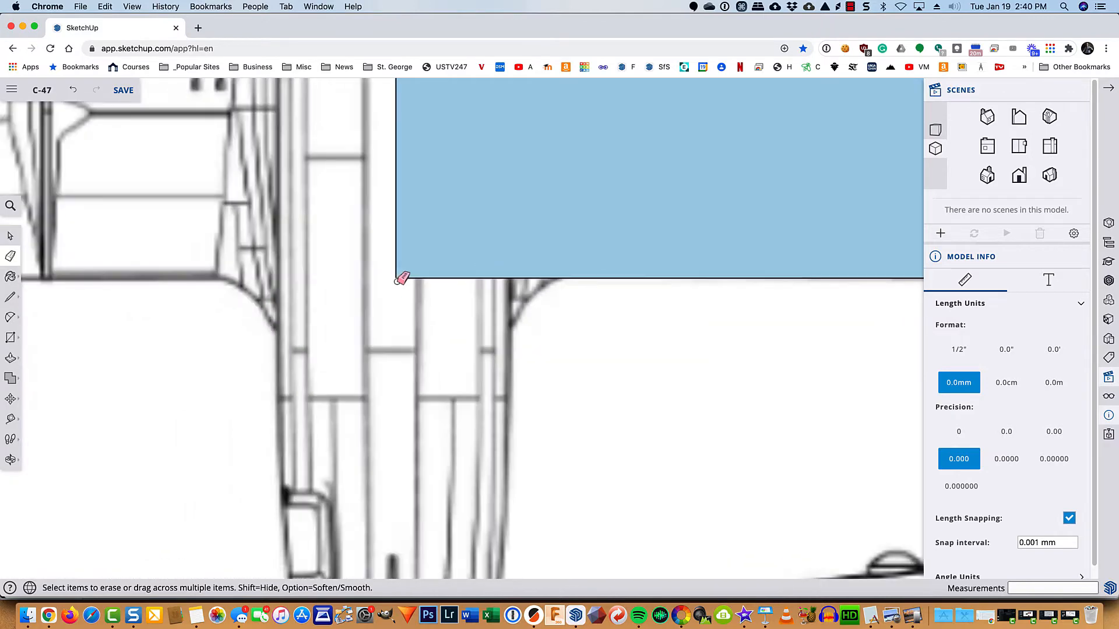
{"action": "scroll", "coordinate": [402, 279], "scroll_direction": "down", "scroll_amount": 5}
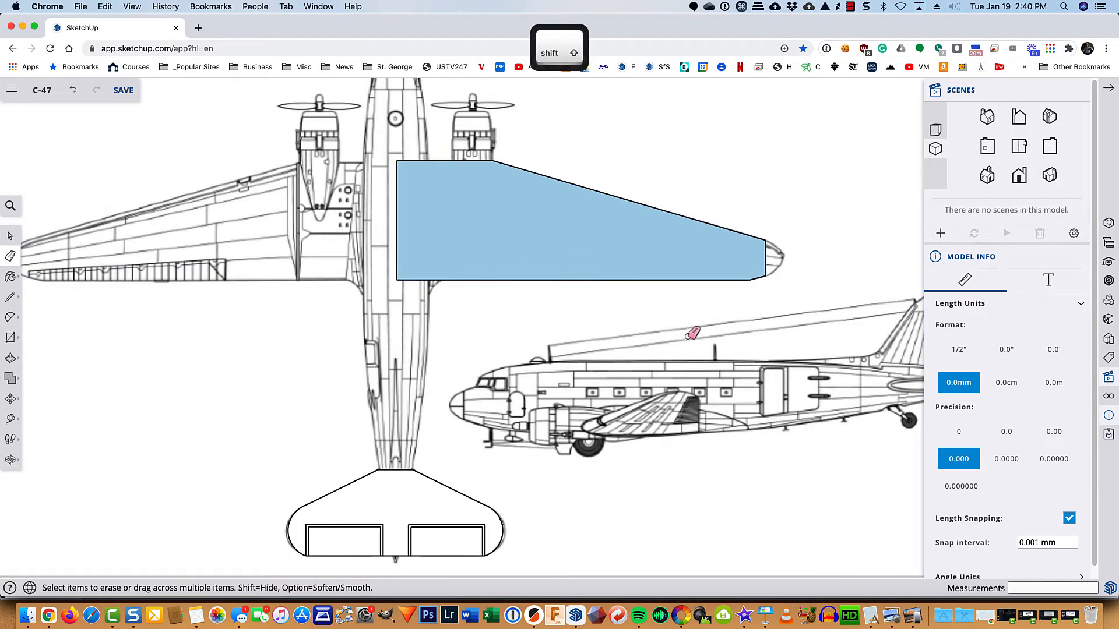
{"action": "mouse_move", "coordinate": [682, 327]}
{"action": "middle_mouse_down", "text": "shift"}
{"action": "mouse_move", "coordinate": [533, 369]}
{"action": "mouse_move", "coordinate": [443, 367]}
{"action": "middle_mouse_up", "text": "shift"}
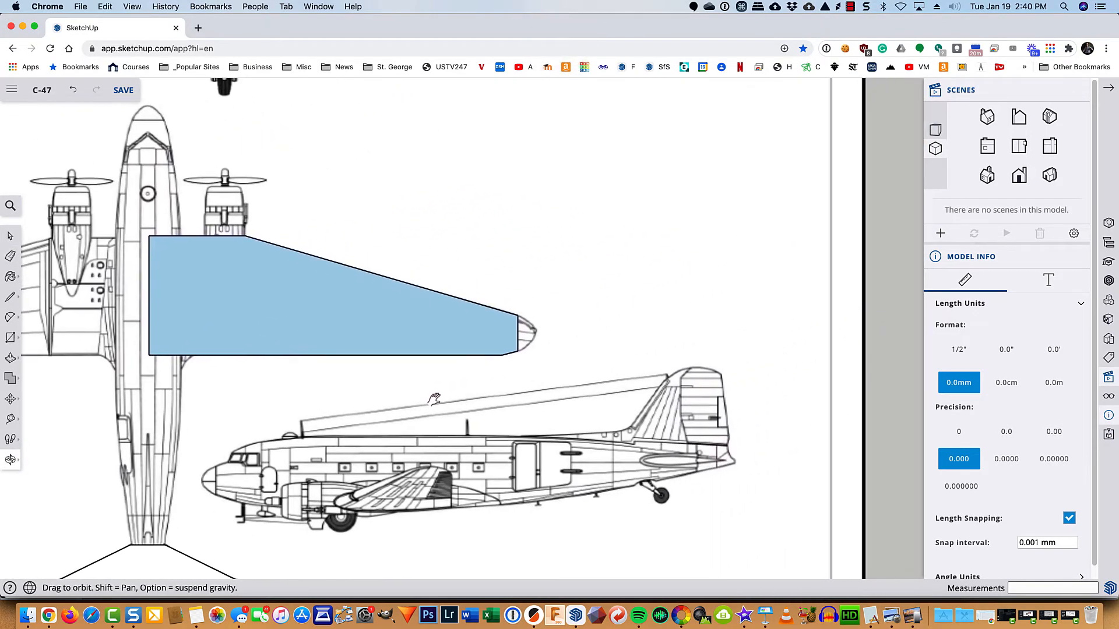
{"action": "scroll", "coordinate": [513, 327], "scroll_direction": "up", "scroll_amount": 6}
{"action": "scroll", "coordinate": [513, 336], "scroll_direction": "up", "scroll_amount": 2}
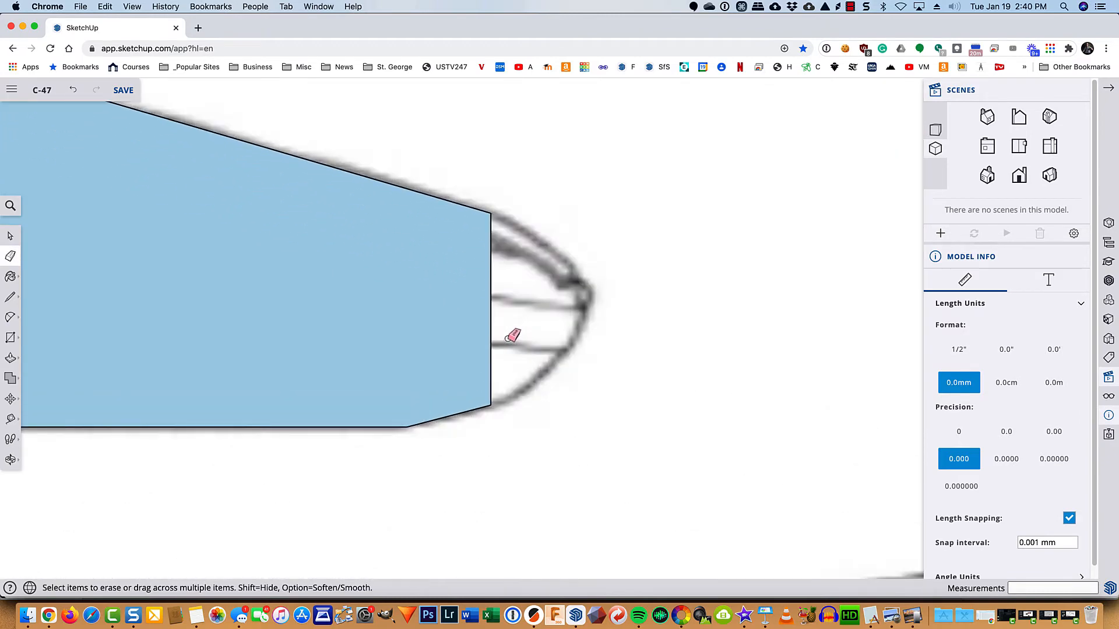
{"action": "key", "text": "space"}
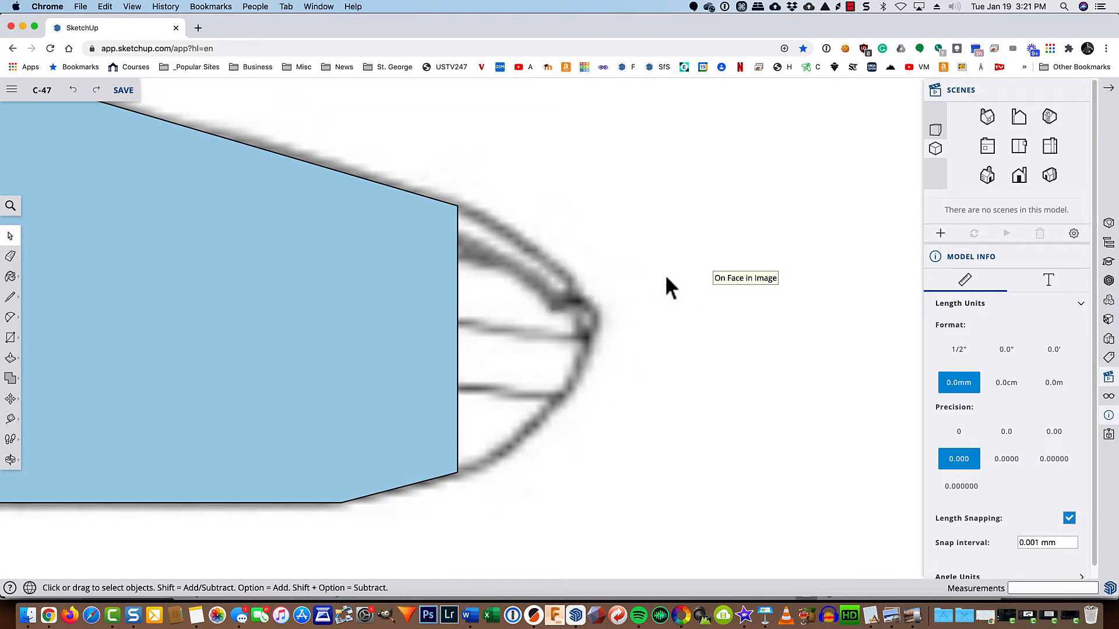
{"action": "key", "text": "l"}
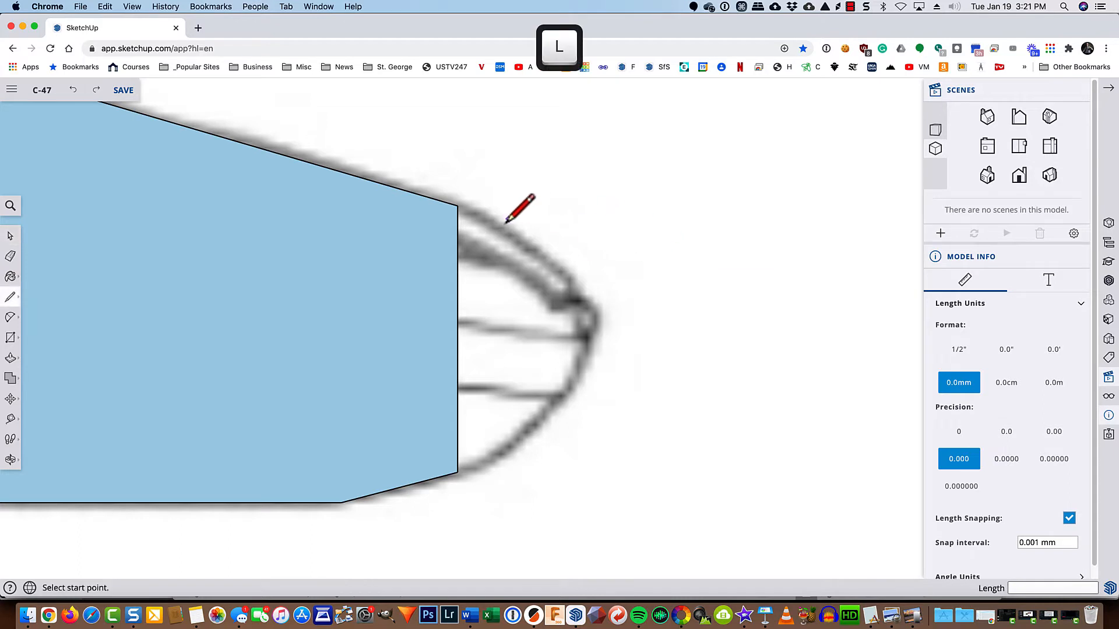
{"action": "scroll", "coordinate": [506, 220], "scroll_direction": "up", "scroll_amount": 1}
{"action": "scroll", "coordinate": [506, 220], "scroll_direction": "up", "scroll_amount": 1}
{"action": "middle_click_drag", "start_coordinate": [504, 282], "coordinate": [536, 214], "text": "shift"}
{"action": "scroll", "coordinate": [546, 205], "scroll_direction": "down", "scroll_amount": 4}
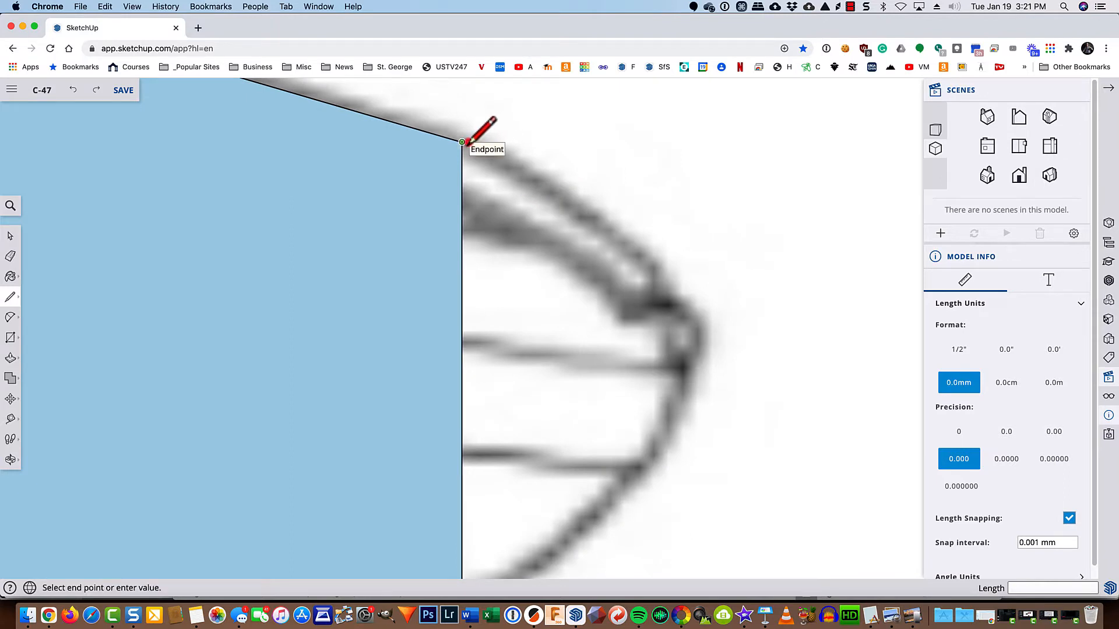
{"action": "left_click", "coordinate": [505, 164]}
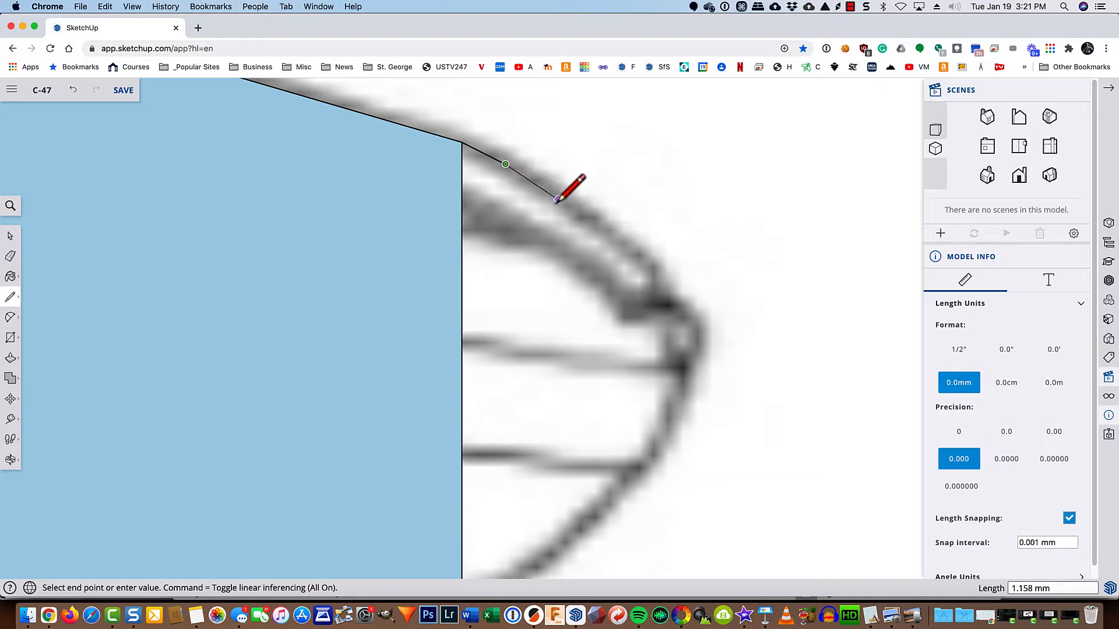
{"action": "left_click", "coordinate": [561, 202]}
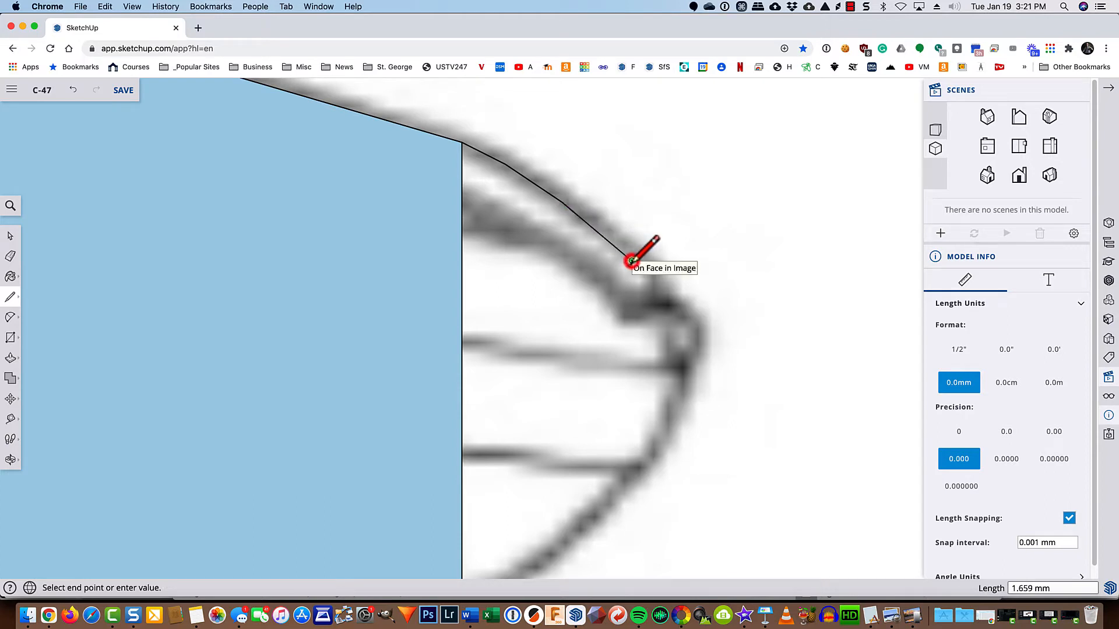
{"action": "left_click", "coordinate": [630, 260]}
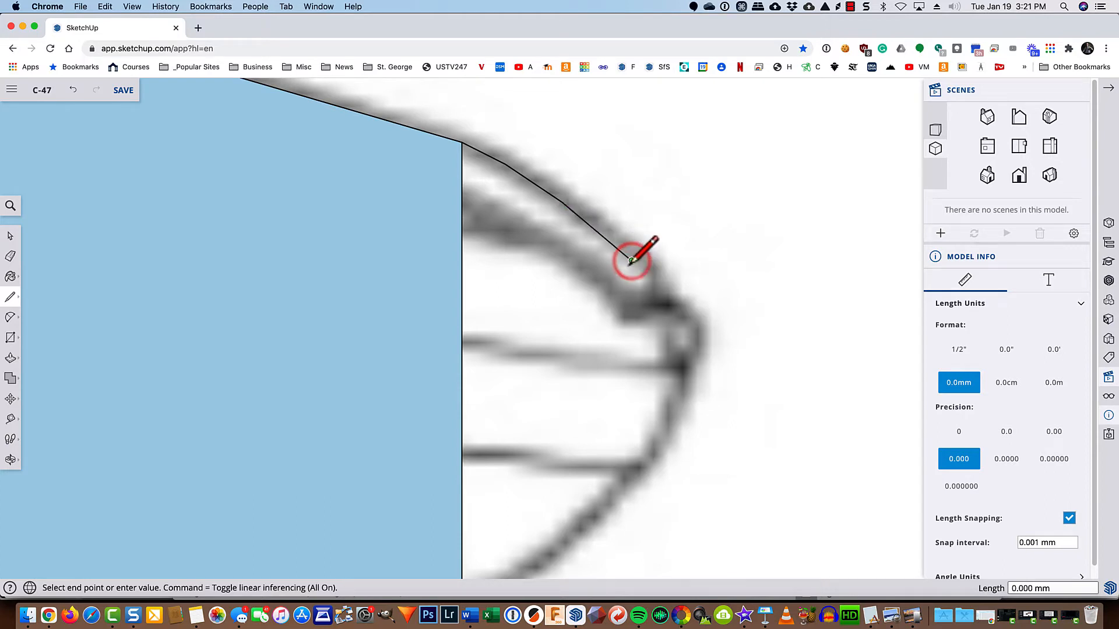
{"action": "left_click", "coordinate": [678, 313]}
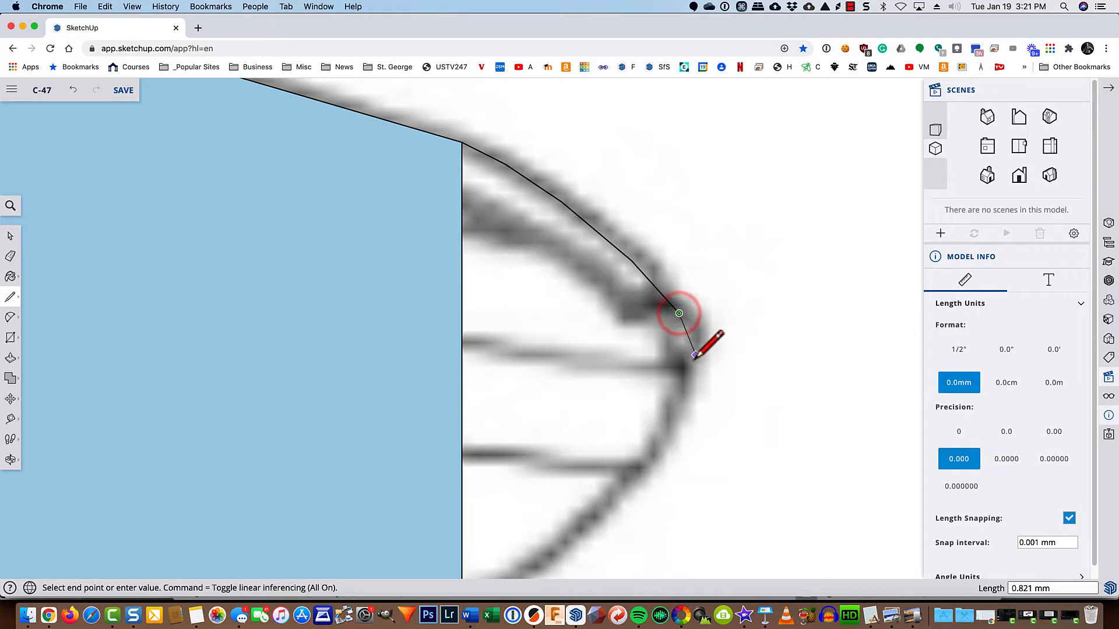
{"action": "scroll", "coordinate": [696, 341], "scroll_direction": "up", "scroll_amount": 5}
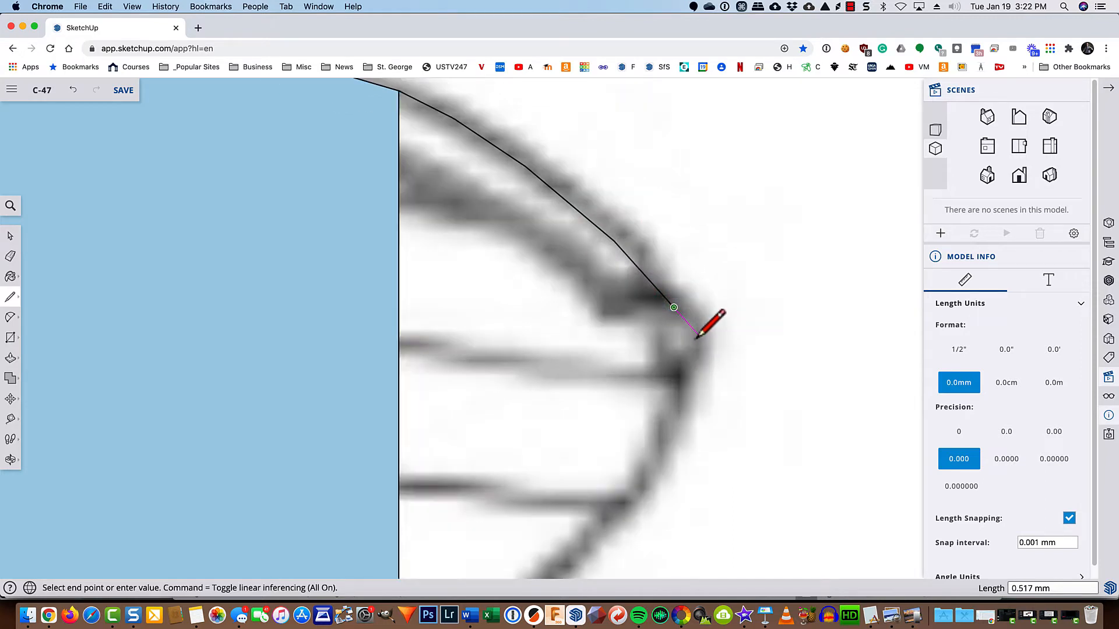
{"action": "left_click", "coordinate": [694, 347]}
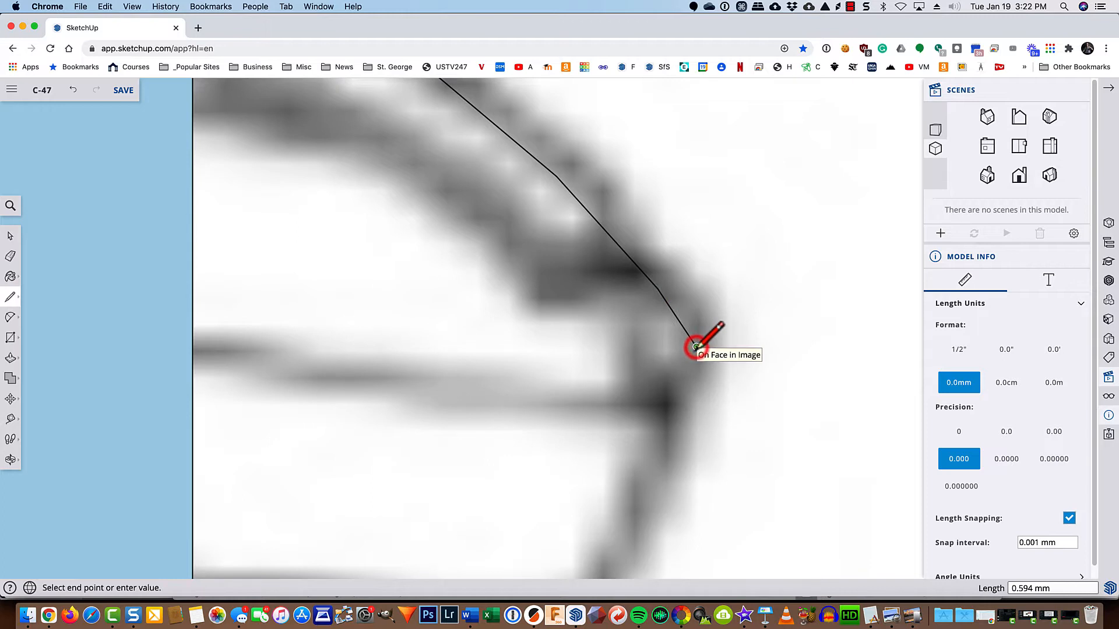
- Continue the wingtip outline around the outermost point with four short segments, following the blueprint curve back to the rearmost panel line
{"action": "scroll", "coordinate": [696, 350], "scroll_direction": "down", "scroll_amount": 4}
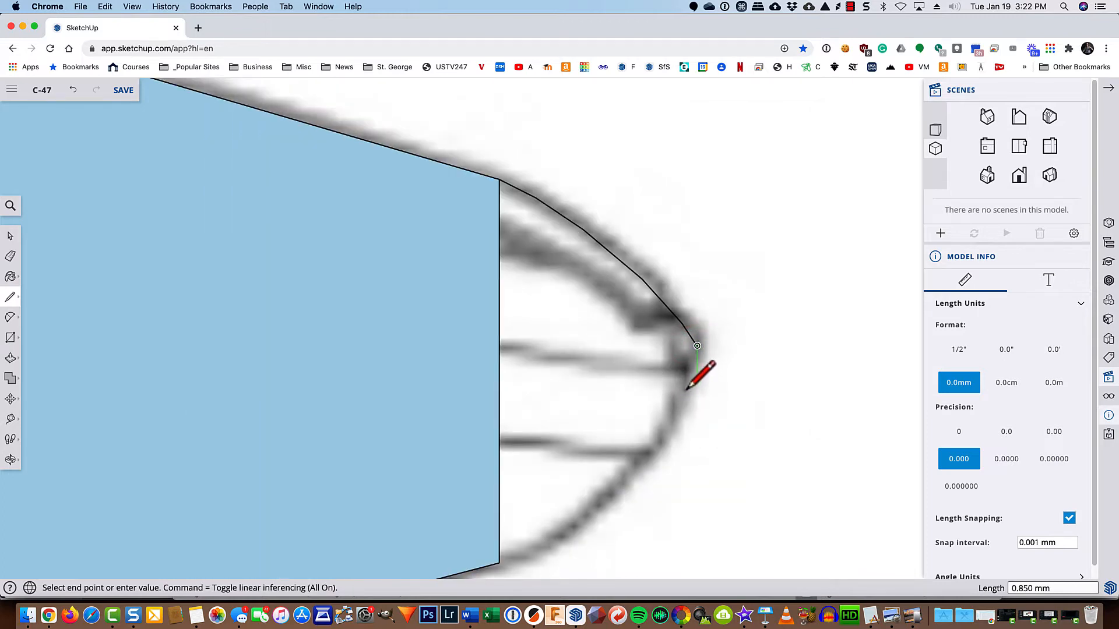
{"action": "scroll", "coordinate": [690, 369], "scroll_direction": "up", "scroll_amount": 3}
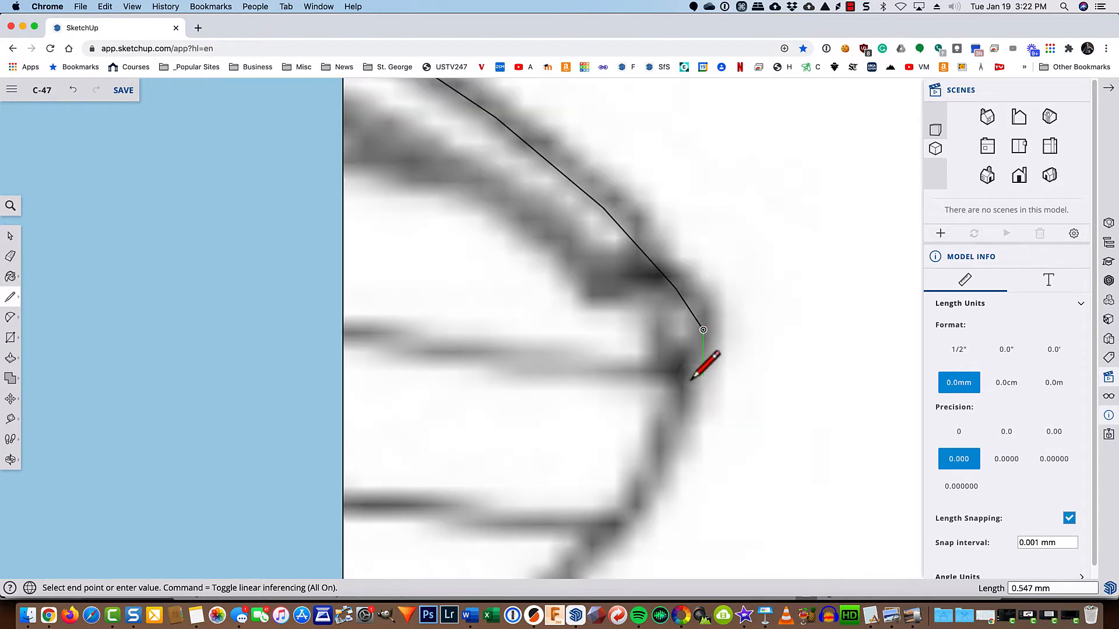
{"action": "scroll", "coordinate": [690, 373], "scroll_direction": "up", "scroll_amount": 3}
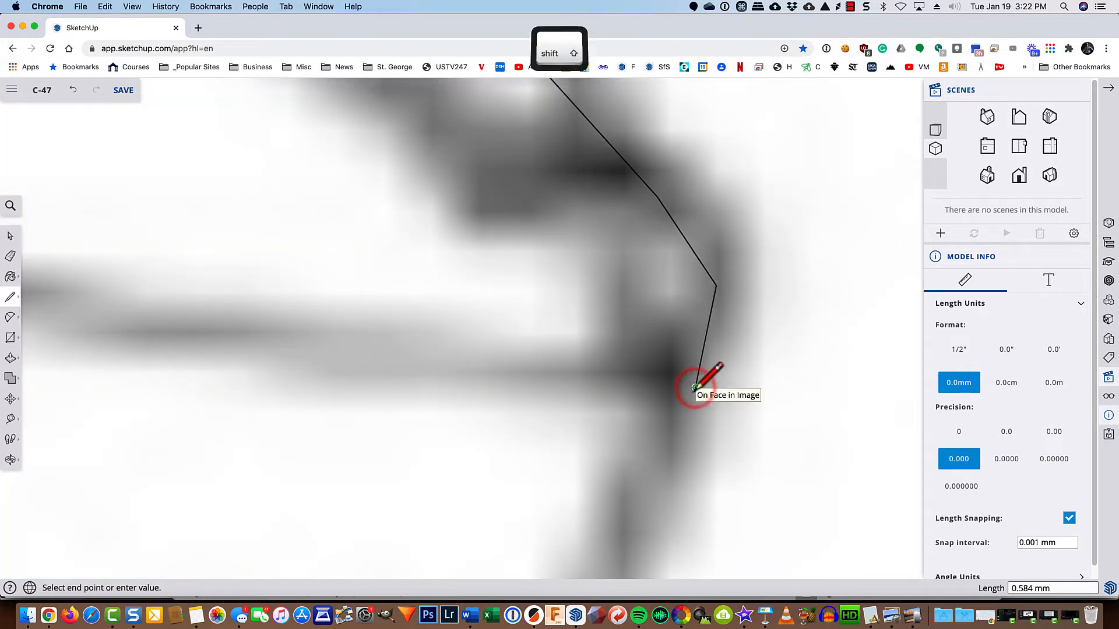
{"action": "mouse_move", "coordinate": [693, 386]}
{"action": "middle_mouse_down", "text": "shift"}
{"action": "mouse_move", "coordinate": [716, 200]}
{"action": "mouse_move", "coordinate": [719, 233]}
{"action": "middle_mouse_up", "text": "shift"}
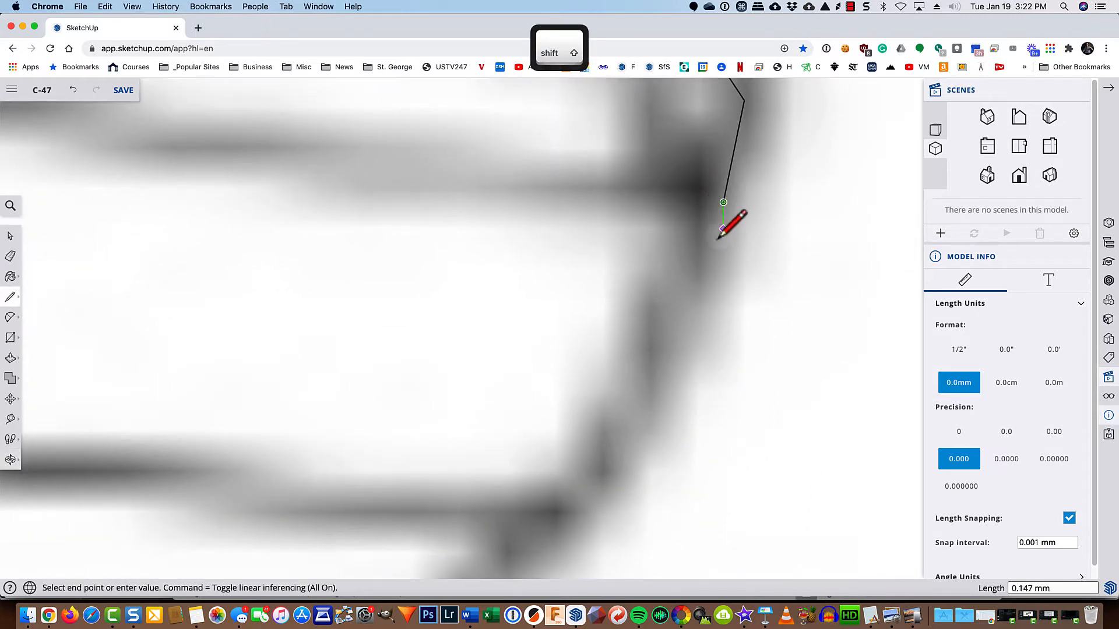
{"action": "left_click", "coordinate": [688, 330]}
{"action": "middle_click_drag", "start_coordinate": [687, 333], "coordinate": [764, 102], "text": "shift"}
{"action": "left_click", "coordinate": [713, 200]}
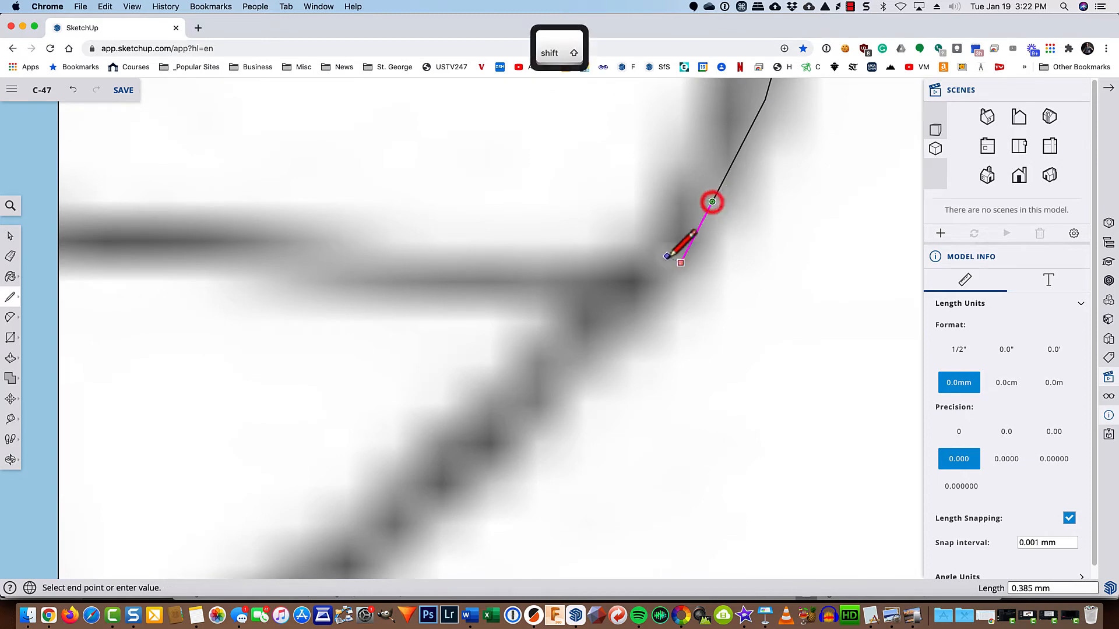
{"action": "middle_click_drag", "start_coordinate": [645, 262], "coordinate": [694, 211], "text": "shift"}
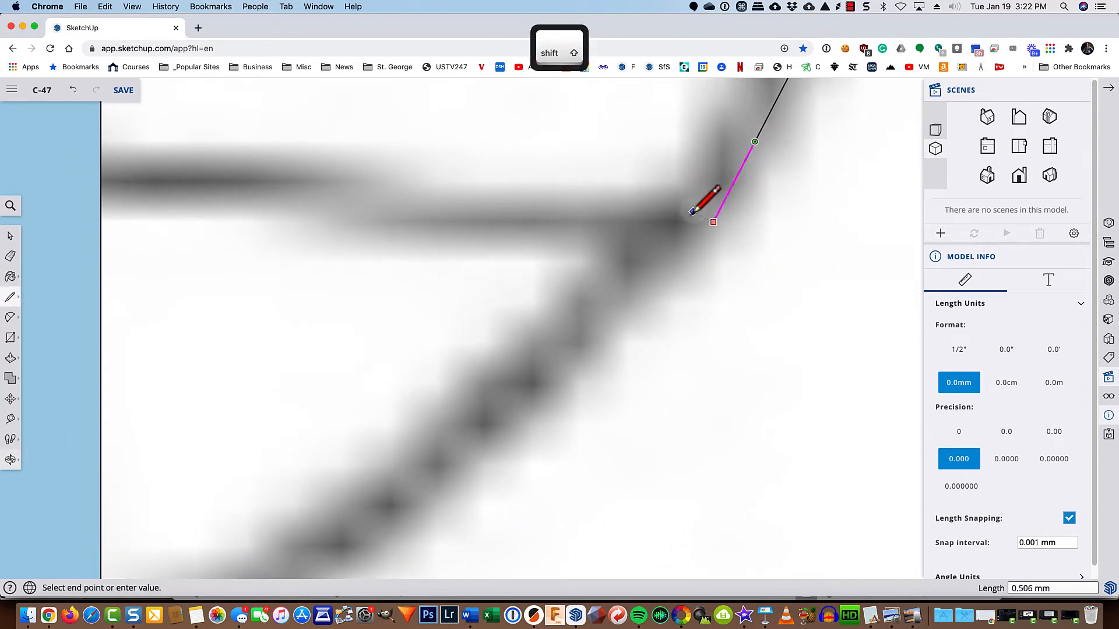
{"action": "left_click", "coordinate": [676, 241]}
- Trace the remaining rear wingtip curve with five short segments, closing the outline at the tip chord's rear corner
{"action": "middle_click_drag", "start_coordinate": [587, 309], "coordinate": [627, 265], "text": "shift"}
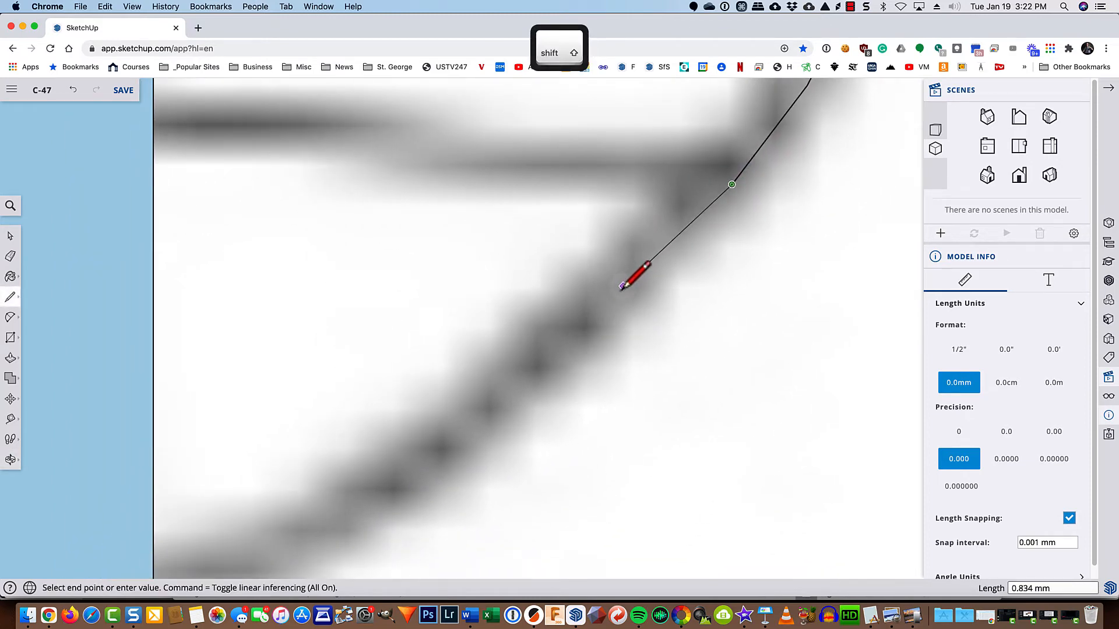
{"action": "left_click", "coordinate": [624, 286]}
{"action": "middle_click_drag", "start_coordinate": [606, 302], "coordinate": [681, 212], "text": "shift"}
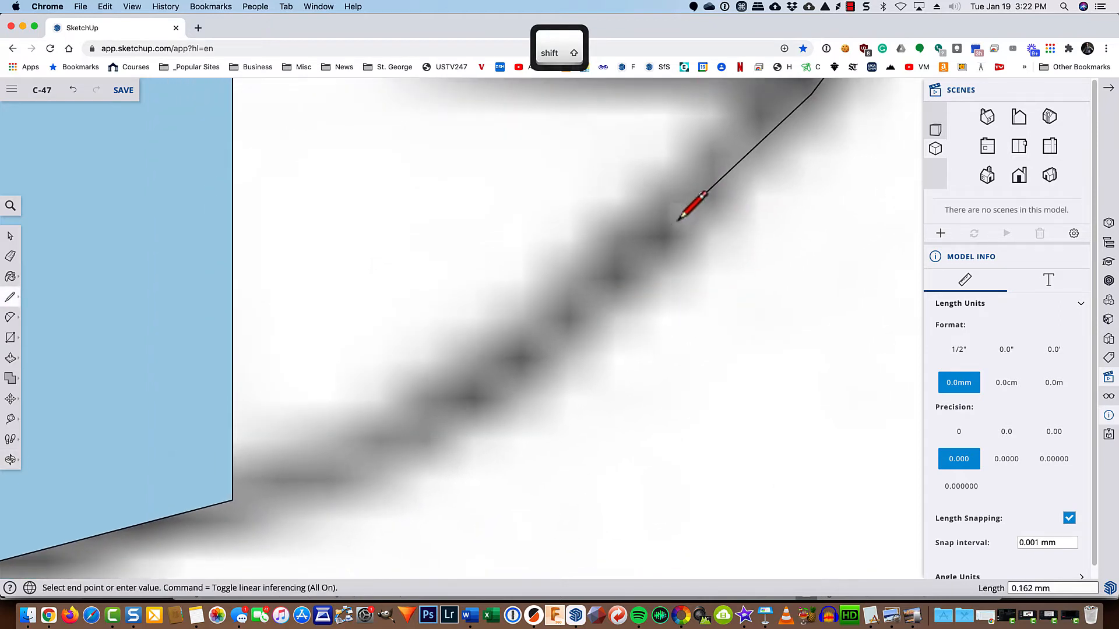
{"action": "left_click", "coordinate": [604, 288]}
{"action": "key", "text": "shift"}
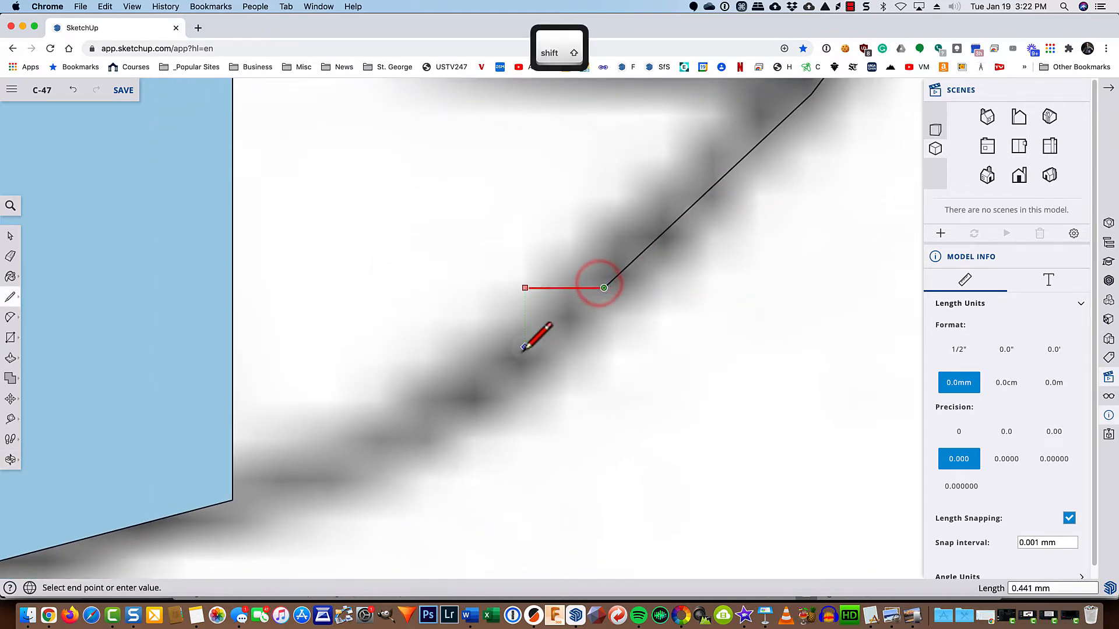
{"action": "left_click", "coordinate": [475, 390]}
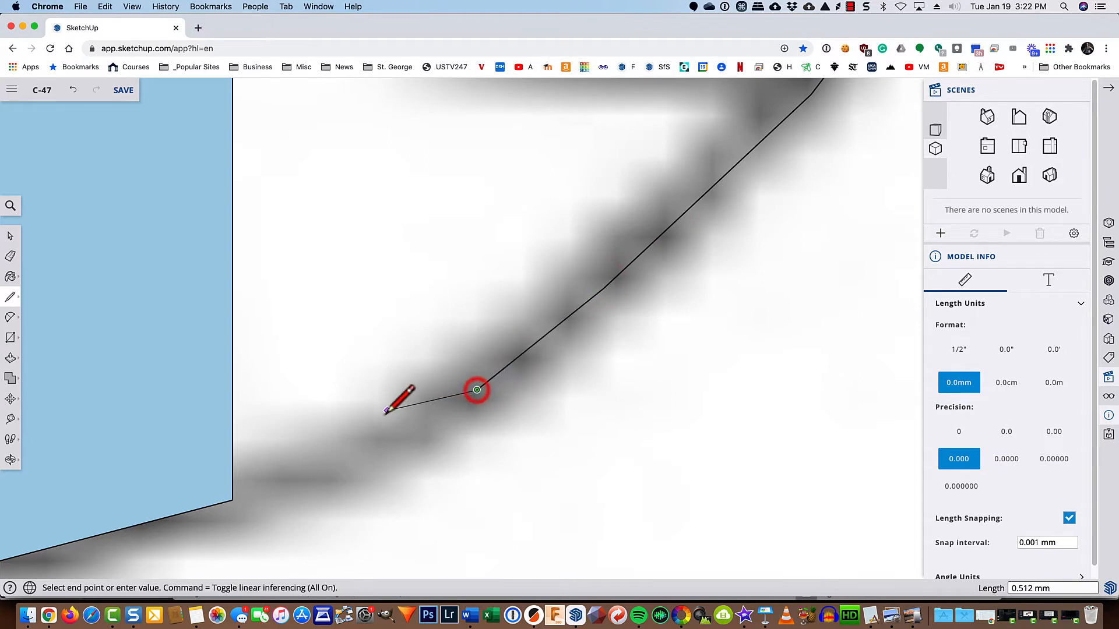
{"action": "middle_click_drag", "start_coordinate": [379, 420], "coordinate": [608, 292], "text": "shift"}
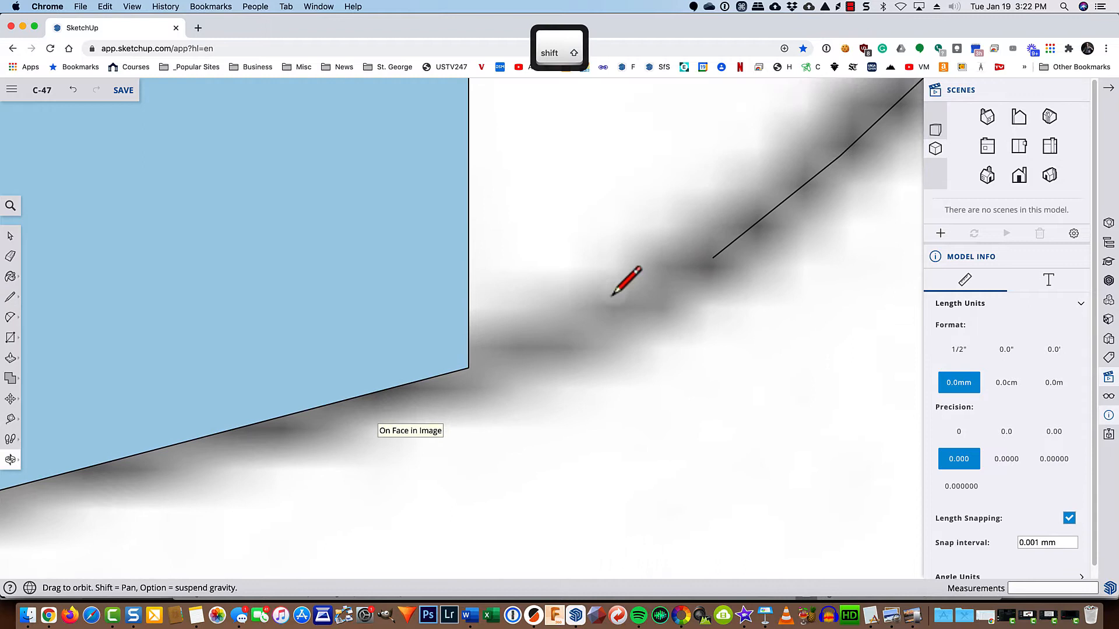
{"action": "left_click", "coordinate": [581, 325]}
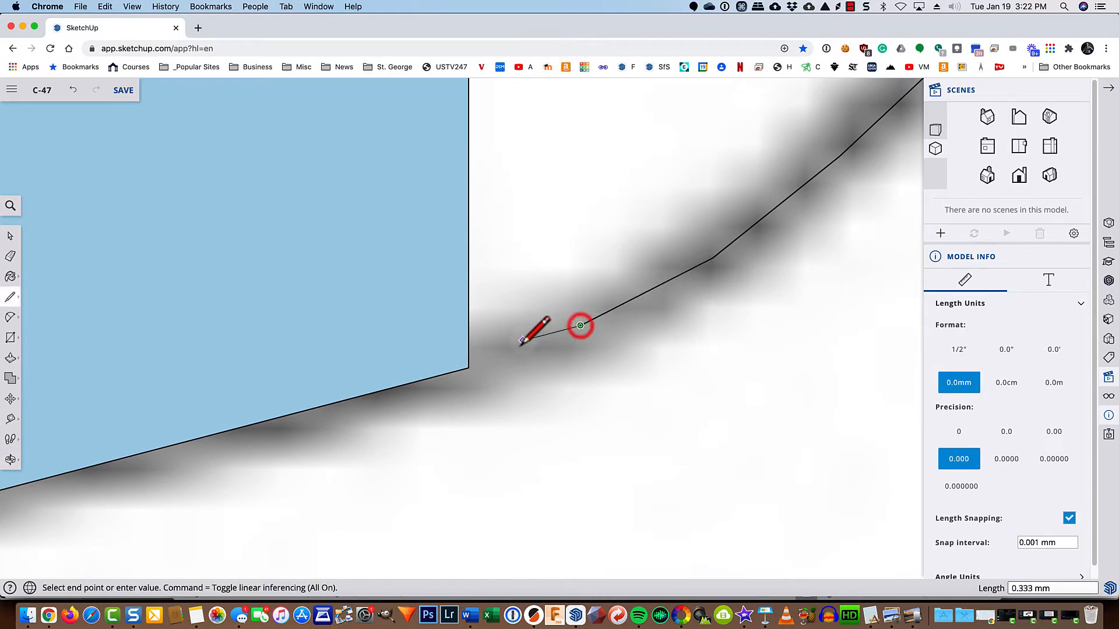
{"action": "left_click", "coordinate": [468, 367]}
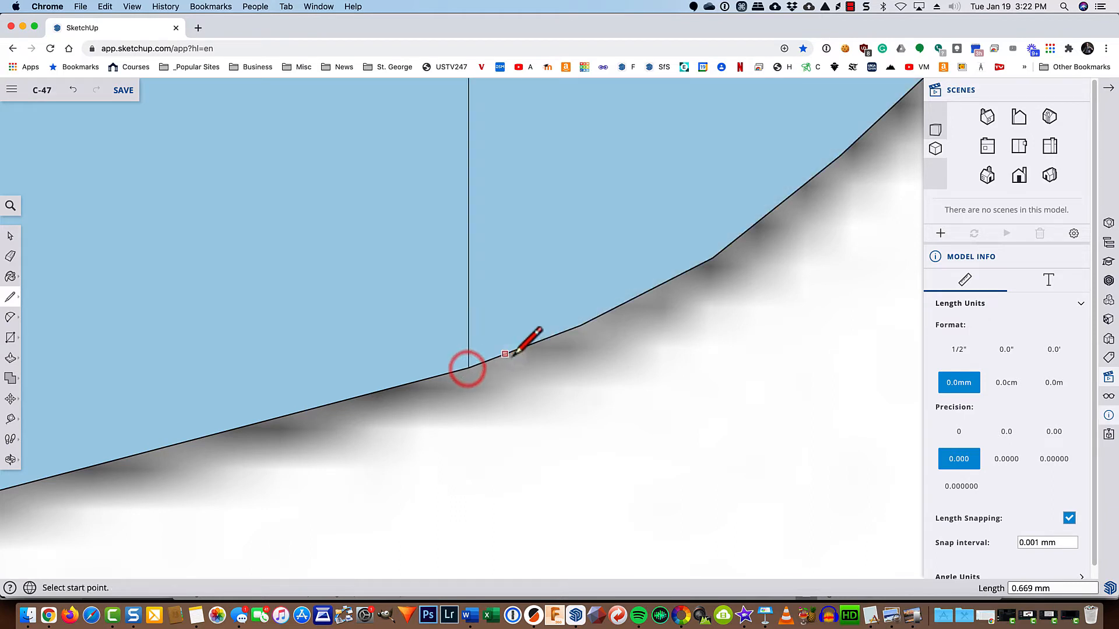
- Draw a line about 0.66 mm long across the pointed corner at the wingtip's outermost point, joining the two adjacent outline edges
{"action": "scroll", "coordinate": [510, 352], "scroll_direction": "down", "scroll_amount": 4}
{"action": "scroll", "coordinate": [585, 273], "scroll_direction": "up", "scroll_amount": 6}
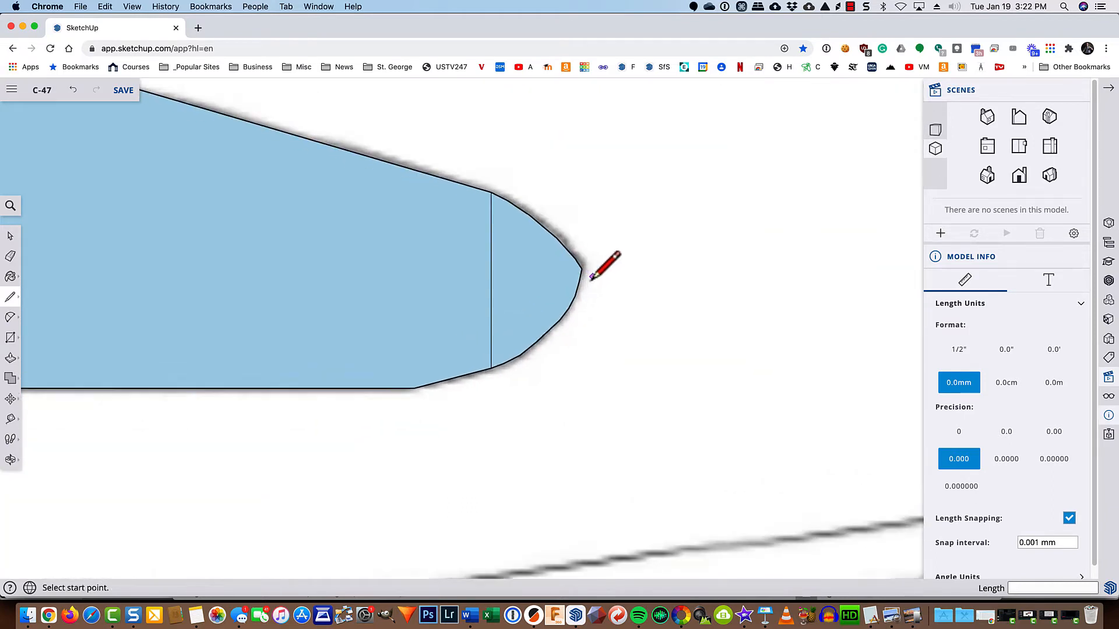
{"action": "scroll", "coordinate": [585, 273], "scroll_direction": "up", "scroll_amount": 2}
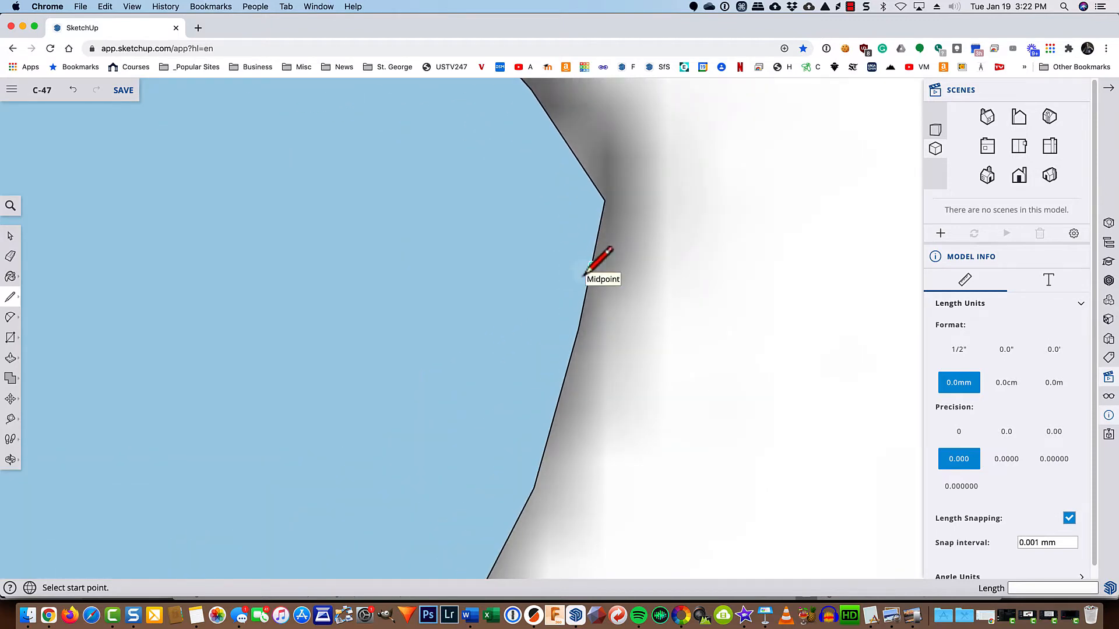
{"action": "scroll", "coordinate": [586, 273], "scroll_direction": "down", "scroll_amount": 2}
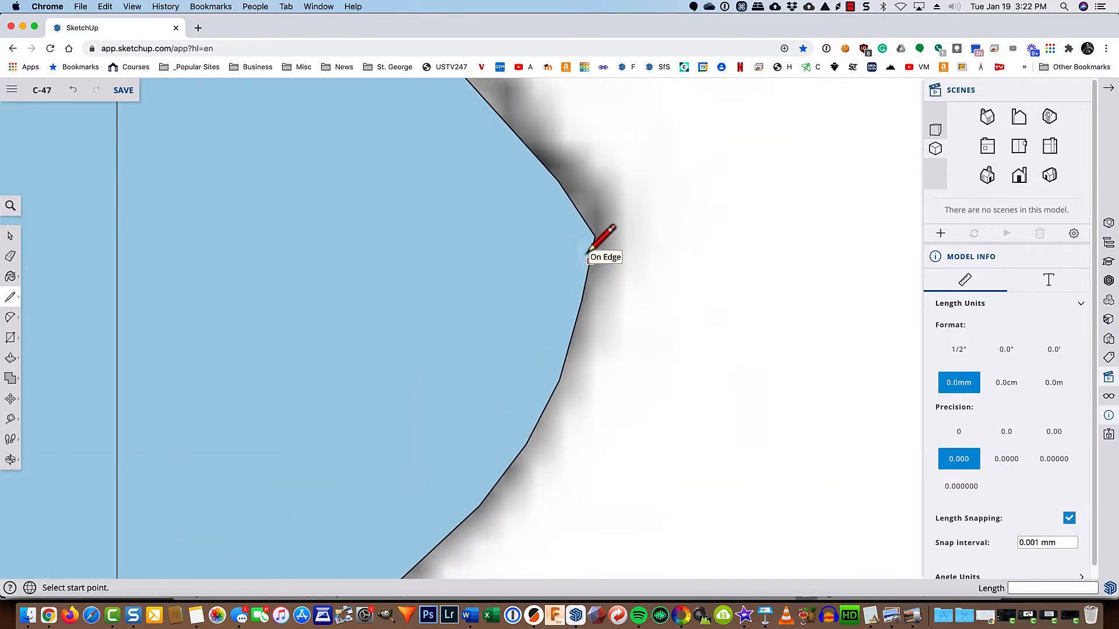
{"action": "key", "text": "l"}
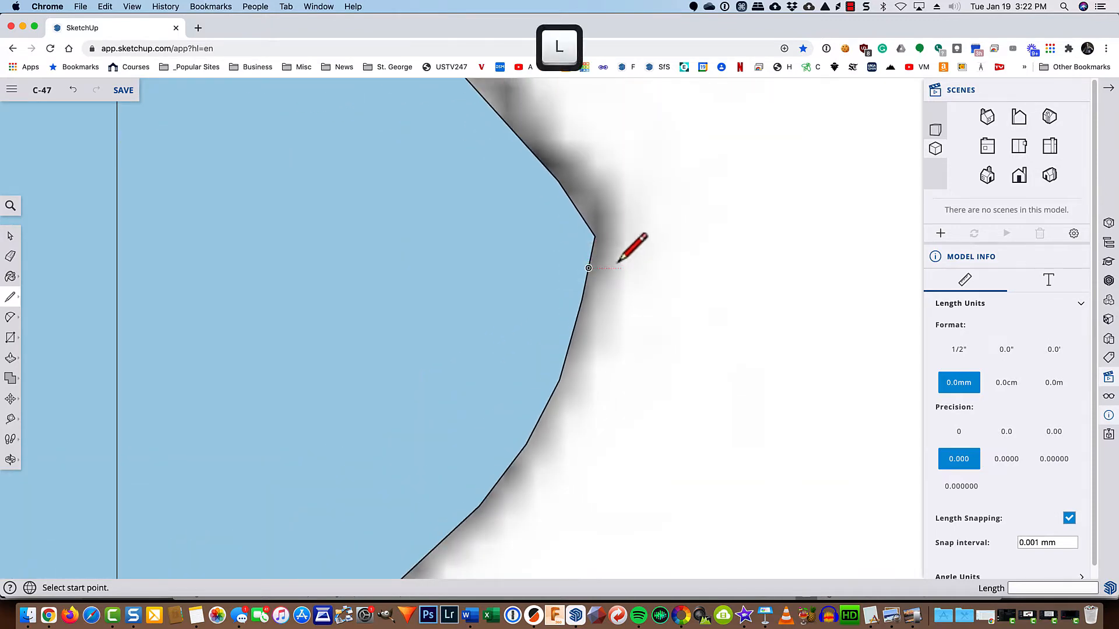
{"action": "left_click", "coordinate": [576, 208]}
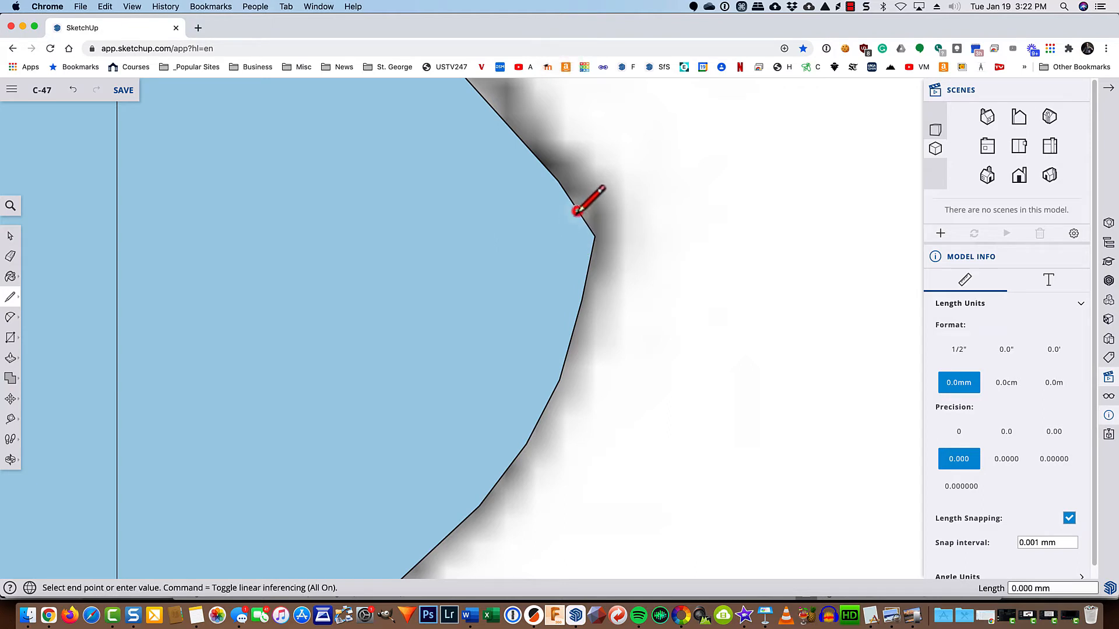
{"action": "left_click", "coordinate": [585, 281]}
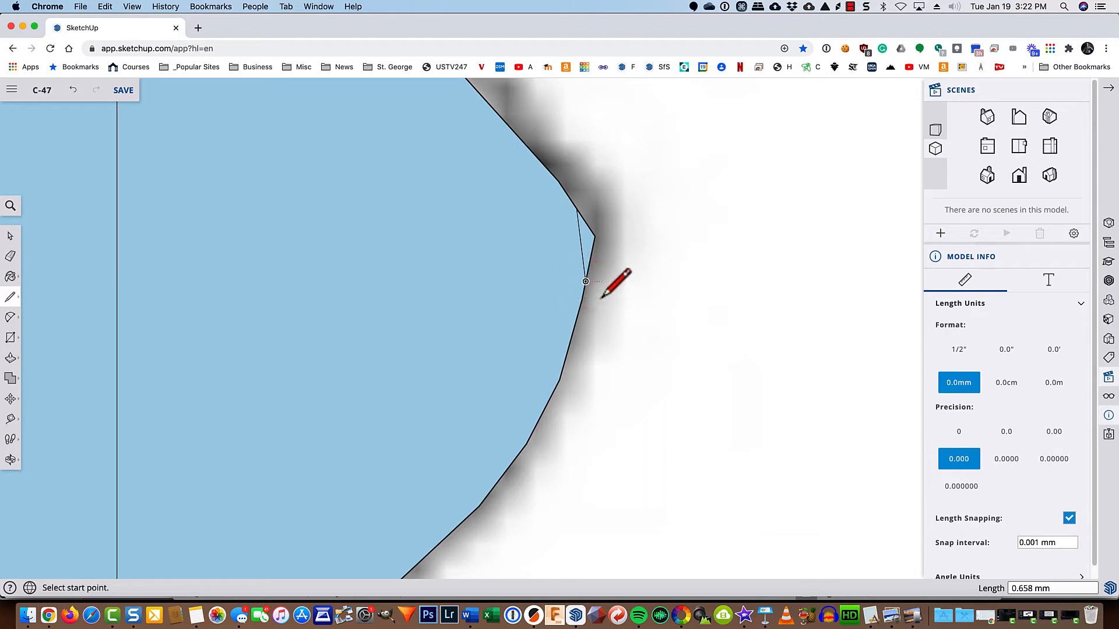
- Erase the two short edges of the pointed corner outside the new cutoff line to blunt the wingtip
{"action": "key", "text": "e"}
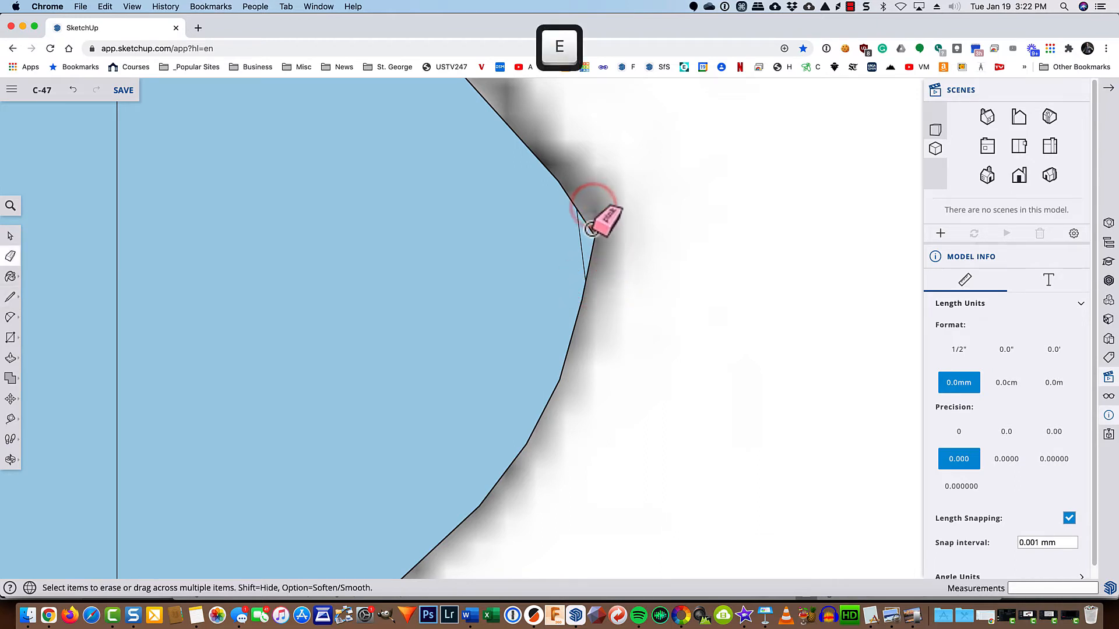
{"action": "left_click_drag", "start_coordinate": [591, 229], "coordinate": [594, 259]}
{"action": "scroll", "coordinate": [609, 246], "scroll_direction": "down", "scroll_amount": 4}
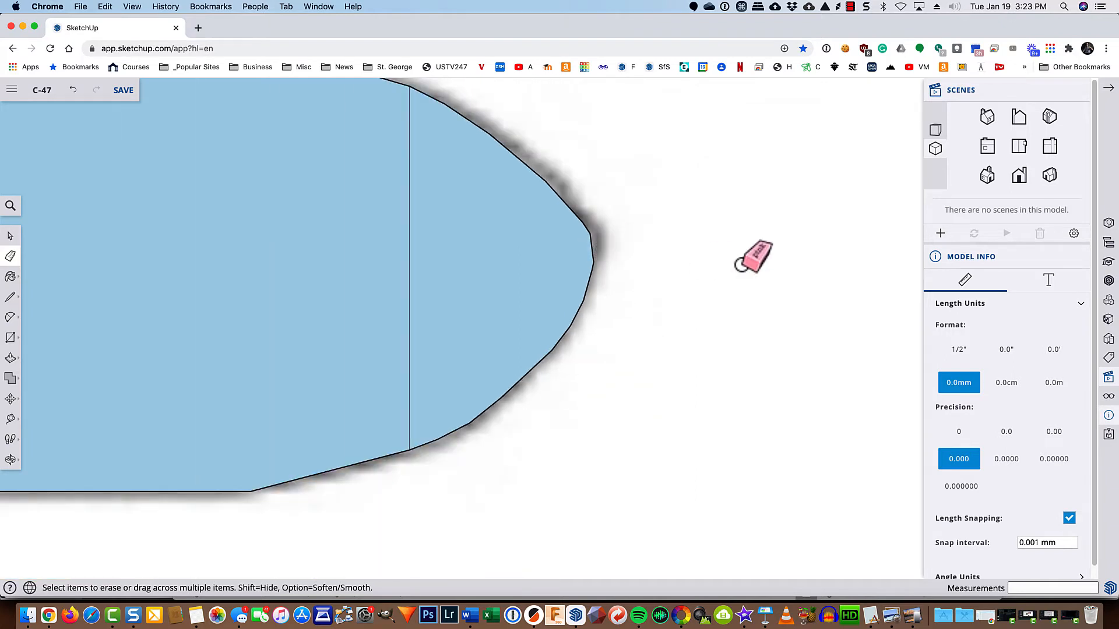
{"action": "scroll", "coordinate": [596, 256], "scroll_direction": "down", "scroll_amount": 4}
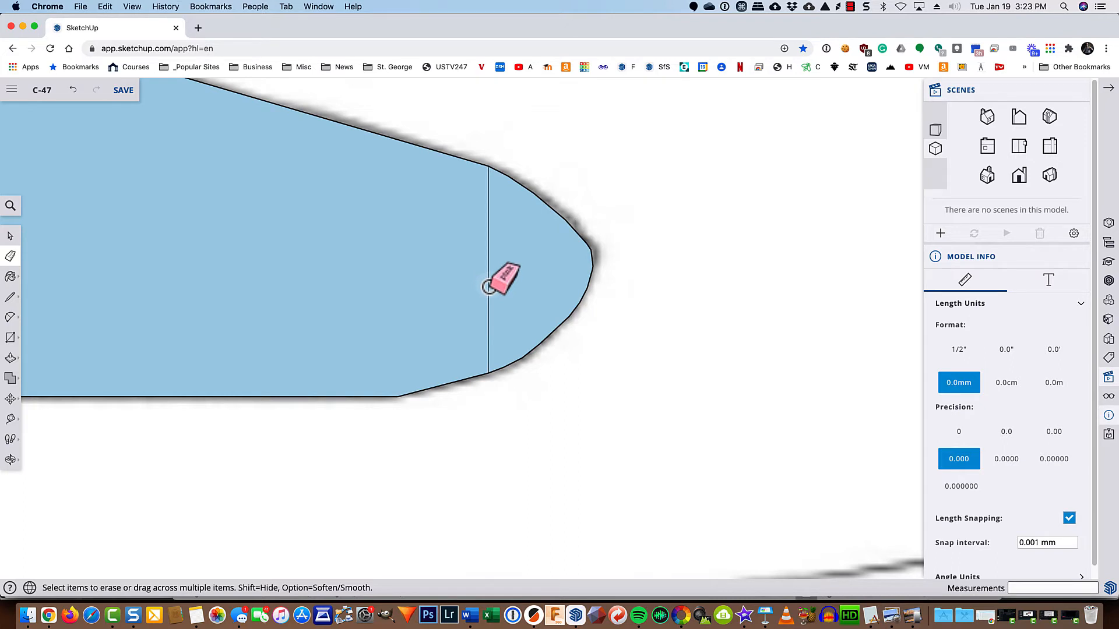
- Erase the chord line that crosses the wing at the start of the rounded wingtip
{"action": "left_click", "coordinate": [488, 287]}
{"action": "scroll", "coordinate": [492, 280], "scroll_direction": "down", "scroll_amount": 3}
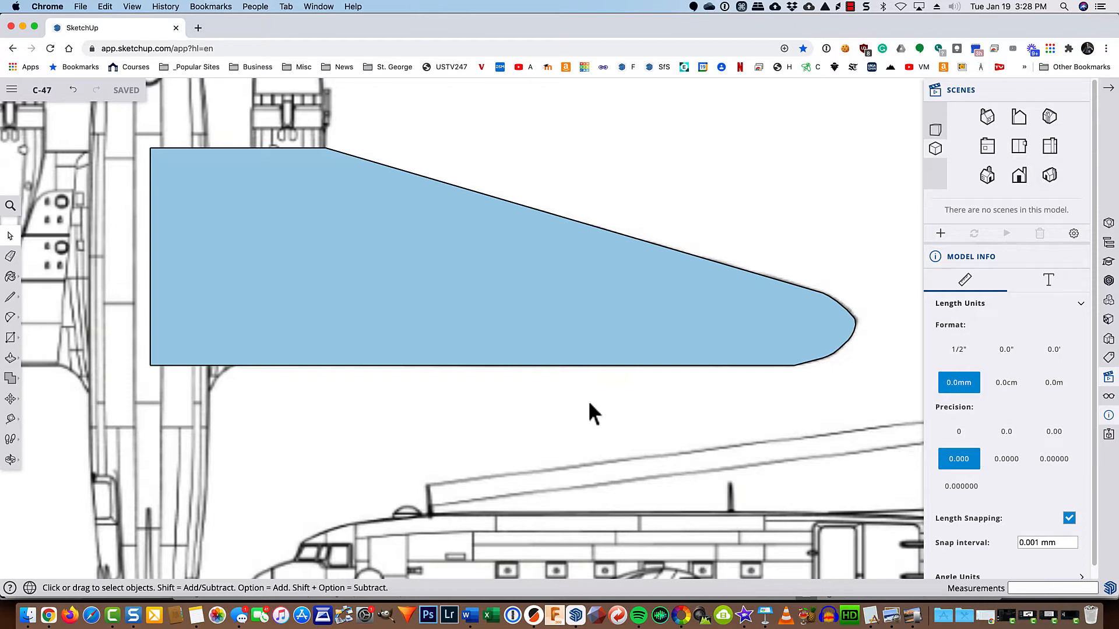
- Push/Pull the half-wing face upward to a thickness of 2.5 mm
{"action": "key", "text": "o"}
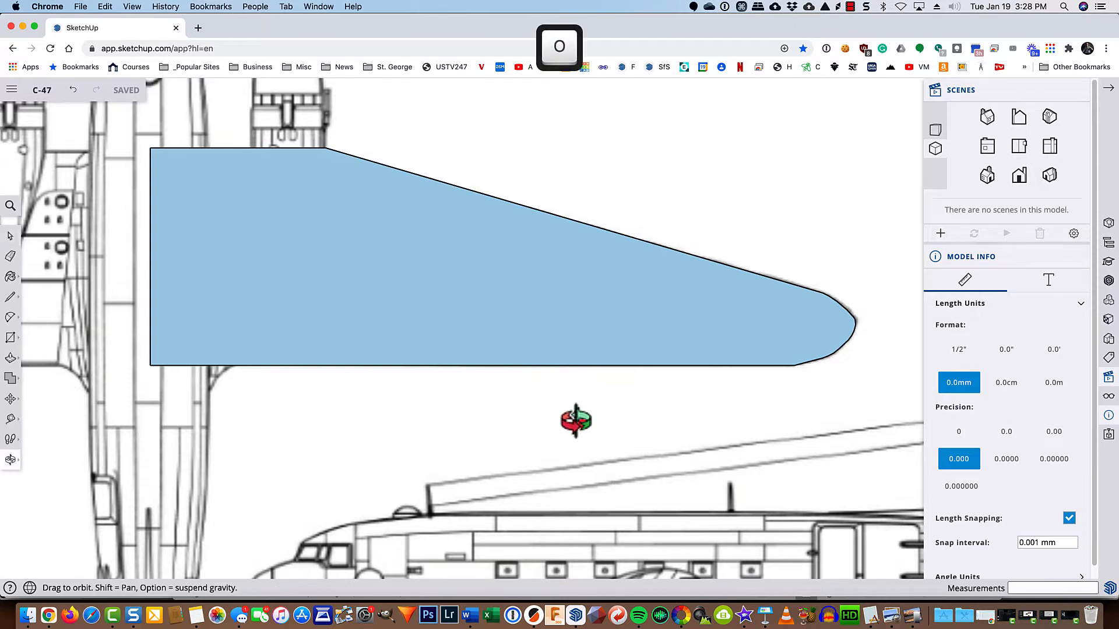
{"action": "mouse_move", "coordinate": [582, 424]}
{"action": "left_mouse_down"}
{"action": "mouse_move", "coordinate": [545, 320]}
{"action": "mouse_move", "coordinate": [530, 220]}
{"action": "mouse_move", "coordinate": [537, 140]}
{"action": "left_mouse_up"}
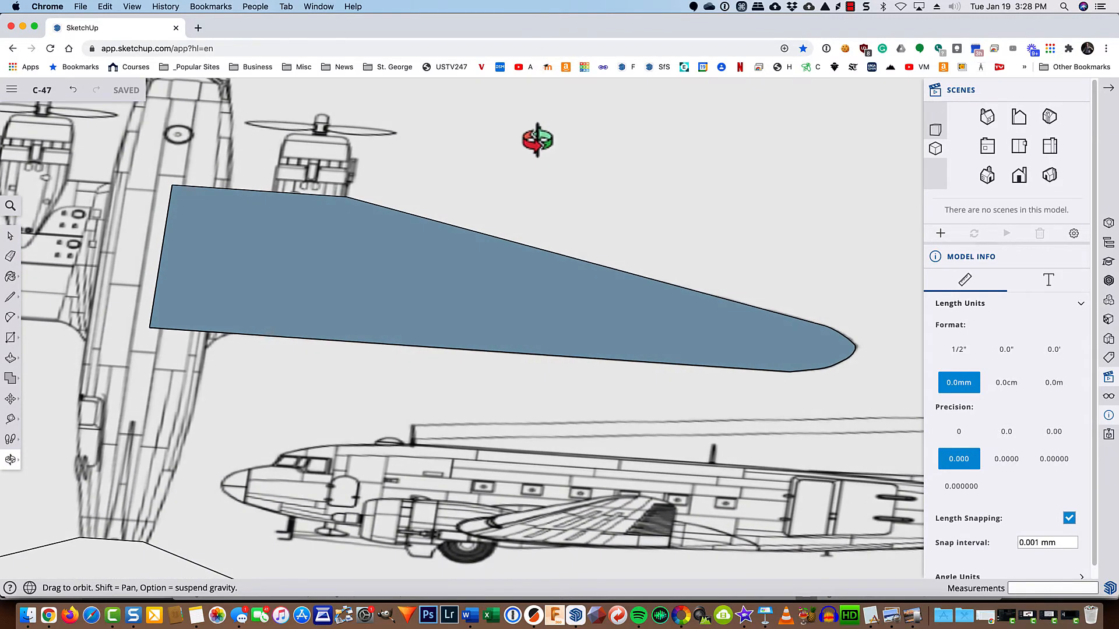
{"action": "key", "text": "space"}
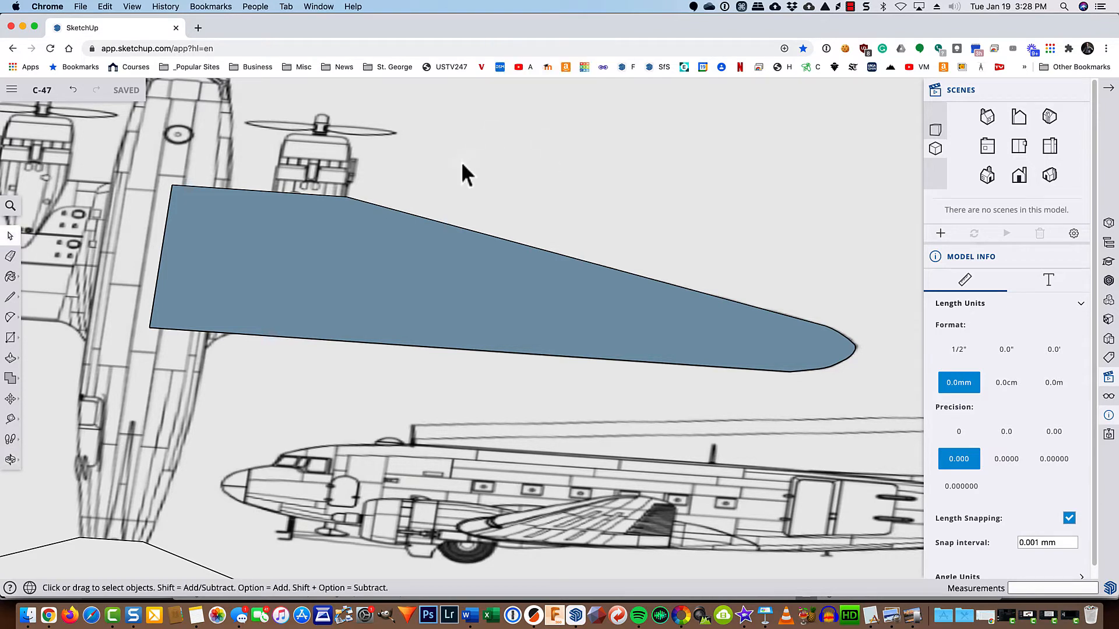
{"action": "left_click", "coordinate": [393, 278]}
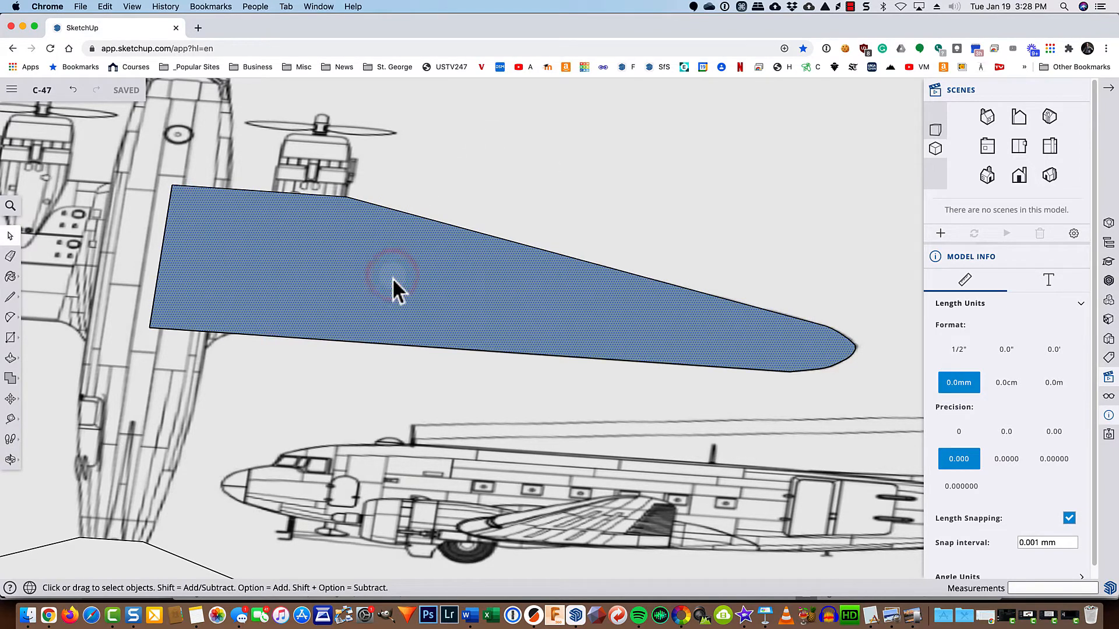
{"action": "key", "text": "p"}
{"action": "left_click", "coordinate": [388, 280]}
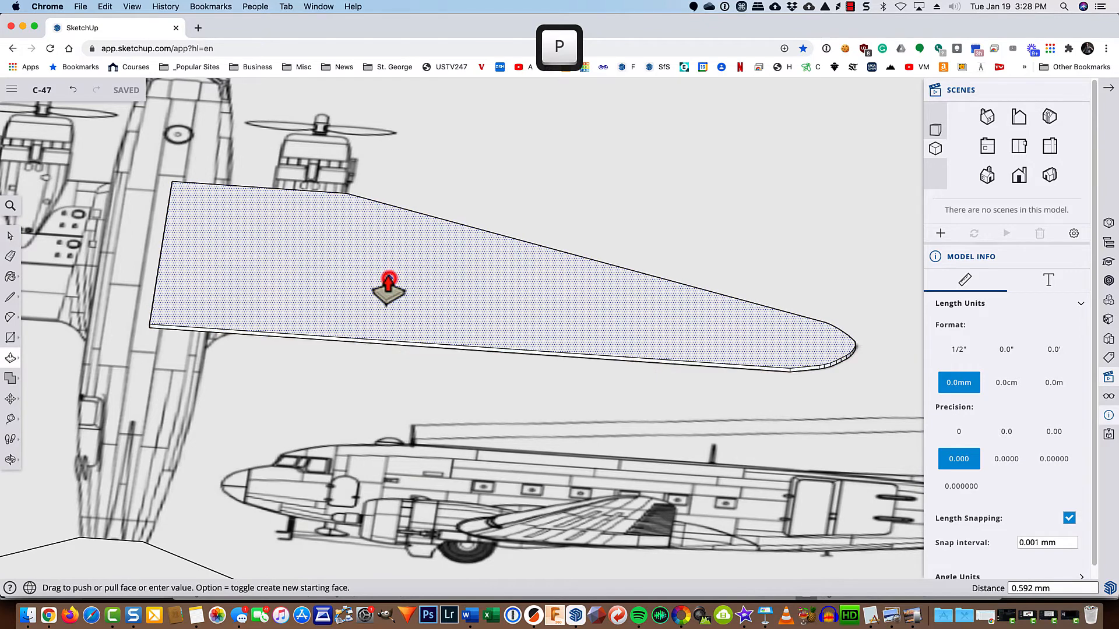
{"action": "left_click_drag", "start_coordinate": [389, 279], "coordinate": [393, 258]}
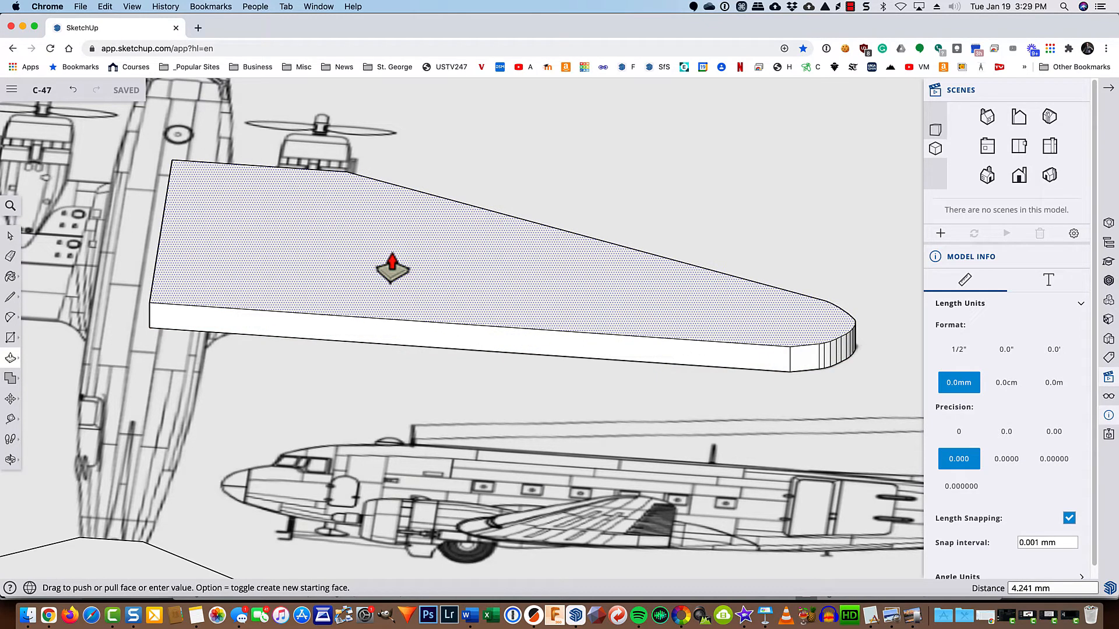
{"action": "type", "text": "2"}
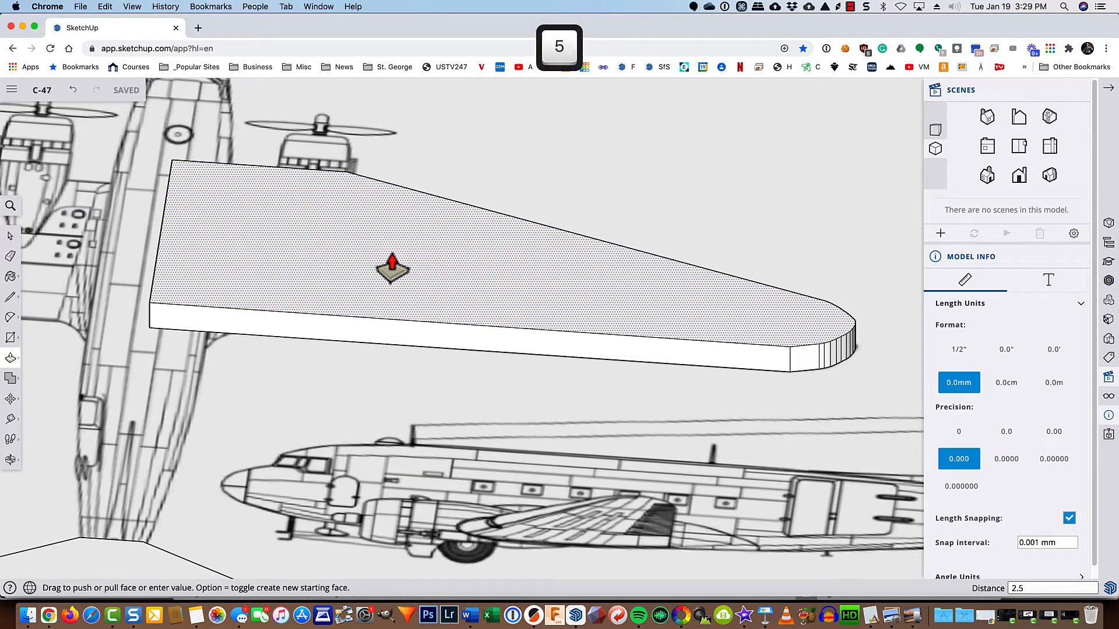
{"action": "type", "text": ".5"}
{"action": "key", "text": "Return"}
{"action": "key", "text": "space"}
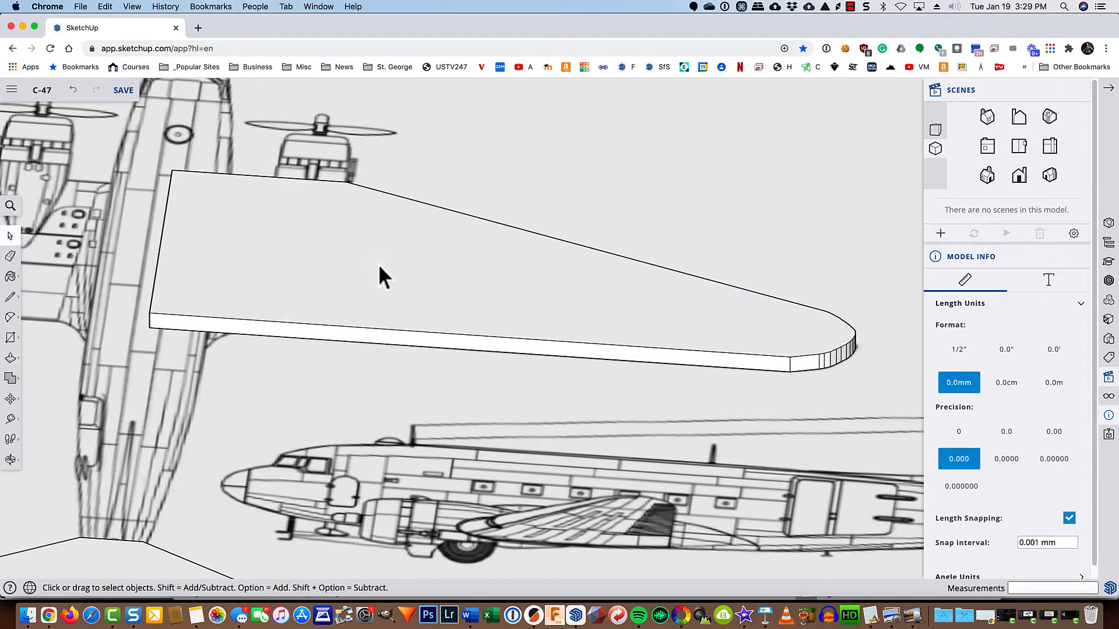
- Group all of the extruded half-wing's geometry and open the group for editing
{"action": "left_click", "coordinate": [379, 267]}
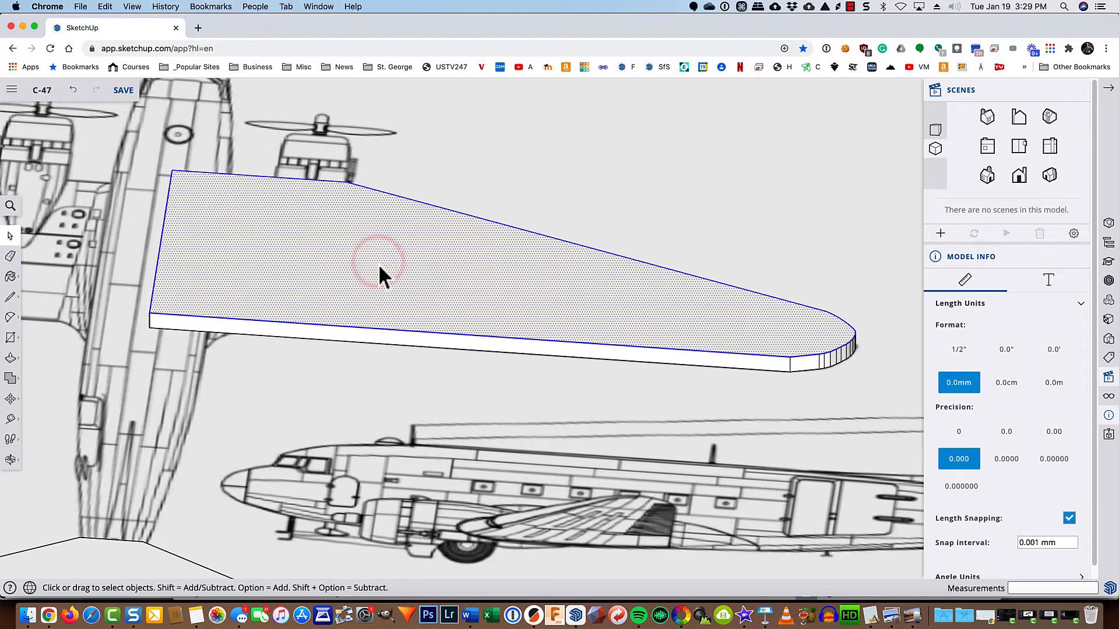
{"action": "triple_click", "coordinate": [379, 269]}
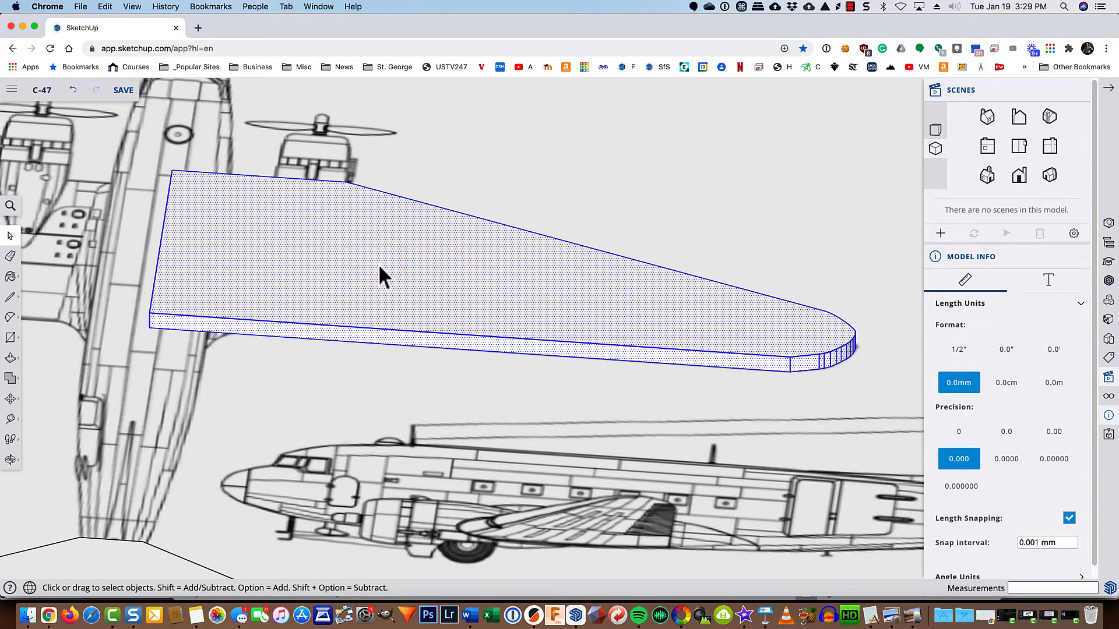
{"action": "right_click", "coordinate": [379, 266]}
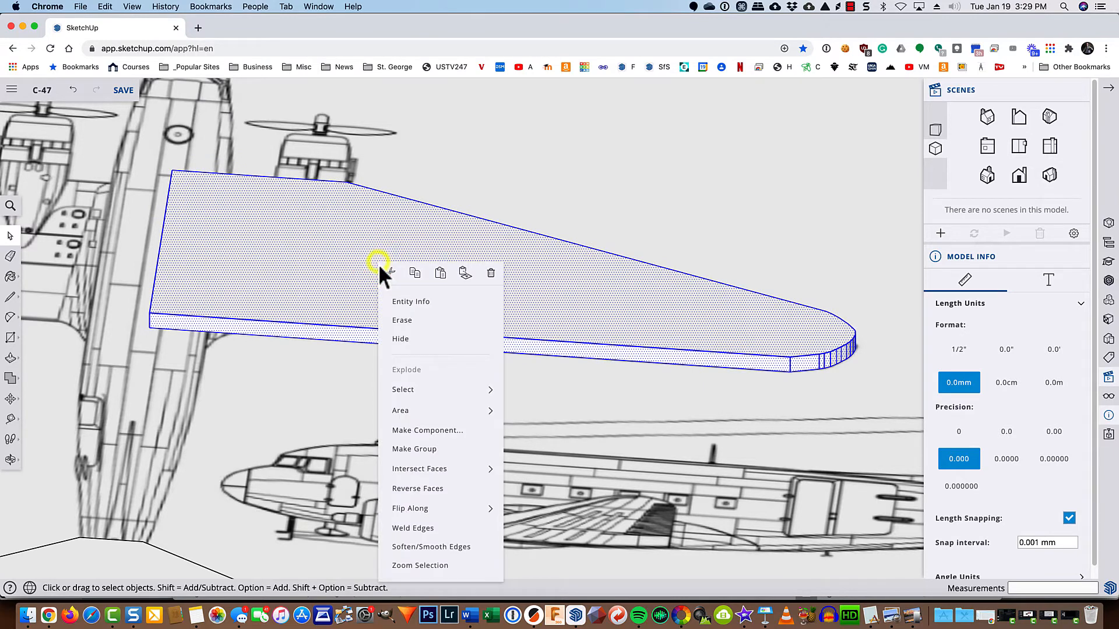
{"action": "left_click", "coordinate": [408, 451]}
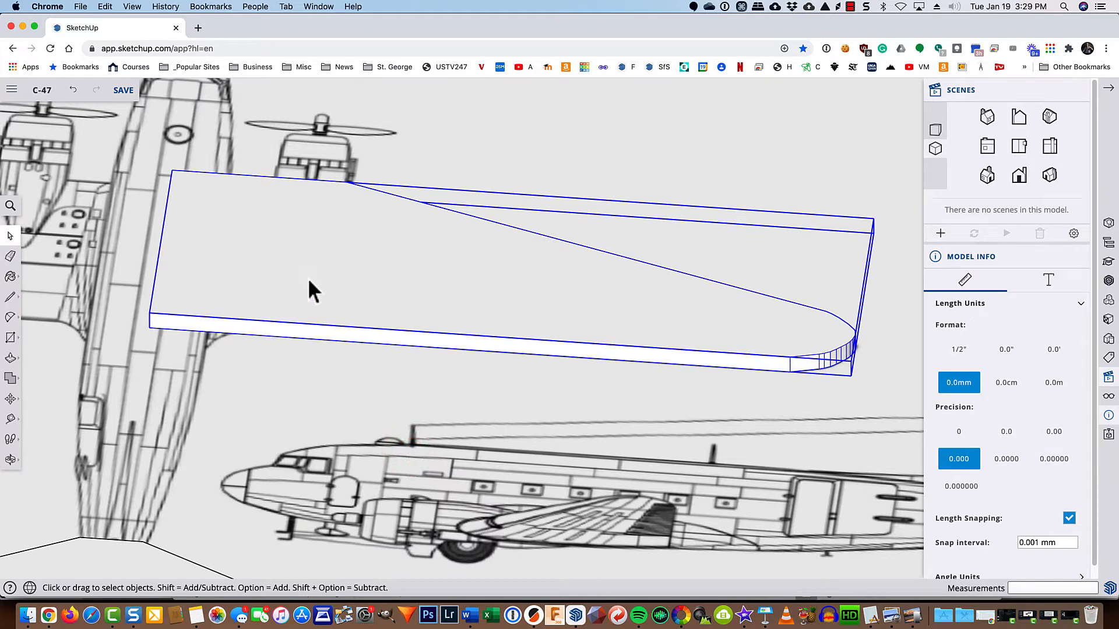
{"action": "right_click", "coordinate": [304, 254]}
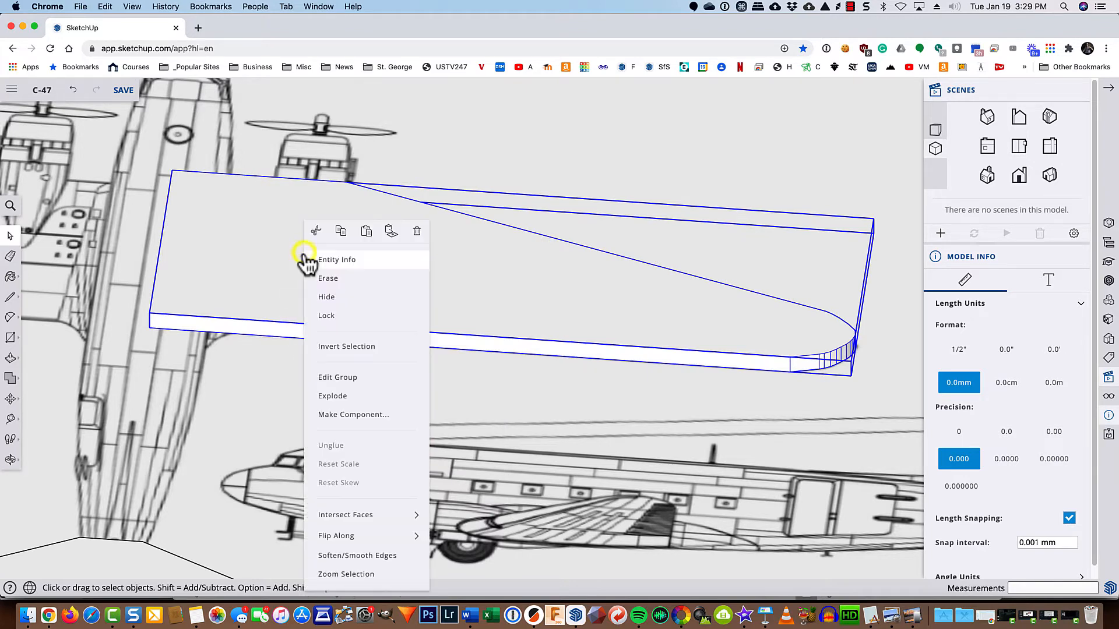
{"action": "left_click", "coordinate": [313, 377]}
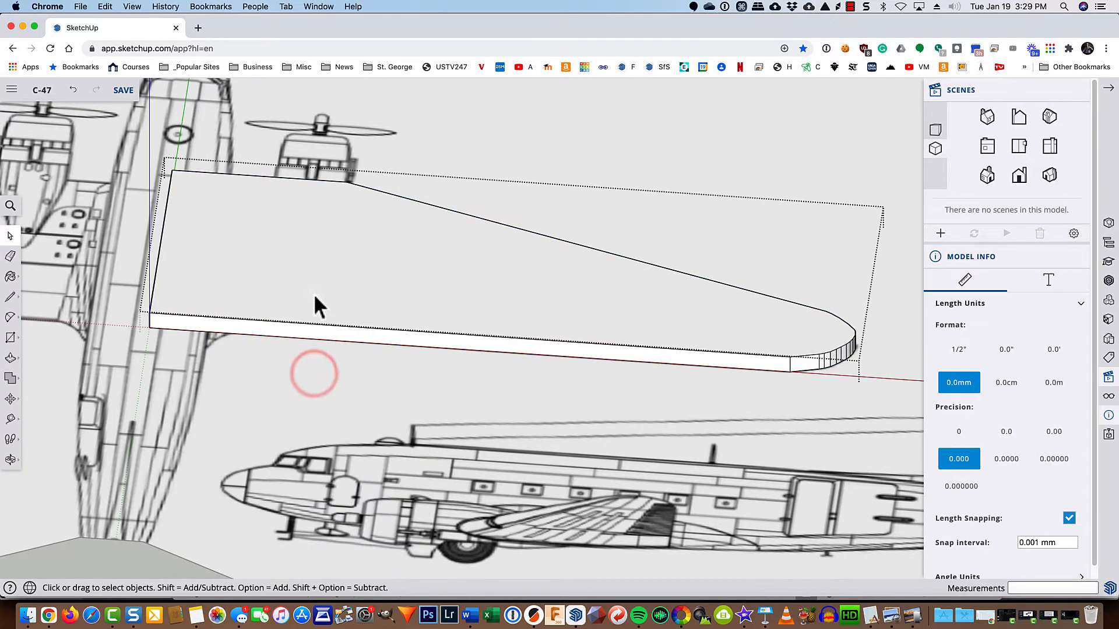
- Align the view to the wing's top face and turn on X-ray display to reveal the blueprint beneath
{"action": "left_click", "coordinate": [317, 263]}
{"action": "right_click", "coordinate": [317, 264]}
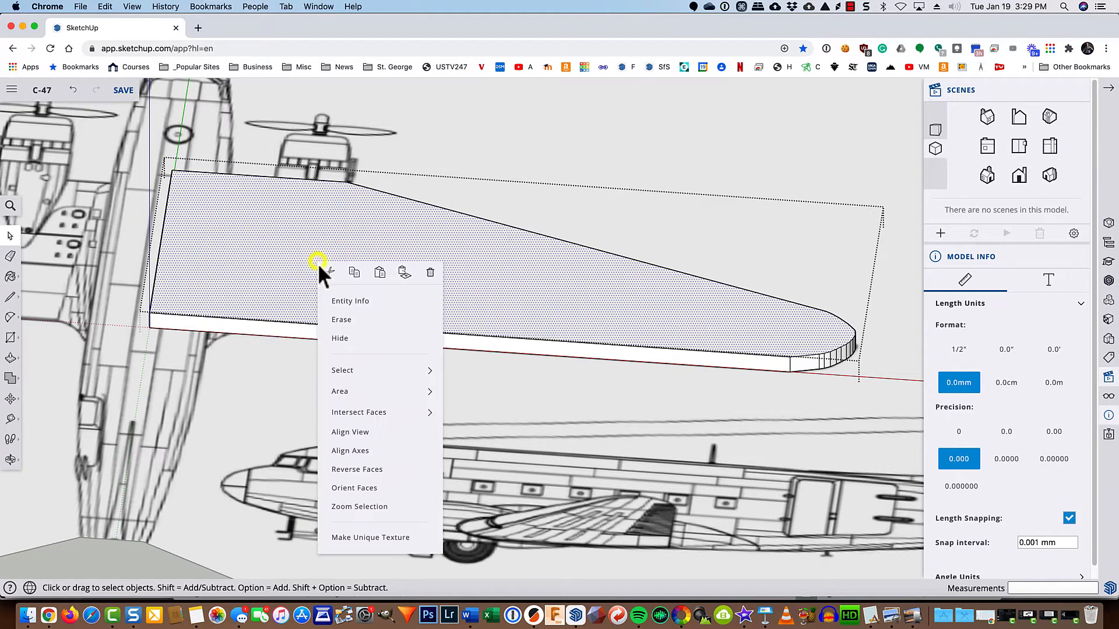
{"action": "left_click", "coordinate": [353, 432]}
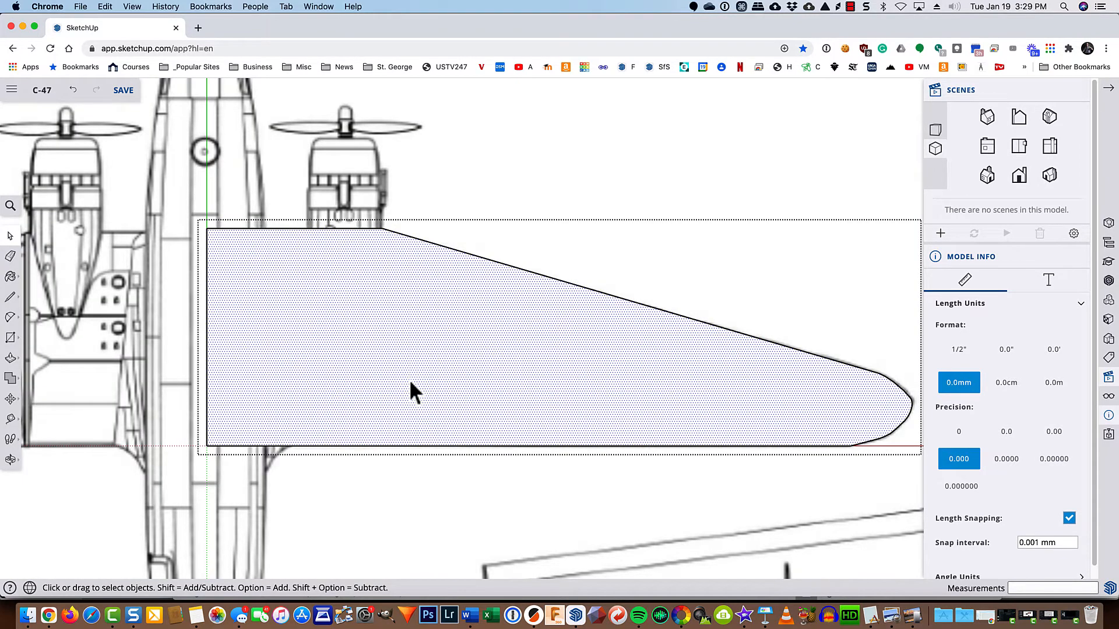
{"action": "key", "text": "x"}
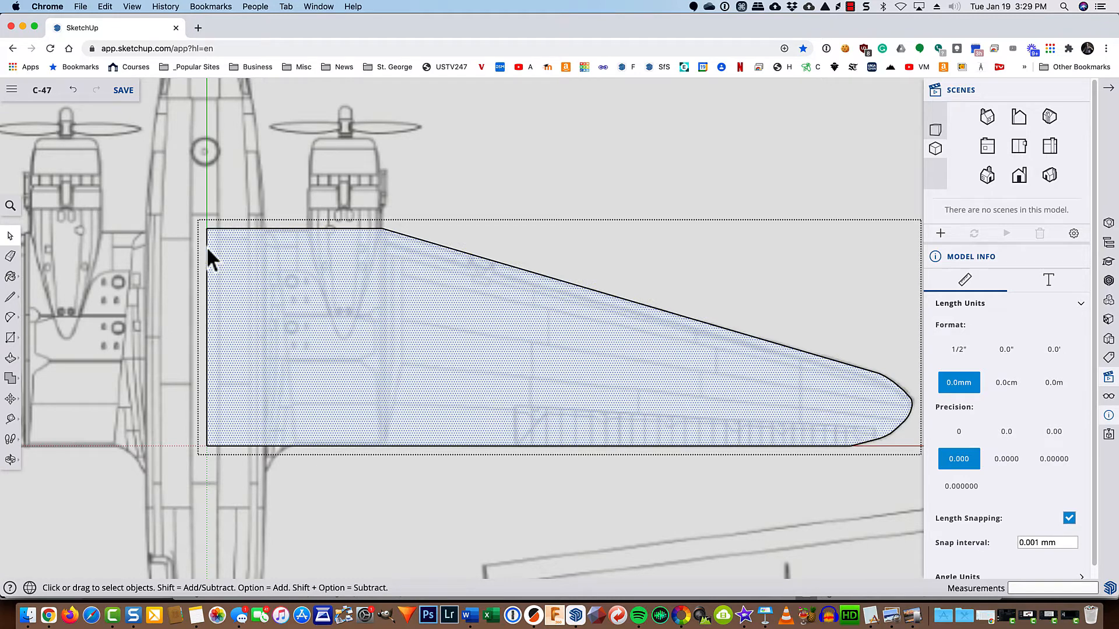
- Trace the aileron on the wing's top face with three lines: inboard end, slanted hinge line and outboard end at the wingtip
{"action": "key", "text": "l"}
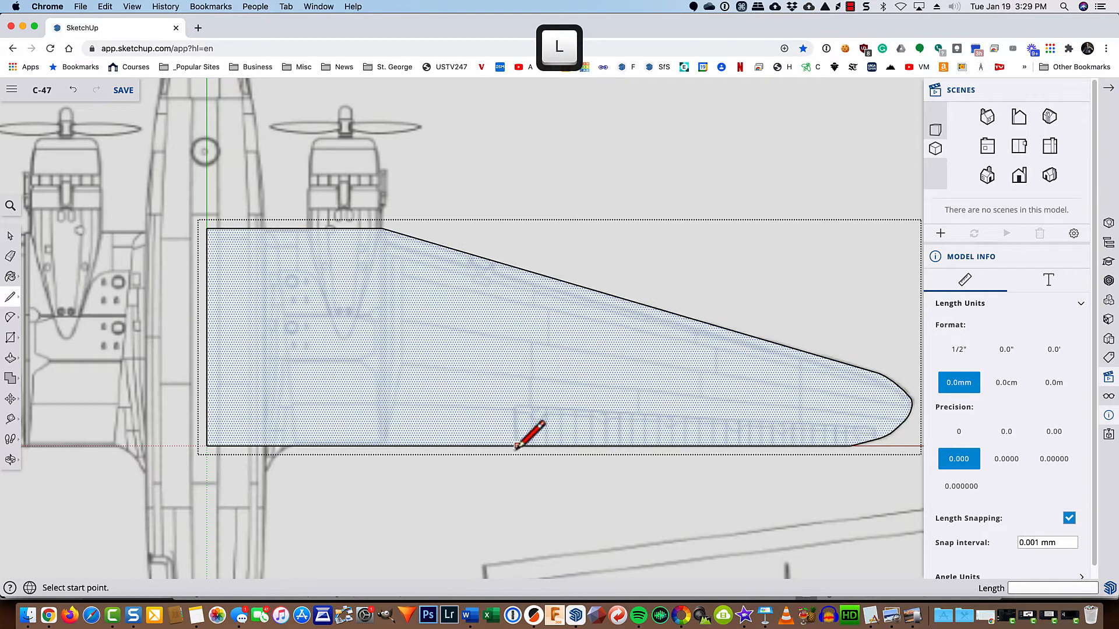
{"action": "left_click", "coordinate": [515, 446]}
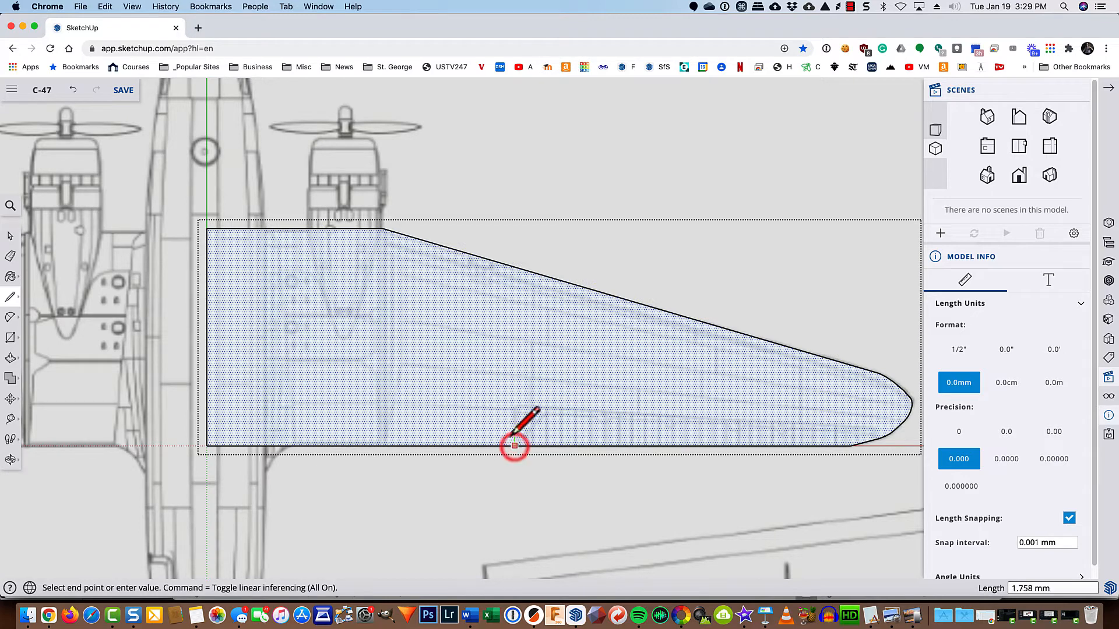
{"action": "left_click", "coordinate": [514, 408]}
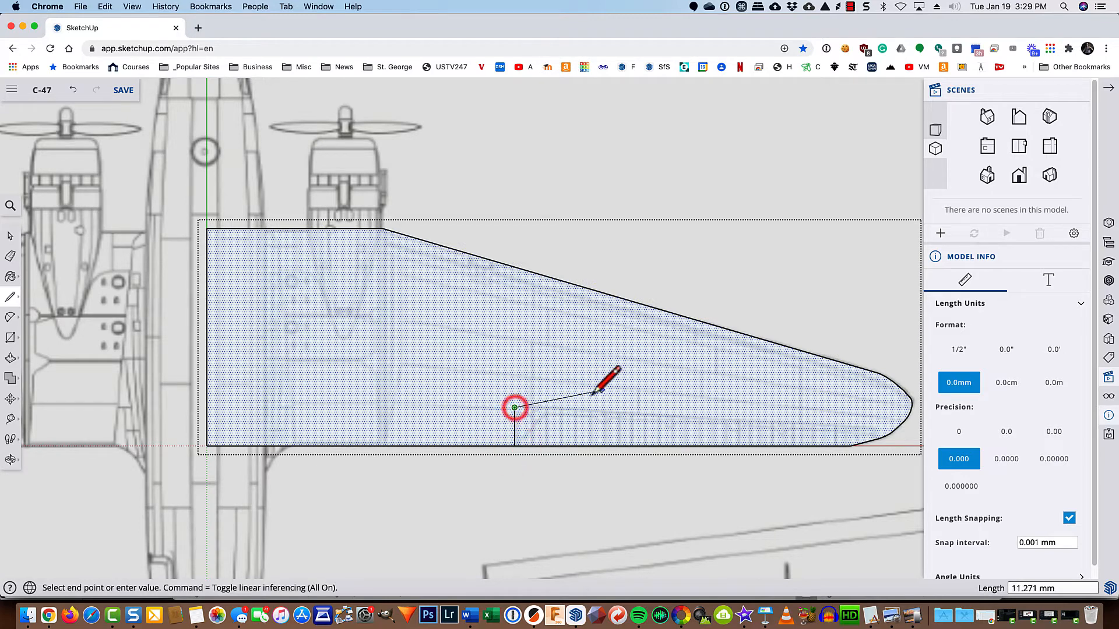
{"action": "left_click", "coordinate": [875, 427]}
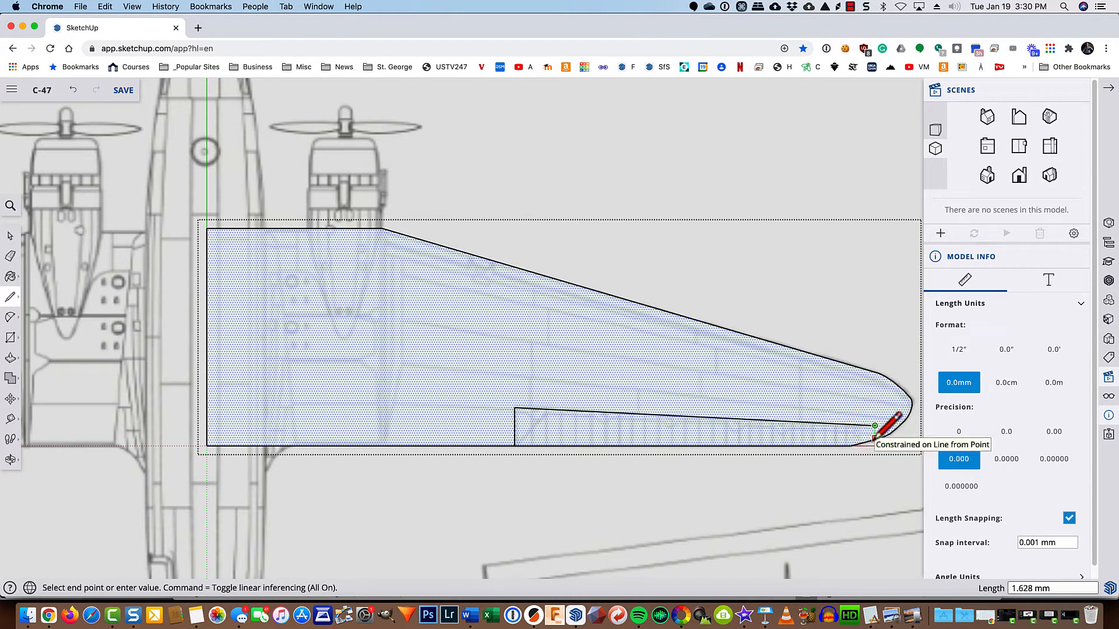
{"action": "left_click", "coordinate": [874, 438]}
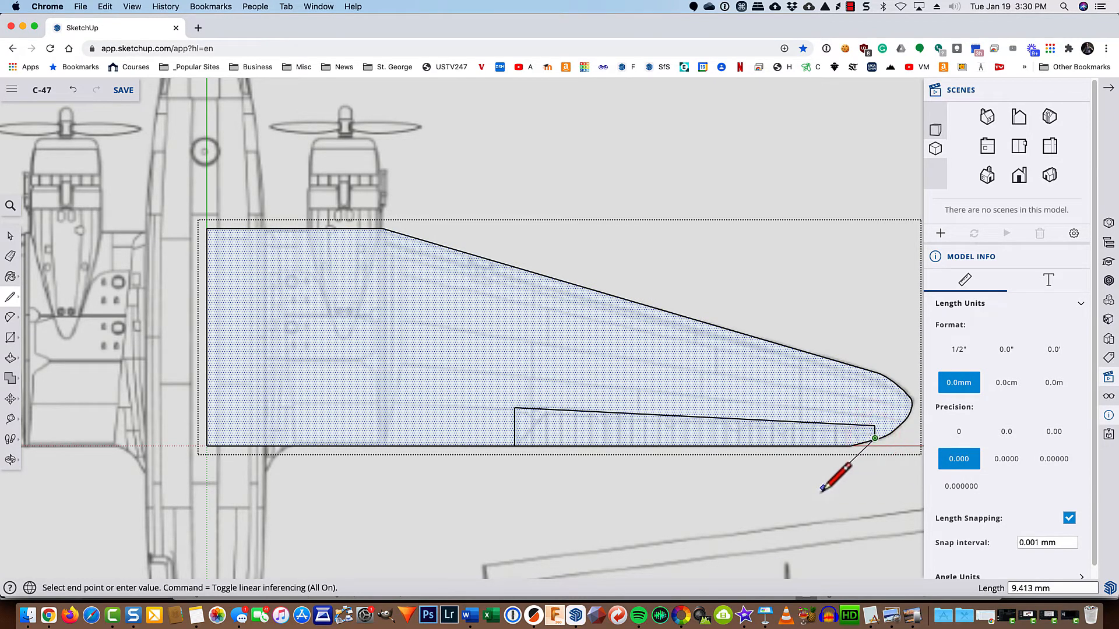
{"action": "key", "text": "Escape"}
{"action": "scroll", "coordinate": [828, 478], "scroll_direction": "up", "scroll_amount": 1}
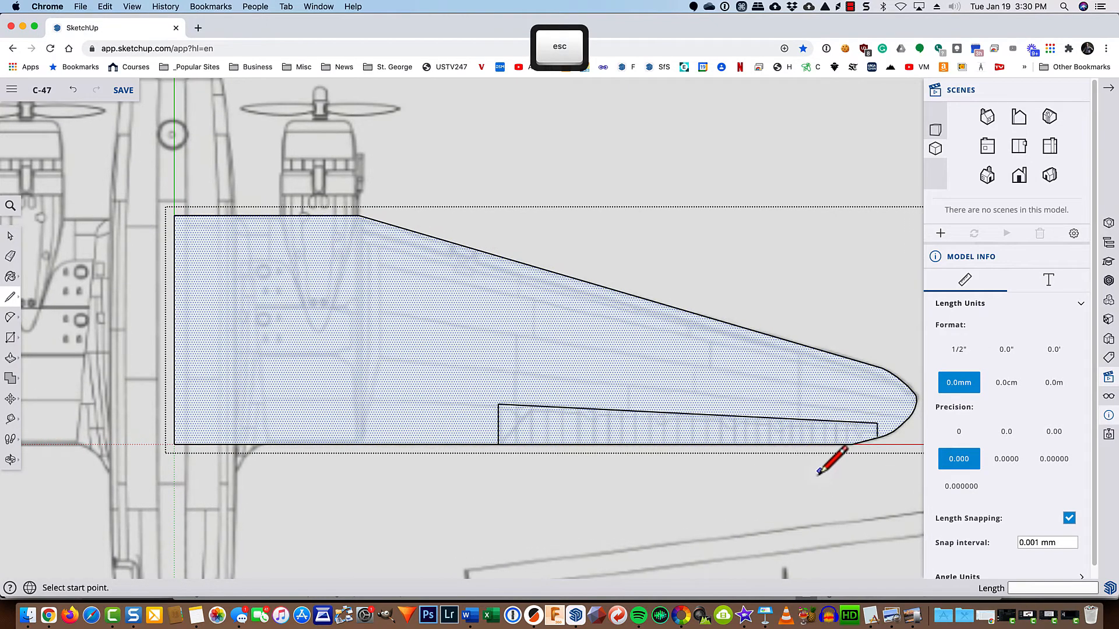
{"action": "scroll", "coordinate": [819, 474], "scroll_direction": "up", "scroll_amount": 3}
{"action": "scroll", "coordinate": [816, 469], "scroll_direction": "up", "scroll_amount": 2}
{"action": "key", "text": "shift"}
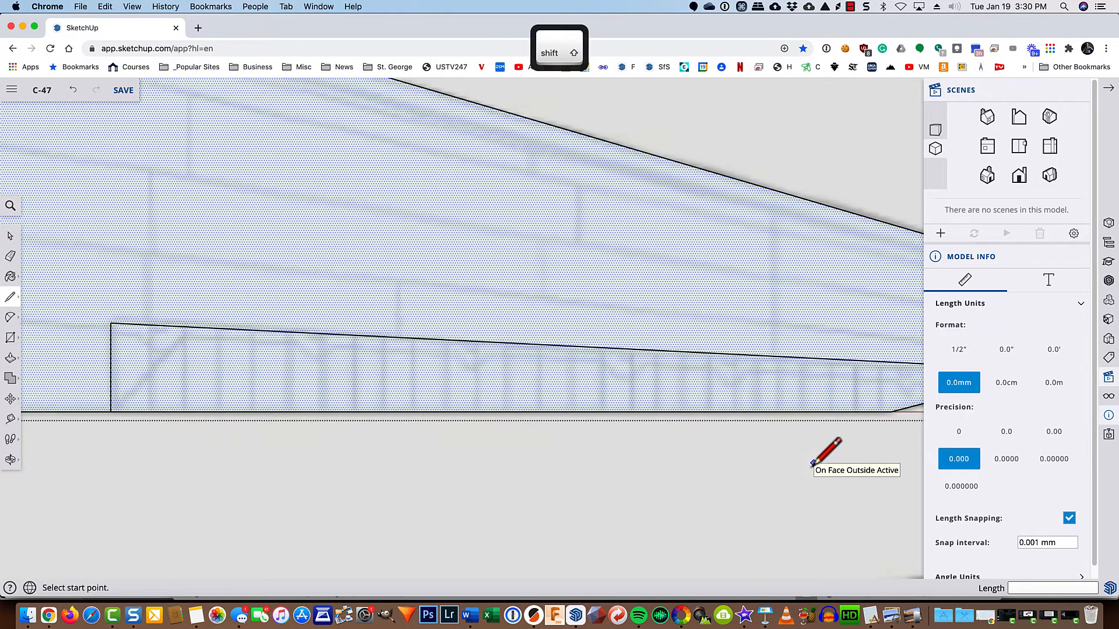
{"action": "middle_click_drag", "start_coordinate": [813, 464], "coordinate": [765, 465], "text": "shift"}
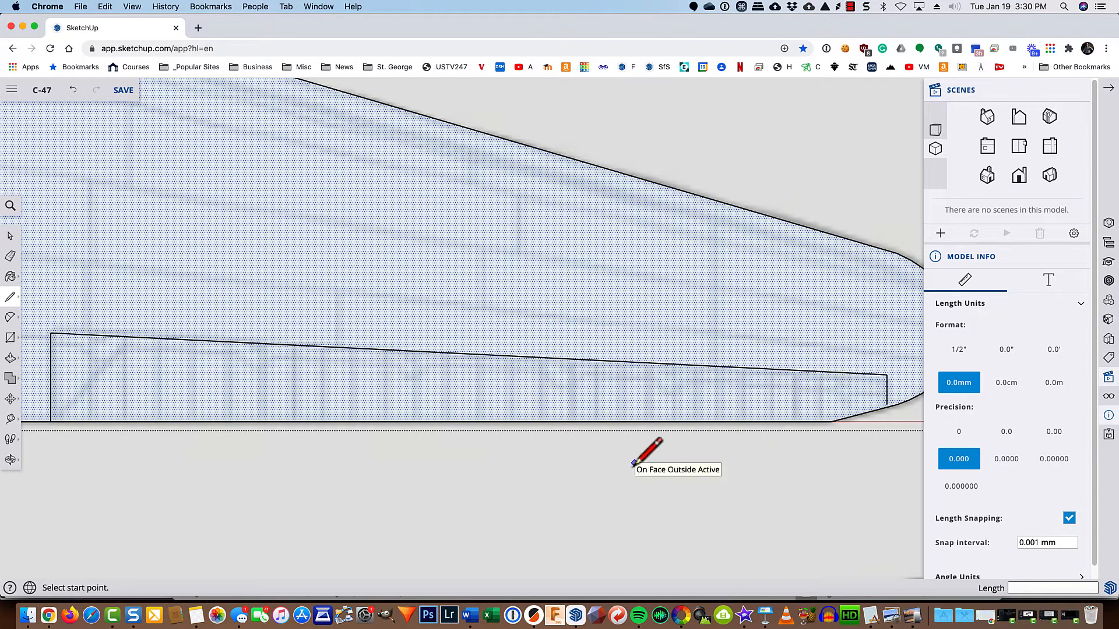
{"action": "key", "text": "f"}
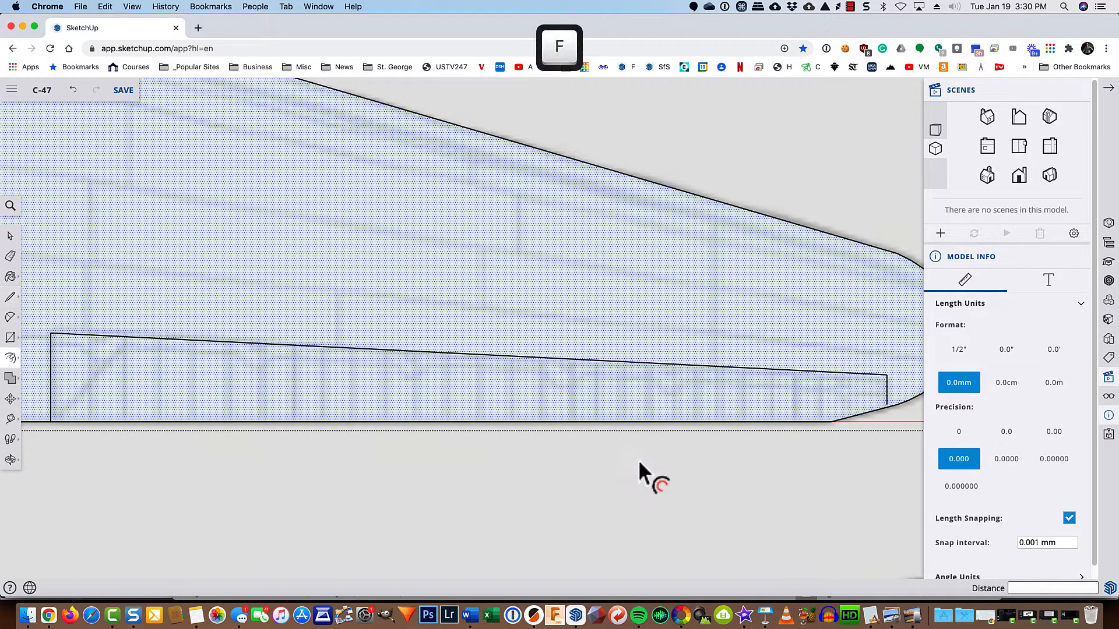
{"action": "left_click", "coordinate": [481, 376]}
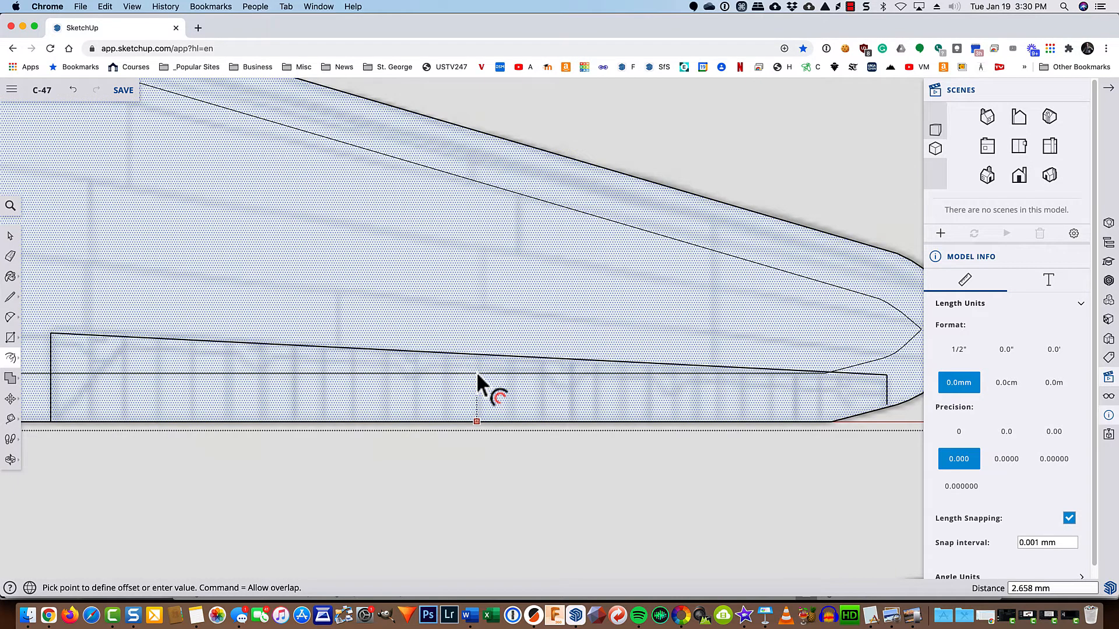
{"action": "key", "text": "Escape"}
{"action": "key", "text": "space"}
{"action": "double_click", "coordinate": [449, 390]}
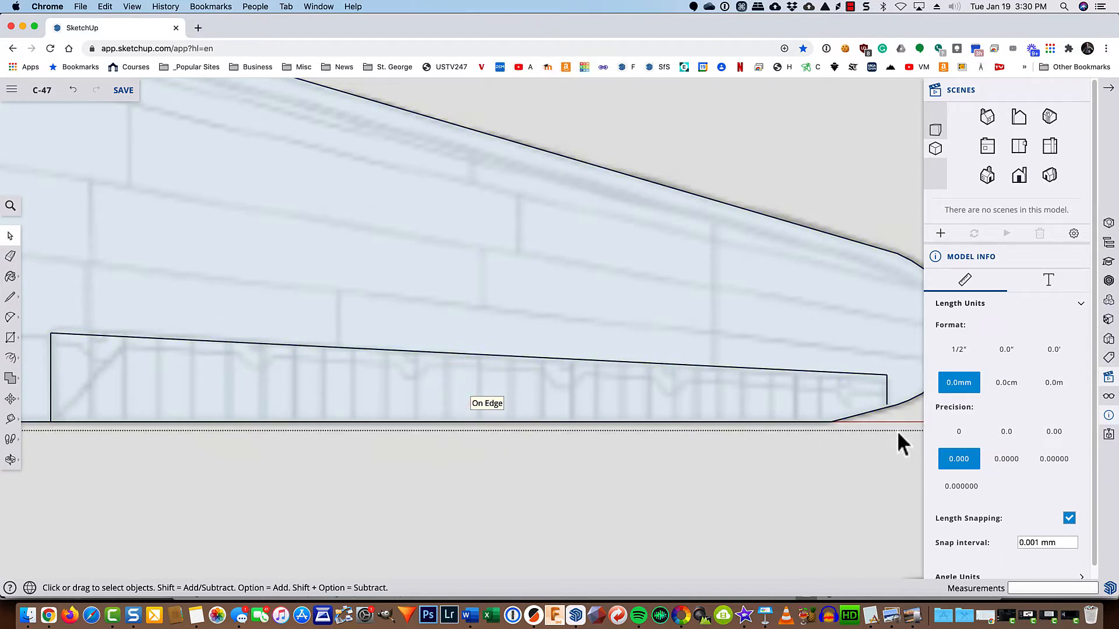
- Delete the aileron's outboard end line and redraw it from the hinge line's end to the wing's rear edge, separating the aileron face
{"action": "scroll", "coordinate": [897, 431], "scroll_direction": "up", "scroll_amount": 4}
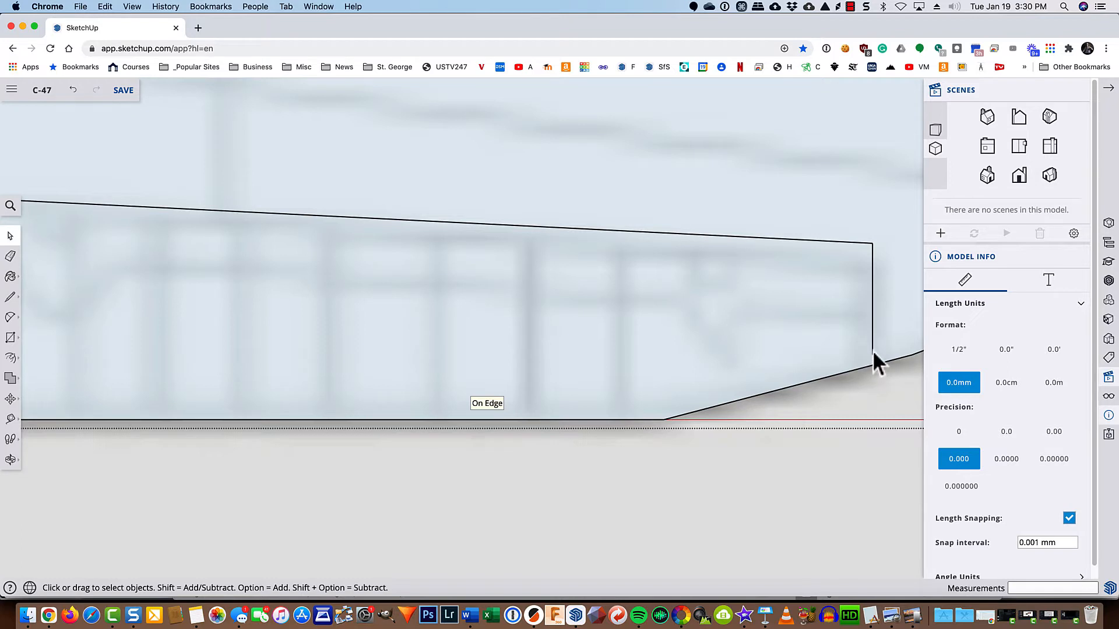
{"action": "left_click", "coordinate": [873, 351]}
{"action": "key", "text": "BackSpace"}
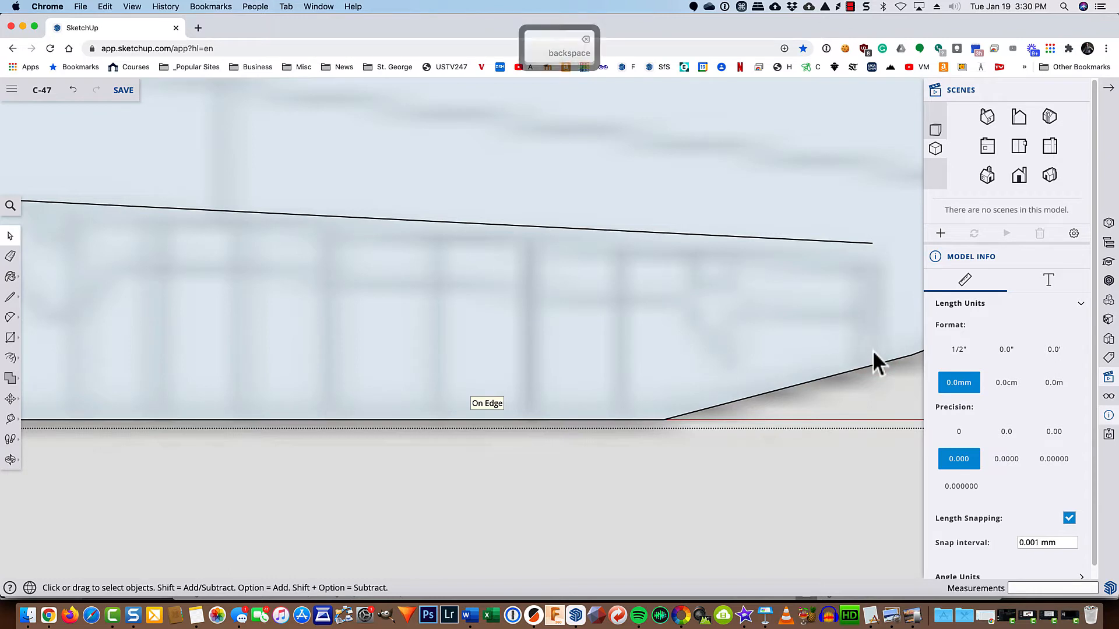
{"action": "key", "text": "l"}
{"action": "left_click", "coordinate": [872, 243]}
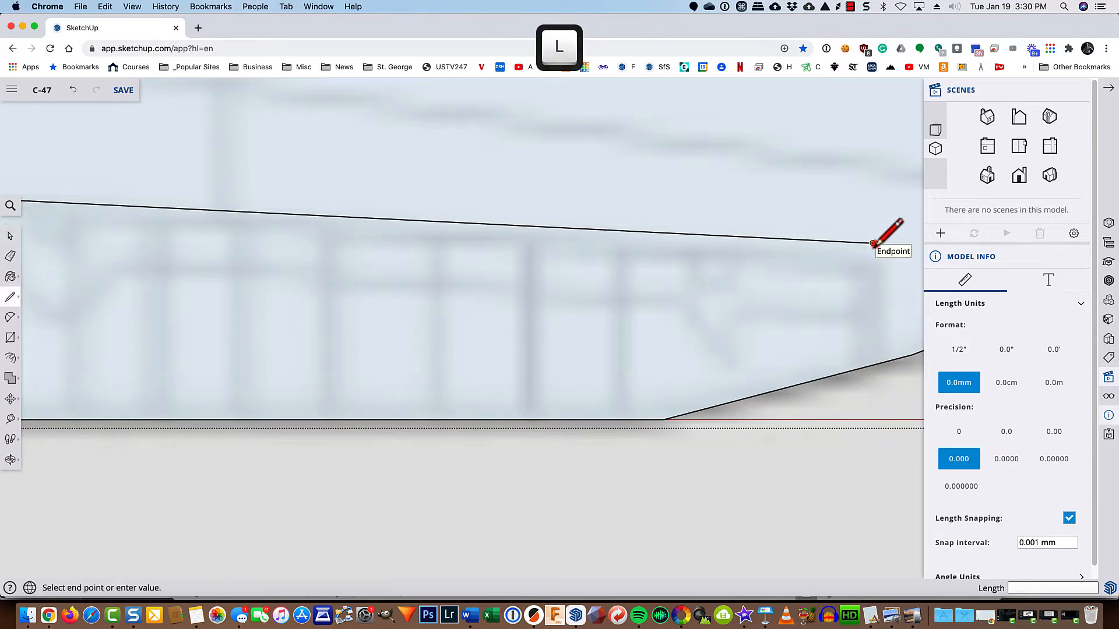
{"action": "left_click", "coordinate": [873, 366]}
{"action": "scroll", "coordinate": [872, 366], "scroll_direction": "down", "scroll_amount": 5}
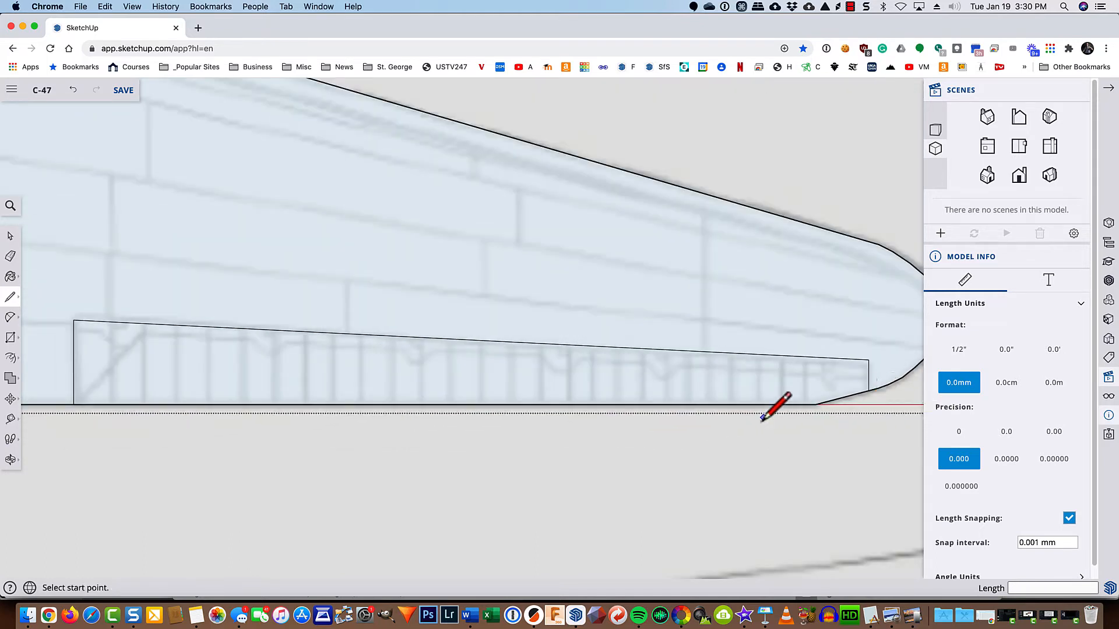
{"action": "key", "text": "space"}
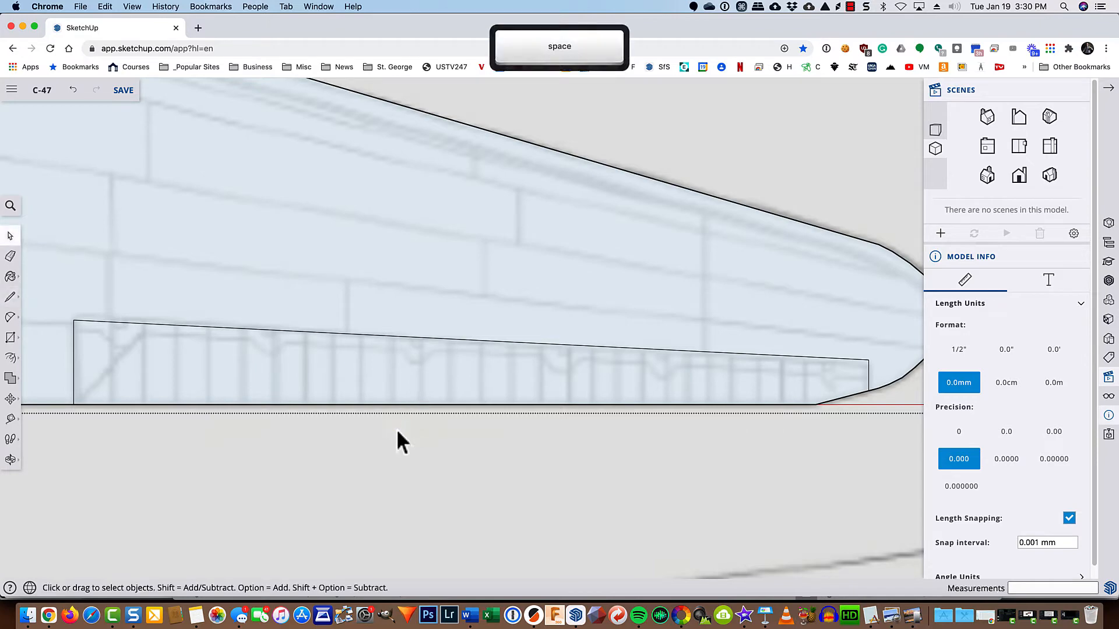
{"action": "left_click", "coordinate": [425, 272]}
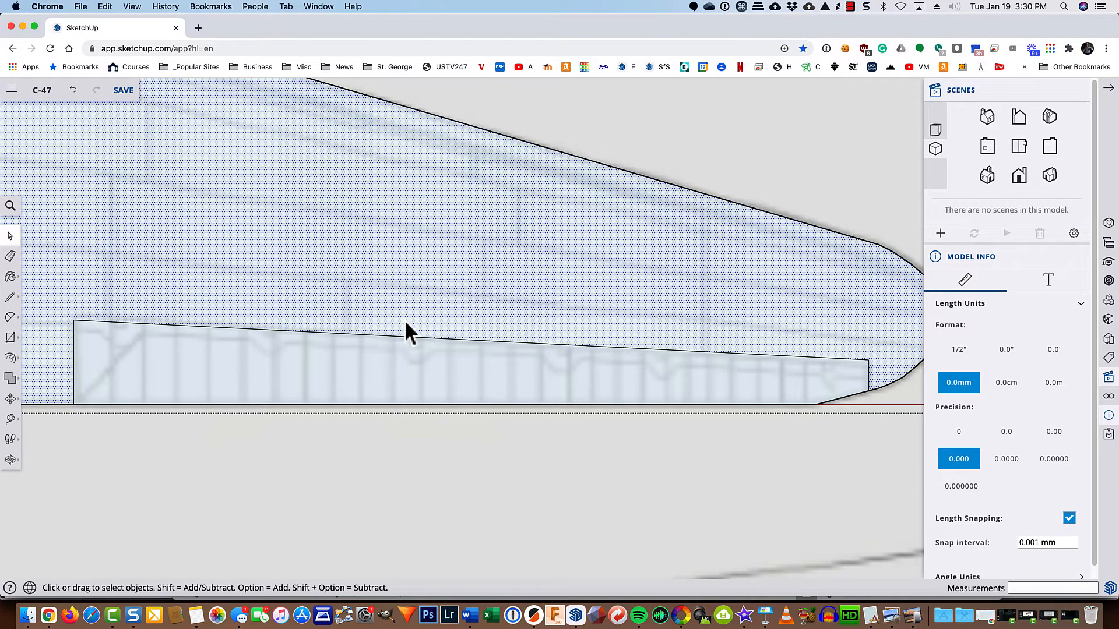
- Offset the aileron face's outline inward by 0.3 mm
{"action": "left_click", "coordinate": [399, 373]}
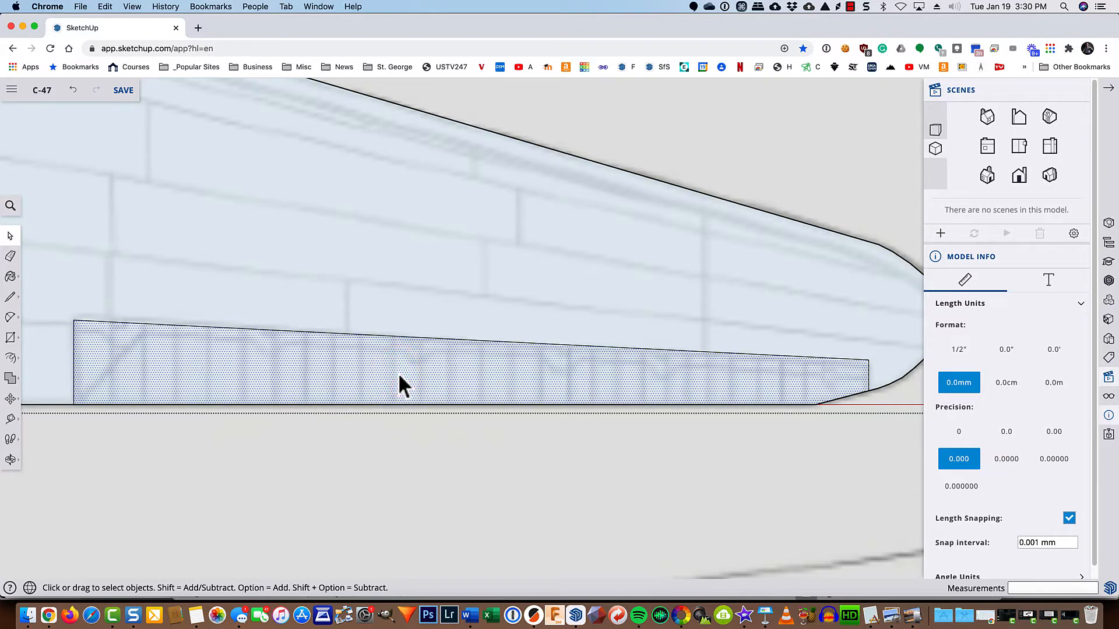
{"action": "key", "text": "f"}
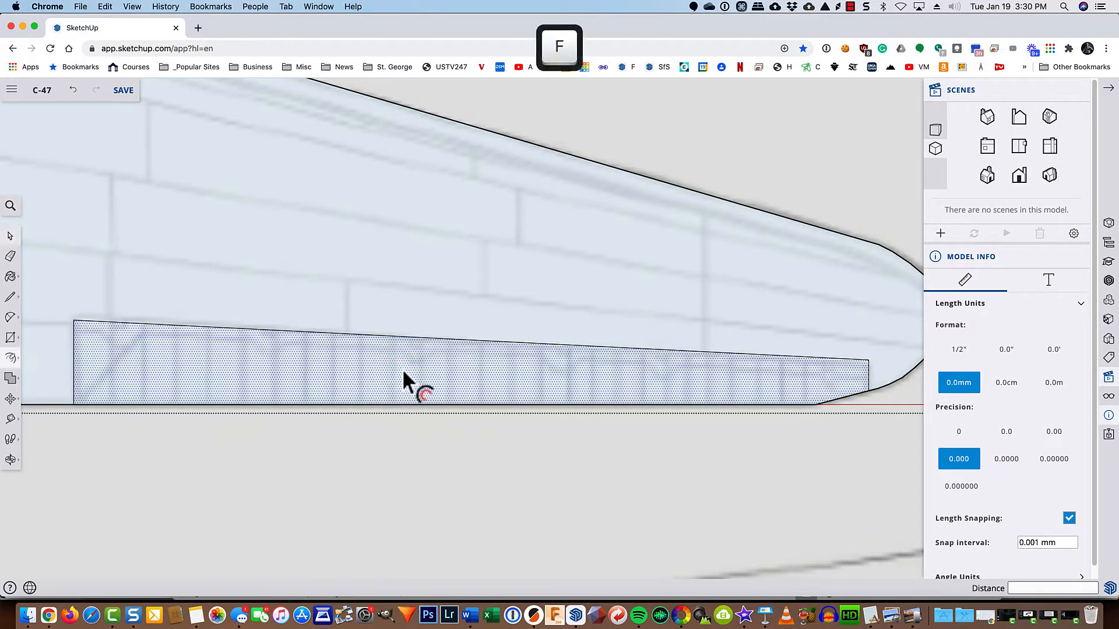
{"action": "left_click", "coordinate": [402, 366]}
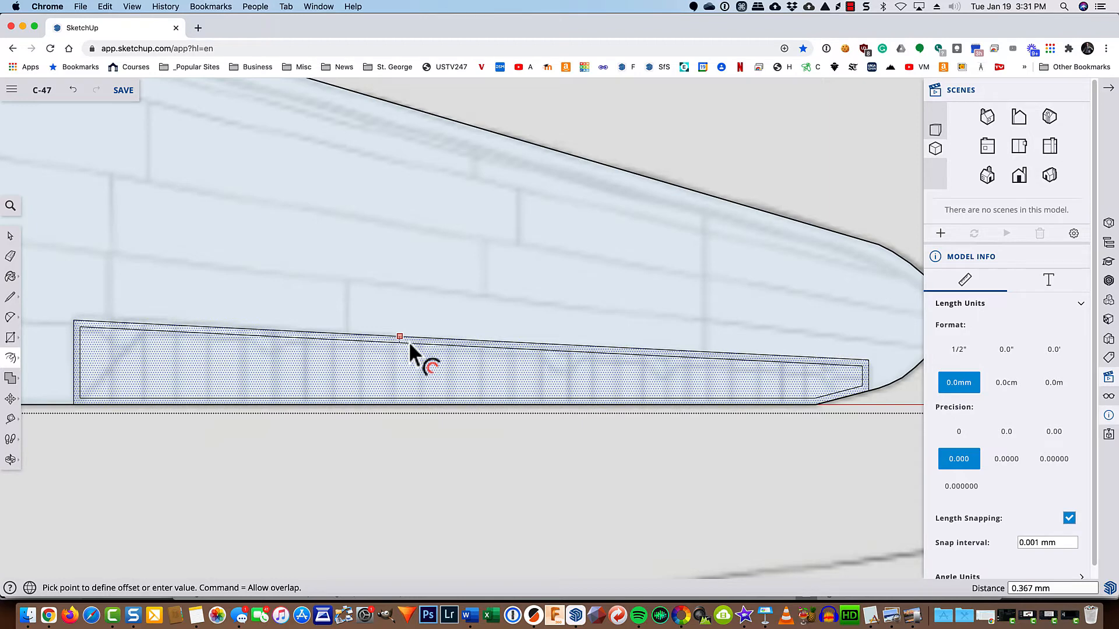
{"action": "type", "text": ".3"}
{"action": "key", "text": "Return"}
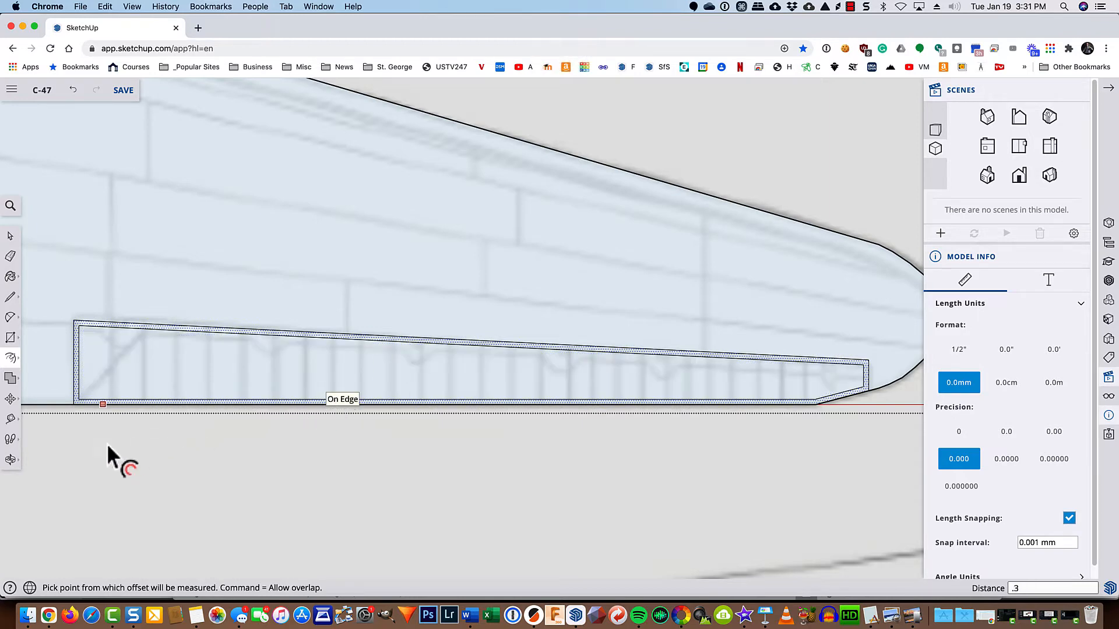
- Draw short lines from the offset outline's inboard and outboard rear corners straight back to the wing's trailing edge
{"action": "scroll", "coordinate": [62, 425], "scroll_direction": "up", "scroll_amount": 5}
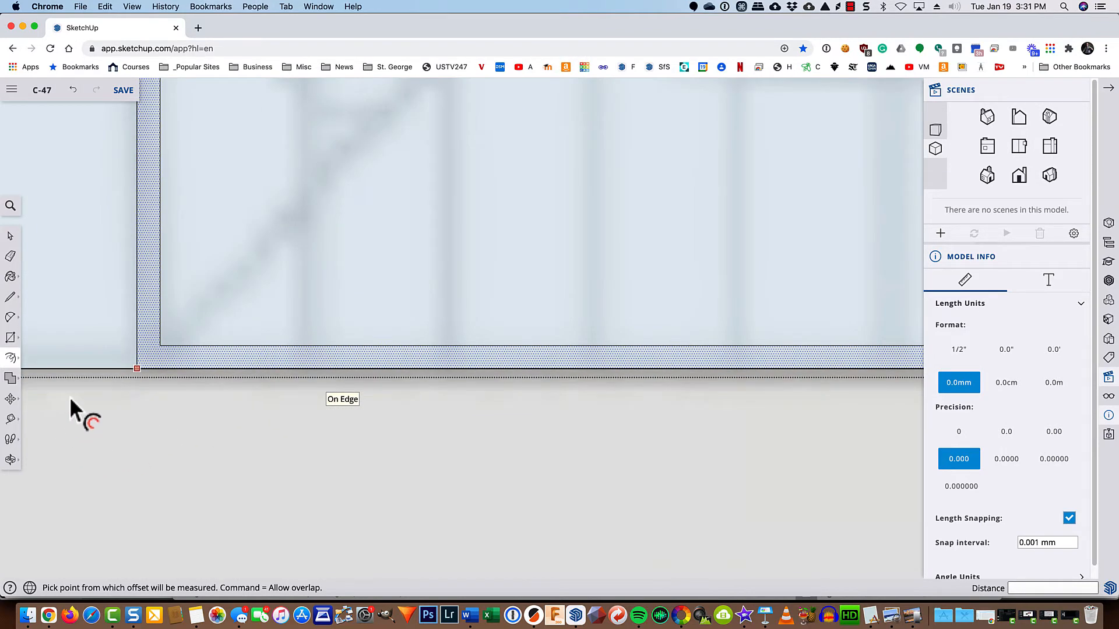
{"action": "key", "text": "l"}
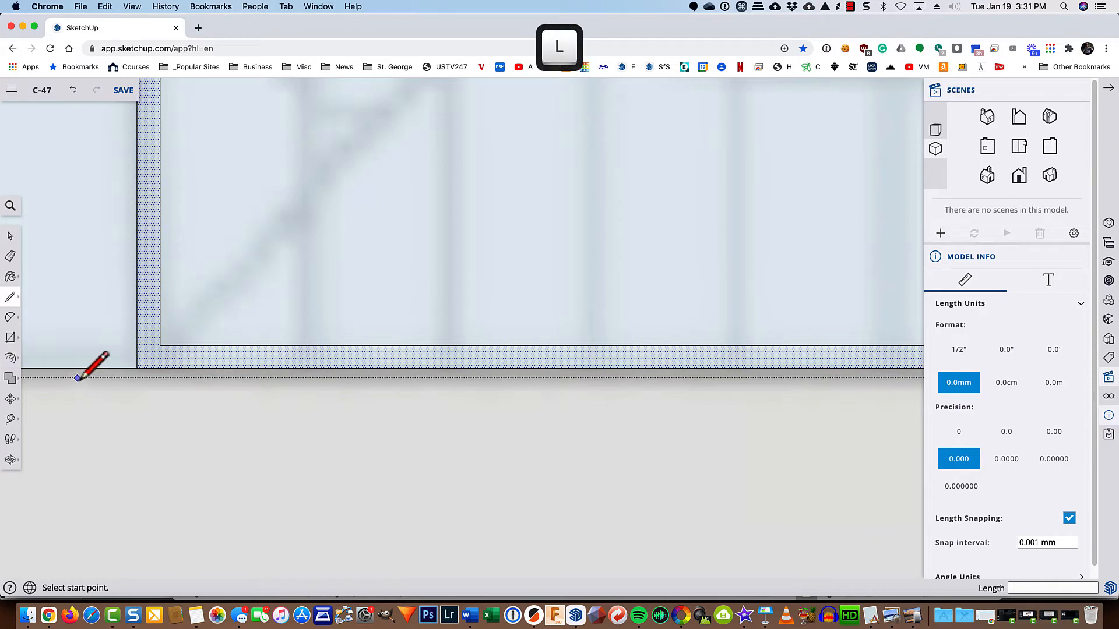
{"action": "left_click", "coordinate": [160, 345]}
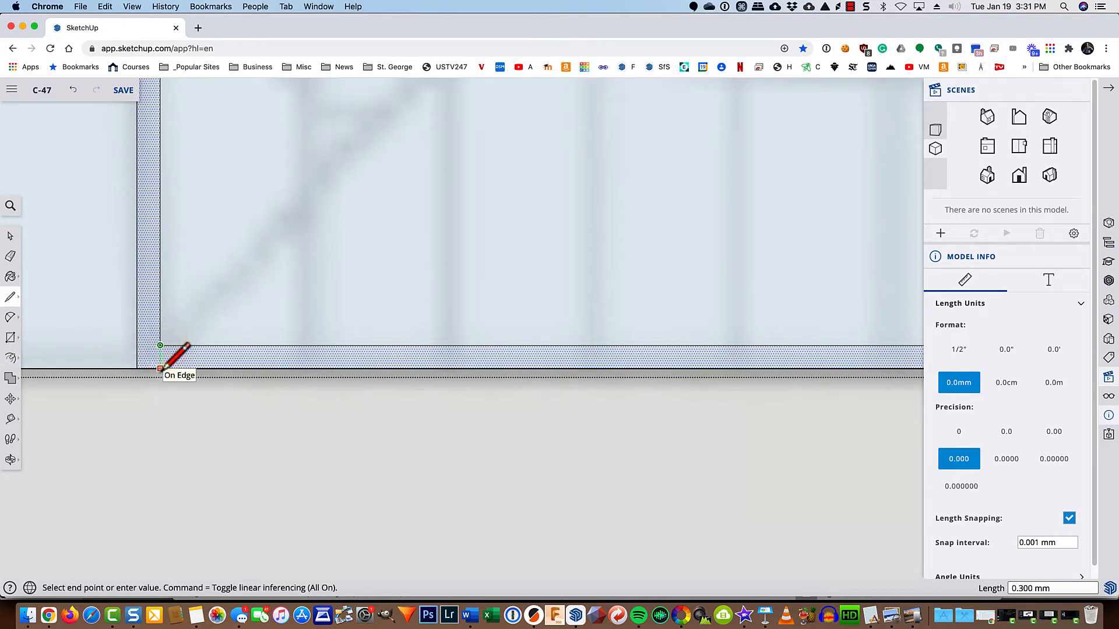
{"action": "left_click", "coordinate": [162, 367]}
{"action": "middle_click_drag", "start_coordinate": [659, 457], "coordinate": [7, 465], "text": "shift"}
{"action": "middle_click_drag", "start_coordinate": [843, 458], "coordinate": [13, 449], "text": "shift"}
{"action": "middle_click_drag", "start_coordinate": [827, 437], "coordinate": [99, 451], "text": "shift"}
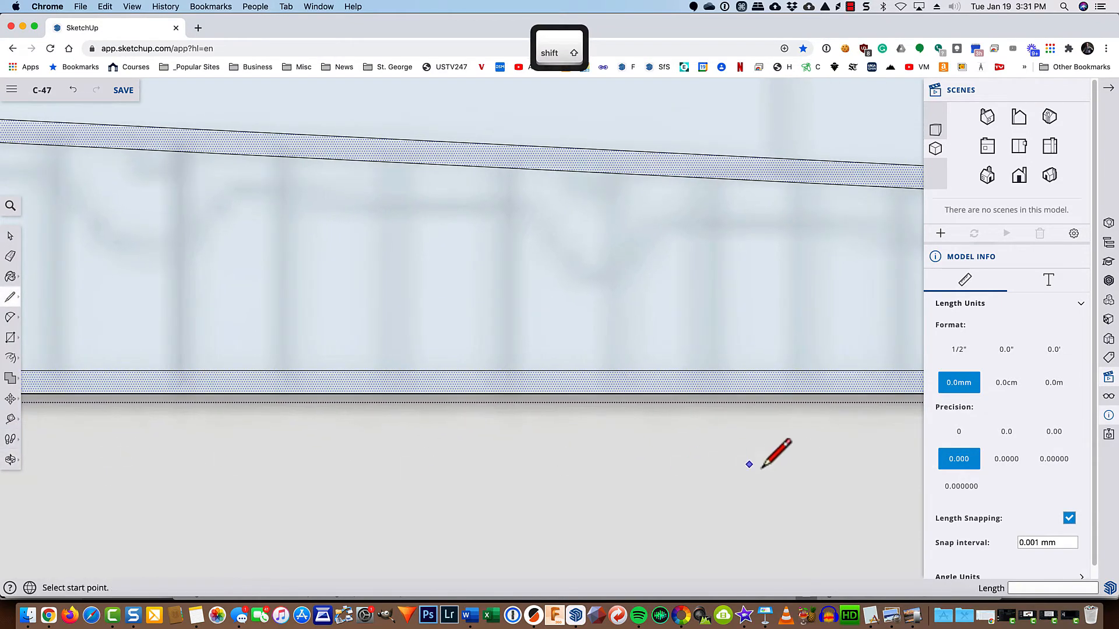
{"action": "middle_click_drag", "start_coordinate": [836, 459], "coordinate": [117, 445], "text": "shift"}
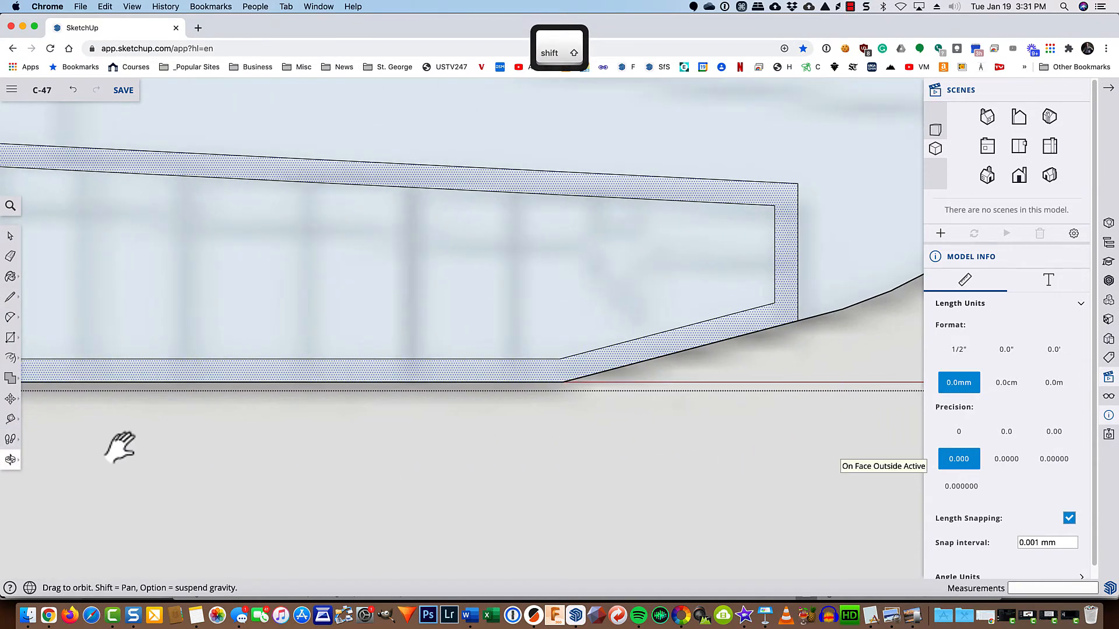
{"action": "left_click", "coordinate": [774, 303]}
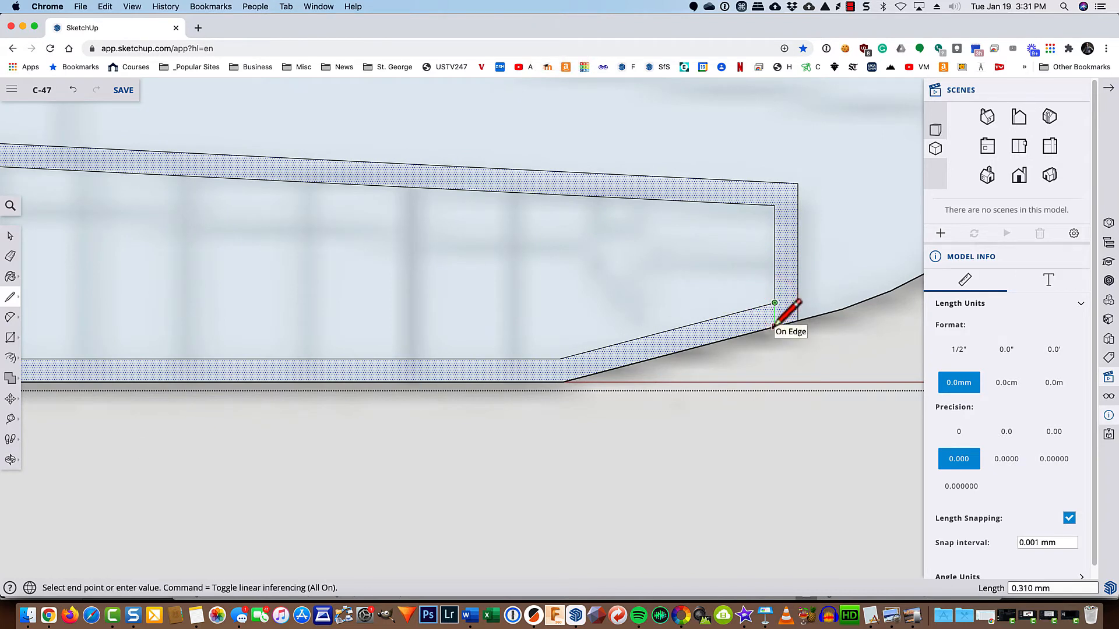
{"action": "left_click", "coordinate": [772, 323]}
- Erase the offset outline's slanted and straight rear edges, leaving the aileron gap strip open at the trailing edge
{"action": "key", "text": "e"}
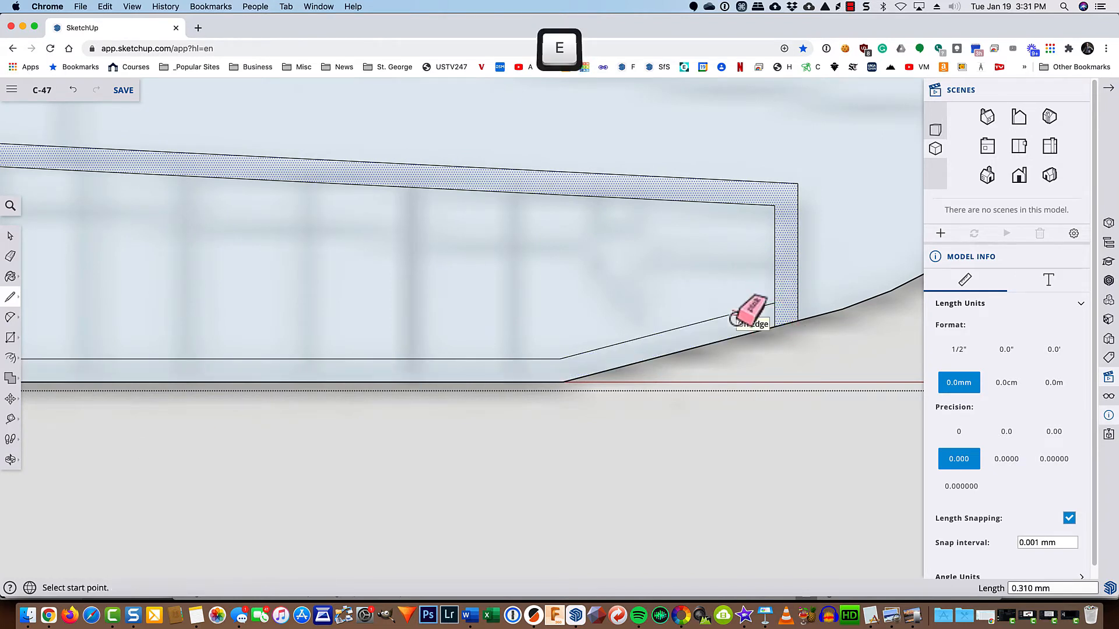
{"action": "left_click", "coordinate": [652, 335]}
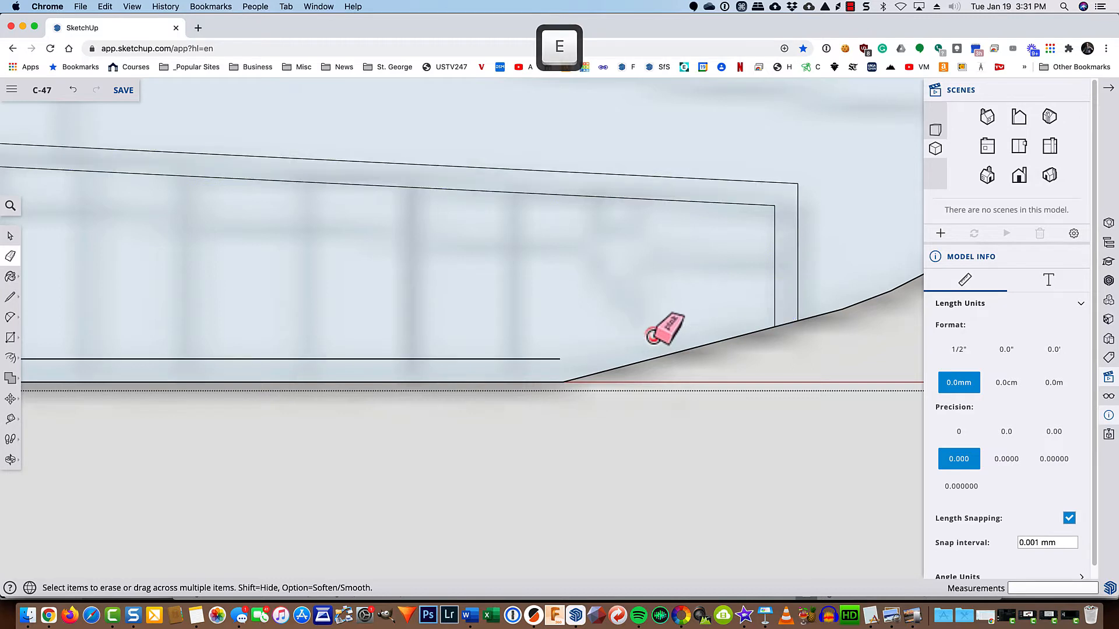
{"action": "left_click", "coordinate": [529, 357]}
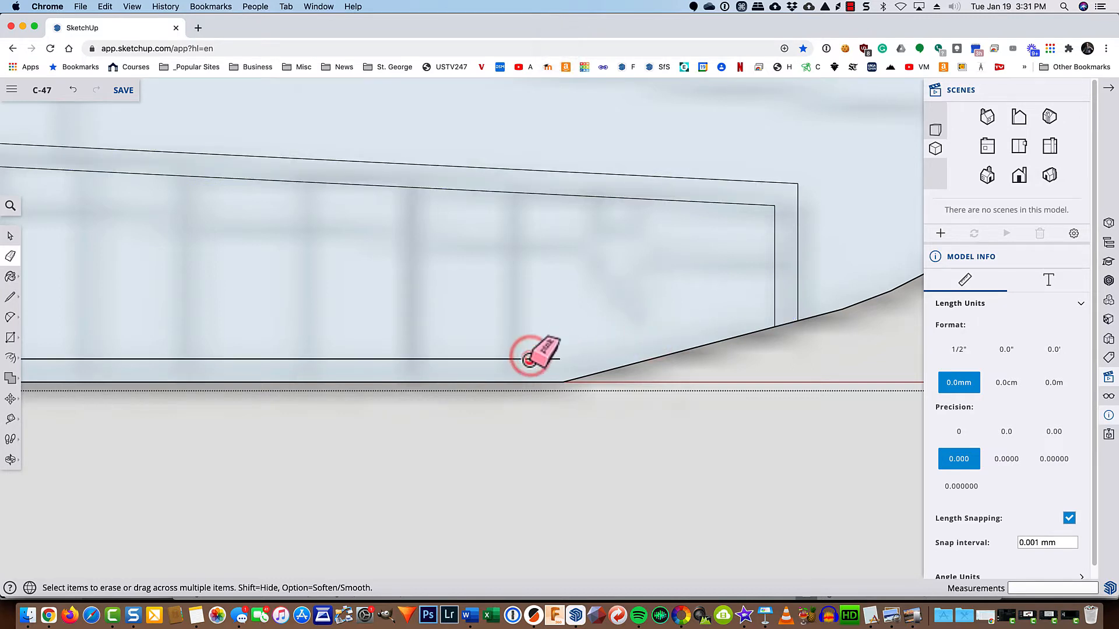
{"action": "left_click", "coordinate": [528, 359]}
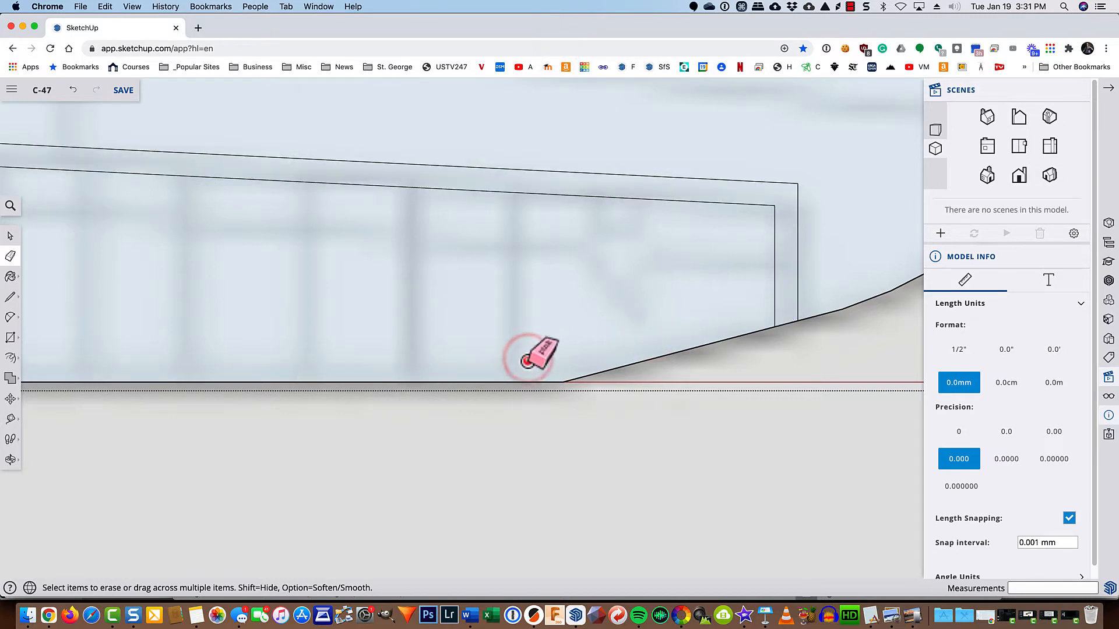
- Turn off the X-ray display so the wing's faces appear solid over the reference drawing
{"action": "scroll", "coordinate": [531, 357], "scroll_direction": "down", "scroll_amount": 3}
{"action": "scroll", "coordinate": [536, 345], "scroll_direction": "down", "scroll_amount": 2}
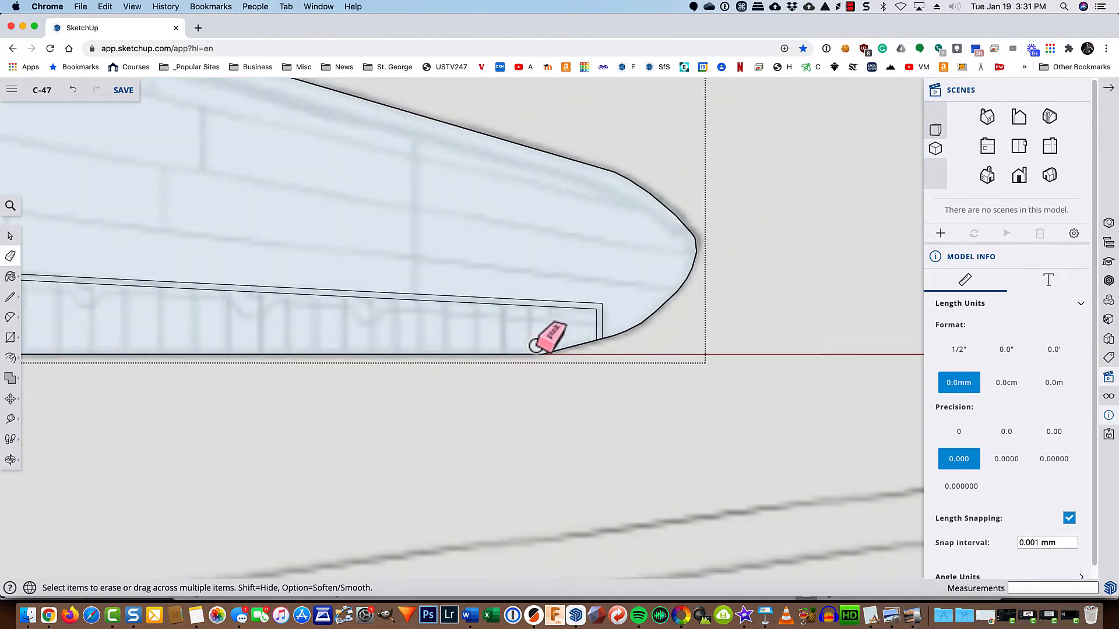
{"action": "middle_click_drag", "start_coordinate": [542, 344], "coordinate": [791, 346], "text": "shift"}
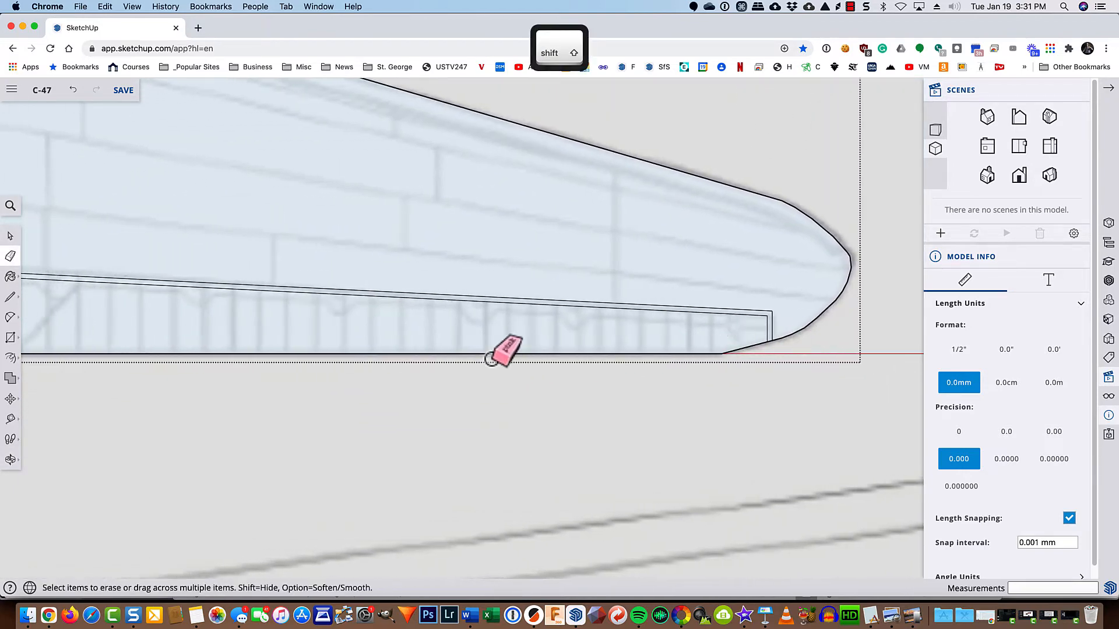
{"action": "middle_click_drag", "start_coordinate": [499, 352], "coordinate": [448, 387], "text": "shift"}
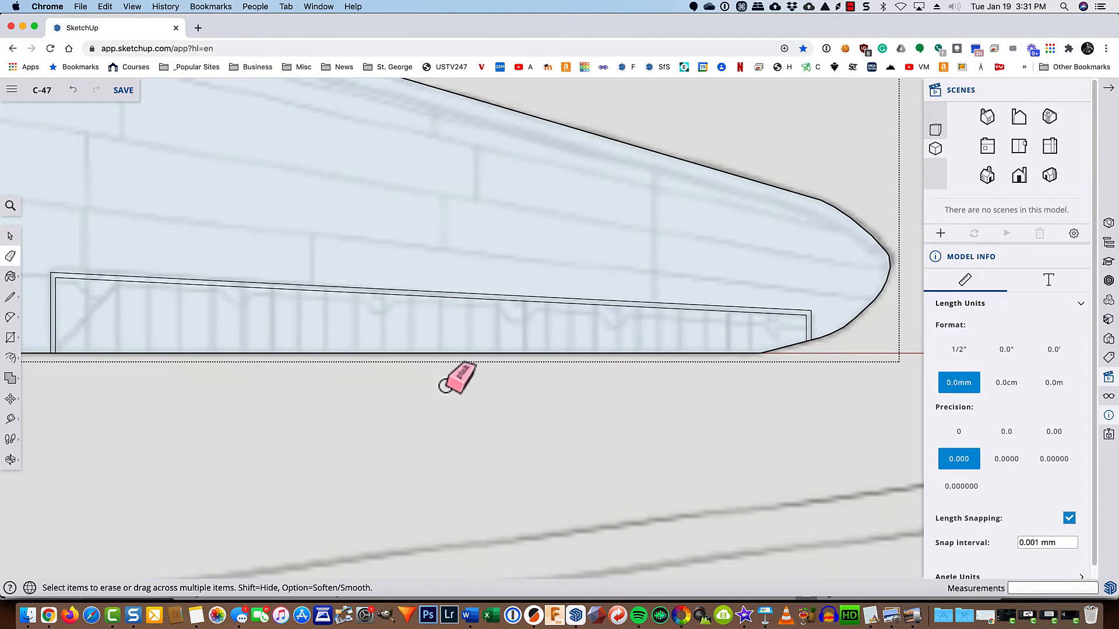
{"action": "key", "text": "x"}
- Check that the aileron, the narrow gap strip around it and the main wing are separate faces by selecting each
{"action": "key", "text": "space"}
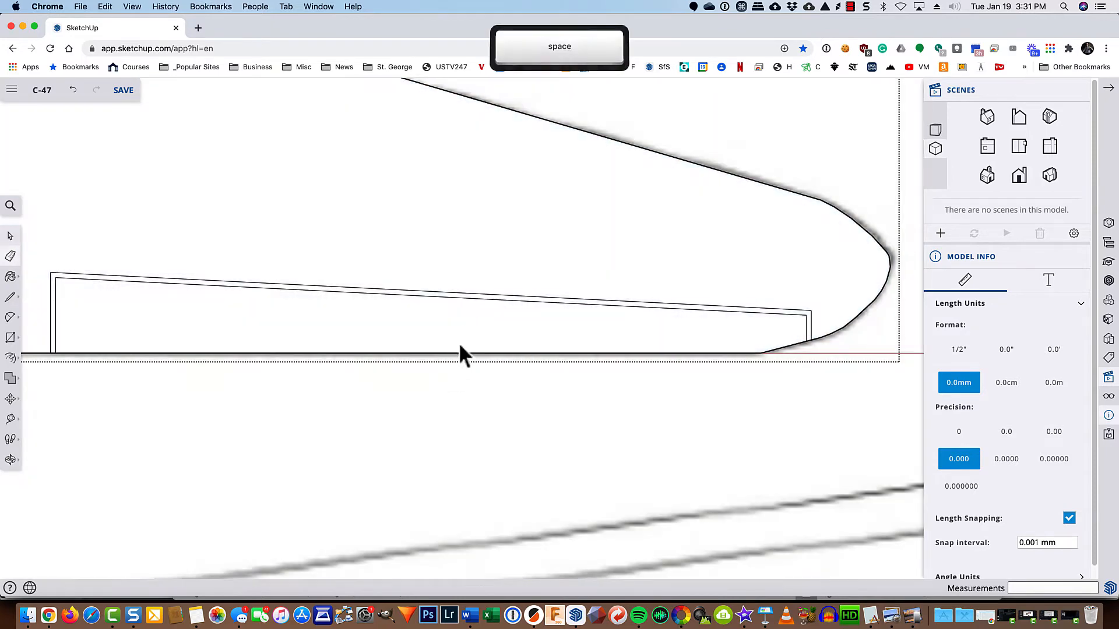
{"action": "left_click", "coordinate": [463, 333]}
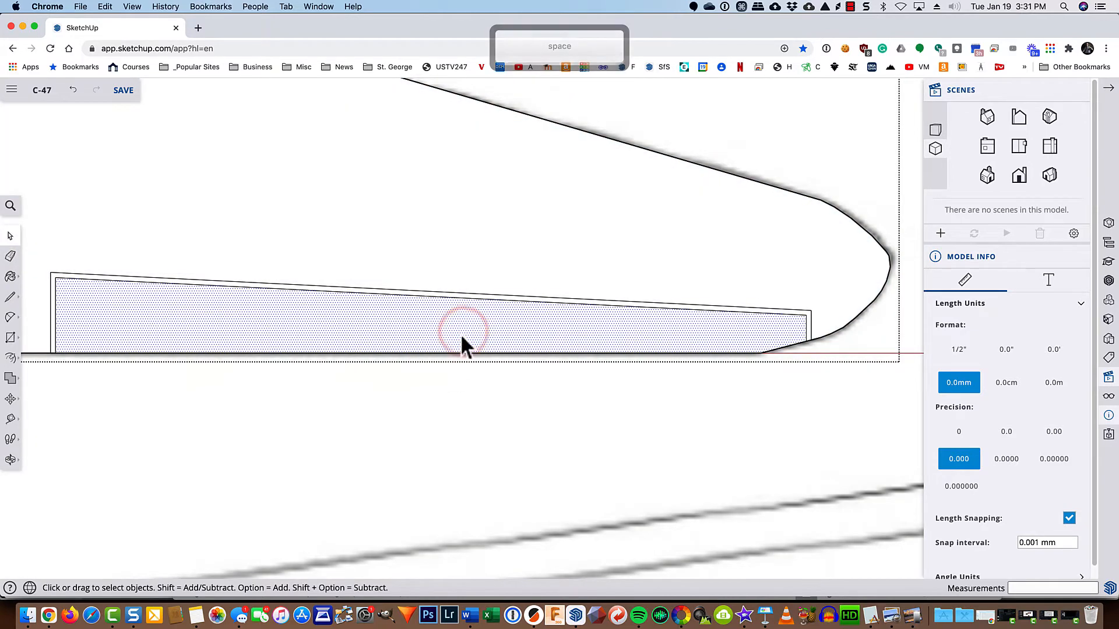
{"action": "left_click", "coordinate": [464, 296]}
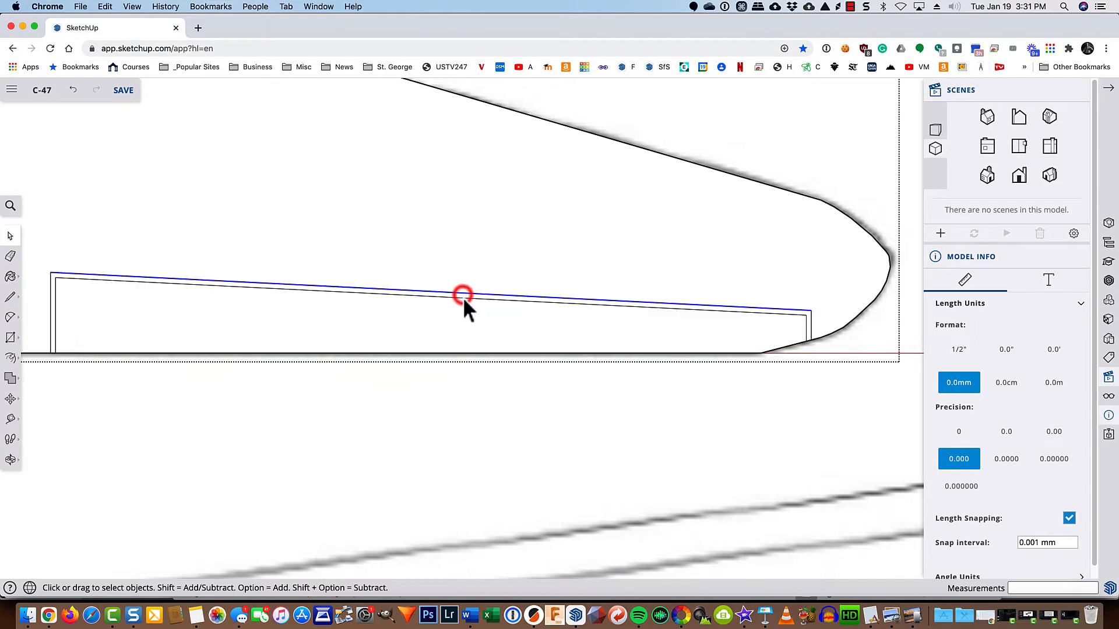
{"action": "left_click", "coordinate": [464, 299]}
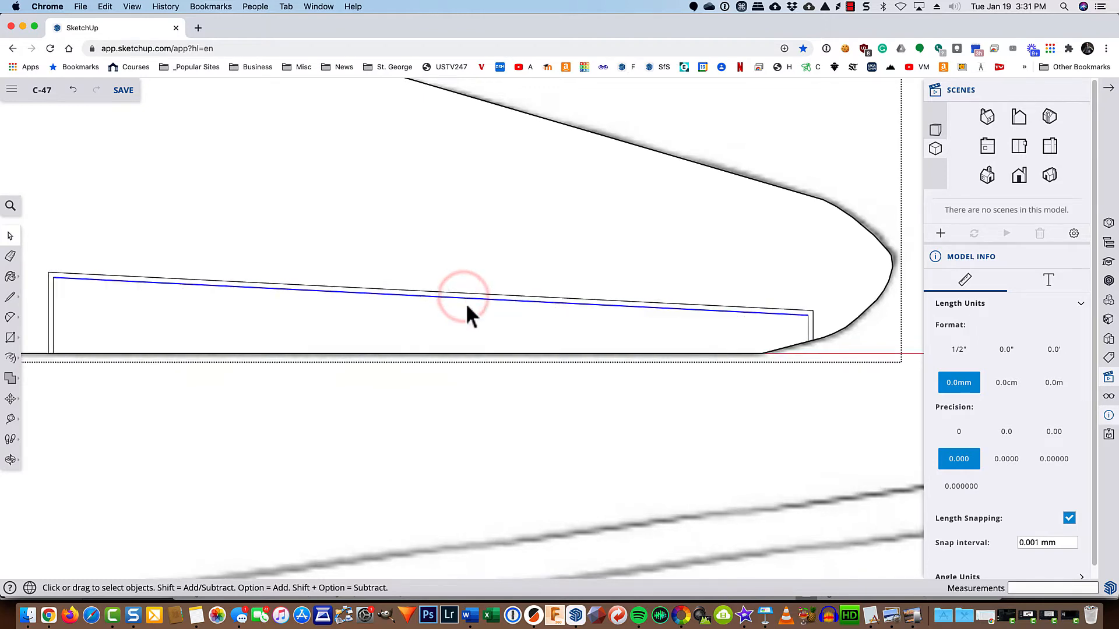
{"action": "scroll", "coordinate": [466, 303], "scroll_direction": "up", "scroll_amount": 5}
{"action": "left_click", "coordinate": [467, 289]}
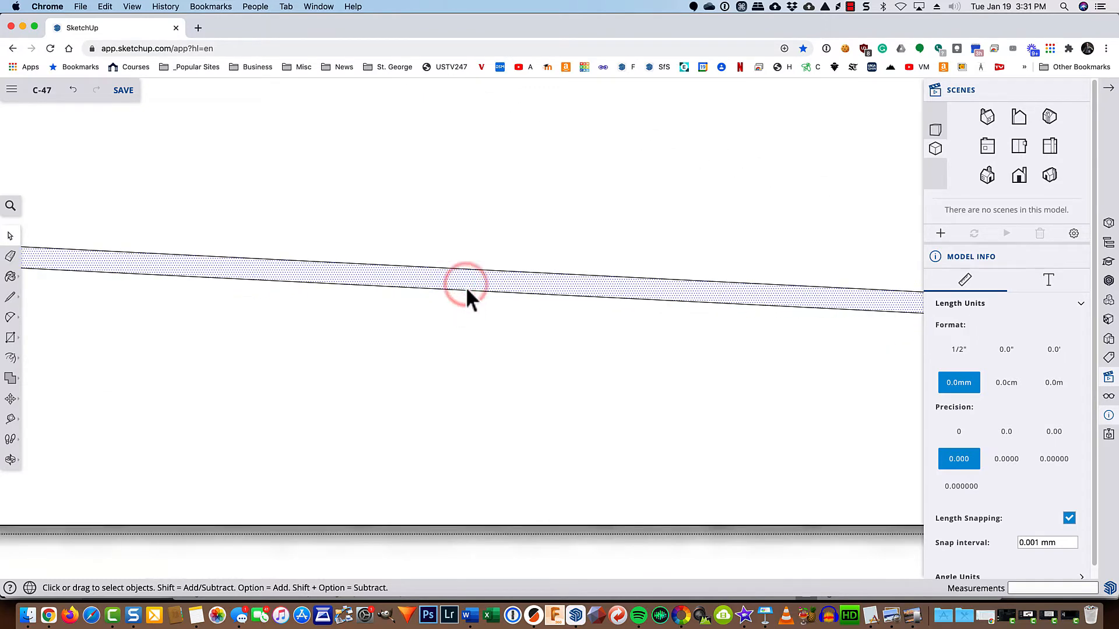
{"action": "left_click", "coordinate": [481, 233]}
- Push the narrow gap strip around the aileron 0.2 mm down into the wing with Push/Pull
{"action": "scroll", "coordinate": [485, 257], "scroll_direction": "down", "scroll_amount": 6}
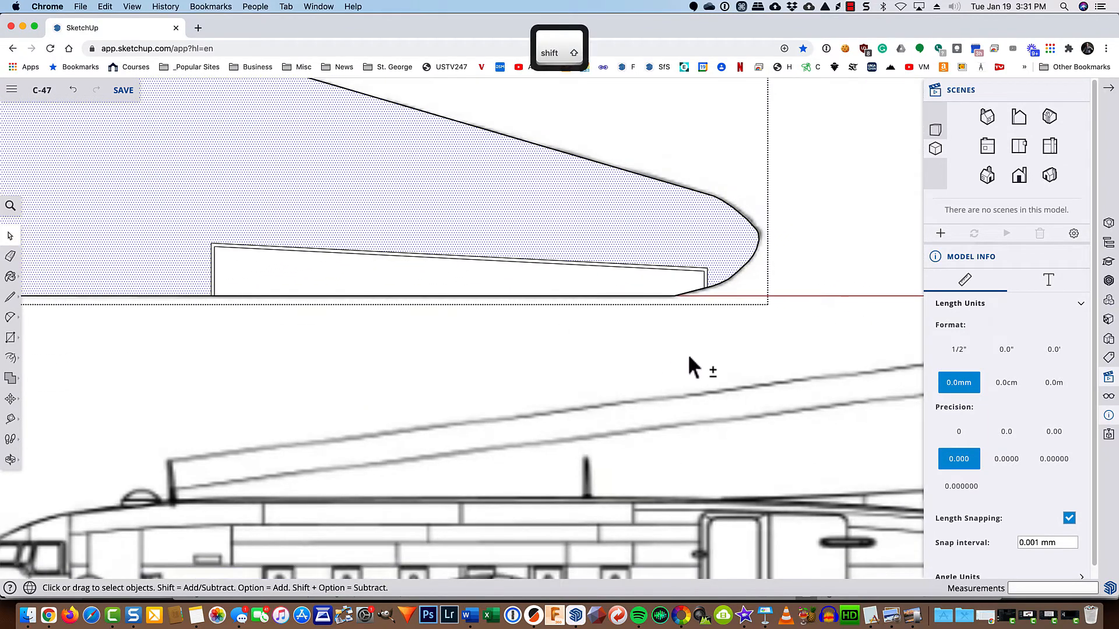
{"action": "middle_click_drag", "start_coordinate": [689, 364], "coordinate": [661, 169], "text": "shift"}
{"action": "scroll", "coordinate": [775, 402], "scroll_direction": "up", "scroll_amount": 5}
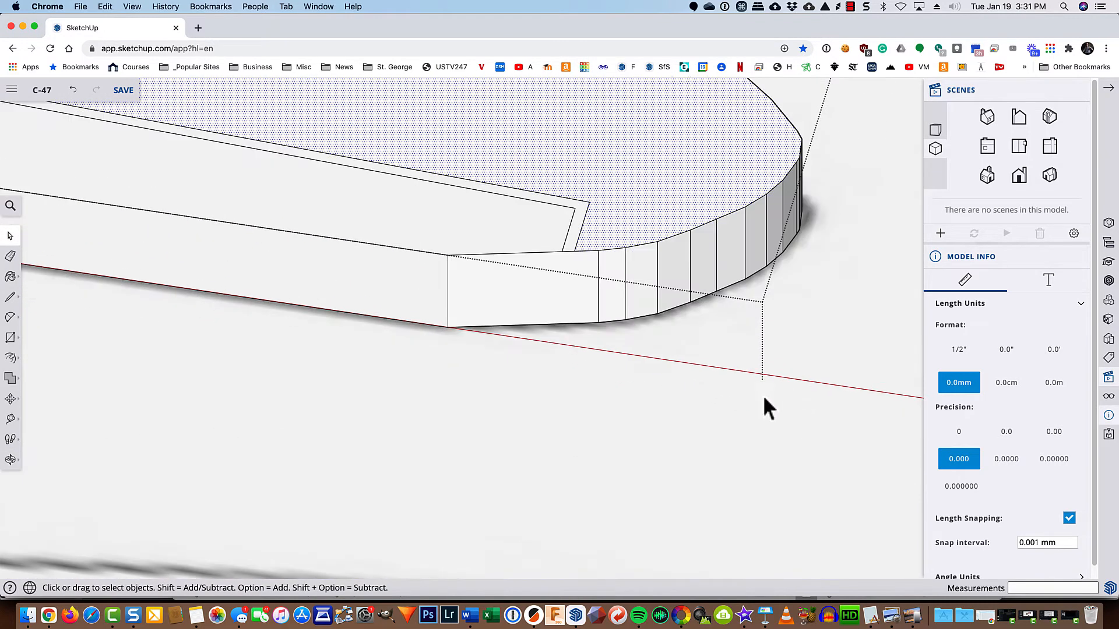
{"action": "scroll", "coordinate": [579, 239], "scroll_direction": "up", "scroll_amount": 10}
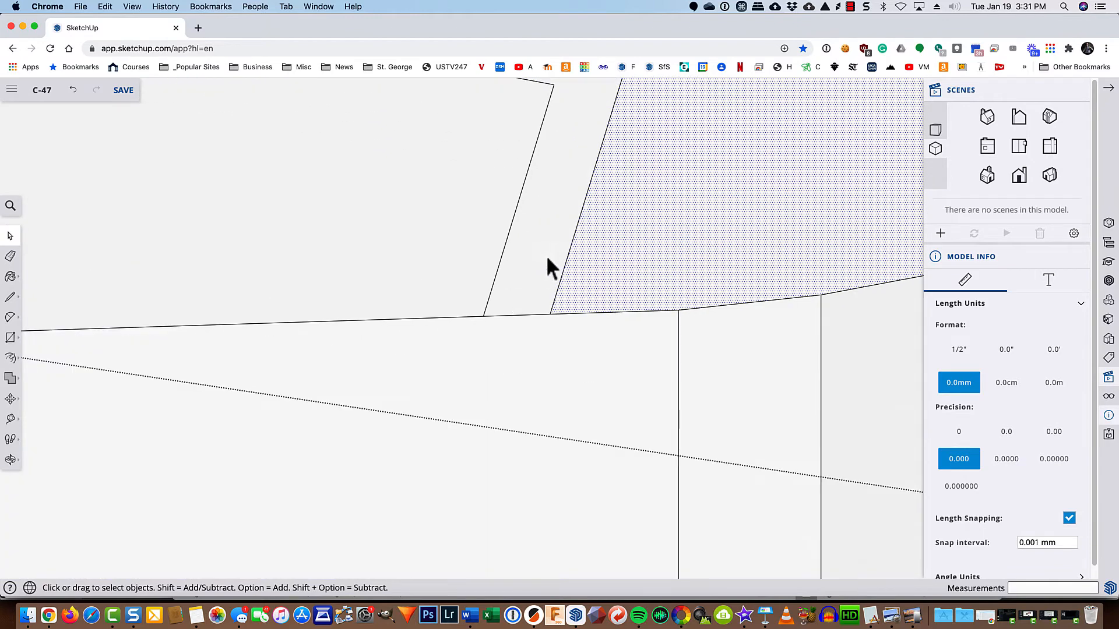
{"action": "left_click", "coordinate": [546, 259]}
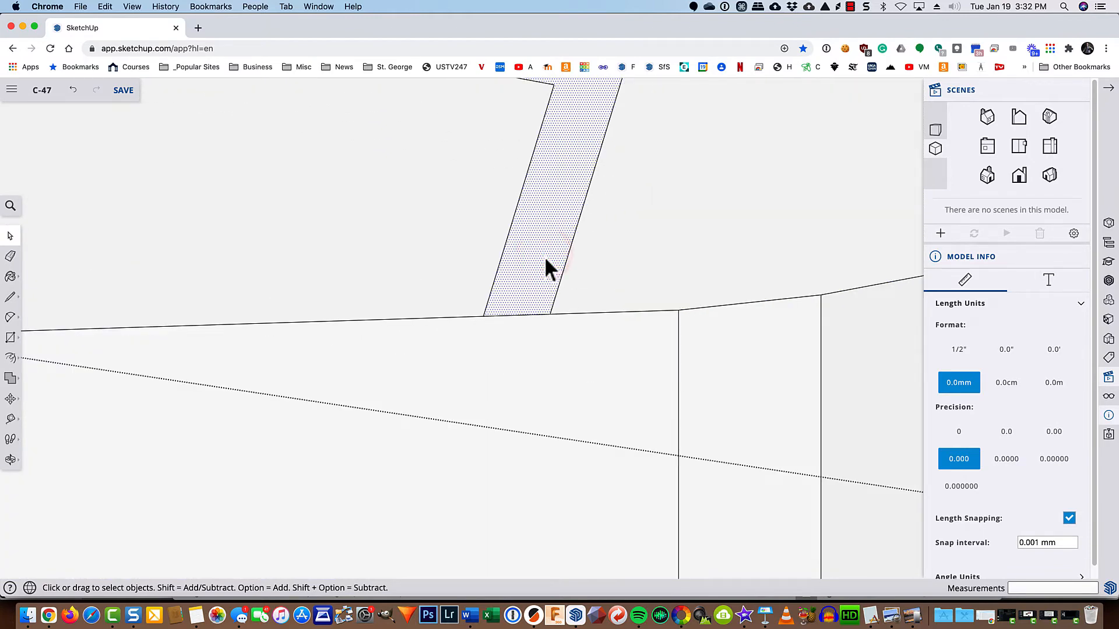
{"action": "key", "text": "p"}
{"action": "left_click", "coordinate": [537, 266]}
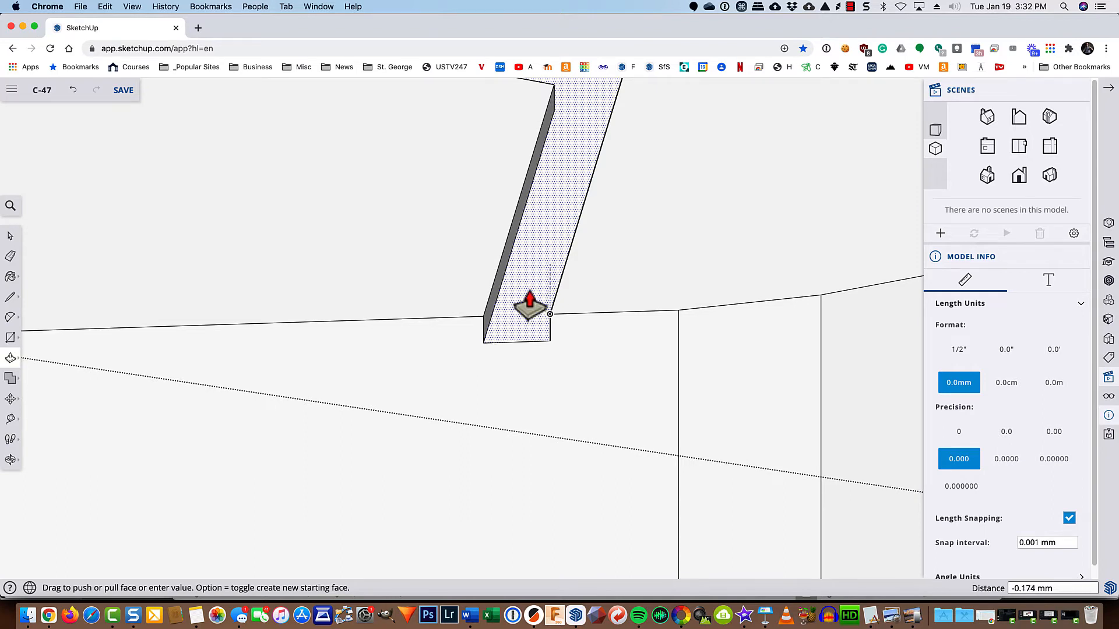
{"action": "scroll", "coordinate": [530, 304], "scroll_direction": "down", "scroll_amount": 3}
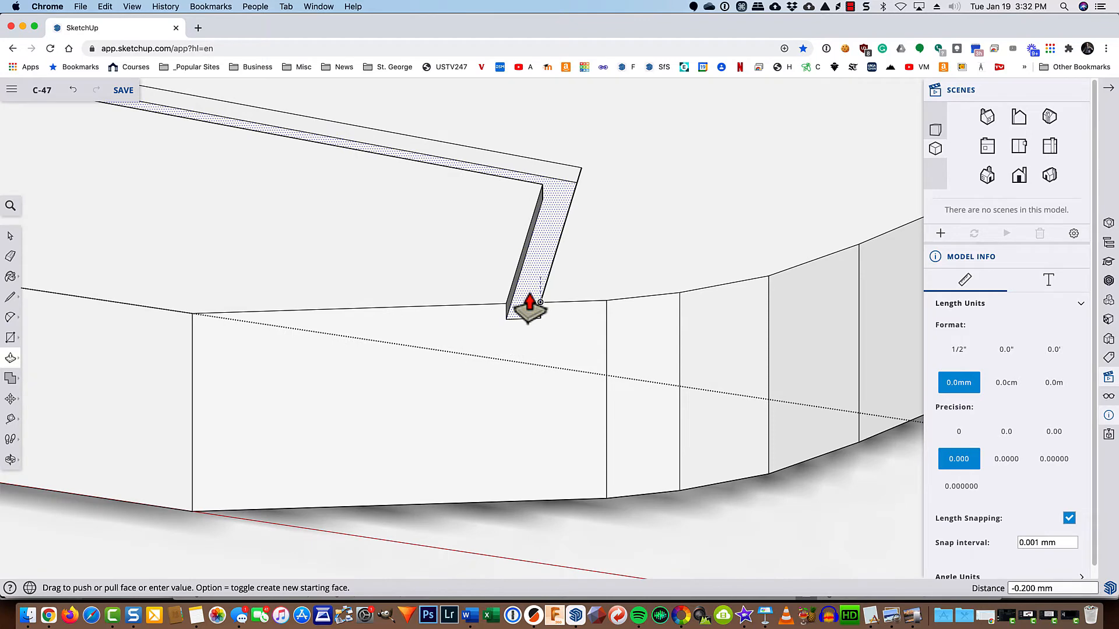
{"action": "type", "text": "."}
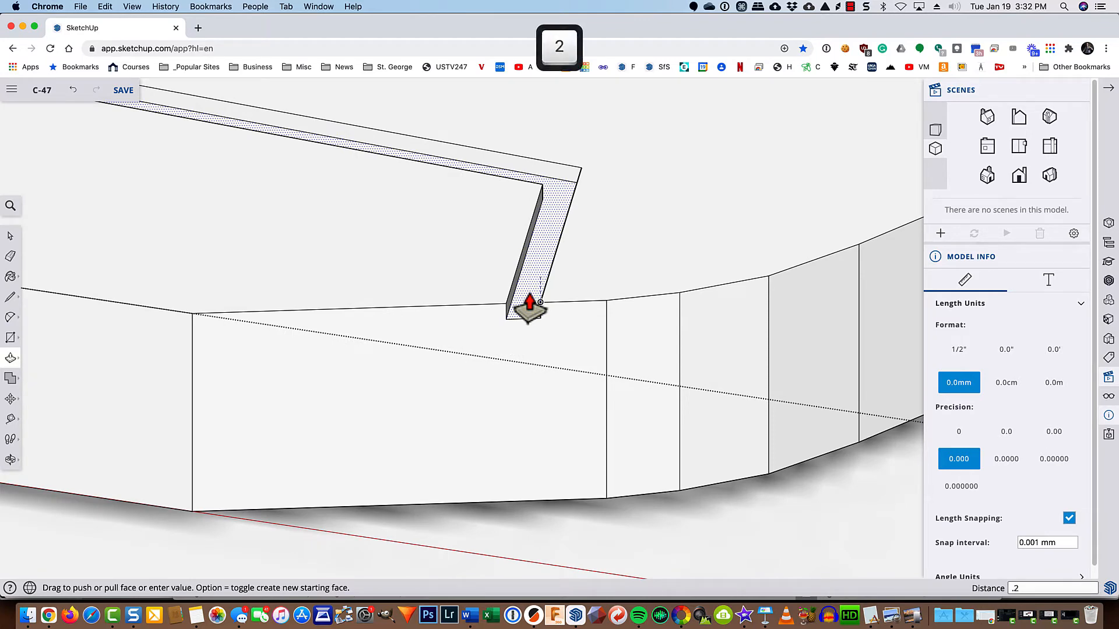
{"action": "type", "text": "2"}
{"action": "key", "text": "Return"}
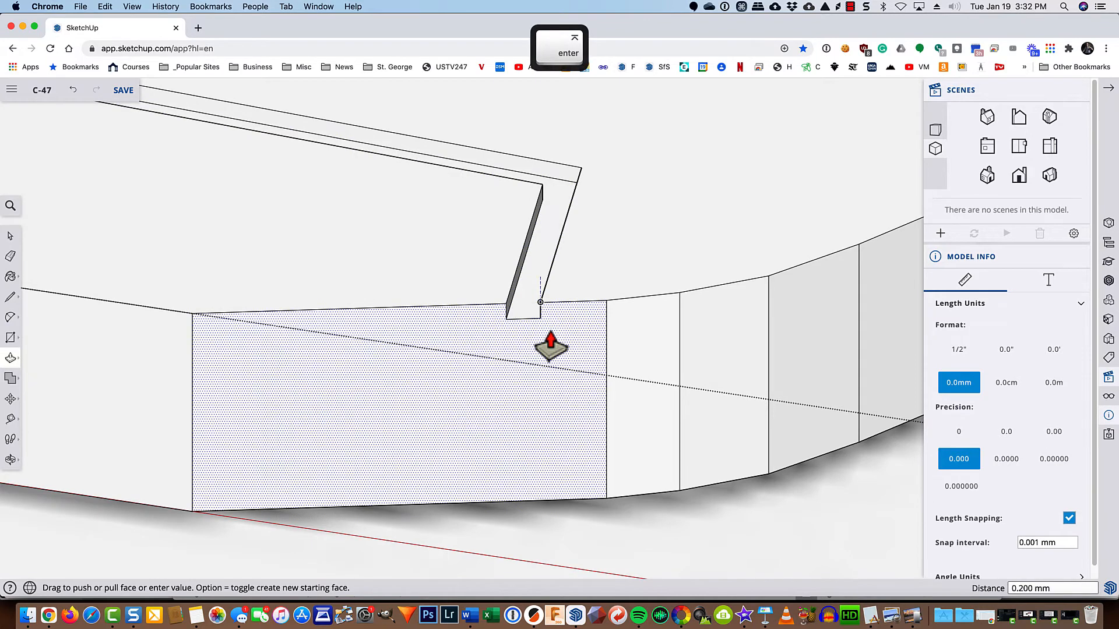
{"action": "scroll", "coordinate": [540, 340], "scroll_direction": "down", "scroll_amount": 5}
{"action": "mouse_move", "coordinate": [416, 464]}
{"action": "middle_mouse_down", "text": "shift"}
{"action": "mouse_move", "coordinate": [400, 445]}
{"action": "mouse_move", "coordinate": [654, 444]}
{"action": "mouse_move", "coordinate": [804, 499]}
{"action": "middle_mouse_up", "text": "shift"}
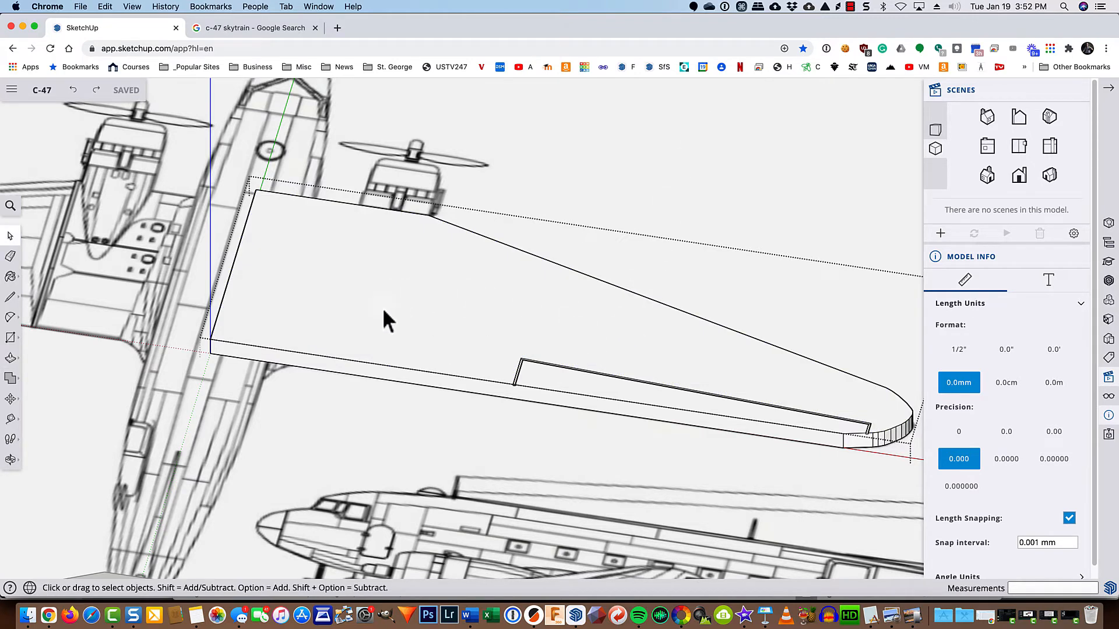
- View the Aeroplane Heaven Douglas C-47 Skytrain photo in the Google Images results as a wing reference, and return to the SketchUp model
{"action": "left_click", "coordinate": [254, 26]}
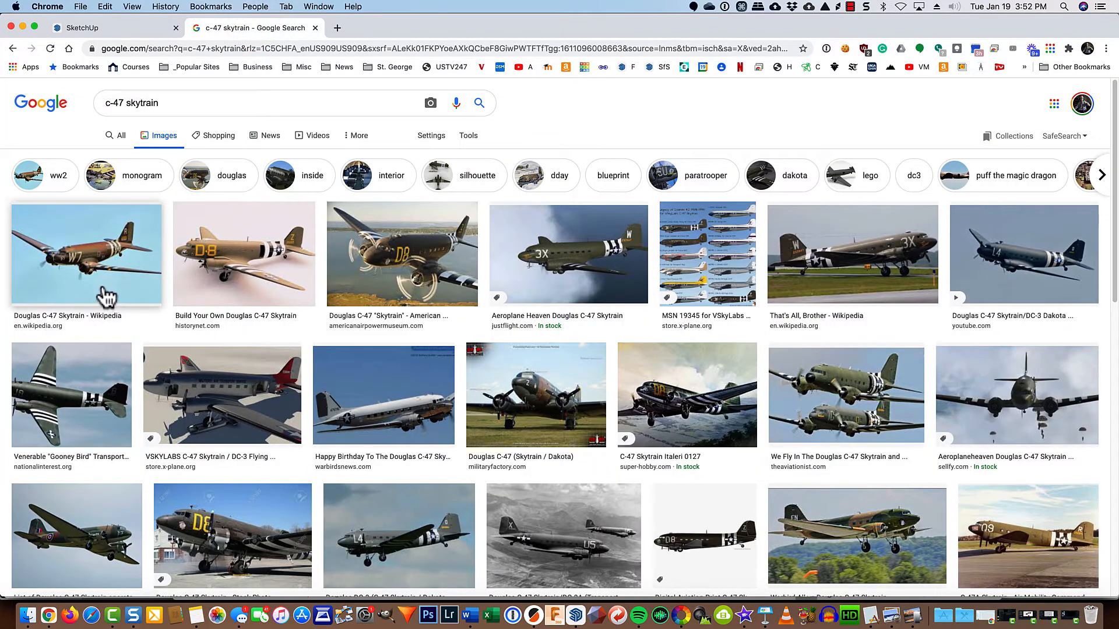
{"action": "left_click", "coordinate": [562, 243]}
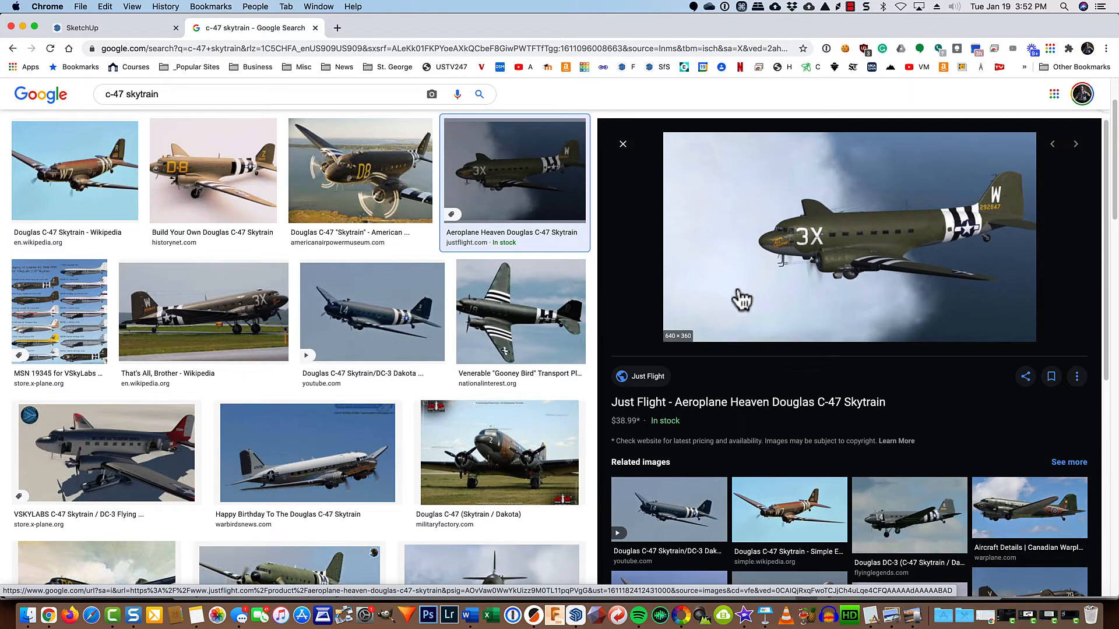
{"action": "left_click", "coordinate": [127, 30]}
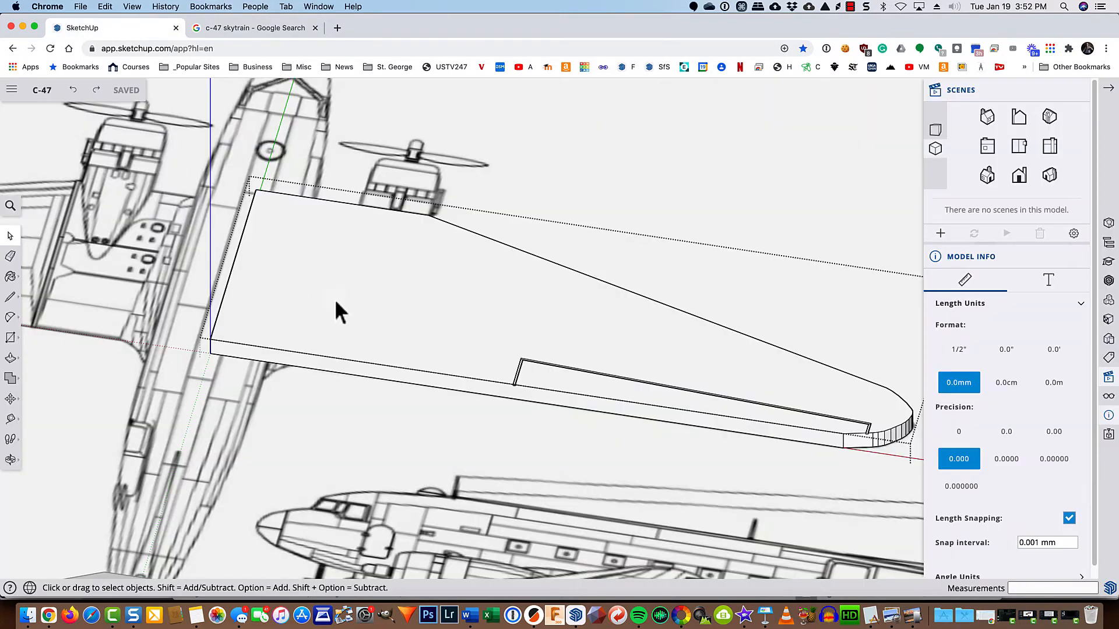
- Reopen the wing for editing and draw a line along the green axis from the leading-edge corner by the engine to the trailing edge
{"action": "left_click", "coordinate": [543, 460]}
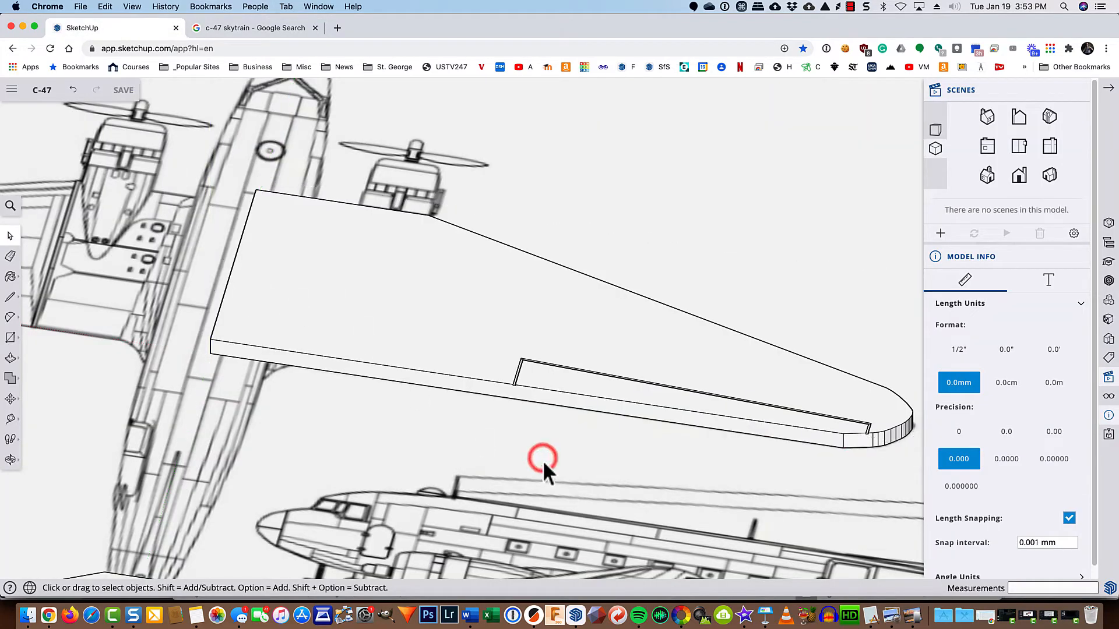
{"action": "left_click", "coordinate": [528, 441]}
{"action": "double_click", "coordinate": [394, 323]}
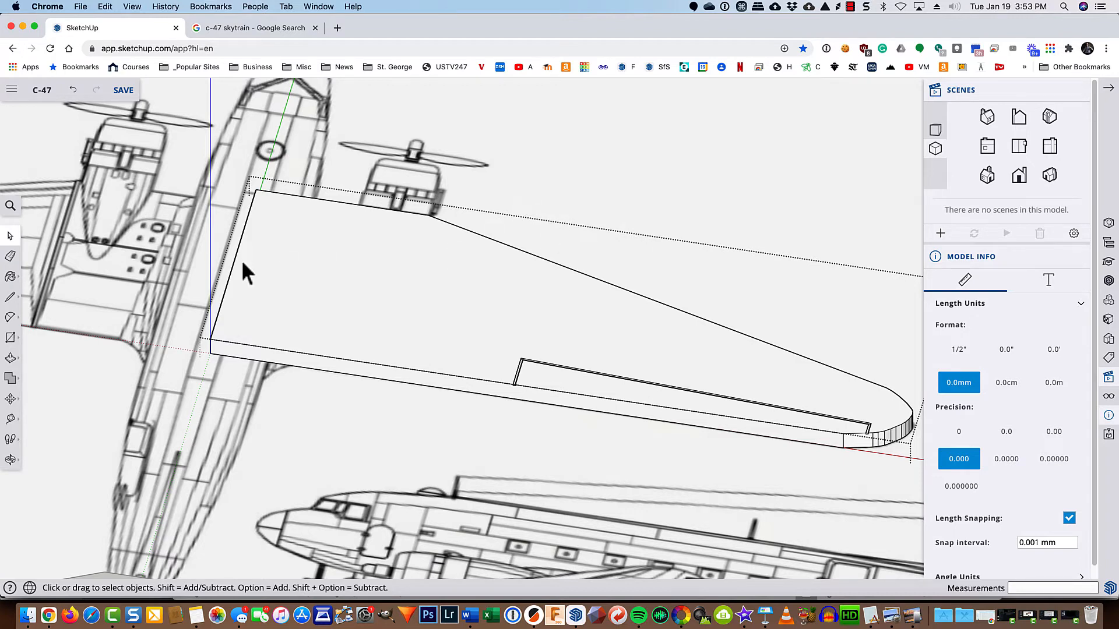
{"action": "key", "text": "l"}
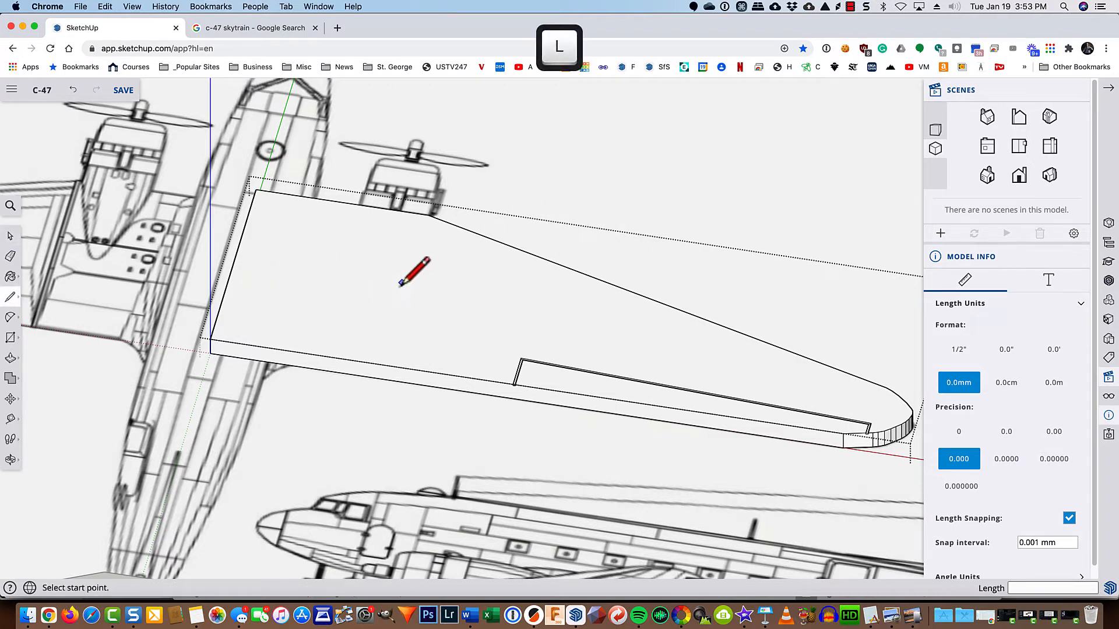
{"action": "left_click", "coordinate": [429, 215]}
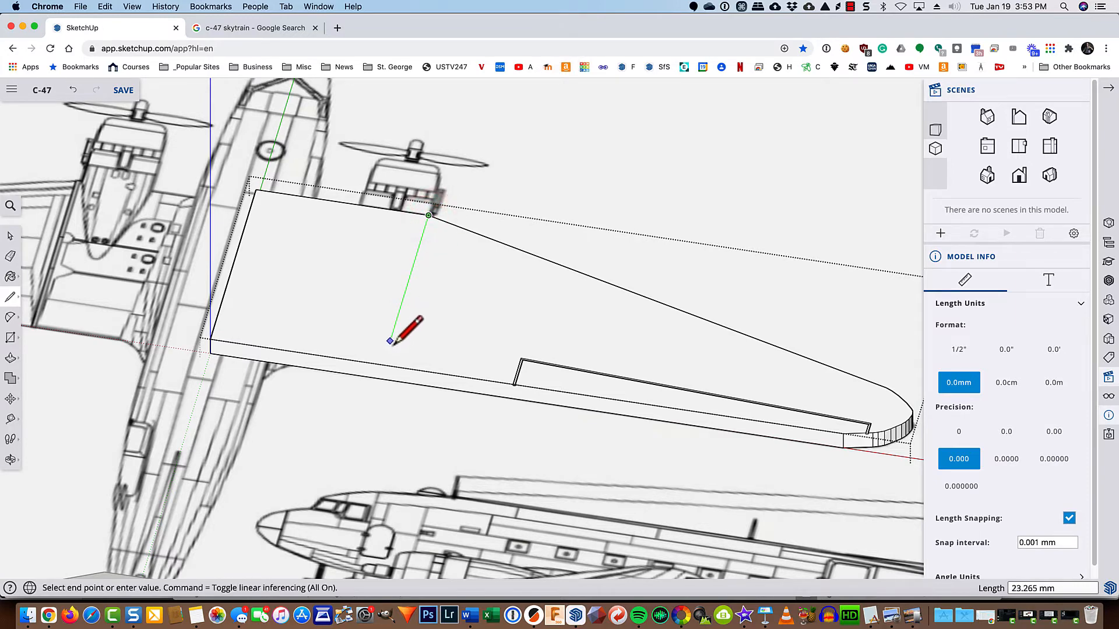
{"action": "left_click", "coordinate": [383, 363]}
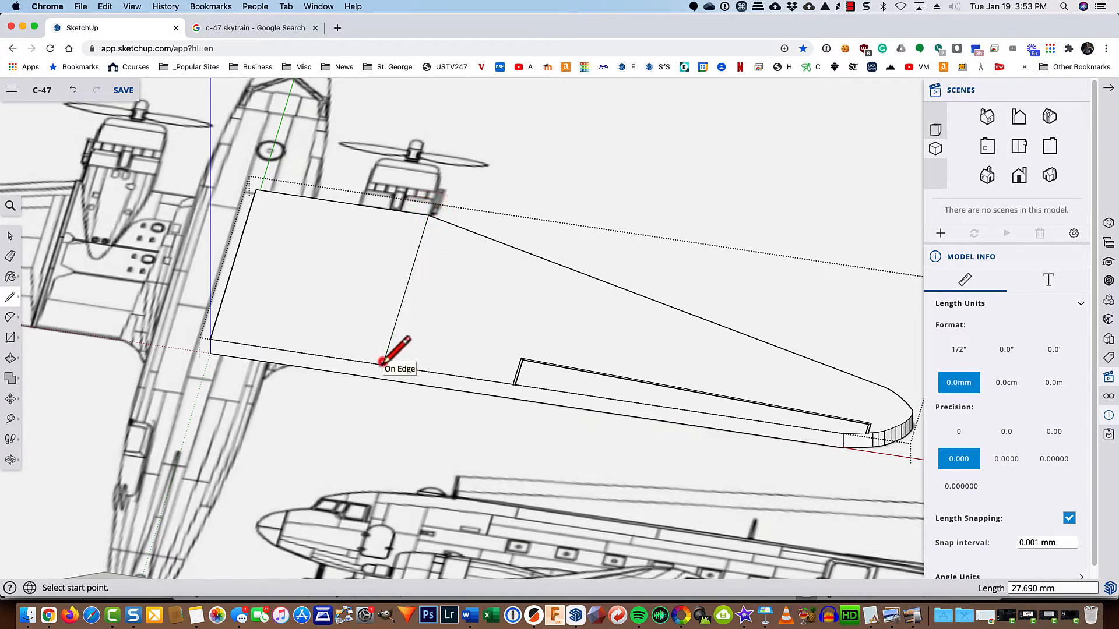
{"action": "key", "text": "space"}
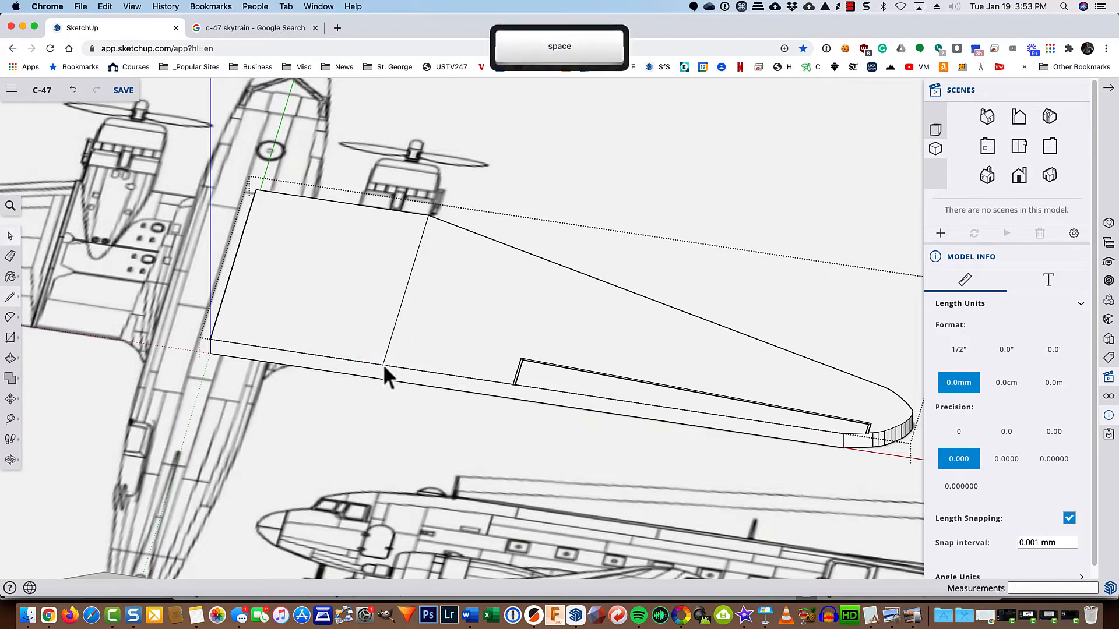
- Copy the chordwise line by the engine 2 mm along the red axis towards the wingtip
{"action": "left_click", "coordinate": [398, 317]}
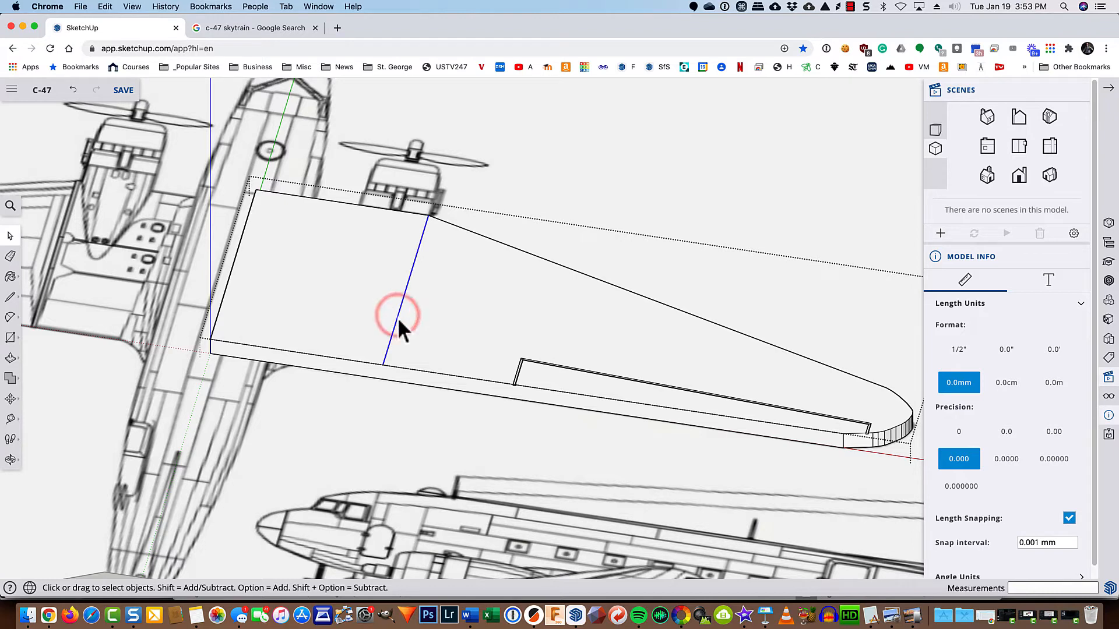
{"action": "key", "text": "m"}
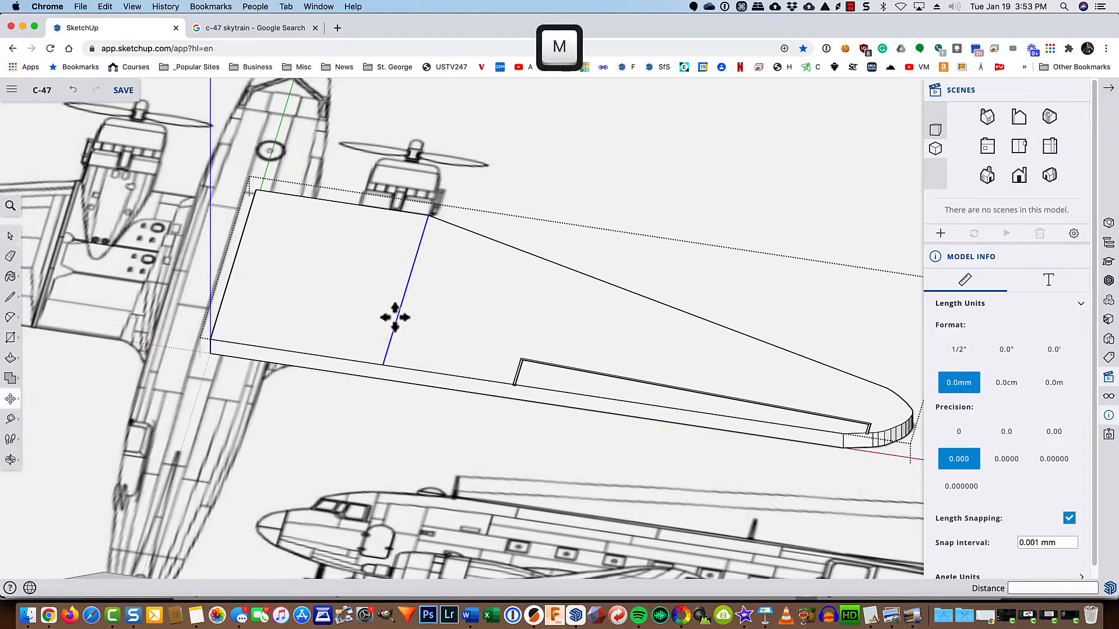
{"action": "left_click", "coordinate": [380, 284]}
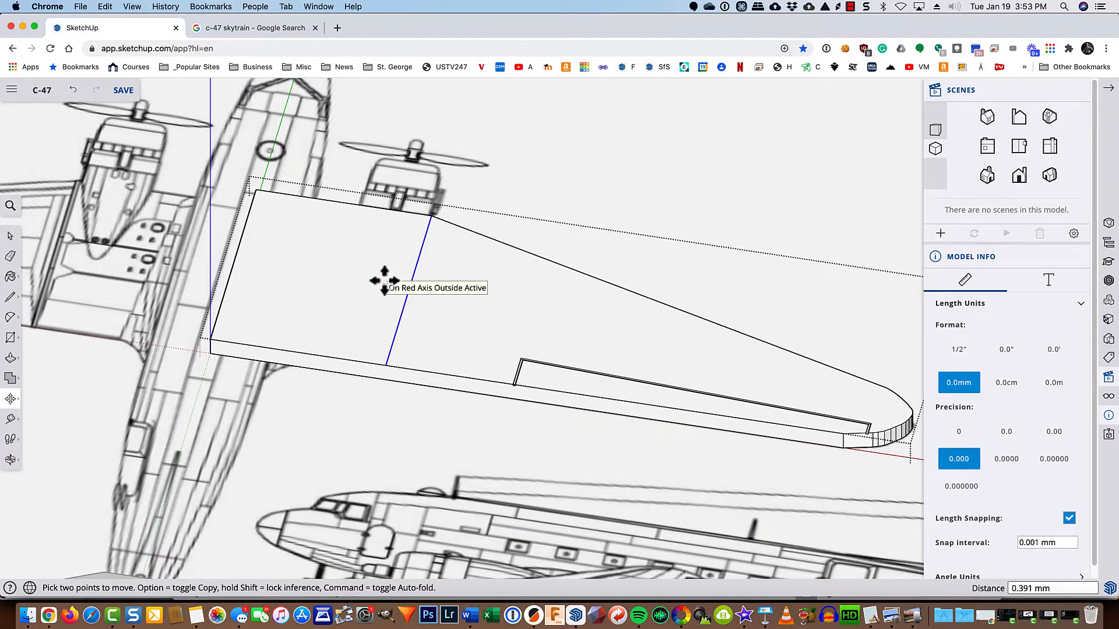
{"action": "key", "text": "alt"}
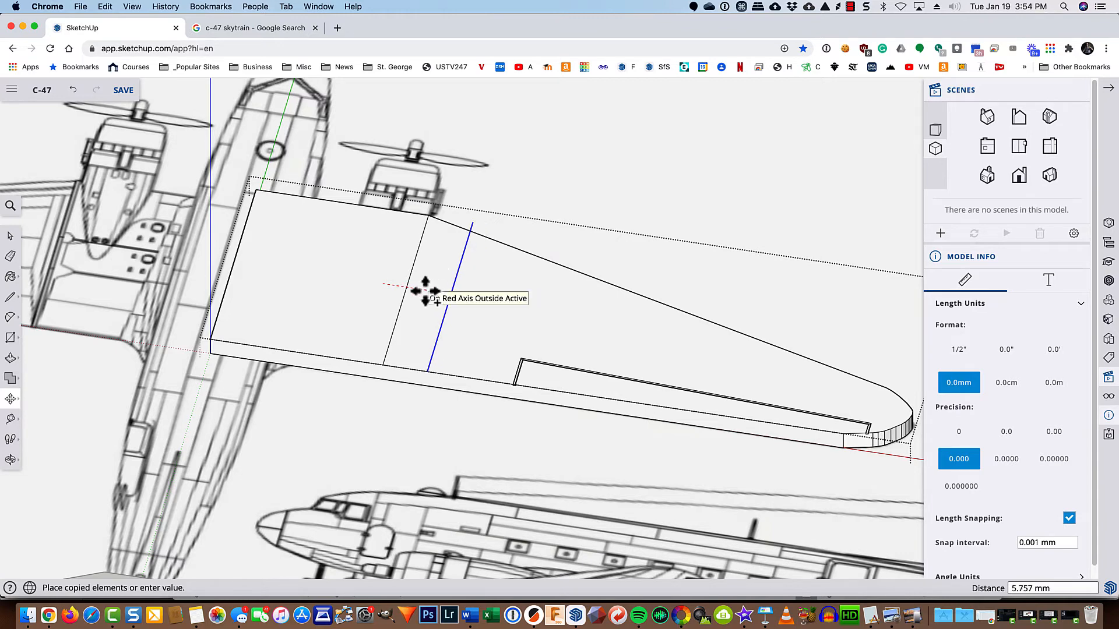
{"action": "scroll", "coordinate": [415, 290], "scroll_direction": "up", "scroll_amount": 5}
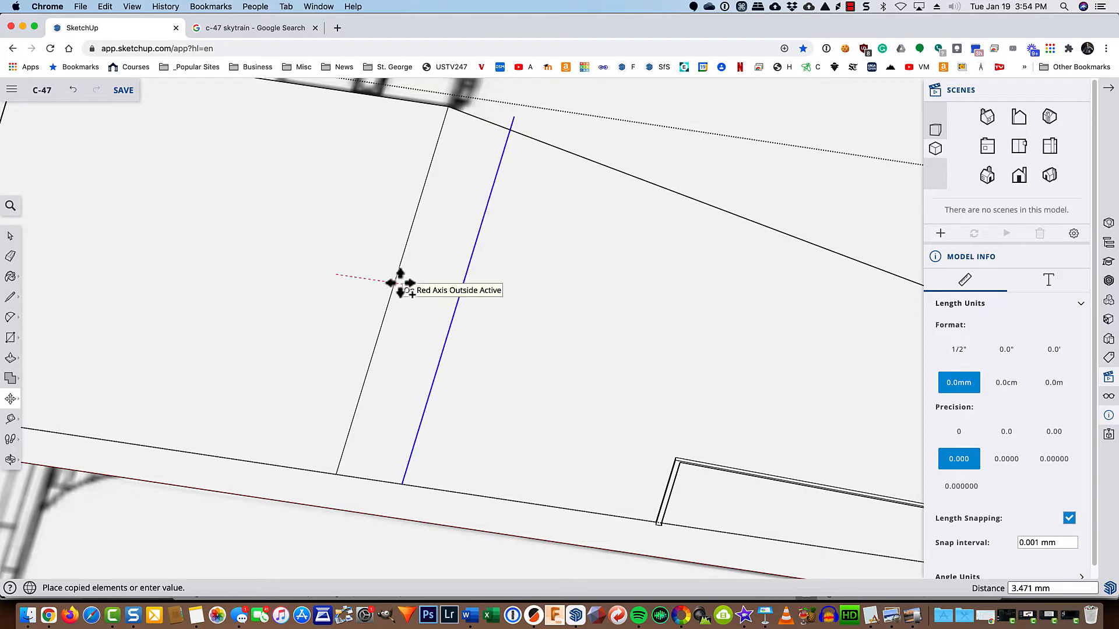
{"action": "type", "text": "2"}
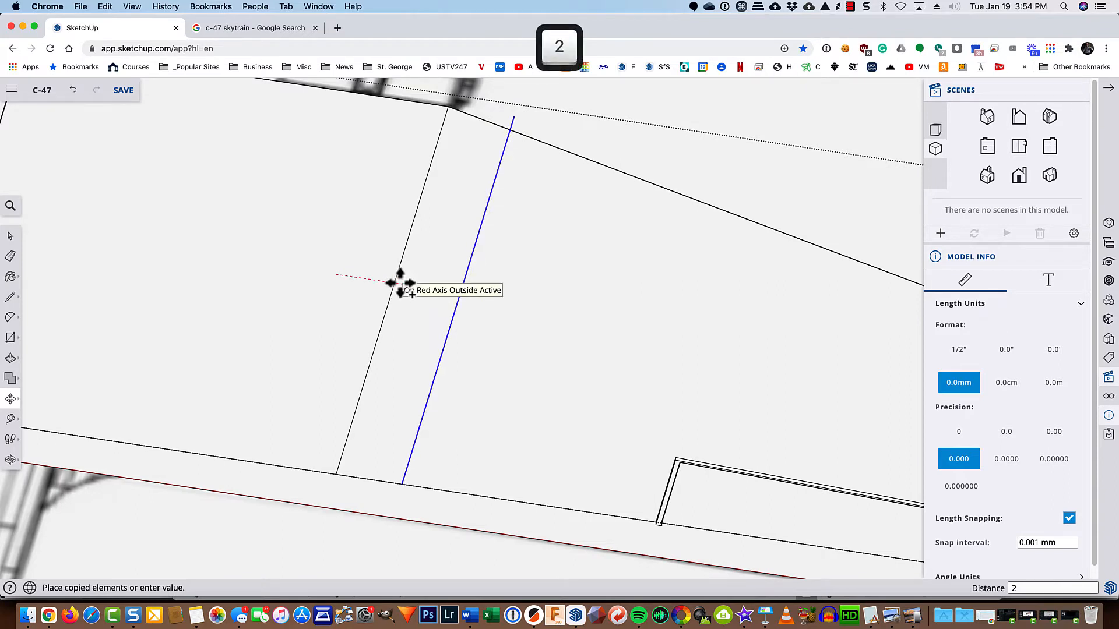
{"action": "key", "text": "Return"}
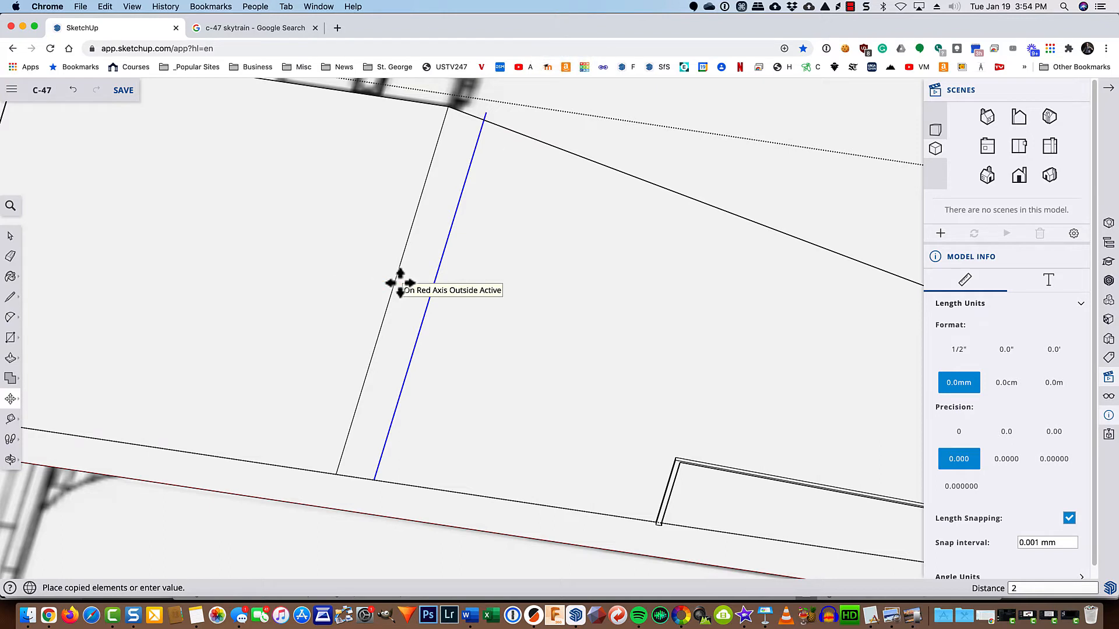
- Try offsets of 3 mm and 1 mm for the copied line and return it to 2 mm
{"action": "type", "text": "3"}
{"action": "key", "text": "Return"}
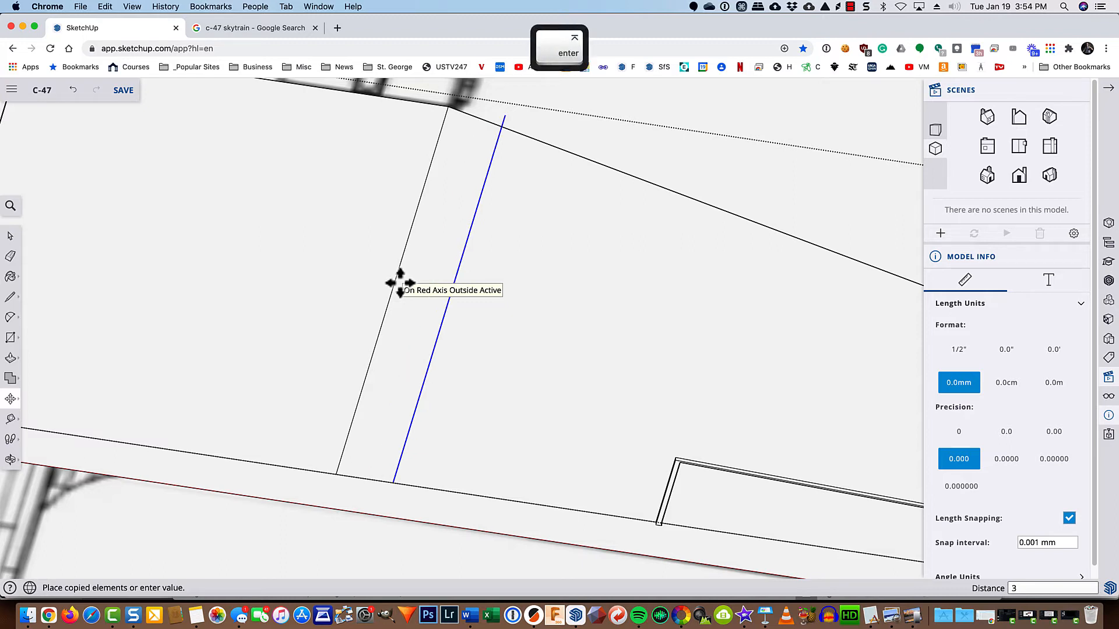
{"action": "type", "text": "1"}
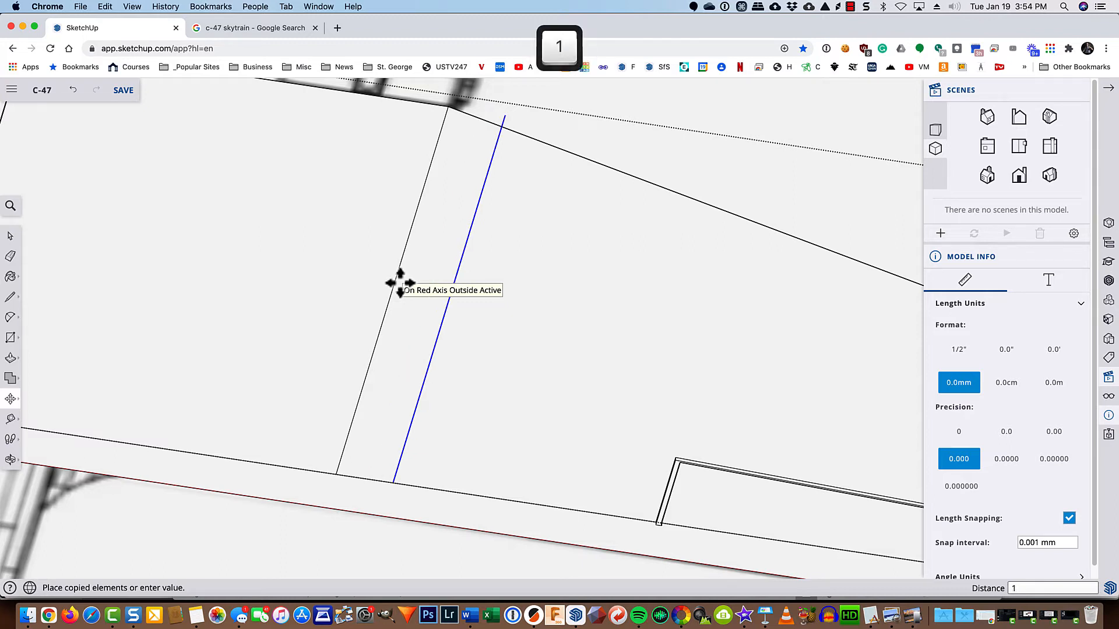
{"action": "key", "text": "Return"}
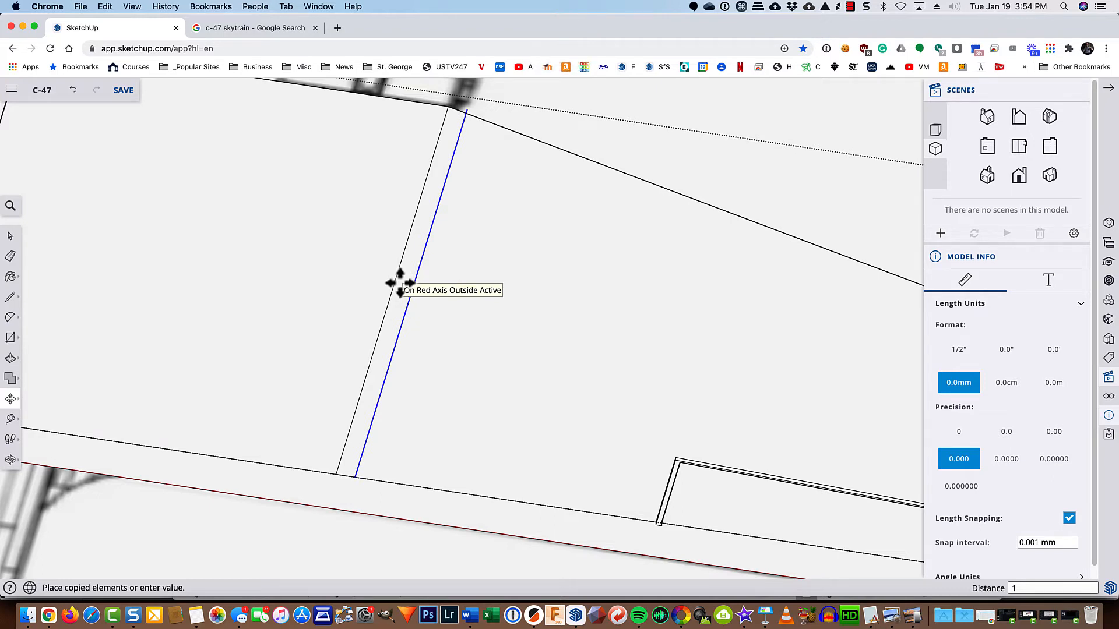
{"action": "type", "text": "2"}
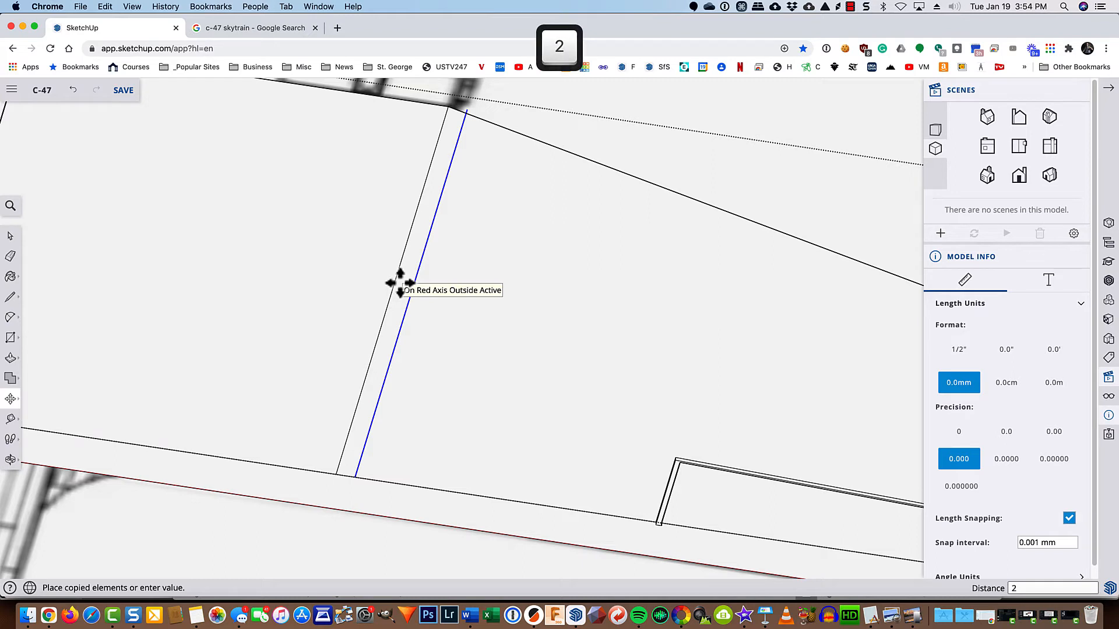
{"action": "key", "text": "Return"}
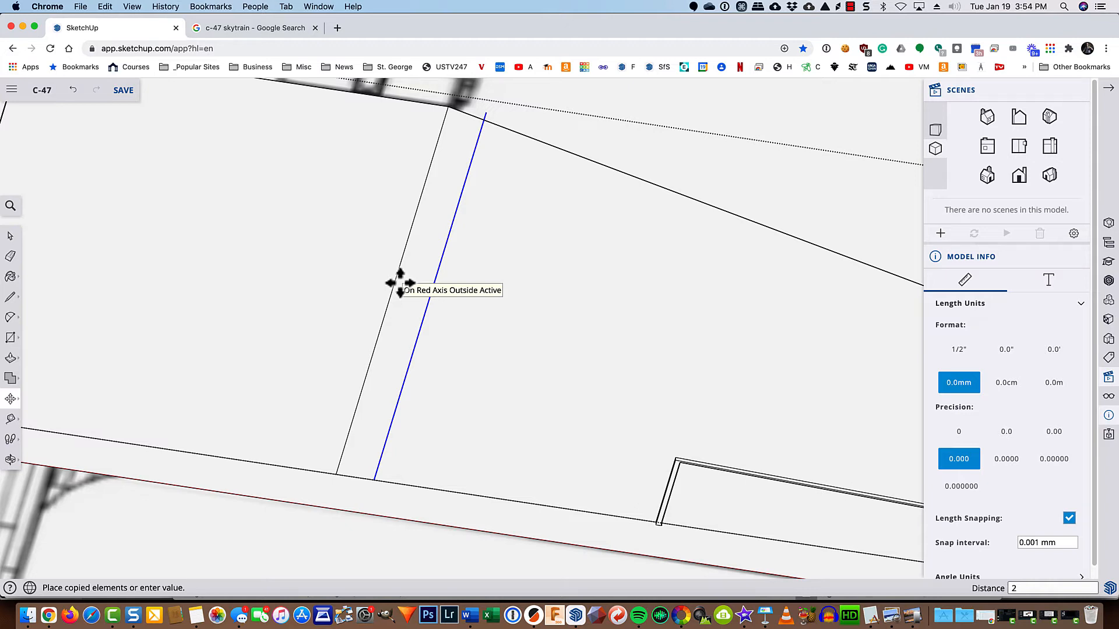
- Repeat the line copy as a 5x array at the same spacing towards the wingtip
{"action": "type", "text": "5"}
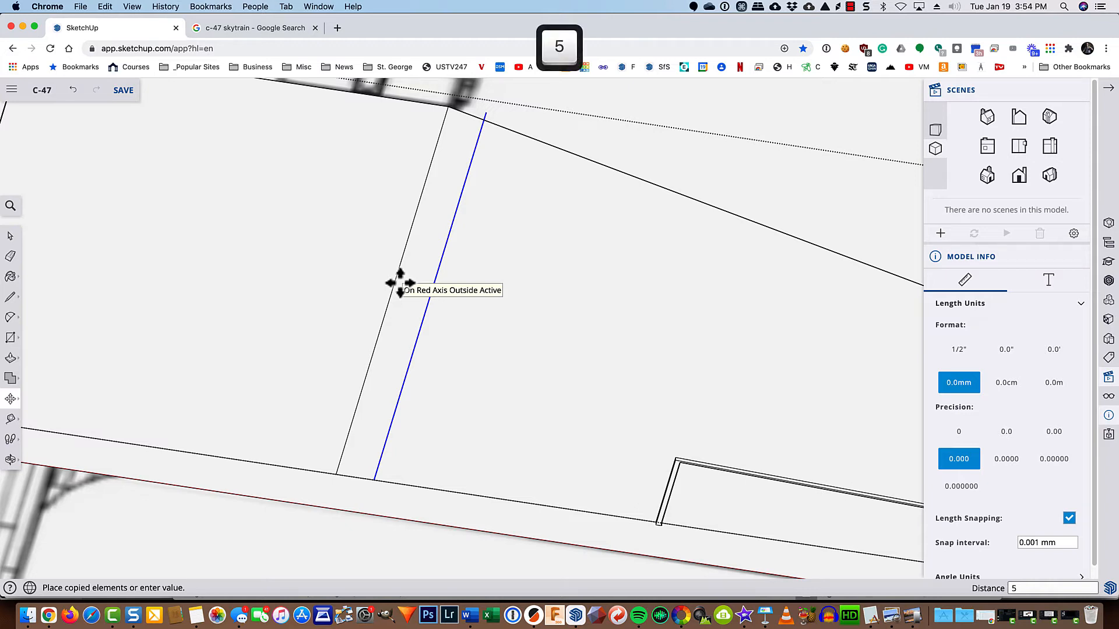
{"action": "type", "text": "x"}
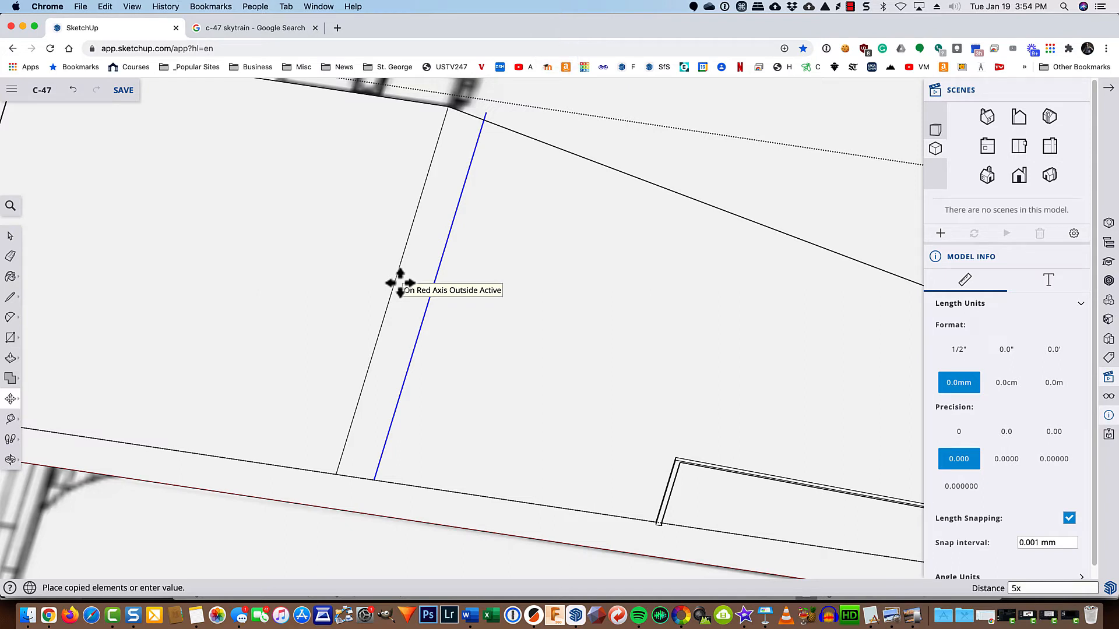
{"action": "key", "text": "Return"}
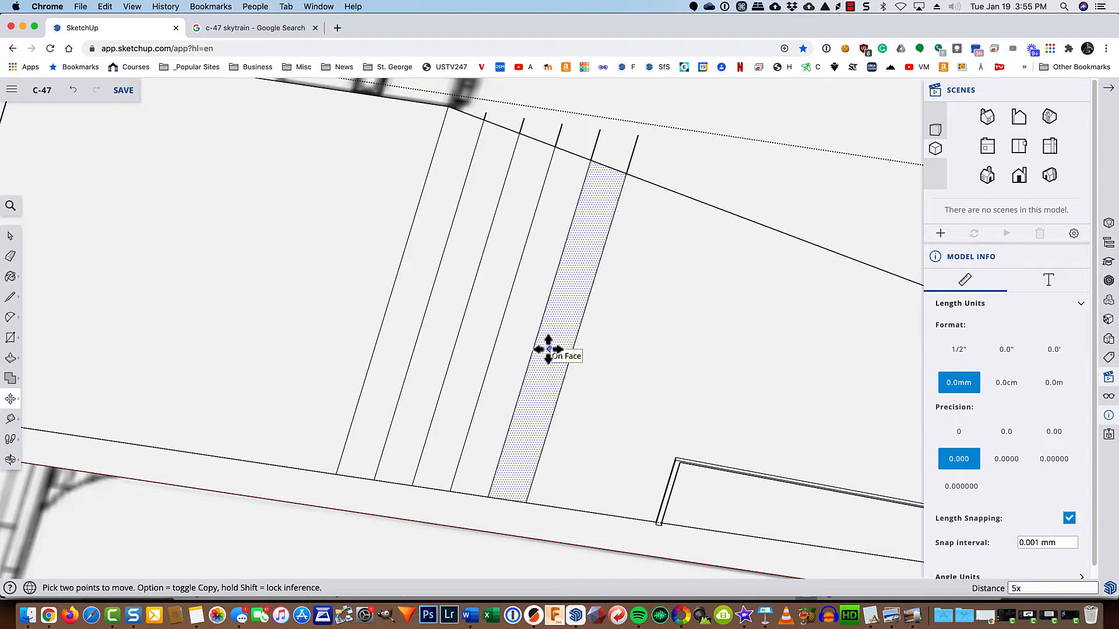
- Erase the ends of the copied lines that stick out past the wing's leading edge
{"action": "key", "text": "space"}
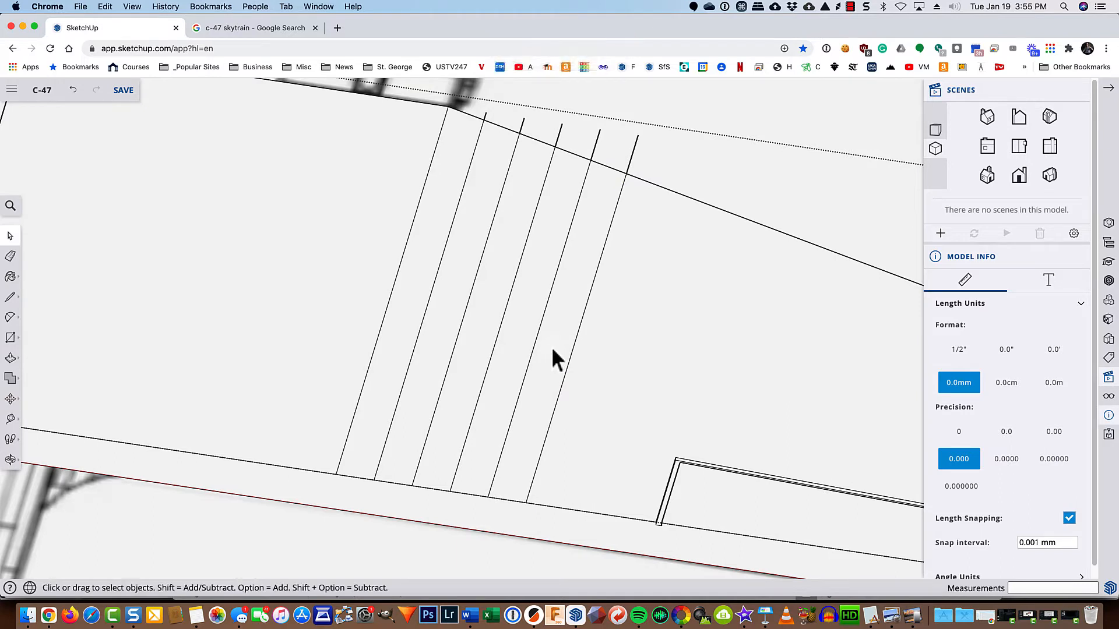
{"action": "key", "text": "e"}
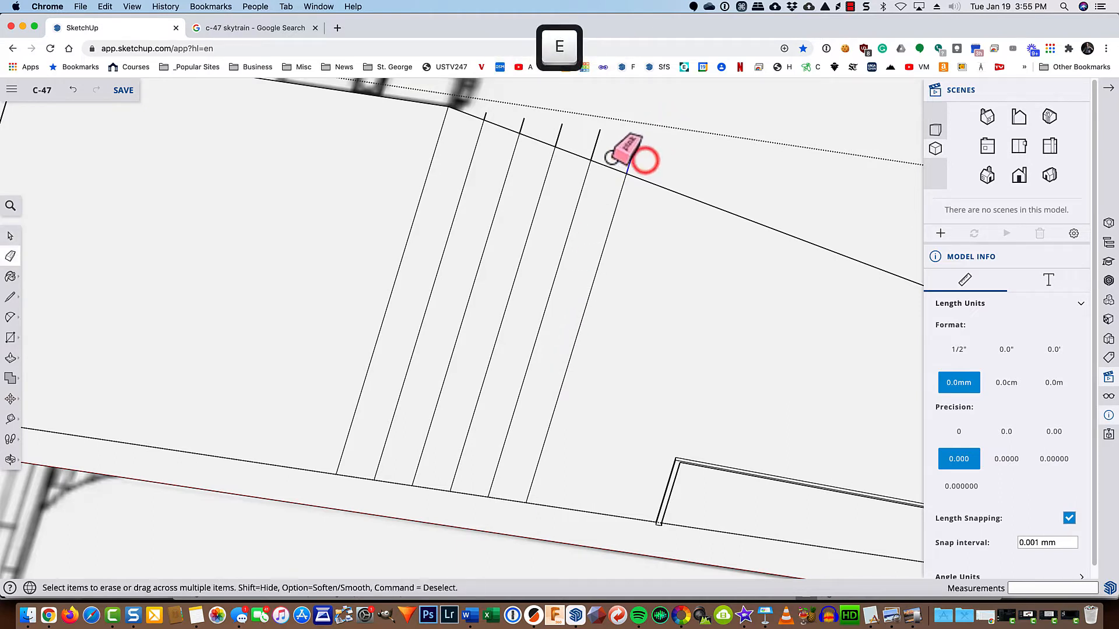
{"action": "left_click_drag", "start_coordinate": [611, 156], "coordinate": [483, 114]}
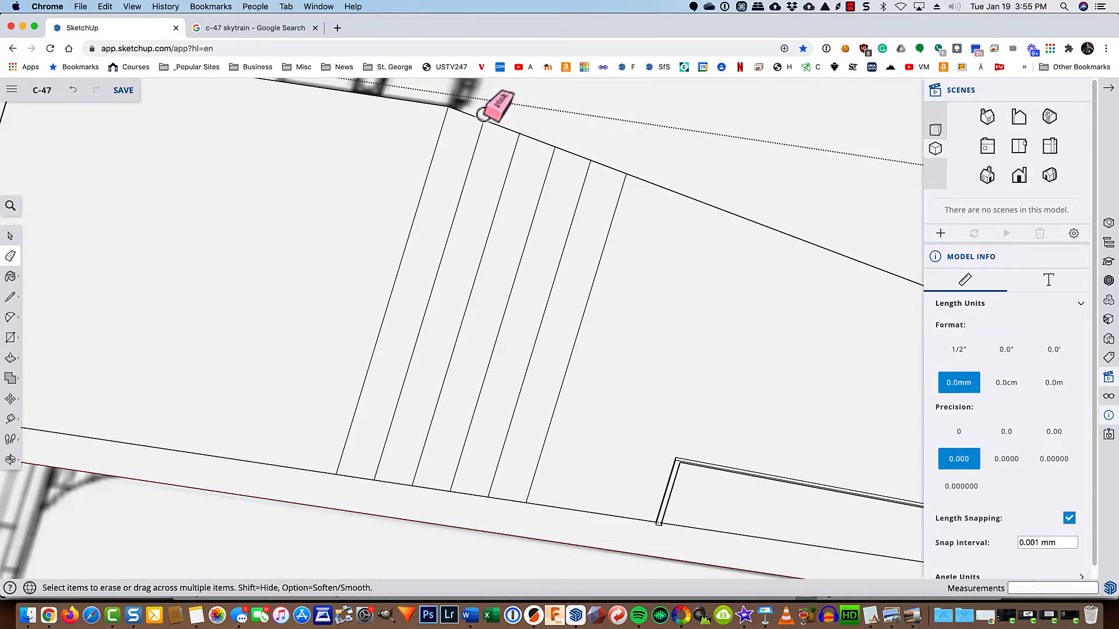
- Push the first, third and fifth strips outboard of the engine 0.3 mm down into the wing with Push/Pull
{"action": "mouse_move", "coordinate": [512, 549]}
{"action": "middle_mouse_down"}
{"action": "mouse_move", "coordinate": [505, 554]}
{"action": "mouse_move", "coordinate": [472, 387]}
{"action": "mouse_move", "coordinate": [447, 436]}
{"action": "mouse_move", "coordinate": [415, 442]}
{"action": "mouse_move", "coordinate": [424, 446]}
{"action": "middle_mouse_up"}
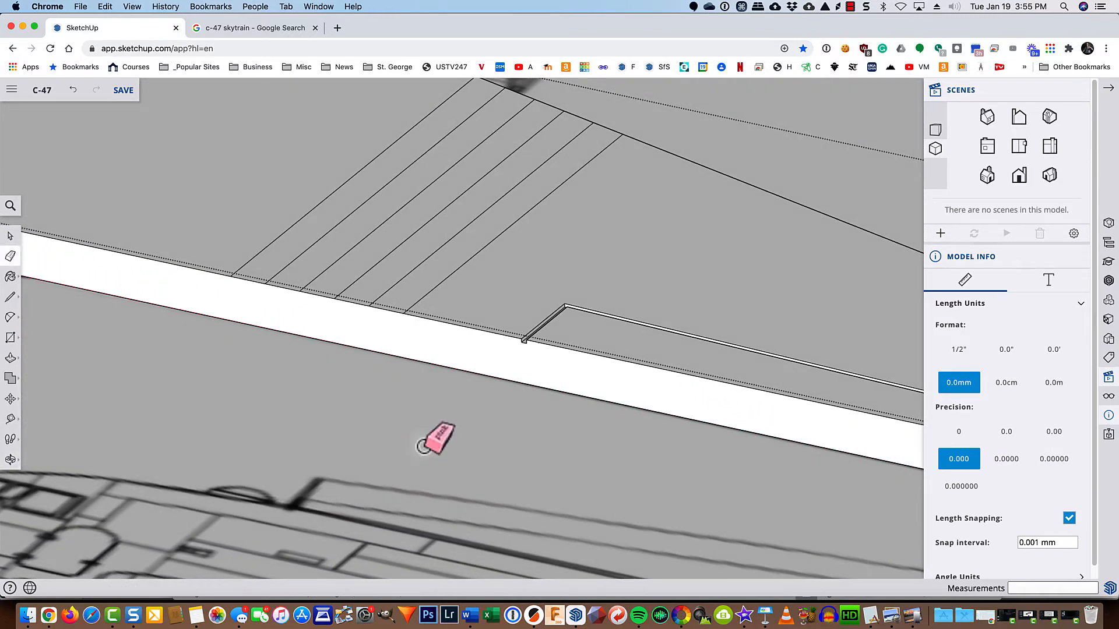
{"action": "key", "text": "space"}
{"action": "left_click", "coordinate": [275, 258]}
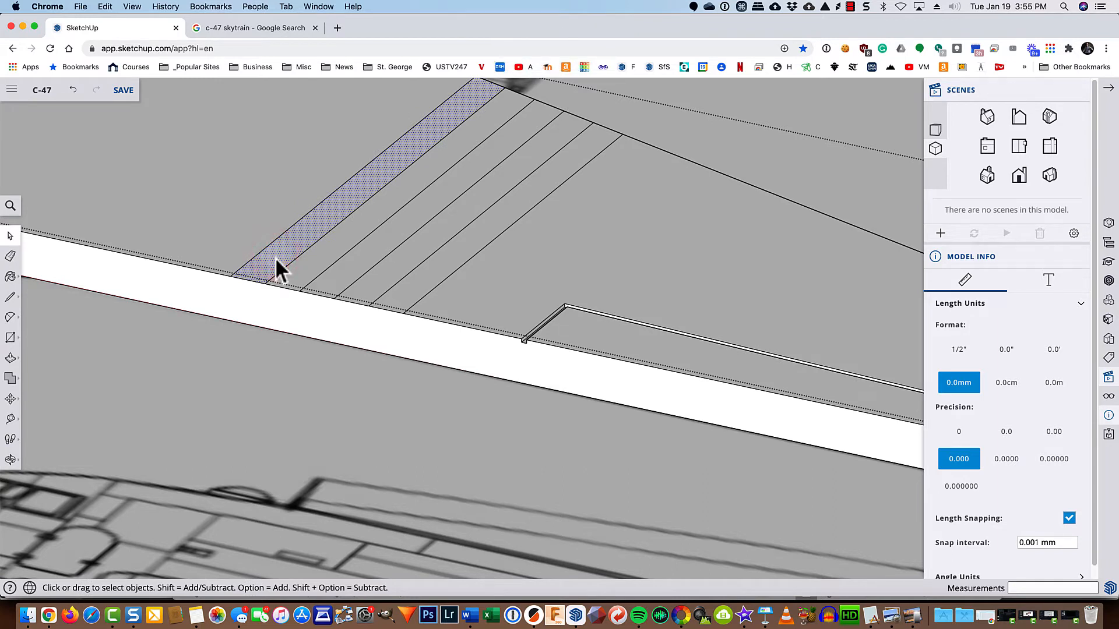
{"action": "key", "text": "p"}
{"action": "left_click", "coordinate": [274, 268]}
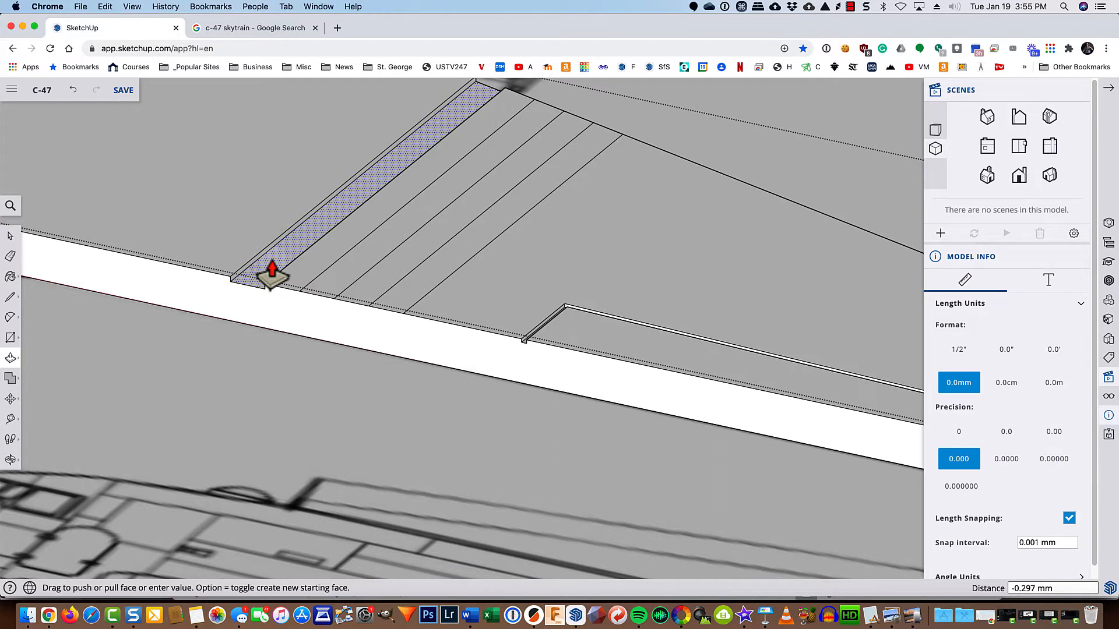
{"action": "type", "text": ".3"}
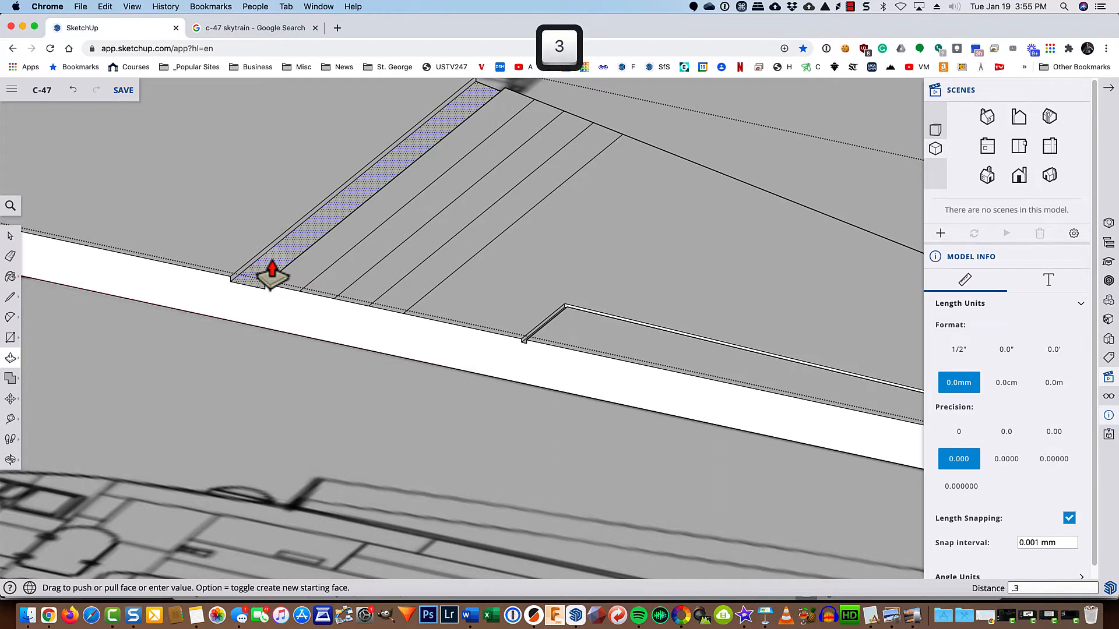
{"action": "key", "text": "Return"}
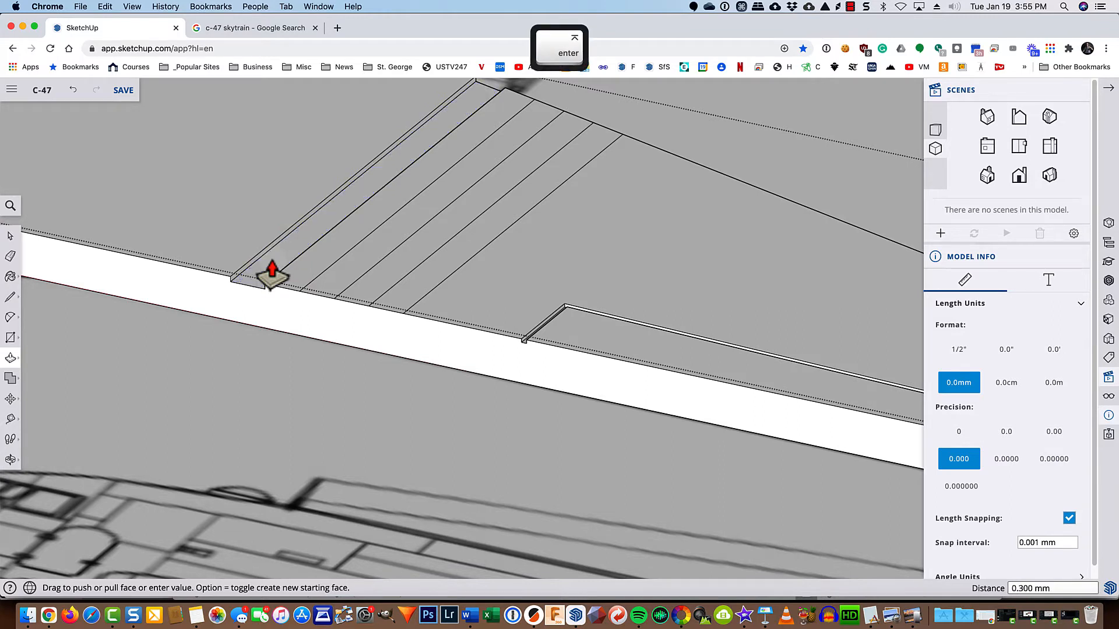
{"action": "double_click", "coordinate": [330, 291]}
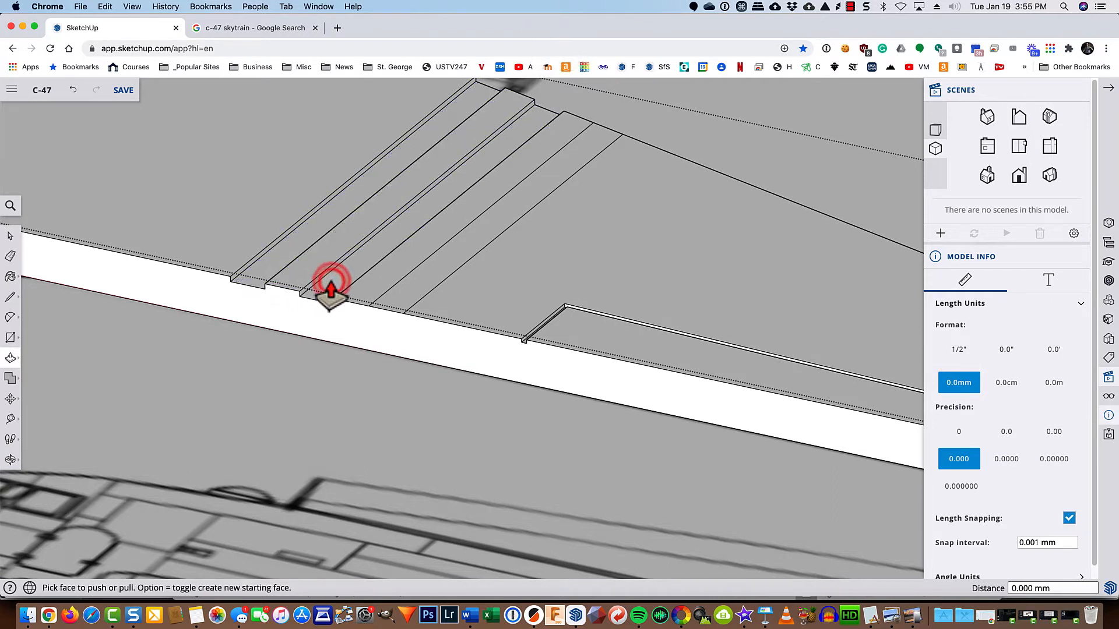
{"action": "double_click", "coordinate": [402, 300]}
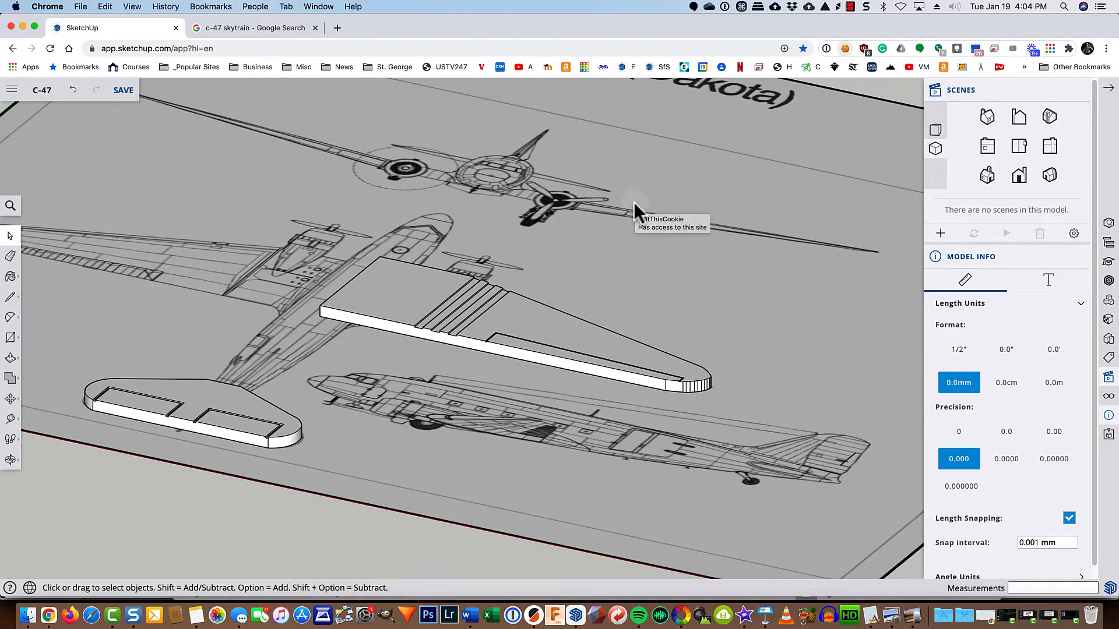
- Reopen the wing for editing and view its inboard top face head-on in X-ray mode so the drawing shows through
{"action": "left_click", "coordinate": [404, 297]}
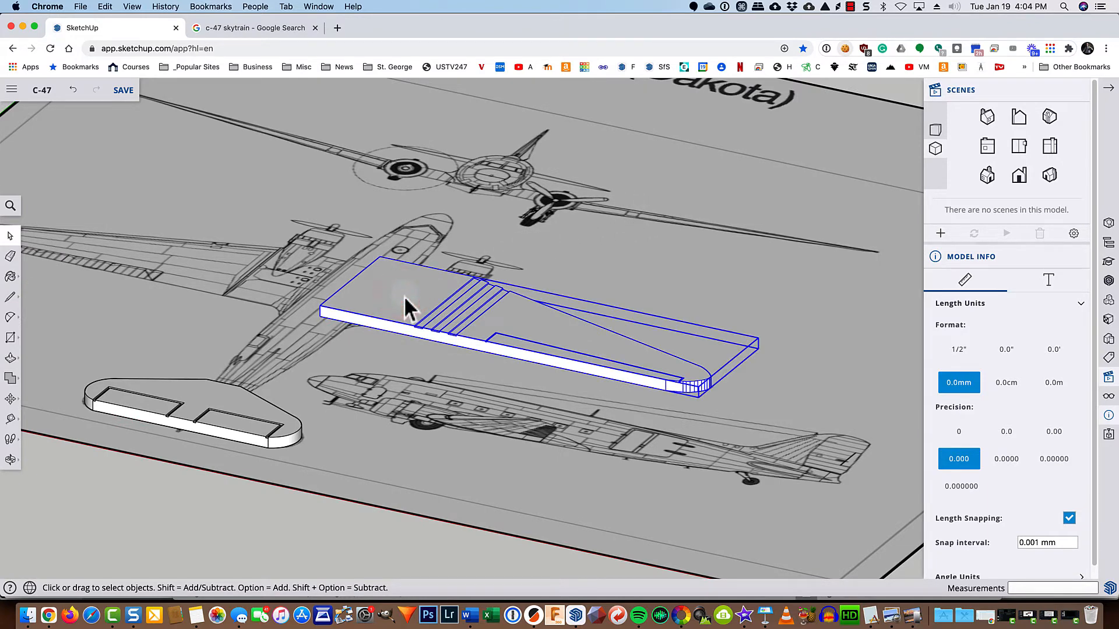
{"action": "double_click", "coordinate": [404, 297]}
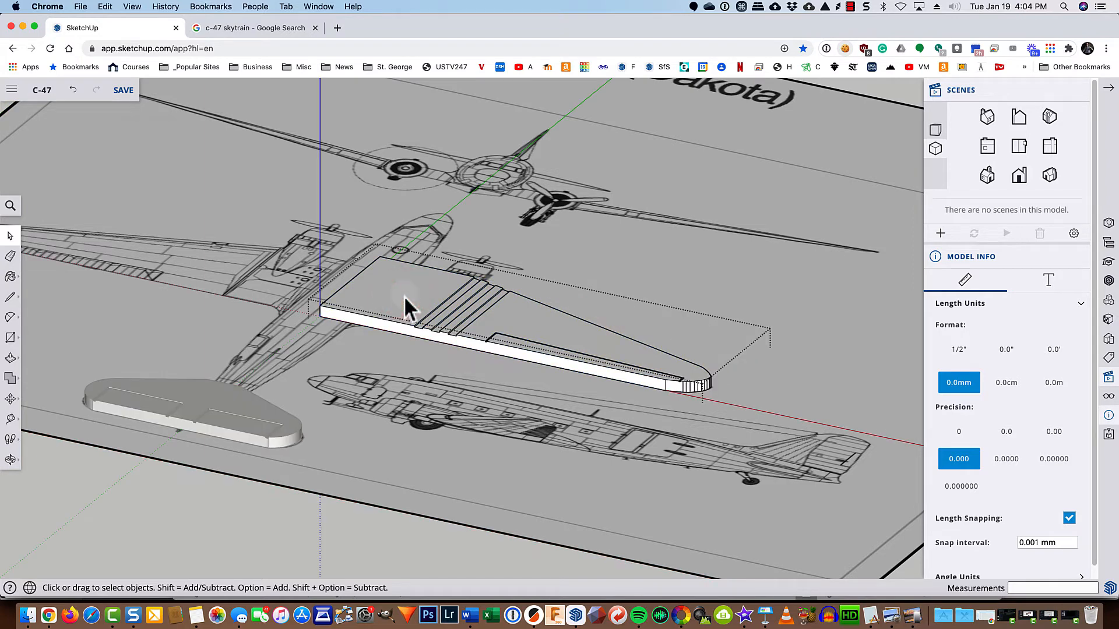
{"action": "right_click", "coordinate": [404, 297]}
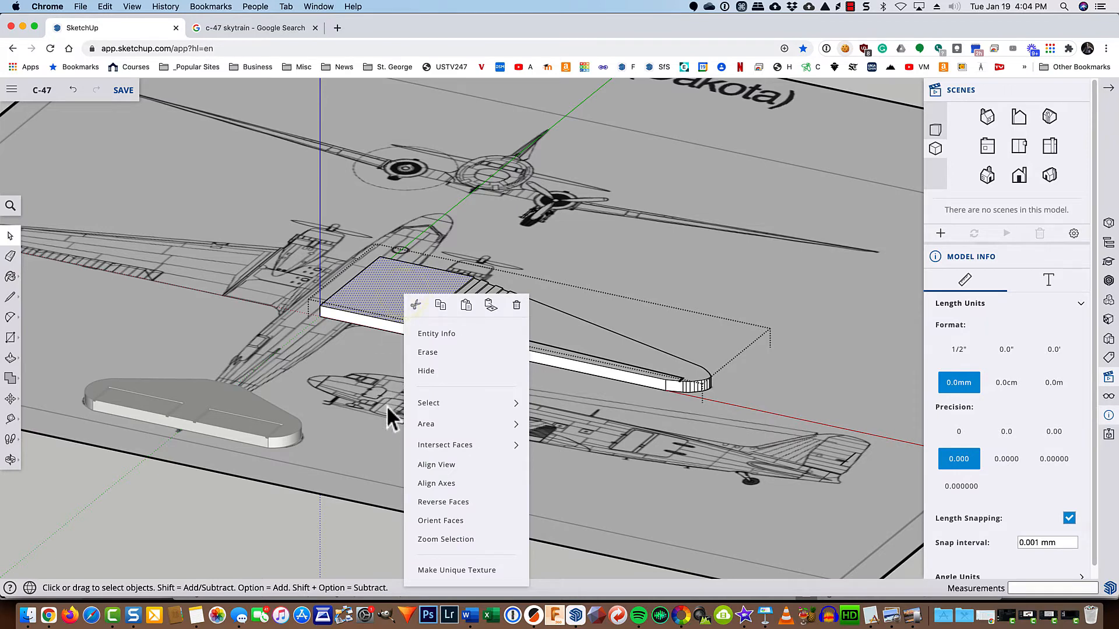
{"action": "left_click", "coordinate": [427, 466]}
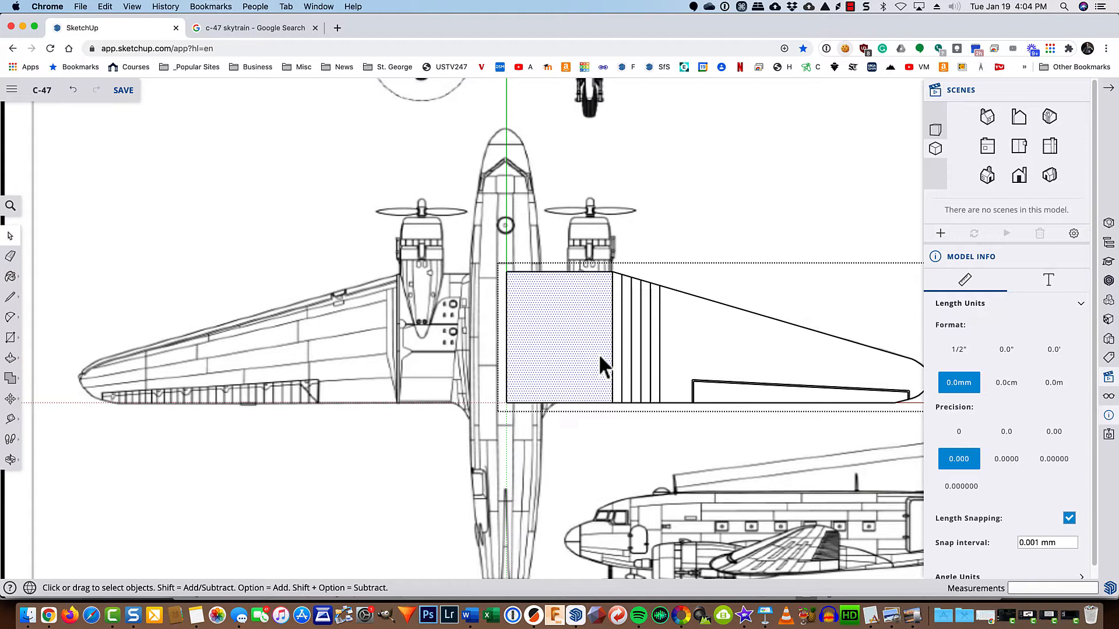
{"action": "key", "text": "x"}
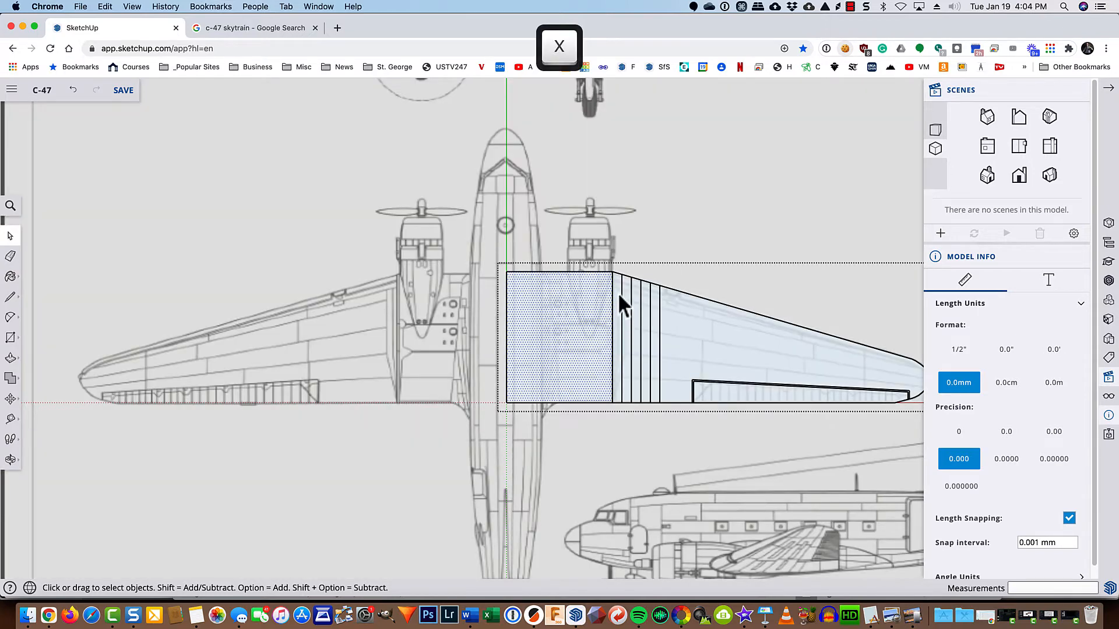
{"action": "scroll", "coordinate": [618, 296], "scroll_direction": "up", "scroll_amount": 5}
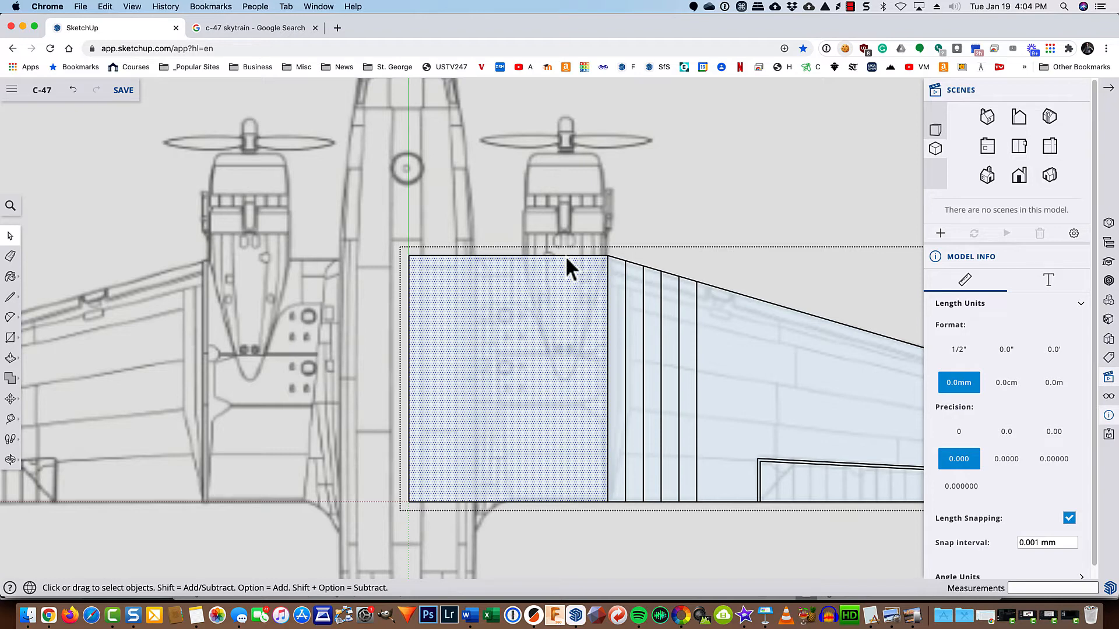
- Draw a rectangular notch outline with the Line tool, 6 mm deep and 2.5 mm wide, from the leading edge at the engine's centre
{"action": "key", "text": "l"}
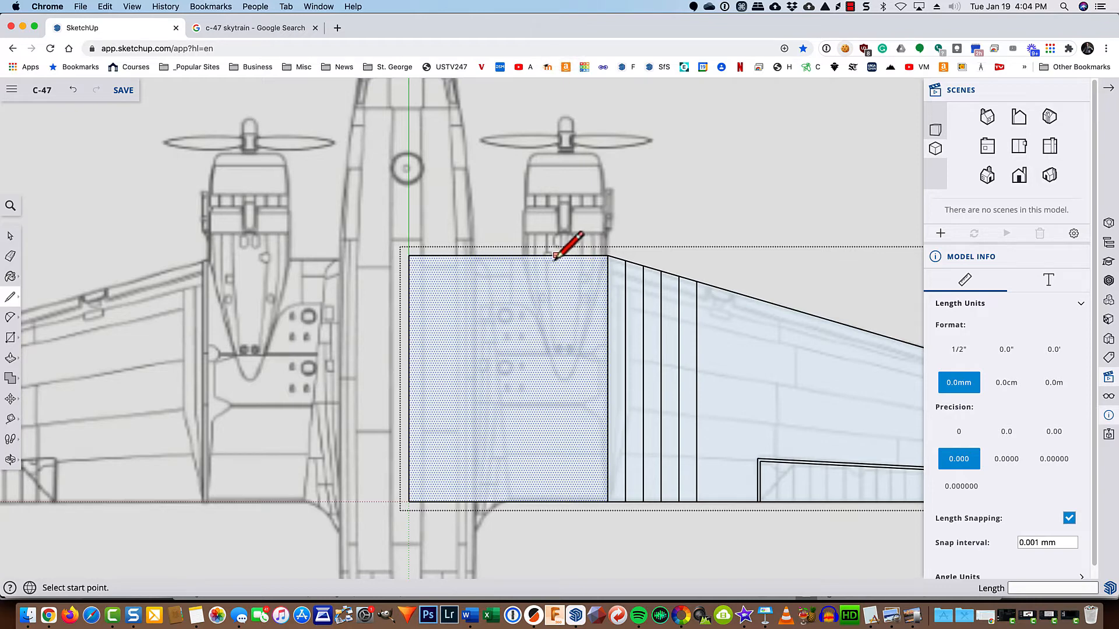
{"action": "left_click", "coordinate": [555, 256]}
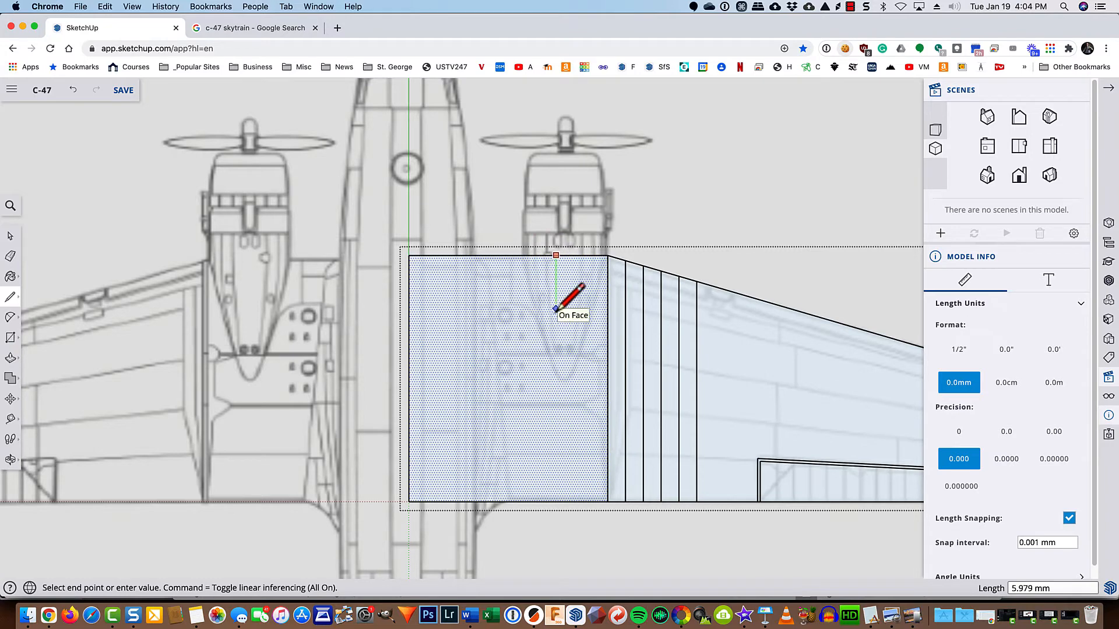
{"action": "type", "text": "6"}
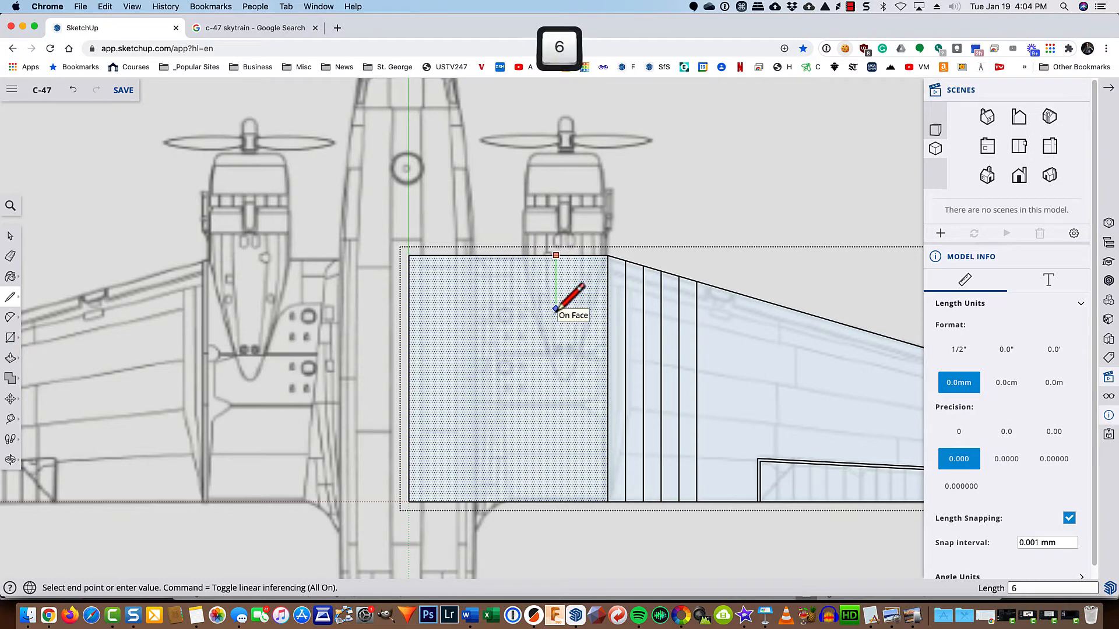
{"action": "key", "text": "Return"}
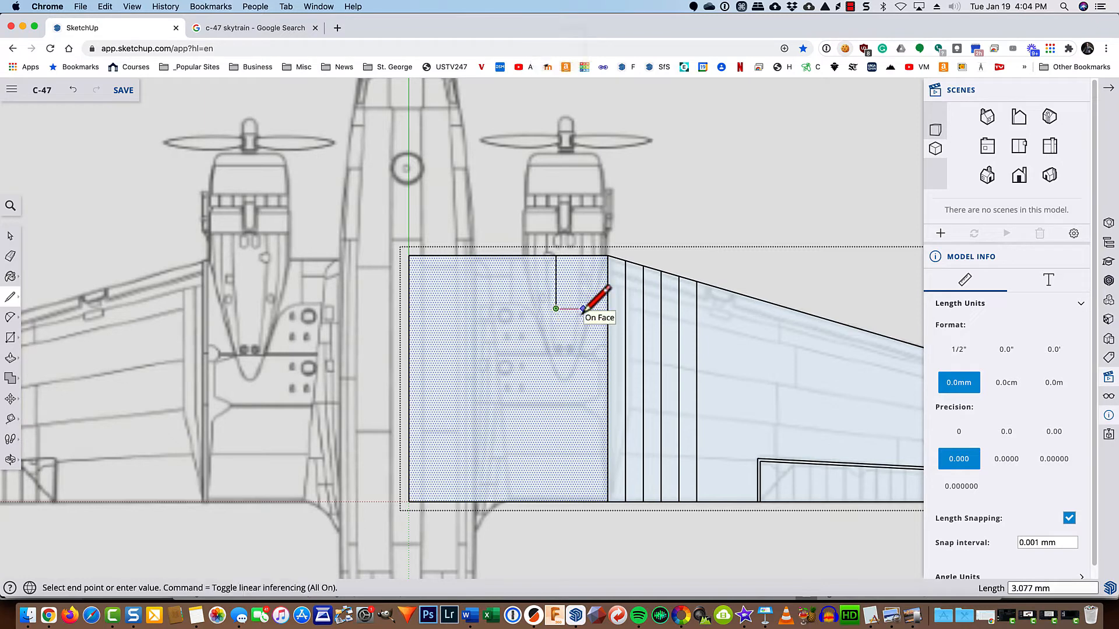
{"action": "type", "text": "2.5"}
{"action": "key", "text": "Return"}
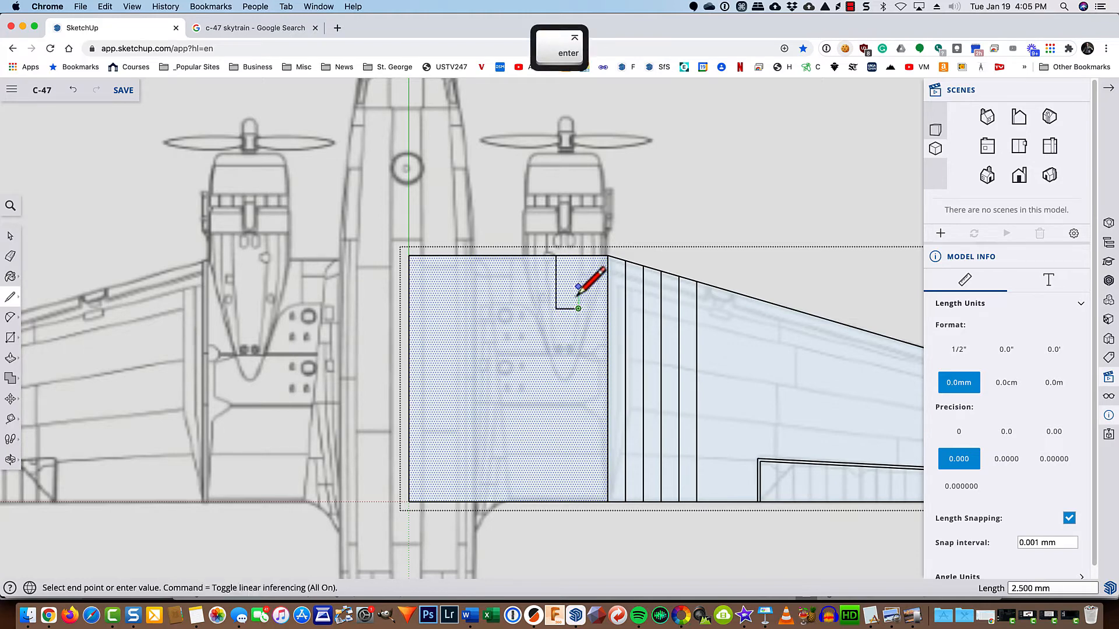
{"action": "left_click", "coordinate": [577, 257]}
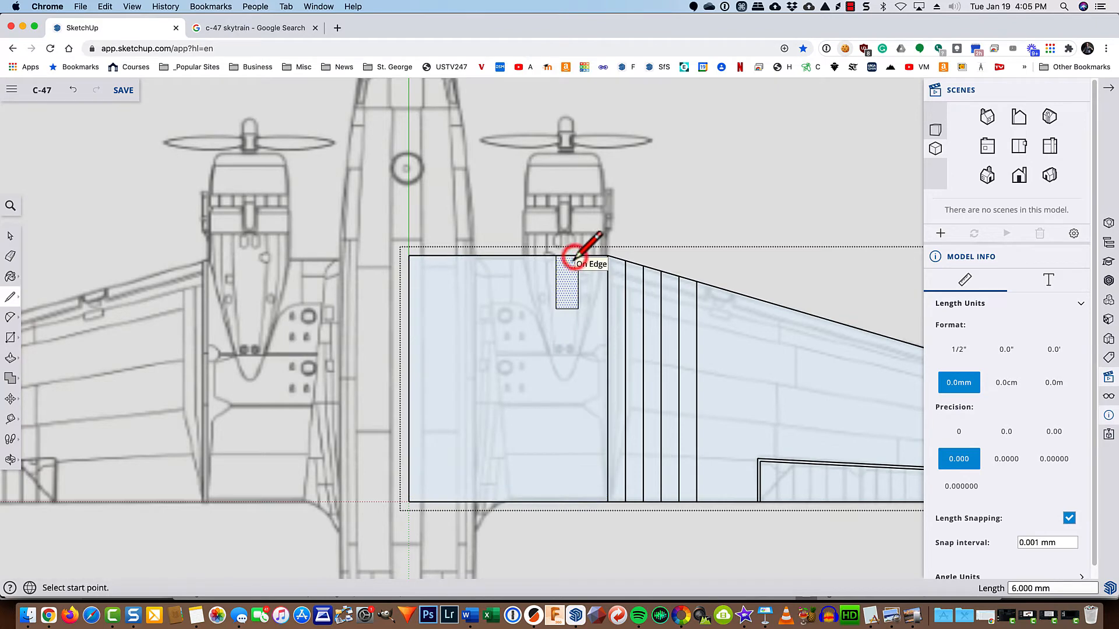
{"action": "key", "text": "space"}
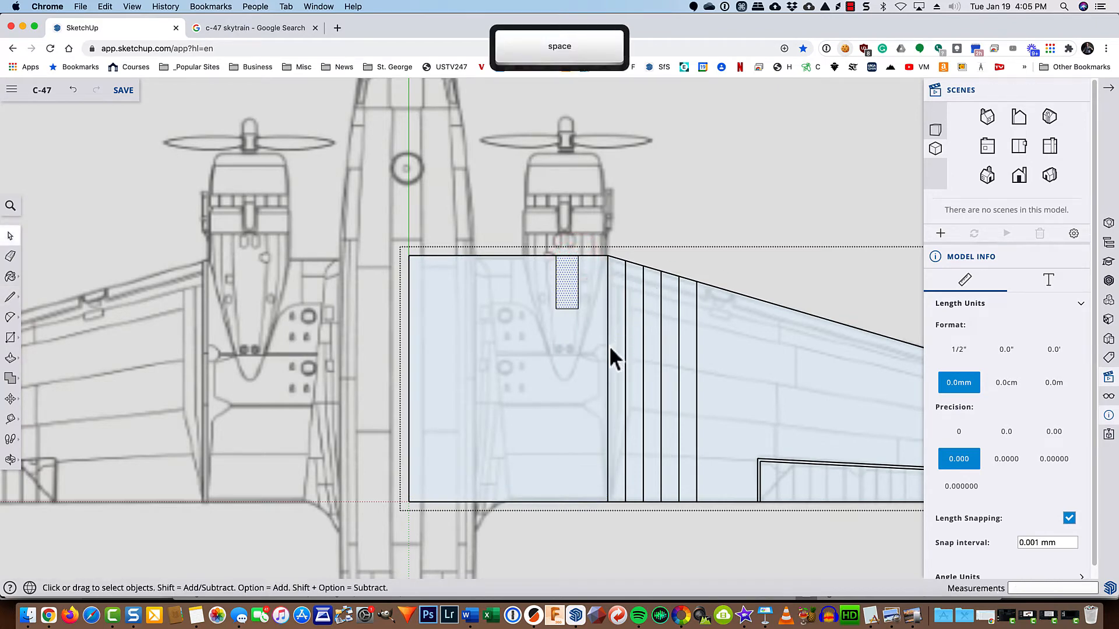
- Push the notch rectangle about 2.5 mm down through the full wing thickness with Push/Pull to cut an open slot
{"action": "left_click", "coordinate": [506, 357]}
{"action": "left_click", "coordinate": [571, 291]}
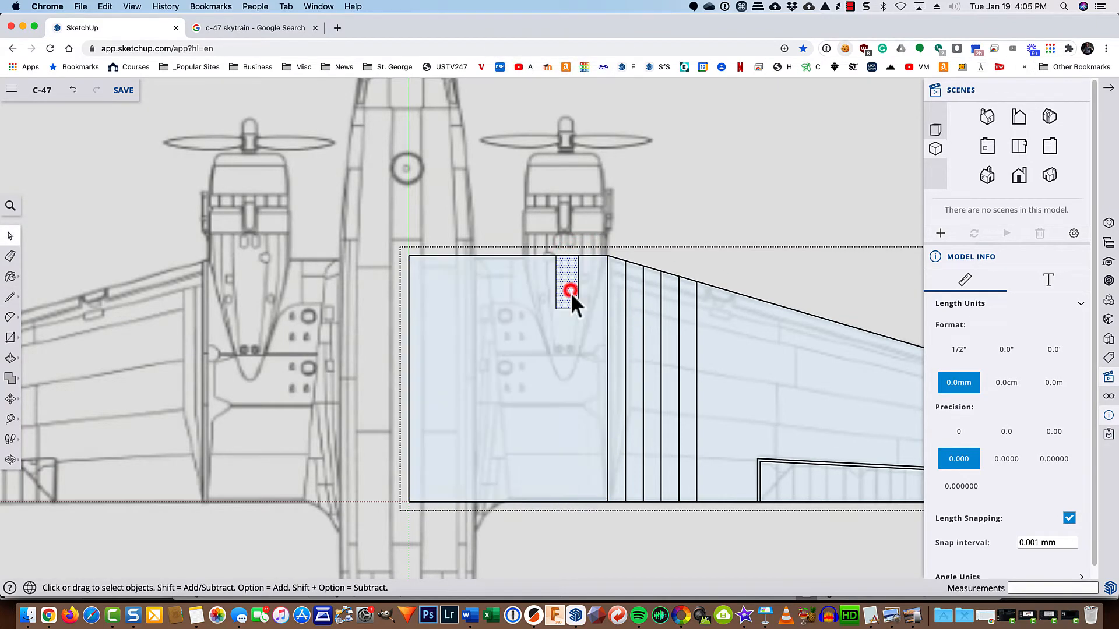
{"action": "mouse_move", "coordinate": [667, 392]}
{"action": "middle_mouse_down"}
{"action": "mouse_move", "coordinate": [554, 440]}
{"action": "mouse_move", "coordinate": [563, 407]}
{"action": "mouse_move", "coordinate": [557, 60]}
{"action": "mouse_move", "coordinate": [332, 300]}
{"action": "mouse_move", "coordinate": [711, 254]}
{"action": "mouse_move", "coordinate": [741, 230]}
{"action": "mouse_move", "coordinate": [754, 350]}
{"action": "mouse_move", "coordinate": [907, 239]}
{"action": "middle_mouse_up"}
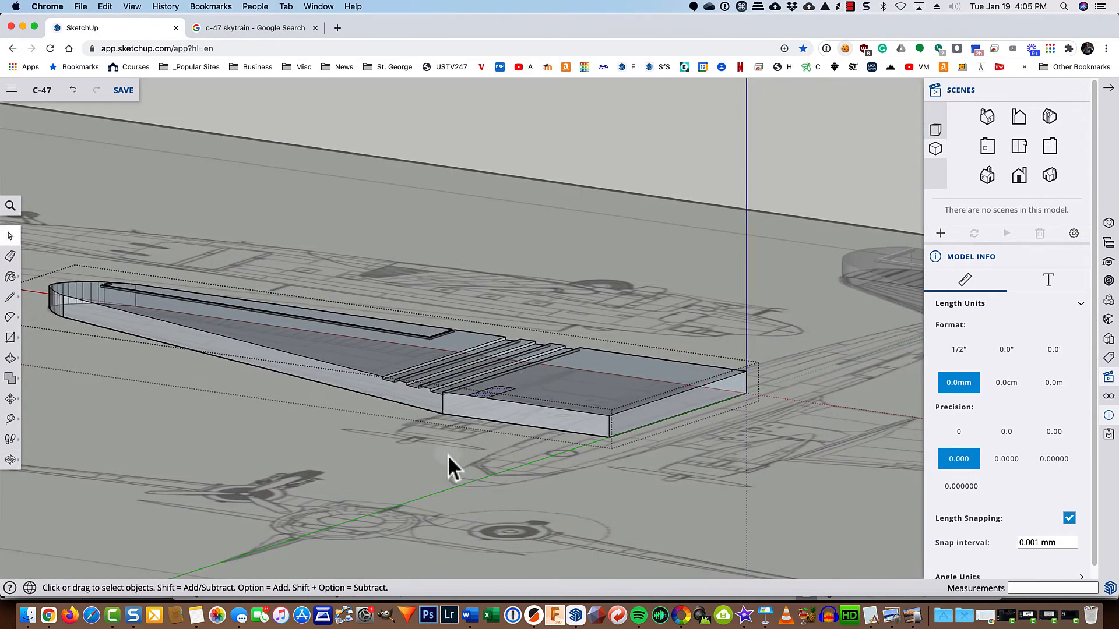
{"action": "scroll", "coordinate": [462, 440], "scroll_direction": "up", "scroll_amount": 6}
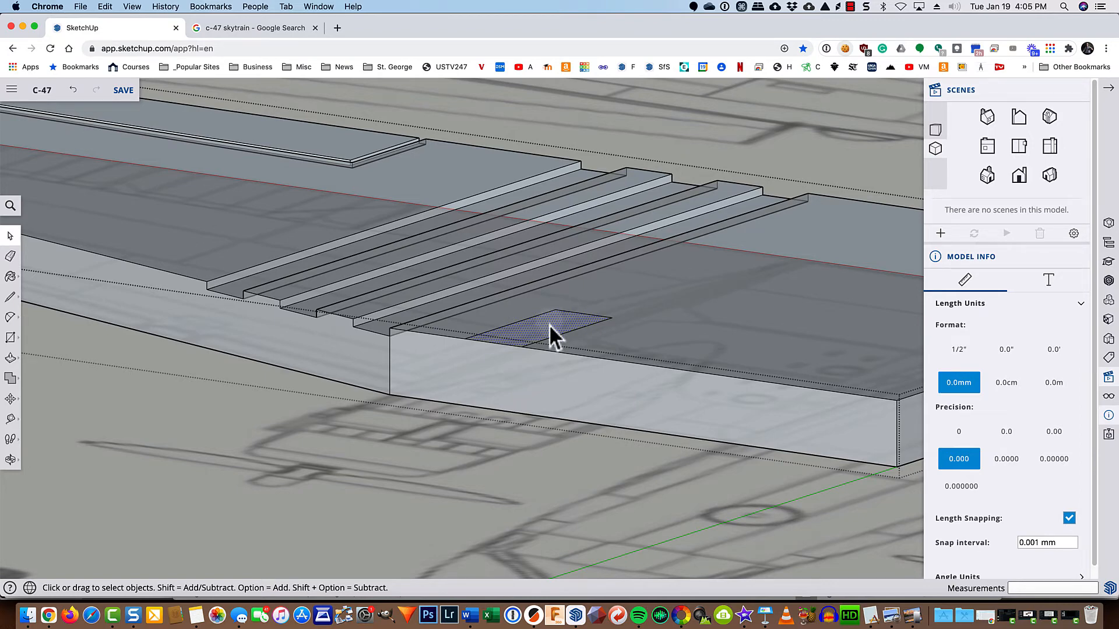
{"action": "key", "text": "p"}
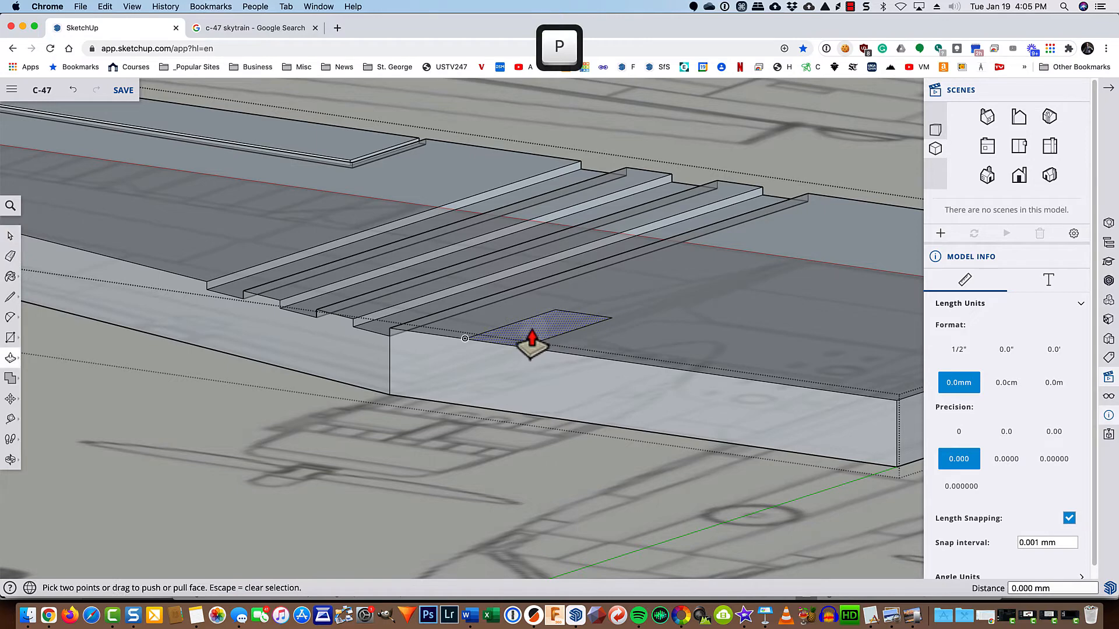
{"action": "left_click", "coordinate": [518, 341]}
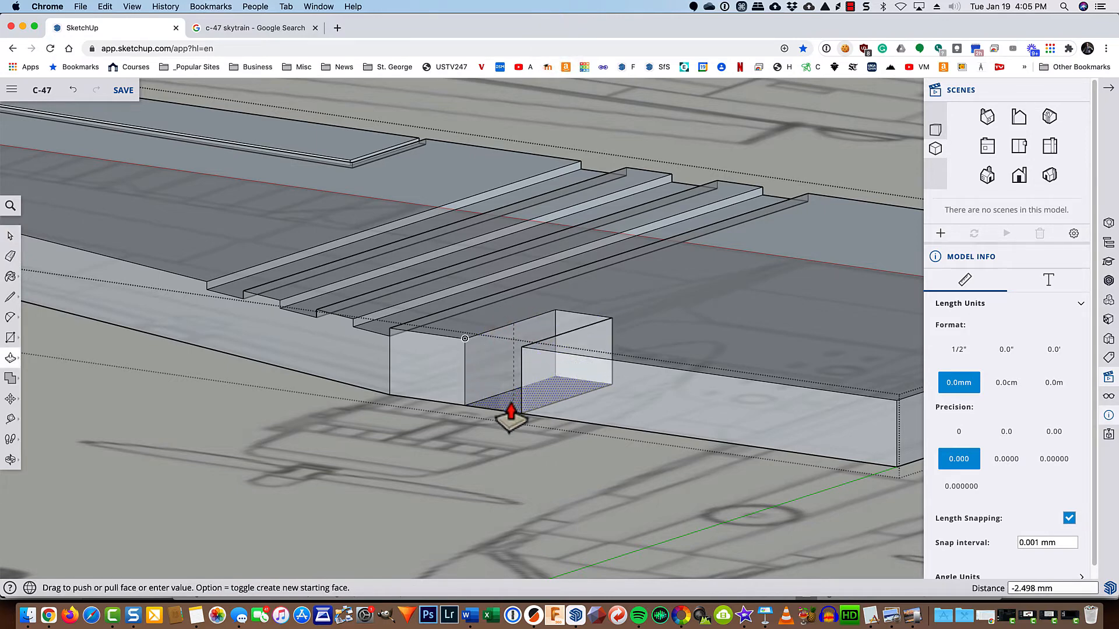
{"action": "left_click", "coordinate": [542, 423]}
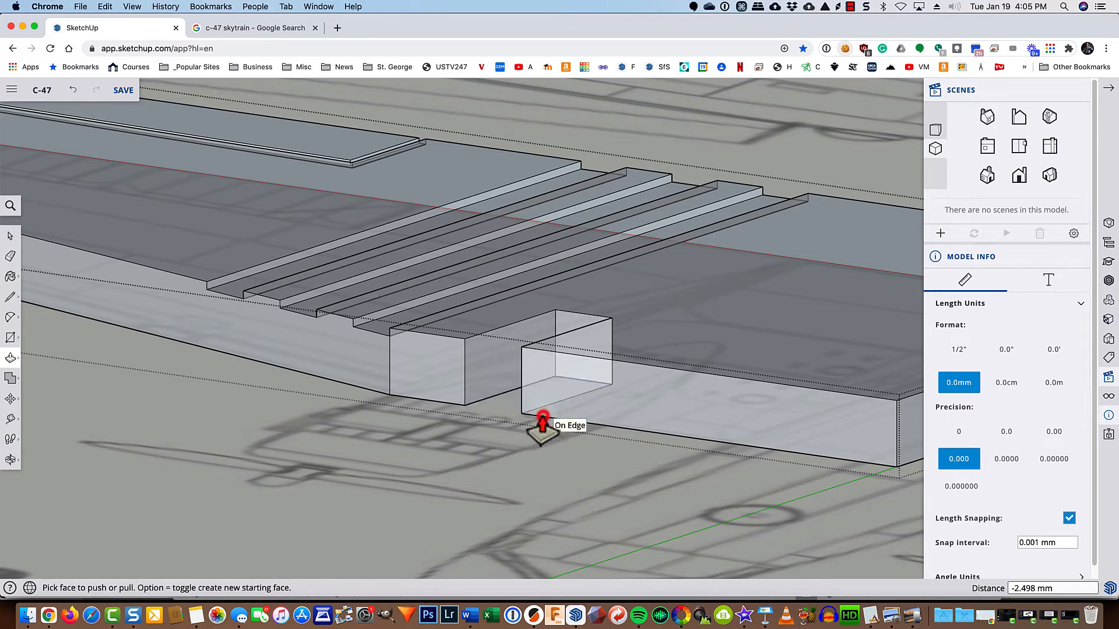
- Turn off X-ray mode and close the wing group
{"action": "key", "text": "o"}
{"action": "left_click_drag", "start_coordinate": [437, 445], "coordinate": [582, 432]}
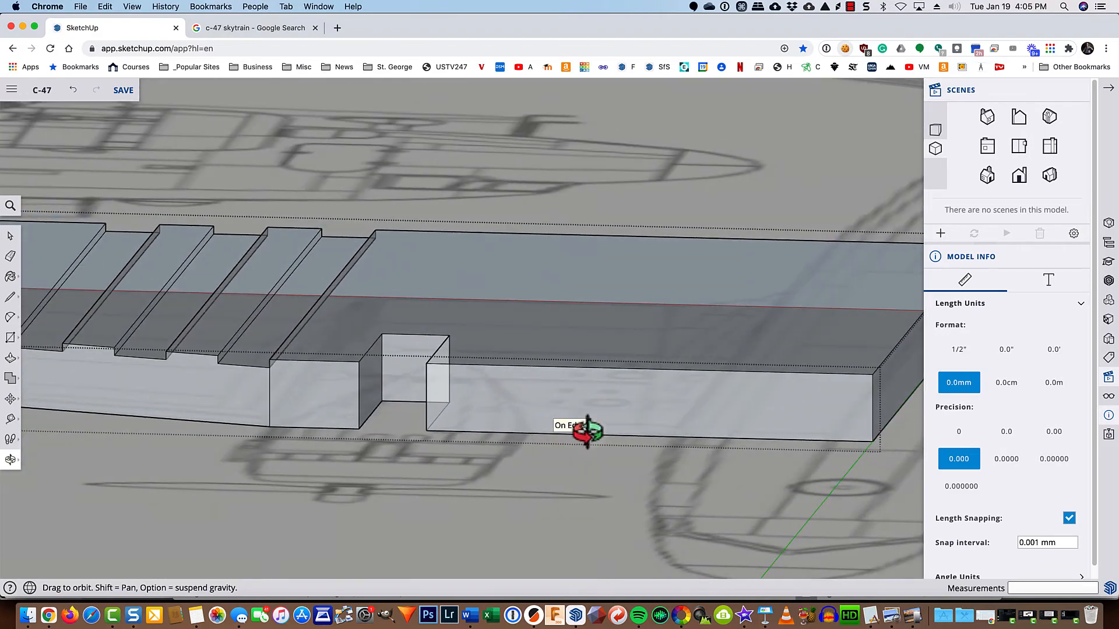
{"action": "key", "text": "p"}
{"action": "key", "text": "x"}
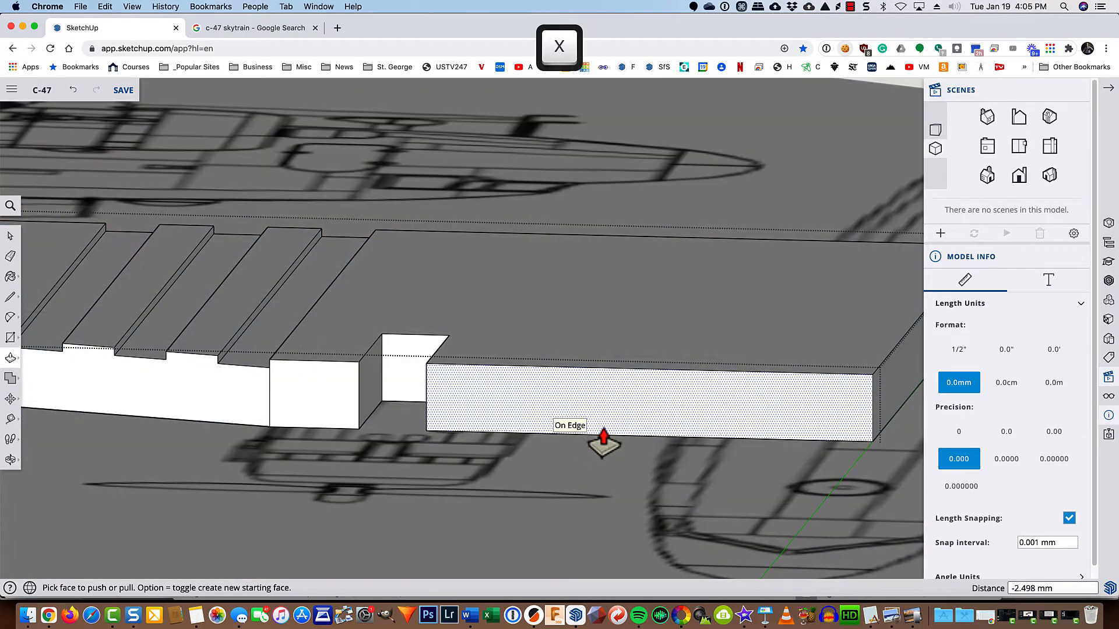
{"action": "middle_click_drag", "start_coordinate": [600, 437], "coordinate": [537, 469]}
{"action": "scroll", "coordinate": [537, 466], "scroll_direction": "down", "scroll_amount": 8}
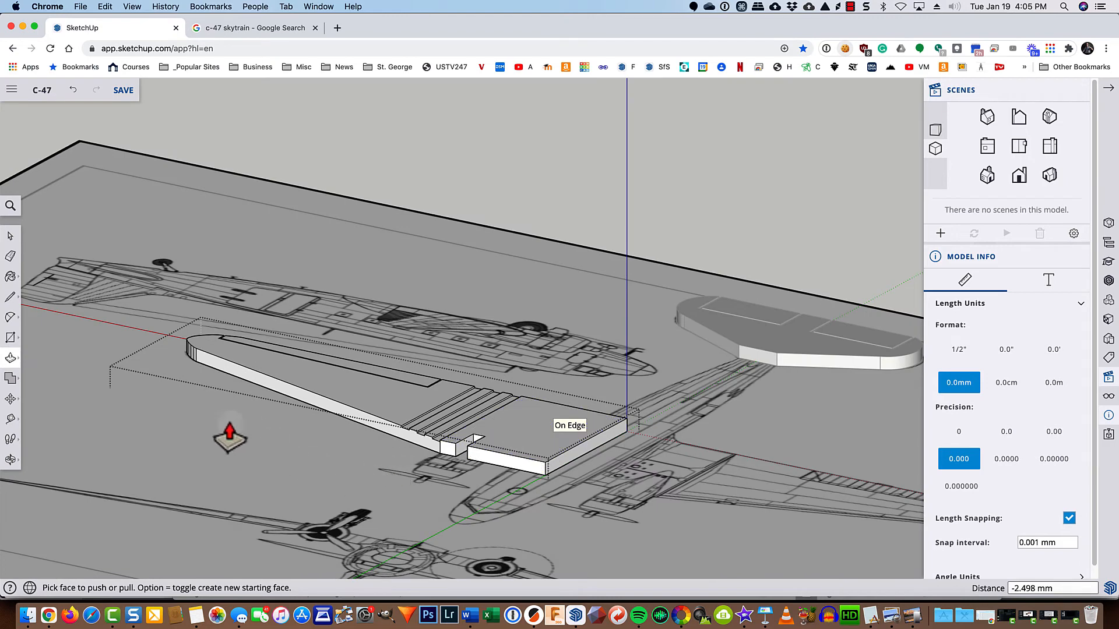
{"action": "key", "text": "space"}
{"action": "left_click", "coordinate": [215, 461]}
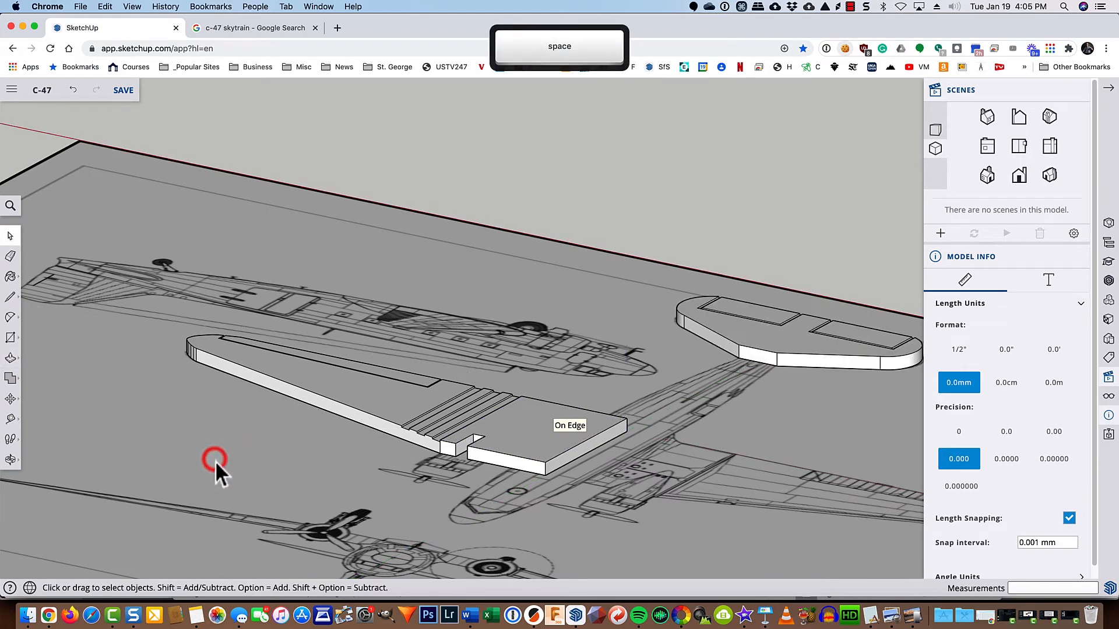
- Copy the finished wing and paste the duplicate onto the reference drawing, clear of the original
{"action": "scroll", "coordinate": [546, 501], "scroll_direction": "down", "scroll_amount": 2}
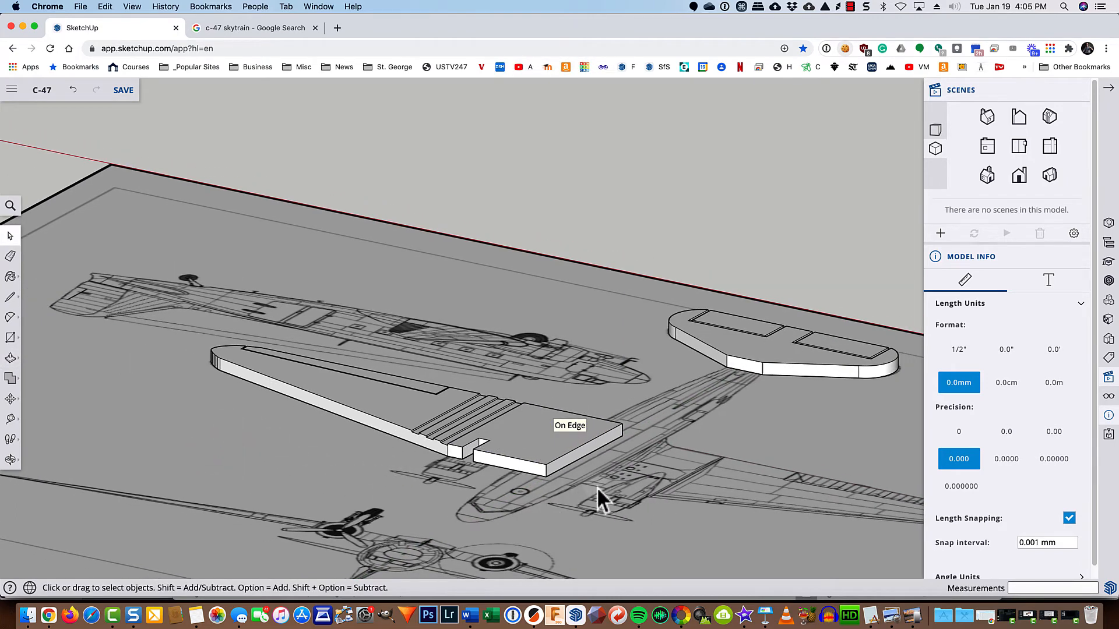
{"action": "middle_click_drag", "start_coordinate": [597, 487], "coordinate": [35, 455]}
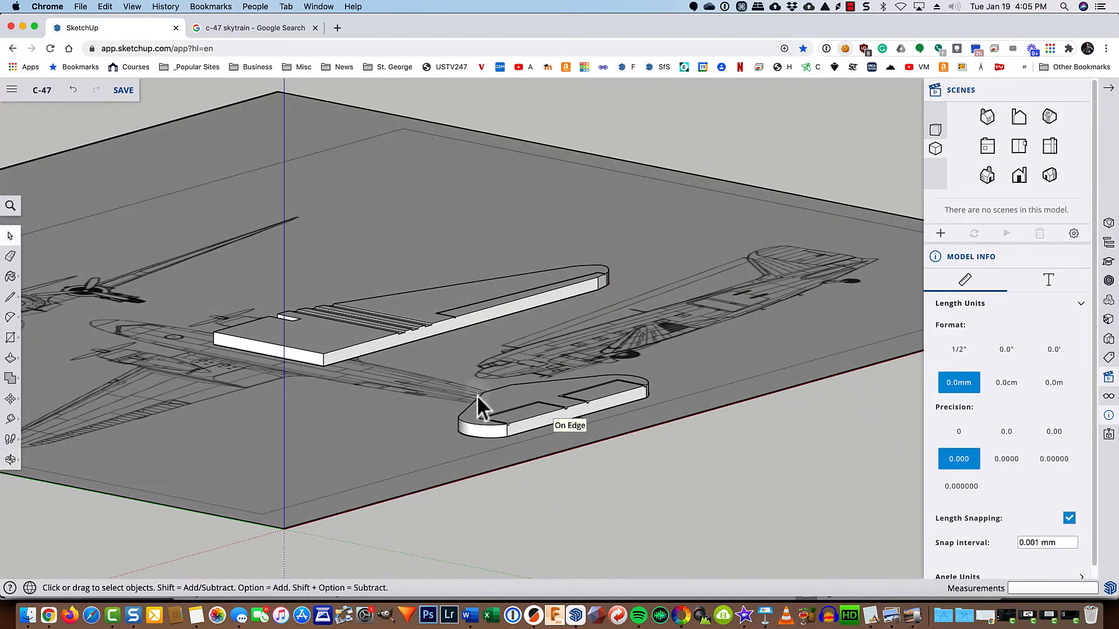
{"action": "scroll", "coordinate": [479, 396], "scroll_direction": "down", "scroll_amount": 3}
{"action": "scroll", "coordinate": [373, 349], "scroll_direction": "up", "scroll_amount": 6}
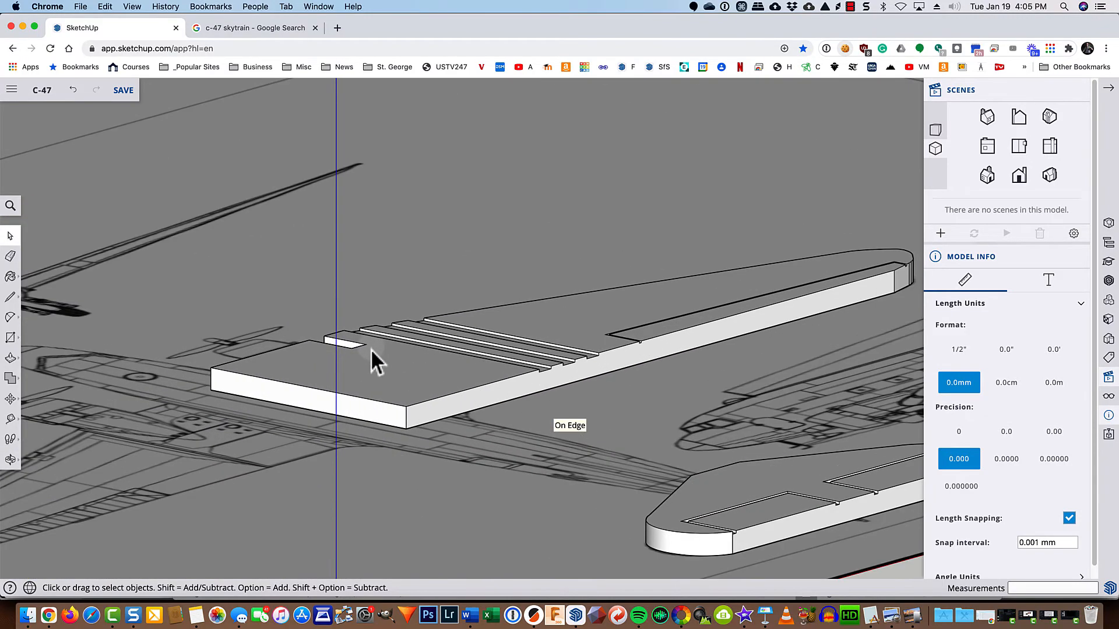
{"action": "left_click", "coordinate": [423, 374]}
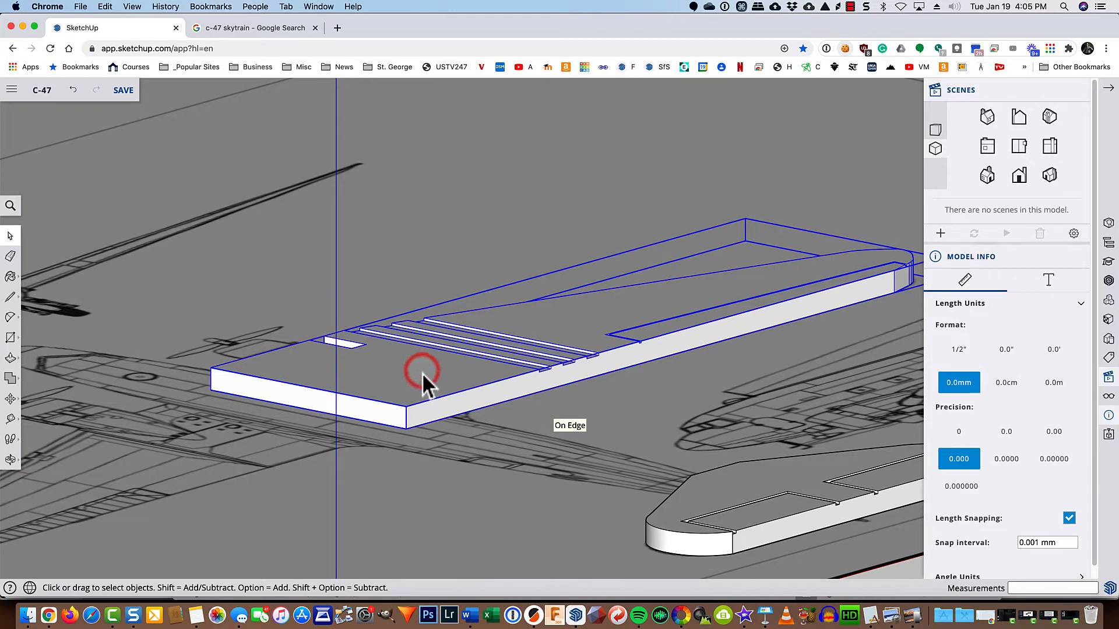
{"action": "key", "text": "super"}
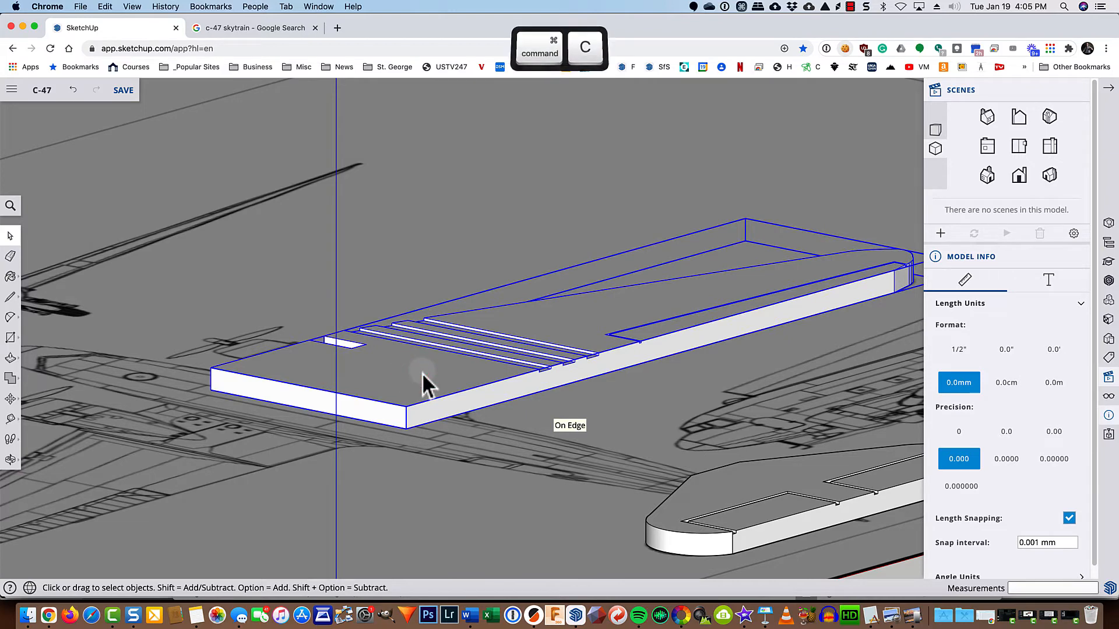
{"action": "key", "text": "super+v"}
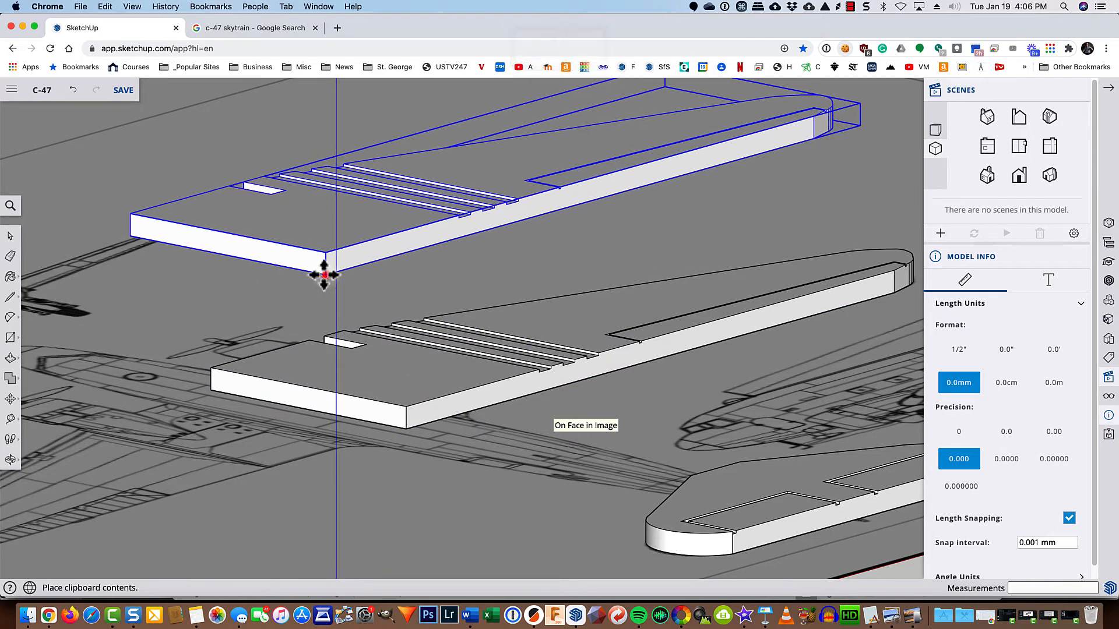
{"action": "left_click", "coordinate": [323, 269]}
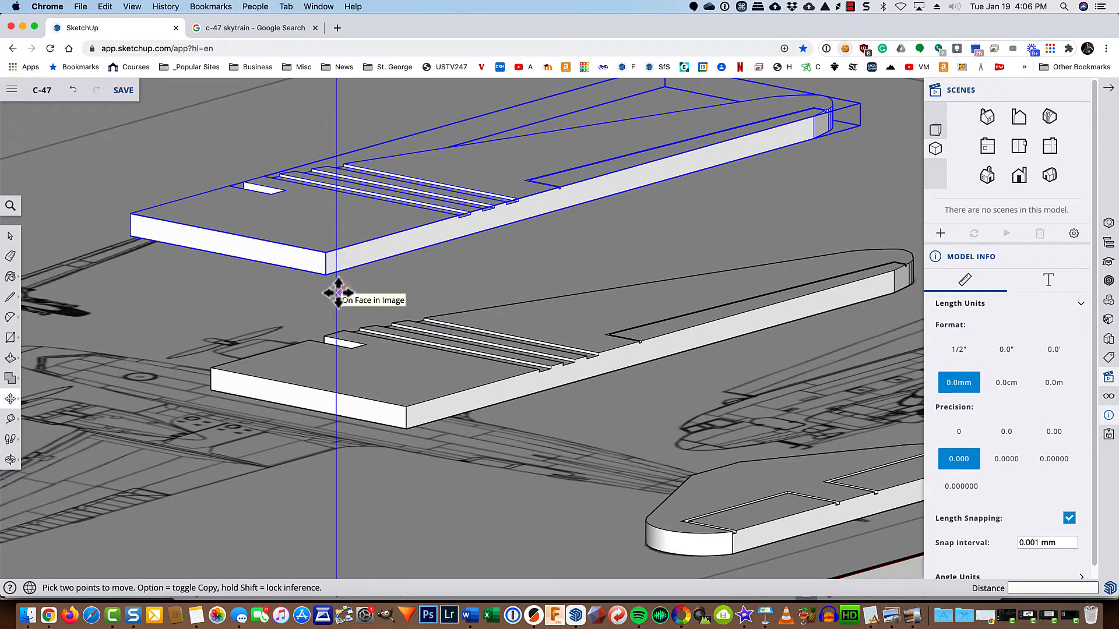
- Mirror the pasted wing by scaling it to -1 along the red axis
{"action": "key", "text": "s"}
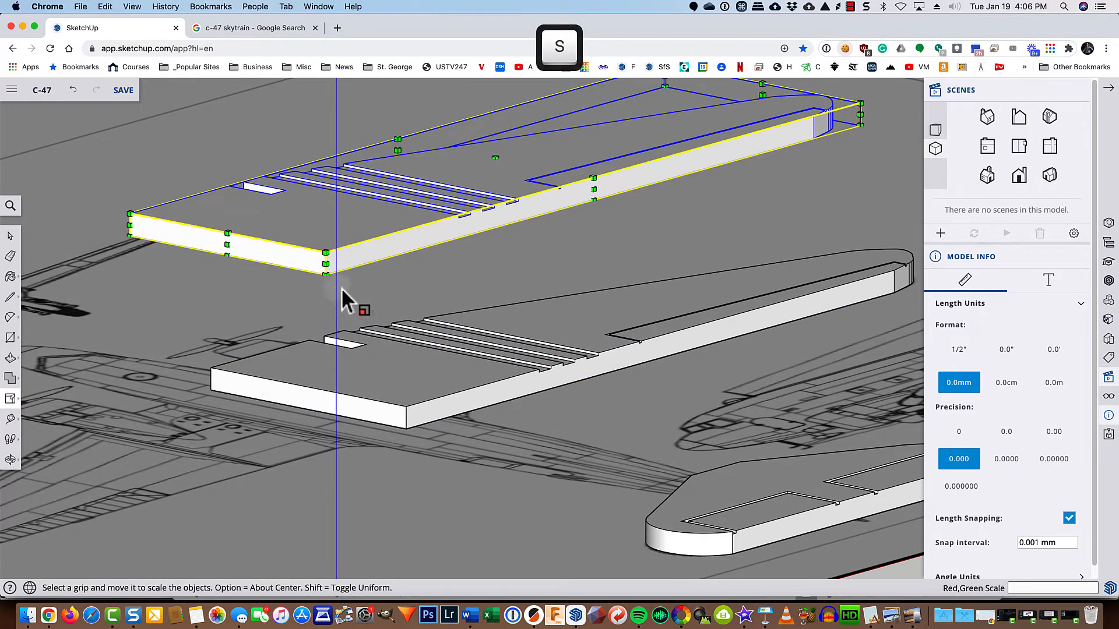
{"action": "left_click_drag", "start_coordinate": [228, 245], "coordinate": [406, 180]}
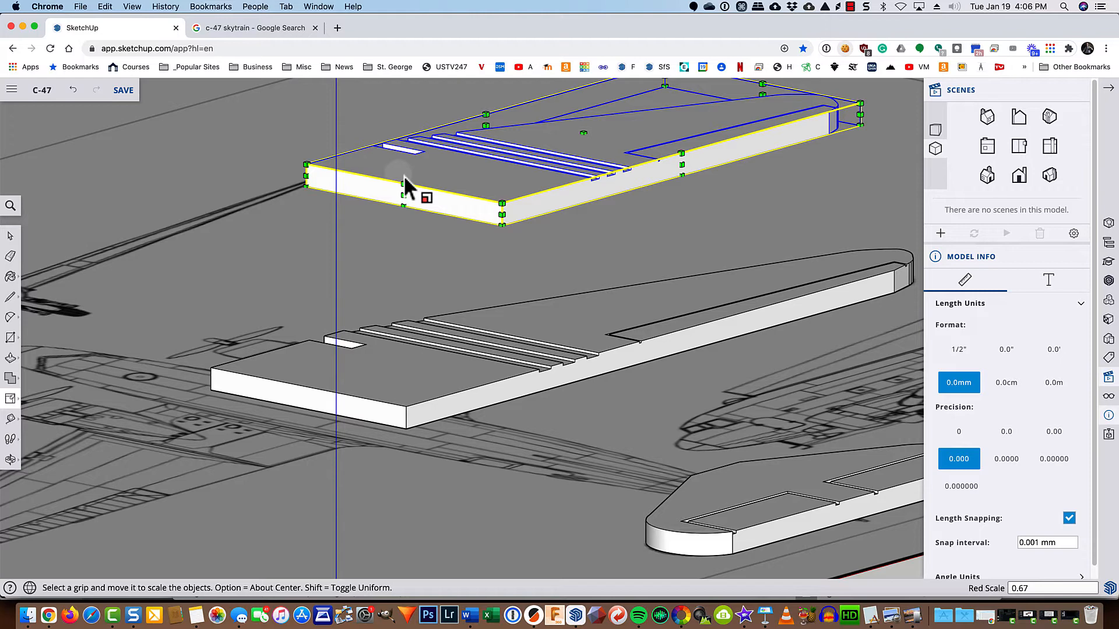
{"action": "type", "text": "-1"}
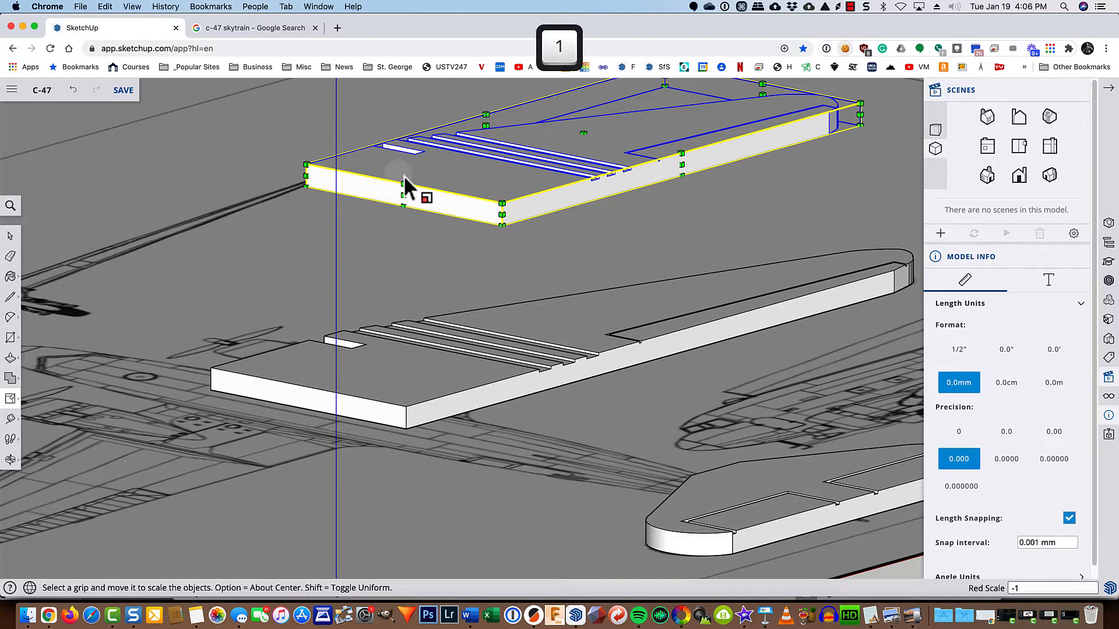
{"action": "key", "text": "Return"}
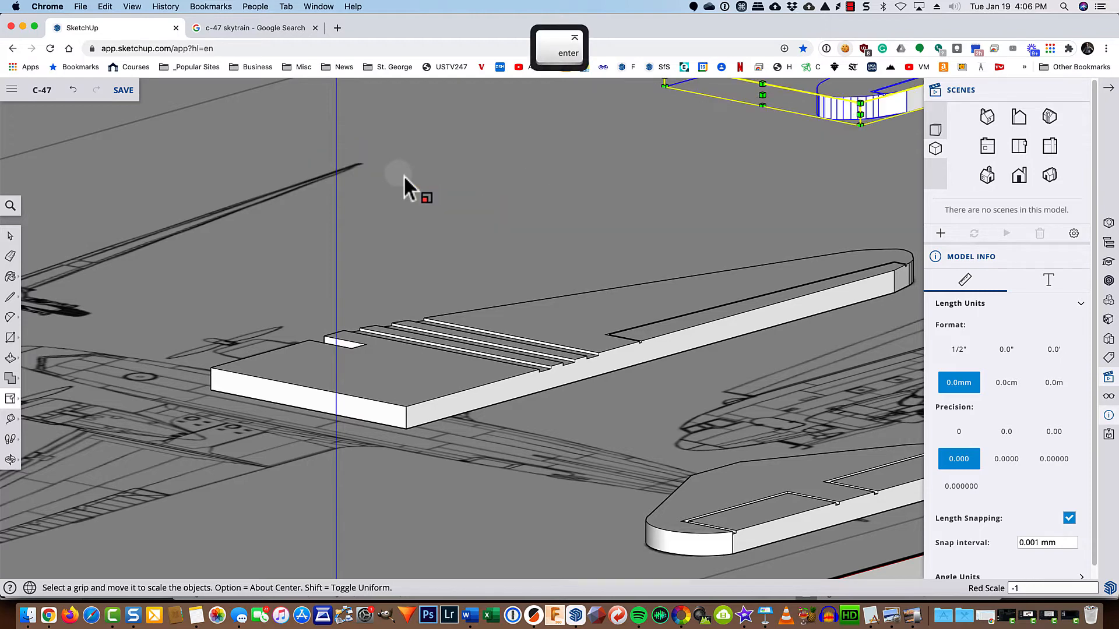
- Move the mirrored wing by its rear root corner onto the matching bottom corner of the original wing so the two roots meet
{"action": "scroll", "coordinate": [403, 175], "scroll_direction": "down", "scroll_amount": 4}
{"action": "scroll", "coordinate": [703, 190], "scroll_direction": "down", "scroll_amount": 3}
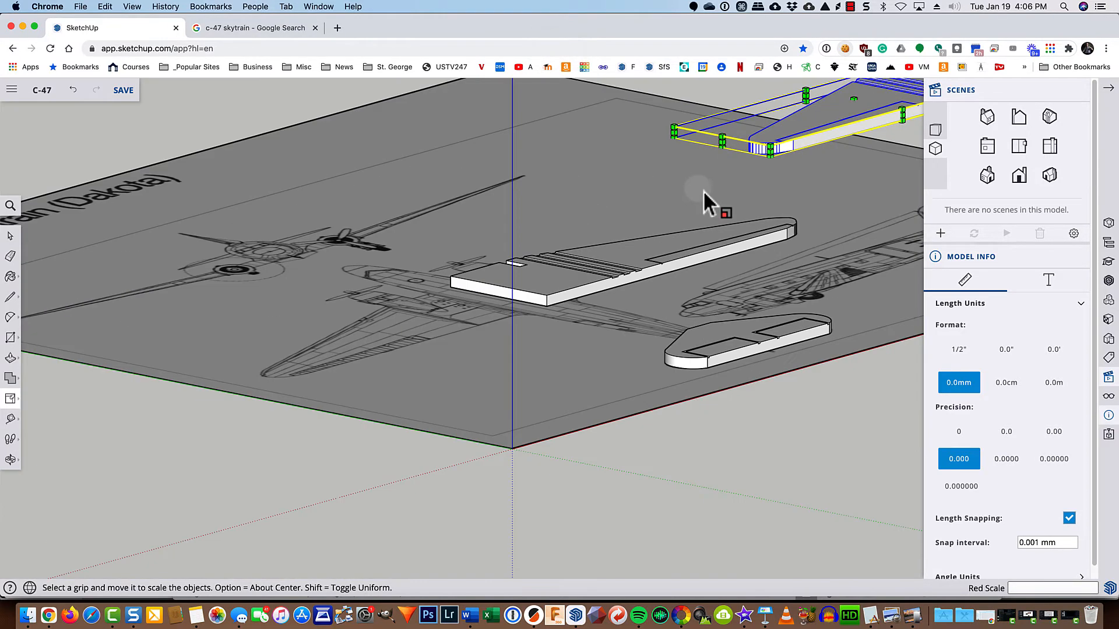
{"action": "key", "text": "shift"}
{"action": "mouse_move", "coordinate": [810, 172]}
{"action": "middle_mouse_down", "text": "shift"}
{"action": "mouse_move", "coordinate": [705, 238]}
{"action": "mouse_move", "coordinate": [708, 252]}
{"action": "middle_mouse_up", "text": "shift"}
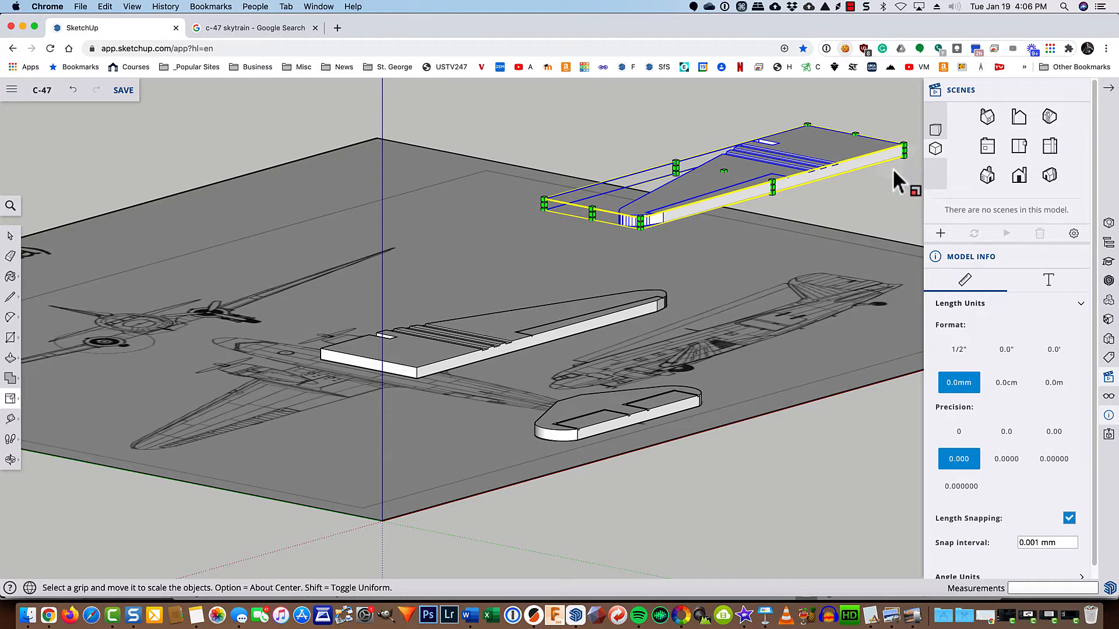
{"action": "key", "text": "space"}
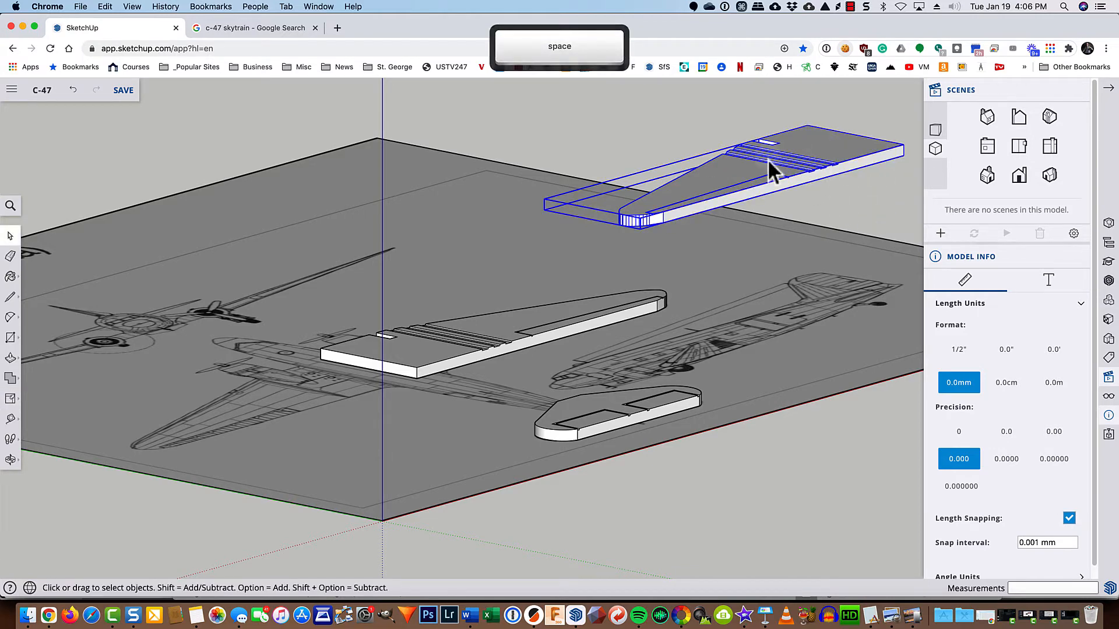
{"action": "key", "text": "m"}
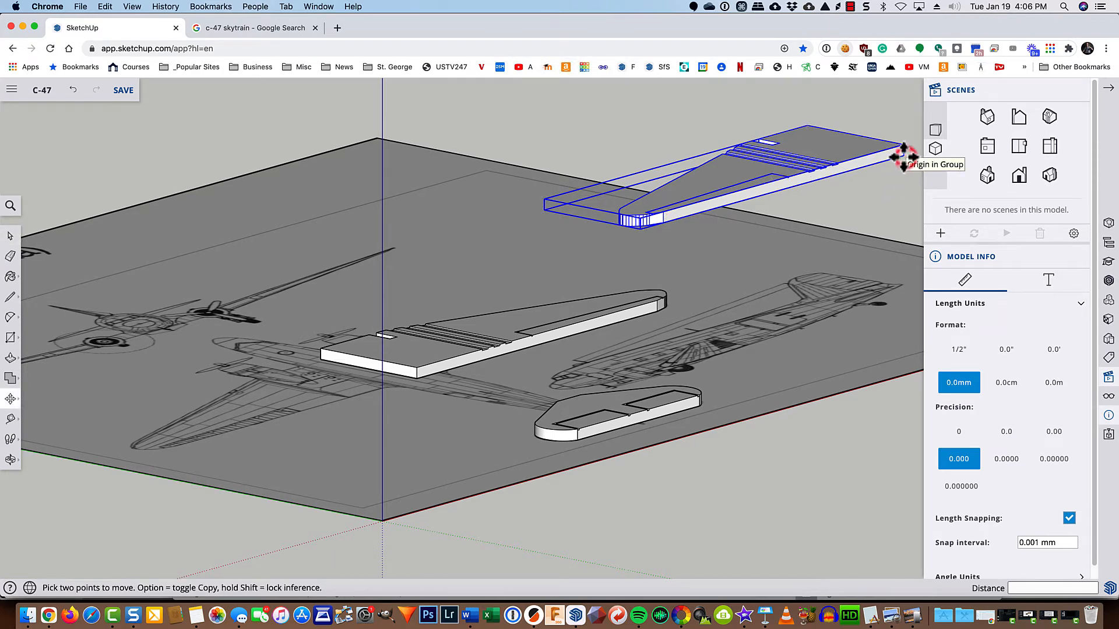
{"action": "left_click", "coordinate": [903, 156]}
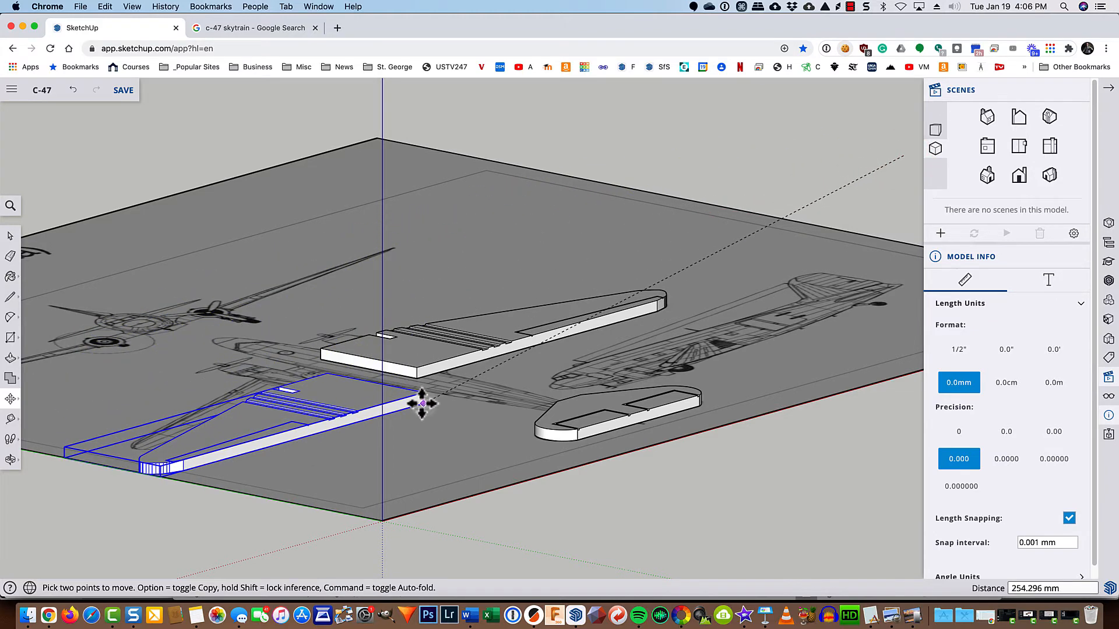
{"action": "scroll", "coordinate": [422, 403], "scroll_direction": "up", "scroll_amount": 10}
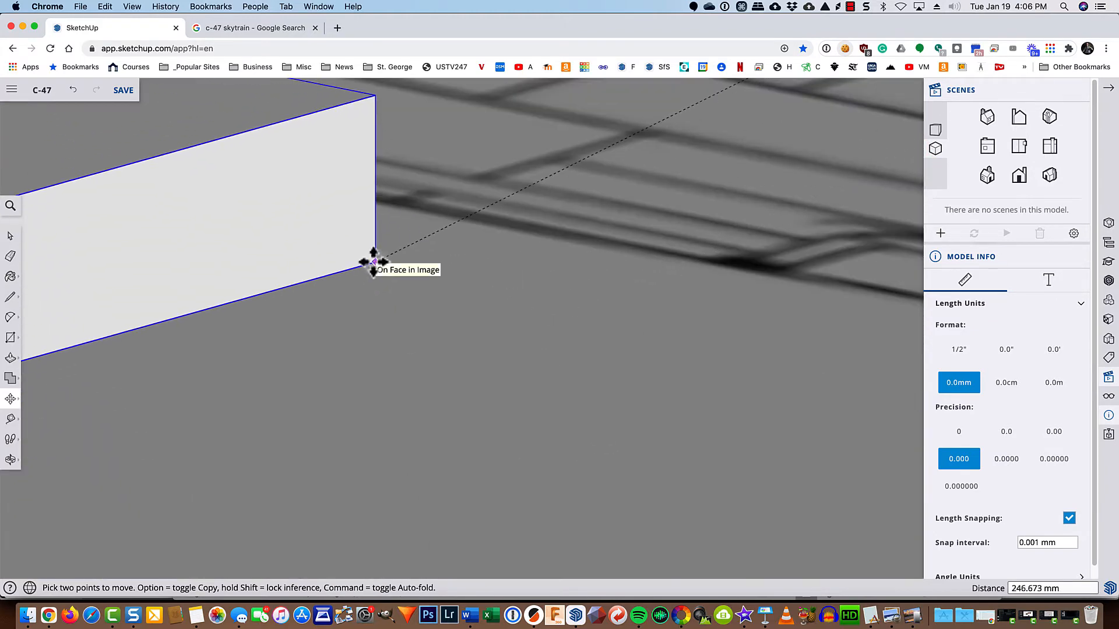
{"action": "middle_click_drag", "start_coordinate": [375, 261], "coordinate": [379, 460], "text": "shift"}
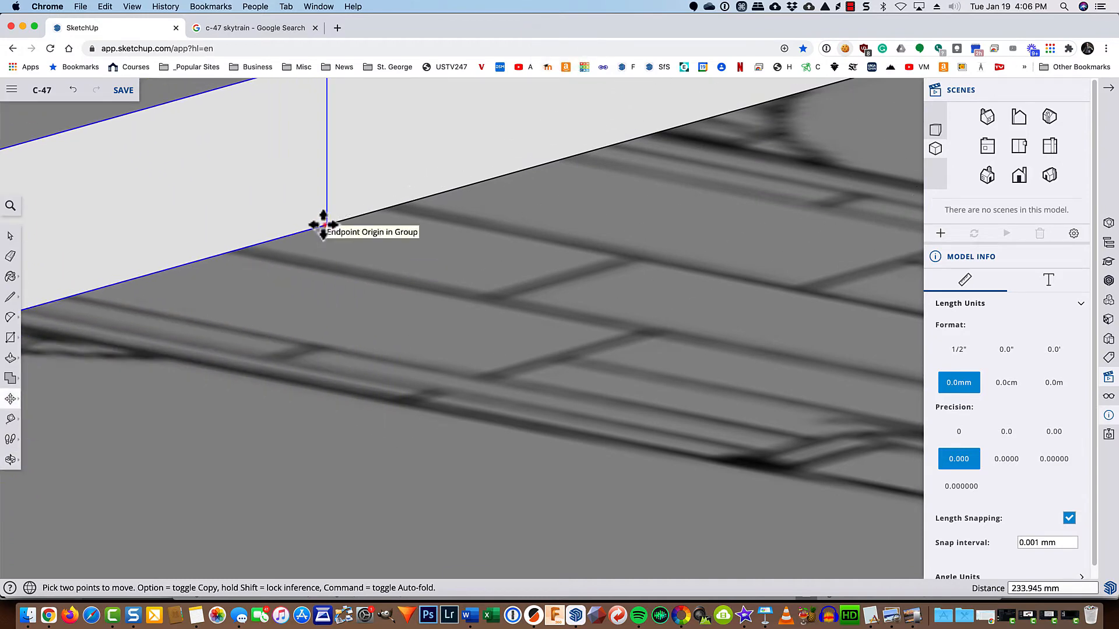
{"action": "left_click", "coordinate": [323, 224]}
{"action": "scroll", "coordinate": [320, 223], "scroll_direction": "down", "scroll_amount": 5}
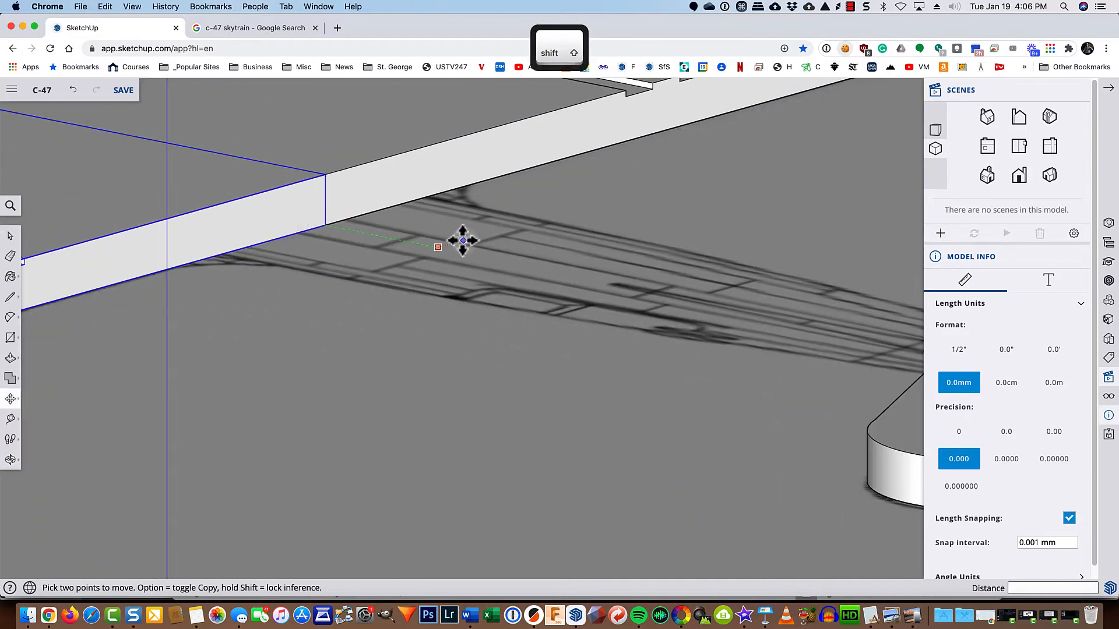
{"action": "middle_click_drag", "start_coordinate": [478, 244], "coordinate": [221, 388]}
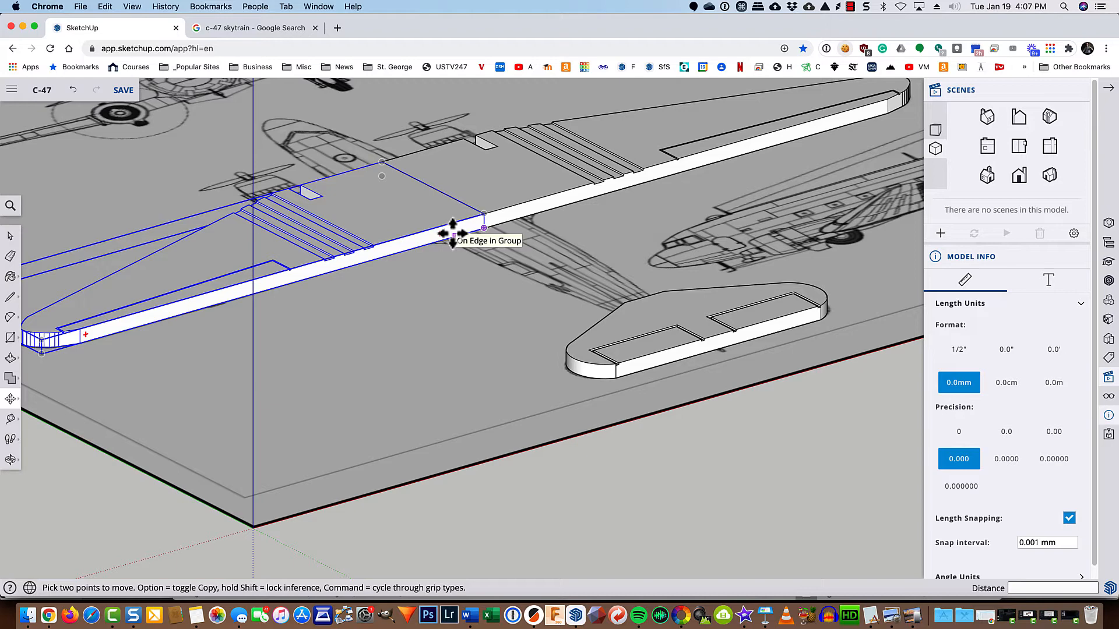
{"action": "key", "text": "space"}
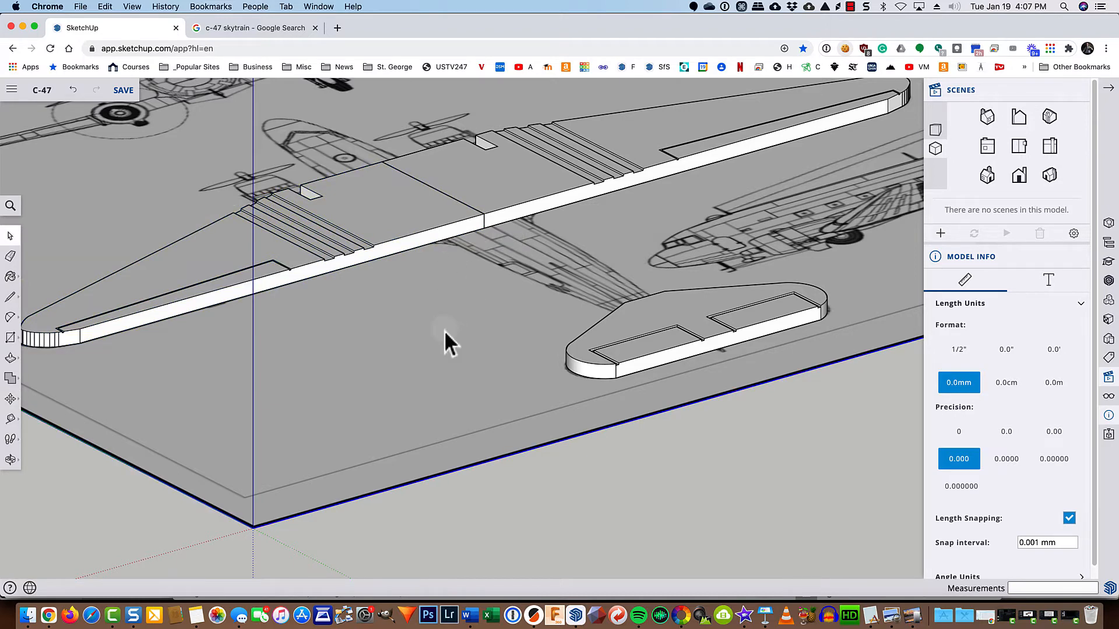
- Explode the mirrored wing's group into loose geometry and check that its edges and faces can be selected individually
{"action": "left_click", "coordinate": [405, 209]}
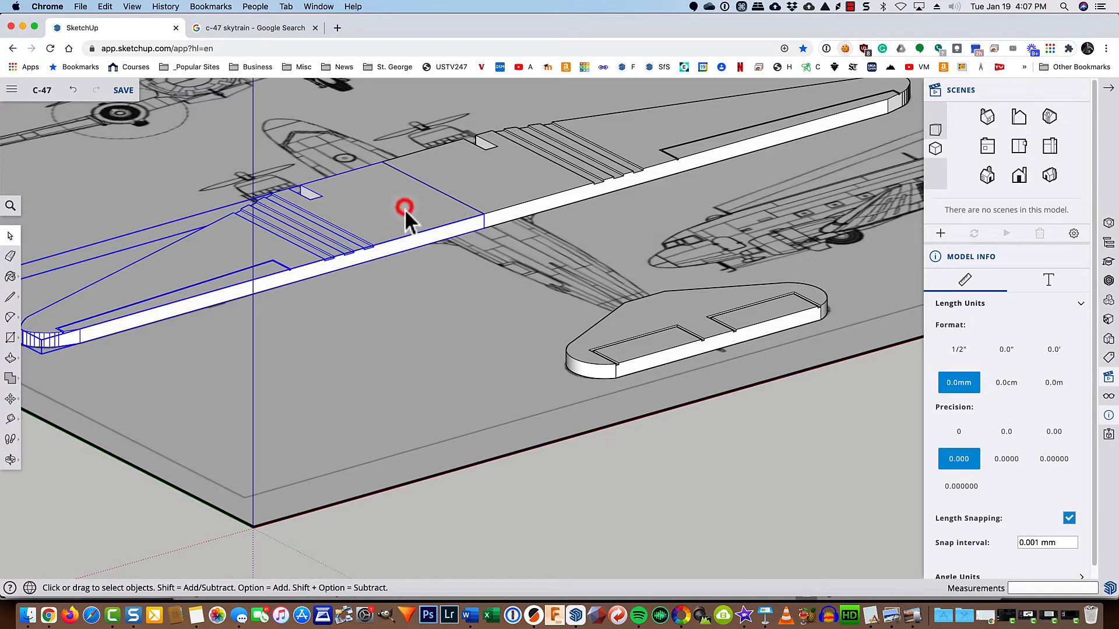
{"action": "right_click", "coordinate": [405, 208]}
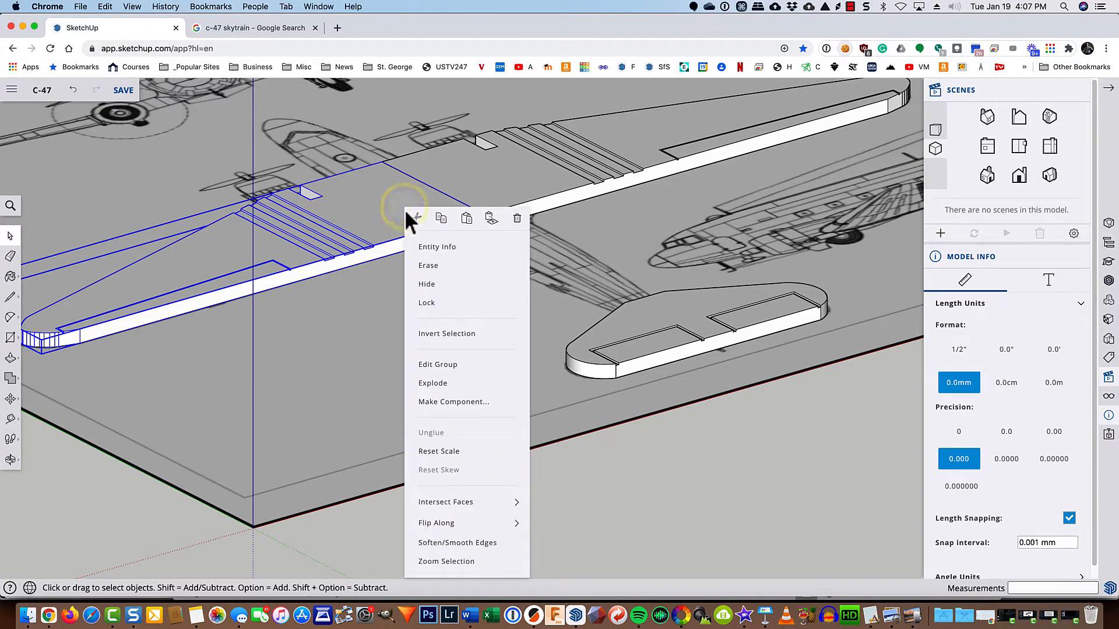
{"action": "left_click", "coordinate": [421, 384]}
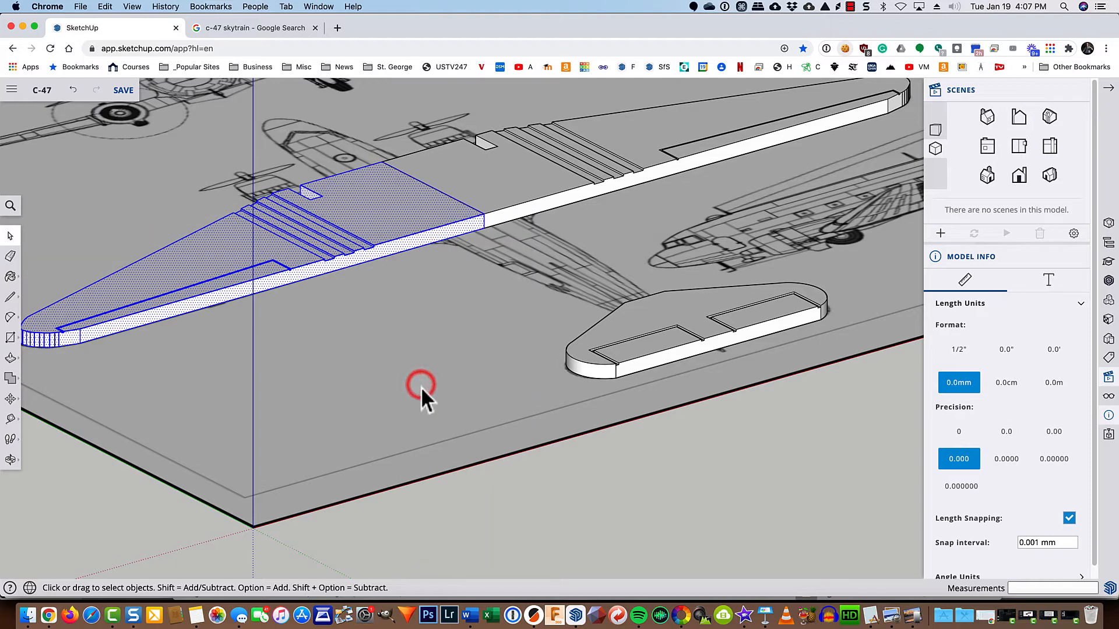
{"action": "left_click", "coordinate": [393, 301]}
{"action": "left_click", "coordinate": [386, 209]}
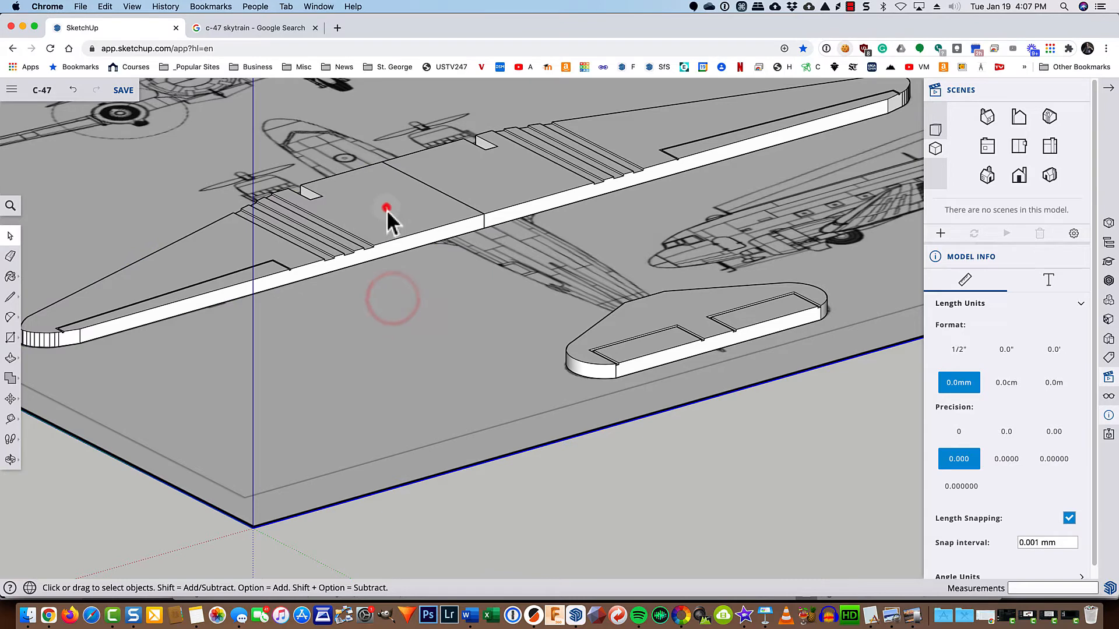
{"action": "left_click", "coordinate": [410, 249]}
{"action": "left_click", "coordinate": [387, 240]}
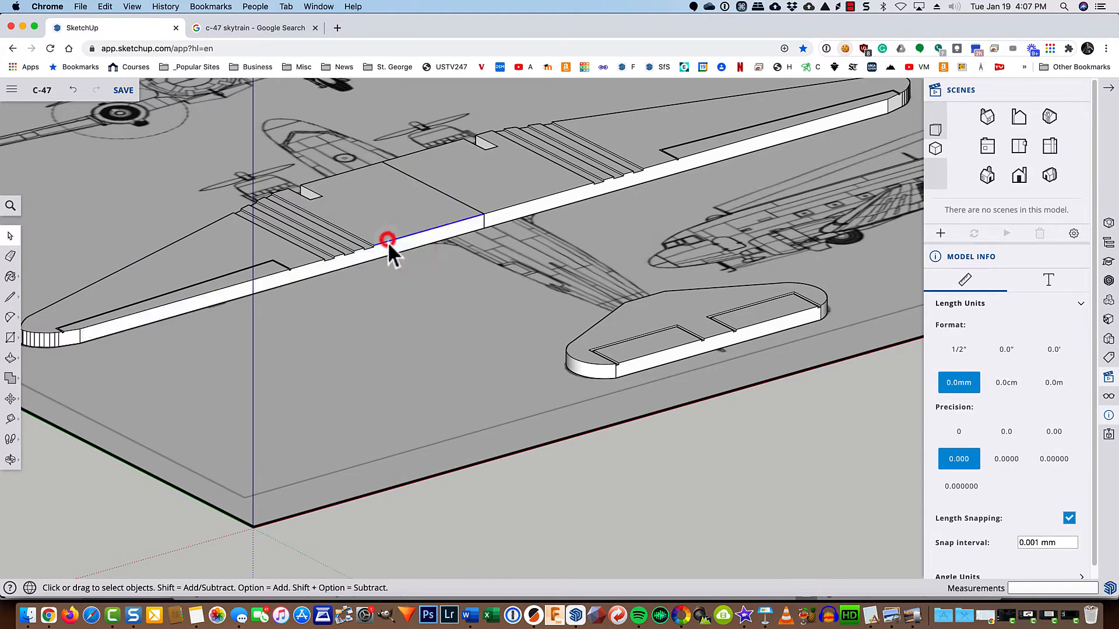
- Explode the original wing's group as well and check that its faces and edges can be selected individually
{"action": "double_click", "coordinate": [502, 181]}
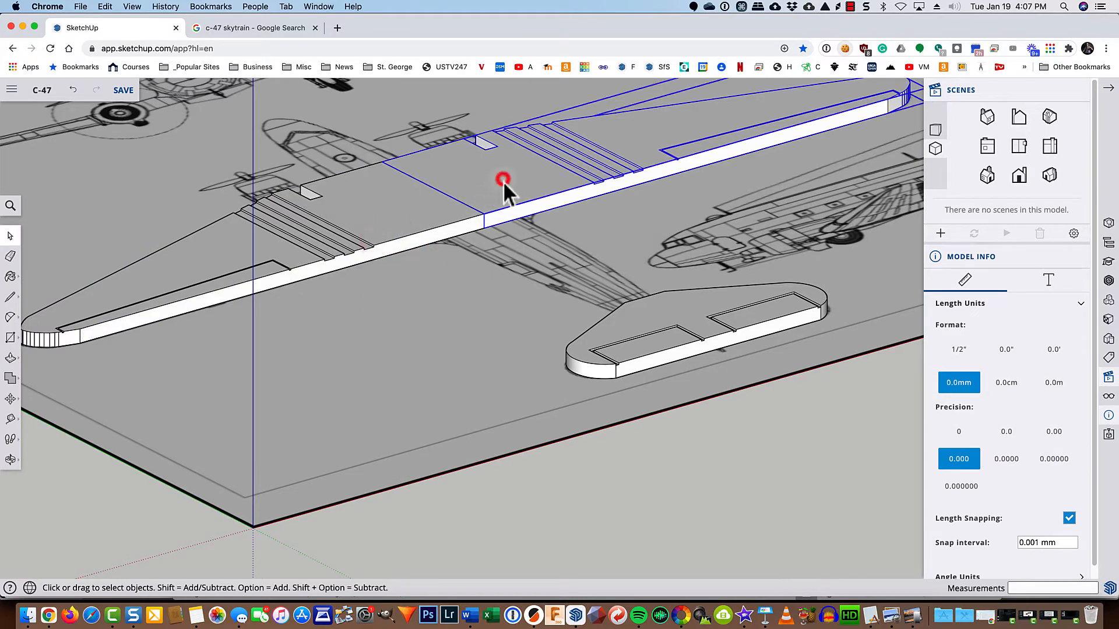
{"action": "right_click", "coordinate": [503, 181]}
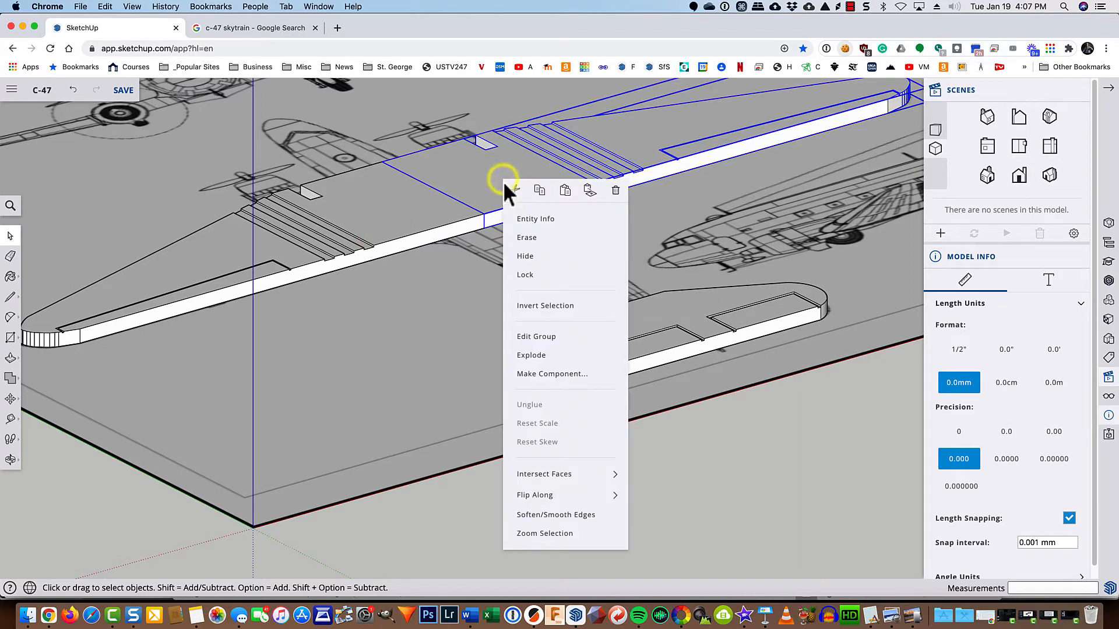
{"action": "left_click", "coordinate": [531, 353]}
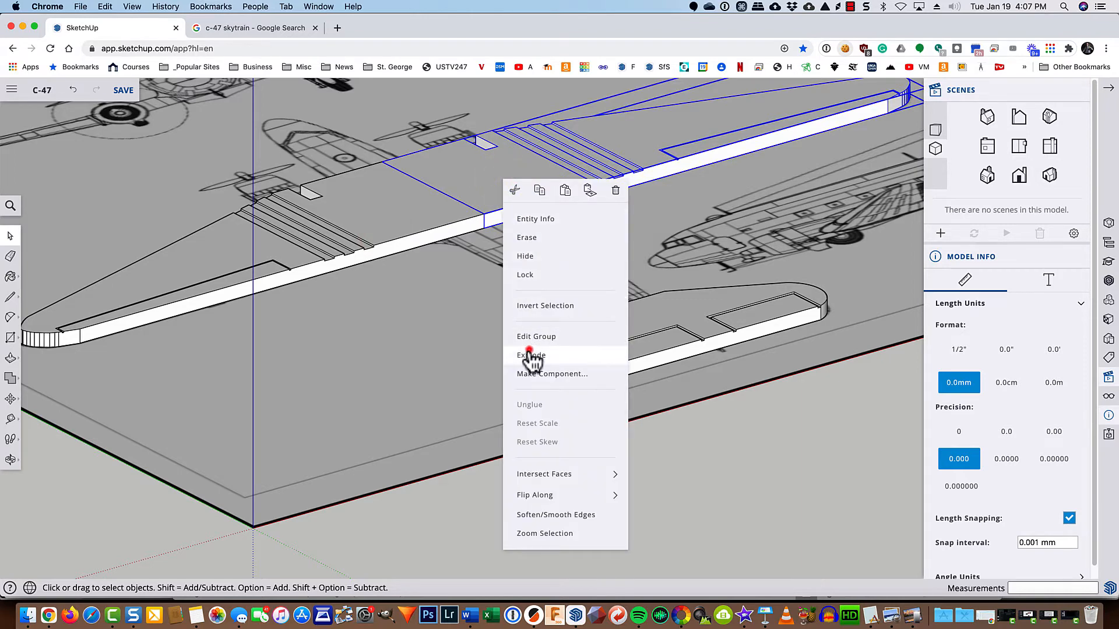
{"action": "left_click", "coordinate": [642, 226]}
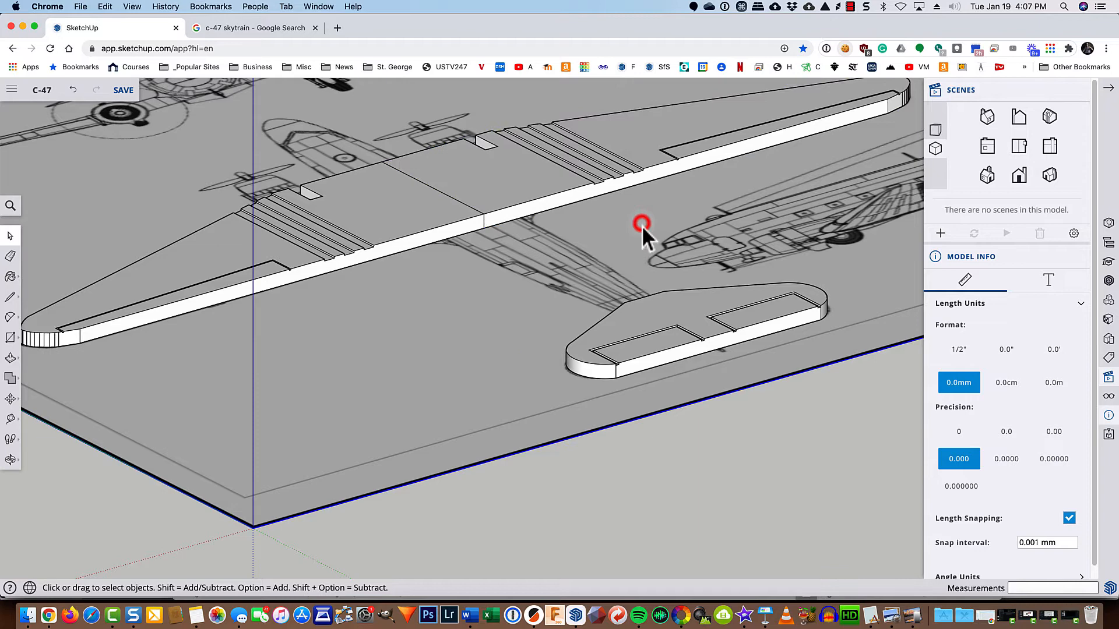
{"action": "left_click", "coordinate": [539, 163]}
{"action": "left_click", "coordinate": [579, 166]}
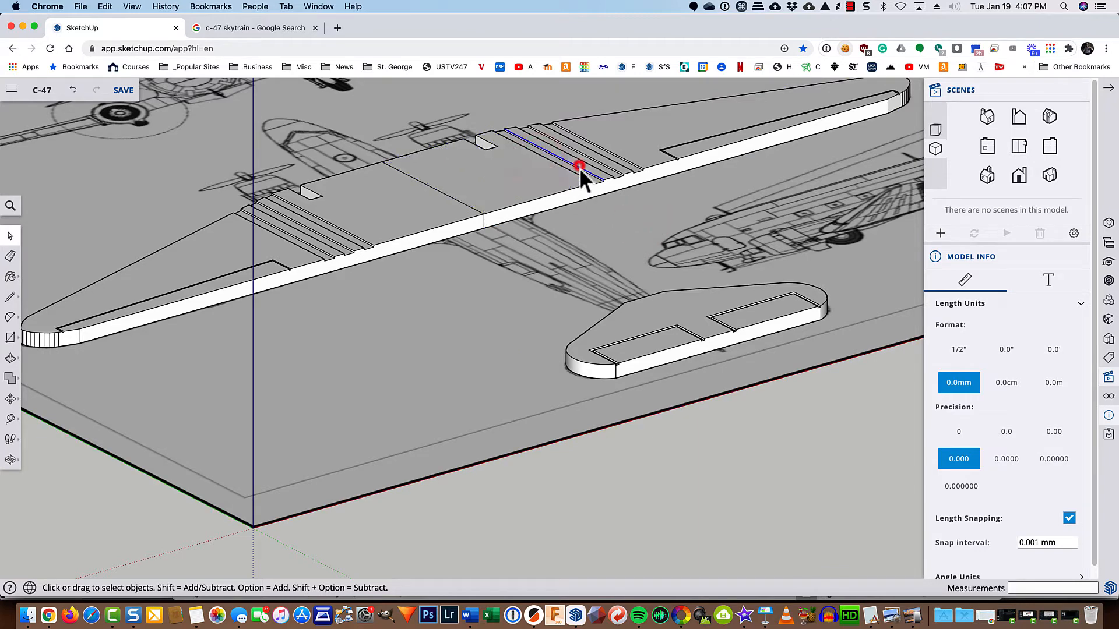
{"action": "left_click", "coordinate": [579, 203]}
- Erase the centre seam edges on the top, trailing and leading faces where the two wing halves meet
{"action": "scroll", "coordinate": [466, 198], "scroll_direction": "up", "scroll_amount": 4}
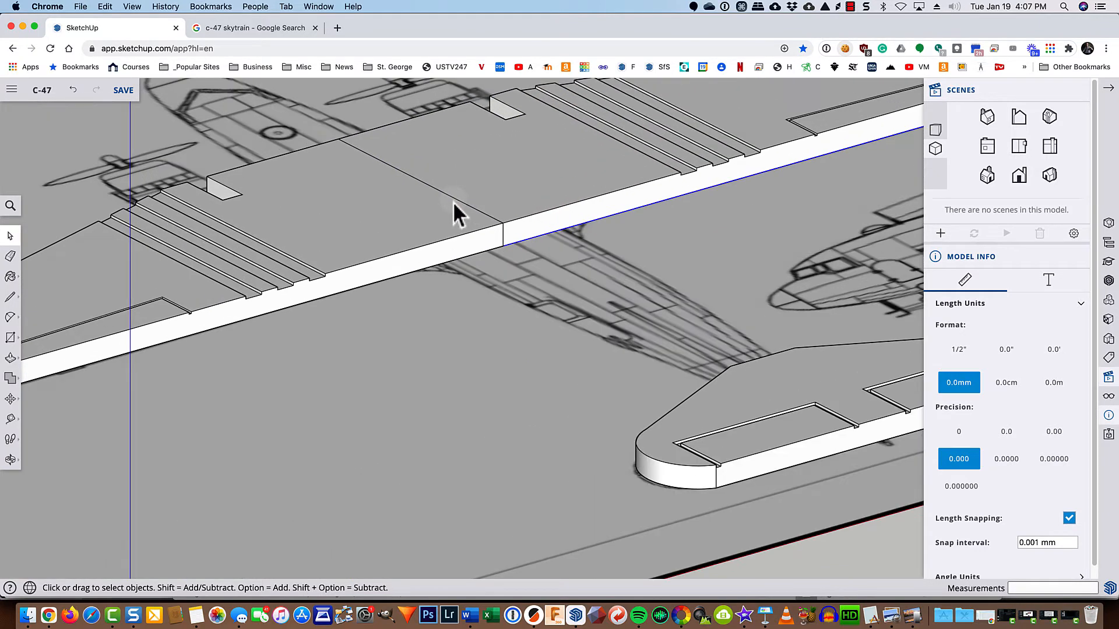
{"action": "key", "text": "e"}
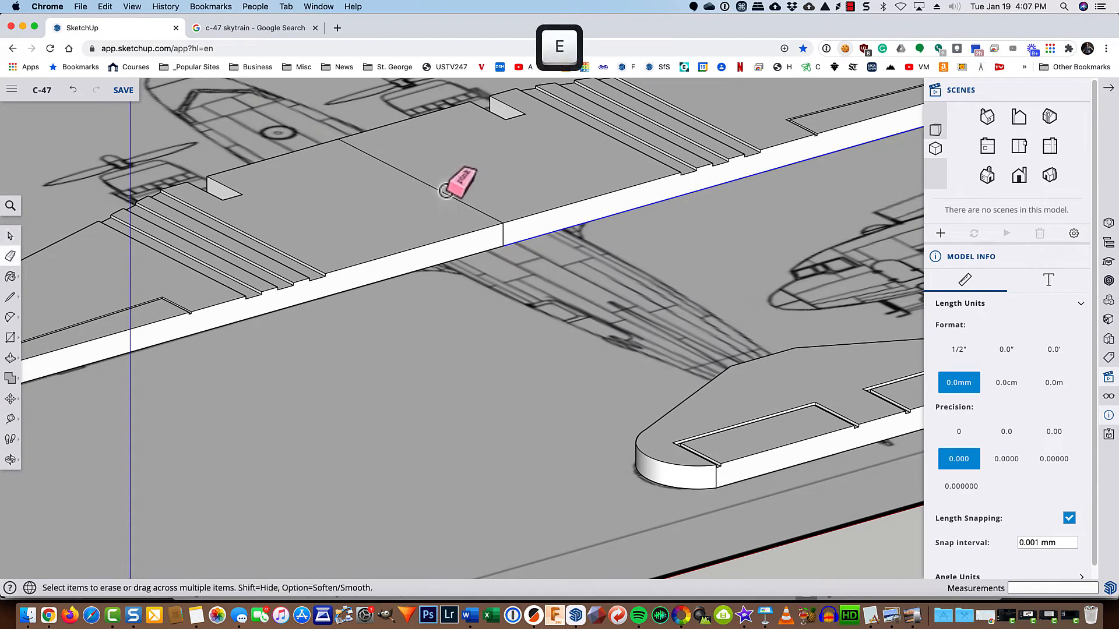
{"action": "left_click", "coordinate": [440, 193]}
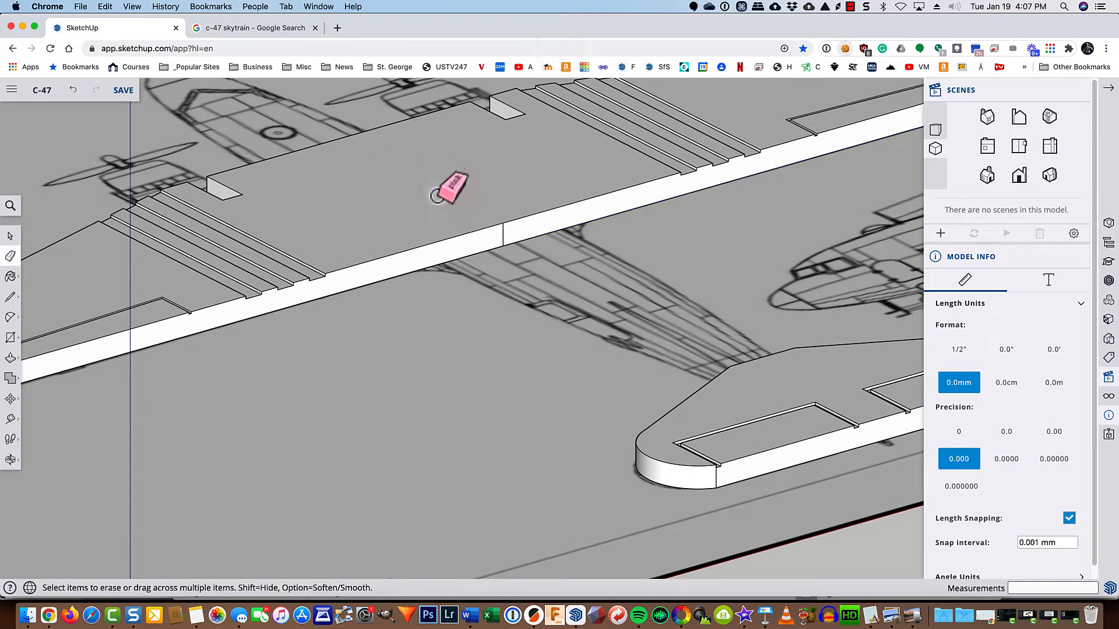
{"action": "key", "text": "super+z"}
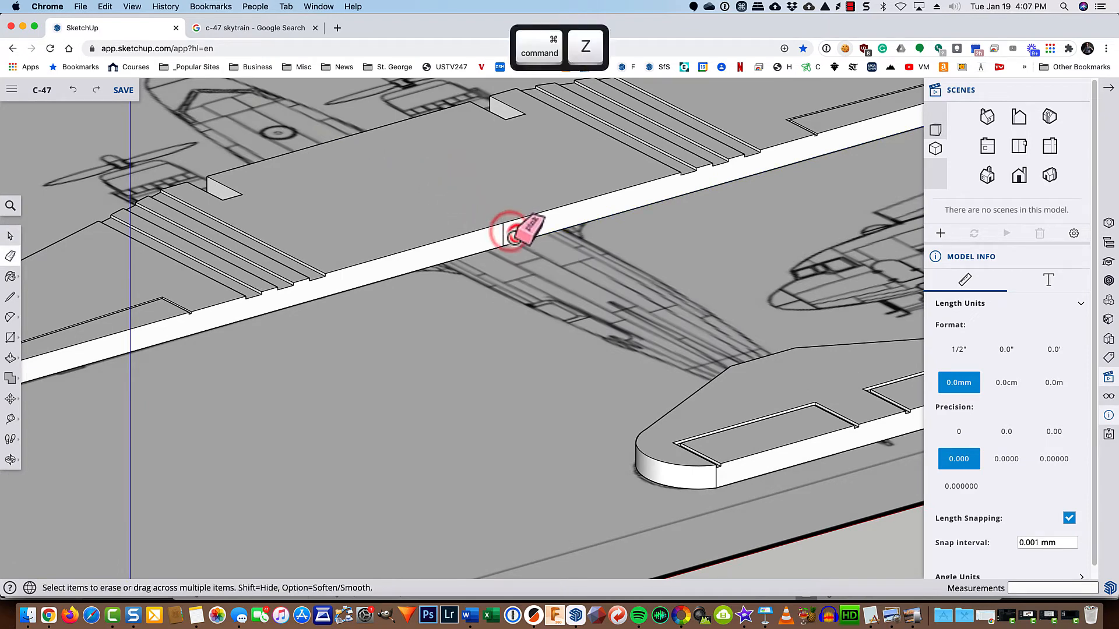
{"action": "left_click", "coordinate": [512, 236]}
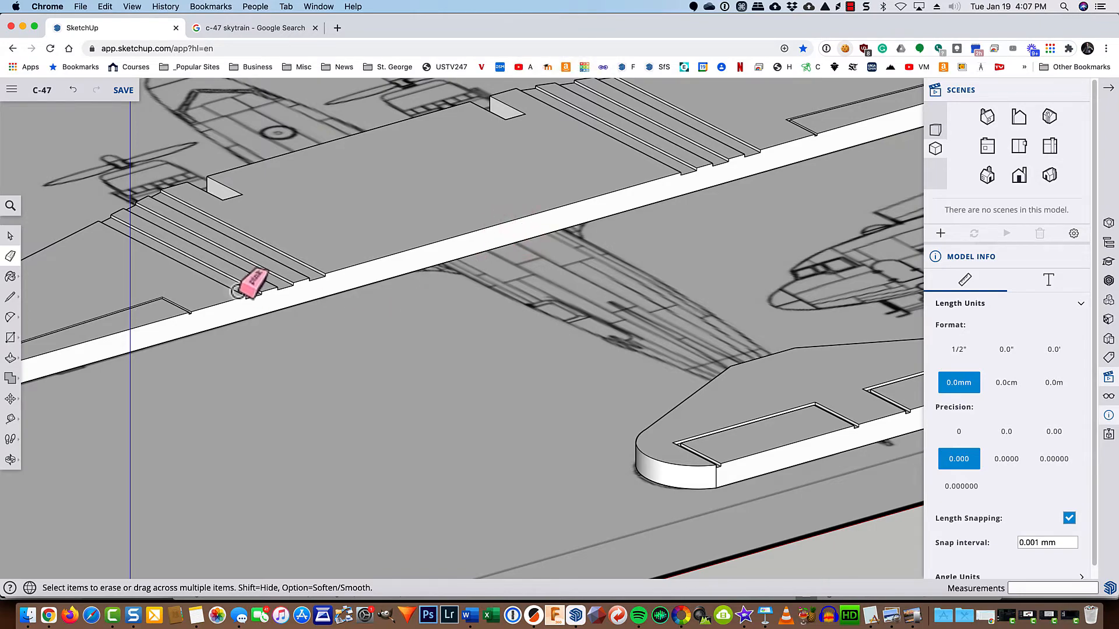
{"action": "mouse_move", "coordinate": [237, 290]}
{"action": "middle_mouse_down"}
{"action": "mouse_move", "coordinate": [600, 255]}
{"action": "mouse_move", "coordinate": [795, 252]}
{"action": "middle_mouse_up"}
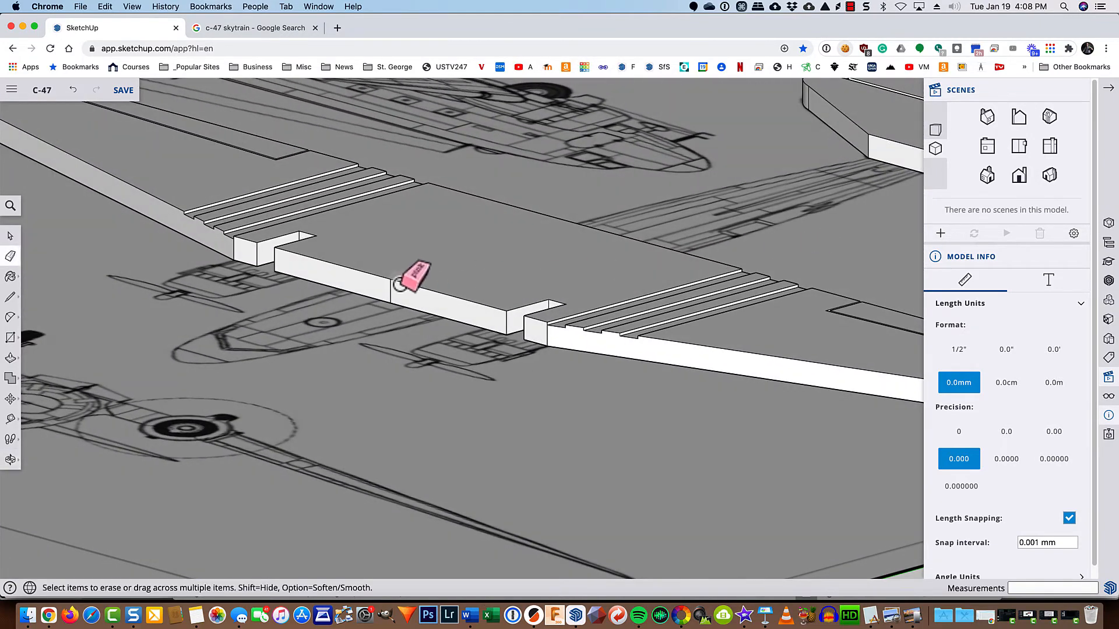
{"action": "left_click_drag", "start_coordinate": [379, 289], "coordinate": [395, 293]}
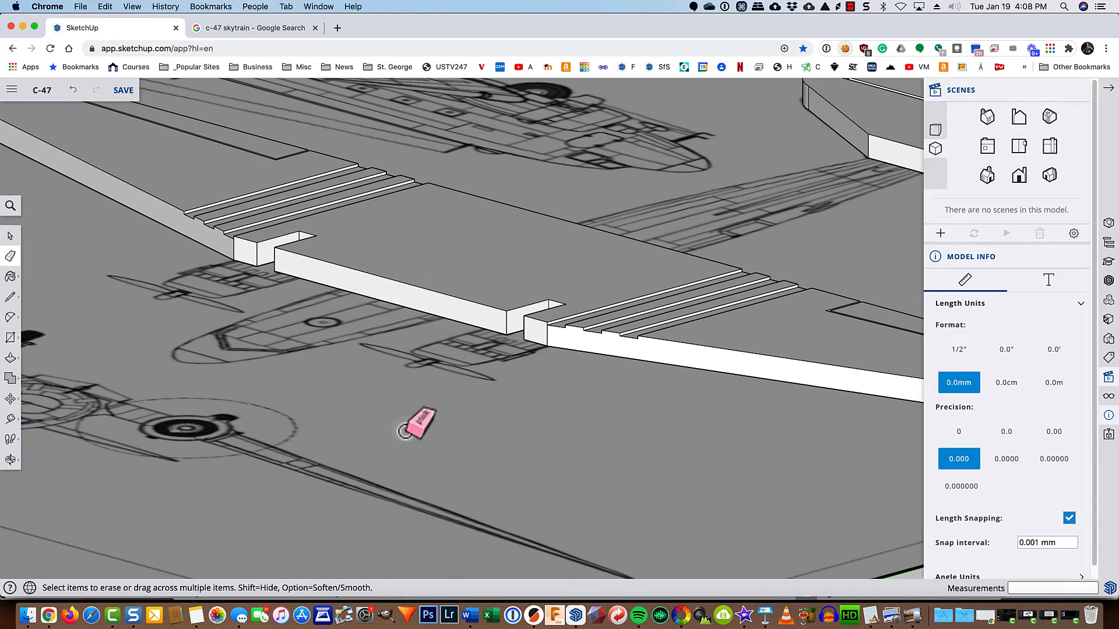
- Turn on X-ray mode and erase the remaining centre seam edge on the underside of the joined wing
{"action": "scroll", "coordinate": [406, 431], "scroll_direction": "down", "scroll_amount": 1}
{"action": "scroll", "coordinate": [405, 431], "scroll_direction": "down", "scroll_amount": 2}
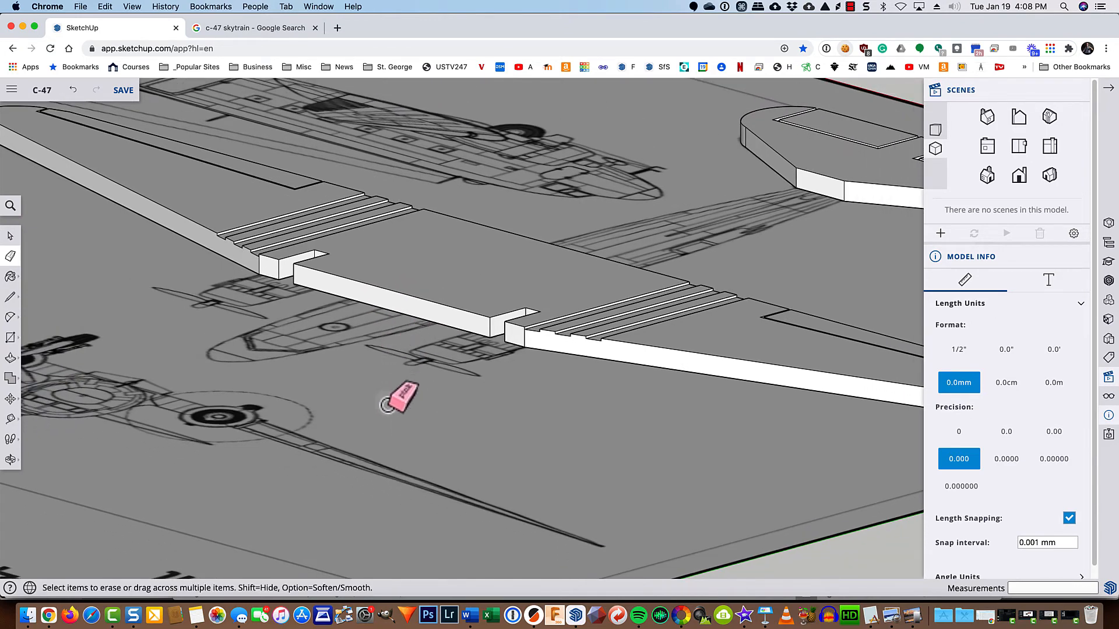
{"action": "mouse_move", "coordinate": [394, 394]}
{"action": "middle_mouse_down"}
{"action": "mouse_move", "coordinate": [382, 399]}
{"action": "mouse_move", "coordinate": [390, 165]}
{"action": "mouse_move", "coordinate": [382, 412]}
{"action": "mouse_move", "coordinate": [309, 435]}
{"action": "middle_mouse_up"}
{"action": "key", "text": "e"}
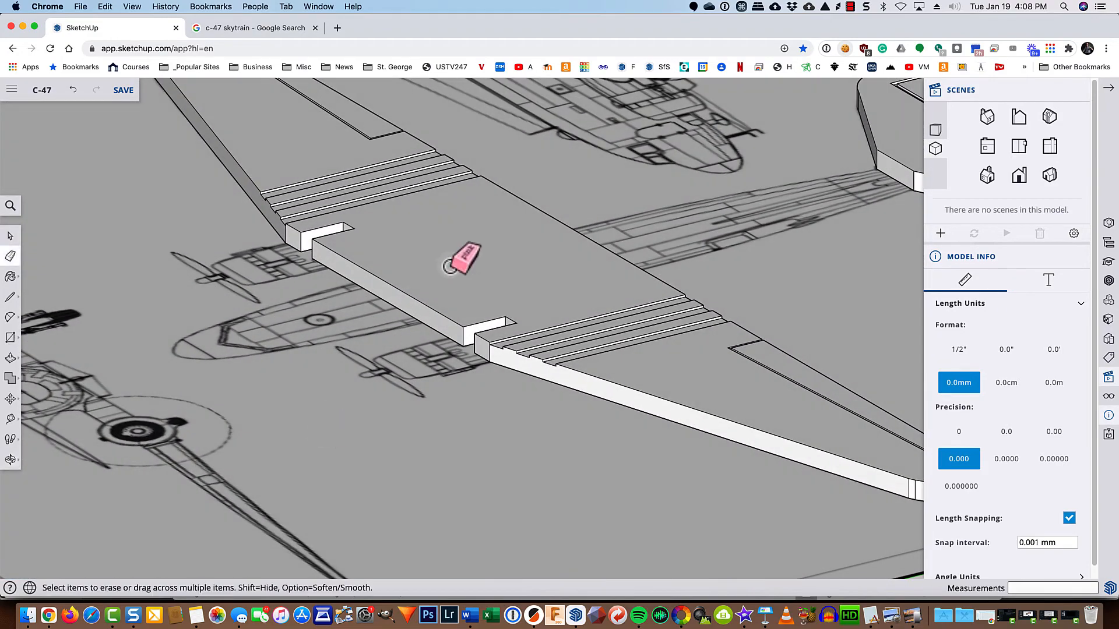
{"action": "scroll", "coordinate": [463, 256], "scroll_direction": "up", "scroll_amount": 2}
{"action": "scroll", "coordinate": [462, 256], "scroll_direction": "up", "scroll_amount": 1}
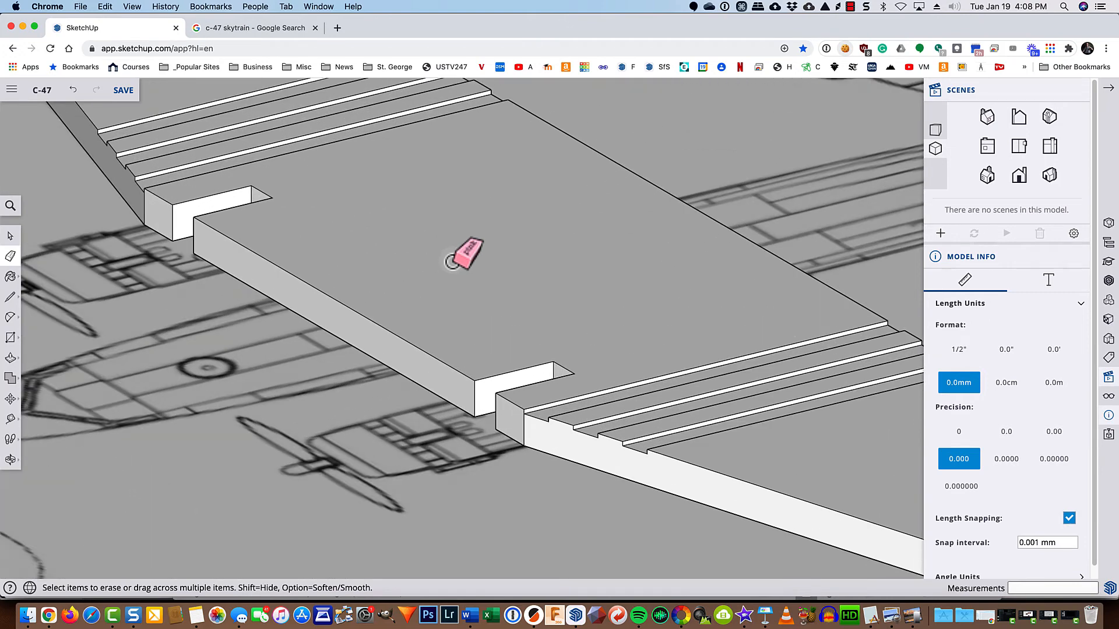
{"action": "key", "text": "x"}
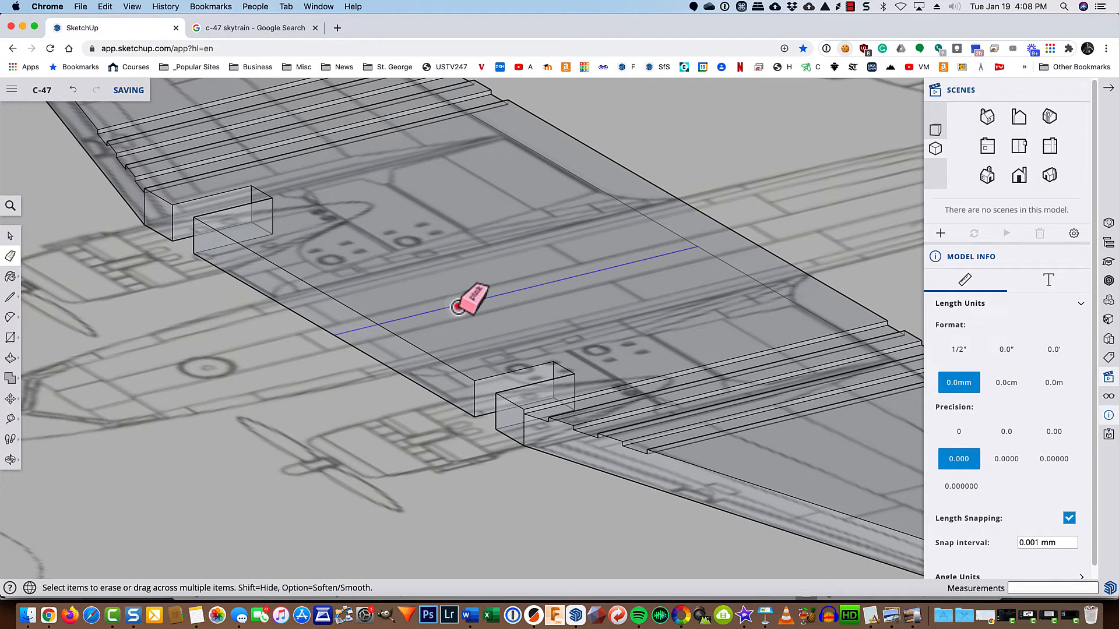
{"action": "scroll", "coordinate": [459, 304], "scroll_direction": "down", "scroll_amount": 3}
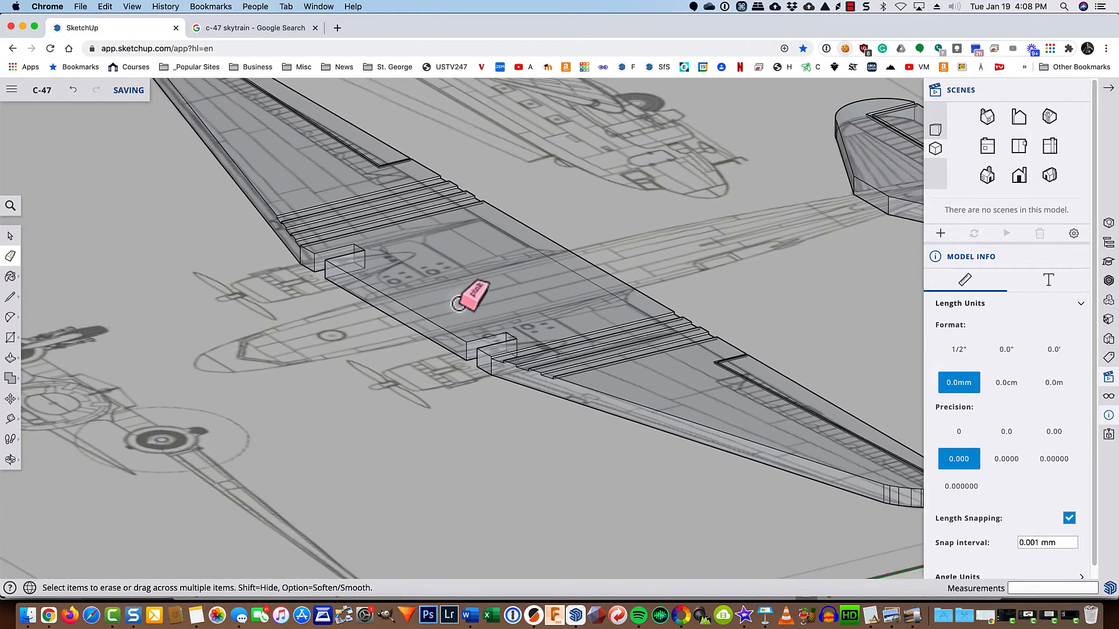
- Switch to the top view of the model and turn off X-ray mode
{"action": "left_click", "coordinate": [1019, 147]}
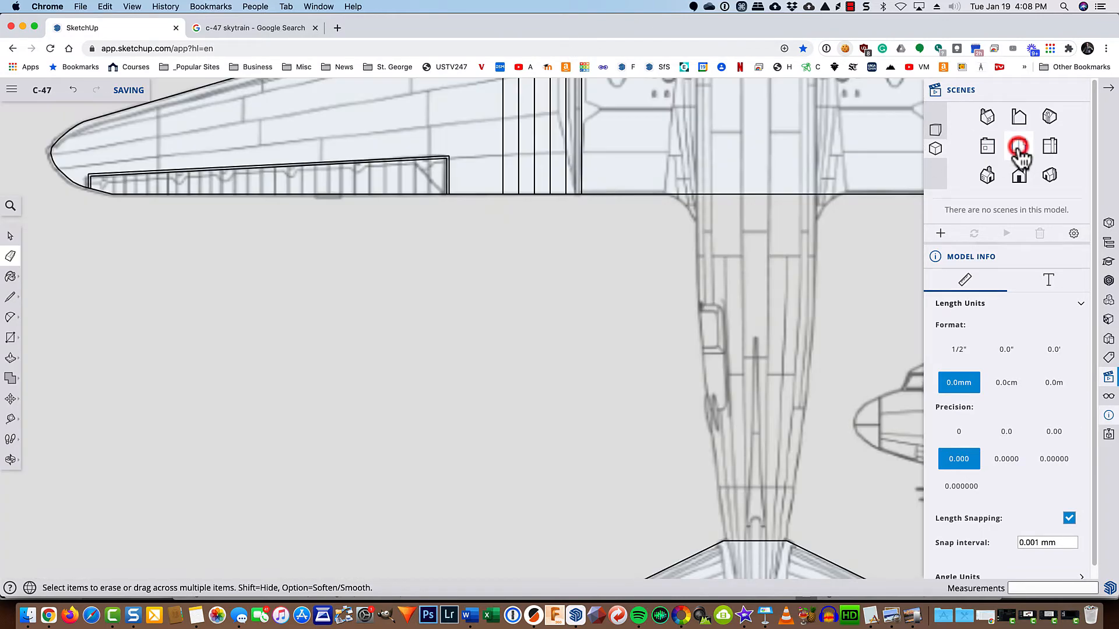
{"action": "key", "text": "x"}
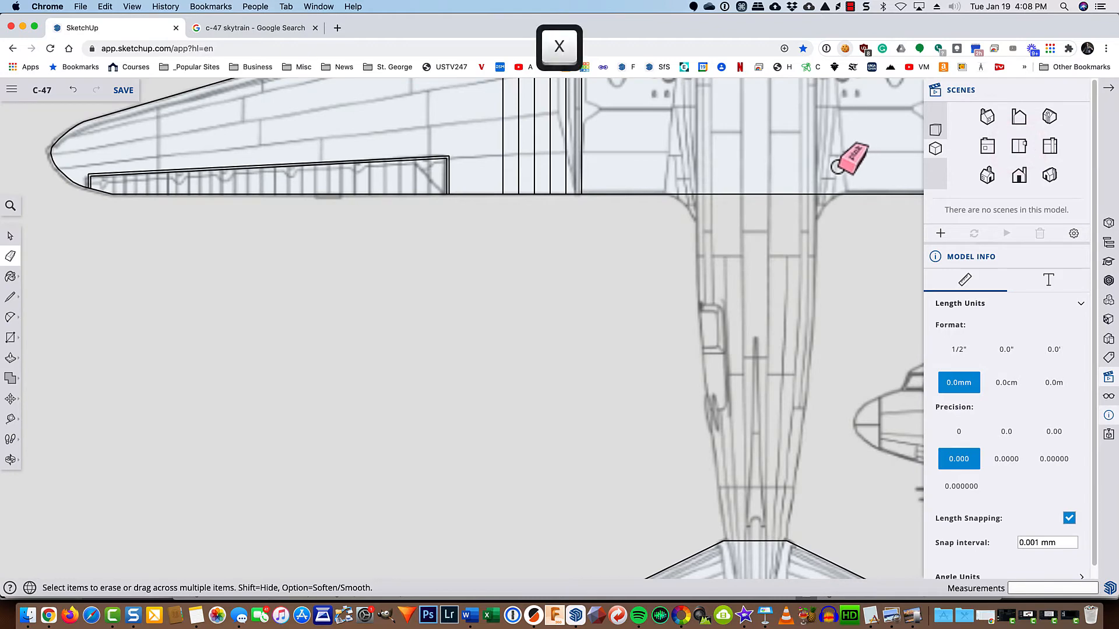
{"action": "scroll", "coordinate": [837, 168], "scroll_direction": "down", "scroll_amount": 6}
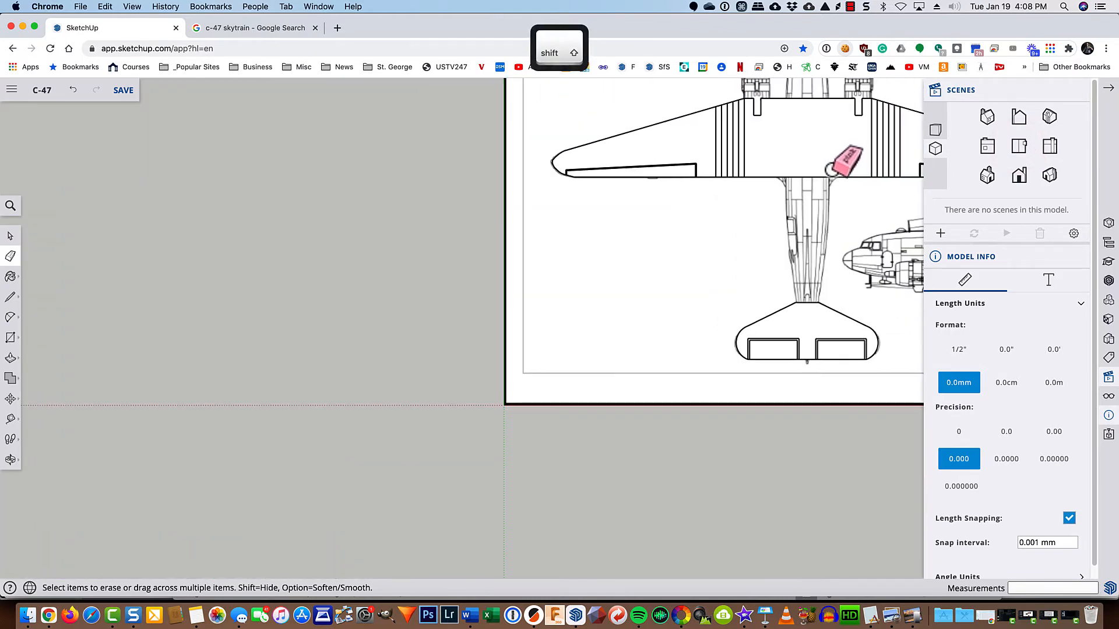
- Select all faces and edges of the joined full-span wing and make them into one group
{"action": "middle_click_drag", "start_coordinate": [831, 170], "coordinate": [637, 219], "text": "shift"}
{"action": "key", "text": "space"}
{"action": "left_click", "coordinate": [425, 137]}
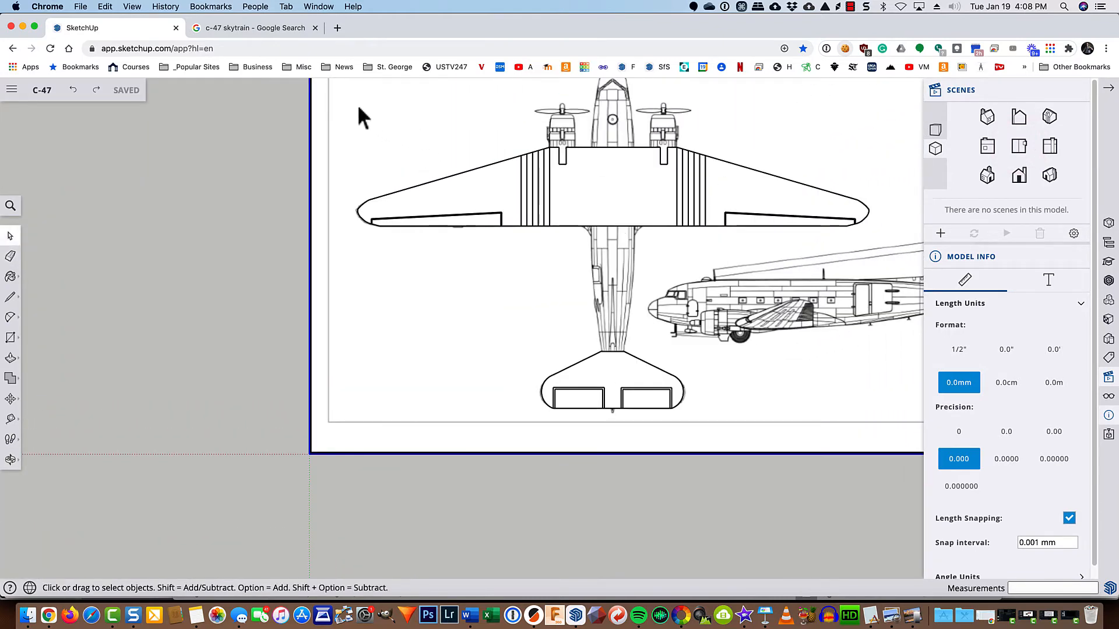
{"action": "left_click_drag", "start_coordinate": [340, 92], "coordinate": [874, 249]}
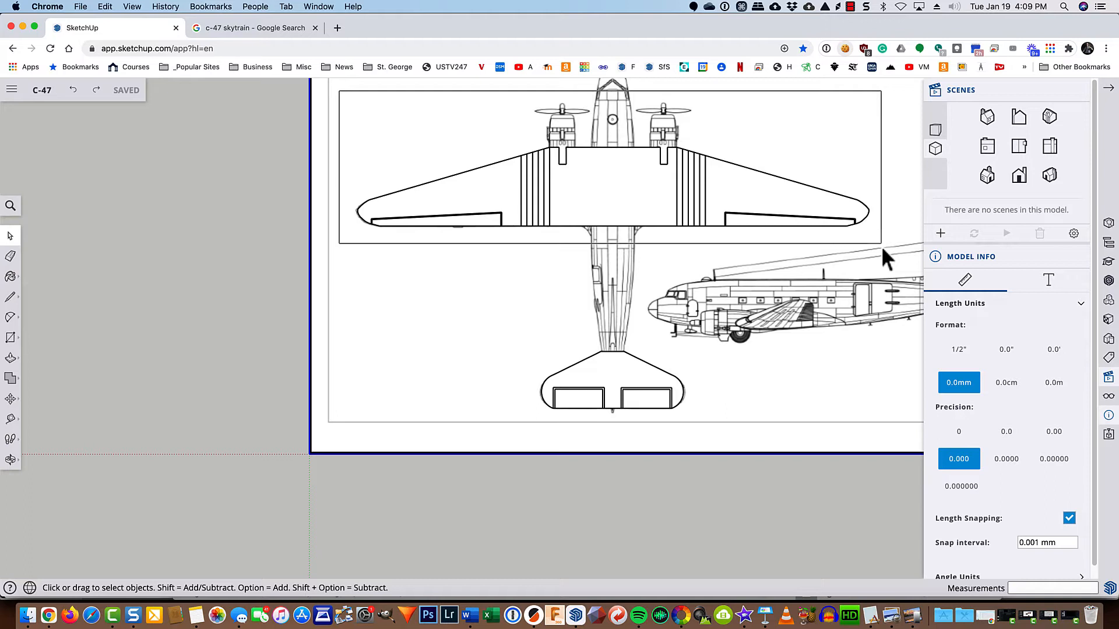
{"action": "left_click_drag", "start_coordinate": [882, 249], "coordinate": [885, 247]}
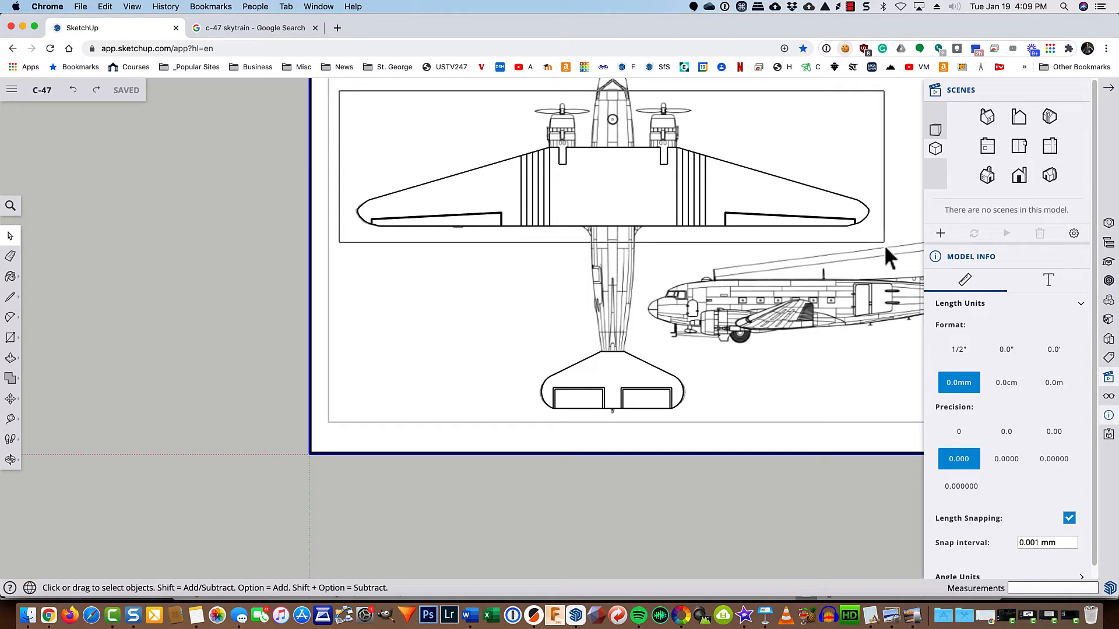
{"action": "left_click_drag", "start_coordinate": [886, 247], "coordinate": [886, 245]}
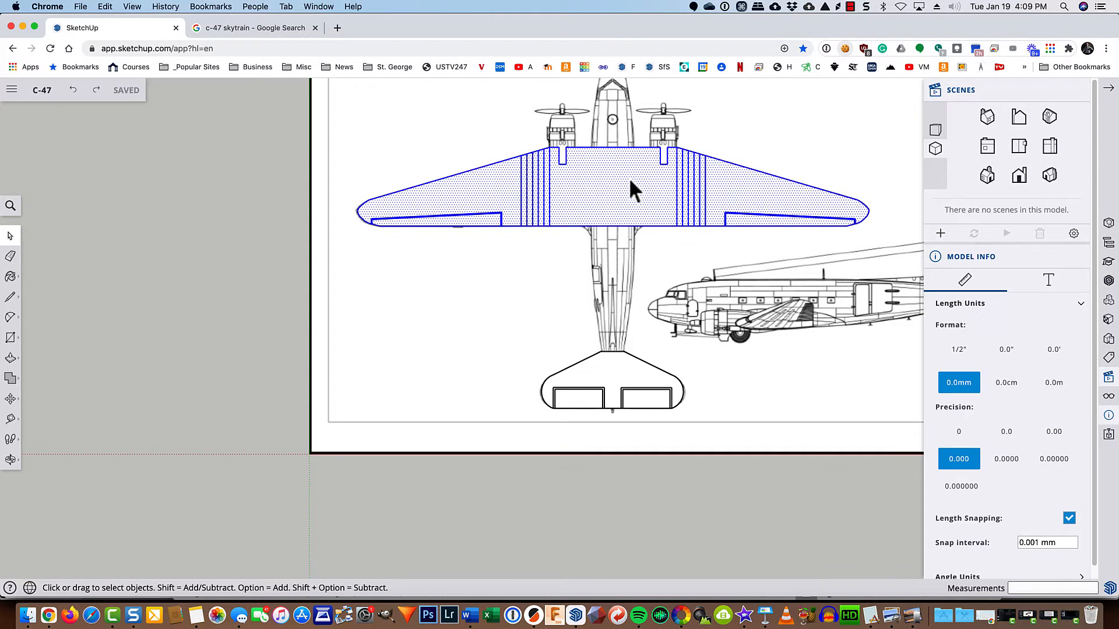
{"action": "right_click", "coordinate": [585, 187]}
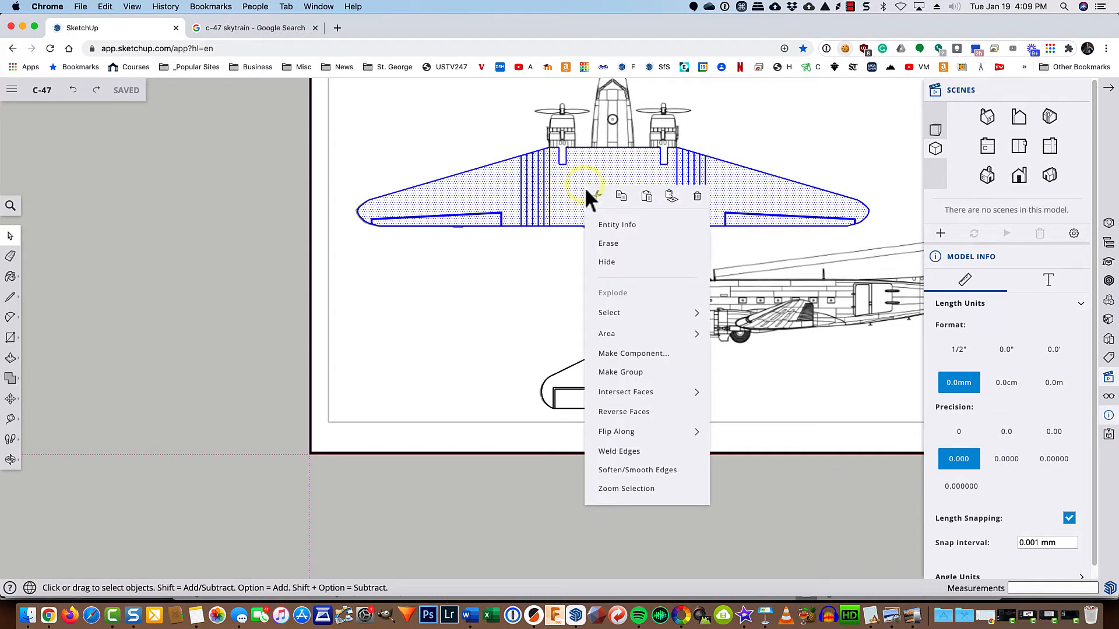
{"action": "left_click", "coordinate": [625, 372]}
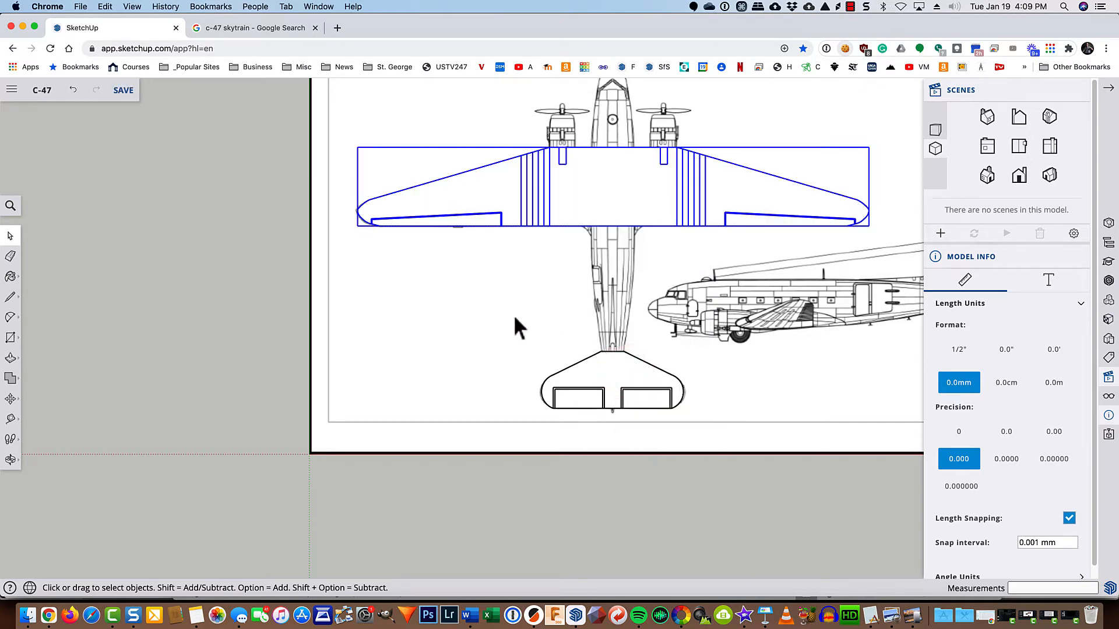
{"action": "mouse_move", "coordinate": [515, 320]}
{"action": "middle_mouse_down", "text": "shift"}
{"action": "mouse_move", "coordinate": [472, 239]}
{"action": "mouse_move", "coordinate": [438, 366]}
{"action": "middle_mouse_up", "text": "shift"}
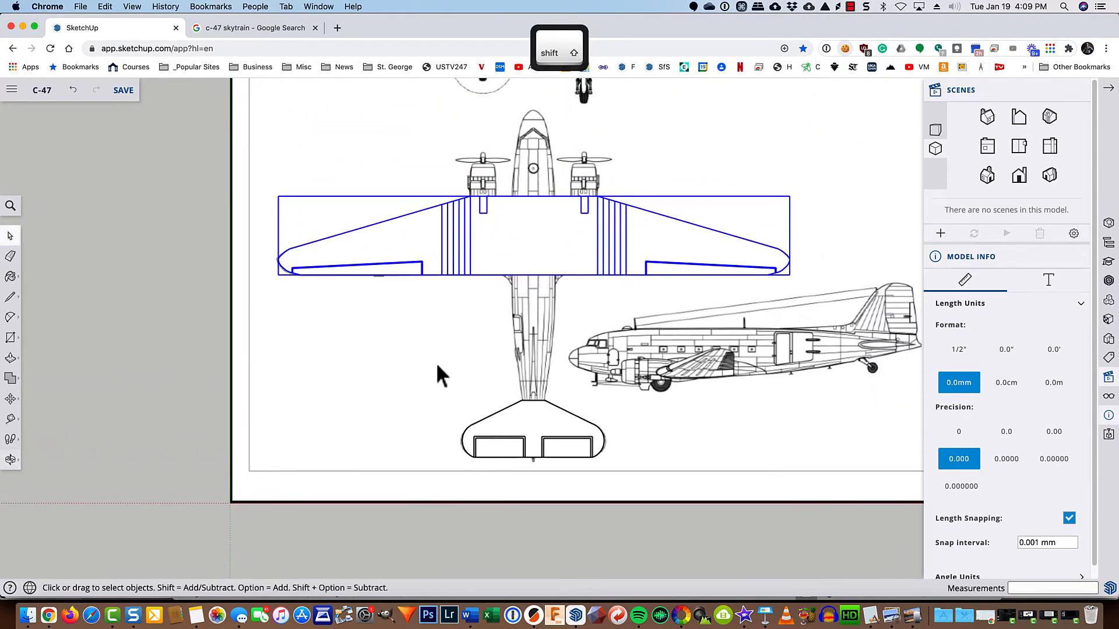
{"action": "mouse_move", "coordinate": [517, 358]}
{"action": "middle_mouse_down"}
{"action": "mouse_move", "coordinate": [425, 303]}
{"action": "mouse_move", "coordinate": [442, 101]}
{"action": "middle_mouse_up"}
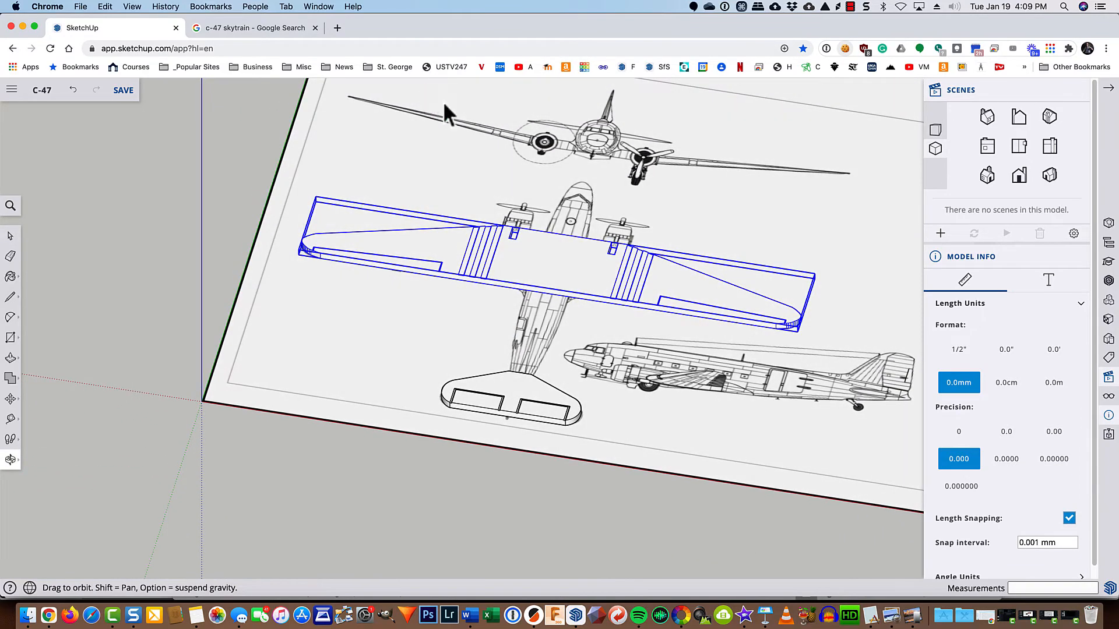
{"action": "scroll", "coordinate": [647, 281], "scroll_direction": "up", "scroll_amount": 2}
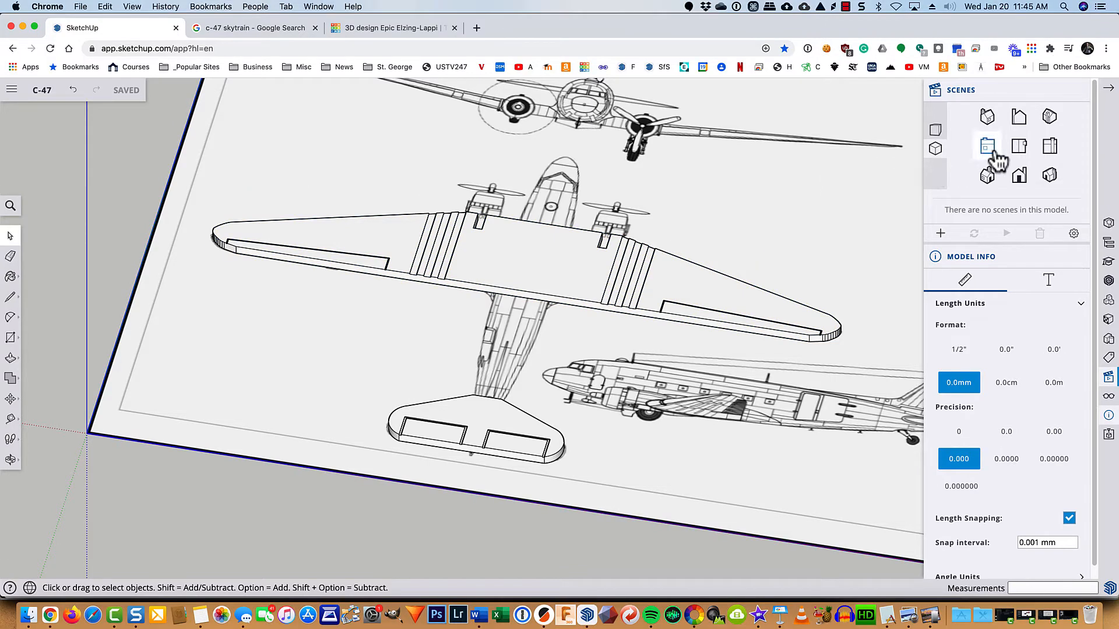
- Switch to the top view and examine the side-view drawing of the C-47 fuselage
{"action": "left_click", "coordinate": [1020, 145]}
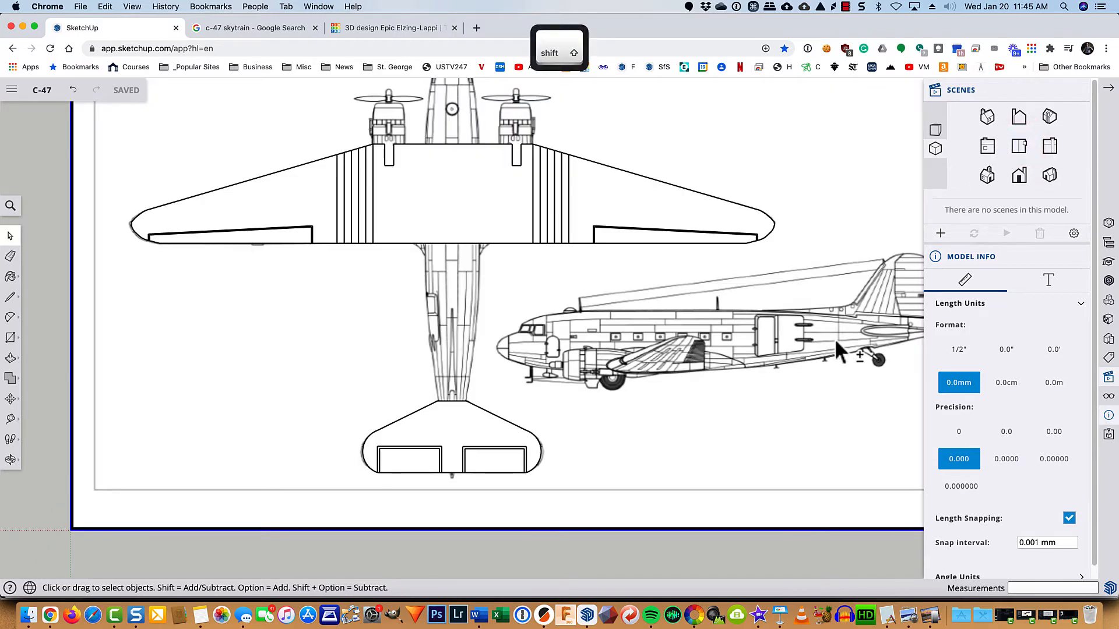
{"action": "middle_click_drag", "start_coordinate": [834, 338], "coordinate": [667, 381], "text": "shift"}
{"action": "scroll", "coordinate": [527, 431], "scroll_direction": "up", "scroll_amount": 3}
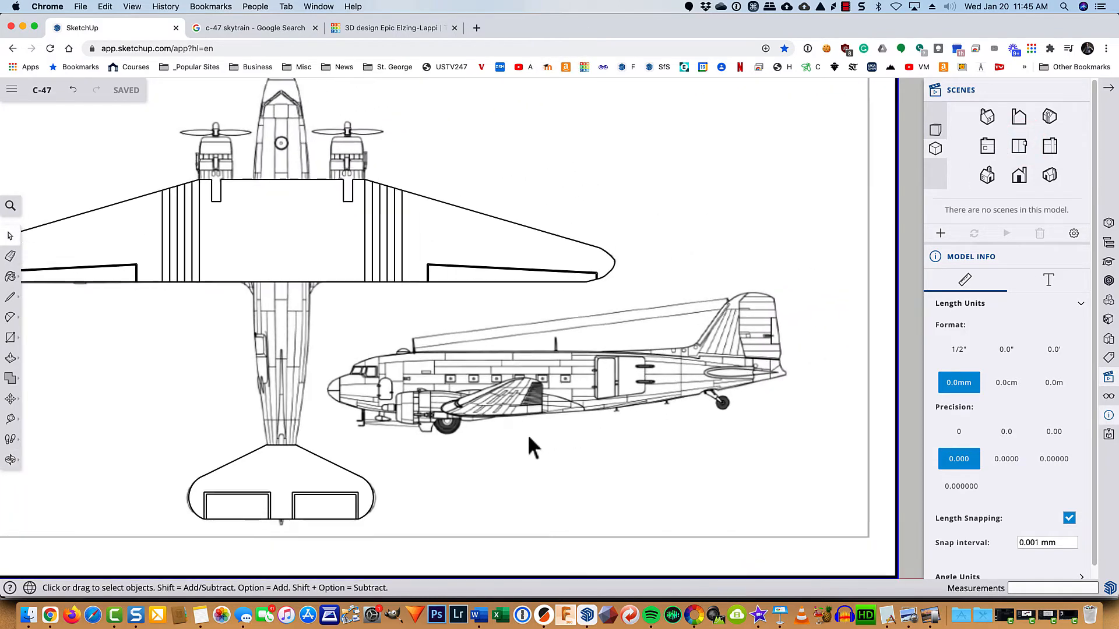
{"action": "scroll", "coordinate": [720, 355], "scroll_direction": "up", "scroll_amount": 2}
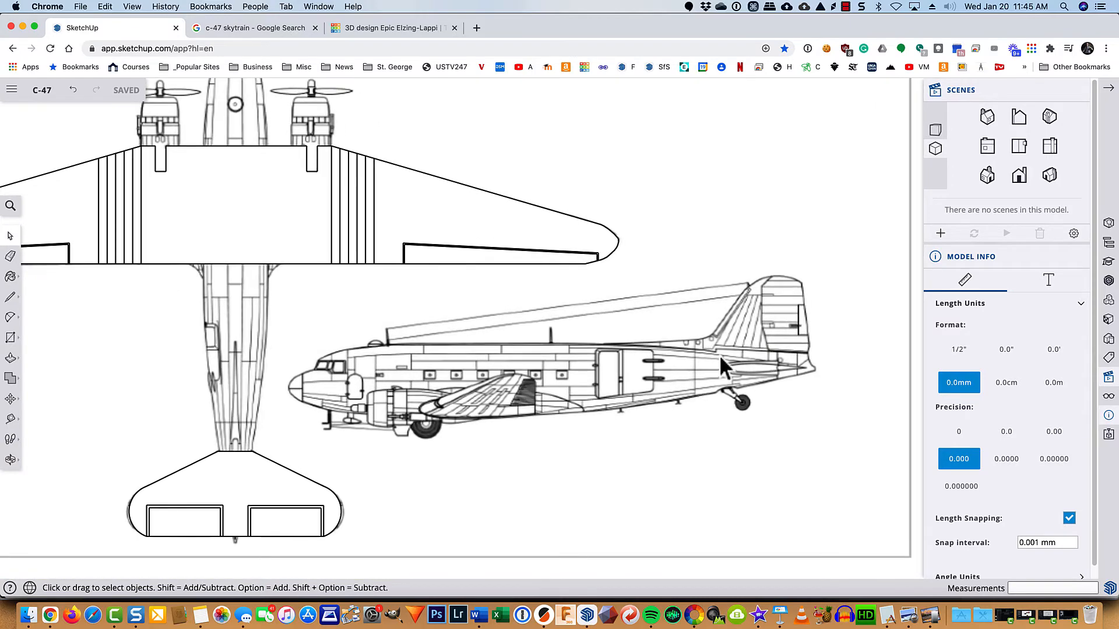
{"action": "scroll", "coordinate": [601, 389], "scroll_direction": "up", "scroll_amount": 2}
{"action": "scroll", "coordinate": [601, 390], "scroll_direction": "up", "scroll_amount": 1}
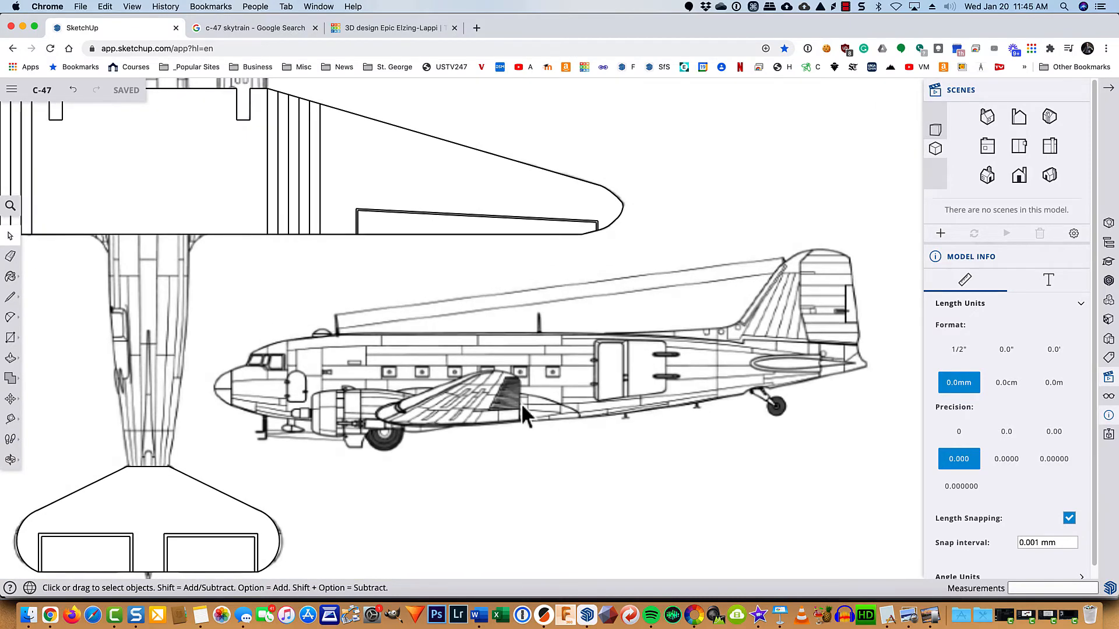
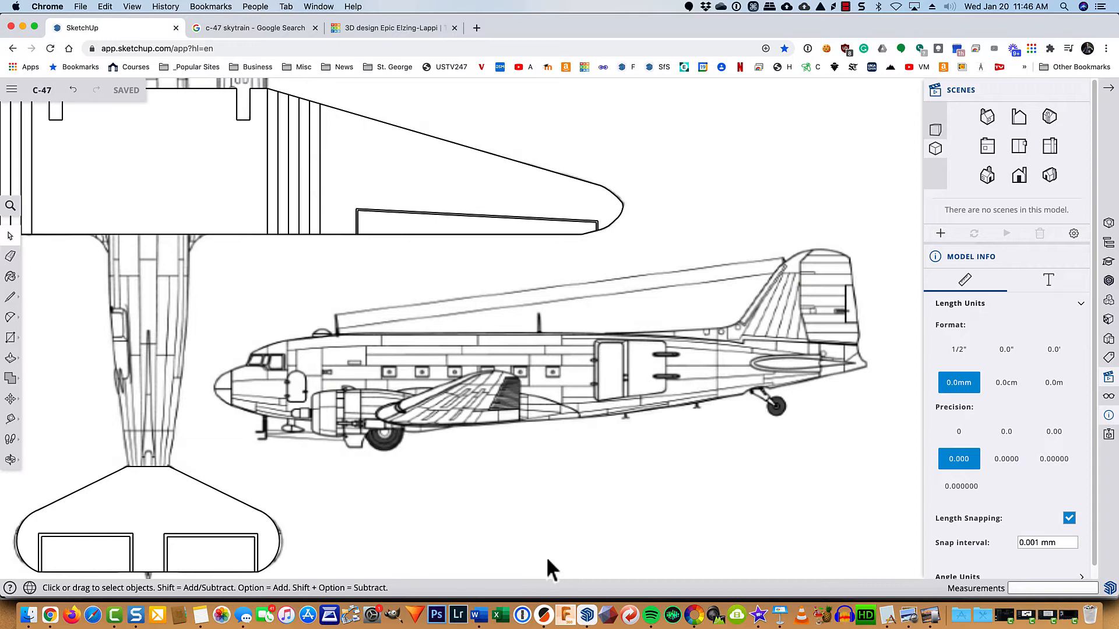
- Switch to PrusaSlicer and slice the DC-3 (7).obj model with the current print settings
{"action": "left_click", "coordinate": [544, 615]}
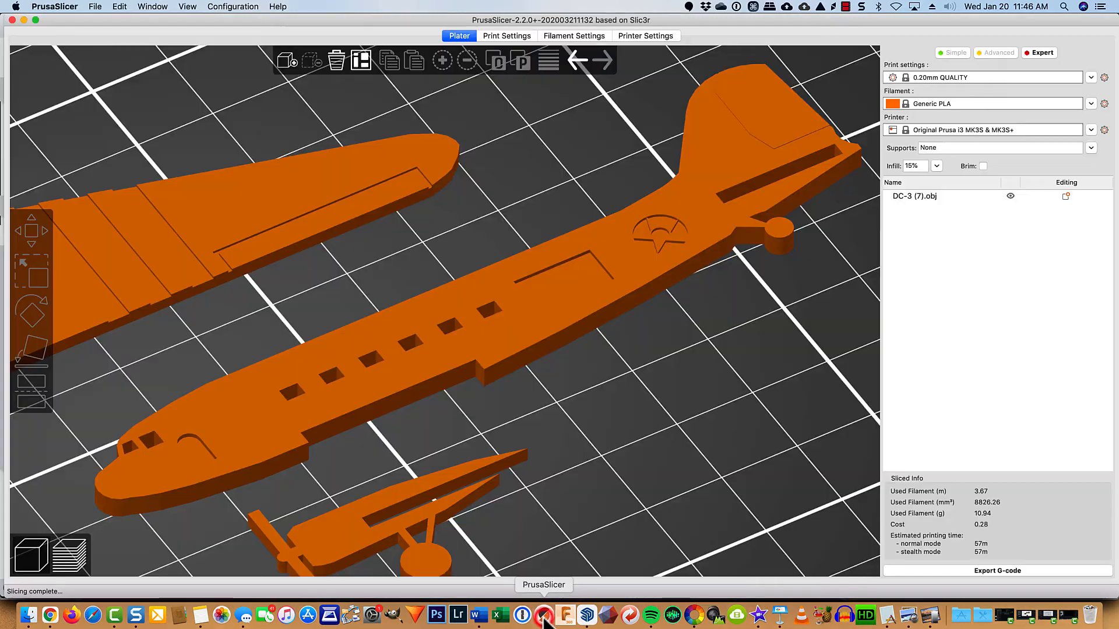
{"action": "left_click", "coordinate": [470, 323]}
{"action": "scroll", "coordinate": [471, 323], "scroll_direction": "down", "scroll_amount": 3}
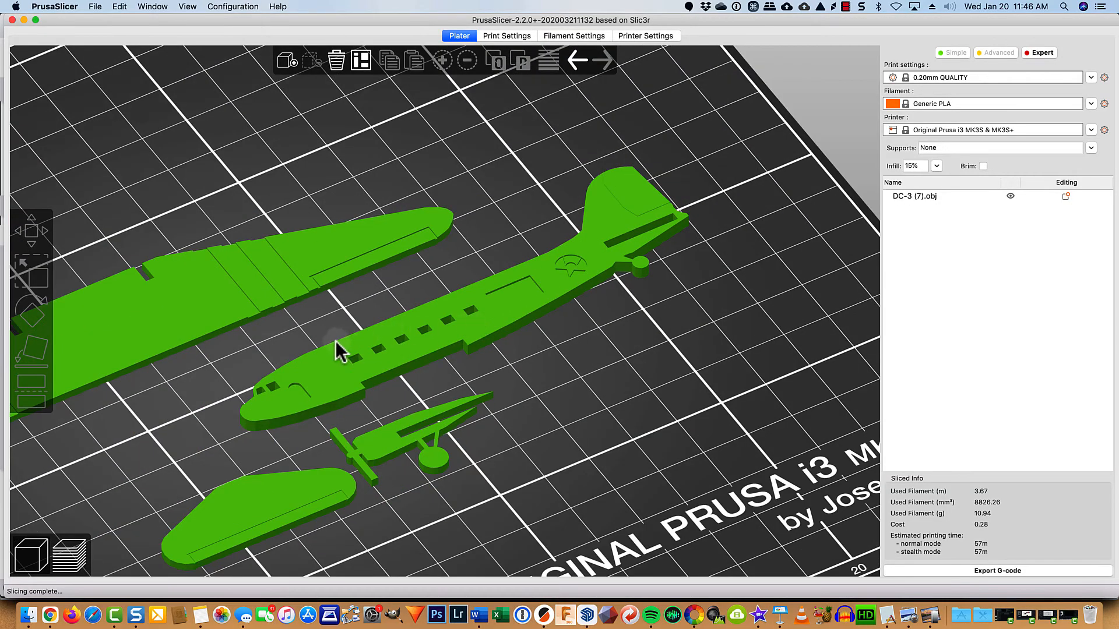
{"action": "scroll", "coordinate": [386, 339], "scroll_direction": "up", "scroll_amount": 3}
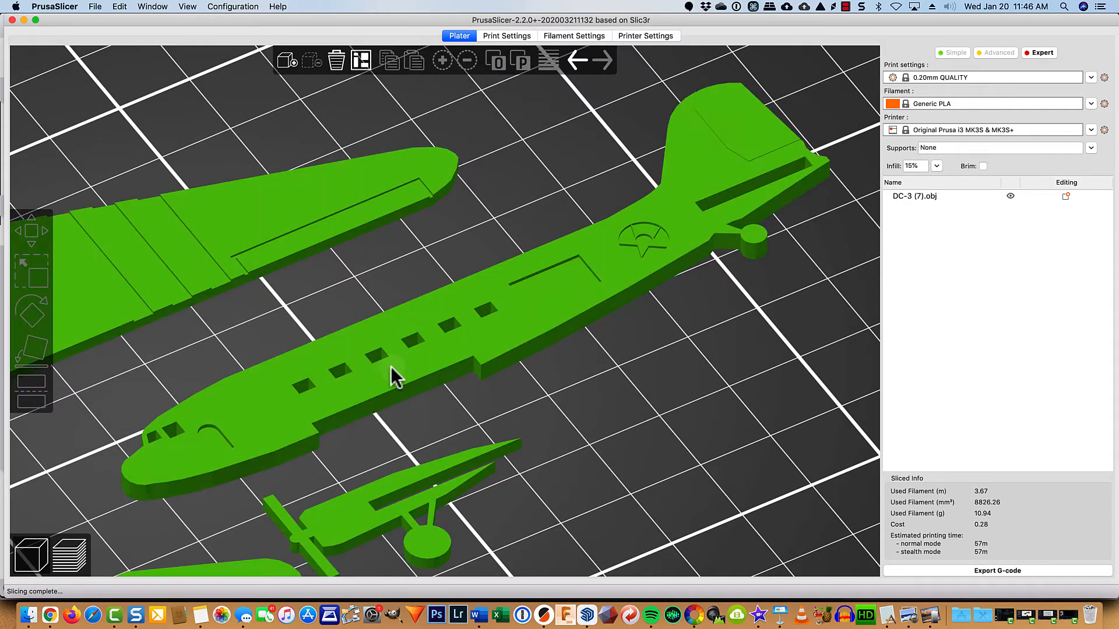
{"action": "left_click", "coordinate": [438, 353]}
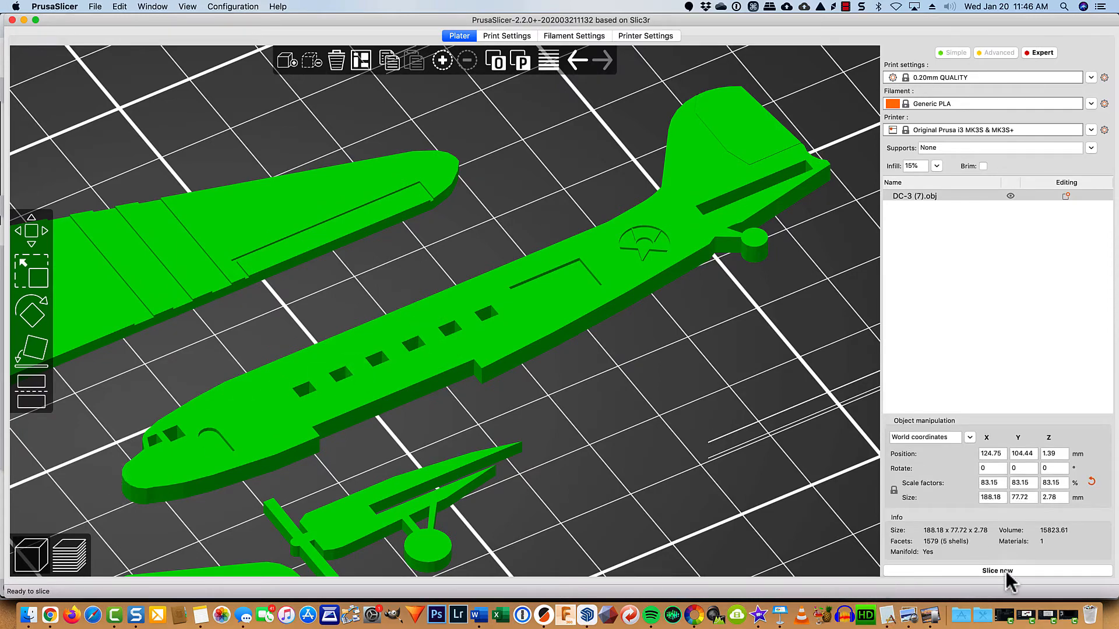
{"action": "left_click", "coordinate": [1003, 570]}
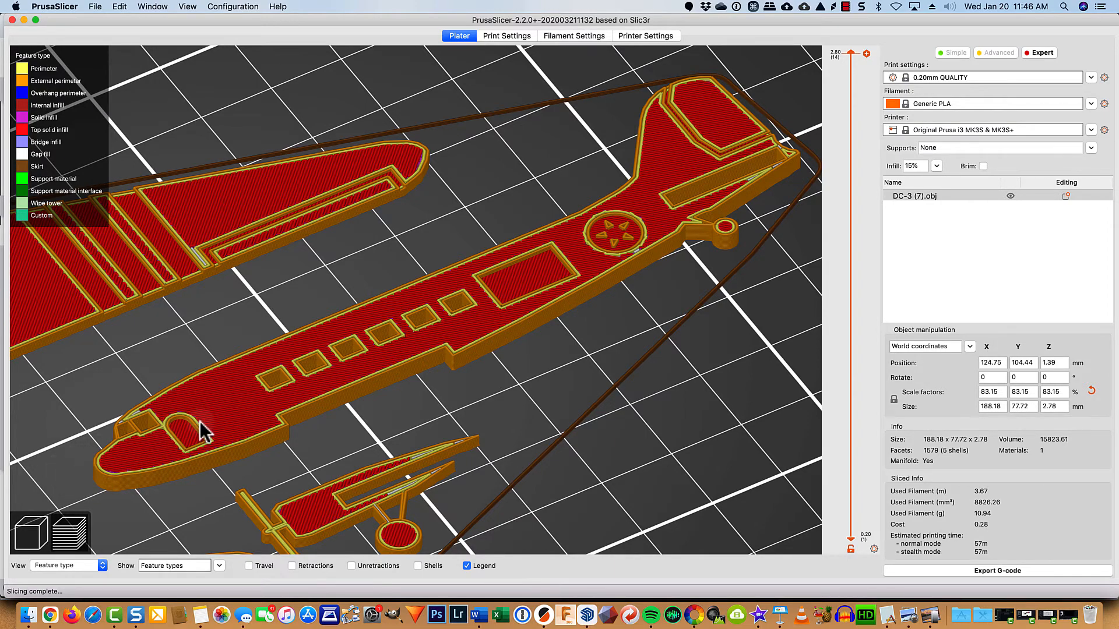
- Examine the sliced fuselage preview around the cockpit windows, door, passenger windows, cargo door and star emblem
{"action": "scroll", "coordinate": [201, 432], "scroll_direction": "up", "scroll_amount": 5}
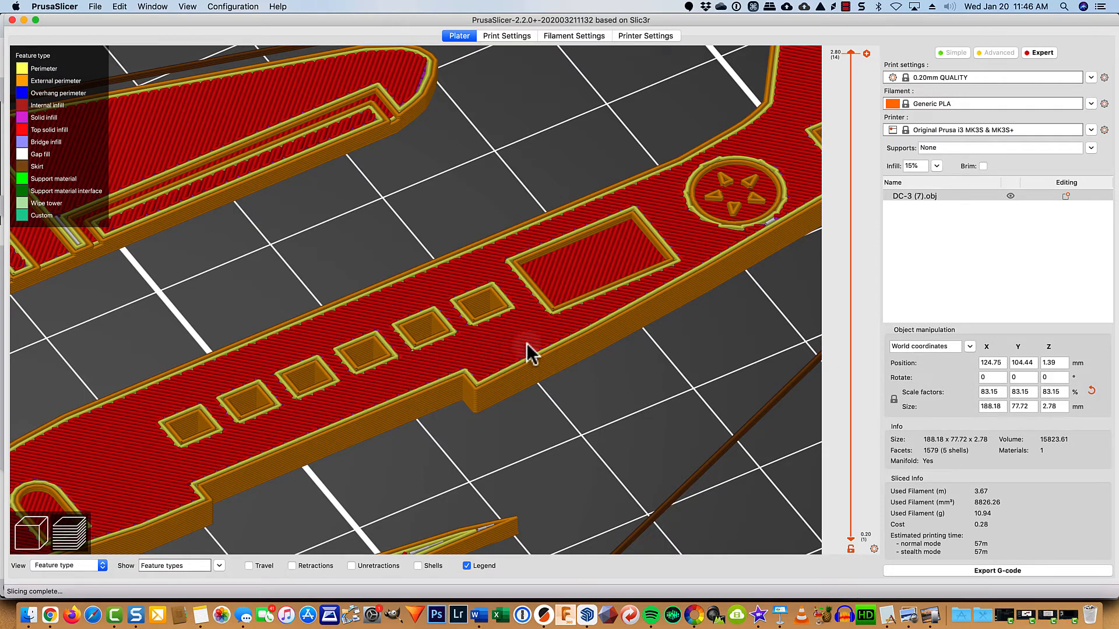
{"action": "right_click_drag", "start_coordinate": [161, 458], "coordinate": [530, 313], "text": "shift"}
{"action": "scroll", "coordinate": [318, 378], "scroll_direction": "up", "scroll_amount": 4}
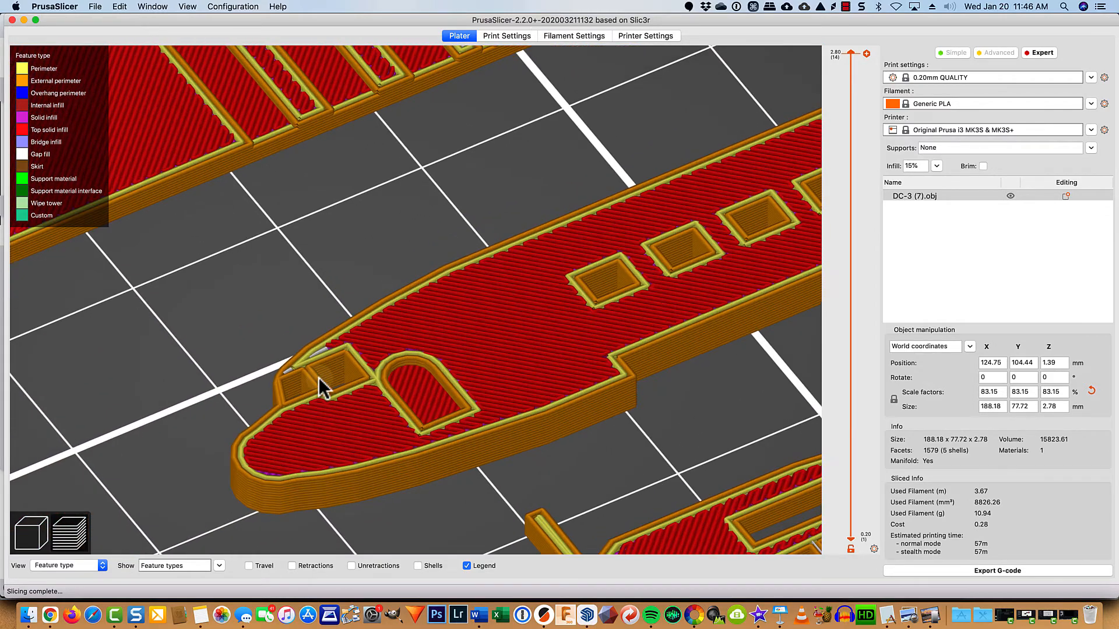
{"action": "scroll", "coordinate": [319, 379], "scroll_direction": "up", "scroll_amount": 2}
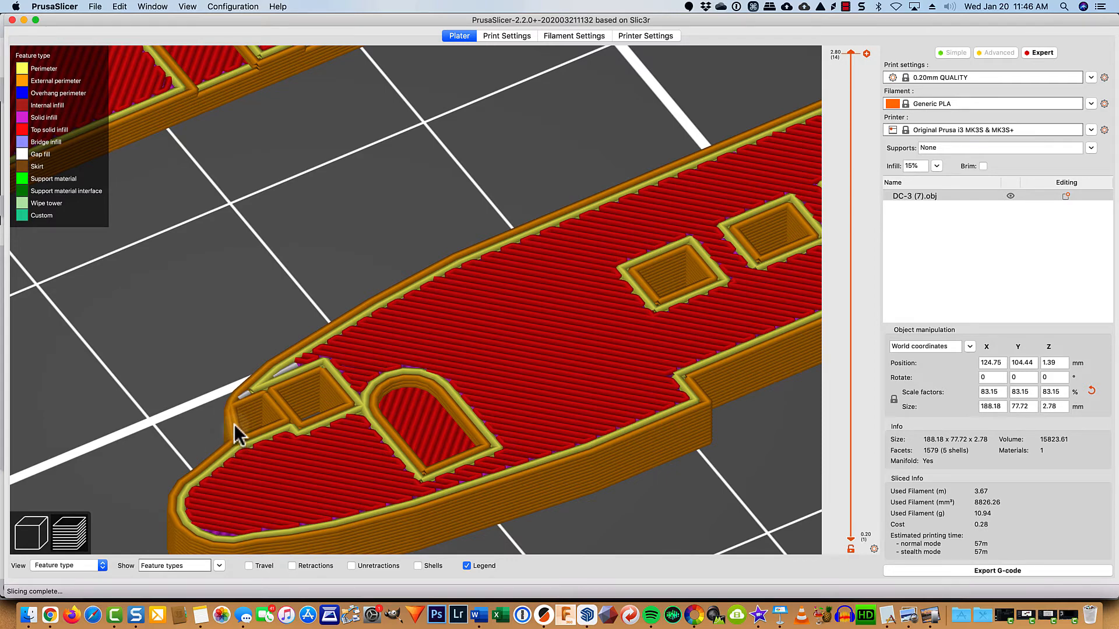
{"action": "scroll", "coordinate": [230, 407], "scroll_direction": "up", "scroll_amount": 2}
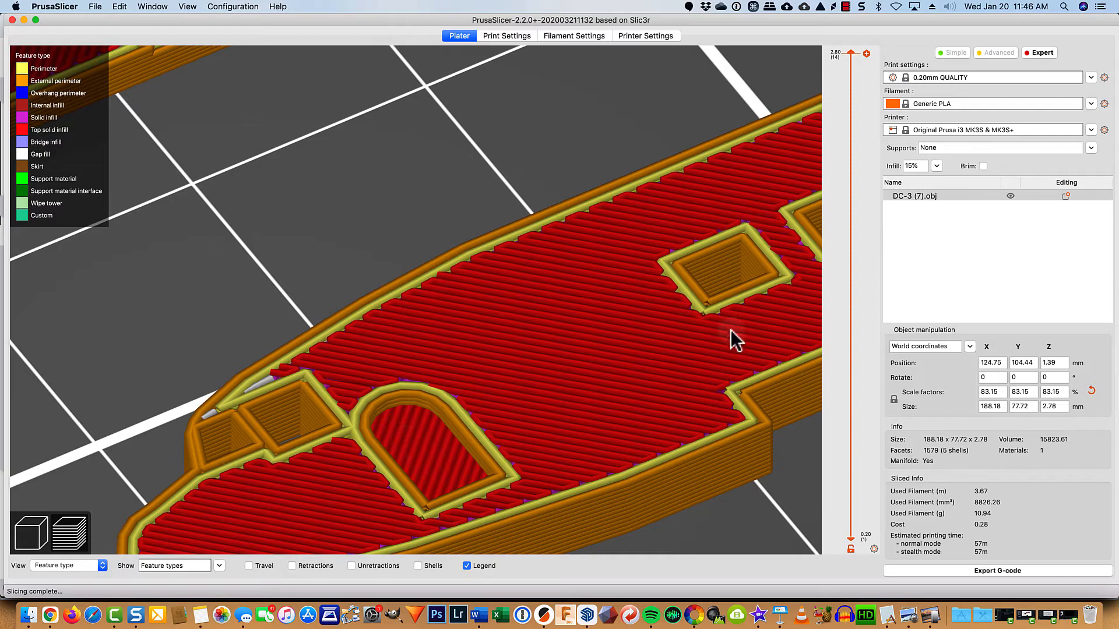
{"action": "scroll", "coordinate": [728, 348], "scroll_direction": "down", "scroll_amount": 5}
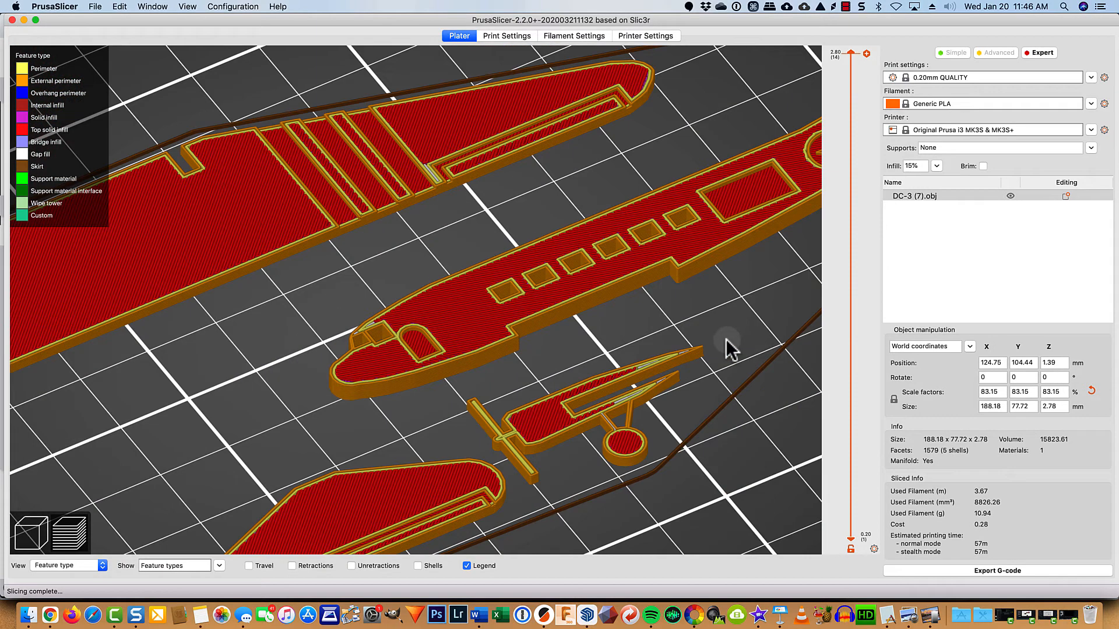
{"action": "middle_click_drag", "start_coordinate": [748, 320], "coordinate": [492, 464], "text": "shift"}
{"action": "scroll", "coordinate": [594, 304], "scroll_direction": "up", "scroll_amount": 3}
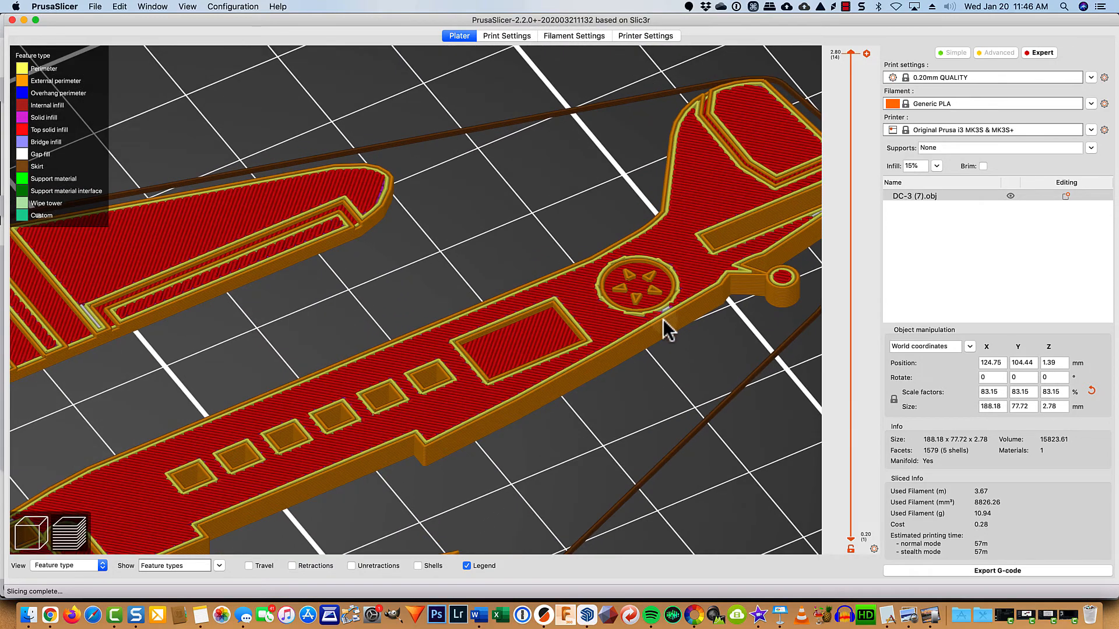
{"action": "scroll", "coordinate": [680, 314], "scroll_direction": "up", "scroll_amount": 5}
{"action": "middle_click_drag", "start_coordinate": [690, 349], "coordinate": [275, 467], "text": "shift"}
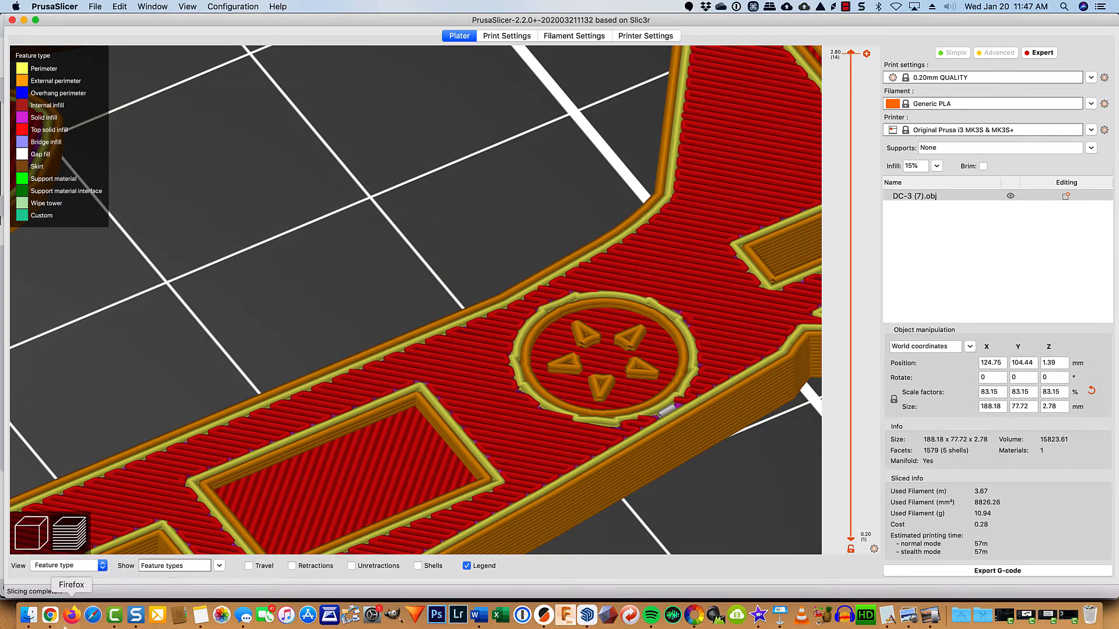
- Switch back to the C-47 model in SketchUp and show the side-view drawing's nose from the top
{"action": "left_click", "coordinate": [51, 615]}
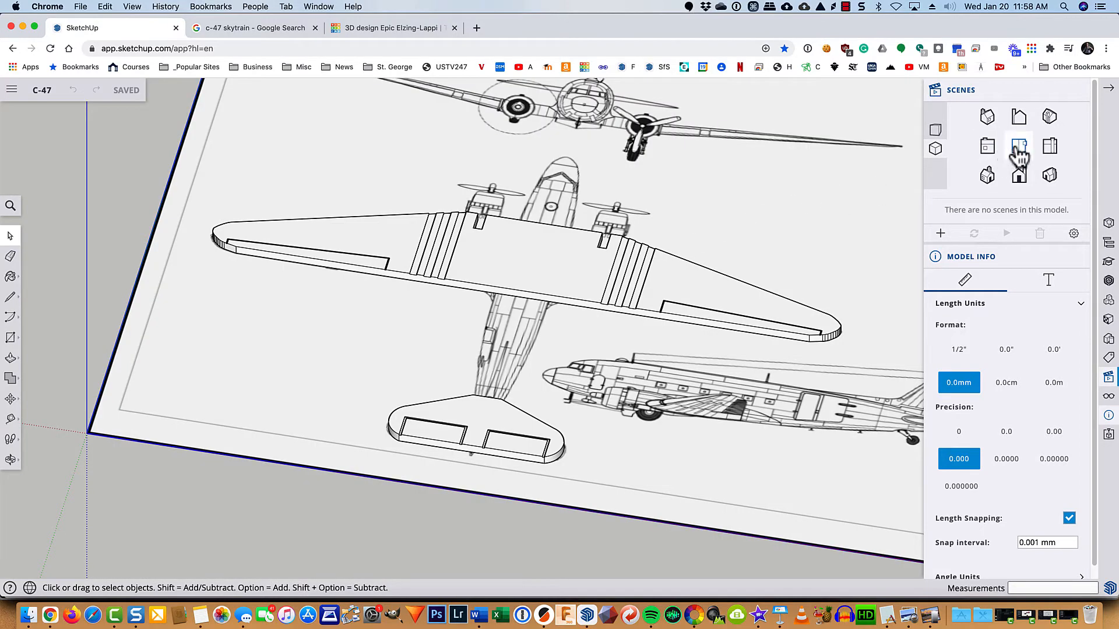
{"action": "left_click", "coordinate": [1017, 146]}
{"action": "scroll", "coordinate": [606, 338], "scroll_direction": "up", "scroll_amount": 3}
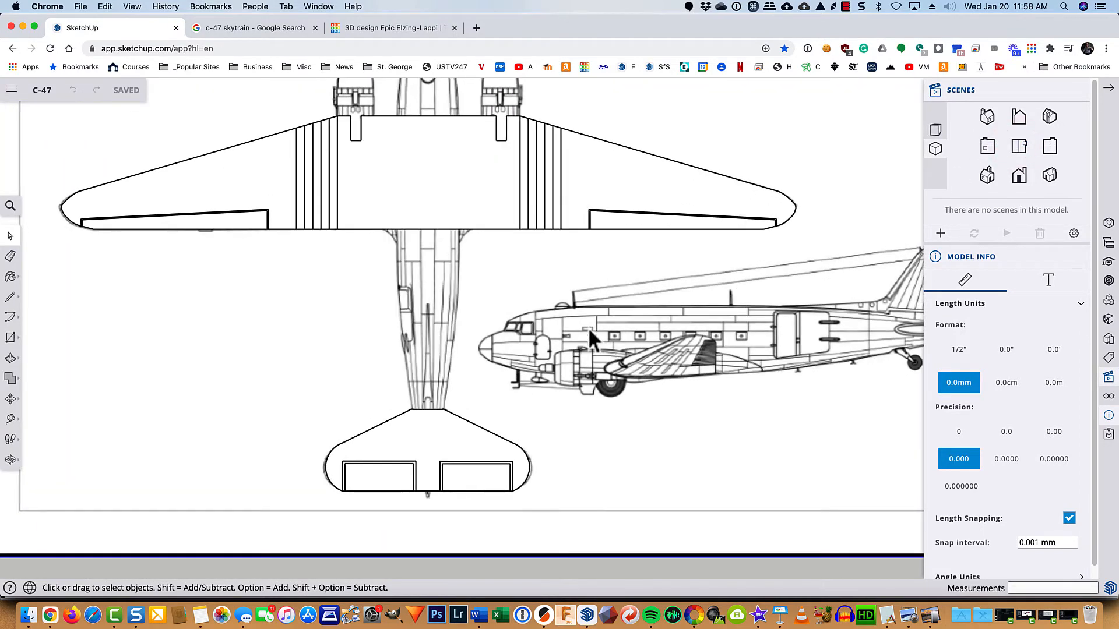
{"action": "scroll", "coordinate": [515, 342], "scroll_direction": "up", "scroll_amount": 5}
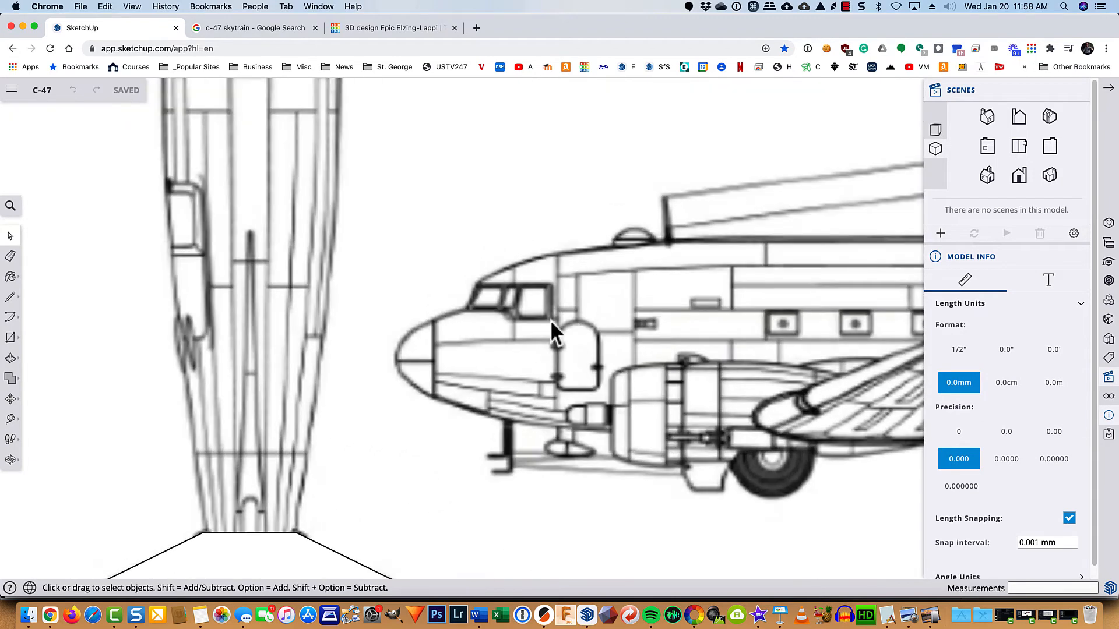
{"action": "scroll", "coordinate": [547, 322], "scroll_direction": "up", "scroll_amount": 5}
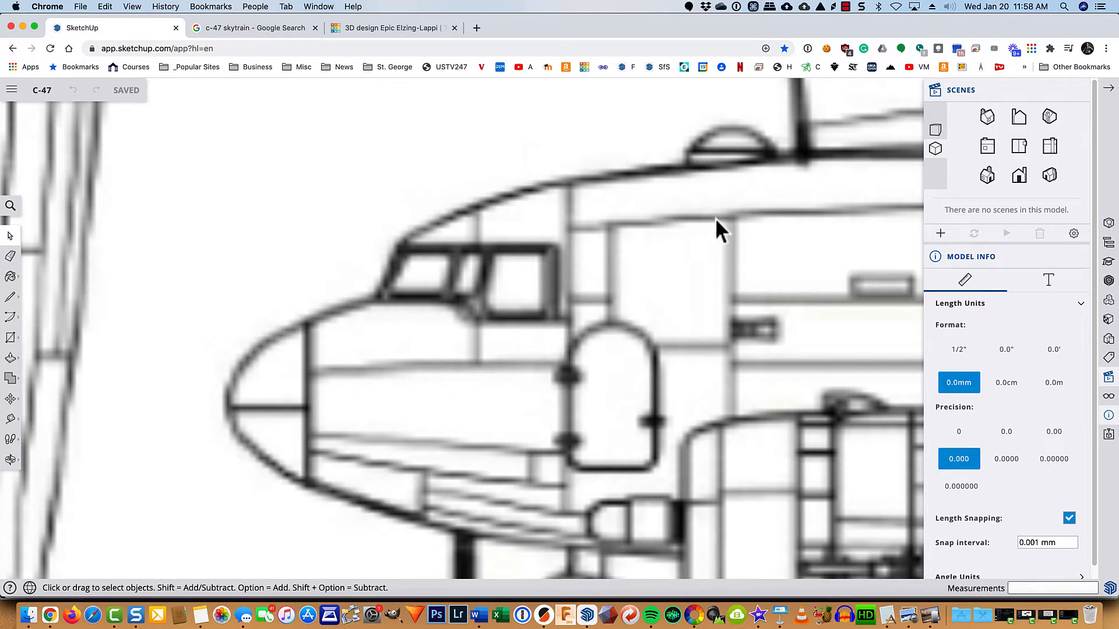
- Trace the upper fuselage outline with lines from the roof dome forward over the cockpit to the windshield's base
{"action": "key", "text": "l"}
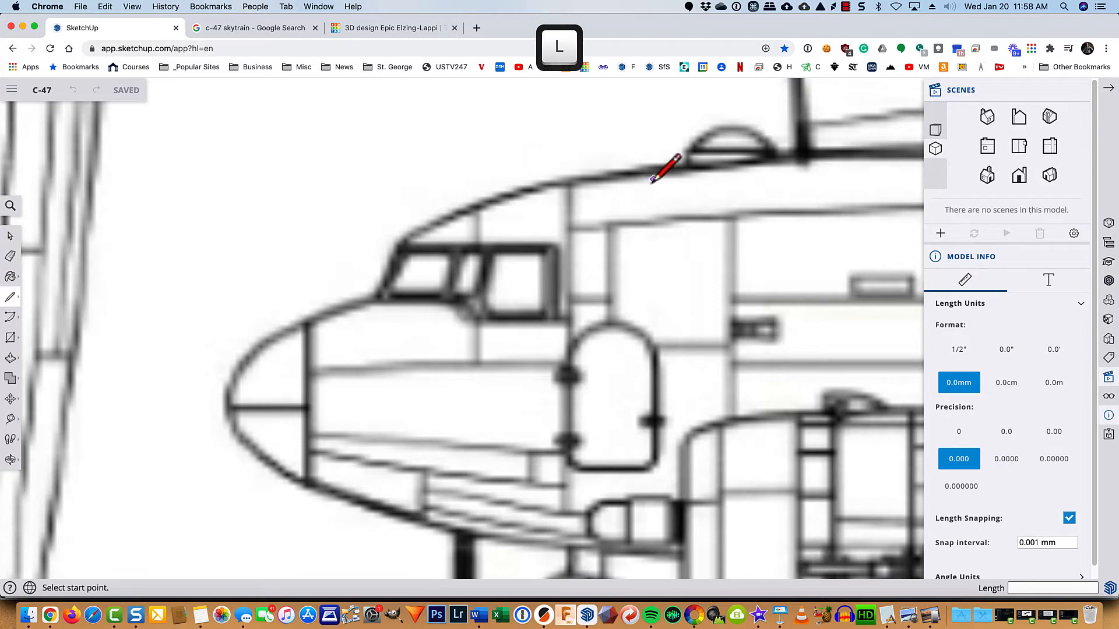
{"action": "left_click", "coordinate": [686, 168]}
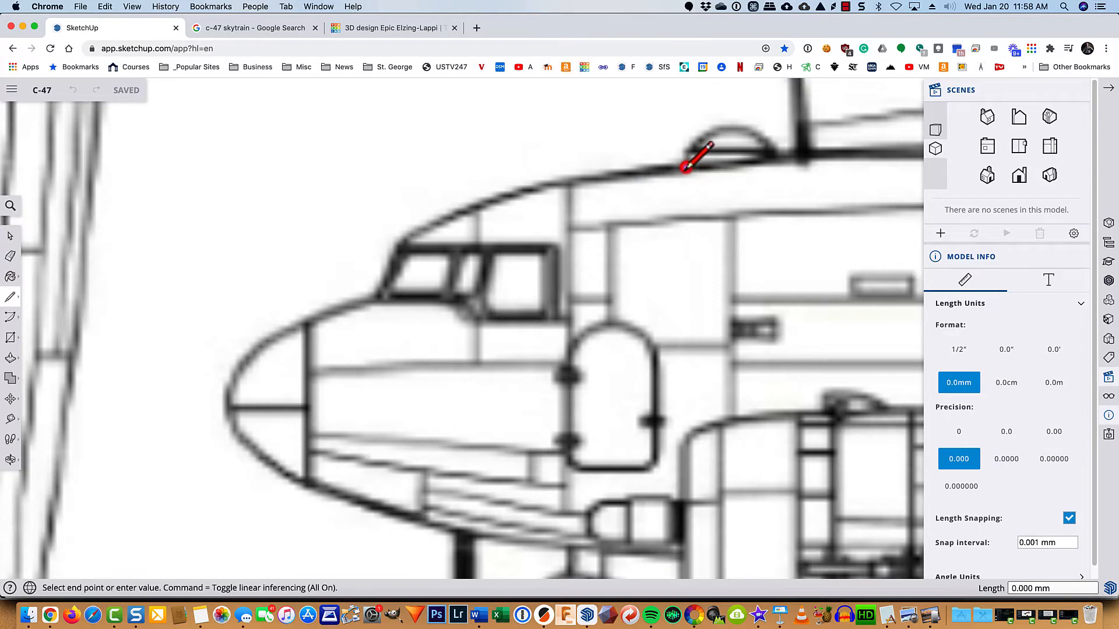
{"action": "left_click", "coordinate": [568, 179]}
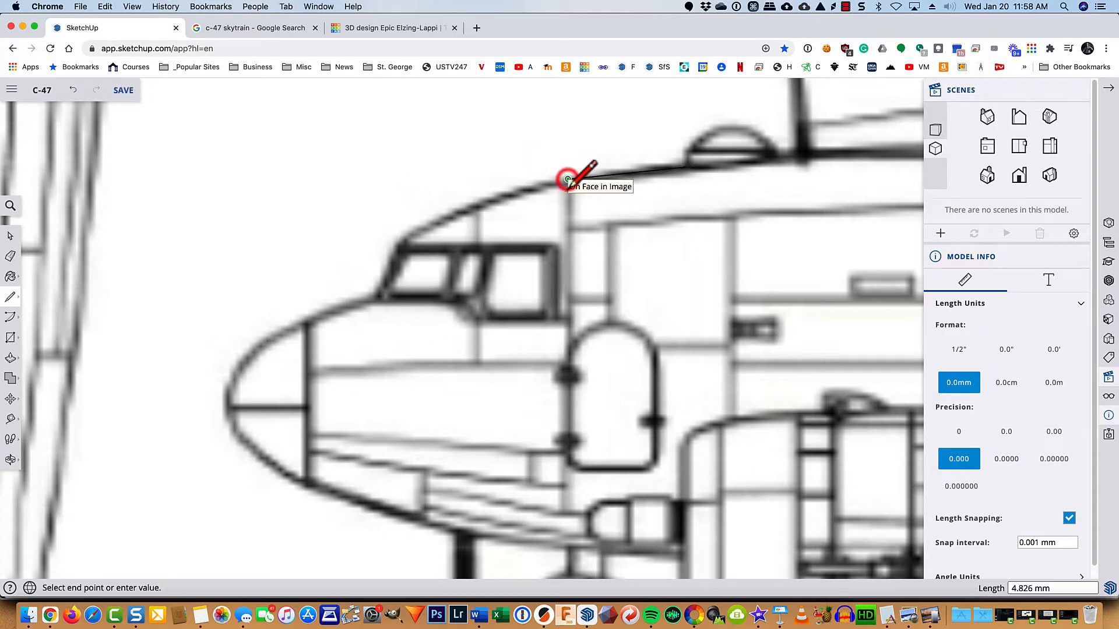
{"action": "left_click", "coordinate": [495, 200]}
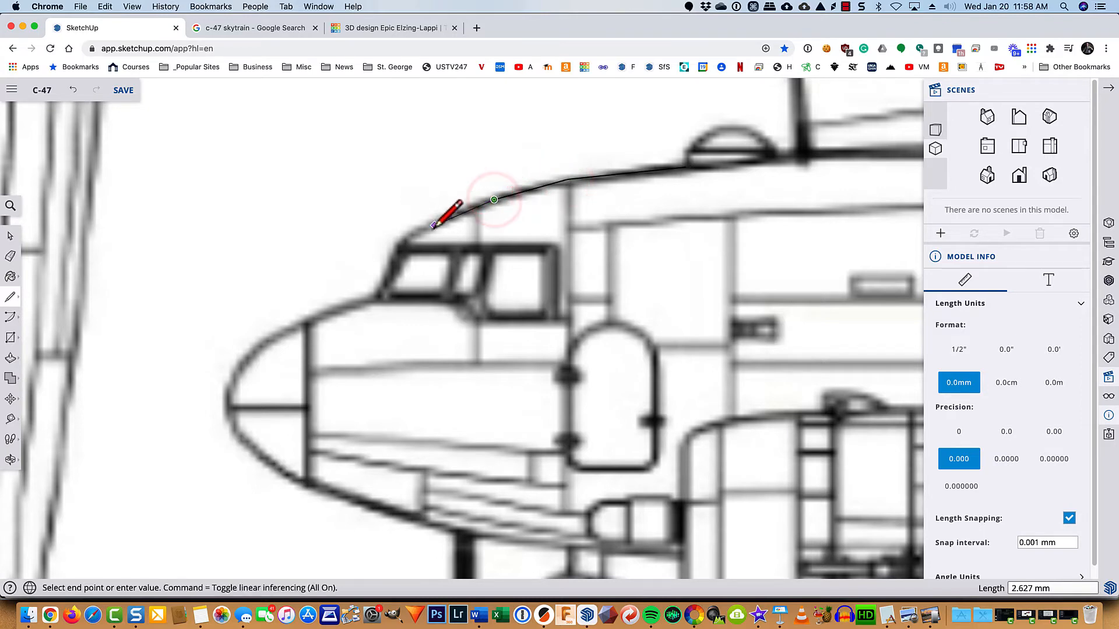
{"action": "left_click", "coordinate": [440, 222]}
{"action": "left_click", "coordinate": [402, 238]}
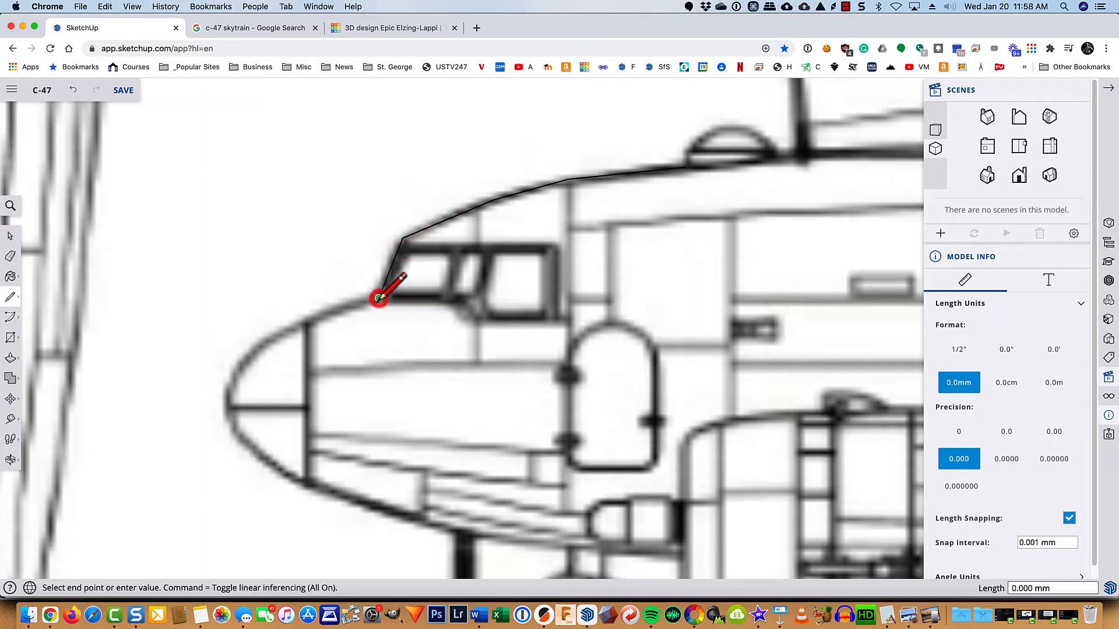
{"action": "left_click", "coordinate": [378, 298]}
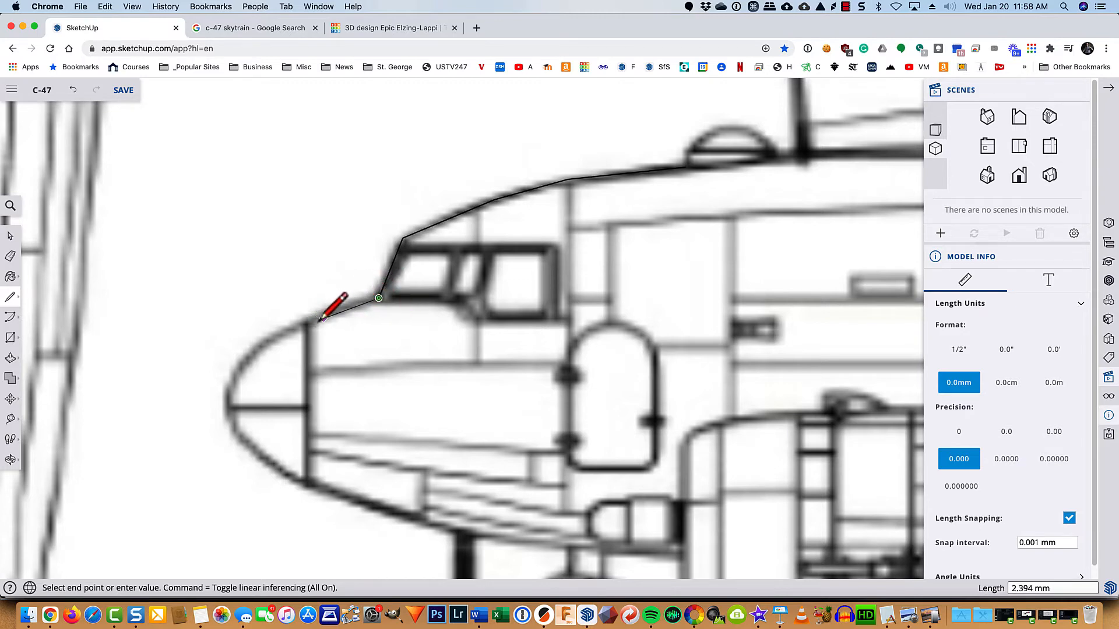
- Continue the outline to the nose-cone seam and draw a vertical line about 6.5 mm long down that seam
{"action": "scroll", "coordinate": [349, 306], "scroll_direction": "up", "scroll_amount": 2}
{"action": "scroll", "coordinate": [348, 309], "scroll_direction": "up", "scroll_amount": 2}
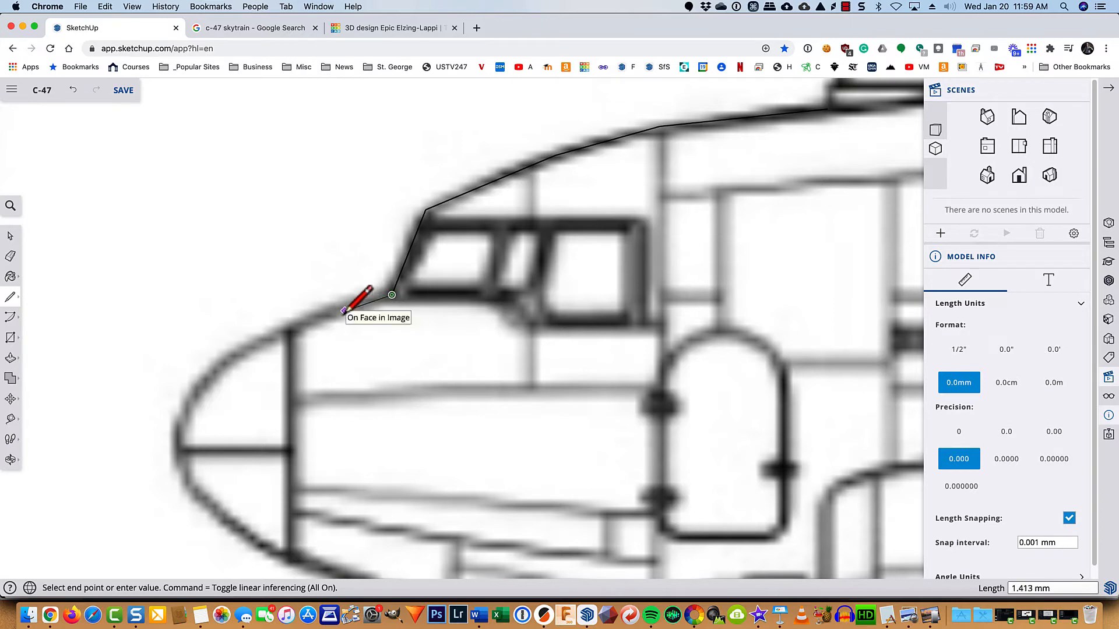
{"action": "left_click", "coordinate": [344, 310]}
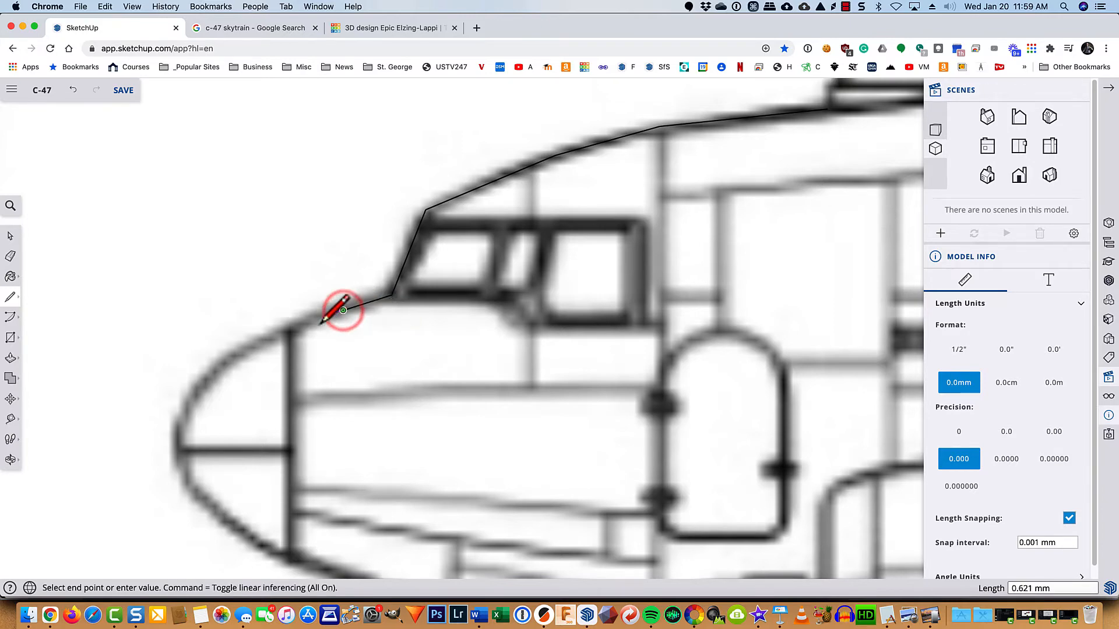
{"action": "left_click", "coordinate": [285, 329]}
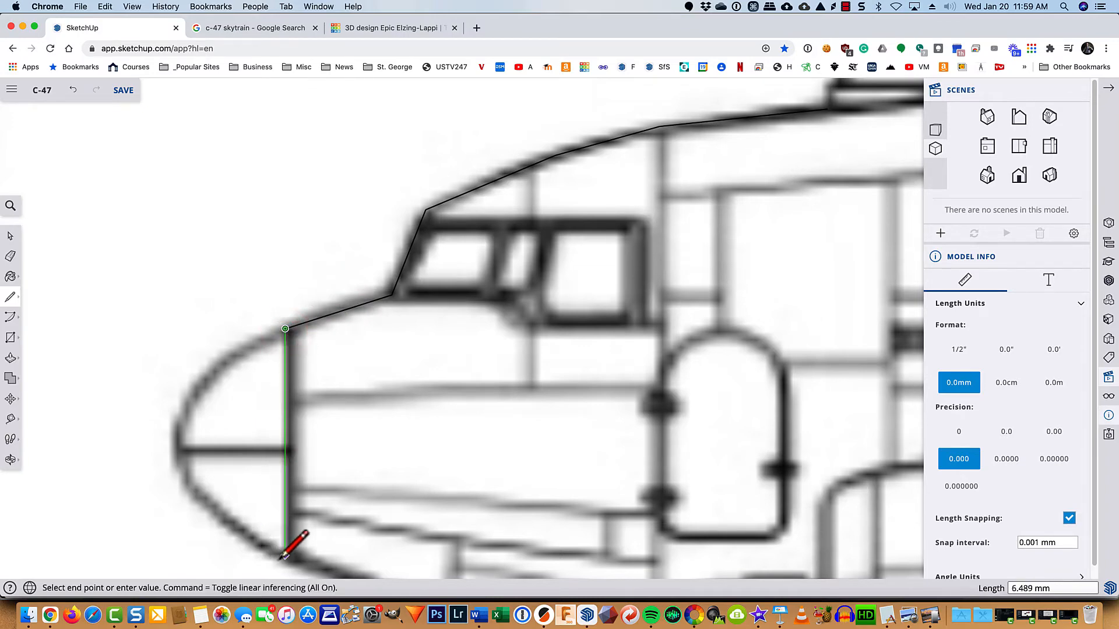
{"action": "left_click", "coordinate": [285, 555]}
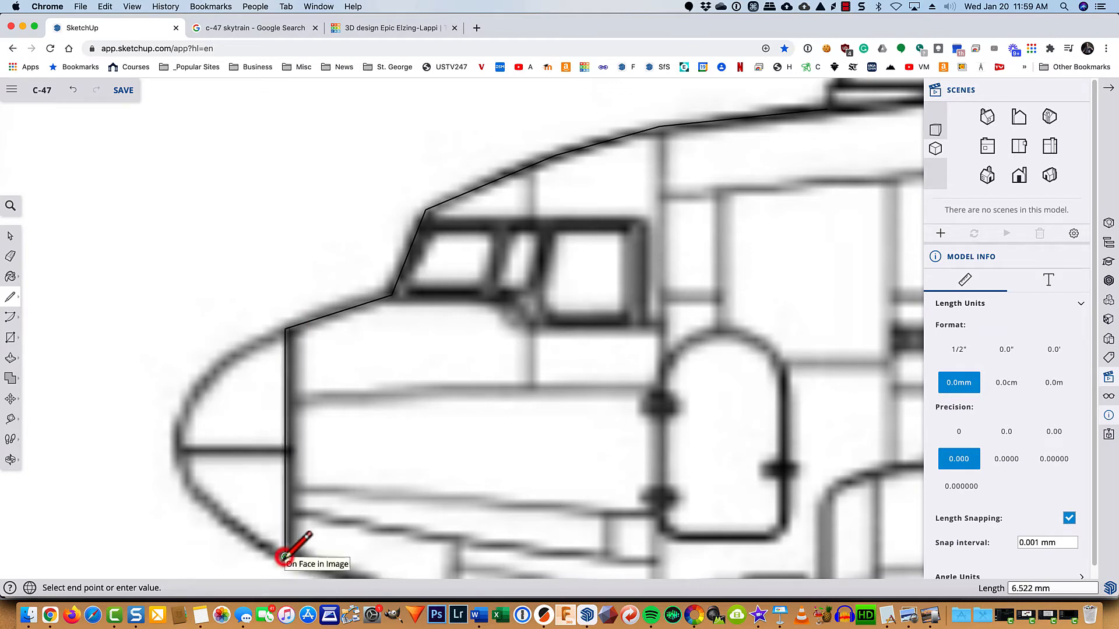
- Trace the fuselage underside from the bottom of the nose-cone seam back to the front of the engine cowling
{"action": "key", "text": "shift"}
{"action": "middle_click_drag", "start_coordinate": [284, 556], "coordinate": [173, 273], "text": "shift"}
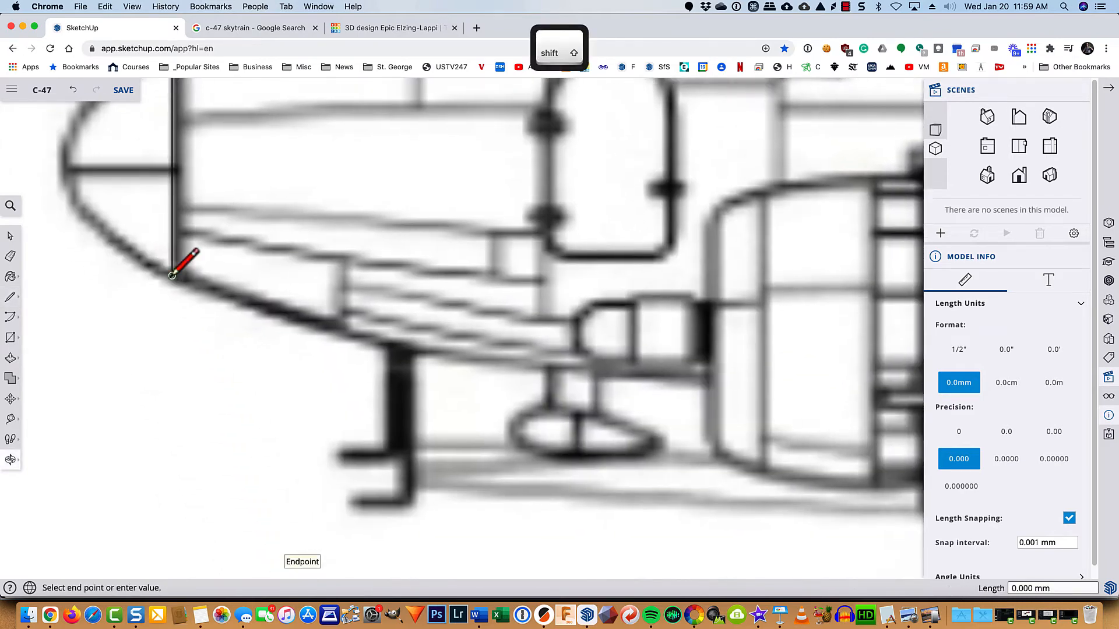
{"action": "left_click", "coordinate": [292, 315]}
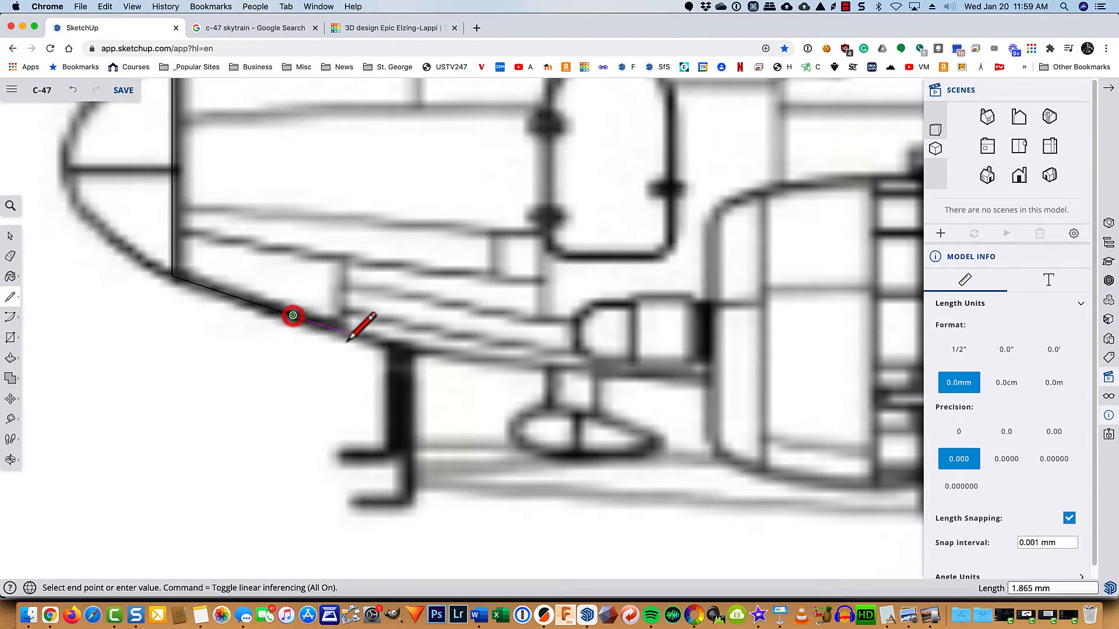
{"action": "left_click", "coordinate": [434, 352]}
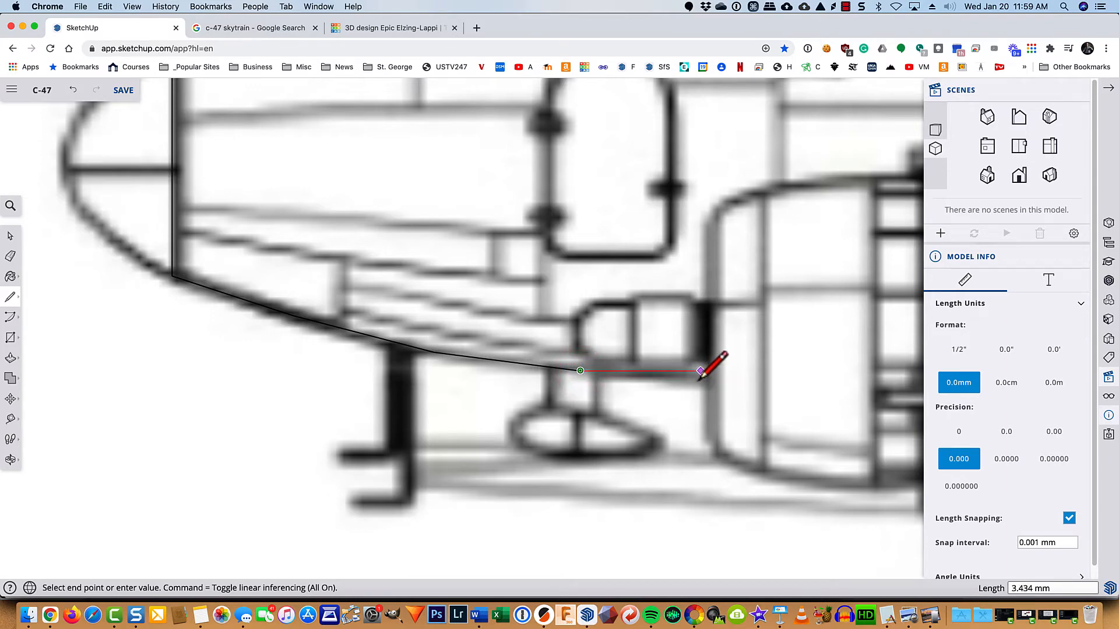
{"action": "scroll", "coordinate": [700, 371], "scroll_direction": "up", "scroll_amount": 3}
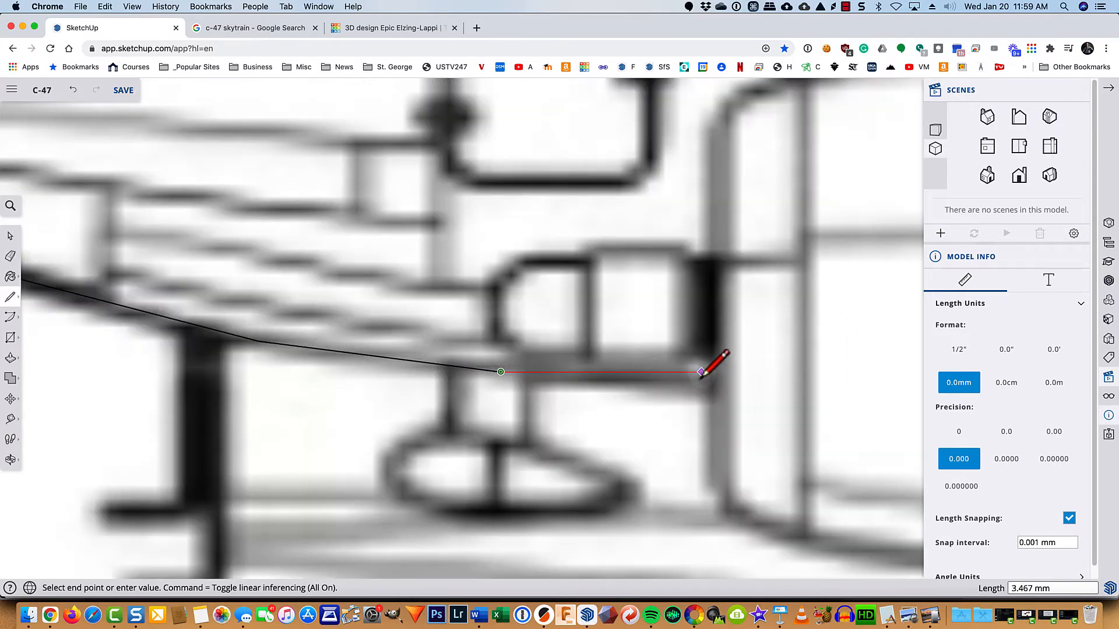
{"action": "left_click", "coordinate": [703, 372]}
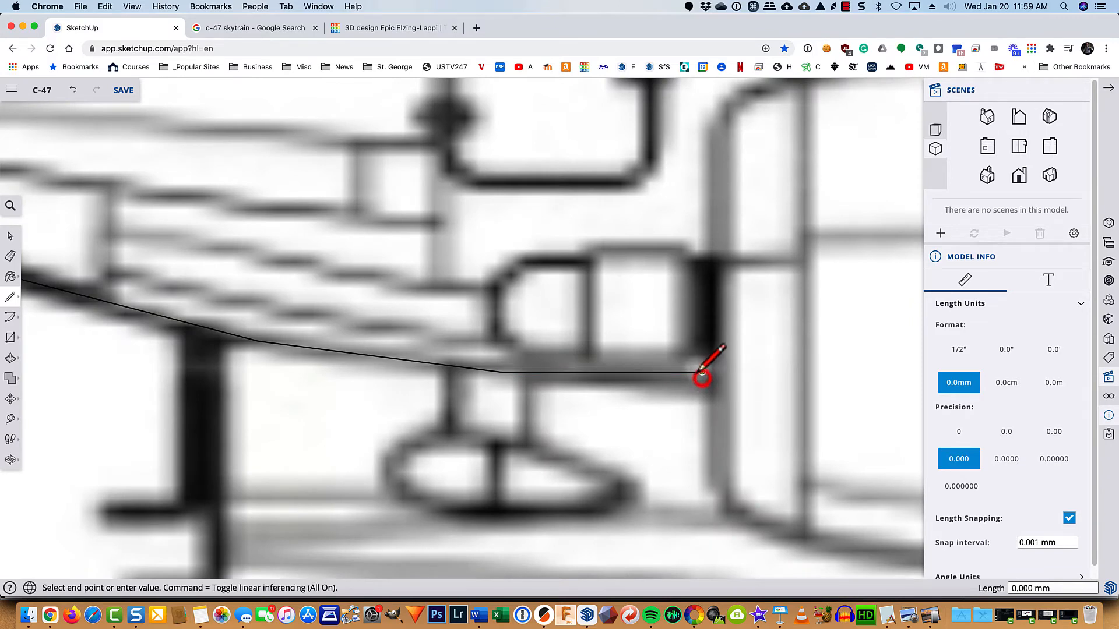
- Extend the belly outline past the engine and beneath the wing to just behind the wing's trailing edge
{"action": "scroll", "coordinate": [704, 376], "scroll_direction": "down", "scroll_amount": 5}
{"action": "middle_click_drag", "start_coordinate": [758, 373], "coordinate": [74, 397], "text": "shift"}
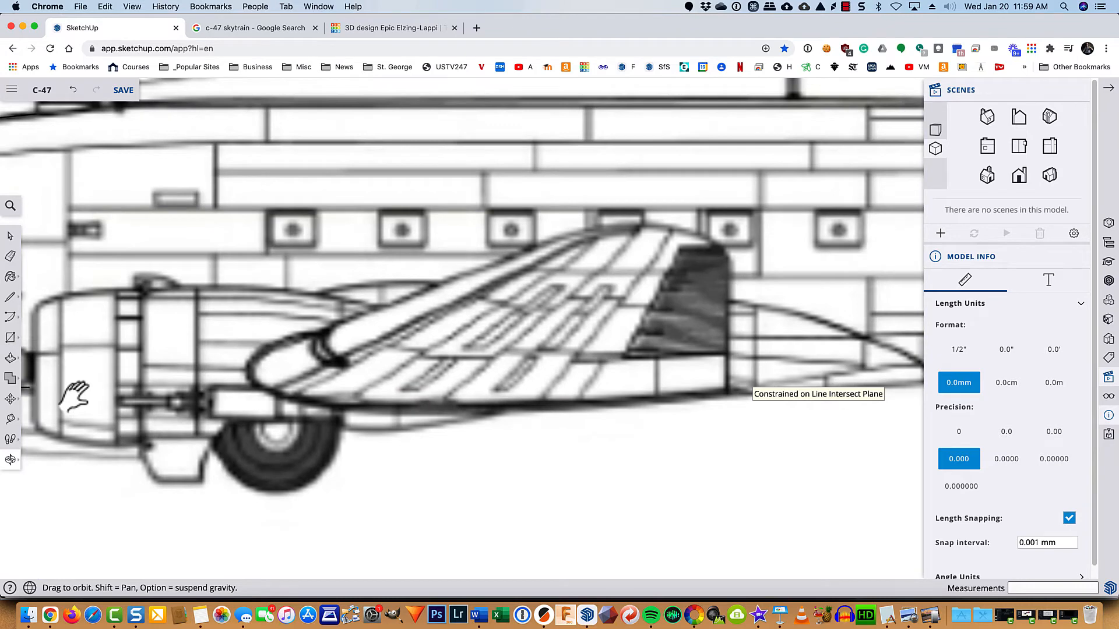
{"action": "left_click", "coordinate": [399, 409]}
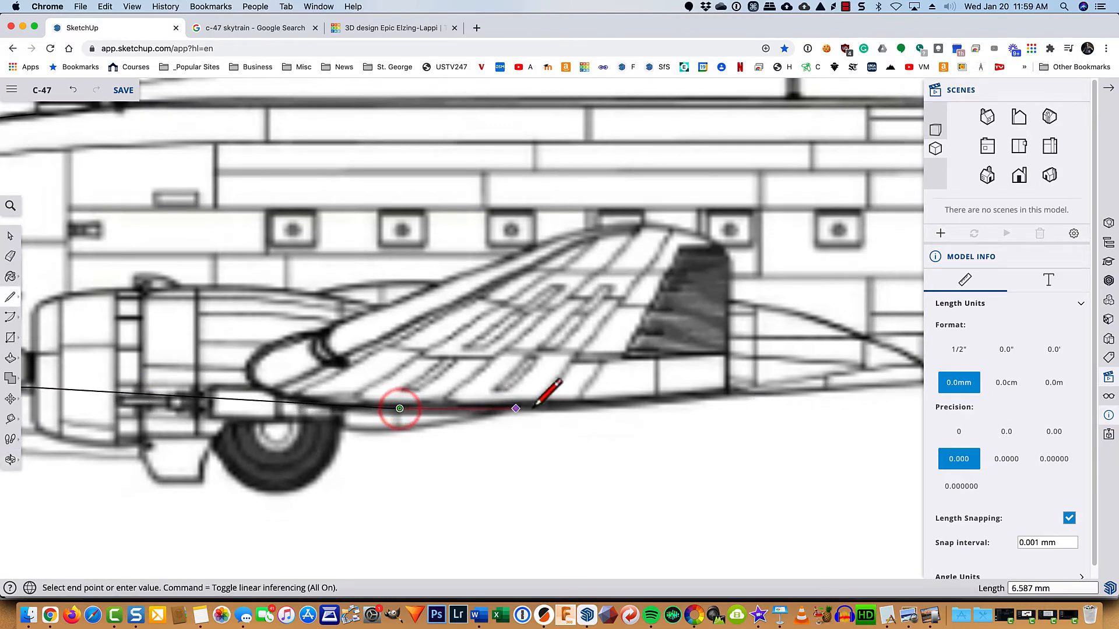
{"action": "scroll", "coordinate": [588, 409], "scroll_direction": "up", "scroll_amount": 3}
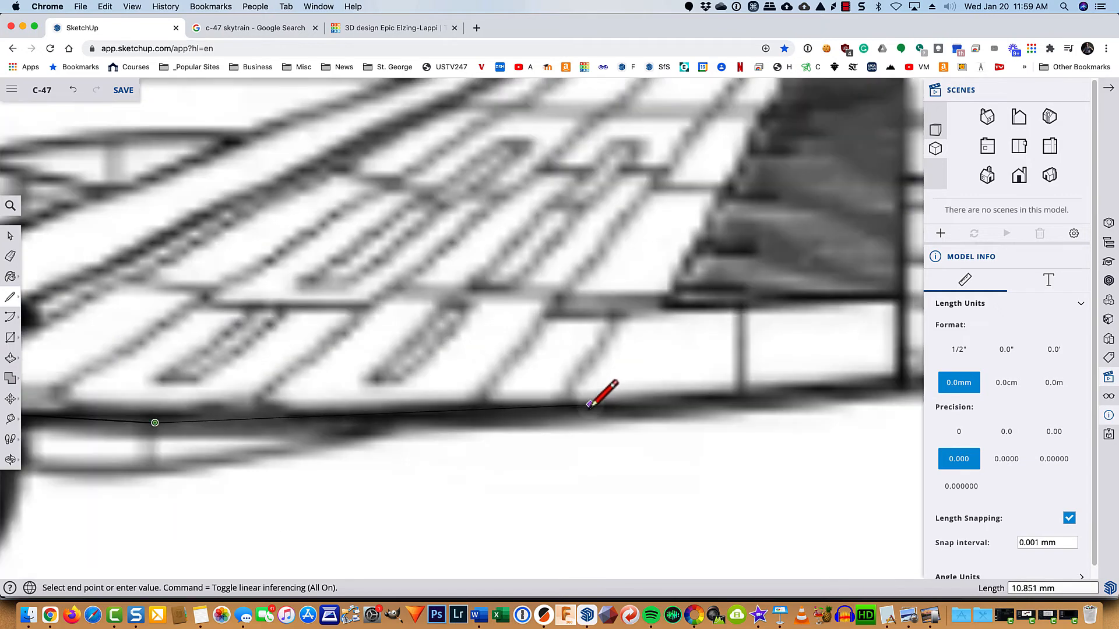
{"action": "left_click", "coordinate": [590, 407]}
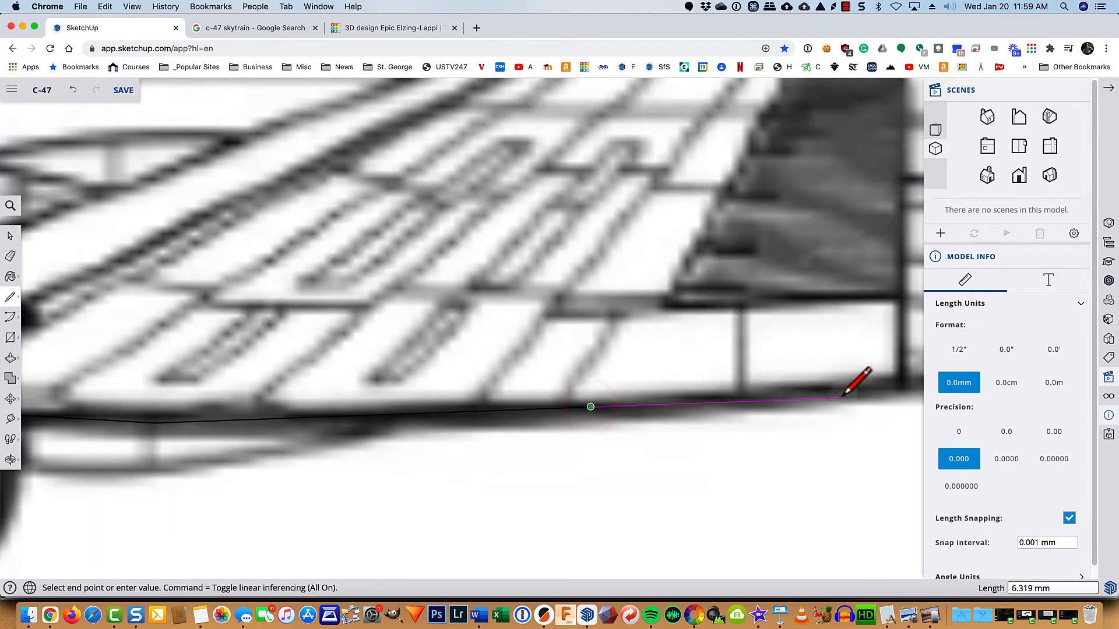
{"action": "middle_click_drag", "start_coordinate": [866, 389], "coordinate": [233, 443], "text": "shift"}
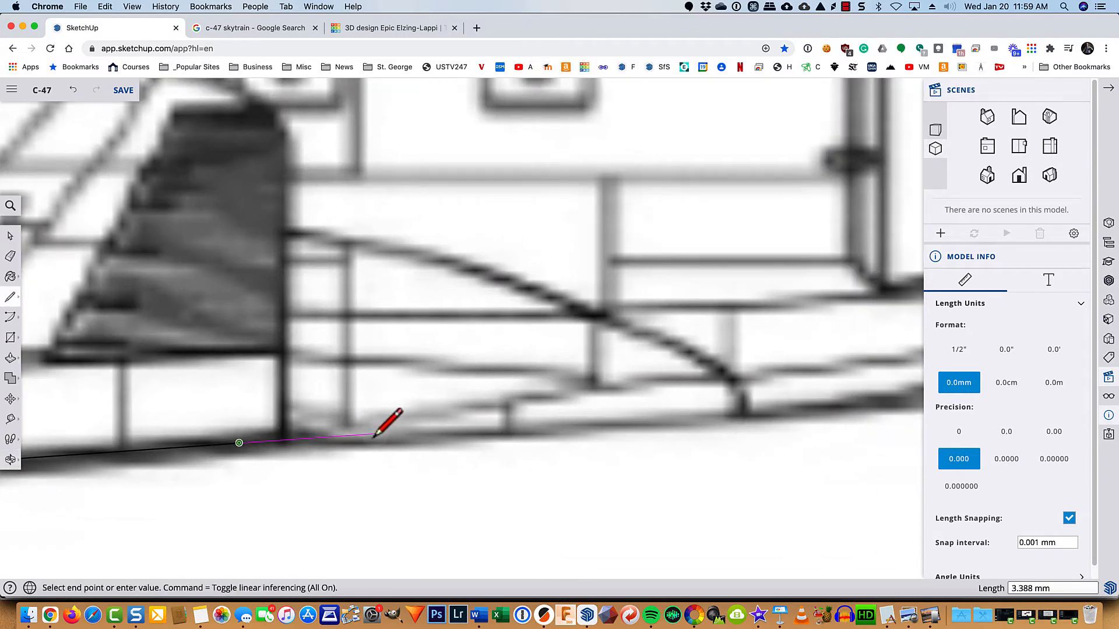
{"action": "left_click", "coordinate": [396, 443]}
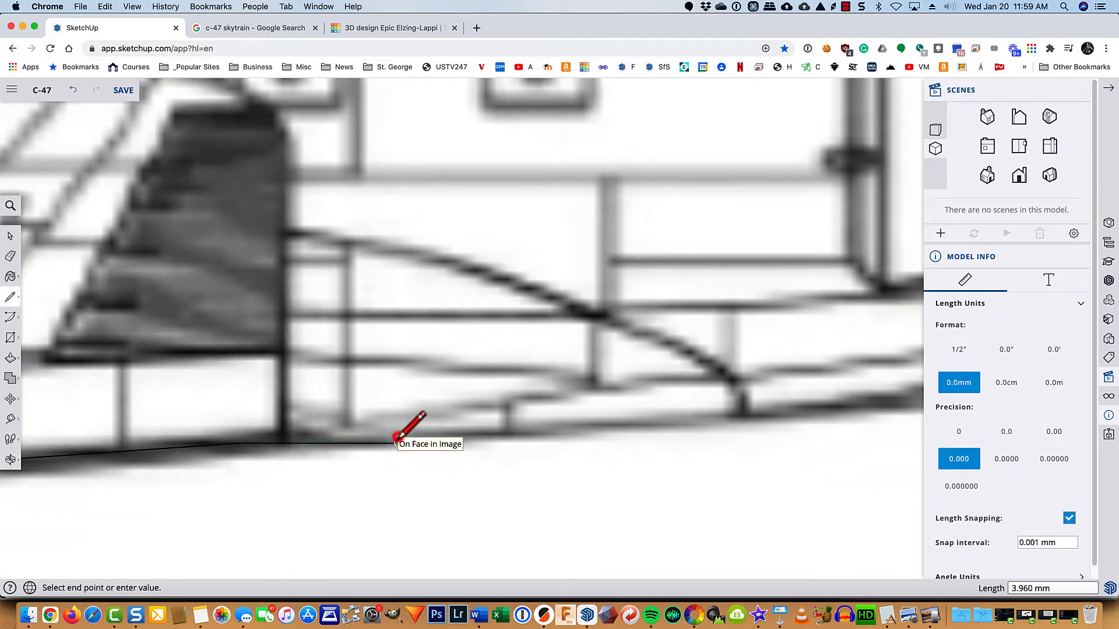
- Straighten the belly outline behind the wing with a line about 10.4 mm long and erase the kinked edges above it
{"action": "middle_click_drag", "start_coordinate": [400, 441], "coordinate": [632, 350], "text": "shift"}
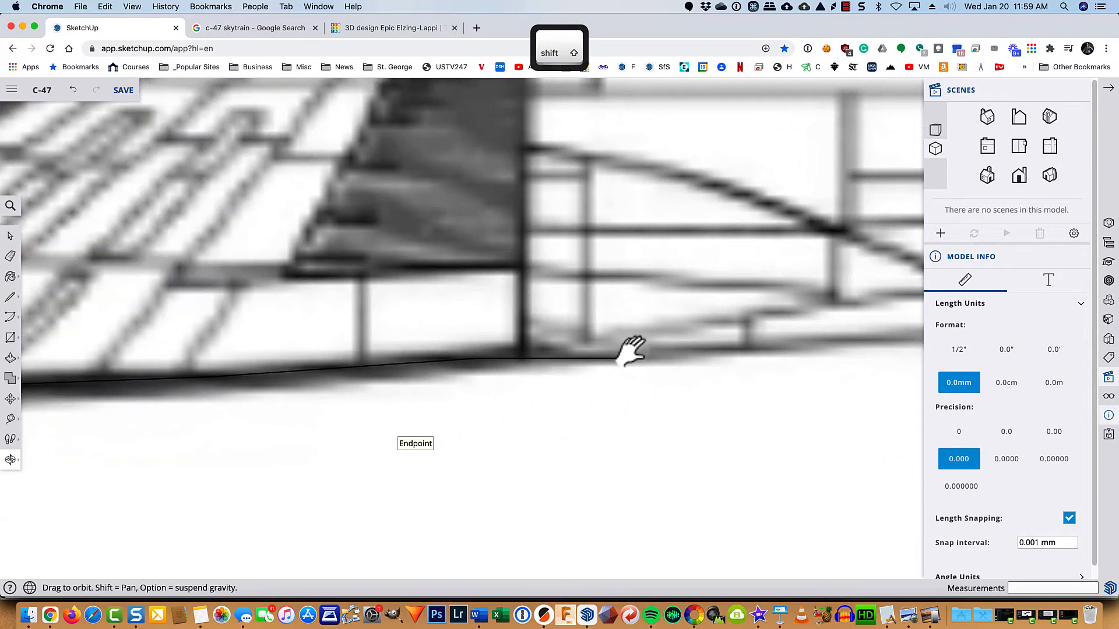
{"action": "left_click", "coordinate": [220, 375]}
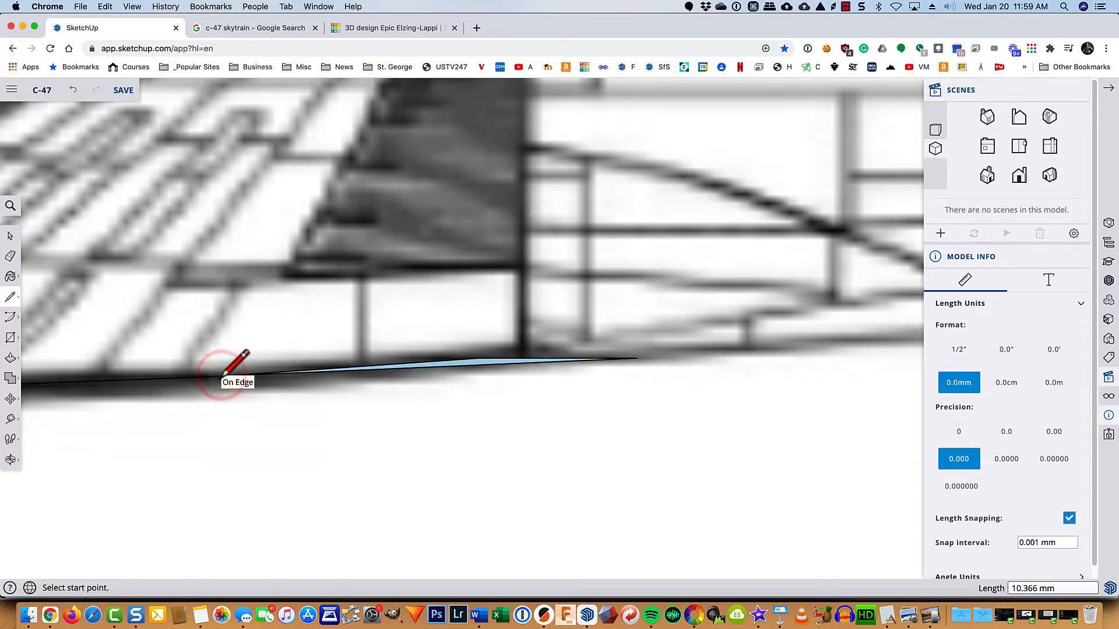
{"action": "key", "text": "e"}
{"action": "scroll", "coordinate": [446, 346], "scroll_direction": "up", "scroll_amount": 3}
{"action": "scroll", "coordinate": [449, 343], "scroll_direction": "up", "scroll_amount": 1}
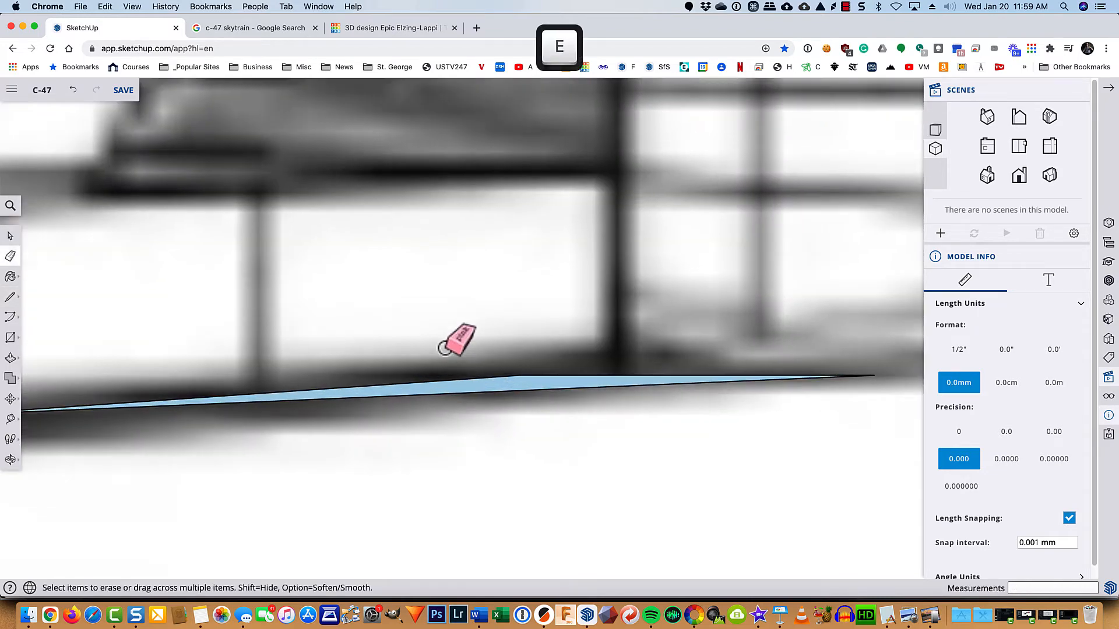
{"action": "left_click", "coordinate": [473, 380]}
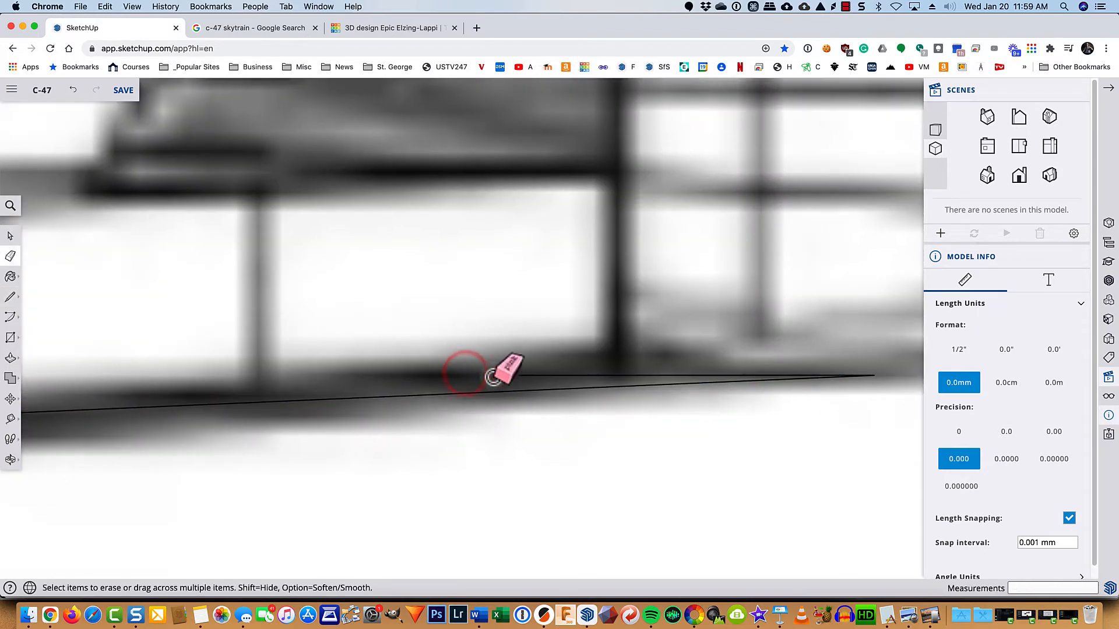
{"action": "scroll", "coordinate": [498, 364], "scroll_direction": "down", "scroll_amount": 3}
{"action": "scroll", "coordinate": [496, 363], "scroll_direction": "down", "scroll_amount": 3}
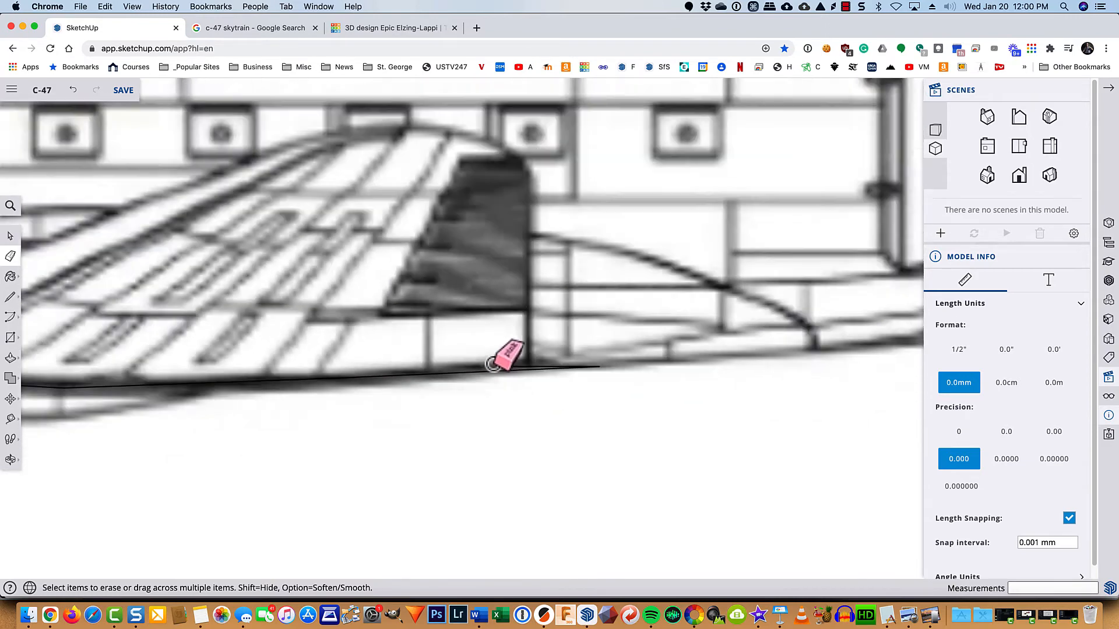
- Close the front fuselage outline into a face with a diagonal line about 45 mm long from the belly end to the roof dome
{"action": "scroll", "coordinate": [373, 318], "scroll_direction": "up", "scroll_amount": 1, "text": "shift"}
{"action": "scroll", "coordinate": [373, 321], "scroll_direction": "down", "scroll_amount": 5}
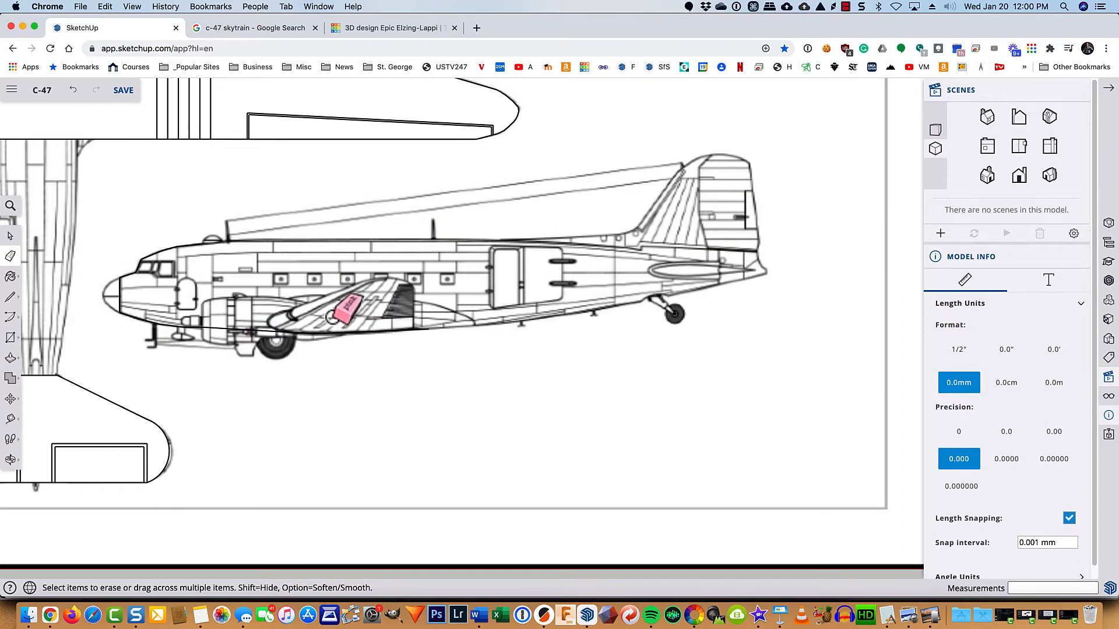
{"action": "key", "text": "l"}
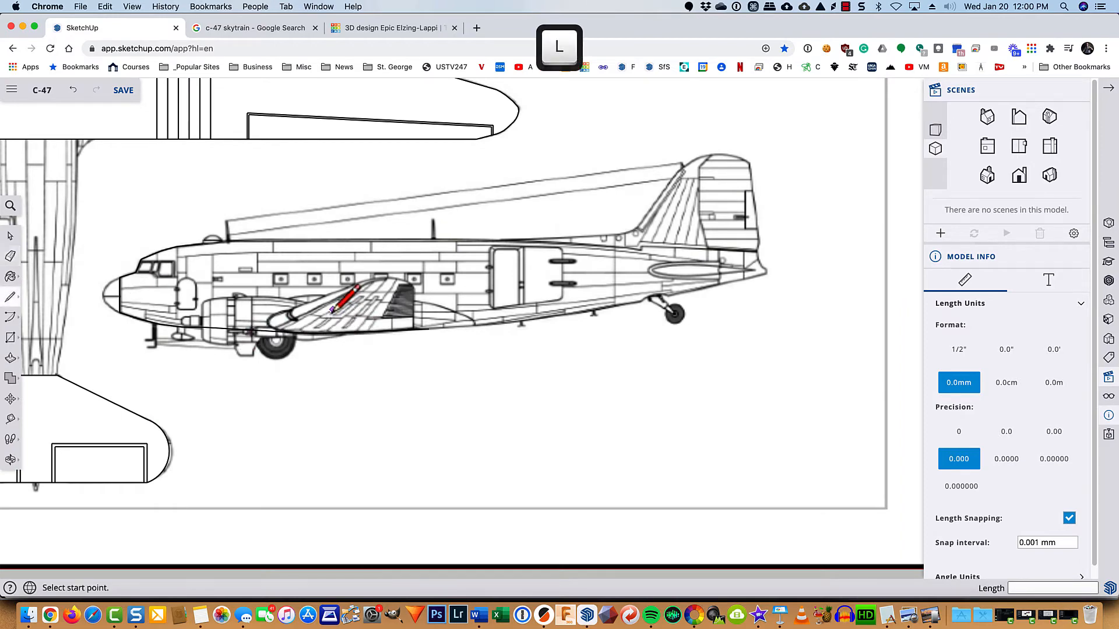
{"action": "left_click", "coordinate": [429, 328]}
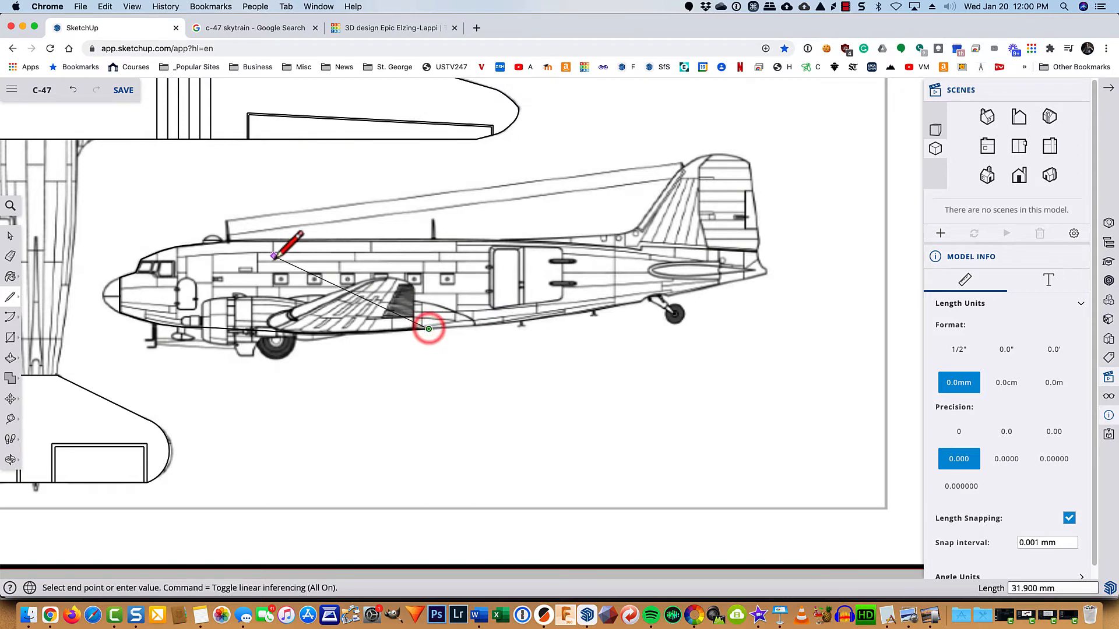
{"action": "left_click", "coordinate": [201, 242]}
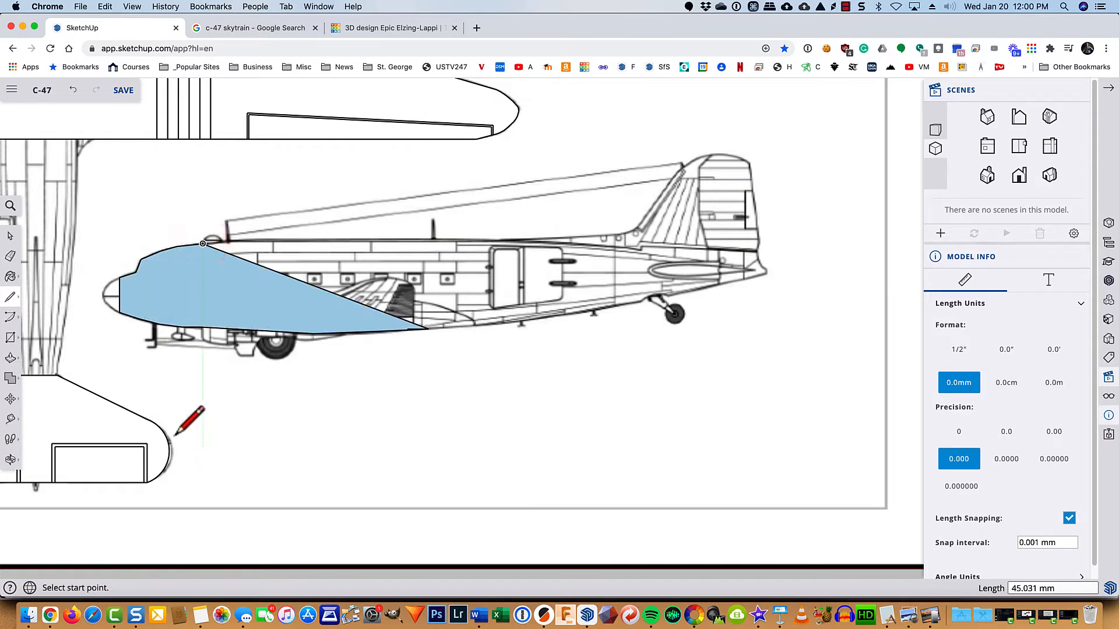
{"action": "middle_click_drag", "start_coordinate": [180, 400], "coordinate": [458, 473], "text": "shift"}
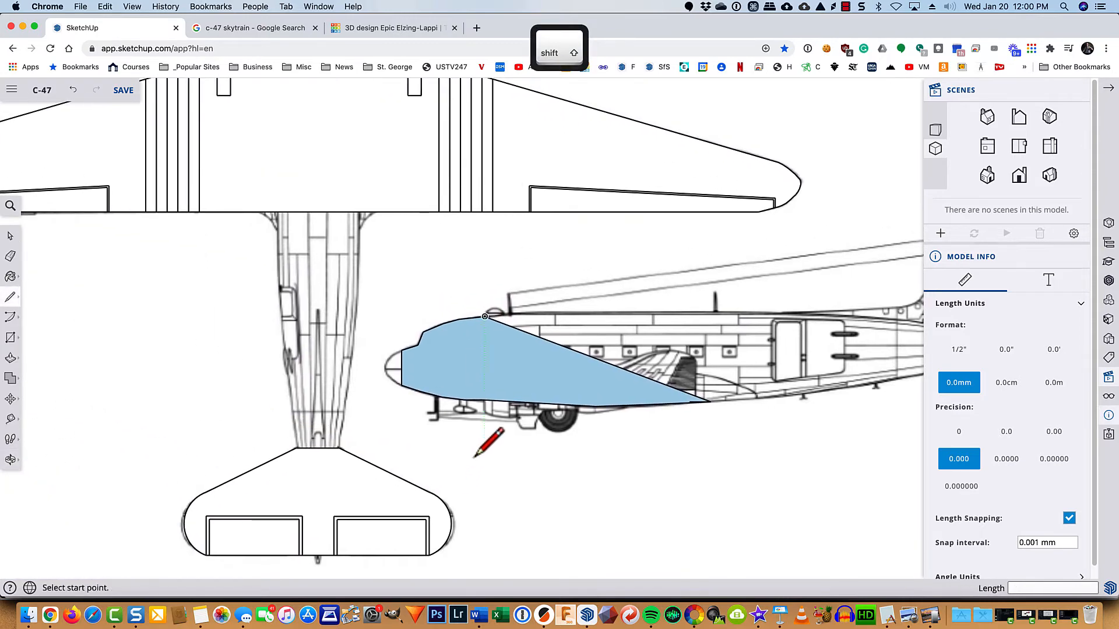
- Try to round the nose cone with a 12-sided arc across the seam ends, bulging about 2.45 mm, and undo it
{"action": "scroll", "coordinate": [470, 431], "scroll_direction": "up", "scroll_amount": 2}
{"action": "scroll", "coordinate": [349, 338], "scroll_direction": "up", "scroll_amount": 6}
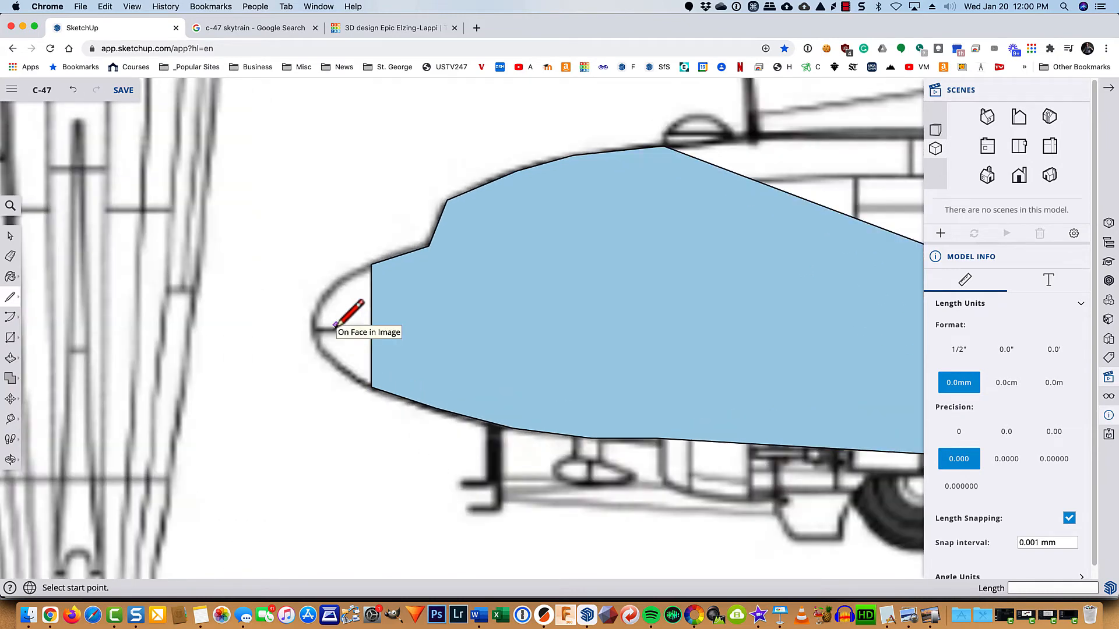
{"action": "key", "text": "a"}
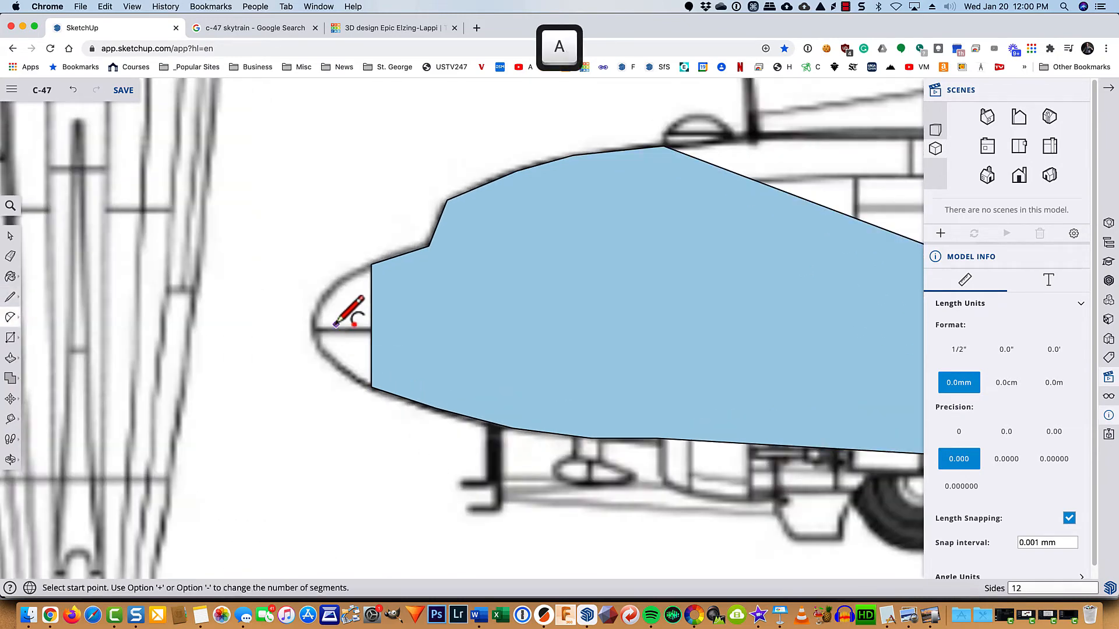
{"action": "left_click", "coordinate": [371, 265]}
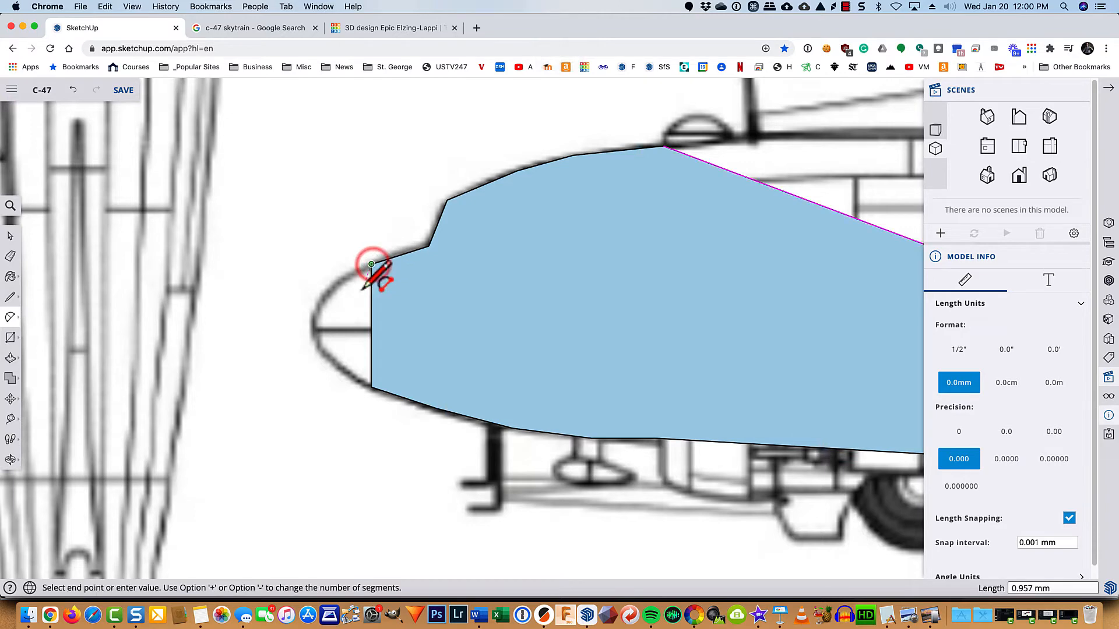
{"action": "left_click", "coordinate": [371, 387]}
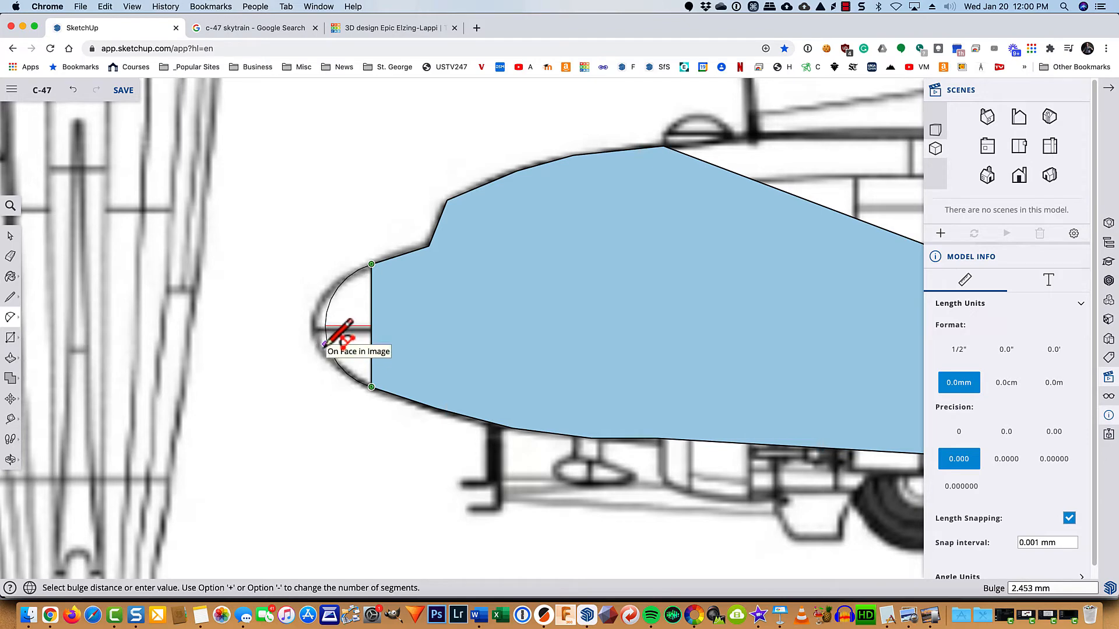
{"action": "left_click", "coordinate": [324, 345]}
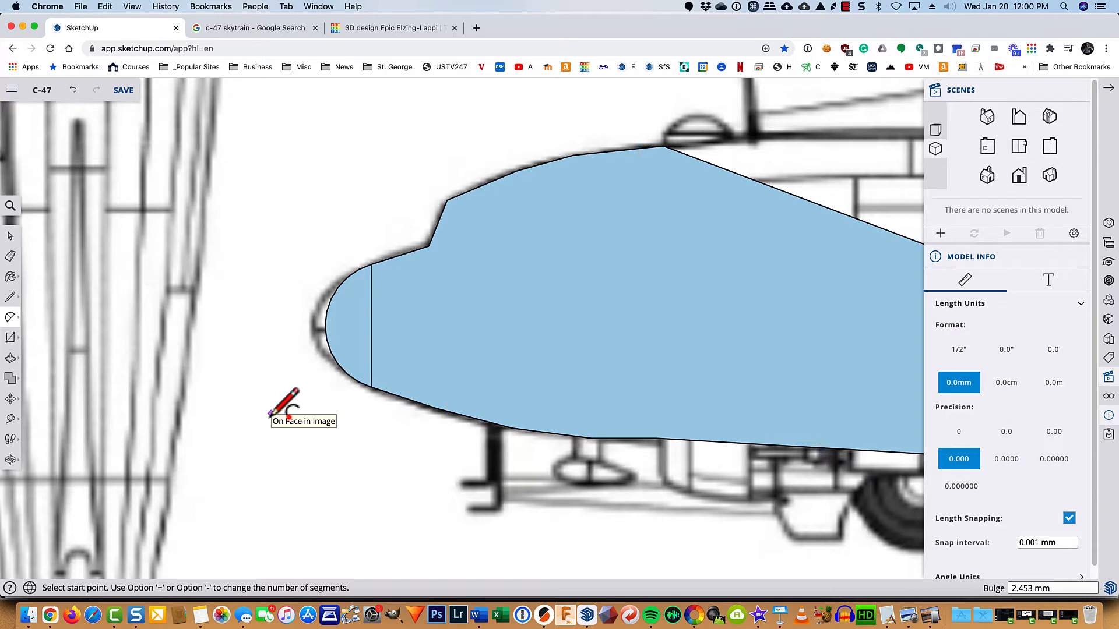
{"action": "key", "text": "super+z"}
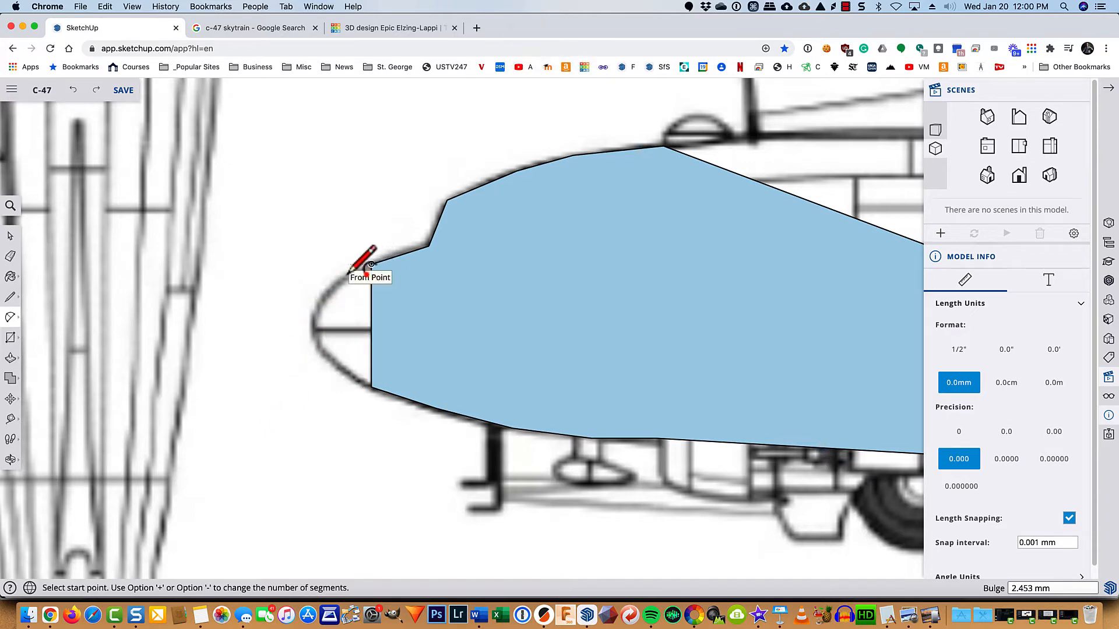
- Round the nose cone with a 10-sided arc across the seam ends, bulging about 2.7 mm, and erase the seam line
{"action": "key", "text": "a"}
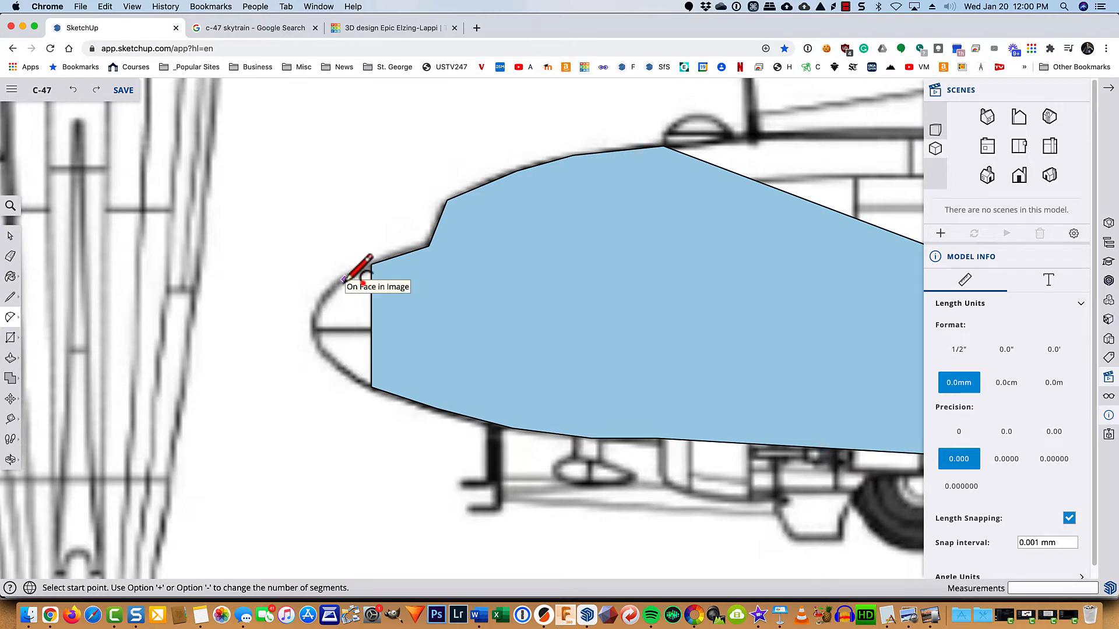
{"action": "key", "text": "alt"}
{"action": "key", "text": "asterisk"}
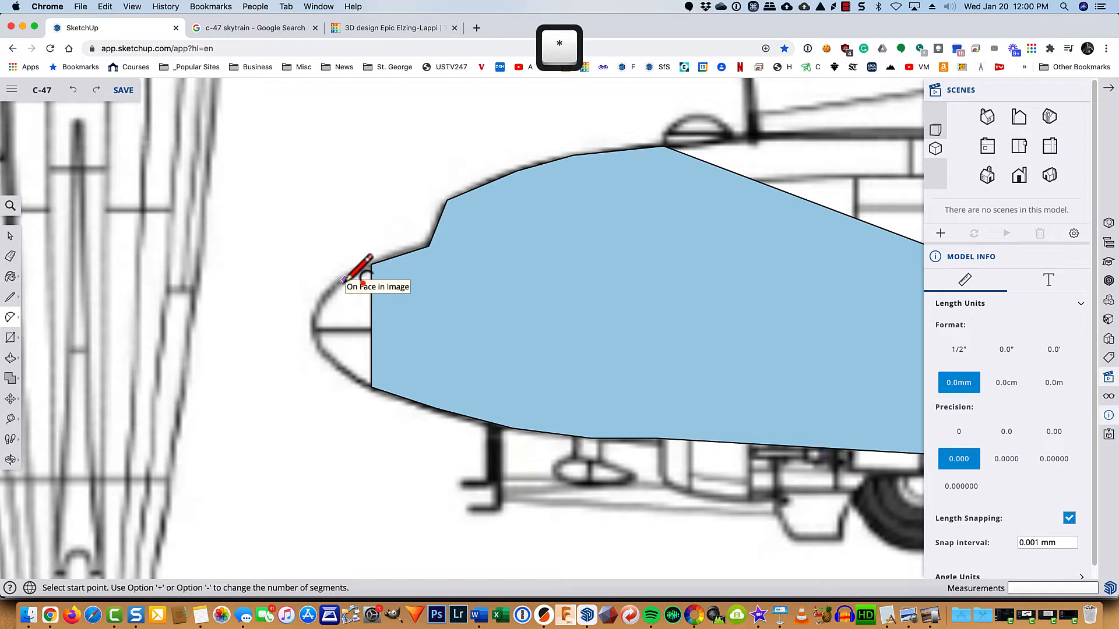
{"action": "key", "text": "minus"}
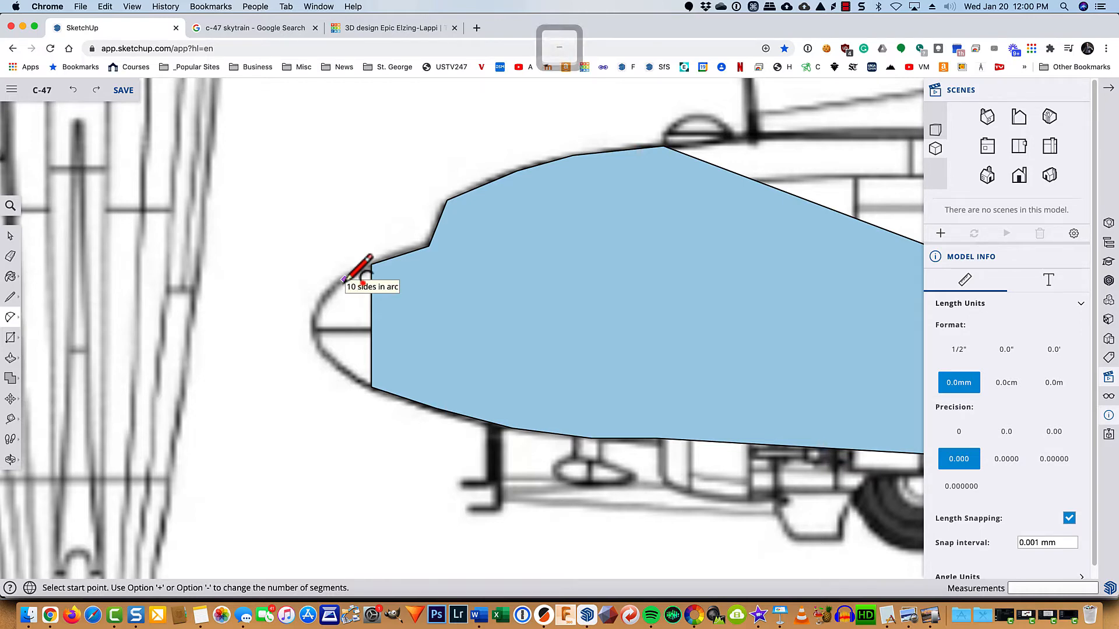
{"action": "left_click", "coordinate": [371, 264]}
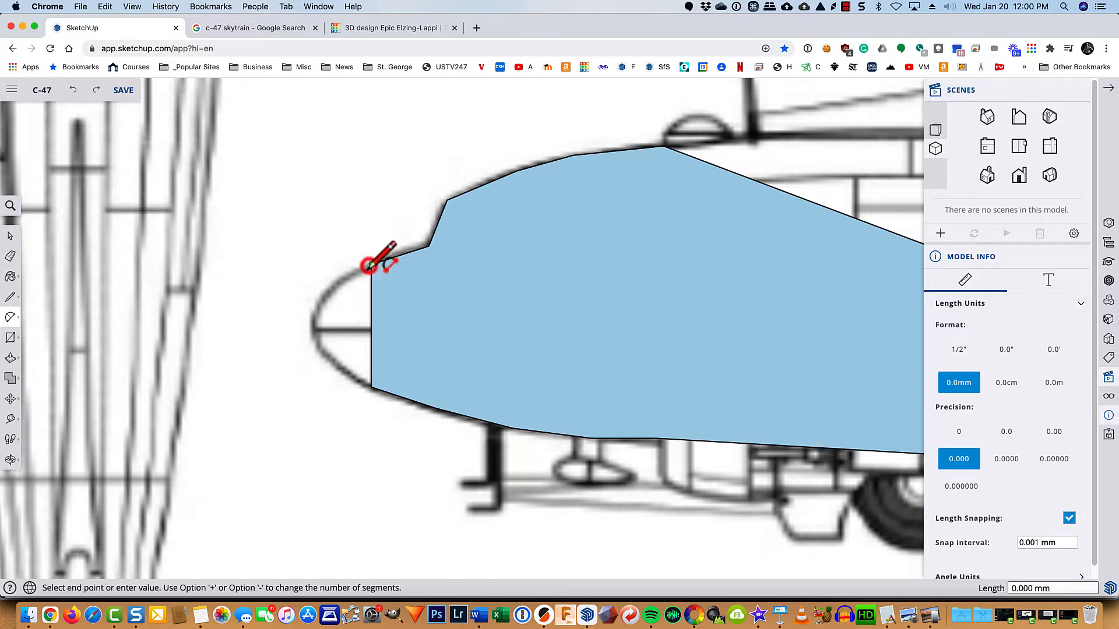
{"action": "left_click", "coordinate": [371, 387]}
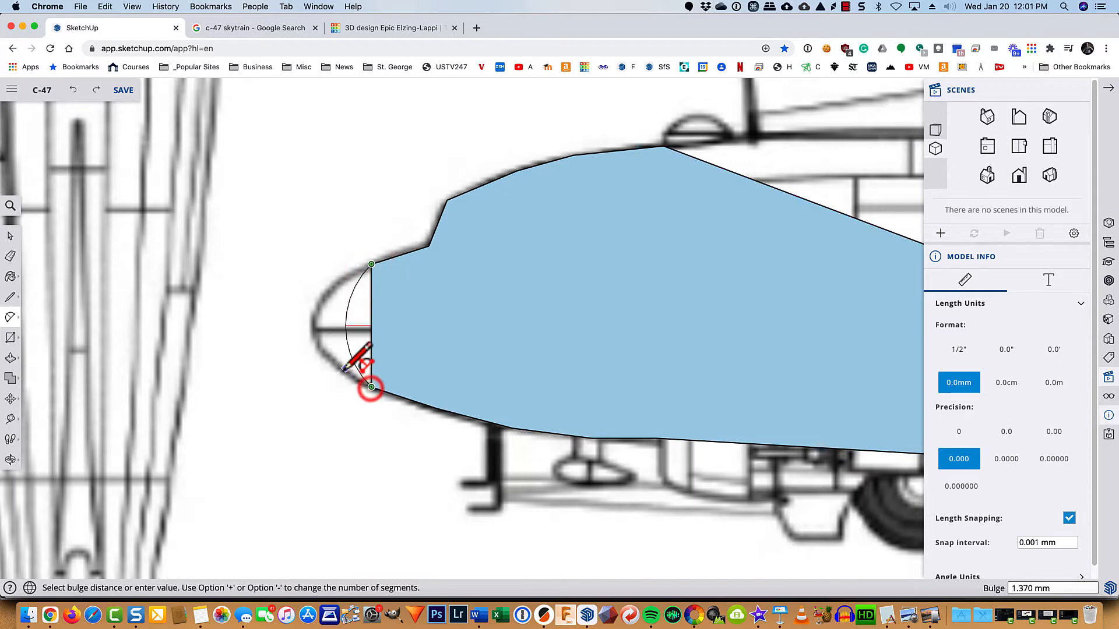
{"action": "left_click", "coordinate": [319, 349]}
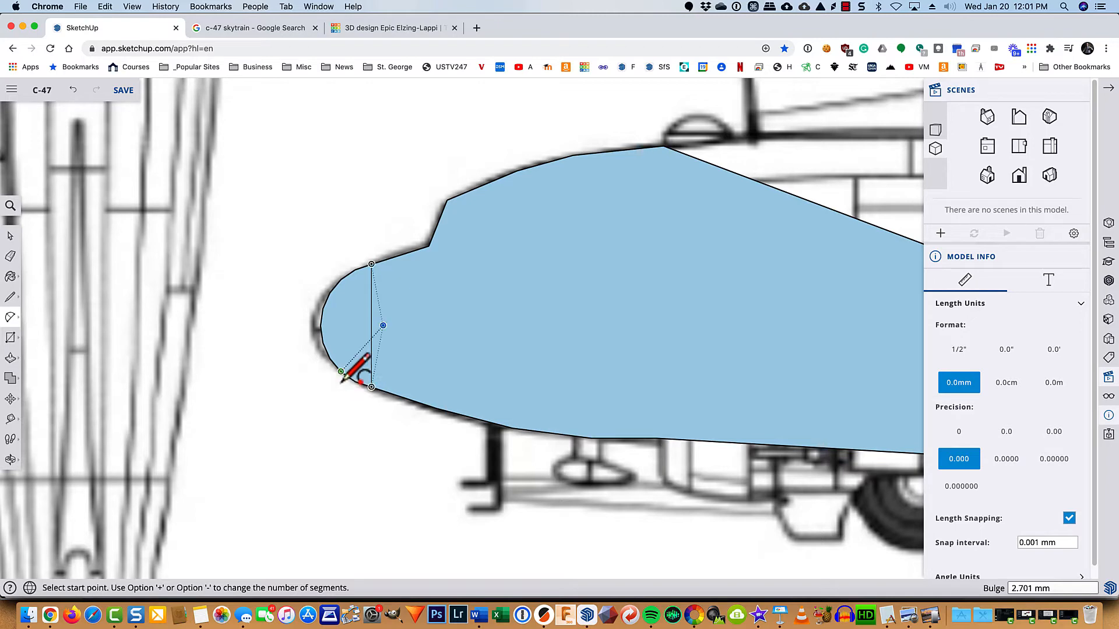
{"action": "key", "text": "e"}
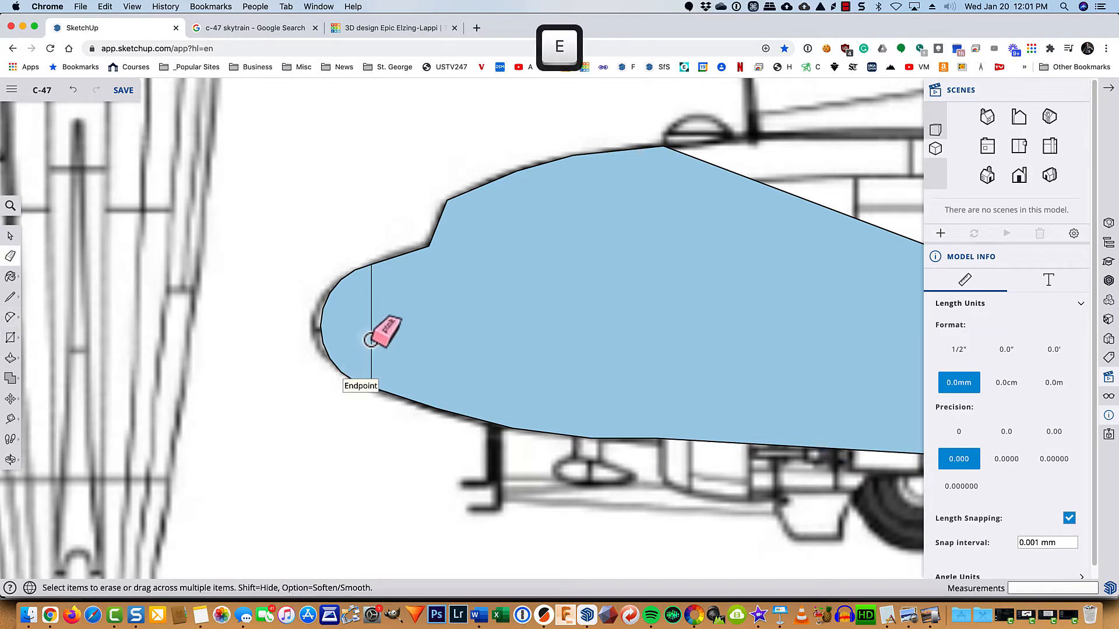
{"action": "left_click", "coordinate": [371, 337]}
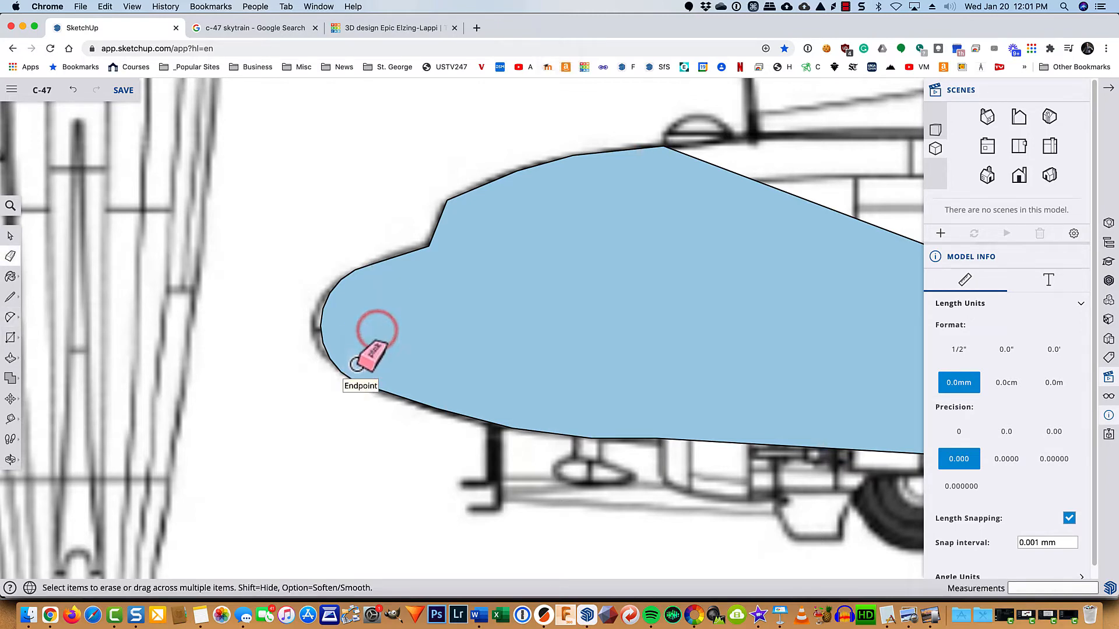
- Turn on X-ray view and place a guide parallel to the windshield edge, offset about 2.9 mm into the cockpit
{"action": "scroll", "coordinate": [662, 270], "scroll_direction": "down", "scroll_amount": 2}
{"action": "middle_click_drag", "start_coordinate": [643, 275], "coordinate": [568, 337], "text": "shift"}
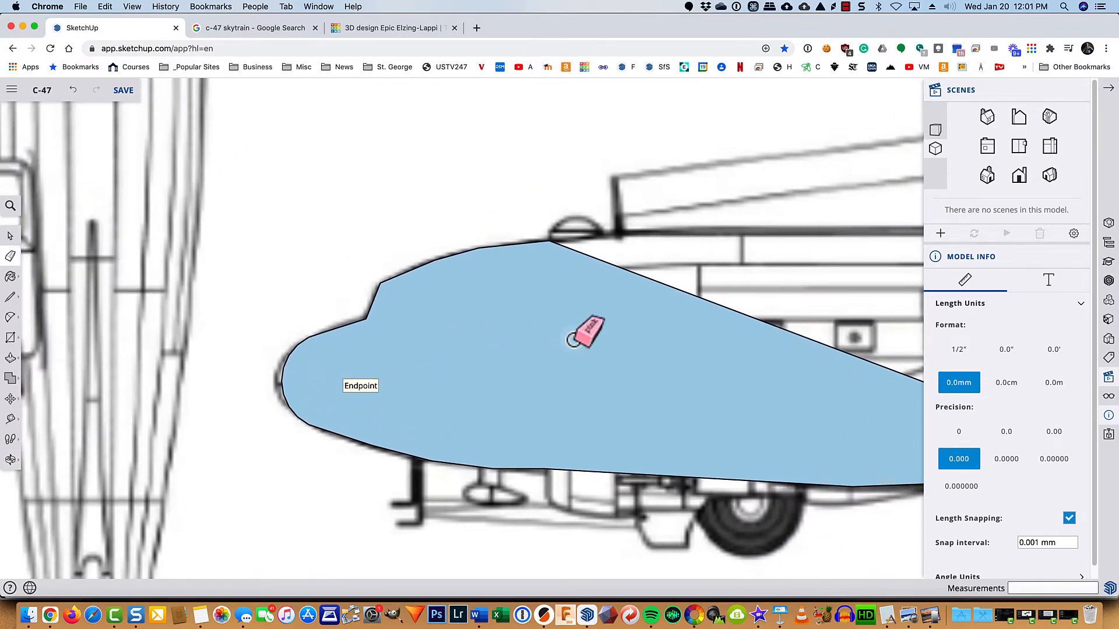
{"action": "key", "text": "x"}
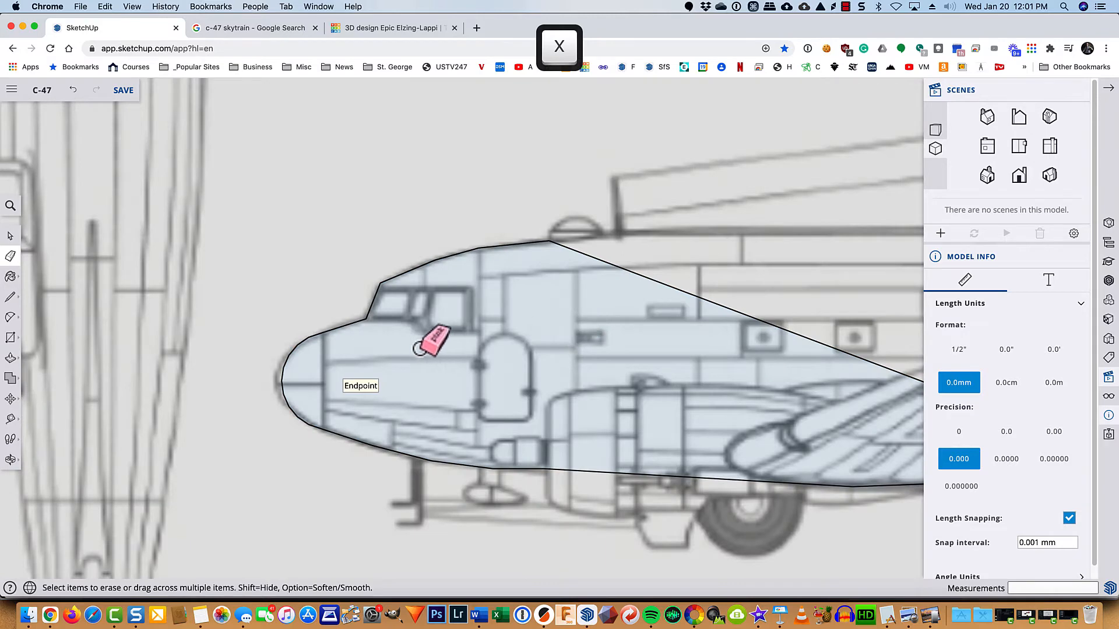
{"action": "scroll", "coordinate": [391, 331], "scroll_direction": "up", "scroll_amount": 3}
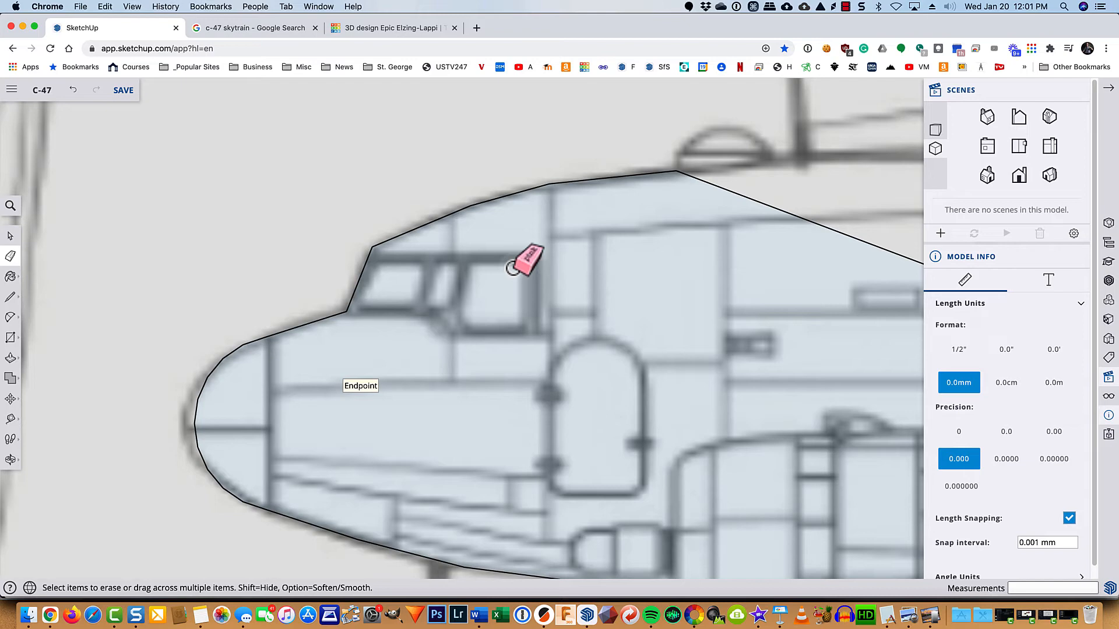
{"action": "key", "text": "t"}
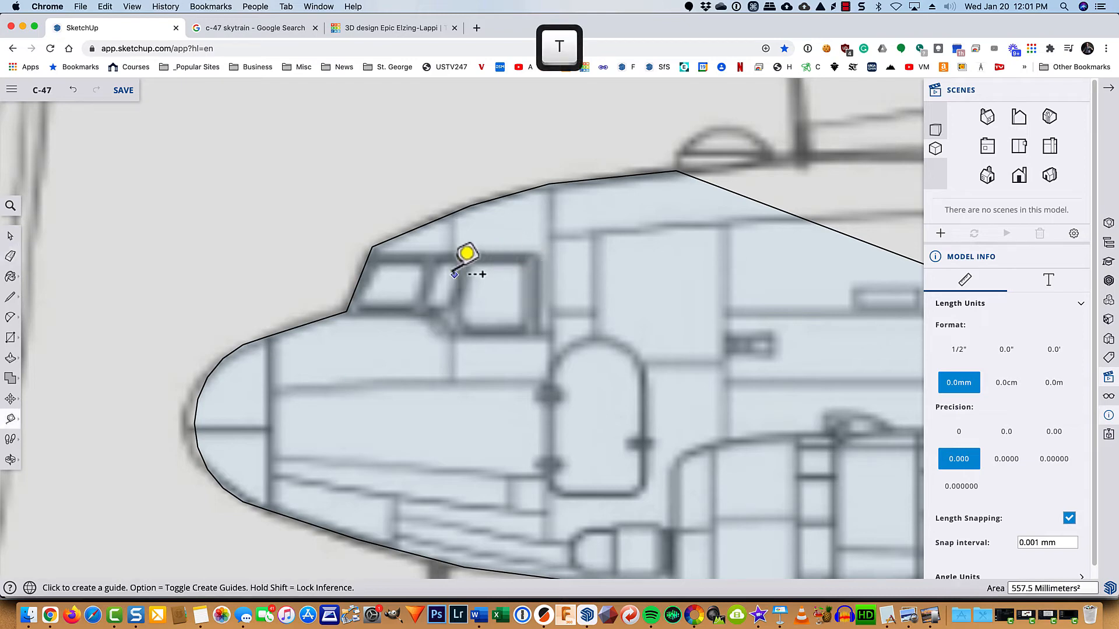
{"action": "left_click", "coordinate": [364, 265]}
{"action": "left_click", "coordinate": [446, 280]}
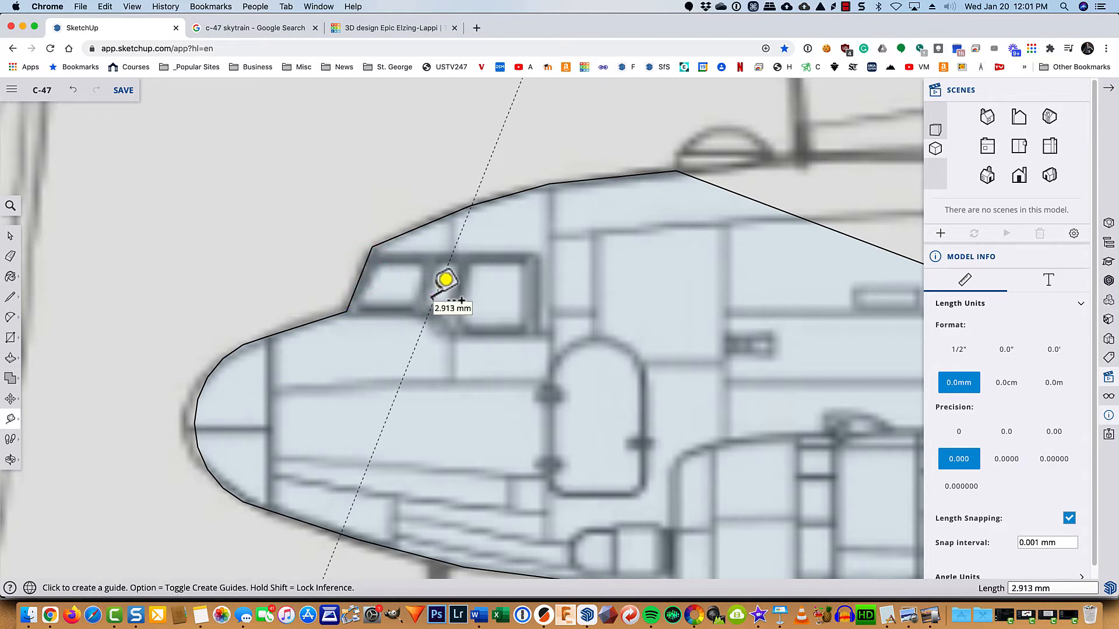
- Try a 0.4 mm offset for the windshield guide and undo that change
{"action": "type", "text": ".4"}
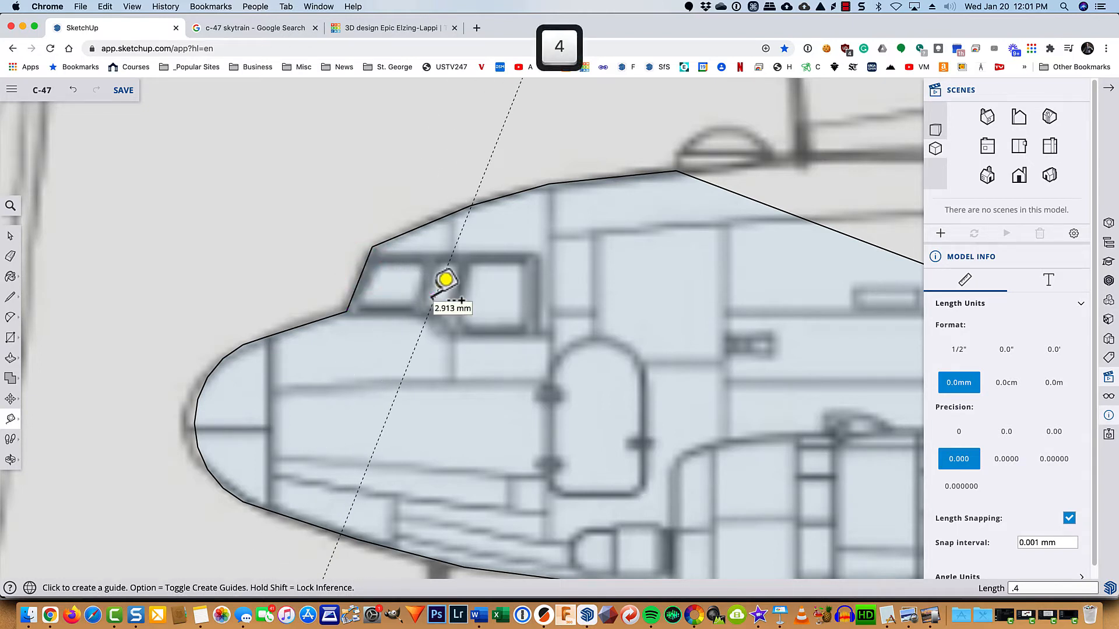
{"action": "key", "text": "Return"}
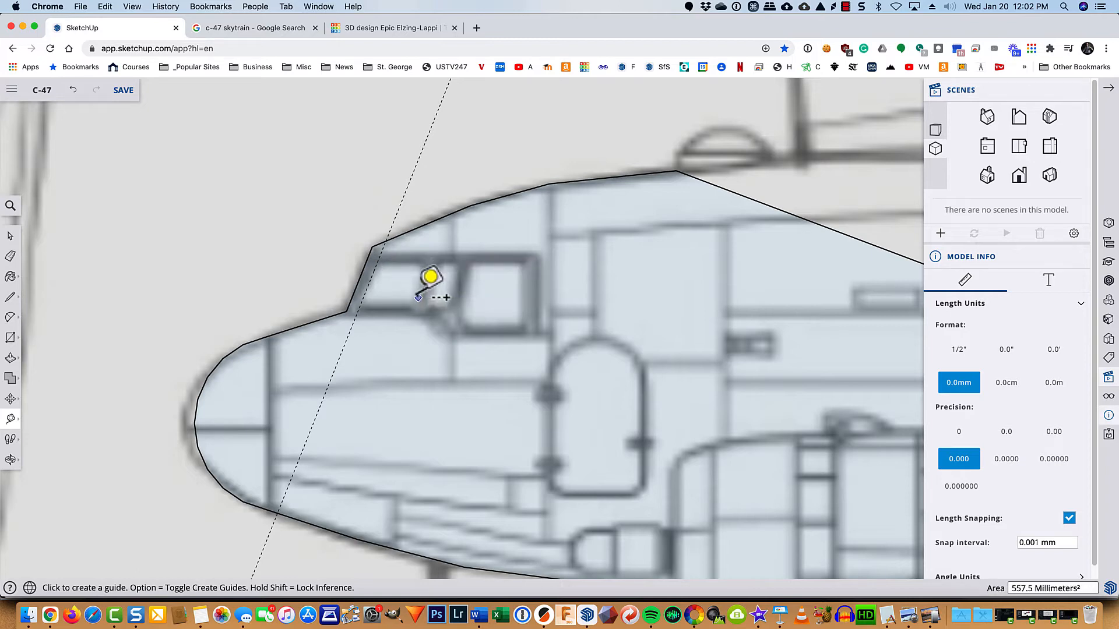
{"action": "key", "text": "super"}
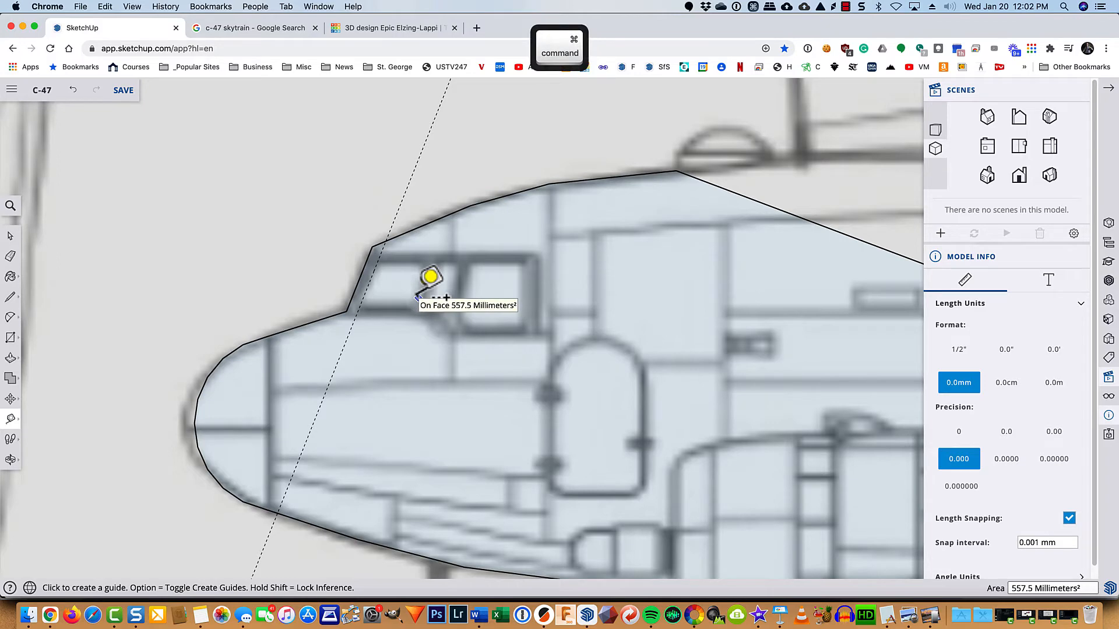
{"action": "key", "text": "super+z"}
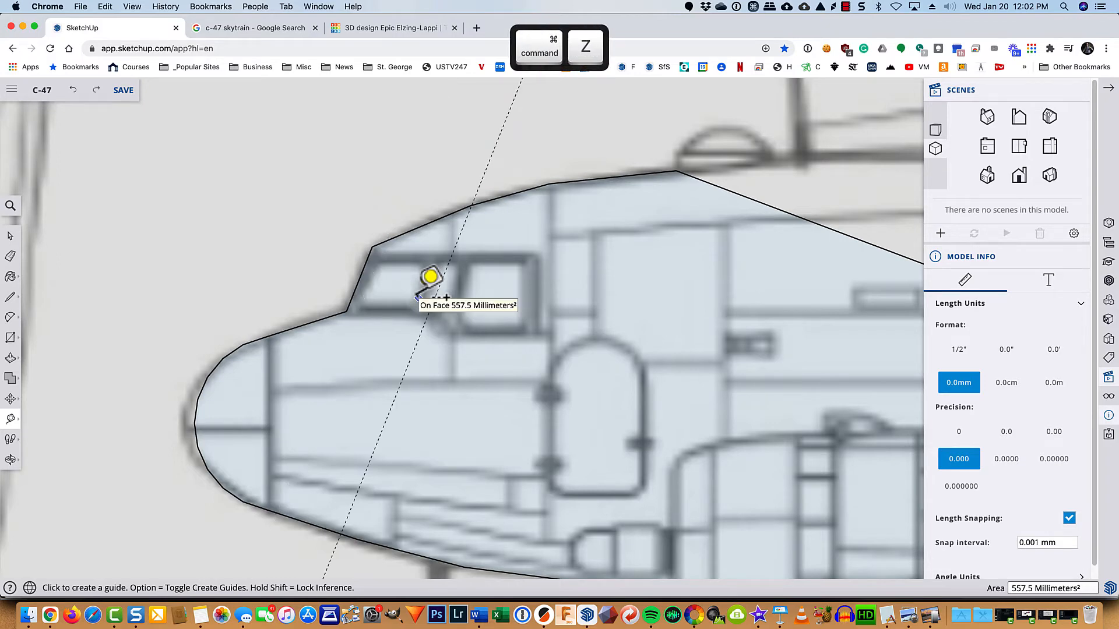
- Trace the cockpit side windows as one closed six-sided outline, with a notched lower edge and a slanted front edge about 2.36 mm long
{"action": "key", "text": "l"}
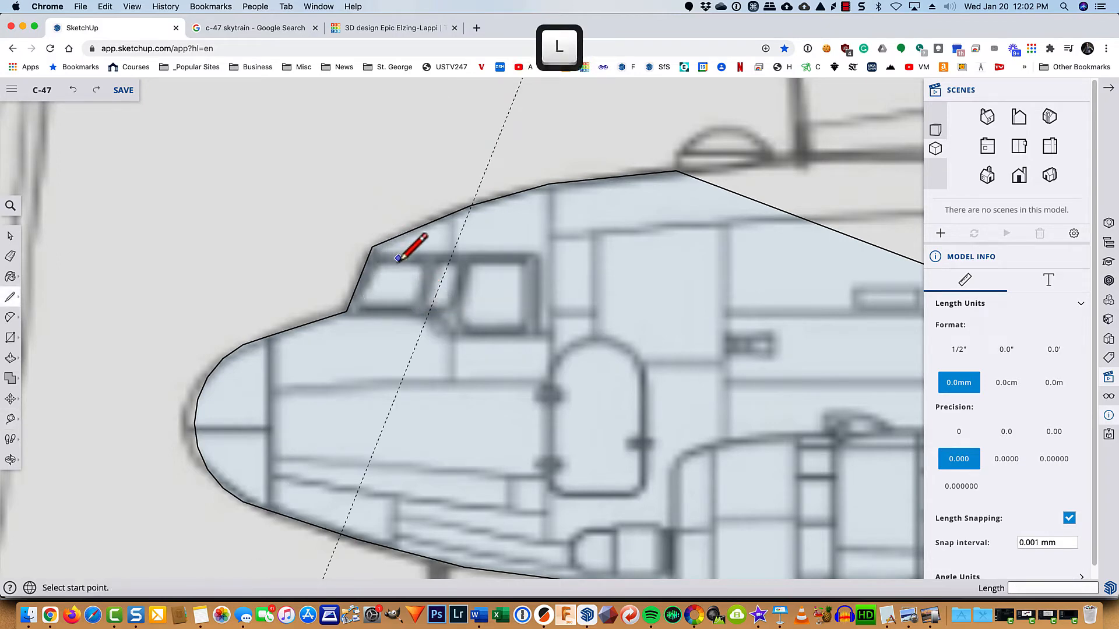
{"action": "left_click", "coordinate": [394, 256]}
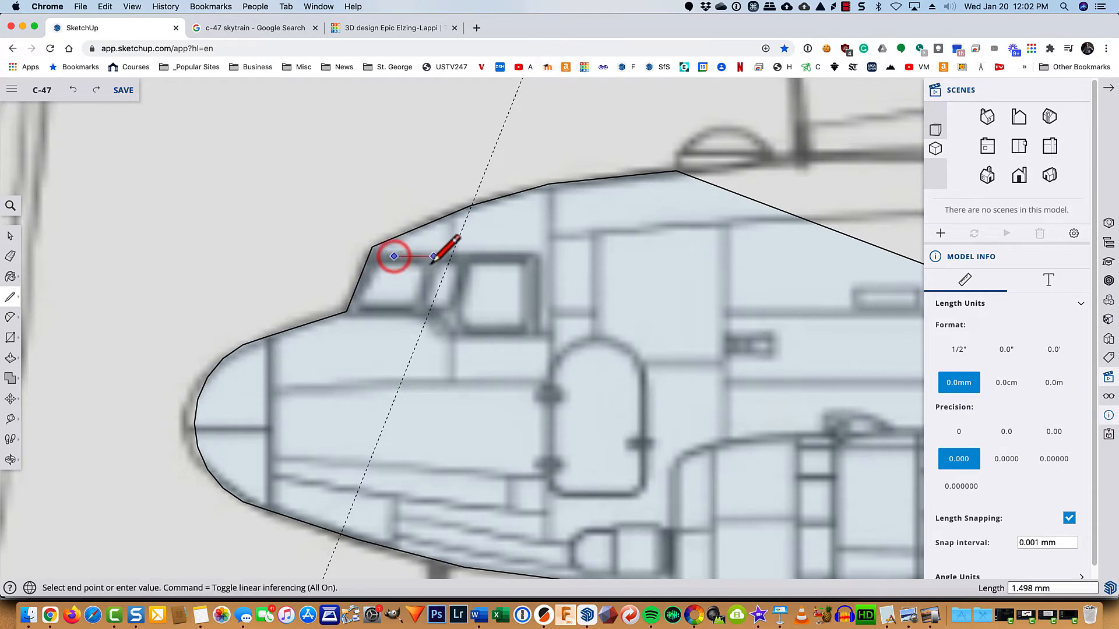
{"action": "left_click", "coordinate": [540, 256]}
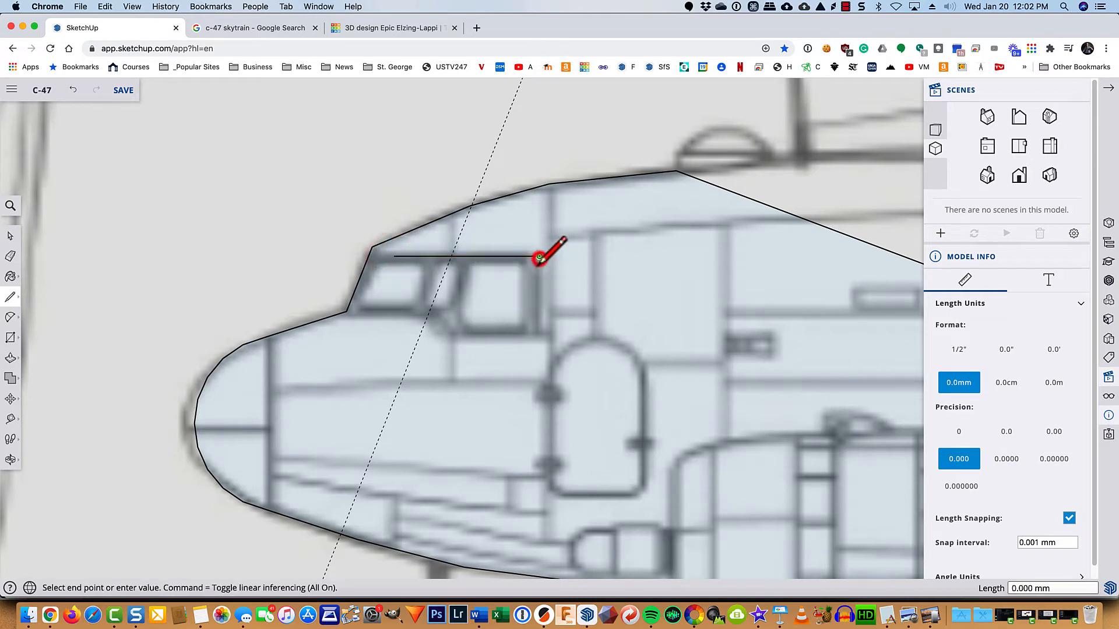
{"action": "left_click", "coordinate": [540, 337]}
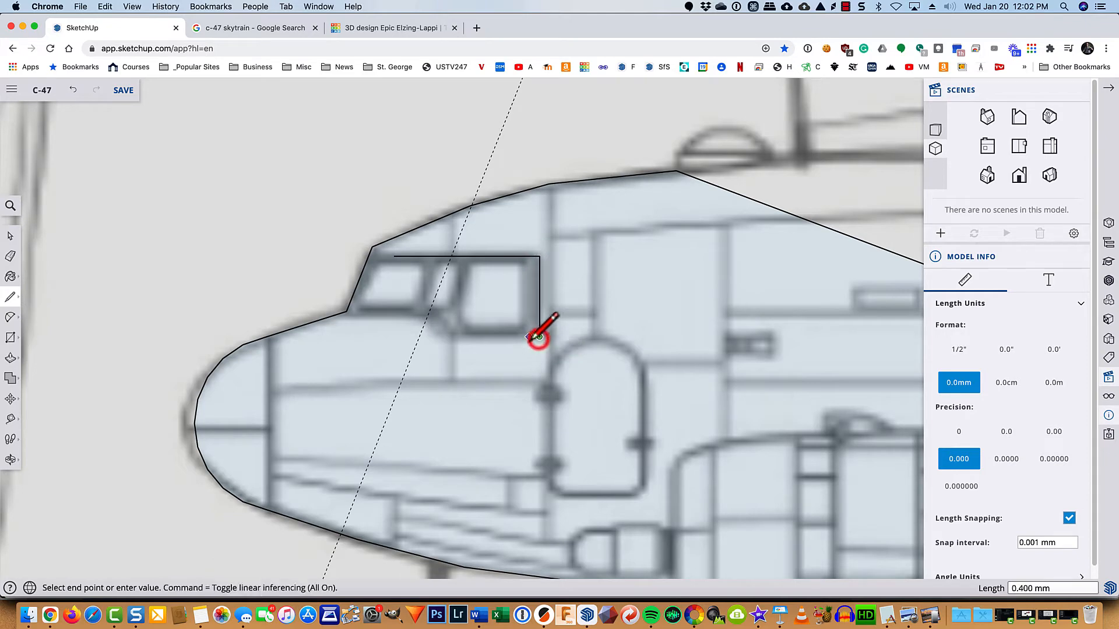
{"action": "left_click", "coordinate": [451, 337]}
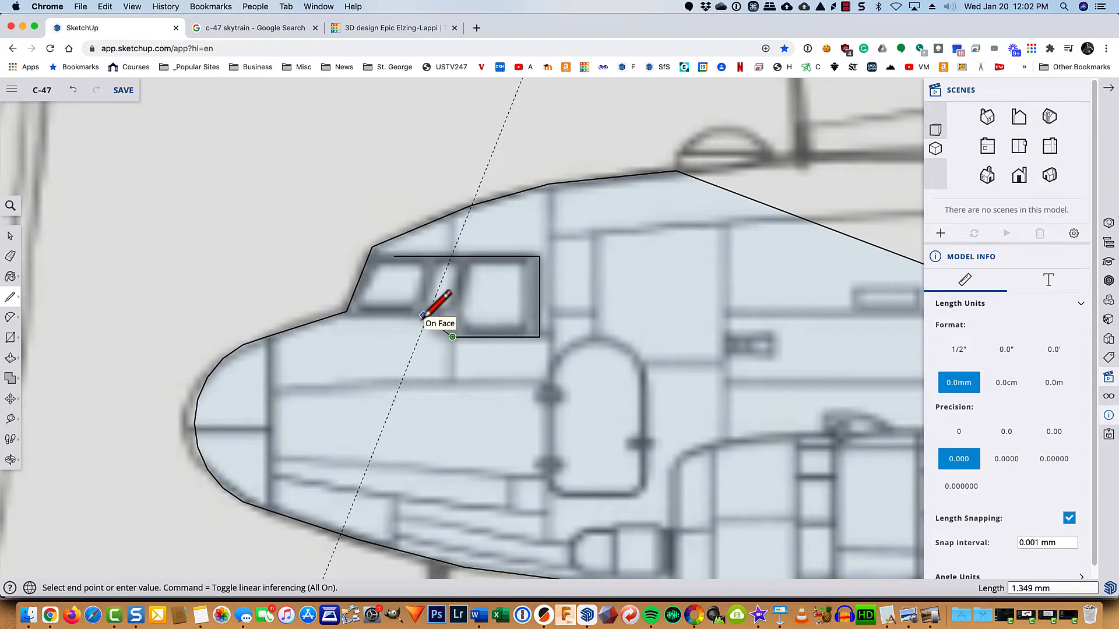
{"action": "left_click", "coordinate": [423, 315]}
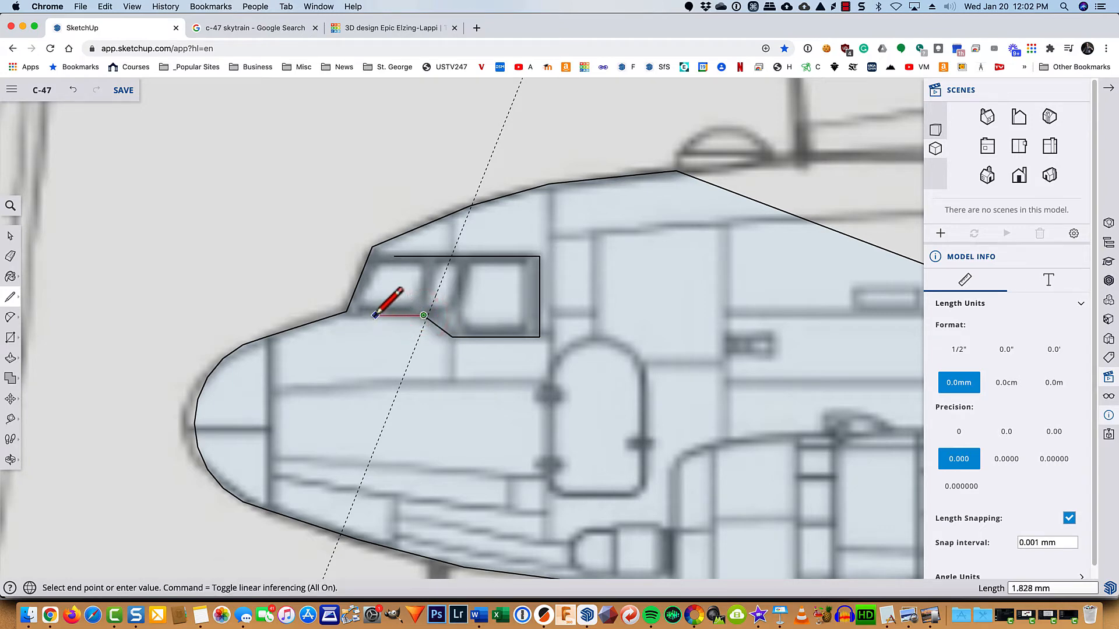
{"action": "left_click", "coordinate": [375, 315]}
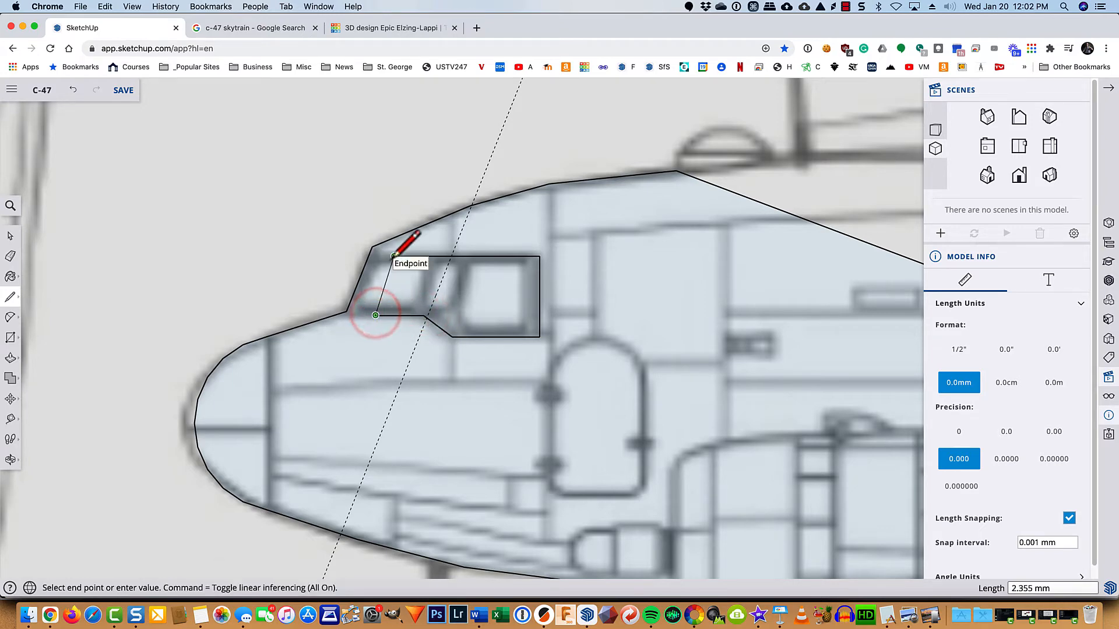
{"action": "left_click", "coordinate": [394, 256]}
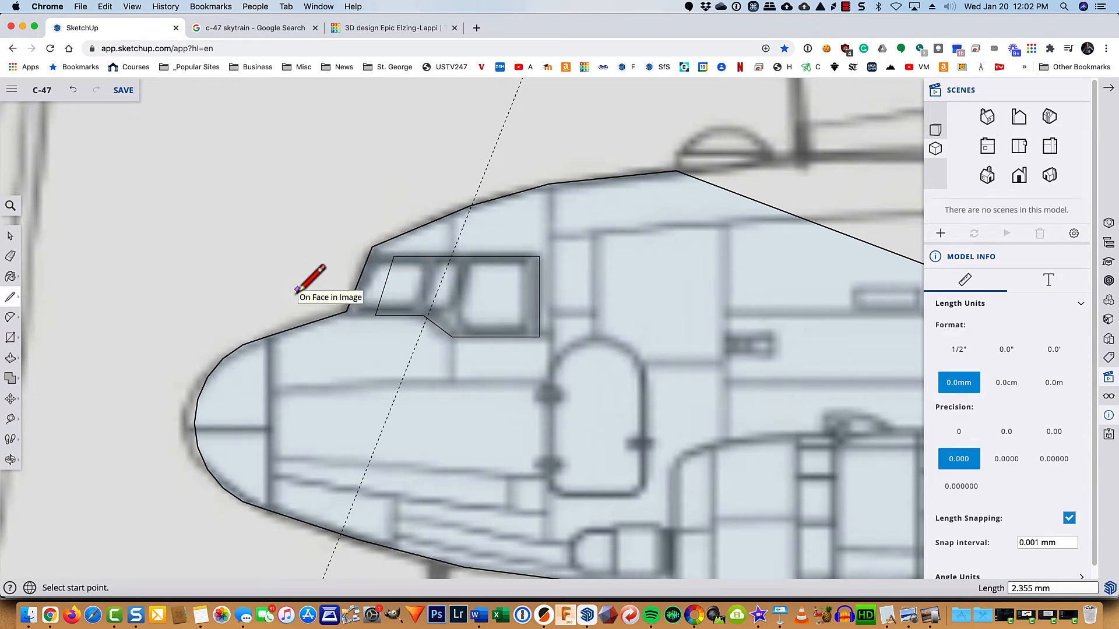
- Check that the cockpit window and fuselage are separate faces by selecting each, viewing the outline with X-ray off and on
{"action": "key", "text": "x"}
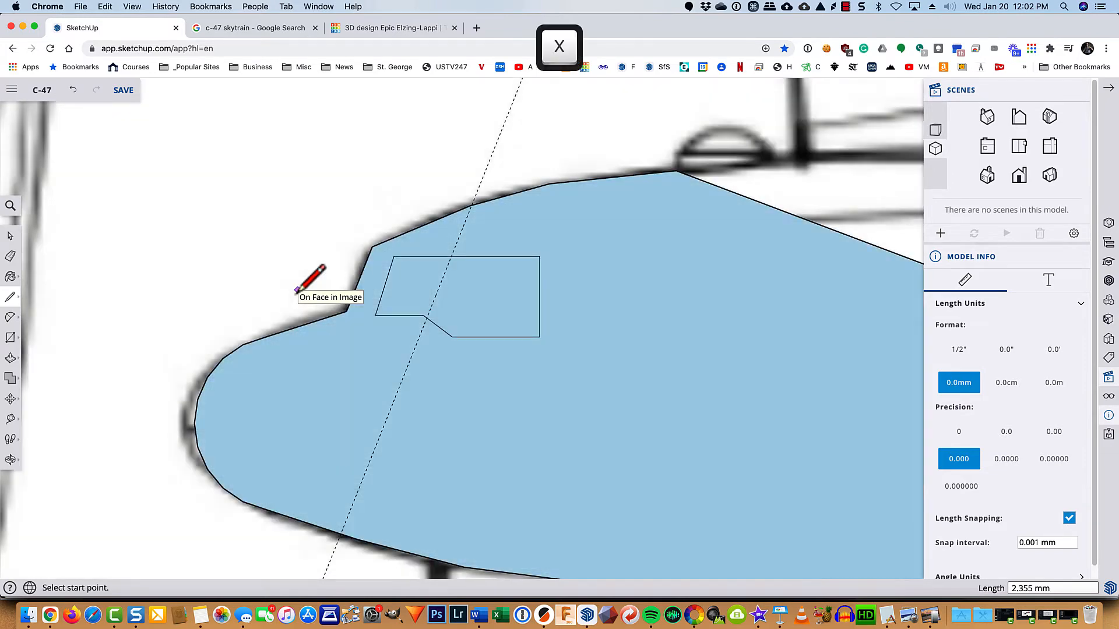
{"action": "key", "text": "space"}
{"action": "left_click", "coordinate": [499, 296]}
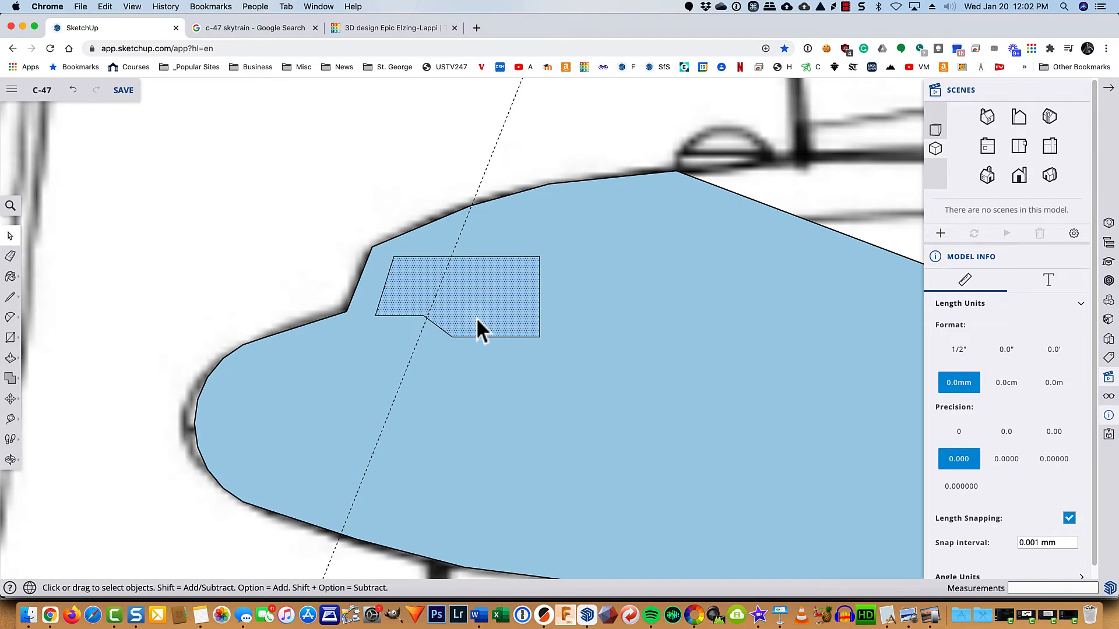
{"action": "key", "text": "x"}
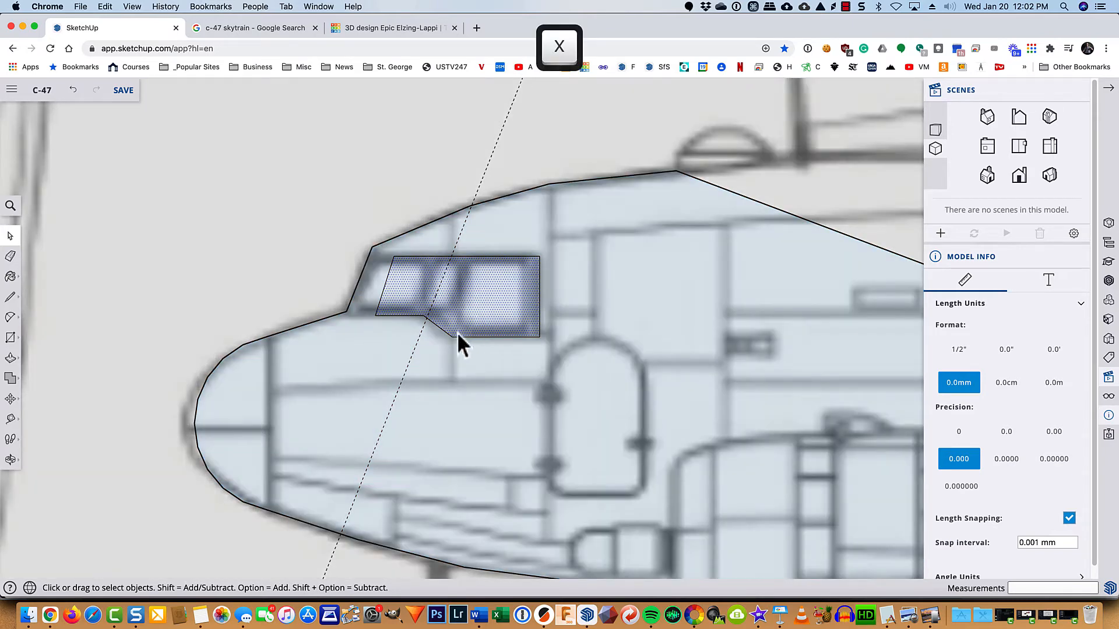
{"action": "left_click", "coordinate": [448, 359]}
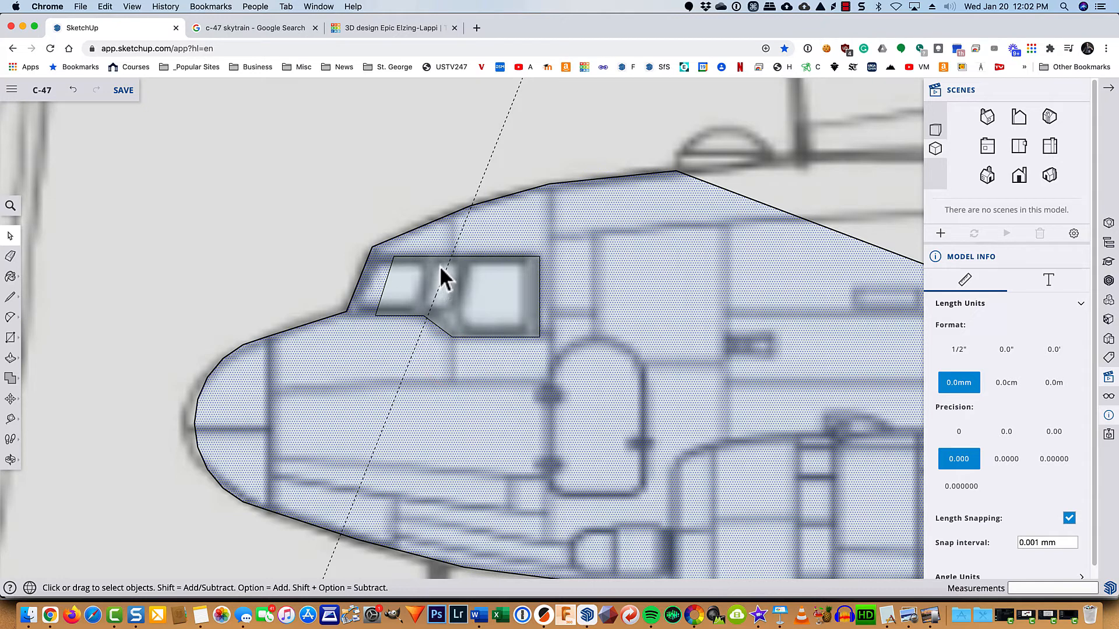
- Place a guide parallel to the cockpit window's slanted front edge, offset about 2.85 mm toward the rear, and erase the earlier guide
{"action": "left_click", "coordinate": [381, 298]}
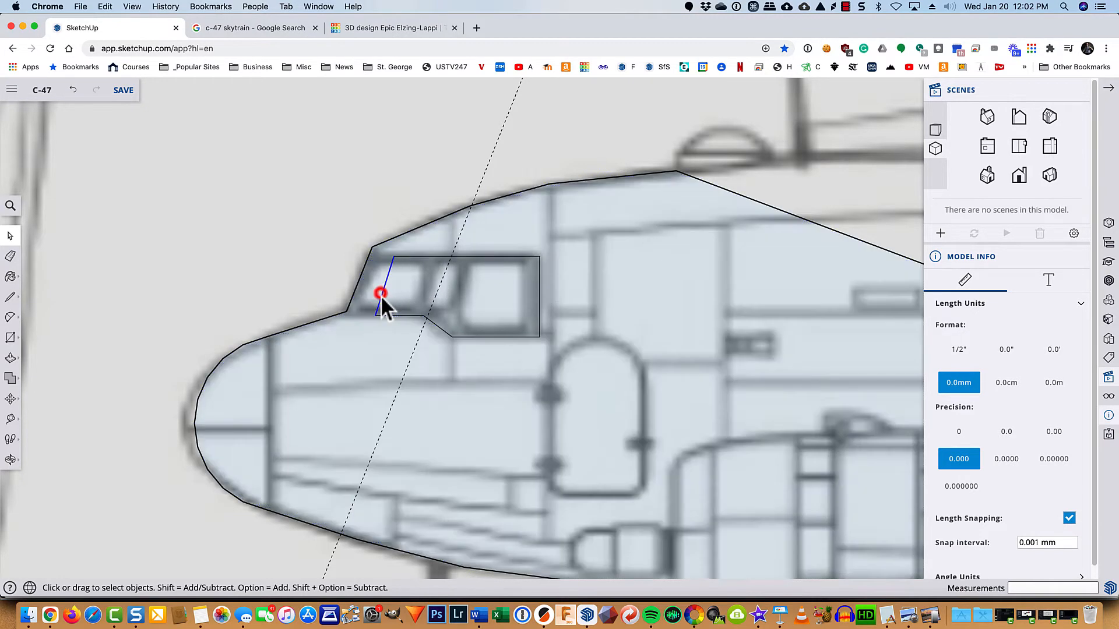
{"action": "key", "text": "t"}
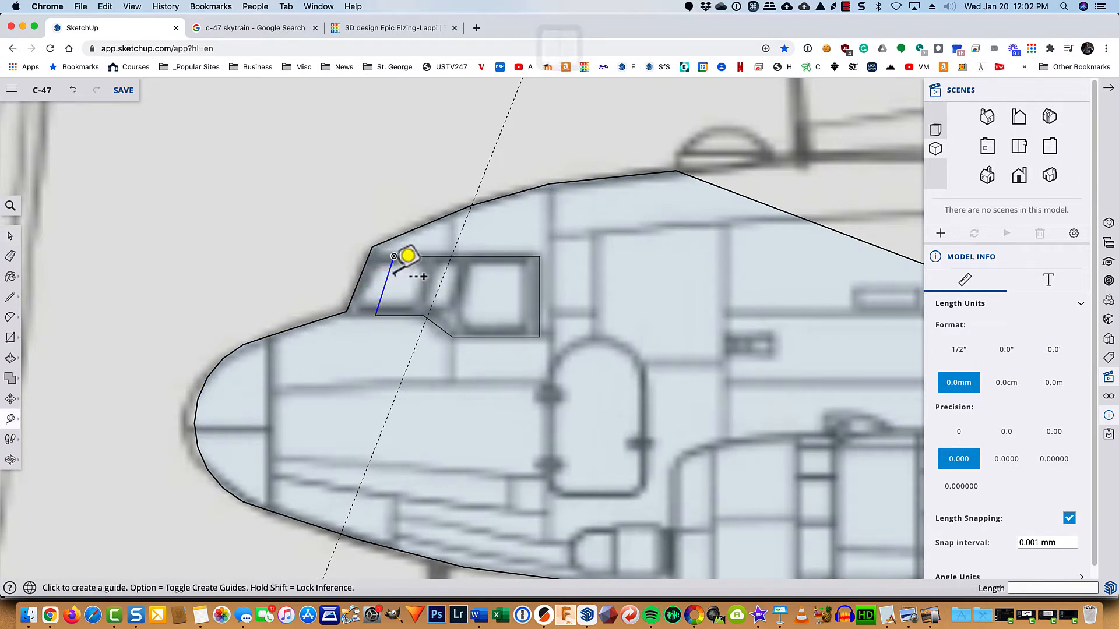
{"action": "left_click", "coordinate": [385, 284]}
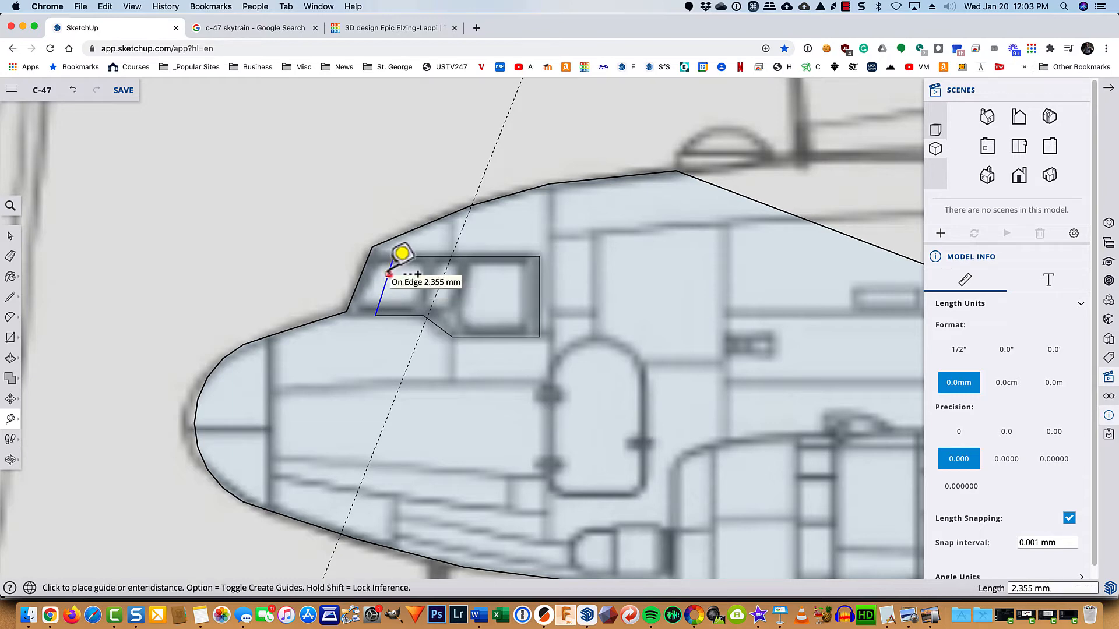
{"action": "left_click", "coordinate": [460, 291]}
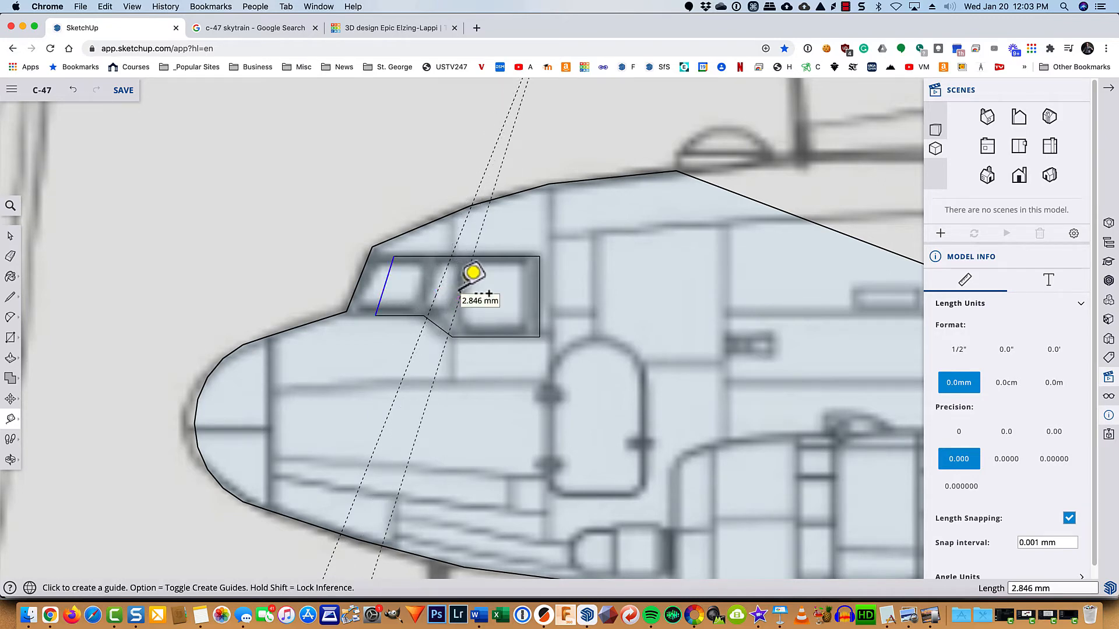
{"action": "key", "text": "e"}
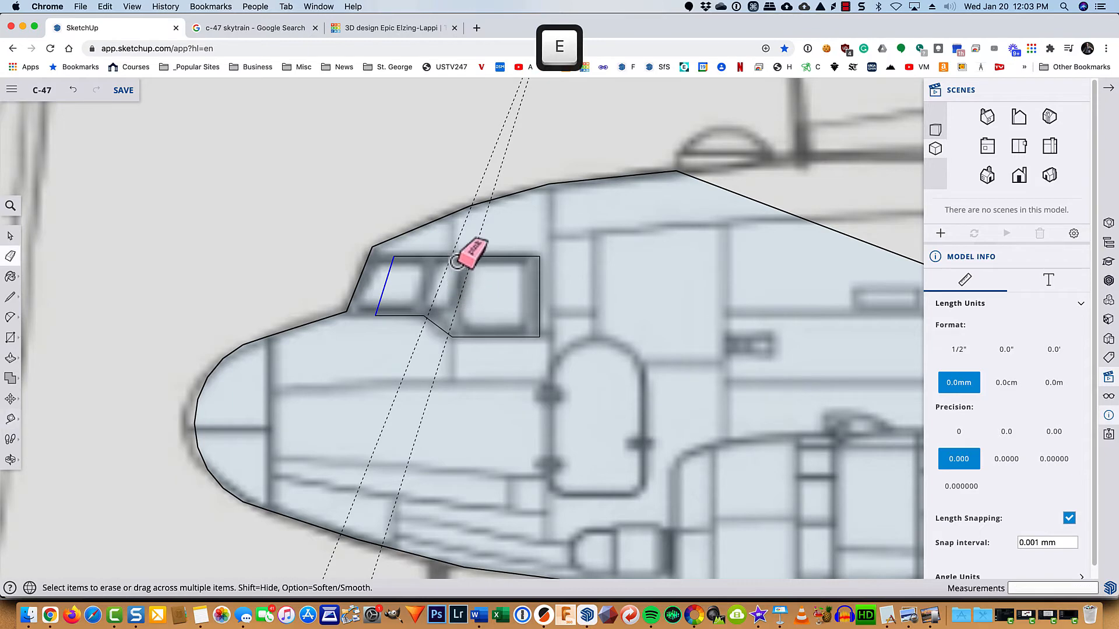
{"action": "left_click", "coordinate": [461, 227]}
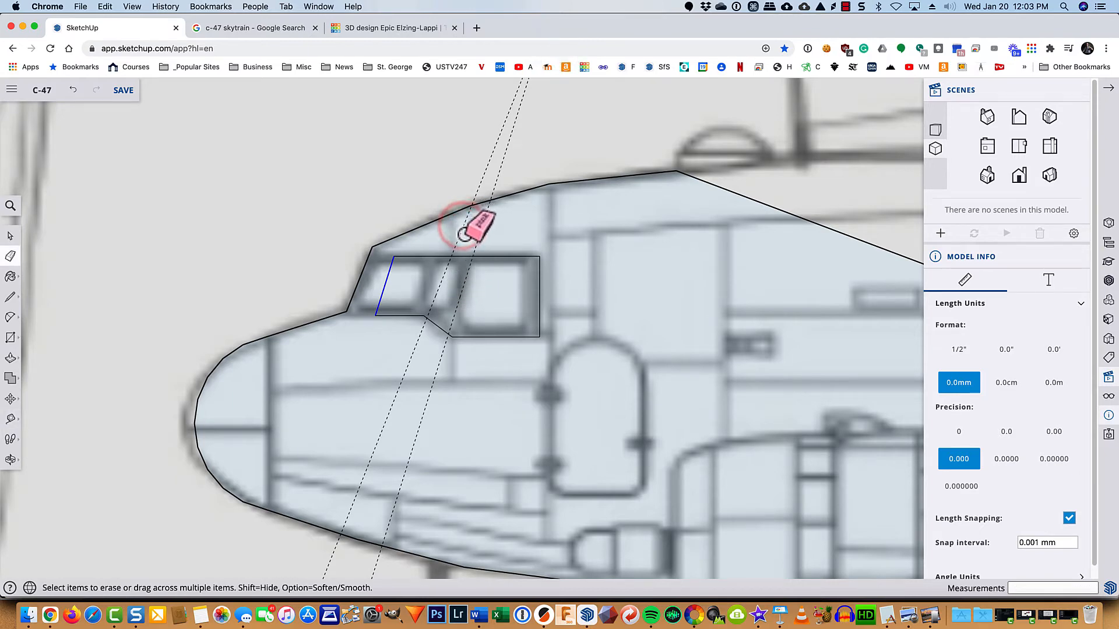
{"action": "left_click", "coordinate": [459, 229]}
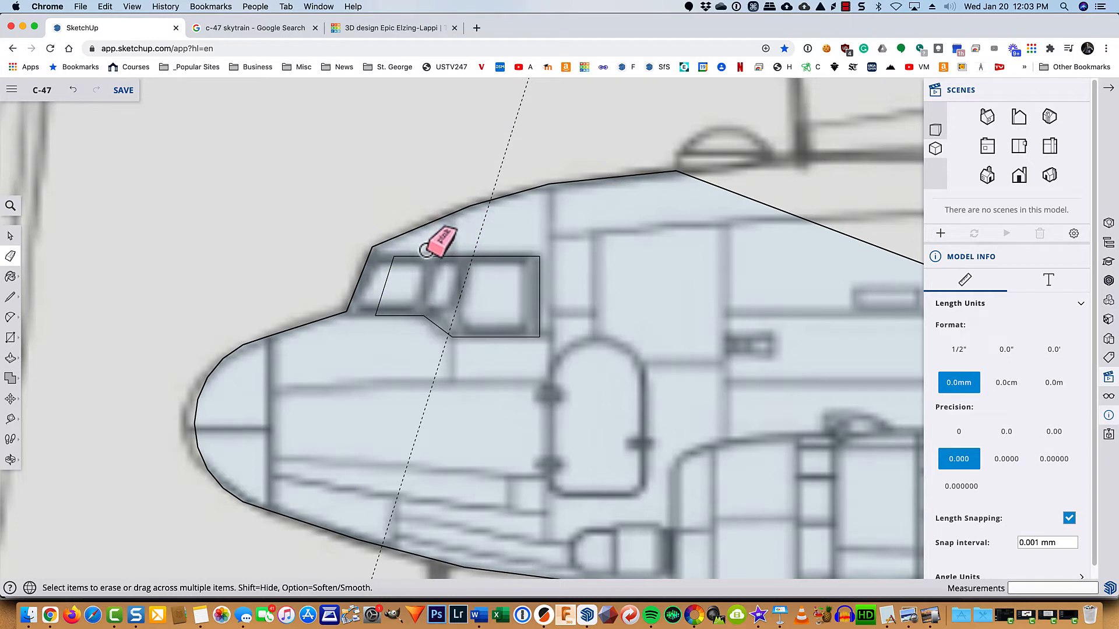
- Try a dividing line about 3.15 mm long near the guide, between the cockpit window's lower corner and upper edge, and undo it
{"action": "key", "text": "l"}
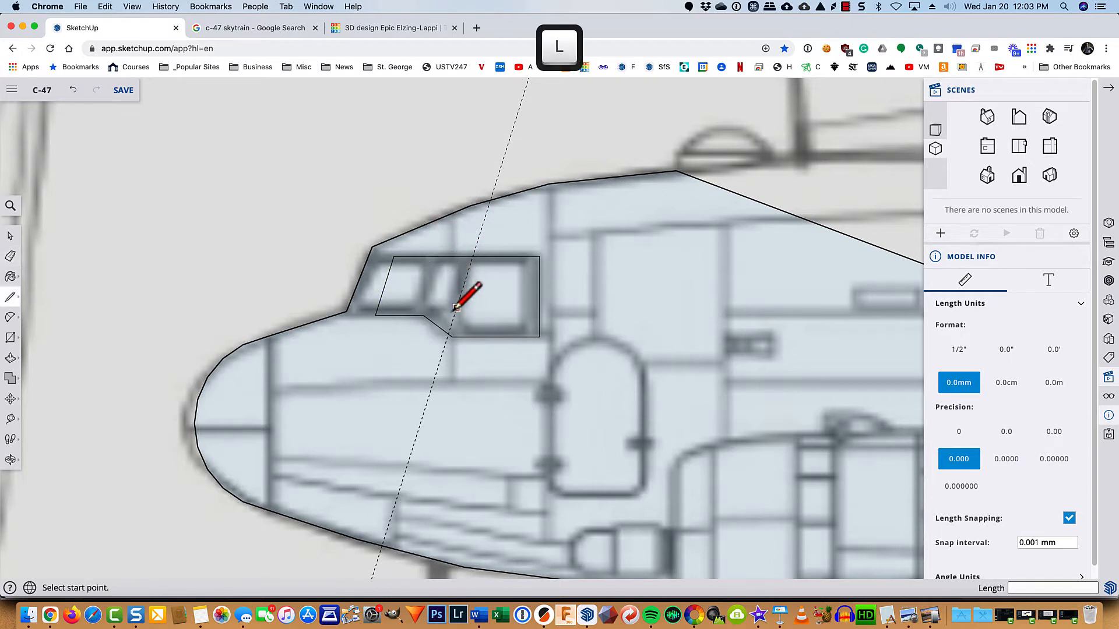
{"action": "left_click", "coordinate": [451, 336]}
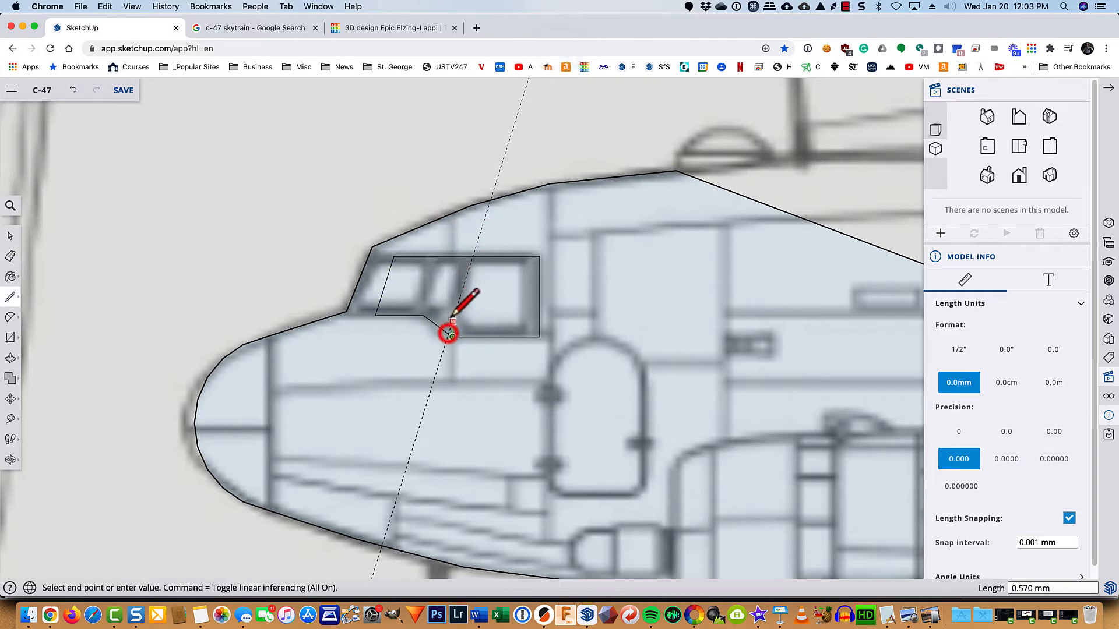
{"action": "left_click", "coordinate": [473, 257]}
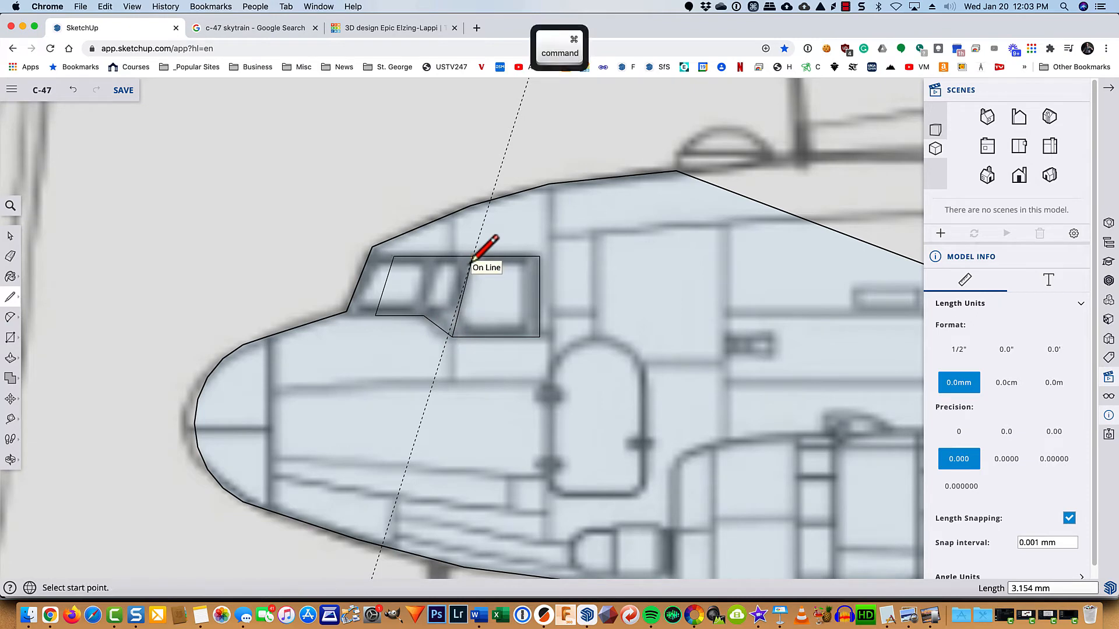
{"action": "key", "text": "super+z"}
- Divide the cockpit window along the guide with a line about 3.09 mm long between the outline intersections, and check each face by selecting it
{"action": "scroll", "coordinate": [458, 275], "scroll_direction": "up", "scroll_amount": 3}
{"action": "scroll", "coordinate": [460, 268], "scroll_direction": "up", "scroll_amount": 1}
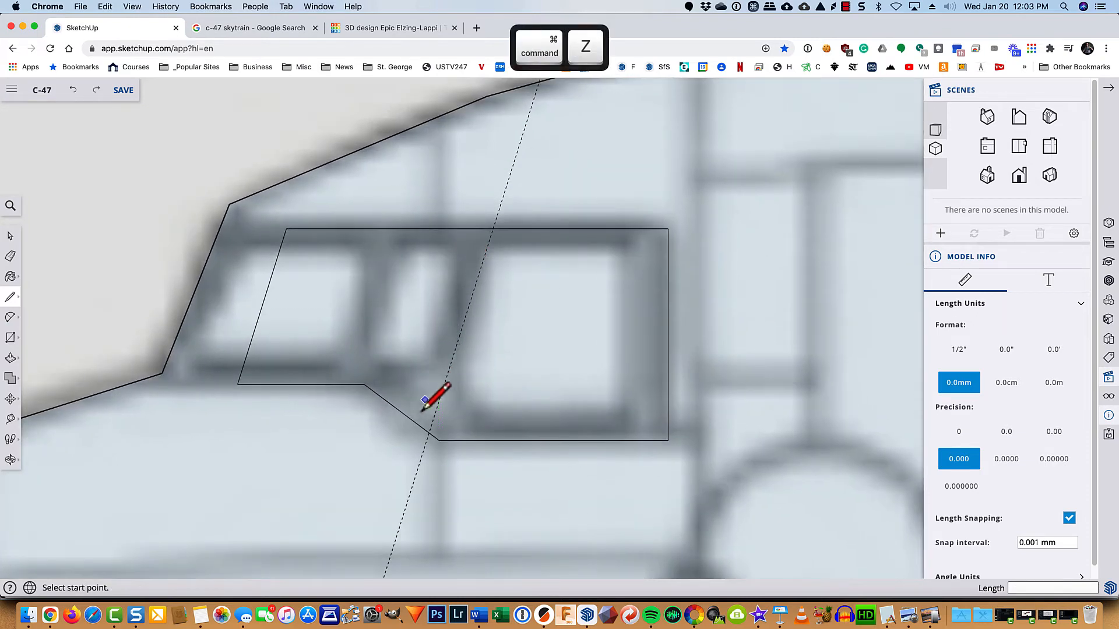
{"action": "left_click", "coordinate": [428, 432]}
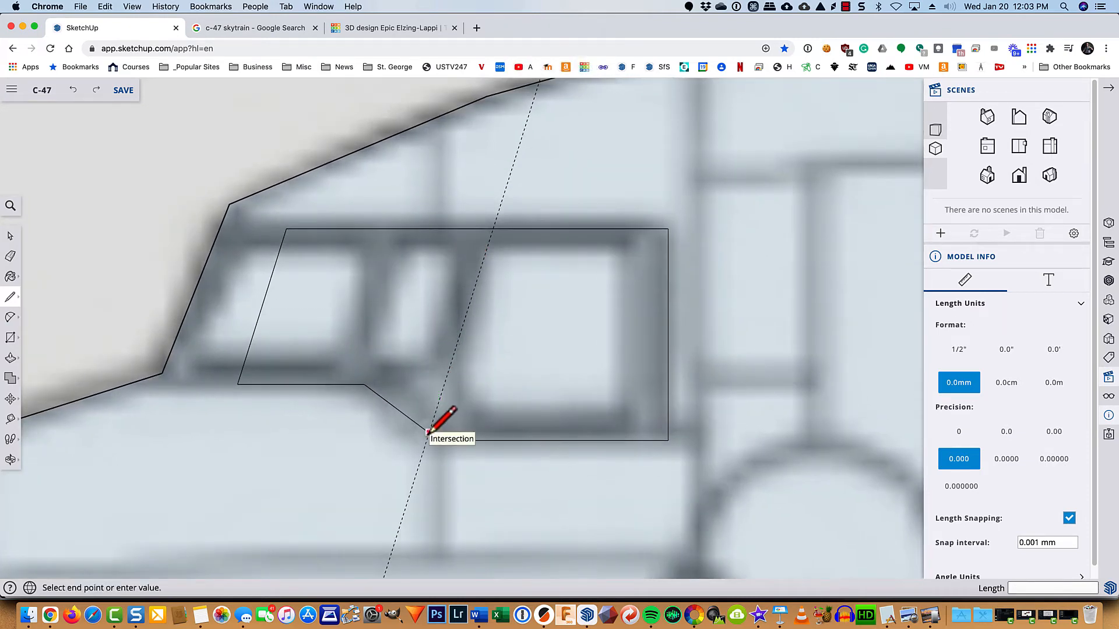
{"action": "left_click", "coordinate": [493, 228]}
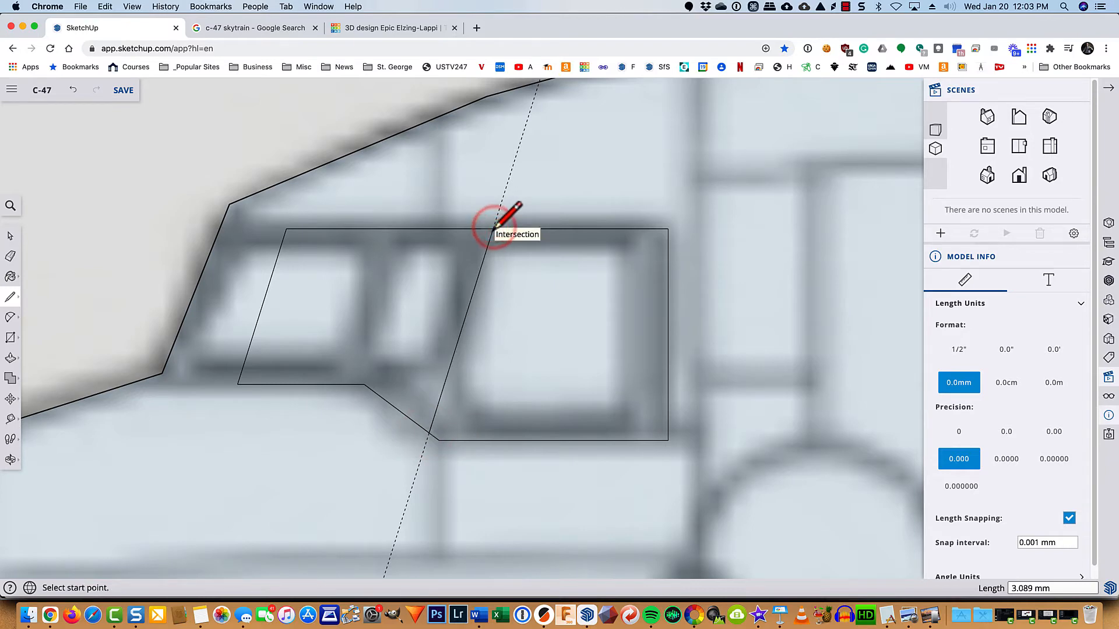
{"action": "key", "text": "space"}
{"action": "left_click", "coordinate": [426, 272]}
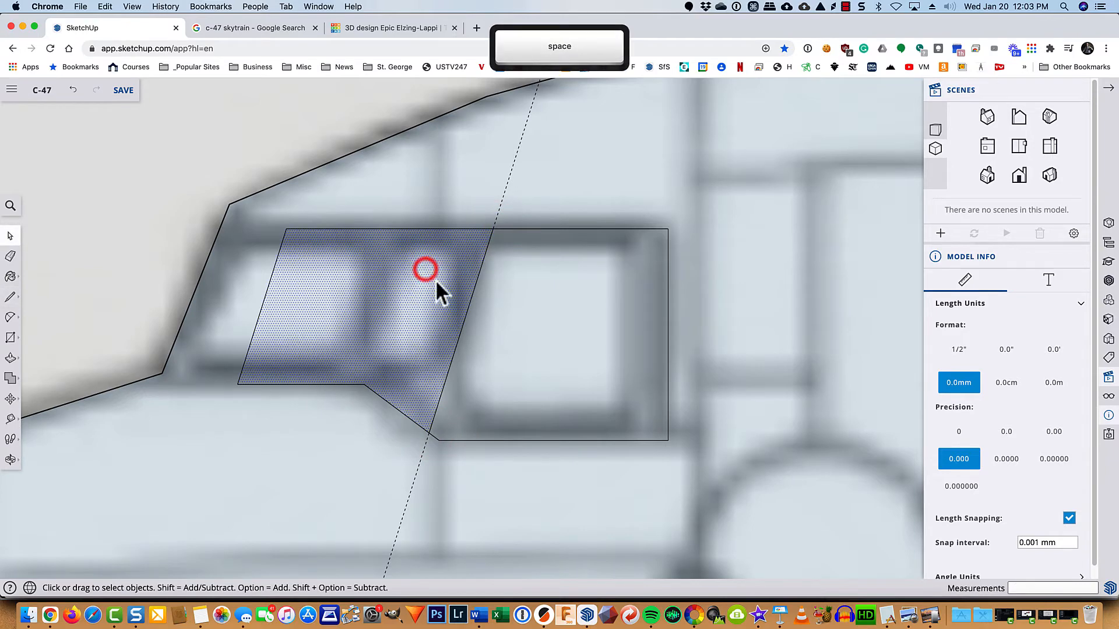
{"action": "left_click", "coordinate": [557, 312]}
{"action": "left_click", "coordinate": [420, 276]}
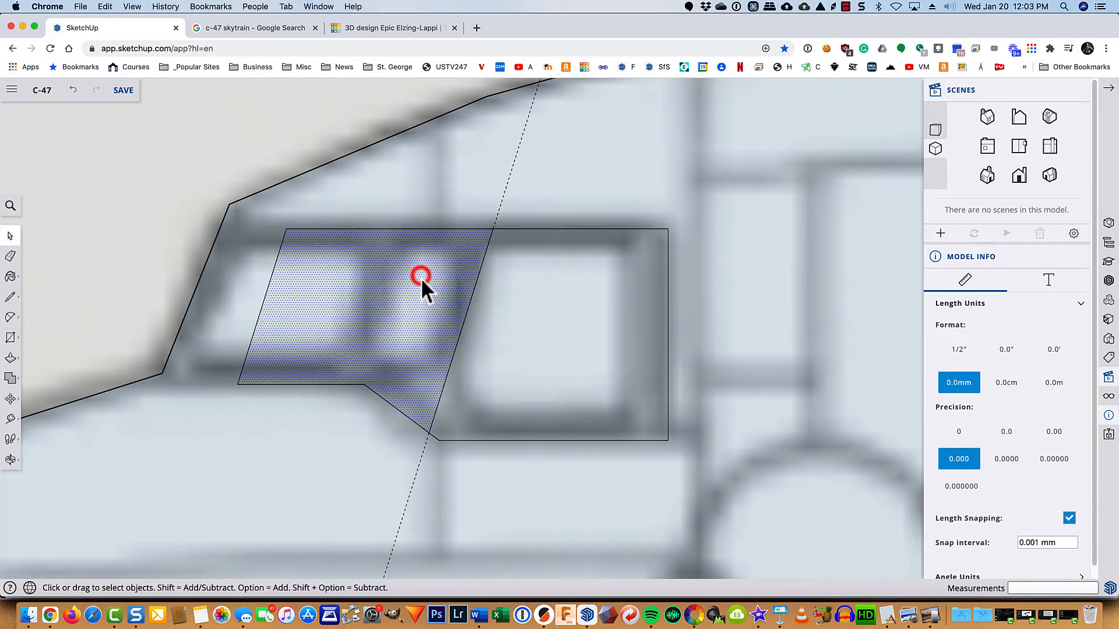
{"action": "left_click", "coordinate": [492, 354]}
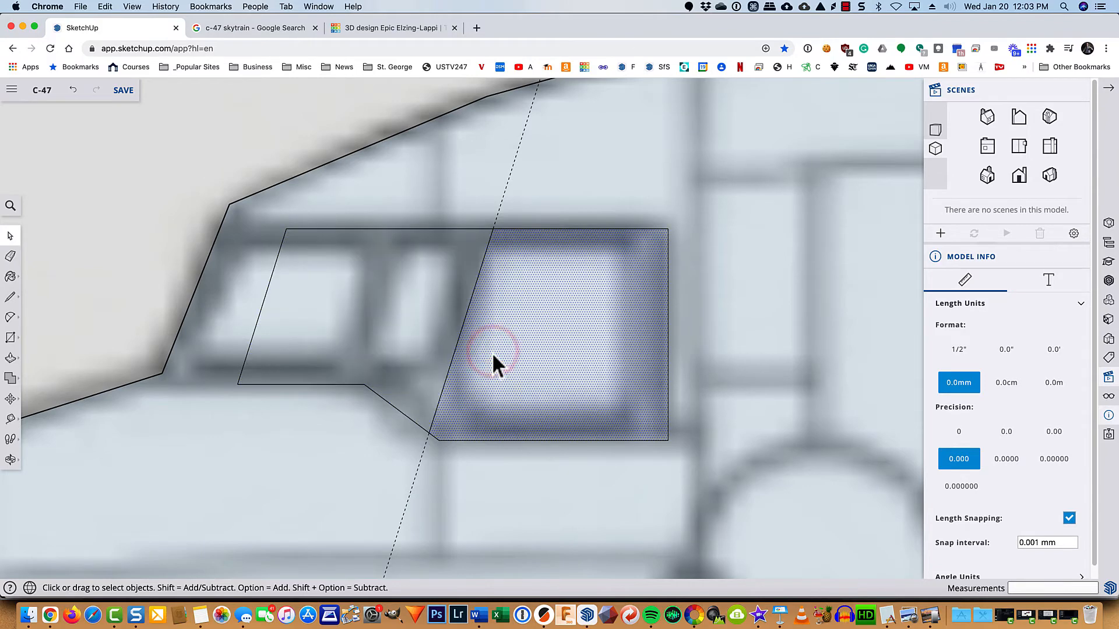
- Place a guide parallel to the cockpit window's dividing line, offset 0.8 mm toward the nose
{"action": "key", "text": "t"}
{"action": "left_click", "coordinate": [462, 320]}
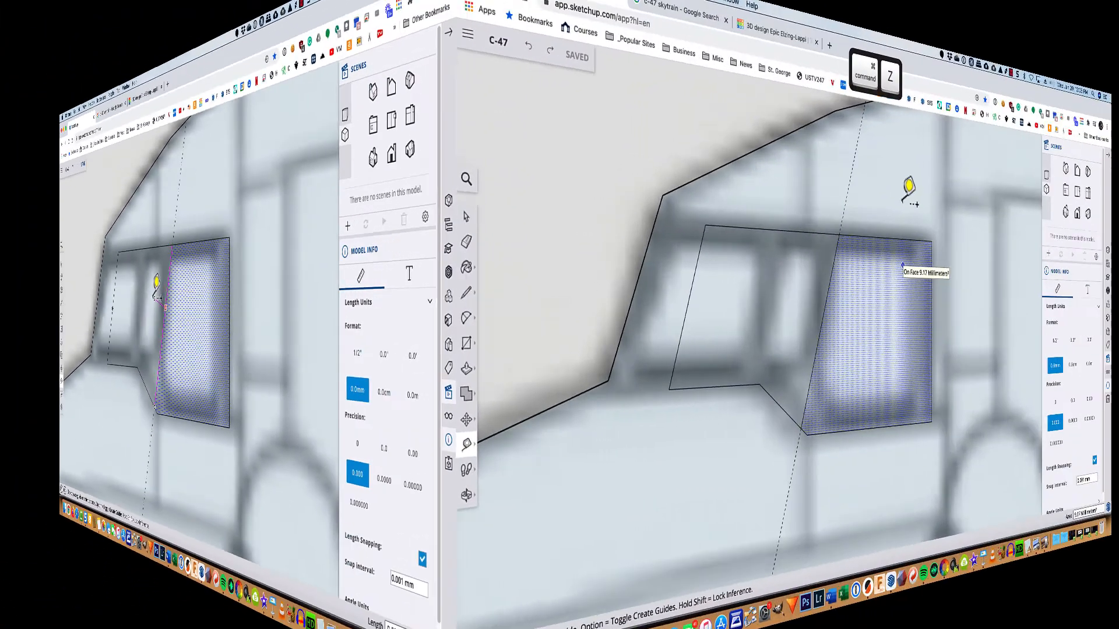
{"action": "key", "text": "super+z"}
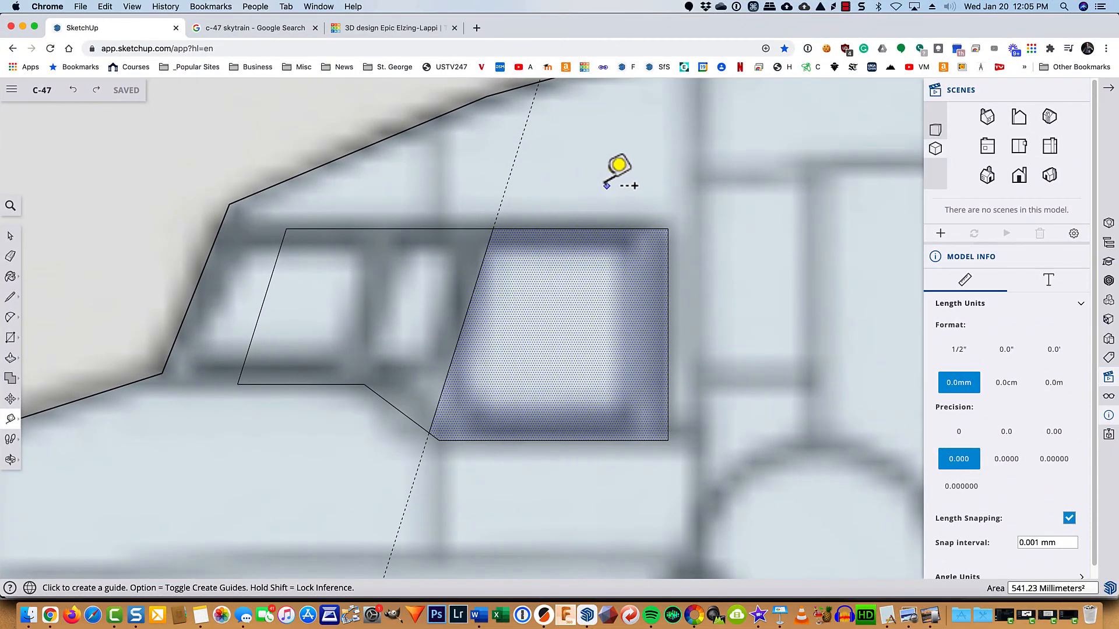
{"action": "left_click", "coordinate": [476, 283]}
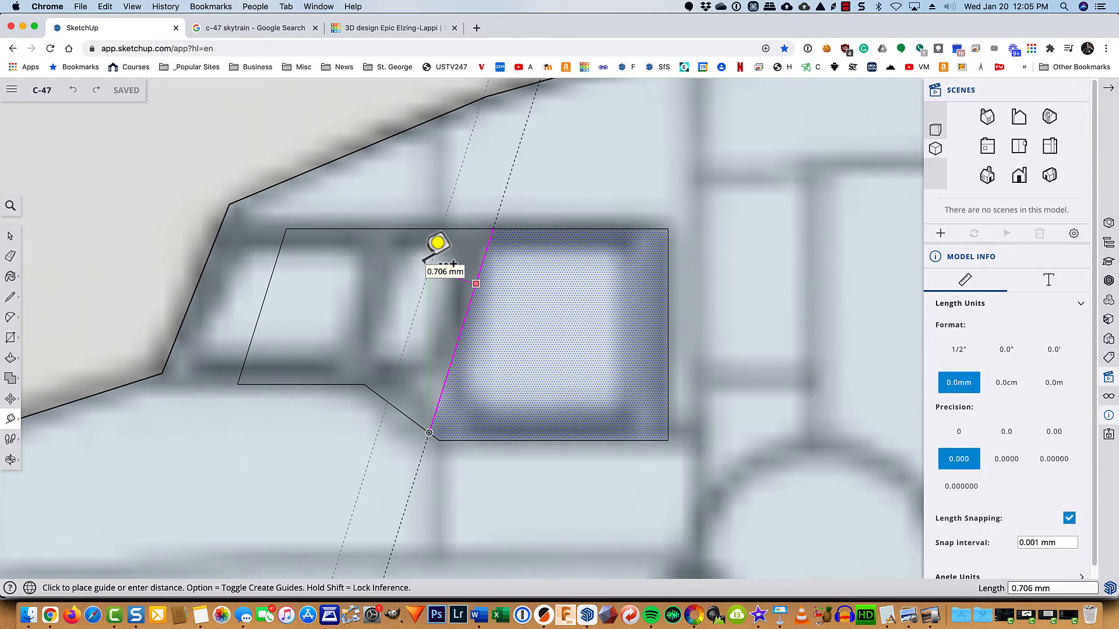
{"action": "left_click", "coordinate": [453, 263]}
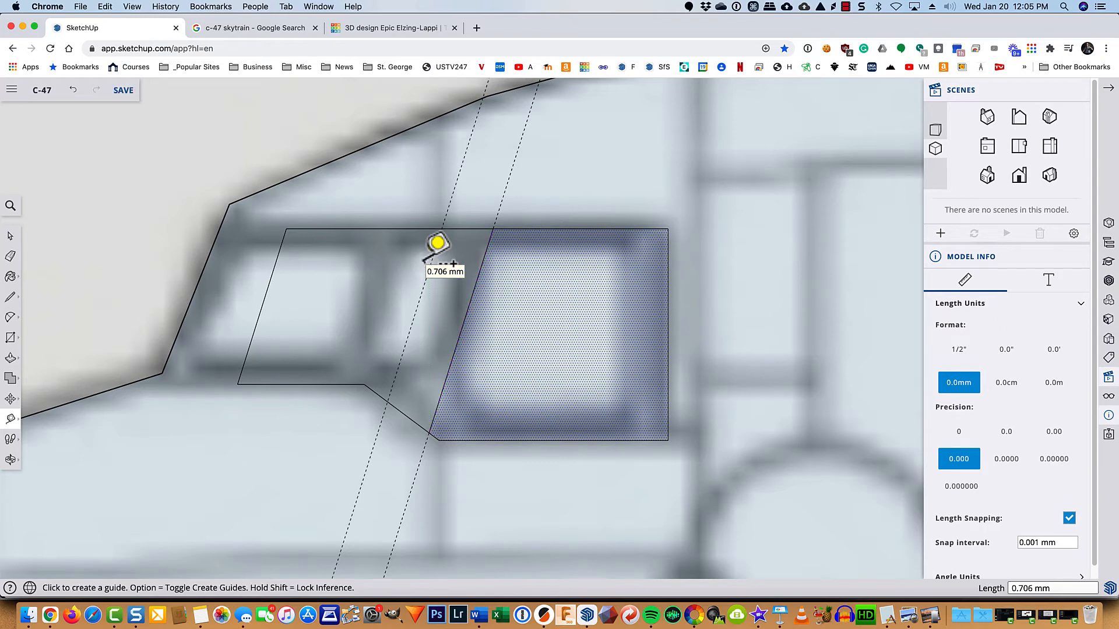
{"action": "type", "text": ".8"}
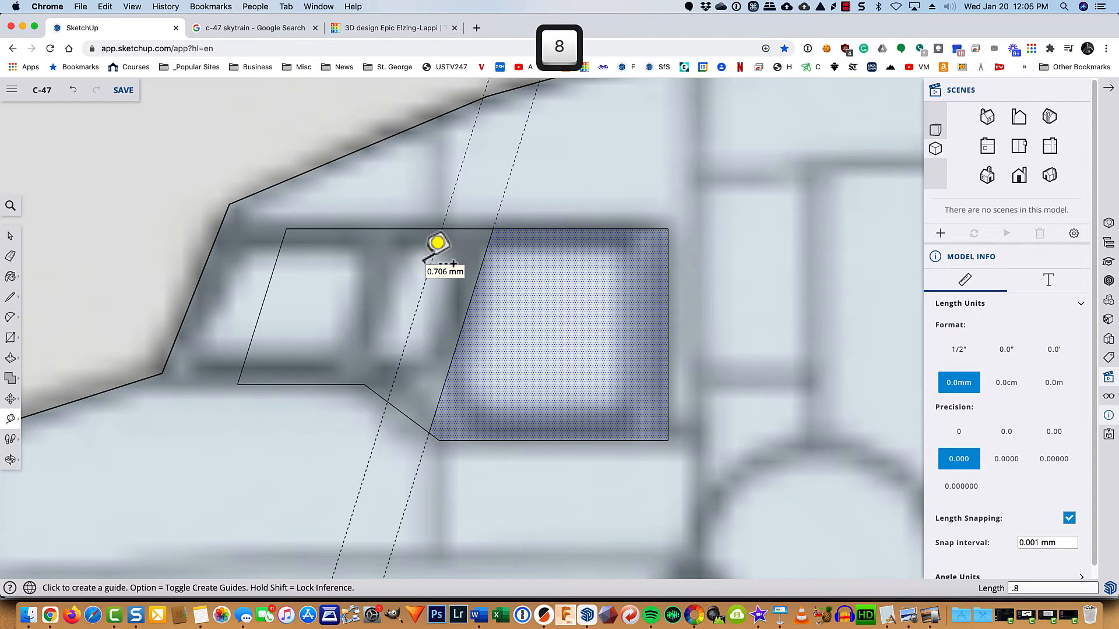
{"action": "key", "text": "Return"}
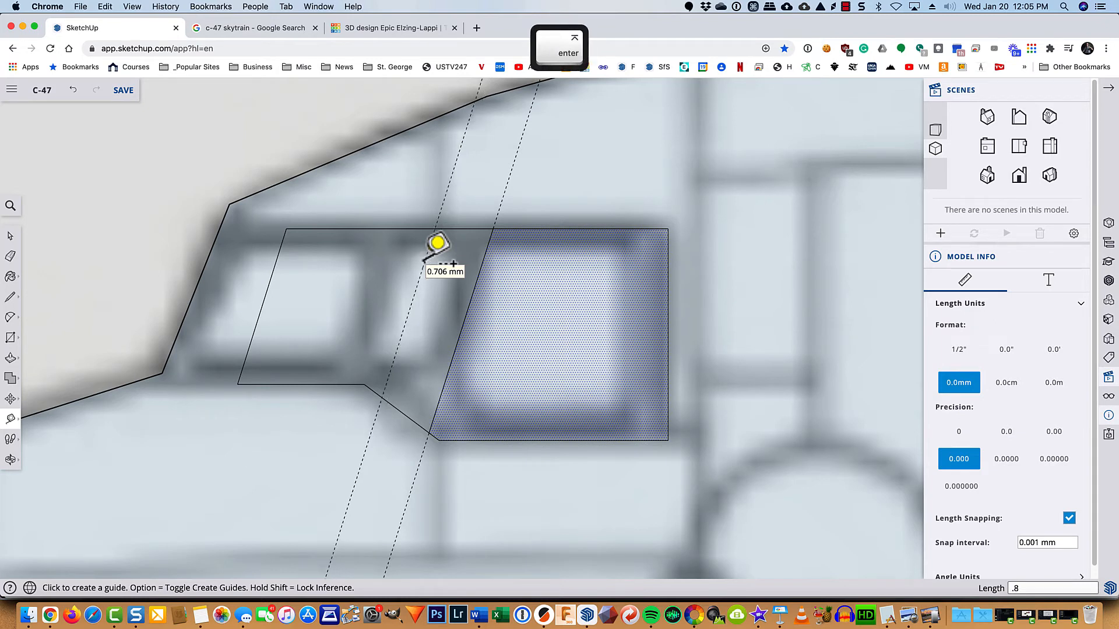
- Draw a second dividing line about 2.56 mm long along the new guide, from the window's upper edge to its sloped lower edge
{"action": "key", "text": "l"}
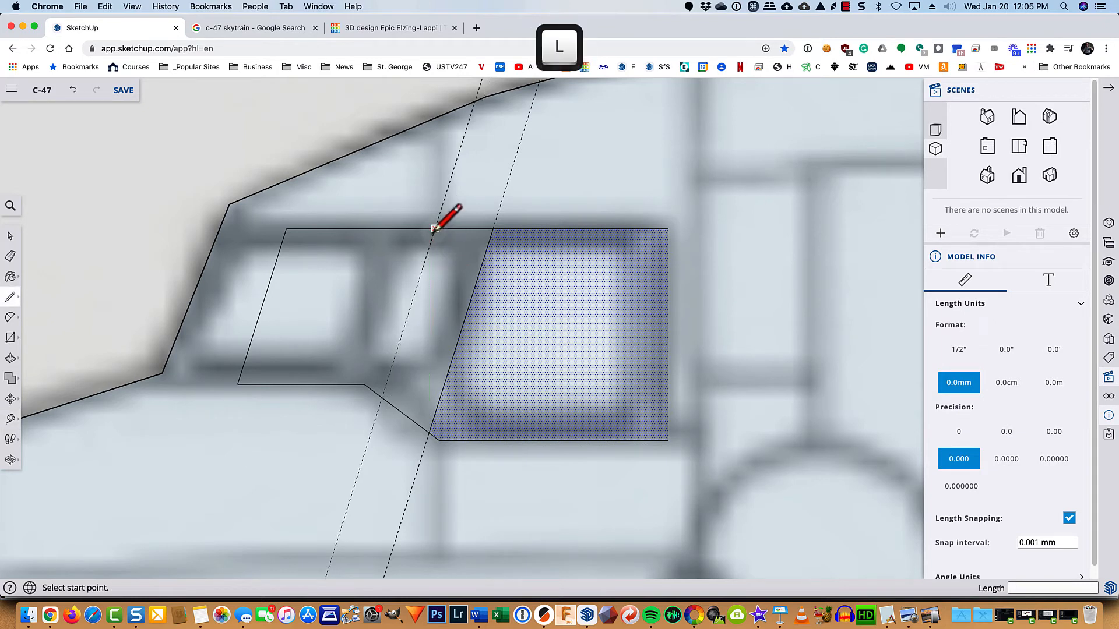
{"action": "left_click", "coordinate": [435, 229]}
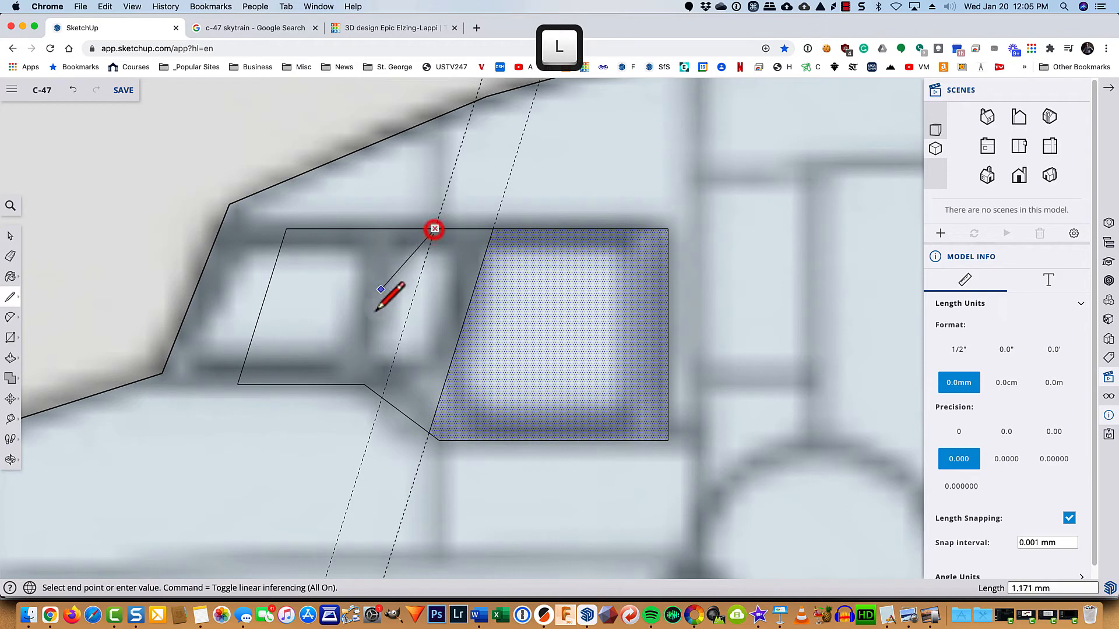
{"action": "left_click", "coordinate": [379, 394]}
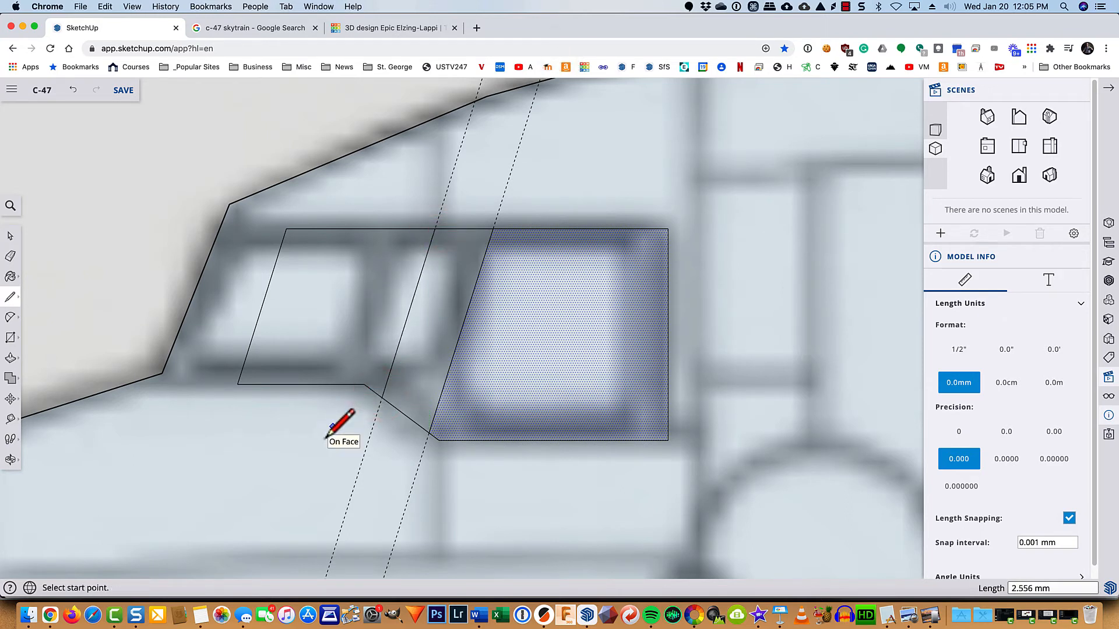
- Erase the upper and lower outline segments between the two dividing lines, along with both guides
{"action": "key", "text": "e"}
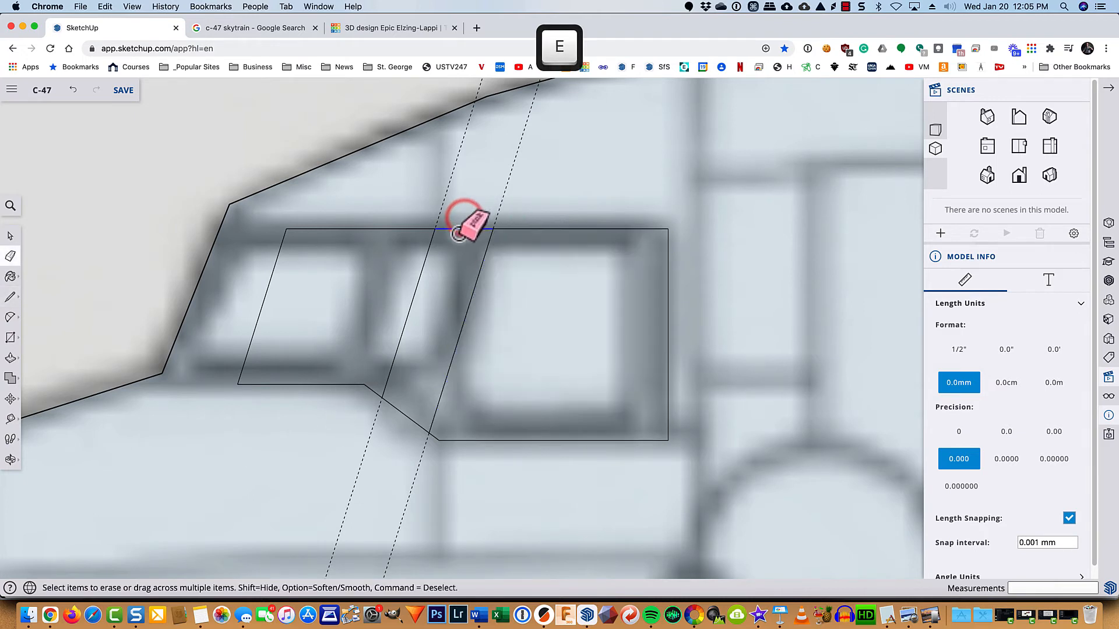
{"action": "left_click", "coordinate": [459, 232]}
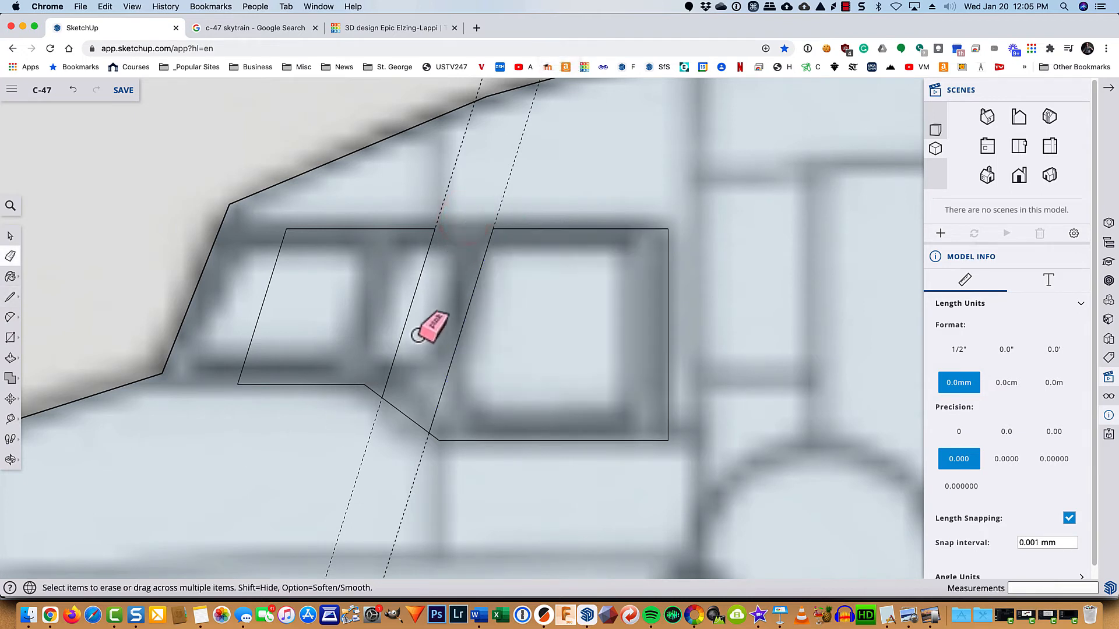
{"action": "left_click", "coordinate": [395, 412]}
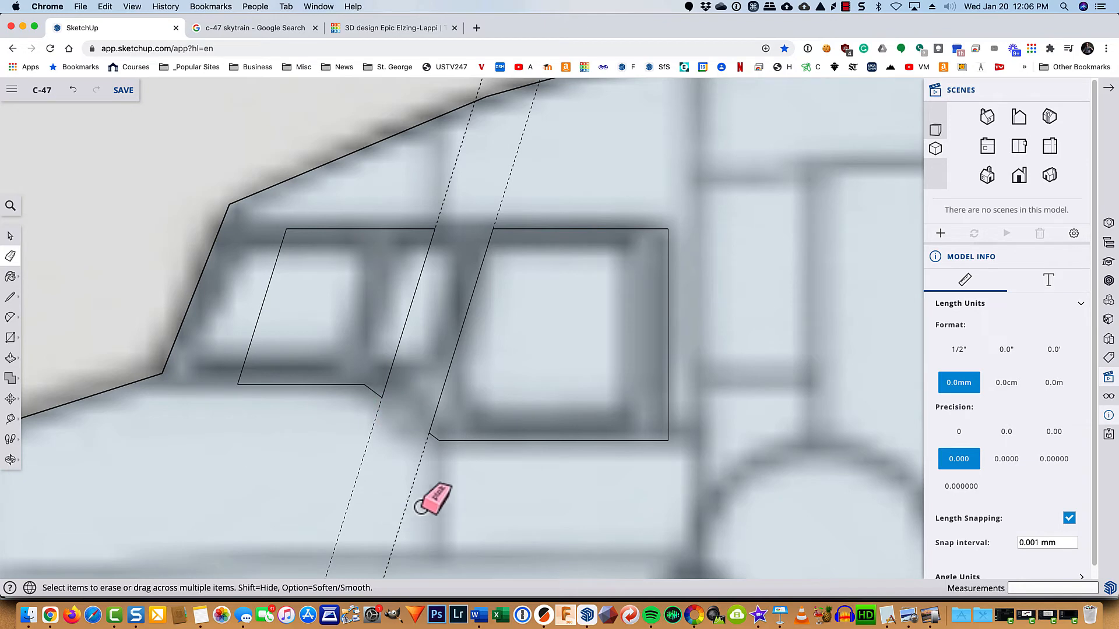
{"action": "mouse_move", "coordinate": [419, 505]}
{"action": "left_mouse_down"}
{"action": "mouse_move", "coordinate": [356, 469]}
{"action": "mouse_move", "coordinate": [415, 496]}
{"action": "left_mouse_up"}
- Turn off X-ray view and delete the front and rear cockpit window faces to leave two openings in the fuselage
{"action": "scroll", "coordinate": [417, 495], "scroll_direction": "down", "scroll_amount": 2}
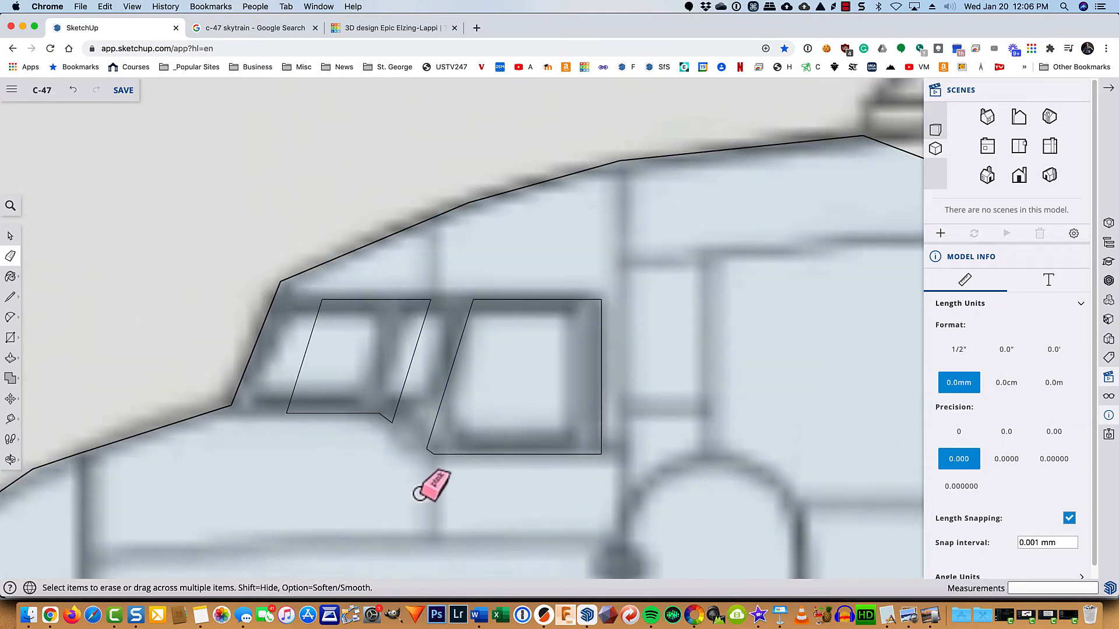
{"action": "scroll", "coordinate": [418, 493], "scroll_direction": "down", "scroll_amount": 3}
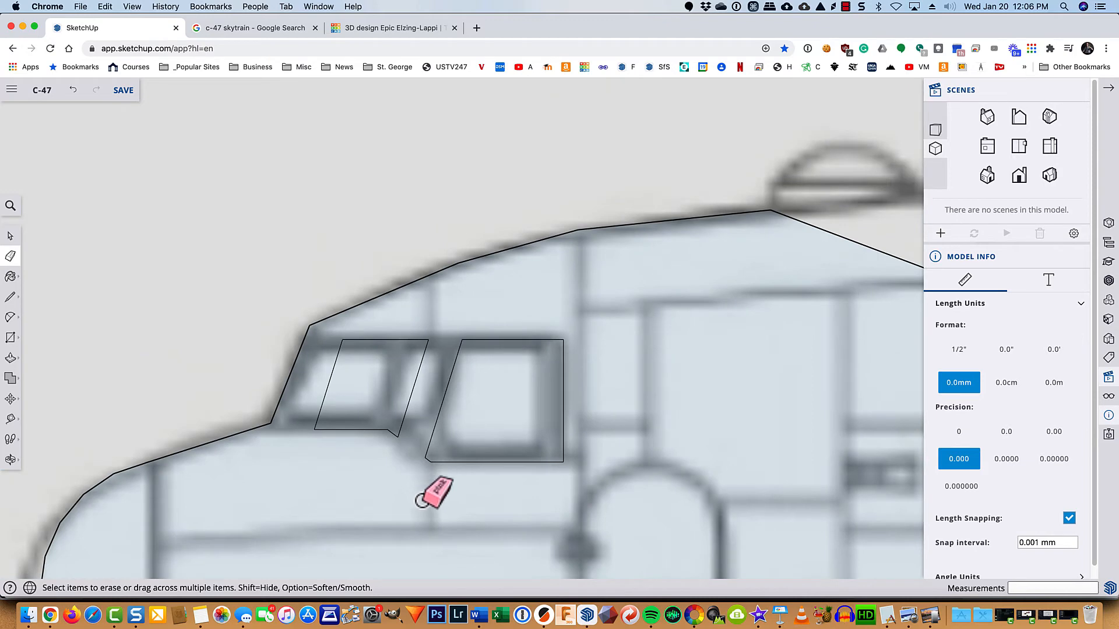
{"action": "key", "text": "x"}
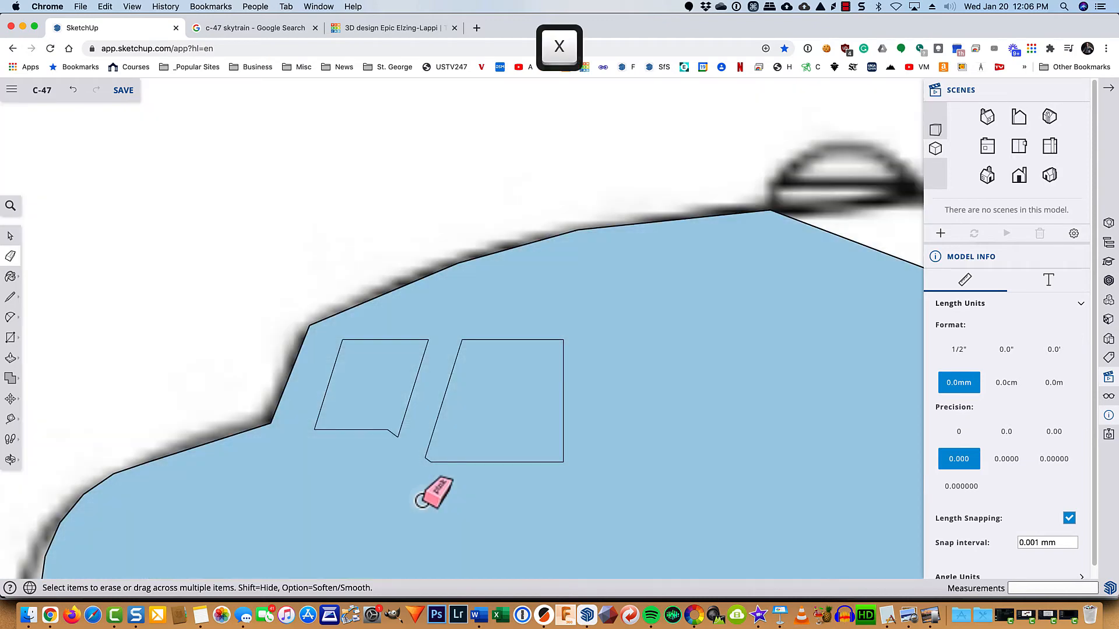
{"action": "key", "text": "space"}
{"action": "left_click", "coordinate": [380, 396]}
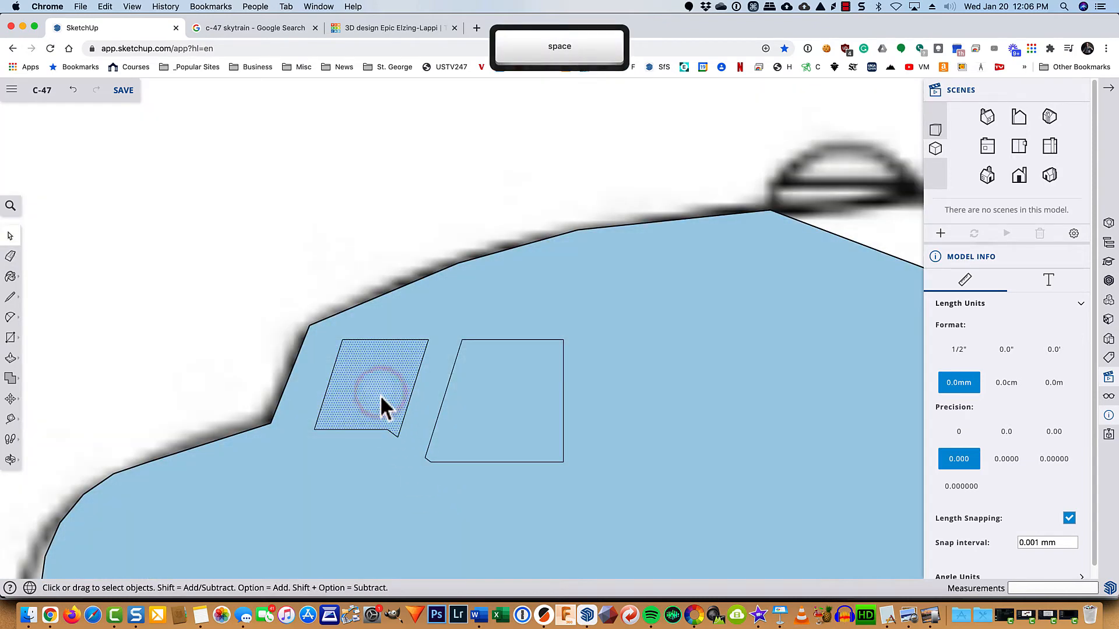
{"action": "key", "text": "BackSpace"}
{"action": "left_click", "coordinate": [498, 425]}
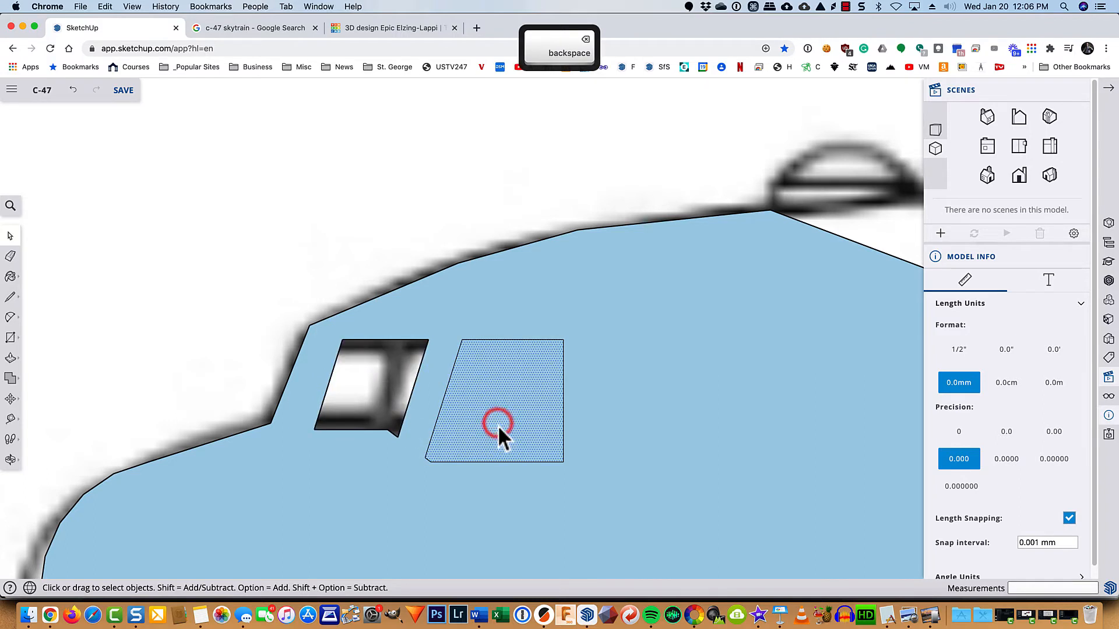
{"action": "key", "text": "BackSpace"}
{"action": "scroll", "coordinate": [513, 446], "scroll_direction": "down", "scroll_amount": 3}
{"action": "scroll", "coordinate": [522, 443], "scroll_direction": "down", "scroll_amount": 2}
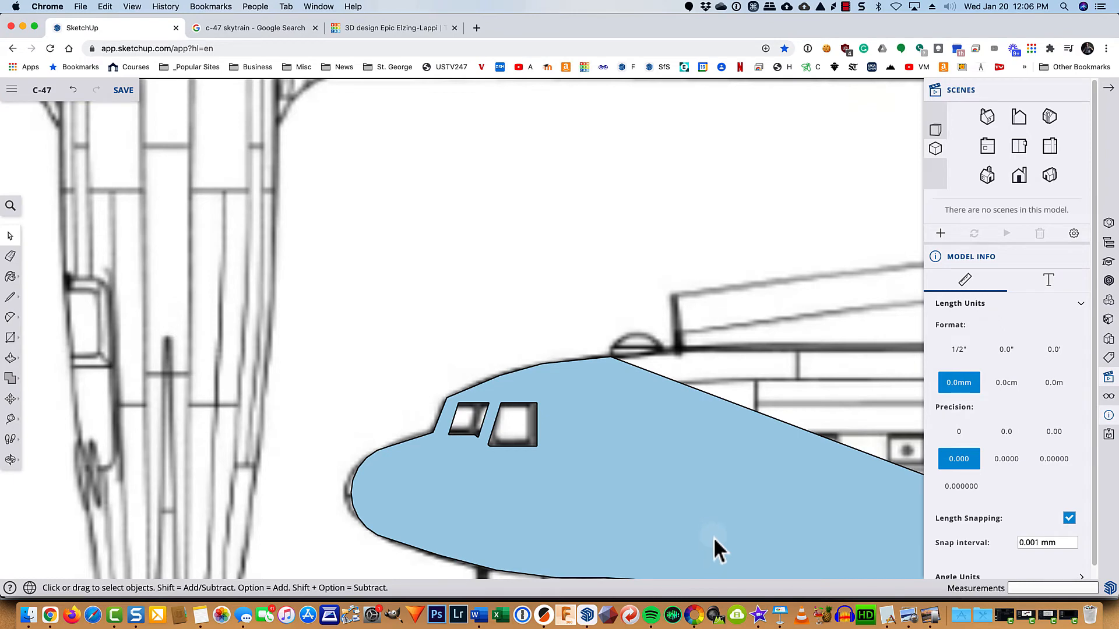
{"action": "key", "text": "shift"}
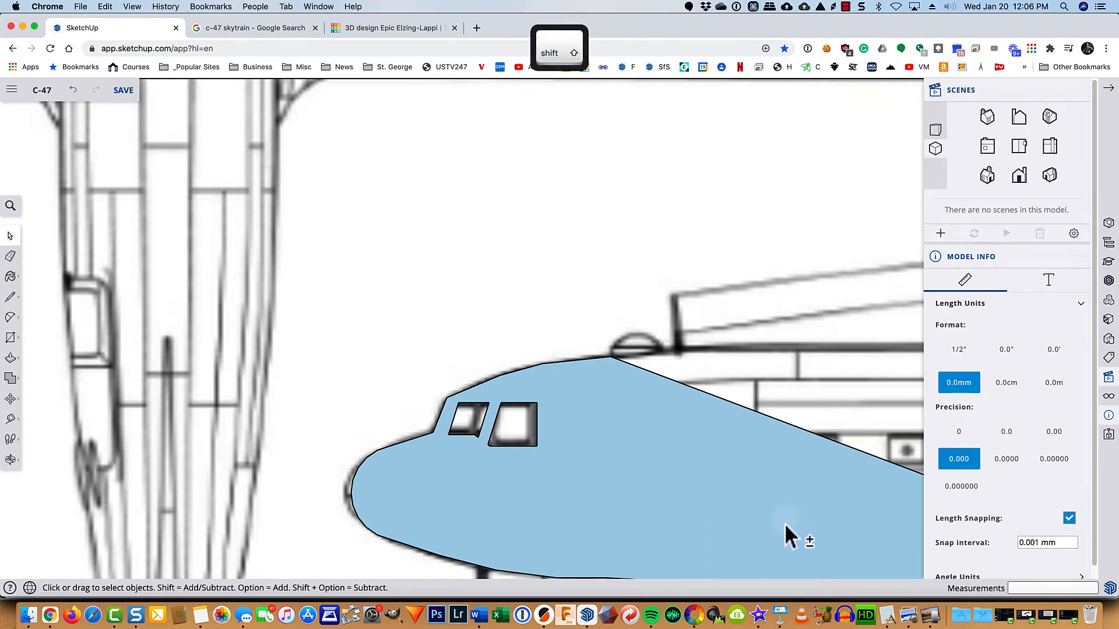
- Erase the short stray edge beside the rear point of the front fuselage profile's lower outline
{"action": "middle_click_drag", "start_coordinate": [784, 523], "coordinate": [464, 402], "text": "shift"}
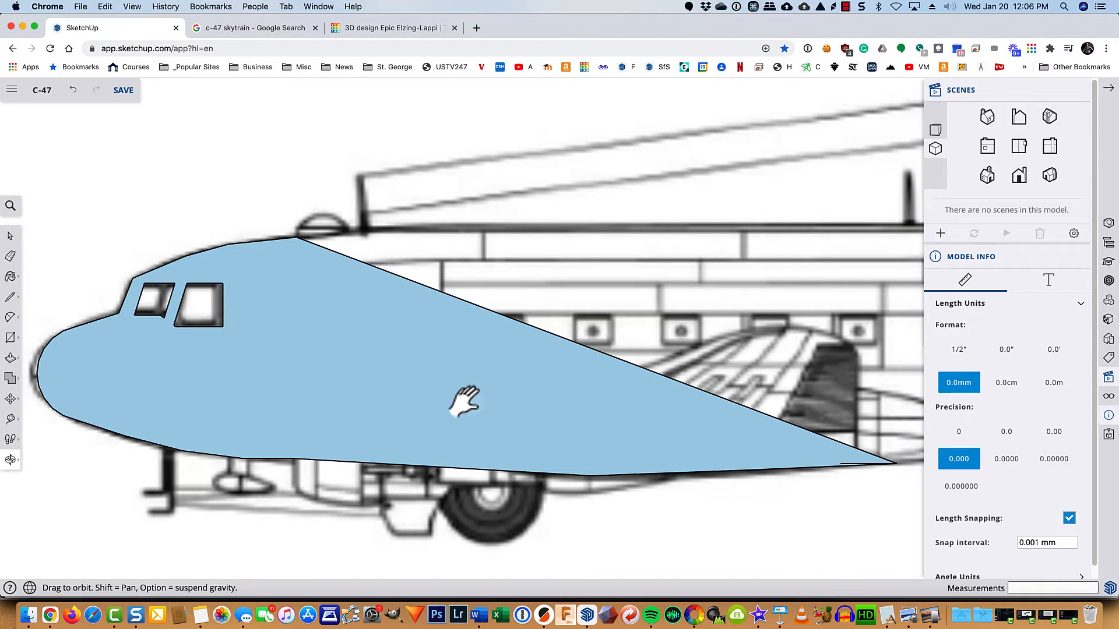
{"action": "middle_click_drag", "start_coordinate": [465, 401], "coordinate": [469, 406], "text": "shift"}
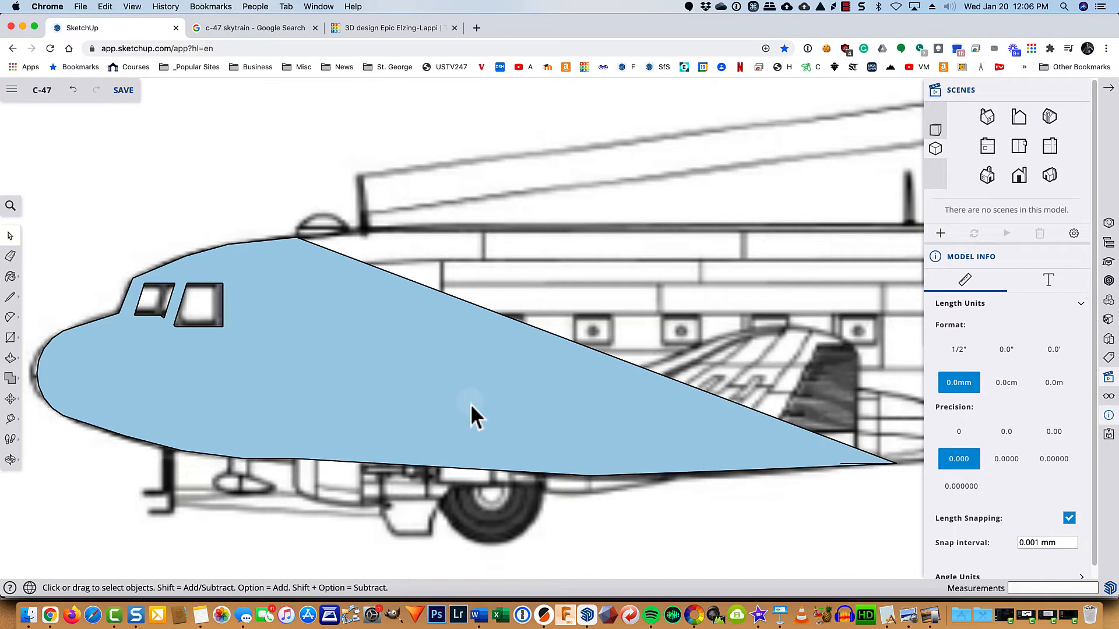
{"action": "middle_click_drag", "start_coordinate": [841, 465], "coordinate": [604, 366], "text": "shift"}
{"action": "scroll", "coordinate": [605, 366], "scroll_direction": "up", "scroll_amount": 5}
{"action": "key", "text": "e"}
{"action": "left_click", "coordinate": [604, 365]}
{"action": "scroll", "coordinate": [604, 366], "scroll_direction": "down", "scroll_amount": 7}
- Trace the rear fuselage underside with connected lines from the front profile's lower rear point to the tail tip
{"action": "key", "text": "l"}
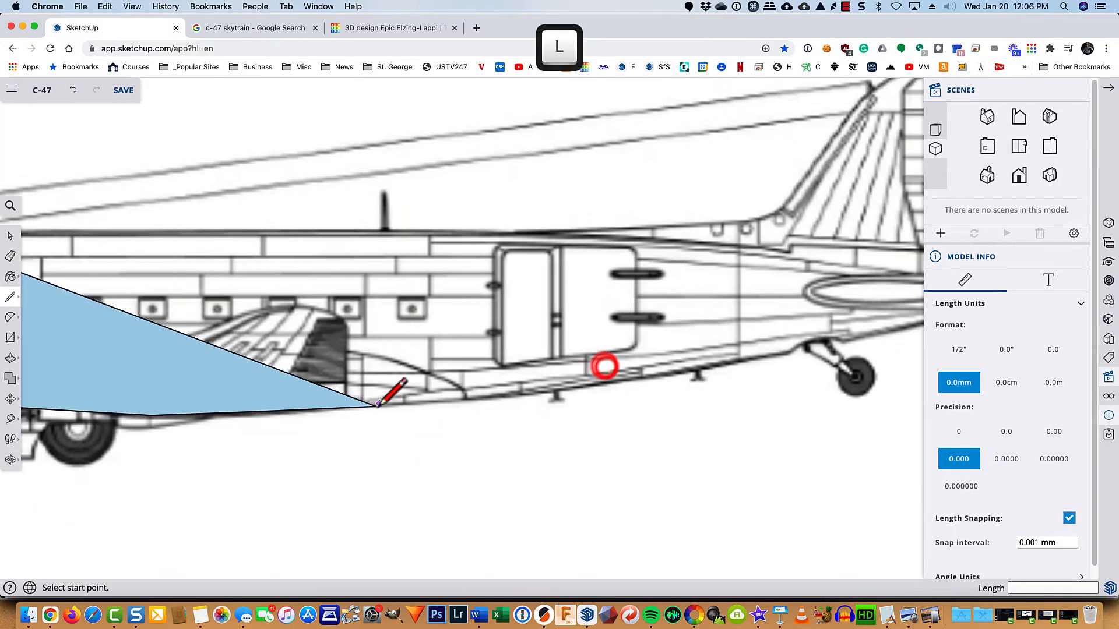
{"action": "left_click", "coordinate": [376, 406]}
{"action": "left_click", "coordinate": [471, 402]}
{"action": "left_click", "coordinate": [587, 385]}
{"action": "left_click", "coordinate": [694, 368]}
{"action": "left_click", "coordinate": [762, 357]}
{"action": "middle_click_drag", "start_coordinate": [849, 338], "coordinate": [510, 443], "text": "shift"}
{"action": "left_click", "coordinate": [693, 401]}
{"action": "key", "text": "Escape"}
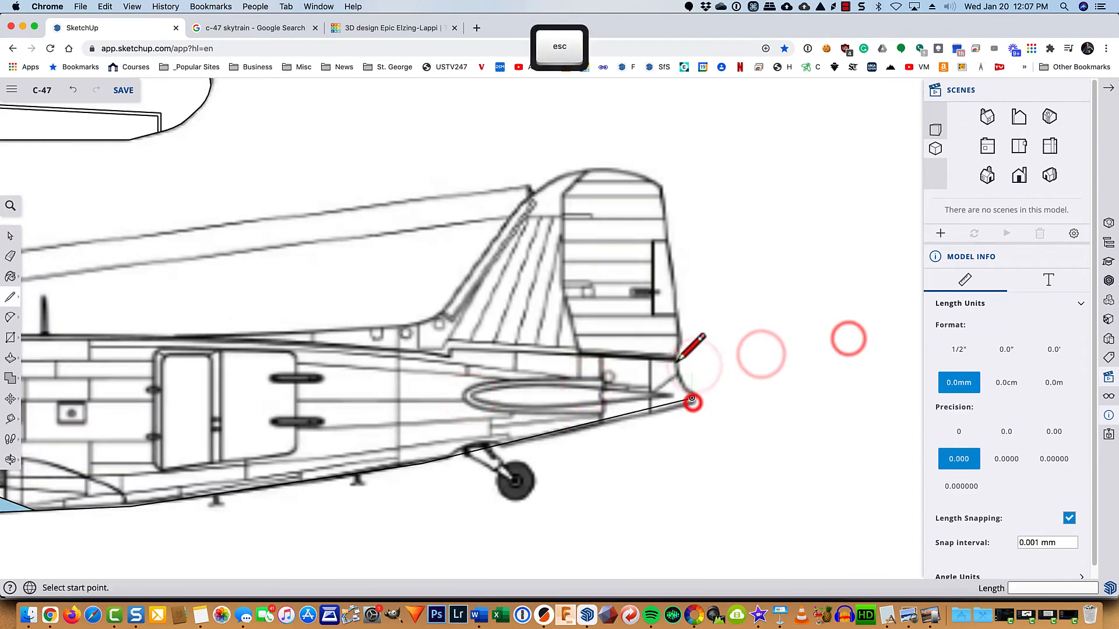
- Trace the rudder's trailing edge with connected lines from its base above the tail tip up to the upper rear corner
{"action": "left_click", "coordinate": [676, 359]}
{"action": "left_click", "coordinate": [677, 339]}
{"action": "scroll", "coordinate": [674, 286], "scroll_direction": "up", "scroll_amount": 5}
{"action": "left_click", "coordinate": [680, 362]}
{"action": "left_click", "coordinate": [654, 152]}
{"action": "middle_click_drag", "start_coordinate": [654, 152], "coordinate": [688, 359], "text": "shift"}
{"action": "left_click", "coordinate": [677, 304]}
{"action": "left_click", "coordinate": [671, 240]}
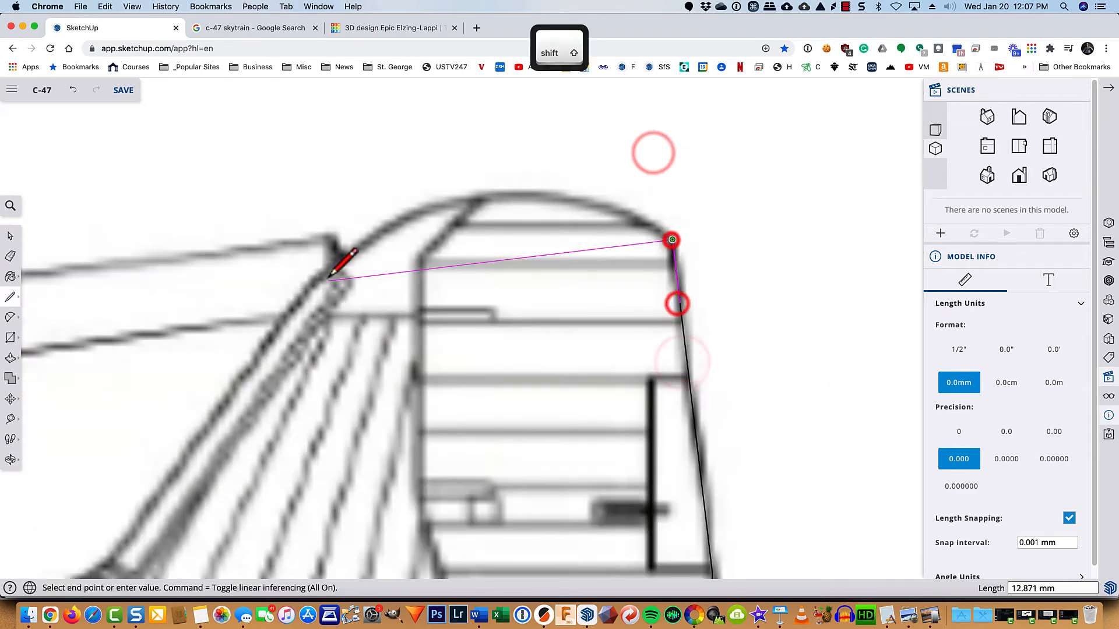
- Draw a straight line across the fin near its top, then trace the leading edge down to the fuselage spine
{"action": "left_click", "coordinate": [367, 243]}
{"action": "middle_click_drag", "start_coordinate": [317, 281], "coordinate": [407, 208], "text": "shift"}
{"action": "left_click", "coordinate": [389, 240]}
{"action": "left_click", "coordinate": [215, 480]}
{"action": "middle_click_drag", "start_coordinate": [215, 480], "coordinate": [537, 365], "text": "shift"}
{"action": "left_click", "coordinate": [460, 406]}
{"action": "left_click", "coordinate": [542, 366]}
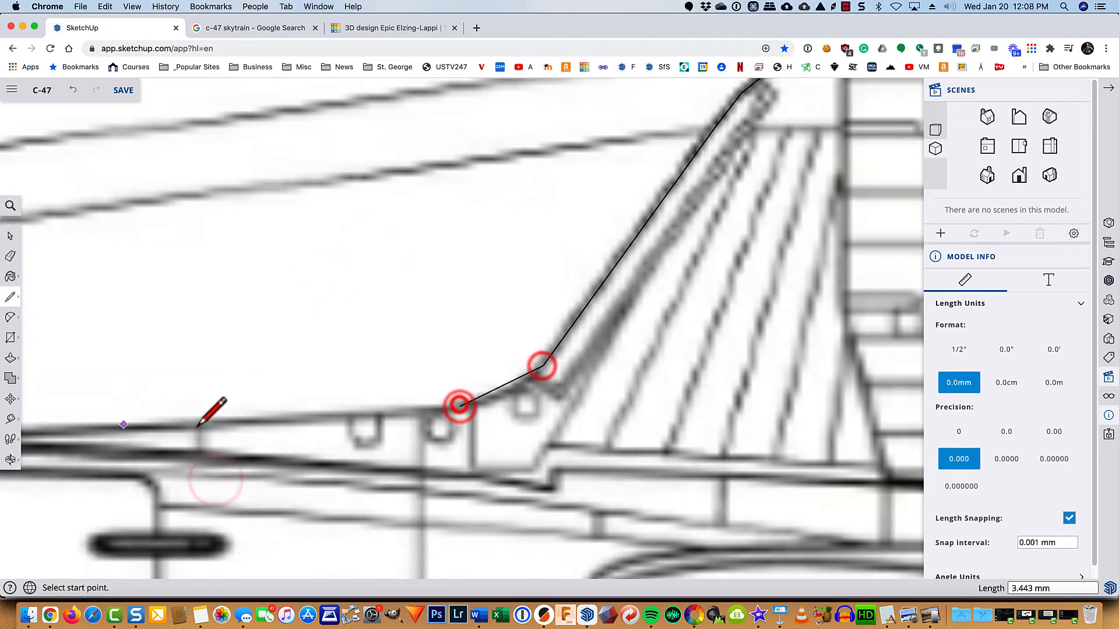
- Trace the top of the fuselage with connected lines from the fin forward to the front profile's upper corner
{"action": "left_click", "coordinate": [461, 405]}
{"action": "left_click", "coordinate": [102, 430]}
{"action": "middle_click_drag", "start_coordinate": [102, 429], "coordinate": [804, 360], "text": "shift"}
{"action": "scroll", "coordinate": [513, 370], "scroll_direction": "up", "scroll_amount": 3}
{"action": "left_click", "coordinate": [512, 370]}
{"action": "left_click", "coordinate": [190, 350]}
{"action": "middle_click_drag", "start_coordinate": [190, 349], "coordinate": [863, 344], "text": "shift"}
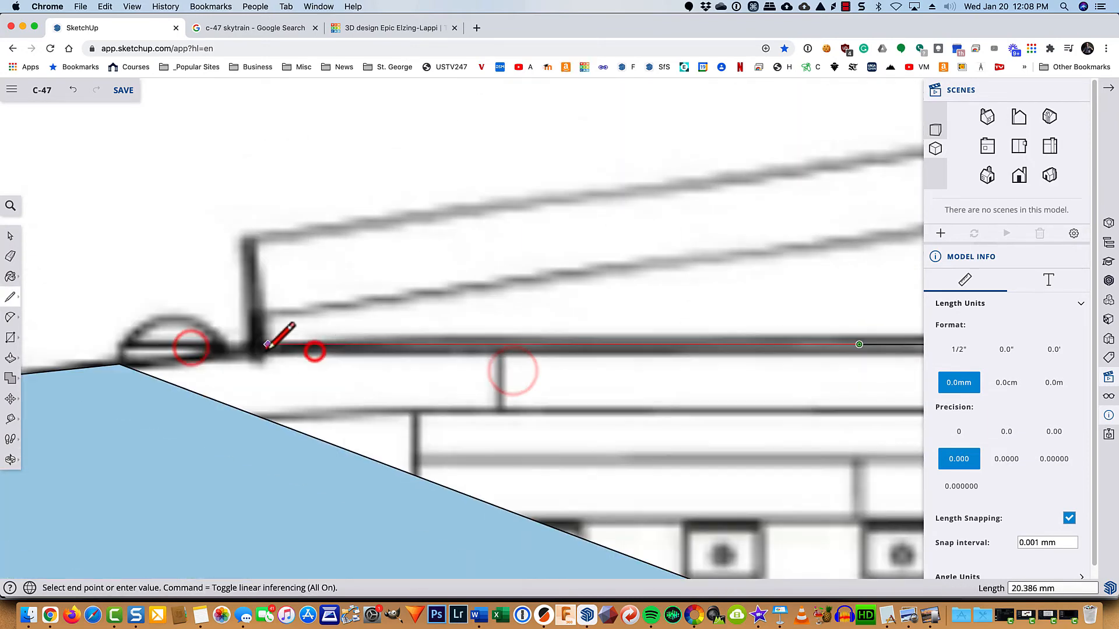
{"action": "left_click", "coordinate": [267, 348]}
{"action": "left_click", "coordinate": [125, 366]}
{"action": "key", "text": "Escape"}
- Draw a 7-segment arc with a bulge of about 0.46 mm from the tail tip to the rudder's lower end
{"action": "key", "text": "a"}
{"action": "scroll", "coordinate": [629, 429], "scroll_direction": "up", "scroll_amount": 6}
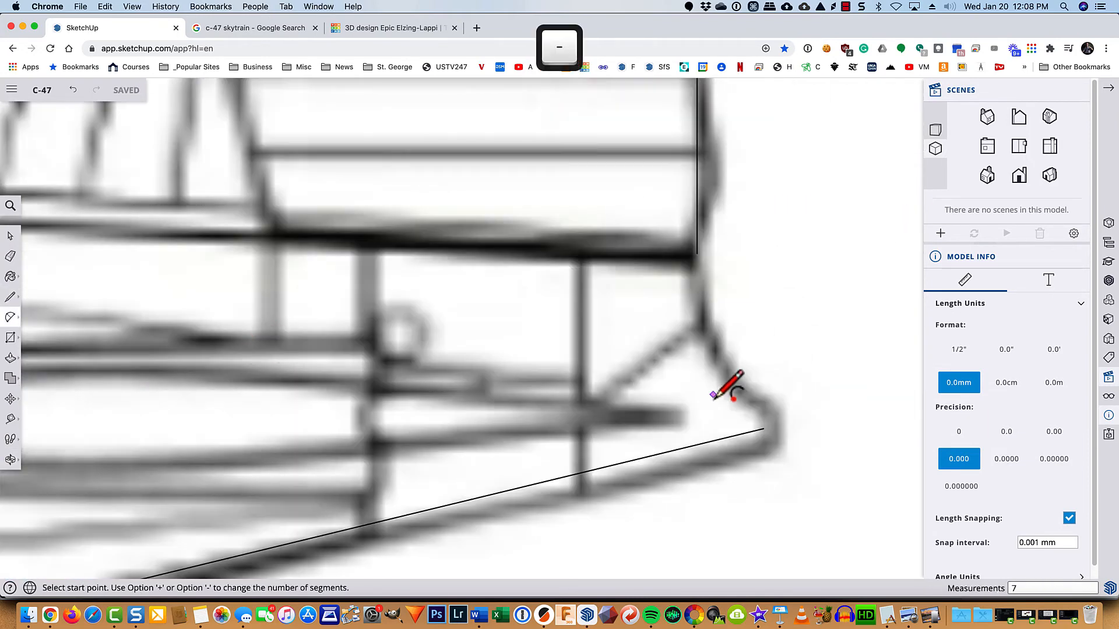
{"action": "left_click", "coordinate": [763, 429]}
{"action": "left_click", "coordinate": [697, 253]}
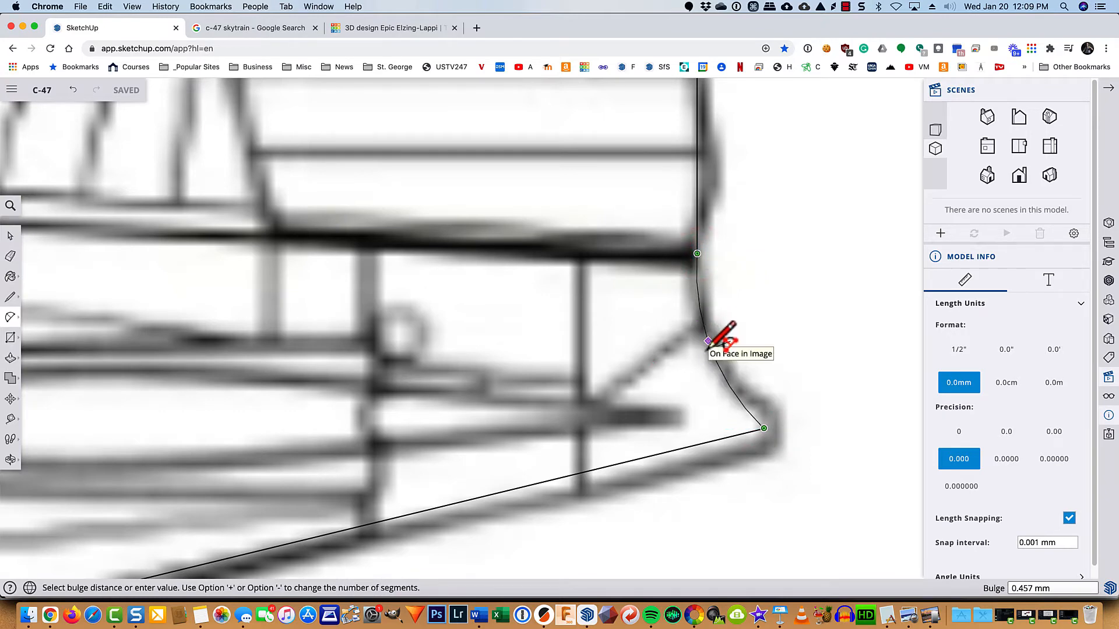
{"action": "left_click", "coordinate": [707, 347]}
{"action": "scroll", "coordinate": [618, 361], "scroll_direction": "down", "scroll_amount": 6}
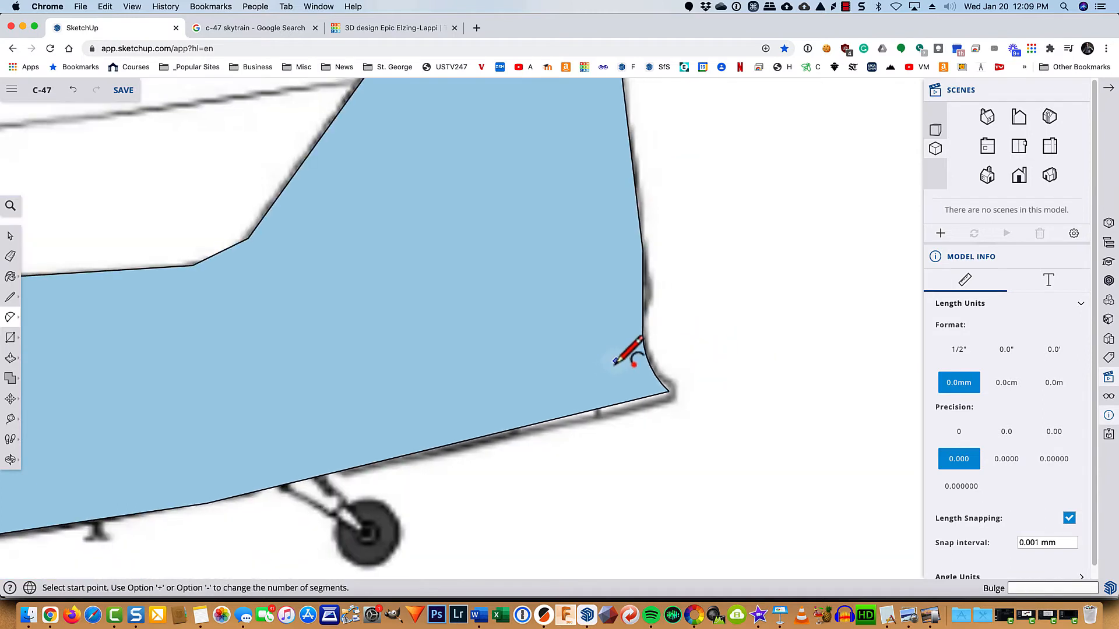
{"action": "middle_click_drag", "start_coordinate": [449, 400], "coordinate": [437, 512], "text": "shift"}
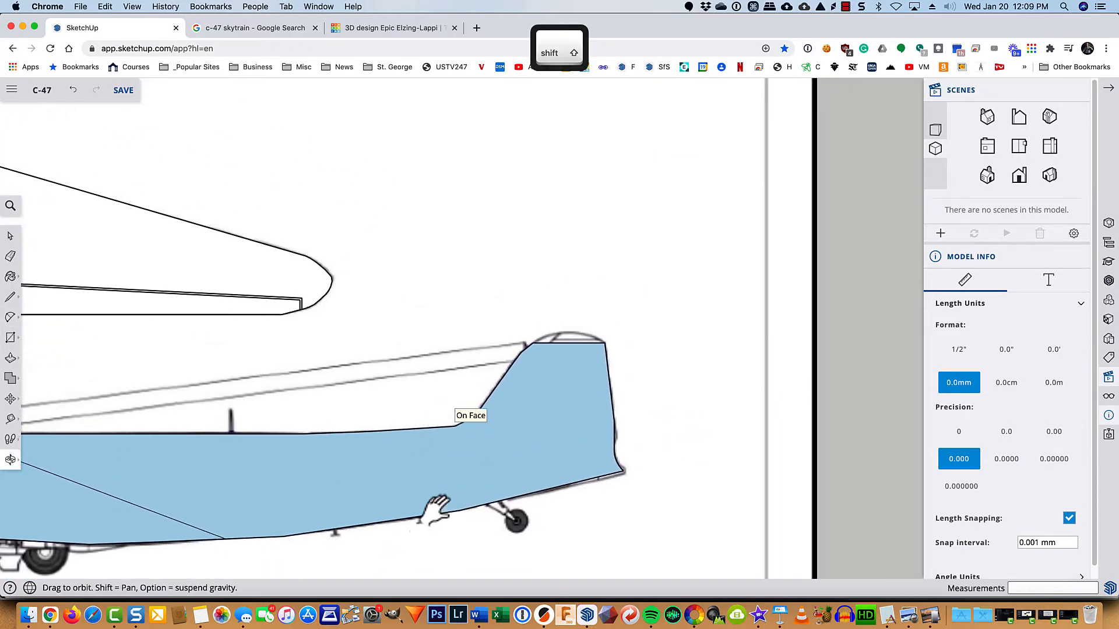
- Draw an arc with a bulge of about 1.7 mm over the top of the fin between its two upper corners
{"action": "scroll", "coordinate": [569, 341], "scroll_direction": "up", "scroll_amount": 5}
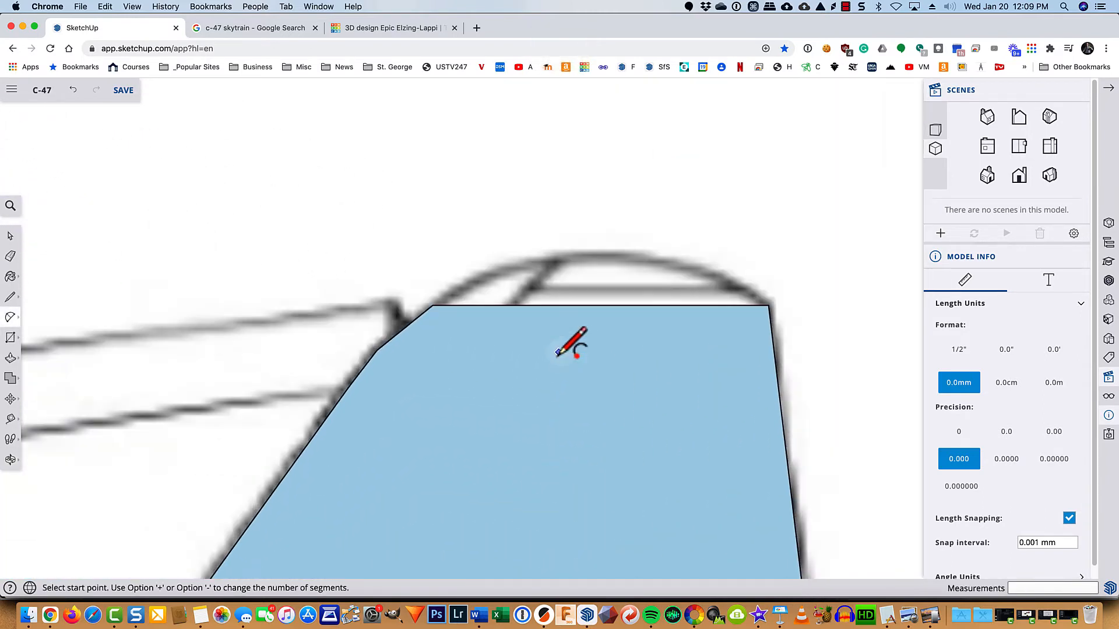
{"action": "key", "text": "a"}
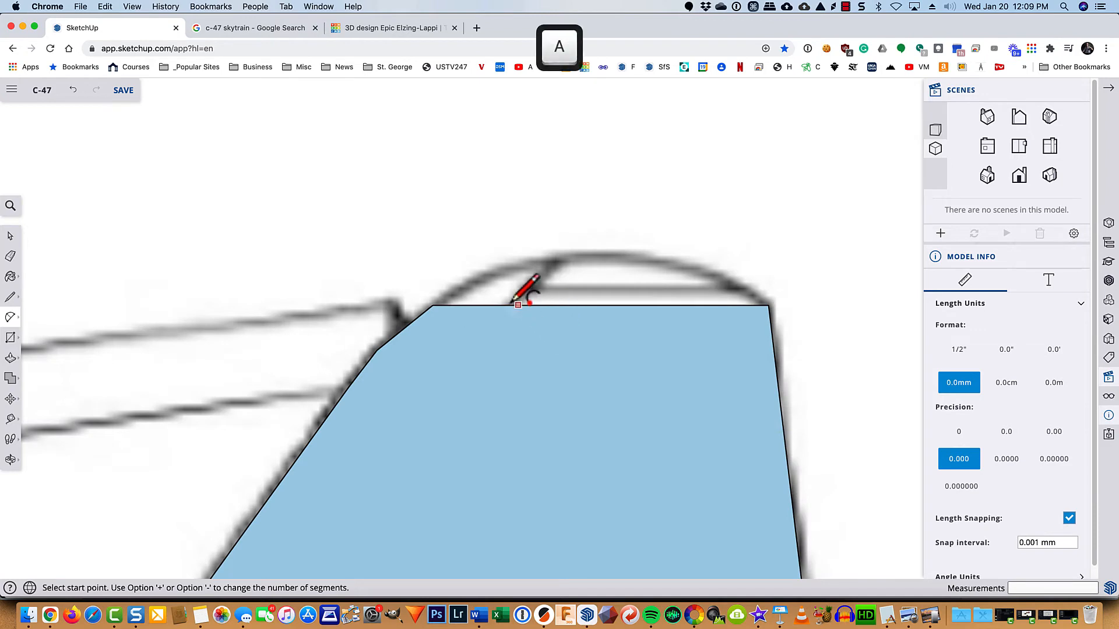
{"action": "left_click", "coordinate": [433, 305]}
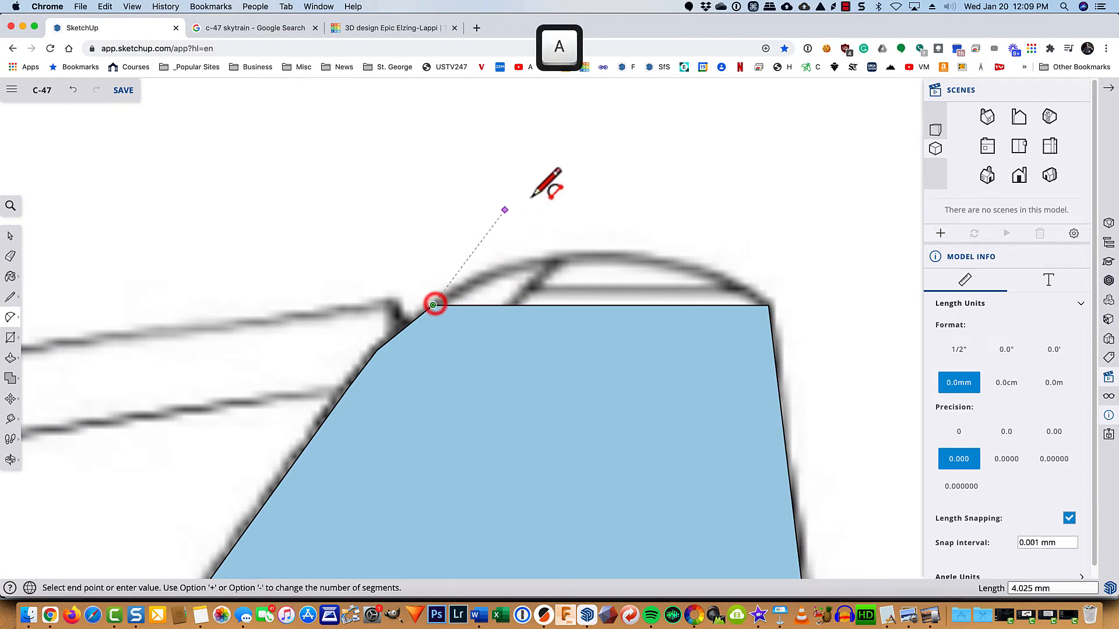
{"action": "left_click", "coordinate": [766, 305]}
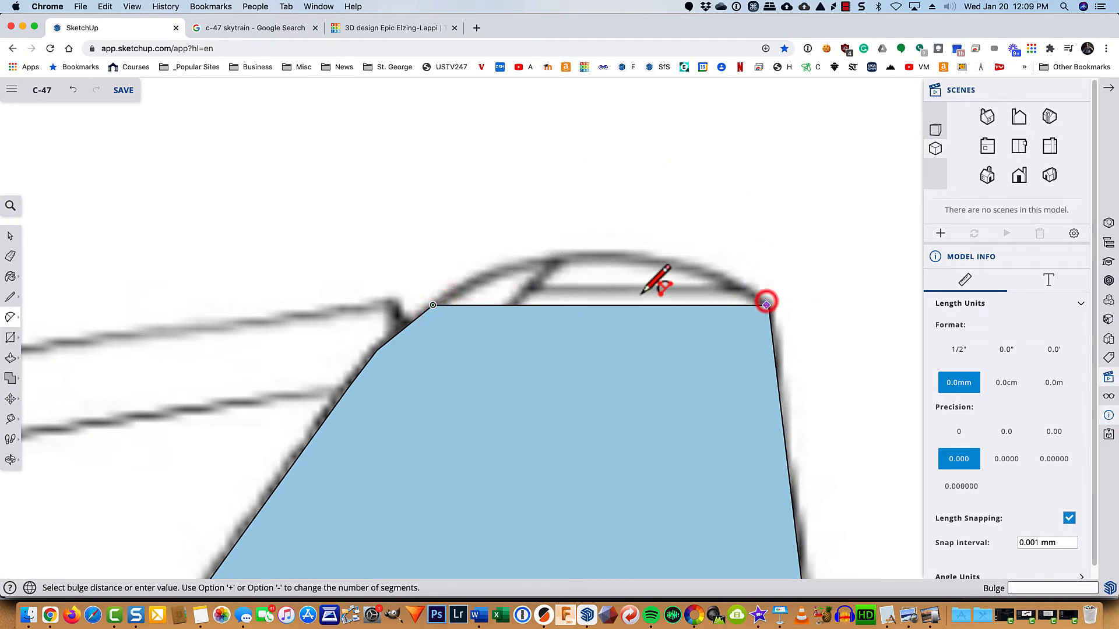
{"action": "left_click", "coordinate": [600, 255]}
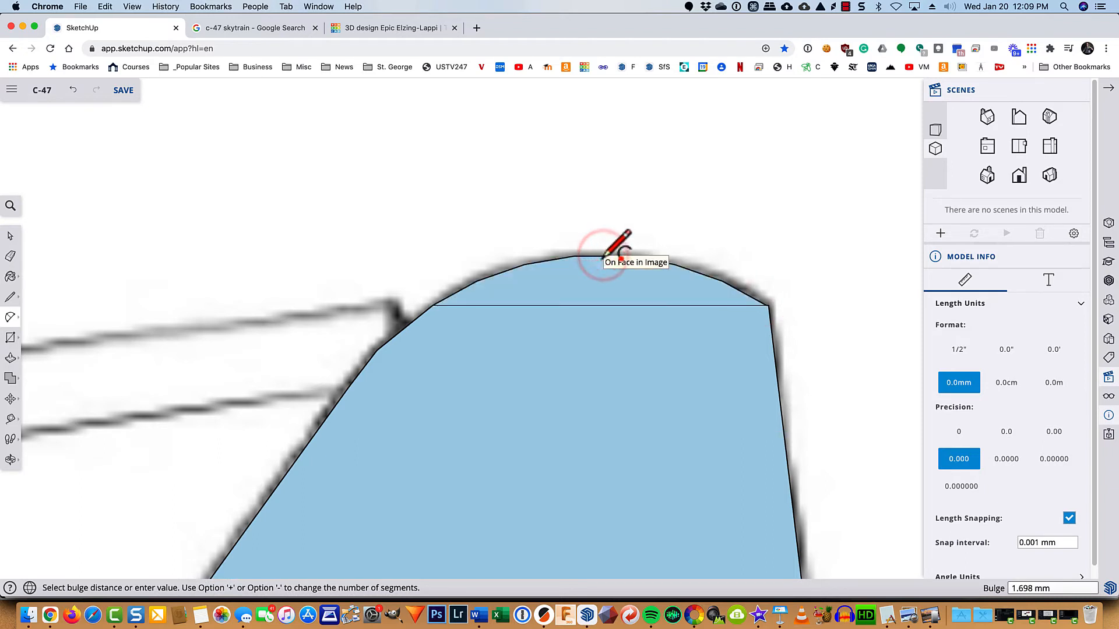
- Erase the horizontal line beneath the fin's arc and the diagonal line dividing the front and rear fuselage faces
{"action": "key", "text": "e"}
{"action": "left_click", "coordinate": [600, 306]}
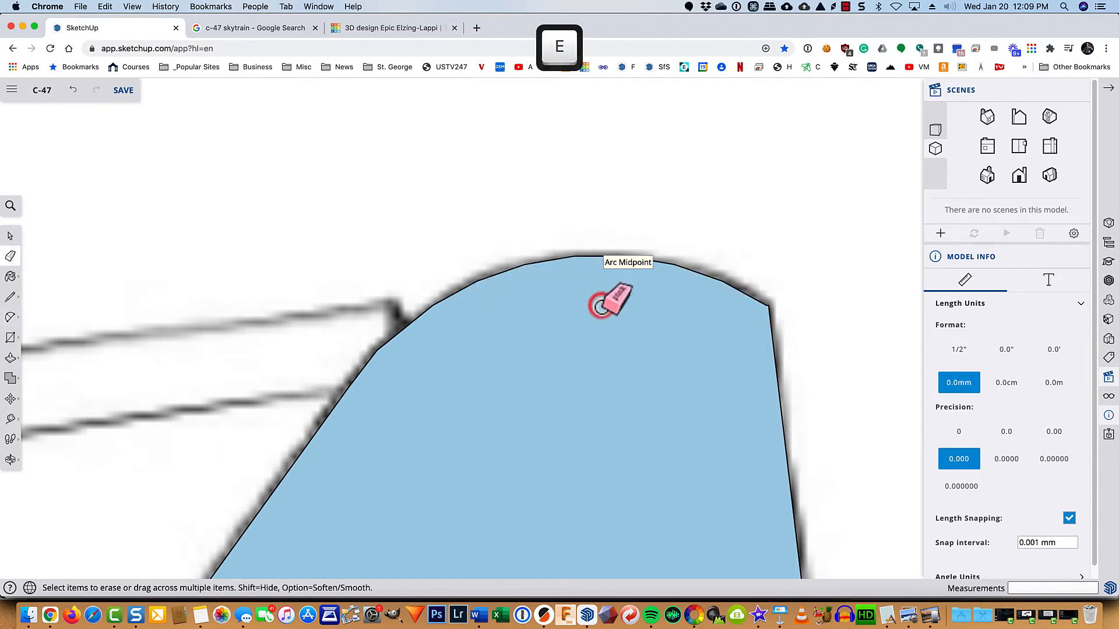
{"action": "scroll", "coordinate": [612, 296], "scroll_direction": "down", "scroll_amount": 6}
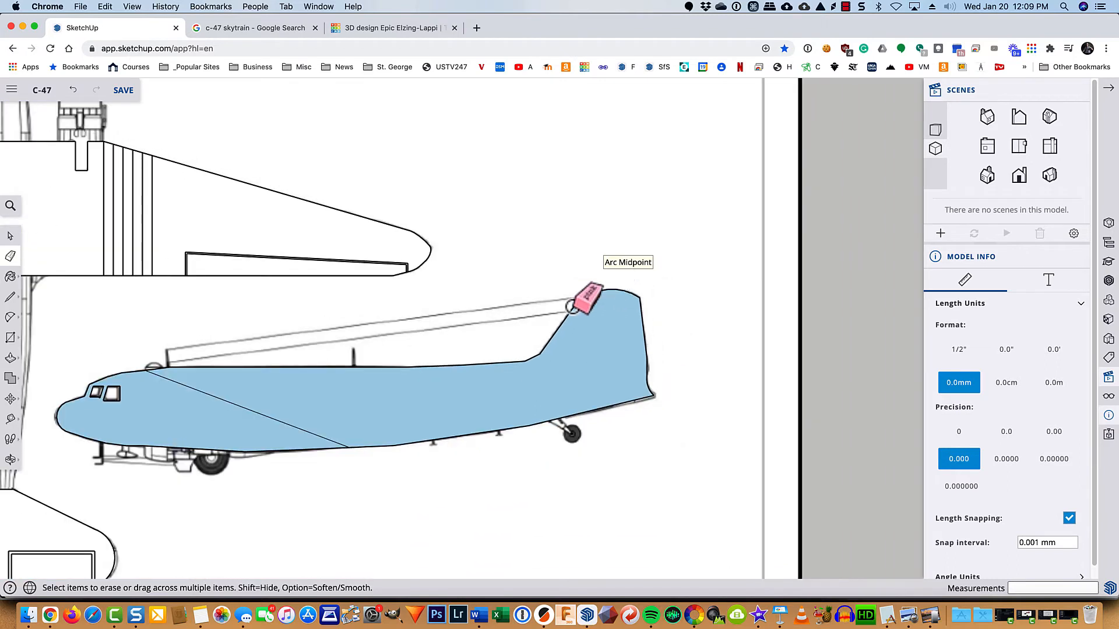
{"action": "left_click", "coordinate": [213, 399]}
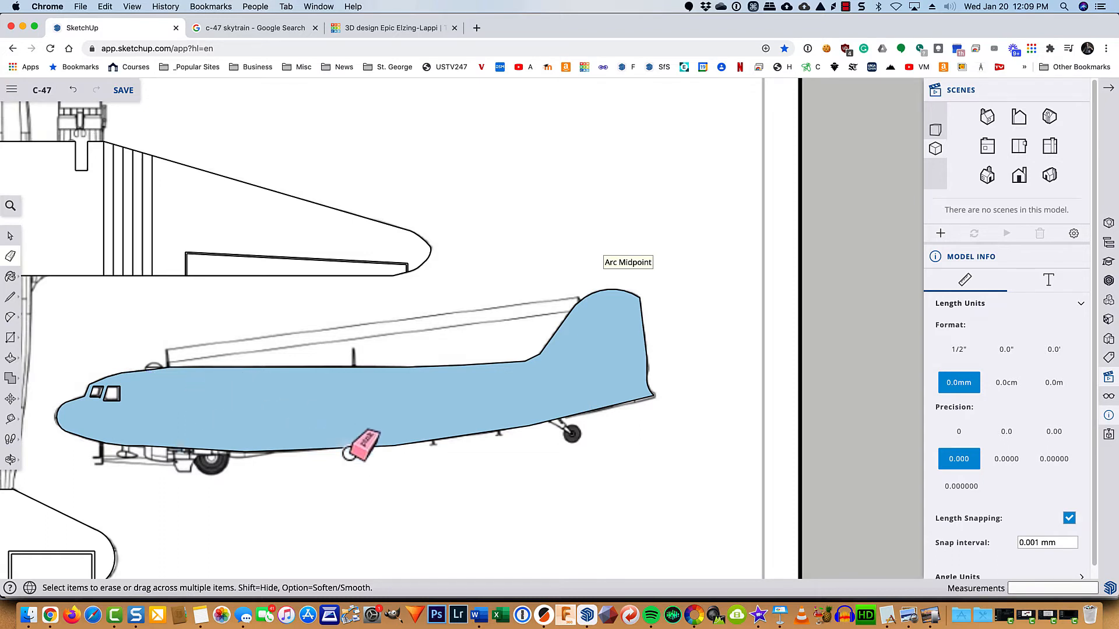
- Draw a circle with a radius of about 1.92 mm over the tail wheel, centred on its hub
{"action": "scroll", "coordinate": [573, 433], "scroll_direction": "up", "scroll_amount": 6}
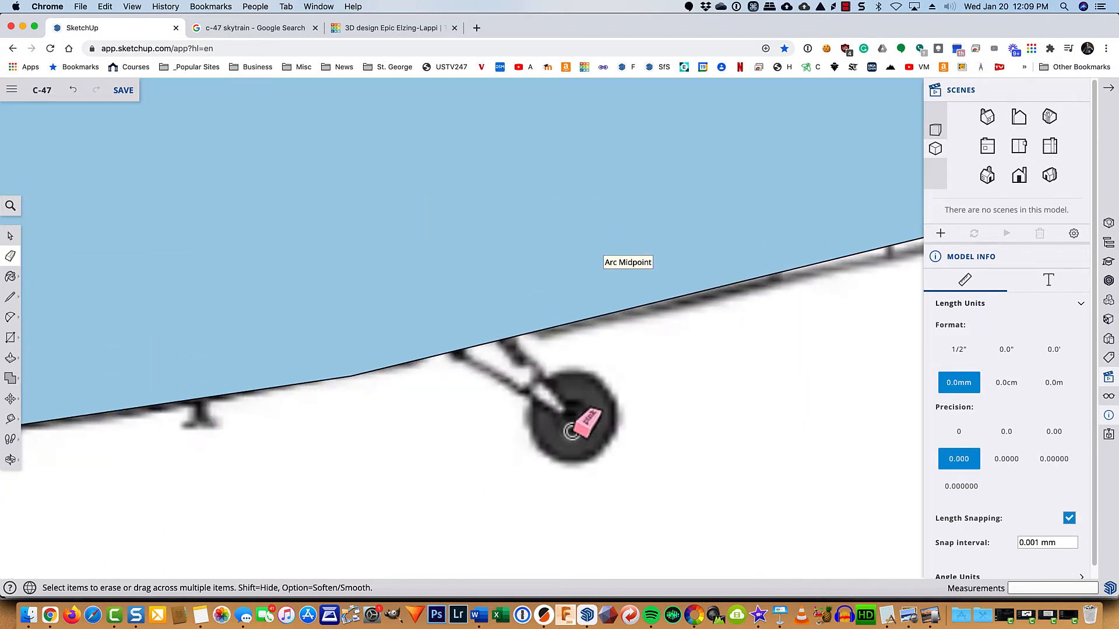
{"action": "scroll", "coordinate": [556, 329], "scroll_direction": "up", "scroll_amount": 2}
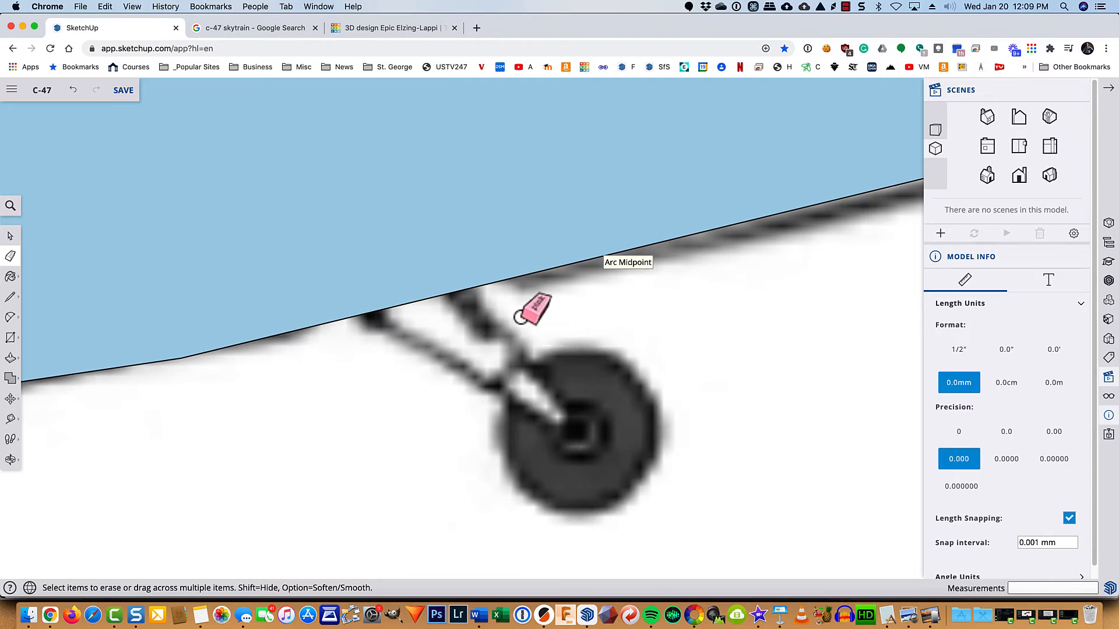
{"action": "key", "text": "c"}
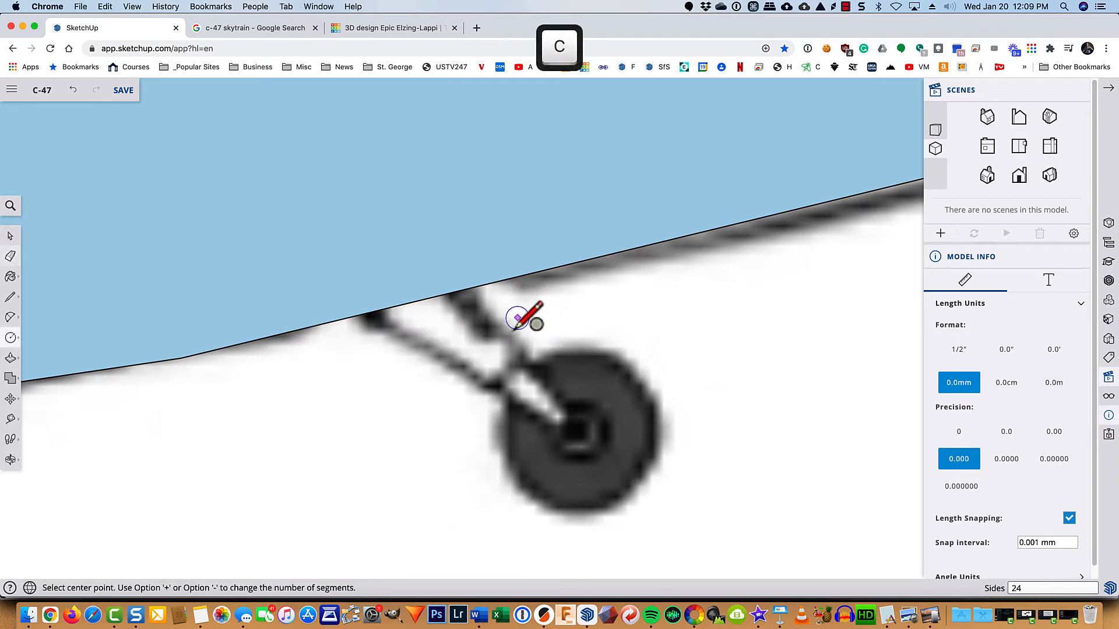
{"action": "left_click", "coordinate": [576, 433]}
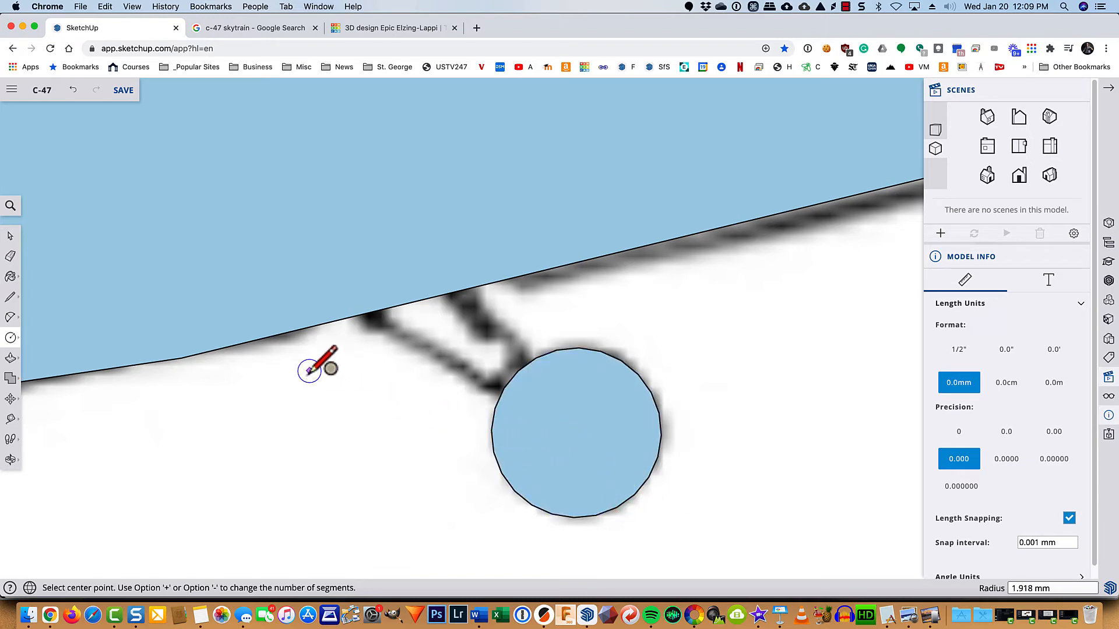
- Draw the tail wheel strut as two lines from the fuselage underside meeting at the wheel's centre
{"action": "key", "text": "l"}
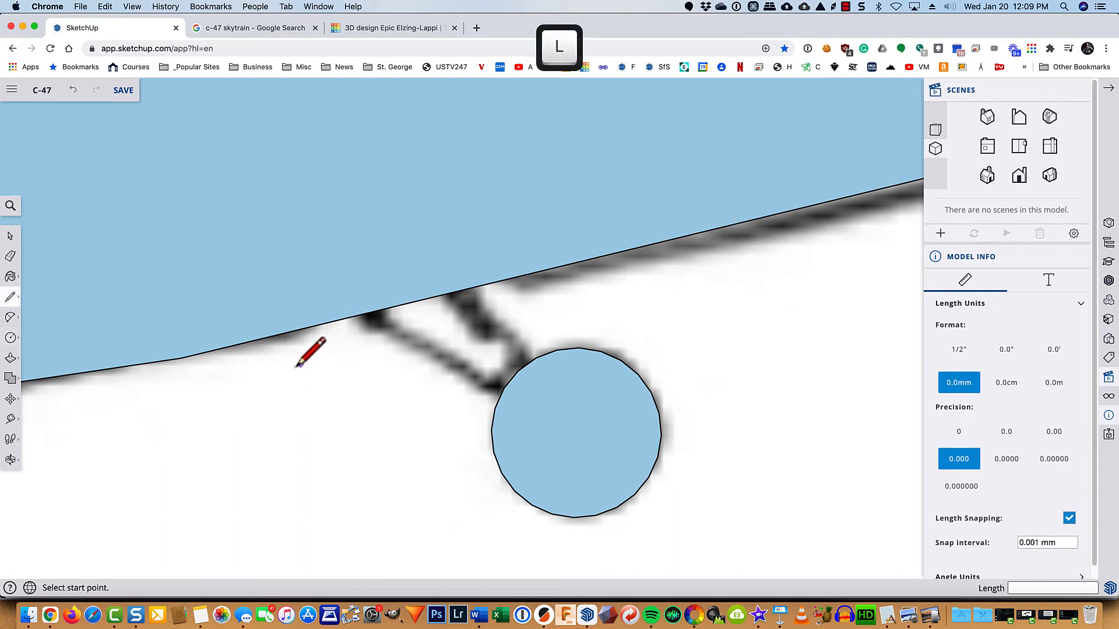
{"action": "left_click", "coordinate": [330, 322]}
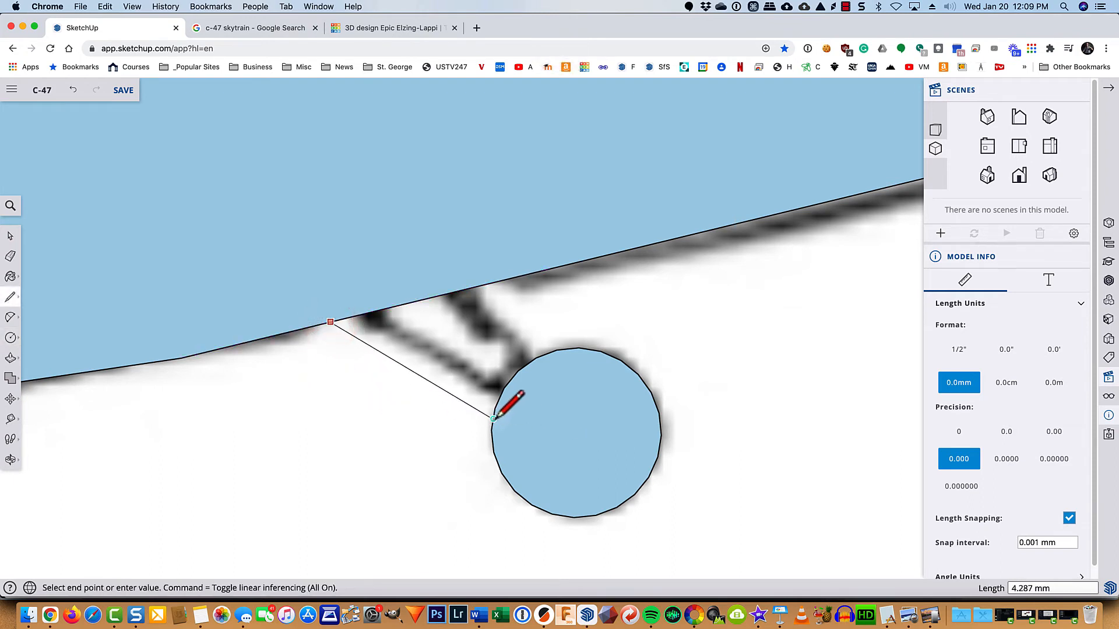
{"action": "left_click", "coordinate": [577, 433]}
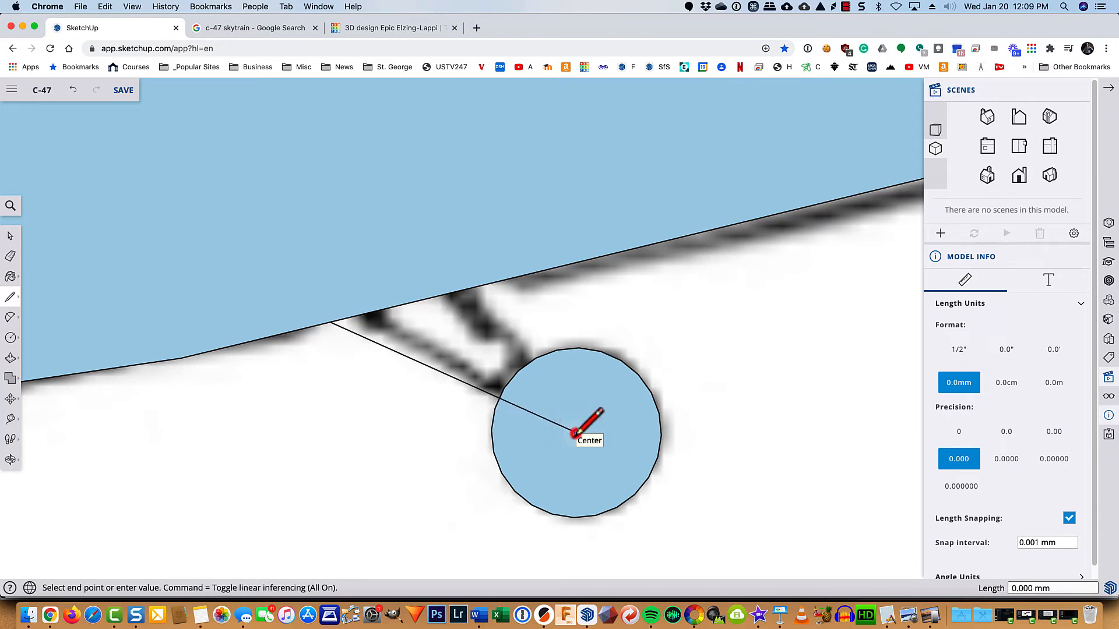
{"action": "left_click", "coordinate": [497, 284]}
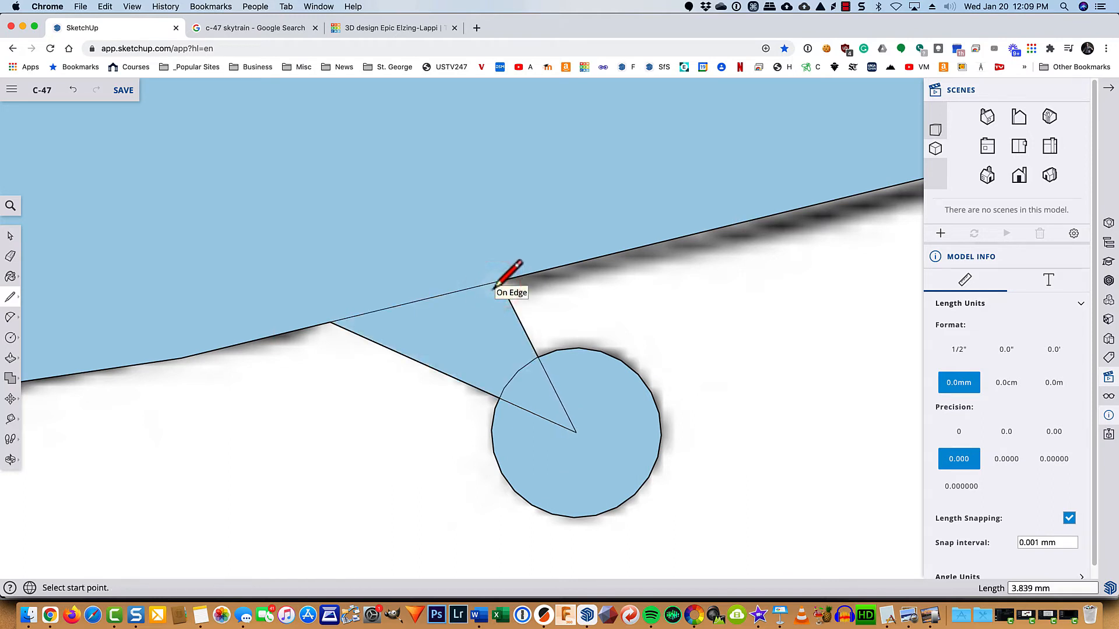
- Erase the edges between fuselage and strut and those inside the tail wheel to merge them into one face
{"action": "key", "text": "e"}
{"action": "left_click_drag", "start_coordinate": [446, 295], "coordinate": [444, 296]}
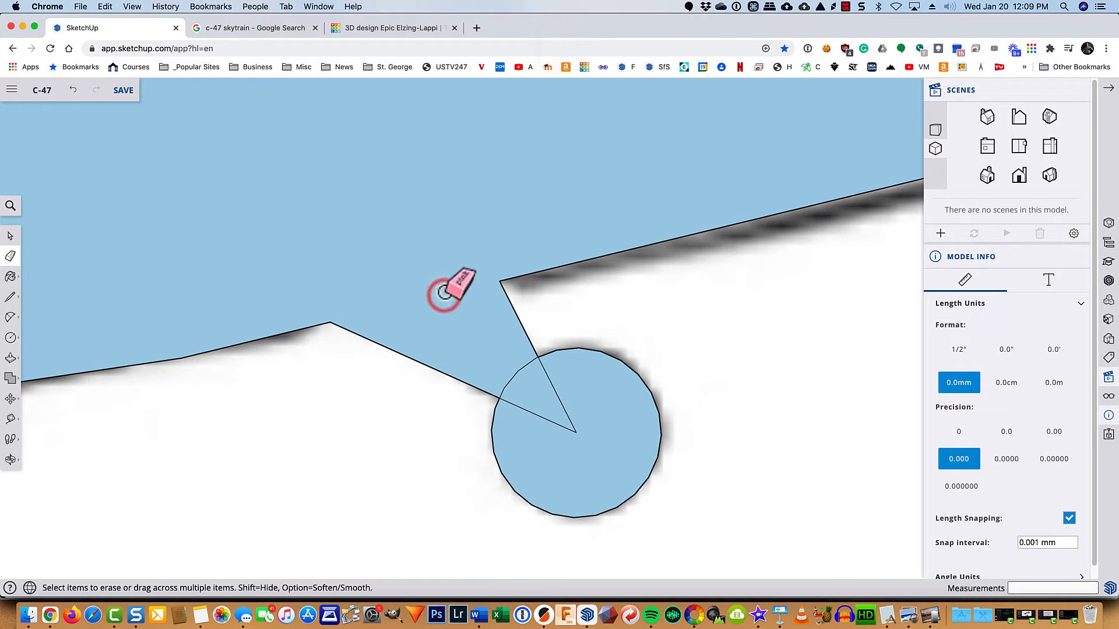
{"action": "left_click", "coordinate": [506, 364]}
{"action": "left_click_drag", "start_coordinate": [586, 382], "coordinate": [537, 426]}
{"action": "scroll", "coordinate": [540, 424], "scroll_direction": "down", "scroll_amount": 5}
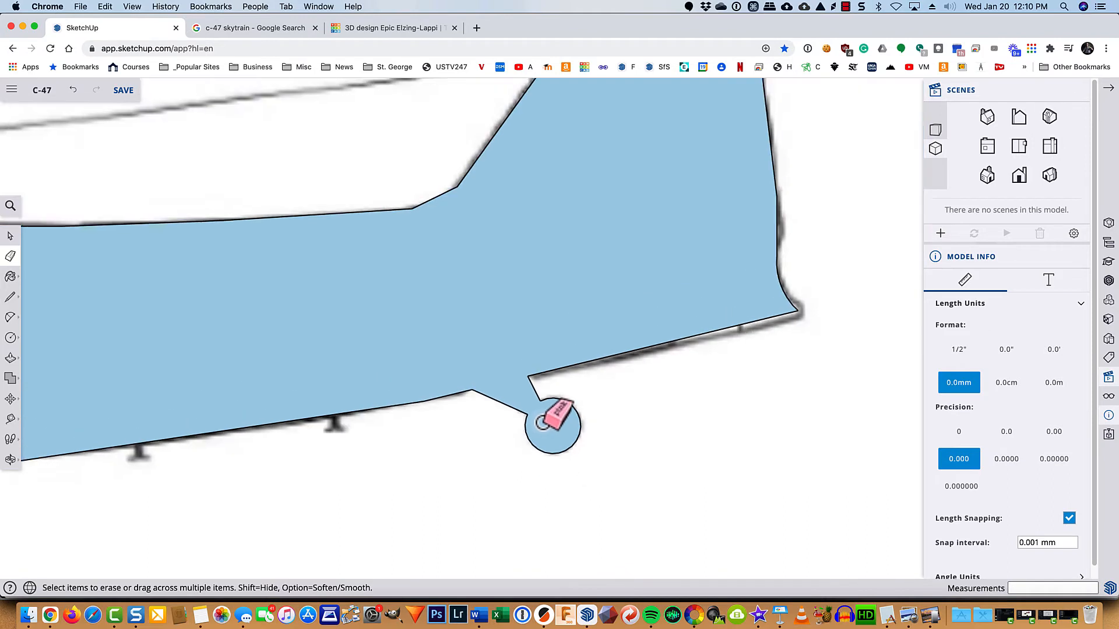
- Draw a rectangle about 2.89 by 2.69 mm over the frontmost cabin window of the fuselage side view
{"action": "scroll", "coordinate": [542, 422], "scroll_direction": "down", "scroll_amount": 2}
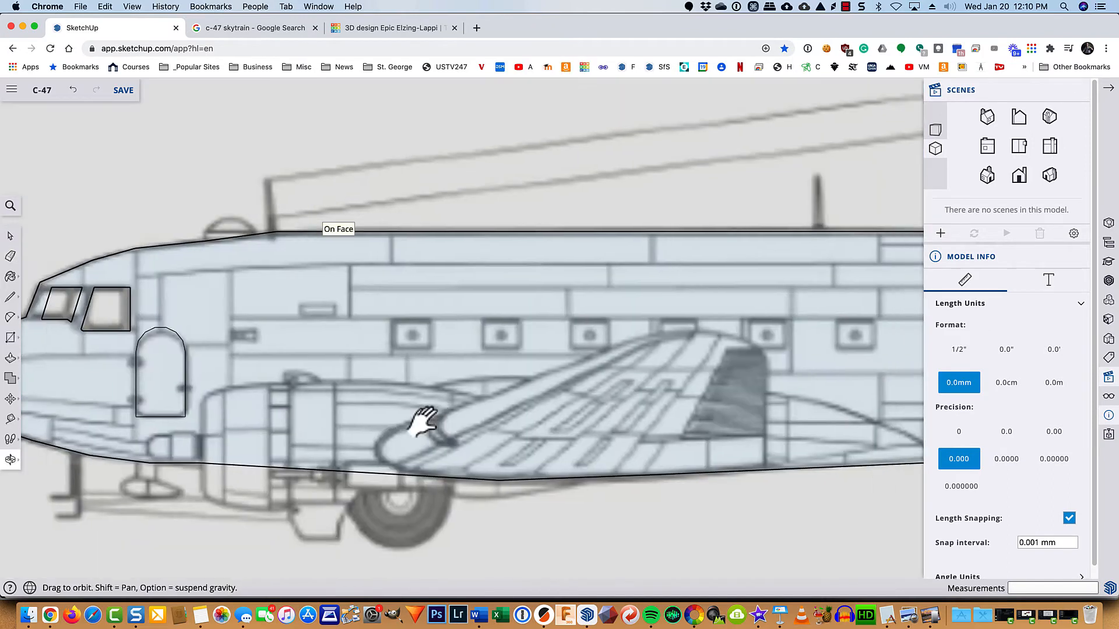
{"action": "middle_click_drag", "start_coordinate": [424, 425], "coordinate": [305, 429], "text": "shift"}
{"action": "key", "text": "e"}
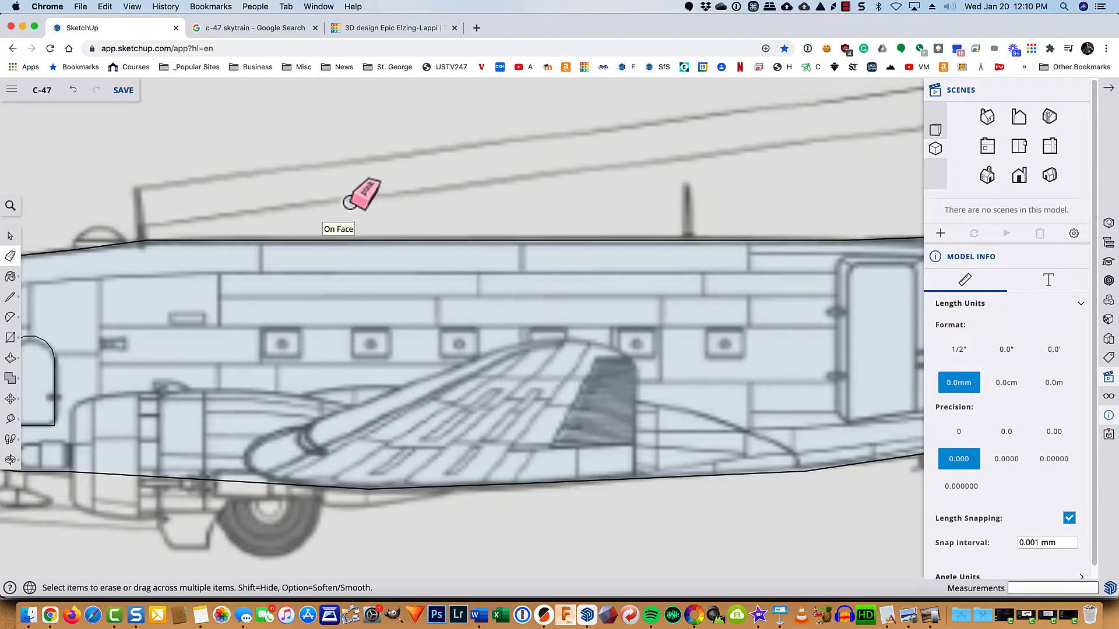
{"action": "scroll", "coordinate": [271, 273], "scroll_direction": "up", "scroll_amount": 3}
{"action": "scroll", "coordinate": [271, 272], "scroll_direction": "up", "scroll_amount": 2}
{"action": "scroll", "coordinate": [342, 445], "scroll_direction": "up", "scroll_amount": 3}
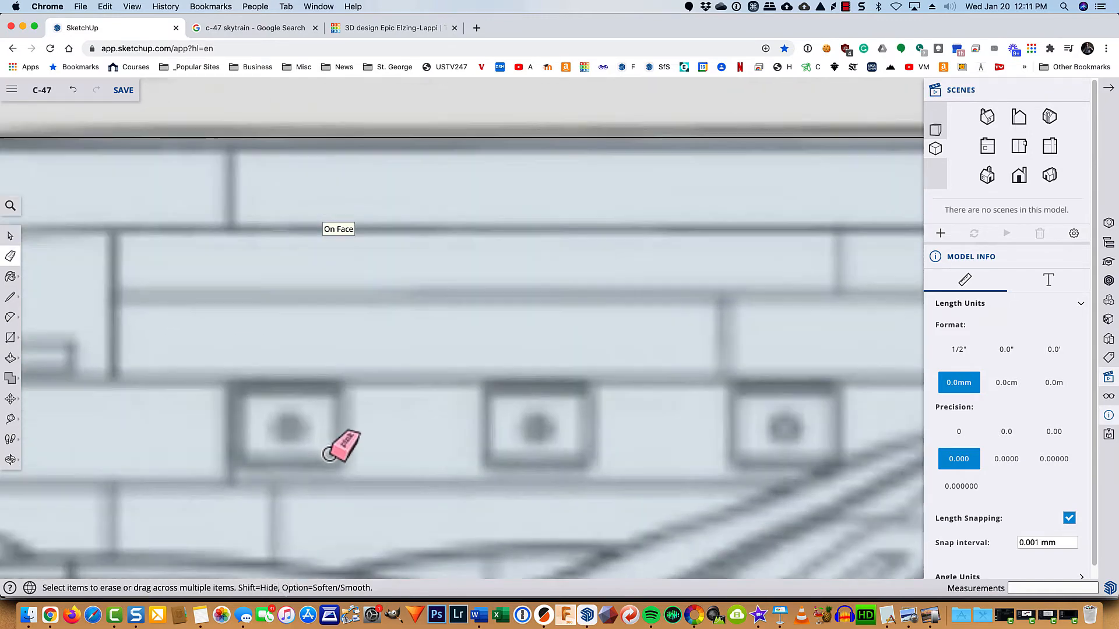
{"action": "middle_click_drag", "start_coordinate": [380, 455], "coordinate": [324, 379], "text": "shift"}
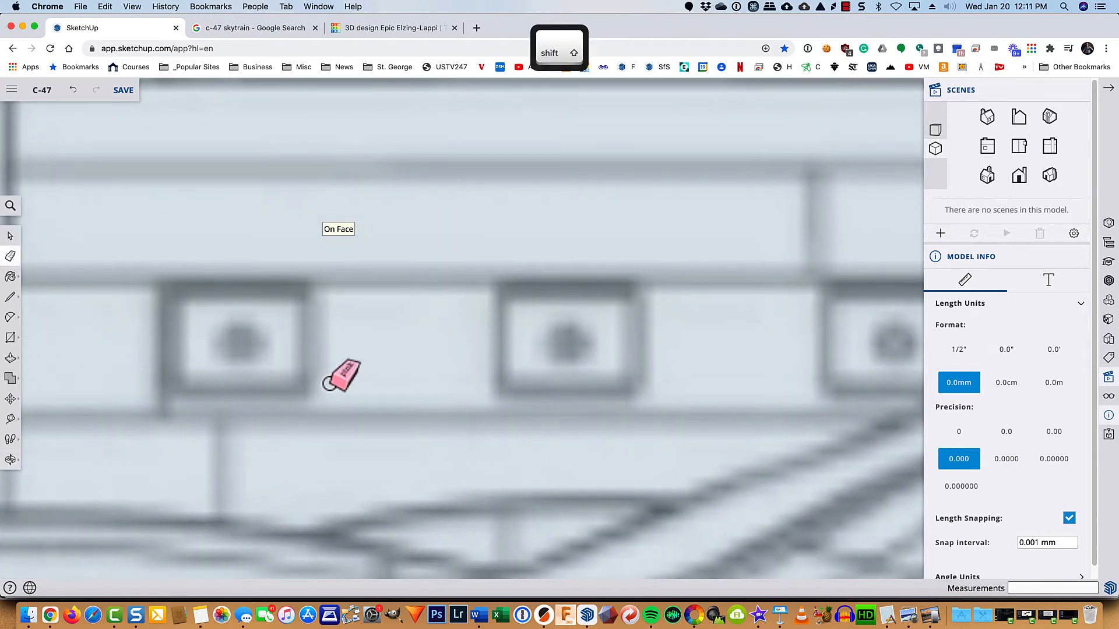
{"action": "key", "text": "r"}
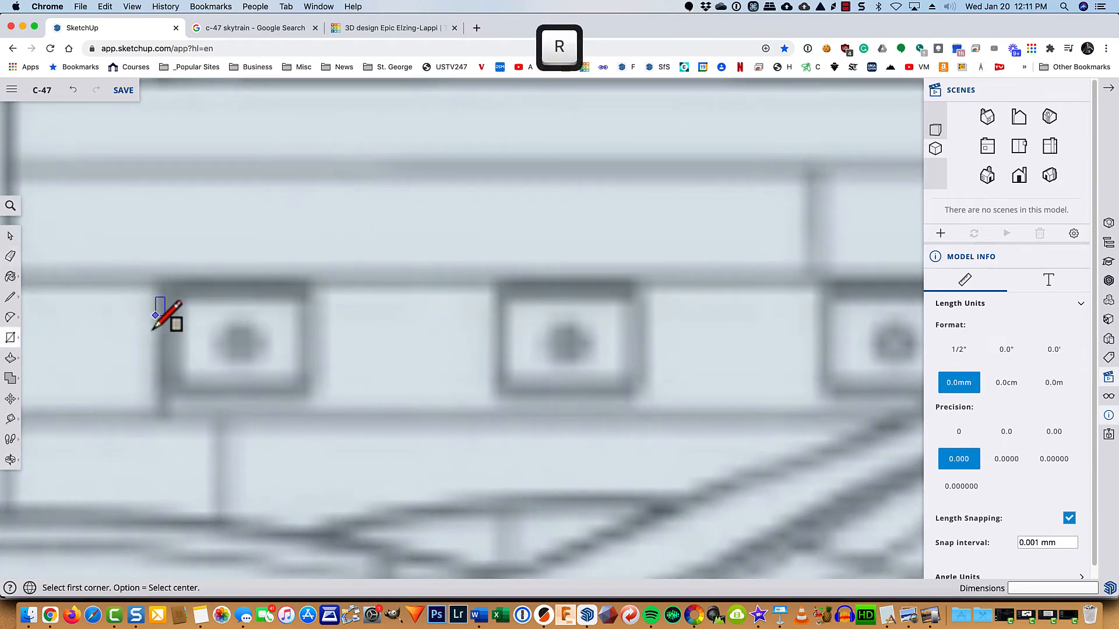
{"action": "left_click", "coordinate": [157, 274]}
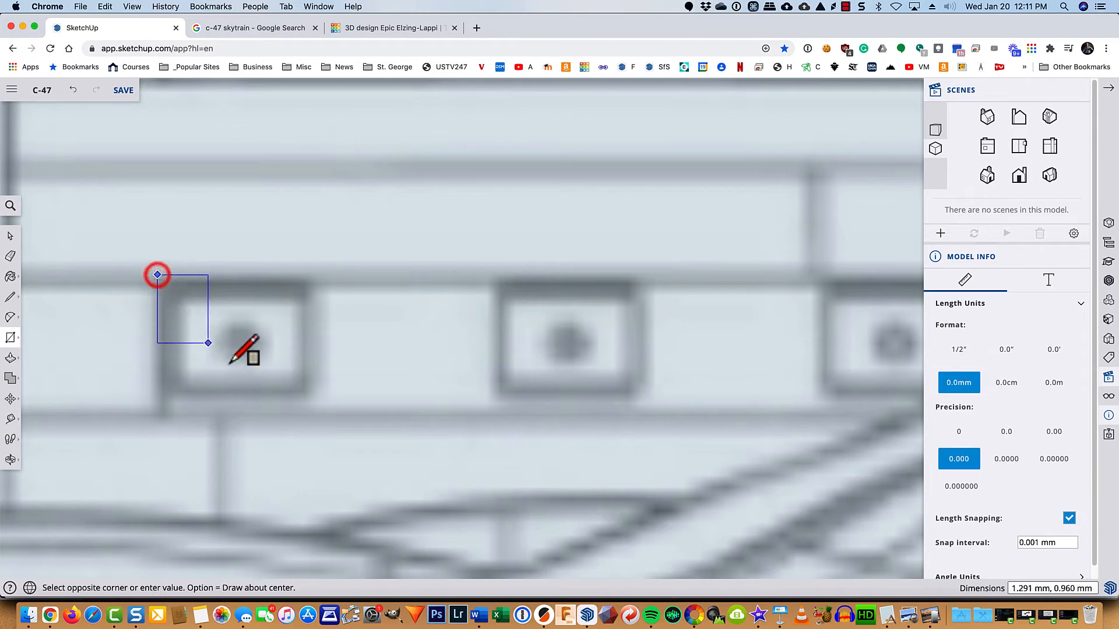
{"action": "left_click", "coordinate": [309, 417]}
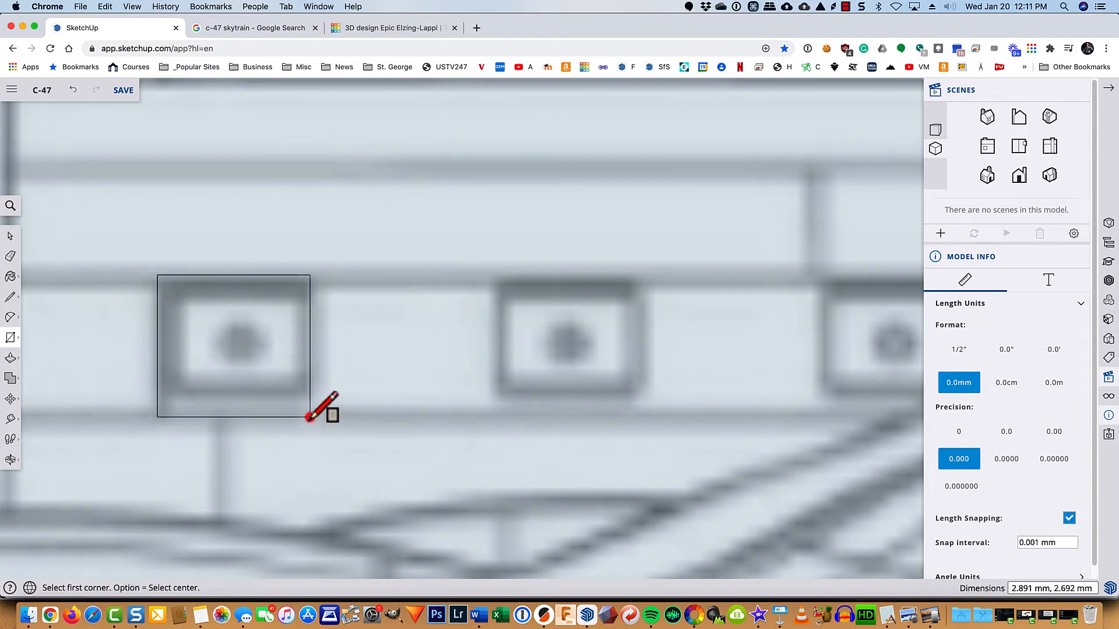
- Select the frontmost cabin window's face with its bounding edges and start moving it rearward along the fuselage
{"action": "scroll", "coordinate": [320, 407], "scroll_direction": "down", "scroll_amount": 5}
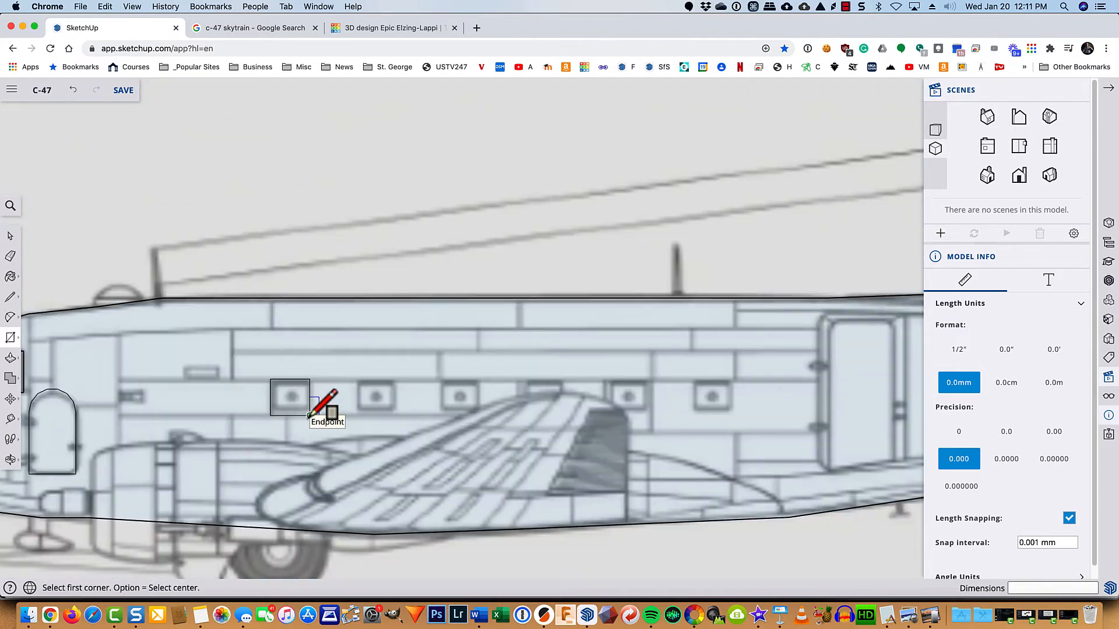
{"action": "key", "text": "shift"}
{"action": "mouse_move", "coordinate": [577, 496]}
{"action": "middle_mouse_down", "text": "shift"}
{"action": "mouse_move", "coordinate": [569, 481]}
{"action": "mouse_move", "coordinate": [392, 474]}
{"action": "mouse_move", "coordinate": [354, 453]}
{"action": "middle_mouse_up", "text": "shift"}
{"action": "key", "text": "space"}
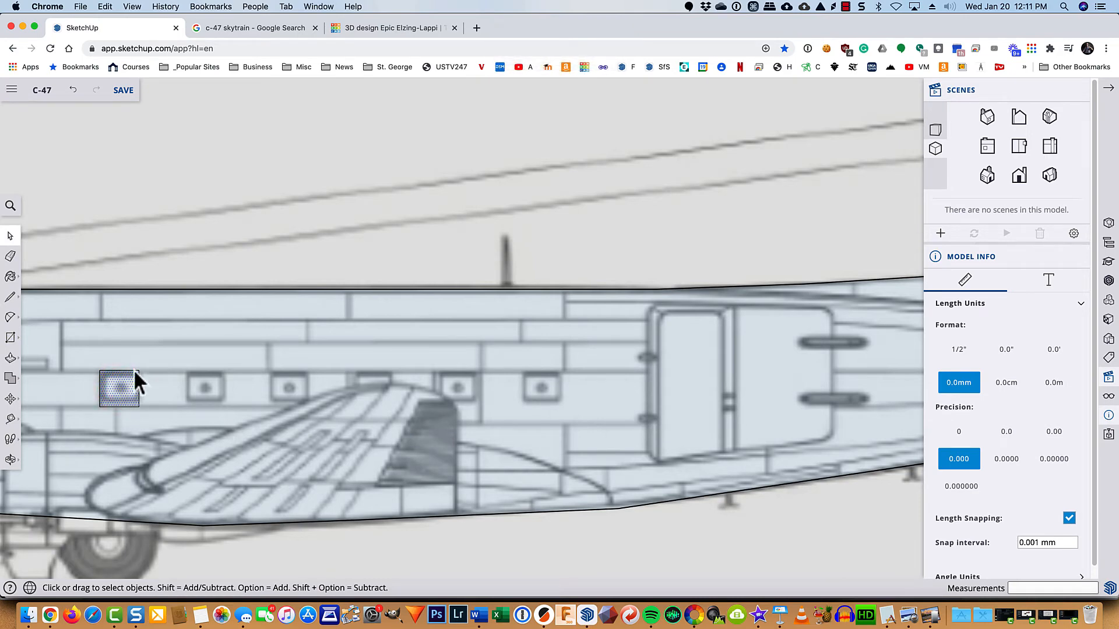
{"action": "triple_click", "coordinate": [125, 391]}
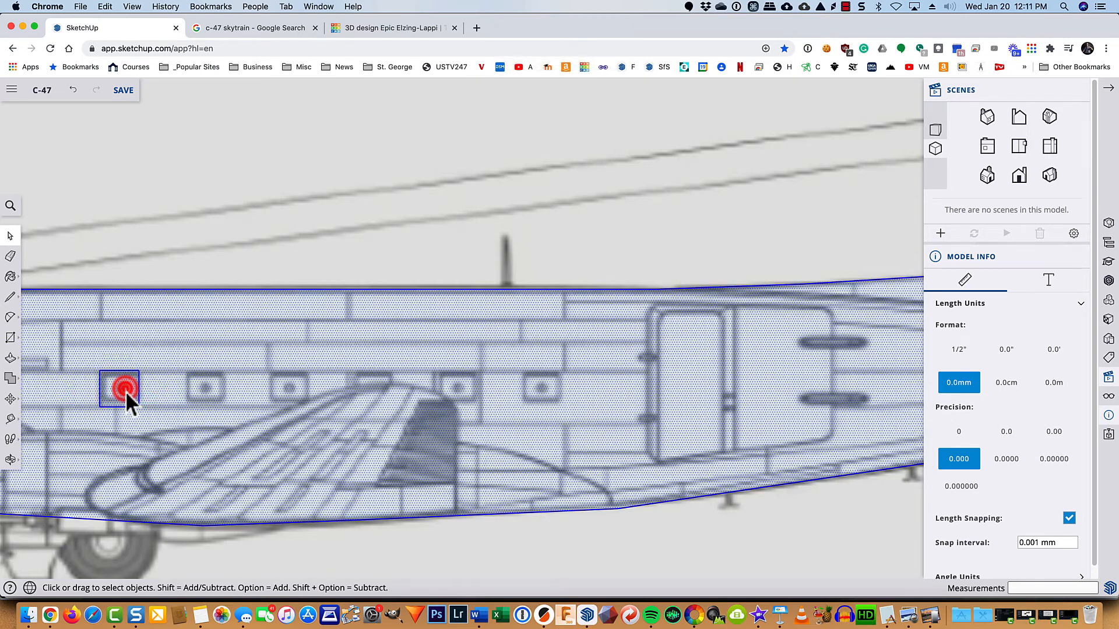
{"action": "left_click", "coordinate": [125, 391]}
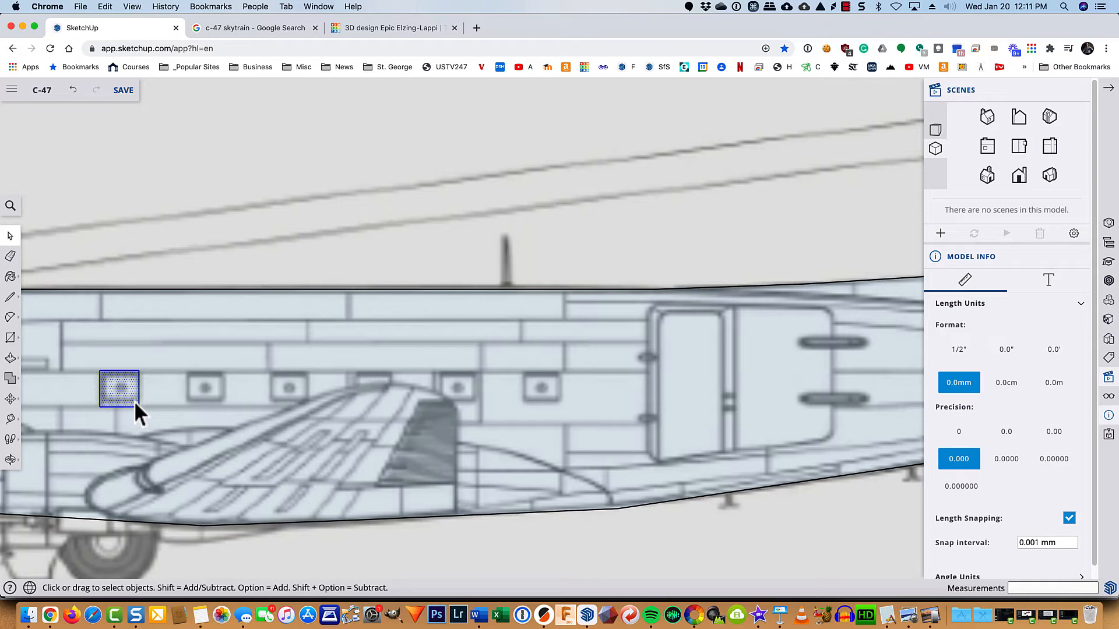
{"action": "key", "text": "m"}
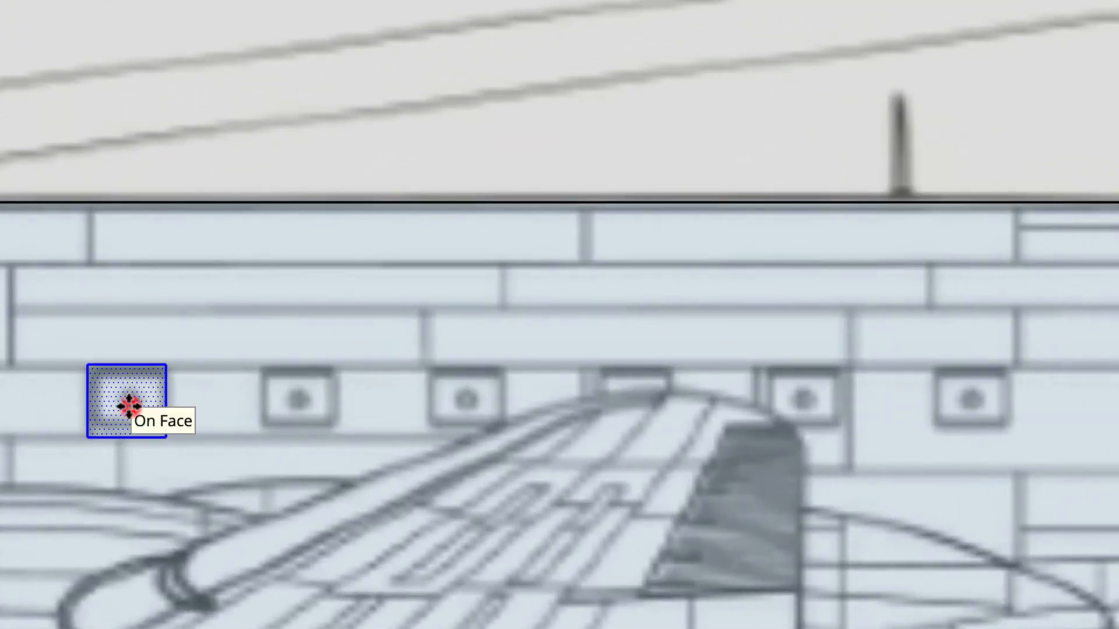
{"action": "left_click", "coordinate": [129, 406]}
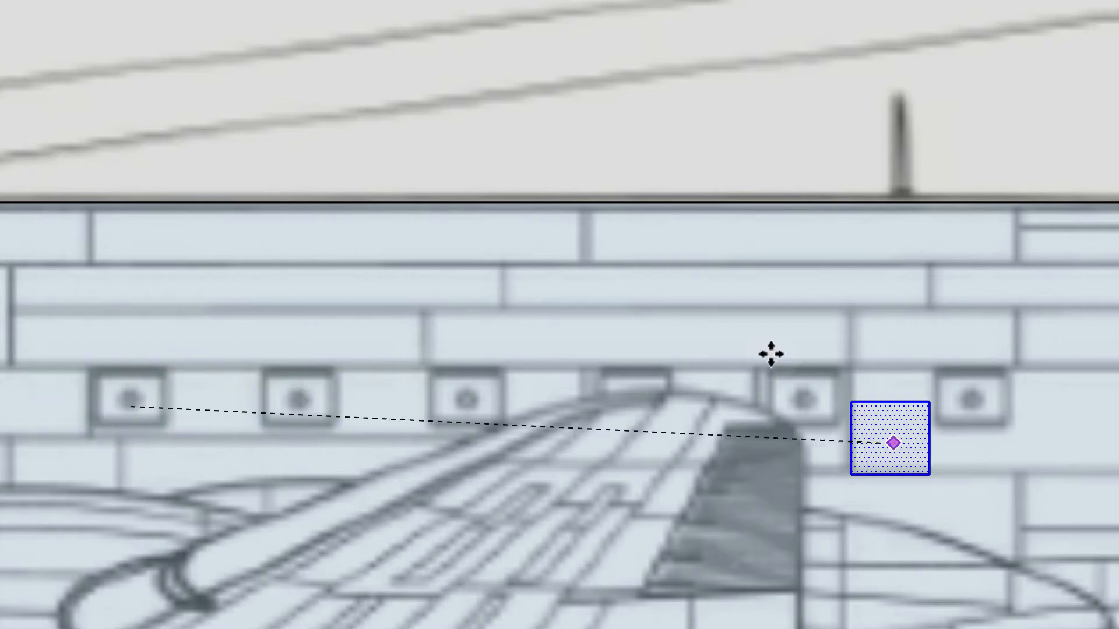
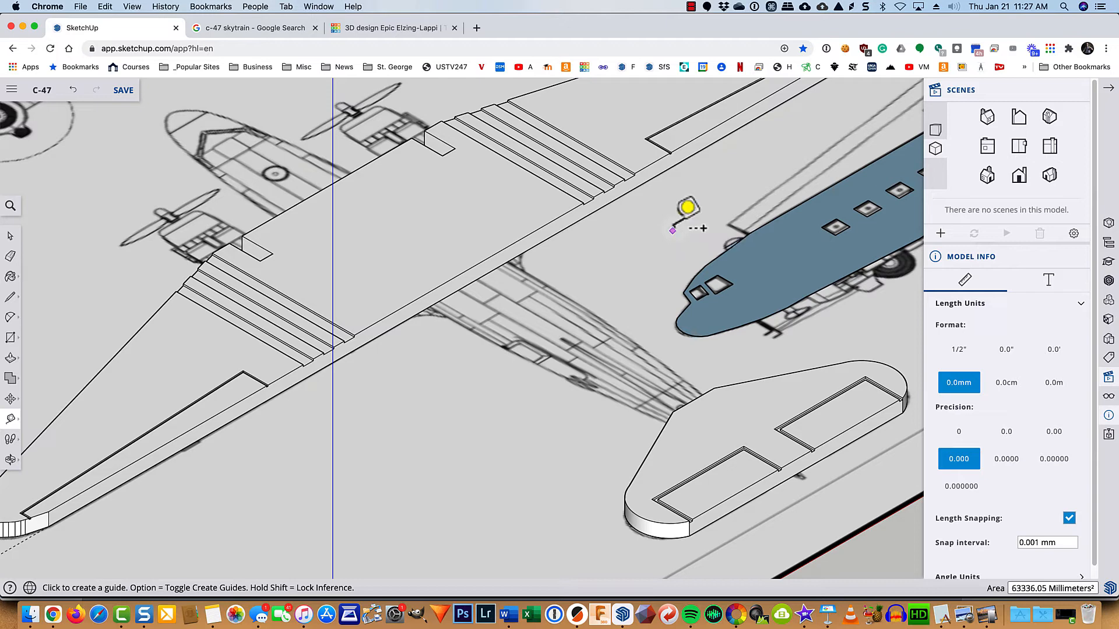
- Measure the thickness of the wing at its trailing edge and of the tailplane at its rear corner
{"action": "key", "text": "t"}
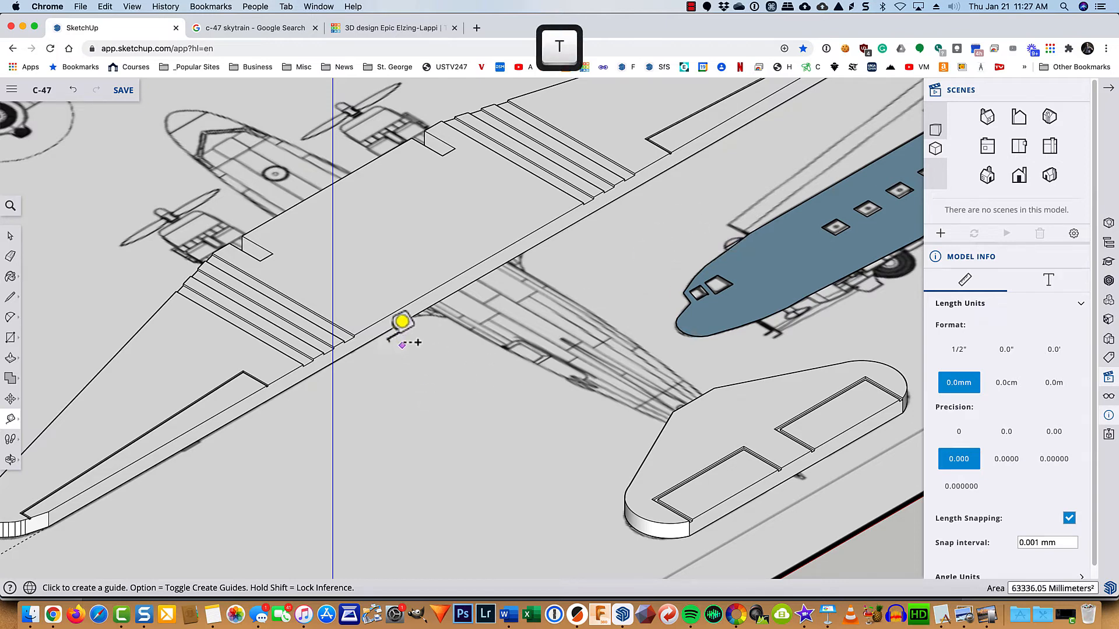
{"action": "left_click", "coordinate": [390, 315]}
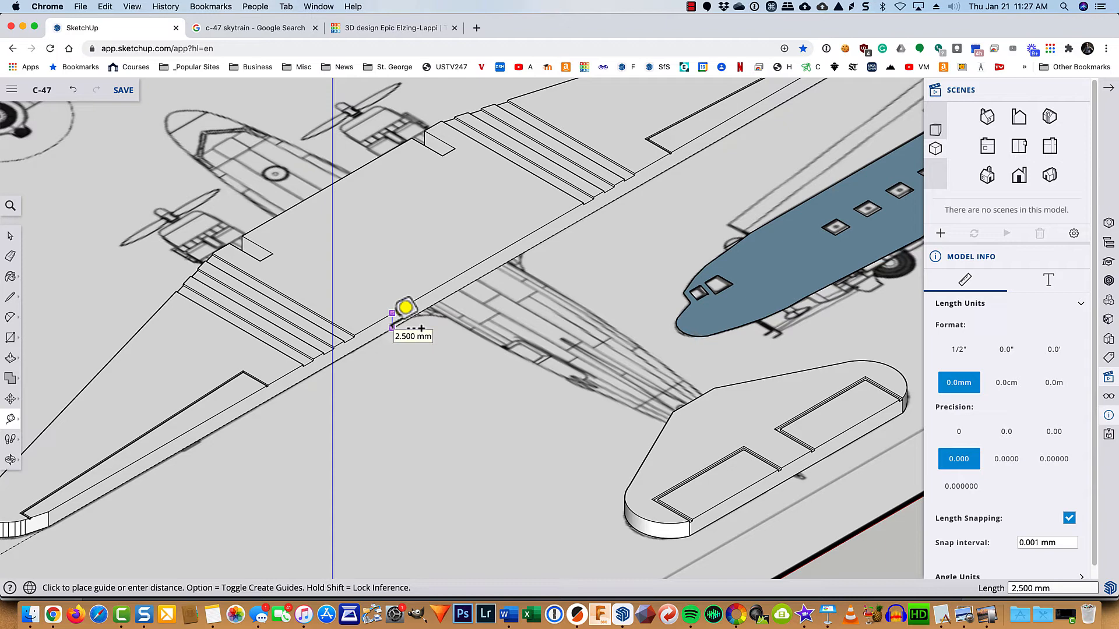
{"action": "key", "text": "Escape"}
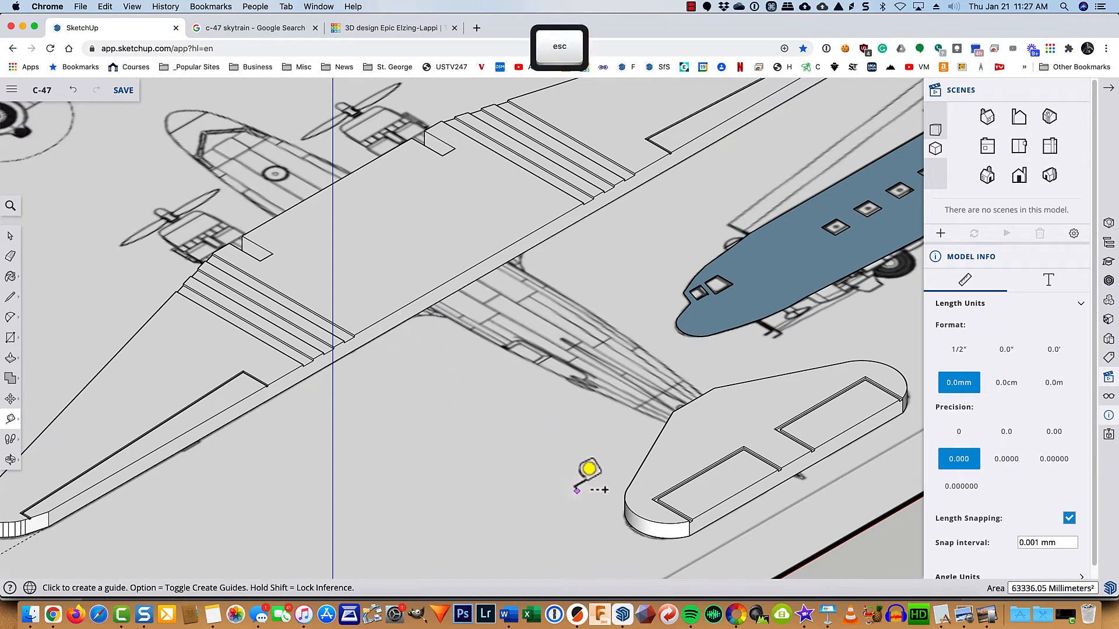
{"action": "scroll", "coordinate": [705, 529], "scroll_direction": "up", "scroll_amount": 10}
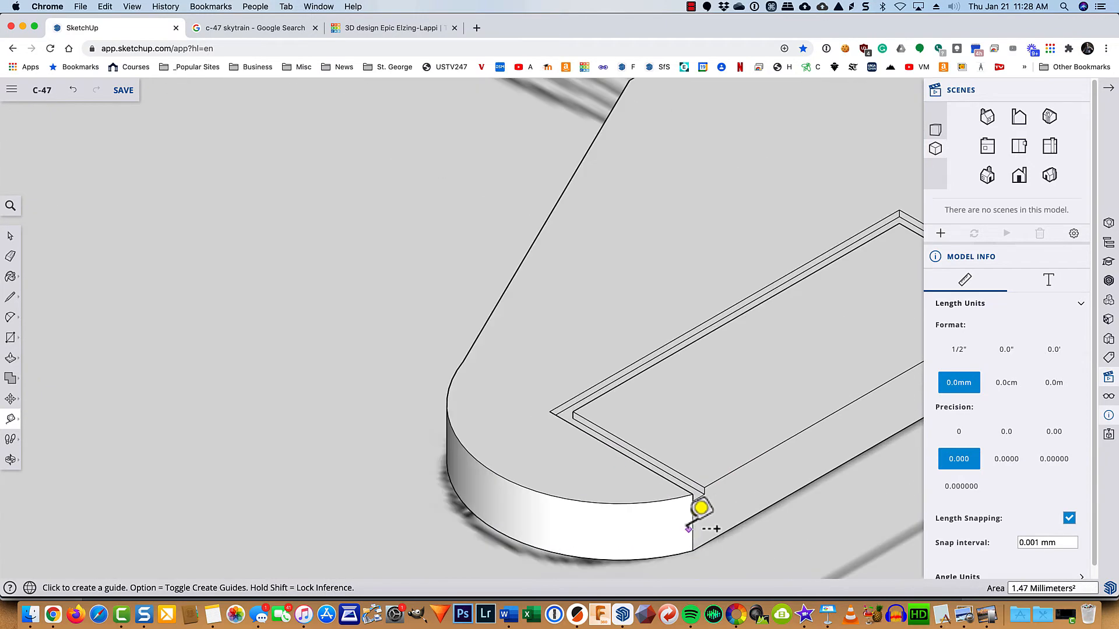
{"action": "left_click", "coordinate": [694, 487]}
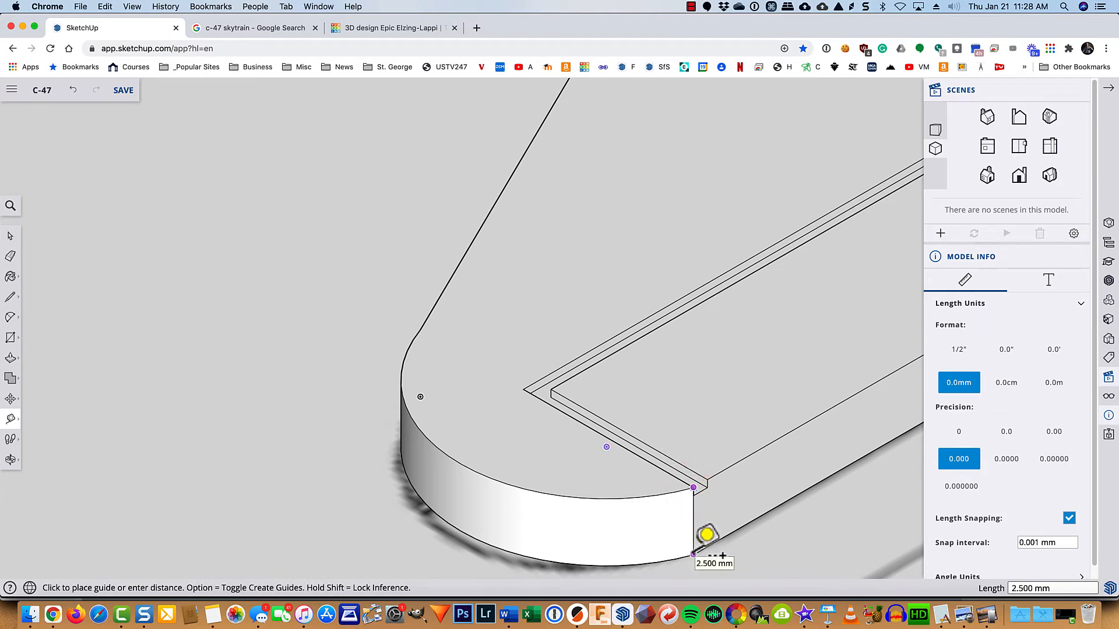
{"action": "scroll", "coordinate": [706, 534], "scroll_direction": "down", "scroll_amount": 8}
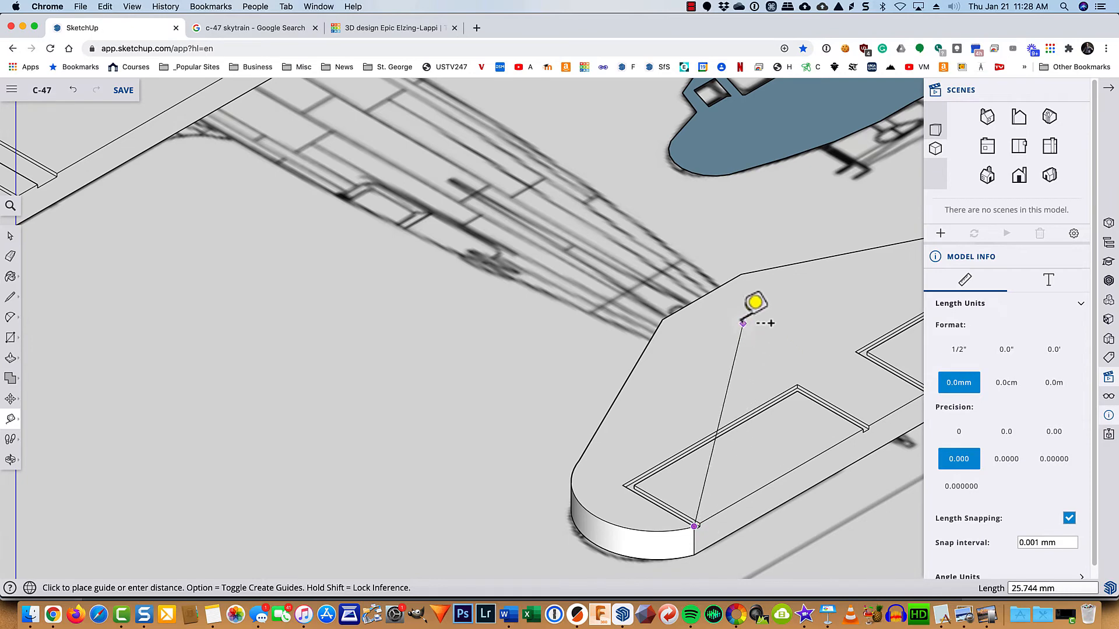
{"action": "key", "text": "Escape"}
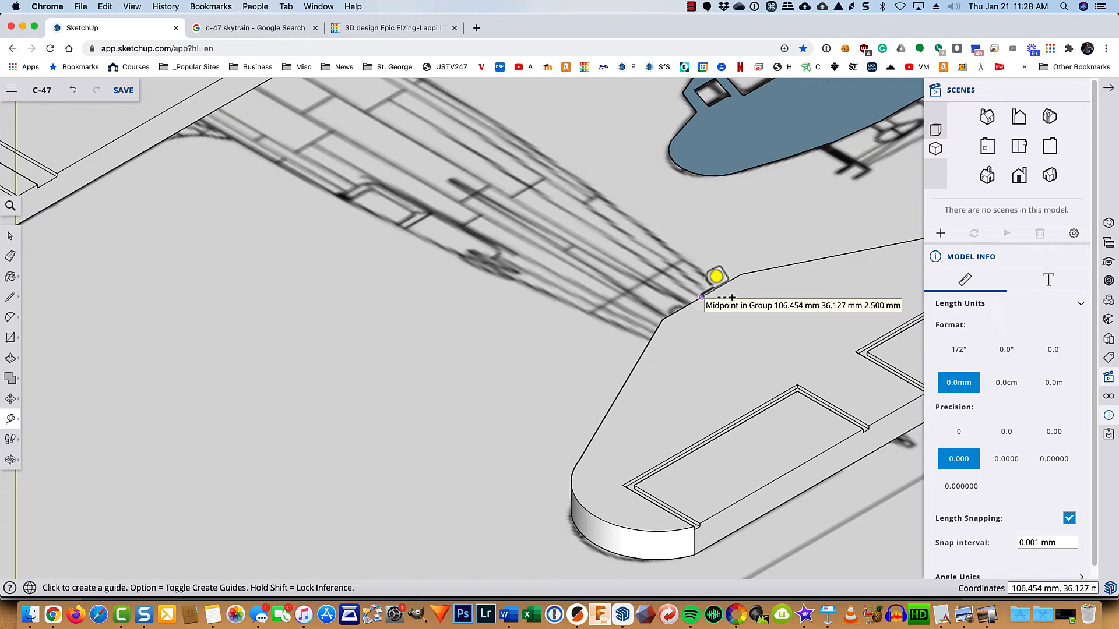
- Measure the front-to-back depth of the tailplane and of the wing's centre section, starting from each leading edge's midpoint
{"action": "left_click", "coordinate": [702, 297]}
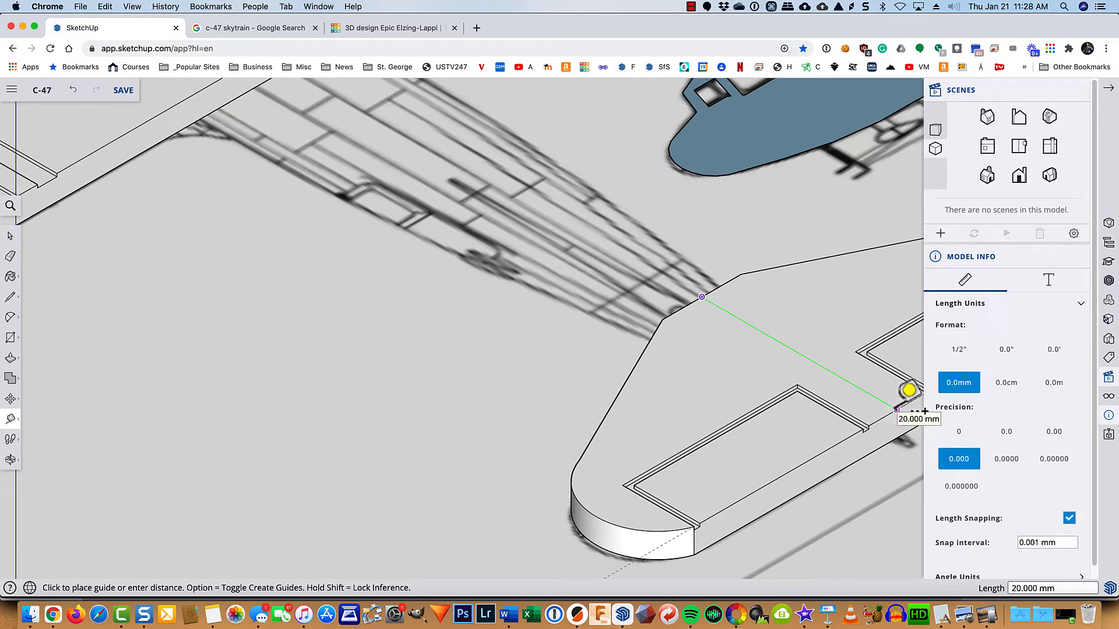
{"action": "key", "text": "Escape"}
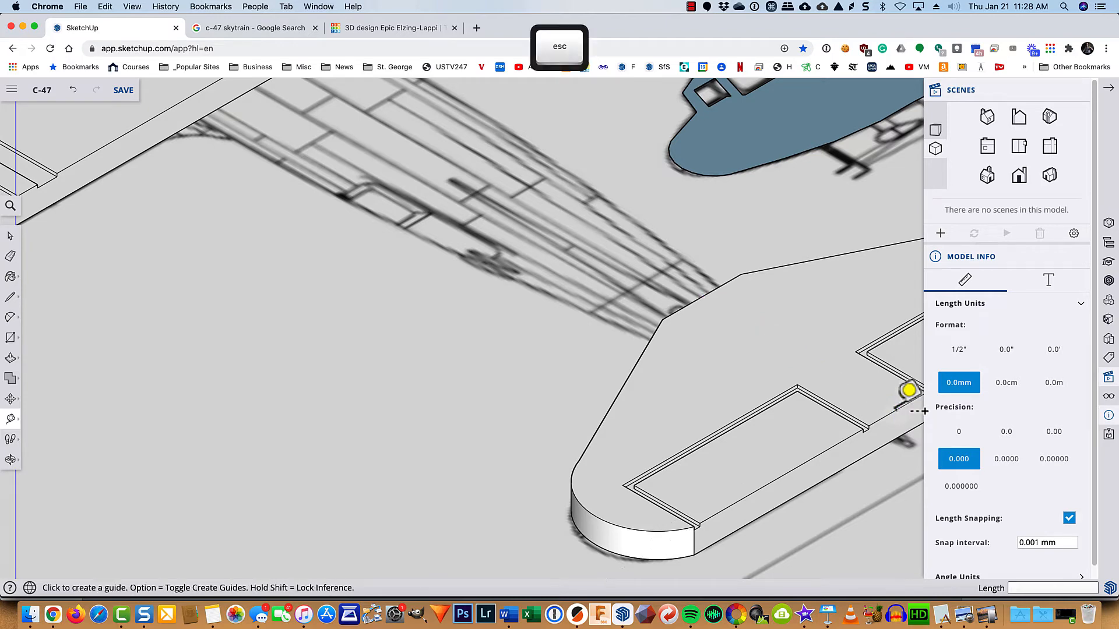
{"action": "scroll", "coordinate": [449, 285], "scroll_direction": "down", "scroll_amount": 3}
{"action": "middle_click_drag", "start_coordinate": [423, 239], "coordinate": [585, 499], "text": "shift"}
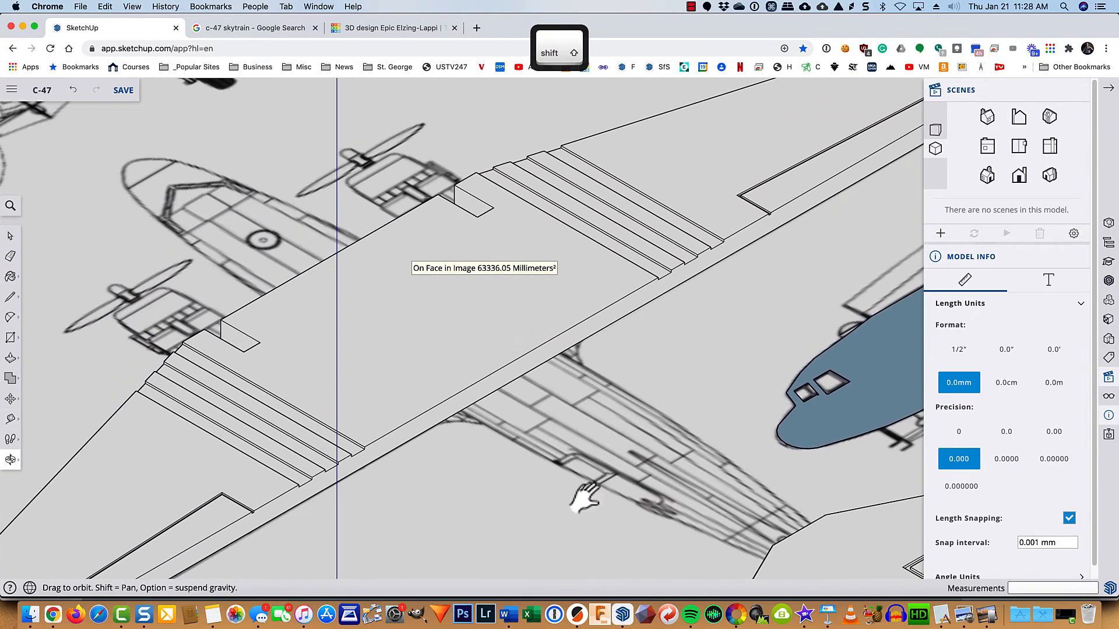
{"action": "left_click", "coordinate": [330, 256]}
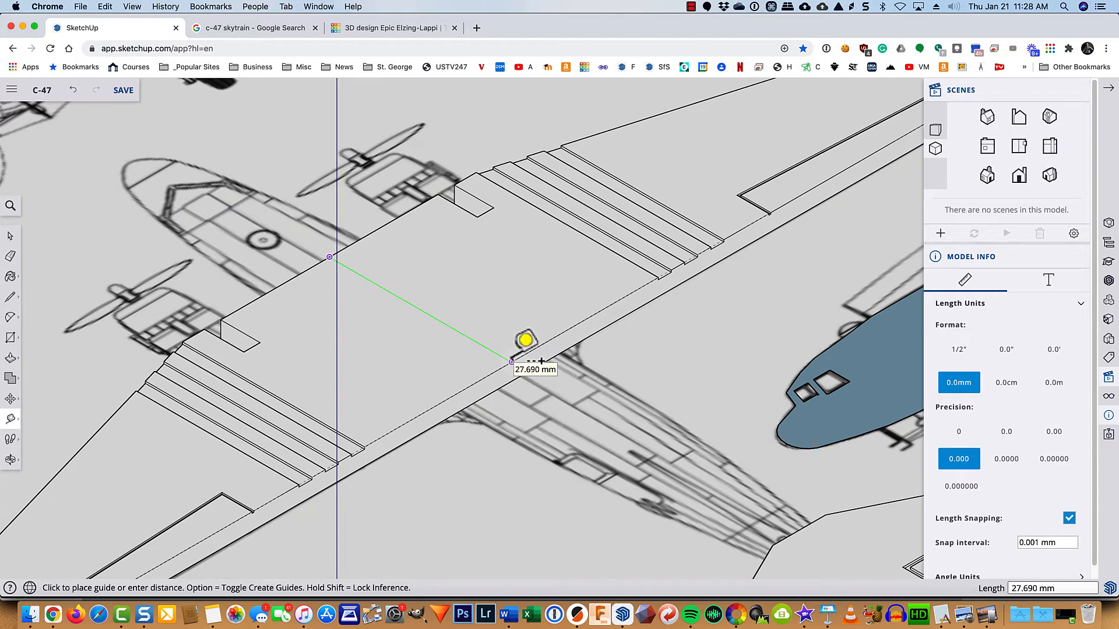
{"action": "key", "text": "Escape"}
- In X-ray top view, draw a straight line about 29.2 mm long between two fuselage underside edges, from the main wheel to behind the wing
{"action": "left_click", "coordinate": [1019, 145]}
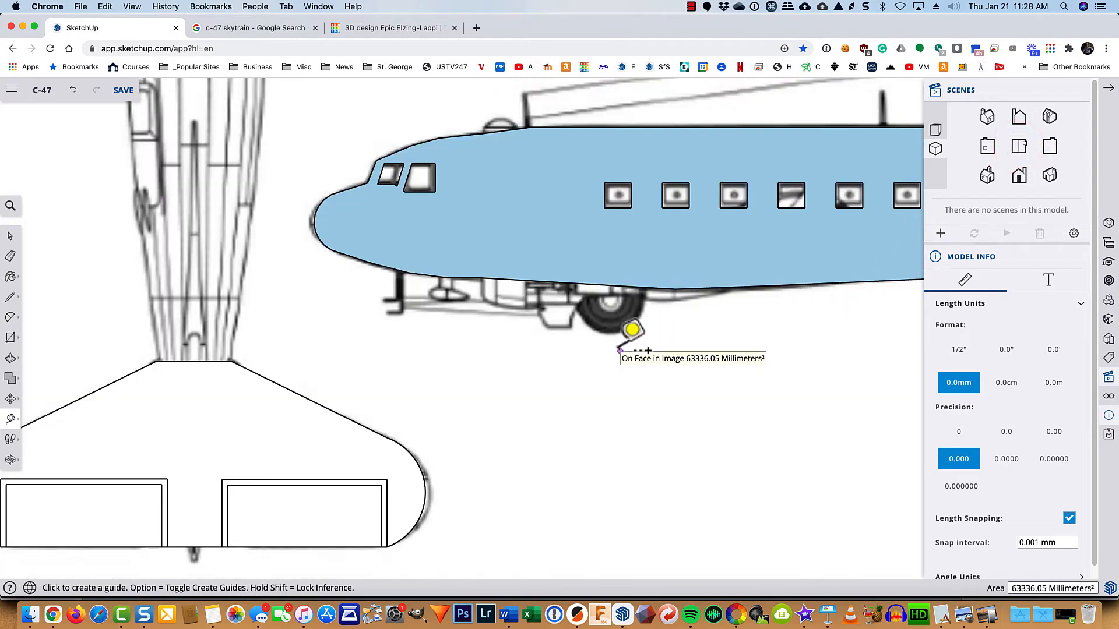
{"action": "key", "text": "x"}
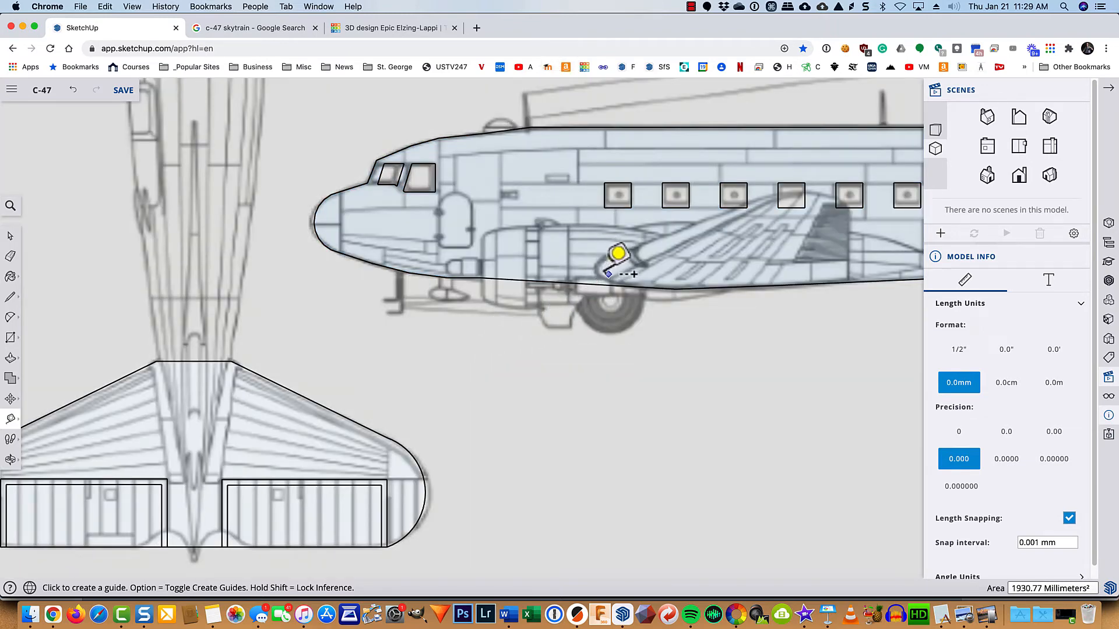
{"action": "scroll", "coordinate": [891, 234], "scroll_direction": "up", "scroll_amount": 5}
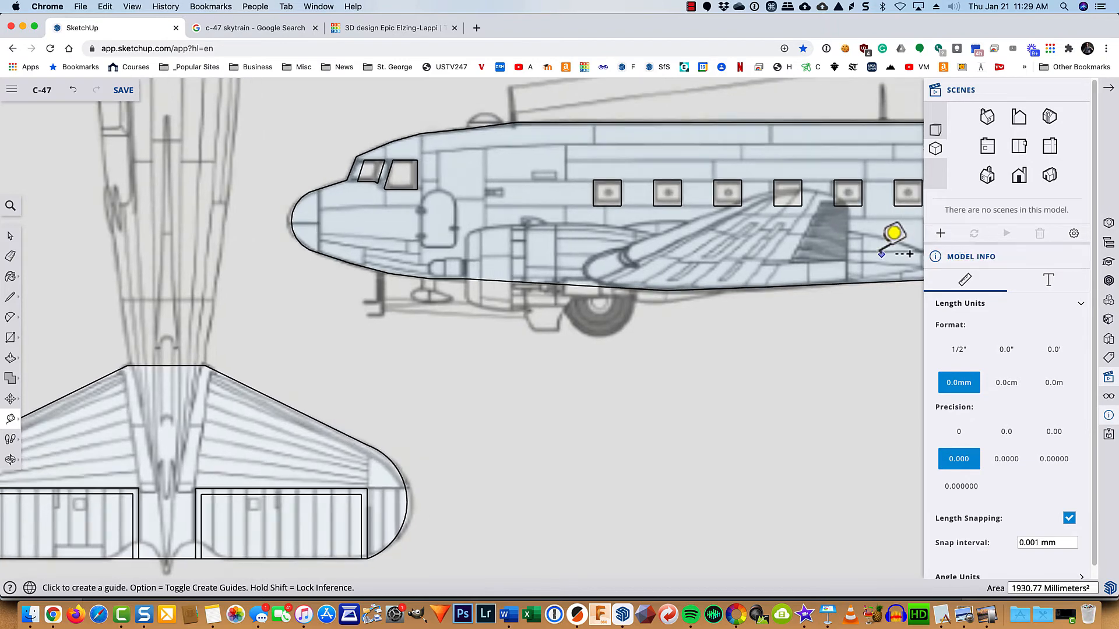
{"action": "scroll", "coordinate": [892, 235], "scroll_direction": "up", "scroll_amount": 2}
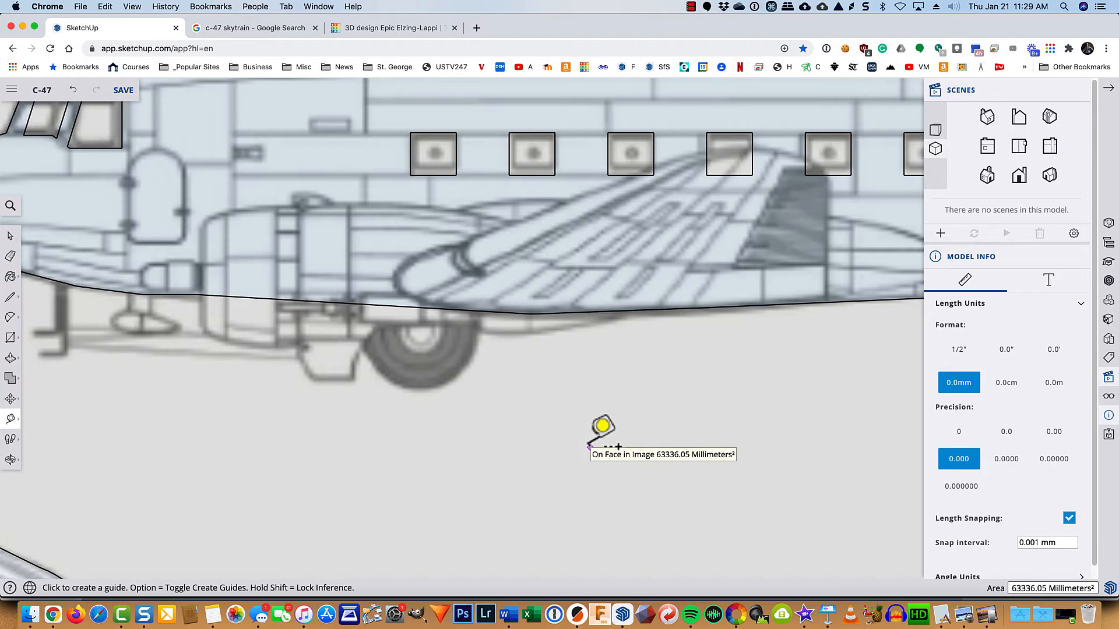
{"action": "key", "text": "l"}
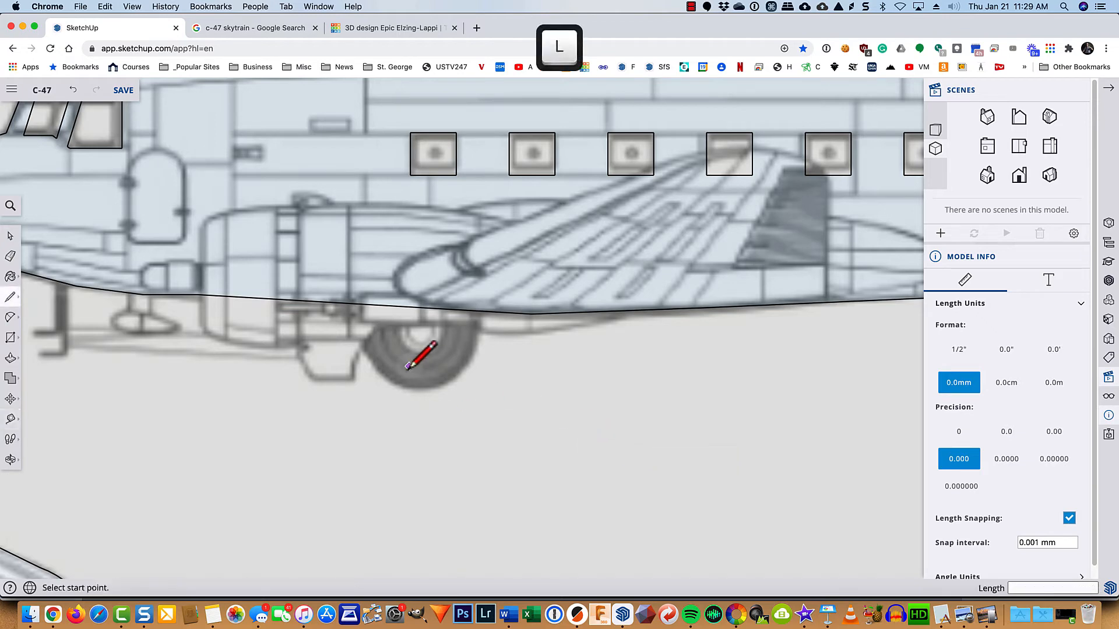
{"action": "left_click", "coordinate": [378, 305]}
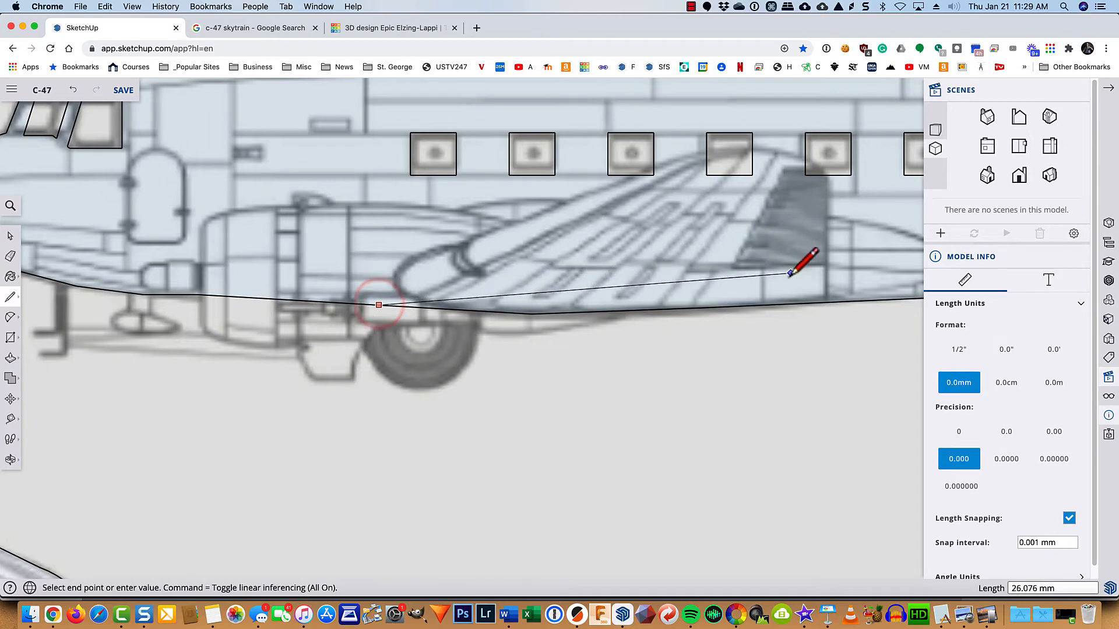
{"action": "left_click", "coordinate": [841, 302]}
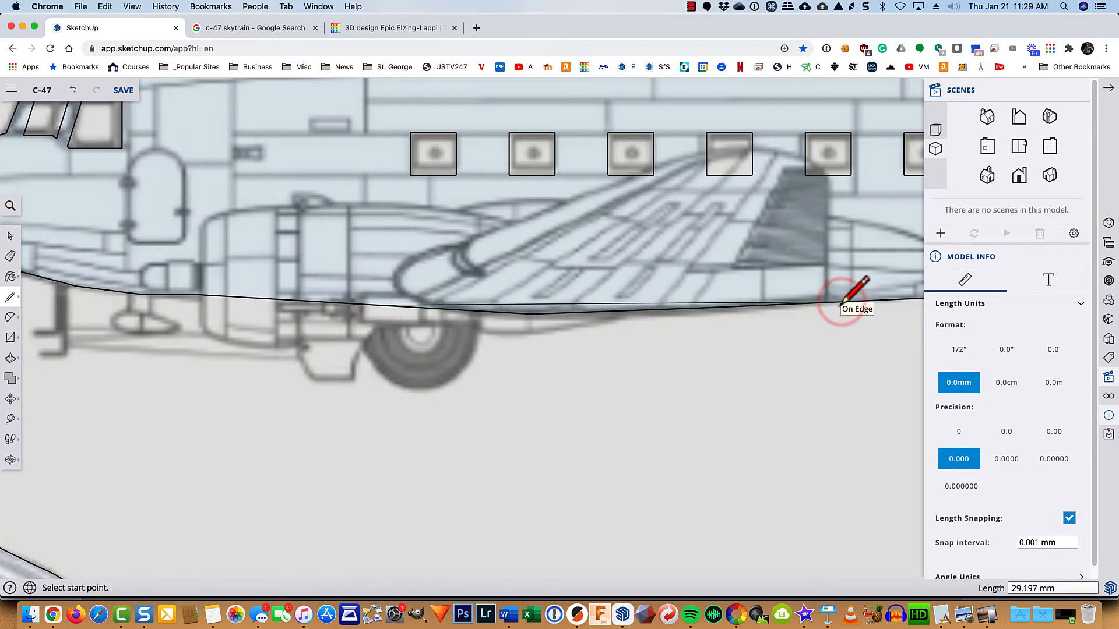
- Erase the old curved fuselage underside edges lying below the new straight line, including the leftover piece behind the wing
{"action": "key", "text": "e"}
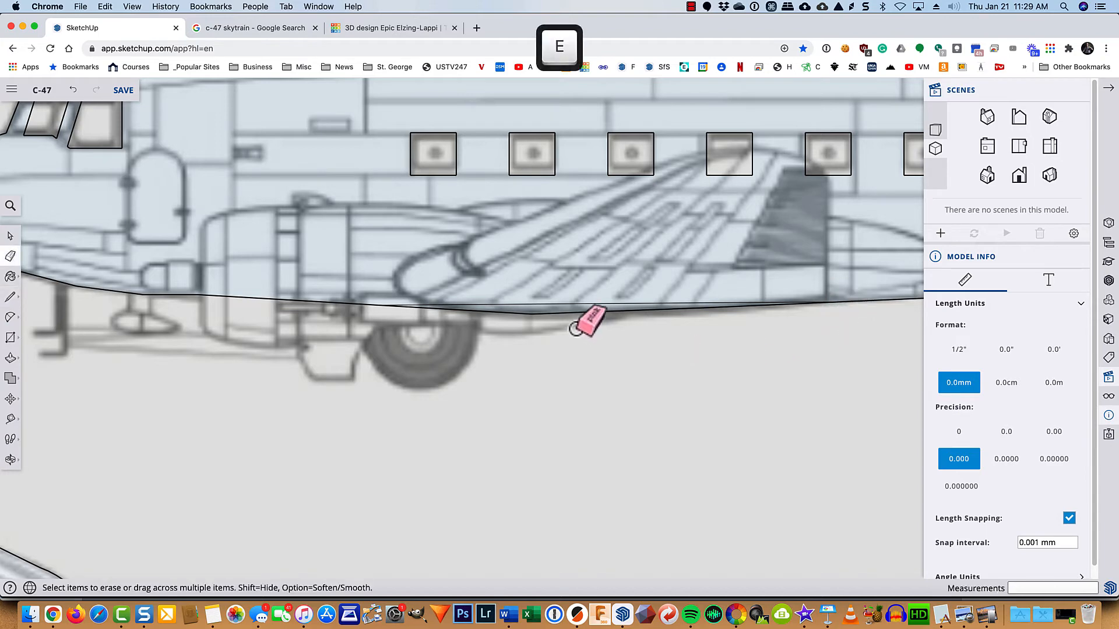
{"action": "left_click", "coordinate": [516, 313]}
{"action": "left_click", "coordinate": [546, 316]}
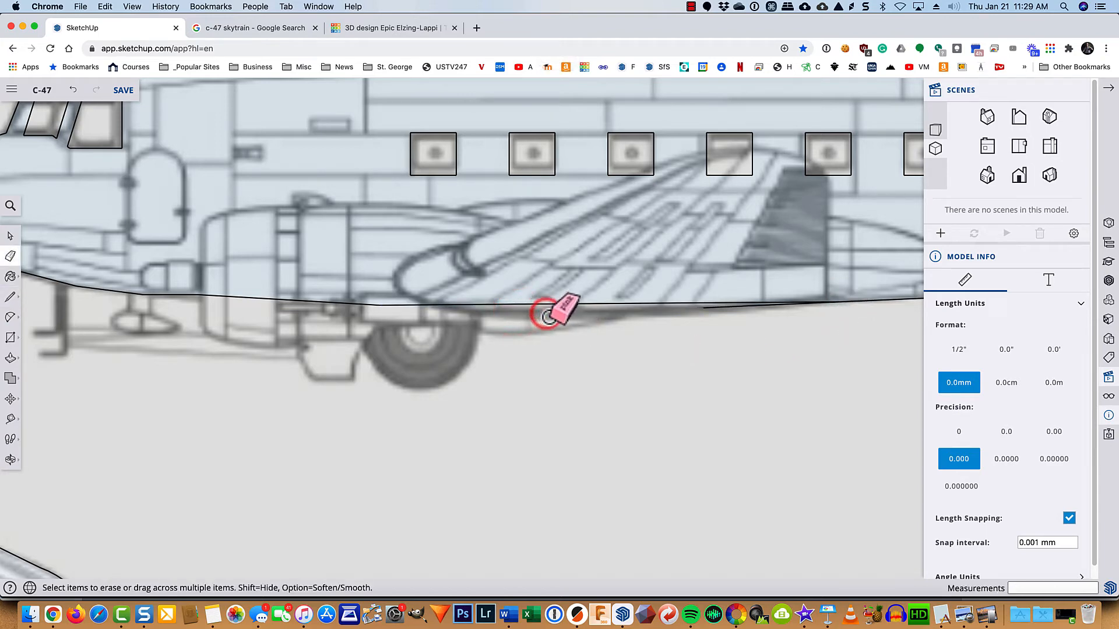
{"action": "scroll", "coordinate": [767, 306], "scroll_direction": "up", "scroll_amount": 5}
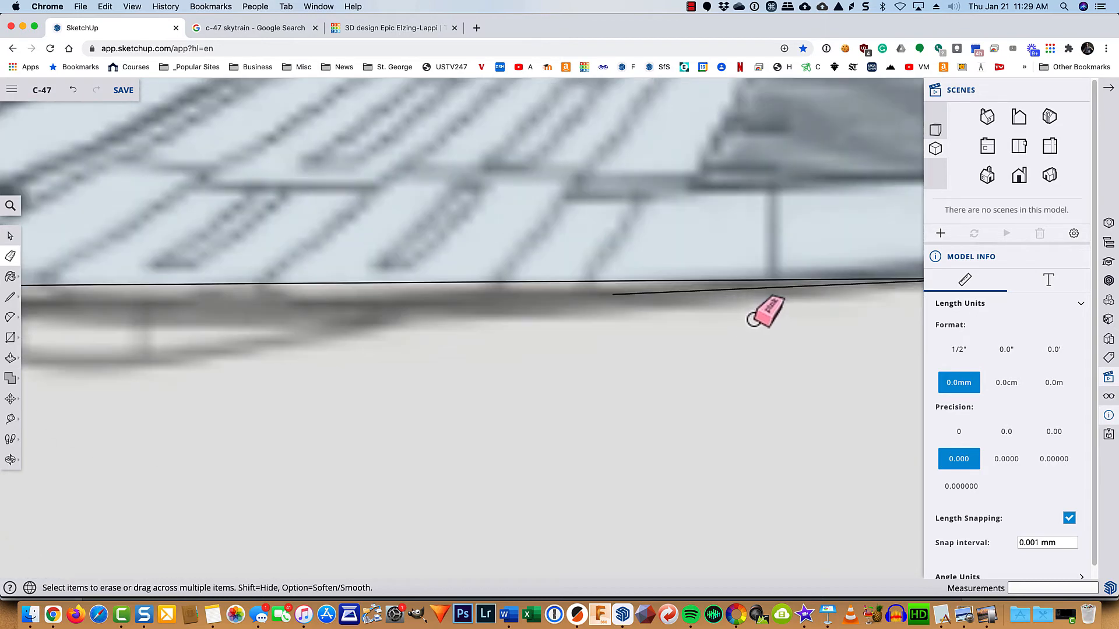
{"action": "left_click", "coordinate": [721, 289]}
{"action": "scroll", "coordinate": [721, 303], "scroll_direction": "down", "scroll_amount": 5}
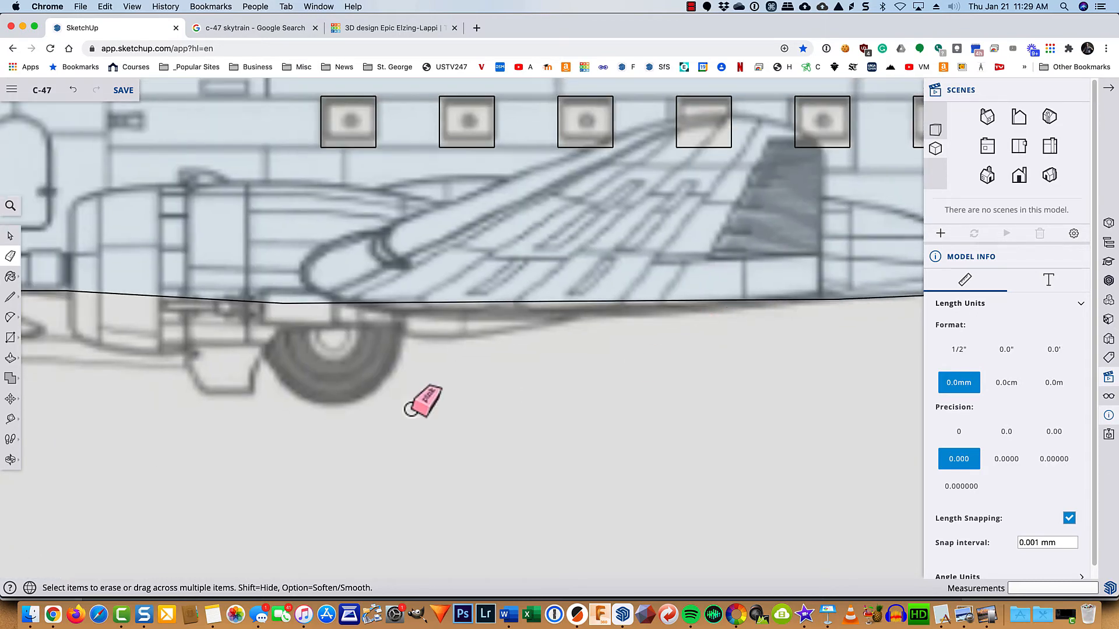
- Draw a 27.690 × 2.5 mm rectangle upward from the straight underside edge, starting beneath the wing's leading edge
{"action": "key", "text": "r"}
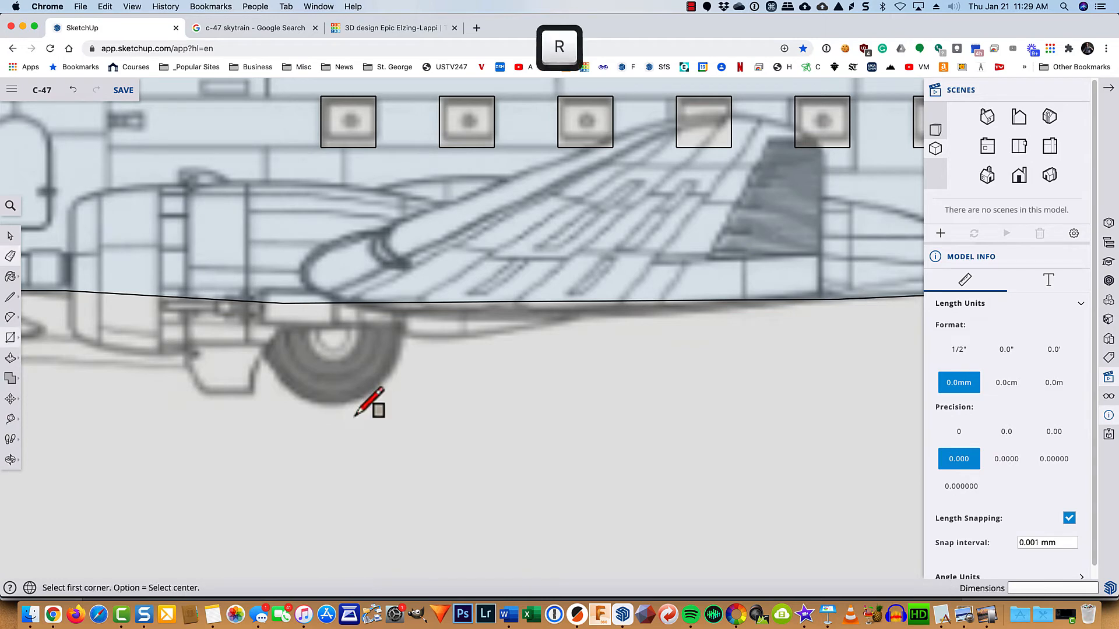
{"action": "left_click", "coordinate": [300, 303]}
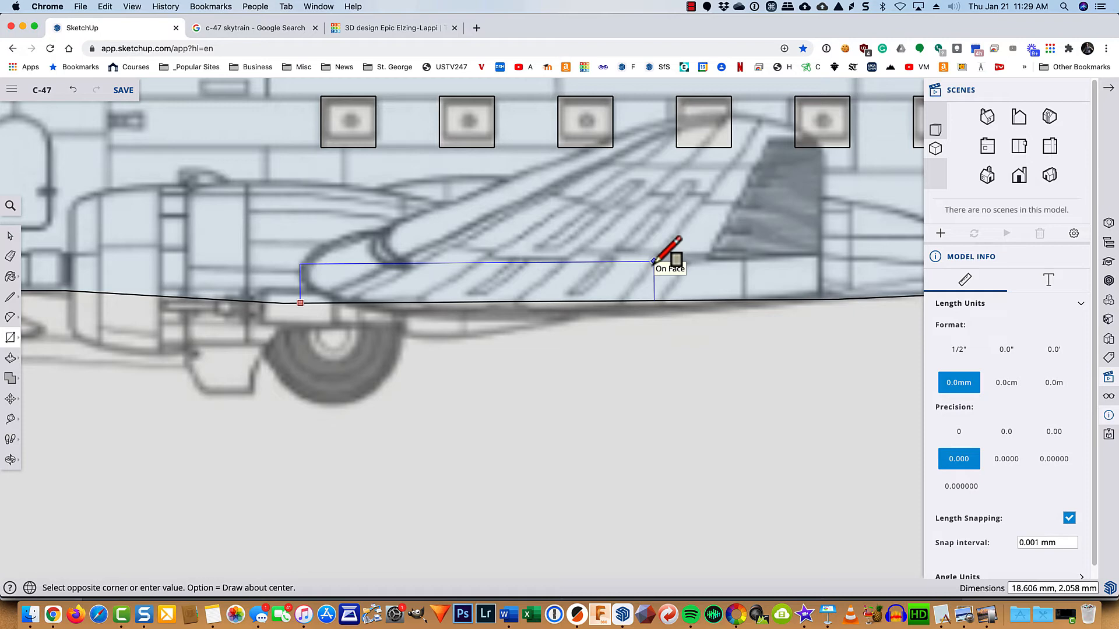
{"action": "type", "text": "26"}
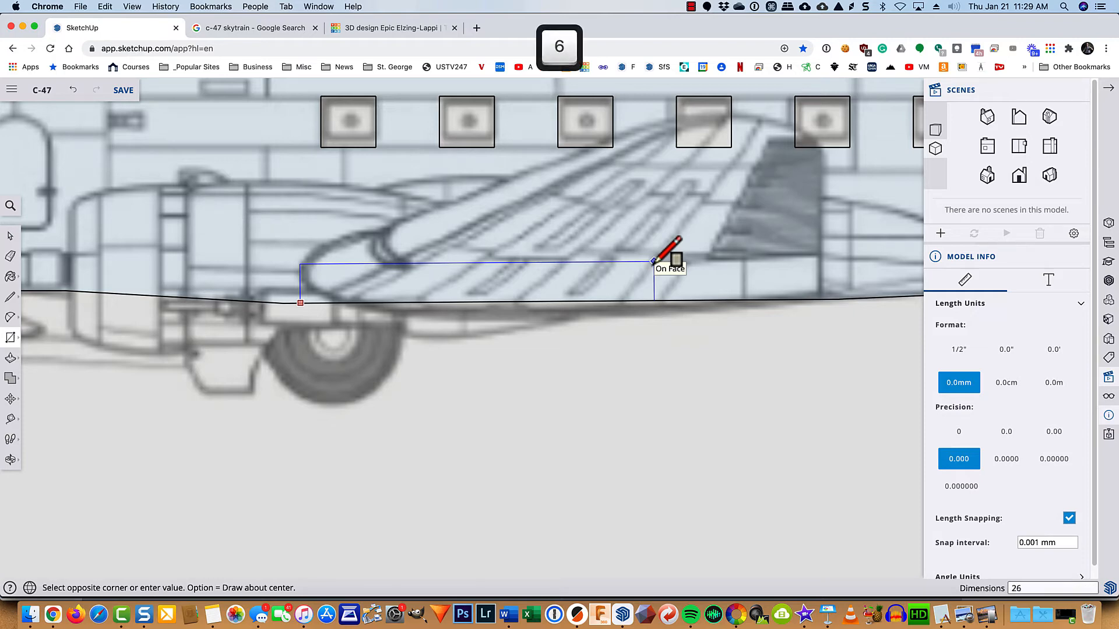
{"action": "type", "text": "."}
{"action": "key", "text": "BackSpace"}
{"action": "type", "text": "7.690"}
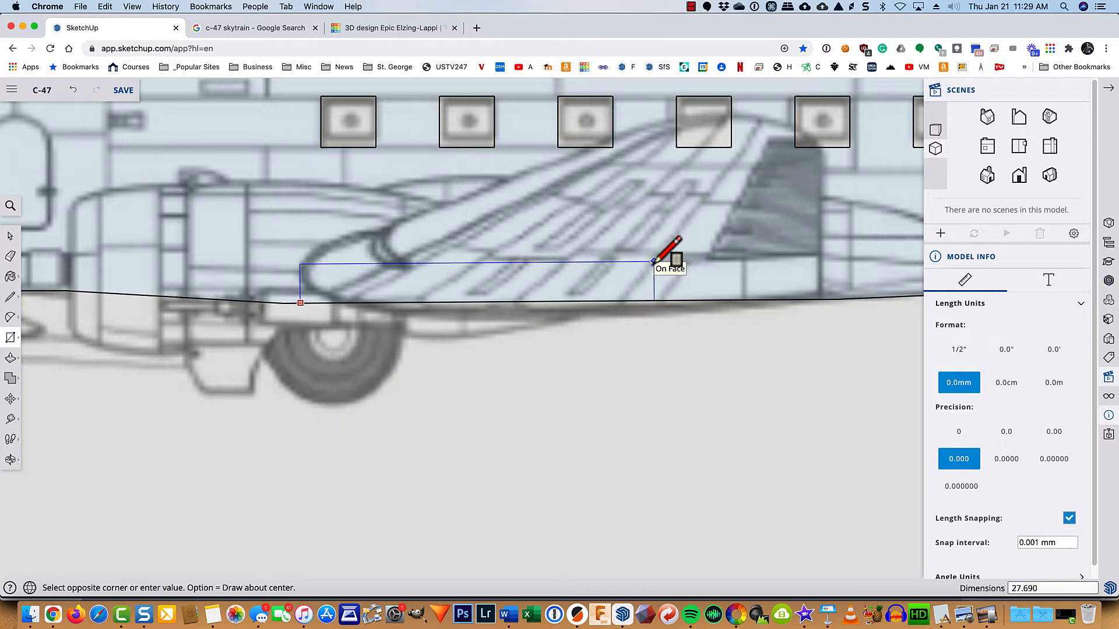
{"action": "type", "text": ",2.5"}
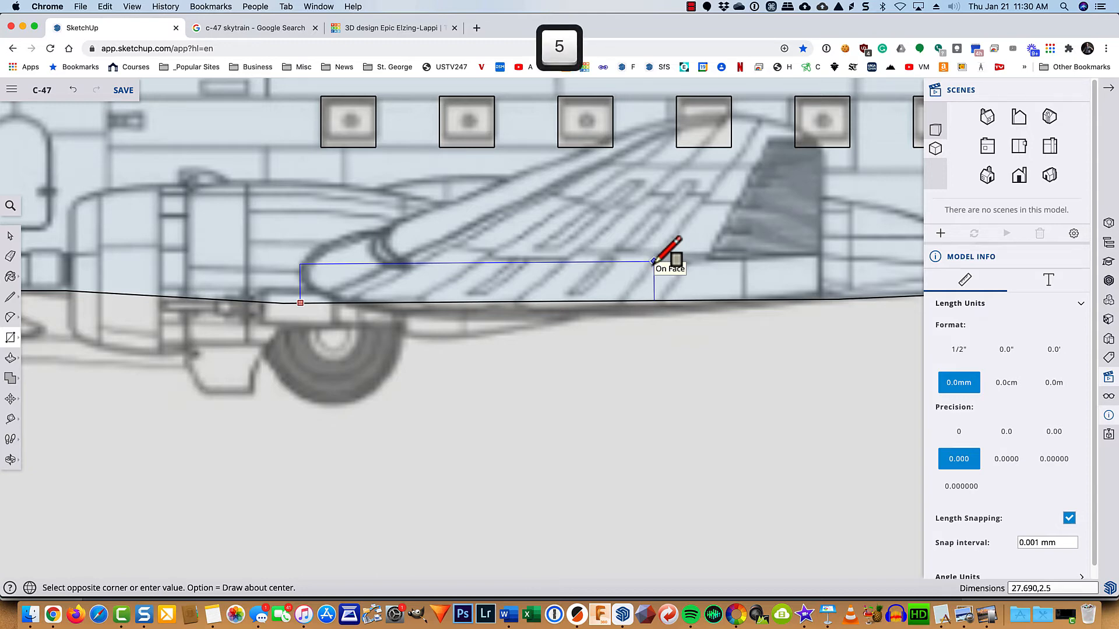
{"action": "key", "text": "Return"}
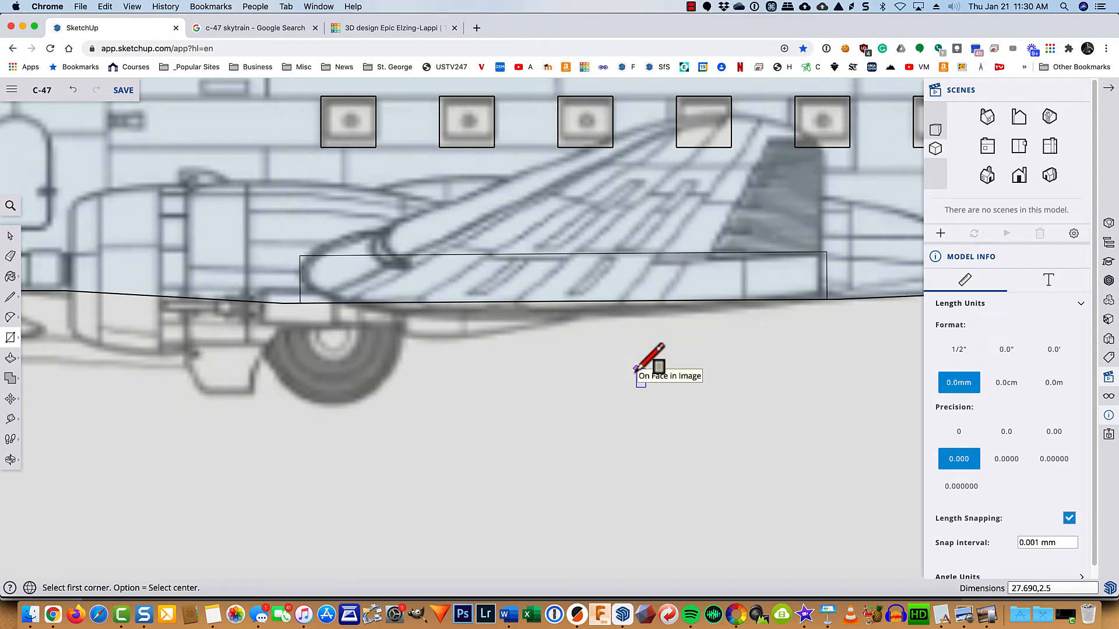
- Erase the wing rectangle's bottom edge with X-ray off to open a slot in the fuselage, and turn X-ray back on at the tail
{"action": "key", "text": "x"}
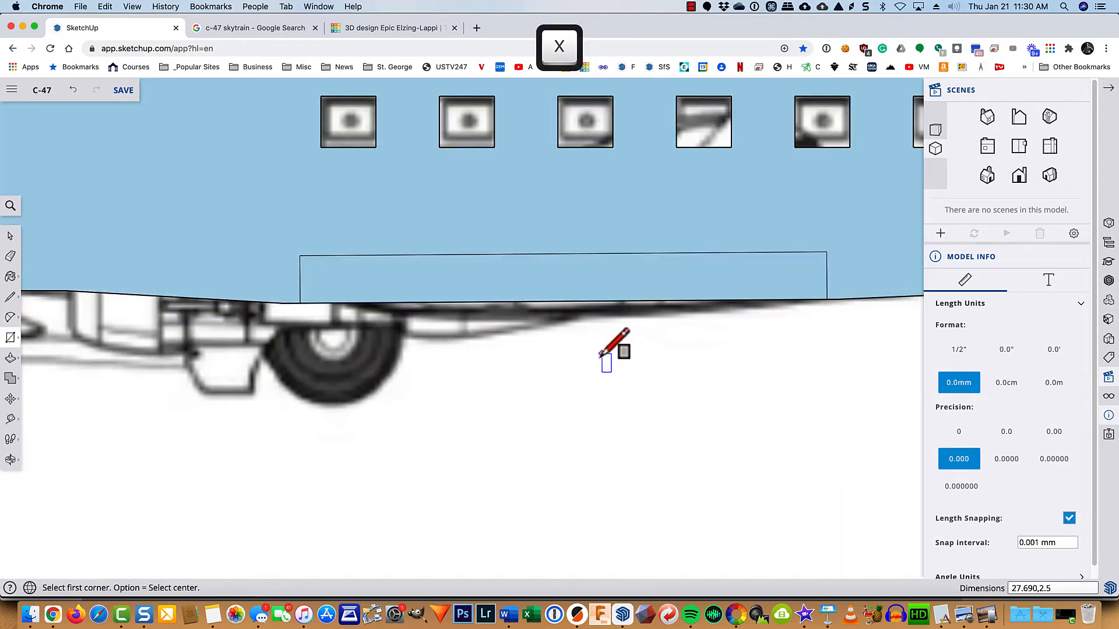
{"action": "key", "text": "e"}
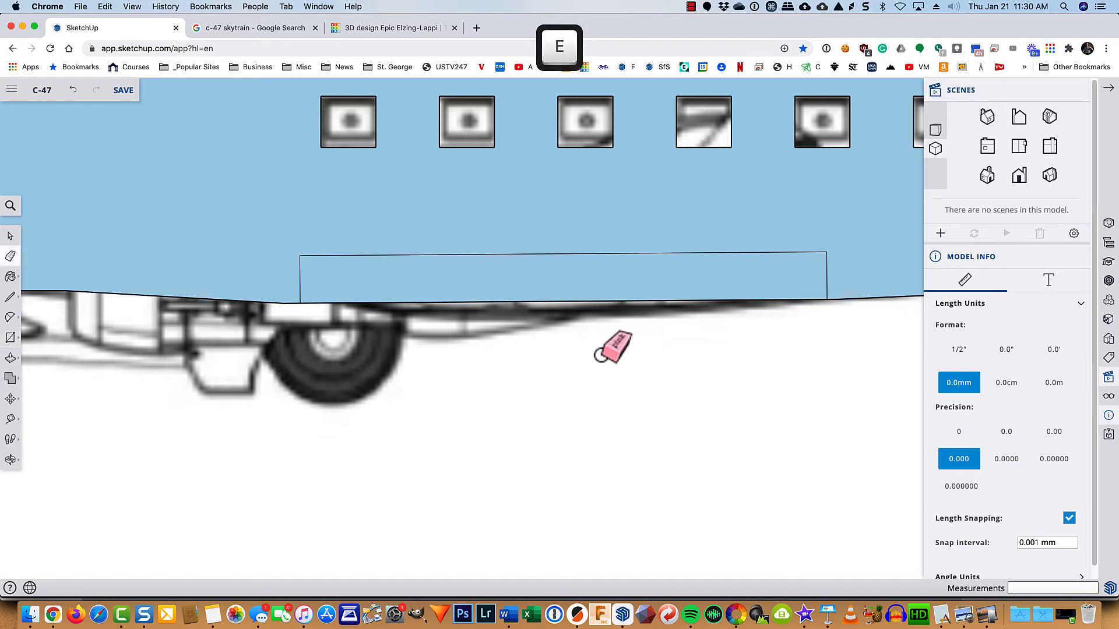
{"action": "left_click", "coordinate": [583, 300]}
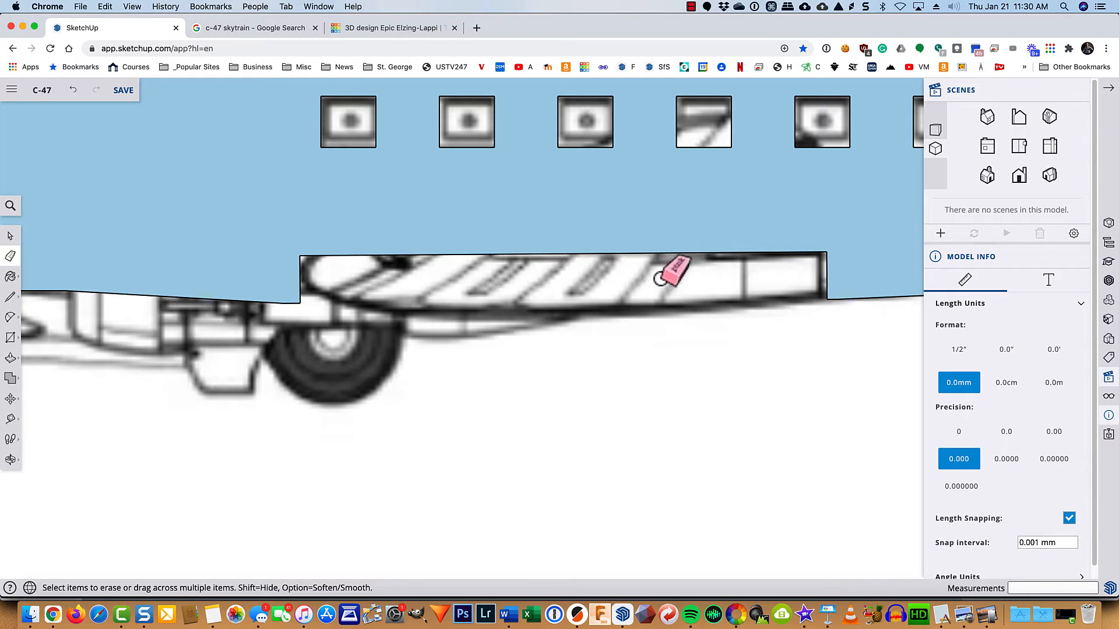
{"action": "scroll", "coordinate": [663, 278], "scroll_direction": "down", "scroll_amount": 6}
{"action": "middle_click_drag", "start_coordinate": [762, 315], "coordinate": [194, 484], "text": "shift"}
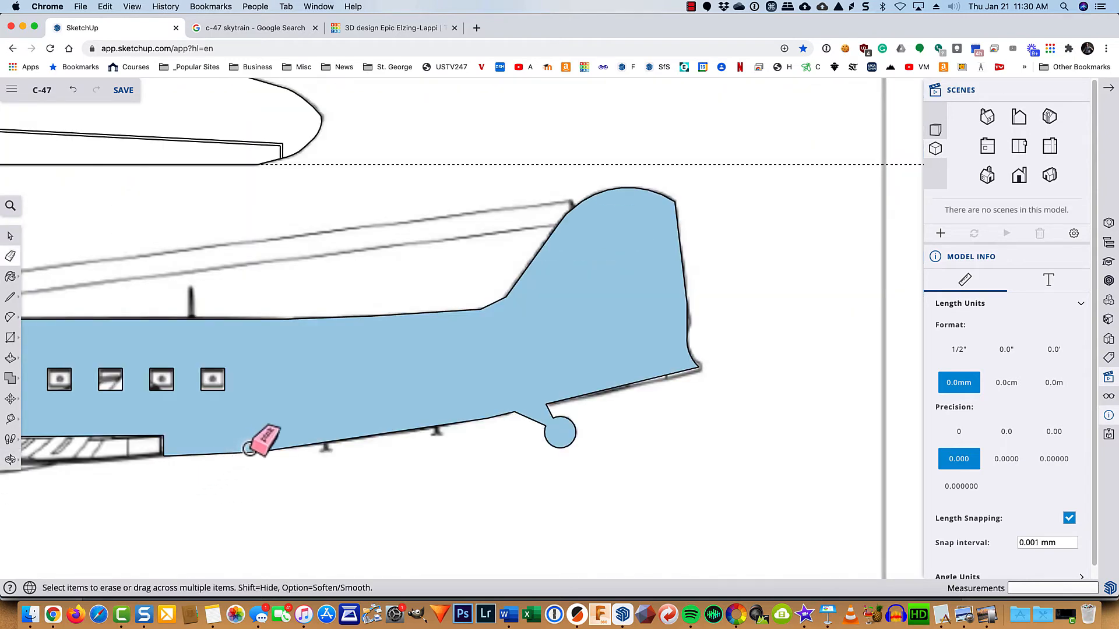
{"action": "key", "text": "x"}
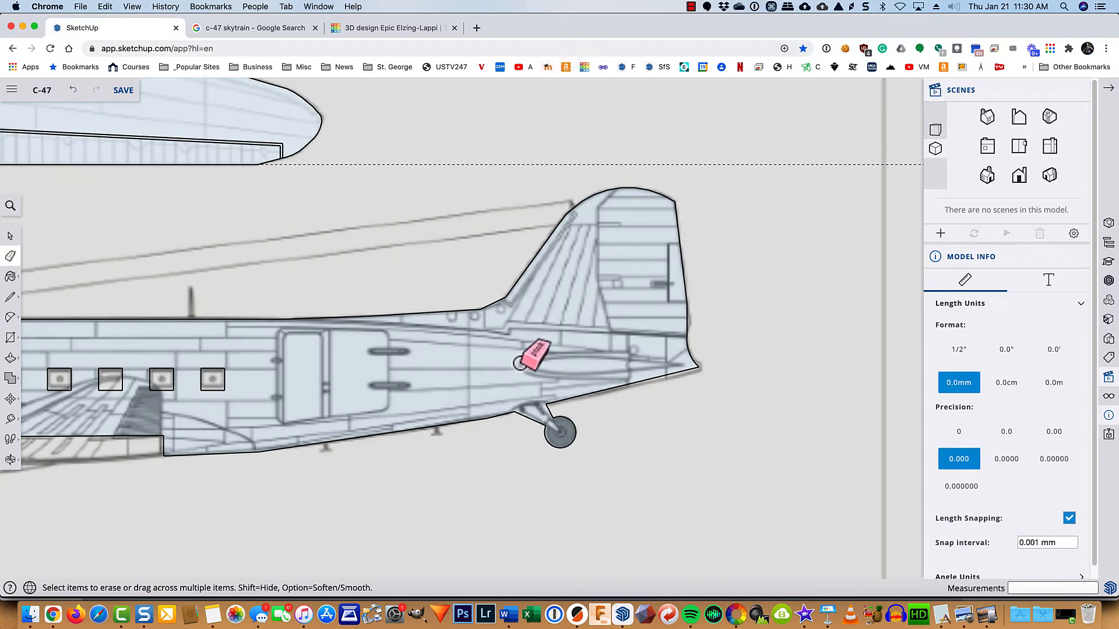
{"action": "key", "text": "r"}
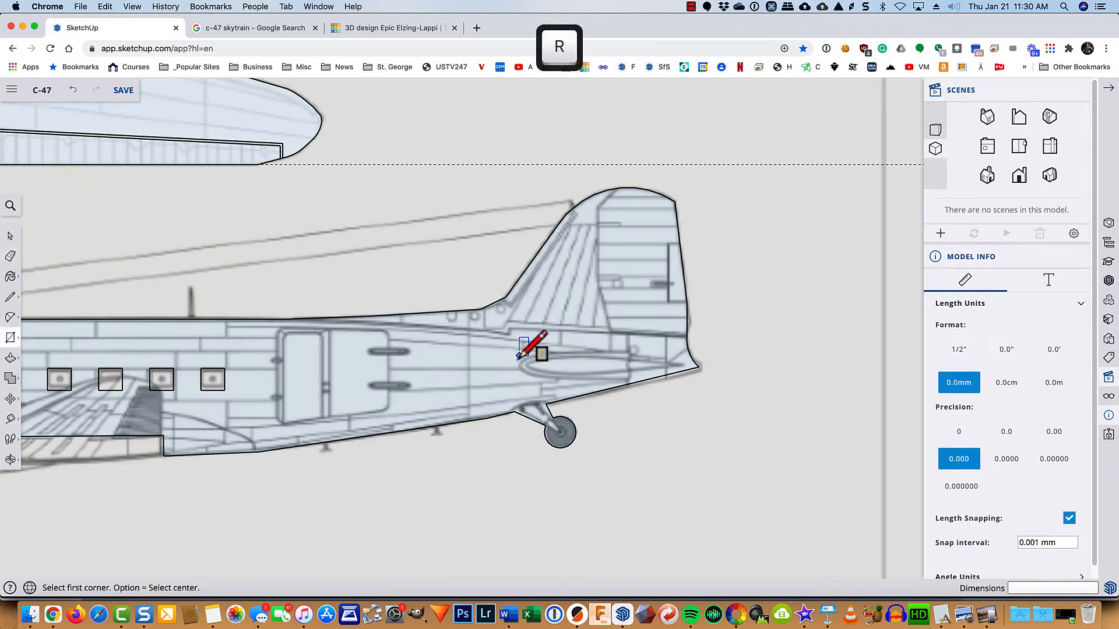
{"action": "left_click", "coordinate": [520, 351]}
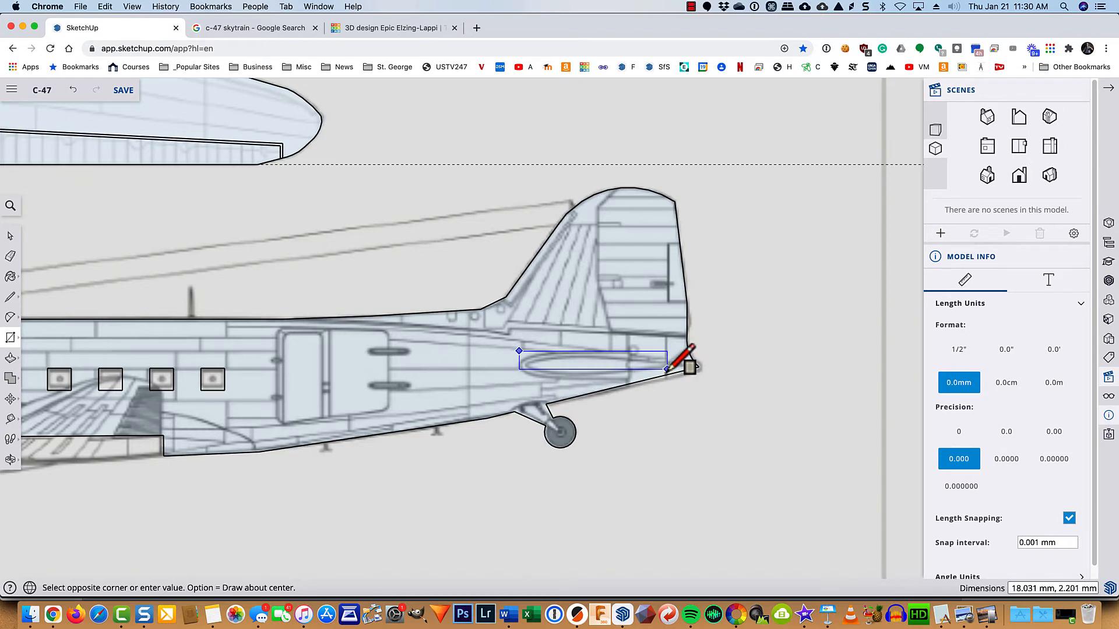
{"action": "scroll", "coordinate": [668, 369], "scroll_direction": "up", "scroll_amount": 5}
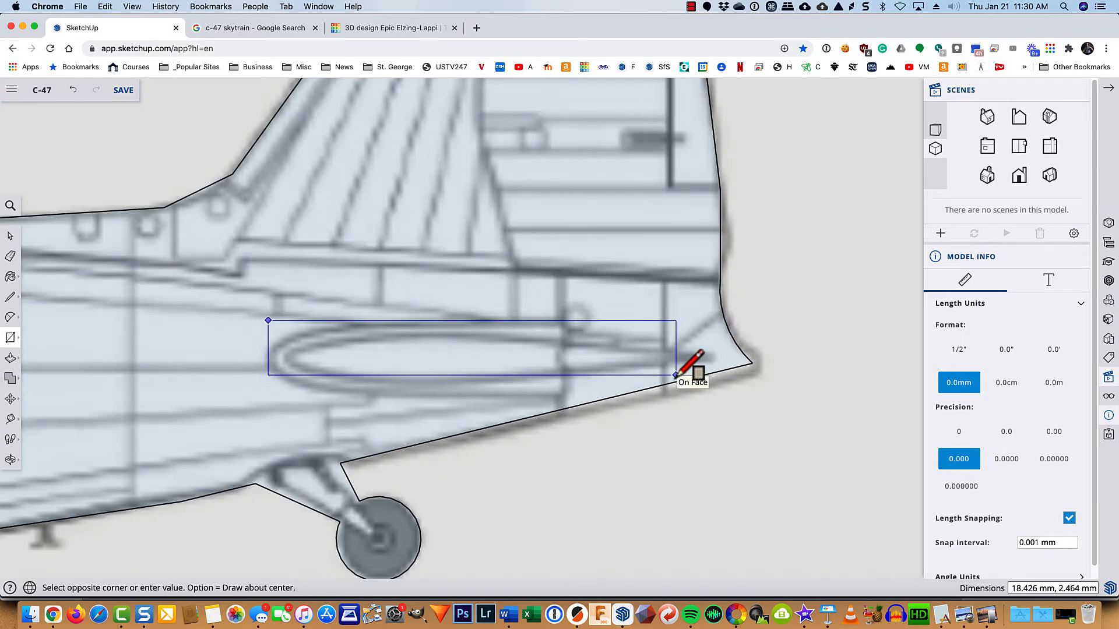
{"action": "key", "text": "Escape"}
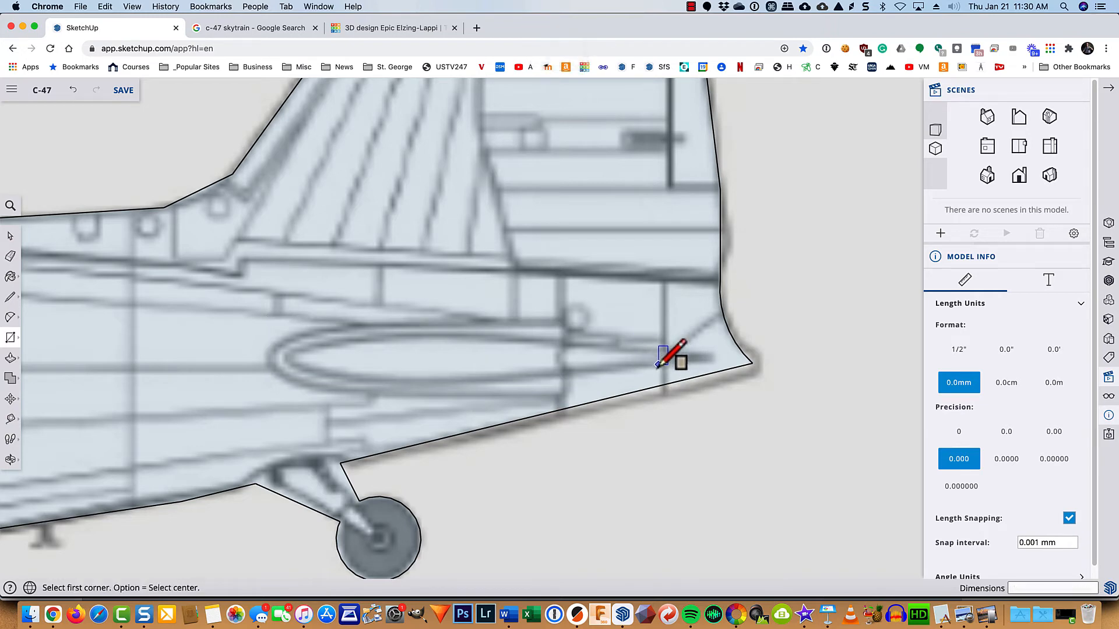
- Draw a 20 × 2.5 mm rectangle on the tail, running forward and upward from the tailplane's rear tip
{"action": "left_click", "coordinate": [655, 360]}
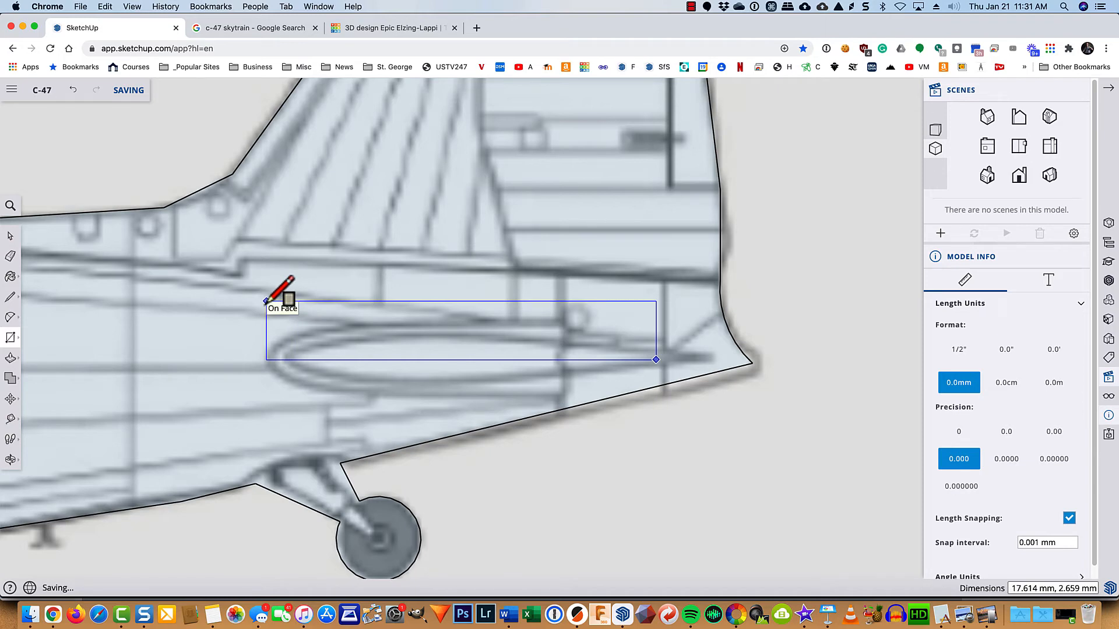
{"action": "type", "text": "20"}
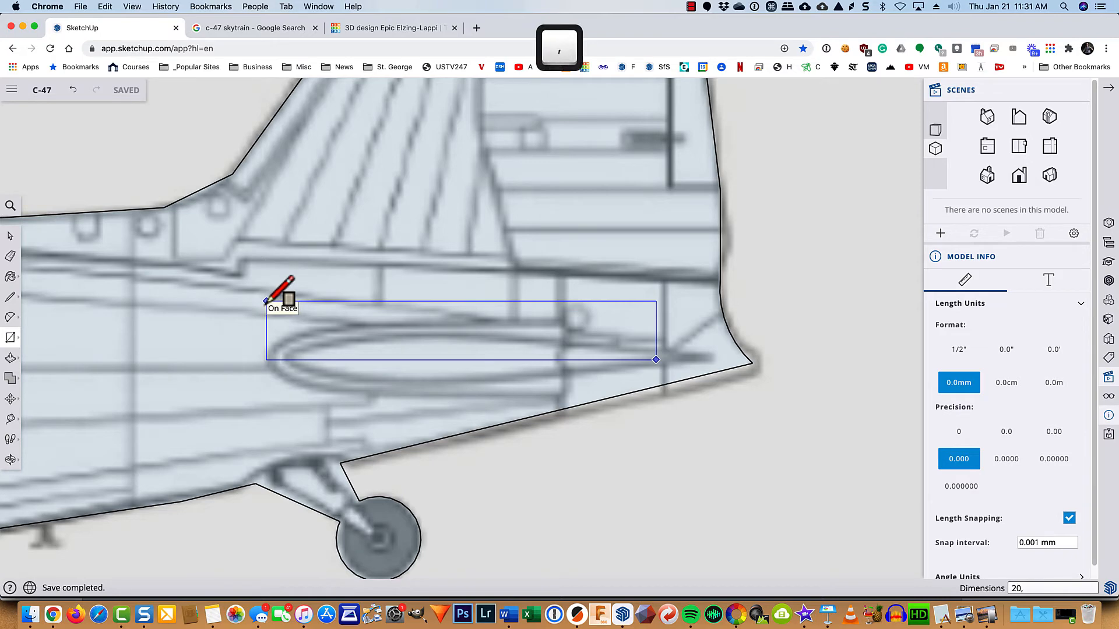
{"action": "type", "text": ",2.5"}
{"action": "key", "text": "Return"}
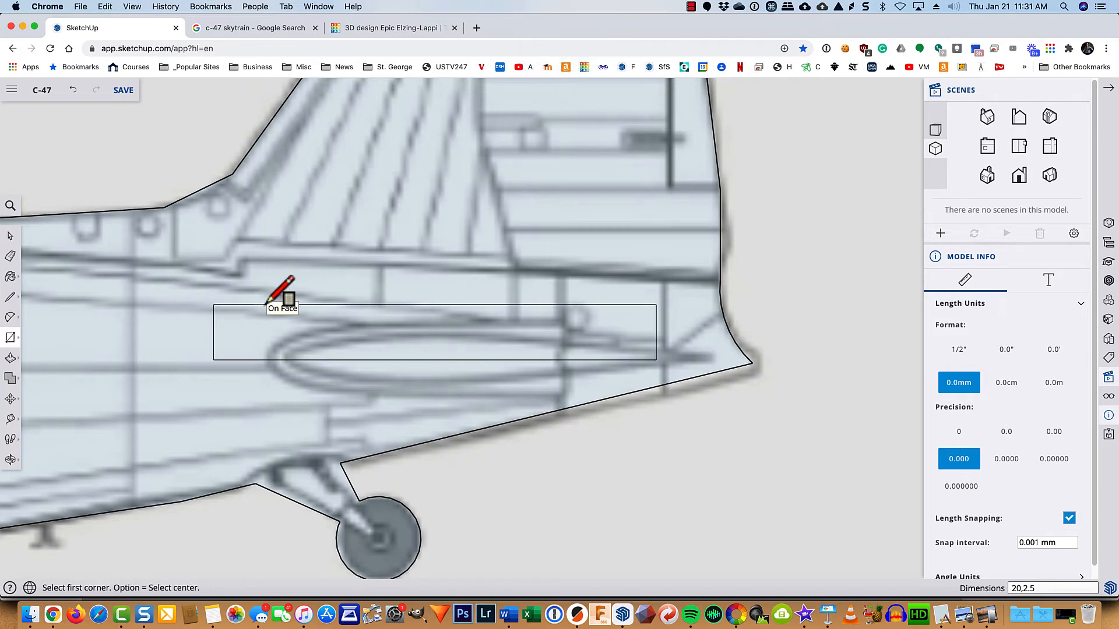
- Delete the face inside the tail rectangle with X-ray off to open the tailplane slot, and save the model
{"action": "key", "text": "x"}
{"action": "key", "text": "space"}
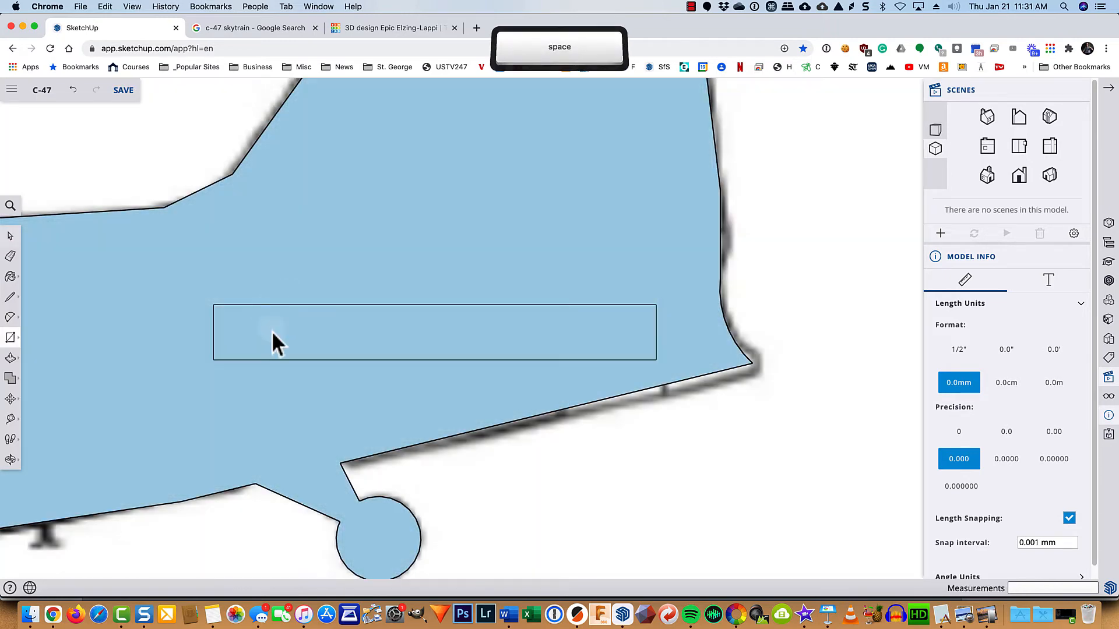
{"action": "left_click", "coordinate": [285, 332]}
{"action": "key", "text": "BackSpace"}
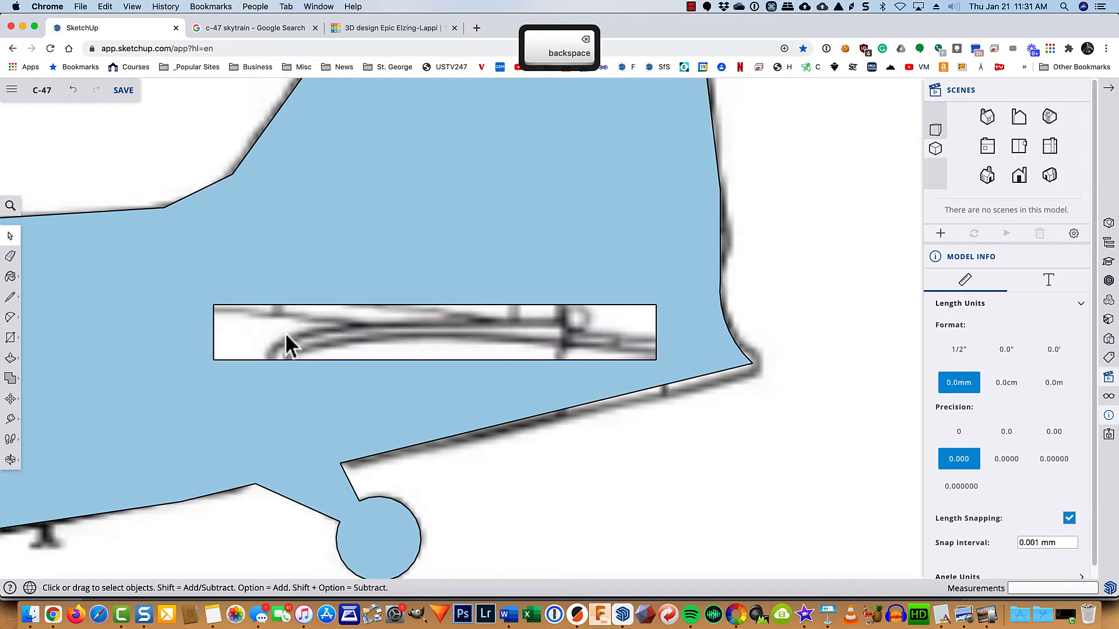
{"action": "scroll", "coordinate": [285, 340], "scroll_direction": "down", "scroll_amount": 4}
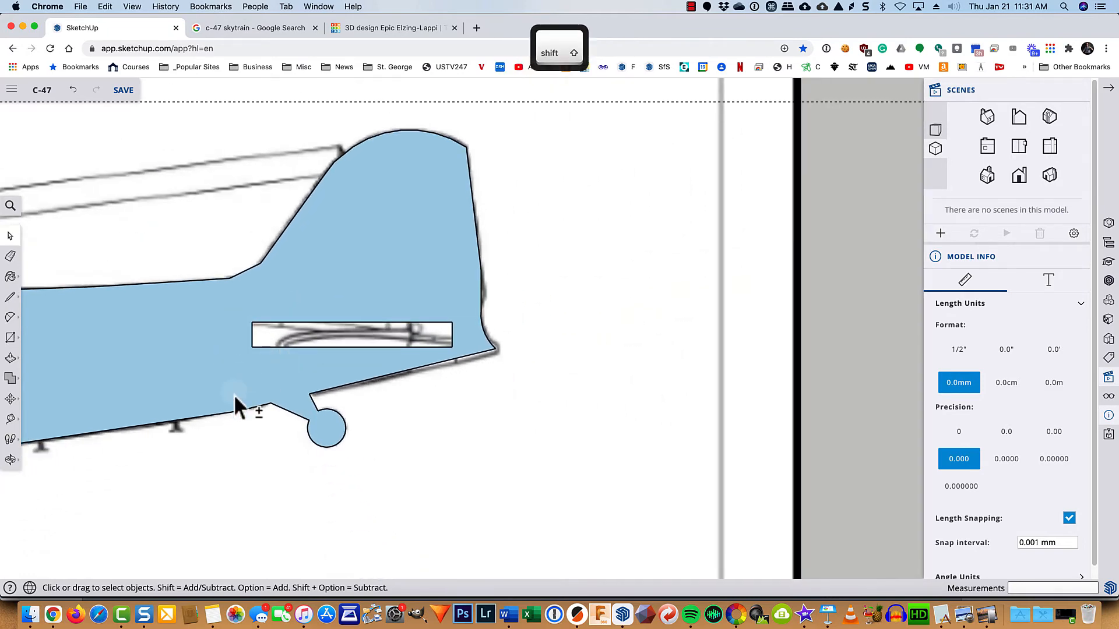
{"action": "middle_click_drag", "start_coordinate": [237, 400], "coordinate": [645, 401], "text": "shift"}
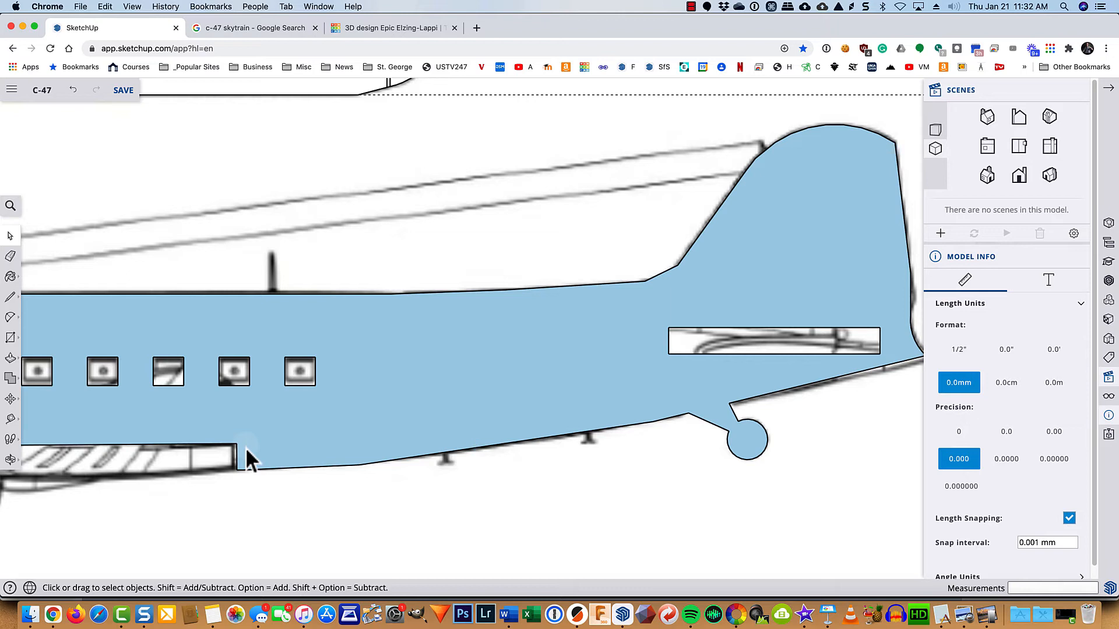
{"action": "left_click", "coordinate": [124, 90]}
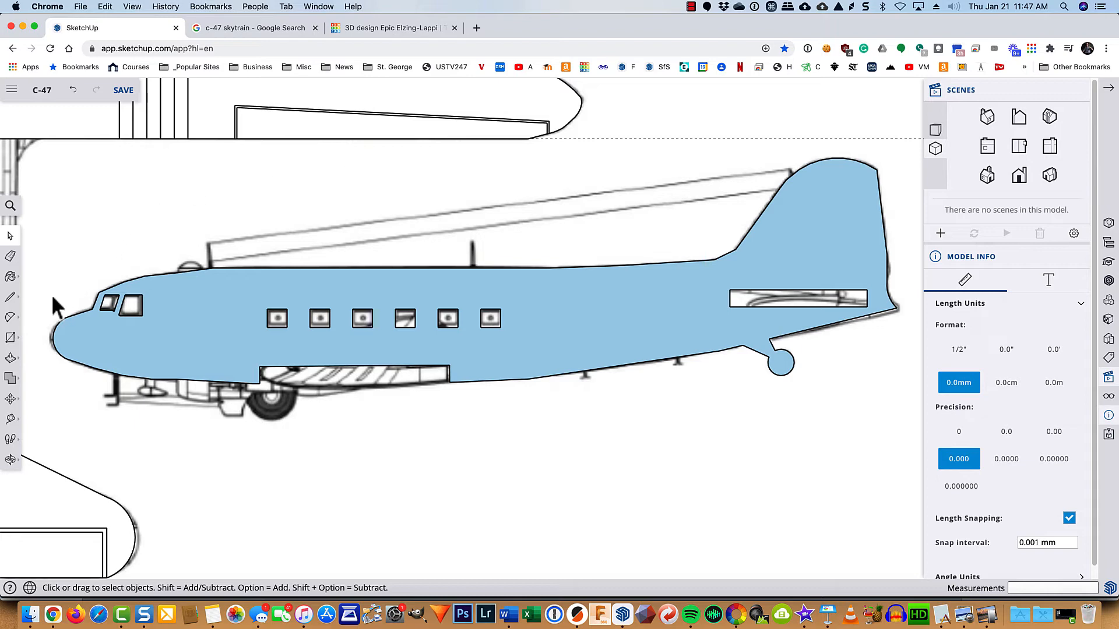
- Bevel the sharp fuselage corner above the windshield with a line about 1.06 mm long, and erase the corner edges outside it
{"action": "scroll", "coordinate": [59, 309], "scroll_direction": "up", "scroll_amount": 10}
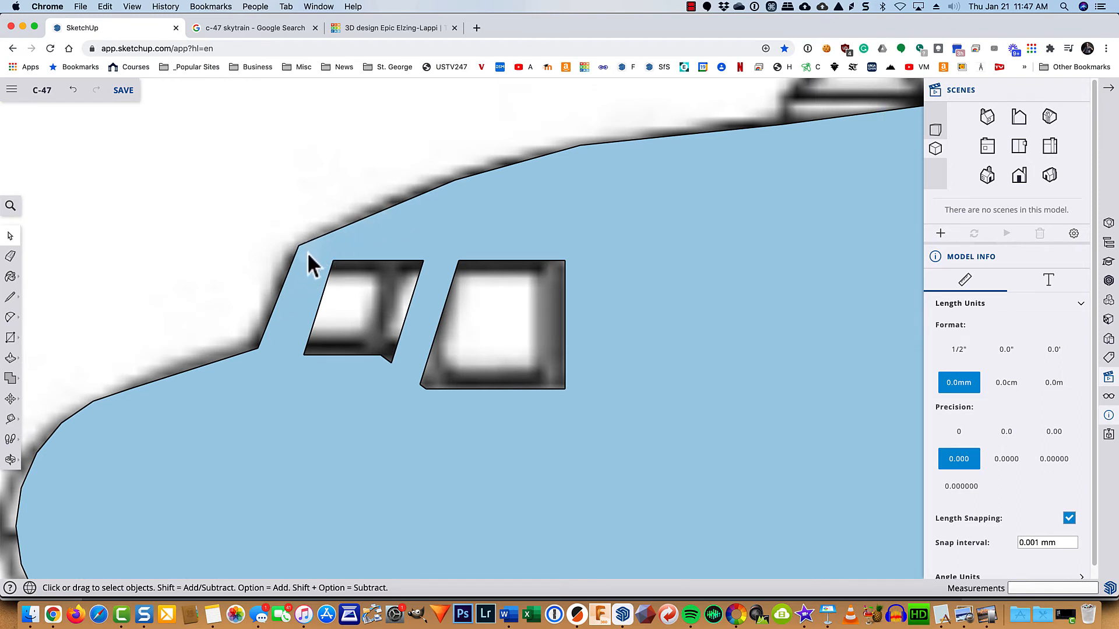
{"action": "scroll", "coordinate": [307, 253], "scroll_direction": "up", "scroll_amount": 3}
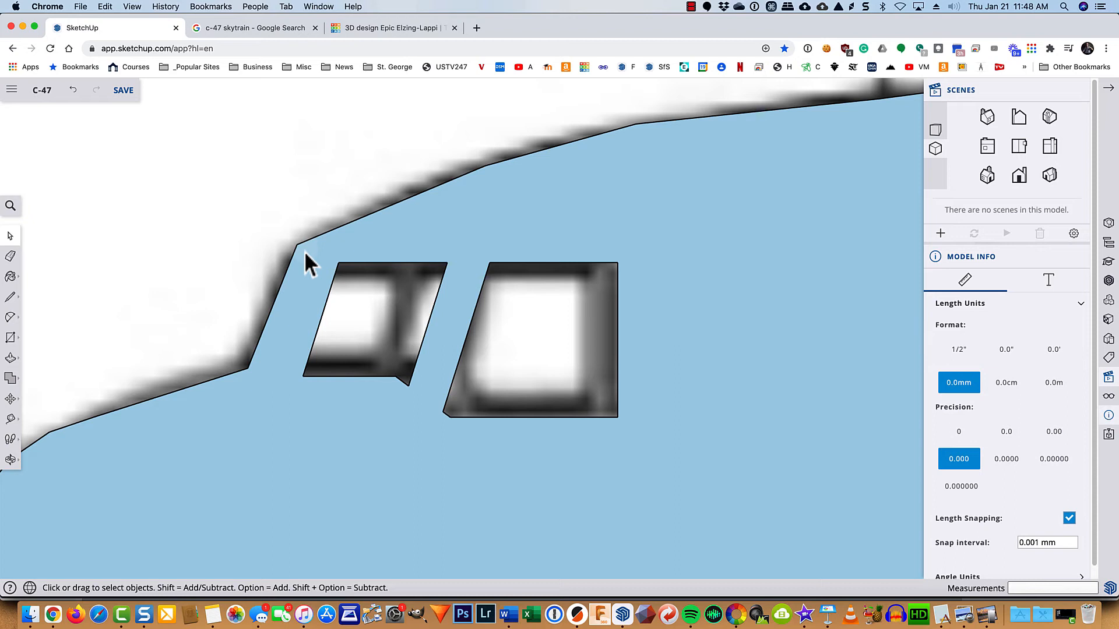
{"action": "key", "text": "l"}
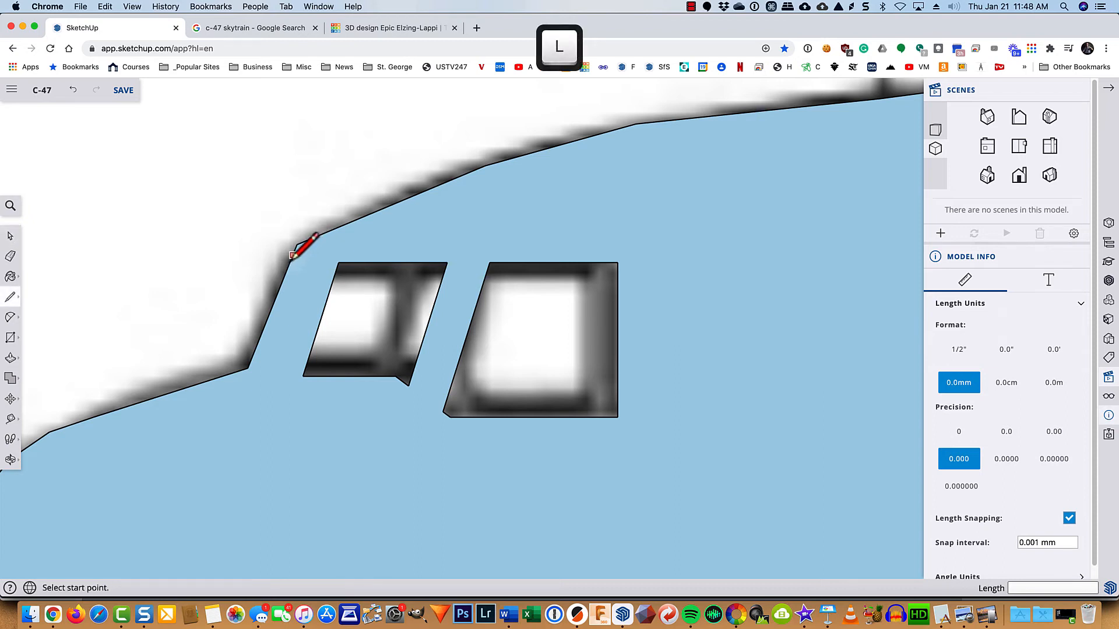
{"action": "scroll", "coordinate": [298, 257], "scroll_direction": "up", "scroll_amount": 3}
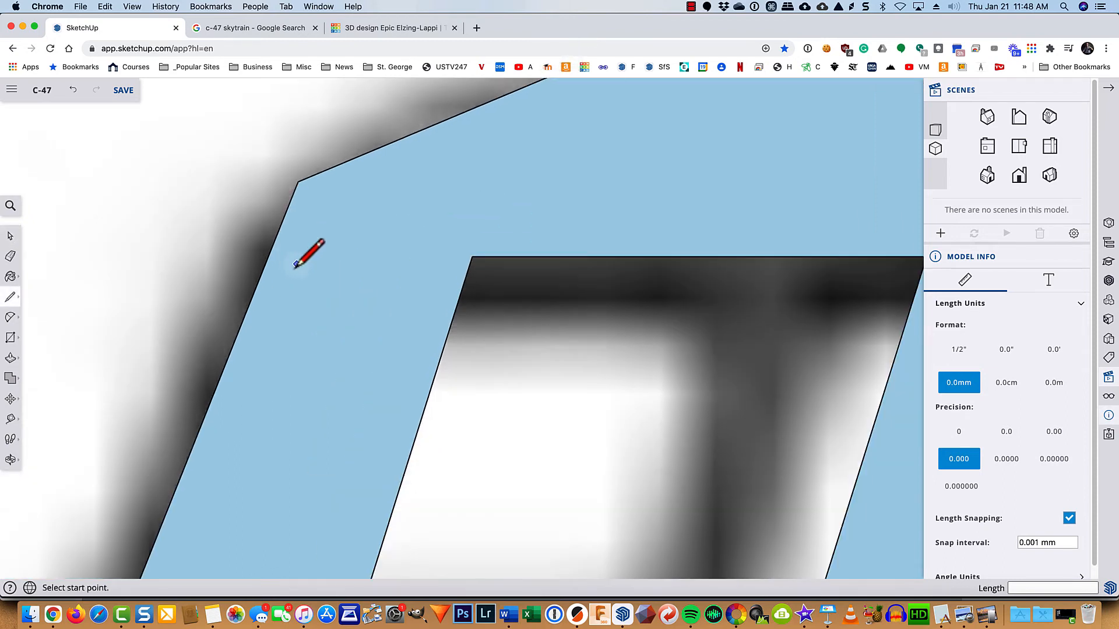
{"action": "left_click", "coordinate": [265, 262]}
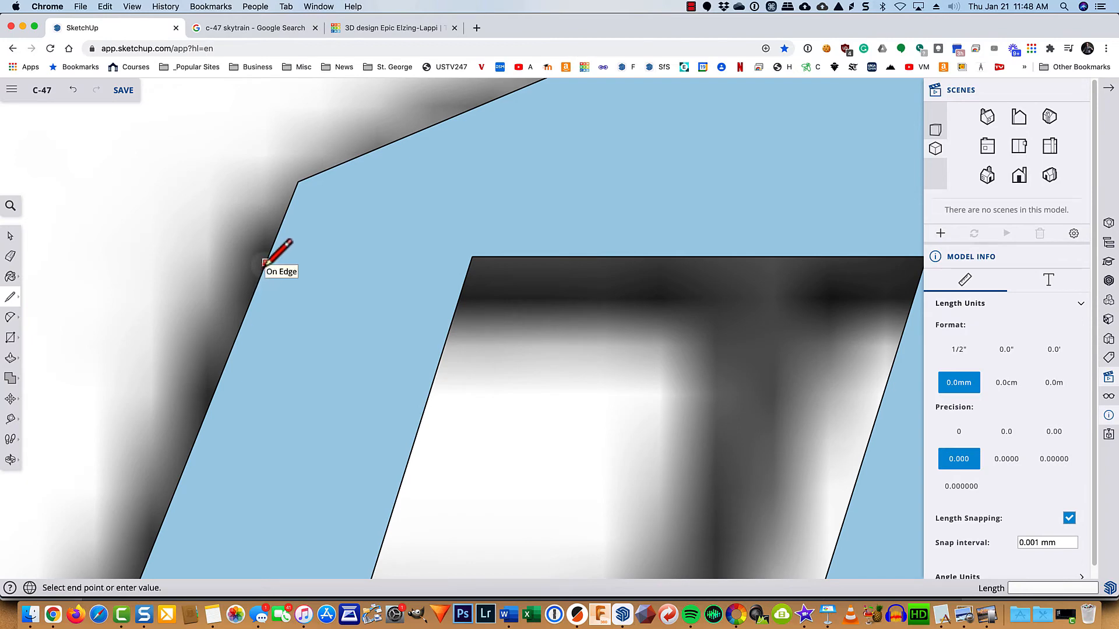
{"action": "left_click", "coordinate": [439, 122]}
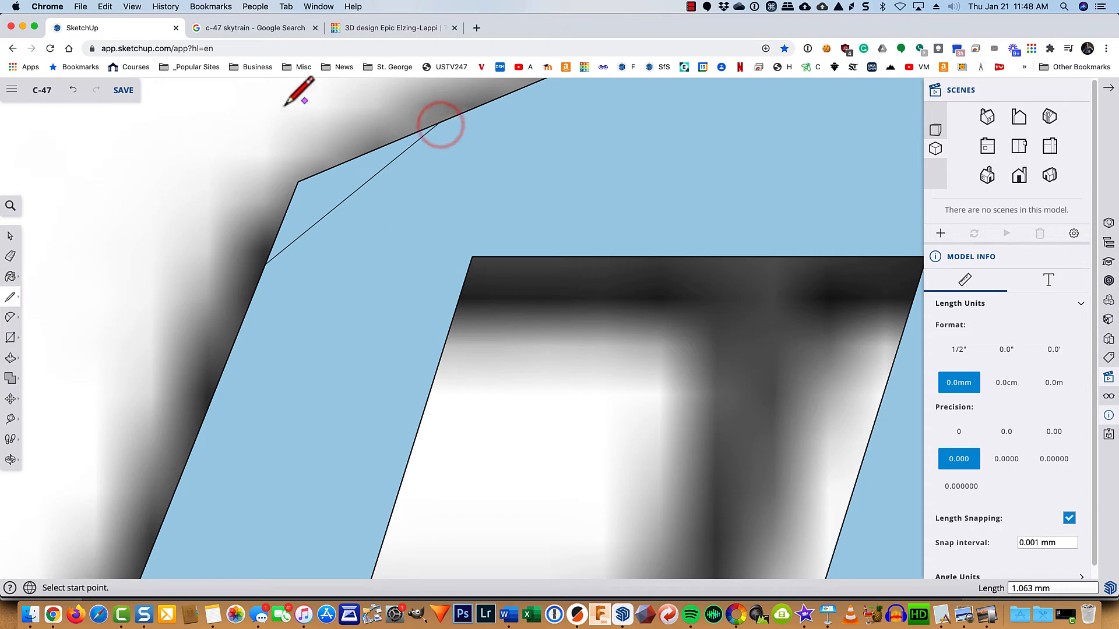
{"action": "key", "text": "e"}
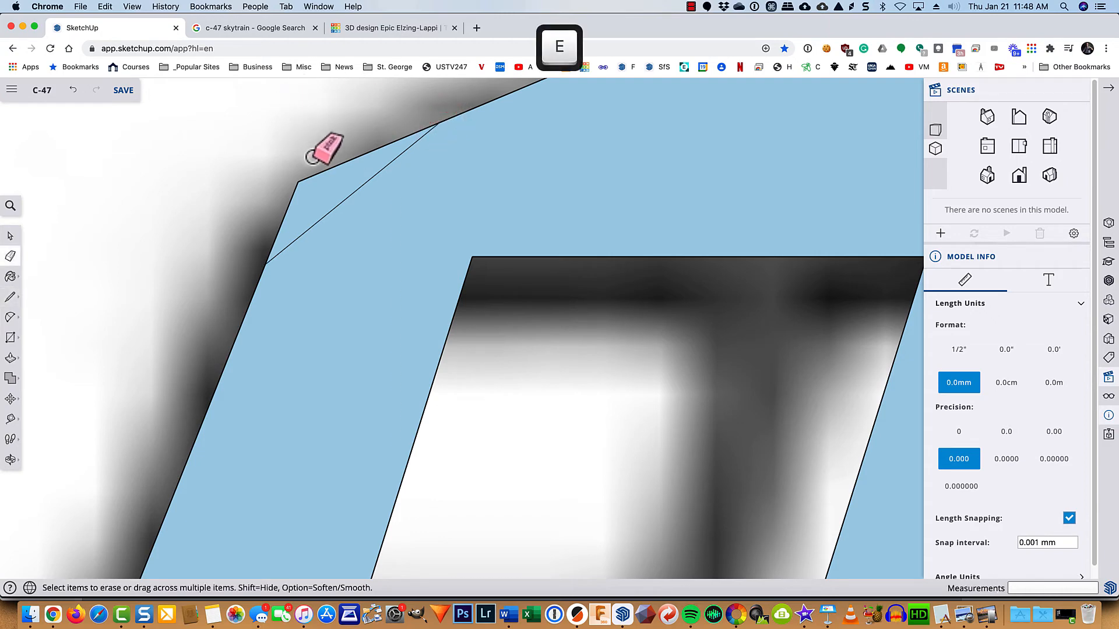
{"action": "mouse_move", "coordinate": [311, 154]}
{"action": "left_mouse_down"}
{"action": "mouse_move", "coordinate": [272, 209]}
{"action": "mouse_move", "coordinate": [320, 160]}
{"action": "left_mouse_up"}
{"action": "scroll", "coordinate": [324, 153], "scroll_direction": "down", "scroll_amount": 4}
{"action": "scroll", "coordinate": [322, 154], "scroll_direction": "down", "scroll_amount": 3}
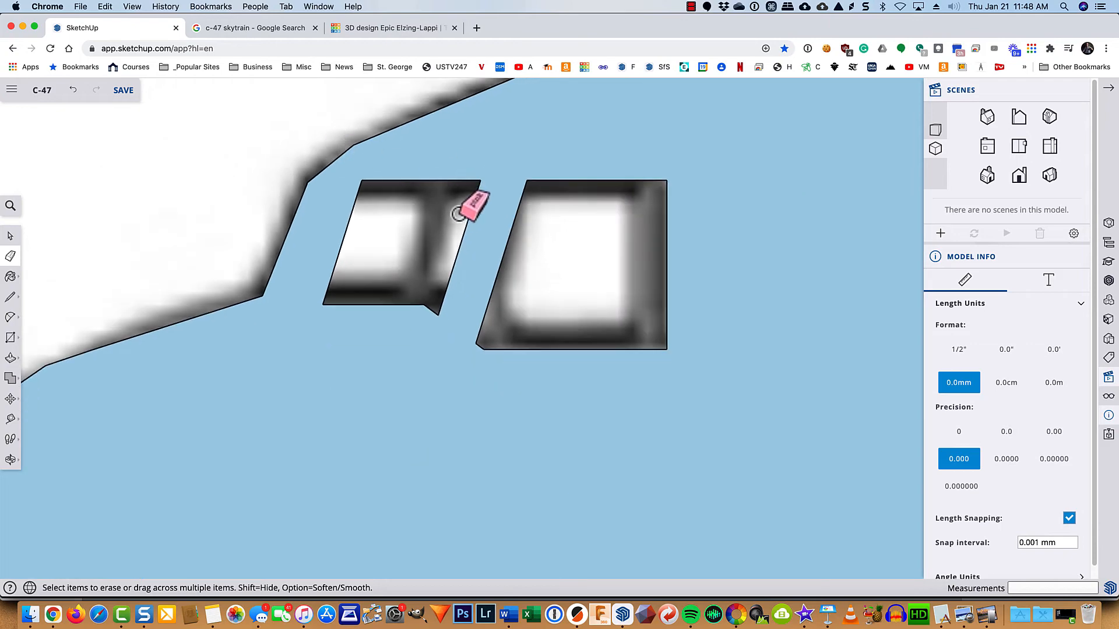
- Bevel the front cockpit window's upper front corner with a line about 0.6 mm long, and erase the corner edges outside it
{"action": "scroll", "coordinate": [461, 213], "scroll_direction": "down", "scroll_amount": 3}
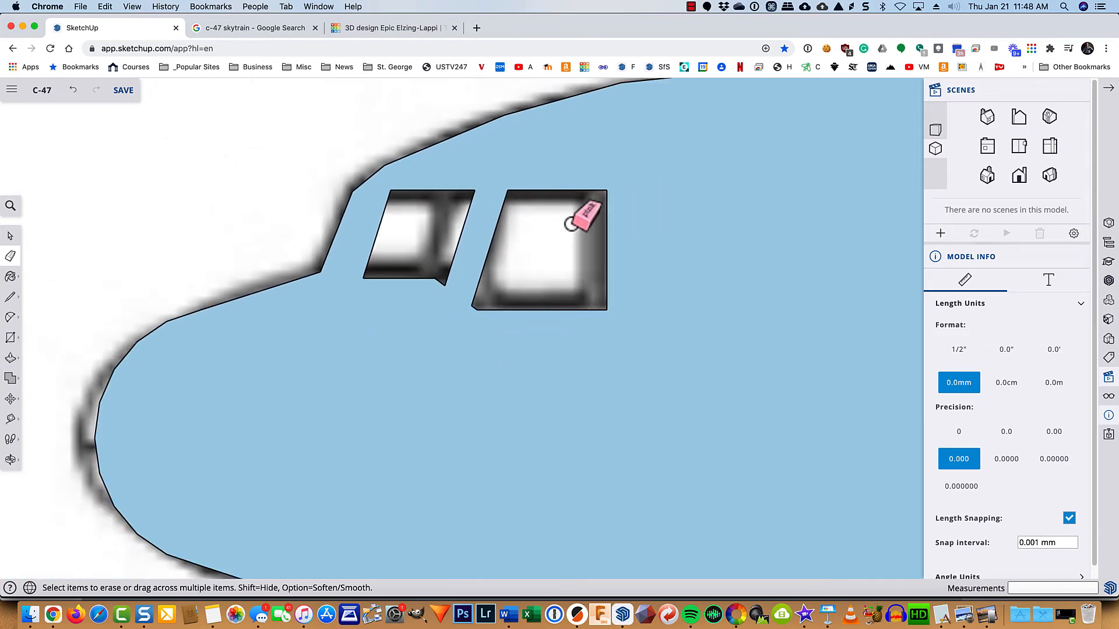
{"action": "scroll", "coordinate": [422, 186], "scroll_direction": "up", "scroll_amount": 5}
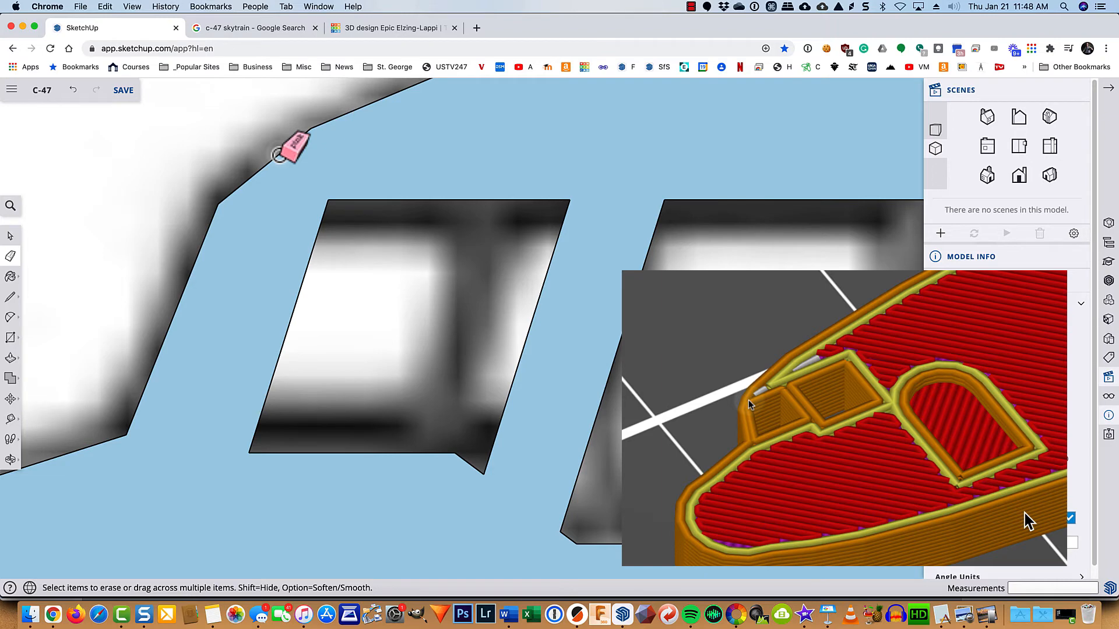
{"action": "key", "text": "l"}
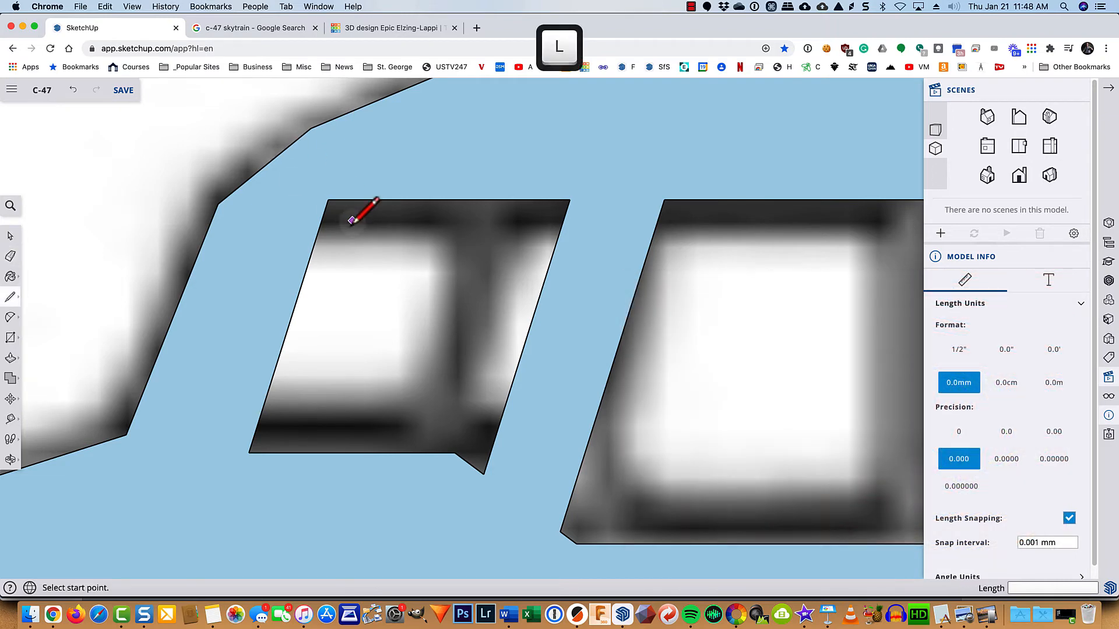
{"action": "left_click", "coordinate": [318, 229]}
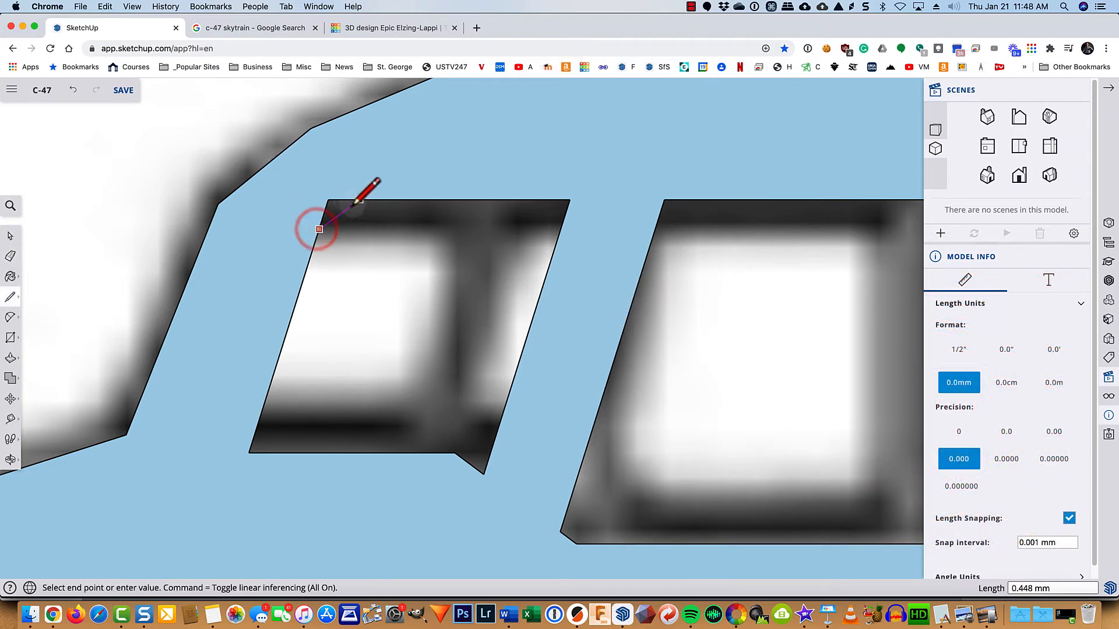
{"action": "left_click", "coordinate": [379, 200]}
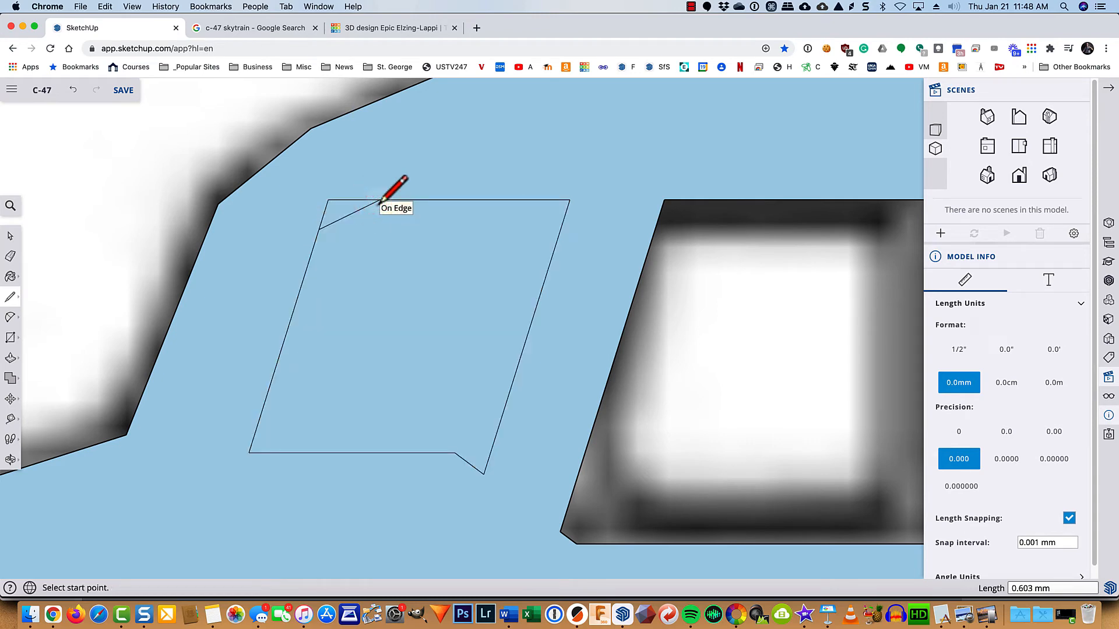
{"action": "key", "text": "e"}
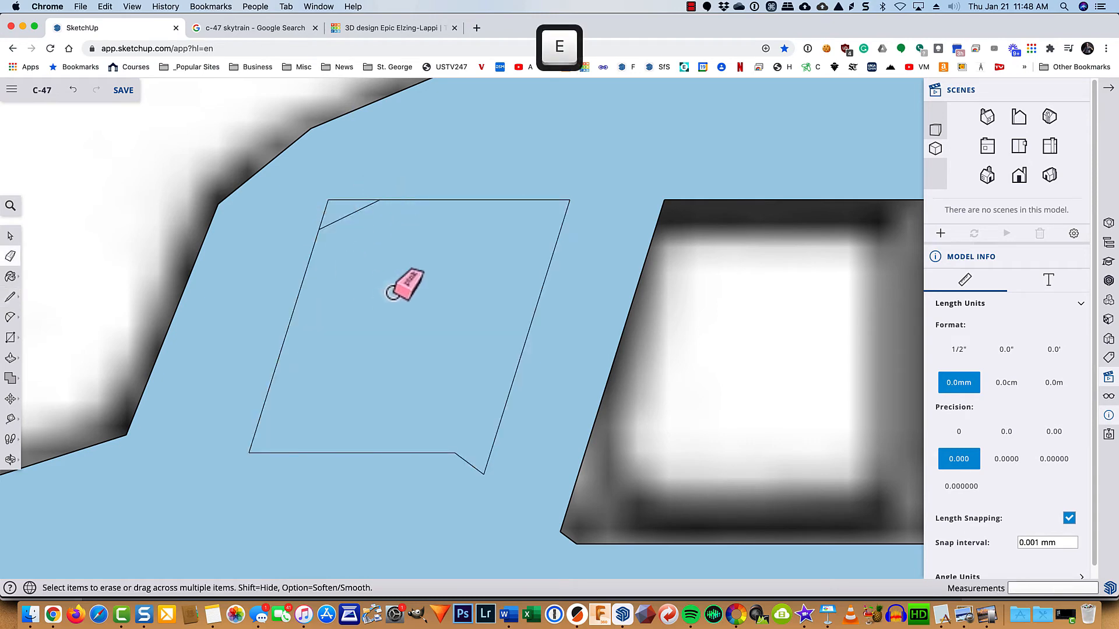
{"action": "left_click_drag", "start_coordinate": [341, 197], "coordinate": [320, 208]}
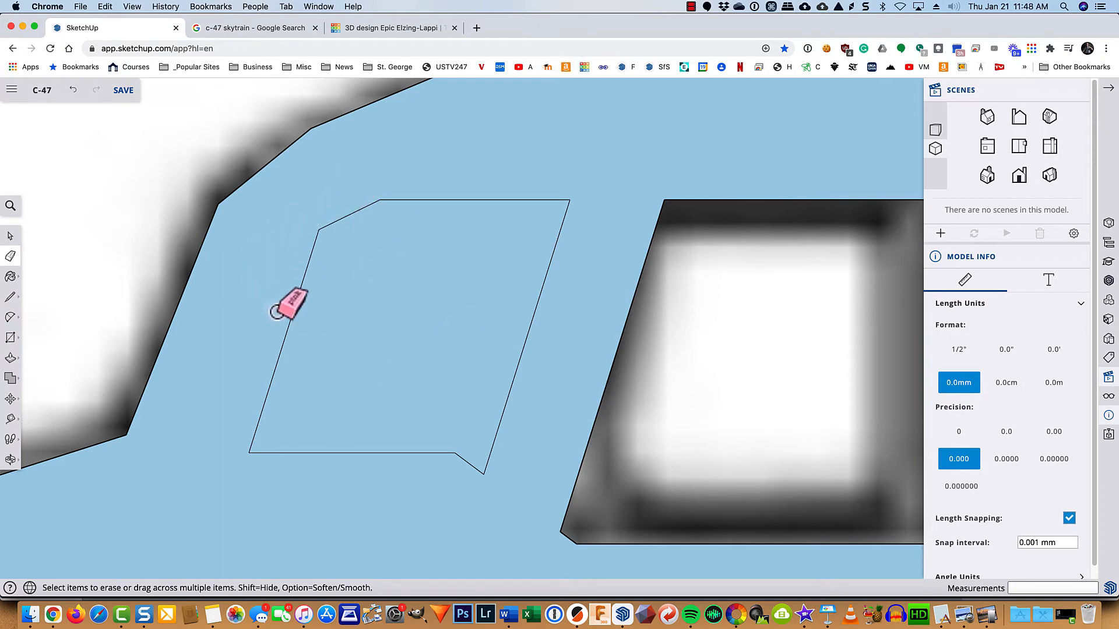
- Delete the face filling the front cockpit window to reopen it
{"action": "key", "text": "space"}
{"action": "left_click", "coordinate": [350, 305]}
{"action": "key", "text": "BackSpace"}
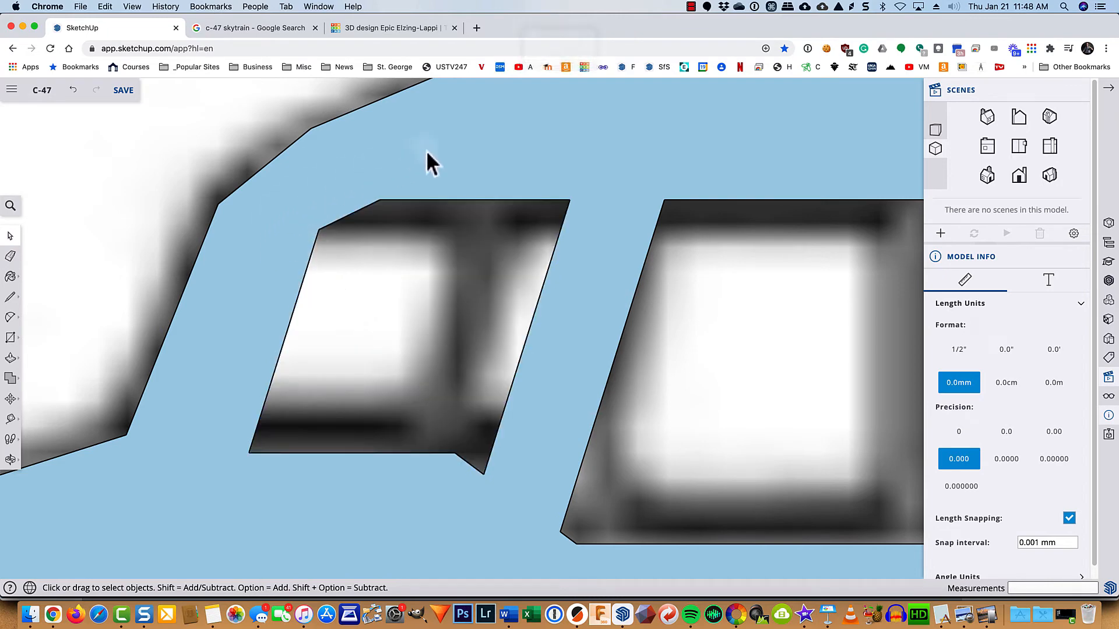
- Straighten the fuselage belly ahead of the wing slot with a line about 10.9 mm long, and erase the old edges above it
{"action": "scroll", "coordinate": [315, 220], "scroll_direction": "down", "scroll_amount": 10}
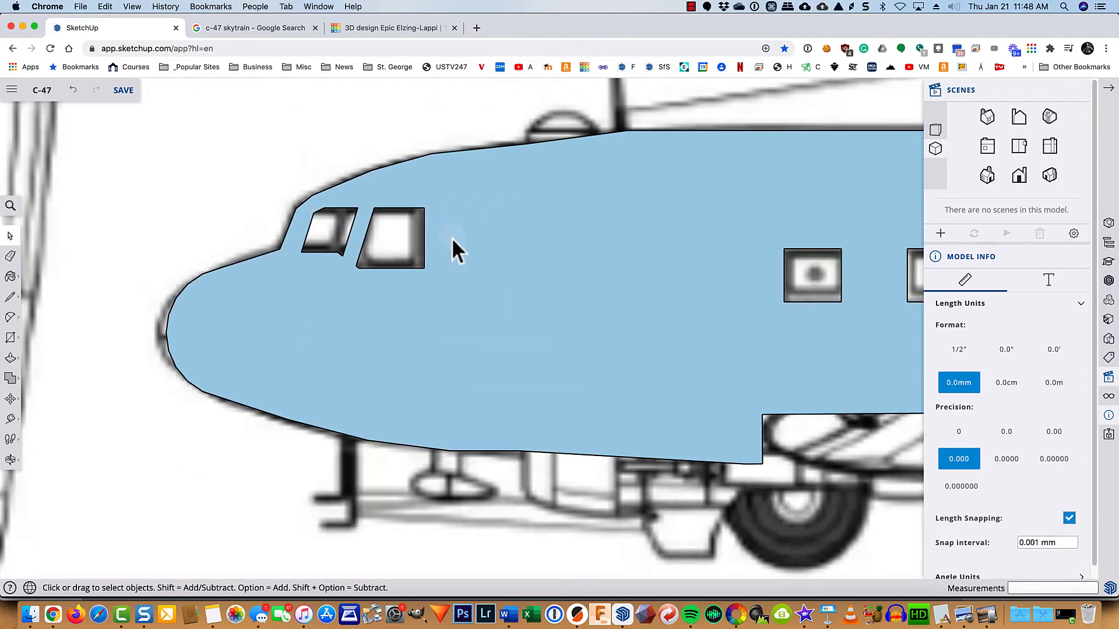
{"action": "scroll", "coordinate": [601, 260], "scroll_direction": "down", "scroll_amount": 2}
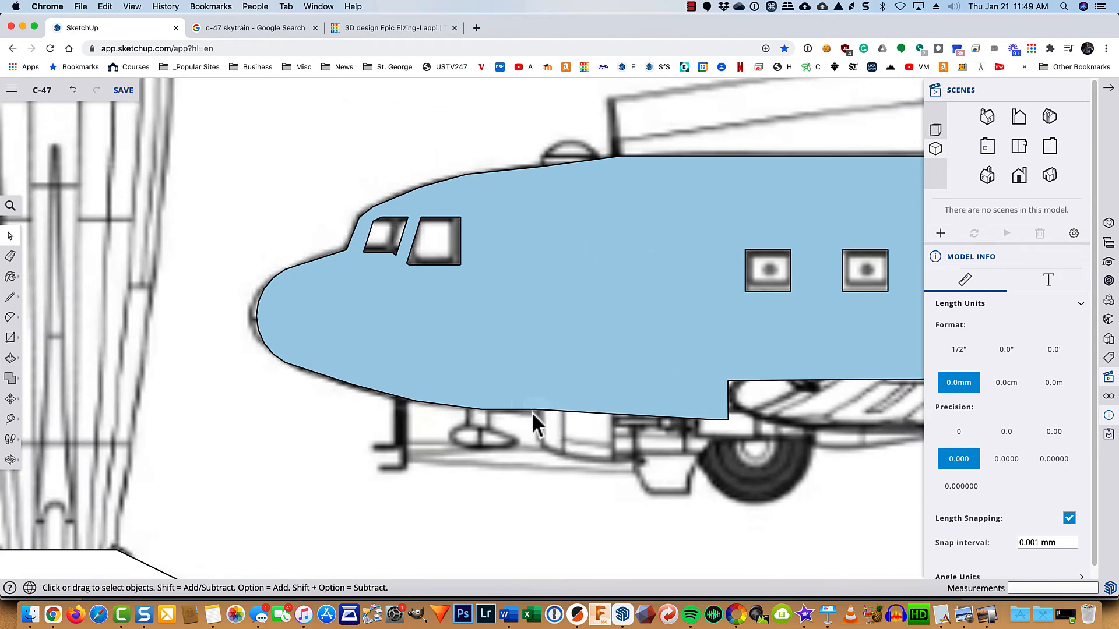
{"action": "scroll", "coordinate": [537, 433], "scroll_direction": "up", "scroll_amount": 6}
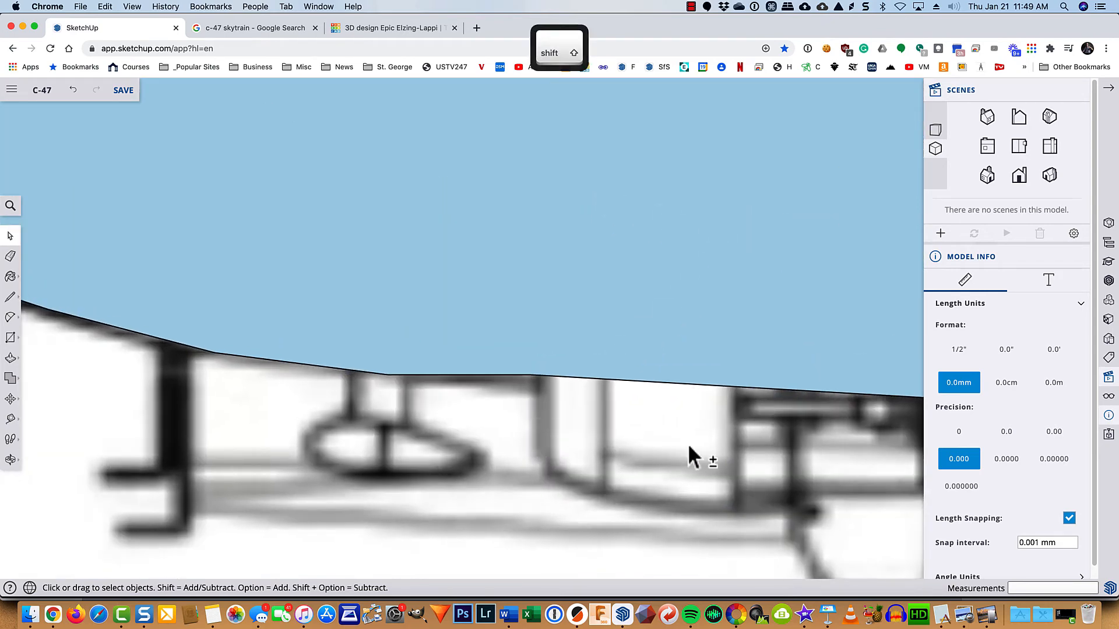
{"action": "mouse_move", "coordinate": [693, 457]}
{"action": "middle_mouse_down", "text": "shift"}
{"action": "mouse_move", "coordinate": [618, 430]}
{"action": "mouse_move", "coordinate": [544, 425]}
{"action": "middle_mouse_up", "text": "shift"}
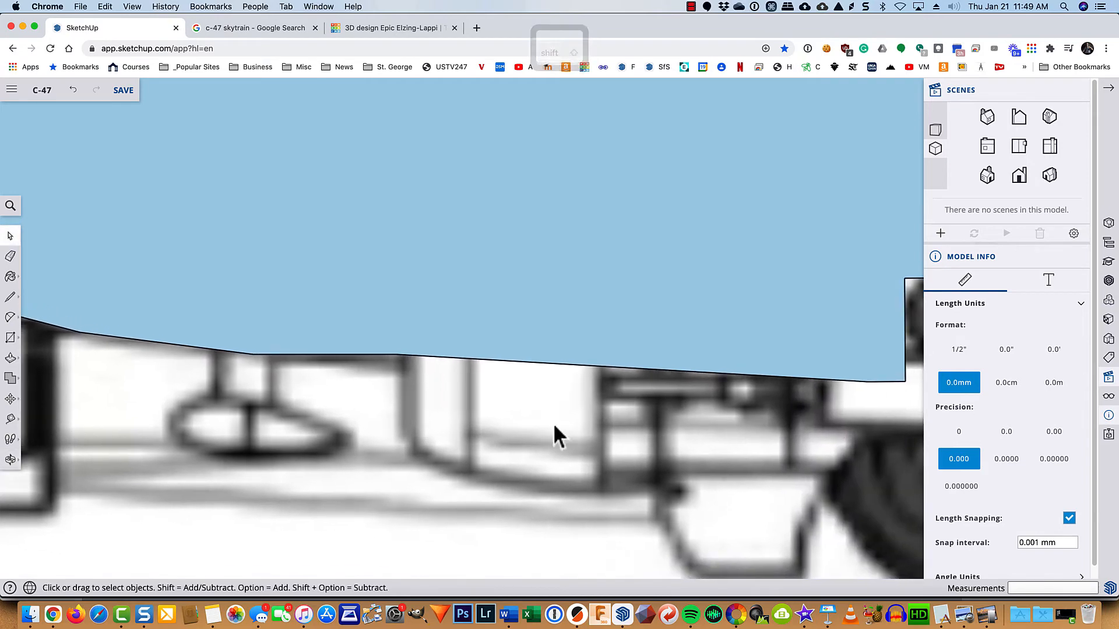
{"action": "key", "text": "l"}
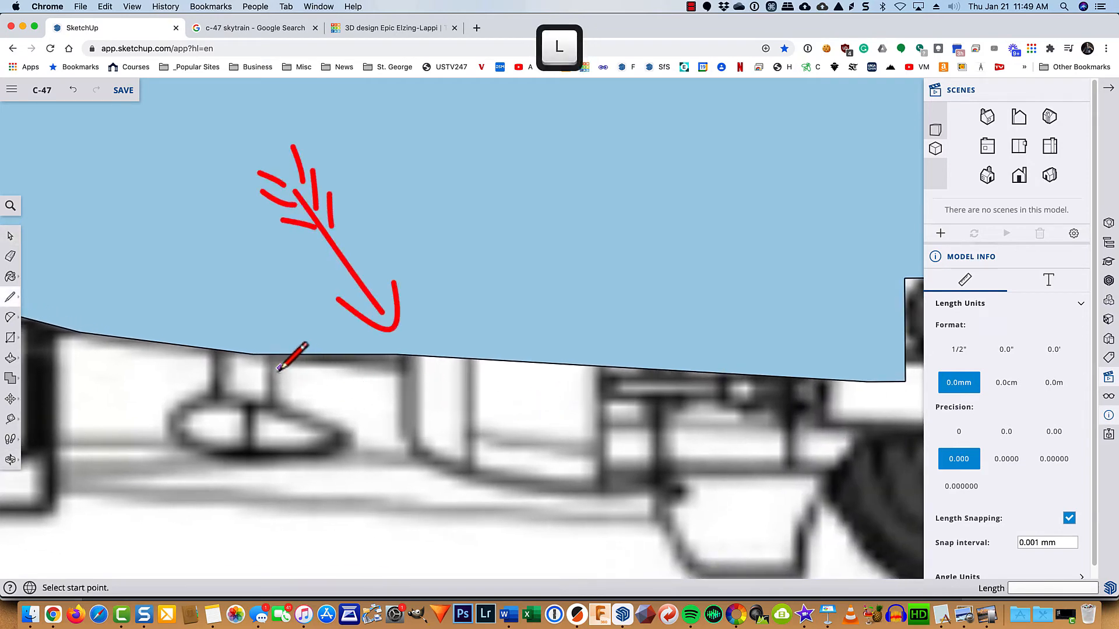
{"action": "left_click", "coordinate": [253, 354]}
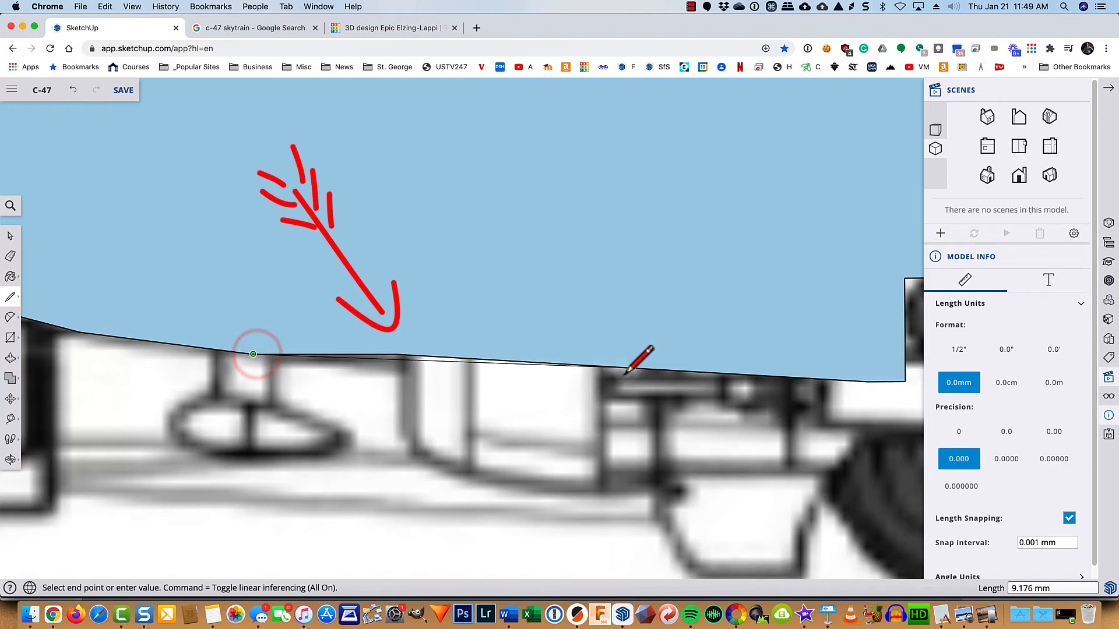
{"action": "left_click", "coordinate": [703, 371]}
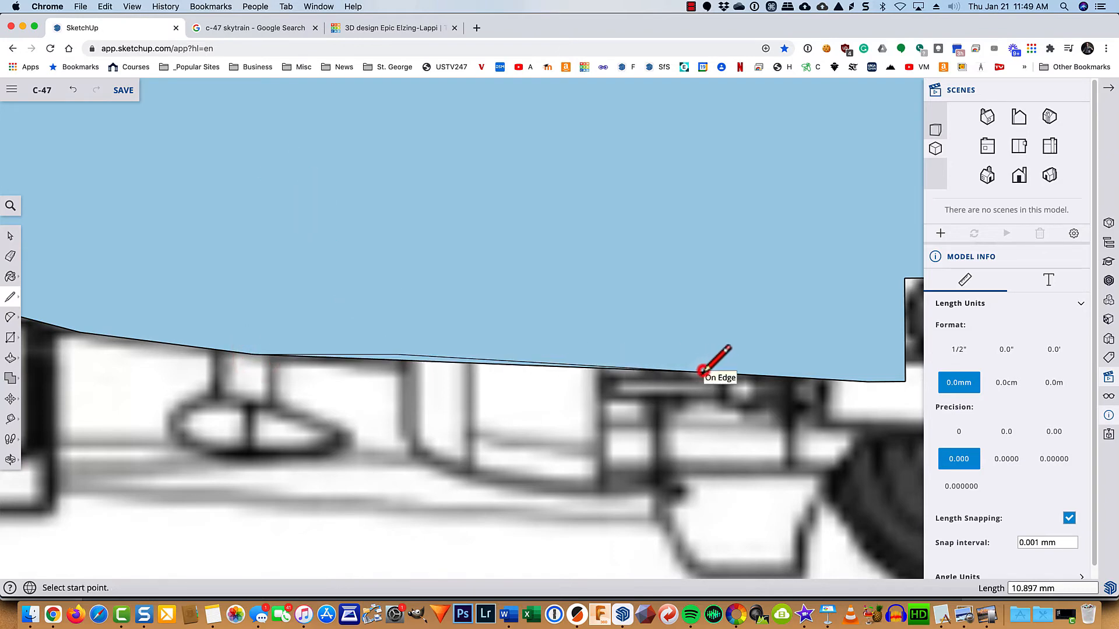
{"action": "key", "text": "e"}
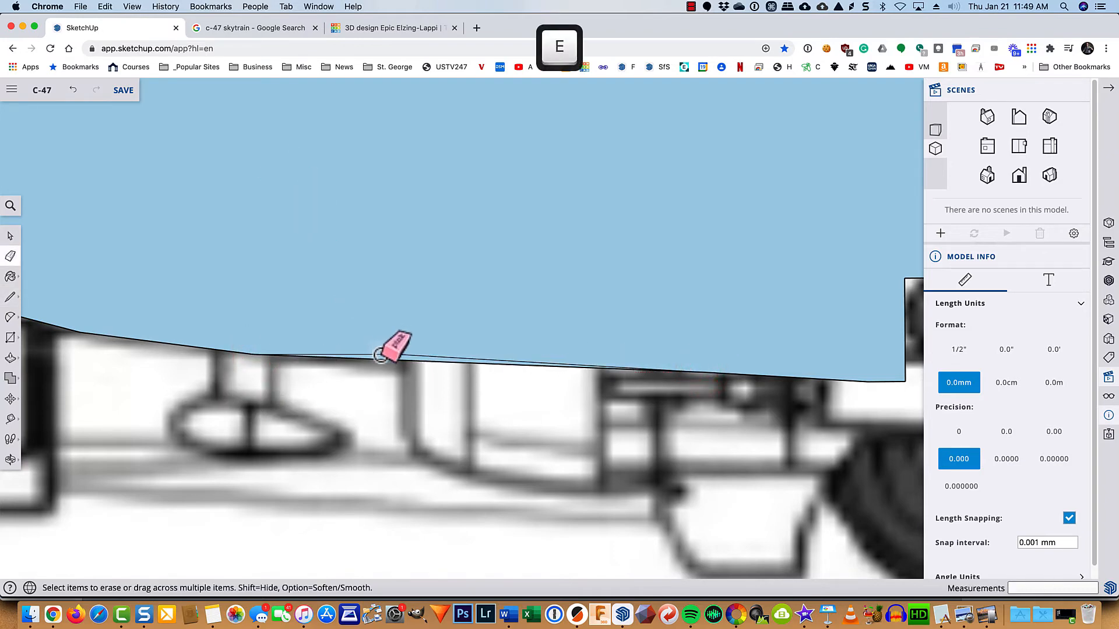
{"action": "left_click", "coordinate": [381, 354]}
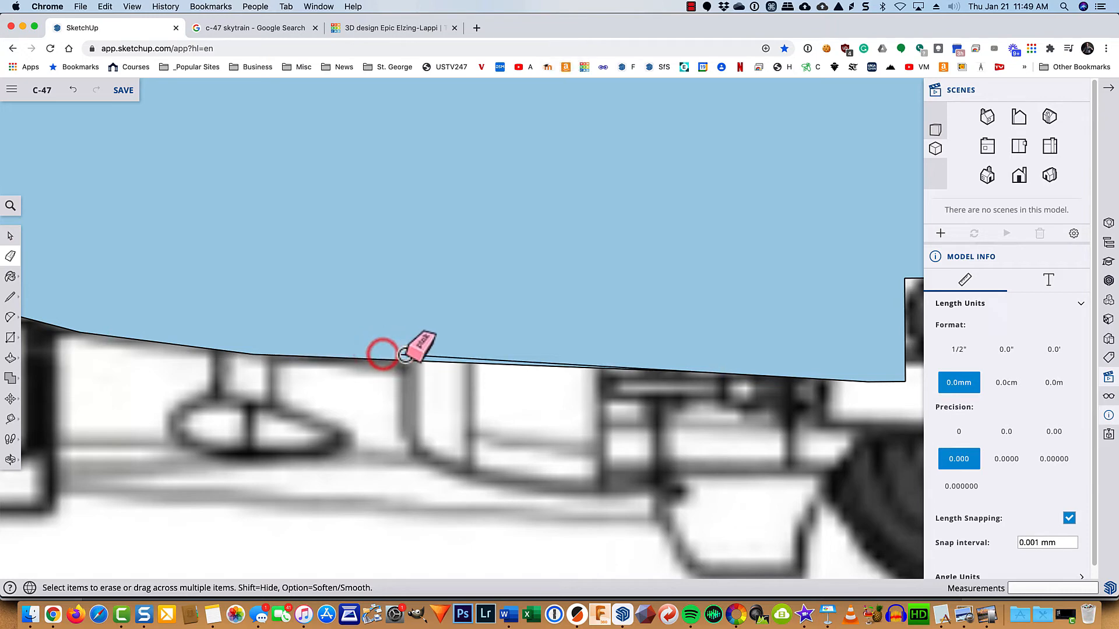
{"action": "left_click", "coordinate": [403, 356]}
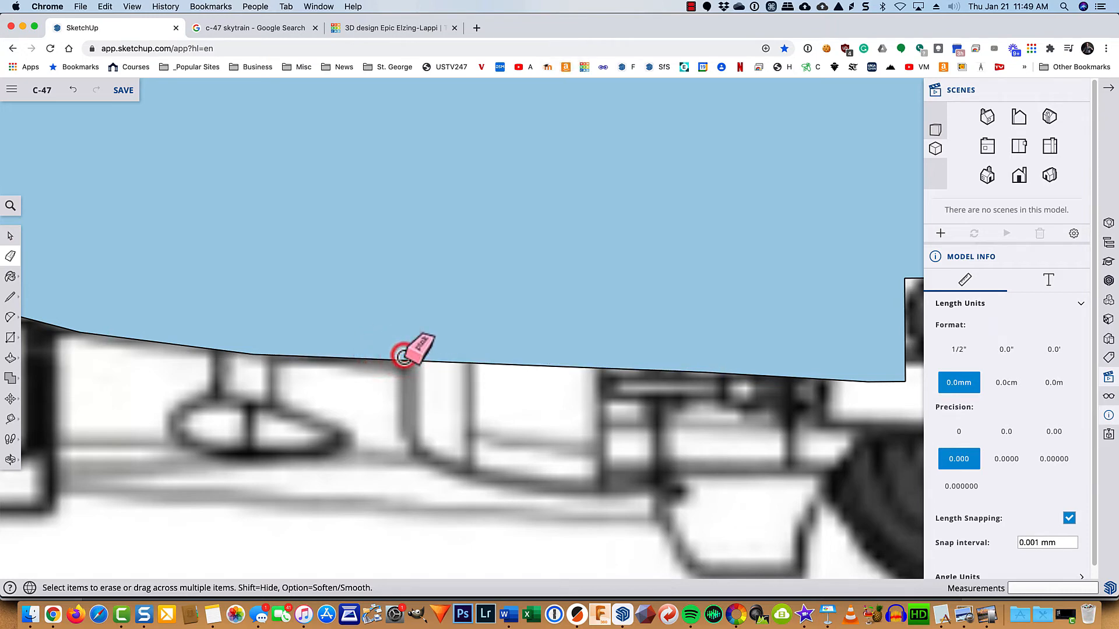
- Cut off the sharp rear tip of the tail with a line about 0.45 mm long, and erase the edges outside it
{"action": "scroll", "coordinate": [457, 365], "scroll_direction": "down", "scroll_amount": 5}
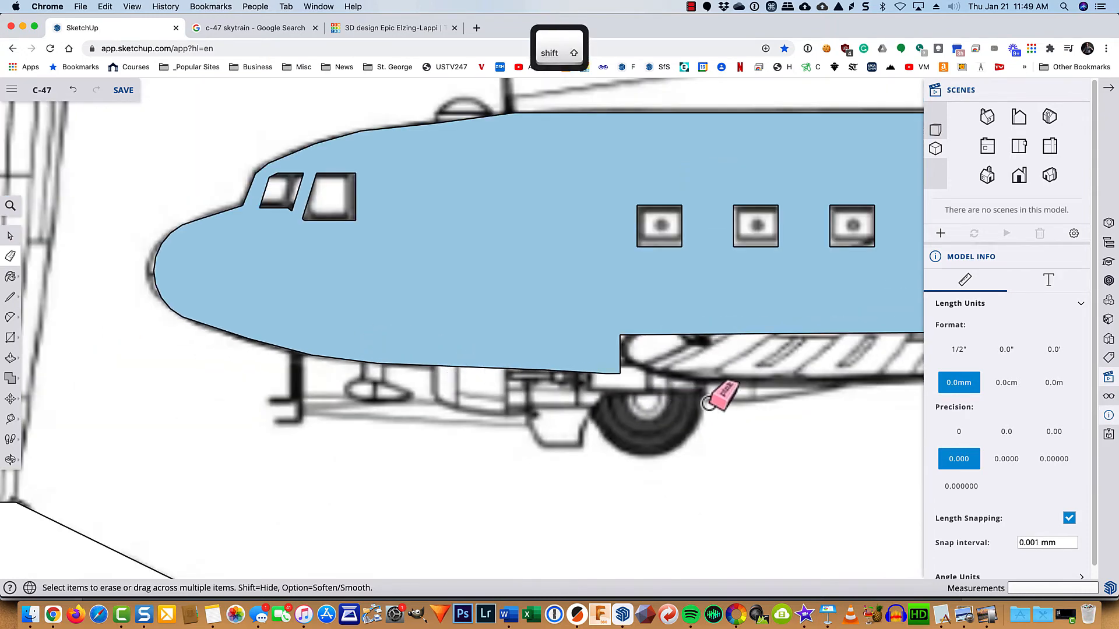
{"action": "mouse_move", "coordinate": [708, 402]}
{"action": "middle_mouse_down", "text": "shift"}
{"action": "mouse_move", "coordinate": [295, 408]}
{"action": "mouse_move", "coordinate": [25, 437]}
{"action": "middle_mouse_up", "text": "shift"}
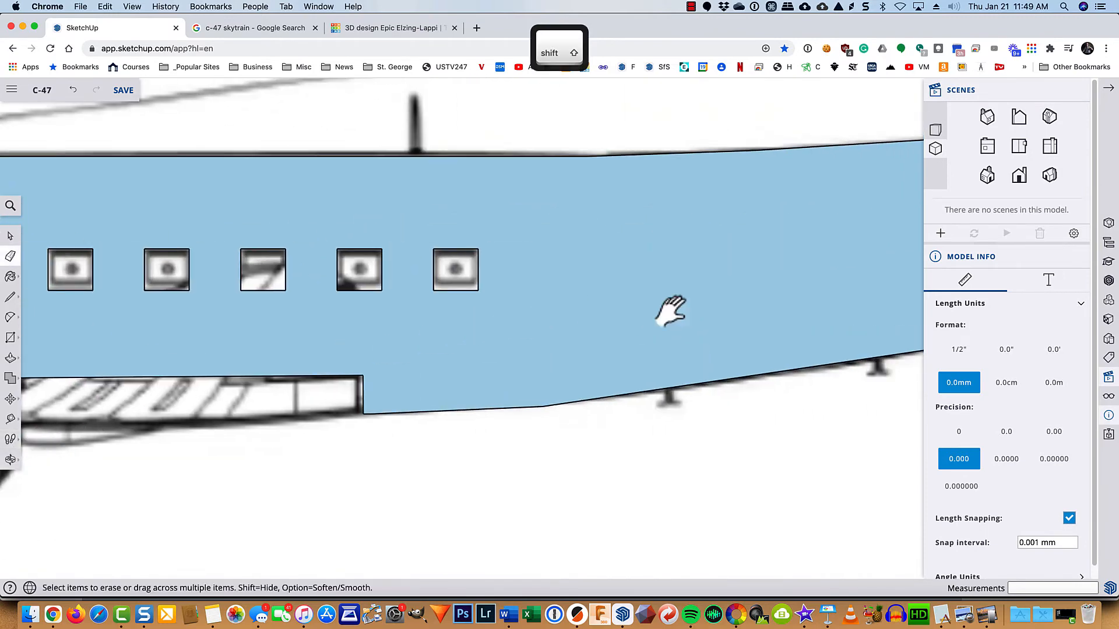
{"action": "mouse_move", "coordinate": [670, 311]}
{"action": "middle_mouse_down", "text": "shift"}
{"action": "mouse_move", "coordinate": [76, 417]}
{"action": "mouse_move", "coordinate": [6, 457]}
{"action": "mouse_move", "coordinate": [5, 488]}
{"action": "middle_mouse_up", "text": "shift"}
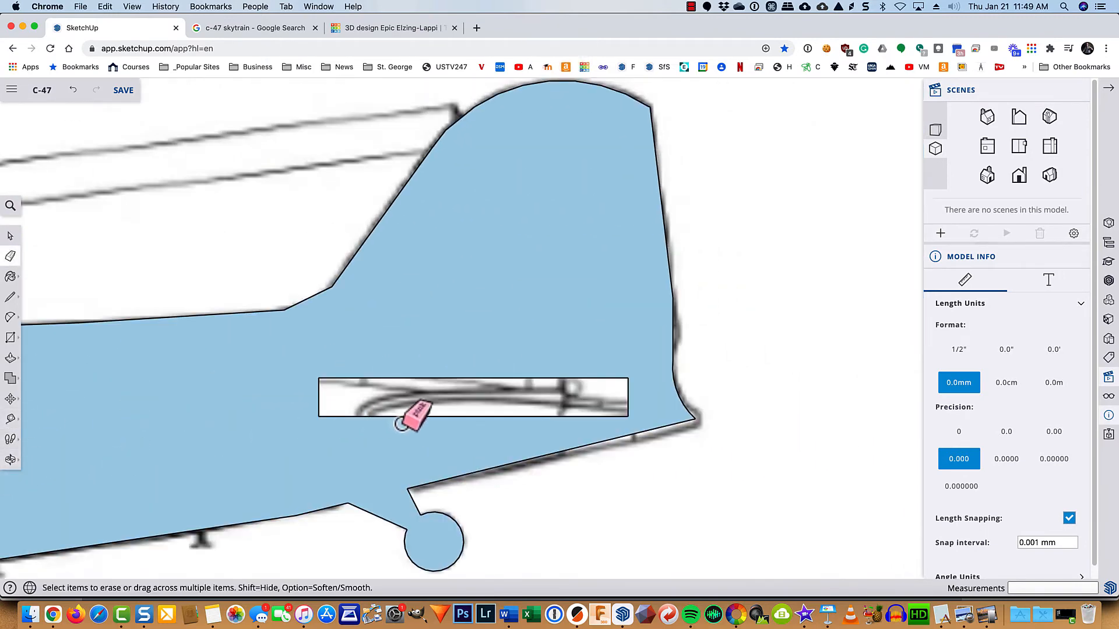
{"action": "scroll", "coordinate": [649, 417], "scroll_direction": "up", "scroll_amount": 5}
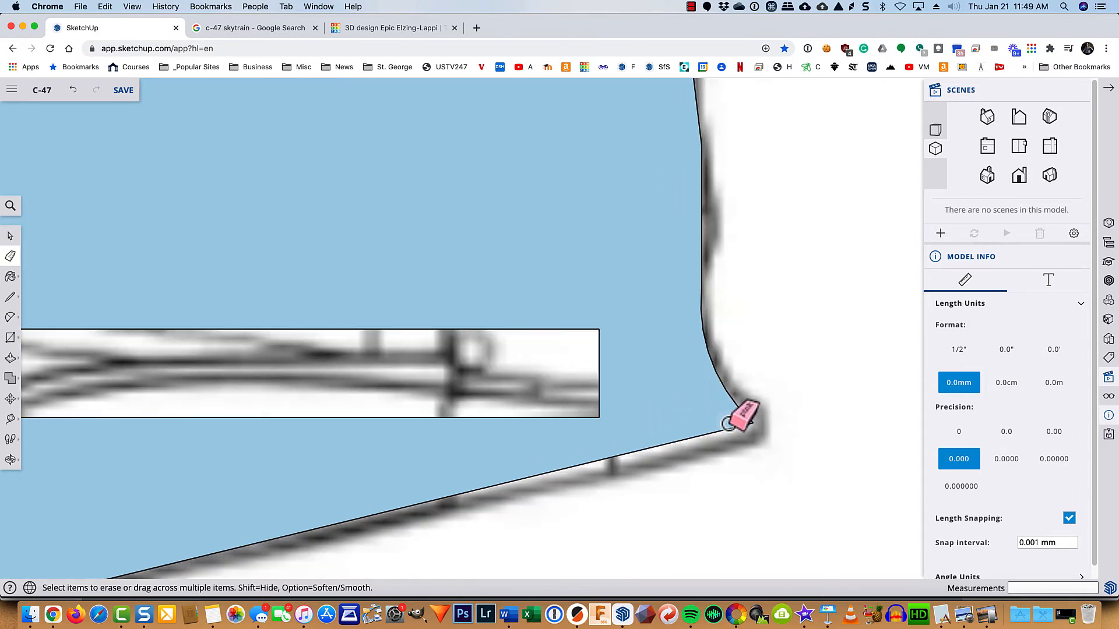
{"action": "key", "text": "l"}
{"action": "scroll", "coordinate": [775, 445], "scroll_direction": "up", "scroll_amount": 5}
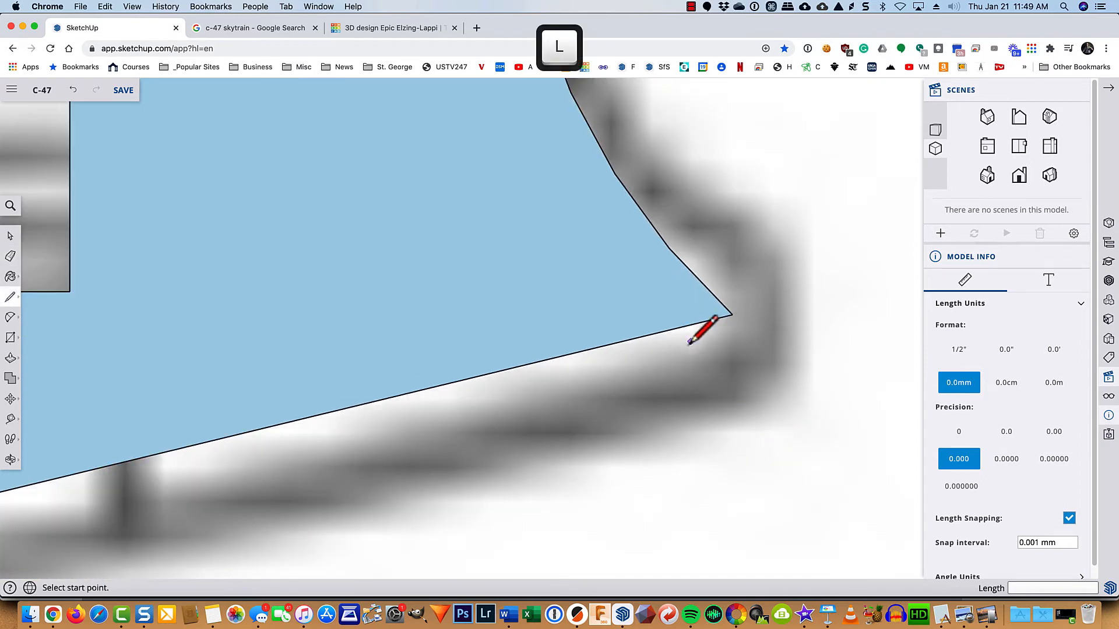
{"action": "left_click", "coordinate": [701, 282]}
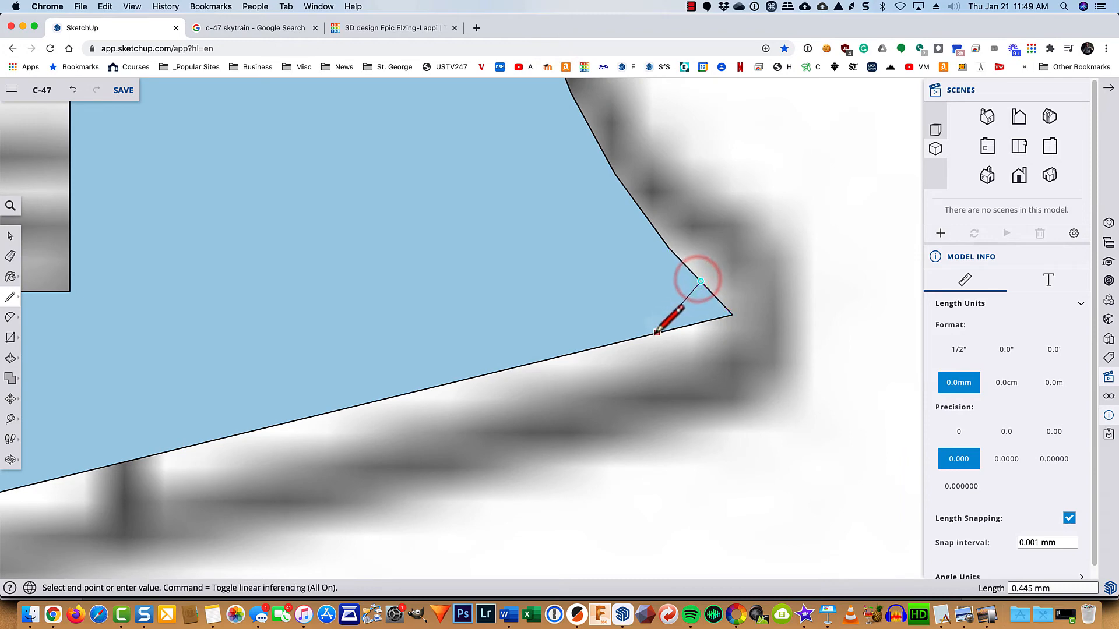
{"action": "left_click", "coordinate": [657, 332]}
{"action": "key", "text": "e"}
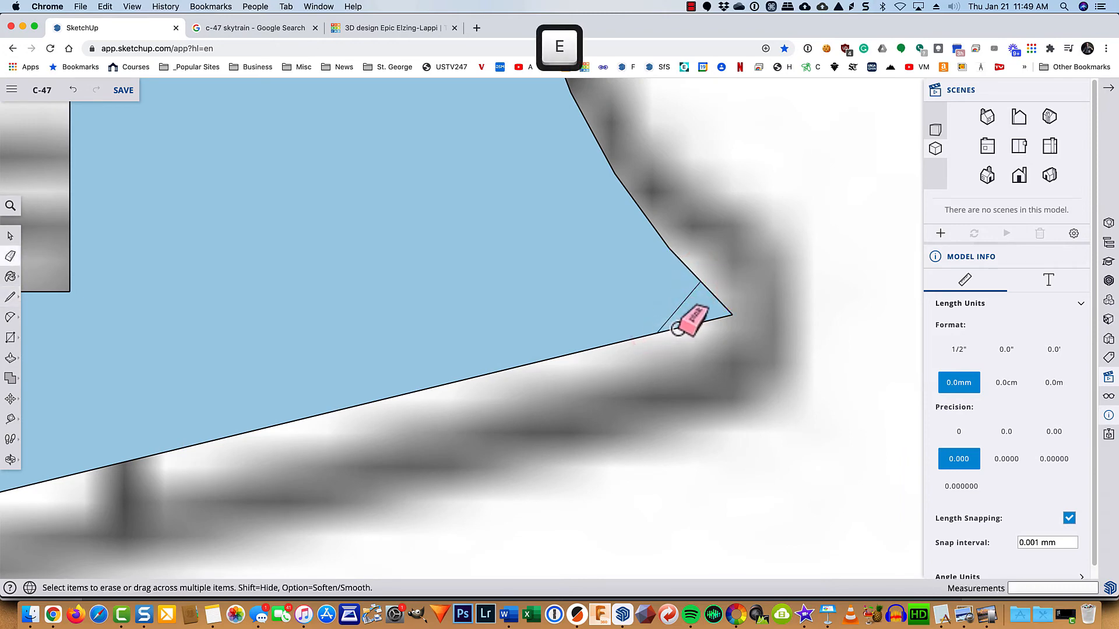
{"action": "mouse_move", "coordinate": [721, 291]}
{"action": "left_mouse_down"}
{"action": "mouse_move", "coordinate": [694, 330]}
{"action": "mouse_move", "coordinate": [727, 290]}
{"action": "left_mouse_up"}
- Draw a bevel line about 0.99 mm long across the tail fin's upper rear corner in front view
{"action": "scroll", "coordinate": [729, 330], "scroll_direction": "down", "scroll_amount": 5}
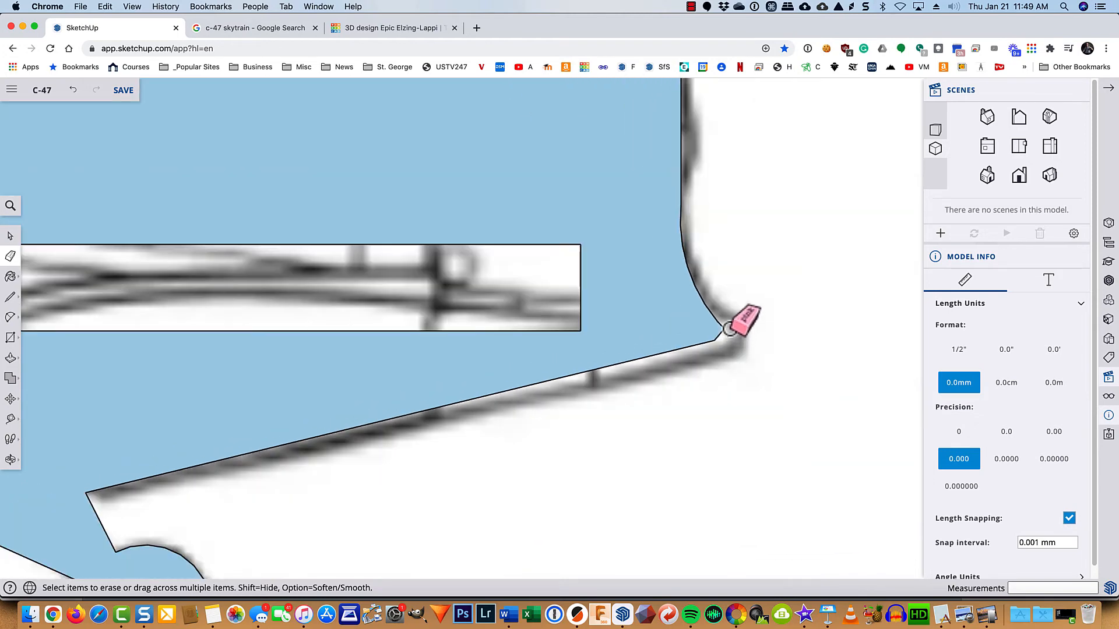
{"action": "middle_click_drag", "start_coordinate": [569, 75], "coordinate": [594, 575], "text": "shift"}
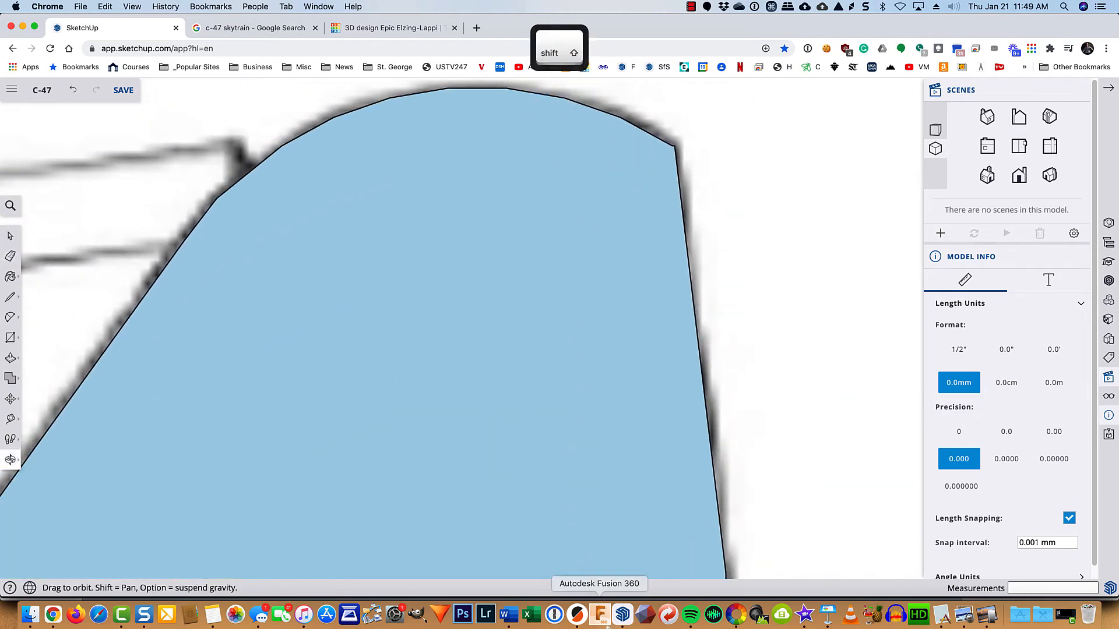
{"action": "mouse_move", "coordinate": [607, 628]}
{"action": "middle_mouse_down"}
{"action": "mouse_move", "coordinate": [615, 262]}
{"action": "mouse_move", "coordinate": [593, 313]}
{"action": "middle_mouse_up"}
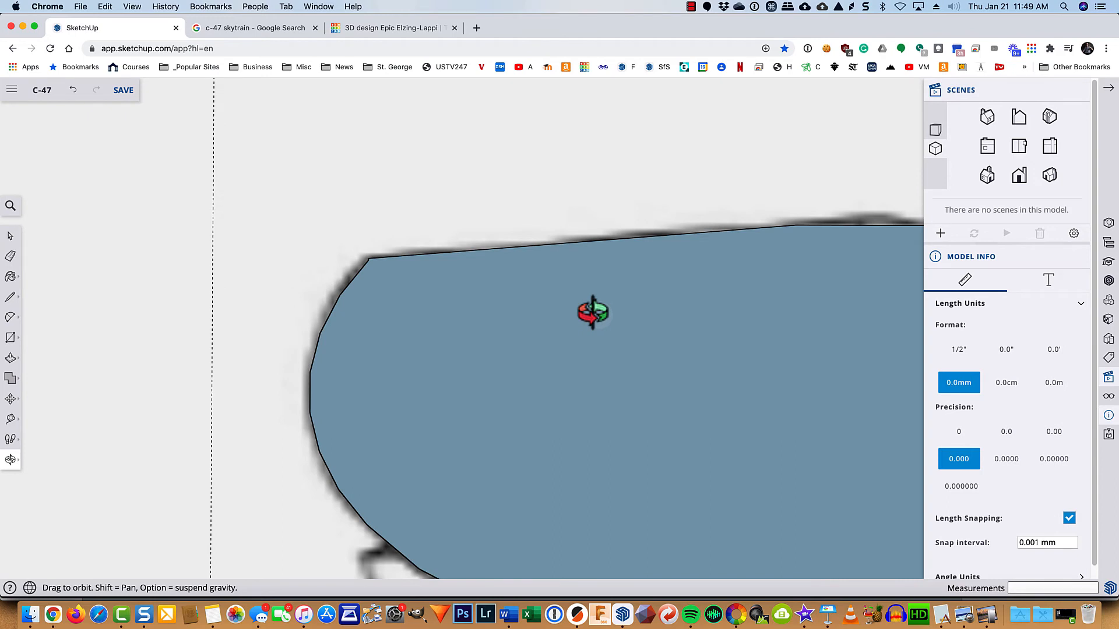
{"action": "key", "text": "Escape"}
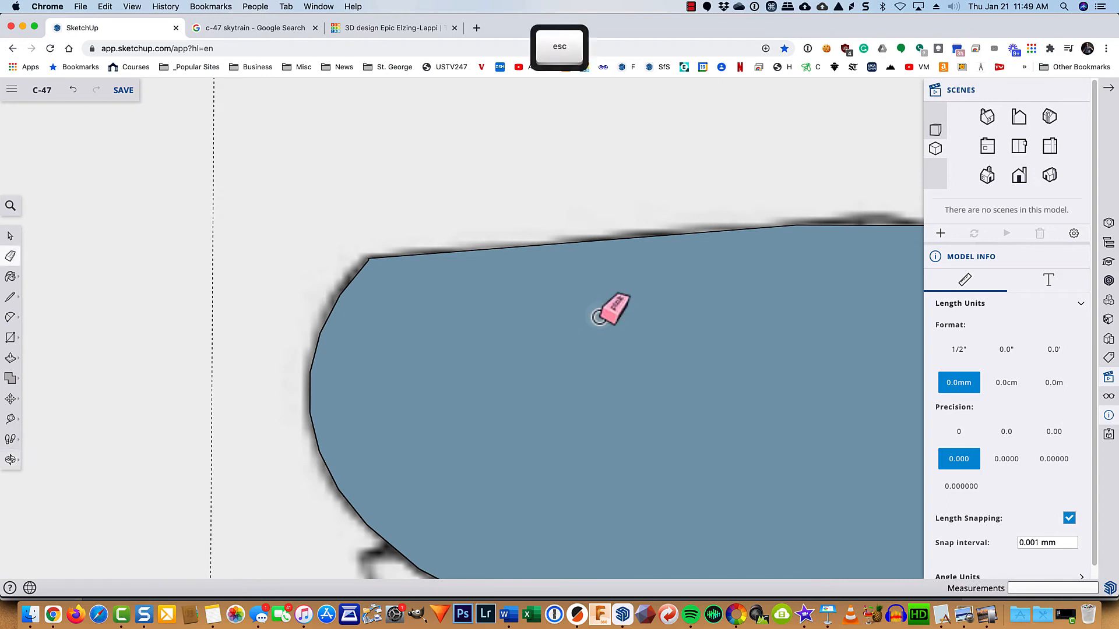
{"action": "left_click", "coordinate": [1017, 148]}
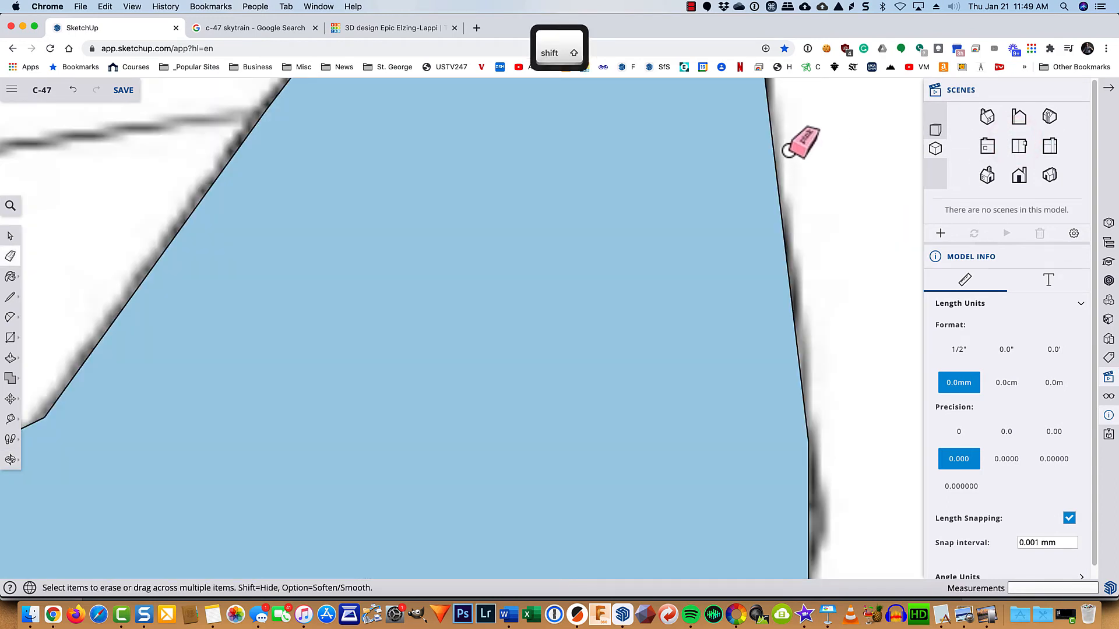
{"action": "middle_click_drag", "start_coordinate": [789, 150], "coordinate": [759, 376], "text": "shift"}
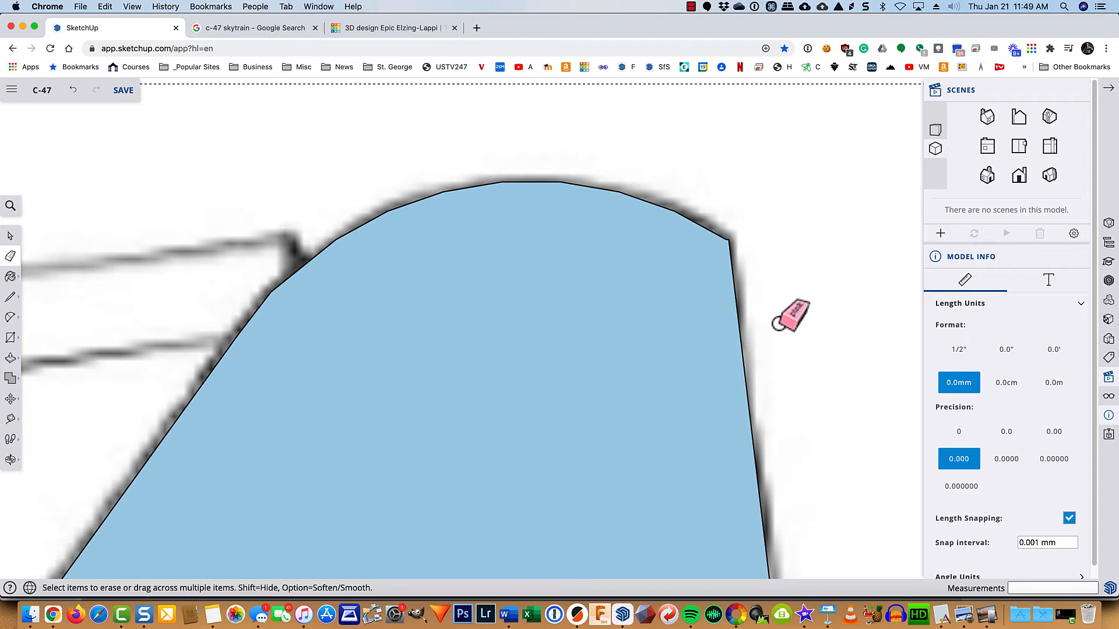
{"action": "key", "text": "l"}
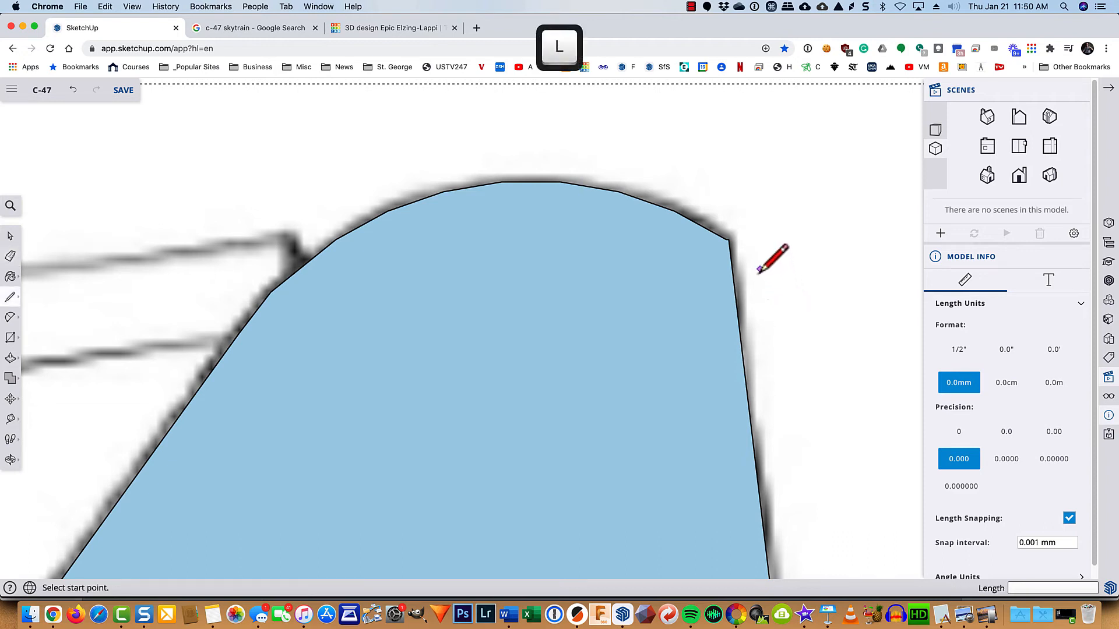
{"action": "left_click", "coordinate": [709, 230]}
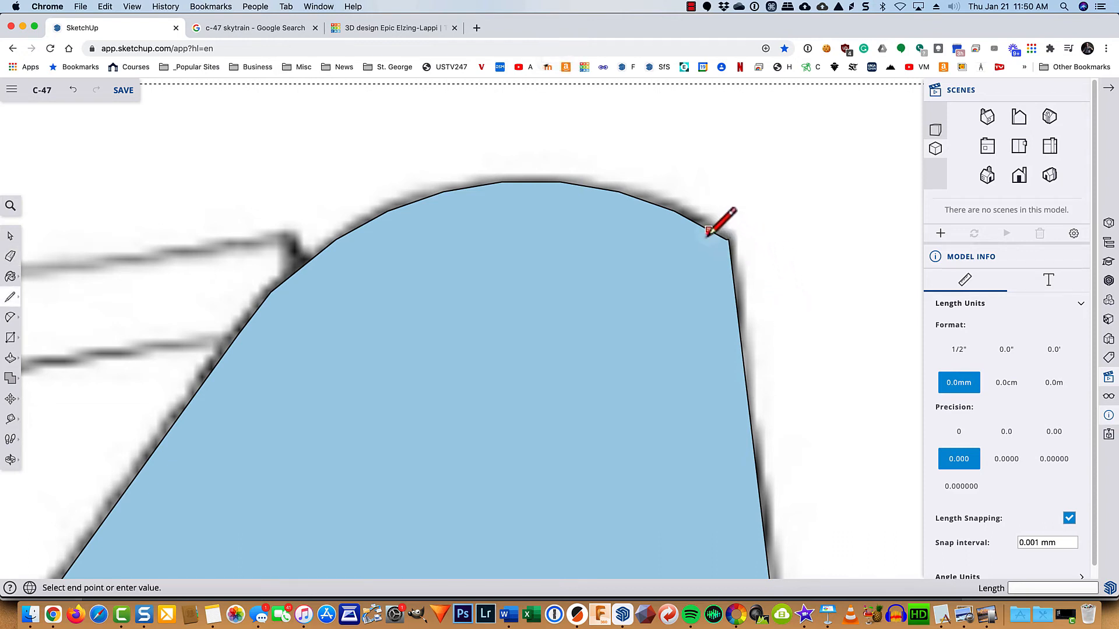
{"action": "left_click", "coordinate": [730, 257]}
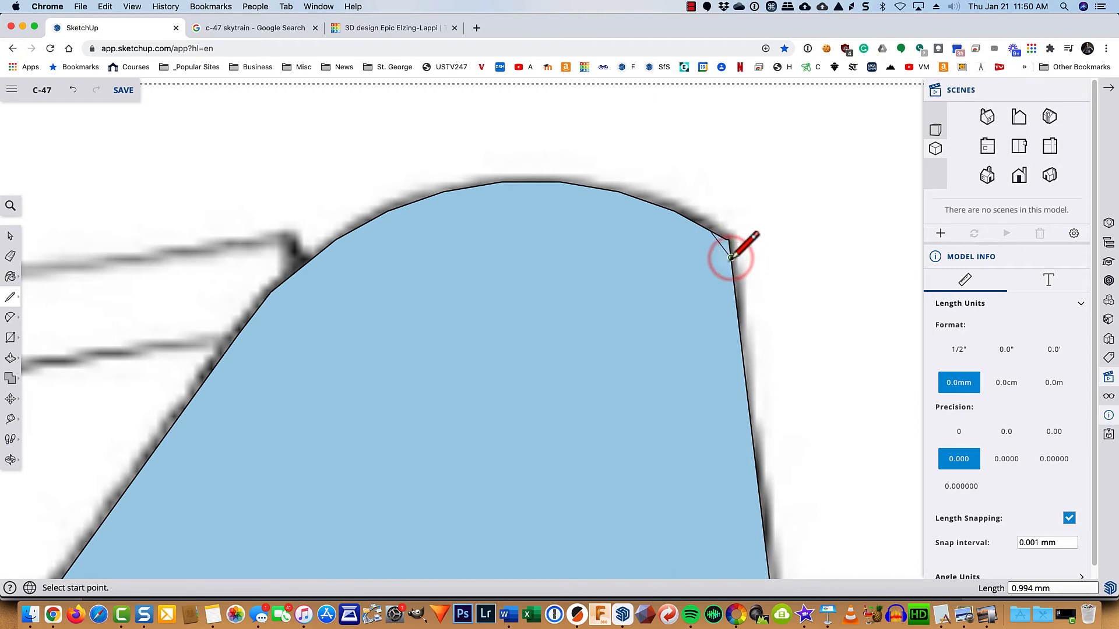
- Erase the two short edges forming the sharp rear tip of the tail fin, outside the short diagonal edge
{"action": "scroll", "coordinate": [730, 257], "scroll_direction": "up", "scroll_amount": 3}
{"action": "key", "text": "e"}
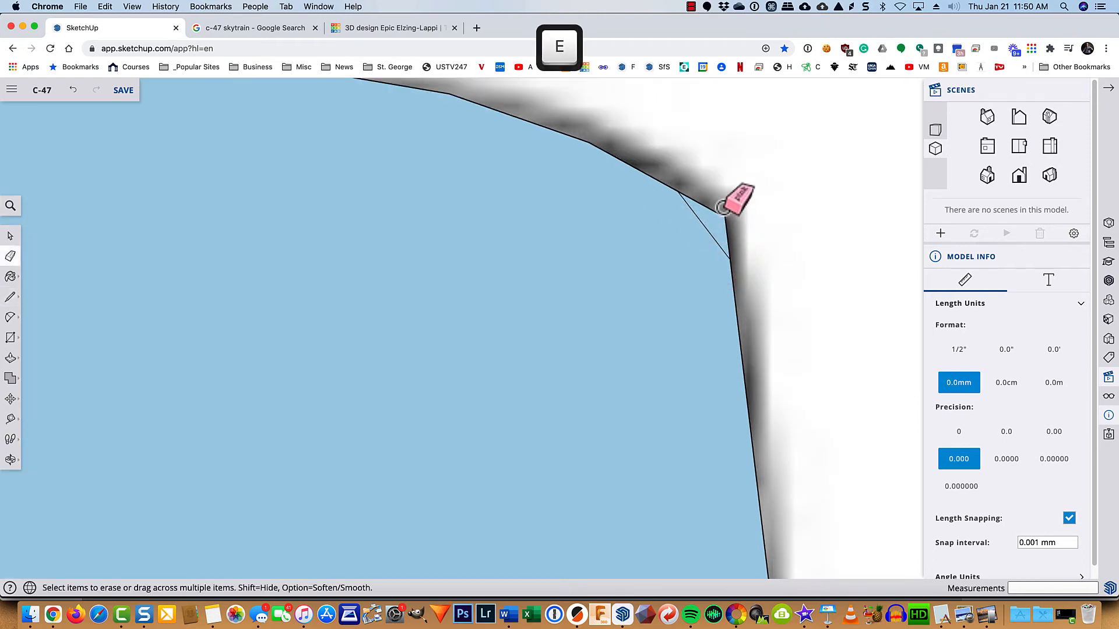
{"action": "left_click_drag", "start_coordinate": [712, 195], "coordinate": [730, 230]}
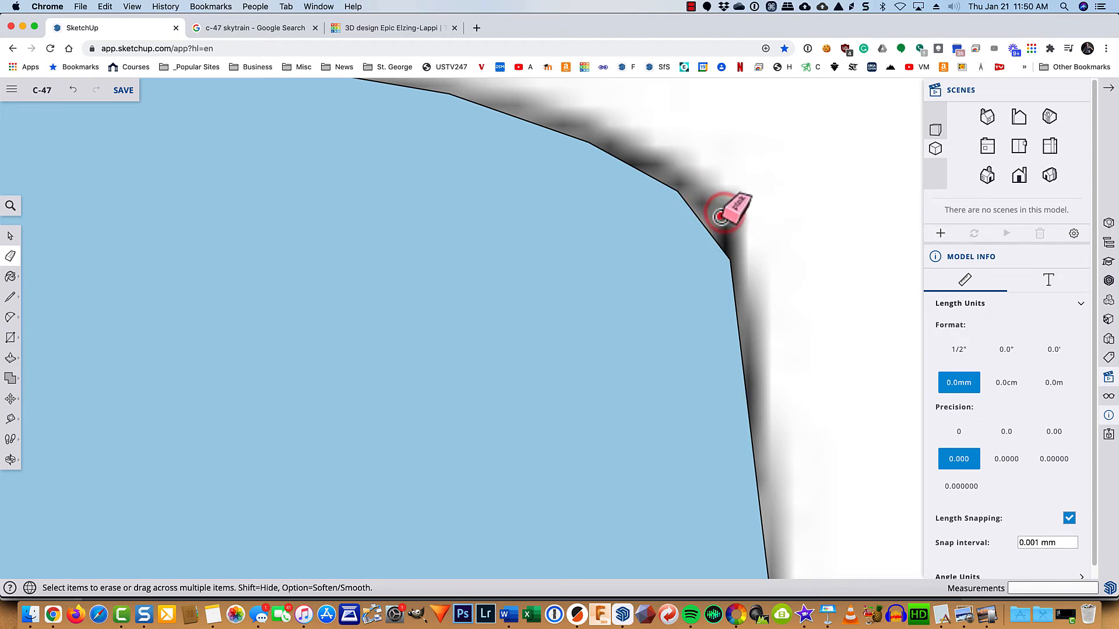
{"action": "left_click", "coordinate": [721, 214]}
{"action": "left_click_drag", "start_coordinate": [714, 201], "coordinate": [725, 209]}
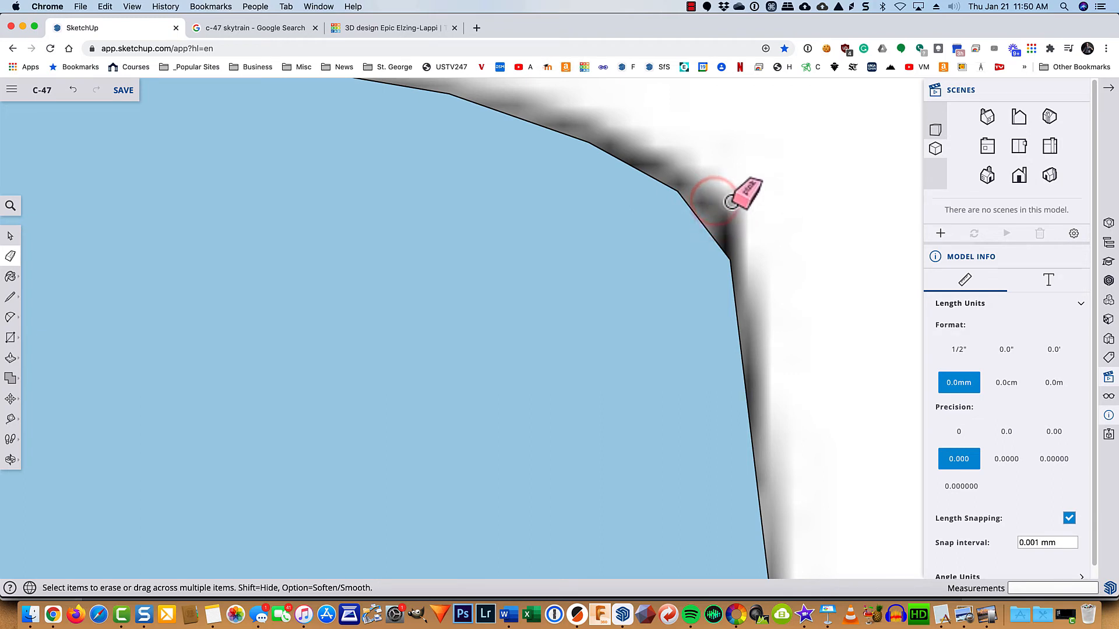
- Try to draw a 12-sided arc with a bulge of about 0.28 mm between the corners where the fin's front meets the fuselage
{"action": "scroll", "coordinate": [749, 201], "scroll_direction": "down", "scroll_amount": 6}
{"action": "scroll", "coordinate": [745, 204], "scroll_direction": "down", "scroll_amount": 6}
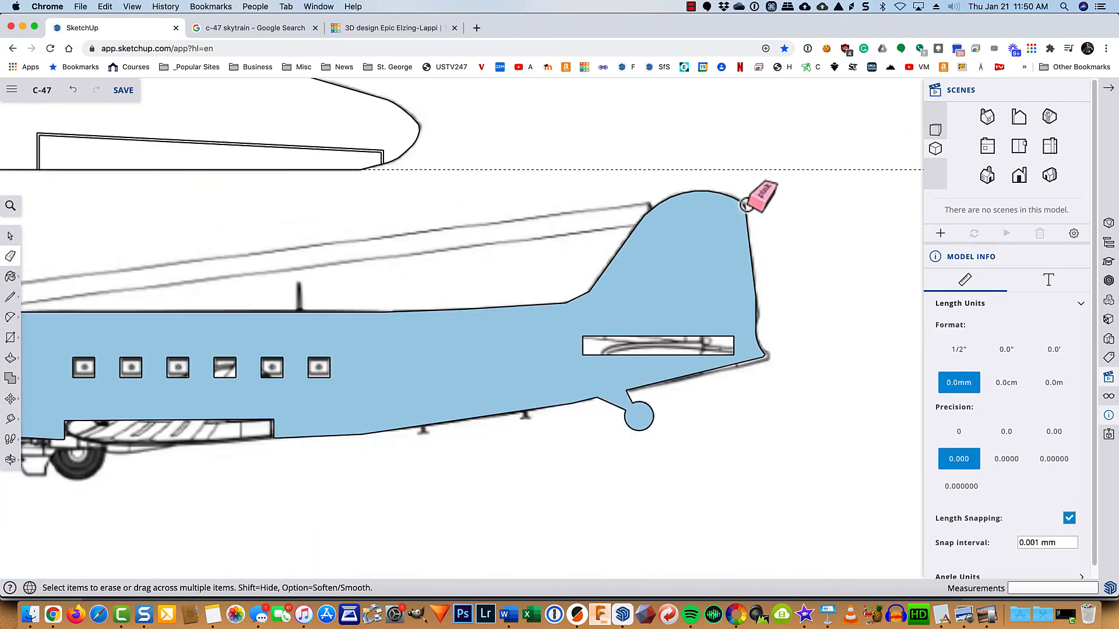
{"action": "scroll", "coordinate": [620, 303], "scroll_direction": "up", "scroll_amount": 5}
{"action": "scroll", "coordinate": [620, 303], "scroll_direction": "up", "scroll_amount": 6}
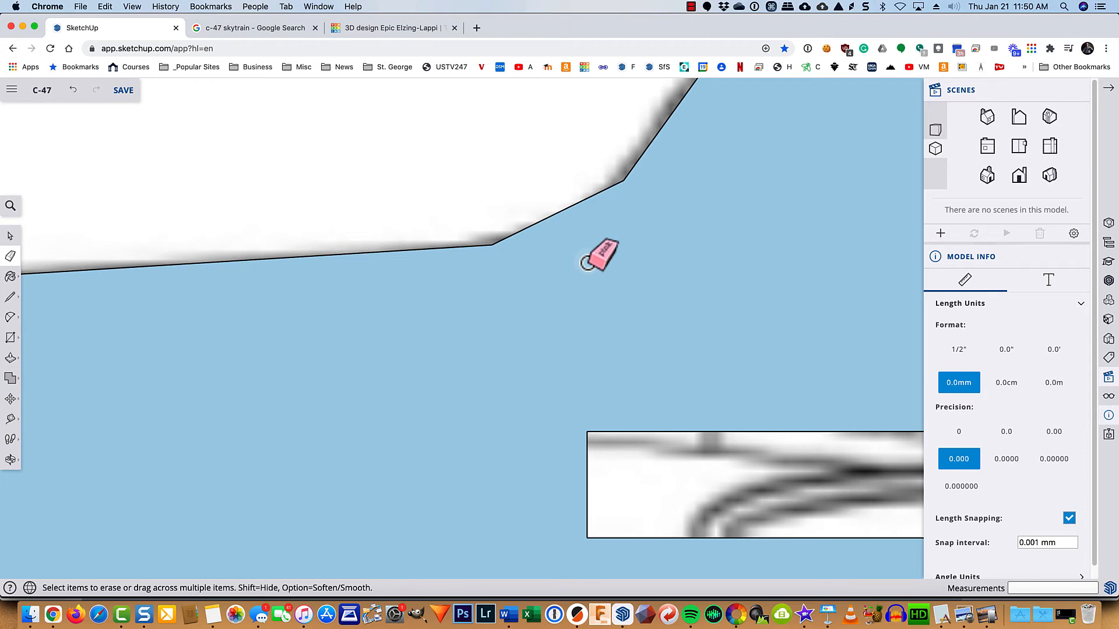
{"action": "key", "text": "a"}
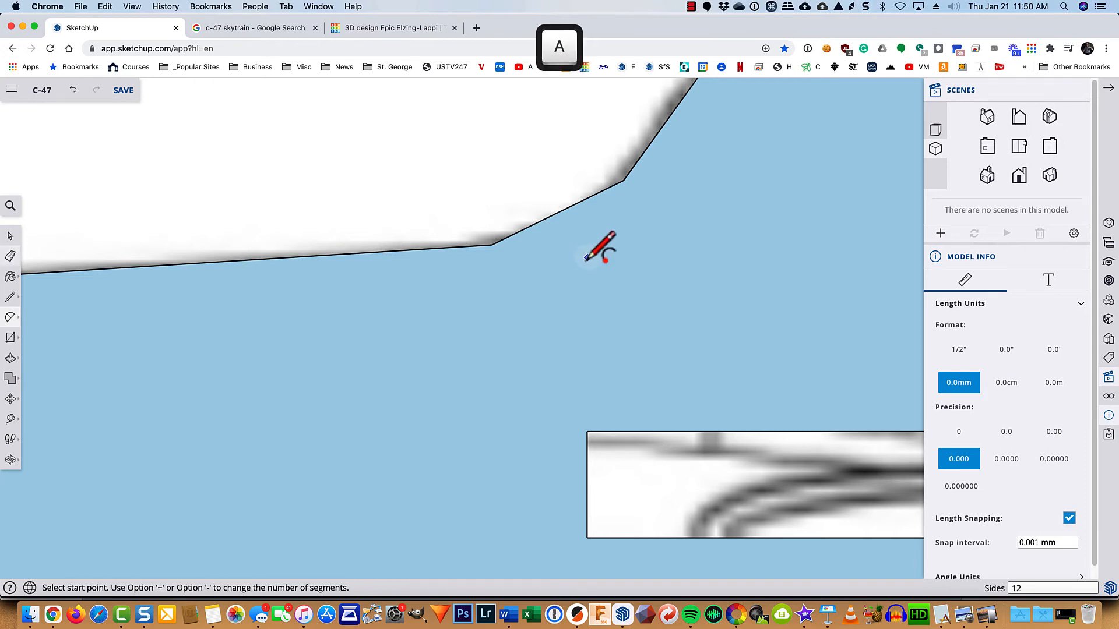
{"action": "left_click", "coordinate": [623, 180]}
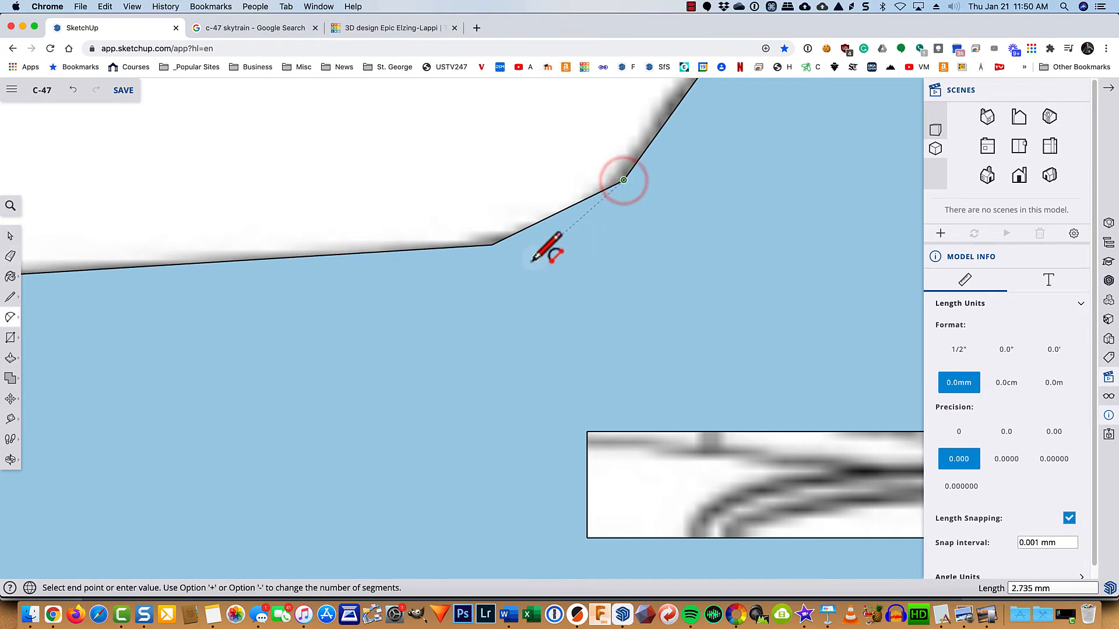
{"action": "left_click", "coordinate": [492, 245]}
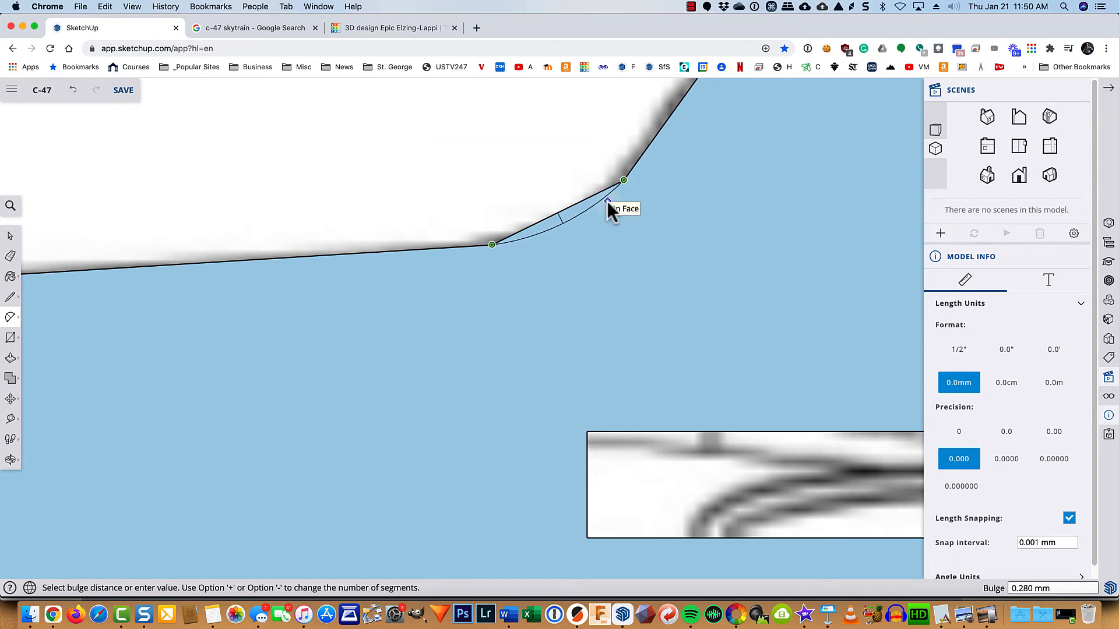
{"action": "left_click", "coordinate": [607, 201]}
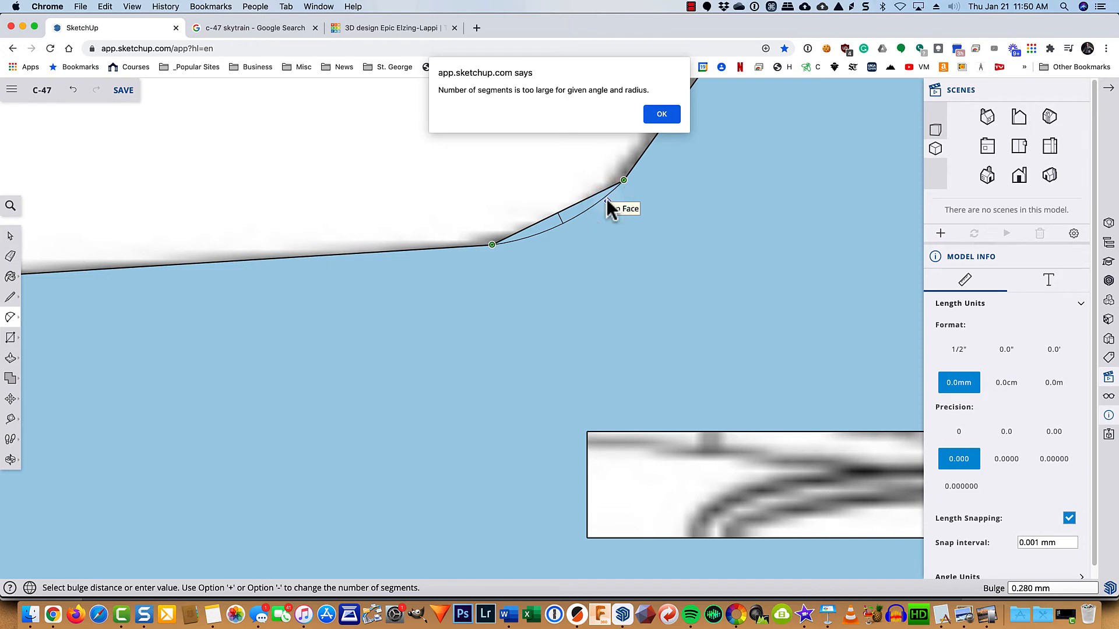
{"action": "left_click", "coordinate": [660, 114]}
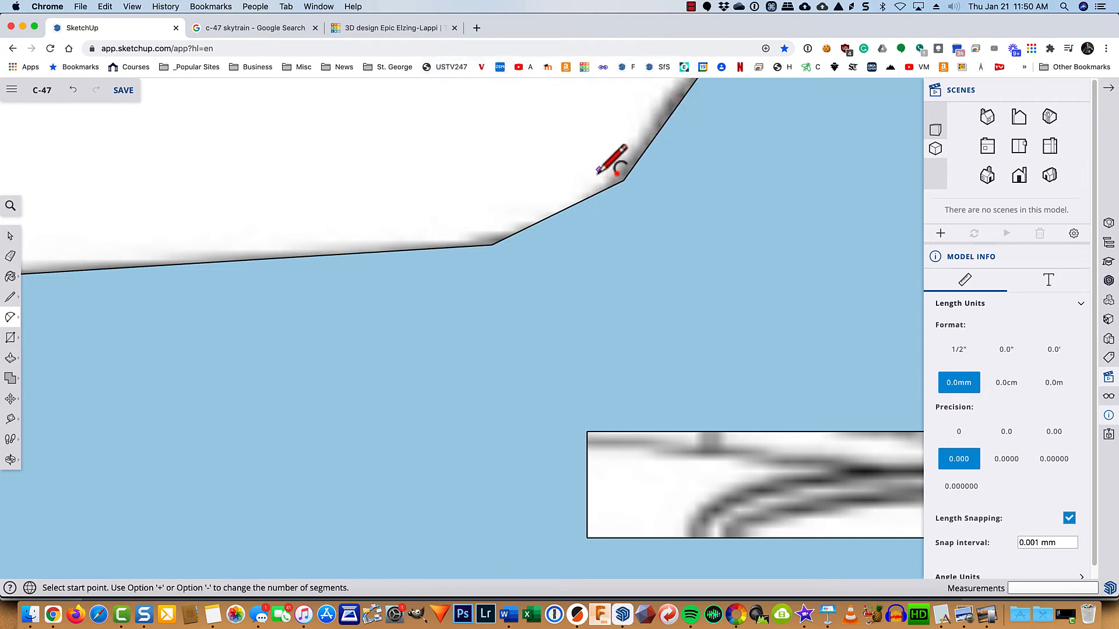
- Draw a 6-sided arc with a bulge of about 0.31 mm between the two corners where the fin's front meets the fuselage
{"action": "key", "text": "alt"}
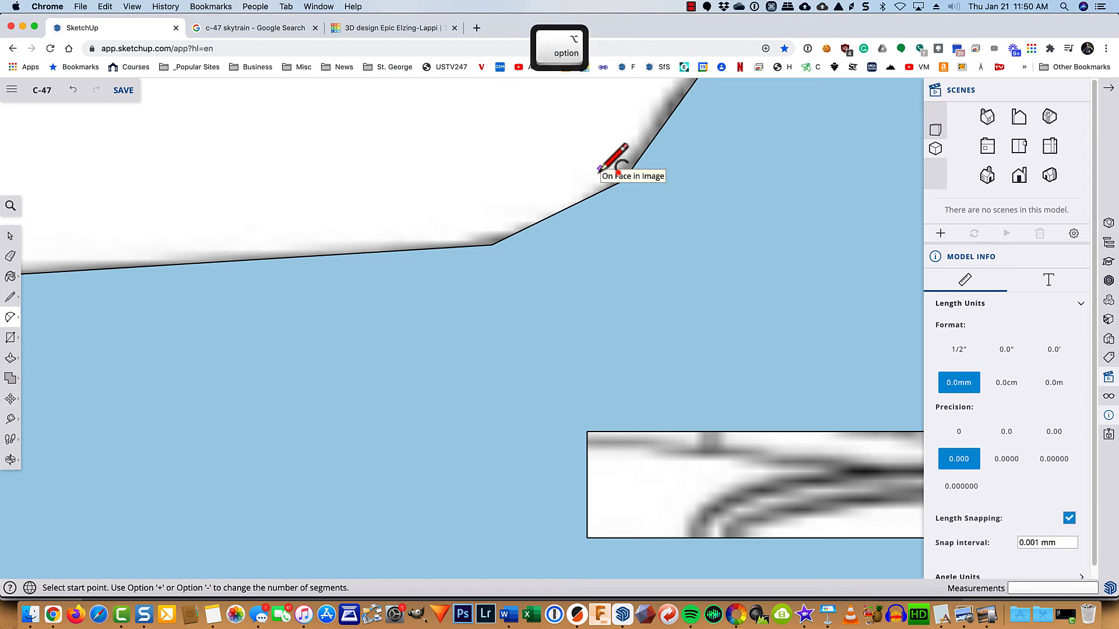
{"action": "key", "text": "alt+minus"}
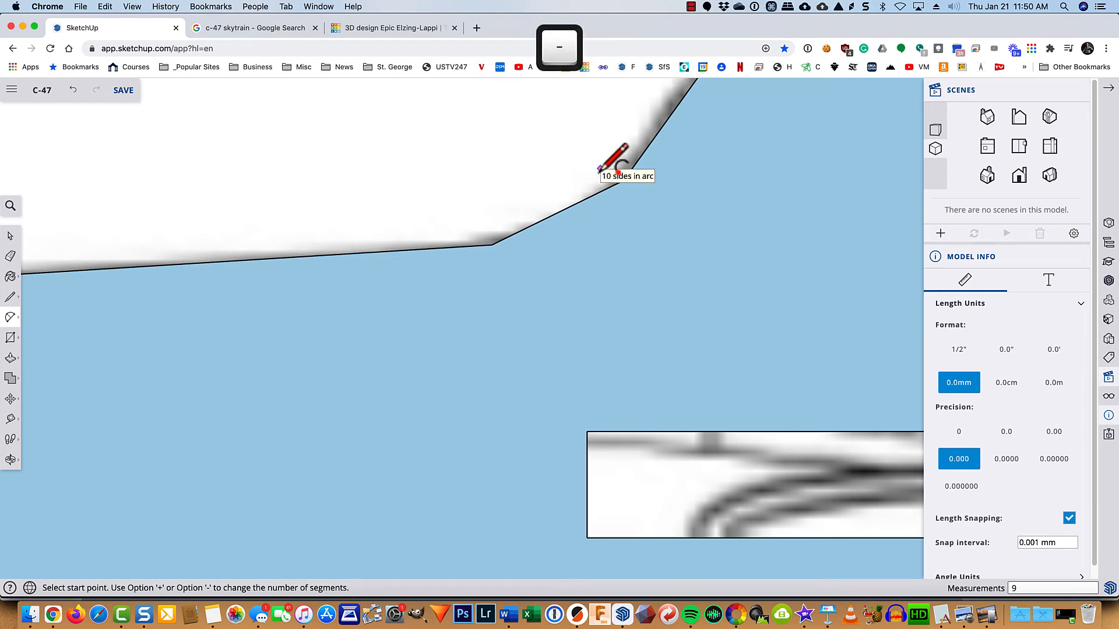
{"action": "key", "text": "alt+minus"}
{"action": "key", "text": "Return"}
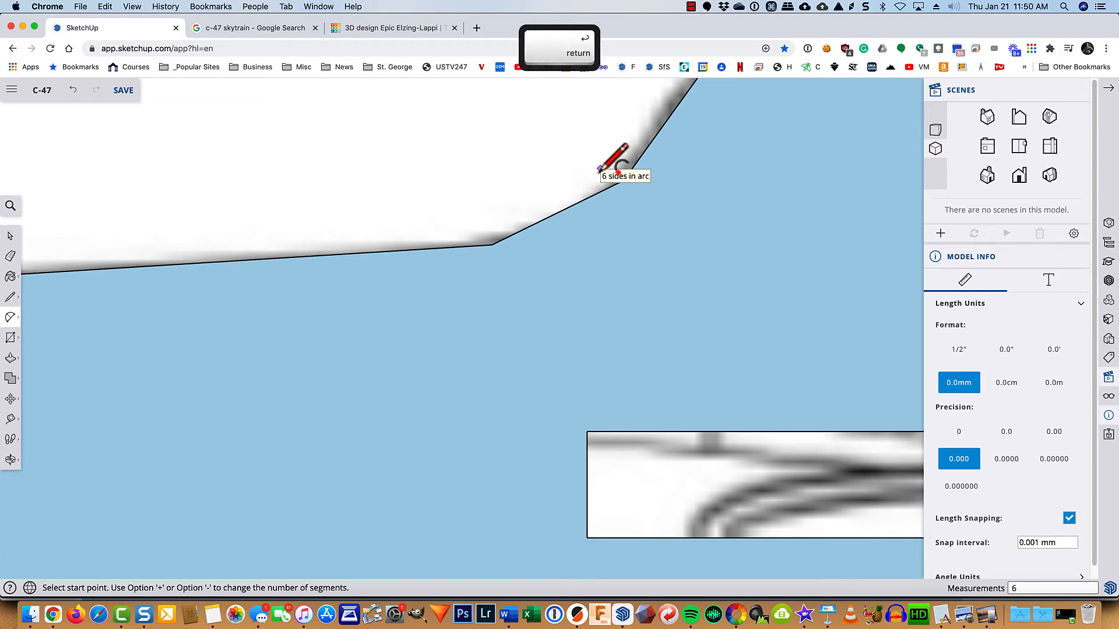
{"action": "left_click", "coordinate": [493, 245]}
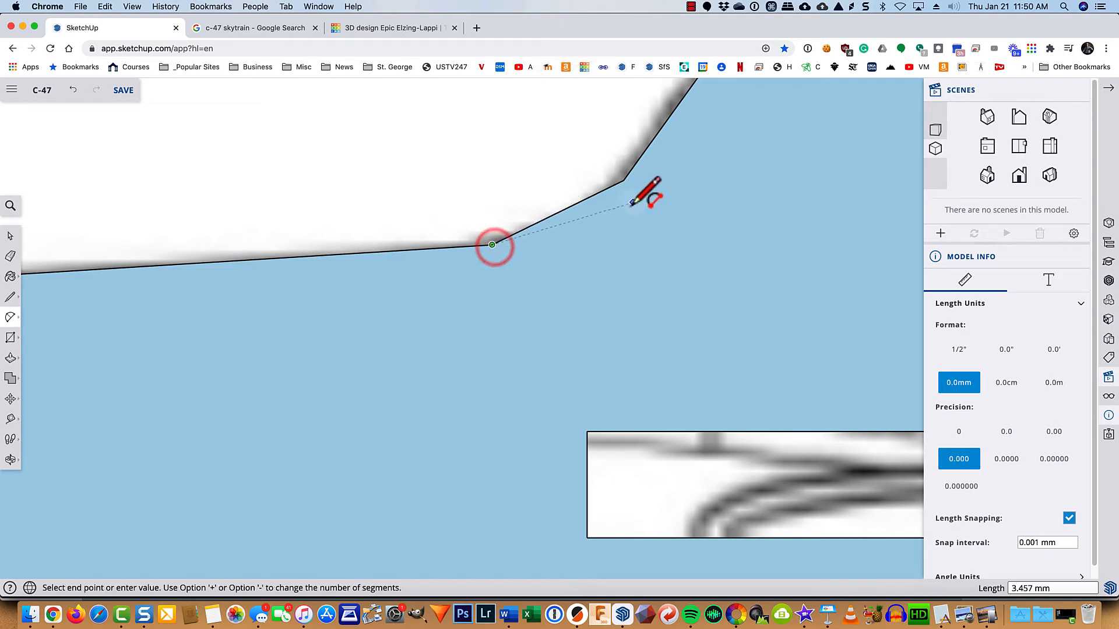
{"action": "left_click", "coordinate": [623, 179]}
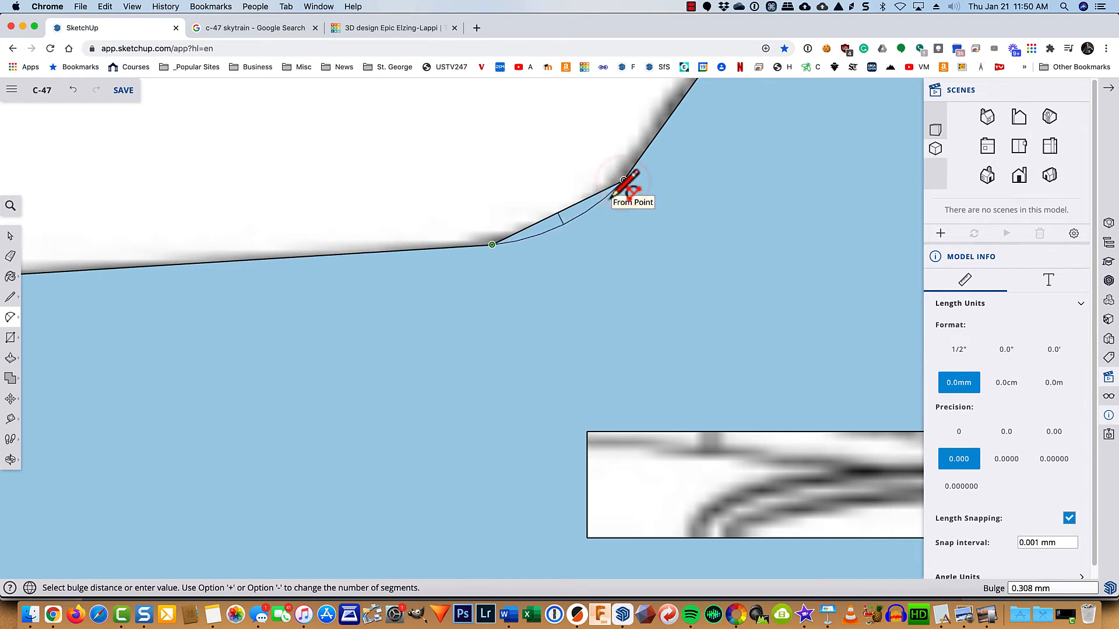
{"action": "left_click", "coordinate": [610, 194]}
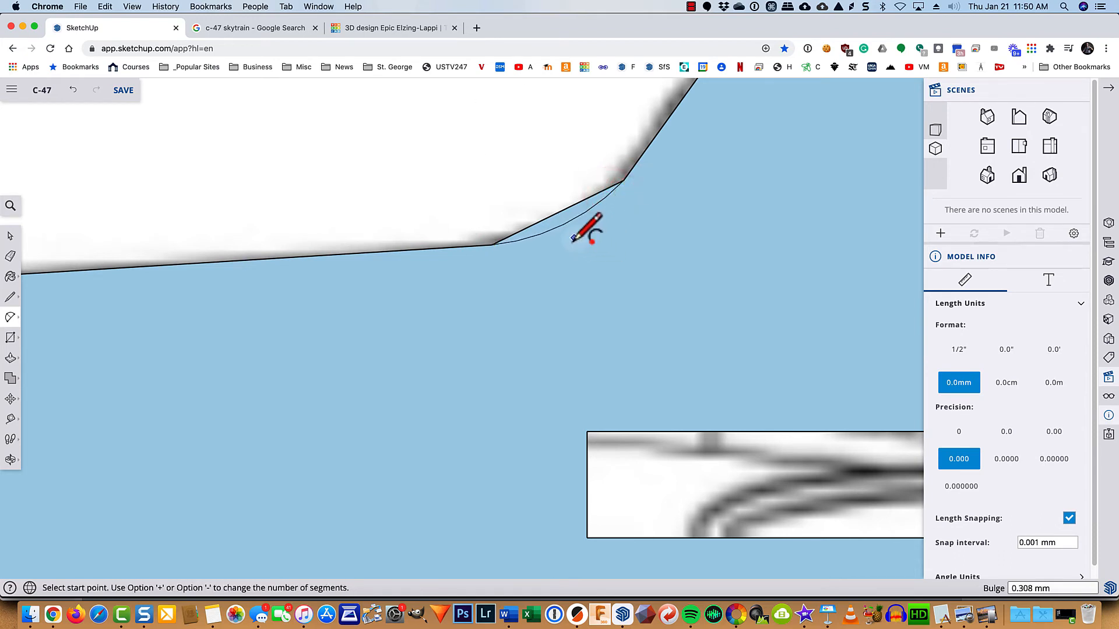
- Erase the straight edge above the new arc at the front of the fin and save the model
{"action": "key", "text": "e"}
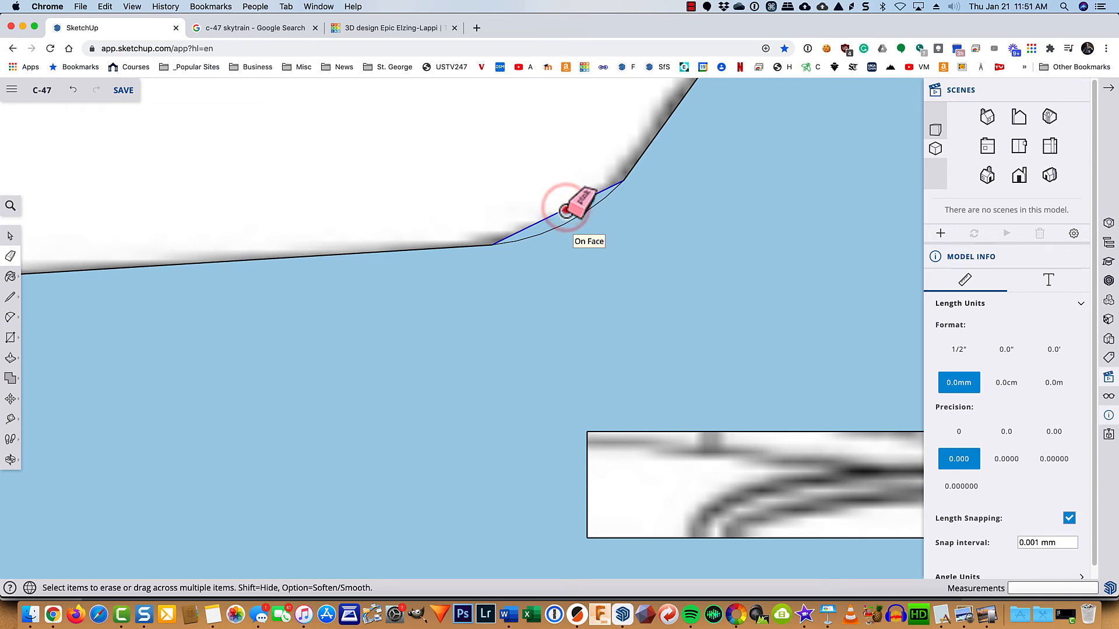
{"action": "left_click", "coordinate": [565, 208]}
{"action": "scroll", "coordinate": [565, 208], "scroll_direction": "down", "scroll_amount": 10}
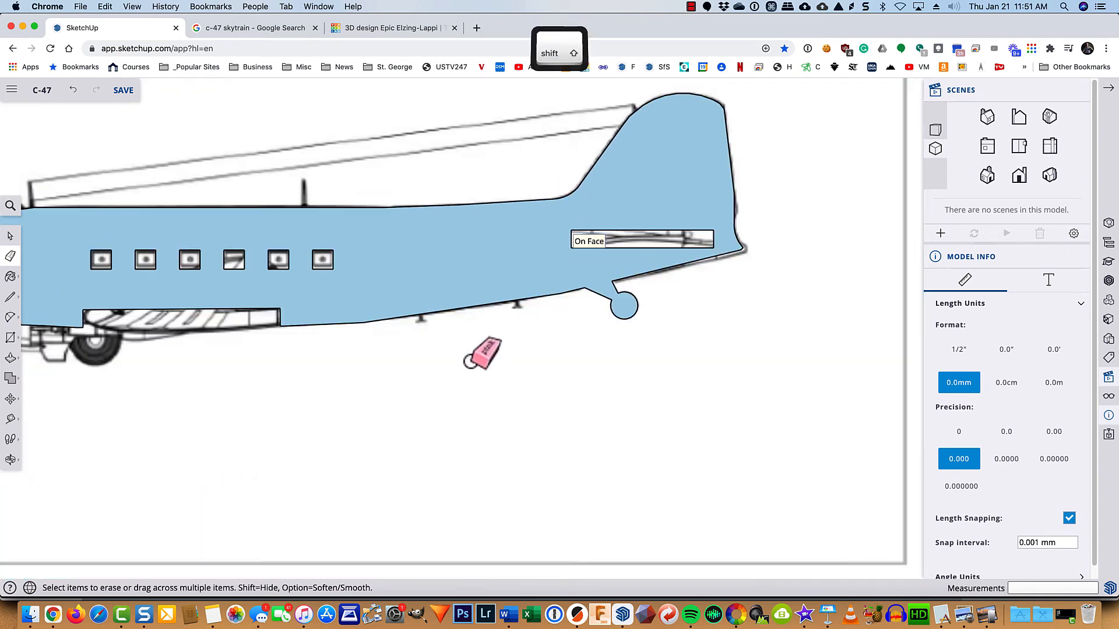
{"action": "middle_click_drag", "start_coordinate": [453, 362], "coordinate": [620, 385], "text": "shift"}
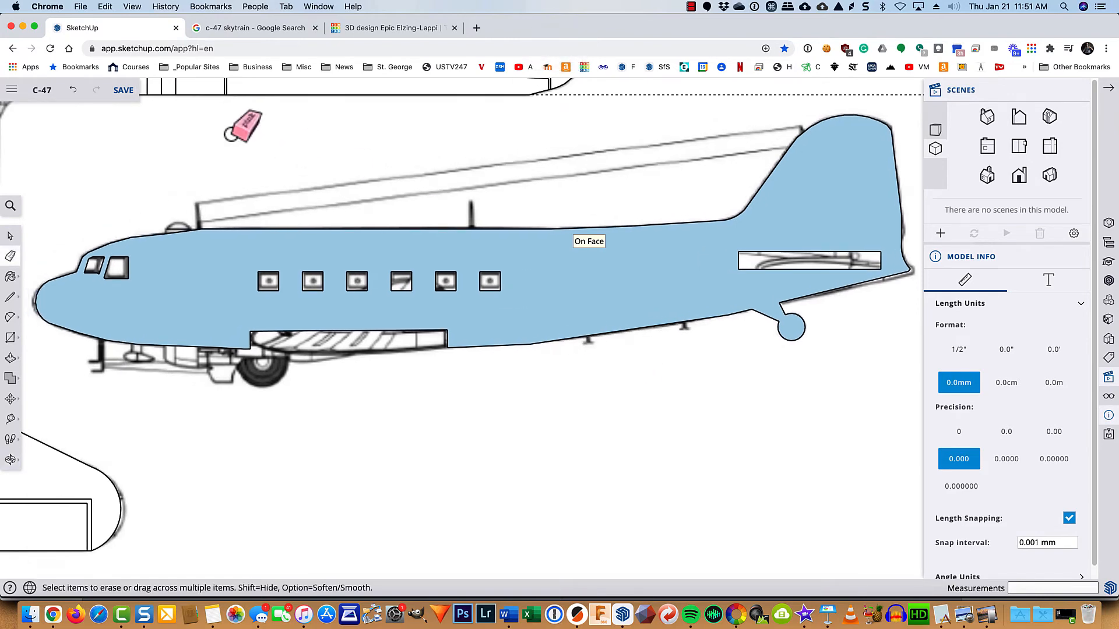
{"action": "left_click", "coordinate": [123, 91]}
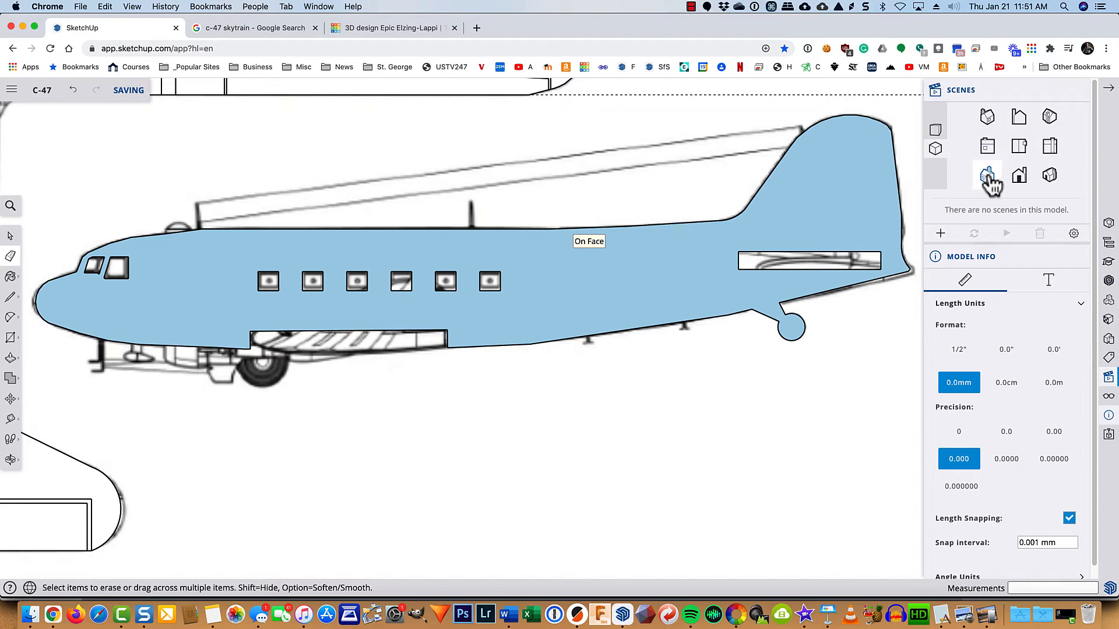
- In an isometric view, extrude the fuselage side-profile face 4 mm with Push/Pull
{"action": "left_click", "coordinate": [990, 170]}
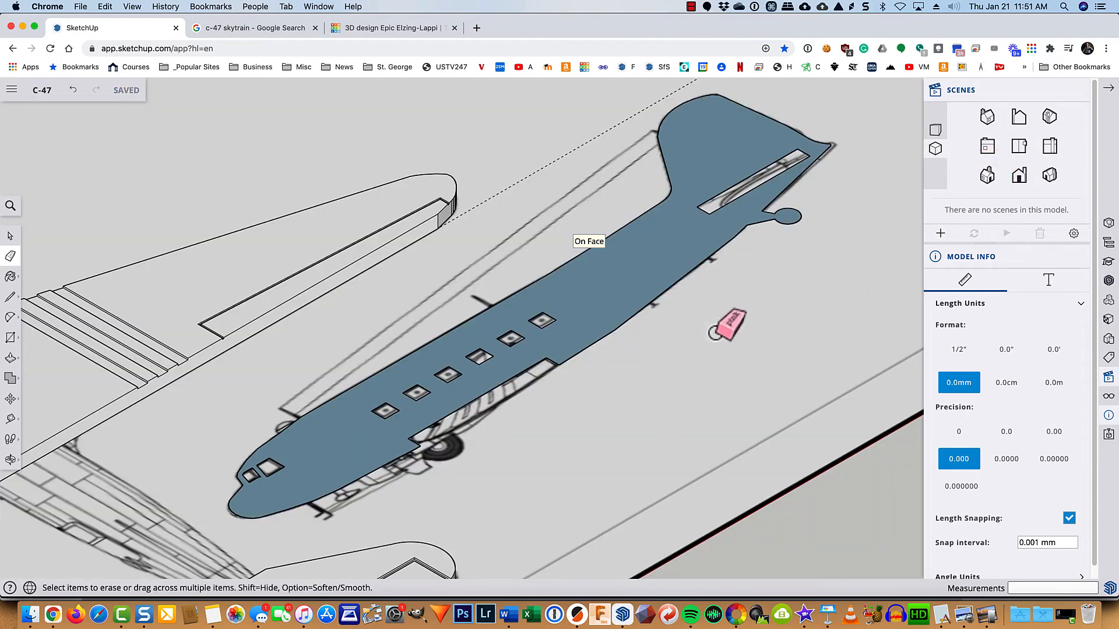
{"action": "key", "text": "space"}
{"action": "left_click", "coordinate": [634, 287]}
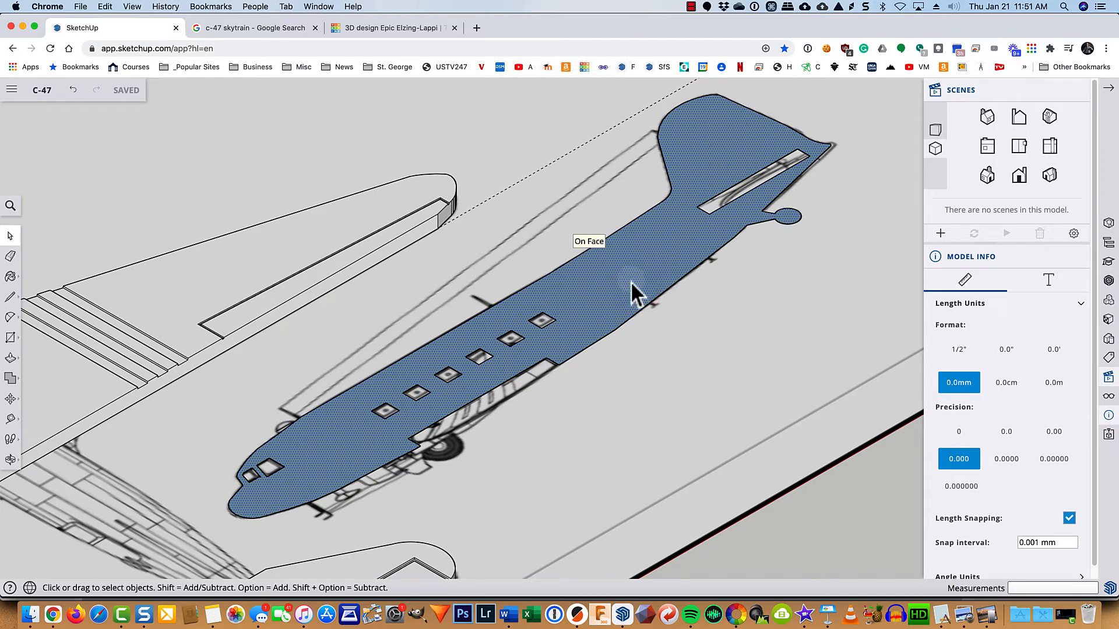
{"action": "key", "text": "p"}
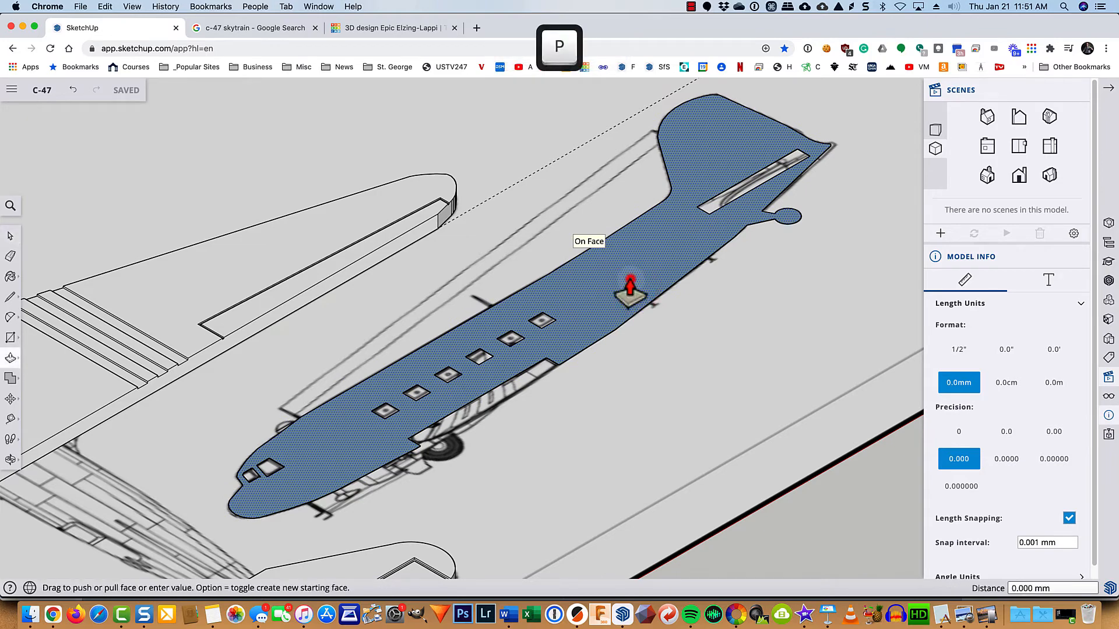
{"action": "left_click", "coordinate": [630, 292]}
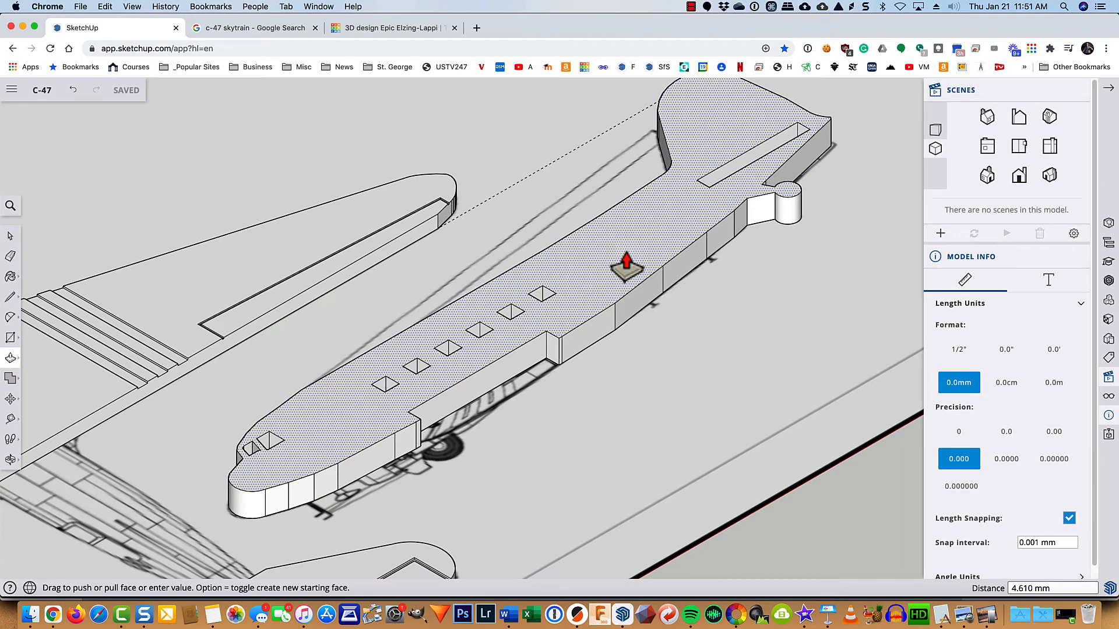
{"action": "type", "text": "4"}
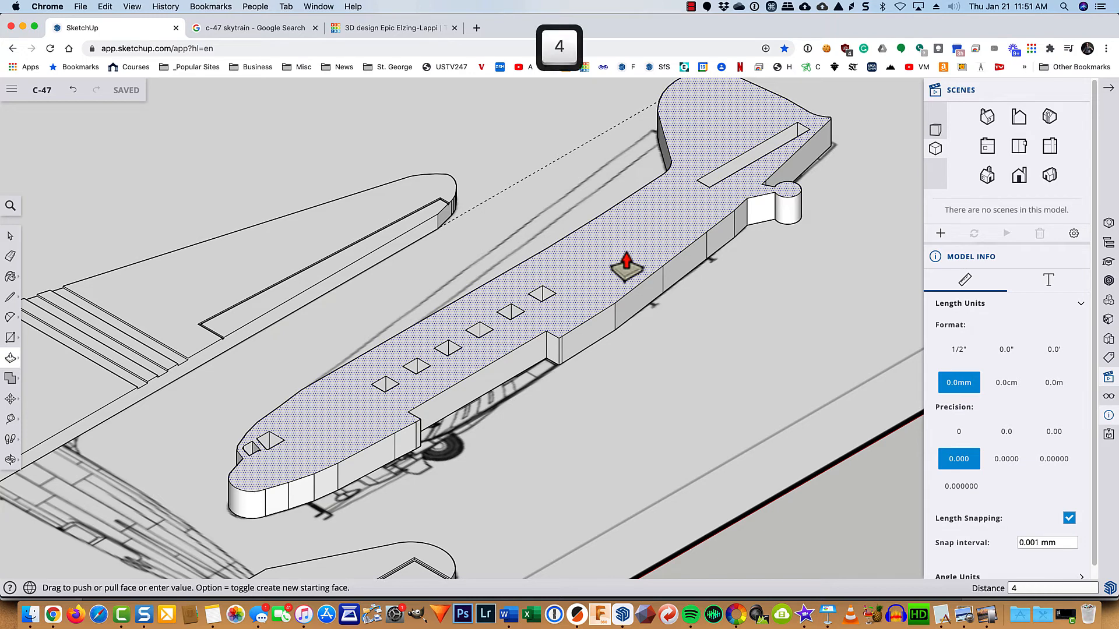
{"action": "key", "text": "Return"}
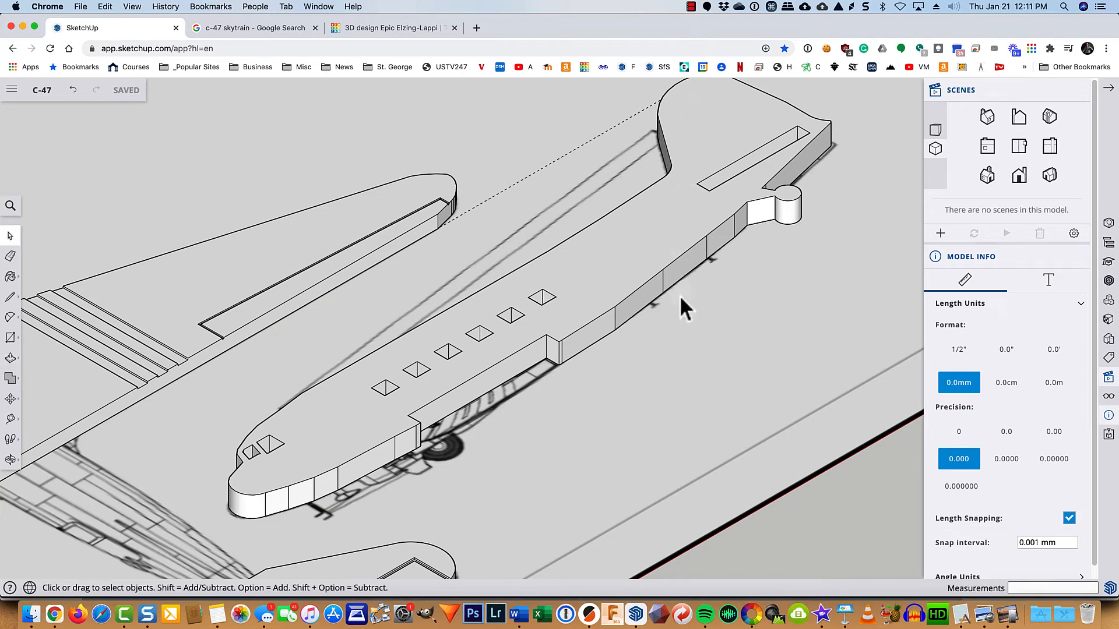
- Select all the connected geometry of the extruded fuselage and make it a group
{"action": "left_click", "coordinate": [643, 268]}
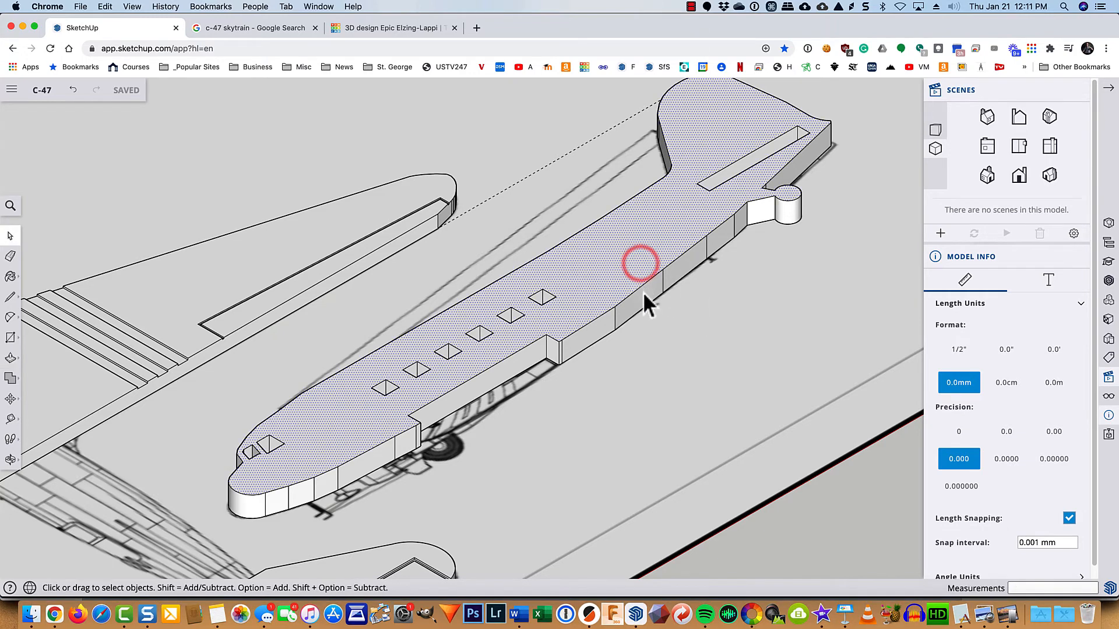
{"action": "left_click", "coordinate": [642, 287]}
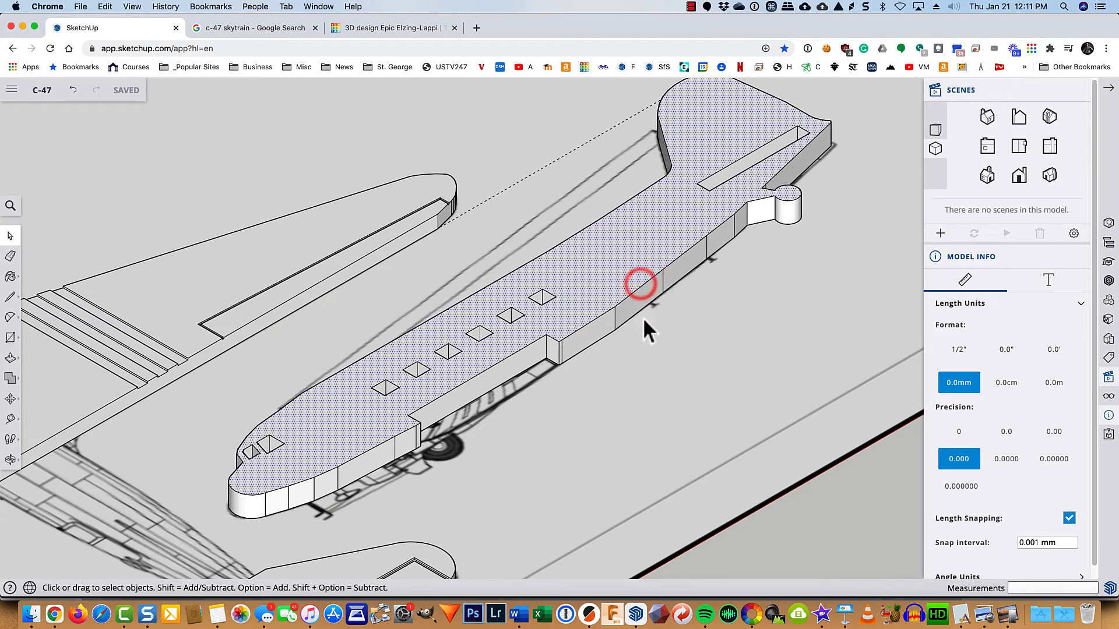
{"action": "triple_click", "coordinate": [619, 267]}
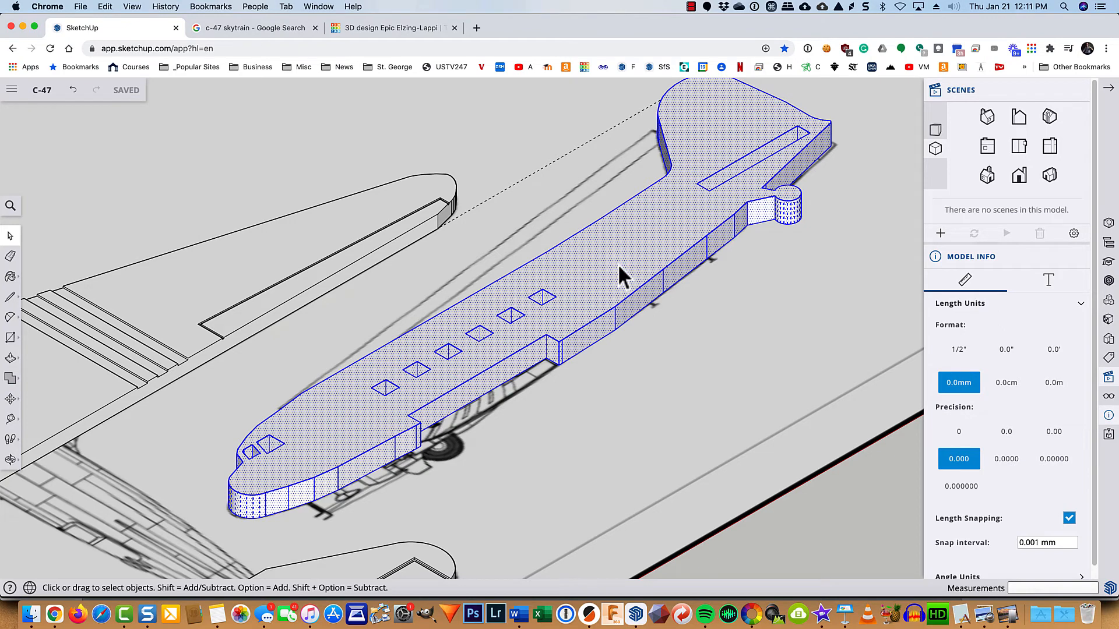
{"action": "right_click", "coordinate": [619, 267]}
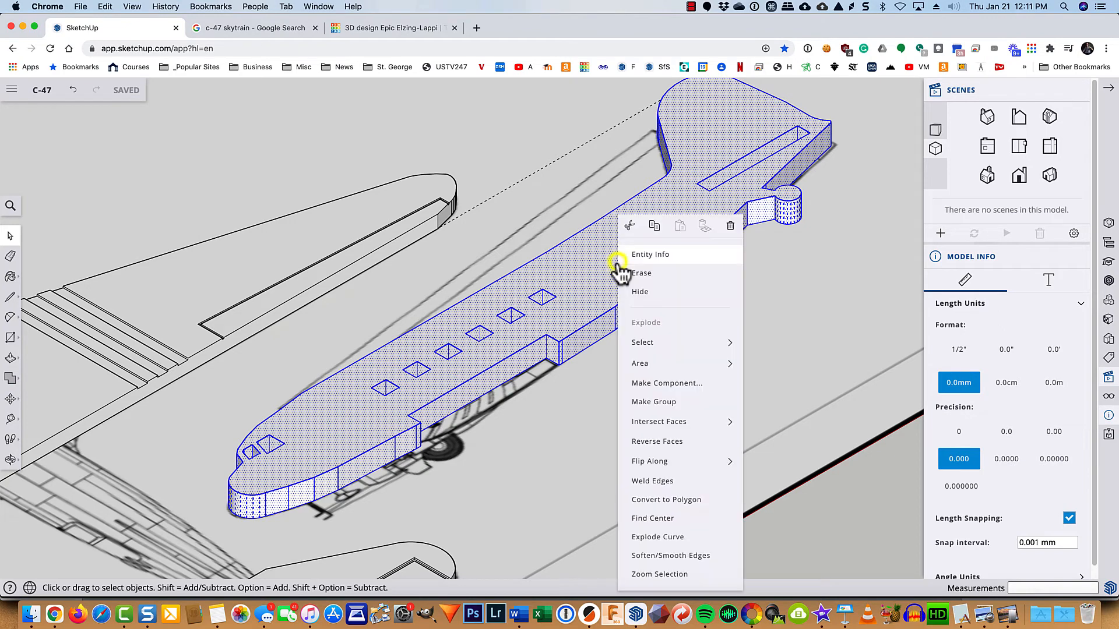
{"action": "left_click", "coordinate": [638, 400]}
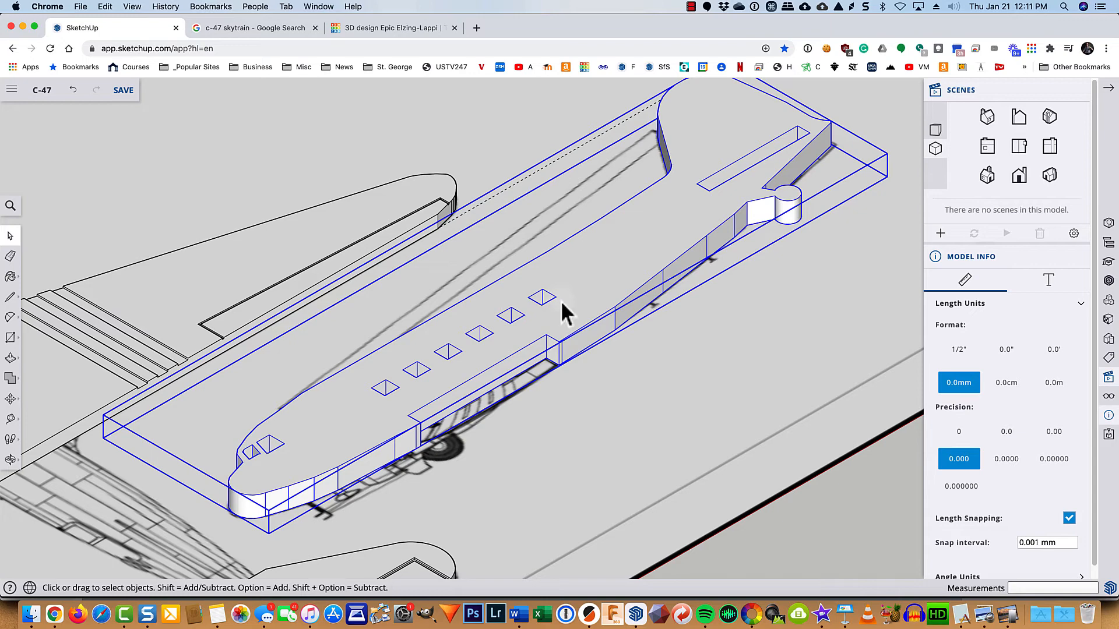
{"action": "triple_click", "coordinate": [582, 280]}
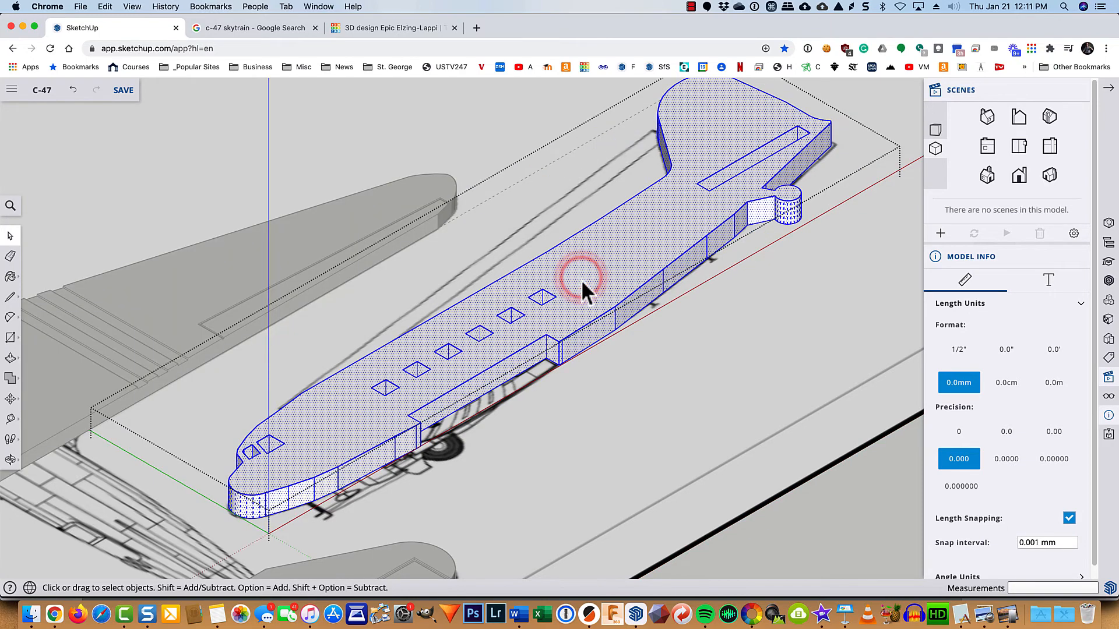
{"action": "right_click", "coordinate": [582, 280]}
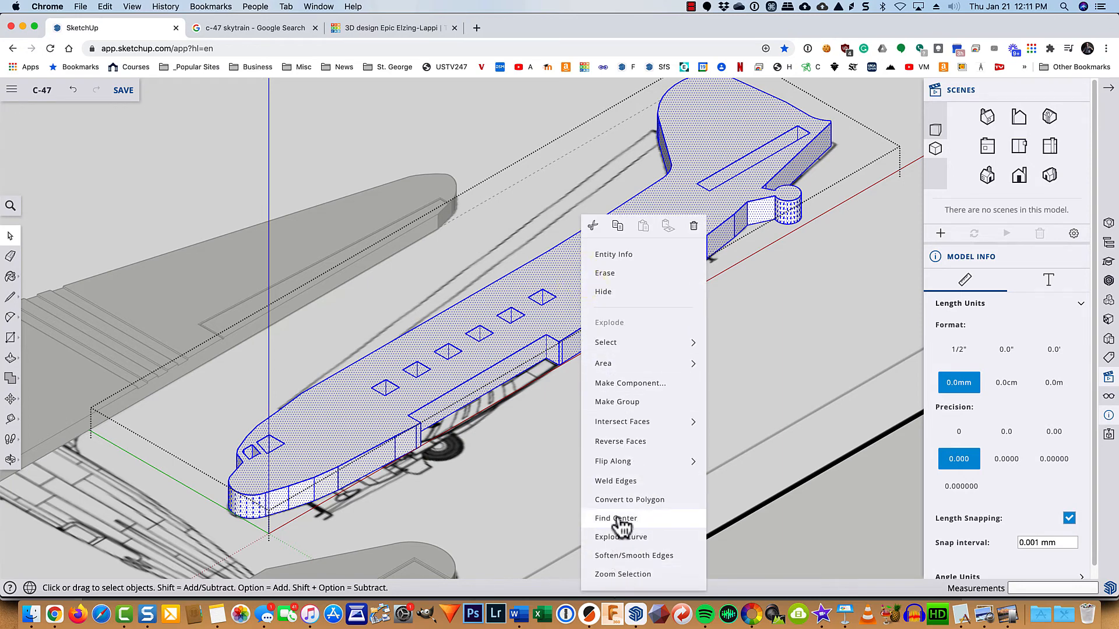
{"action": "left_click", "coordinate": [534, 498]}
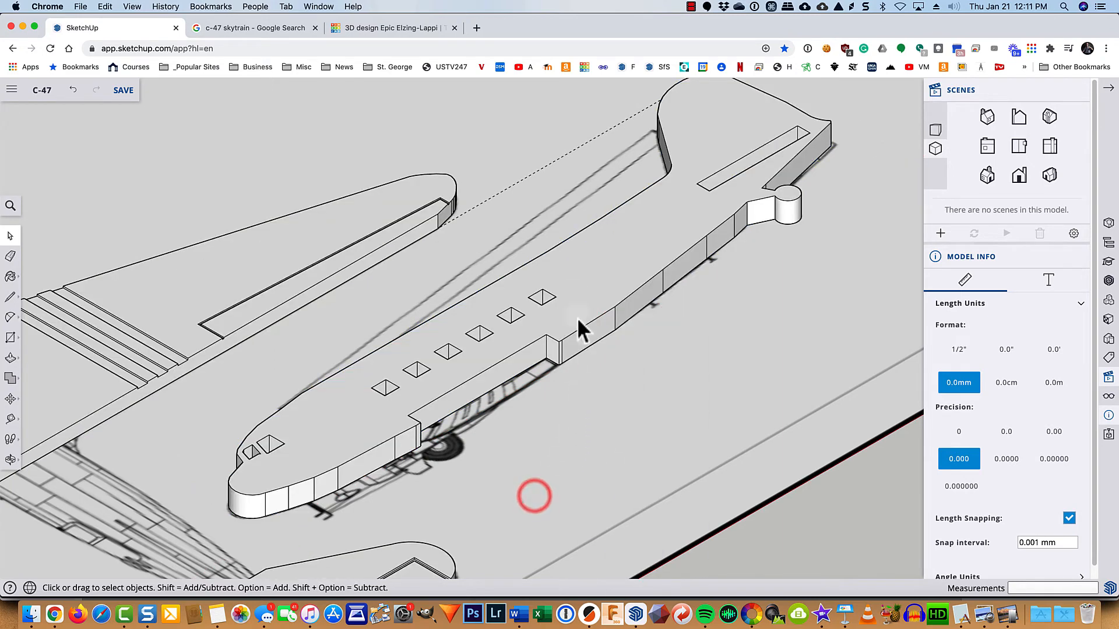
- Open the fuselage group for editing, align the view to its top face and turn on X-ray display
{"action": "left_click", "coordinate": [579, 292]}
{"action": "double_click", "coordinate": [579, 292]}
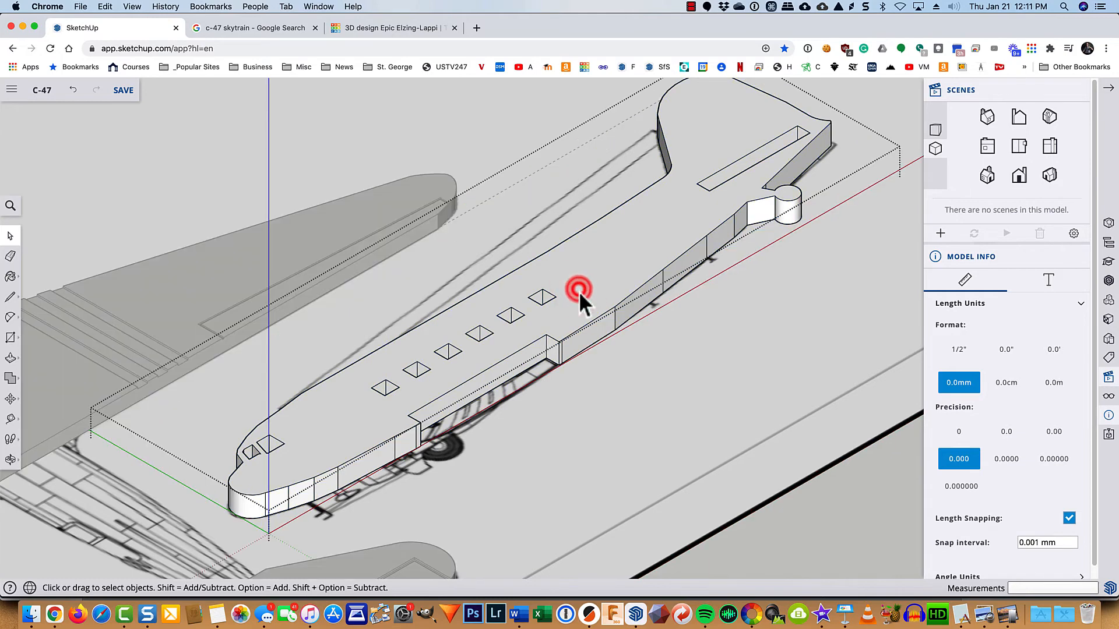
{"action": "left_click", "coordinate": [580, 285]}
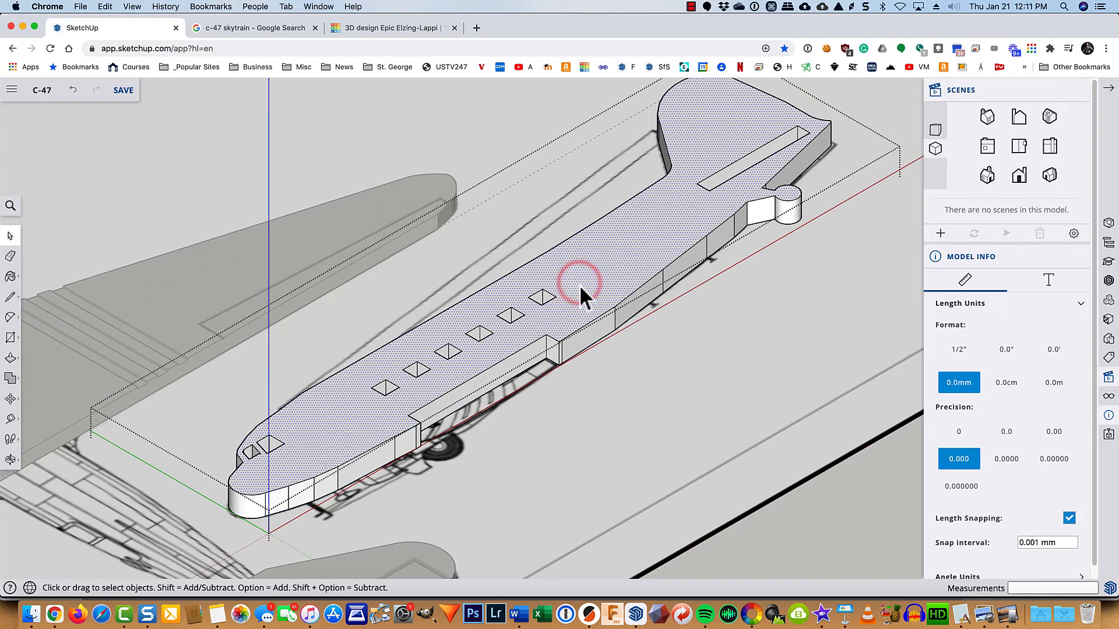
{"action": "right_click", "coordinate": [579, 285]}
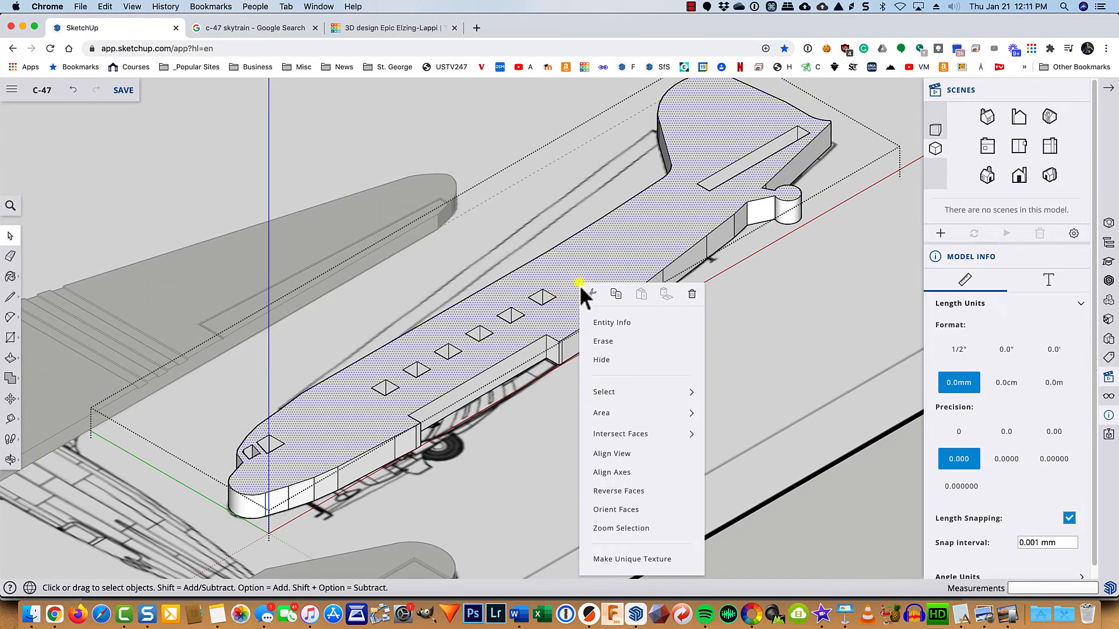
{"action": "left_click", "coordinate": [611, 454]}
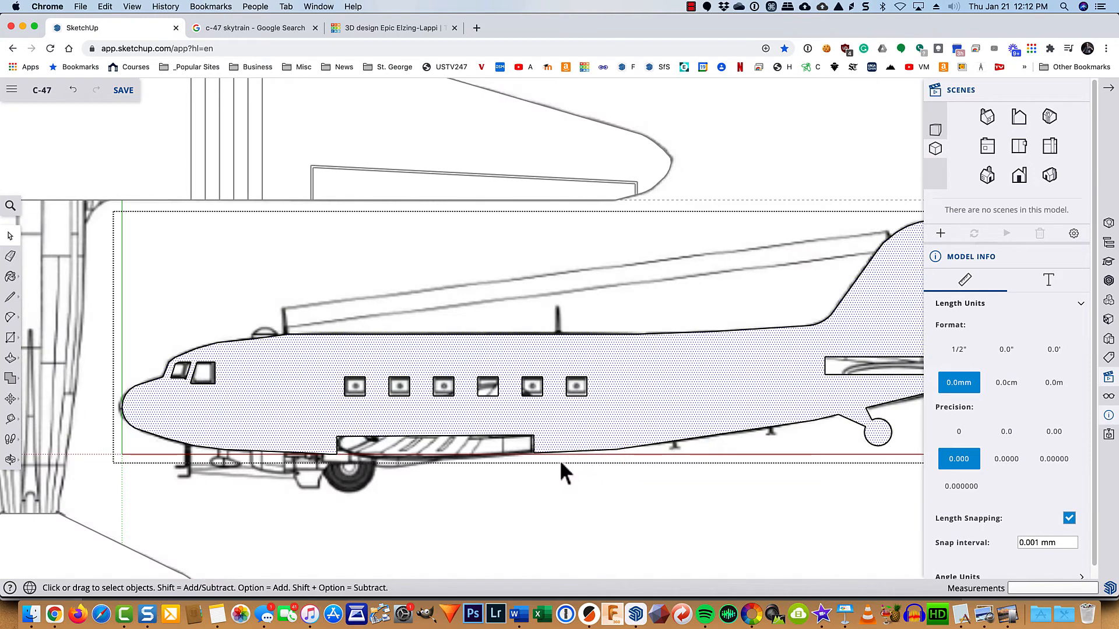
{"action": "key", "text": "x"}
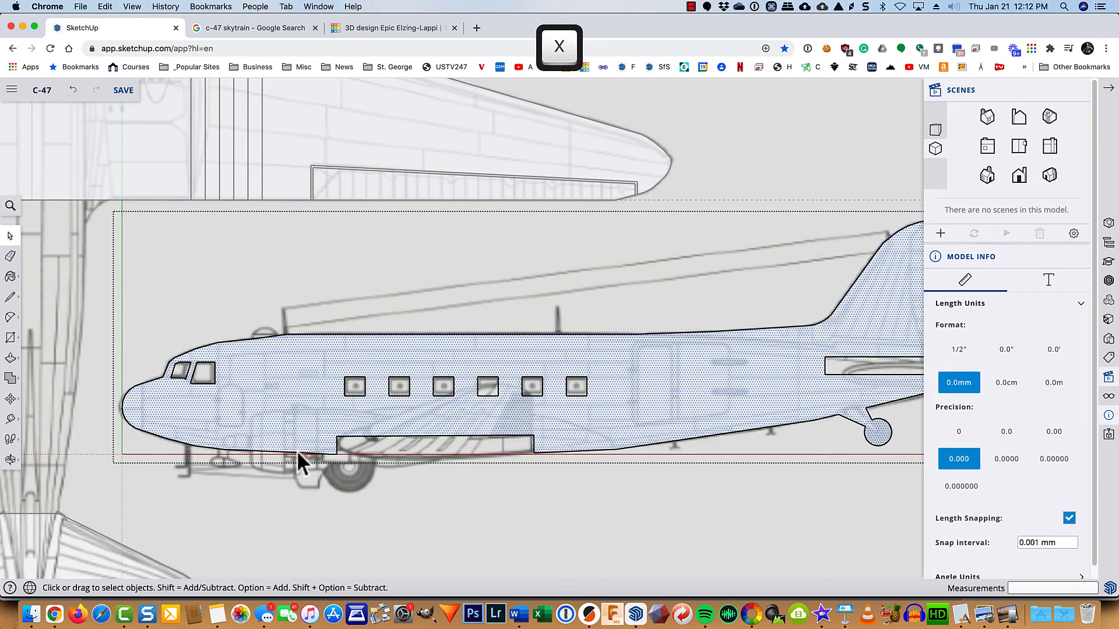
- Draw a rectangle about 4.43 by 3.39 mm over the straight part of the small door behind the cockpit windows
{"action": "scroll", "coordinate": [155, 426], "scroll_direction": "up", "scroll_amount": 5}
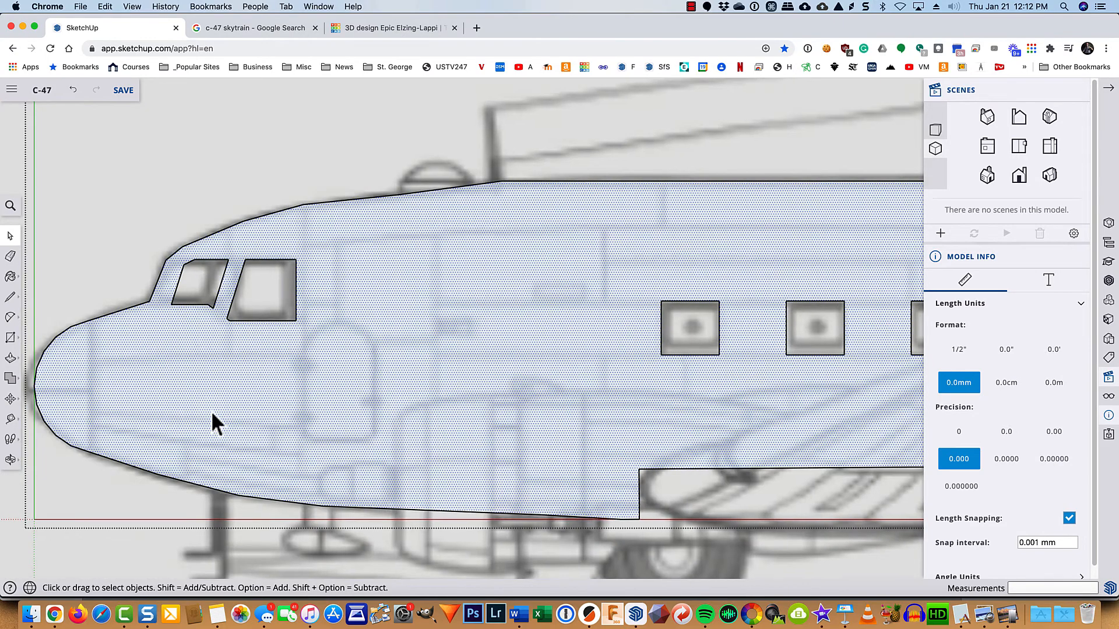
{"action": "scroll", "coordinate": [212, 414], "scroll_direction": "up", "scroll_amount": 5}
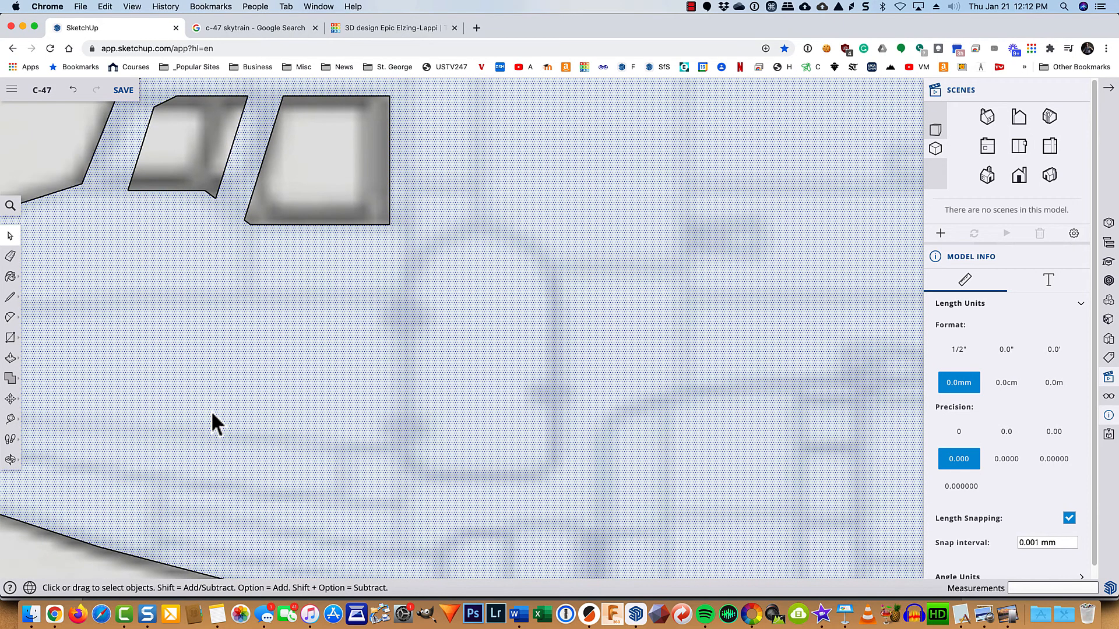
{"action": "key", "text": "r"}
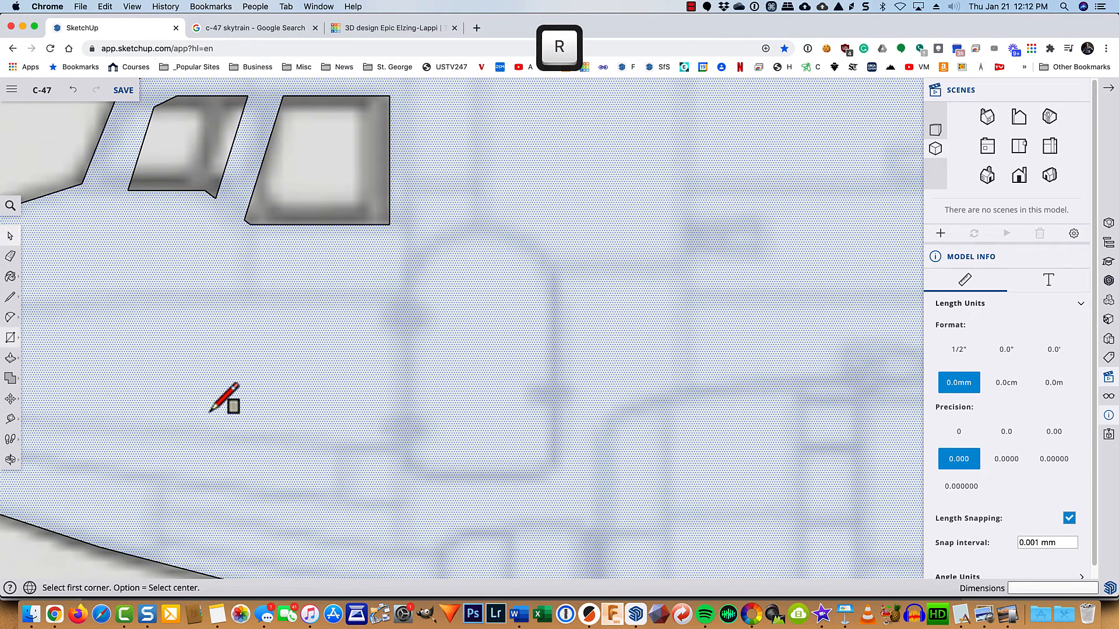
{"action": "left_click", "coordinate": [411, 476]}
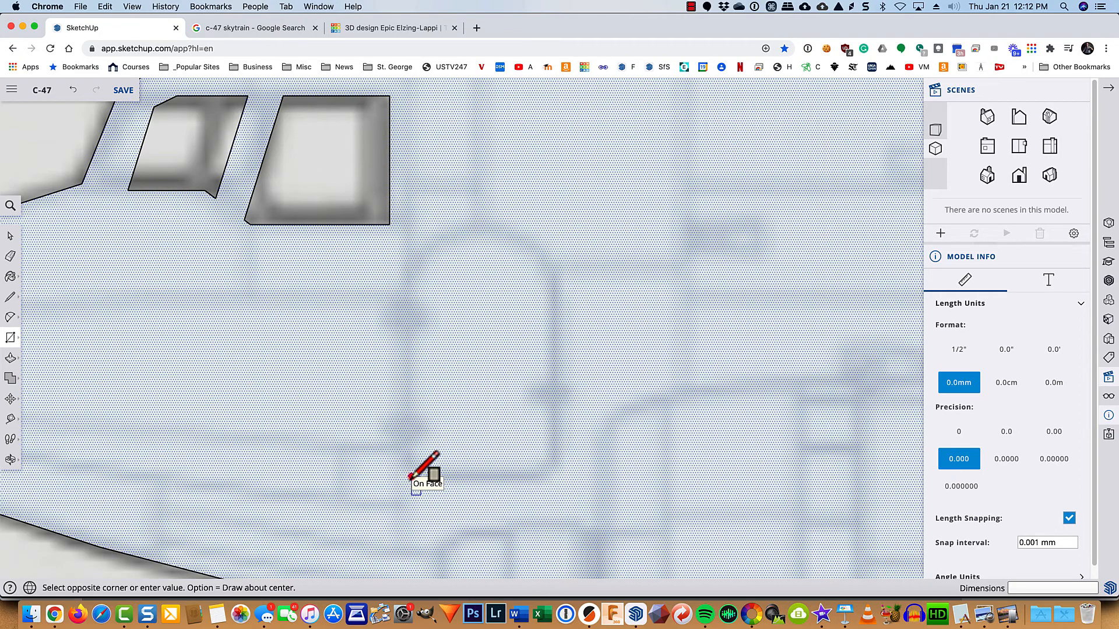
{"action": "left_click", "coordinate": [554, 290]}
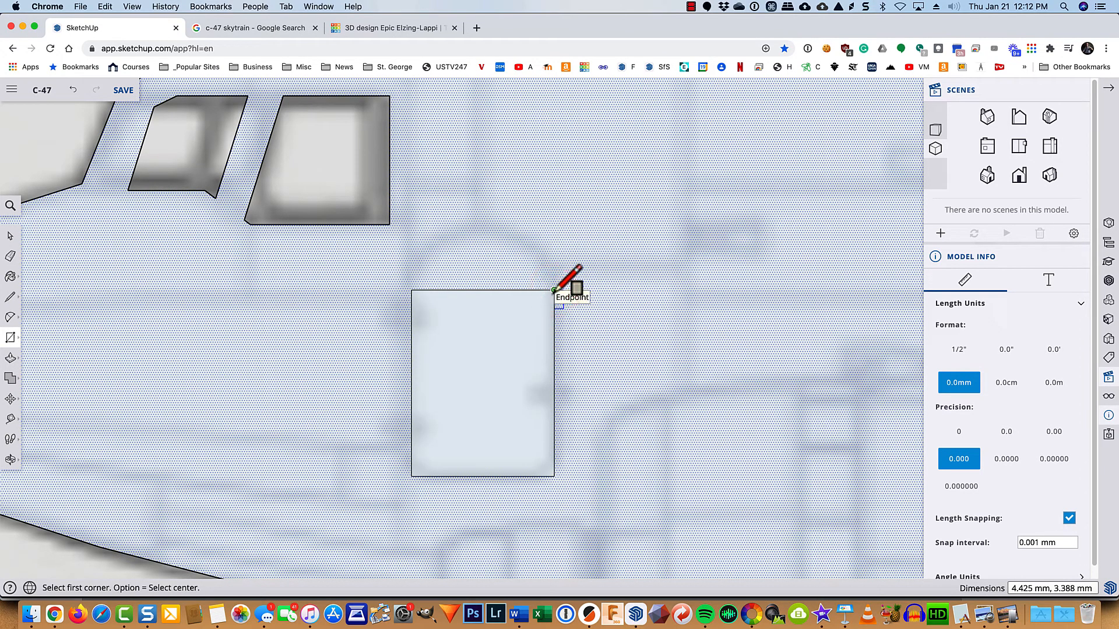
- Draw a half-circle arc with a bulge of about 1.69 mm on the door rectangle's upper edge and erase that straight edge
{"action": "key", "text": "a"}
{"action": "left_click", "coordinate": [412, 288]}
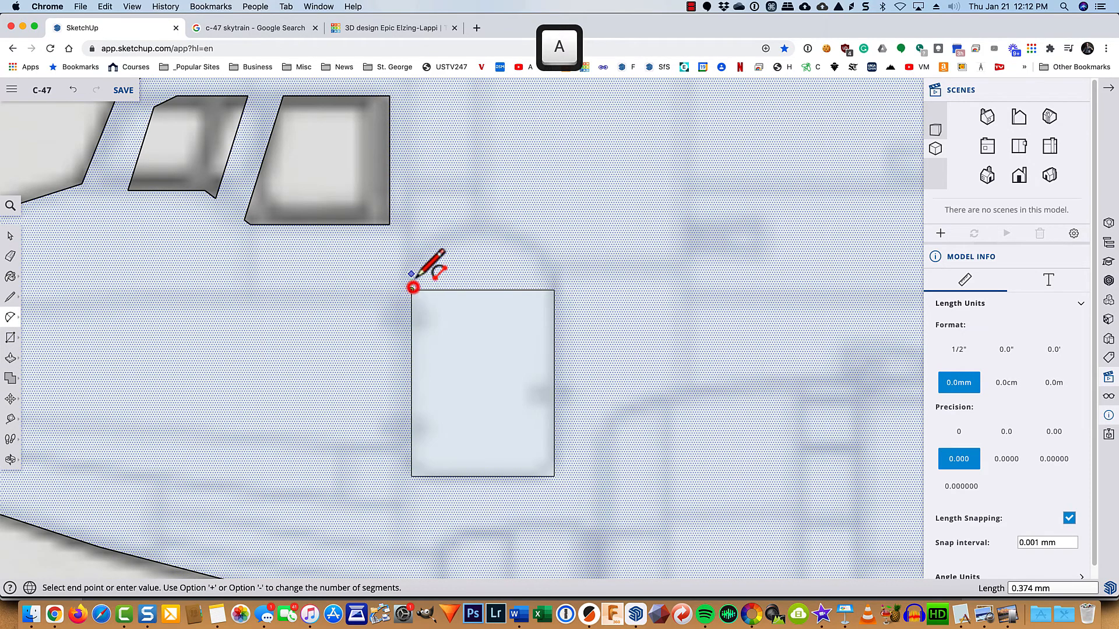
{"action": "left_click", "coordinate": [553, 290]}
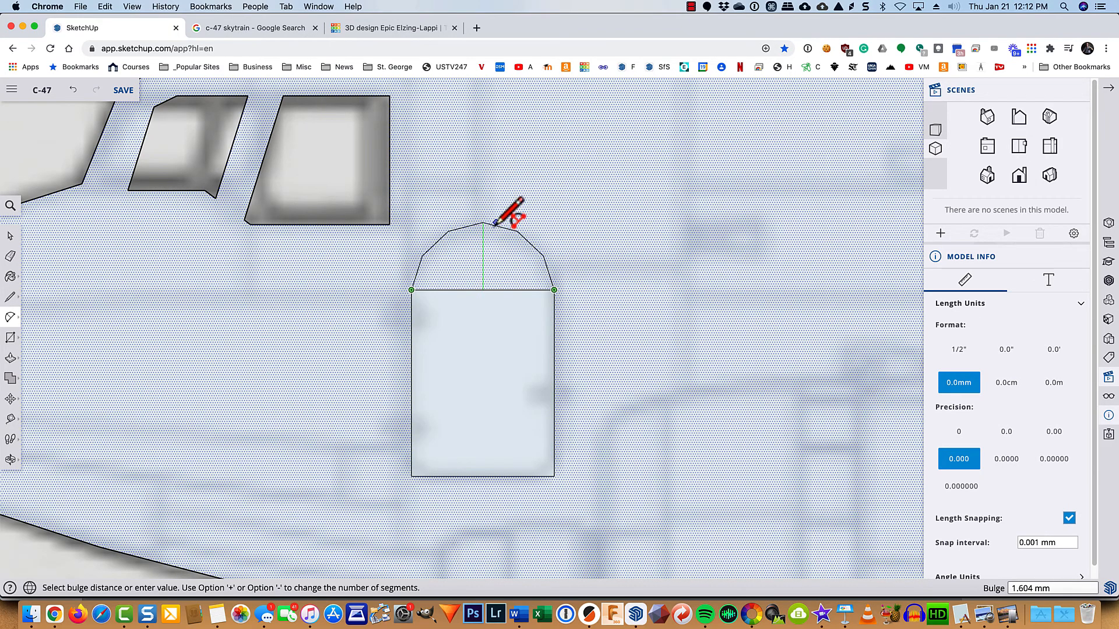
{"action": "left_click", "coordinate": [495, 220]}
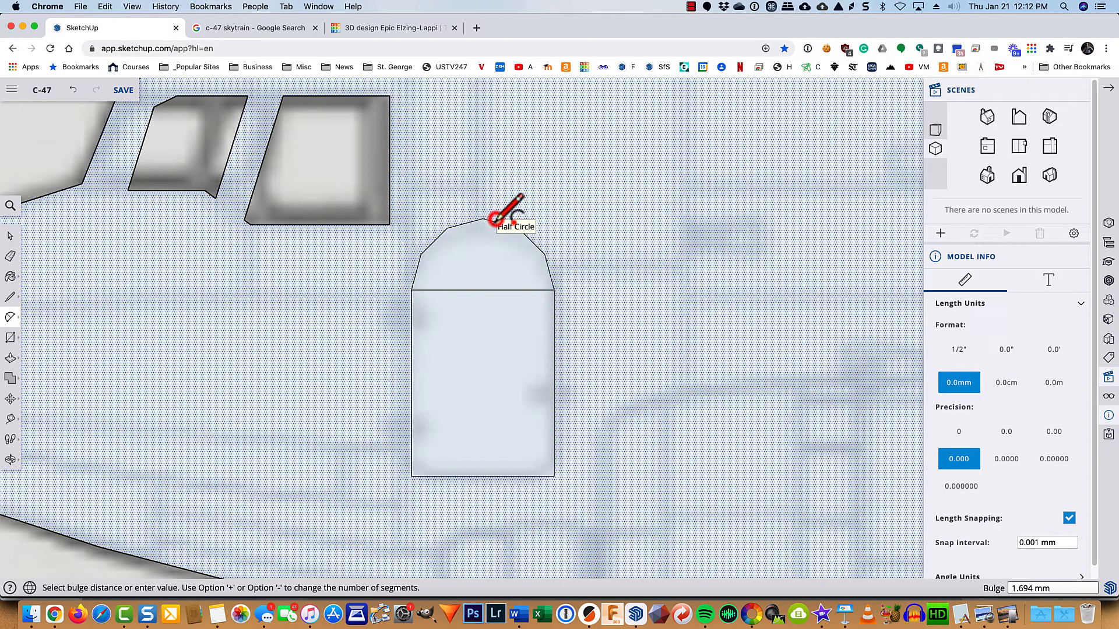
{"action": "key", "text": "e"}
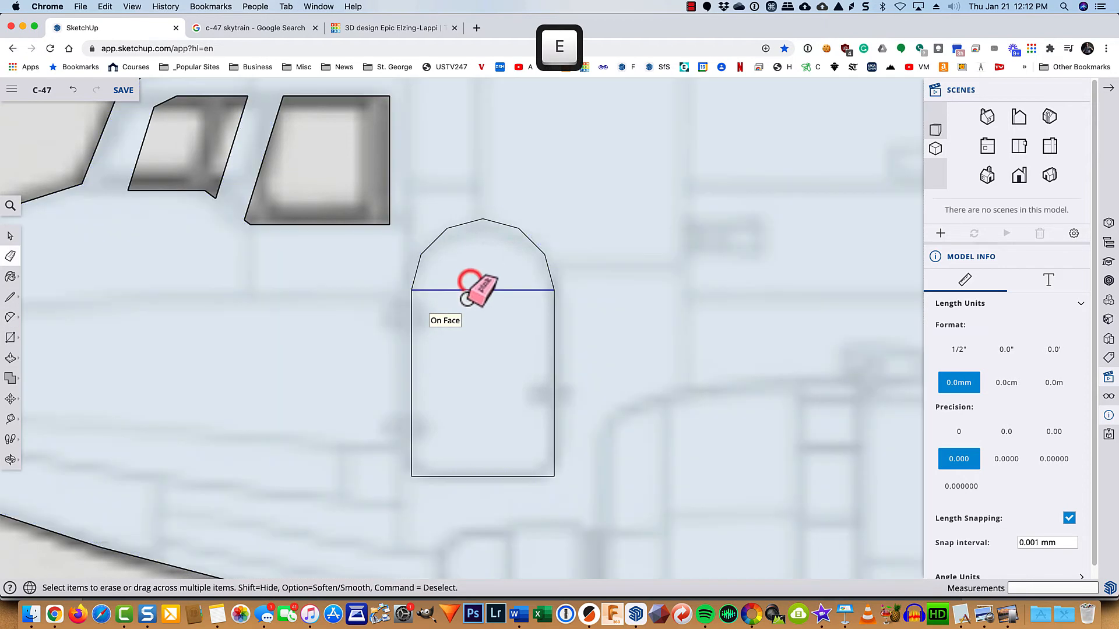
{"action": "left_click", "coordinate": [474, 290]}
- Trace the rudder's front and lower boundary on the tail fin with connected lines, from the fin's upper curve to its rear edge
{"action": "scroll", "coordinate": [673, 486], "scroll_direction": "down", "scroll_amount": 6}
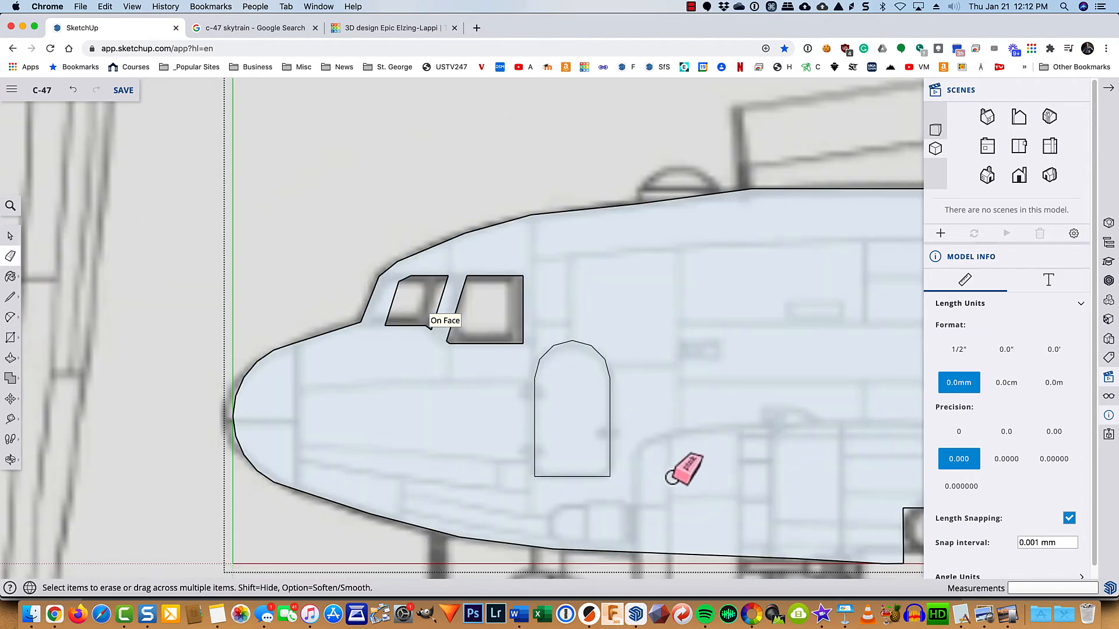
{"action": "key", "text": "shift"}
{"action": "middle_click_drag", "start_coordinate": [856, 463], "coordinate": [99, 430], "text": "shift"}
{"action": "middle_click_drag", "start_coordinate": [669, 392], "coordinate": [363, 546], "text": "shift"}
{"action": "scroll", "coordinate": [535, 531], "scroll_direction": "up", "scroll_amount": 5}
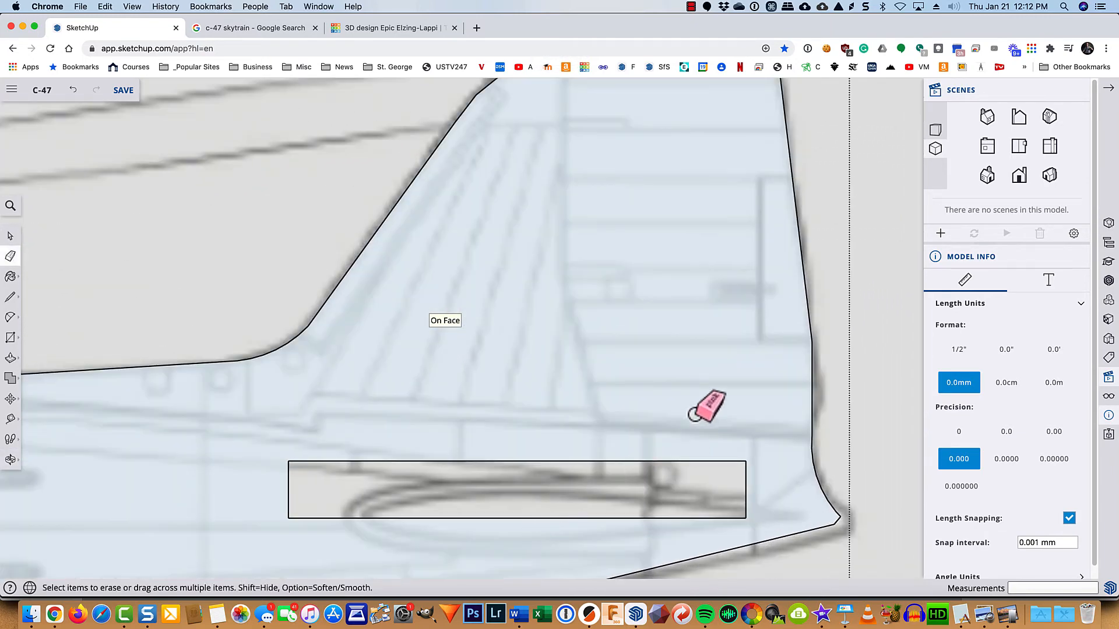
{"action": "middle_click_drag", "start_coordinate": [687, 392], "coordinate": [670, 445], "text": "shift"}
{"action": "scroll", "coordinate": [669, 445], "scroll_direction": "down", "scroll_amount": 2}
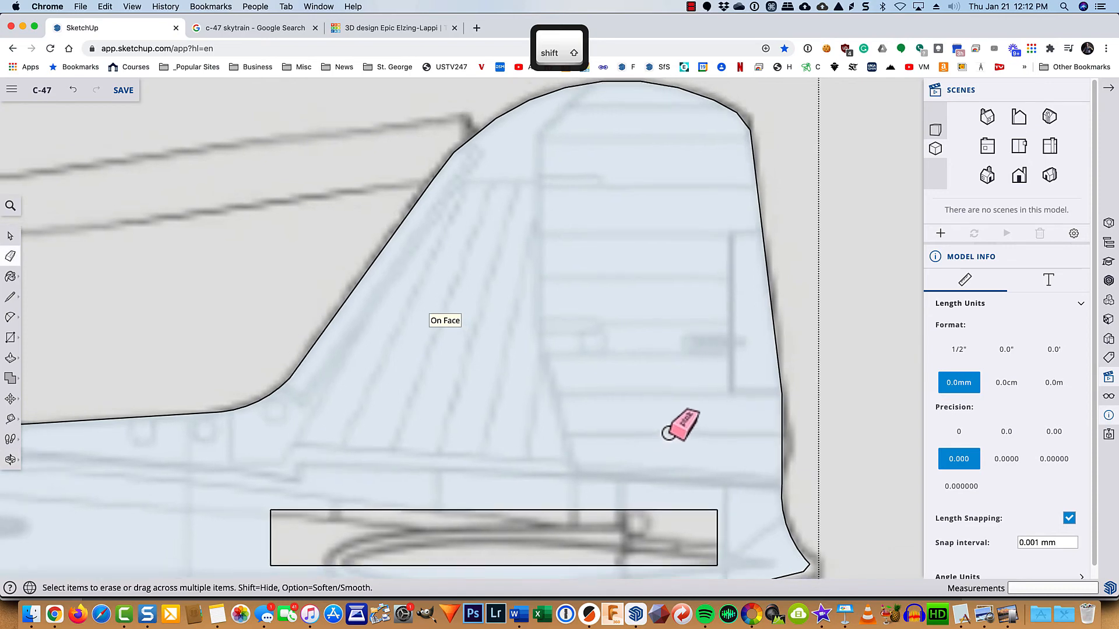
{"action": "key", "text": "l"}
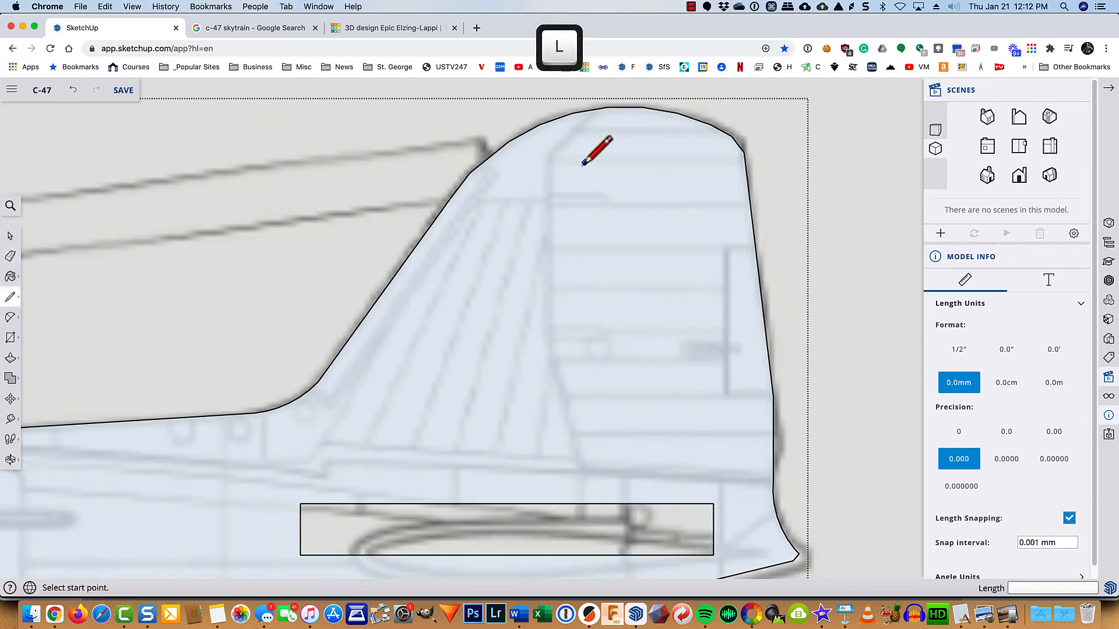
{"action": "left_click", "coordinate": [590, 110]}
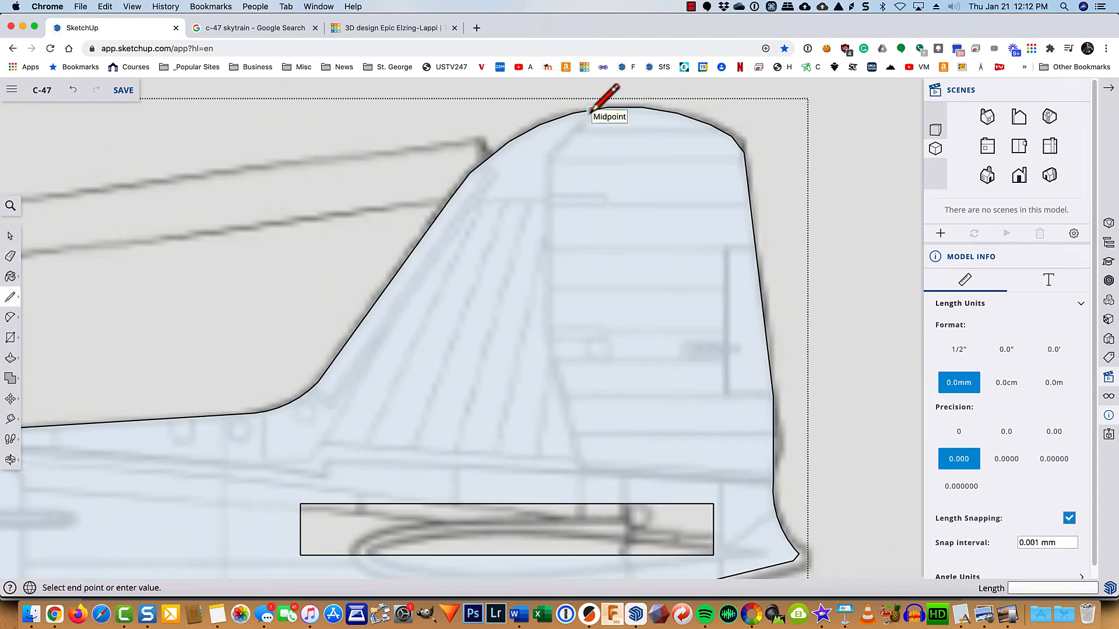
{"action": "left_click", "coordinate": [548, 157]}
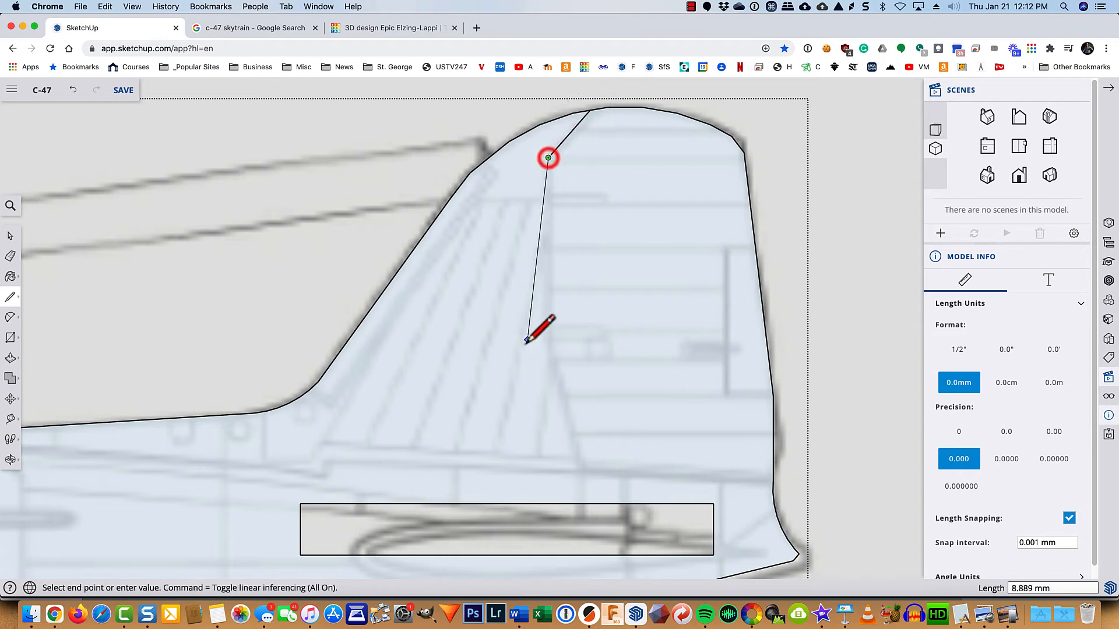
{"action": "left_click", "coordinate": [548, 357]}
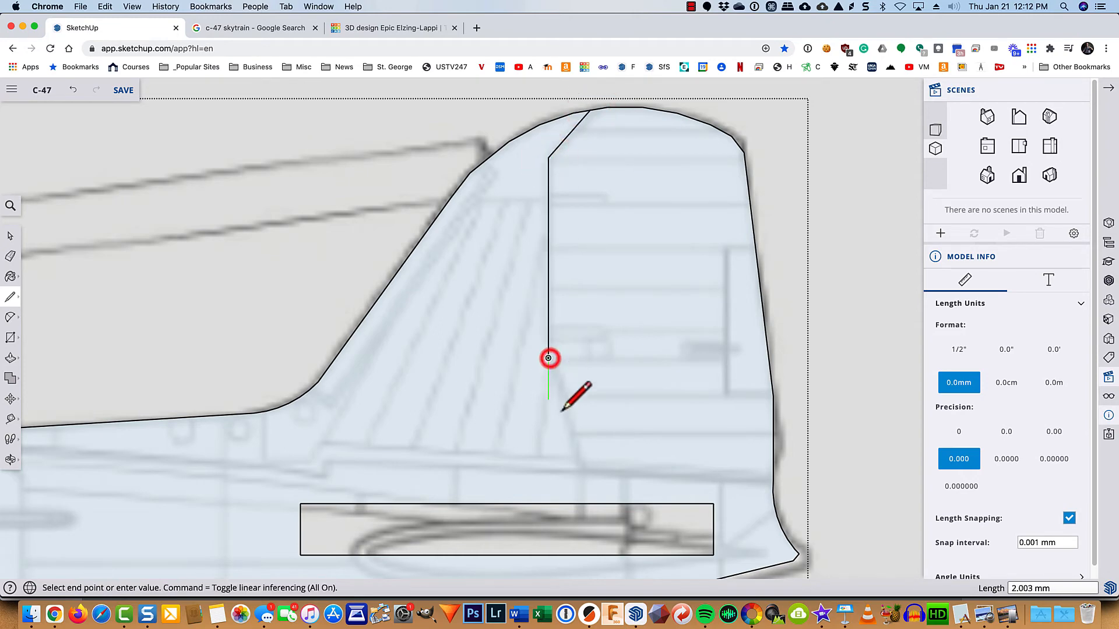
{"action": "left_click", "coordinate": [584, 470]}
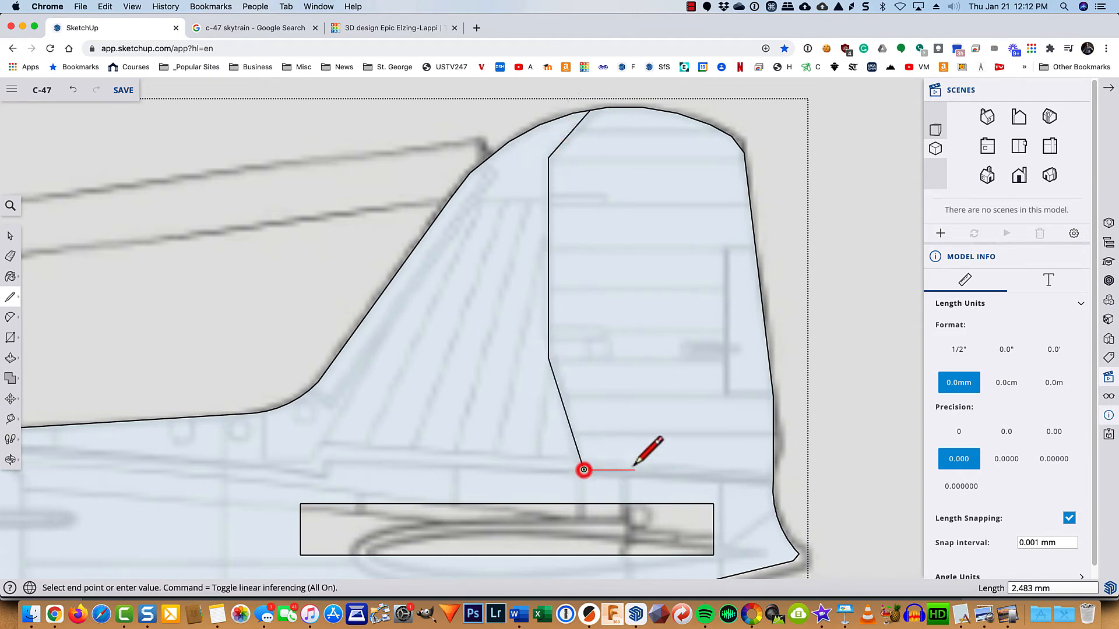
{"action": "left_click", "coordinate": [772, 479]}
- Select the rudder face and offset its outline slightly inward
{"action": "key", "text": "space"}
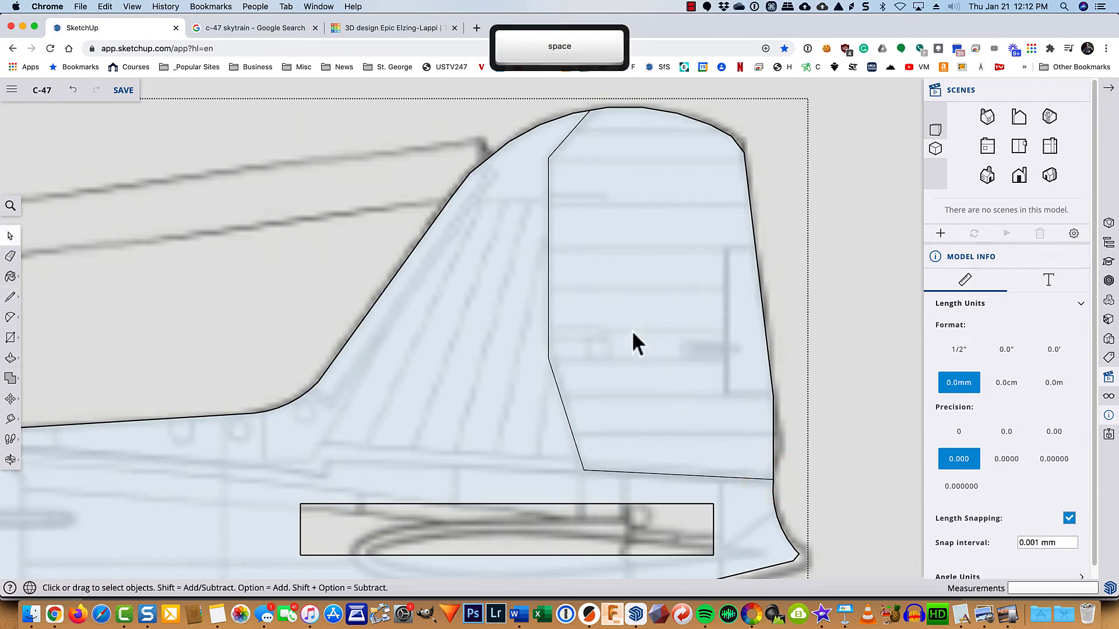
{"action": "left_click", "coordinate": [632, 328]}
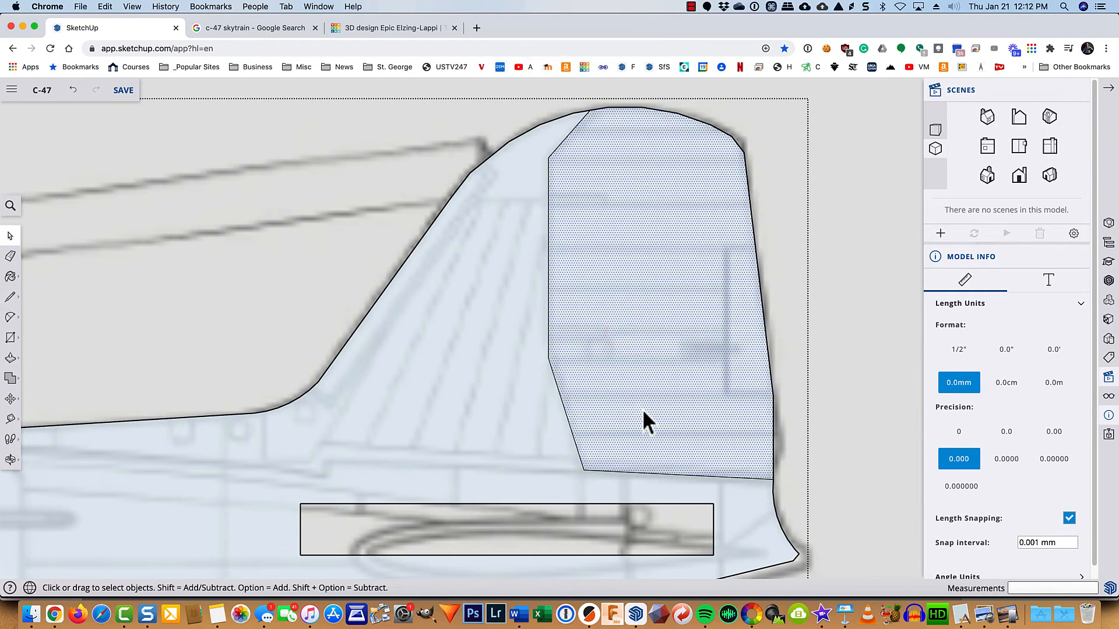
{"action": "key", "text": "o"}
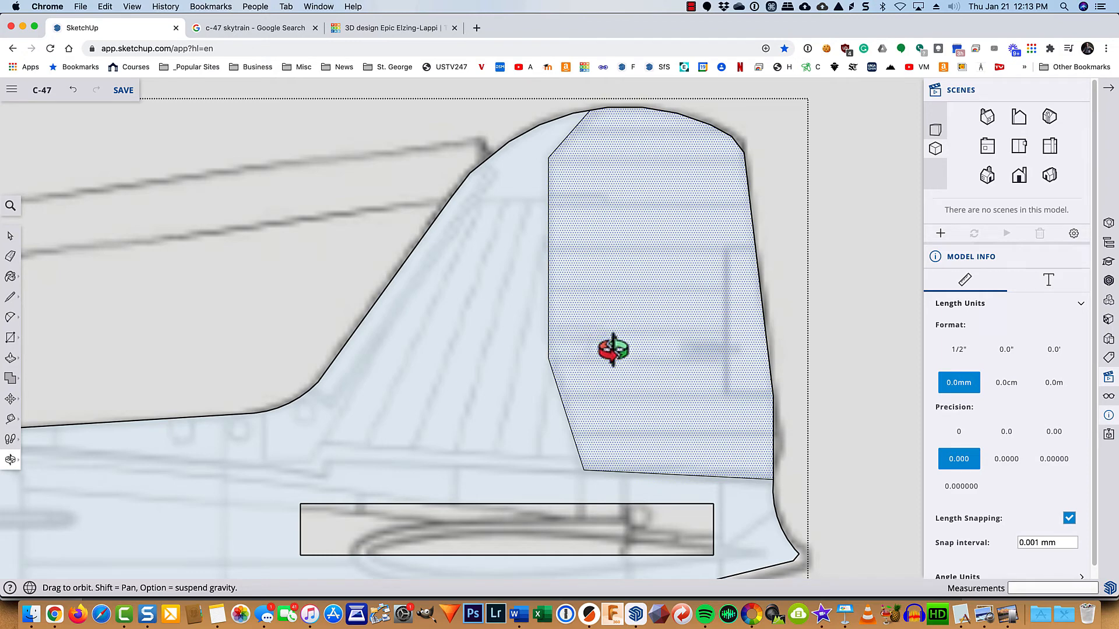
{"action": "key", "text": "f"}
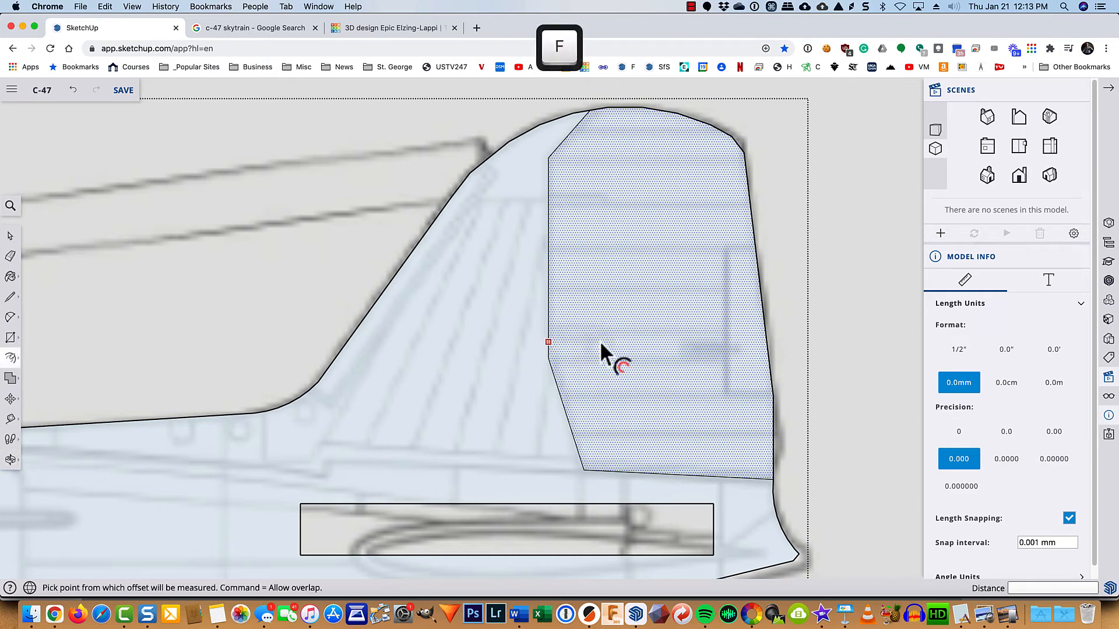
{"action": "left_click", "coordinate": [597, 341]}
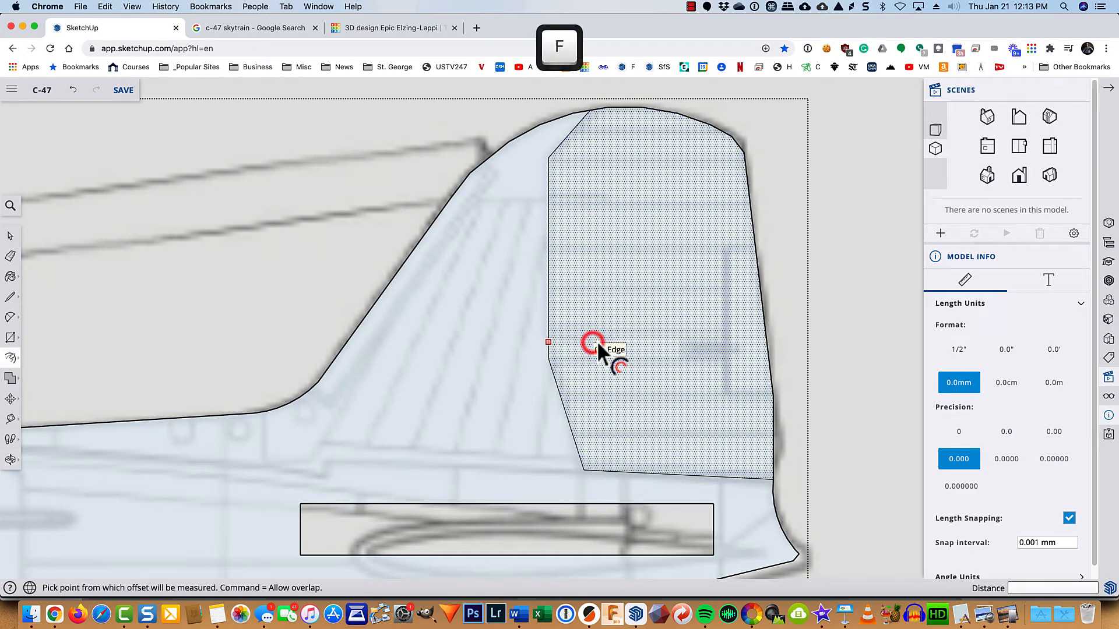
{"action": "left_click", "coordinate": [564, 365]}
- Connect the inner offset's lower rear corner to the fin's rear edge with a line and erase the surplus offset edges
{"action": "scroll", "coordinate": [788, 498], "scroll_direction": "up", "scroll_amount": 5}
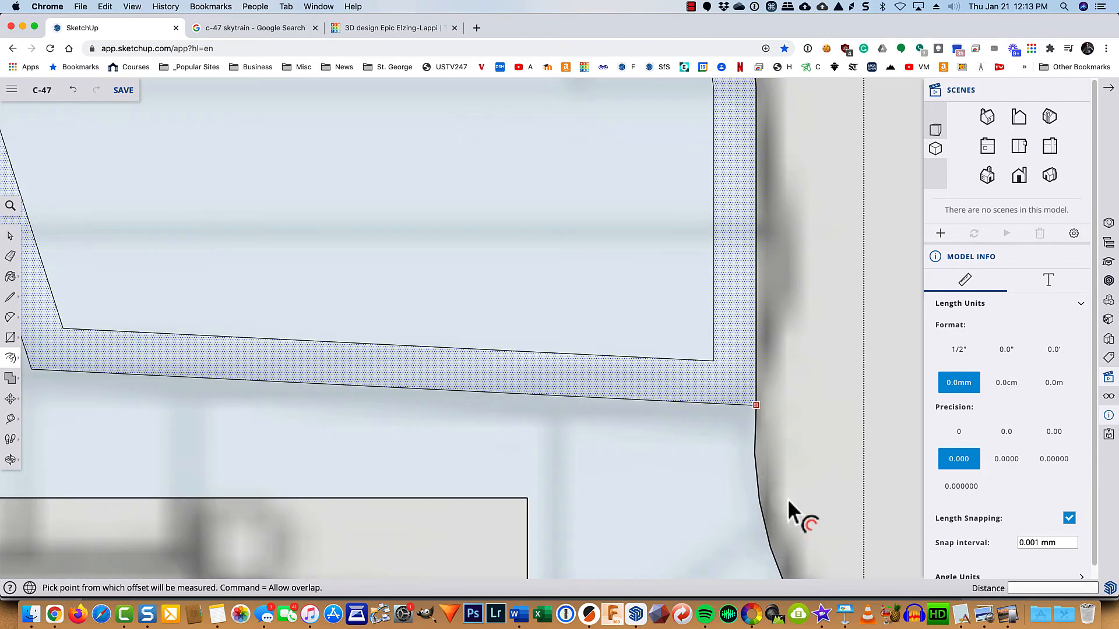
{"action": "key", "text": "l"}
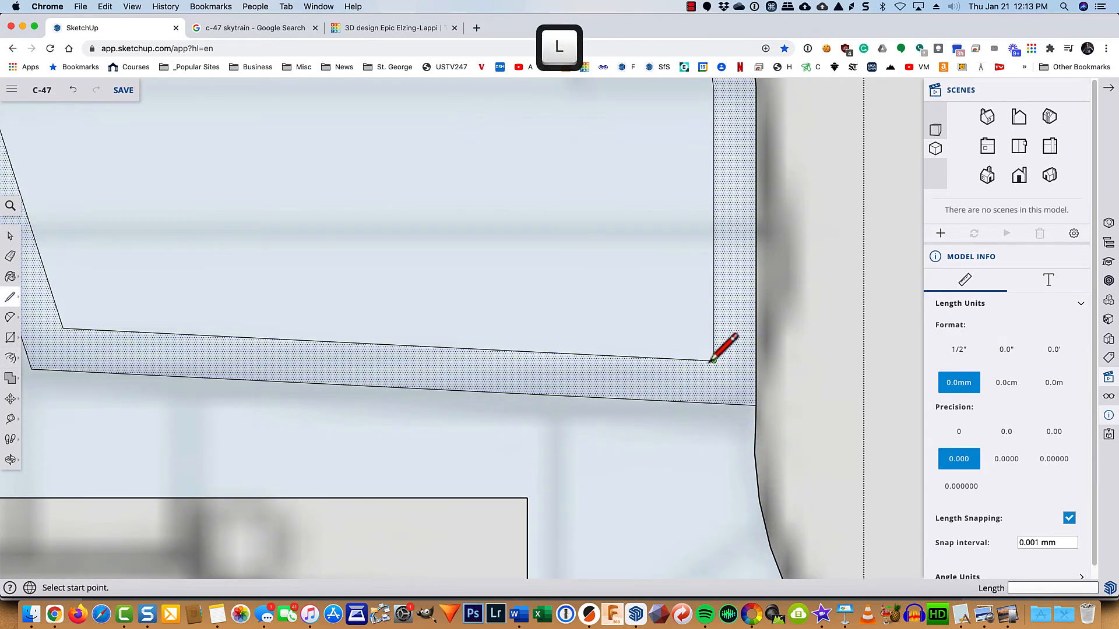
{"action": "left_click", "coordinate": [711, 361]}
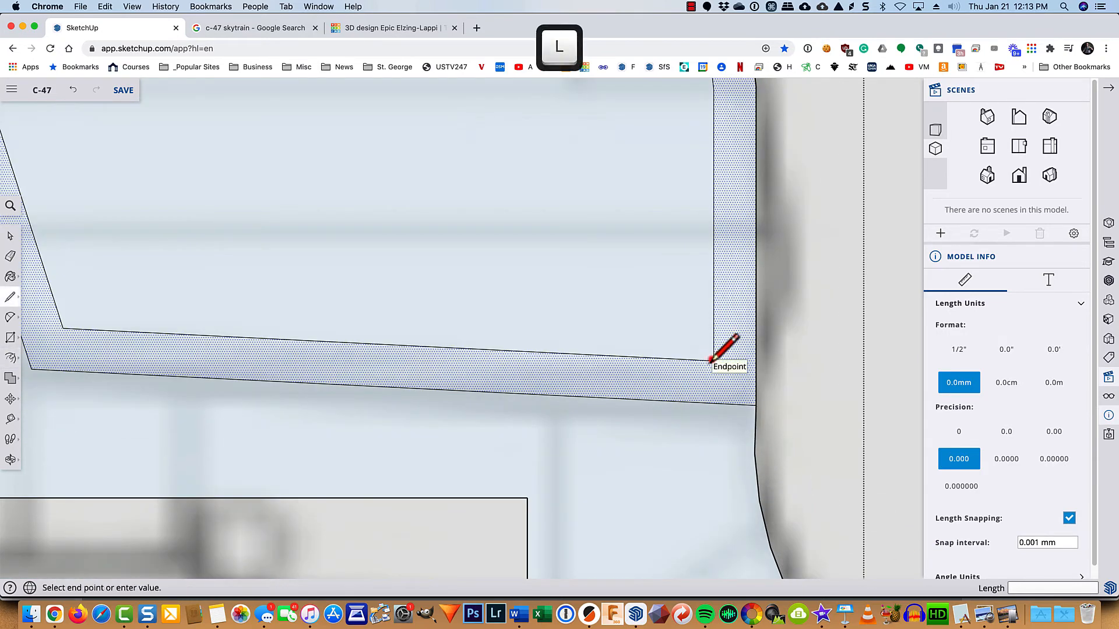
{"action": "left_click", "coordinate": [756, 362]}
{"action": "scroll", "coordinate": [759, 363], "scroll_direction": "down", "scroll_amount": 5}
{"action": "key", "text": "e"}
{"action": "scroll", "coordinate": [554, 325], "scroll_direction": "down", "scroll_amount": 5}
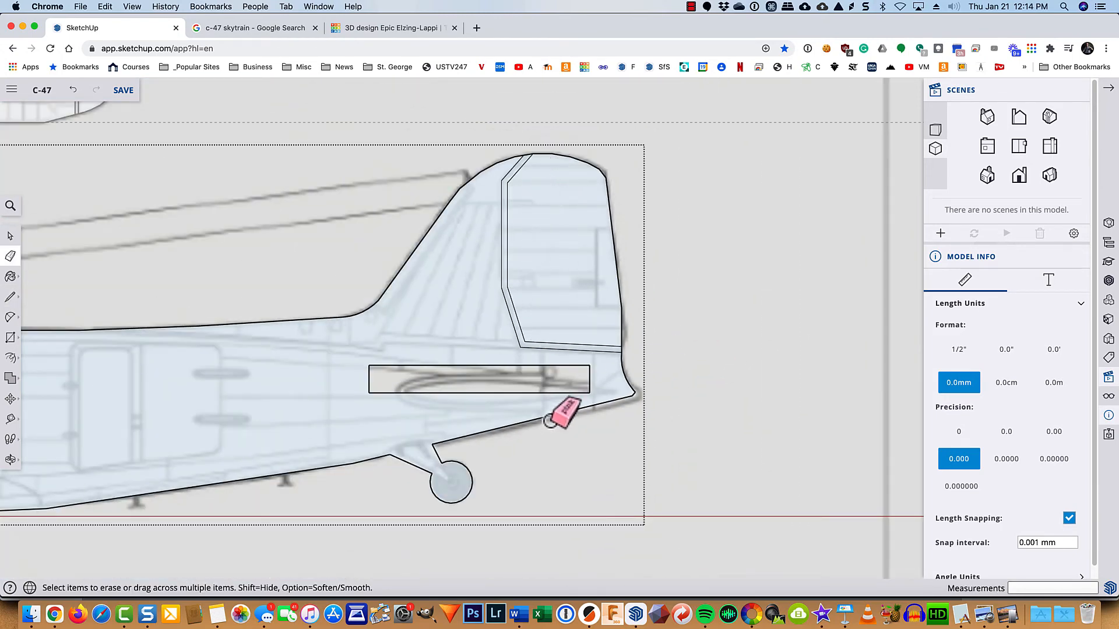
- Trace the cargo door on the rear fuselage as a closed four-sided outline with a sloping lower edge
{"action": "mouse_move", "coordinate": [325, 487]}
{"action": "middle_mouse_down", "text": "shift"}
{"action": "mouse_move", "coordinate": [607, 482]}
{"action": "mouse_move", "coordinate": [631, 501]}
{"action": "middle_mouse_up", "text": "shift"}
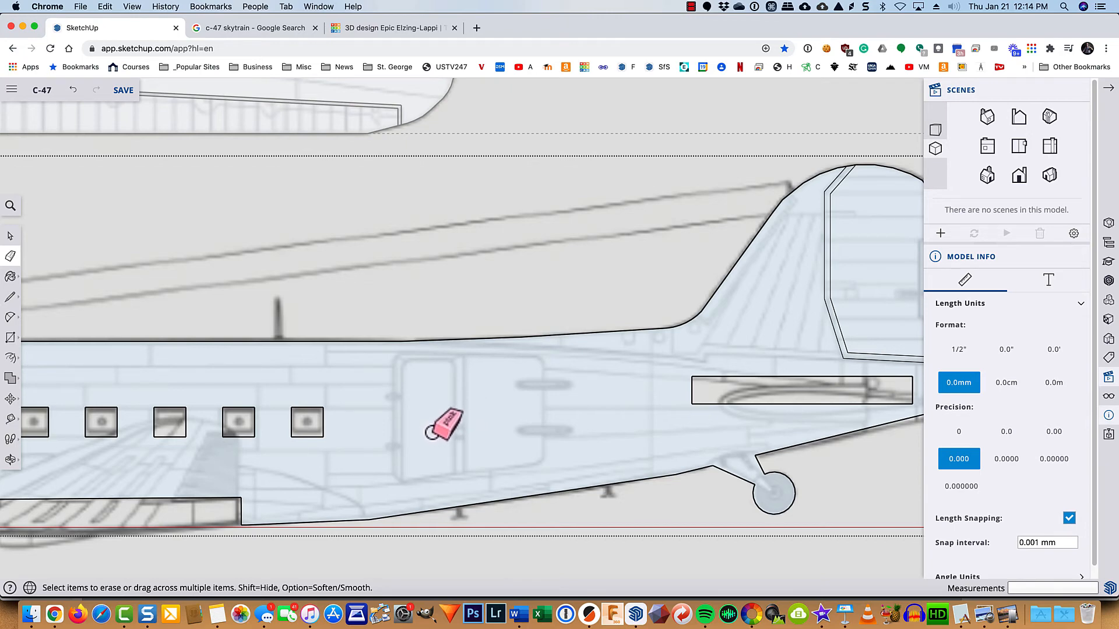
{"action": "key", "text": "l"}
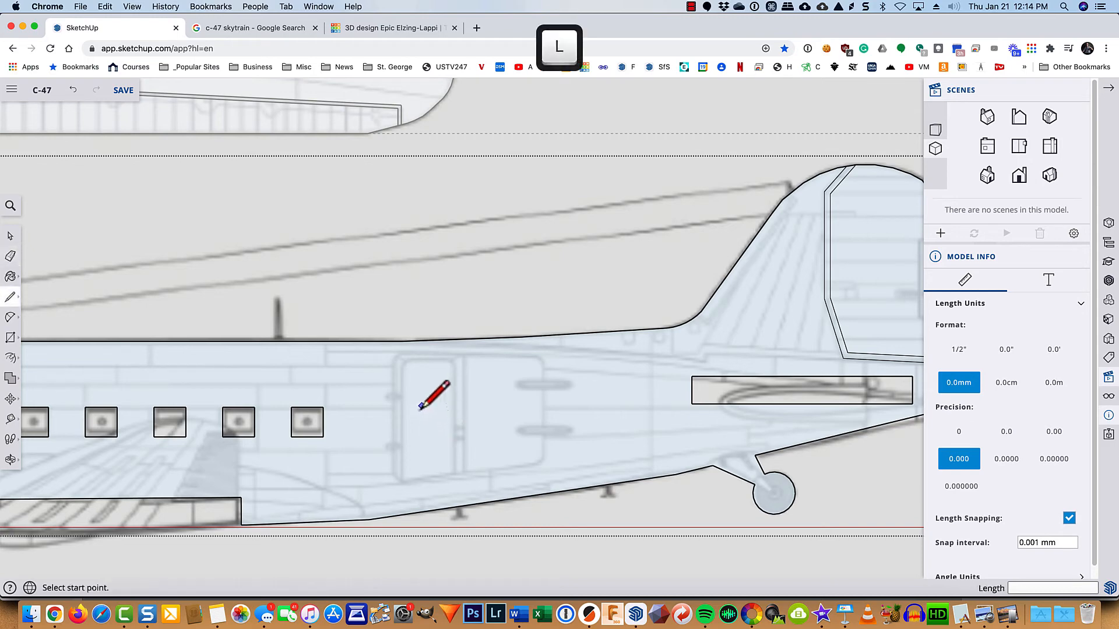
{"action": "left_click", "coordinate": [398, 356]}
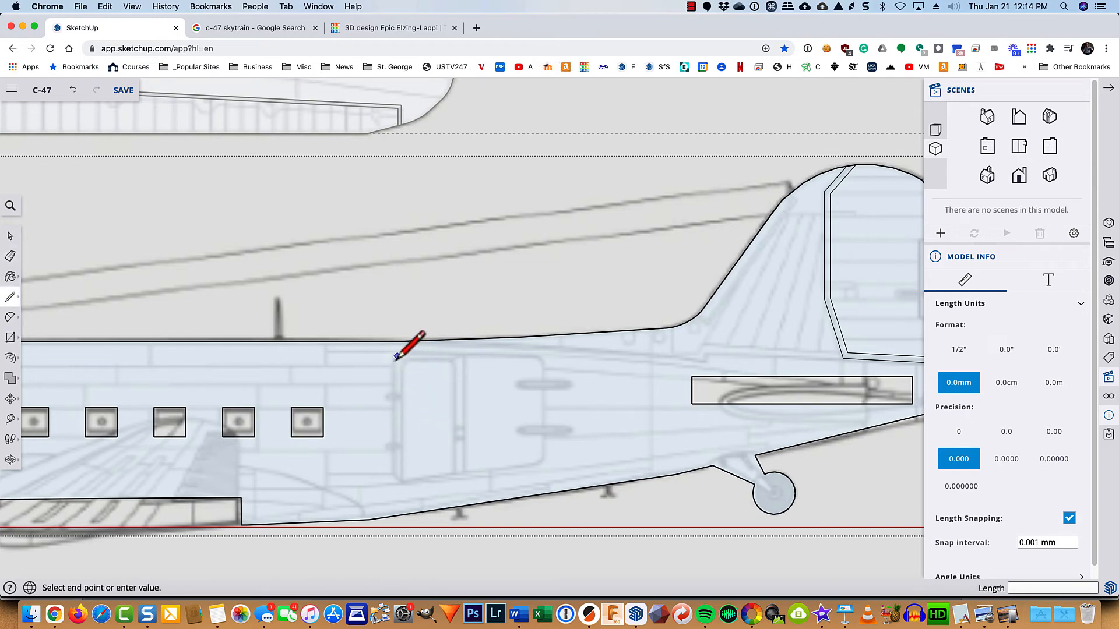
{"action": "left_click", "coordinate": [542, 356]}
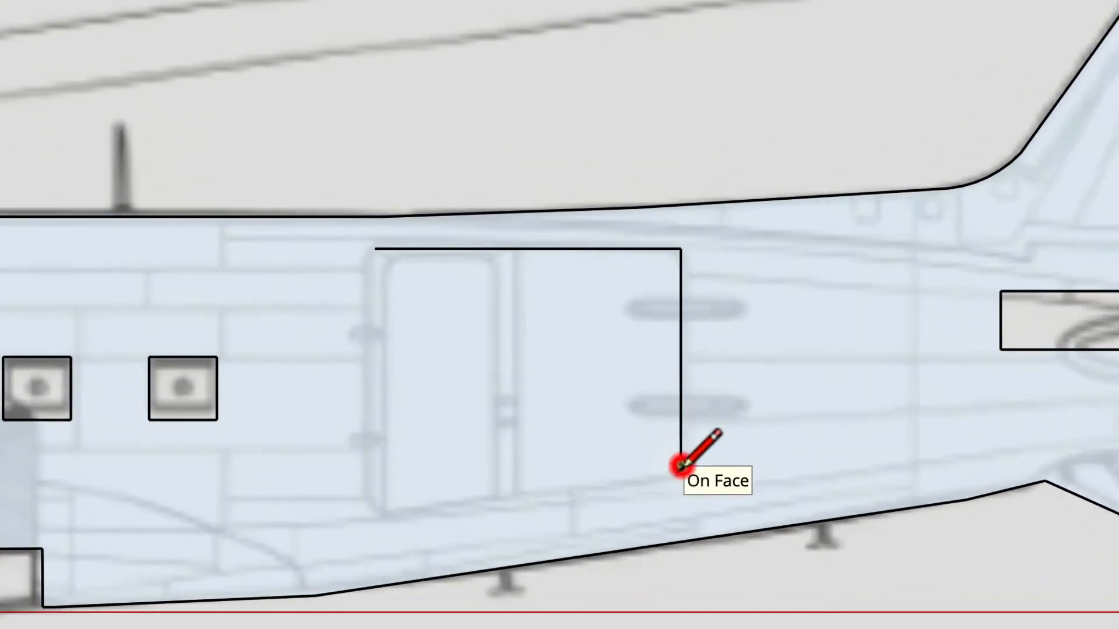
{"action": "left_click", "coordinate": [541, 458]}
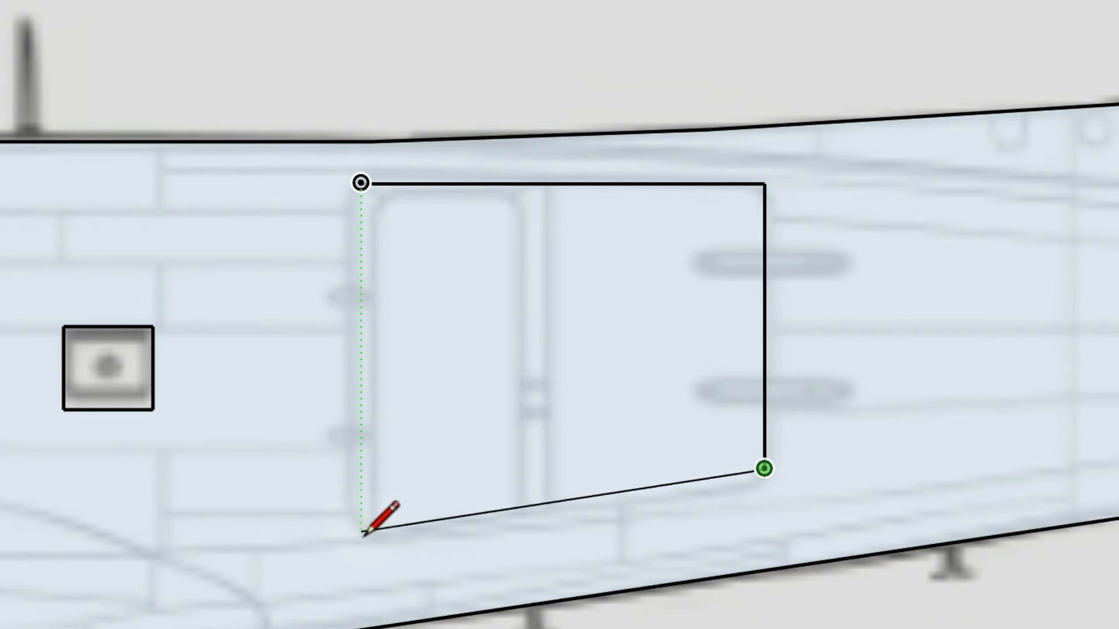
{"action": "left_click", "coordinate": [363, 532]}
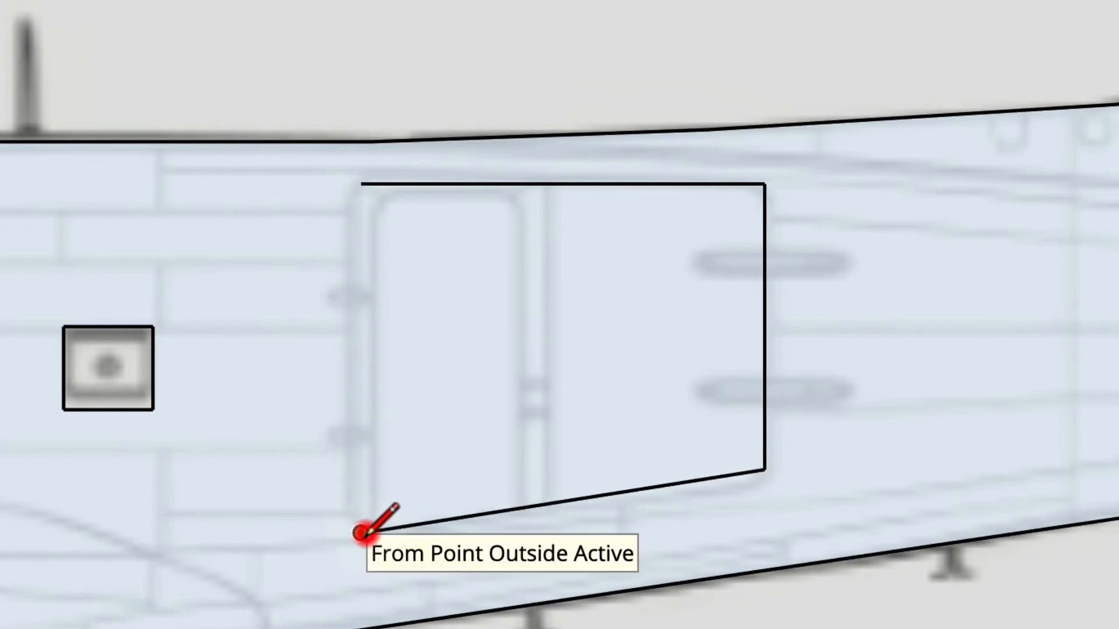
{"action": "left_click", "coordinate": [361, 183]}
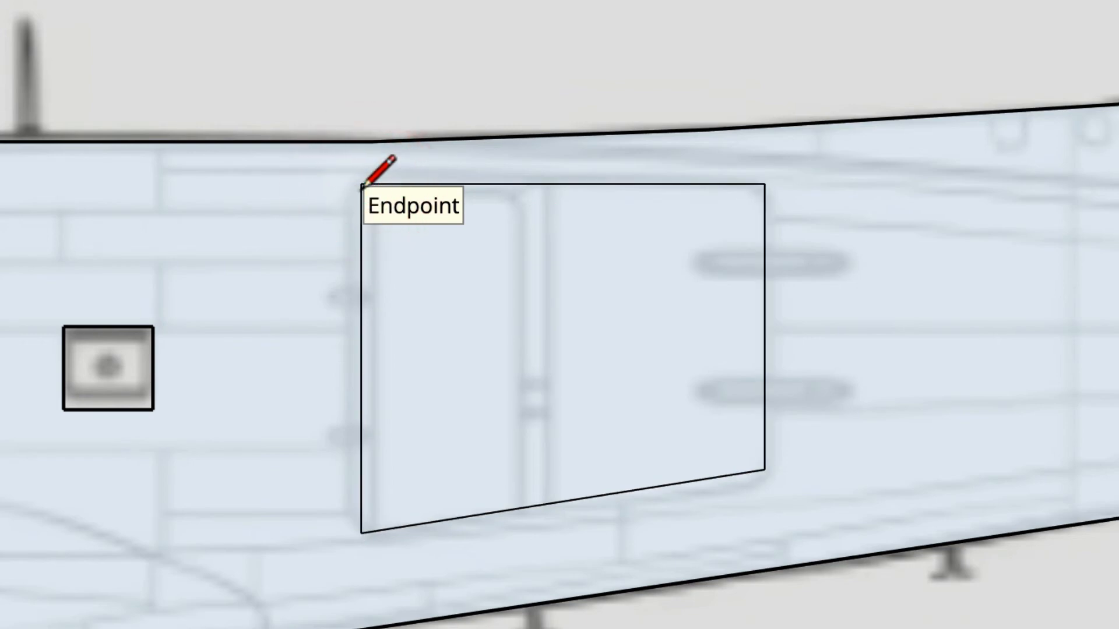
- Select the cargo door face and measure the gap from its upper front corner to the fuselage's upper edge
{"action": "left_click", "coordinate": [539, 362]}
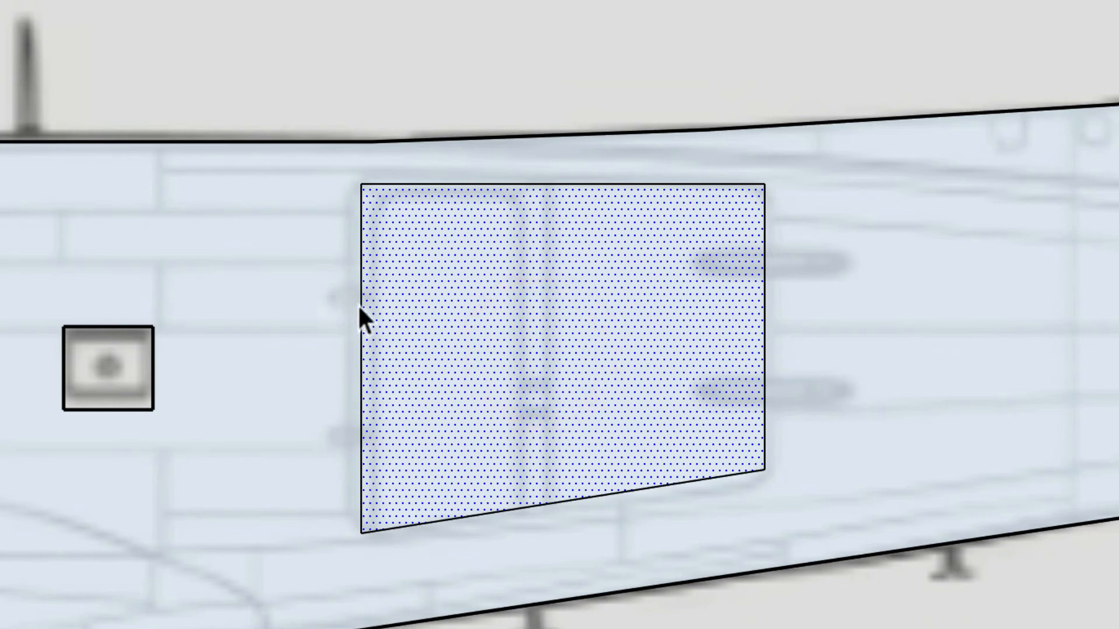
{"action": "scroll", "coordinate": [437, 192], "scroll_direction": "up", "scroll_amount": 2}
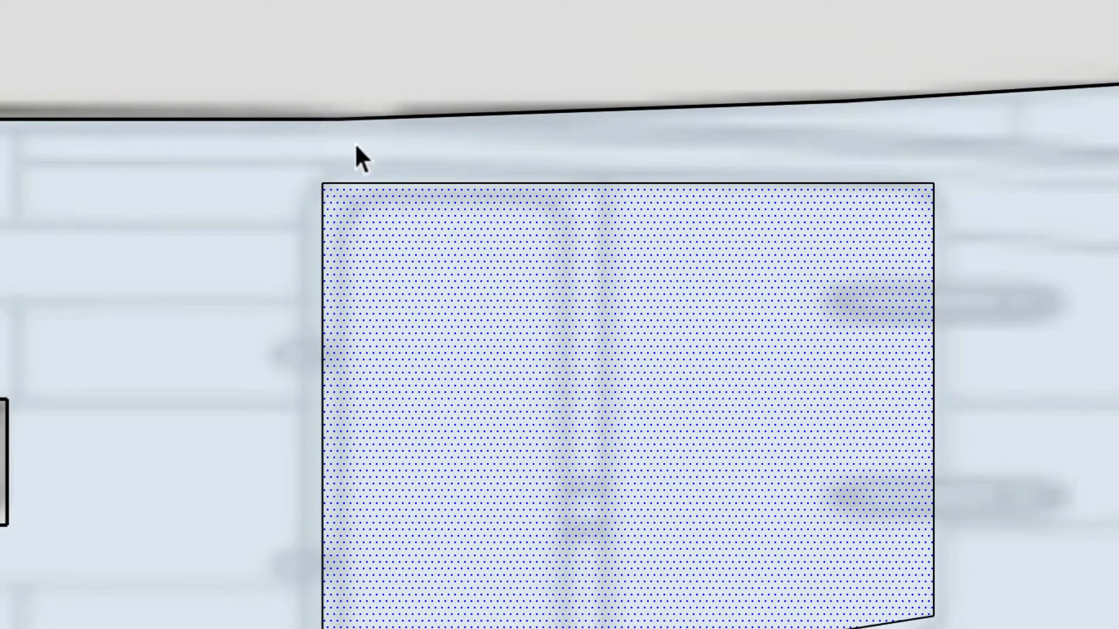
{"action": "key", "text": "t"}
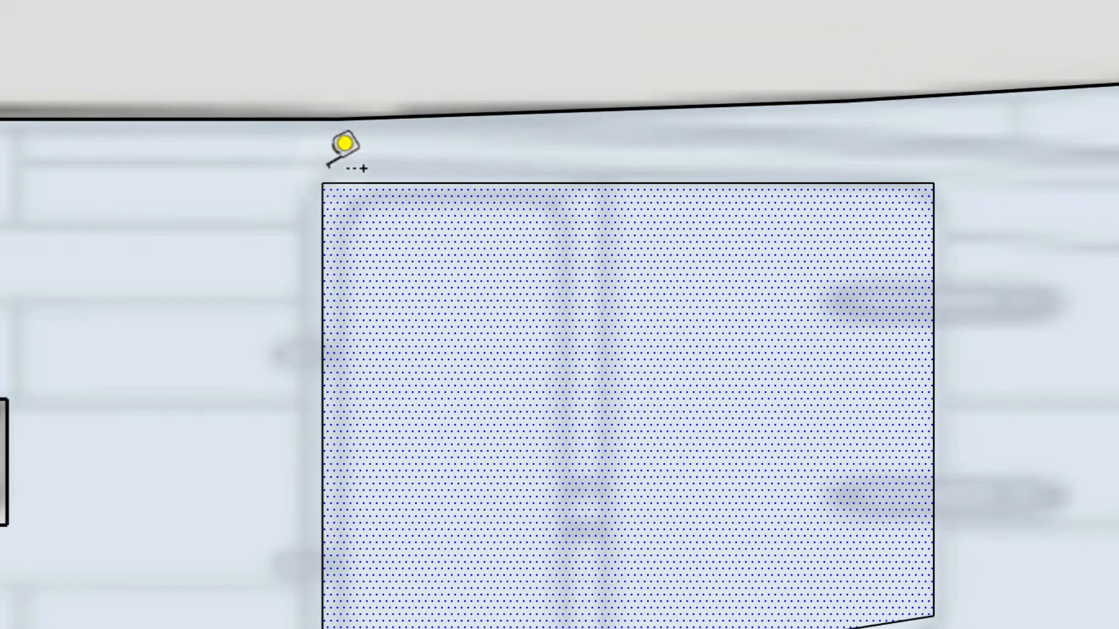
{"action": "scroll", "coordinate": [326, 178], "scroll_direction": "up", "scroll_amount": 2}
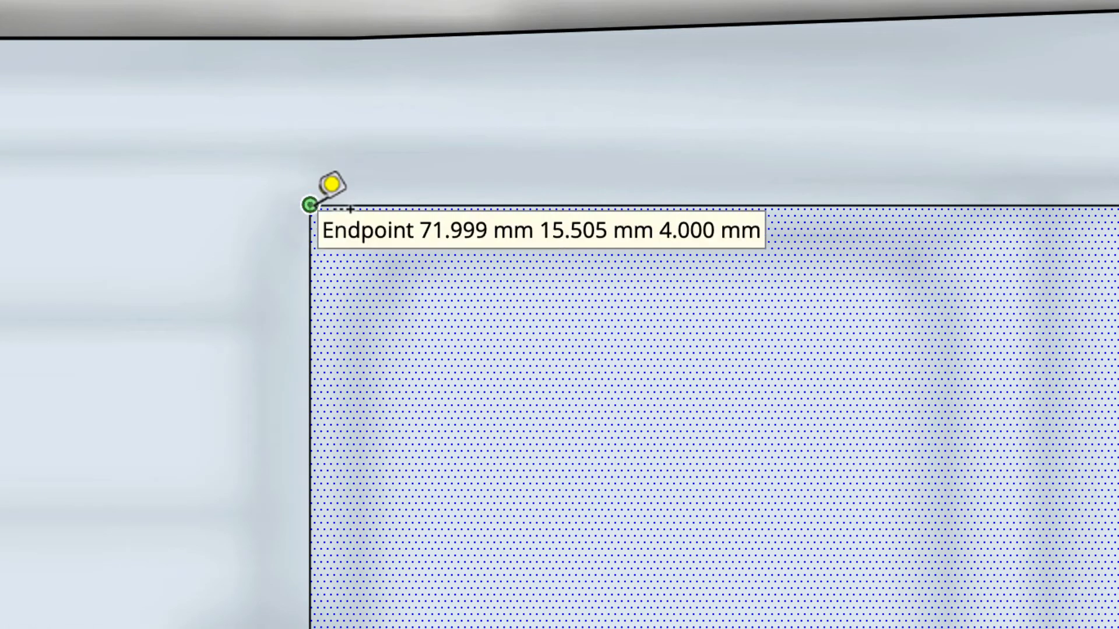
{"action": "left_click", "coordinate": [310, 205]}
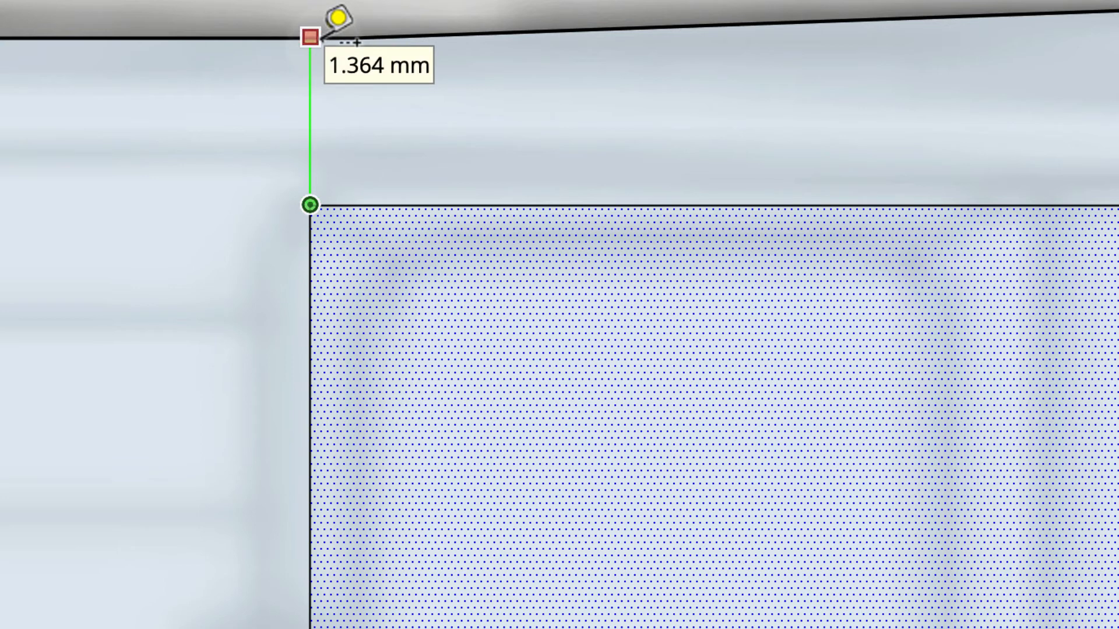
{"action": "scroll", "coordinate": [324, 36], "scroll_direction": "down", "scroll_amount": 6}
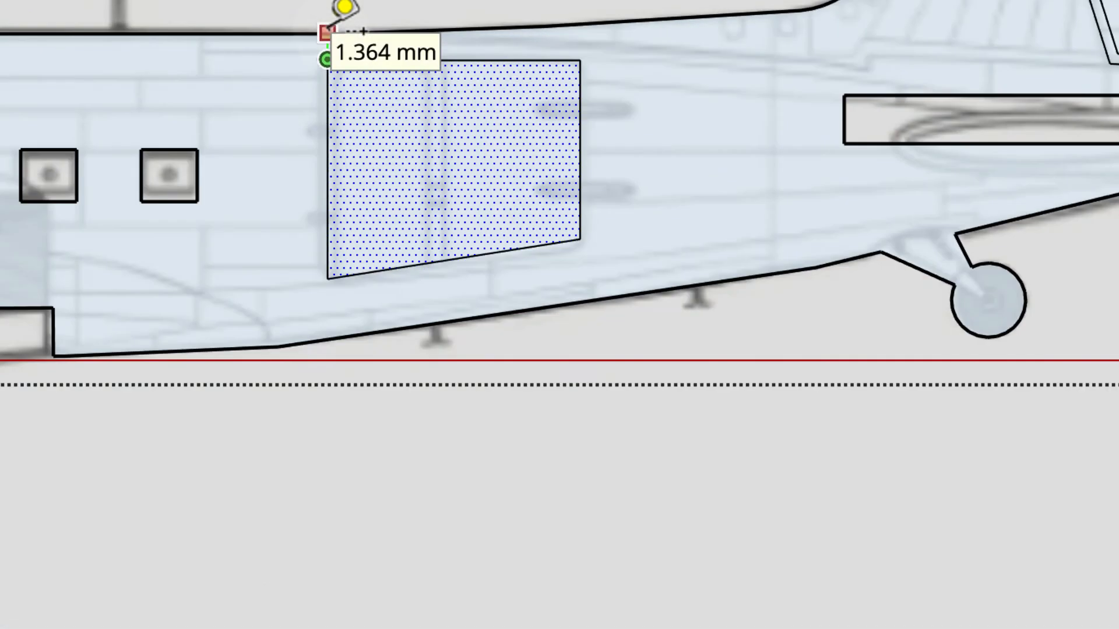
{"action": "scroll", "coordinate": [327, 29], "scroll_direction": "down", "scroll_amount": 2}
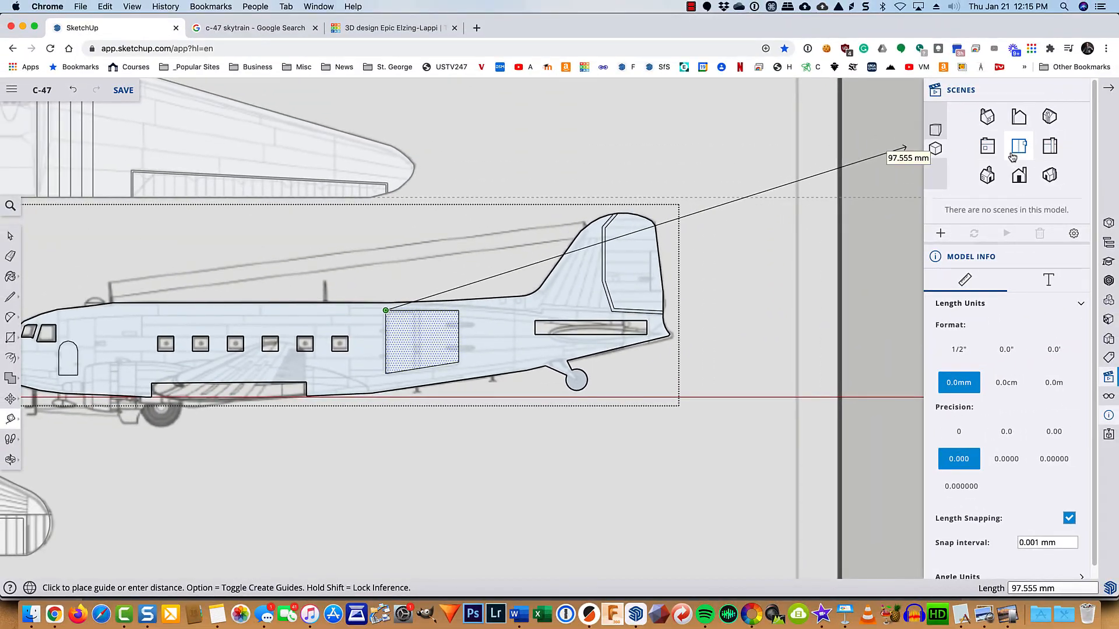
- Turn off the X-ray display and push the arched front door face about 0.718 mm into the fuselage
{"action": "left_click", "coordinate": [987, 175]}
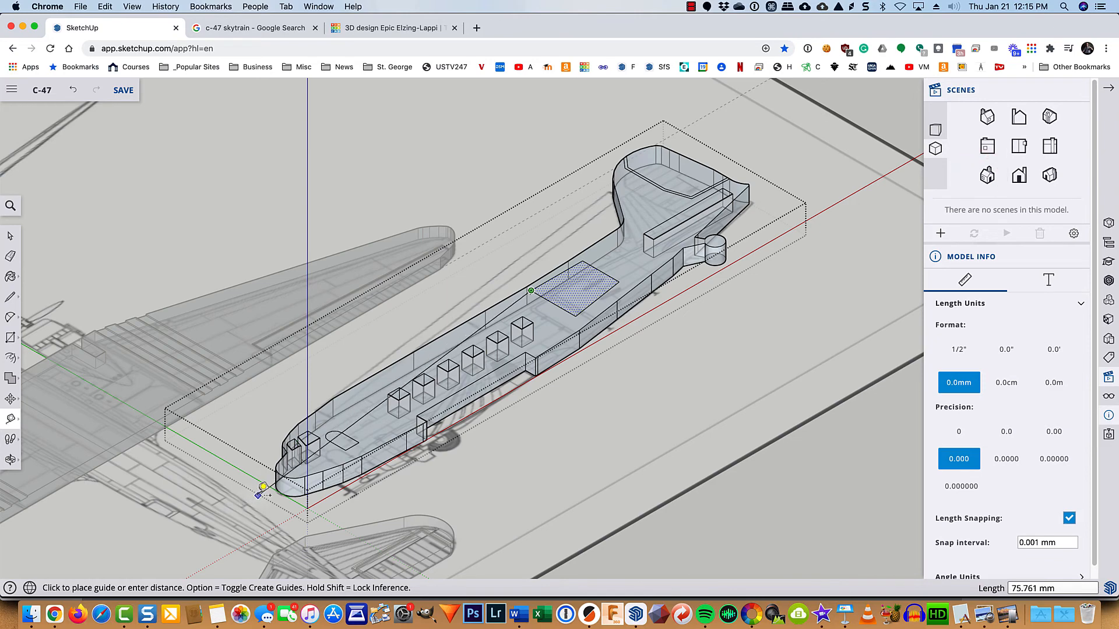
{"action": "key", "text": "x"}
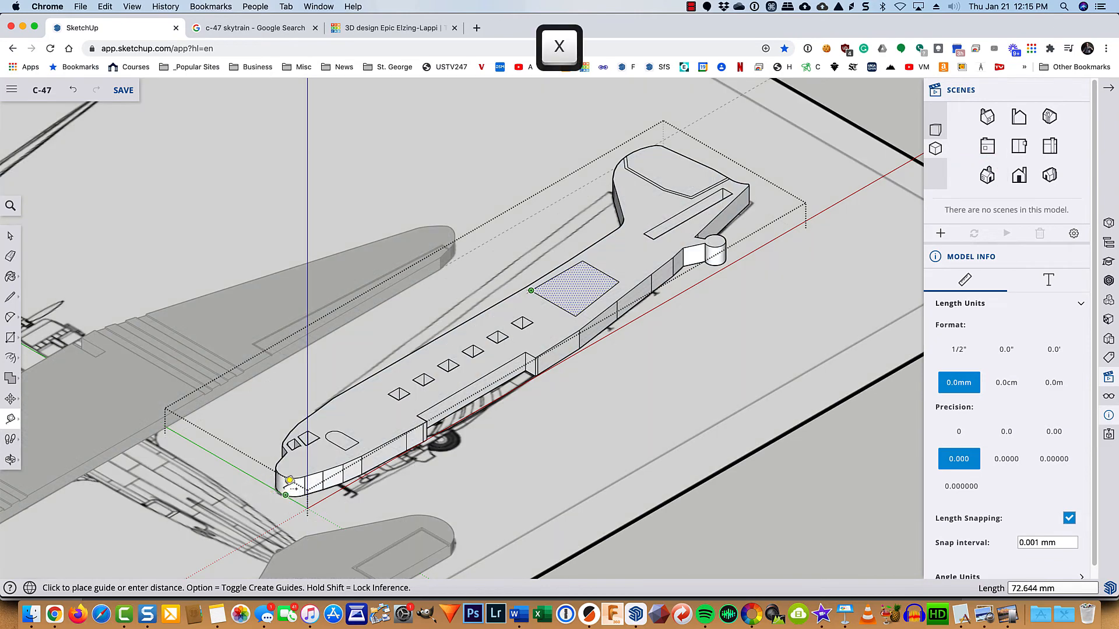
{"action": "scroll", "coordinate": [290, 480], "scroll_direction": "up", "scroll_amount": 5}
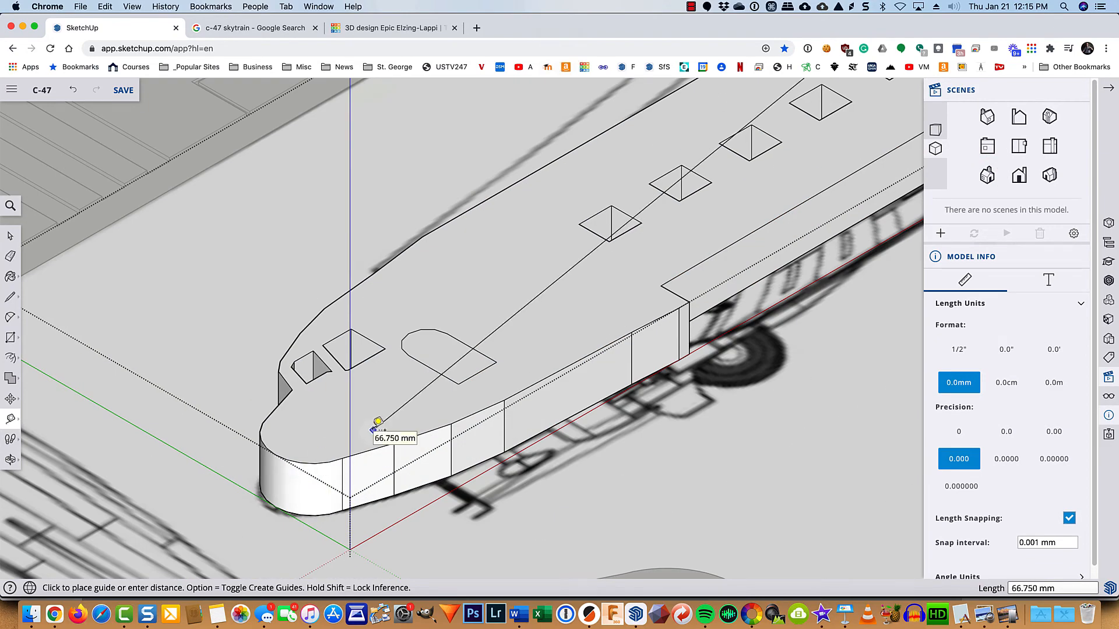
{"action": "key", "text": "space"}
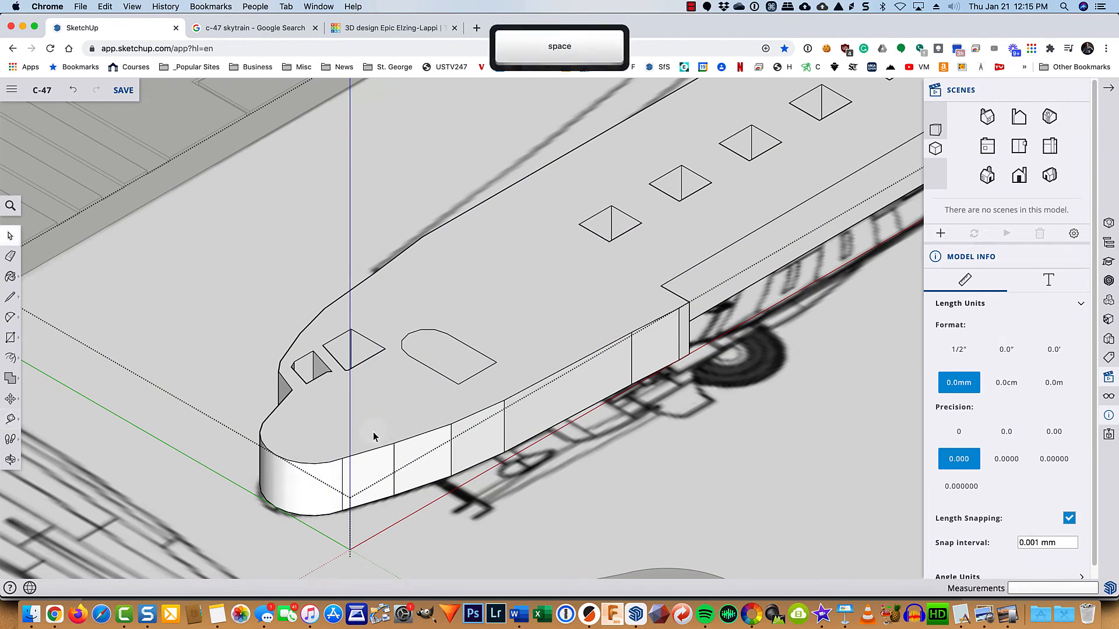
{"action": "left_click", "coordinate": [442, 361]}
{"action": "key", "text": "p"}
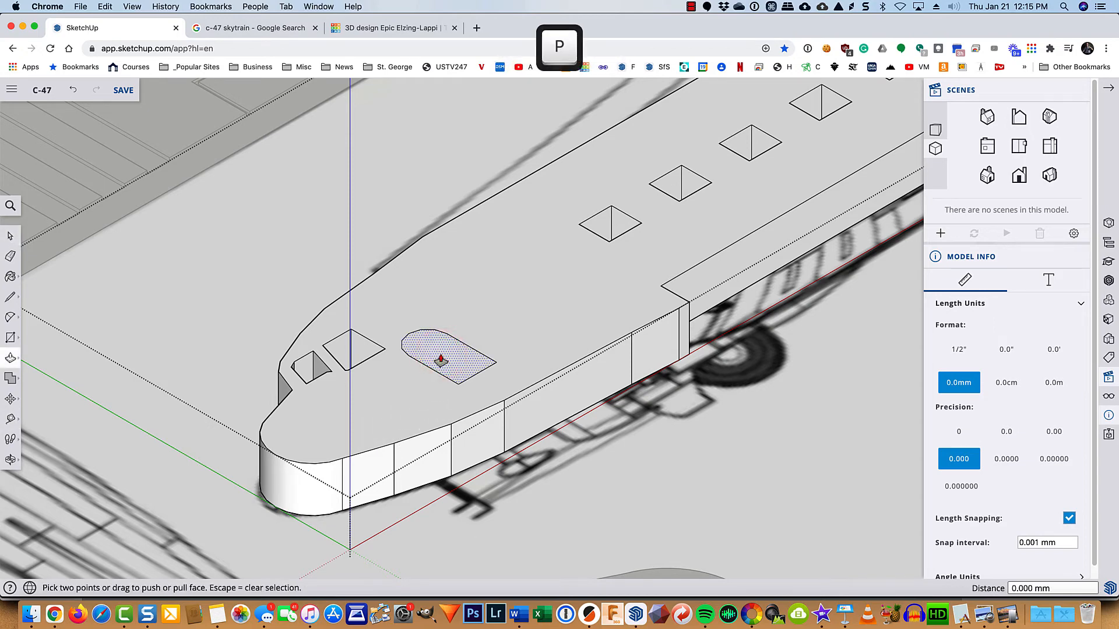
{"action": "left_click", "coordinate": [441, 360]}
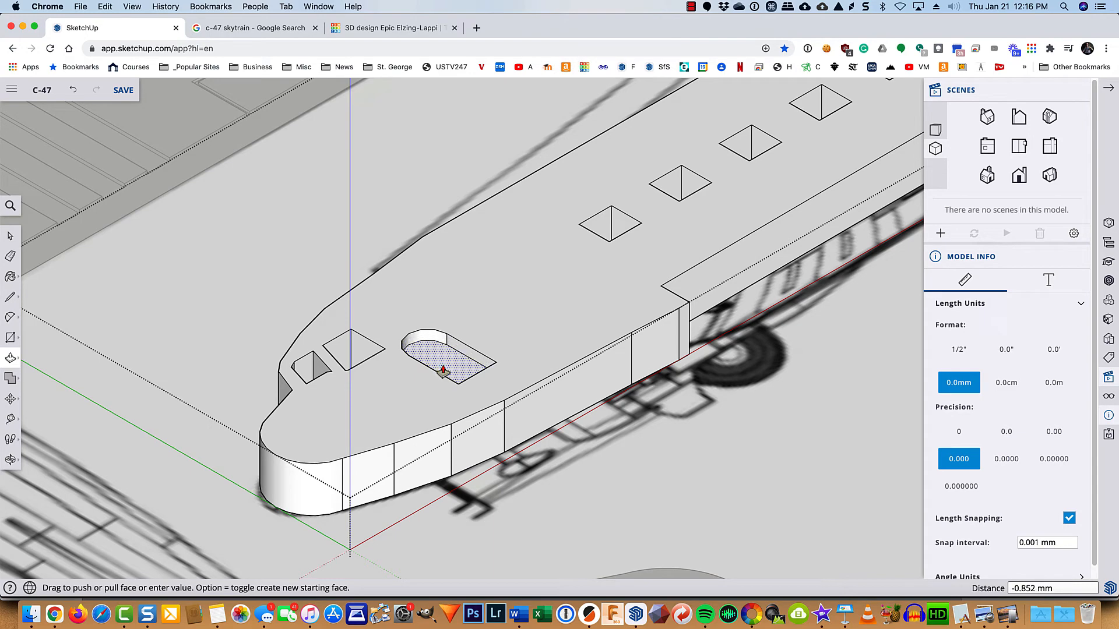
{"action": "left_click", "coordinate": [444, 365]}
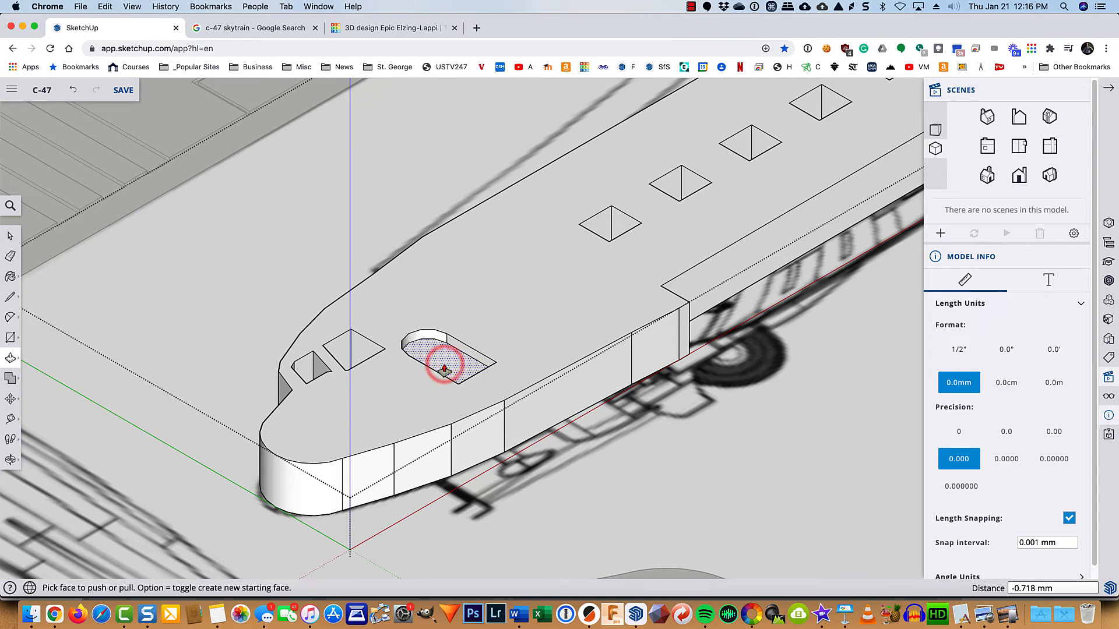
- Save the model, reload the web page and reopen the C-47 file
{"action": "middle_click_drag", "start_coordinate": [744, 350], "coordinate": [294, 579], "text": "shift"}
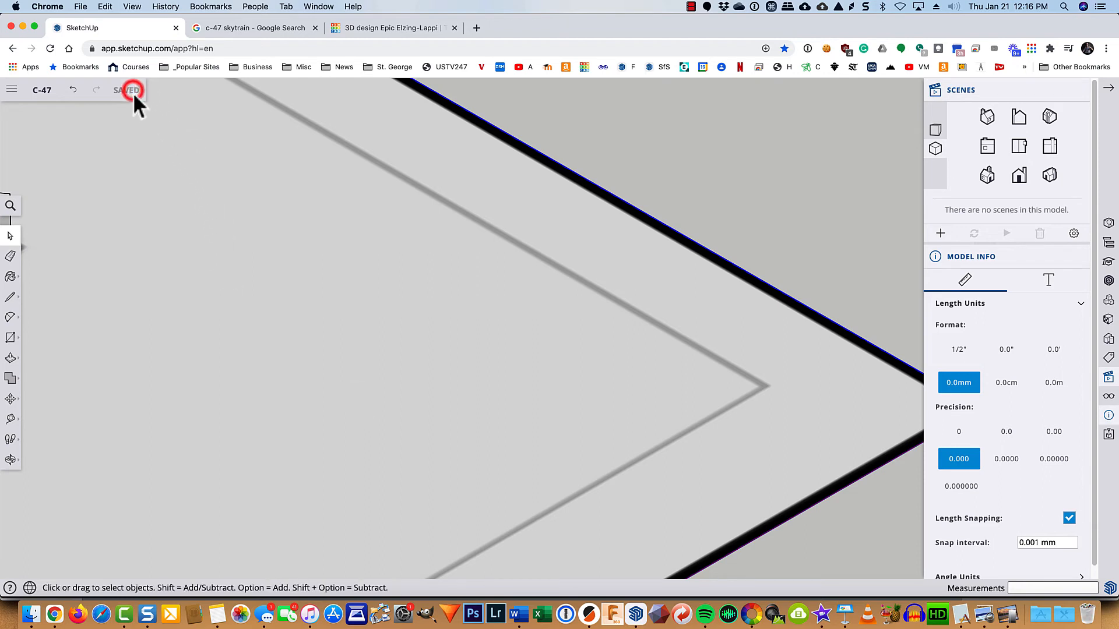
{"action": "left_click", "coordinate": [52, 49]}
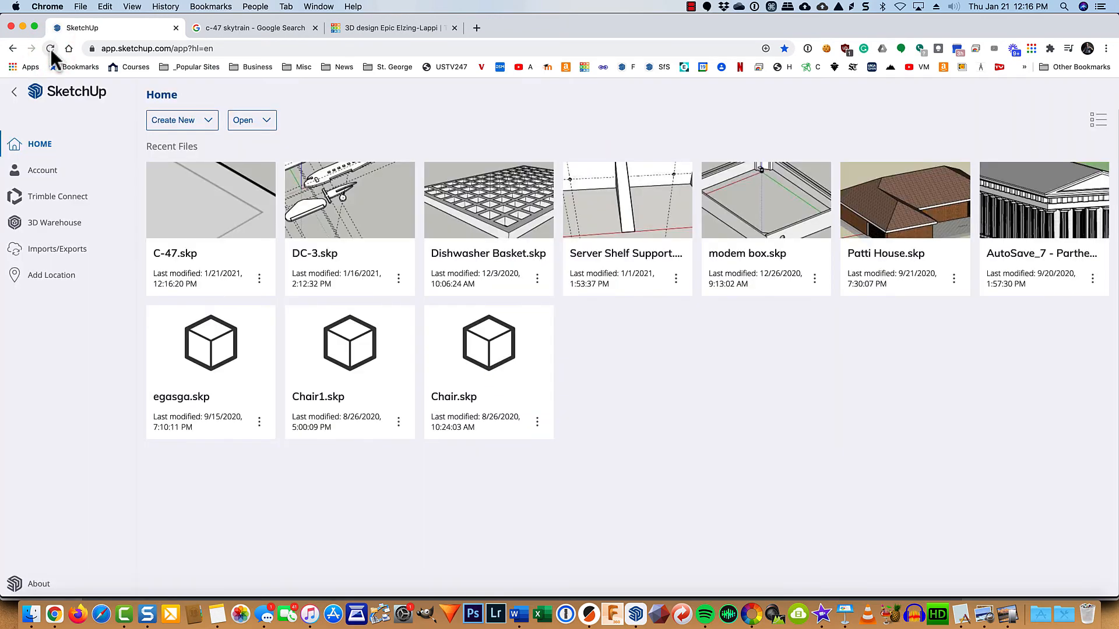
{"action": "left_click", "coordinate": [214, 224]}
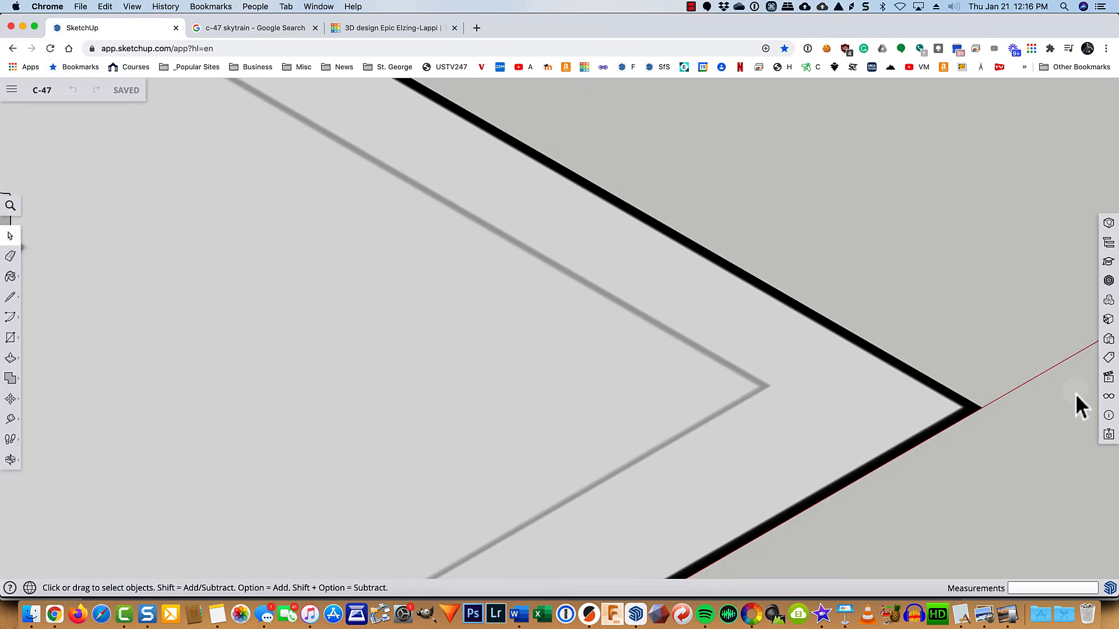
- Show the display and scene options again and fit the whole model in the top view
{"action": "left_click", "coordinate": [1109, 398]}
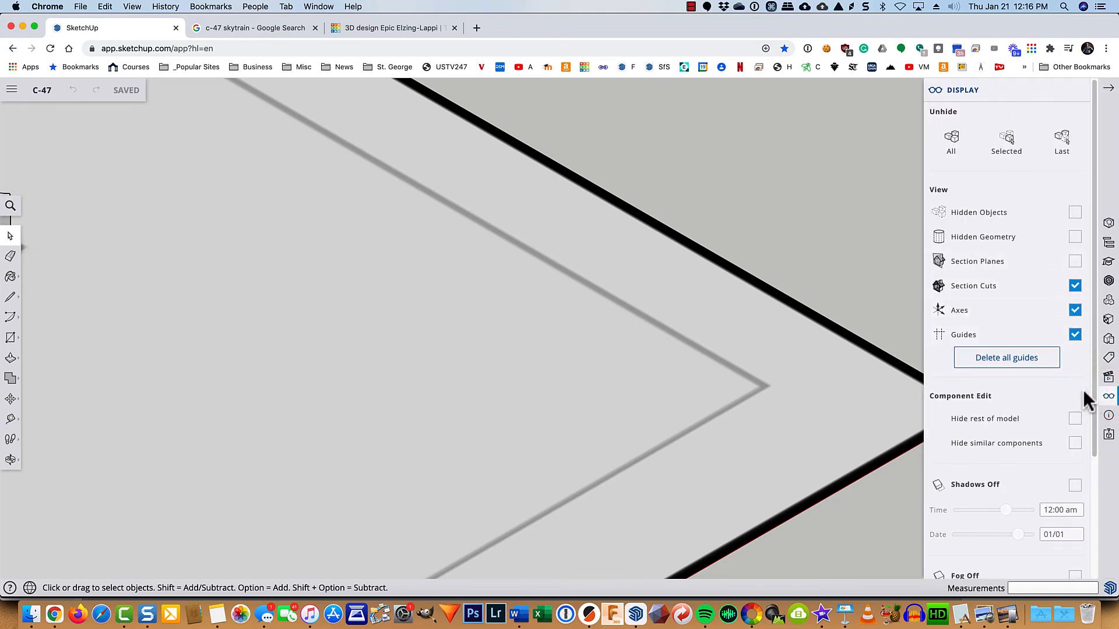
{"action": "left_click", "coordinate": [1108, 377]}
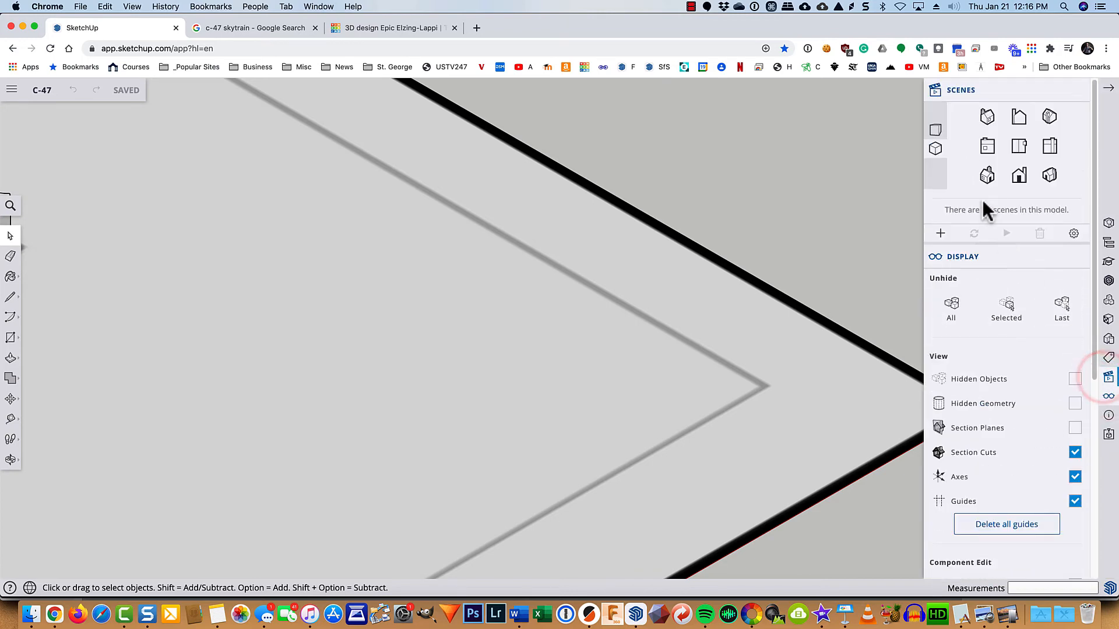
{"action": "left_click", "coordinate": [1017, 148]}
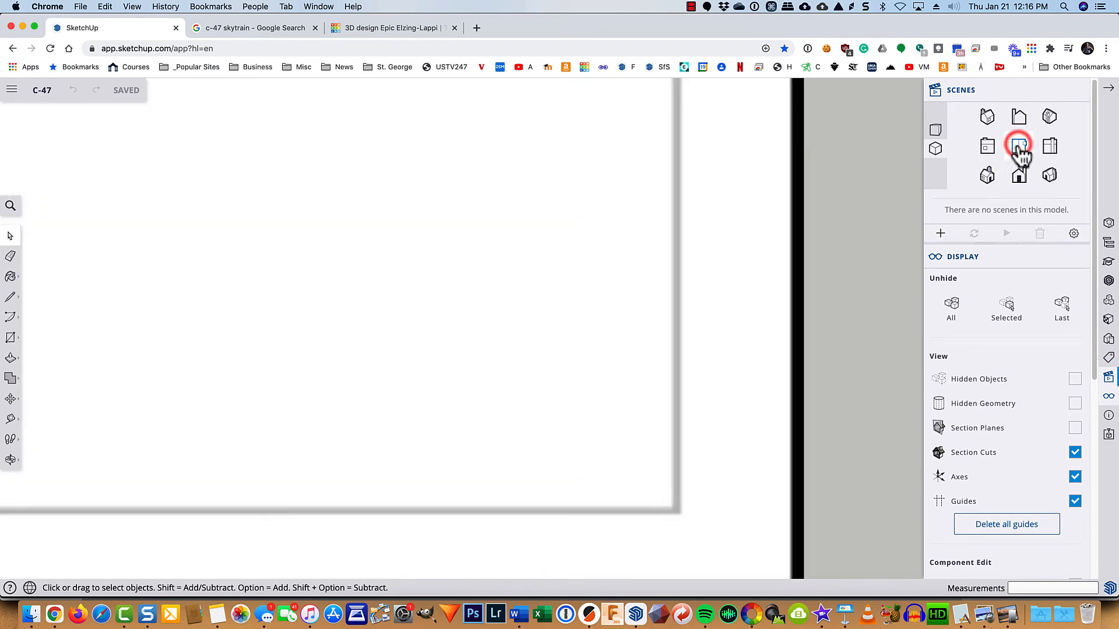
{"action": "left_click", "coordinate": [186, 369]}
{"action": "key", "text": "shift+z"}
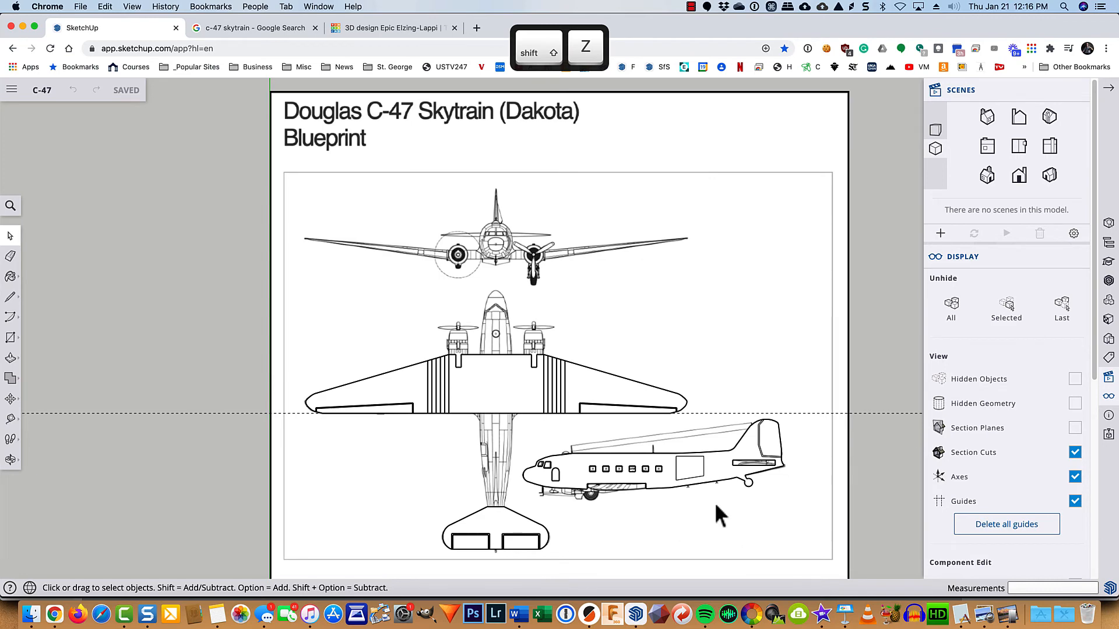
- Open the fuselage group for editing and push the cargo door face inward to match the front door's recess depth
{"action": "left_click", "coordinate": [988, 175]}
{"action": "scroll", "coordinate": [590, 267], "scroll_direction": "up", "scroll_amount": 10}
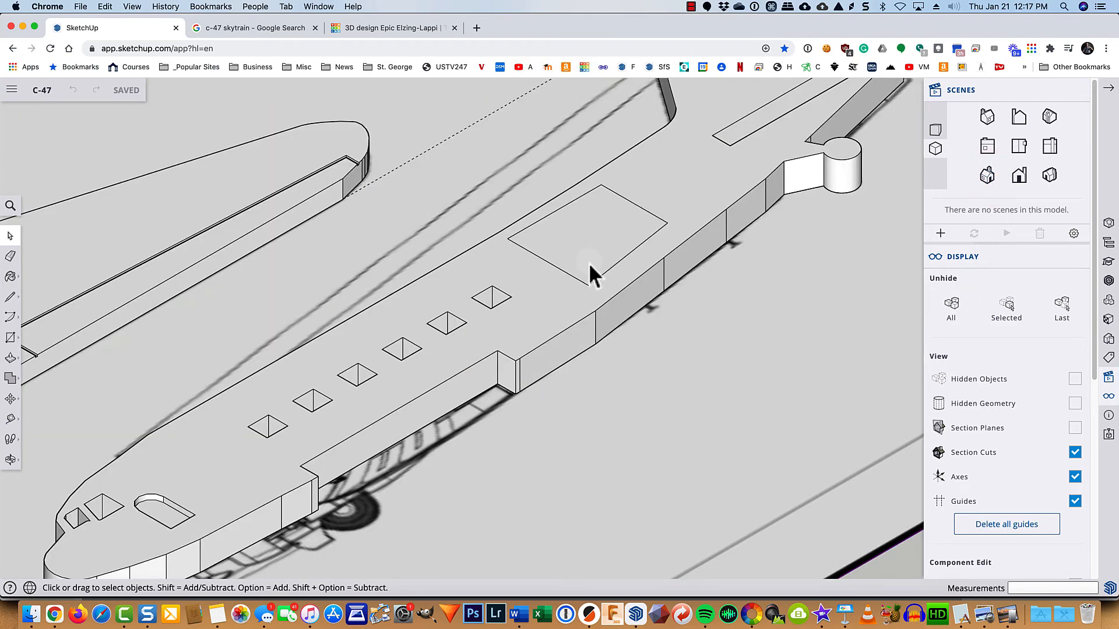
{"action": "left_click", "coordinate": [590, 267]}
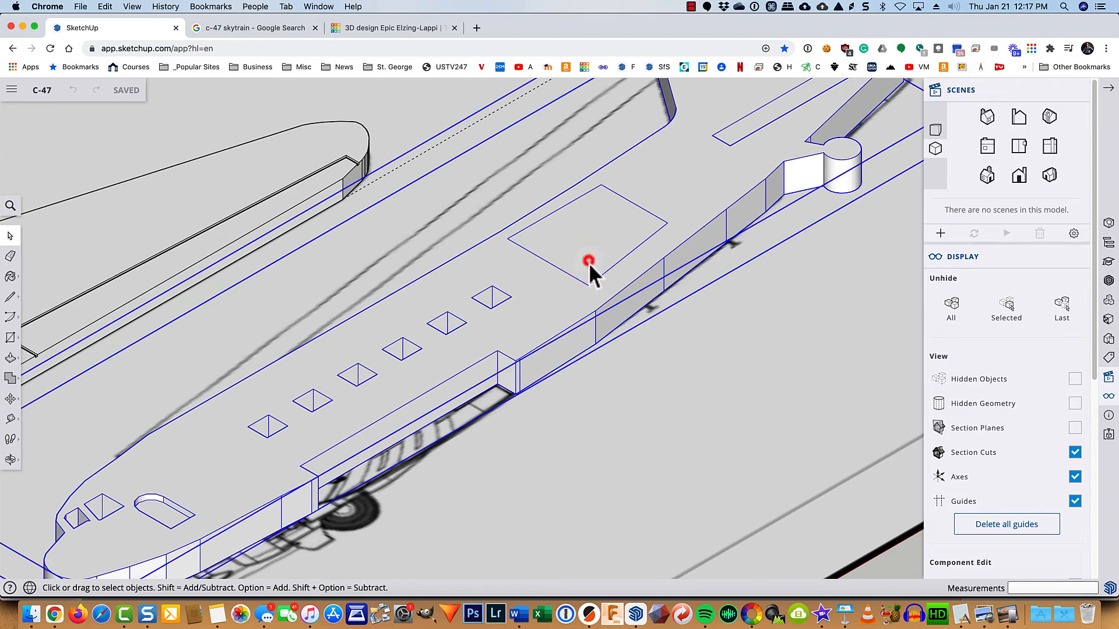
{"action": "double_click", "coordinate": [589, 265]}
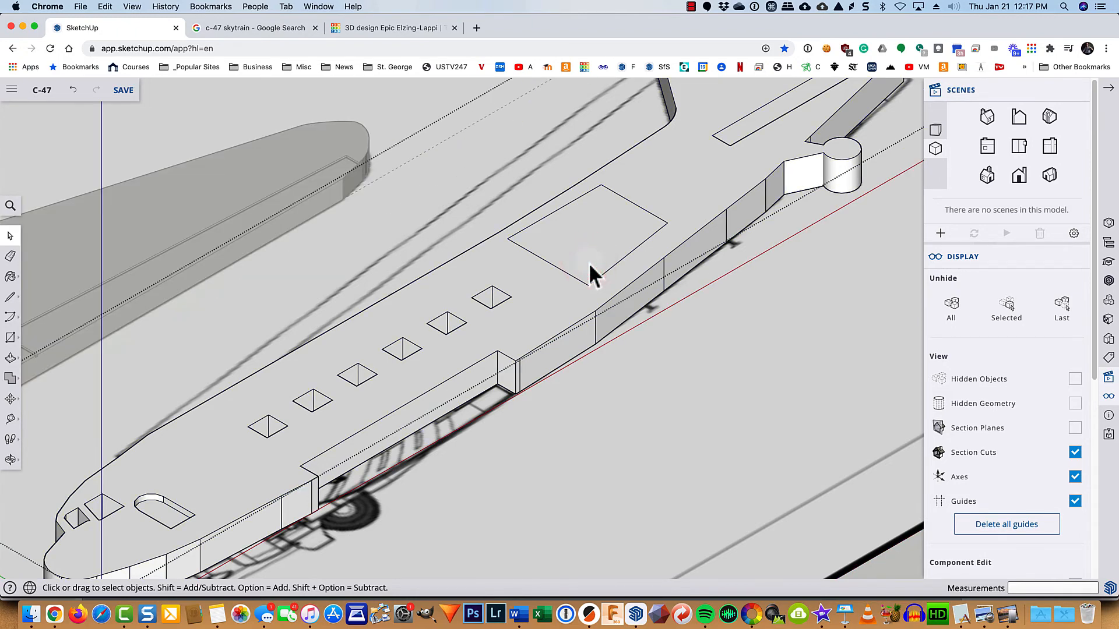
{"action": "left_click", "coordinate": [590, 265]}
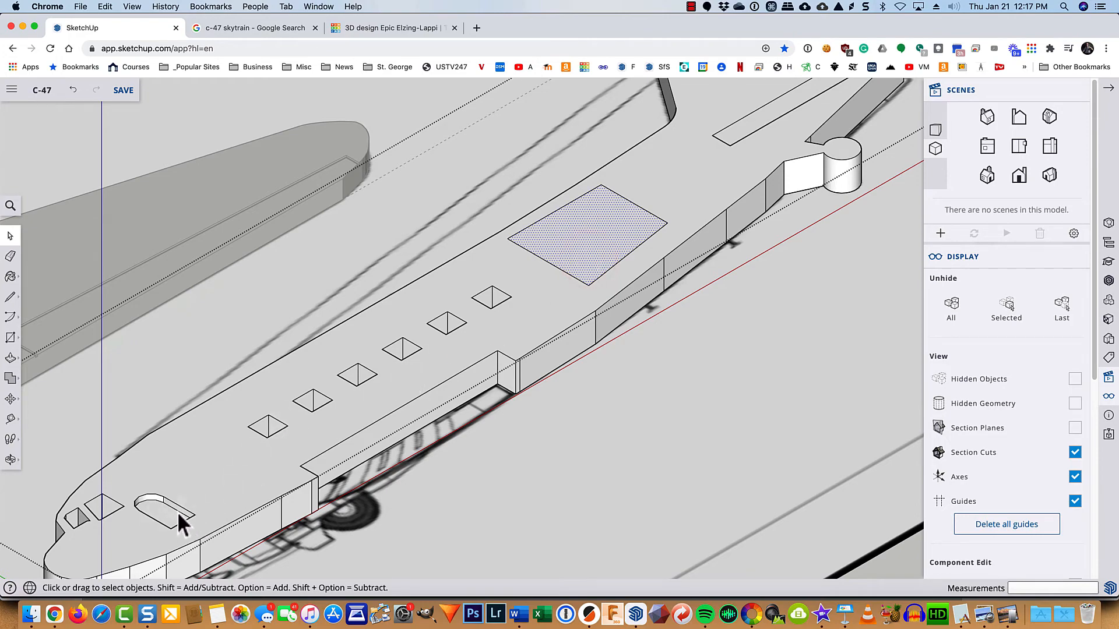
{"action": "key", "text": "p"}
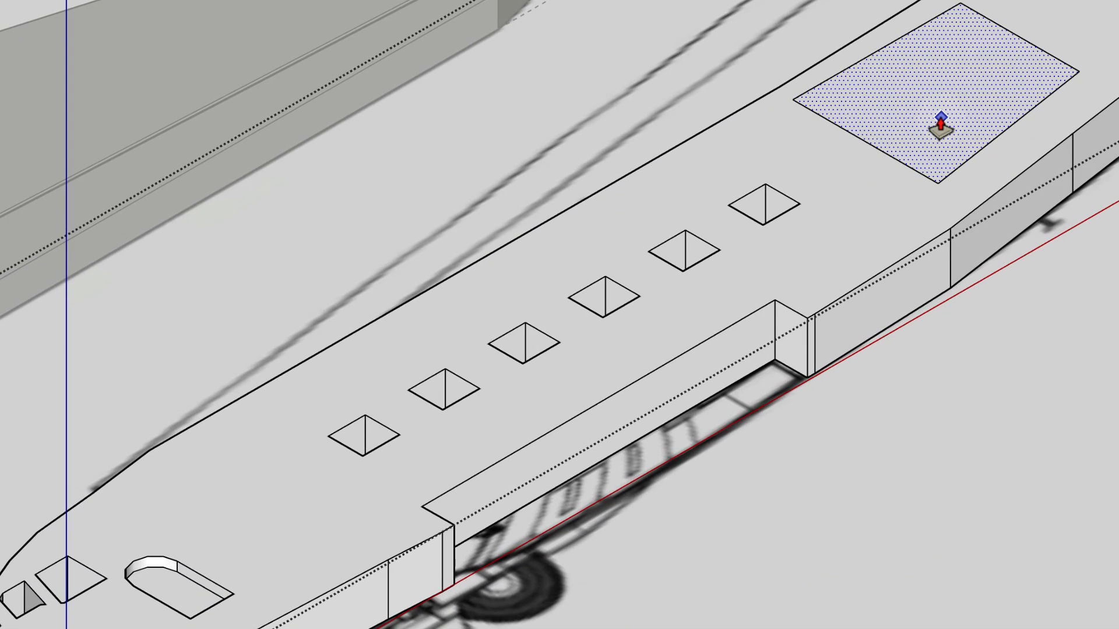
{"action": "left_click", "coordinate": [940, 121]}
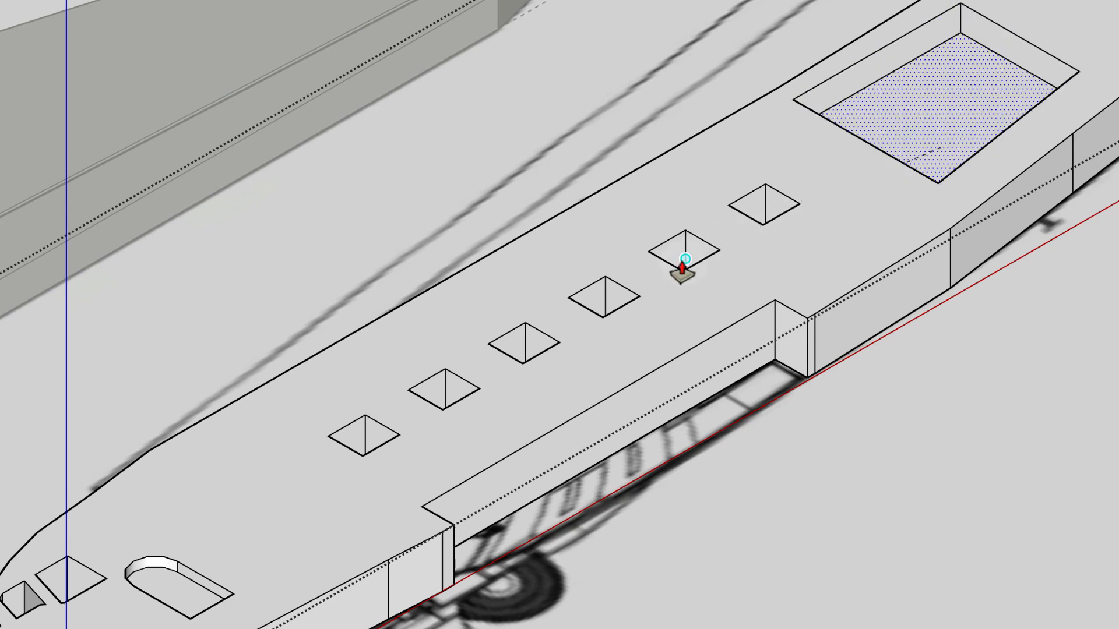
{"action": "left_click", "coordinate": [207, 544]}
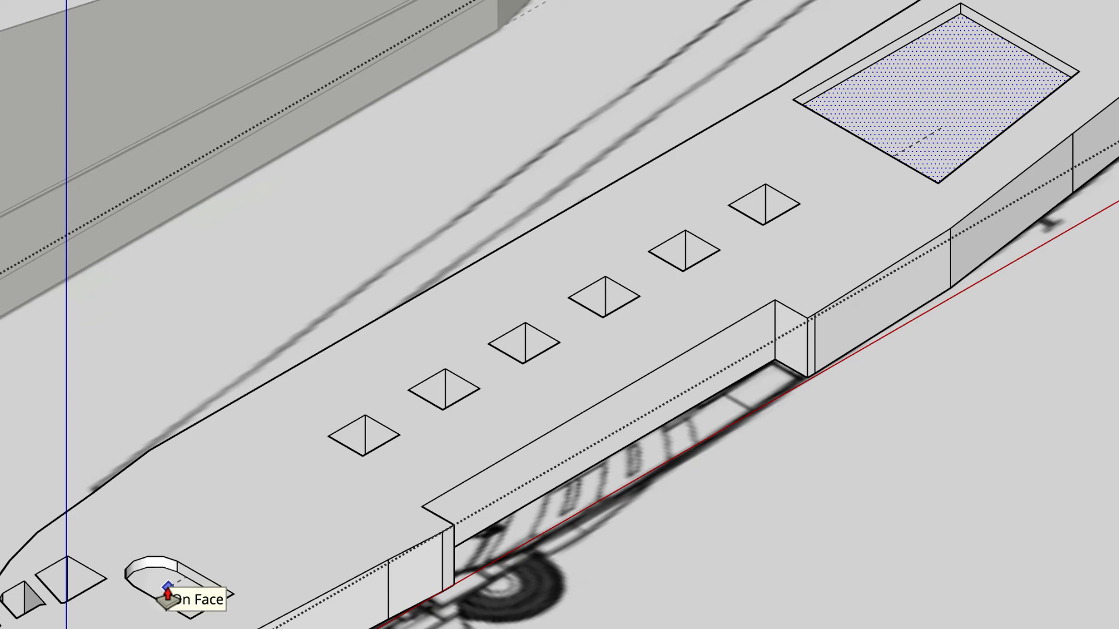
- Finish the cargo door recess, push the narrow rudder outline strip in to the same 0.718 mm depth, and save the model
{"action": "left_click", "coordinate": [168, 586]}
{"action": "middle_click_drag", "start_coordinate": [1117, 187], "coordinate": [709, 516], "text": "shift"}
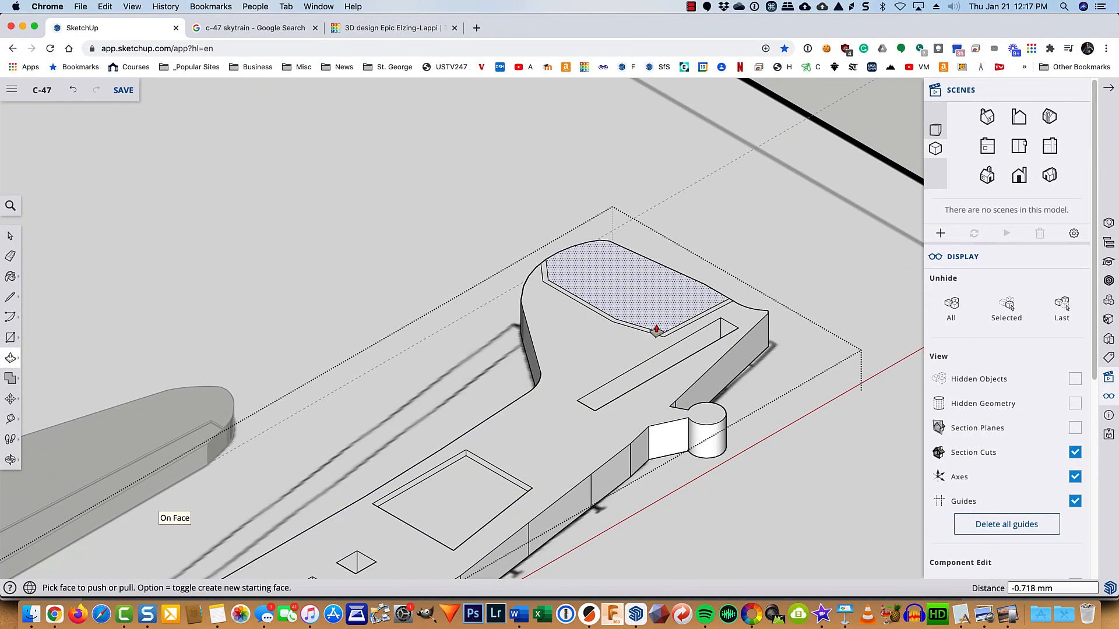
{"action": "scroll", "coordinate": [655, 326], "scroll_direction": "up", "scroll_amount": 10}
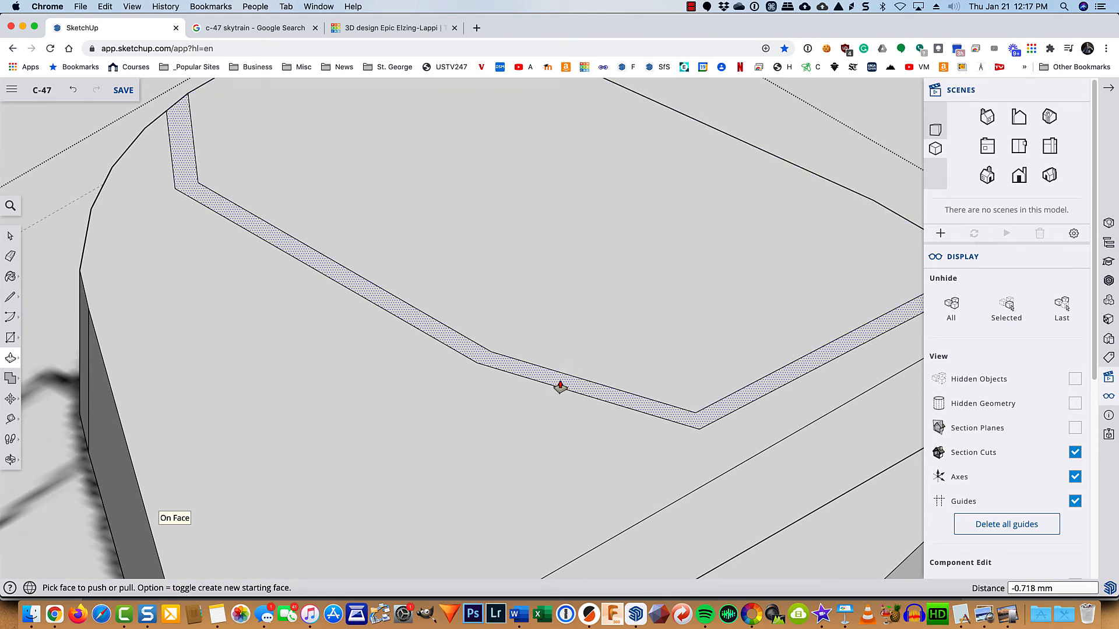
{"action": "double_click", "coordinate": [560, 382]}
{"action": "key", "text": "space"}
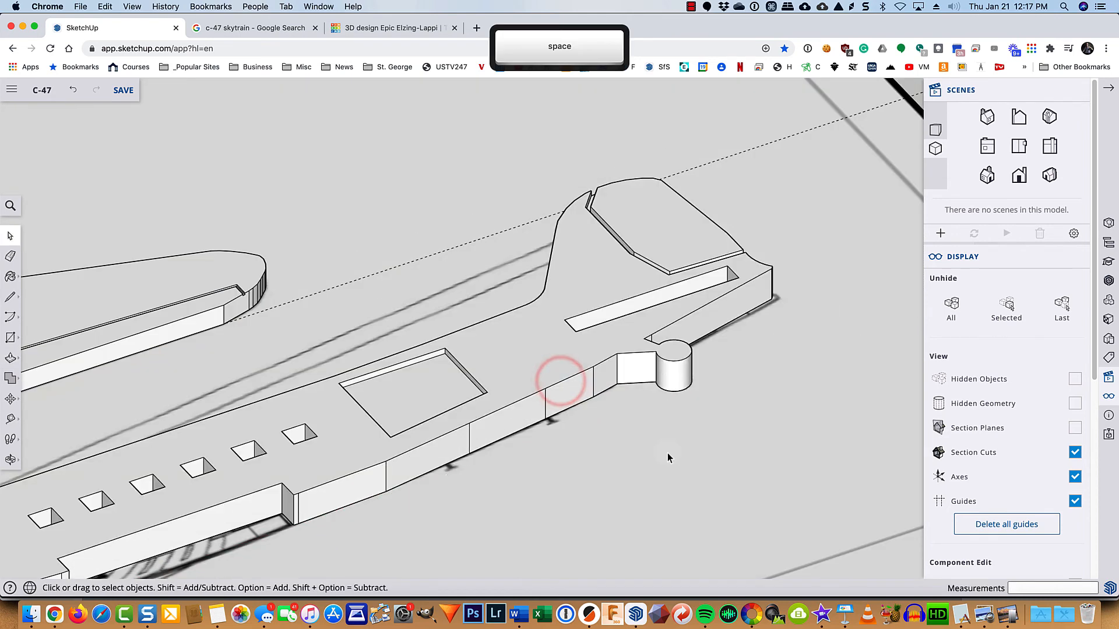
{"action": "scroll", "coordinate": [664, 450], "scroll_direction": "down", "scroll_amount": 5}
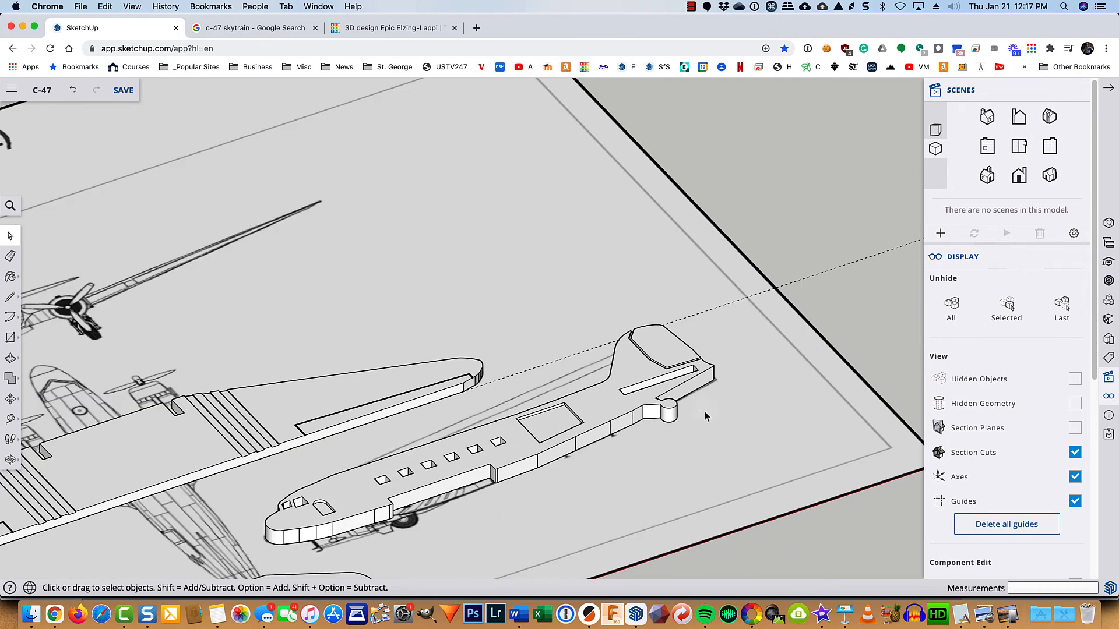
{"action": "left_click", "coordinate": [123, 91]}
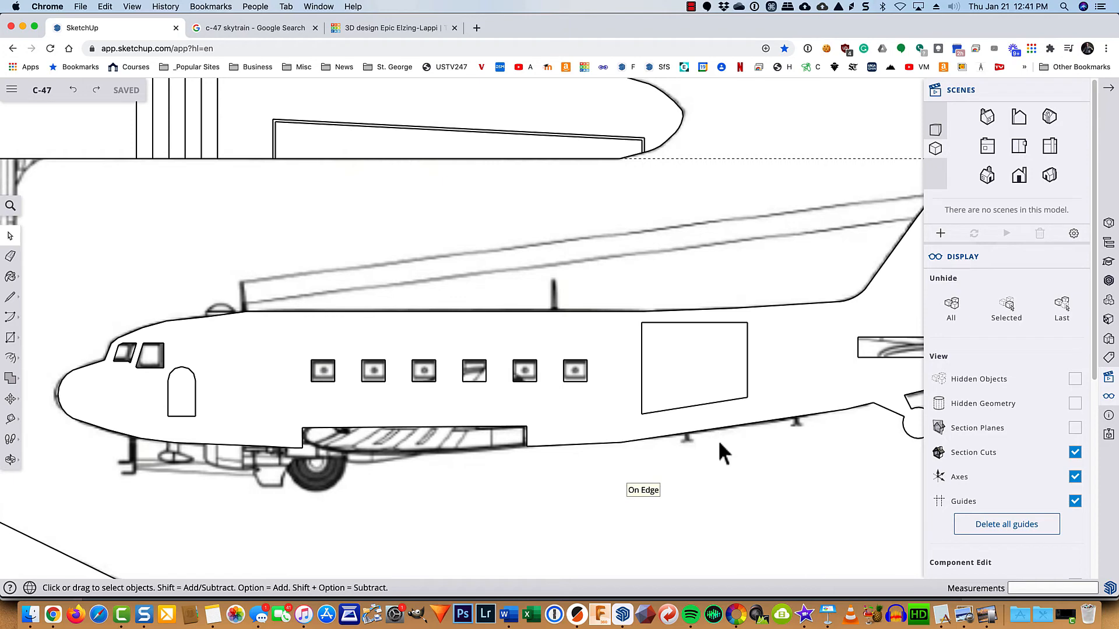
- Reopen the fuselage group and offset the recessed cargo door's edges about 0.591 mm inward
{"action": "middle_click_drag", "start_coordinate": [753, 481], "coordinate": [725, 255]}
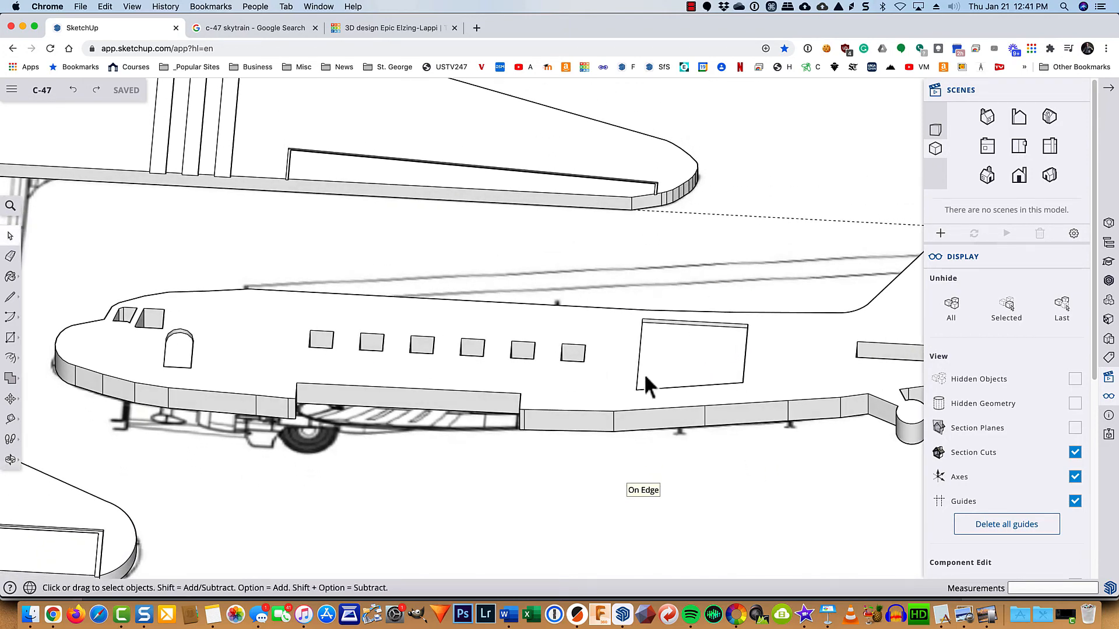
{"action": "double_click", "coordinate": [764, 352]}
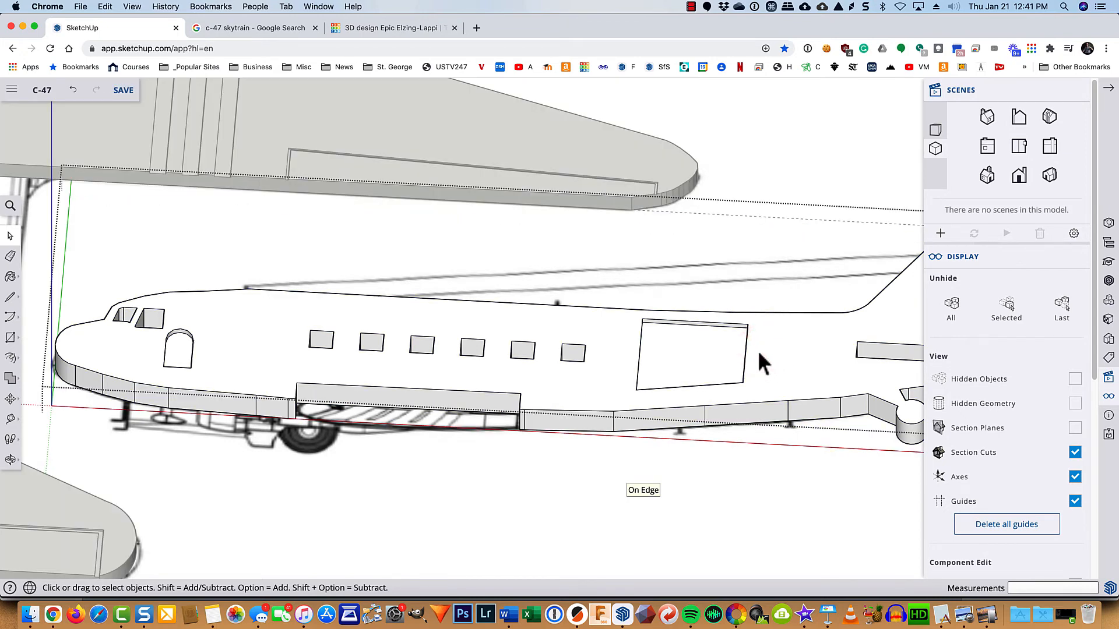
{"action": "scroll", "coordinate": [714, 347], "scroll_direction": "up", "scroll_amount": 3}
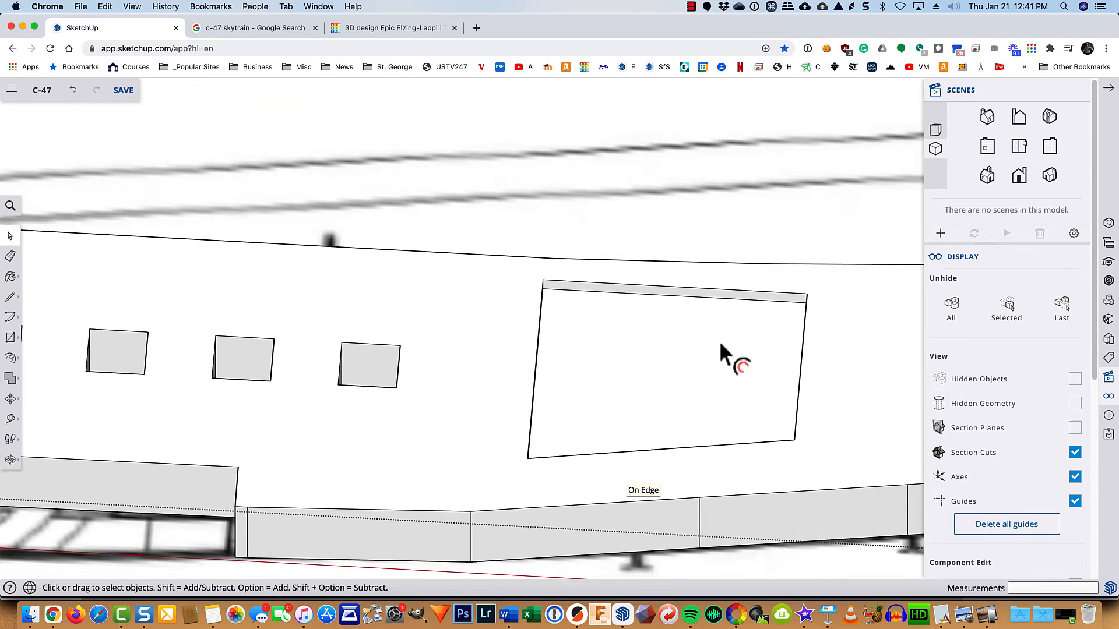
{"action": "key", "text": "f"}
{"action": "left_click", "coordinate": [701, 312]}
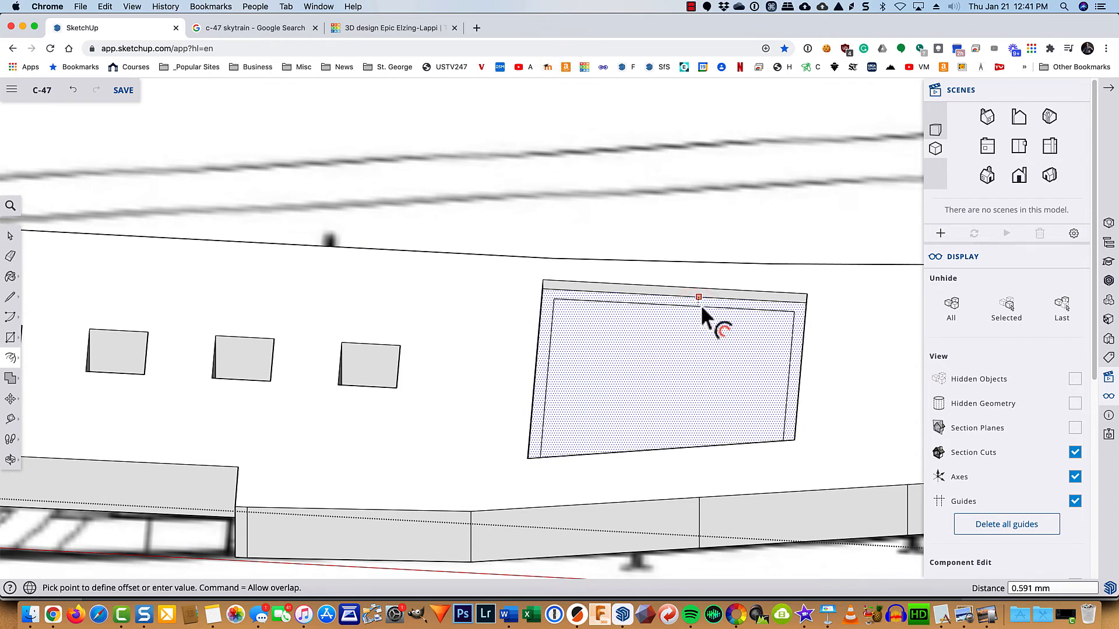
{"action": "left_click", "coordinate": [700, 306]}
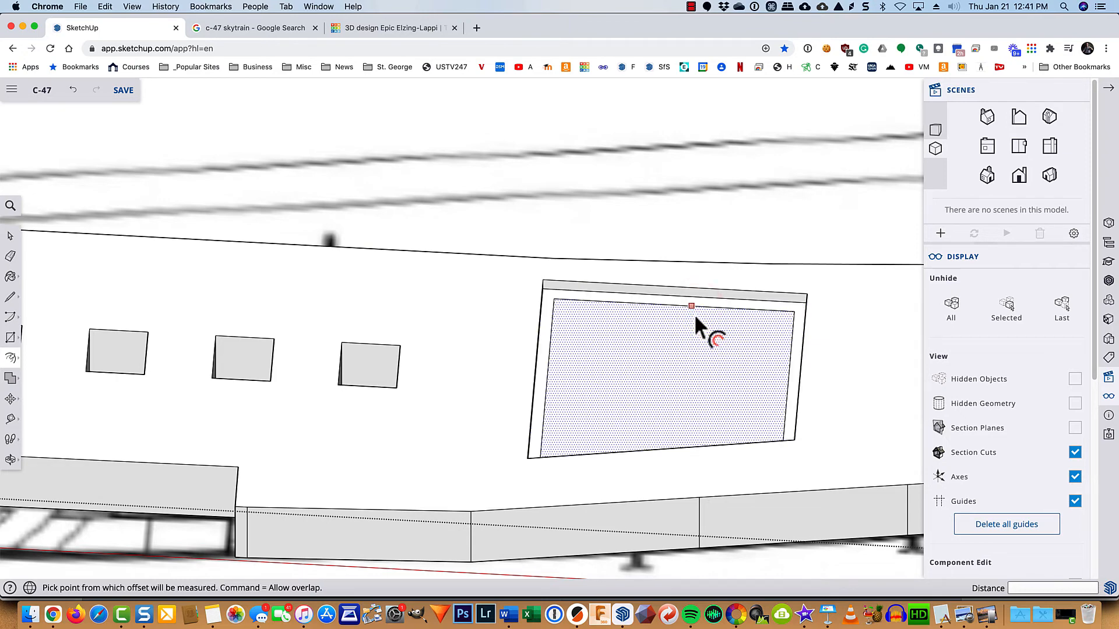
- Pull the inner cargo door face out 0.718 mm, flush with the fuselage surface, and exit the group
{"action": "key", "text": "space"}
{"action": "left_click", "coordinate": [680, 331]}
{"action": "left_click", "coordinate": [684, 306]}
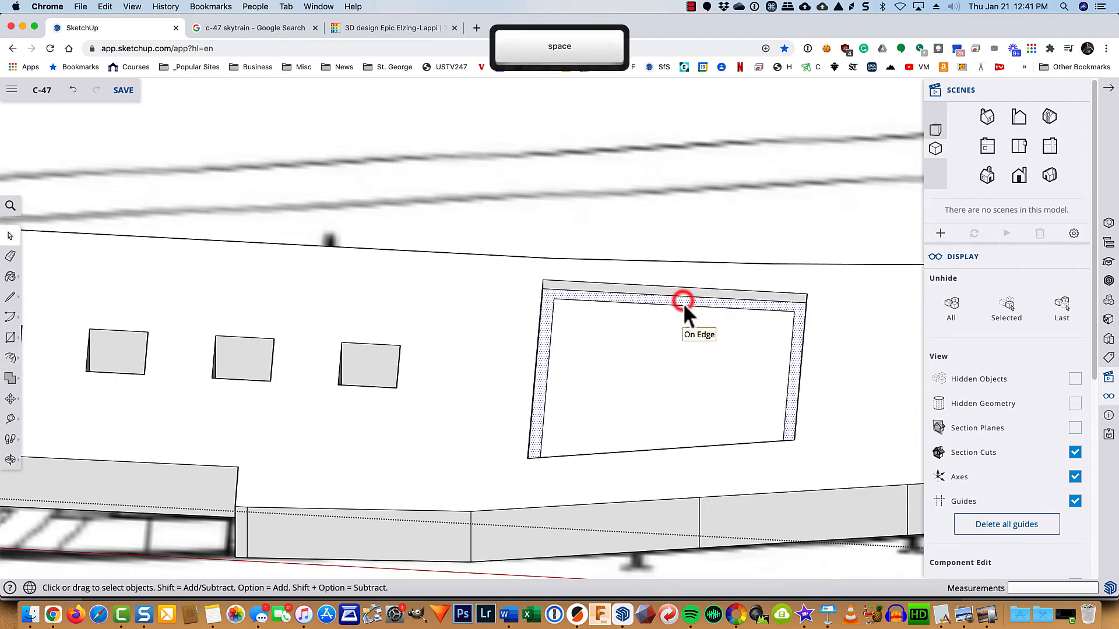
{"action": "left_click", "coordinate": [680, 375]}
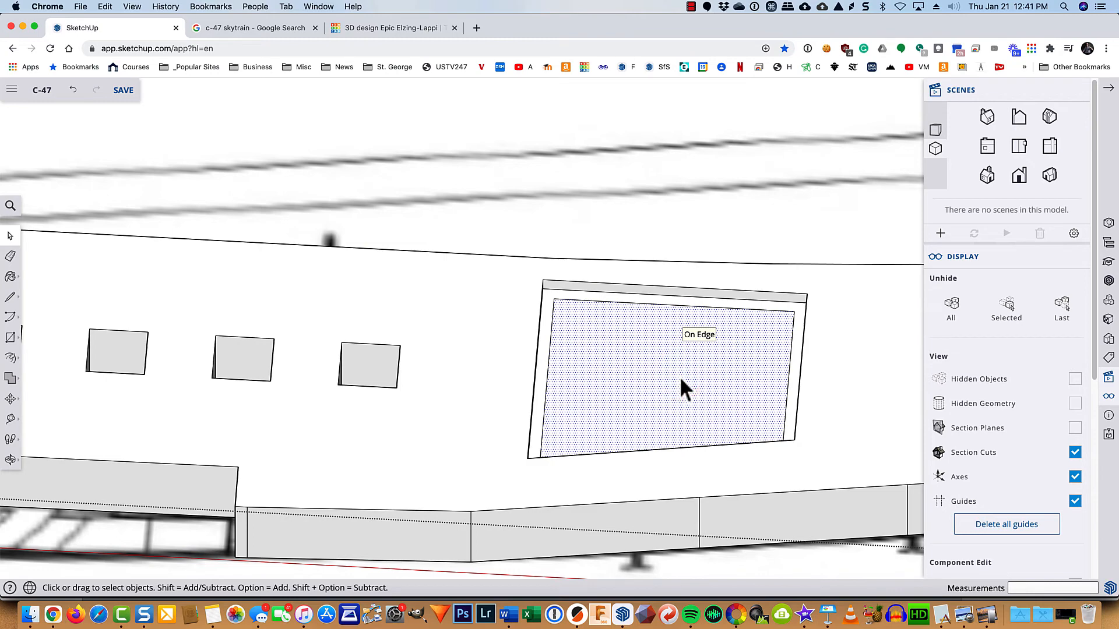
{"action": "key", "text": "p"}
{"action": "left_click", "coordinate": [680, 386]}
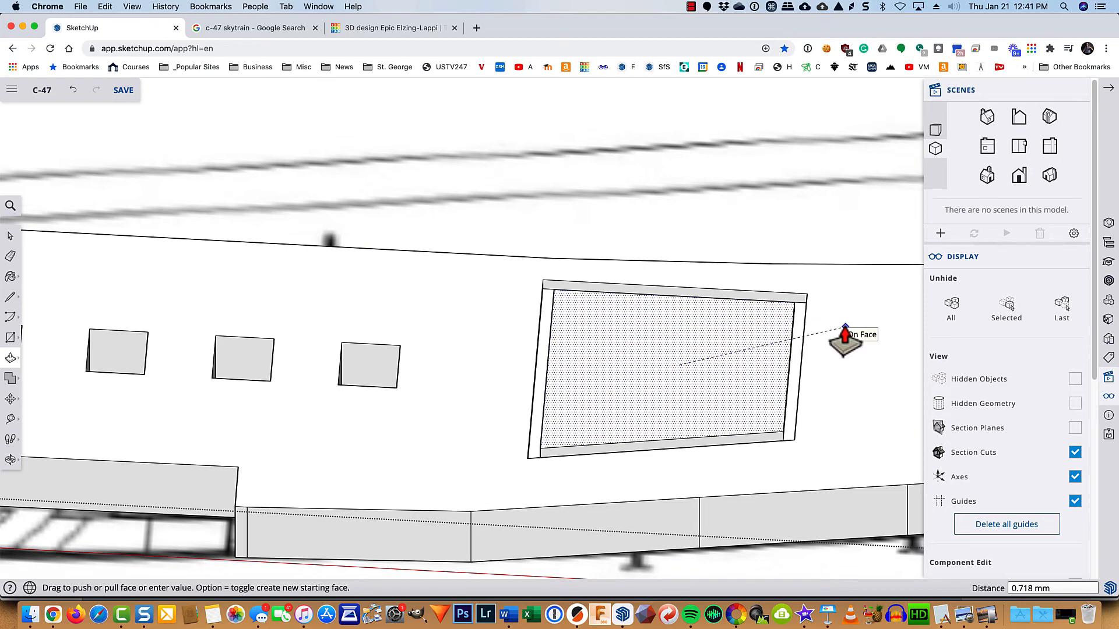
{"action": "left_click", "coordinate": [844, 331]}
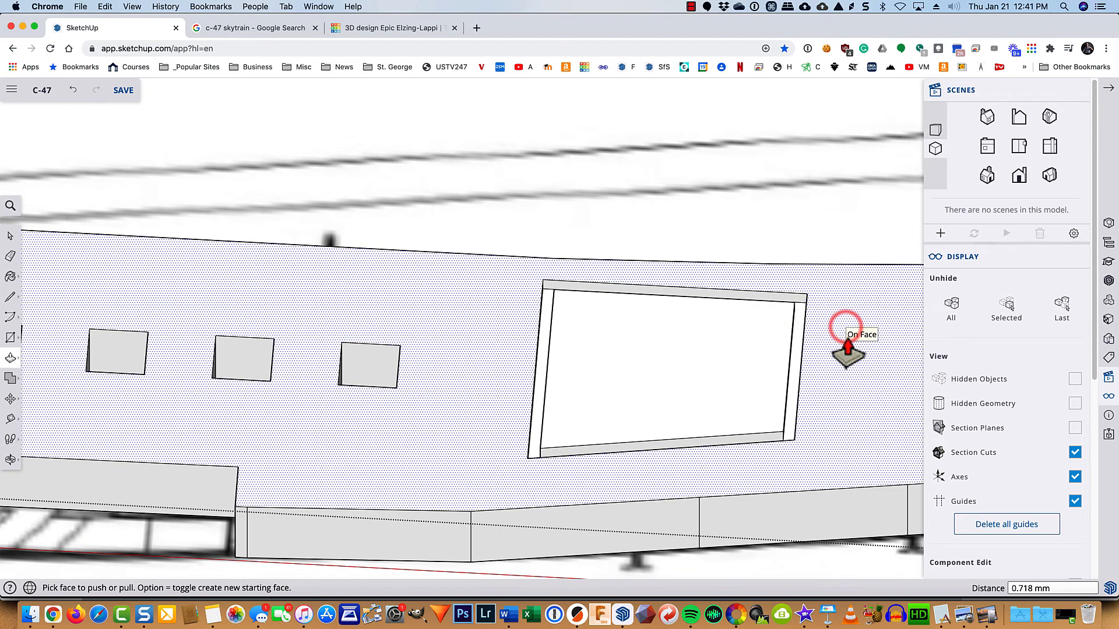
{"action": "key", "text": "space"}
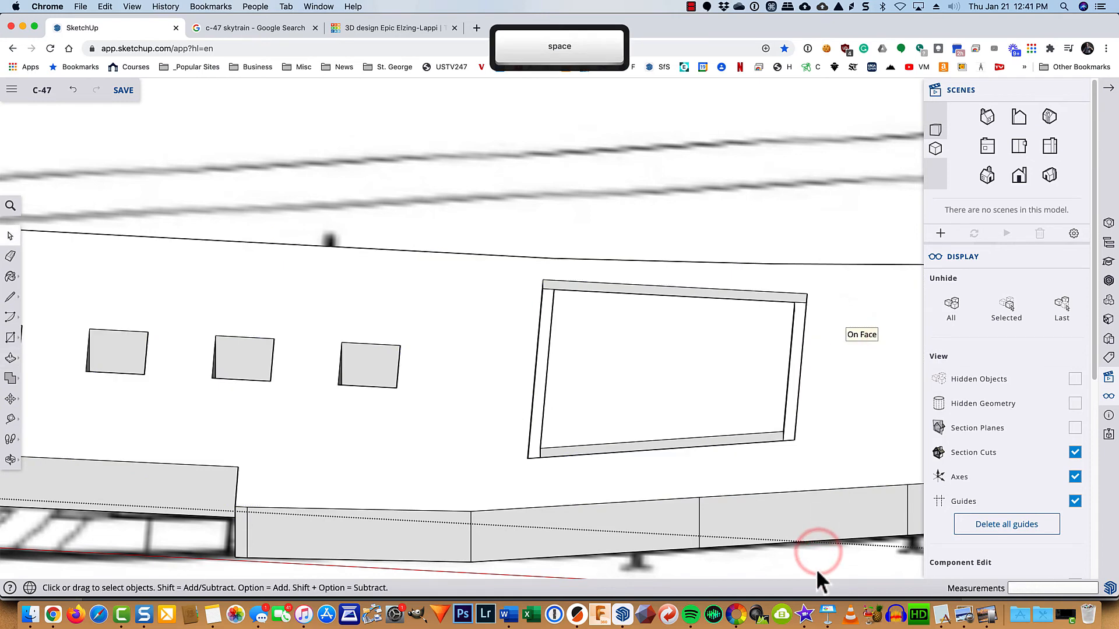
{"action": "scroll", "coordinate": [816, 568], "scroll_direction": "down", "scroll_amount": 5}
{"action": "left_click", "coordinate": [818, 280]}
- Switch to the top view and hide the fuselage group to expose the side view of the reference image
{"action": "left_click", "coordinate": [1019, 147]}
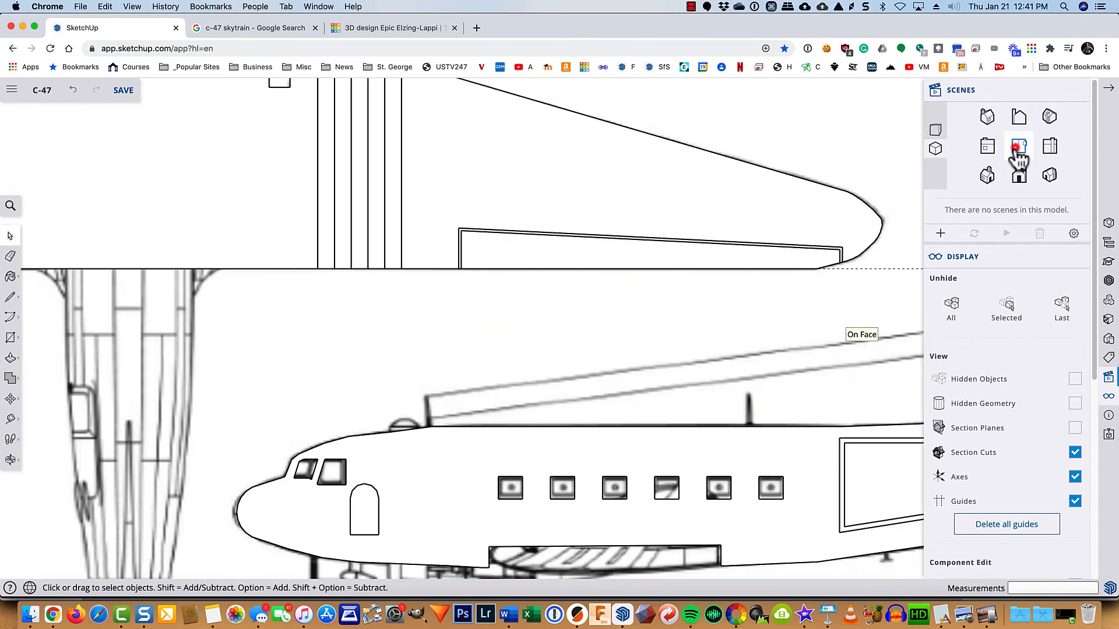
{"action": "key", "text": "shift"}
{"action": "middle_click_drag", "start_coordinate": [832, 562], "coordinate": [654, 471], "text": "shift"}
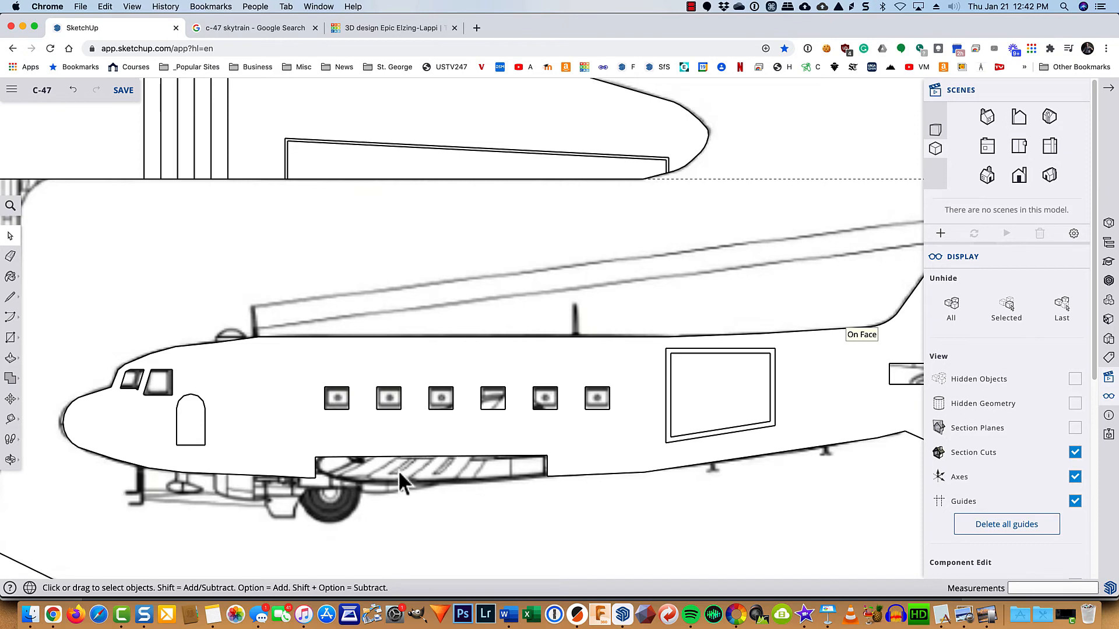
{"action": "left_click", "coordinate": [401, 436]}
{"action": "right_click", "coordinate": [401, 436]}
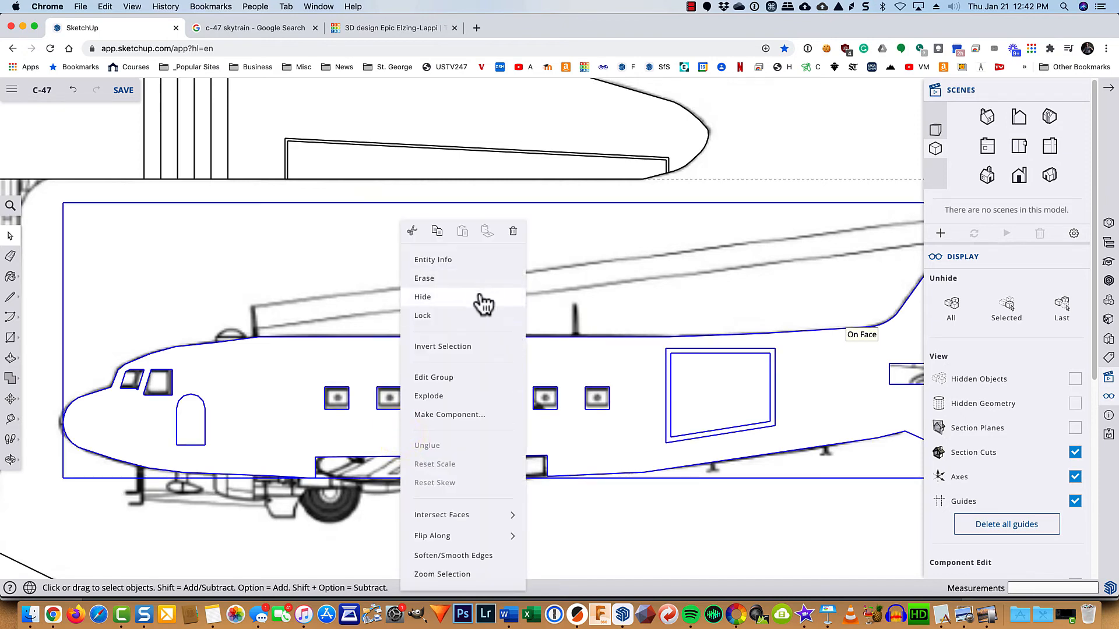
{"action": "left_click", "coordinate": [481, 294]}
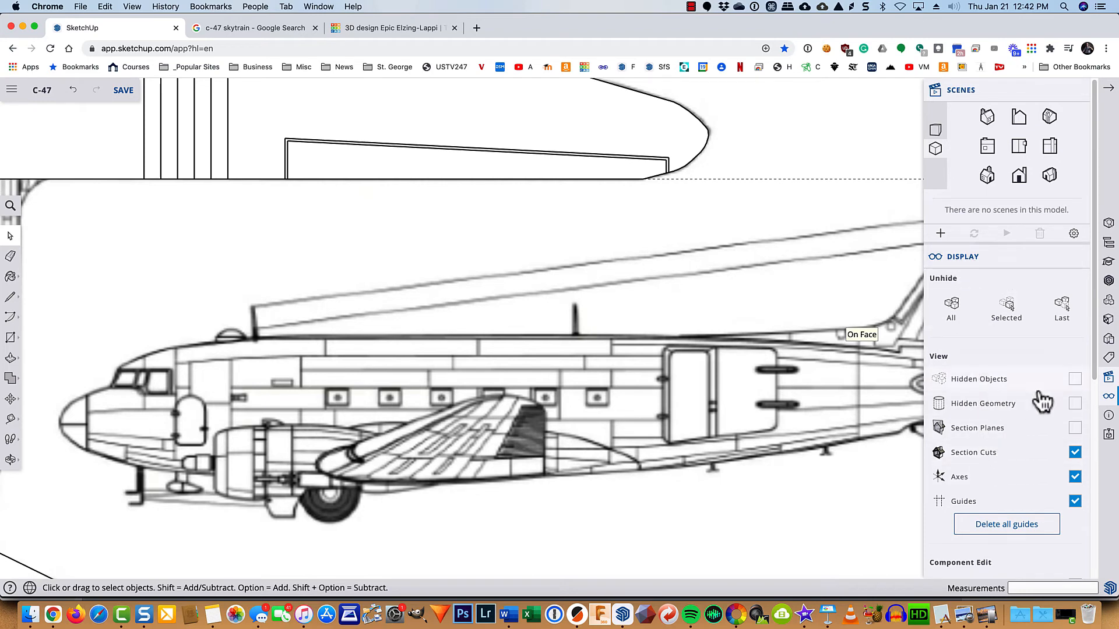
- Turn on the display of hidden objects and unhide the fuselage group
{"action": "left_click", "coordinate": [1075, 382]}
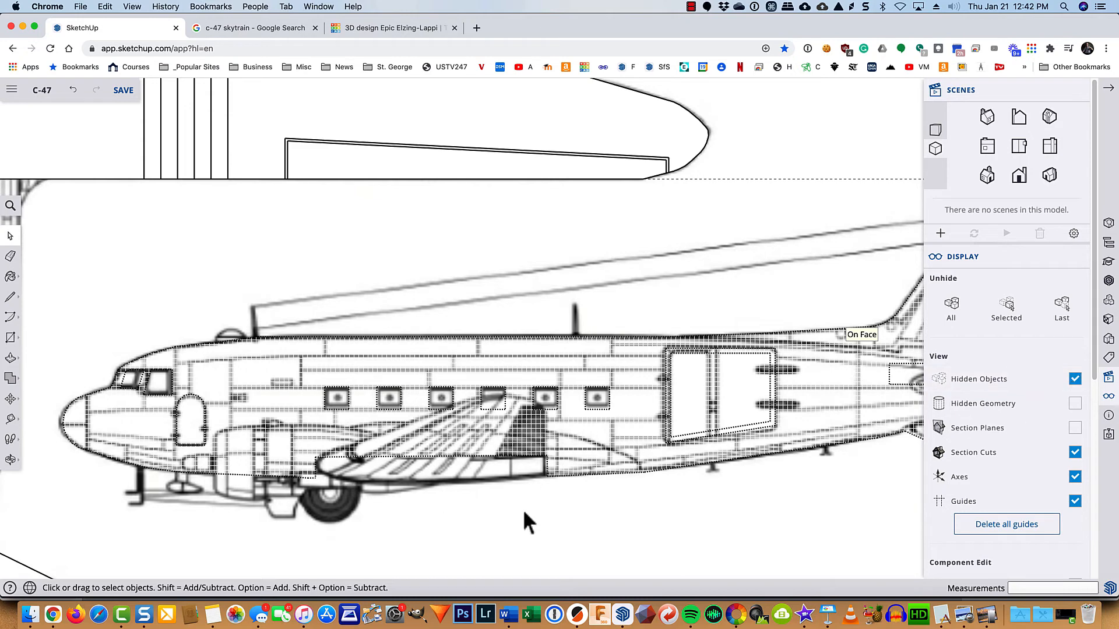
{"action": "right_click", "coordinate": [598, 439]}
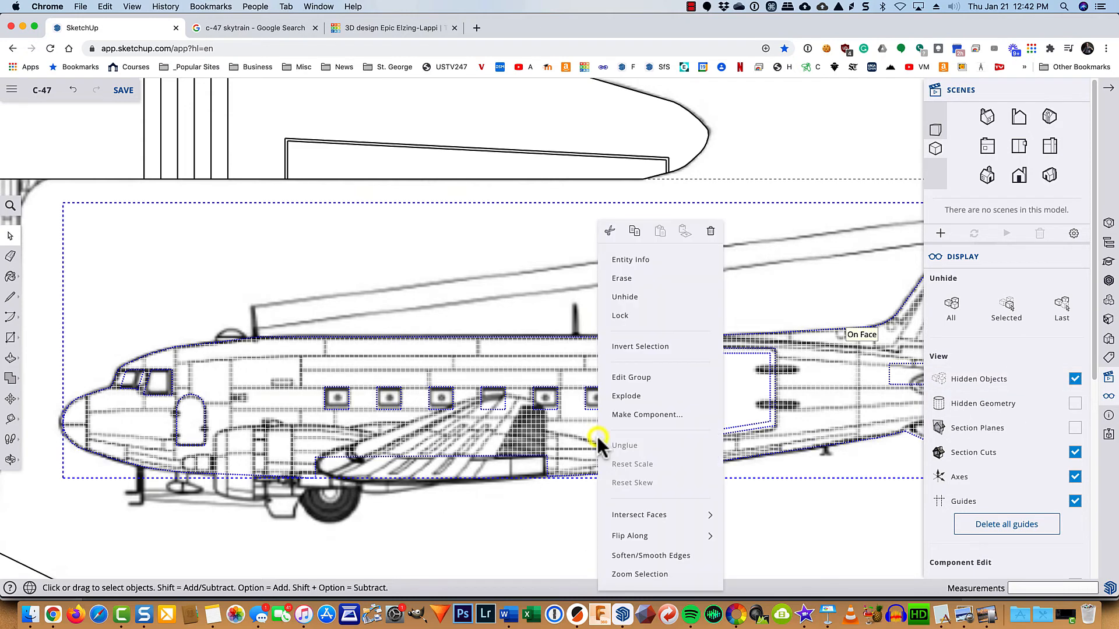
{"action": "left_click", "coordinate": [618, 298]}
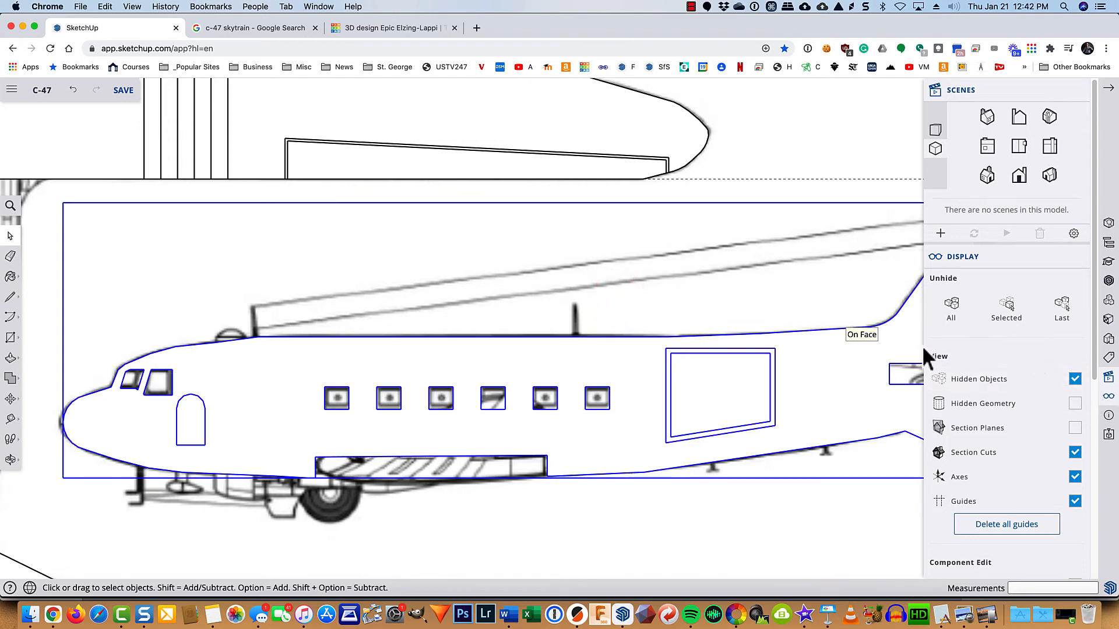
- Hide the fuselage group again and turn off the display of hidden objects
{"action": "right_click", "coordinate": [576, 421]}
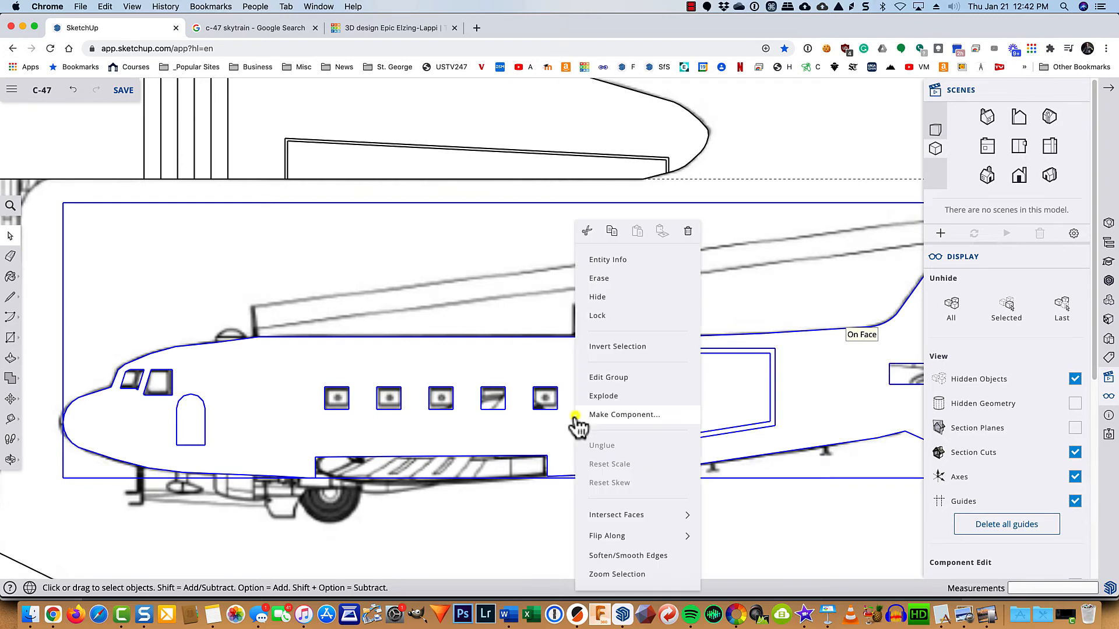
{"action": "left_click", "coordinate": [603, 298]}
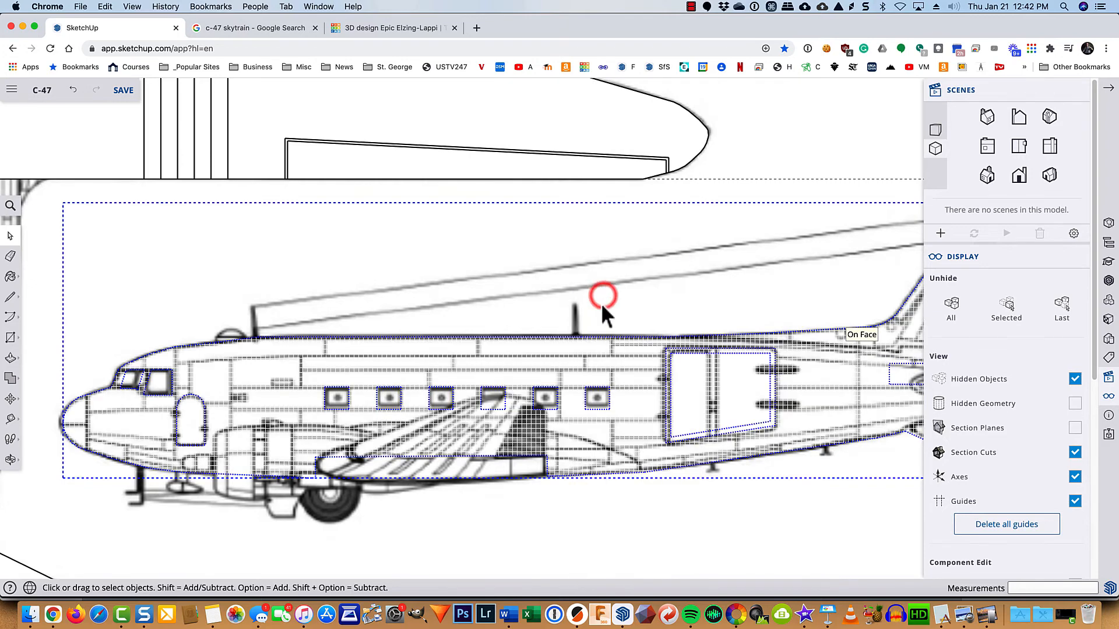
{"action": "left_click", "coordinate": [1074, 380]}
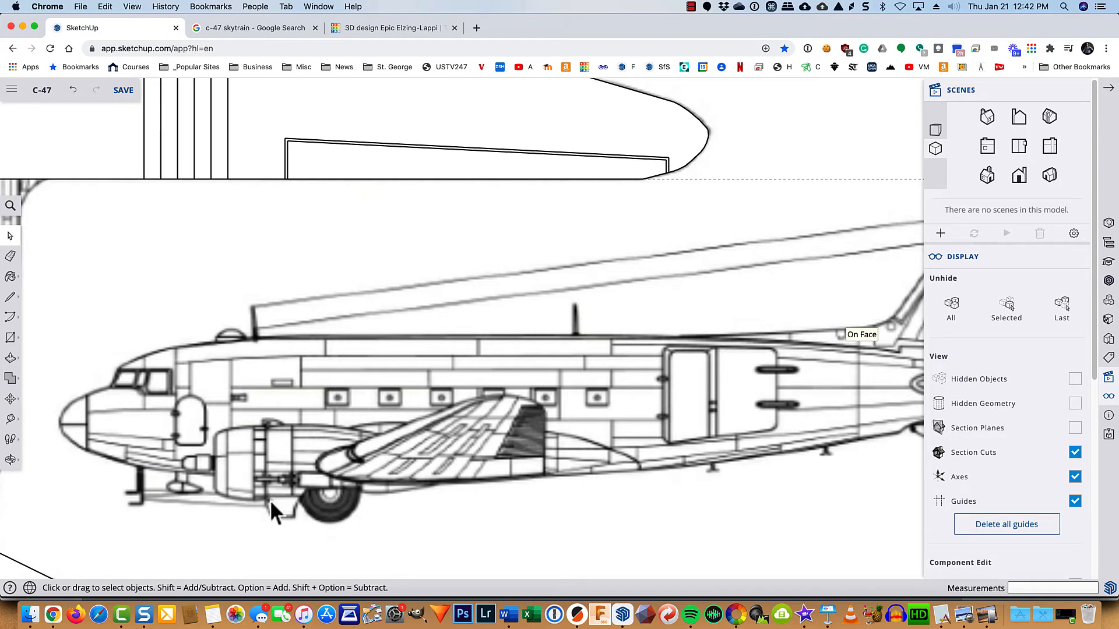
- Measure vertically down the landing gear toward the wheel in the reference image's front view
{"action": "scroll", "coordinate": [330, 507], "scroll_direction": "down", "scroll_amount": 2}
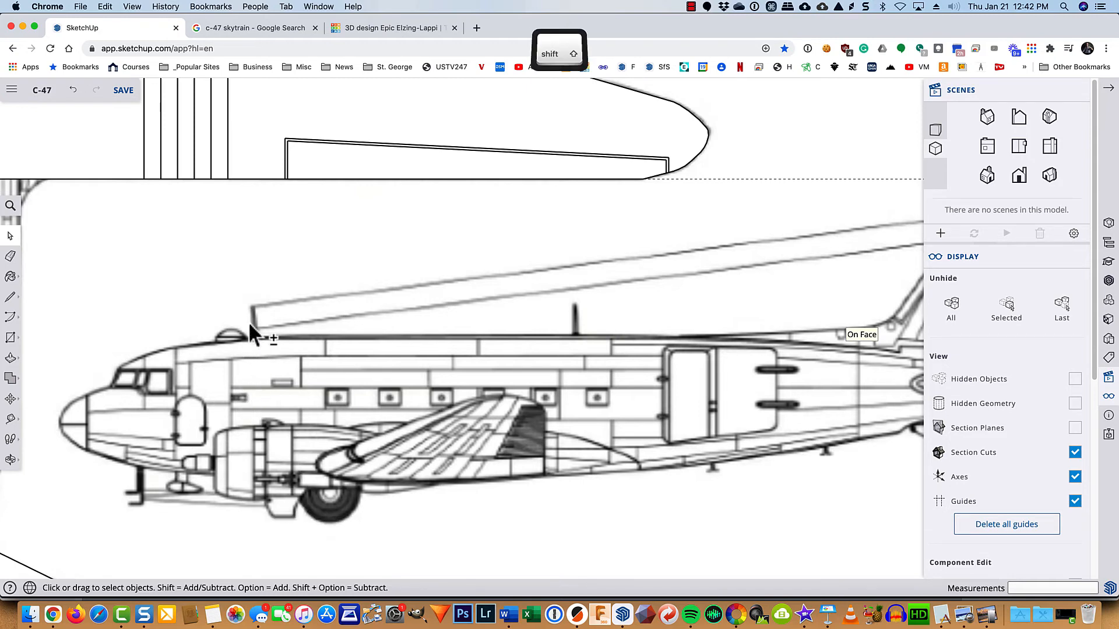
{"action": "scroll", "coordinate": [432, 488], "scroll_direction": "down", "scroll_amount": 5}
{"action": "scroll", "coordinate": [432, 489], "scroll_direction": "down", "scroll_amount": 1}
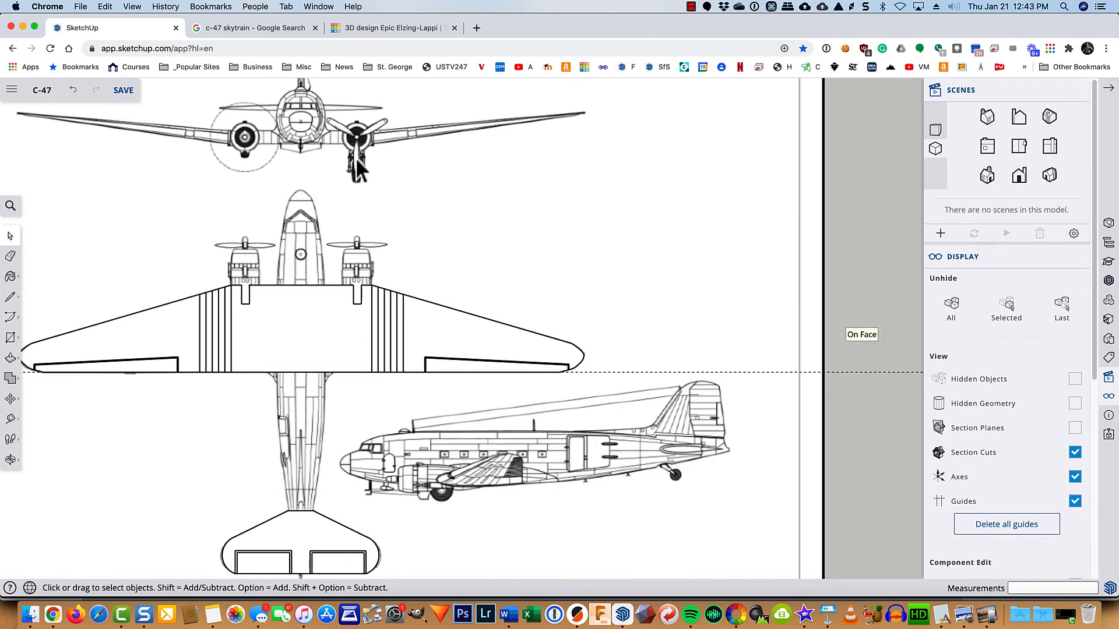
{"action": "scroll", "coordinate": [356, 156], "scroll_direction": "up", "scroll_amount": 10}
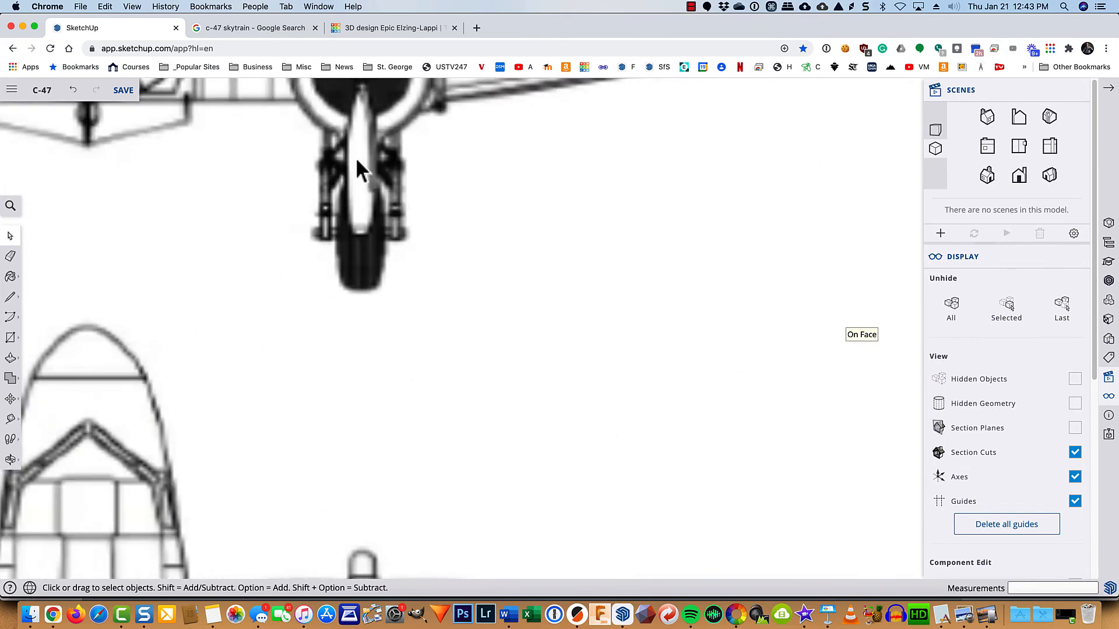
{"action": "key", "text": "t"}
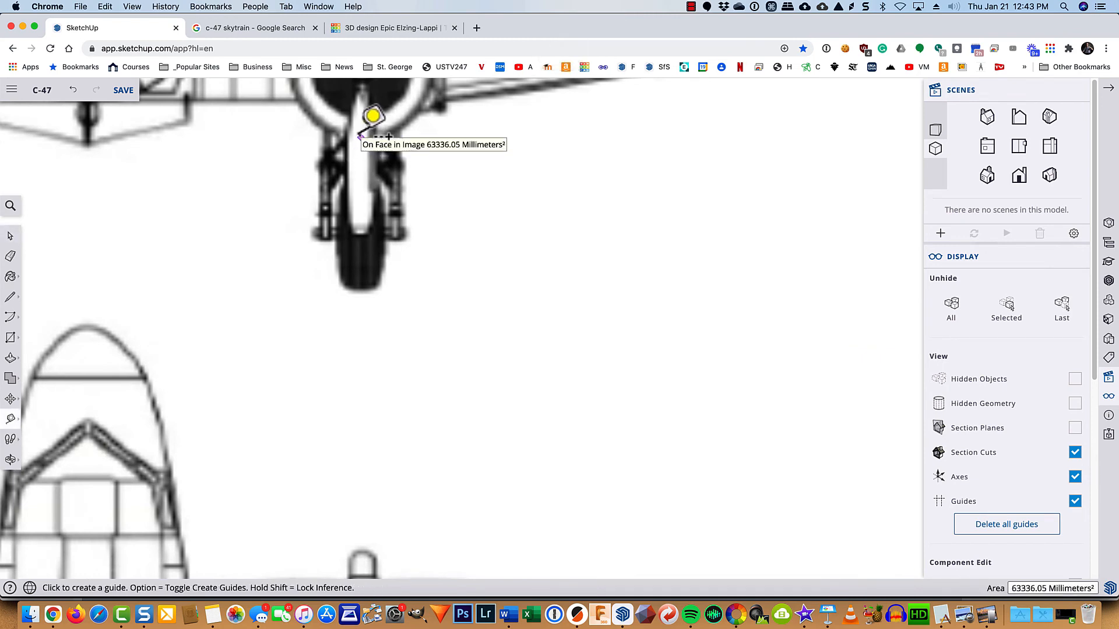
{"action": "left_click", "coordinate": [360, 137]}
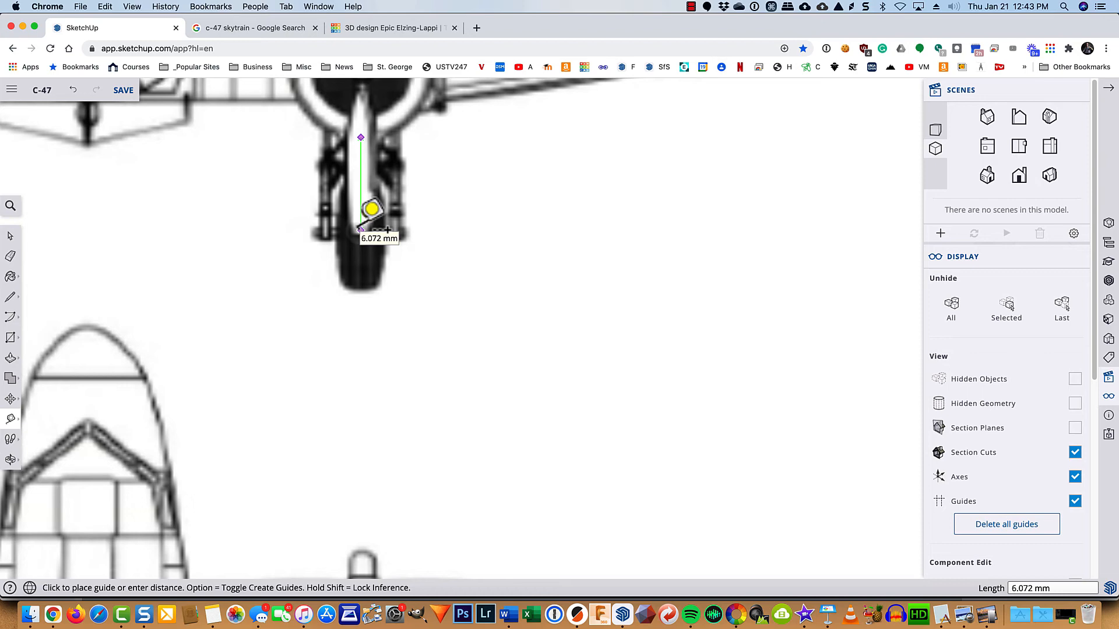
{"action": "key", "text": "Escape"}
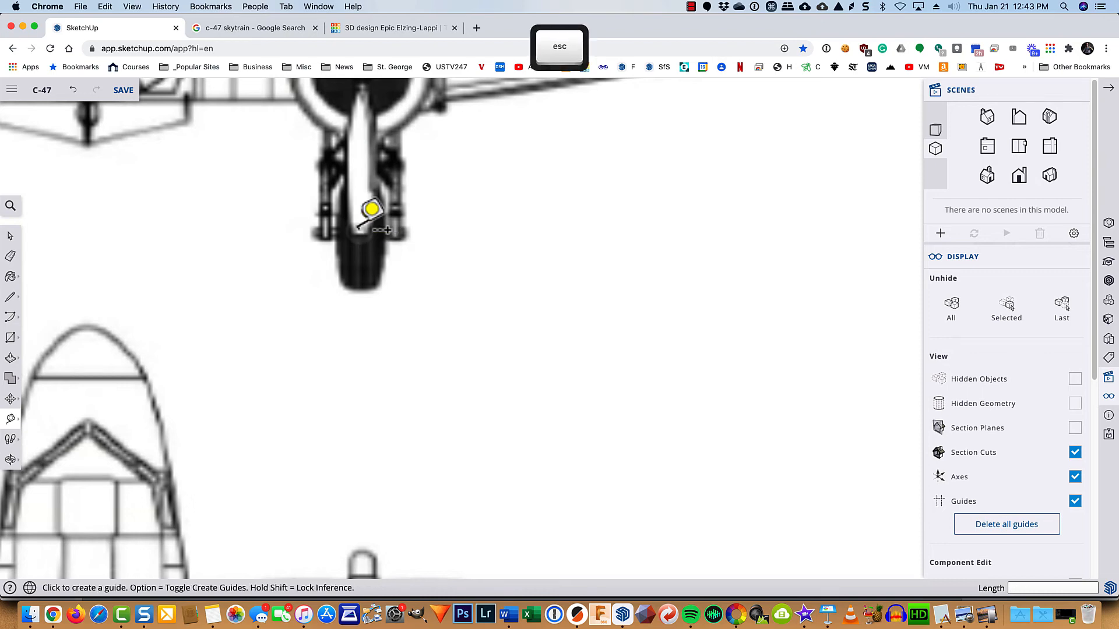
- Draw a 6 mm vertical line down from the main wheel's centre in the reference image's side view
{"action": "scroll", "coordinate": [361, 227], "scroll_direction": "down", "scroll_amount": 10}
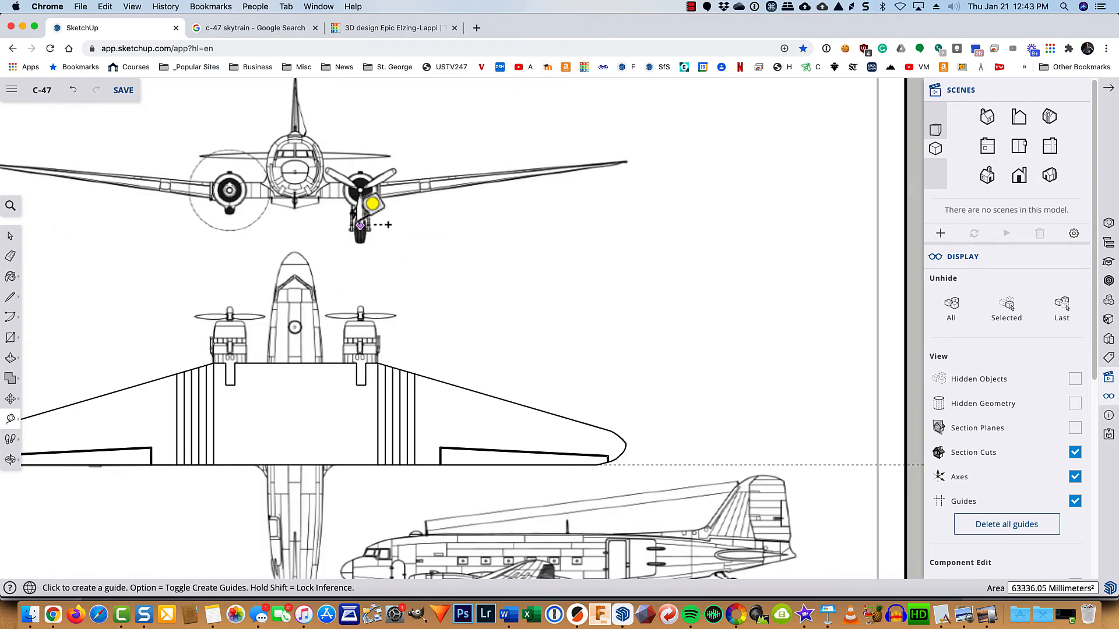
{"action": "key", "text": "space"}
{"action": "scroll", "coordinate": [408, 429], "scroll_direction": "up", "scroll_amount": 3}
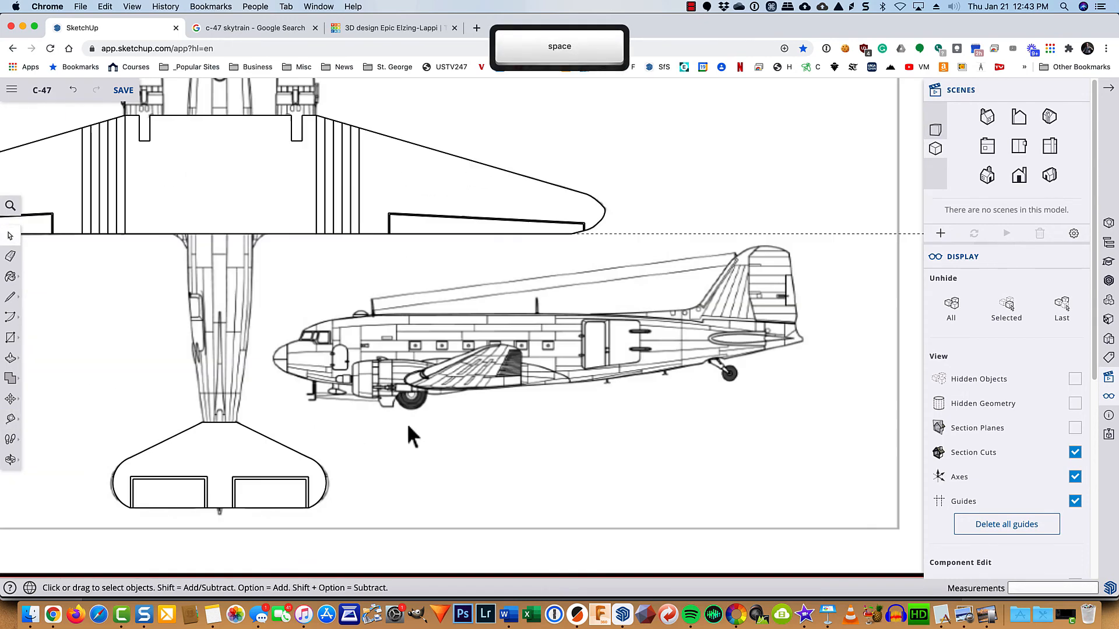
{"action": "scroll", "coordinate": [424, 402], "scroll_direction": "up", "scroll_amount": 2}
{"action": "scroll", "coordinate": [425, 394], "scroll_direction": "up", "scroll_amount": 4}
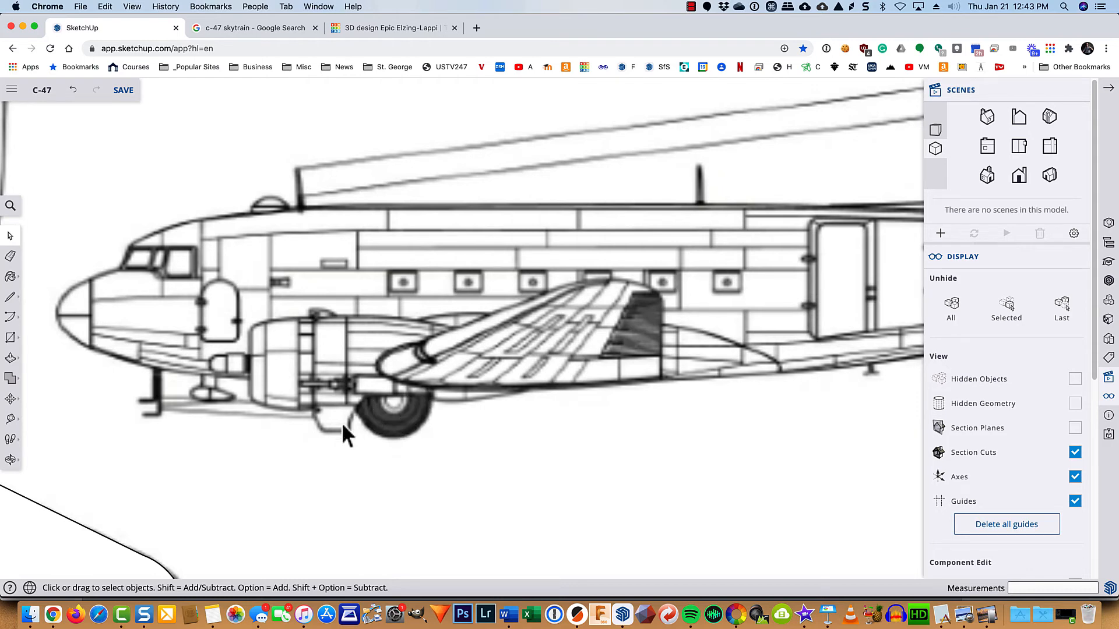
{"action": "key", "text": "l"}
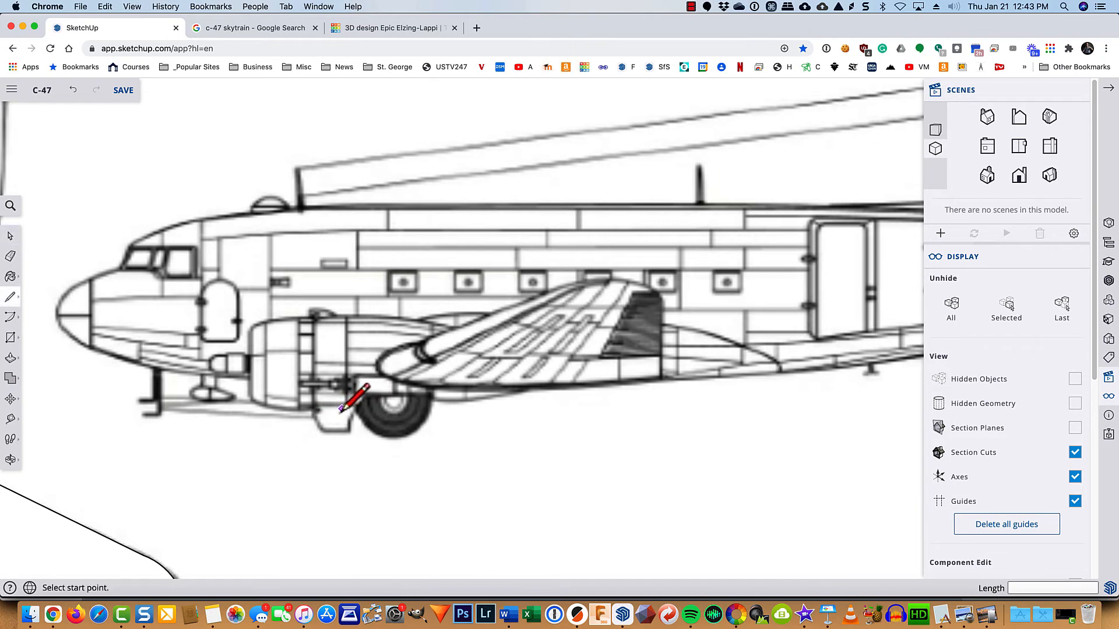
{"action": "left_click", "coordinate": [390, 405]}
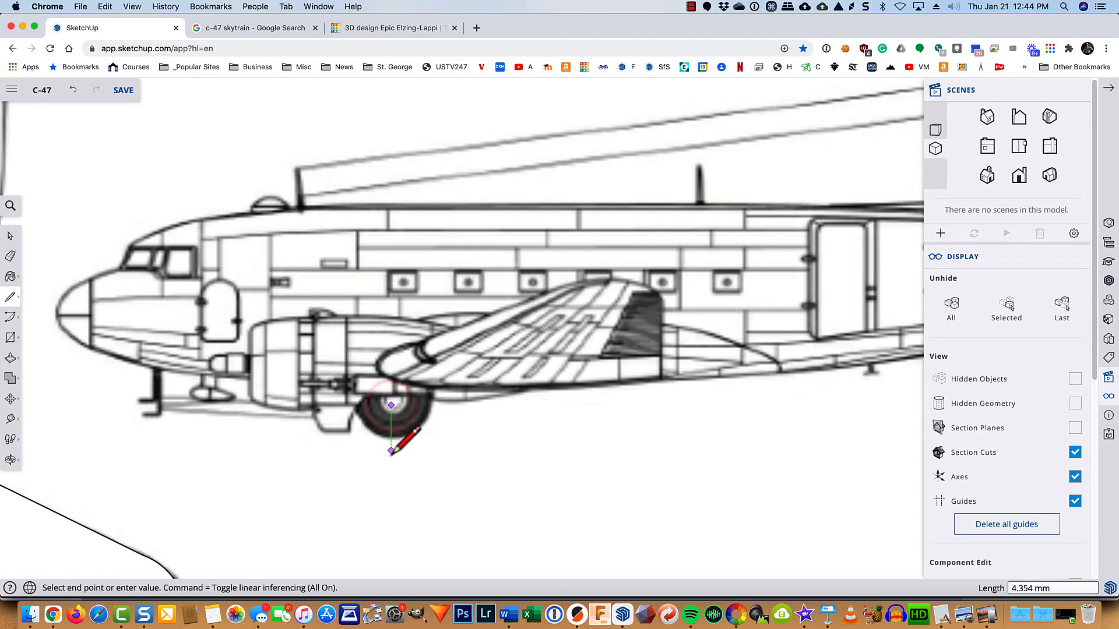
{"action": "type", "text": "6"}
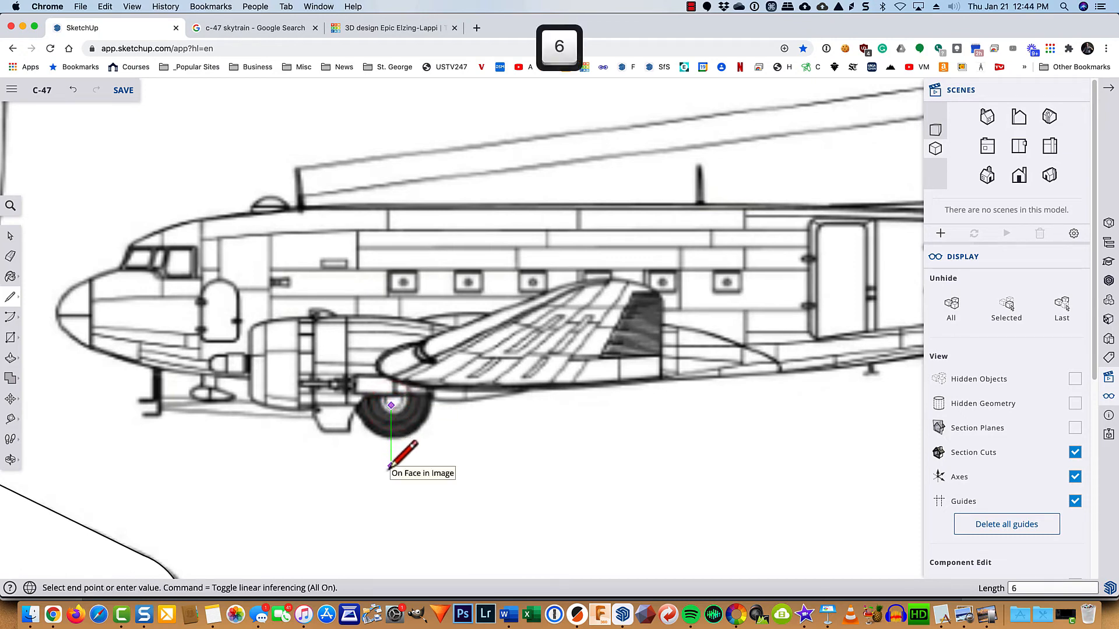
{"action": "key", "text": "Return"}
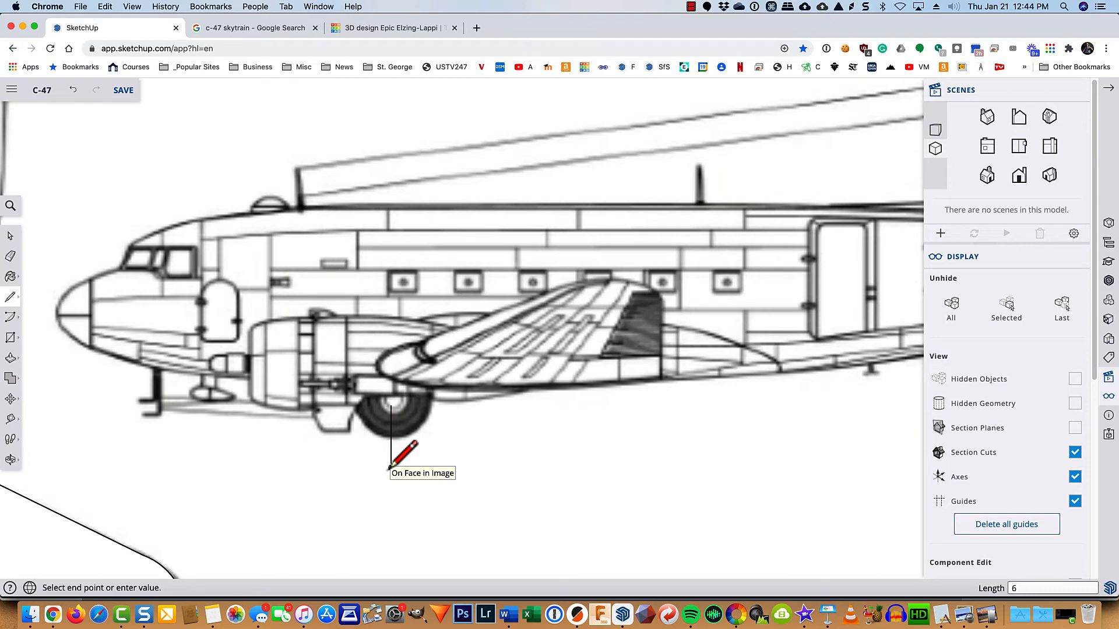
- Draw a wheel circle with a 3.6 mm radius centred on the vertical line's lower end, and erase the line
{"action": "key", "text": "c"}
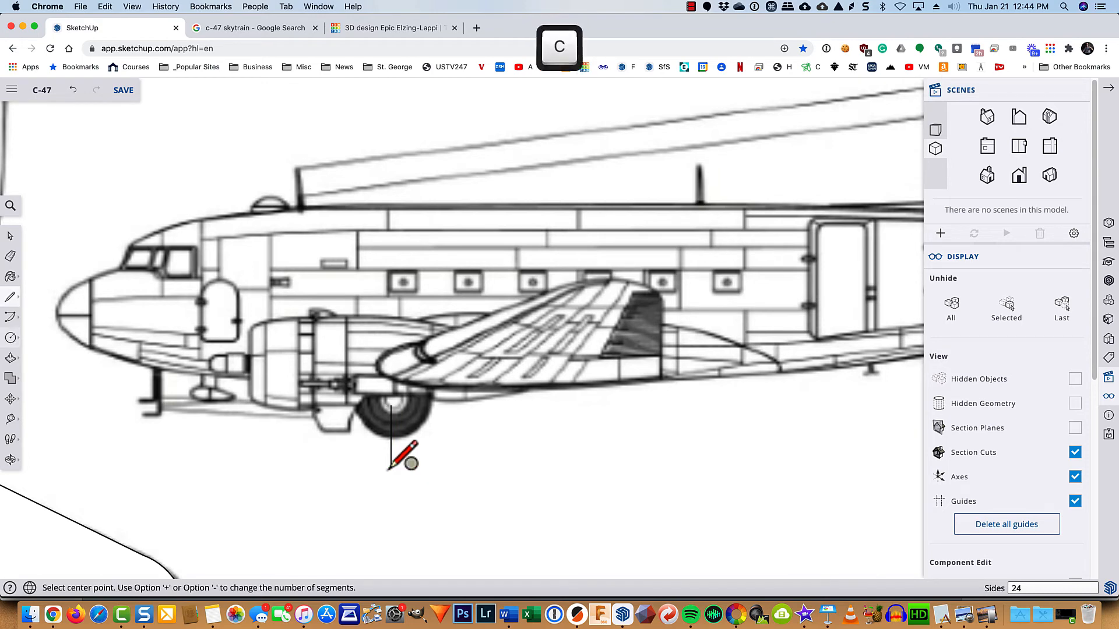
{"action": "left_click", "coordinate": [393, 401]}
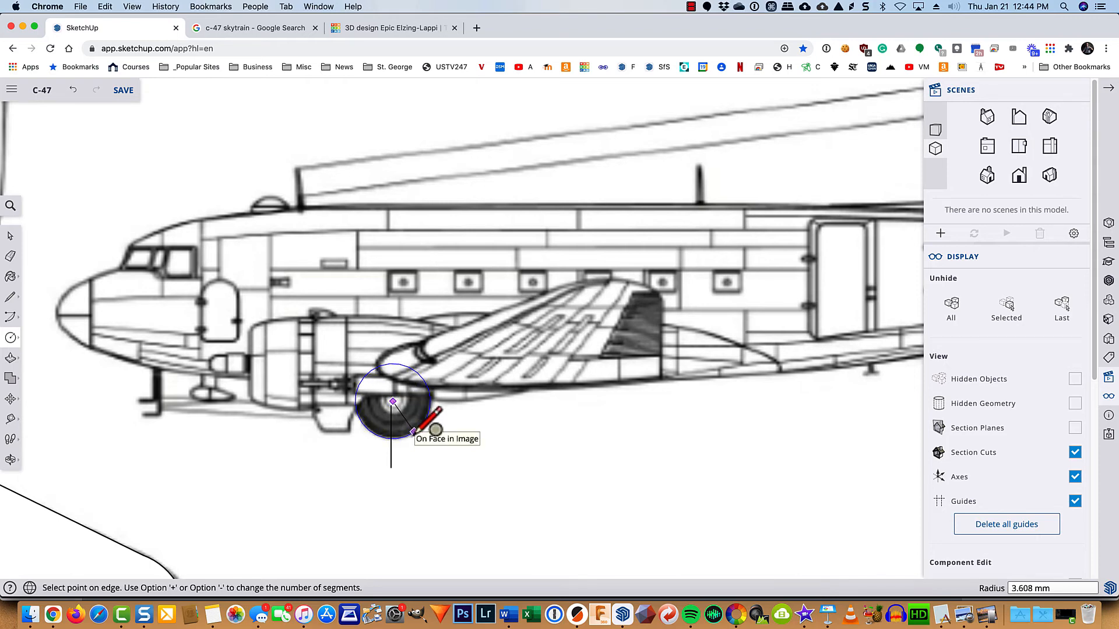
{"action": "key", "text": "Escape"}
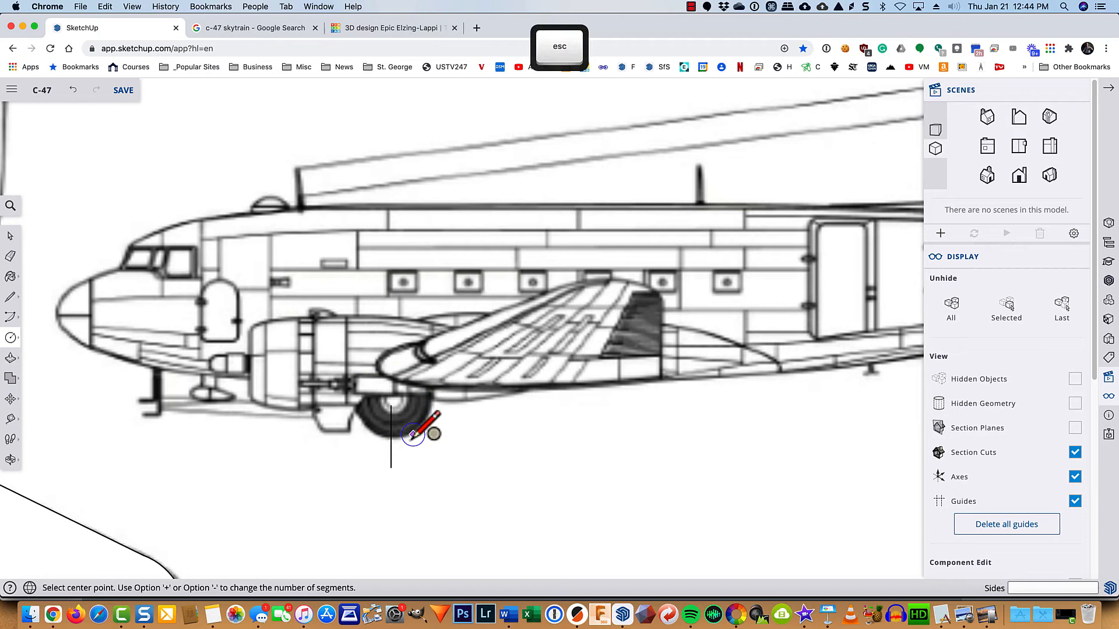
{"action": "left_click", "coordinate": [391, 468]}
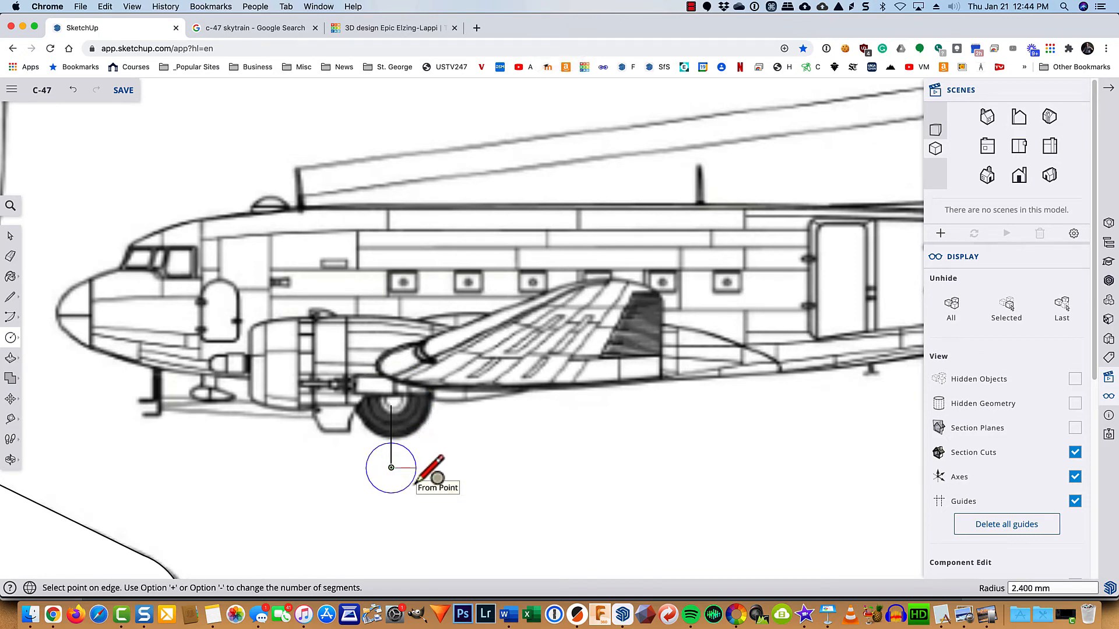
{"action": "type", "text": "3.6"}
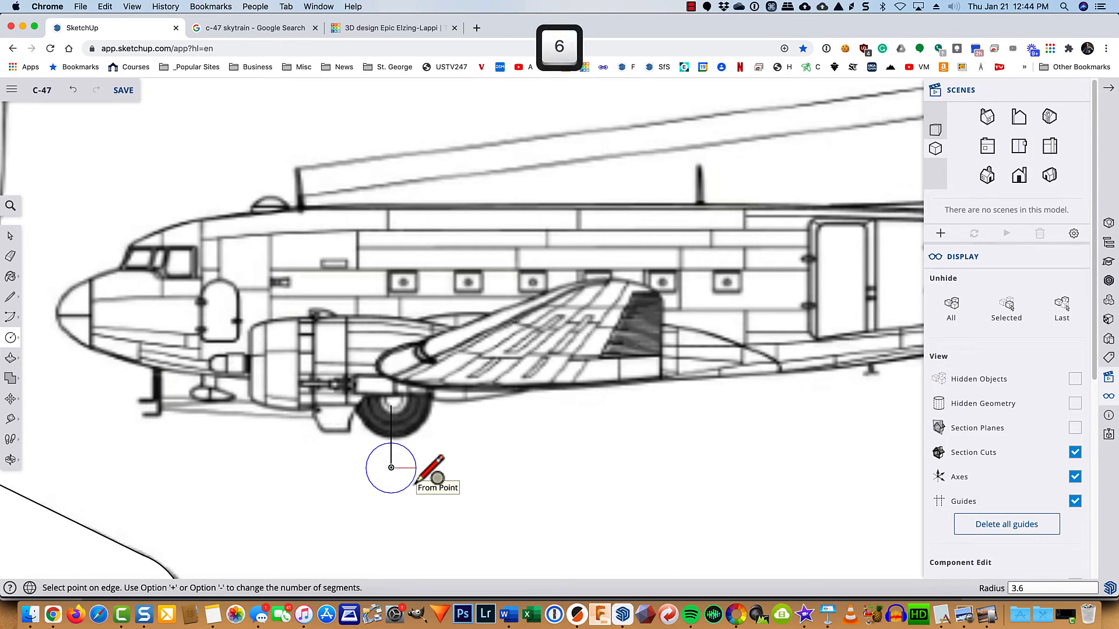
{"action": "key", "text": "Return"}
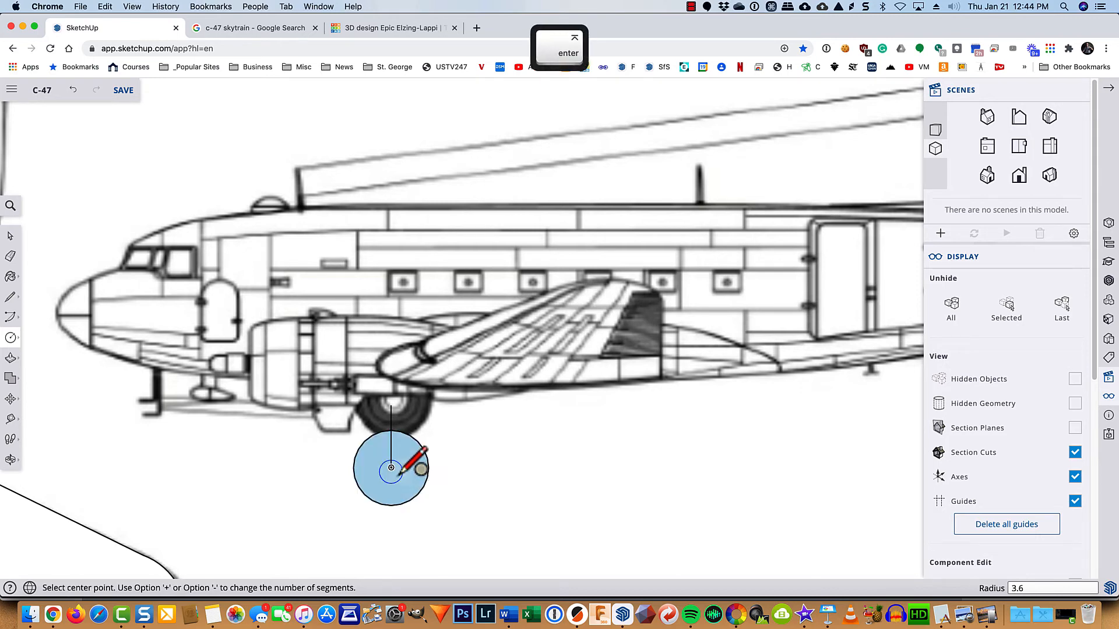
{"action": "key", "text": "e"}
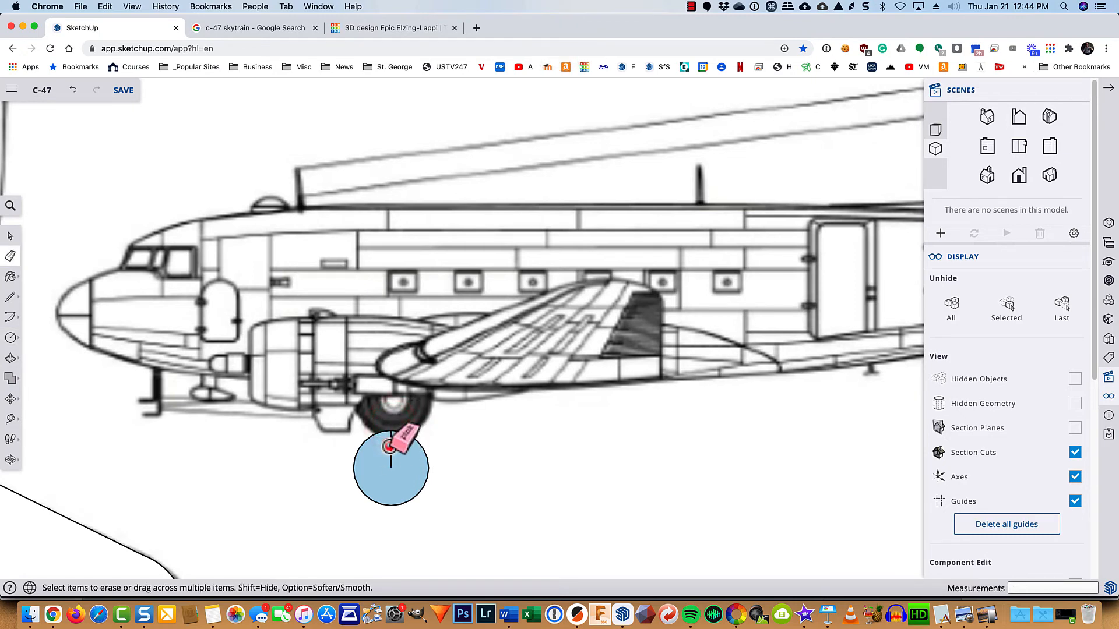
{"action": "left_click", "coordinate": [389, 447]}
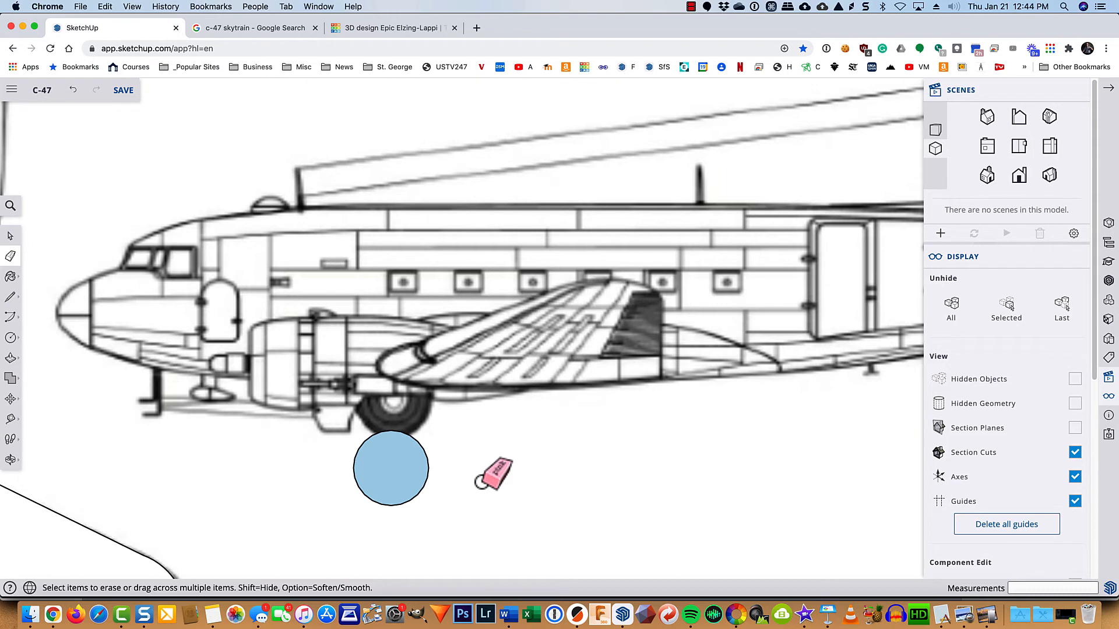
- Trace the engine nacelle's vertical front edge and the angled segments of its upper front corner in the side view
{"action": "key", "text": "l"}
{"action": "scroll", "coordinate": [253, 392], "scroll_direction": "up", "scroll_amount": 5}
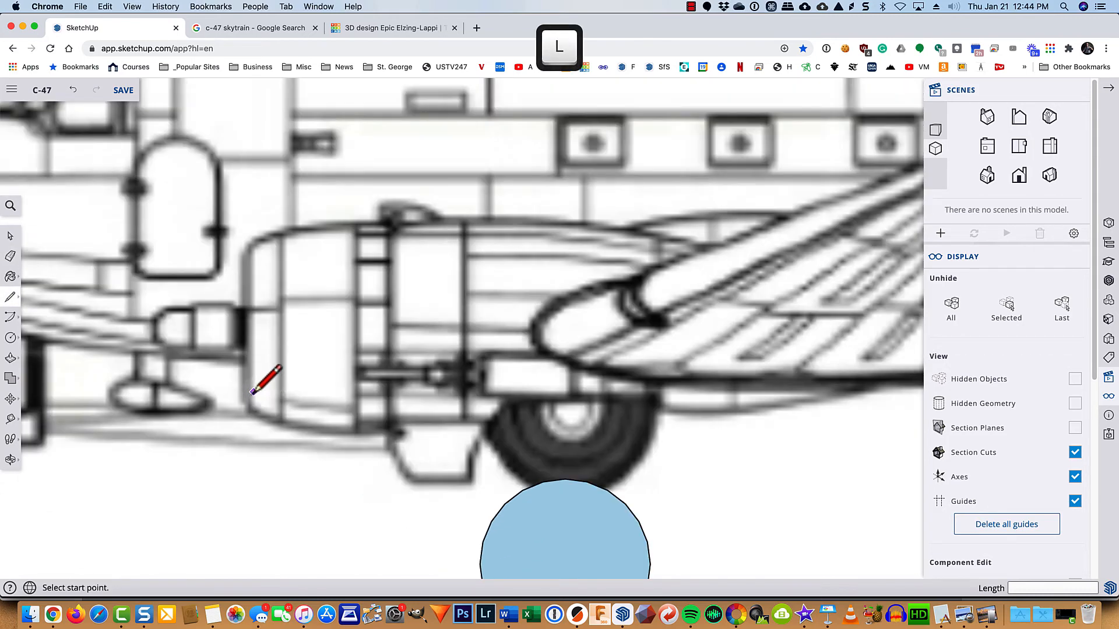
{"action": "left_click", "coordinate": [250, 410]}
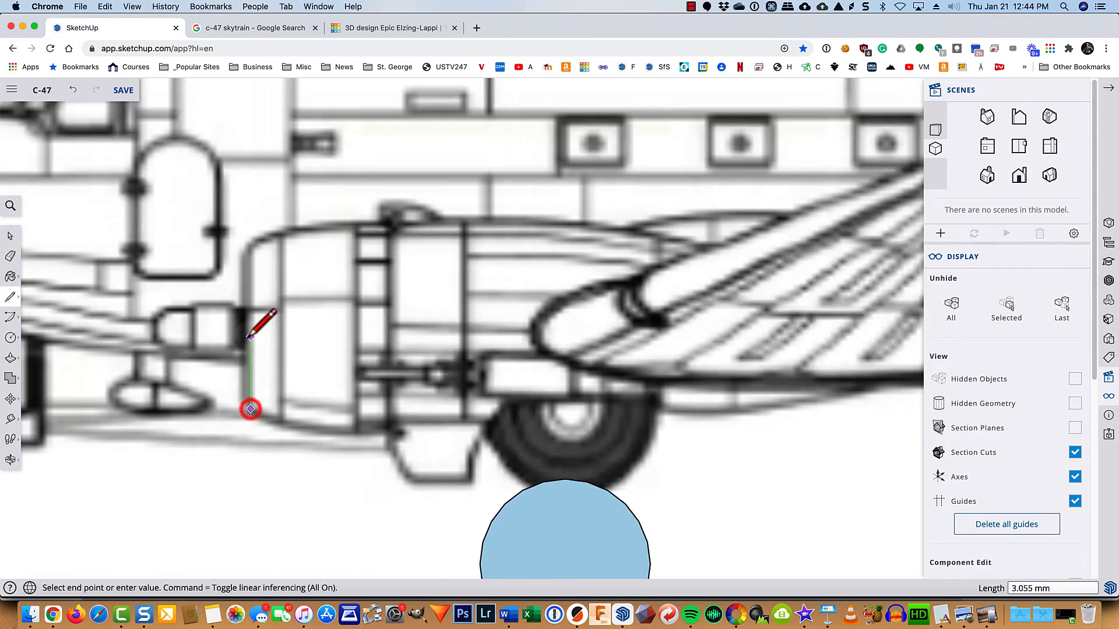
{"action": "left_click", "coordinate": [250, 243]}
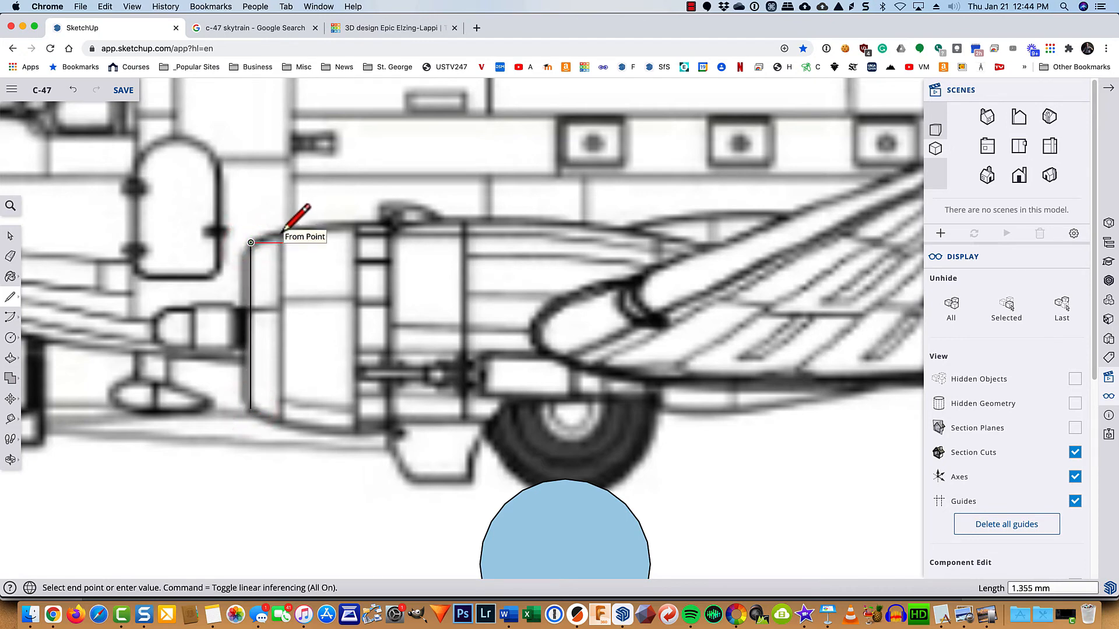
{"action": "scroll", "coordinate": [245, 250], "scroll_direction": "up", "scroll_amount": 5}
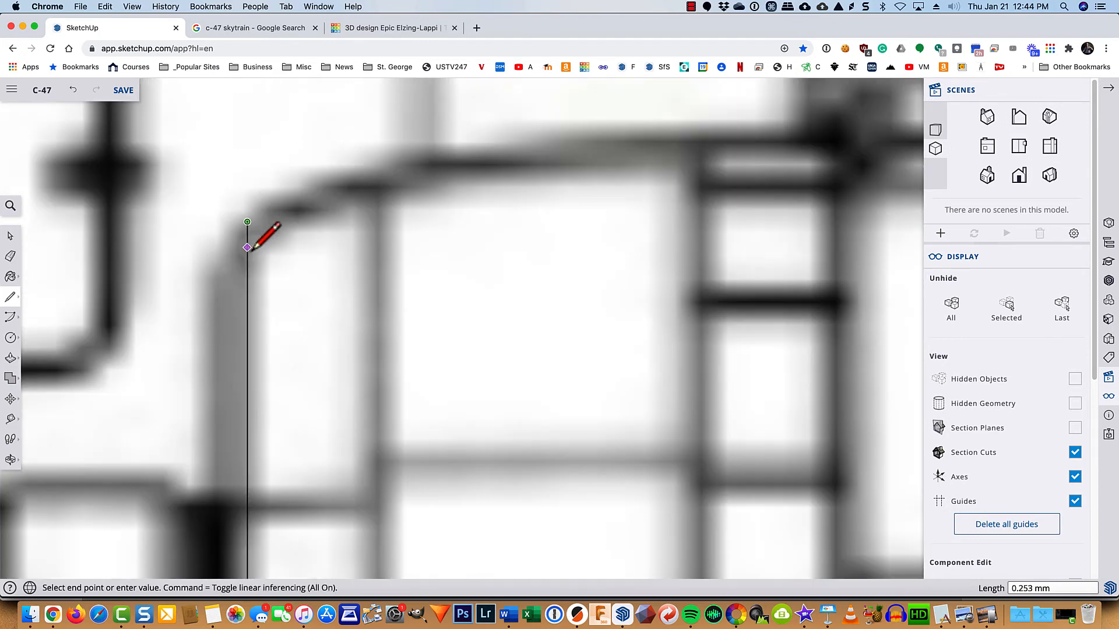
{"action": "left_click", "coordinate": [360, 182]}
{"action": "left_click", "coordinate": [559, 157]}
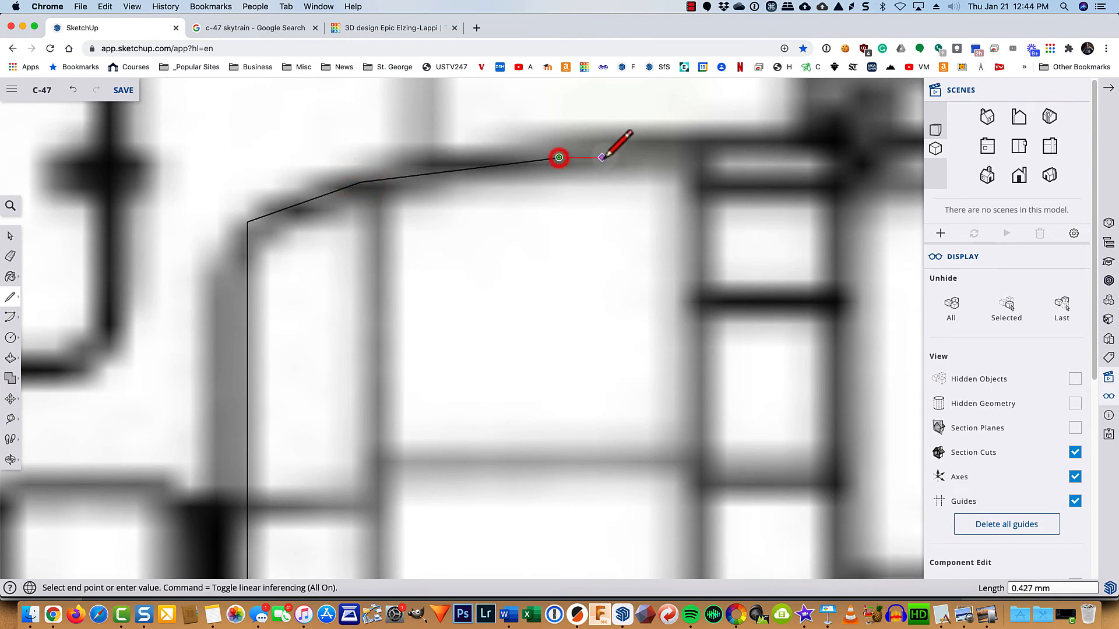
- Continue the nacelle outline with a horizontal top edge running back toward the wing
{"action": "left_click", "coordinate": [820, 154]}
{"action": "scroll", "coordinate": [822, 150], "scroll_direction": "down", "scroll_amount": 2}
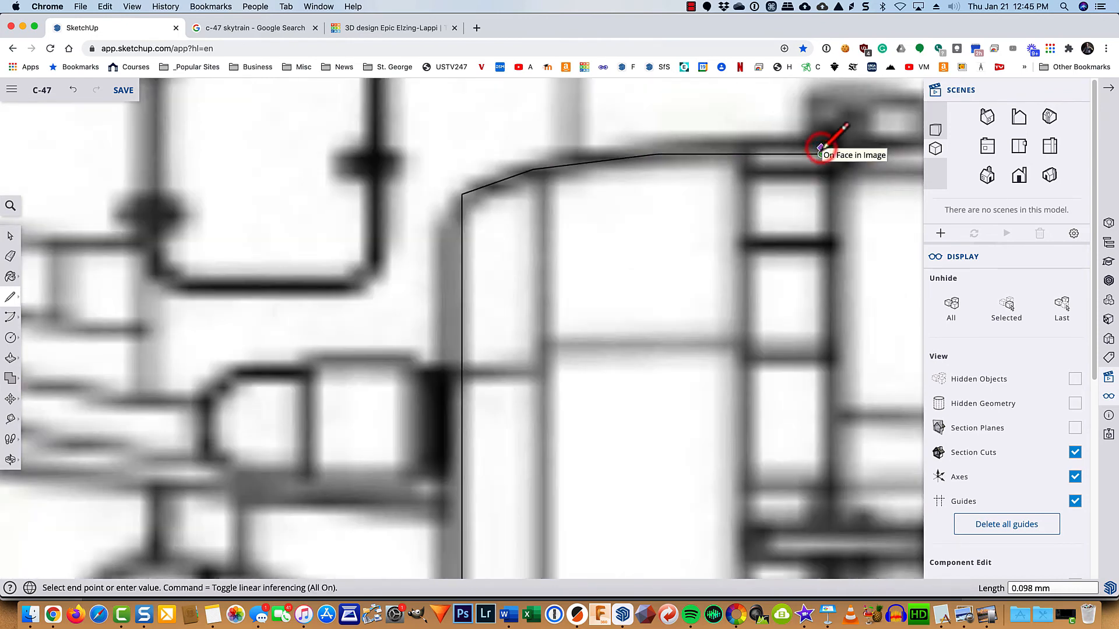
{"action": "scroll", "coordinate": [820, 150], "scroll_direction": "down", "scroll_amount": 3}
{"action": "middle_click_drag", "start_coordinate": [844, 195], "coordinate": [90, 283], "text": "shift"}
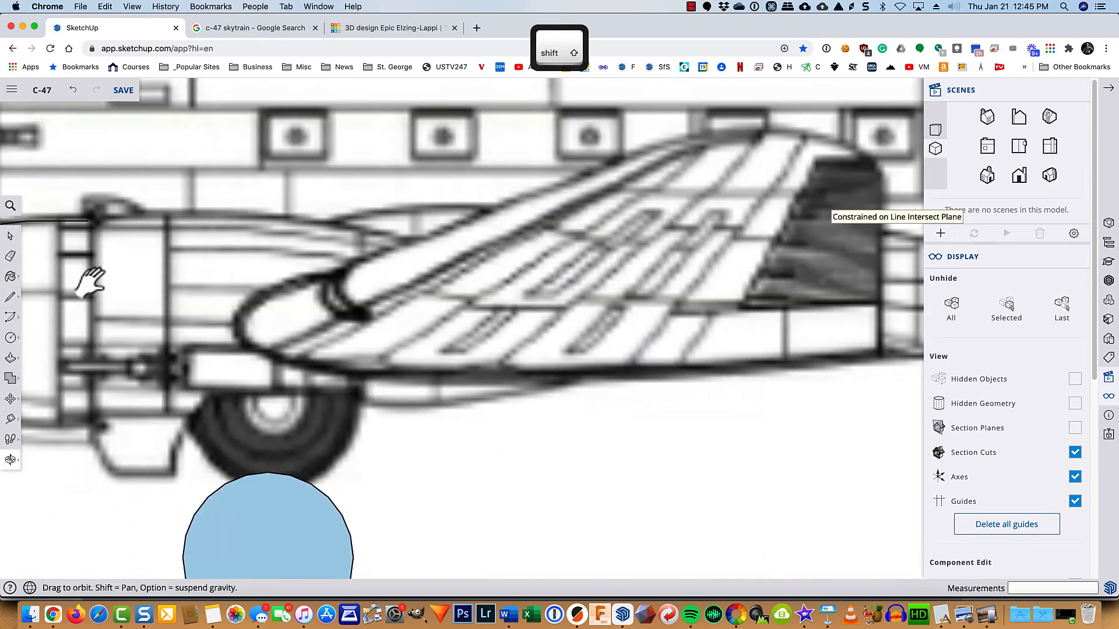
{"action": "left_click", "coordinate": [286, 218]}
{"action": "scroll", "coordinate": [286, 218], "scroll_direction": "down", "scroll_amount": 3}
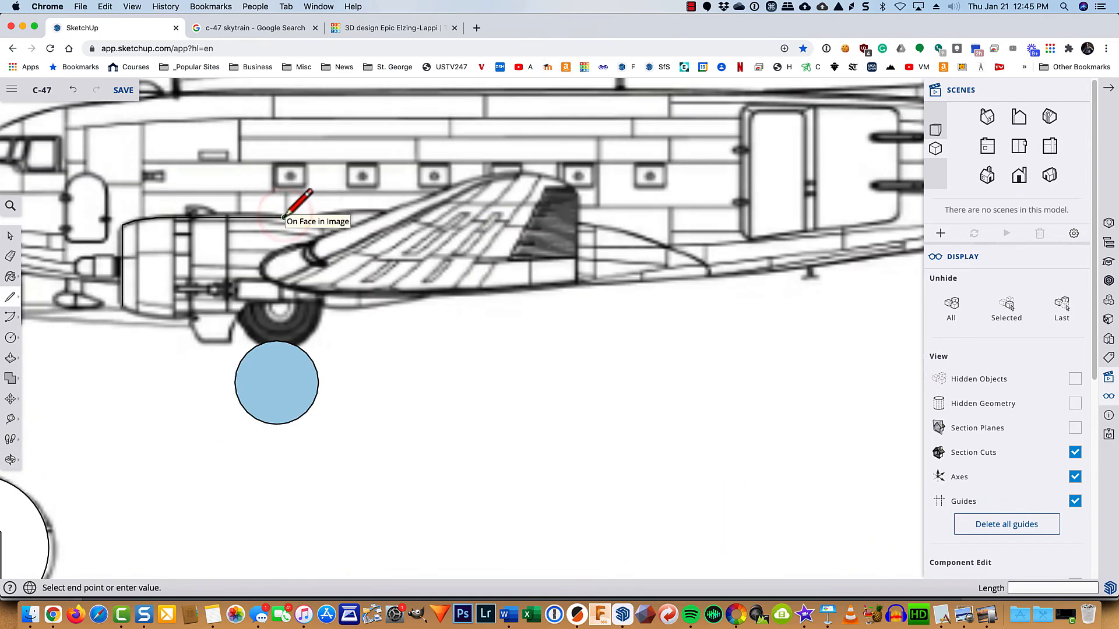
- Turn on X-ray display so the faces become see-through over the reference image
{"action": "scroll", "coordinate": [285, 219], "scroll_direction": "down", "scroll_amount": 3}
{"action": "middle_click_drag", "start_coordinate": [286, 215], "coordinate": [406, 428], "text": "shift"}
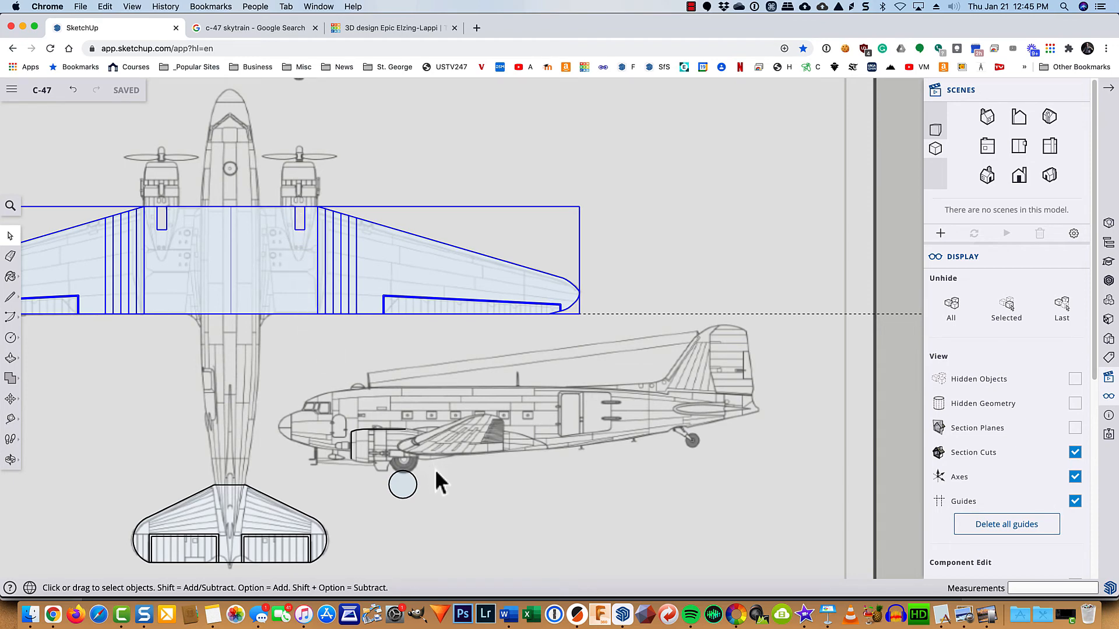
{"action": "scroll", "coordinate": [449, 483], "scroll_direction": "up", "scroll_amount": 5}
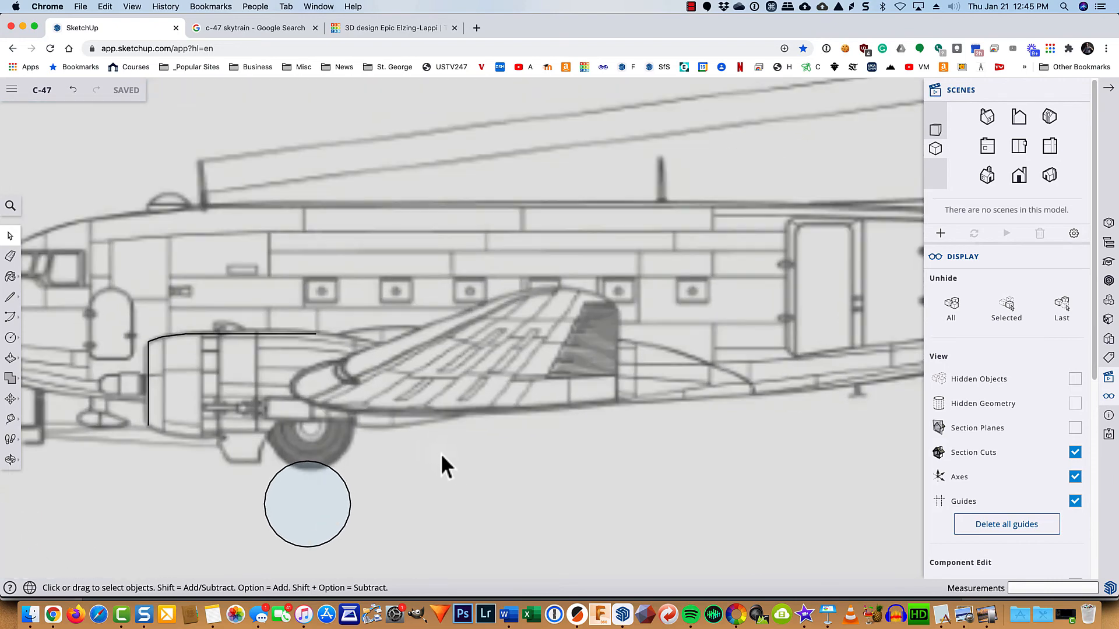
{"action": "key", "text": "x"}
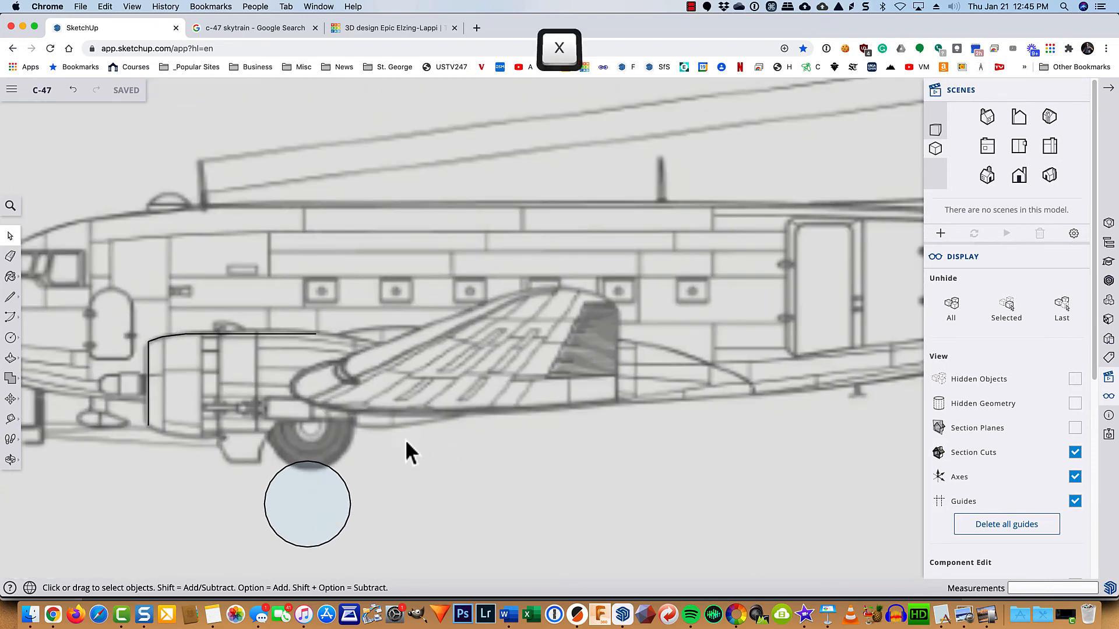
{"action": "key", "text": "x"}
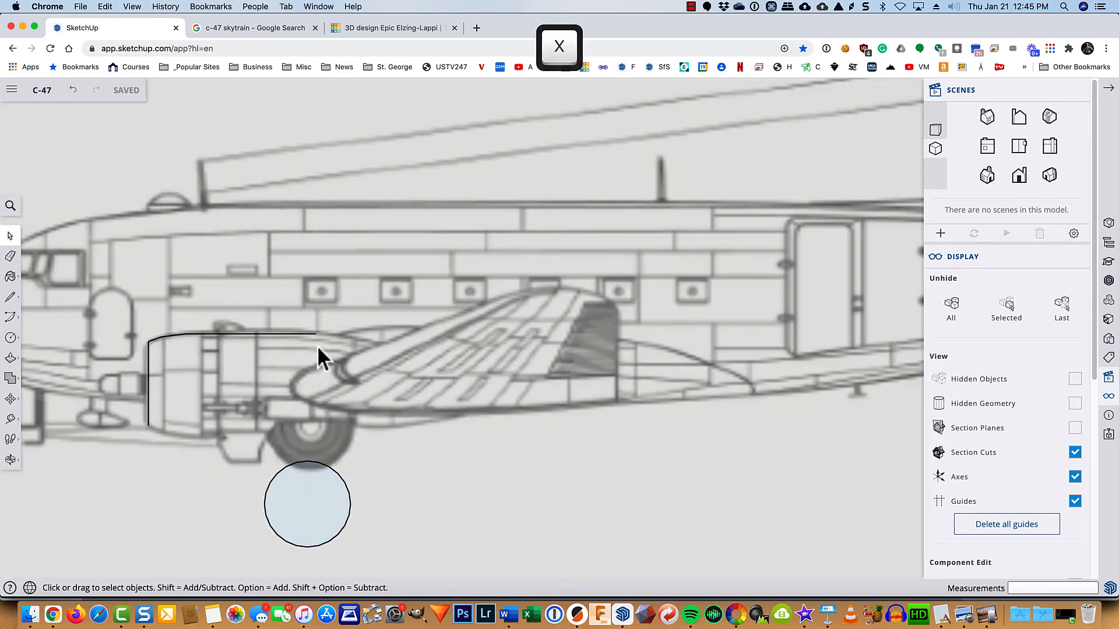
- Extend the nacelle's top edge with a sloping segment about 6.5 mm long and a steeper one down past the wing's underside
{"action": "key", "text": "l"}
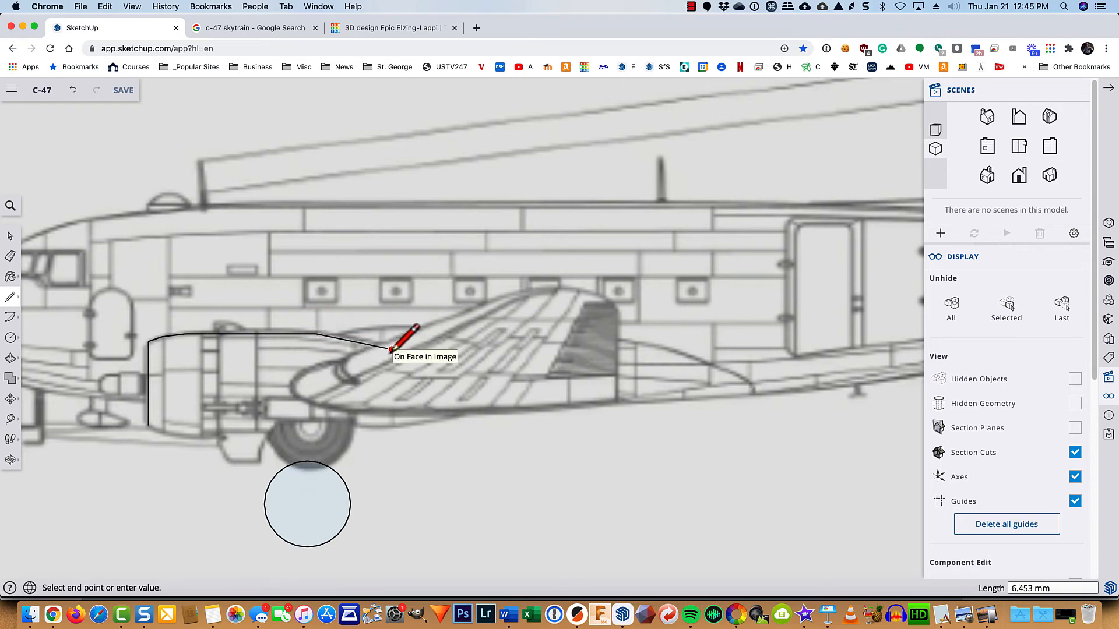
{"action": "left_click", "coordinate": [392, 349]}
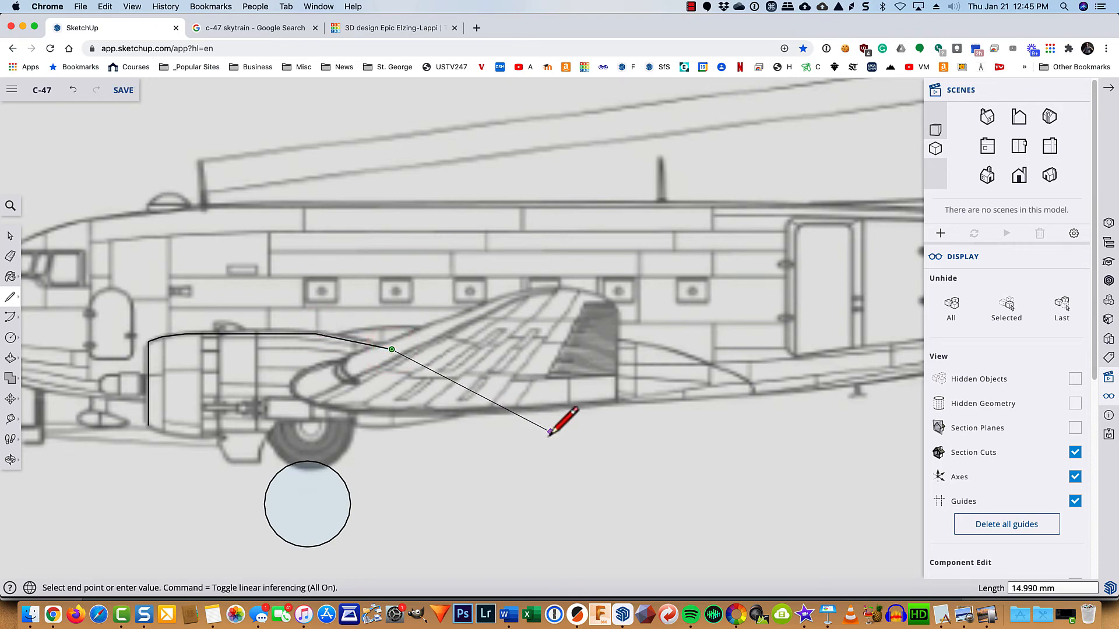
{"action": "left_click", "coordinate": [584, 431]}
{"action": "key", "text": "Escape"}
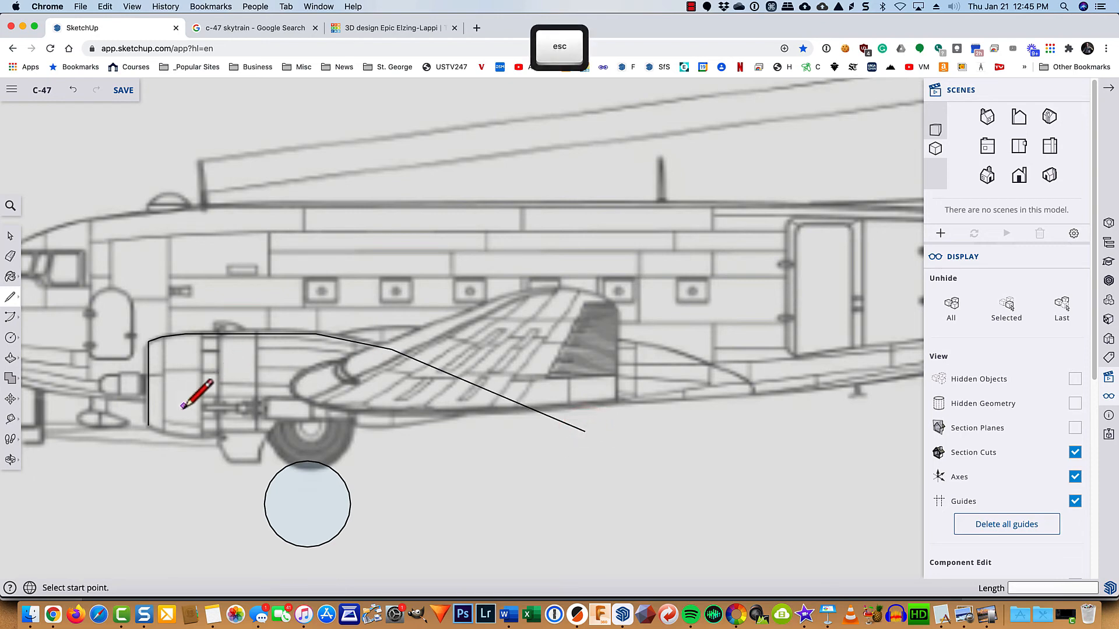
- Trace the nacelle's angled lower front corner and a horizontal bottom edge about 10.1 mm long running back to the wheel
{"action": "left_click", "coordinate": [148, 425]}
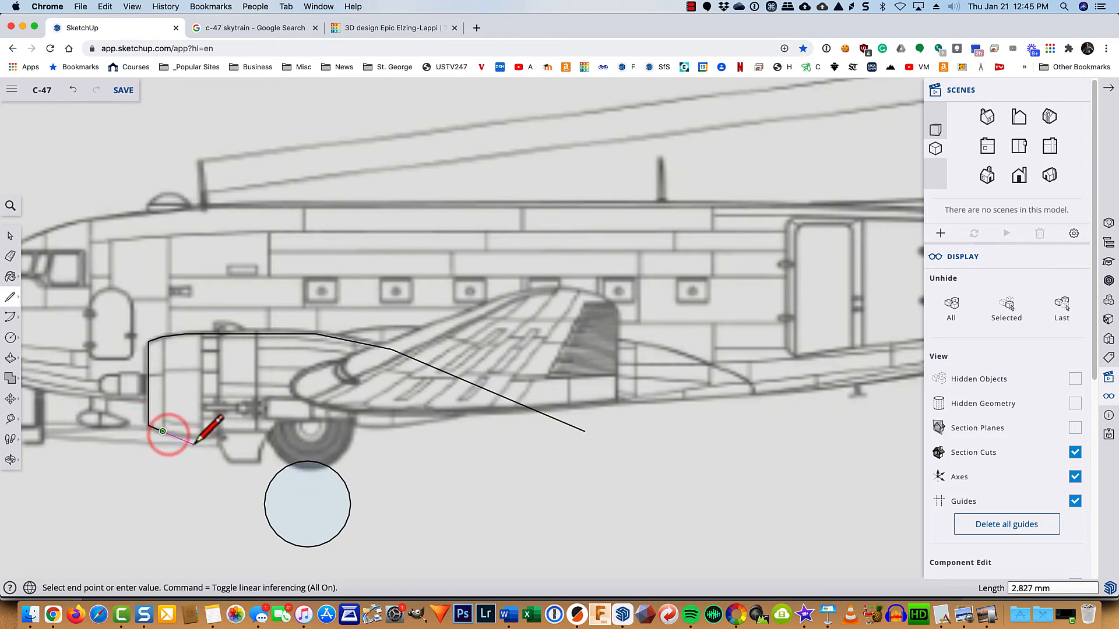
{"action": "scroll", "coordinate": [197, 428], "scroll_direction": "up", "scroll_amount": 5}
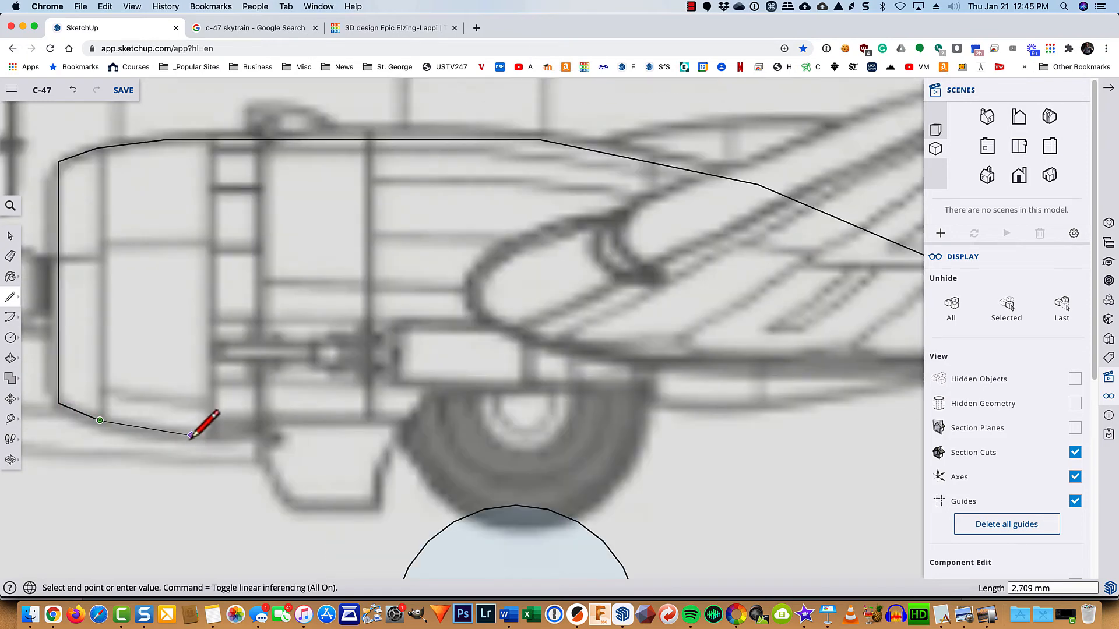
{"action": "left_click", "coordinate": [192, 435]}
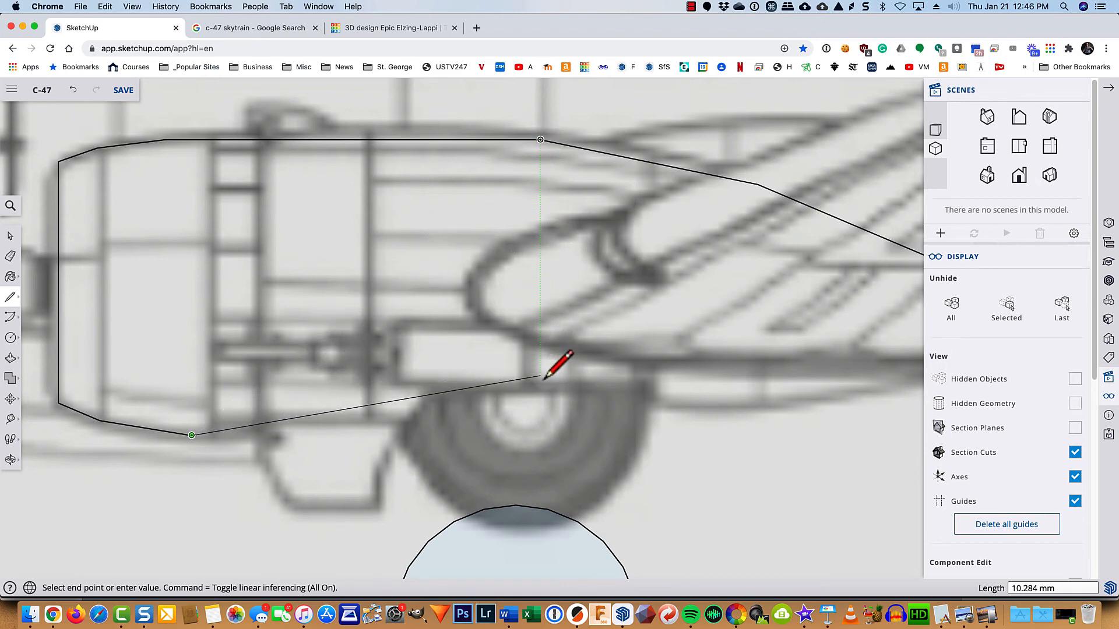
{"action": "left_click", "coordinate": [541, 435]}
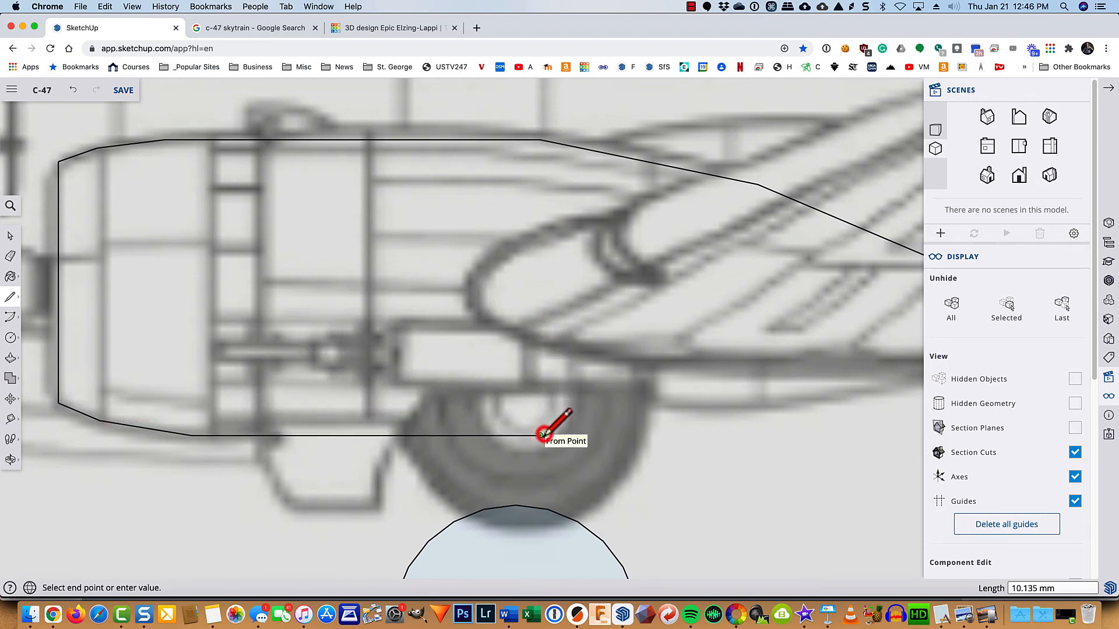
- Close the nacelle outline with a shallow rising segment and a steeper one about 9.8 mm long that meets the sloping top edge
{"action": "middle_click_drag", "start_coordinate": [539, 432], "coordinate": [338, 440], "text": "shift"}
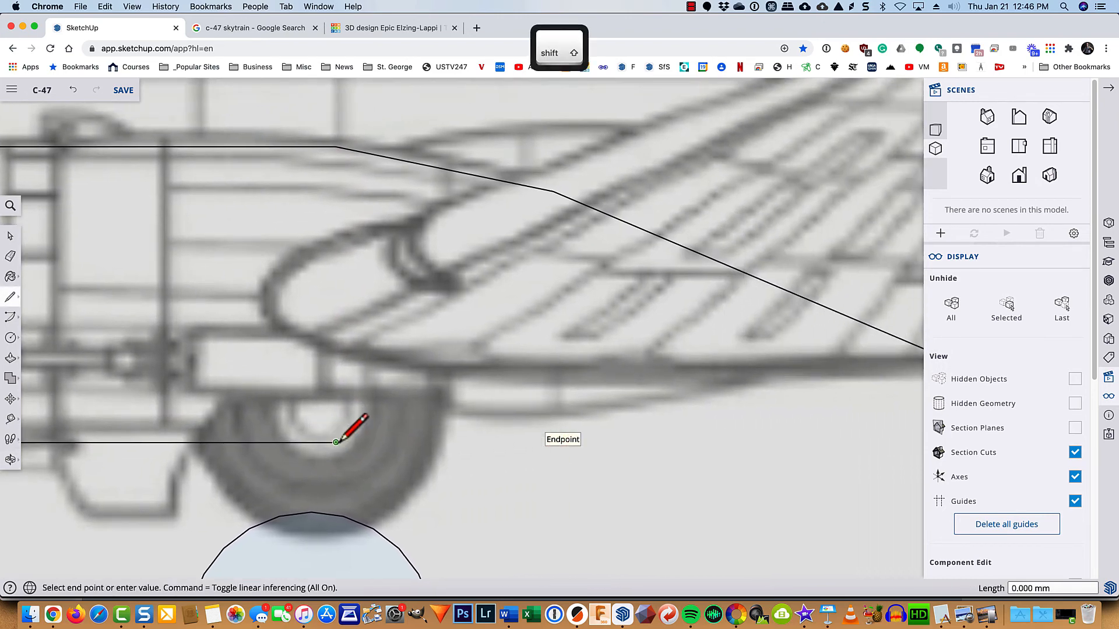
{"action": "left_click", "coordinate": [457, 417]}
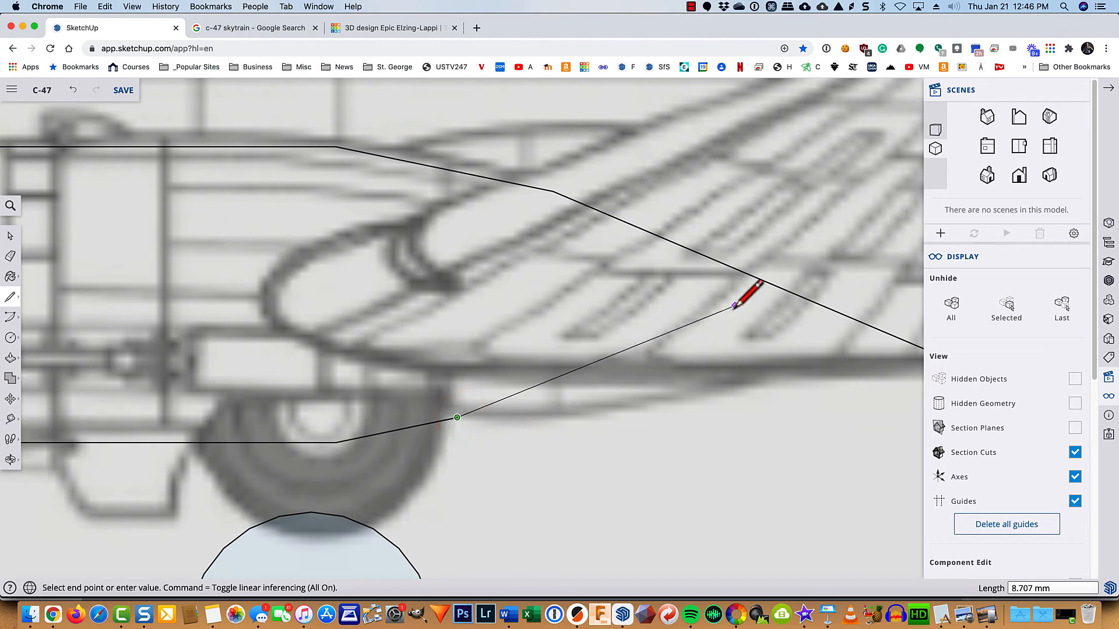
{"action": "left_click", "coordinate": [763, 281]}
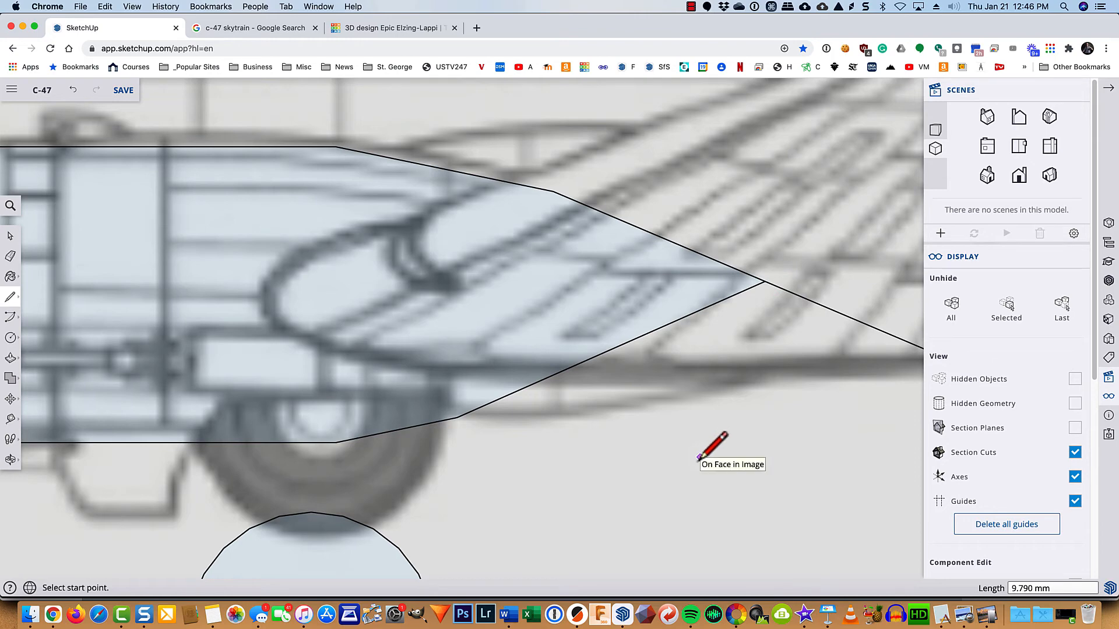
- Erase the excess top line that extends past the nacelle's rear point
{"action": "key", "text": "e"}
{"action": "left_click", "coordinate": [819, 286]}
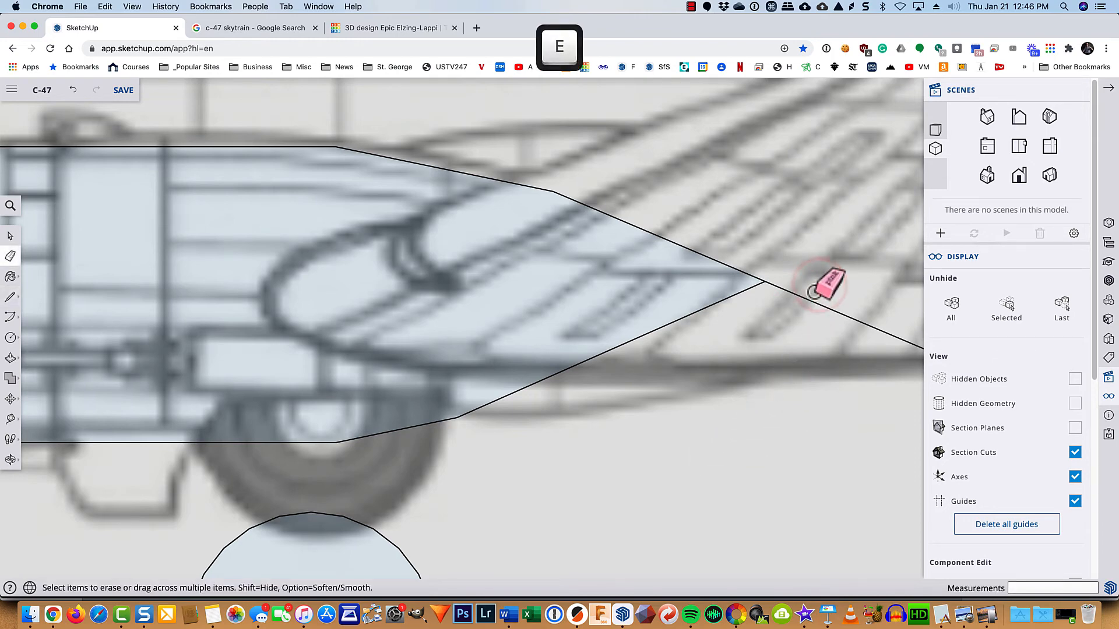
{"action": "left_click_drag", "start_coordinate": [813, 292], "coordinate": [784, 350]}
- Mark the center point of the landing gear wheel circle with Find Center
{"action": "scroll", "coordinate": [784, 350], "scroll_direction": "down", "scroll_amount": 5}
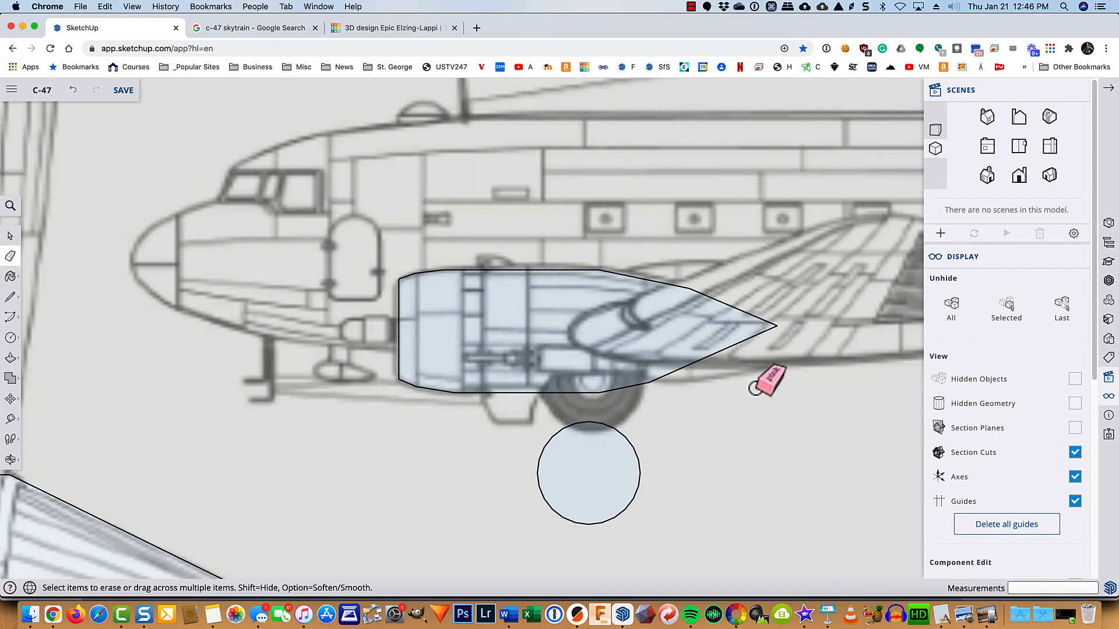
{"action": "scroll", "coordinate": [600, 398], "scroll_direction": "up", "scroll_amount": 3}
{"action": "key", "text": "l"}
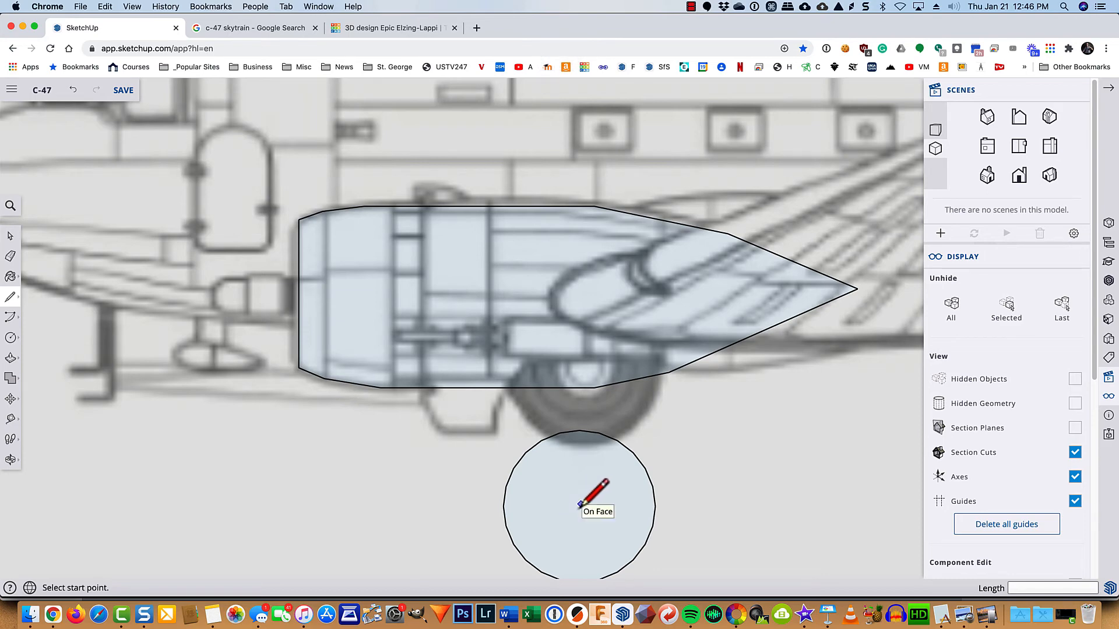
{"action": "key", "text": "space"}
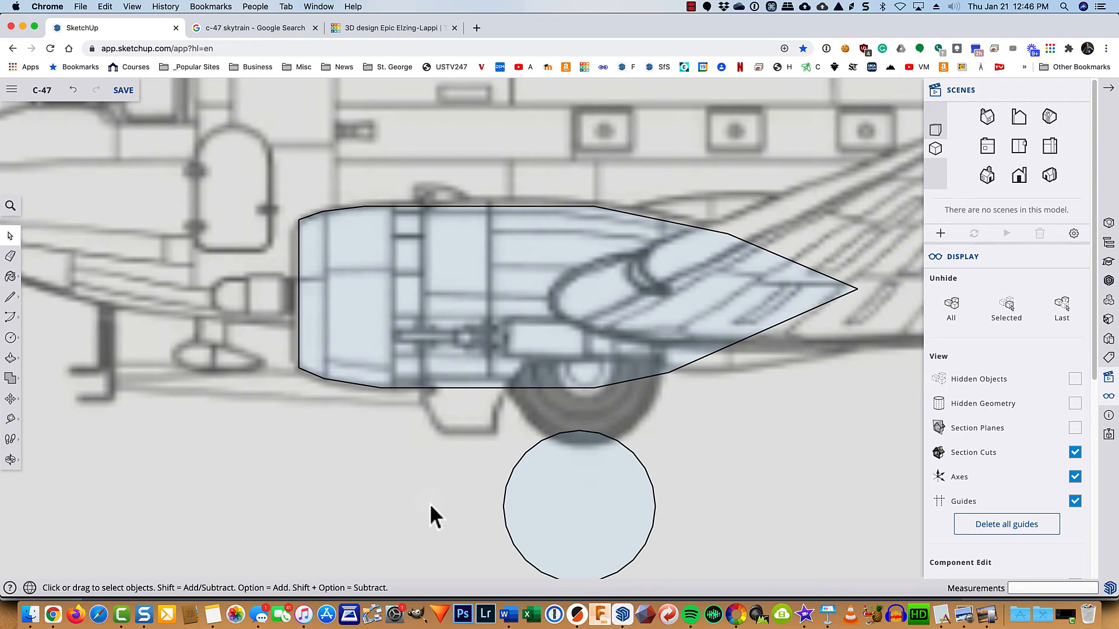
{"action": "right_click", "coordinate": [509, 476]}
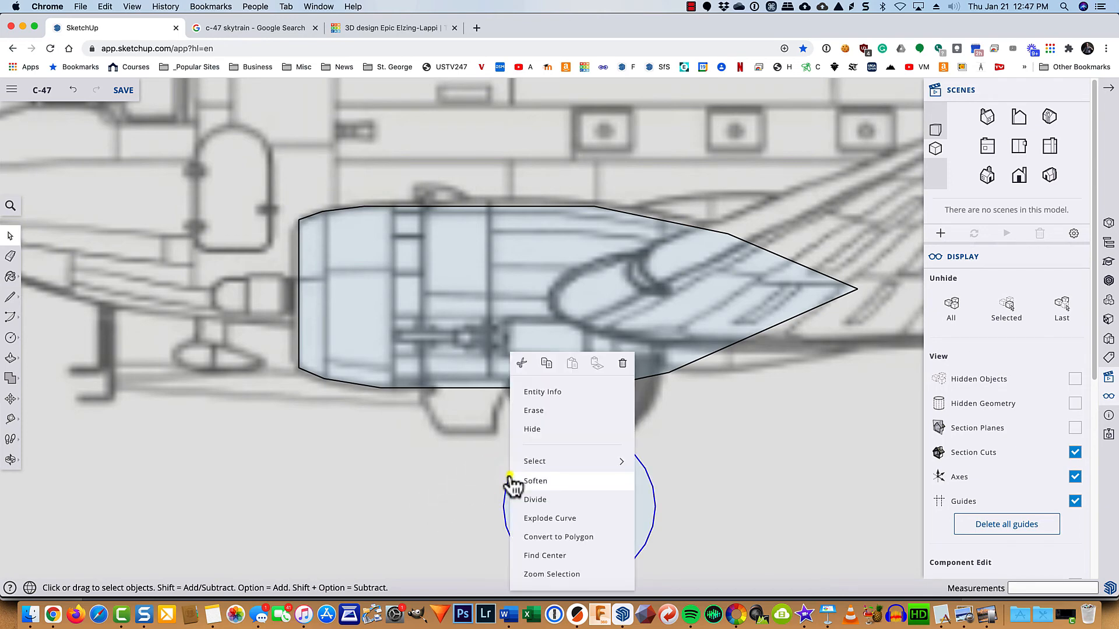
{"action": "left_click", "coordinate": [532, 556]}
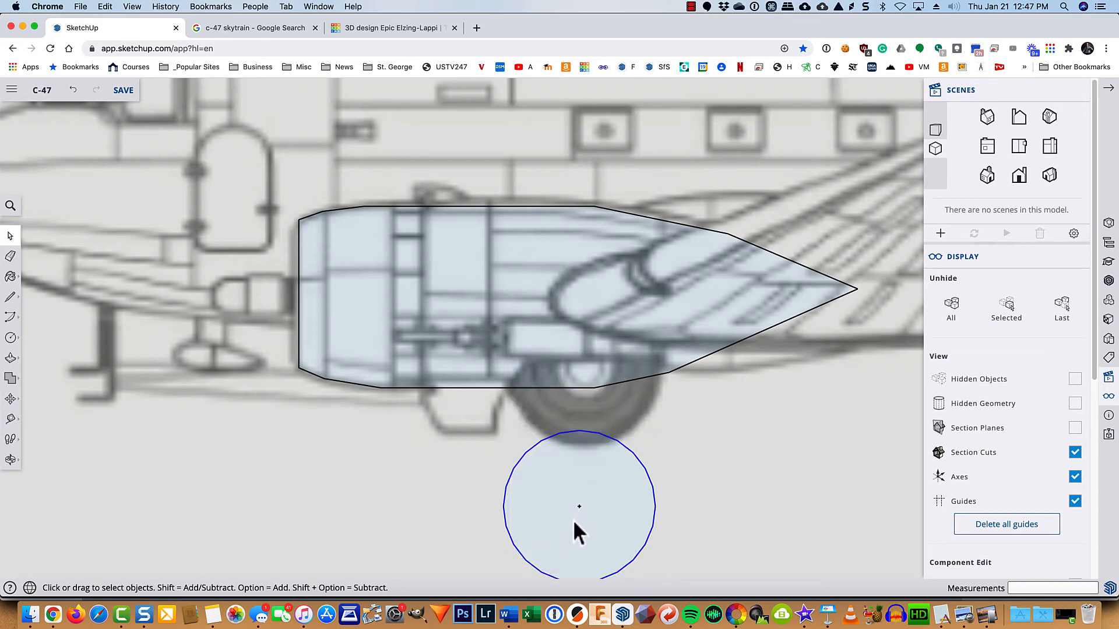
- Draw a vertical line about 5.6 mm long from the wheel's center up to the nacelle's bottom edge
{"action": "key", "text": "l"}
{"action": "left_click", "coordinate": [580, 506]}
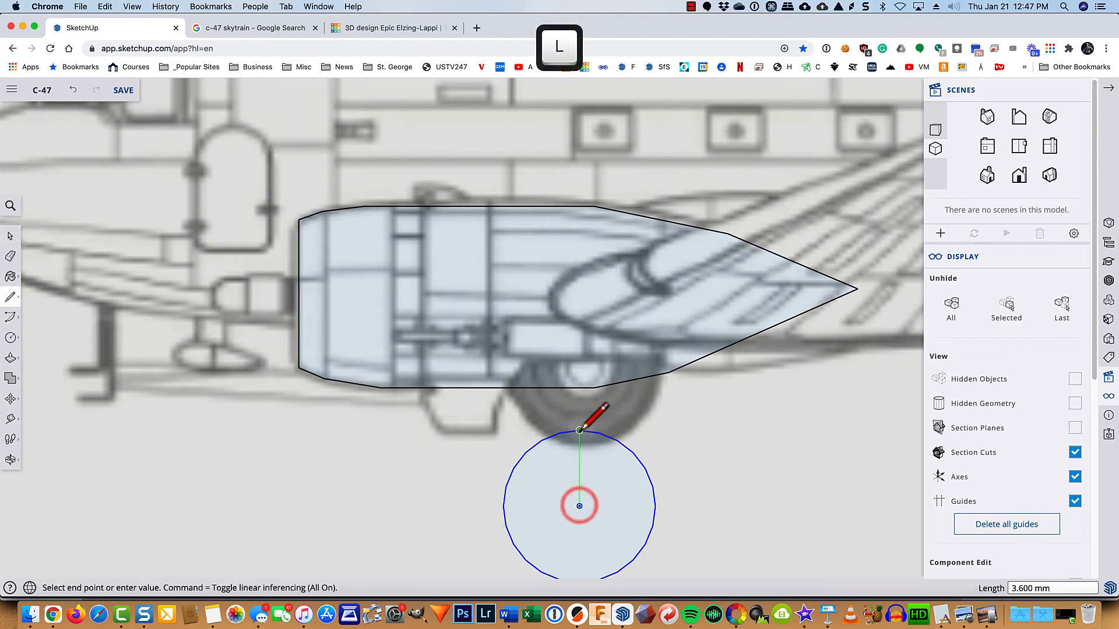
{"action": "left_click", "coordinate": [580, 387]}
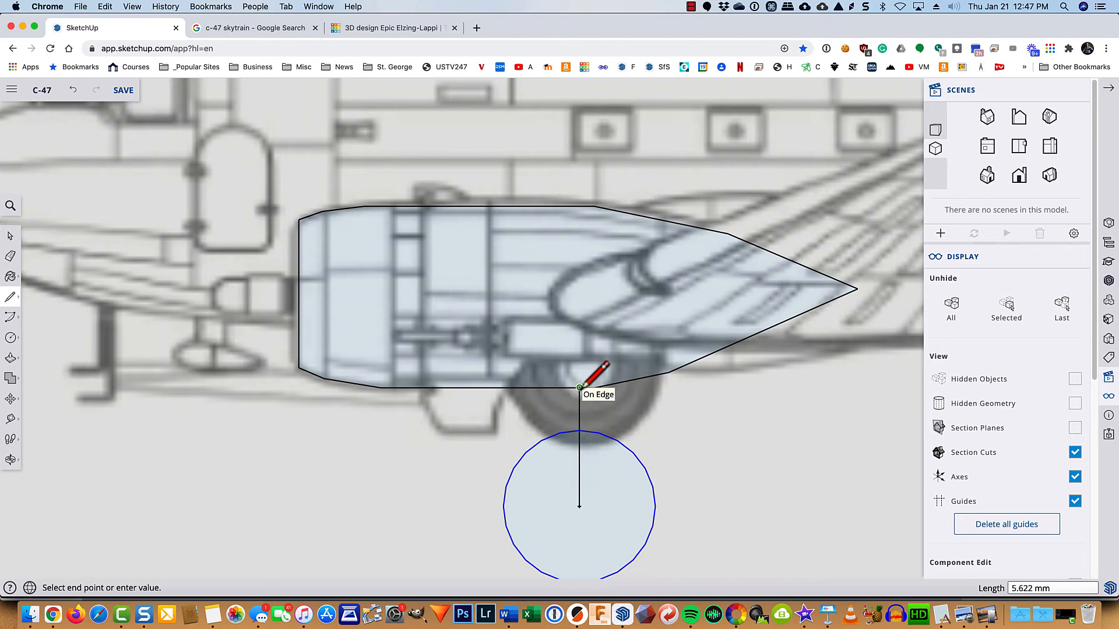
- Draw two vertical strut sides about 2.1 mm long between wheel and nacelle, about 0.4 mm either side of the center line
{"action": "scroll", "coordinate": [579, 387], "scroll_direction": "up", "scroll_amount": 5}
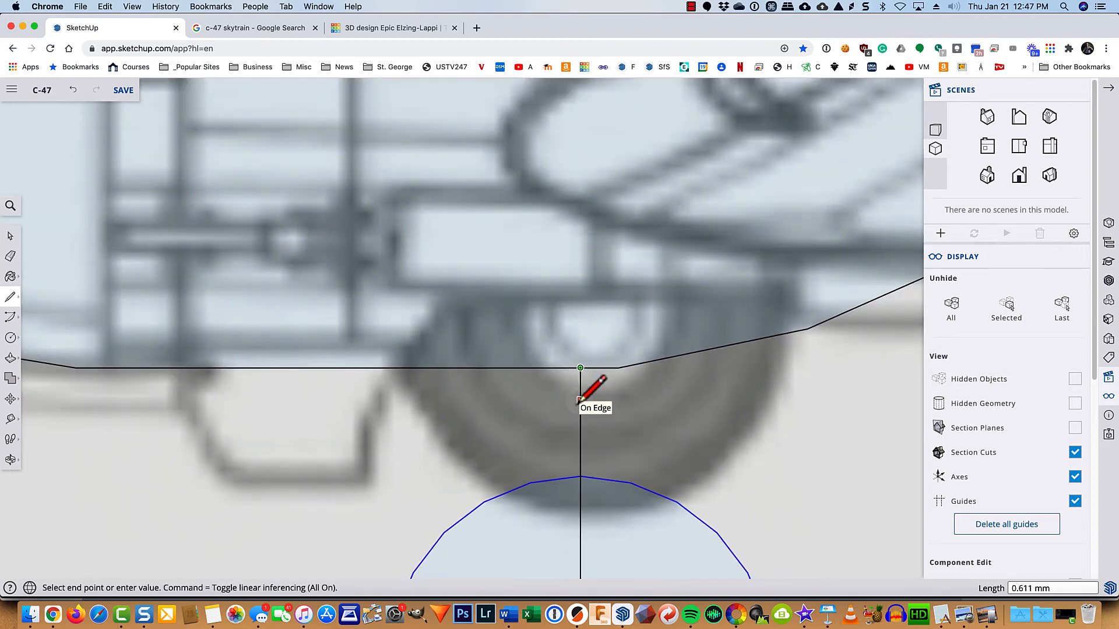
{"action": "left_click", "coordinate": [555, 368]}
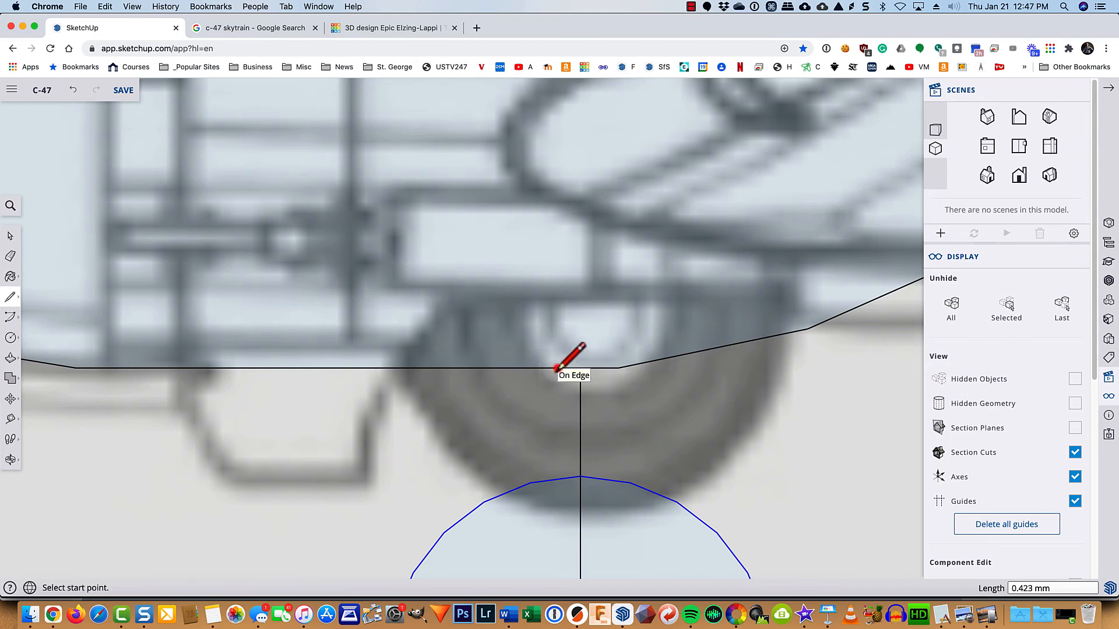
{"action": "left_click", "coordinate": [556, 479]}
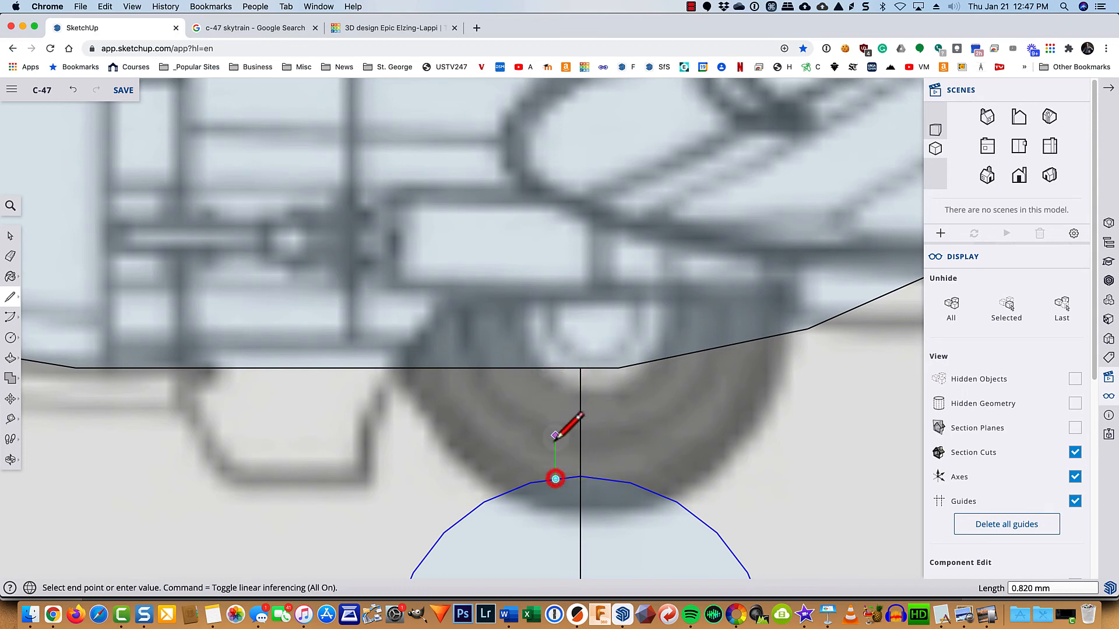
{"action": "left_click", "coordinate": [555, 368]}
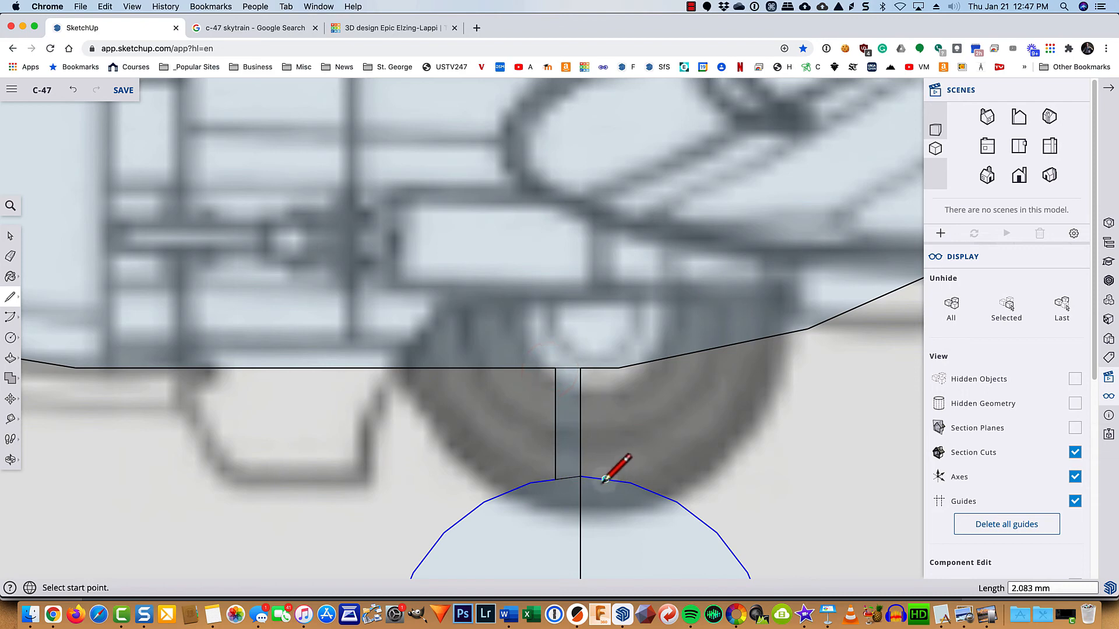
{"action": "left_click", "coordinate": [603, 369]}
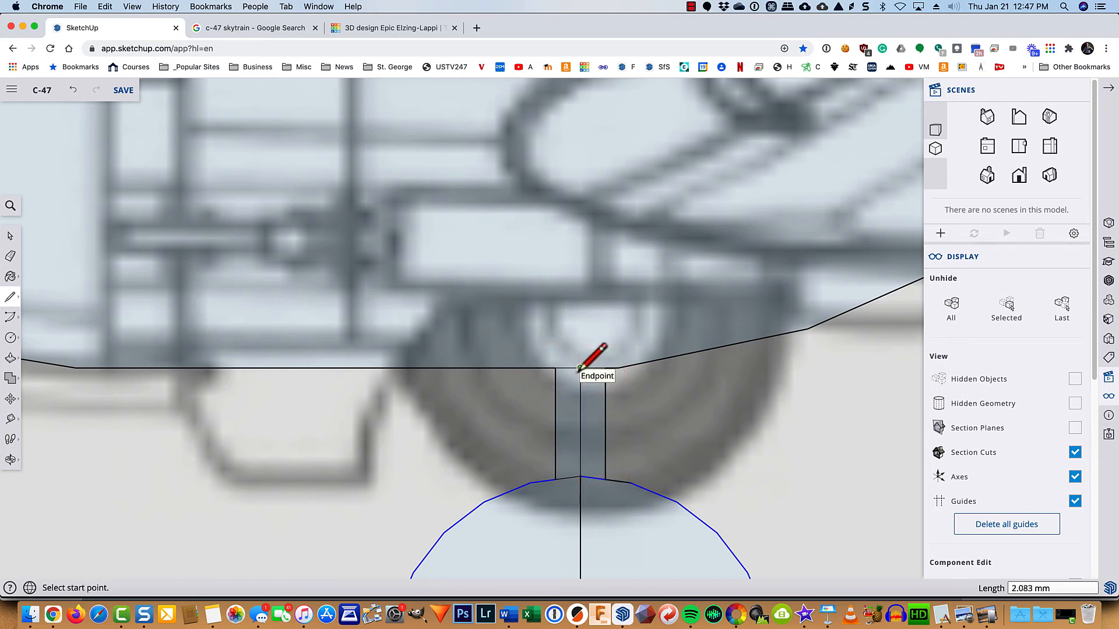
- Erase the vertical center line and the nacelle and wheel edges crossing the strut so the three shapes join
{"action": "key", "text": "e"}
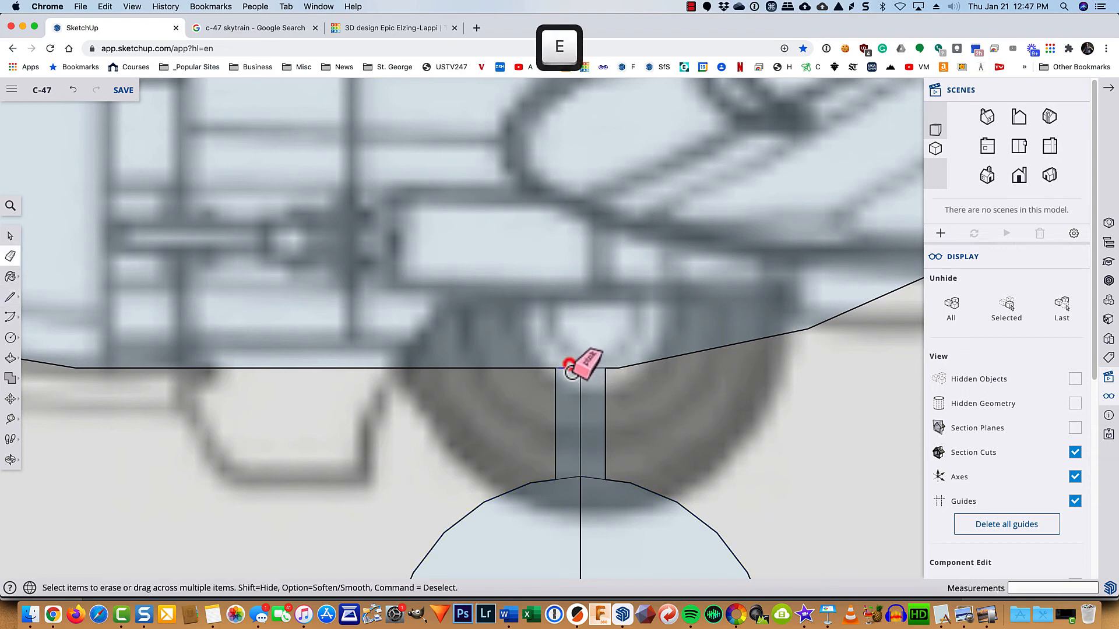
{"action": "mouse_move", "coordinate": [569, 366]}
{"action": "left_mouse_down"}
{"action": "mouse_move", "coordinate": [589, 380]}
{"action": "mouse_move", "coordinate": [580, 467]}
{"action": "left_mouse_up"}
{"action": "left_click", "coordinate": [568, 479]}
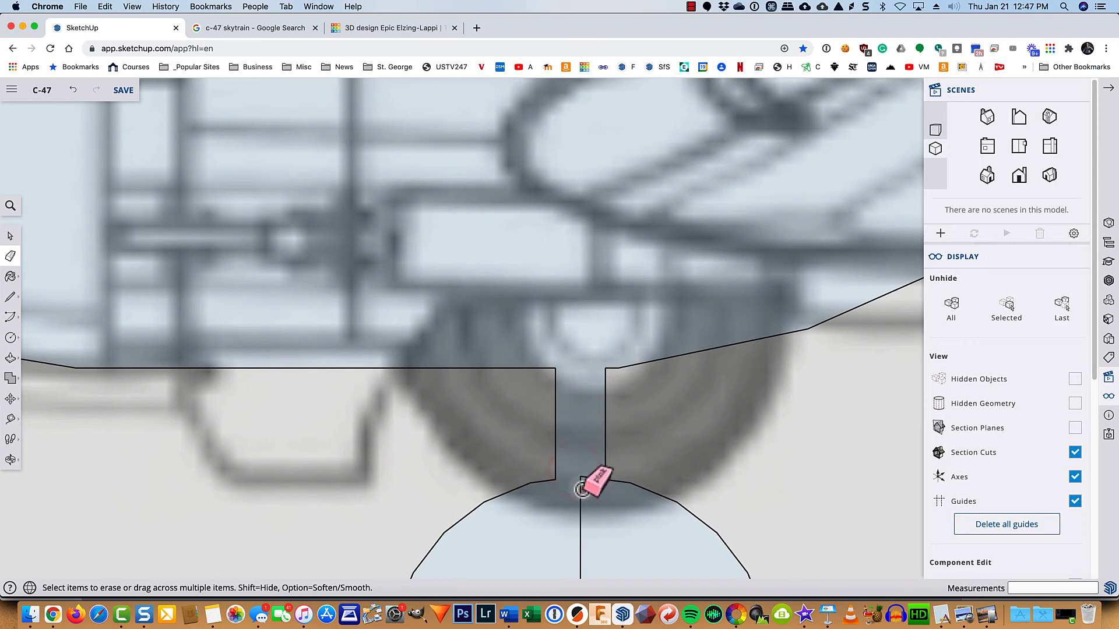
{"action": "left_click", "coordinate": [586, 480]}
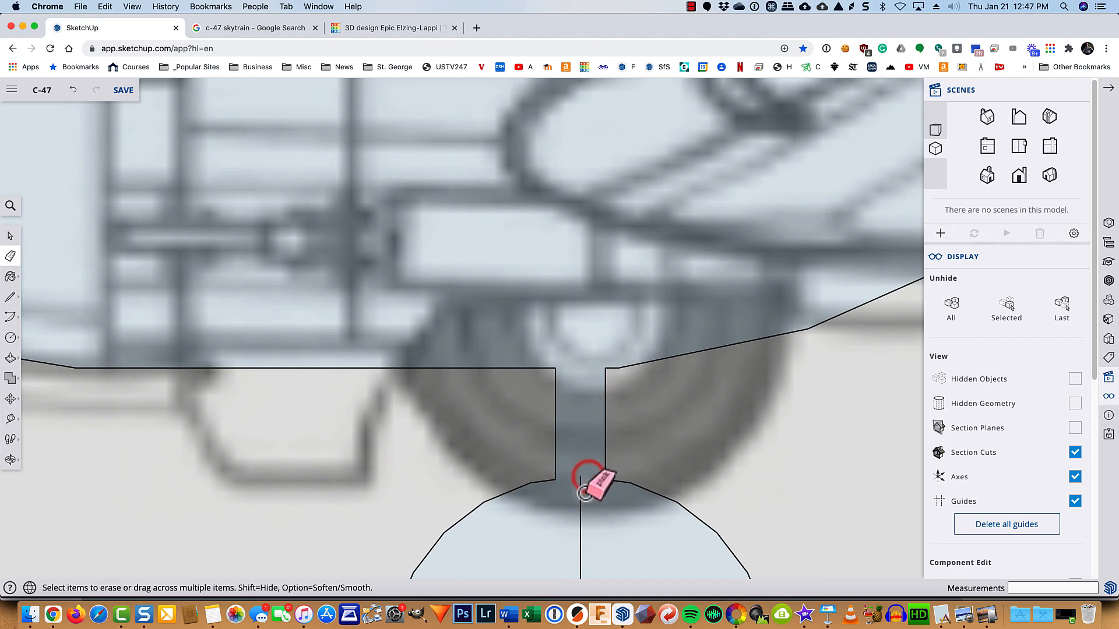
{"action": "left_click", "coordinate": [581, 495]}
- Draw a diagonal line about 6.5 mm long from the wheel's center to the nacelle's first rising bottom segment behind the strut
{"action": "scroll", "coordinate": [581, 495], "scroll_direction": "down", "scroll_amount": 3}
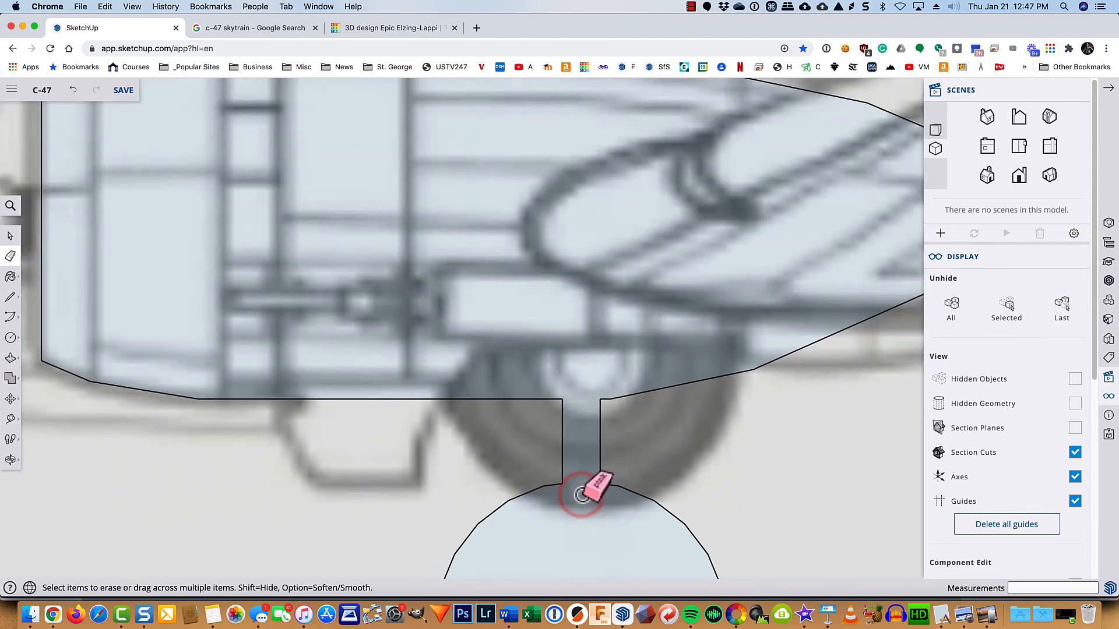
{"action": "middle_click_drag", "start_coordinate": [730, 499], "coordinate": [581, 367], "text": "shift"}
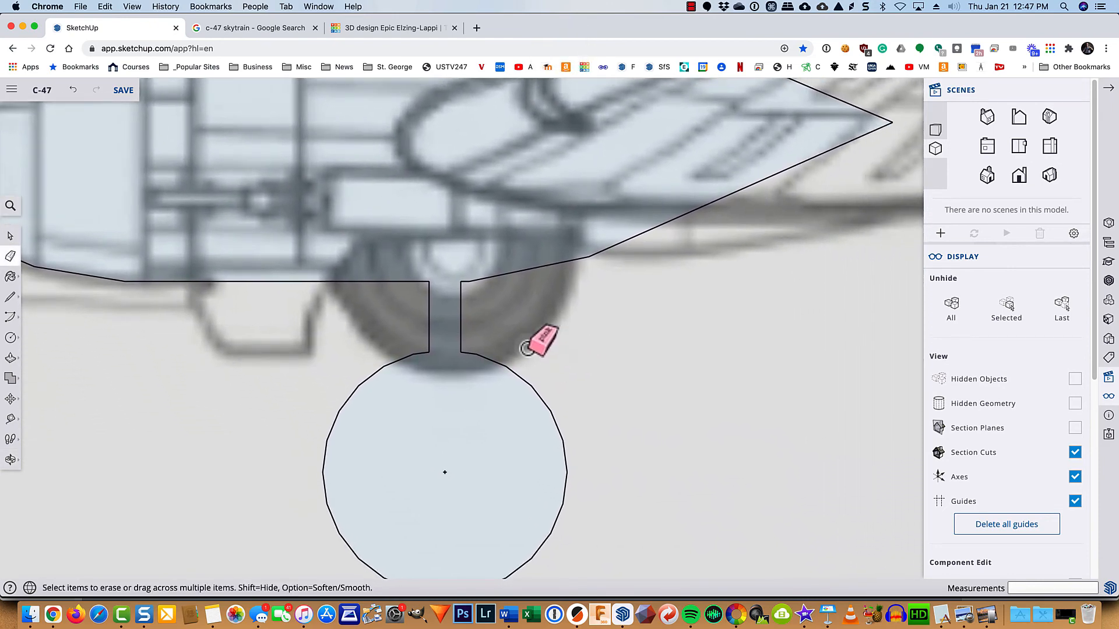
{"action": "key", "text": "l"}
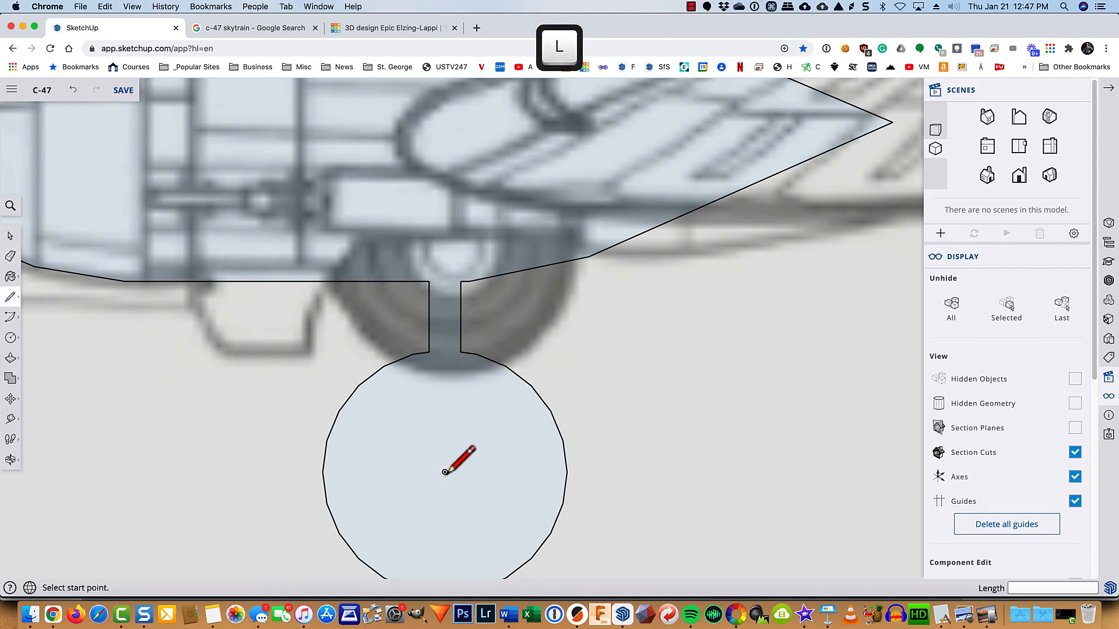
{"action": "left_click", "coordinate": [445, 472]}
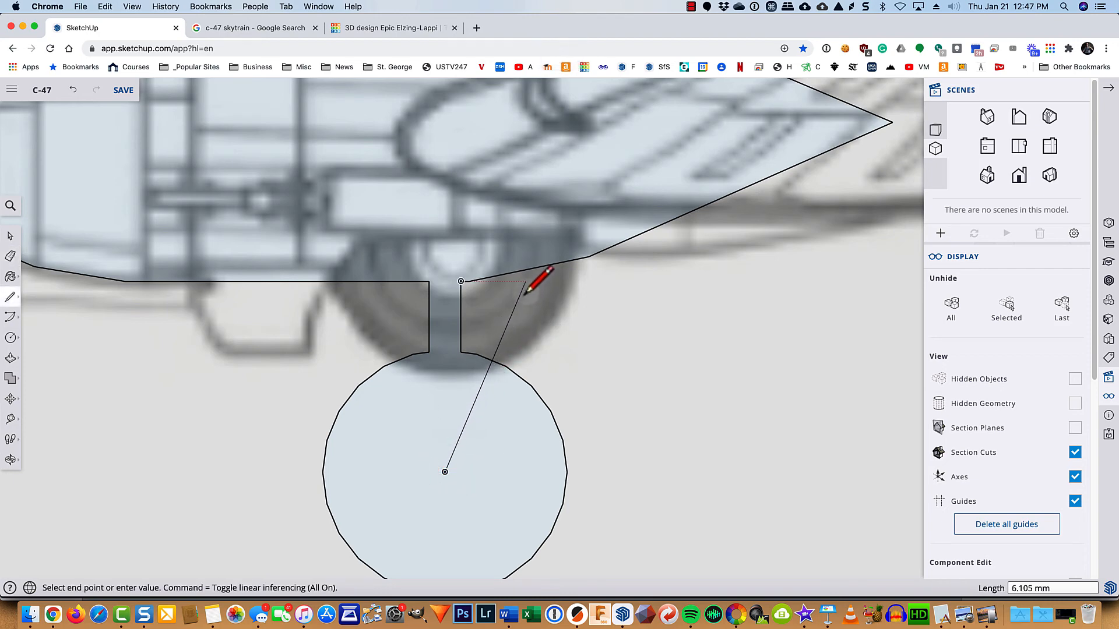
{"action": "left_click", "coordinate": [526, 269]}
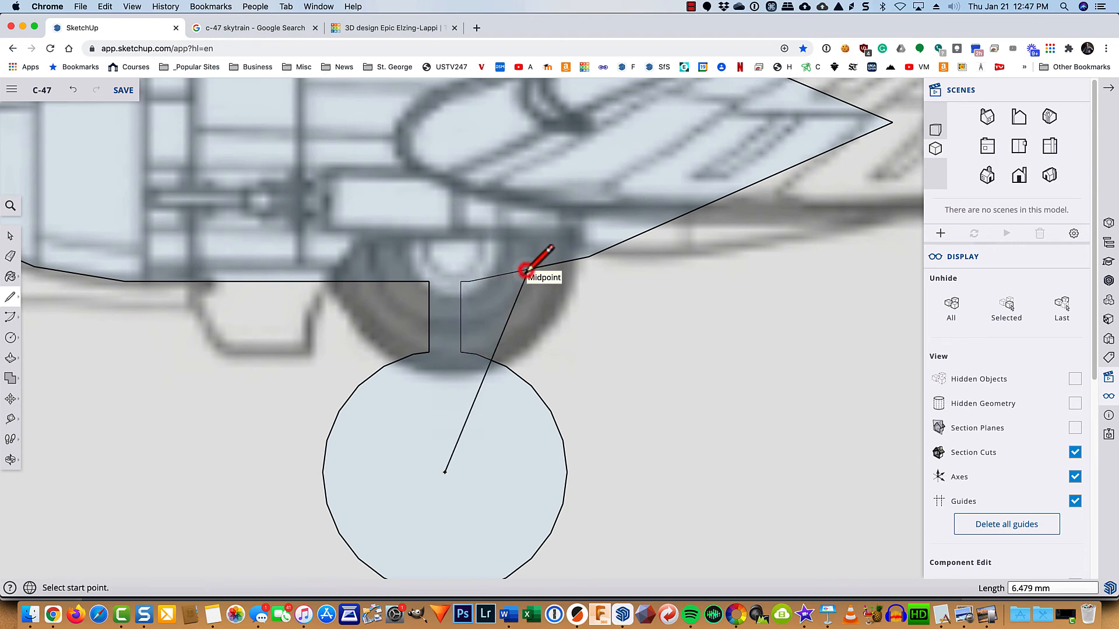
- Draw lines parallel to the diagonal on both sides between nacelle and wheel, about 3.2 mm long behind it and 2.7 mm in front
{"action": "left_click", "coordinate": [547, 265]}
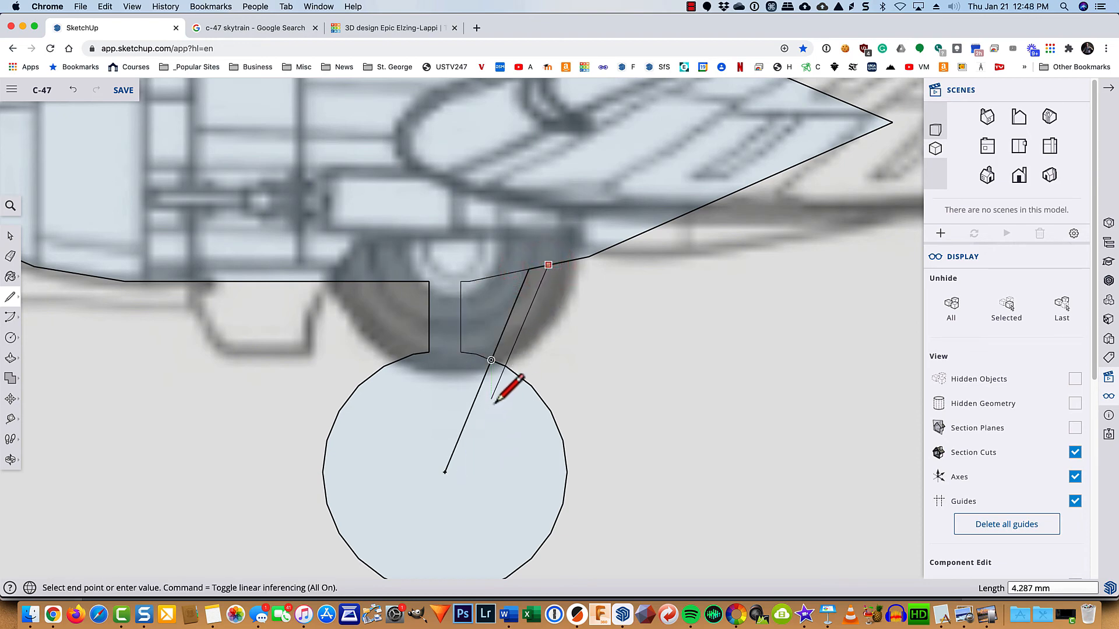
{"action": "left_click", "coordinate": [506, 366]}
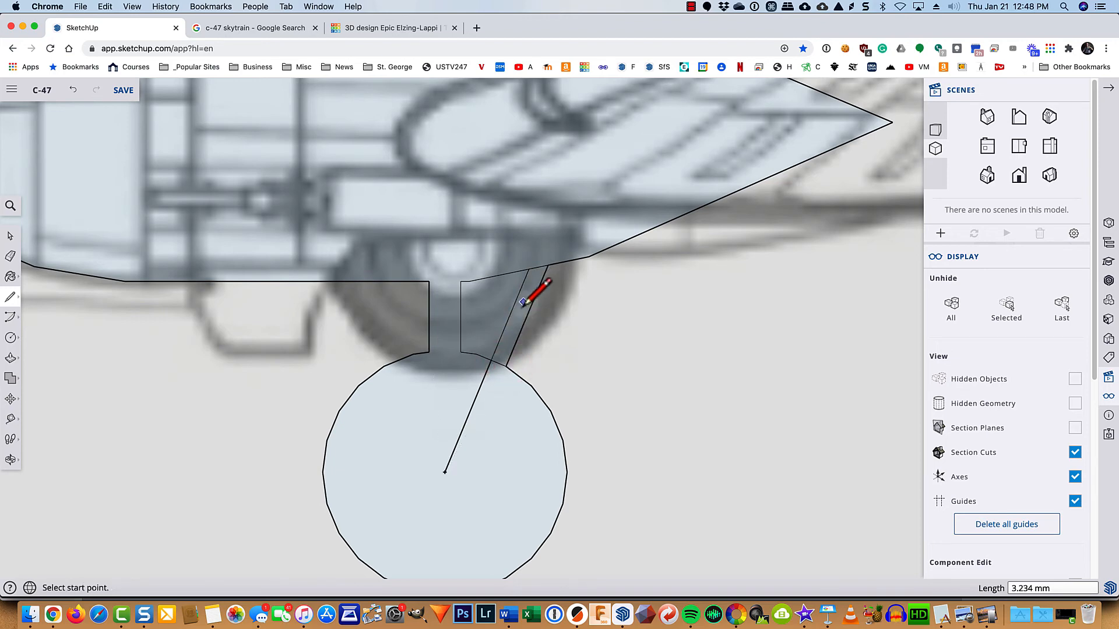
{"action": "scroll", "coordinate": [527, 276], "scroll_direction": "up", "scroll_amount": 5}
{"action": "scroll", "coordinate": [528, 277], "scroll_direction": "down", "scroll_amount": 3}
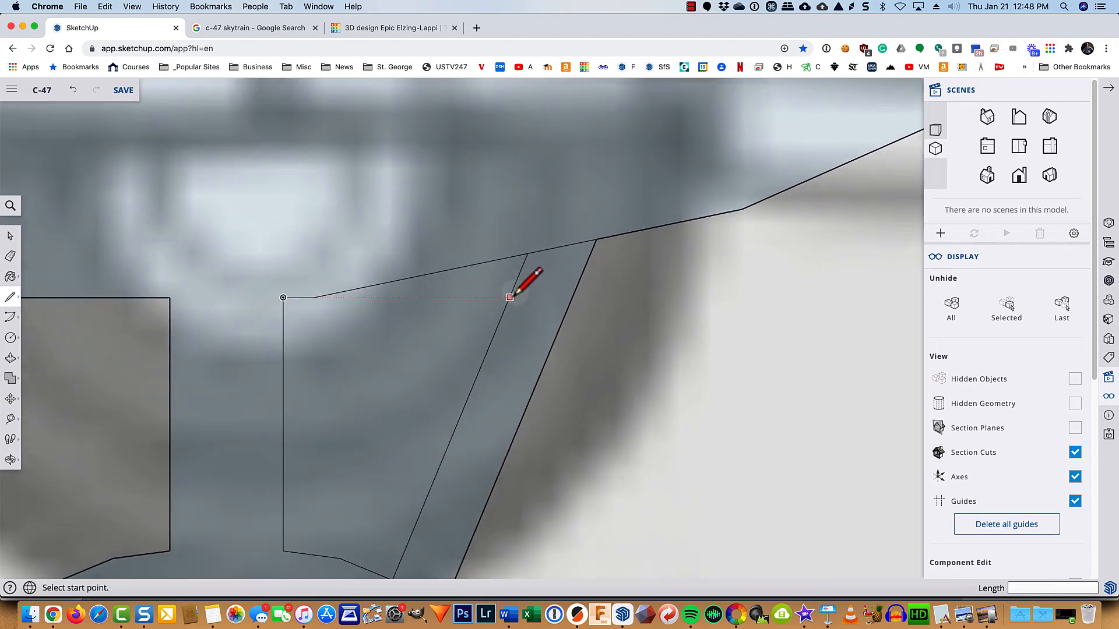
{"action": "left_click", "coordinate": [498, 271]}
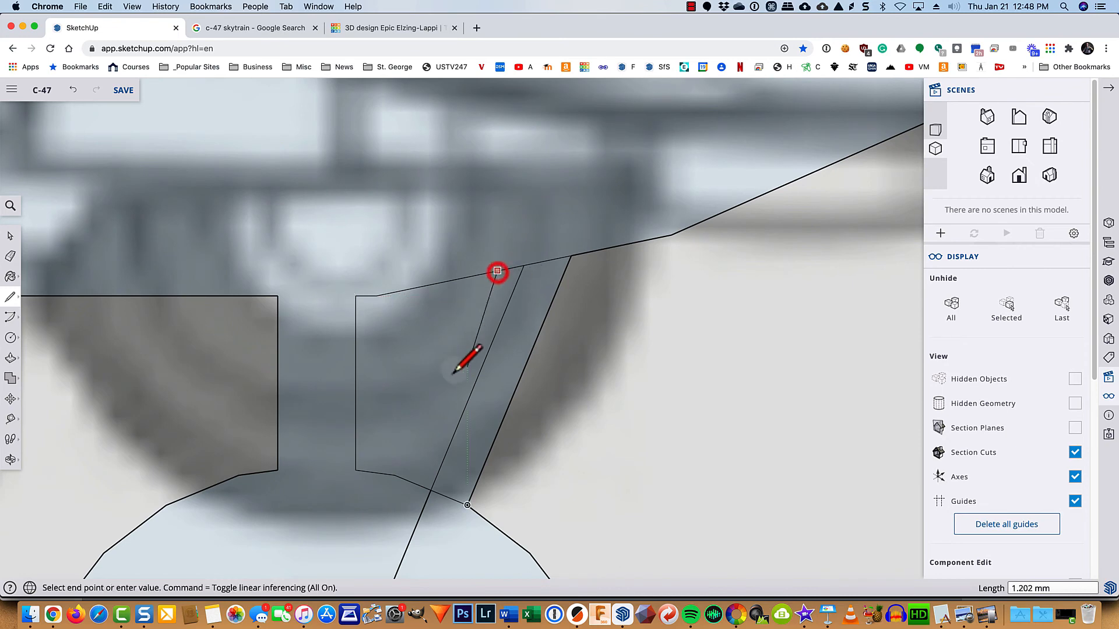
{"action": "left_click", "coordinate": [410, 480]}
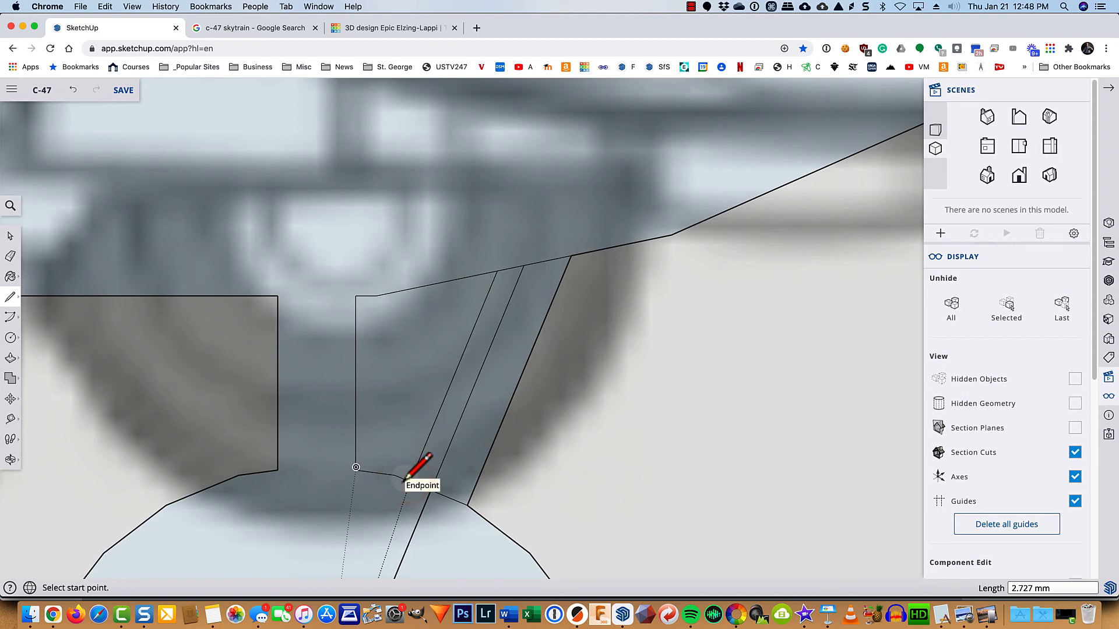
- Erase the diagonal center line and the nacelle and wheel edges crossing the diagonal strut so it joins both shapes
{"action": "key", "text": "e"}
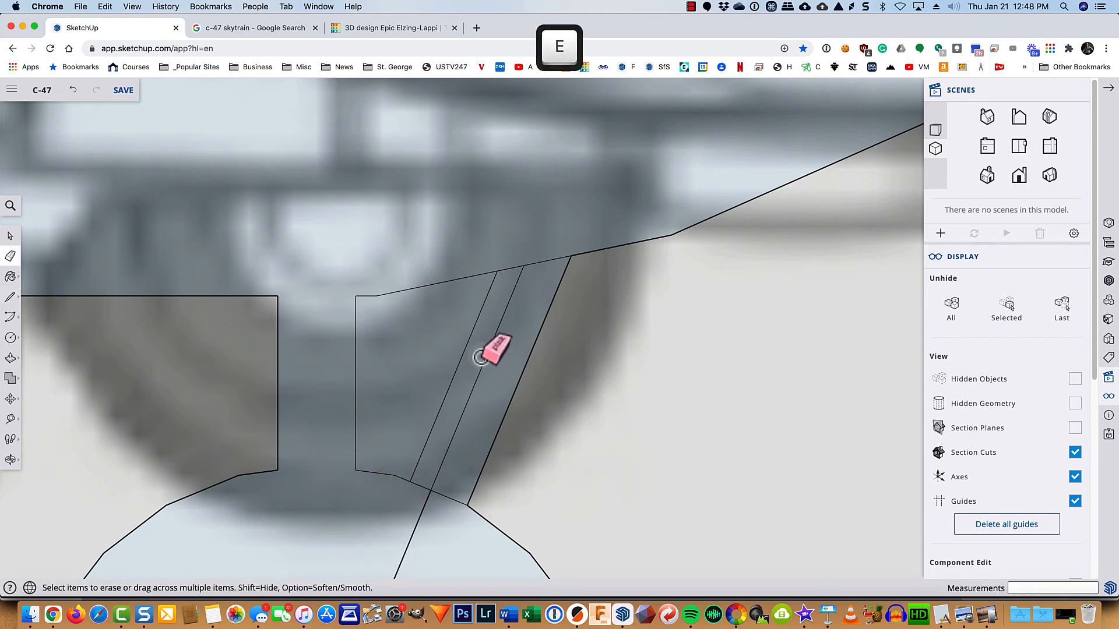
{"action": "left_click", "coordinate": [521, 279]}
{"action": "left_click", "coordinate": [532, 262]}
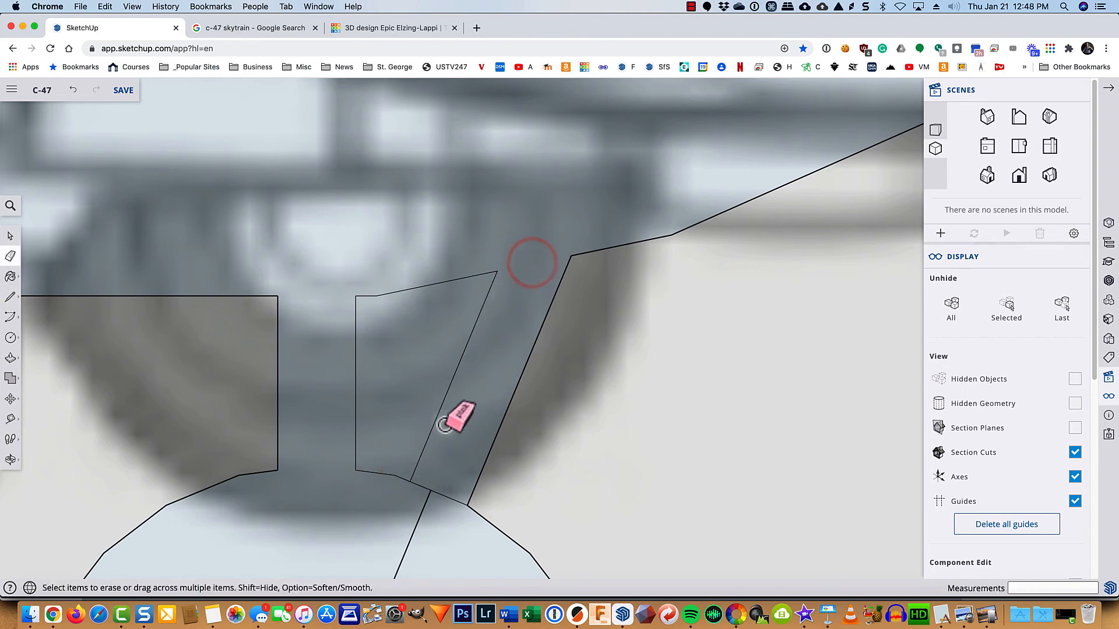
{"action": "mouse_move", "coordinate": [439, 485]}
{"action": "left_mouse_down"}
{"action": "mouse_move", "coordinate": [430, 503]}
{"action": "mouse_move", "coordinate": [425, 482]}
{"action": "mouse_move", "coordinate": [434, 494]}
{"action": "left_mouse_up"}
- Turn off X-ray display and delete the enclosed face between the vertical and diagonal struts
{"action": "scroll", "coordinate": [445, 500], "scroll_direction": "down", "scroll_amount": 3}
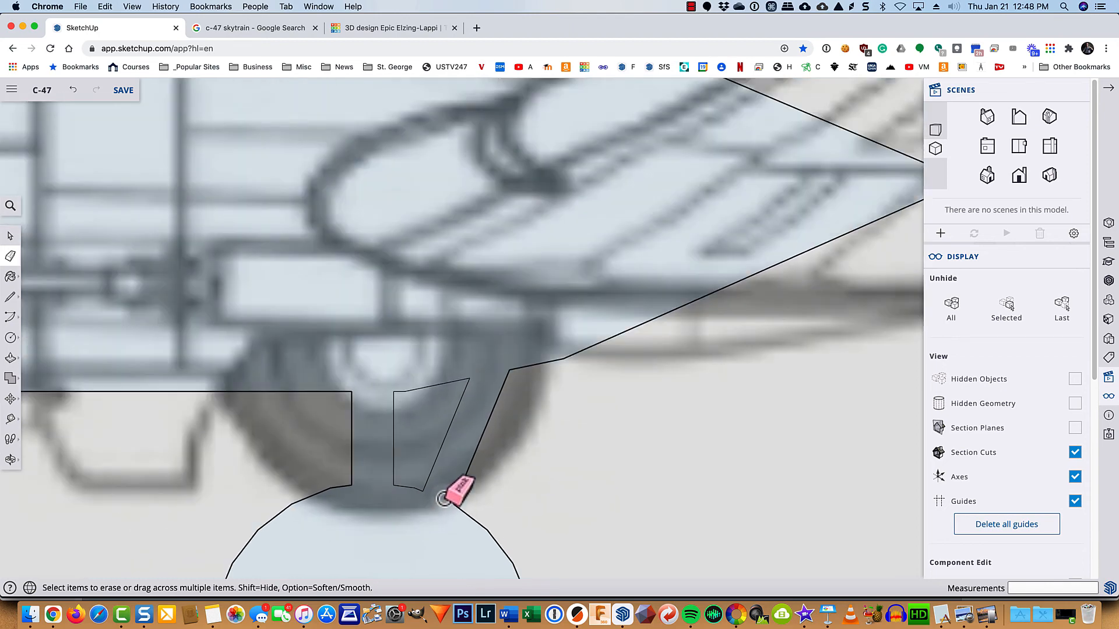
{"action": "mouse_move", "coordinate": [583, 514]}
{"action": "middle_mouse_down", "text": "shift"}
{"action": "mouse_move", "coordinate": [706, 331]}
{"action": "mouse_move", "coordinate": [739, 311]}
{"action": "middle_mouse_up", "text": "shift"}
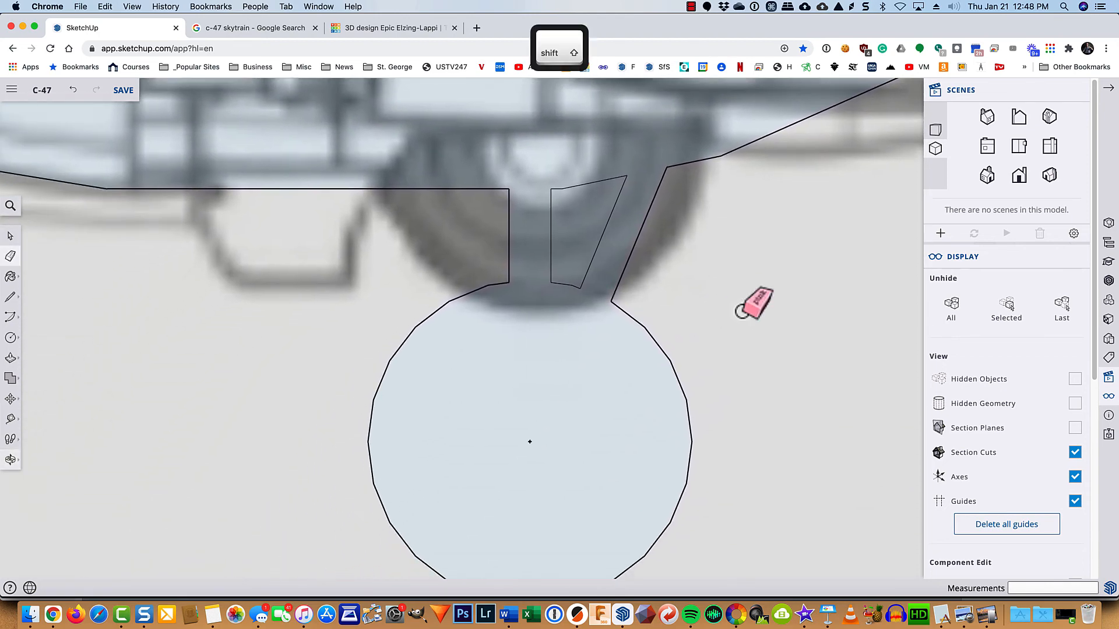
{"action": "key", "text": "x"}
{"action": "key", "text": "space"}
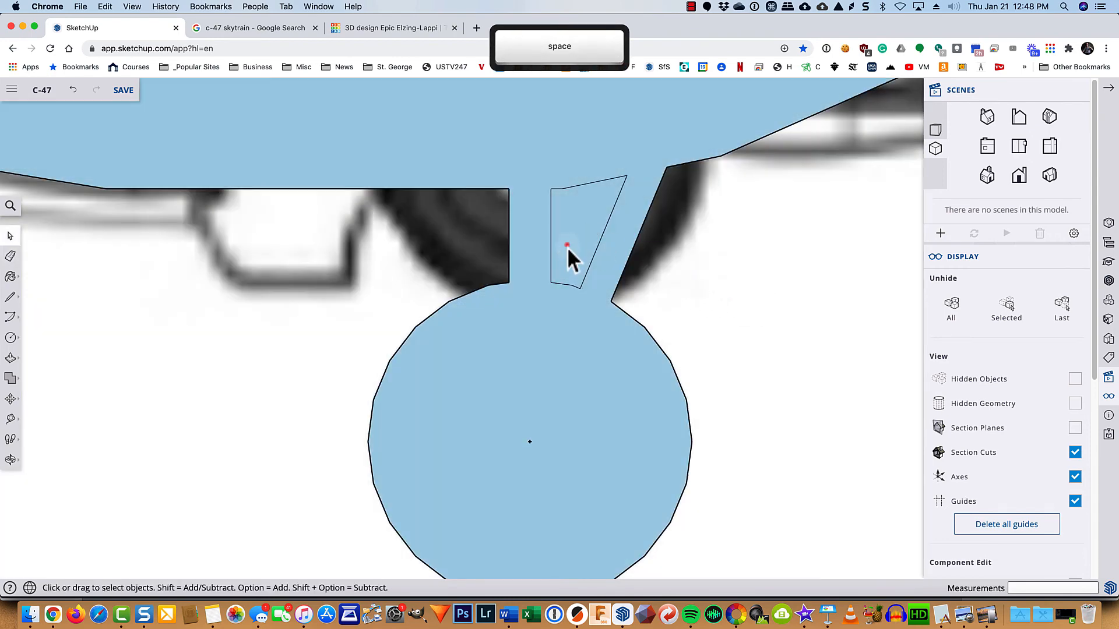
{"action": "left_click", "coordinate": [568, 247]}
{"action": "key", "text": "Delete"}
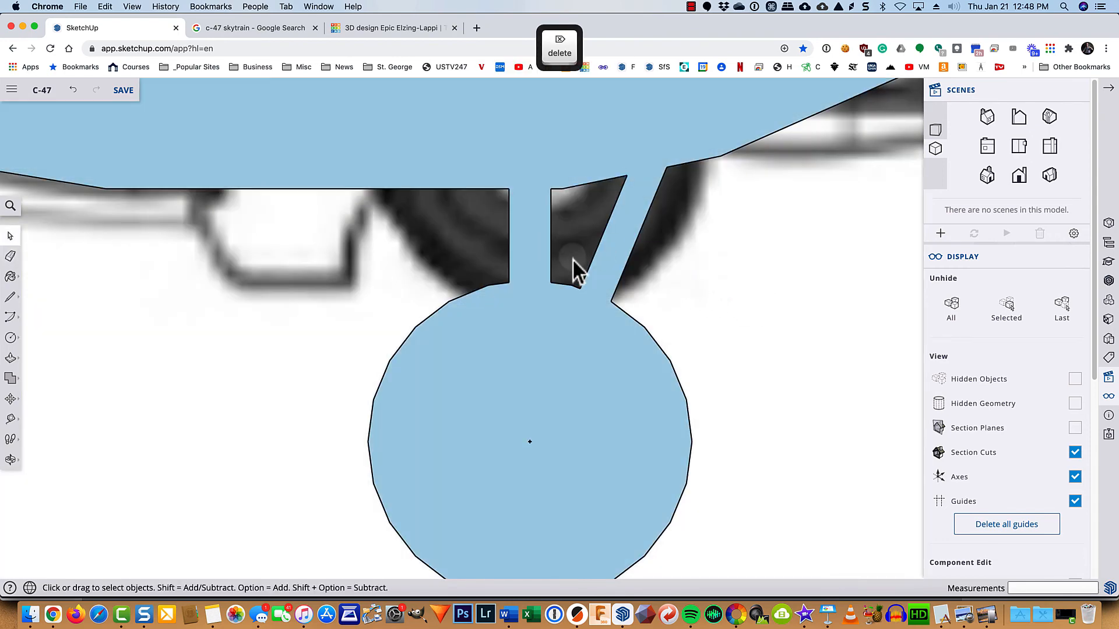
- Draw a shaft rectangle about 1.7 by 3.5 mm ahead of the nacelle's front edge and a crossing hub rectangle about 2.4 by 1.7 mm
{"action": "scroll", "coordinate": [574, 259], "scroll_direction": "down", "scroll_amount": 3}
{"action": "scroll", "coordinate": [575, 258], "scroll_direction": "down", "scroll_amount": 3}
{"action": "middle_click_drag", "start_coordinate": [742, 282], "coordinate": [781, 344], "text": "shift"}
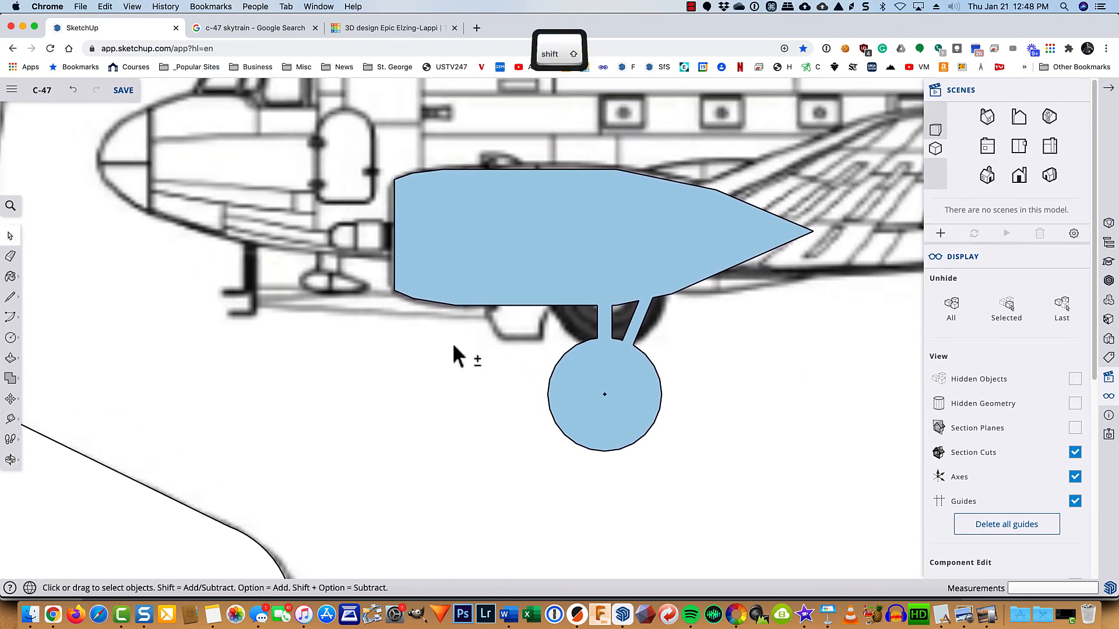
{"action": "mouse_move", "coordinate": [455, 351]}
{"action": "middle_mouse_down", "text": "shift"}
{"action": "mouse_move", "coordinate": [595, 400]}
{"action": "mouse_move", "coordinate": [616, 442]}
{"action": "middle_mouse_up", "text": "shift"}
{"action": "scroll", "coordinate": [490, 330], "scroll_direction": "up", "scroll_amount": 3}
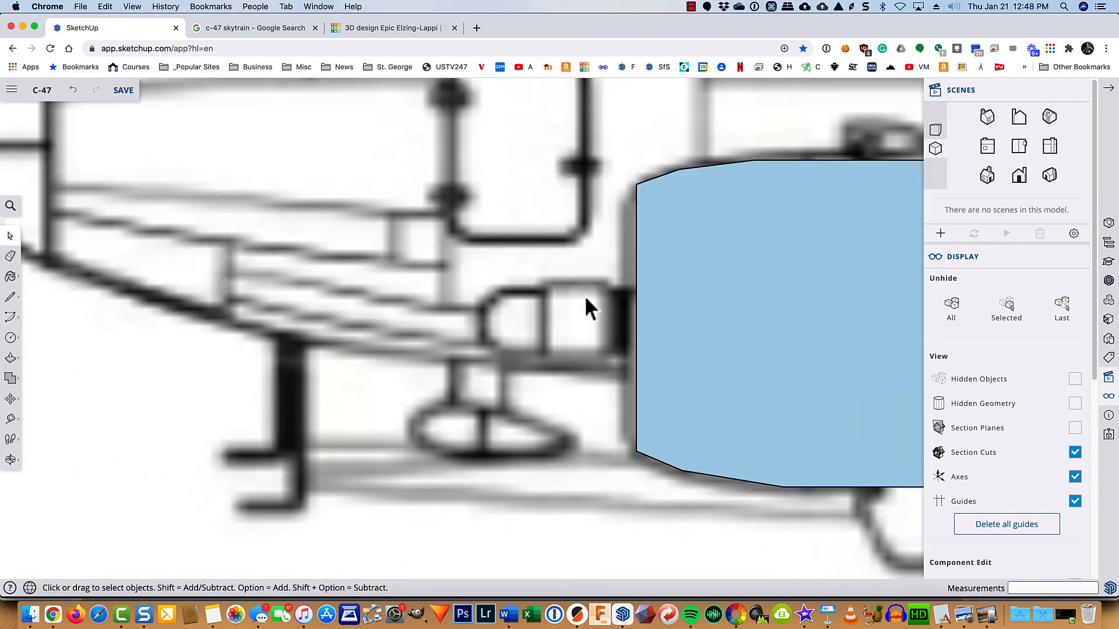
{"action": "key", "text": "l"}
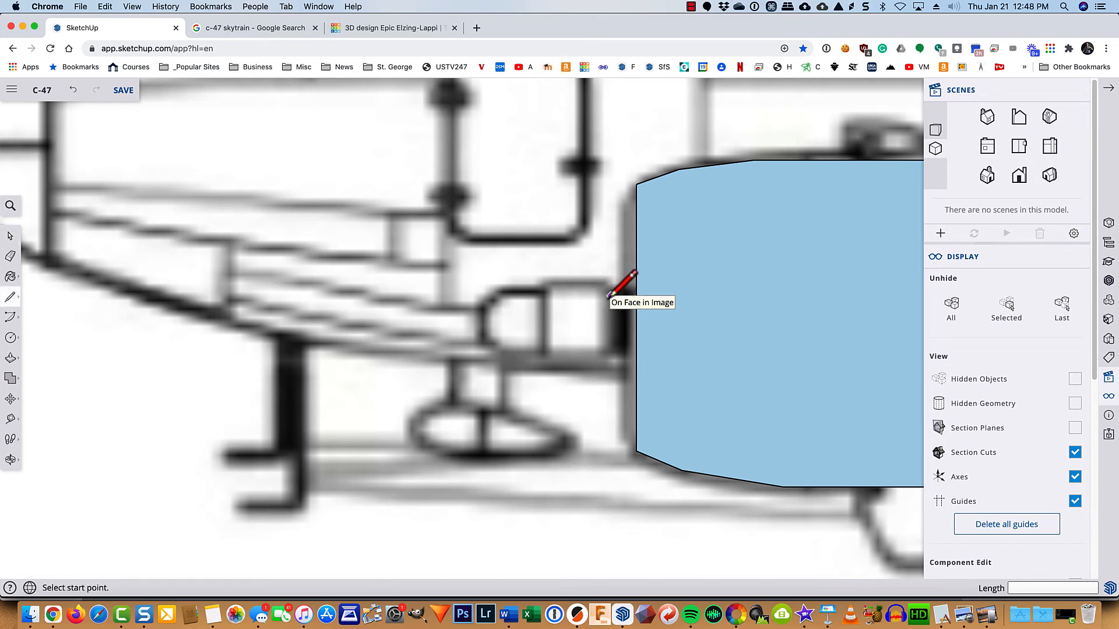
{"action": "key", "text": "r"}
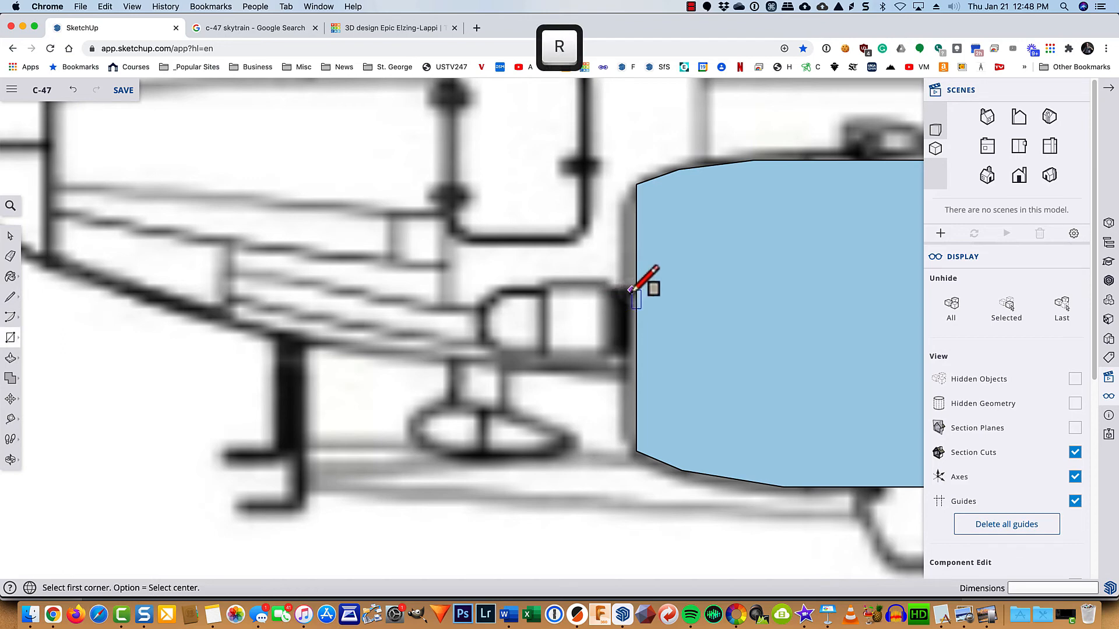
{"action": "left_click", "coordinate": [645, 270]}
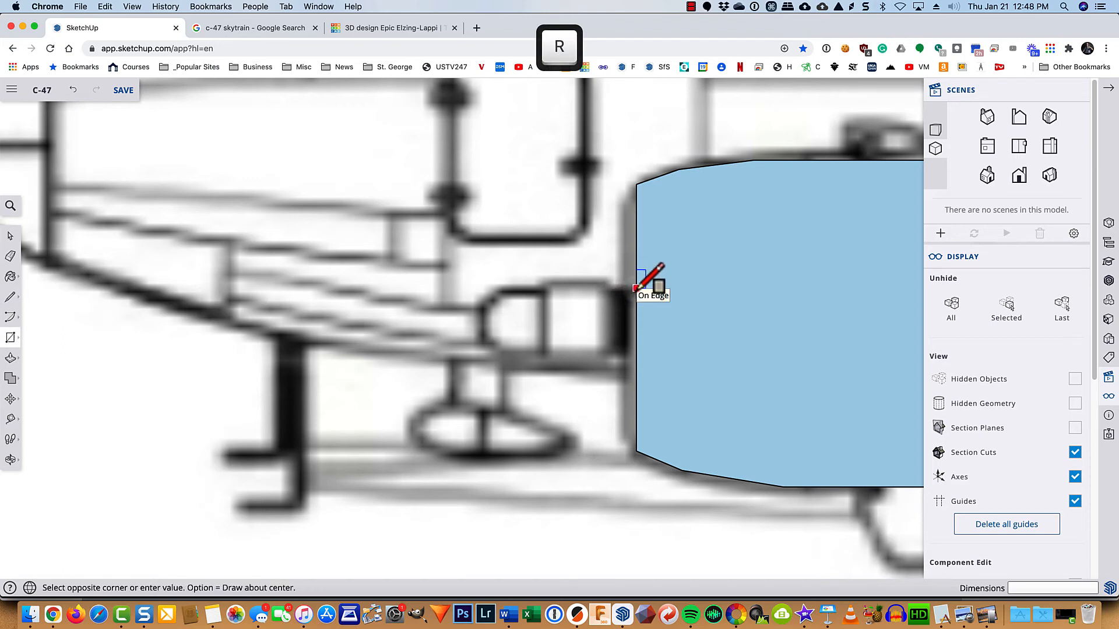
{"action": "left_click", "coordinate": [501, 353]}
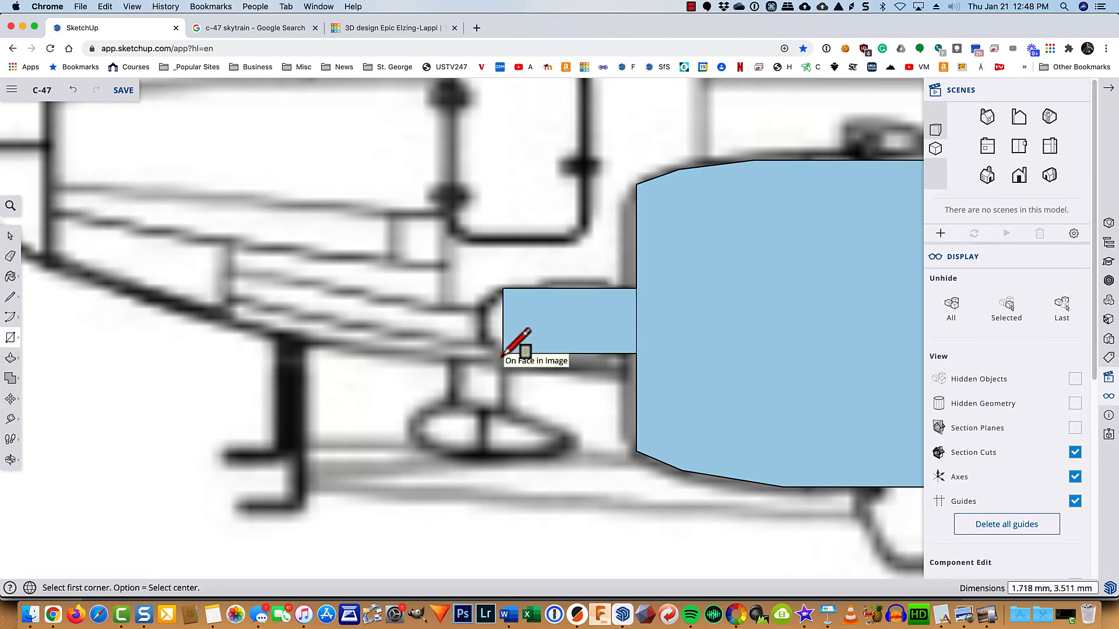
{"action": "left_click", "coordinate": [537, 278]}
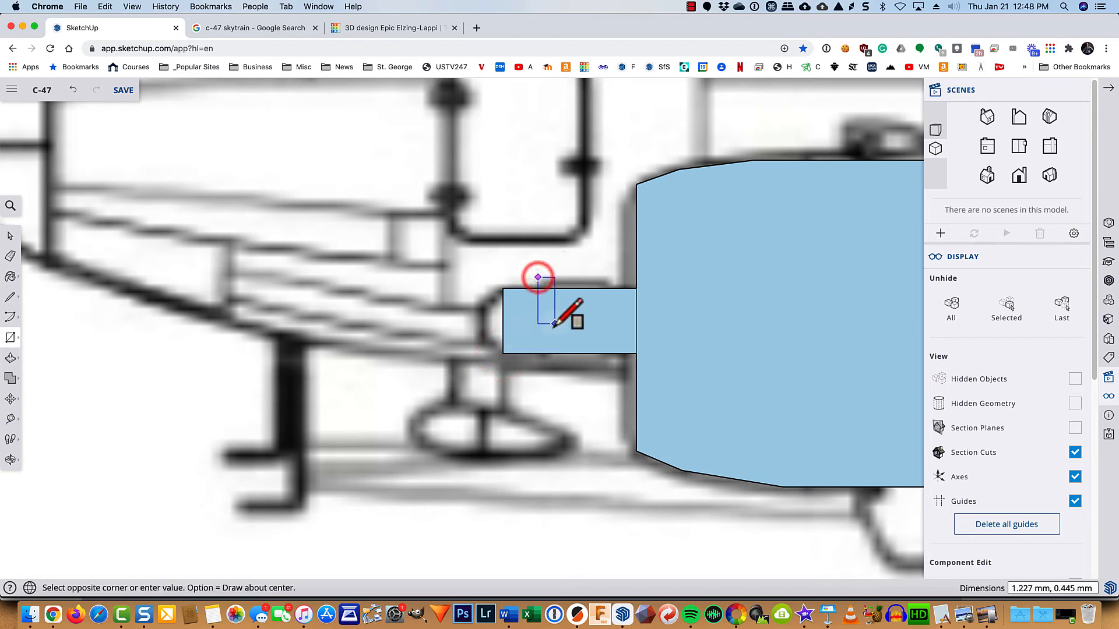
{"action": "left_click", "coordinate": [603, 369]}
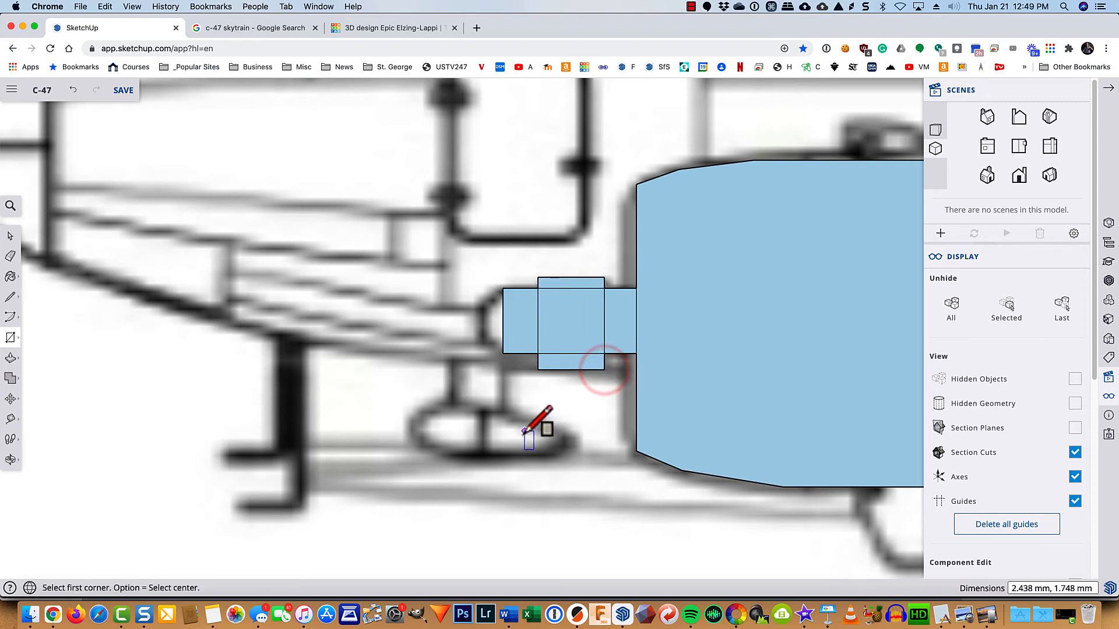
- Try to draw a 12-sided arc across the shaft rectangle's front end with a bulge of about 0.75 mm
{"action": "key", "text": "a"}
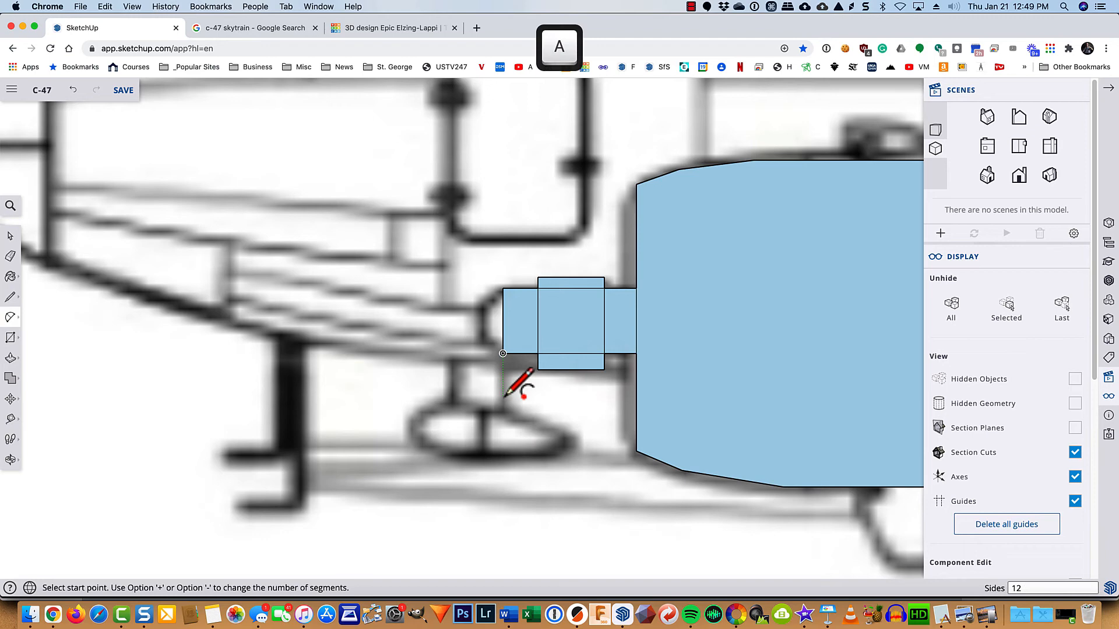
{"action": "left_click", "coordinate": [502, 288]}
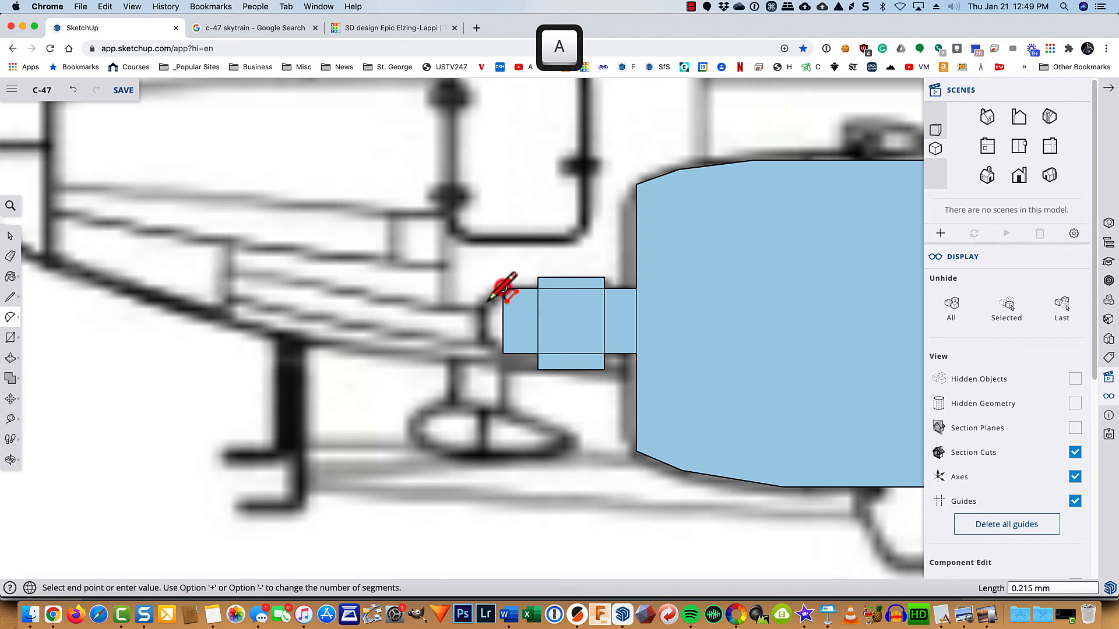
{"action": "left_click", "coordinate": [502, 353]}
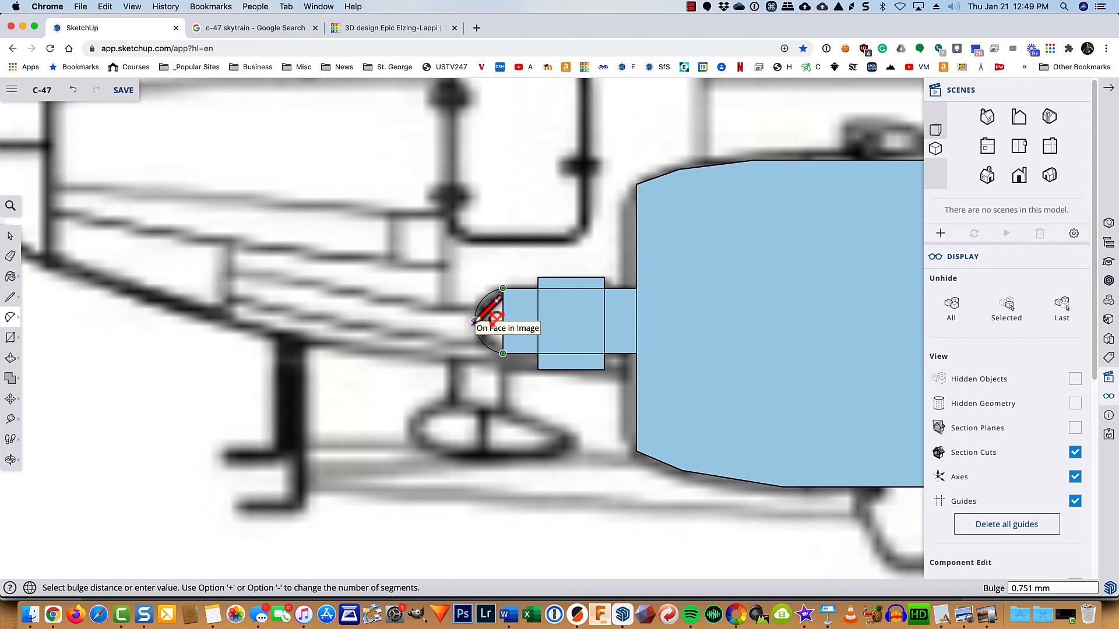
{"action": "left_click", "coordinate": [475, 322]}
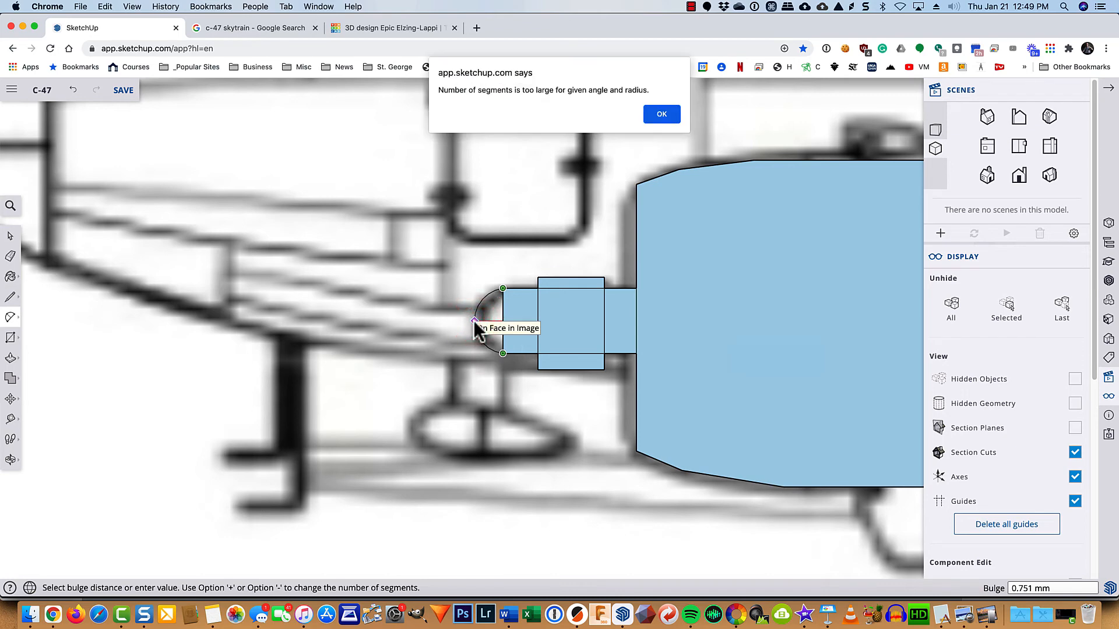
{"action": "left_click", "coordinate": [661, 115]}
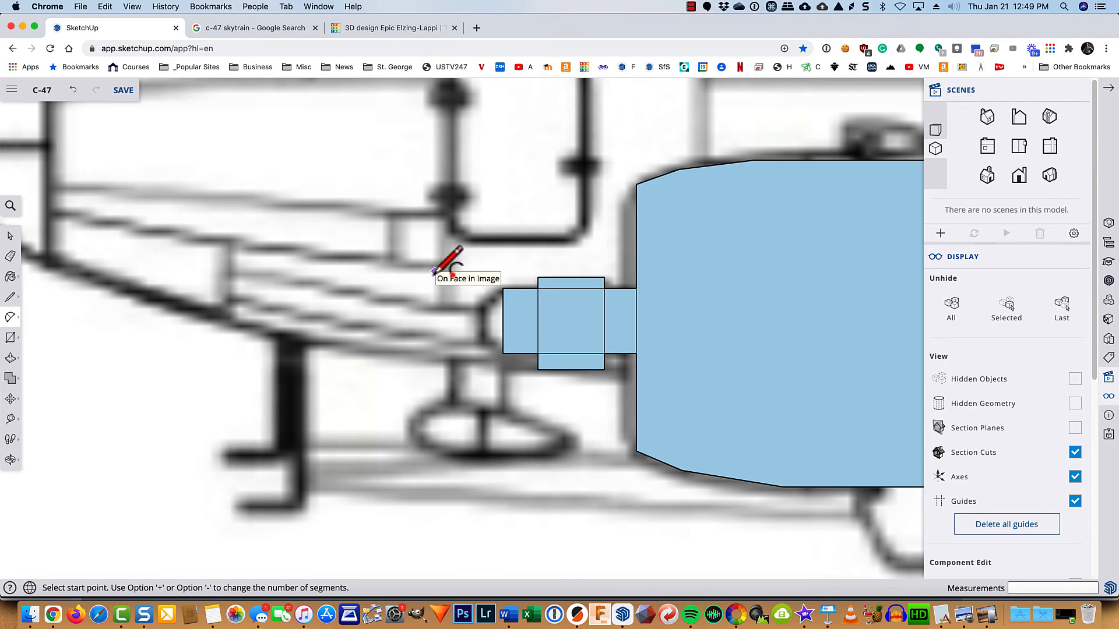
- Set the arc to 7 sides and draw it across the shaft rectangle's front corners with a bulge of about 0.7 mm
{"action": "key", "text": "alt"}
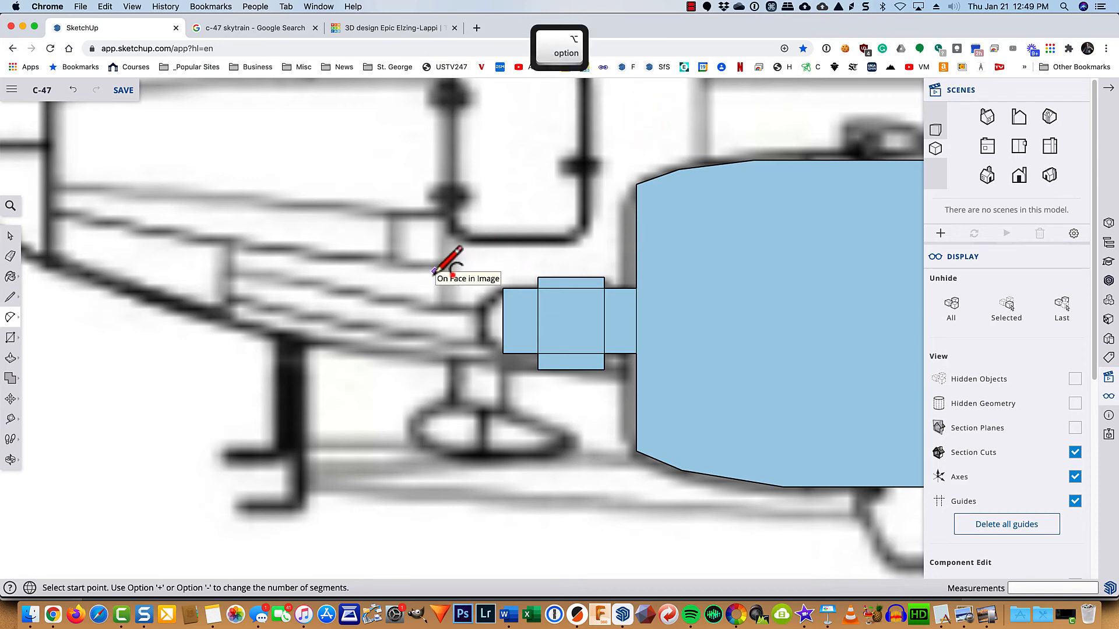
{"action": "key", "text": "alt+minus"}
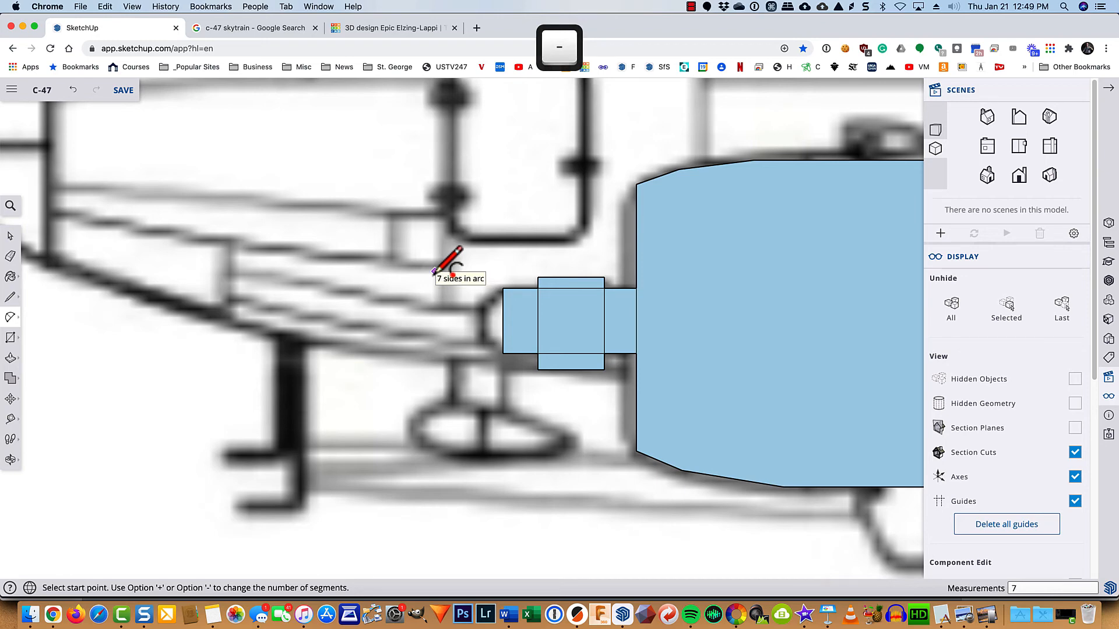
{"action": "key", "text": "Return"}
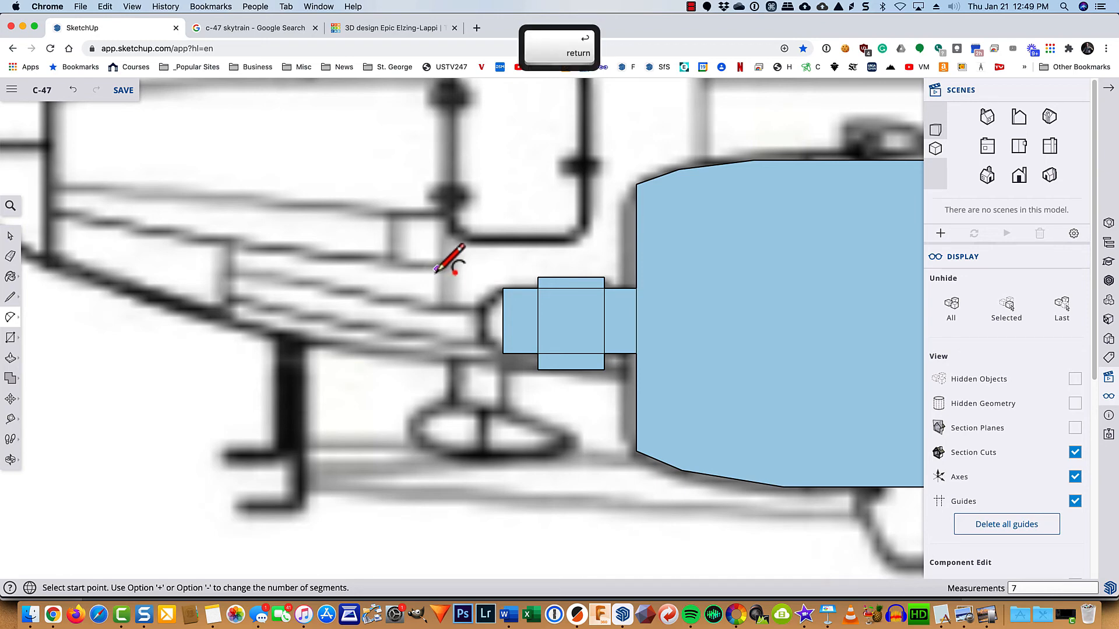
{"action": "left_click", "coordinate": [496, 288]}
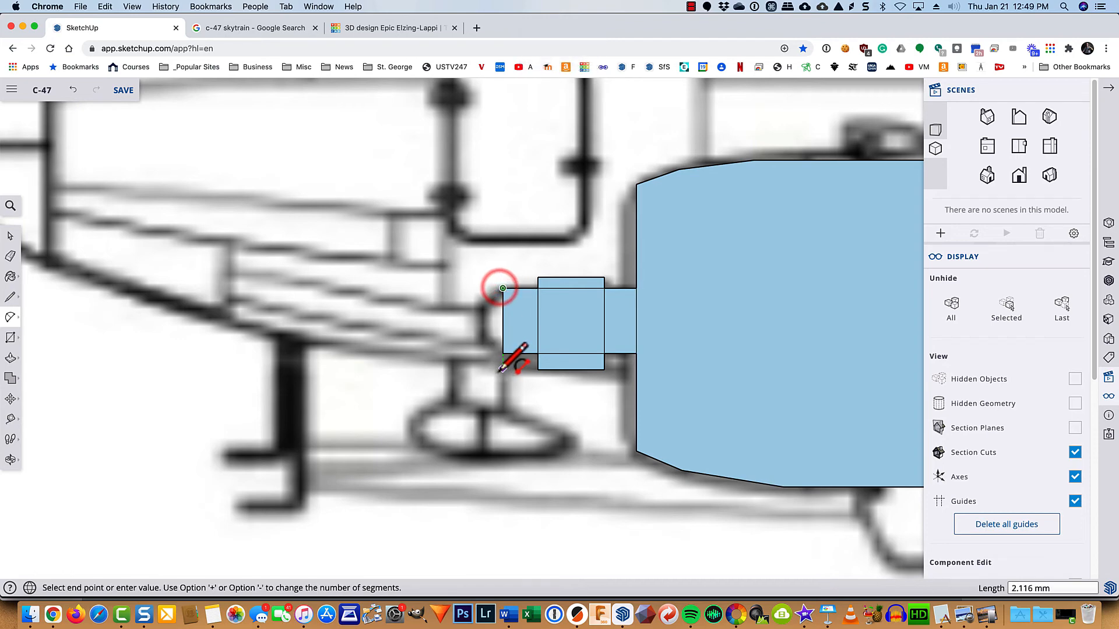
{"action": "left_click", "coordinate": [503, 353]}
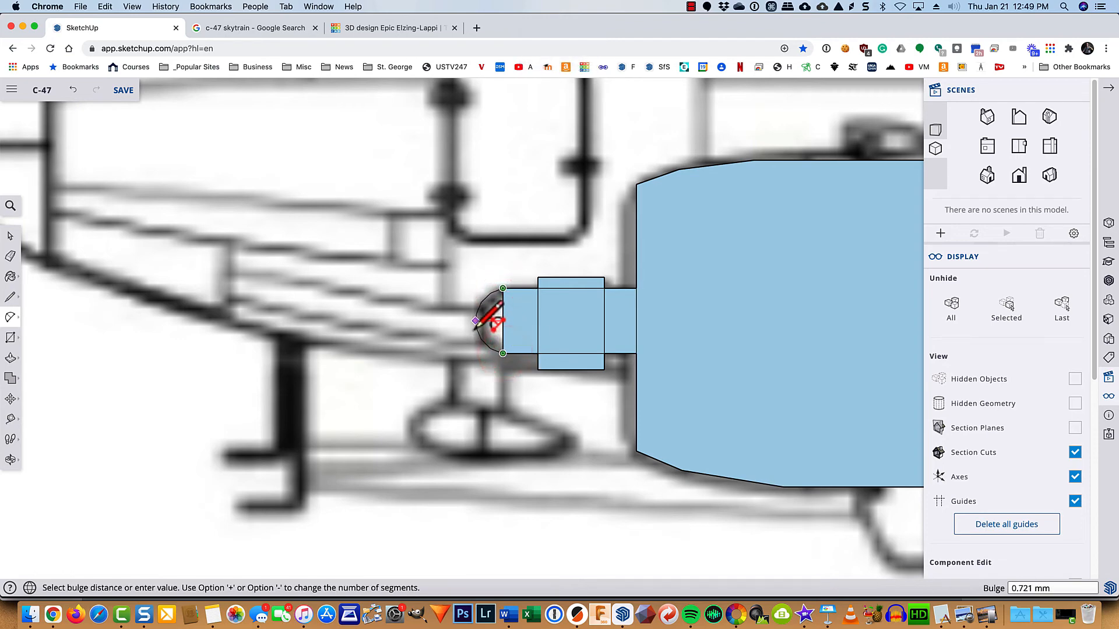
{"action": "left_click", "coordinate": [477, 321]}
- Erase the inner edges between the rounded nose, shaft, hub and nacelle so they merge into one outline
{"action": "key", "text": "e"}
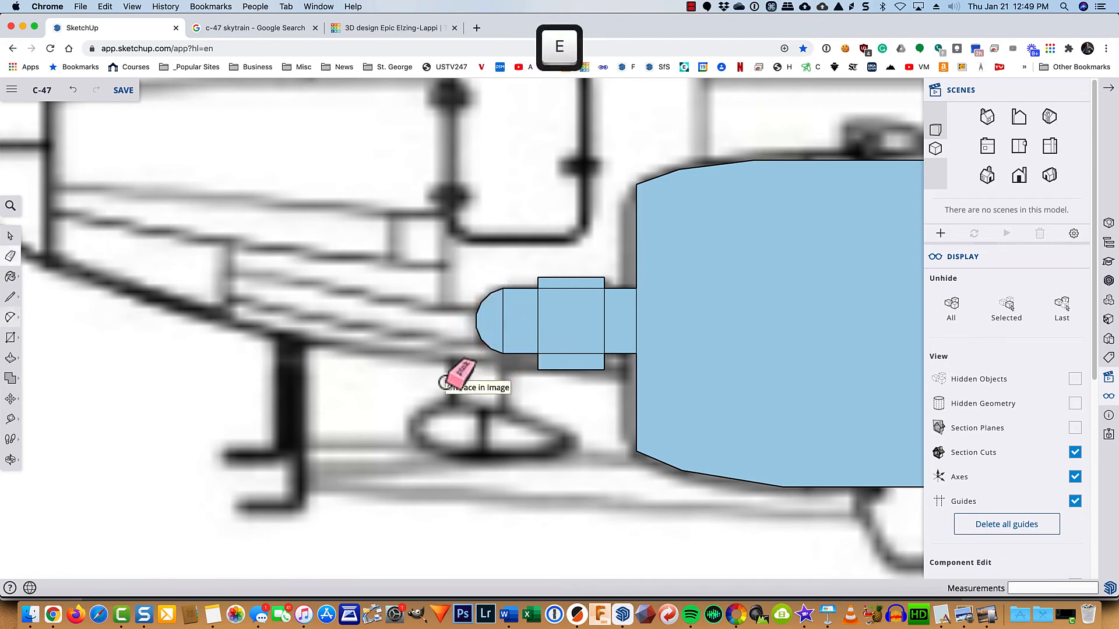
{"action": "left_click", "coordinate": [505, 322]}
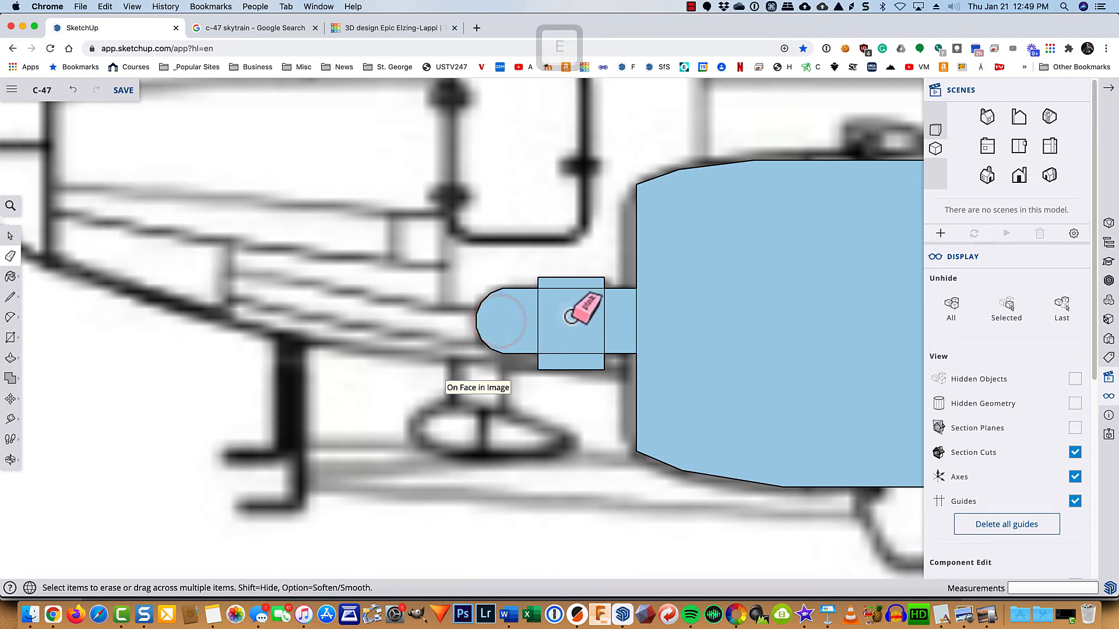
{"action": "mouse_move", "coordinate": [606, 314]}
{"action": "left_mouse_down"}
{"action": "mouse_move", "coordinate": [530, 327]}
{"action": "mouse_move", "coordinate": [542, 324]}
{"action": "left_mouse_up"}
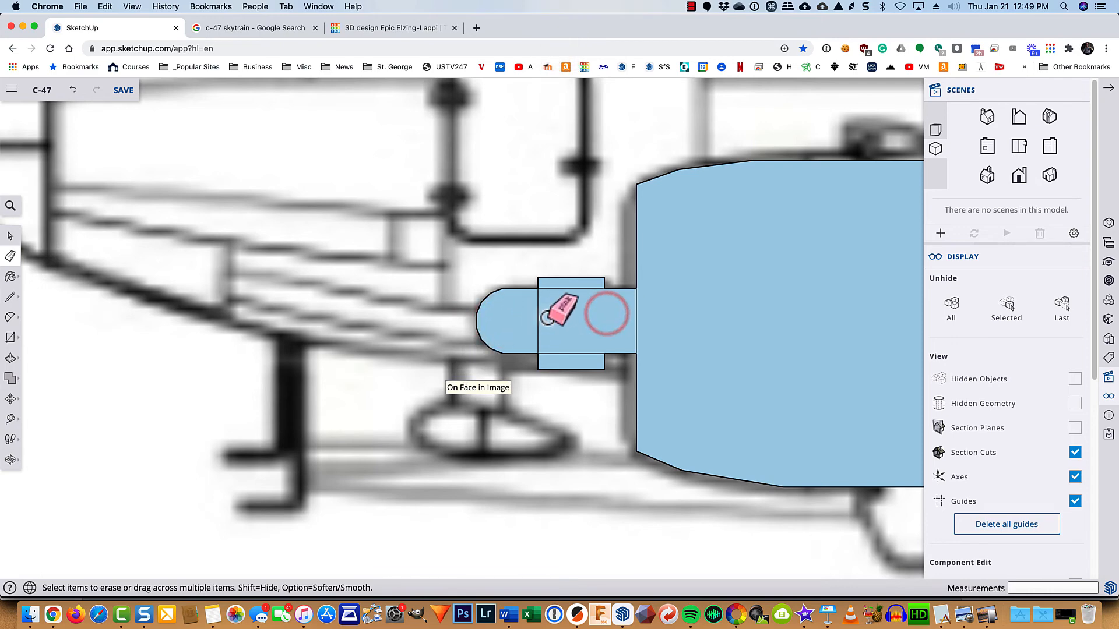
{"action": "left_click", "coordinate": [534, 319]}
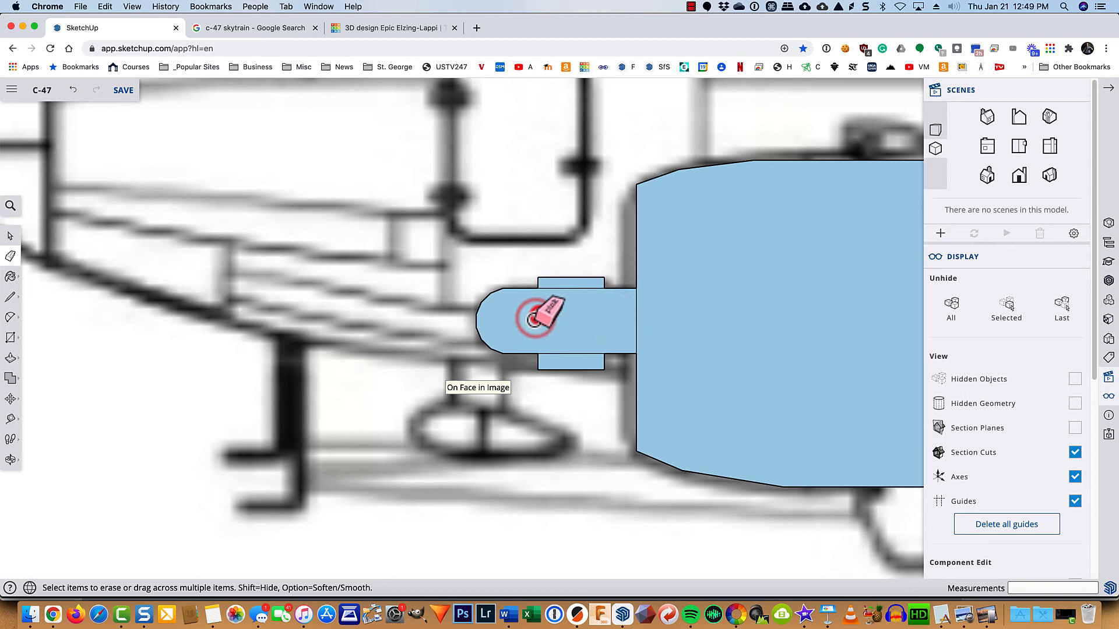
{"action": "left_click", "coordinate": [568, 288]}
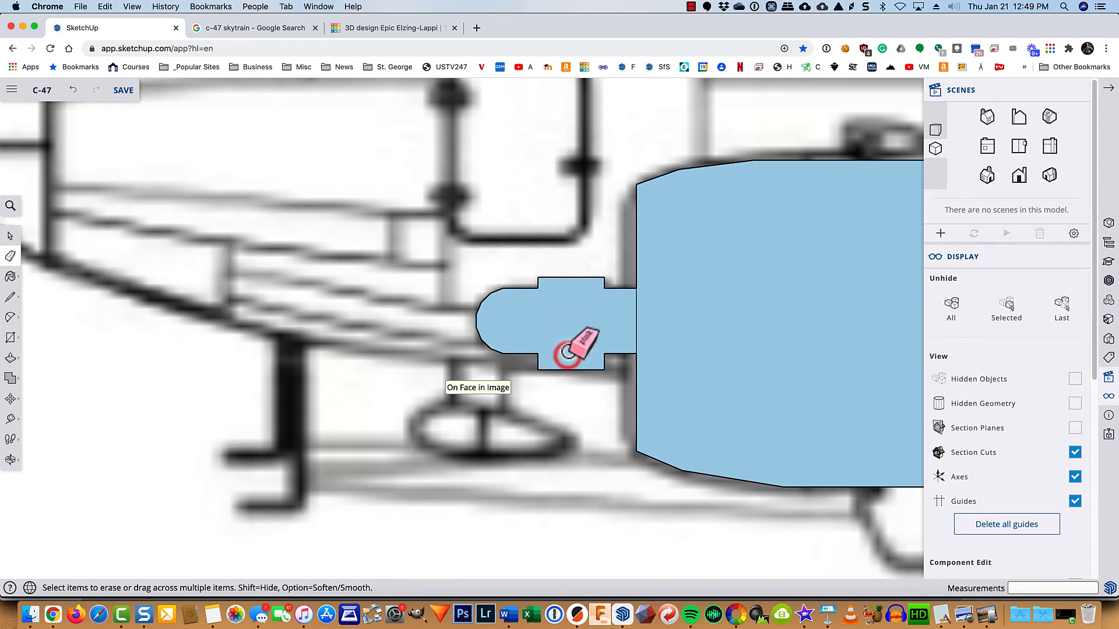
{"action": "left_click", "coordinate": [569, 352]}
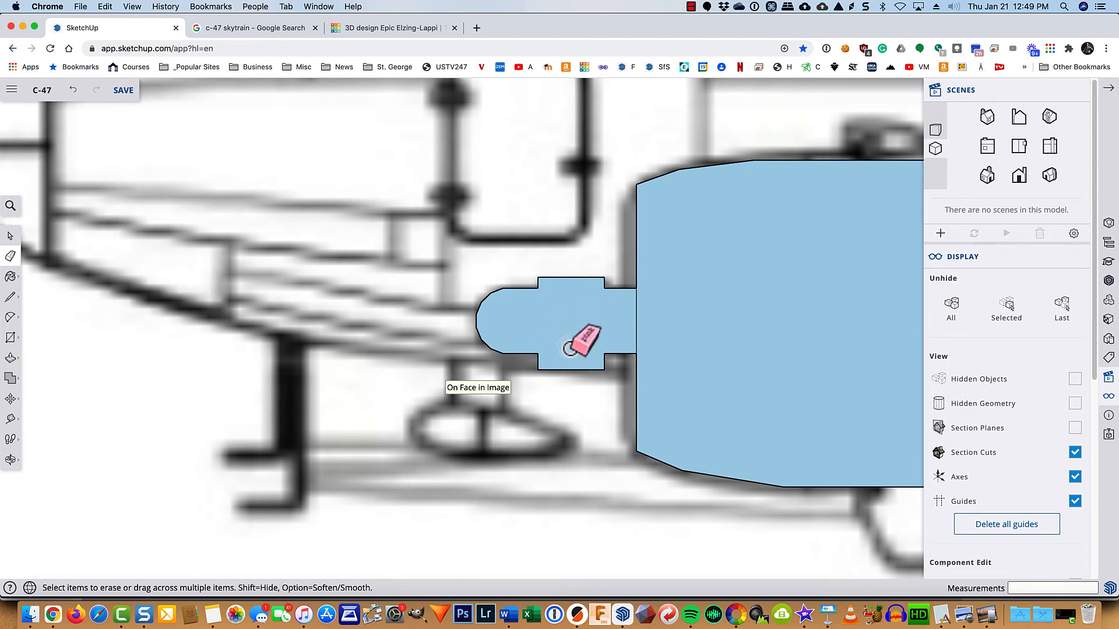
{"action": "left_click", "coordinate": [654, 316]}
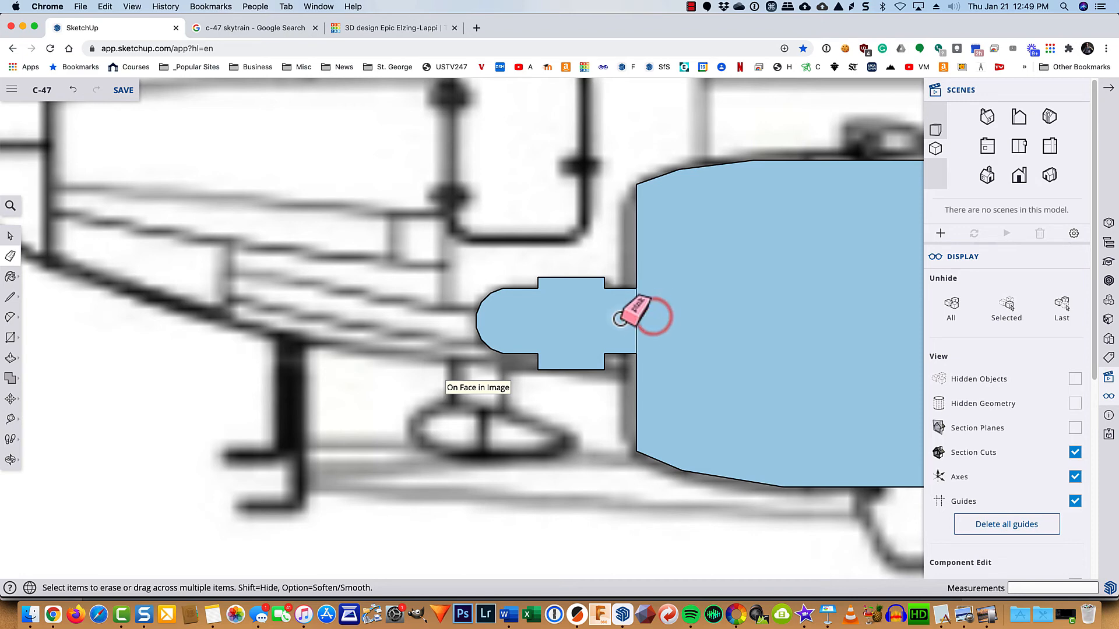
- Draw a pointed propeller blade below the hub with a vertical front edge and a slanted rear edge about 7.6 mm long
{"action": "key", "text": "l"}
{"action": "scroll", "coordinate": [522, 245], "scroll_direction": "down", "scroll_amount": 2}
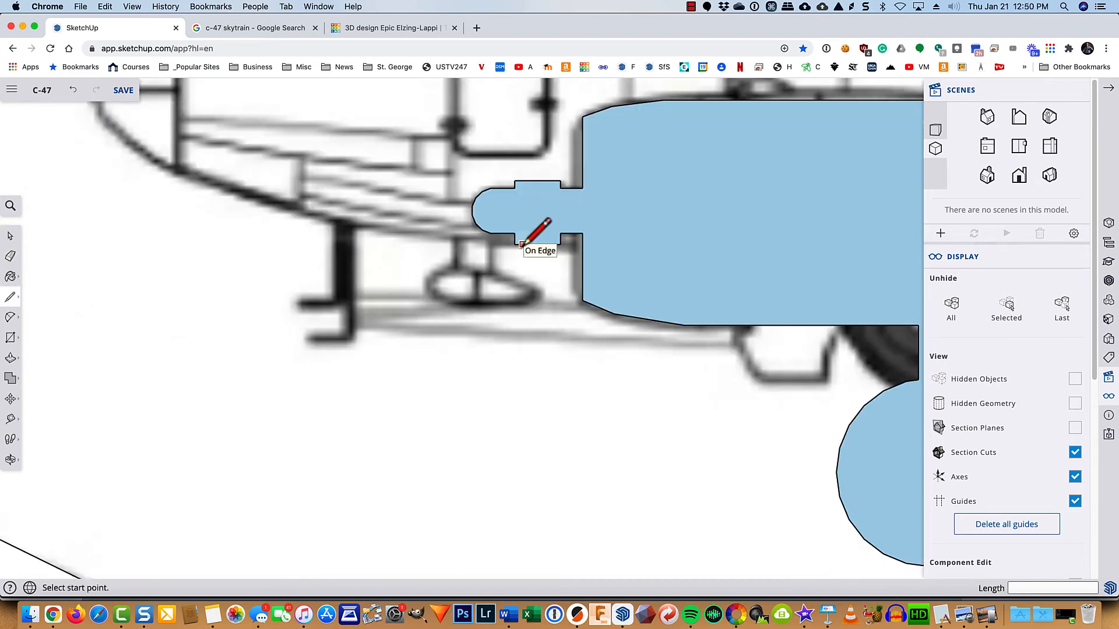
{"action": "left_click", "coordinate": [522, 244]}
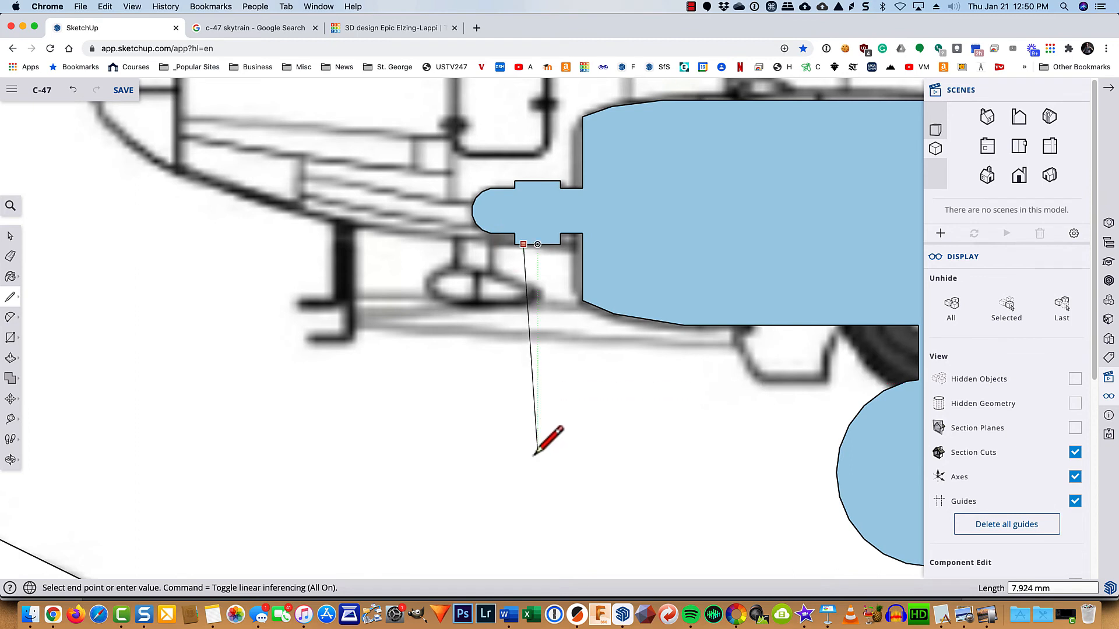
{"action": "left_click", "coordinate": [522, 441]}
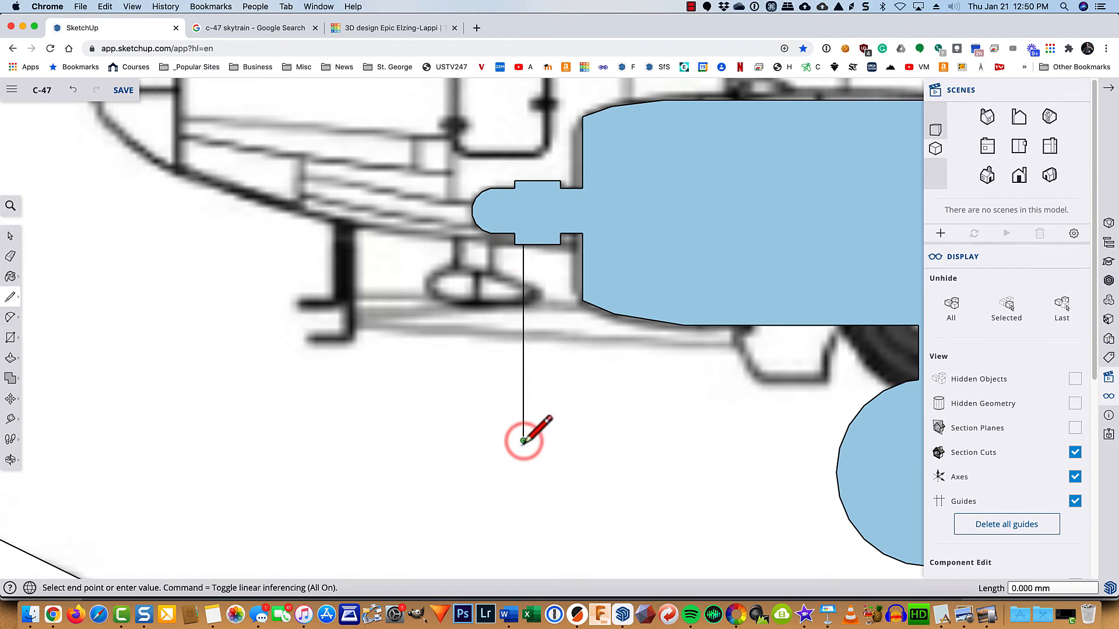
{"action": "left_click", "coordinate": [552, 245]}
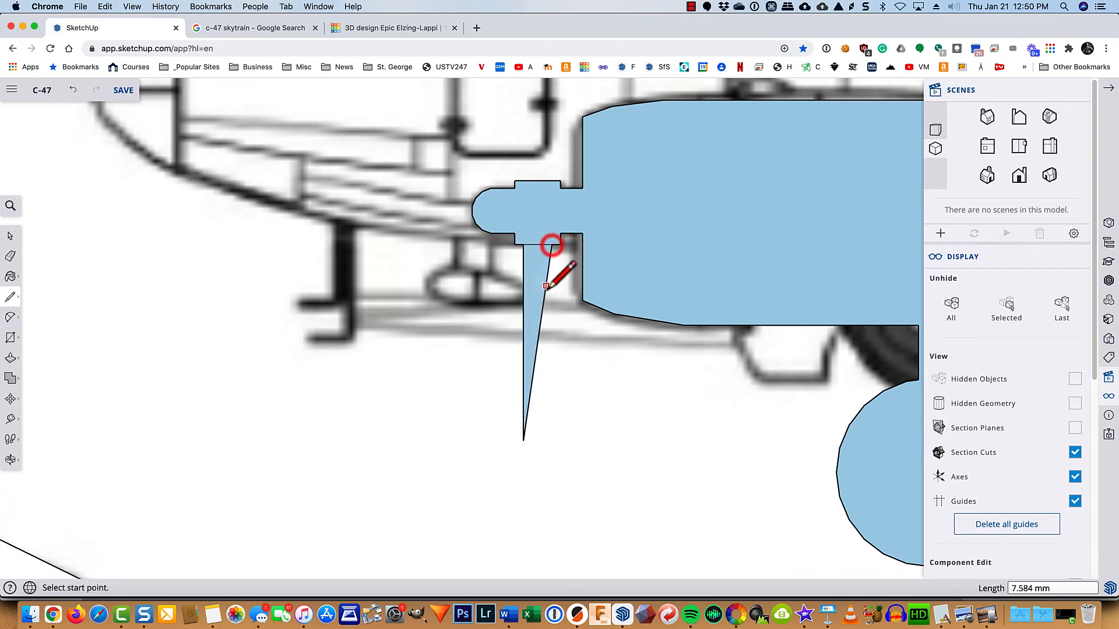
- Square off the lower propeller blade with a vertical rear edge and a tip edge about 1.1 mm wide, erasing the slanted line
{"action": "left_click", "coordinate": [552, 245]}
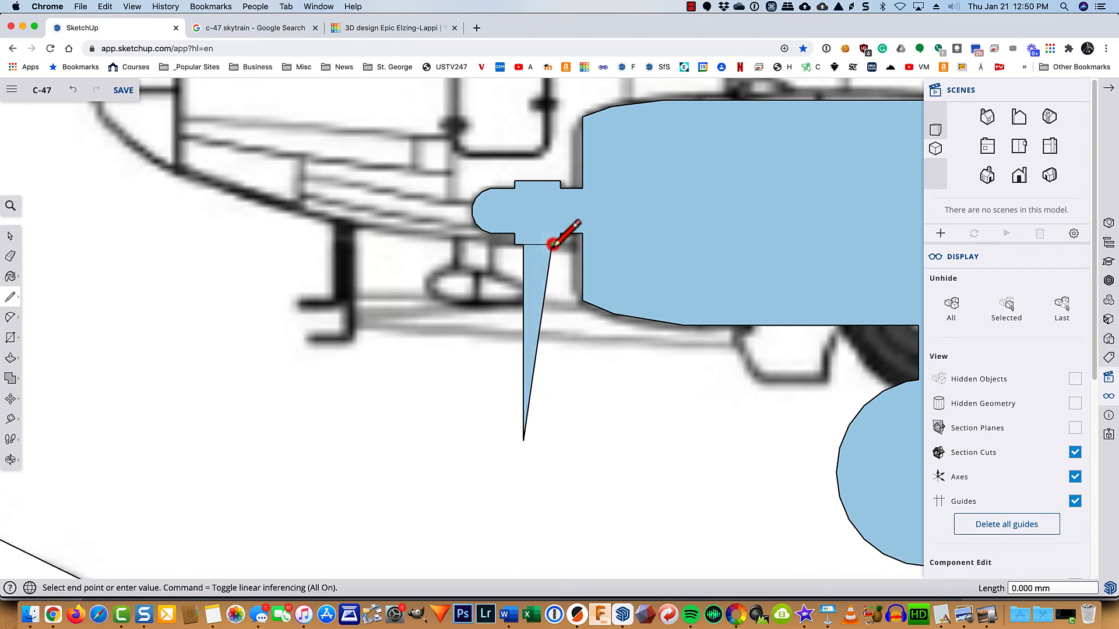
{"action": "left_click", "coordinate": [551, 441]}
{"action": "left_click", "coordinate": [523, 438]}
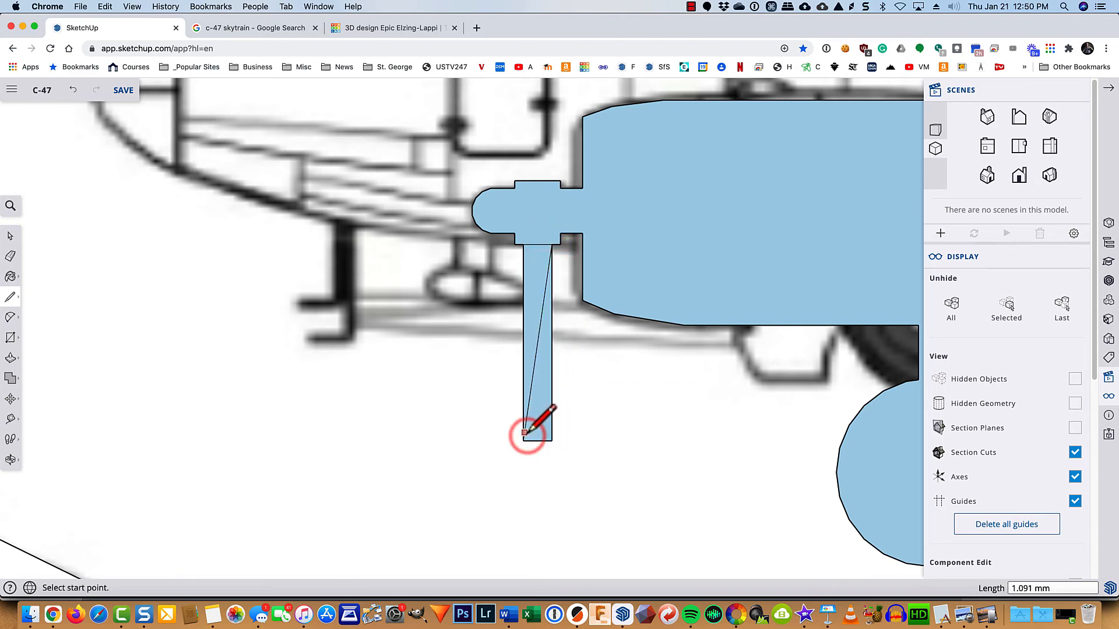
{"action": "key", "text": "e"}
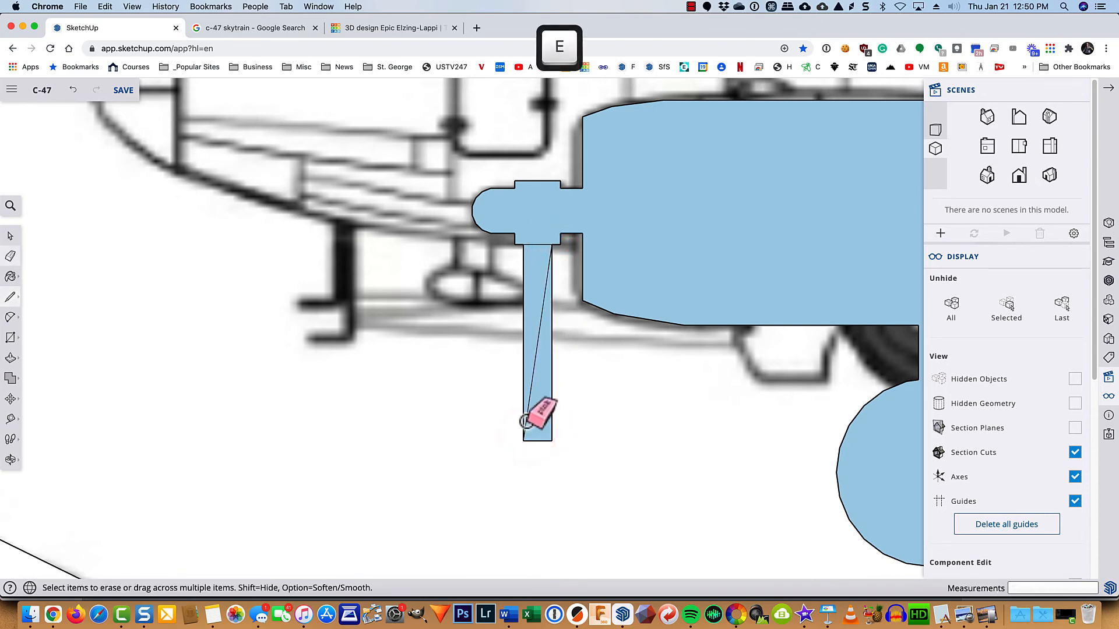
{"action": "left_click", "coordinate": [531, 379]}
{"action": "left_click", "coordinate": [531, 379]}
- Copy the rectangular lower propeller blade and paste the copy over the fuselage nose in front of the hub
{"action": "key", "text": "space"}
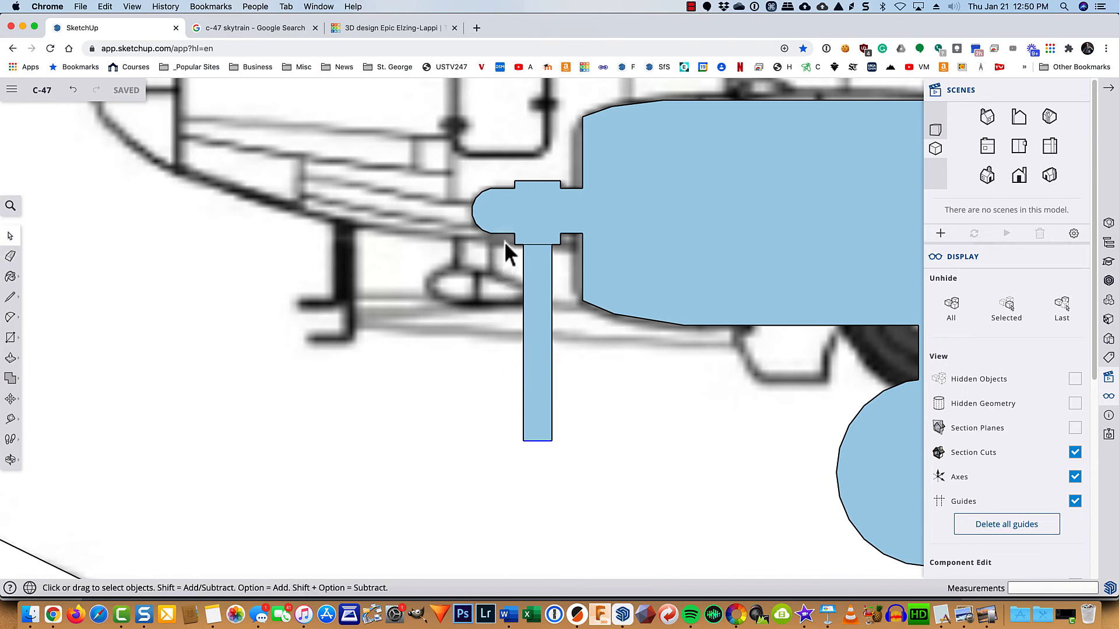
{"action": "left_click_drag", "start_coordinate": [505, 239], "coordinate": [535, 302]}
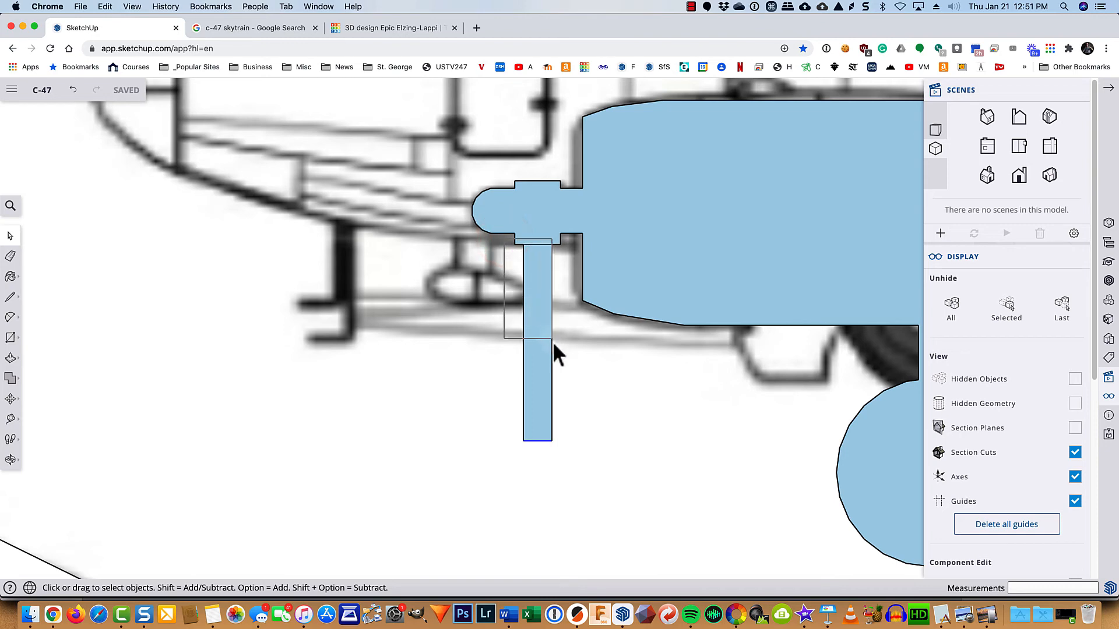
{"action": "left_click_drag", "start_coordinate": [562, 397], "coordinate": [568, 454]}
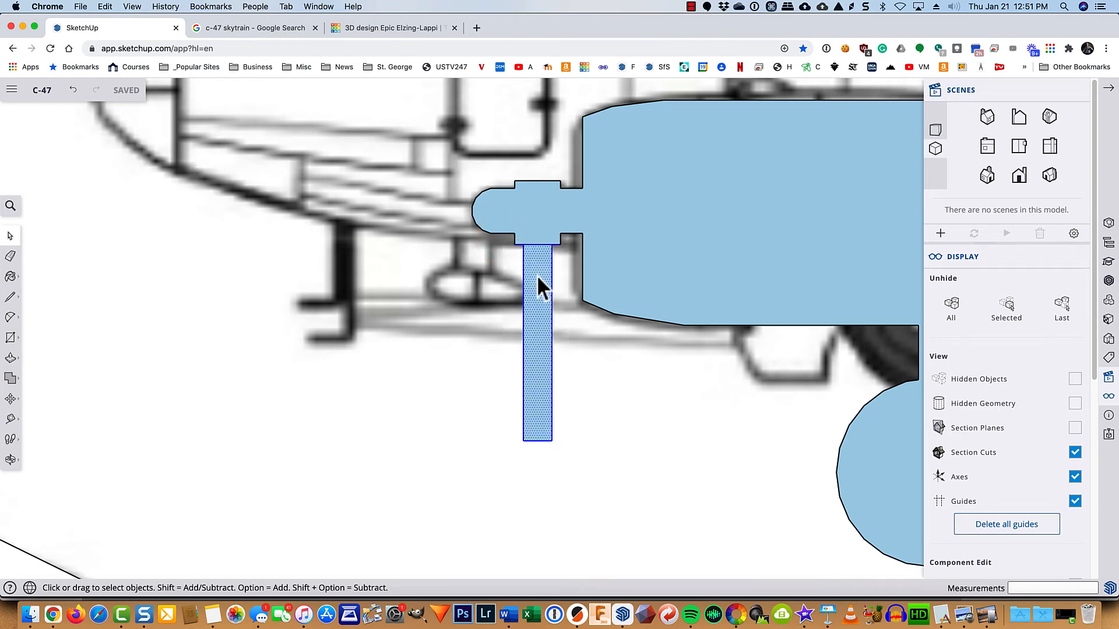
{"action": "key", "text": "super+c"}
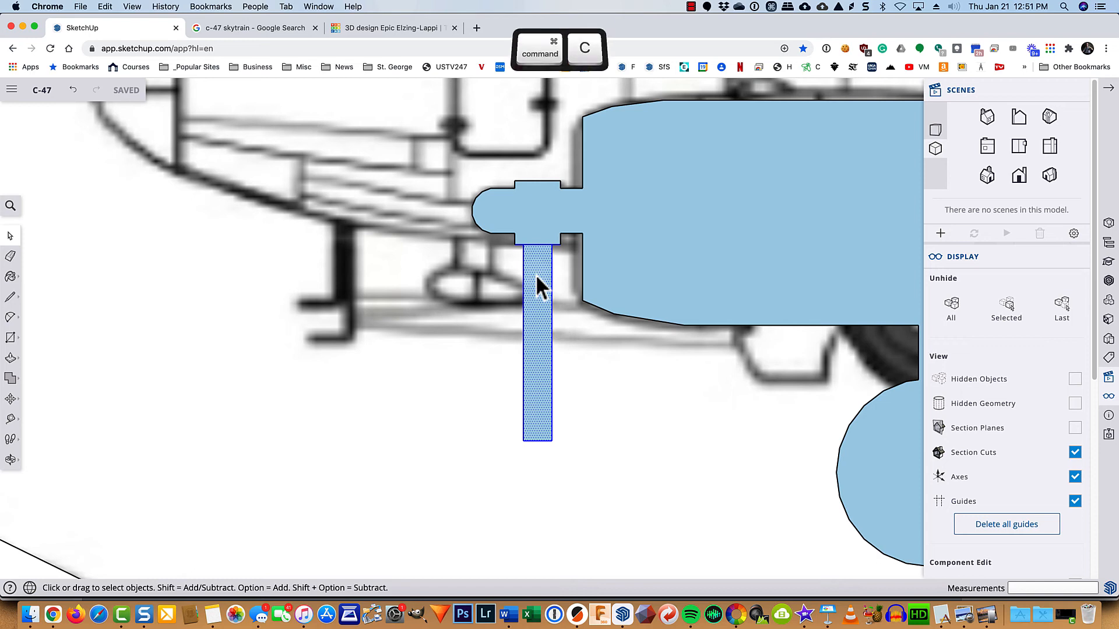
{"action": "scroll", "coordinate": [474, 230], "scroll_direction": "down", "scroll_amount": 1}
{"action": "key", "text": "m"}
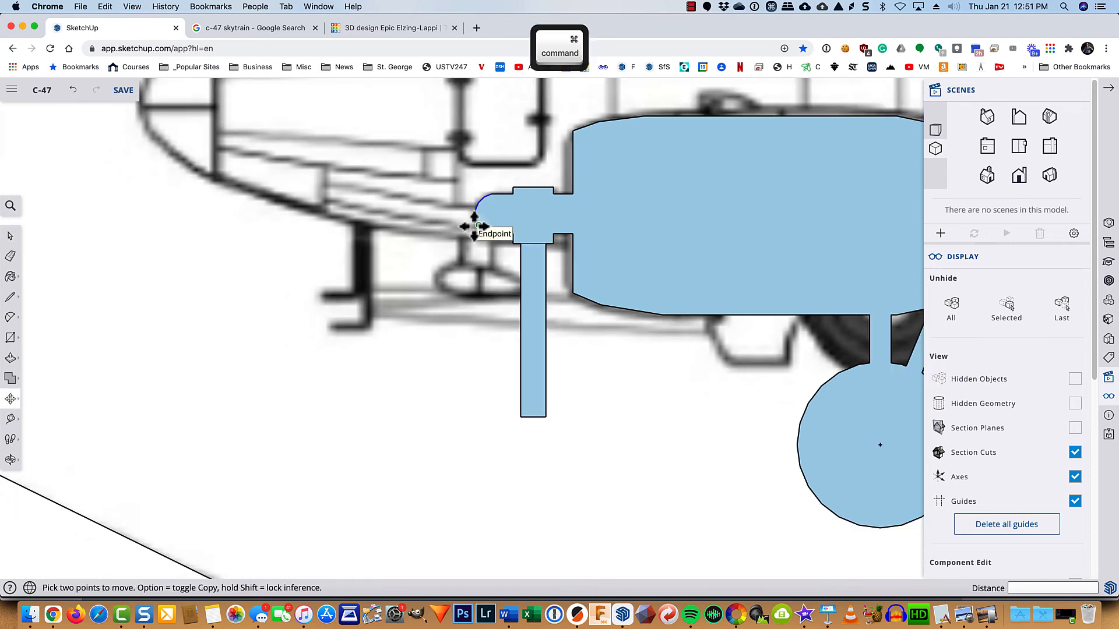
{"action": "key", "text": "super+v"}
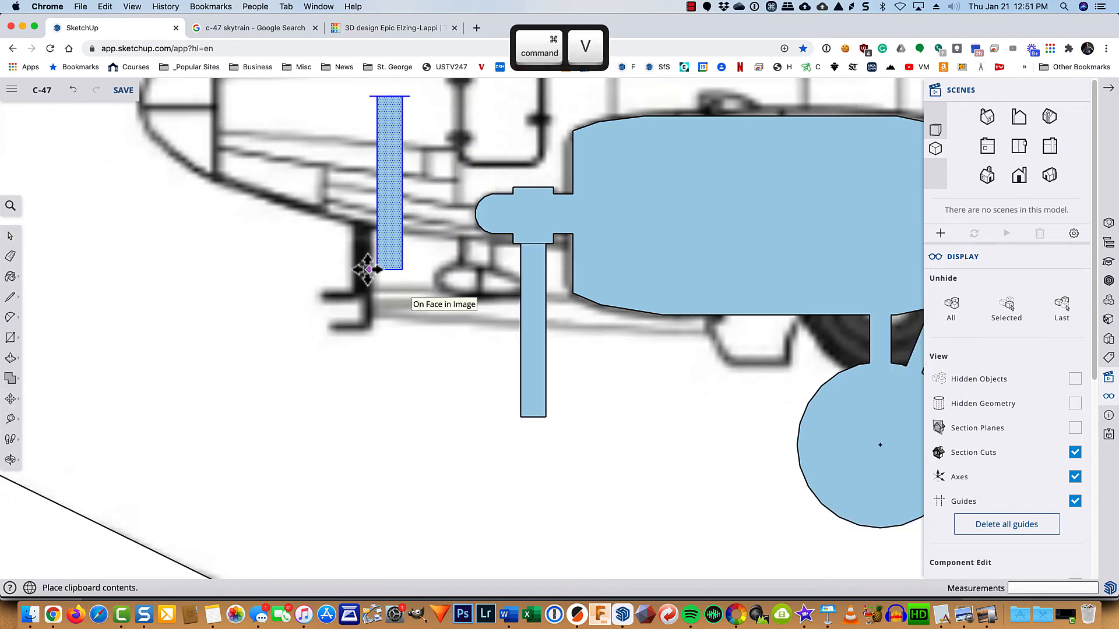
{"action": "left_click", "coordinate": [369, 245]}
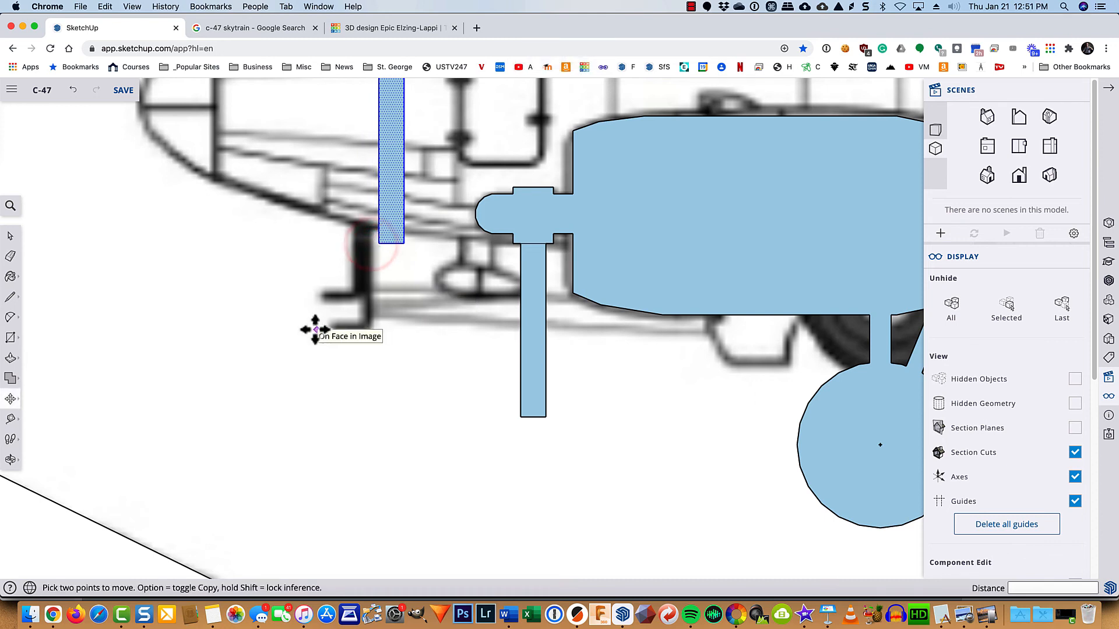
- Move the pasted blade by its bottom edge's midpoint onto the middle of the hub's upper edge
{"action": "key", "text": "m"}
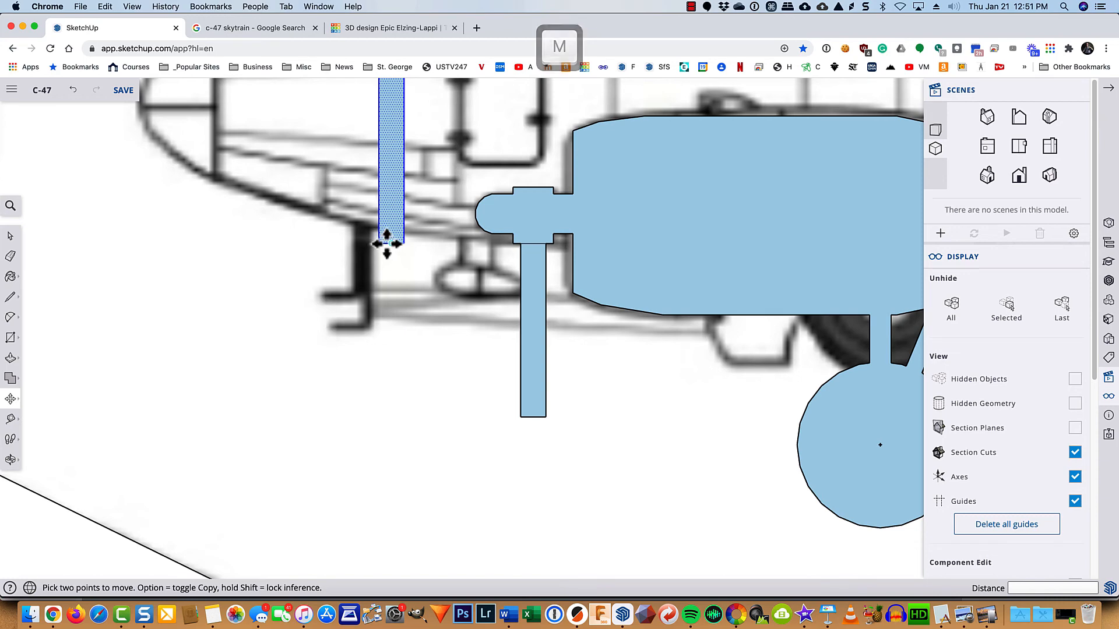
{"action": "left_click", "coordinate": [387, 244]}
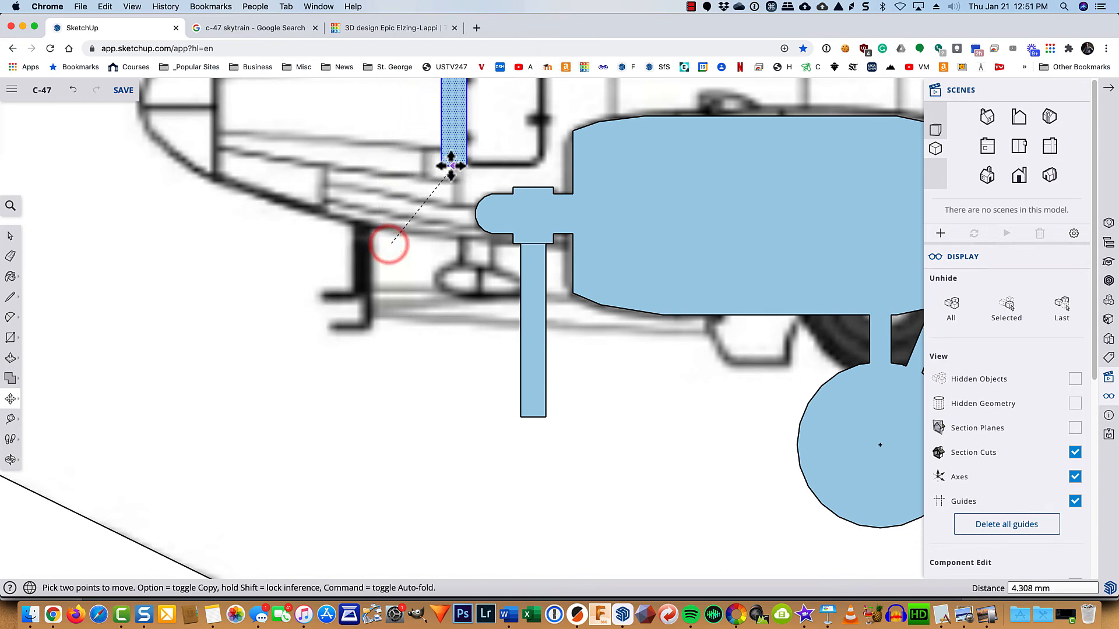
{"action": "scroll", "coordinate": [525, 176], "scroll_direction": "up", "scroll_amount": 3}
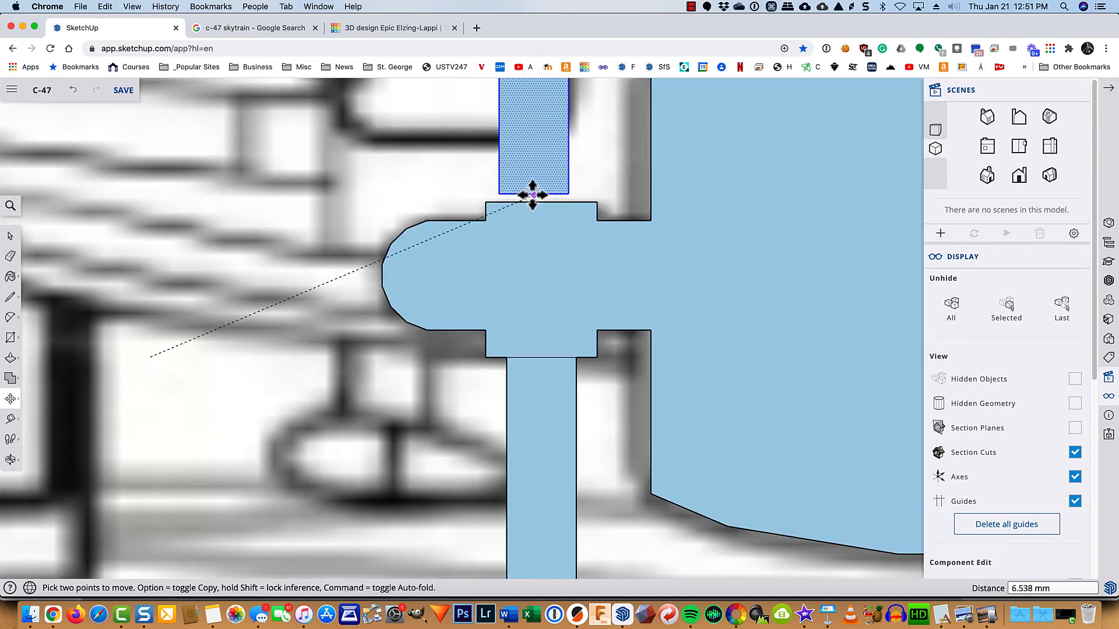
{"action": "left_click", "coordinate": [535, 199]}
- Erase the stray line ends that overhang both sides of the upper blade's tip
{"action": "scroll", "coordinate": [376, 325], "scroll_direction": "down", "scroll_amount": 5}
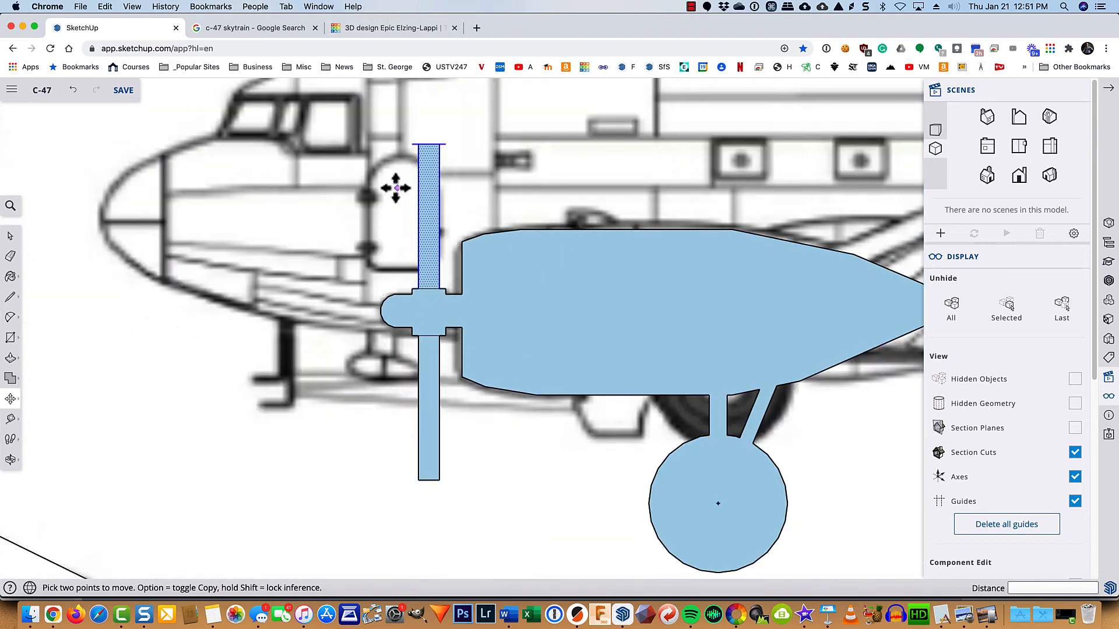
{"action": "scroll", "coordinate": [397, 147], "scroll_direction": "up", "scroll_amount": 5}
{"action": "key", "text": "space"}
{"action": "left_click", "coordinate": [414, 174]}
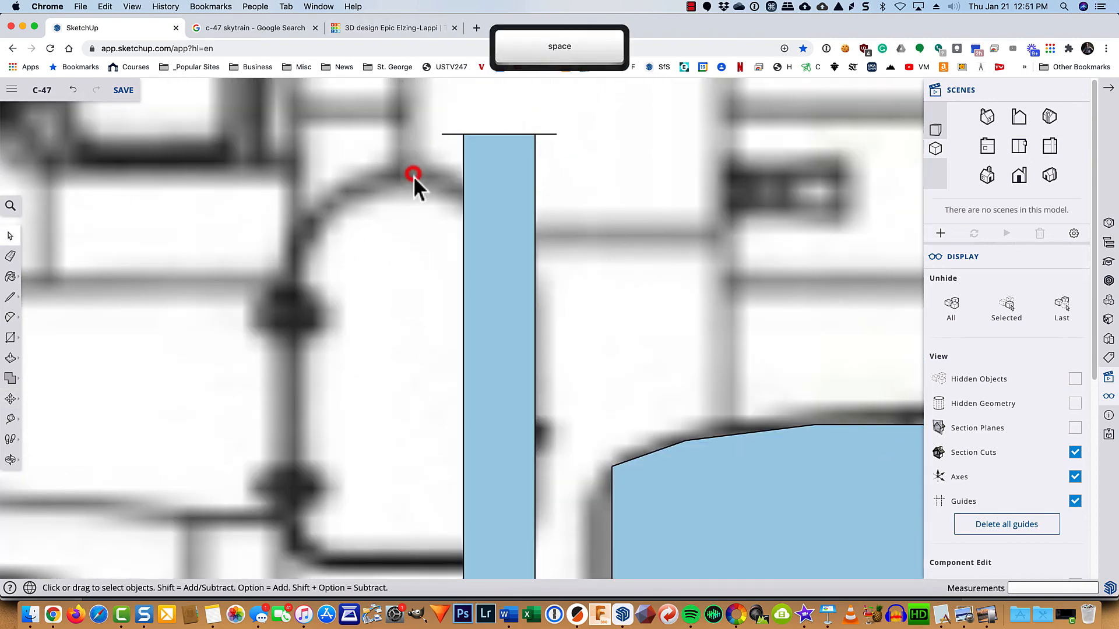
{"action": "key", "text": "e"}
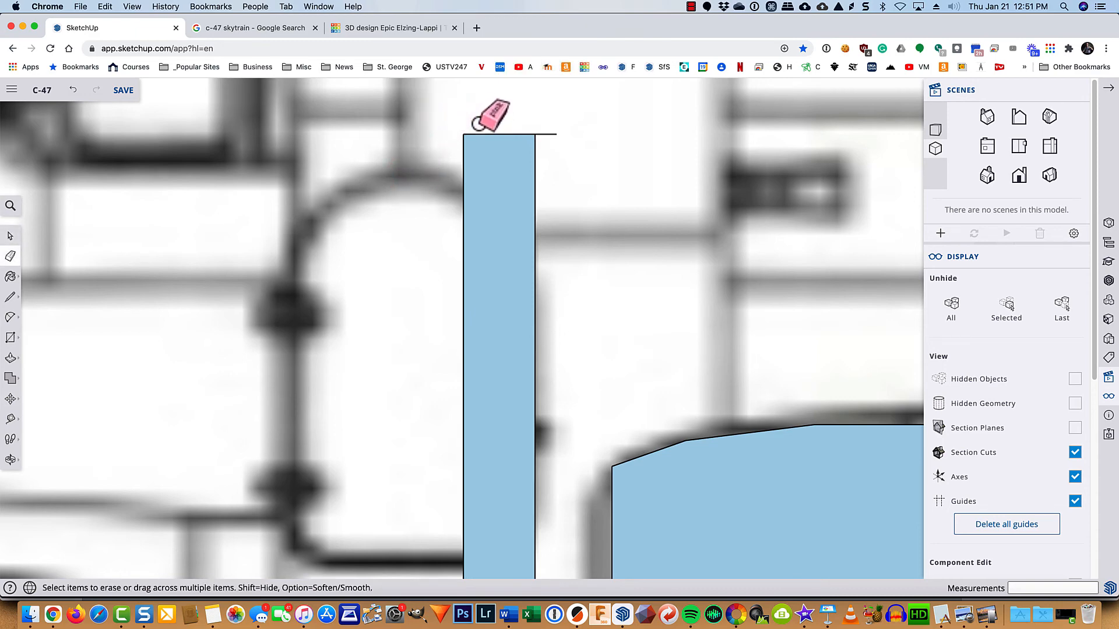
{"action": "left_click", "coordinate": [542, 135]}
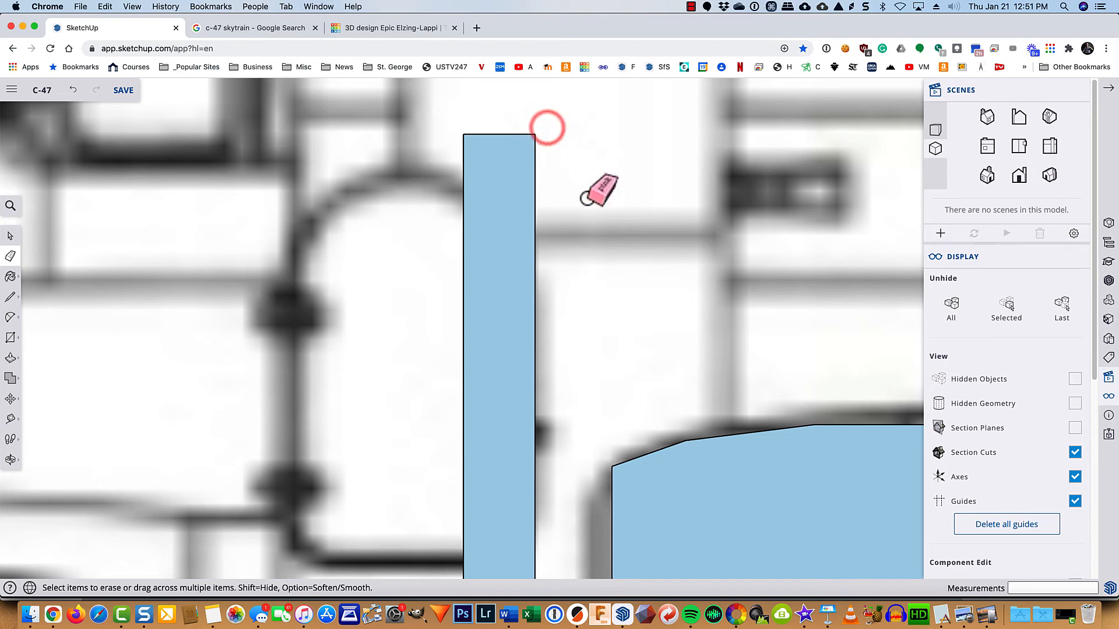
- Erase the edges between the hub and both blades to merge the propeller with the nacelle outline
{"action": "scroll", "coordinate": [525, 250], "scroll_direction": "down", "scroll_amount": 5}
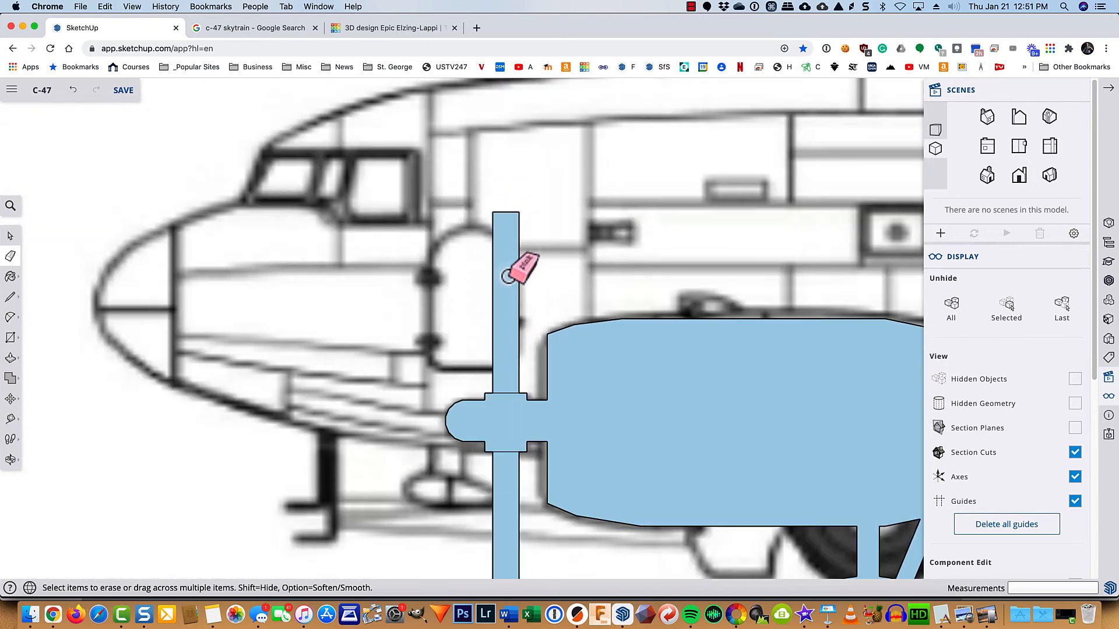
{"action": "left_click", "coordinate": [503, 399]}
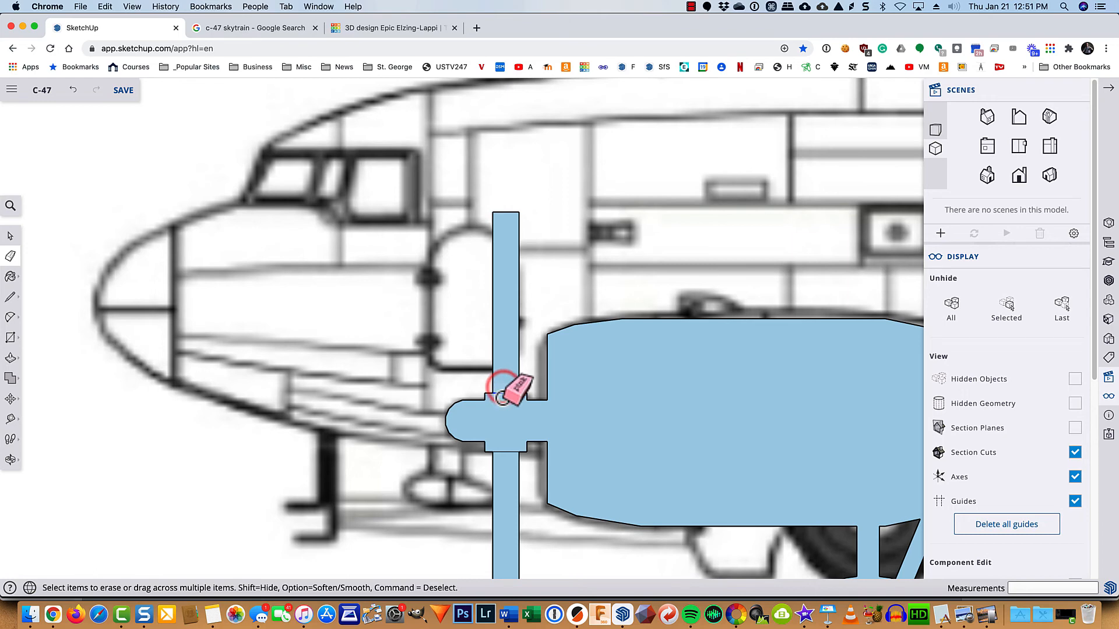
{"action": "left_click", "coordinate": [503, 458]}
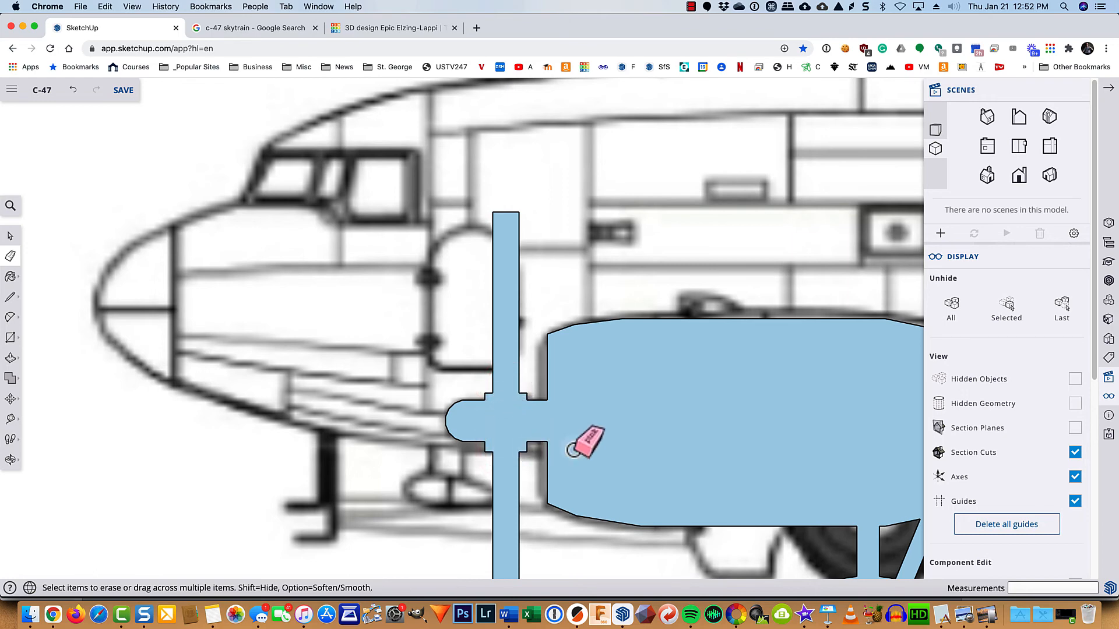
{"action": "scroll", "coordinate": [608, 447], "scroll_direction": "down", "scroll_amount": 5}
{"action": "scroll", "coordinate": [811, 459], "scroll_direction": "down", "scroll_amount": 5}
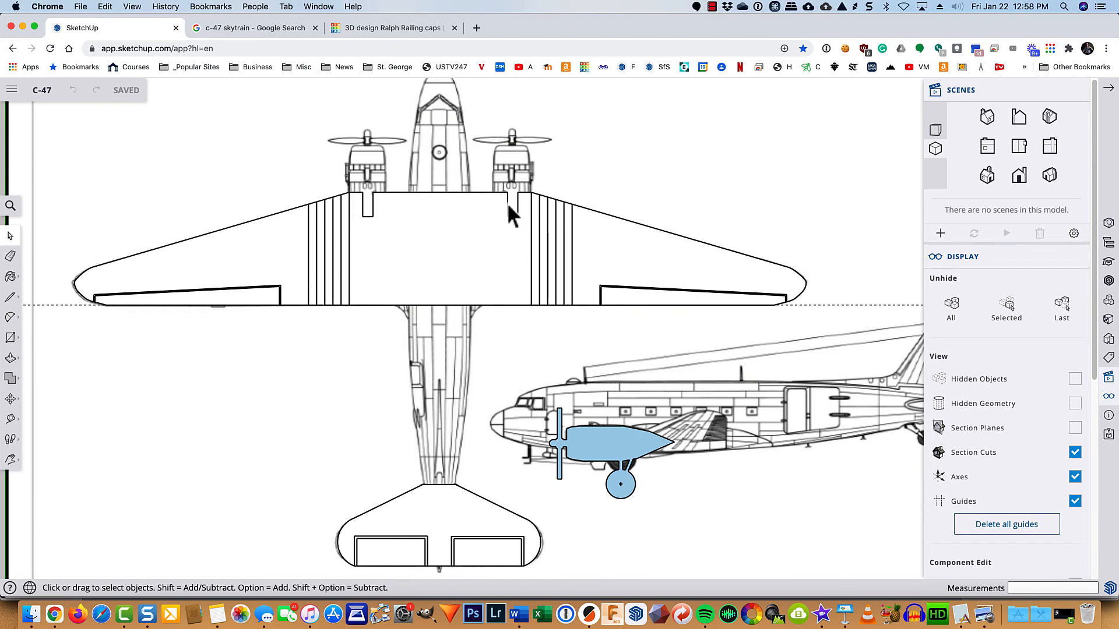
- Measure from the right engine's front edge straight back to the wing's leading edge in the top-view drawing
{"action": "scroll", "coordinate": [509, 171], "scroll_direction": "up", "scroll_amount": 3}
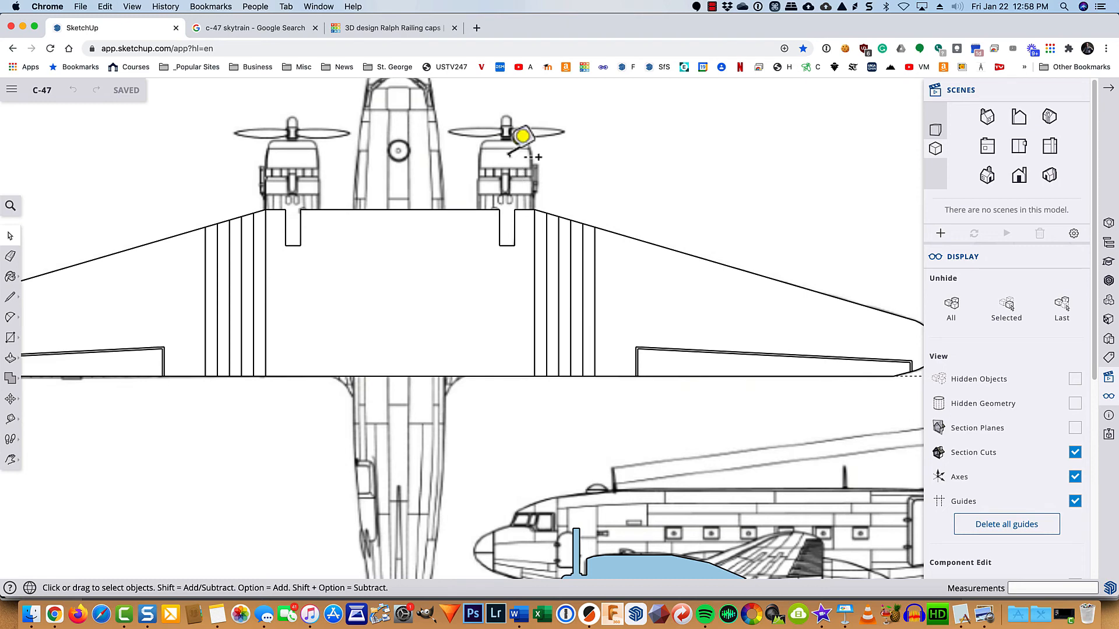
{"action": "key", "text": "t"}
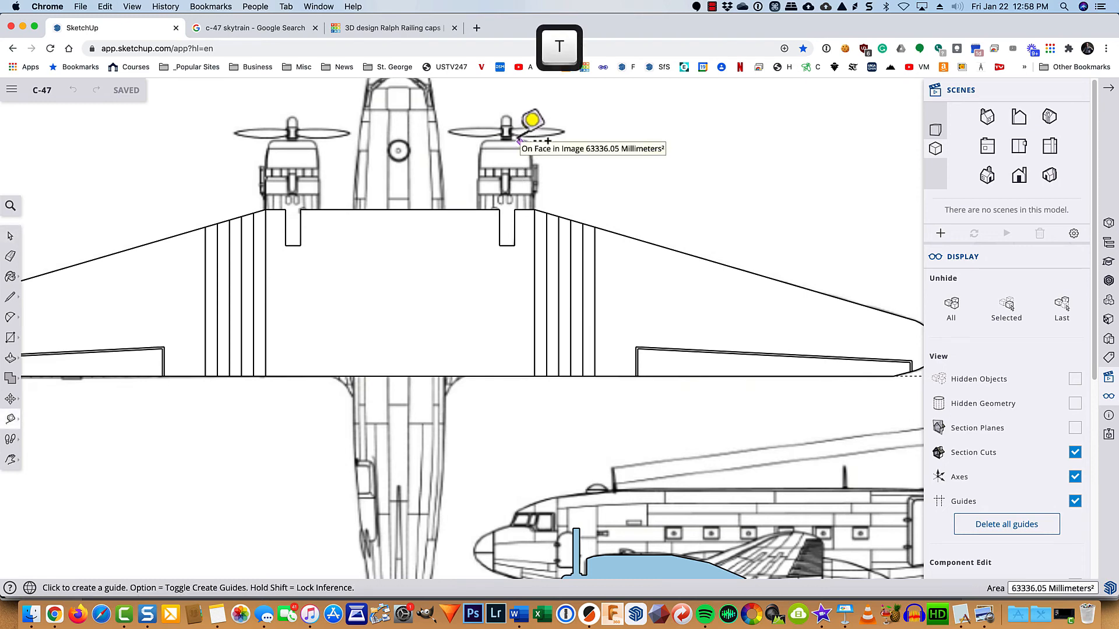
{"action": "left_click", "coordinate": [519, 140]}
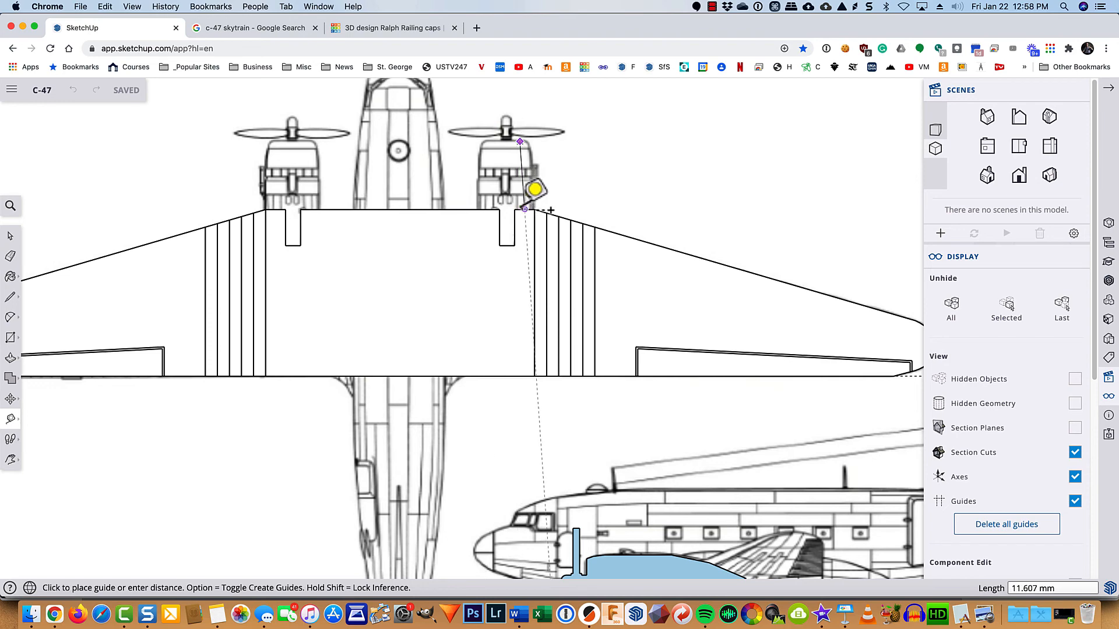
{"action": "scroll", "coordinate": [516, 207], "scroll_direction": "up", "scroll_amount": 3}
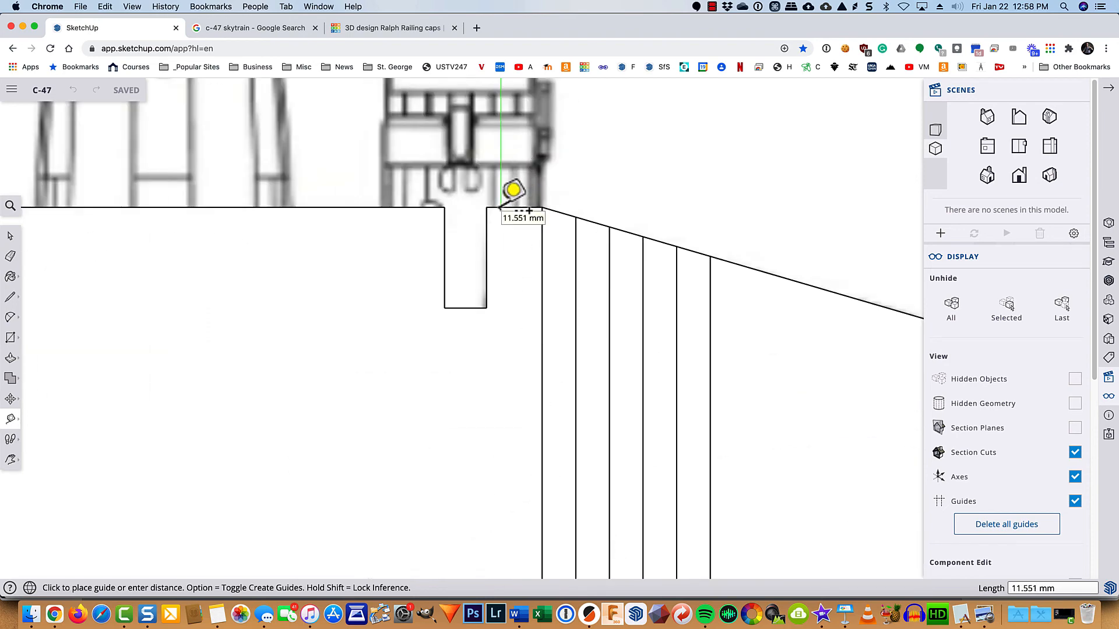
{"action": "scroll", "coordinate": [501, 207], "scroll_direction": "down", "scroll_amount": 6}
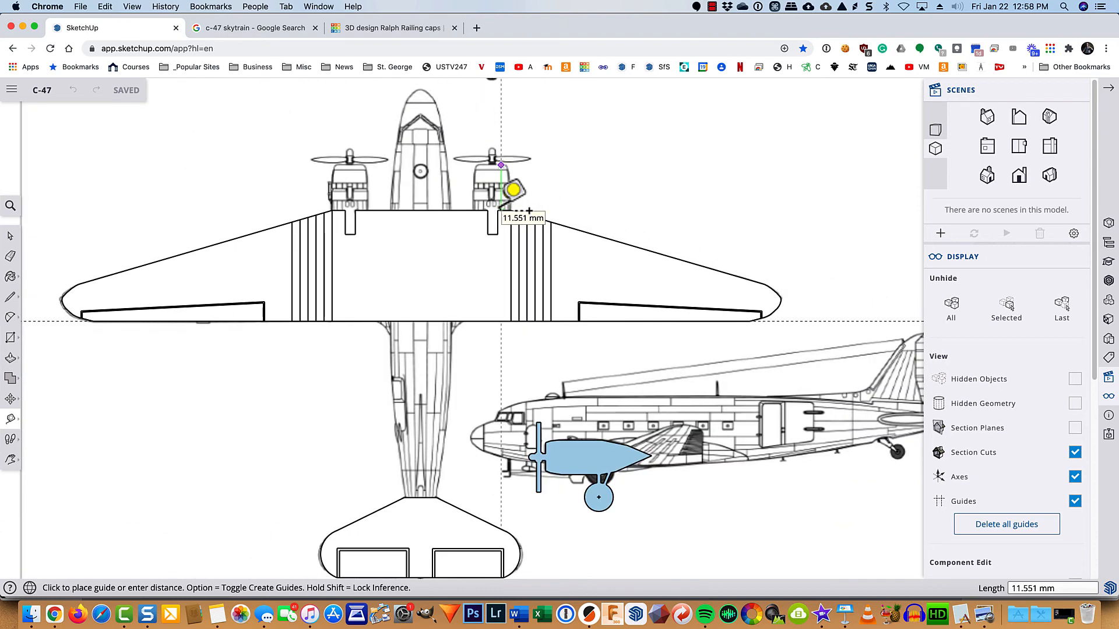
{"action": "key", "text": "space"}
- Place a vertical guide 11 mm behind the nacelle's front edge and a horizontal guide about 4.2 mm below its top edge
{"action": "scroll", "coordinate": [600, 490], "scroll_direction": "up", "scroll_amount": 8}
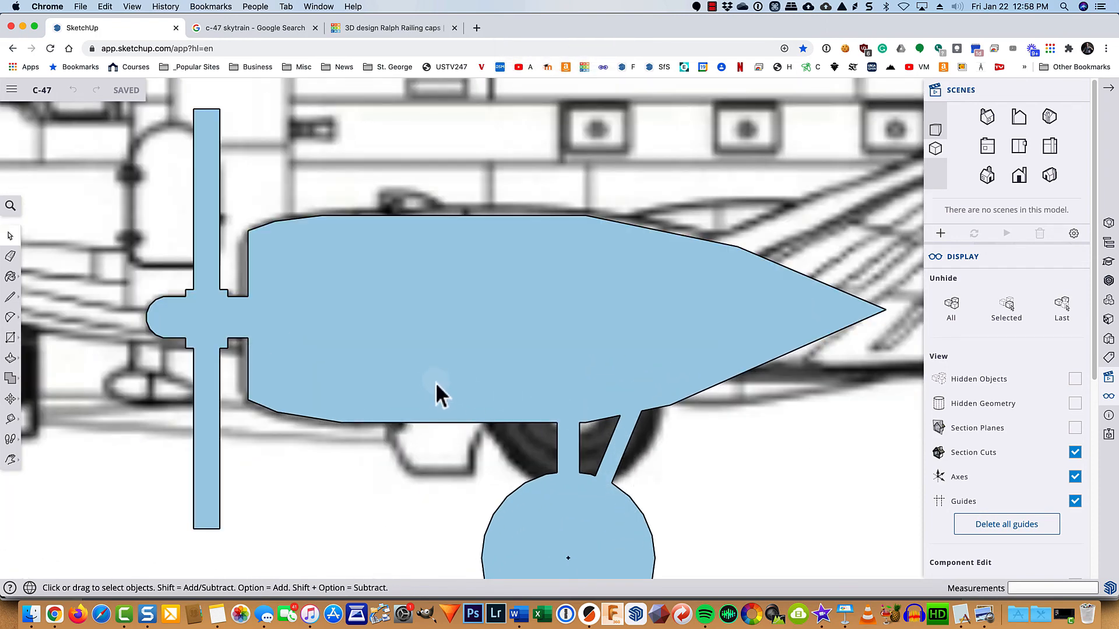
{"action": "key", "text": "t"}
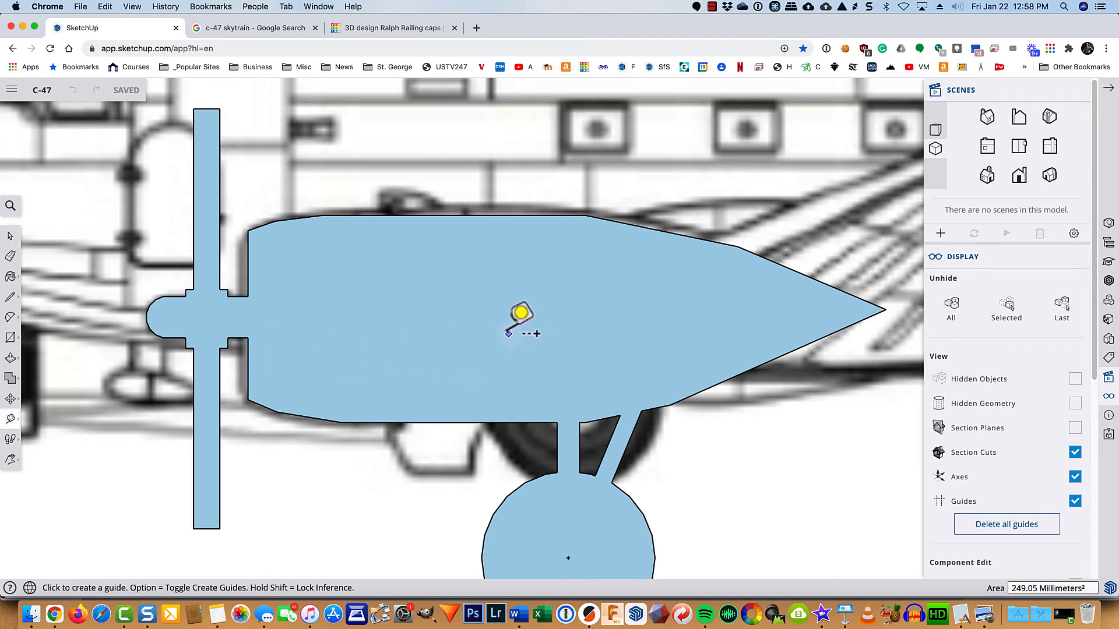
{"action": "left_click", "coordinate": [248, 368]}
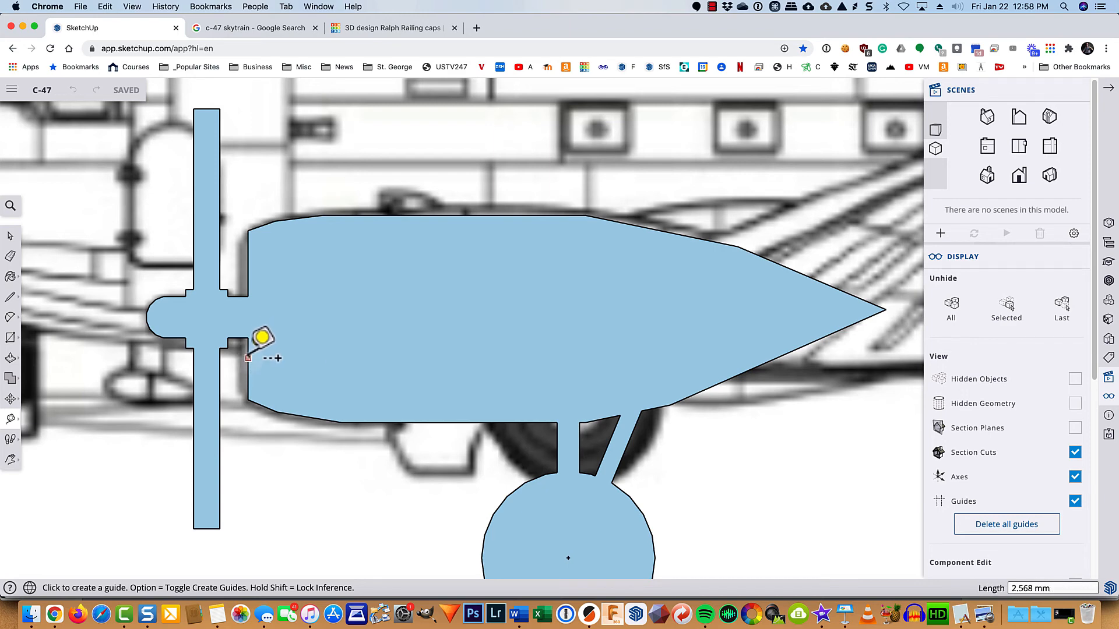
{"action": "left_click", "coordinate": [248, 349]}
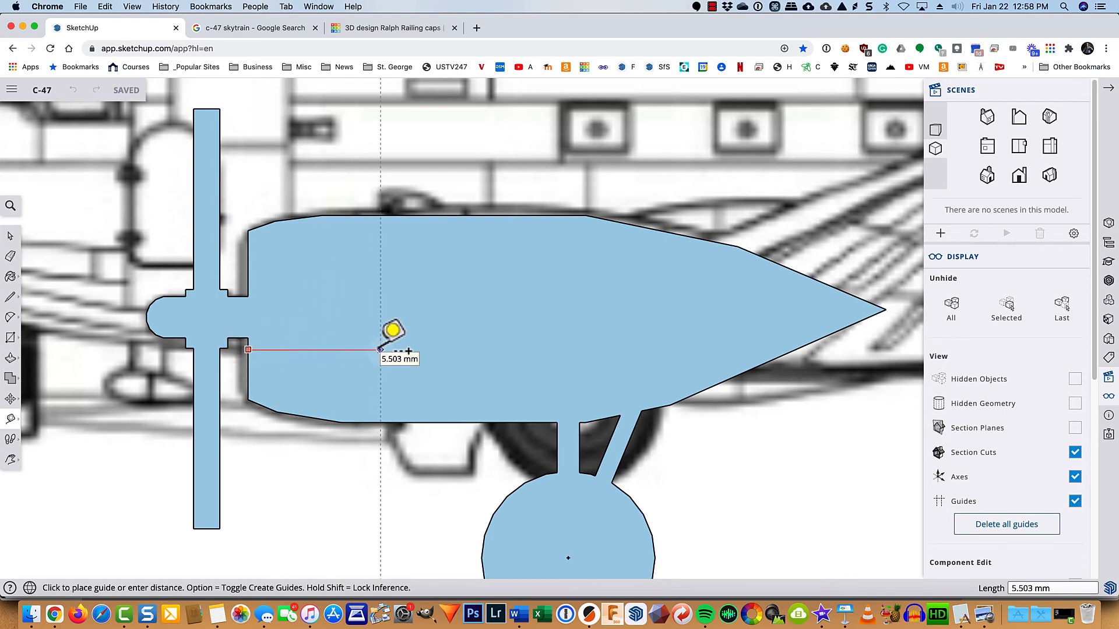
{"action": "left_click", "coordinate": [380, 350]}
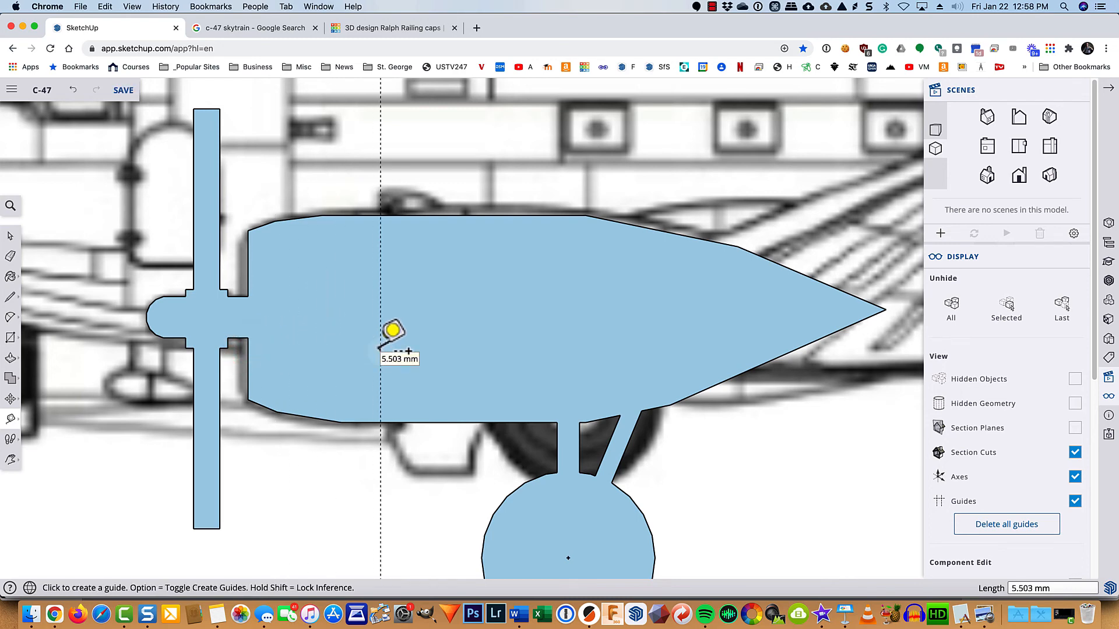
{"action": "type", "text": "11"}
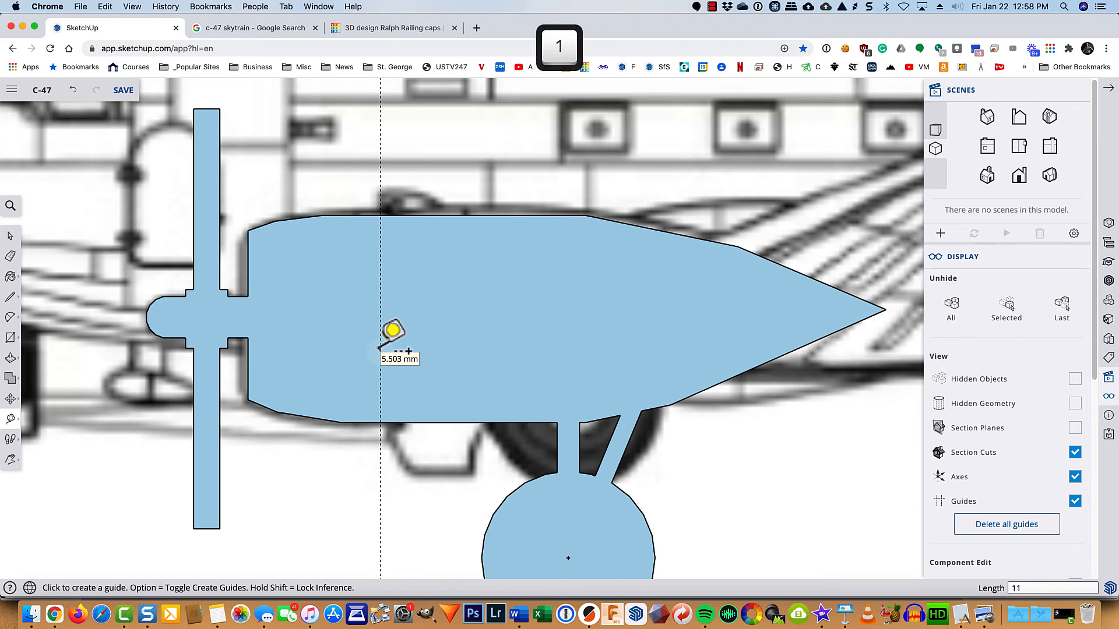
{"action": "key", "text": "Return"}
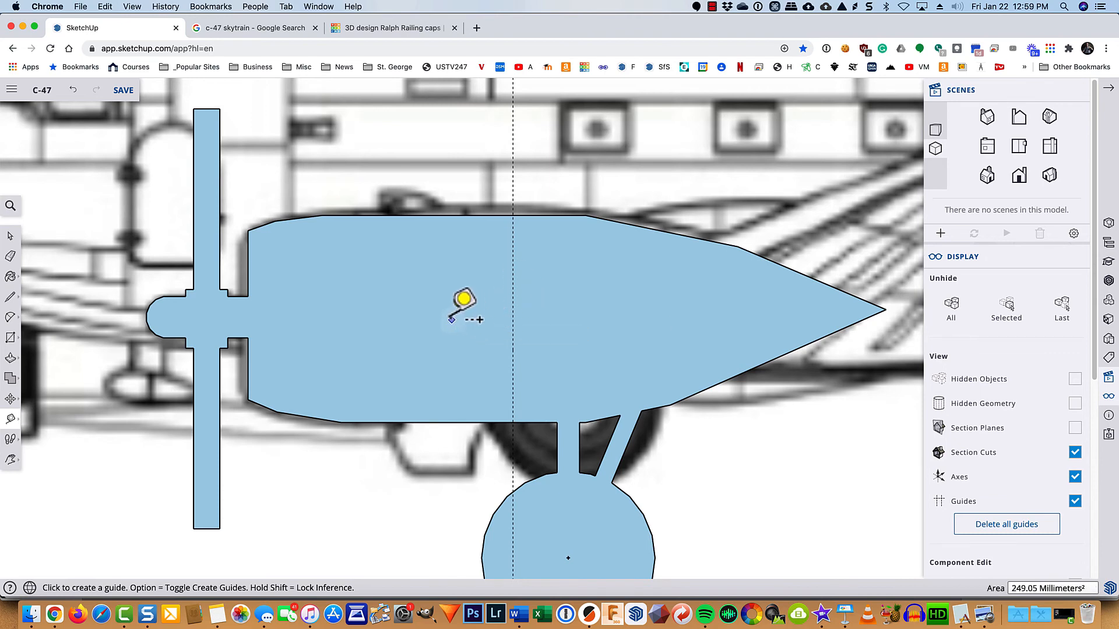
{"action": "left_click", "coordinate": [426, 215]}
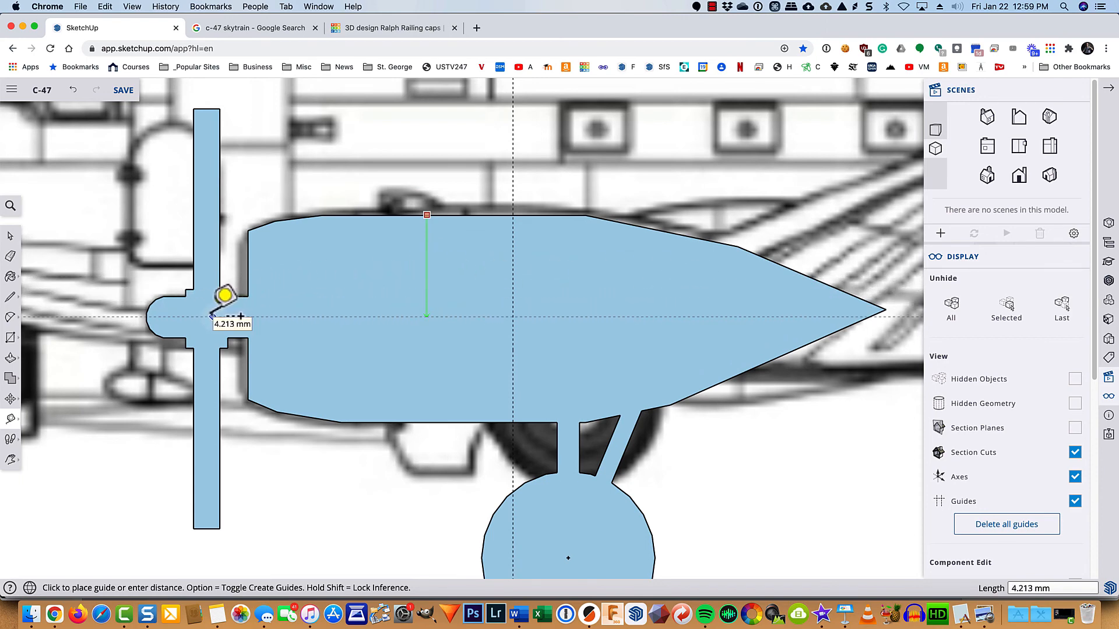
{"action": "left_click", "coordinate": [211, 316]}
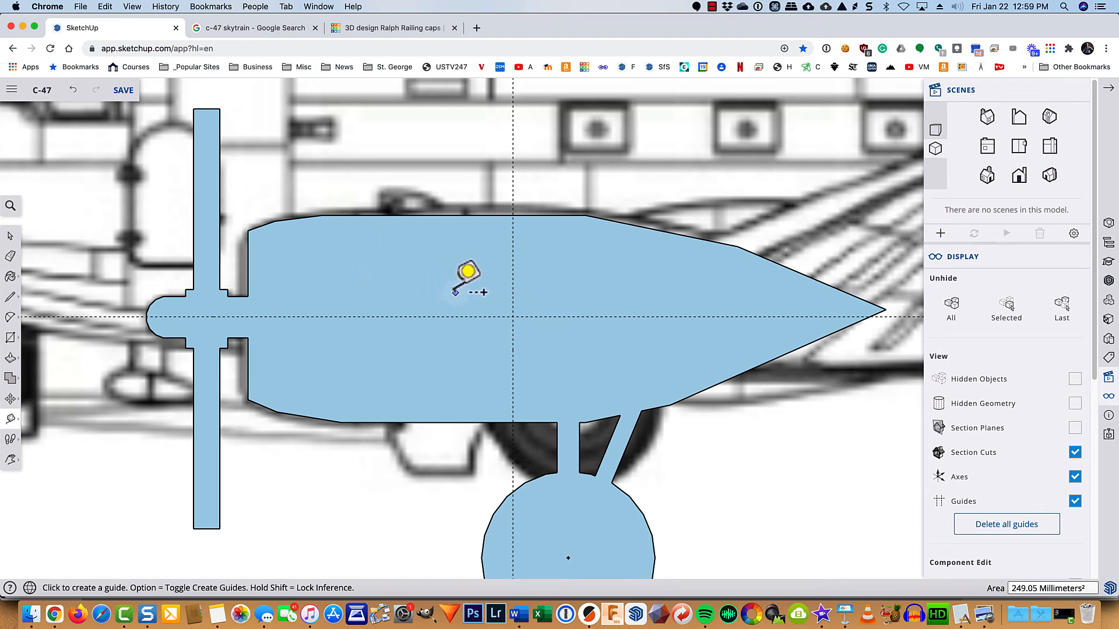
- Place two horizontal guides, 1.25 mm above and 1.25 mm below the nacelle's horizontal centre guide
{"action": "left_click", "coordinate": [450, 317]}
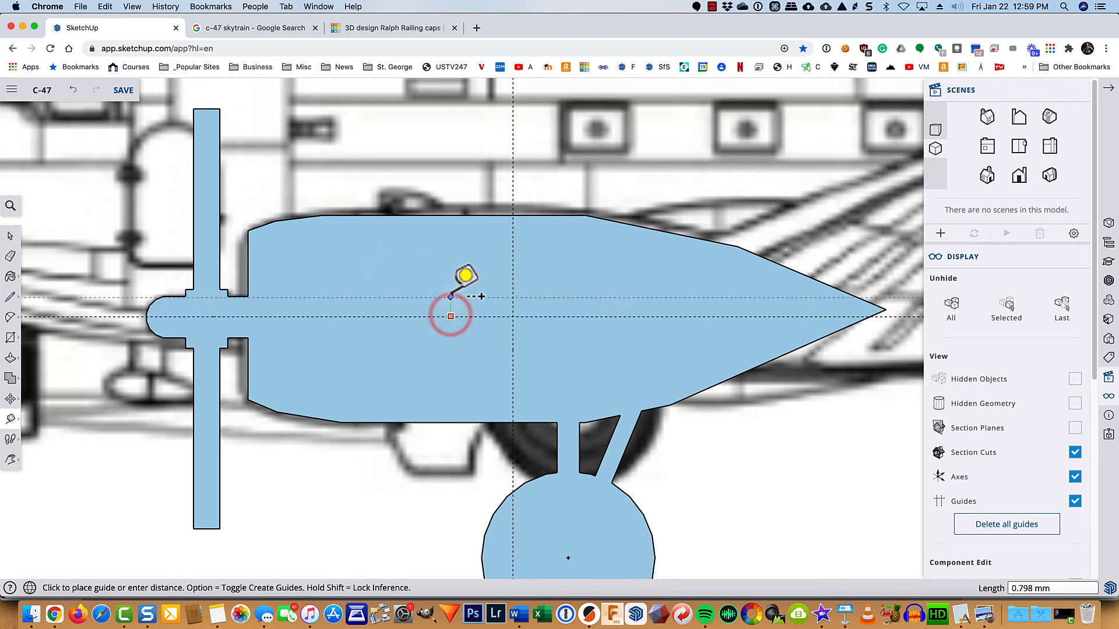
{"action": "left_click", "coordinate": [452, 288]}
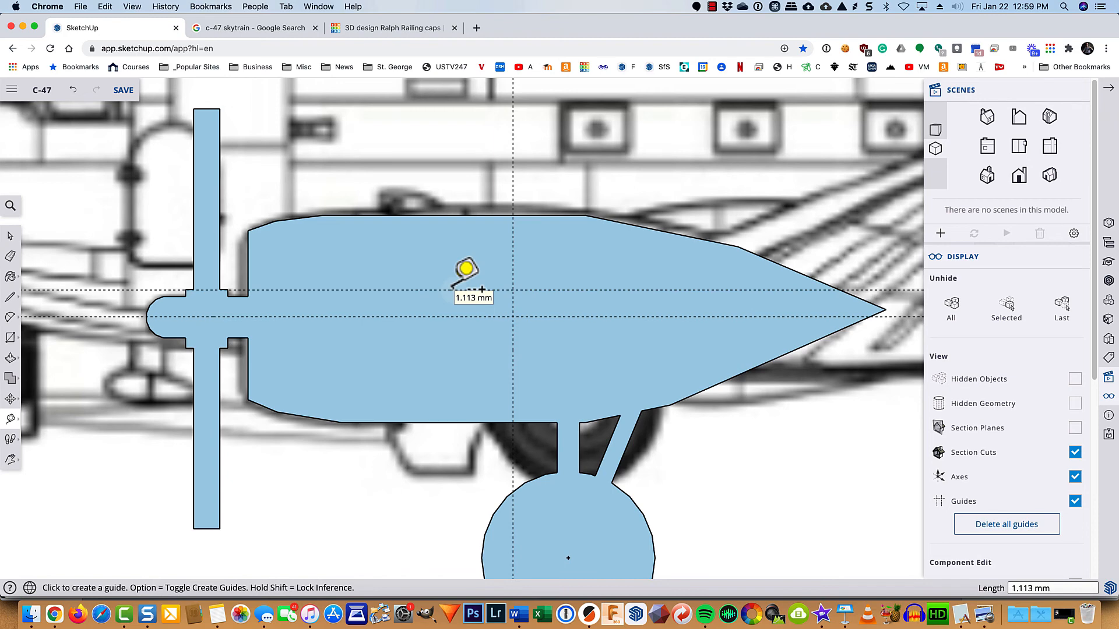
{"action": "type", "text": "1.25"}
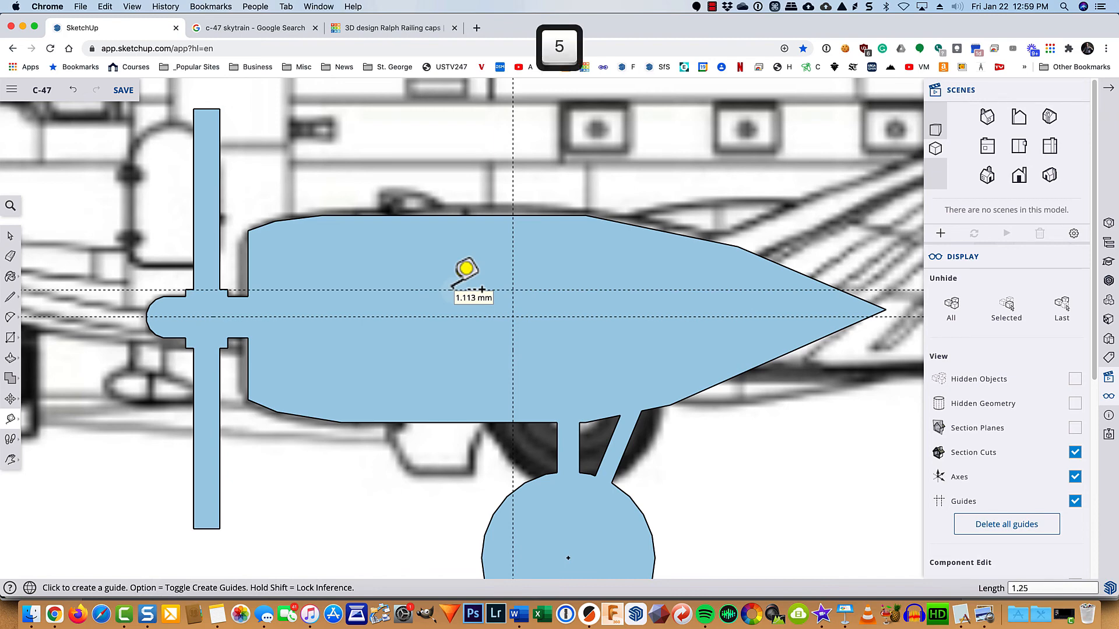
{"action": "key", "text": "Return"}
{"action": "left_click", "coordinate": [447, 316]}
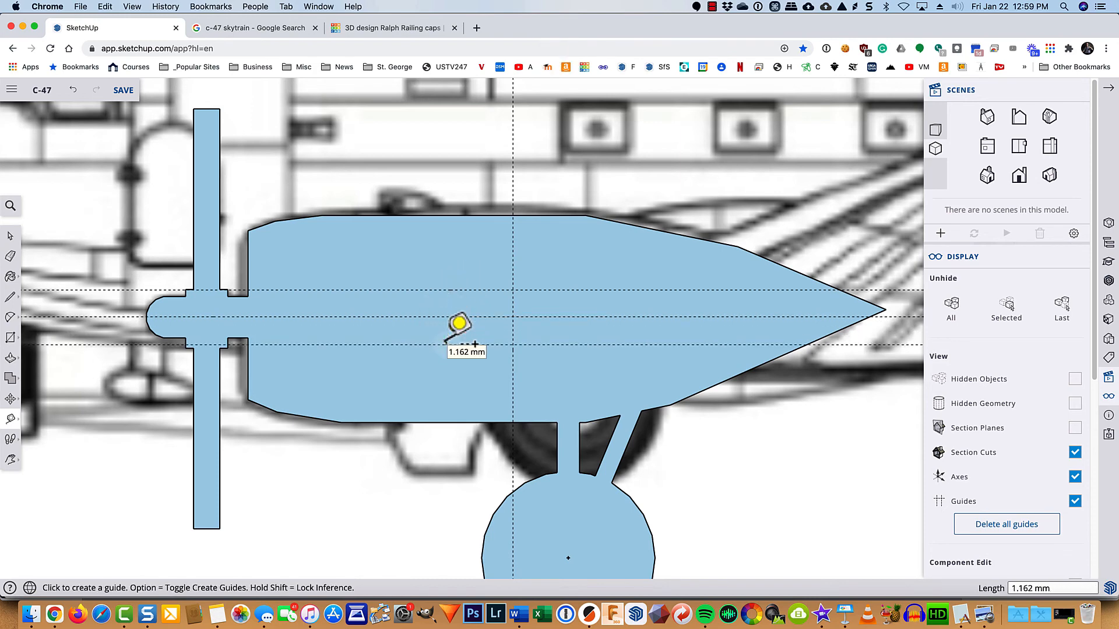
{"action": "type", "text": "1"}
{"action": "key", "text": "Return"}
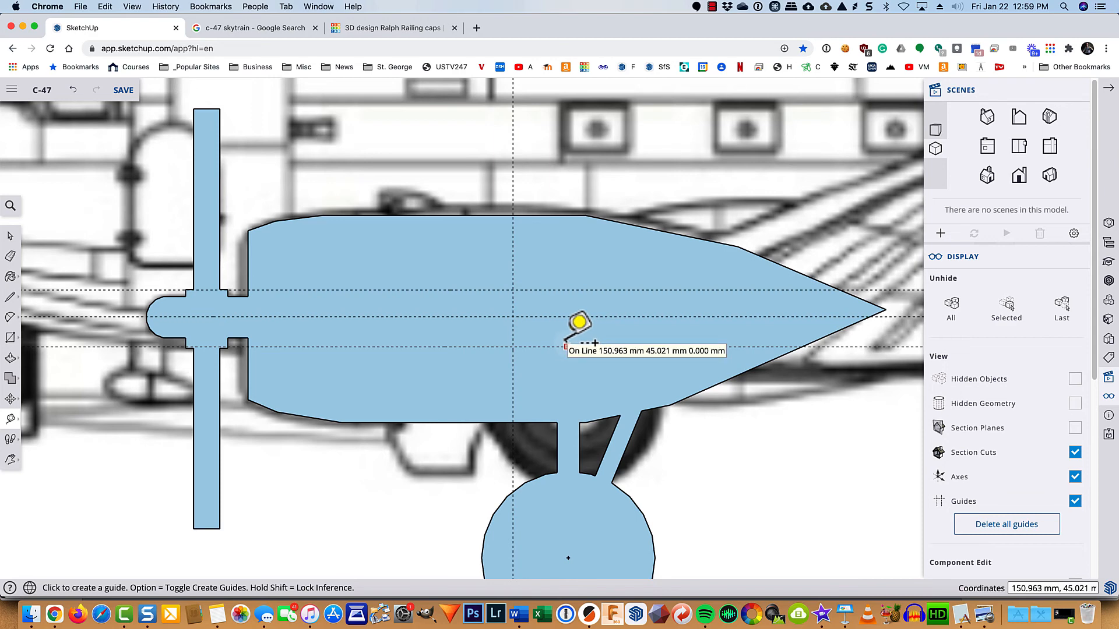
- Draw the wing slot's outline along both outer guides and the vertical guide, ending on the nacelle's sloping rear edges
{"action": "key", "text": "l"}
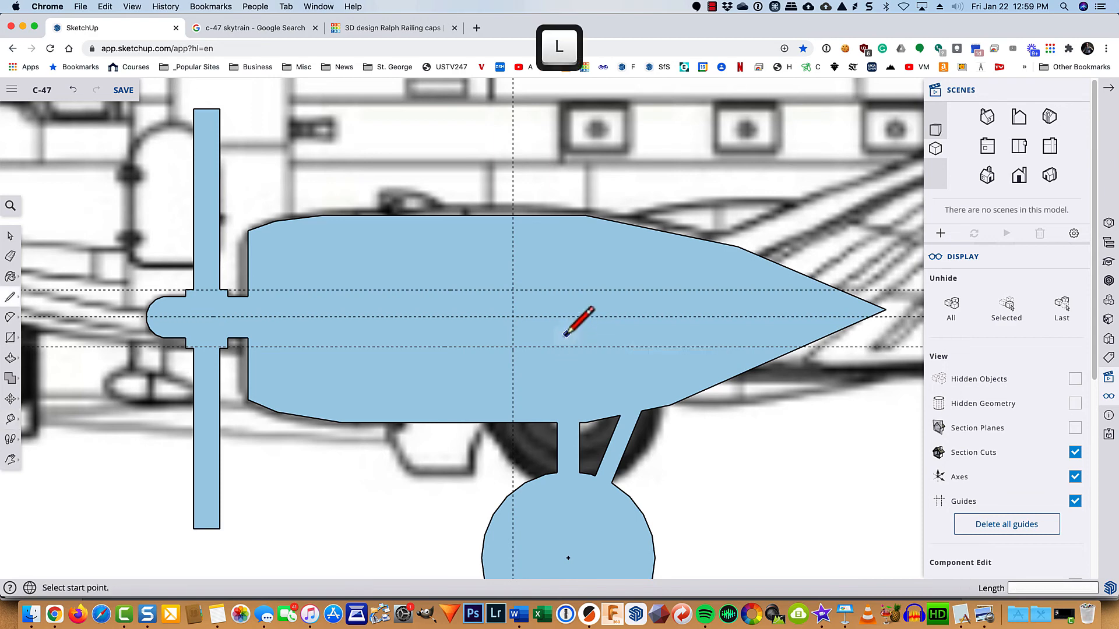
{"action": "left_click", "coordinate": [838, 290]}
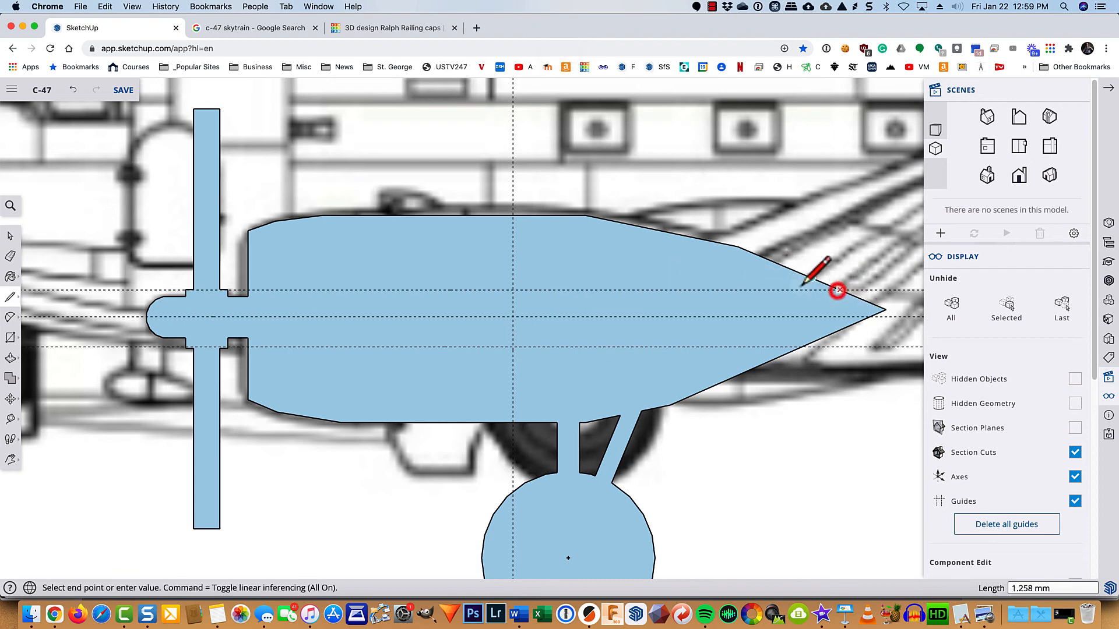
{"action": "left_click", "coordinate": [512, 290]}
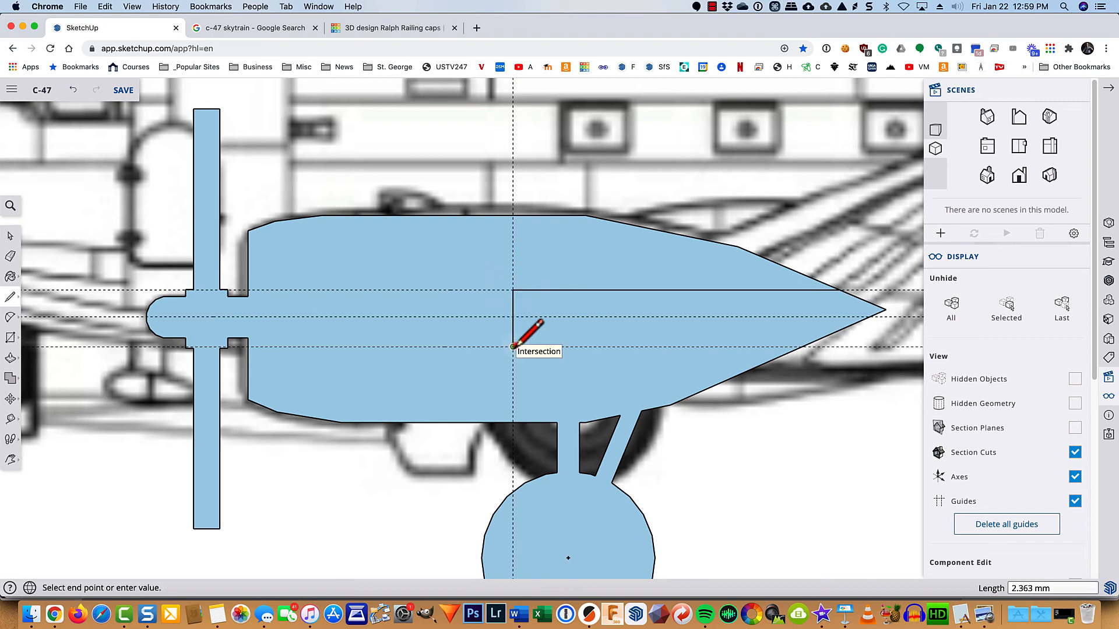
{"action": "left_click", "coordinate": [513, 346]}
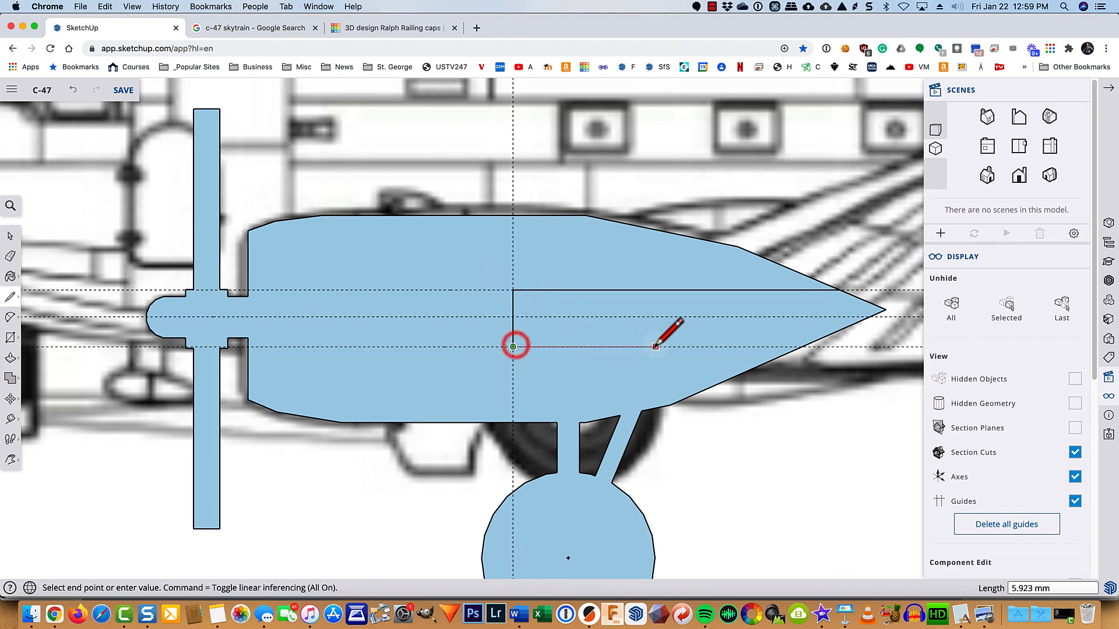
{"action": "left_click", "coordinate": [801, 347]}
{"action": "key", "text": "space"}
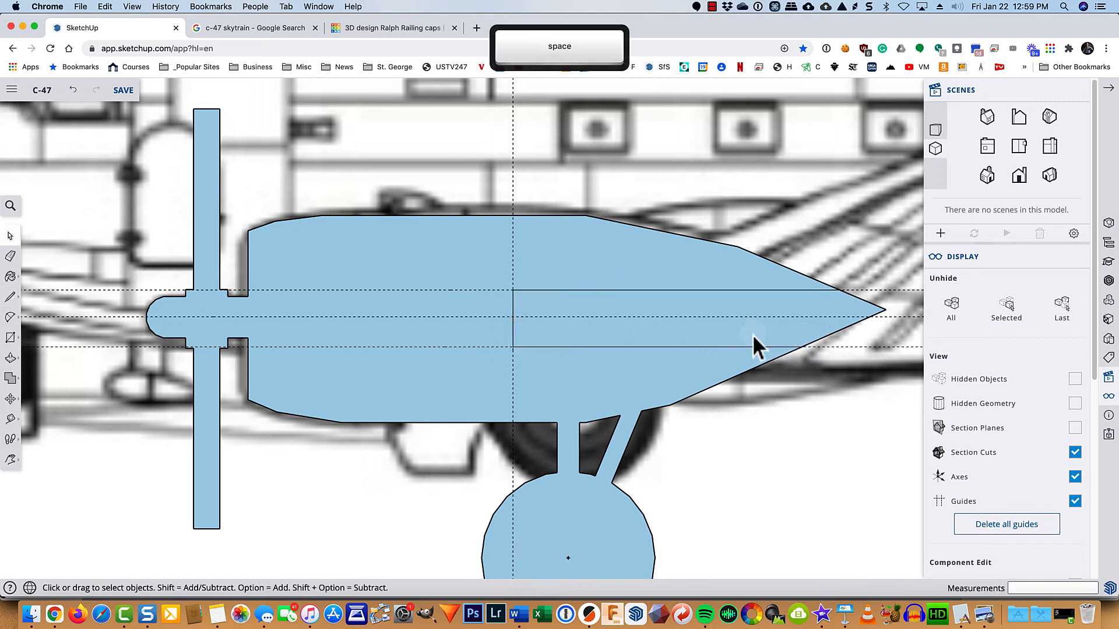
- Delete the slot's face and erase the leftover edges of the nacelle's pointed rear tip to open the slot
{"action": "left_click", "coordinate": [753, 334]}
{"action": "left_click", "coordinate": [604, 252]}
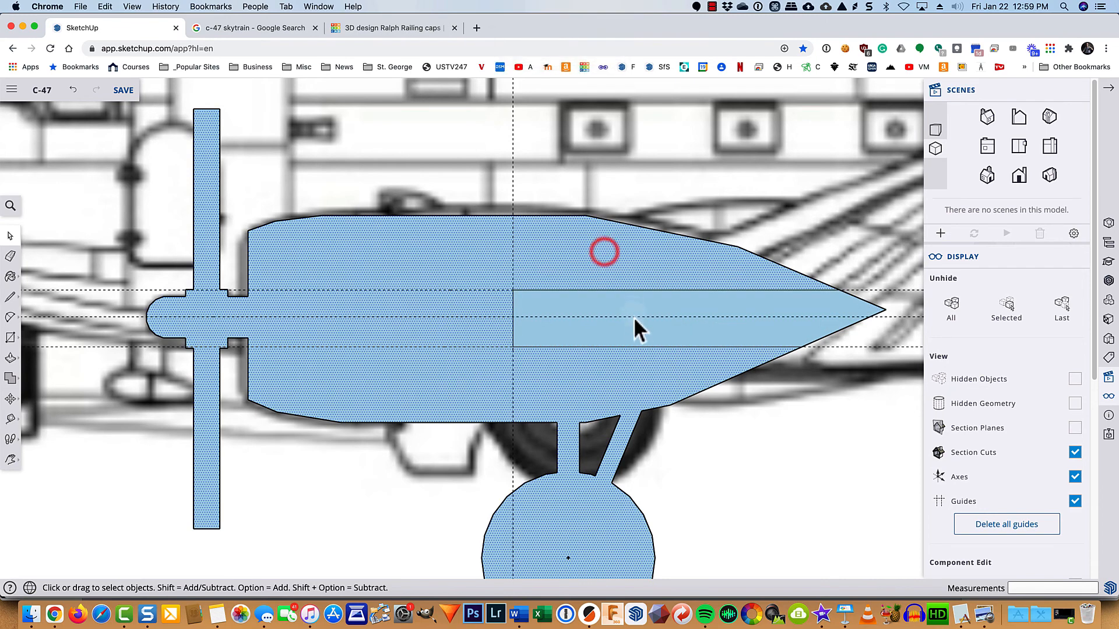
{"action": "left_click", "coordinate": [636, 327]}
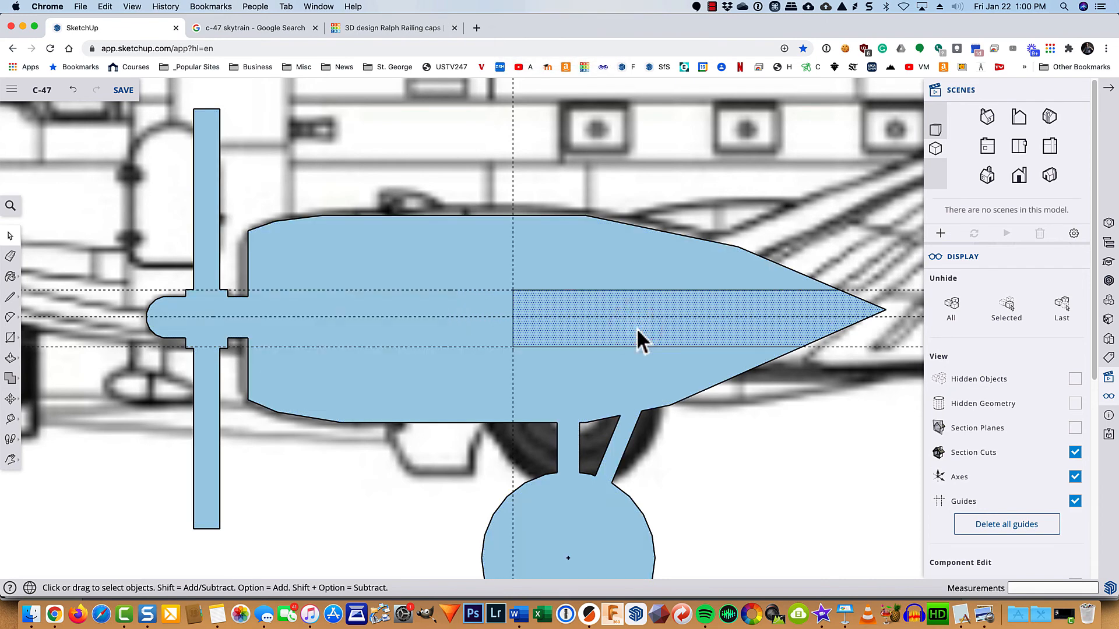
{"action": "key", "text": "BackSpace"}
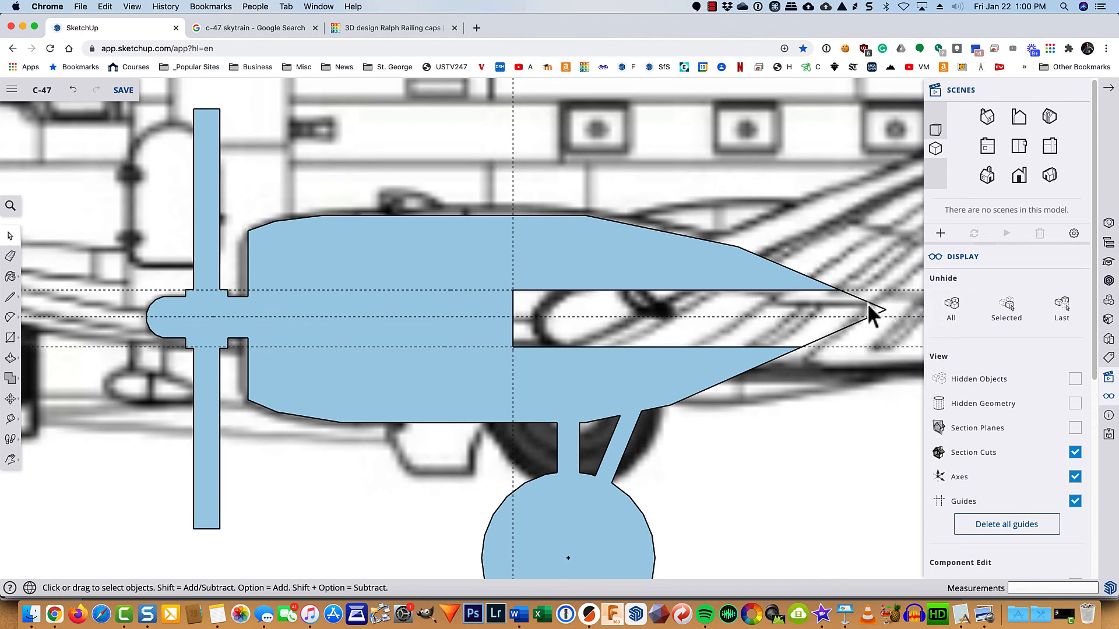
{"action": "key", "text": "e"}
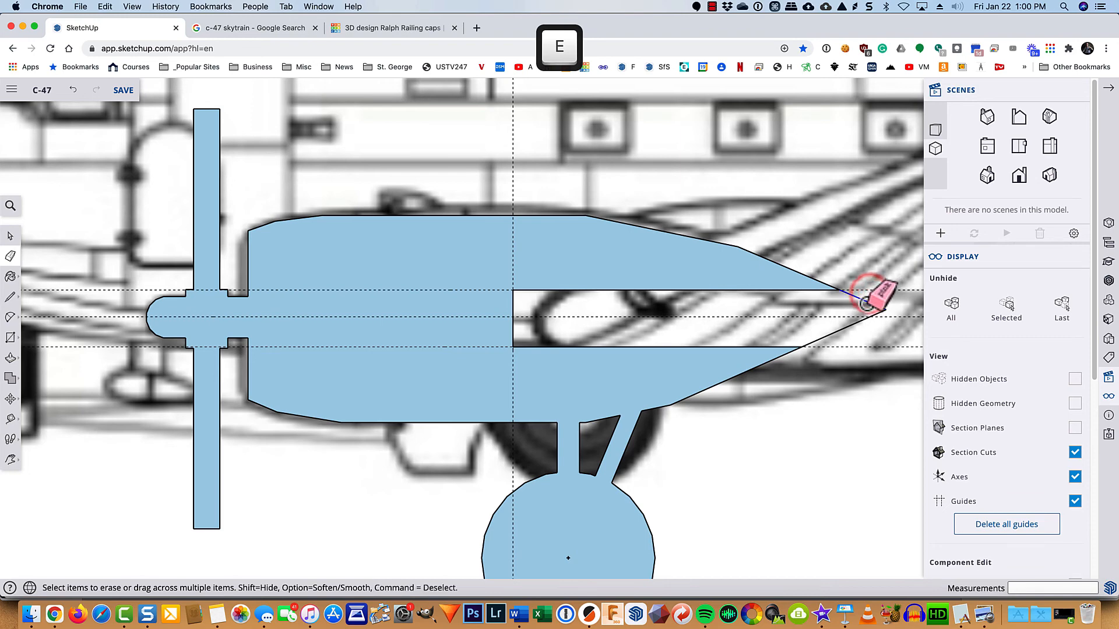
{"action": "mouse_move", "coordinate": [867, 303]}
{"action": "left_mouse_down"}
{"action": "mouse_move", "coordinate": [864, 332]}
{"action": "mouse_move", "coordinate": [825, 354]}
{"action": "left_mouse_up"}
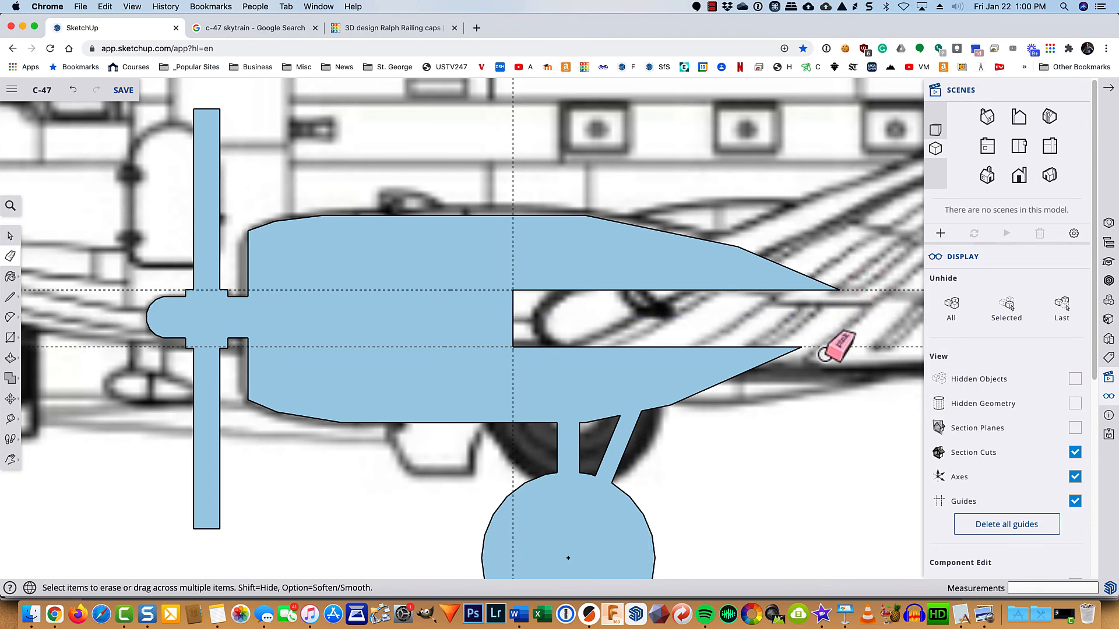
- In an isometric view, extrude the slotted engine, propeller and landing gear face upward by 2.5 mm
{"action": "left_click", "coordinate": [987, 176]}
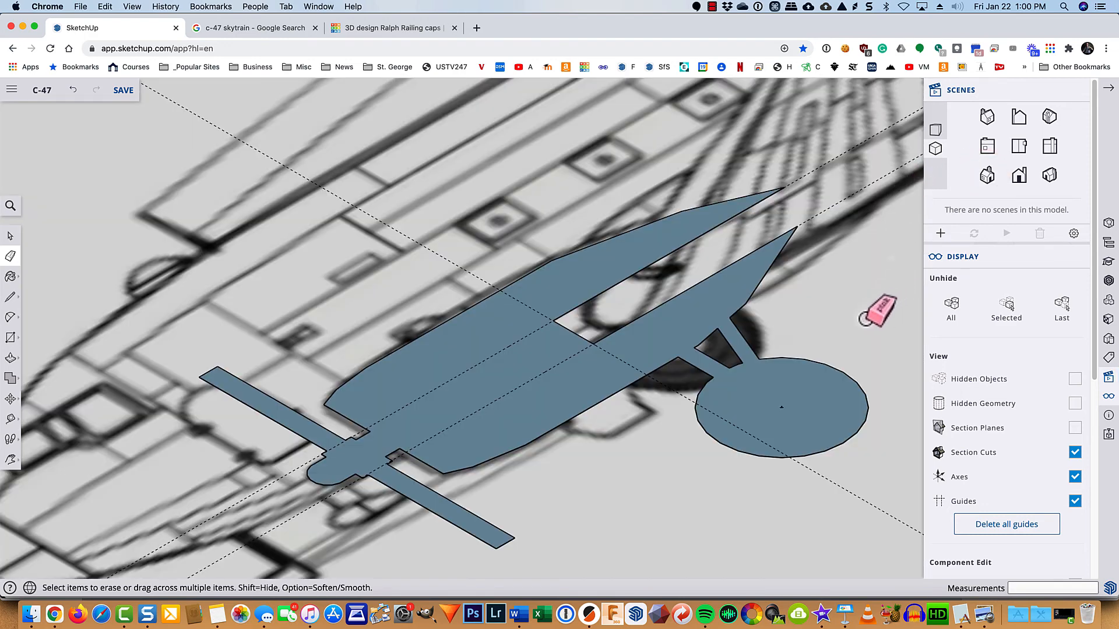
{"action": "key", "text": "space"}
{"action": "left_click", "coordinate": [820, 384]}
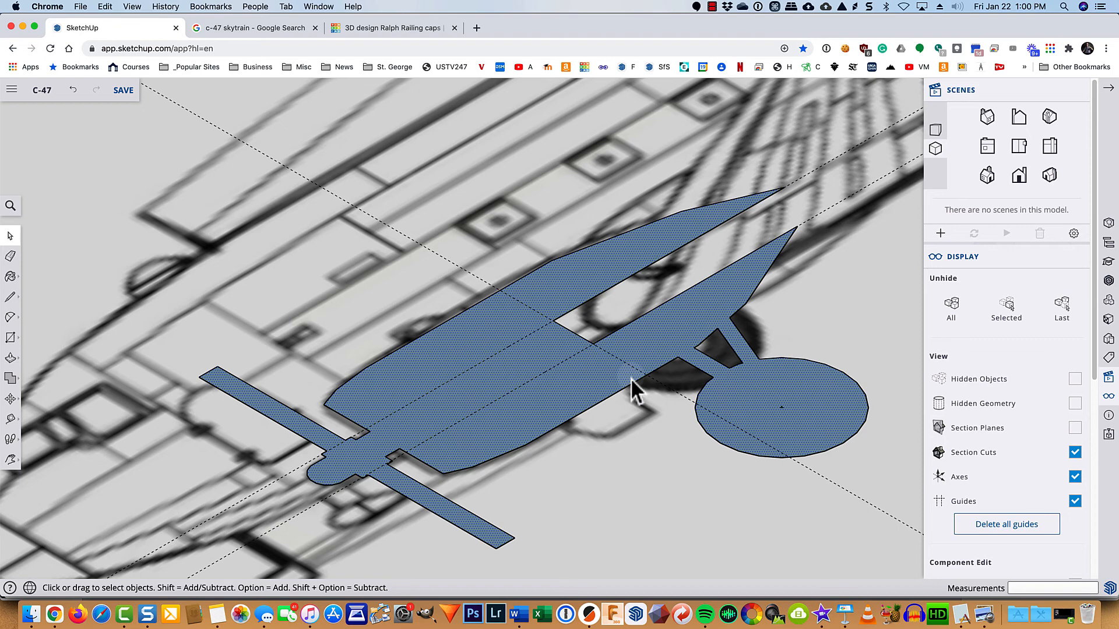
{"action": "key", "text": "p"}
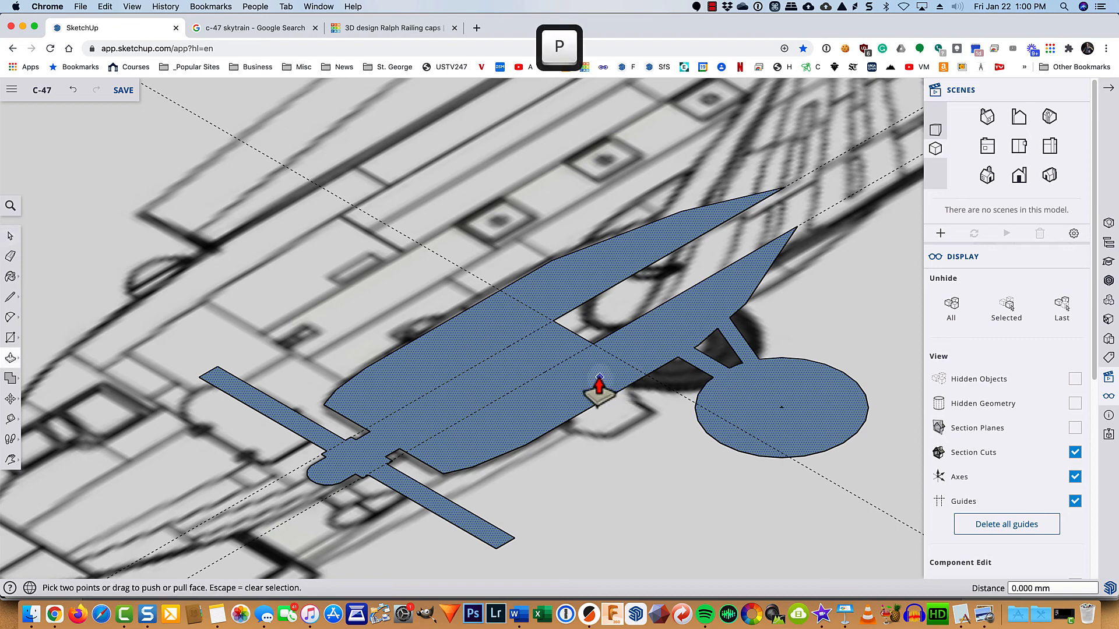
{"action": "left_click", "coordinate": [599, 377]}
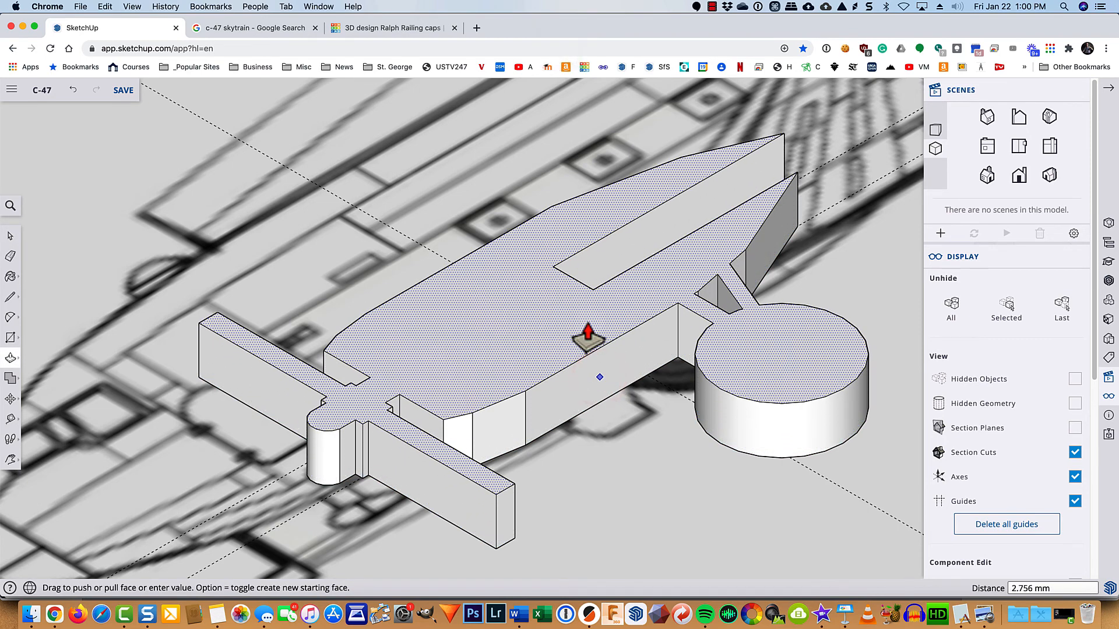
{"action": "type", "text": "2.5"}
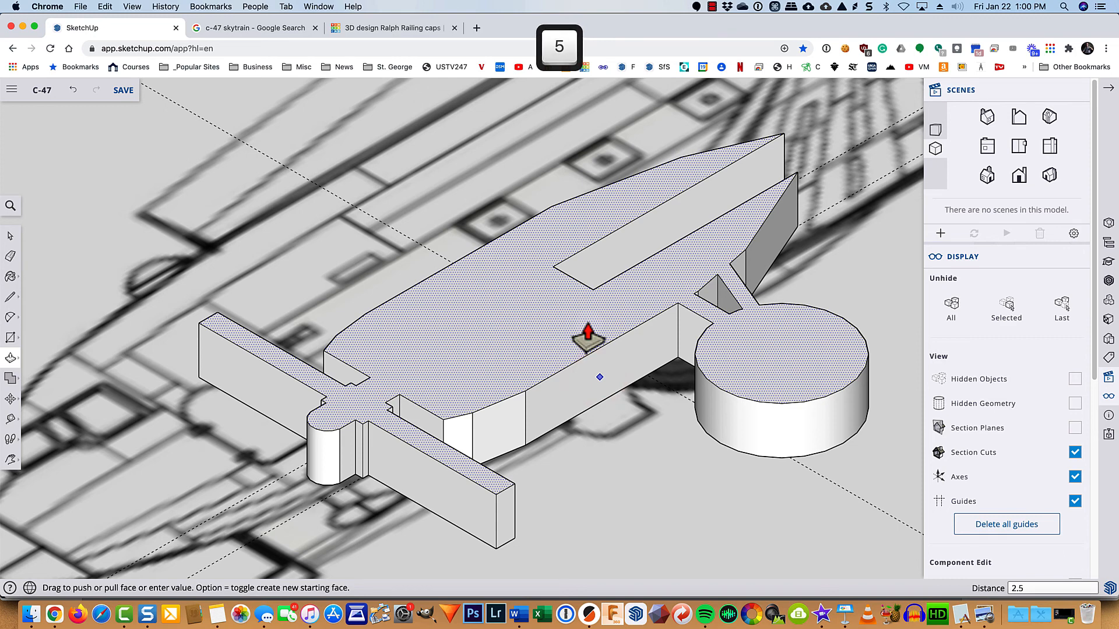
{"action": "key", "text": "Return"}
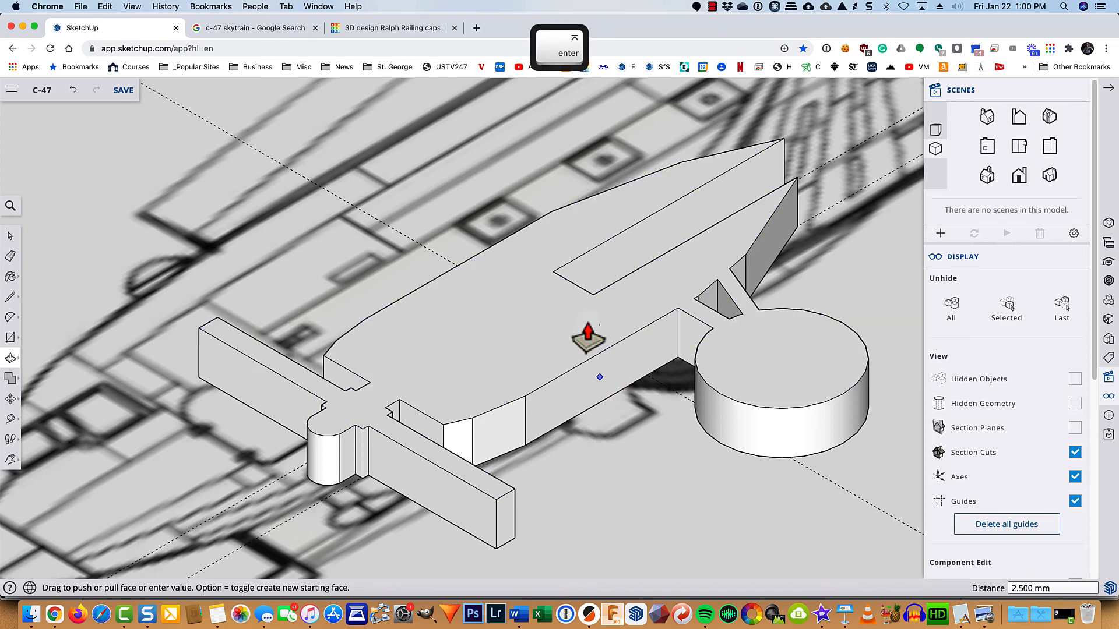
- Select all connected geometry of the extruded engine part and make it a group
{"action": "key", "text": "space"}
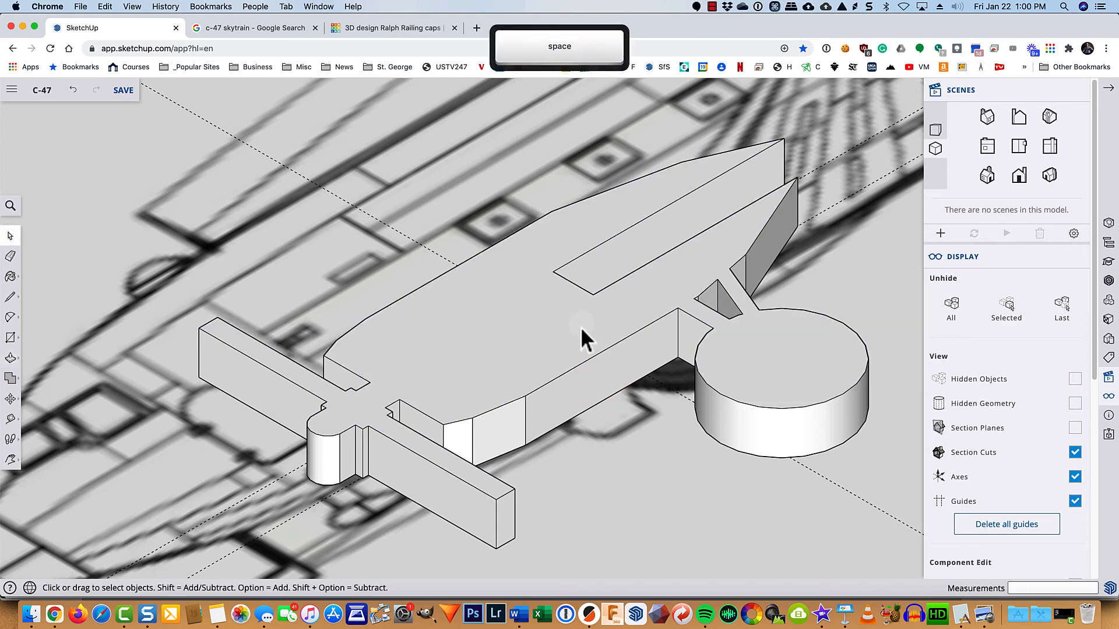
{"action": "triple_click", "coordinate": [565, 323]}
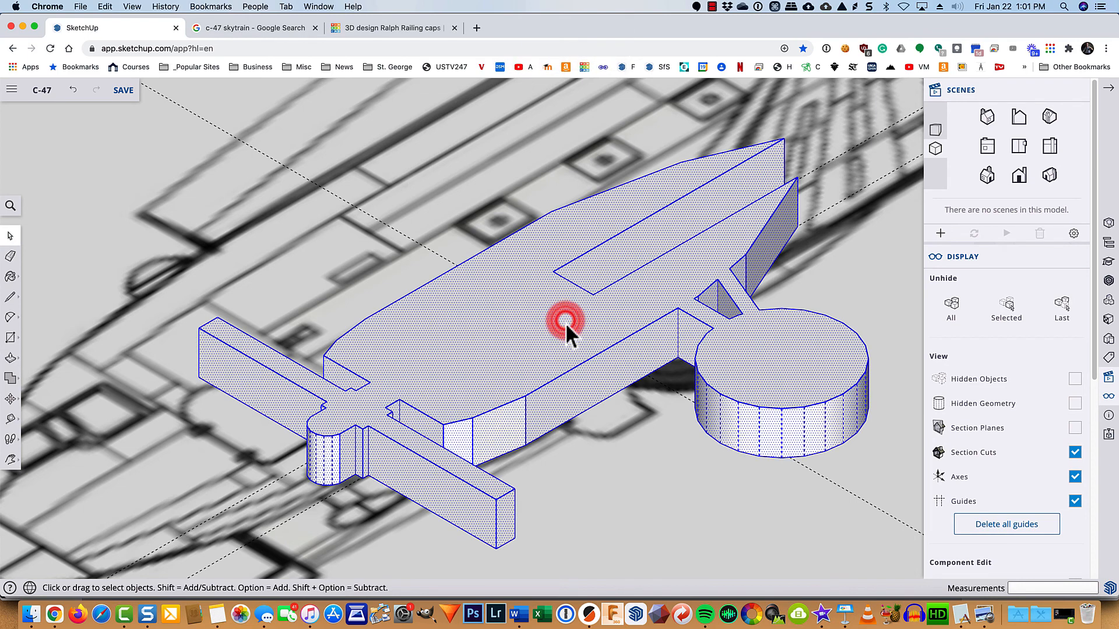
{"action": "right_click", "coordinate": [565, 322]}
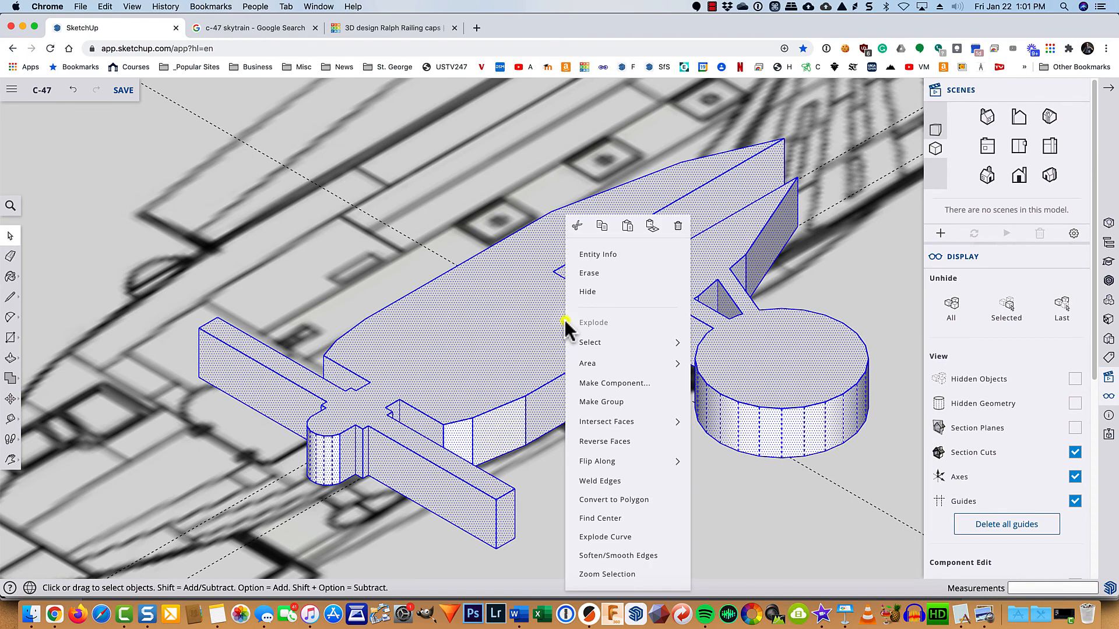
{"action": "left_click", "coordinate": [593, 403]}
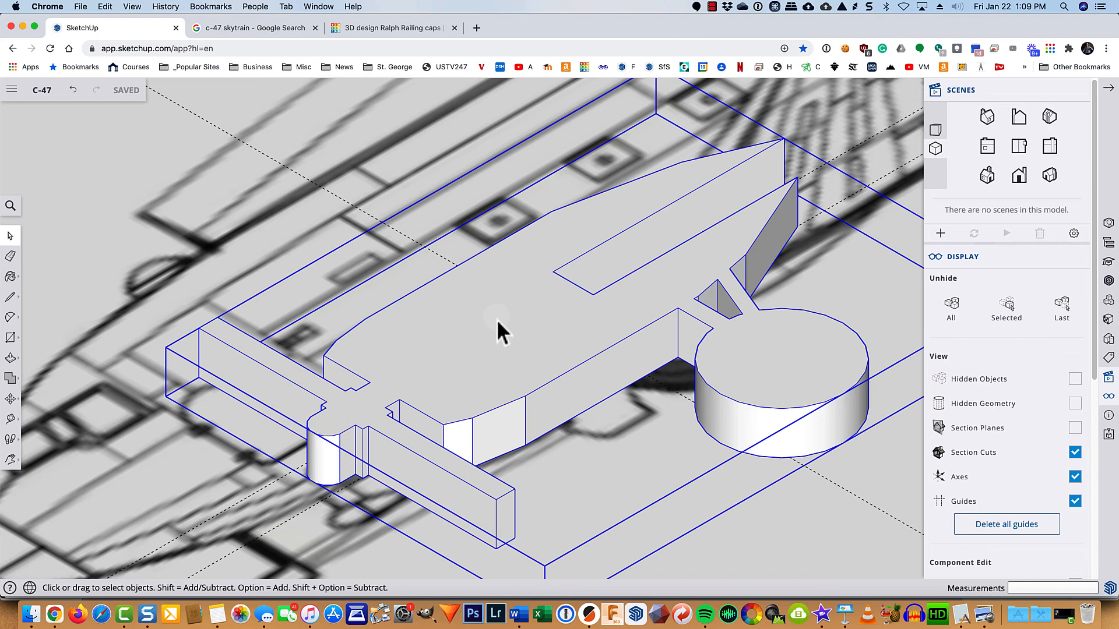
- Rotate the engine group about its lengthwise axis so it stands upright with the wheel facing down
{"action": "scroll", "coordinate": [496, 315], "scroll_direction": "down", "scroll_amount": 10}
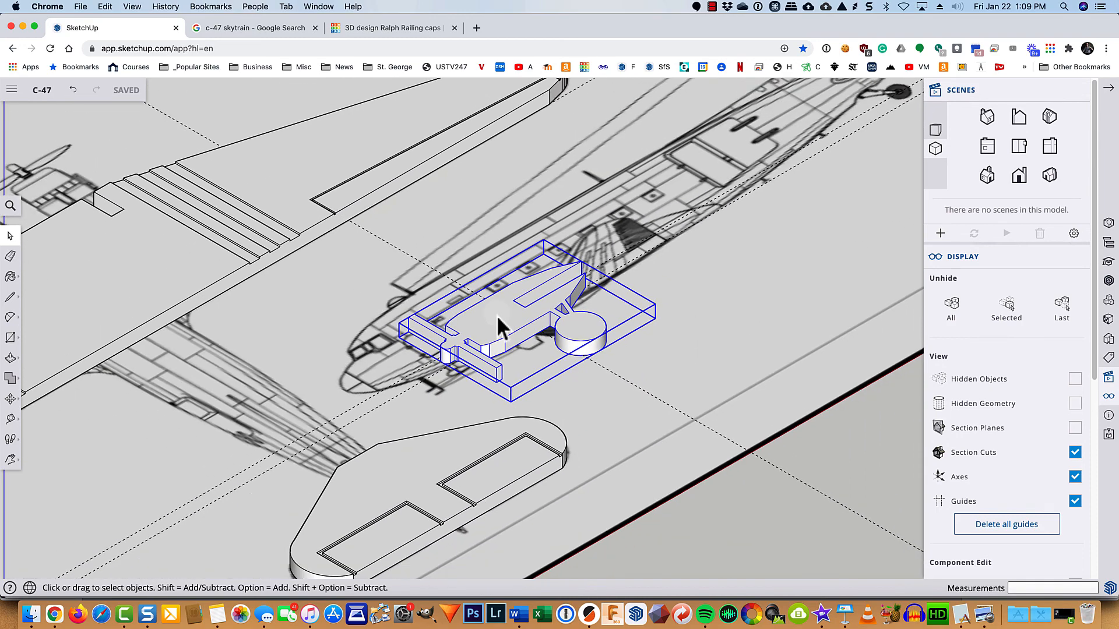
{"action": "key", "text": "h"}
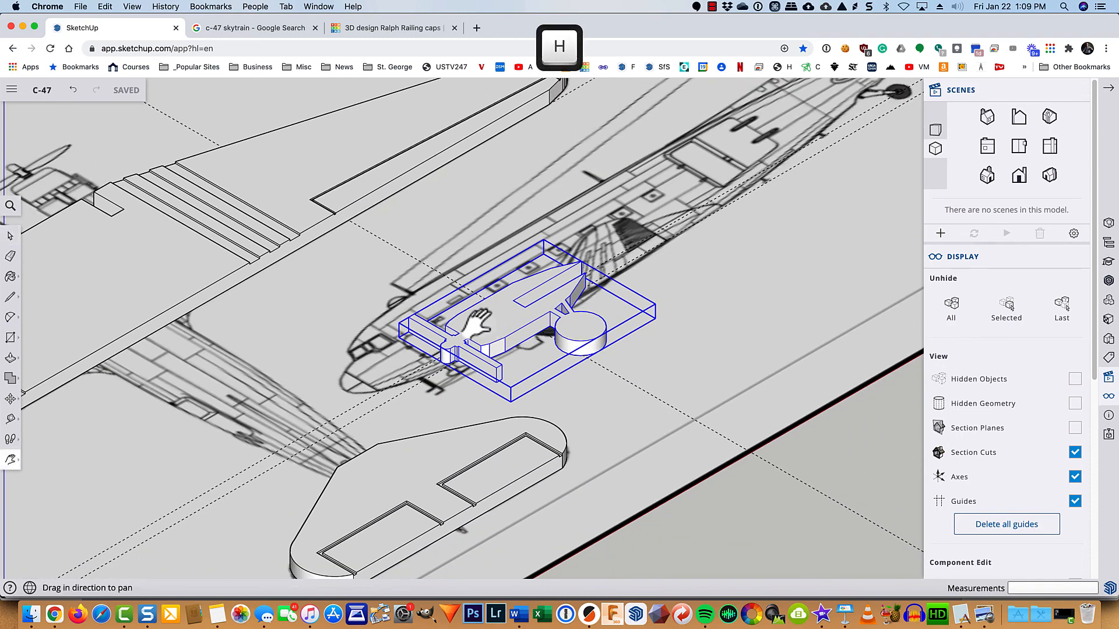
{"action": "left_click_drag", "start_coordinate": [483, 323], "coordinate": [629, 351]}
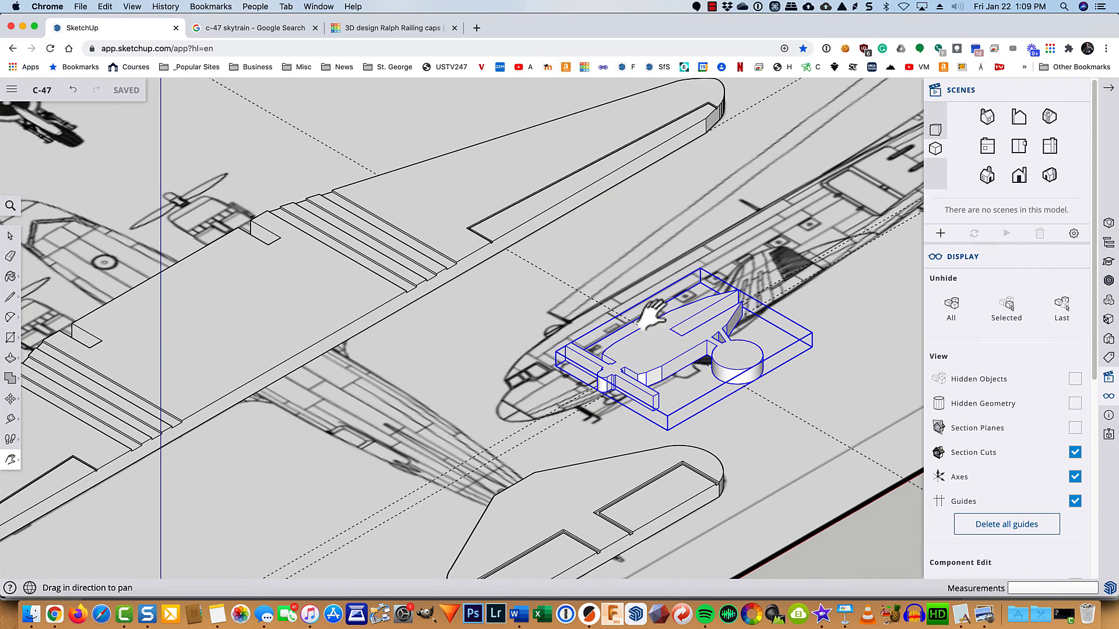
{"action": "key", "text": "space"}
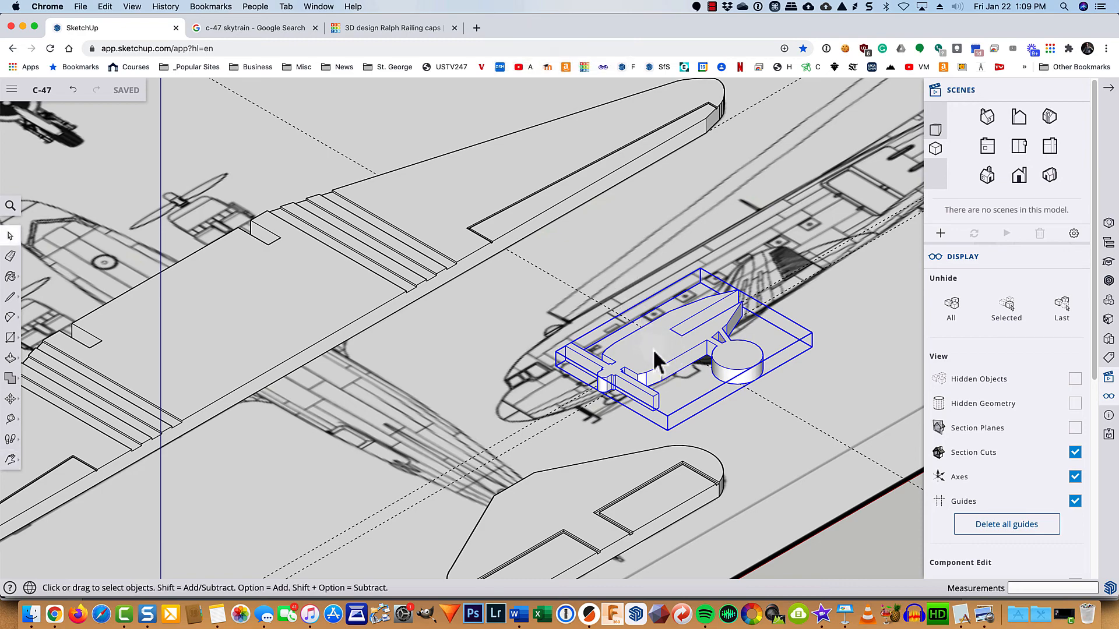
{"action": "key", "text": "q"}
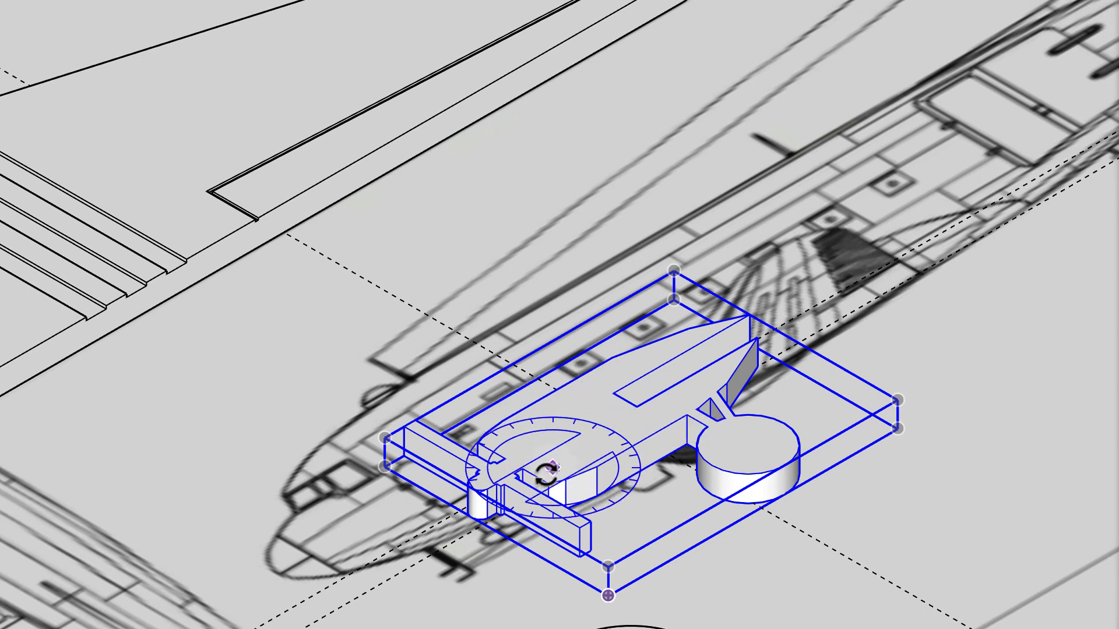
{"action": "left_click", "coordinate": [530, 513]}
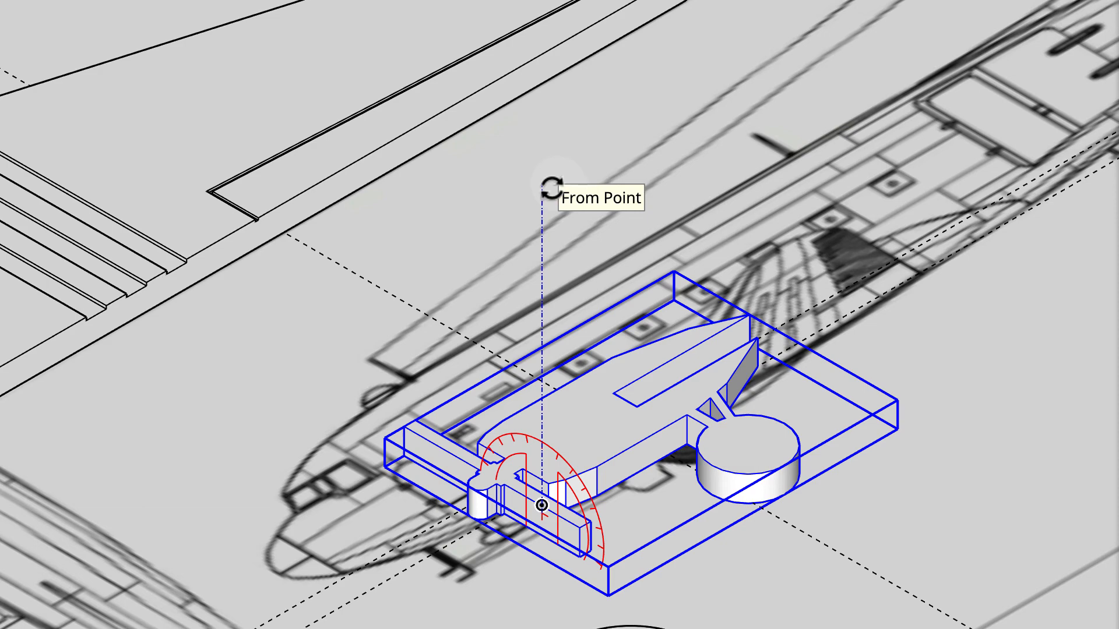
{"action": "left_click", "coordinate": [551, 188]}
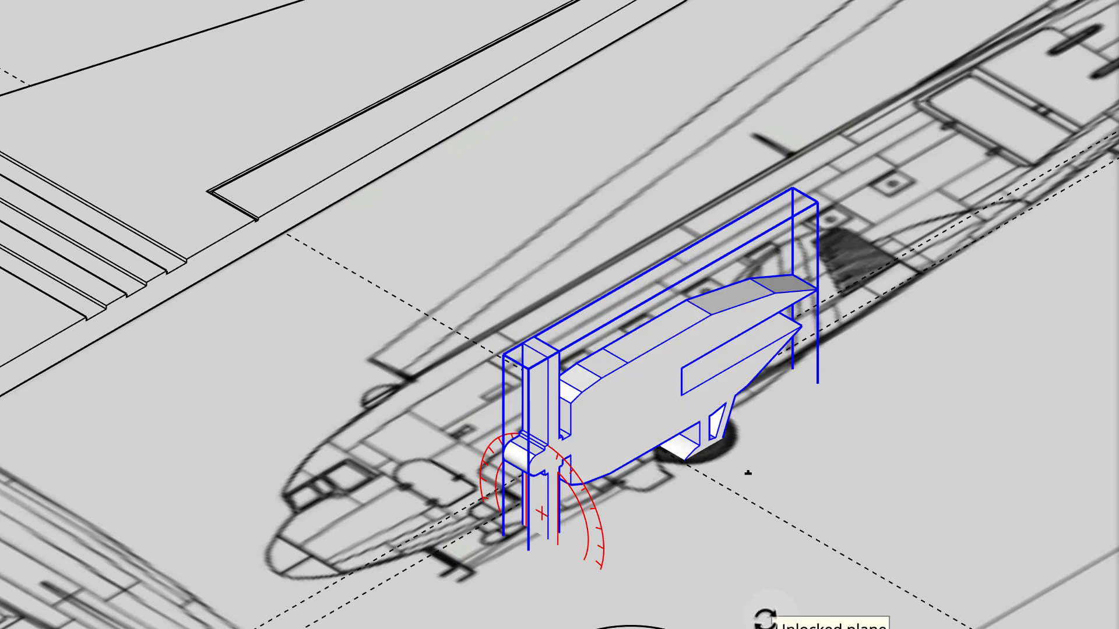
{"action": "left_click", "coordinate": [769, 618]}
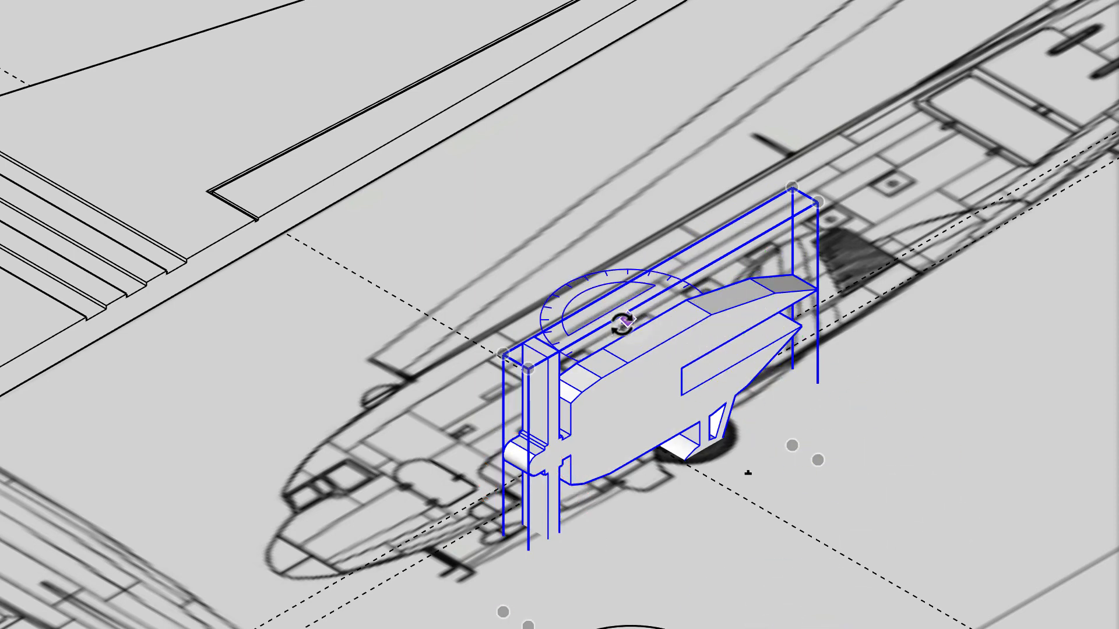
- Rotate the upright engine group about its vertical axis so the slot lines up with the wing's notch and the propeller faces forward
{"action": "scroll", "coordinate": [657, 327], "scroll_direction": "up", "scroll_amount": 4}
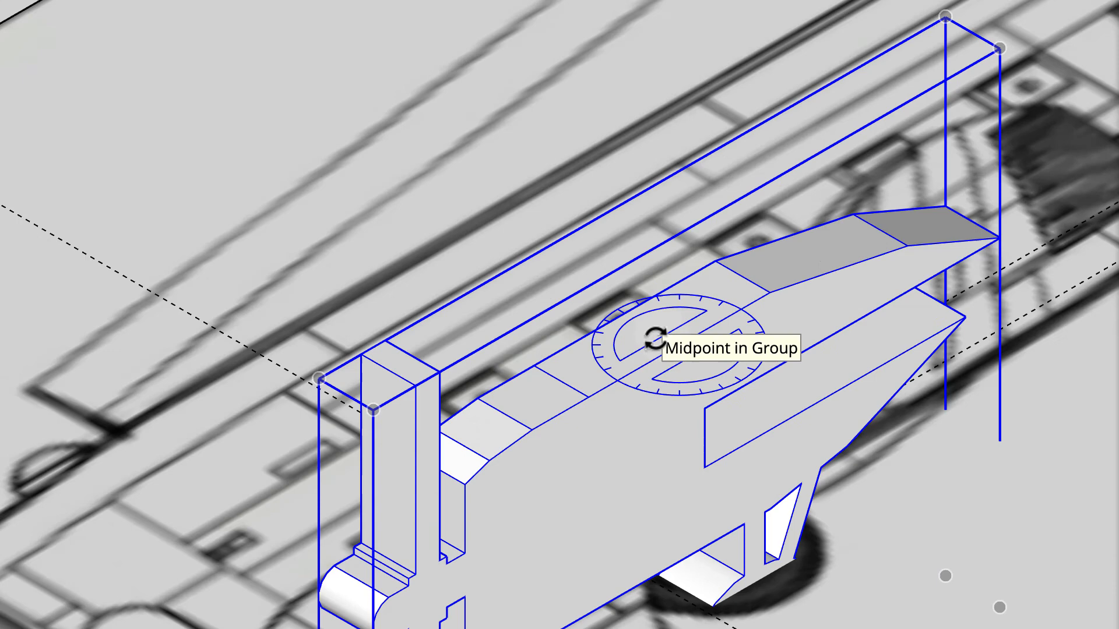
{"action": "left_click", "coordinate": [583, 367]}
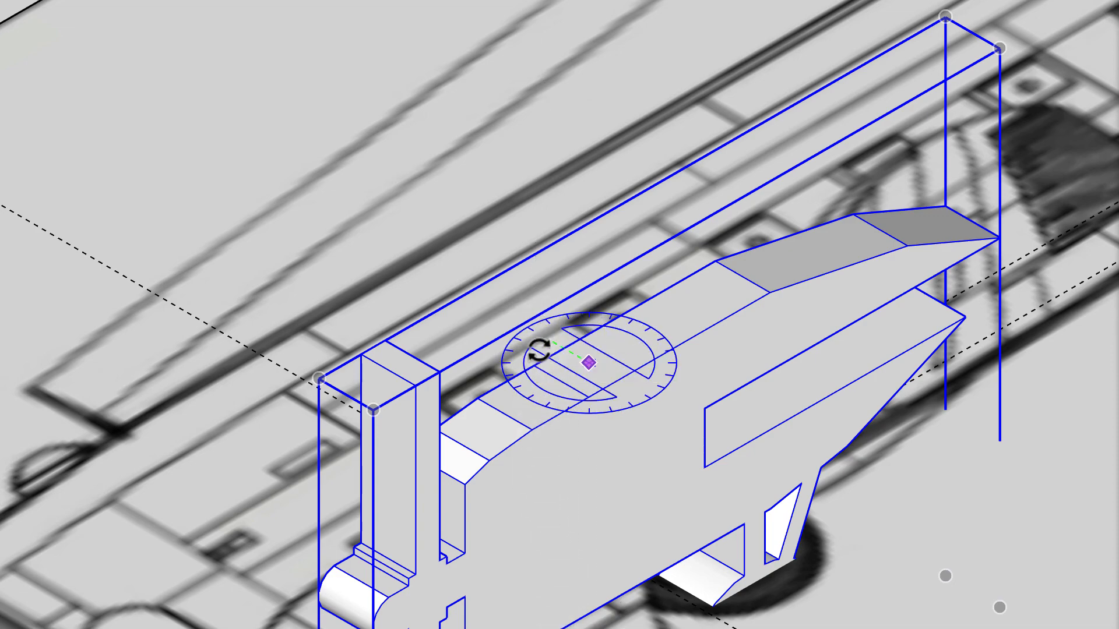
{"action": "left_click", "coordinate": [396, 271]}
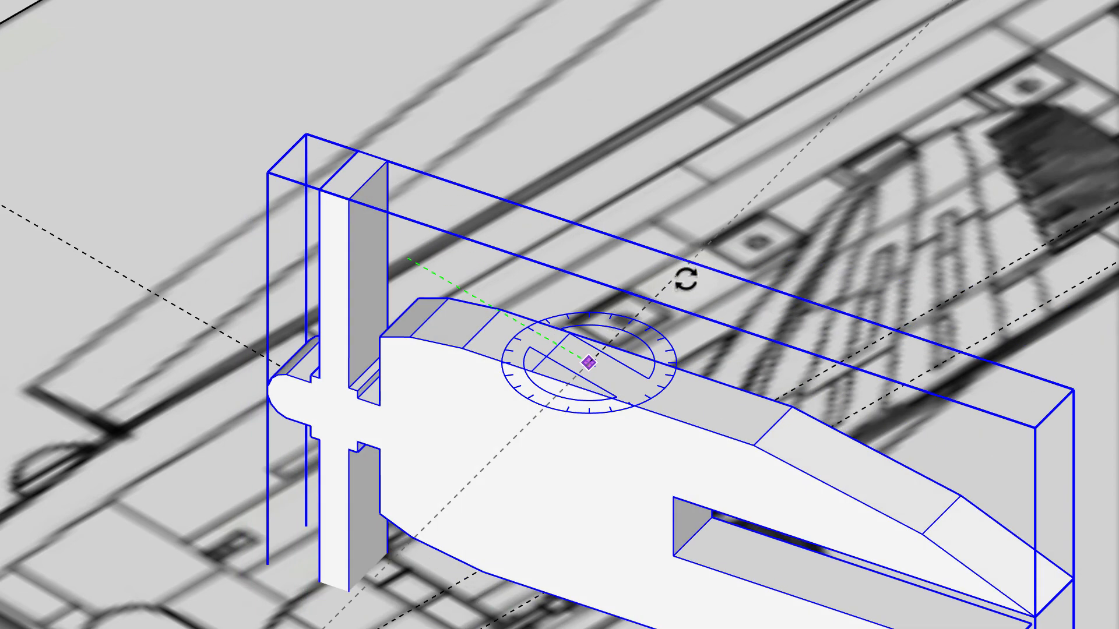
{"action": "left_click", "coordinate": [686, 279]}
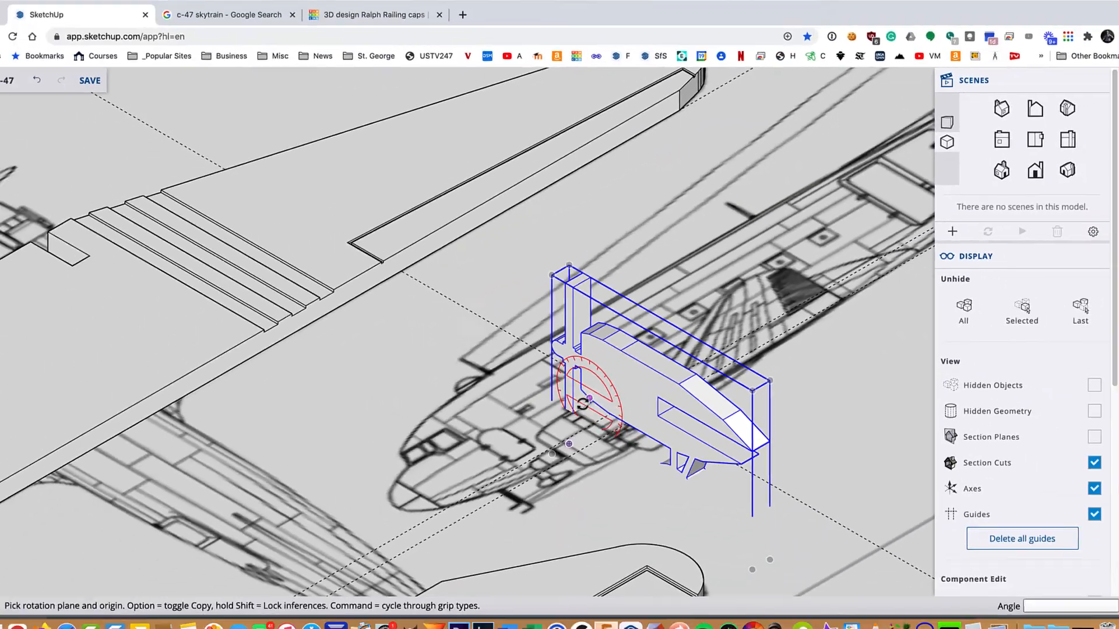
- Move the engine group by its slot's inner corner onto the wing notch's inner corner, using X-ray display to find the endpoint
{"action": "key", "text": "h"}
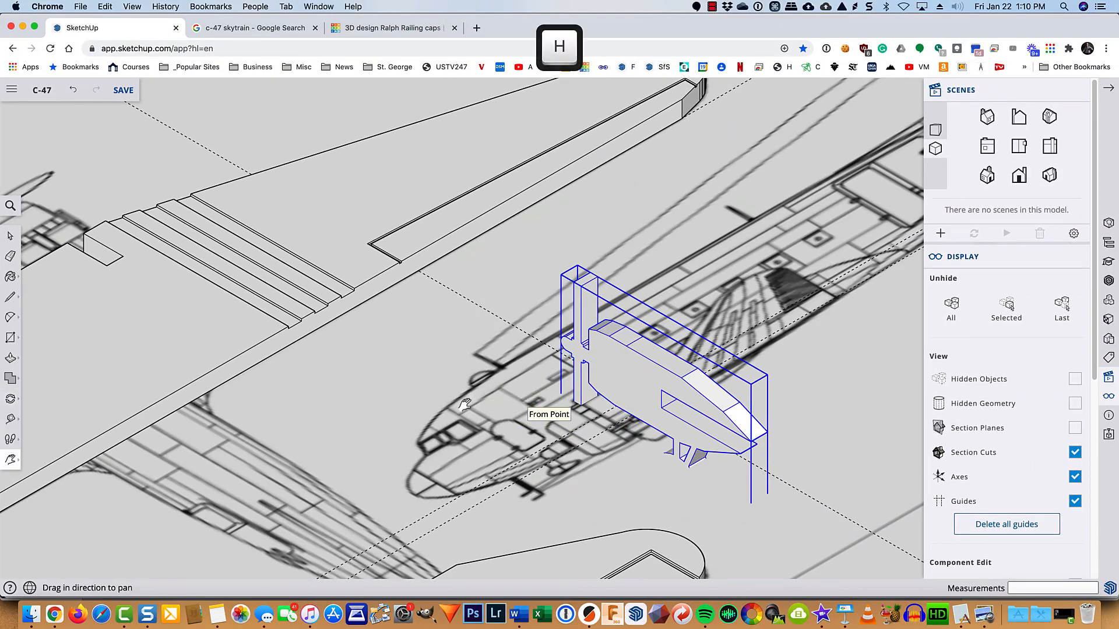
{"action": "left_click_drag", "start_coordinate": [464, 406], "coordinate": [606, 406]}
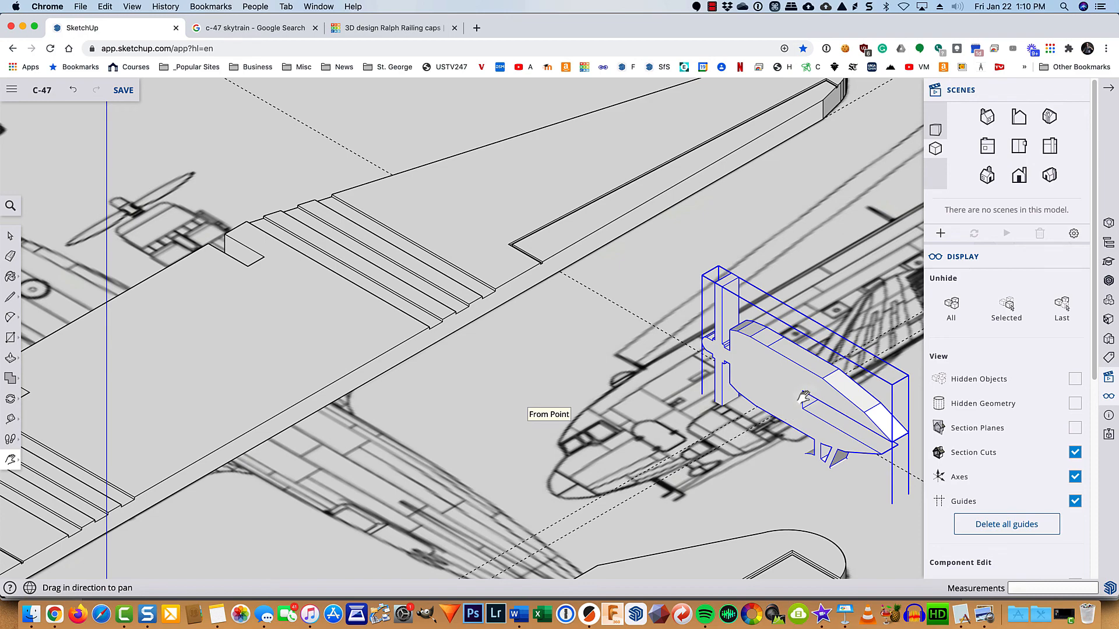
{"action": "scroll", "coordinate": [803, 395], "scroll_direction": "up", "scroll_amount": 5}
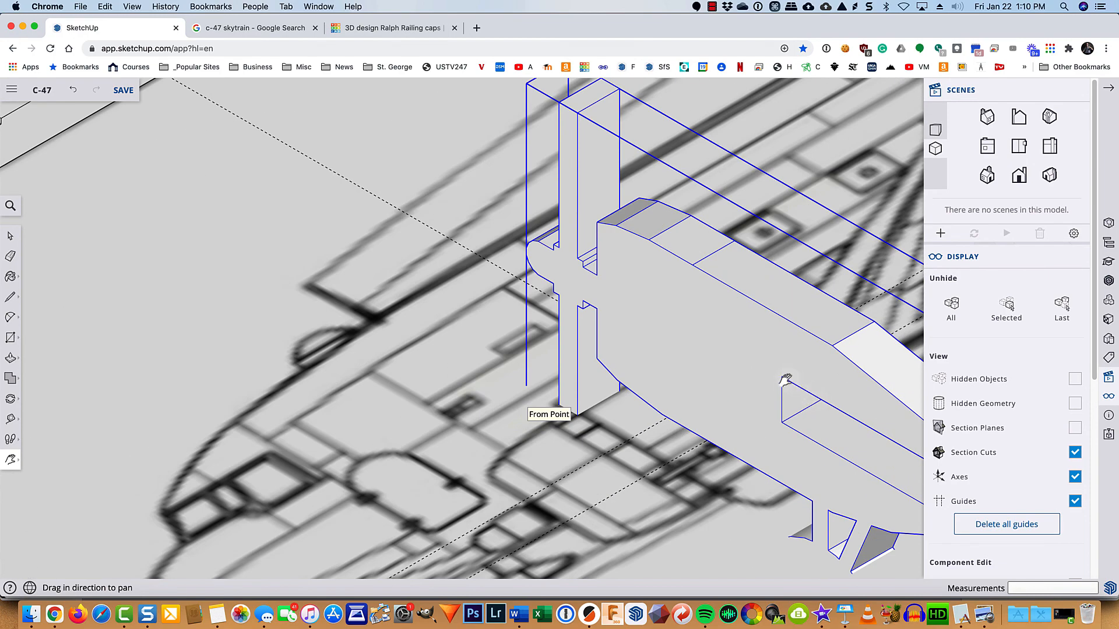
{"action": "scroll", "coordinate": [775, 391], "scroll_direction": "down", "scroll_amount": 6}
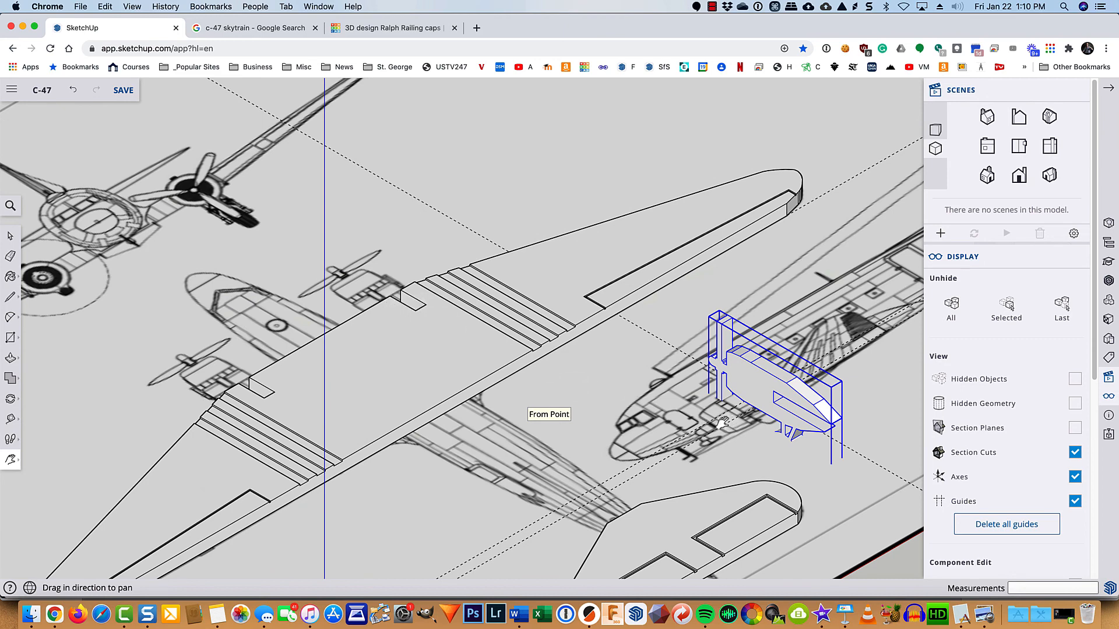
{"action": "key", "text": "m"}
{"action": "scroll", "coordinate": [760, 445], "scroll_direction": "up", "scroll_amount": 6}
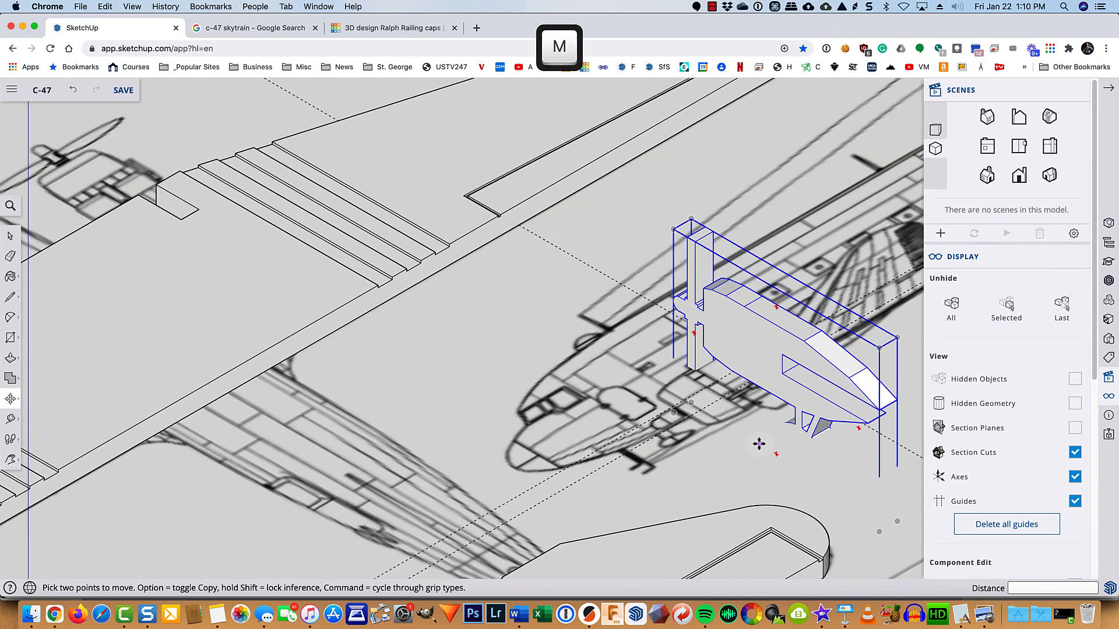
{"action": "left_click", "coordinate": [782, 351]}
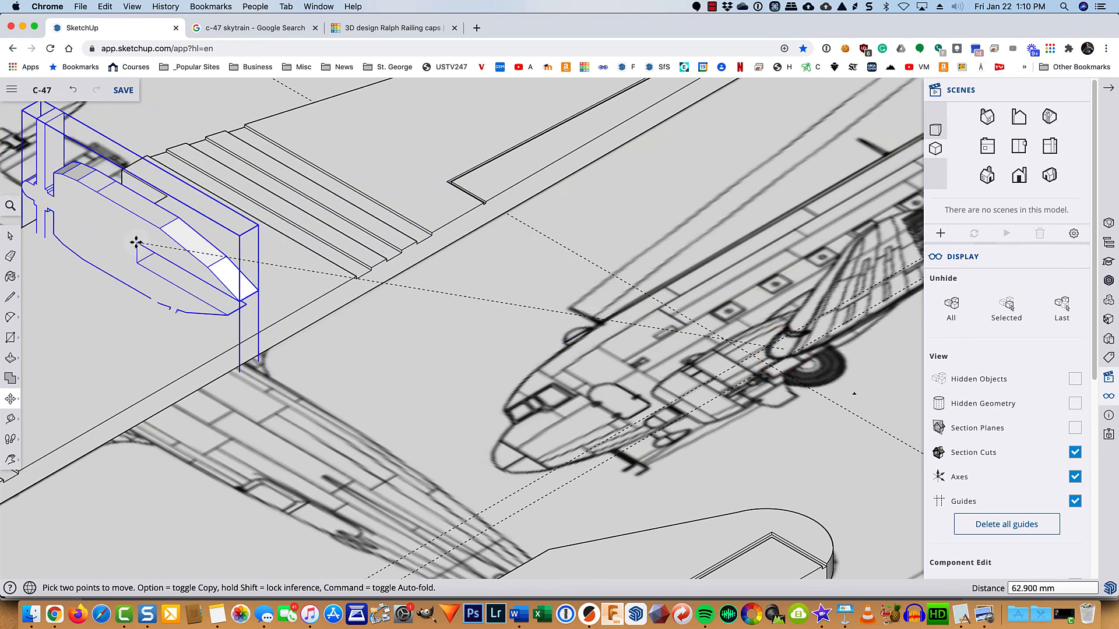
{"action": "key", "text": "x"}
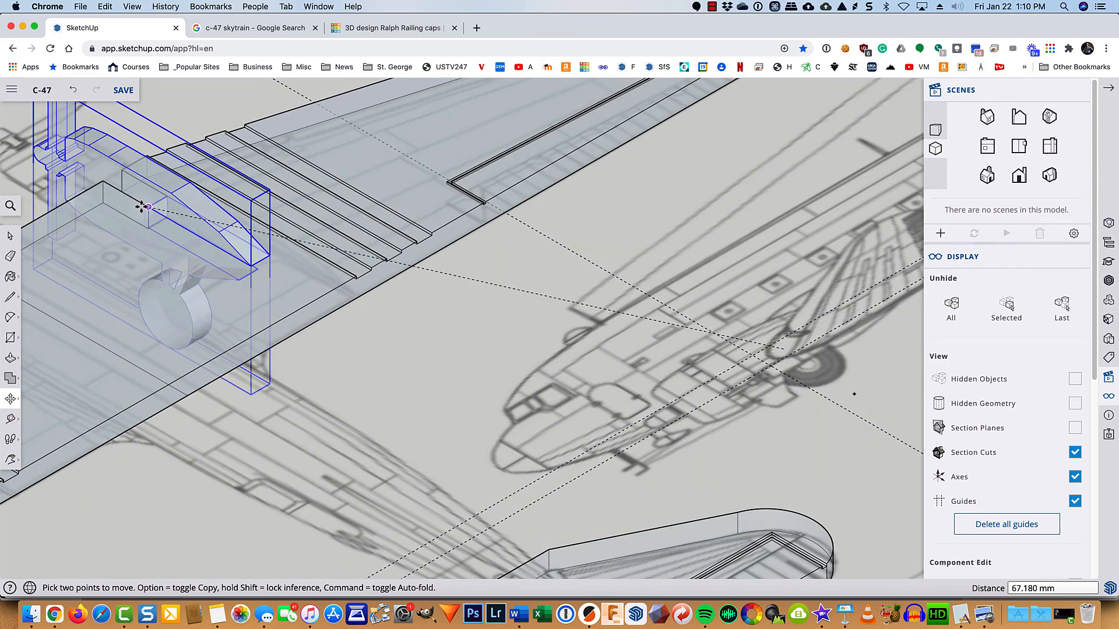
{"action": "scroll", "coordinate": [142, 207], "scroll_direction": "up", "scroll_amount": 10}
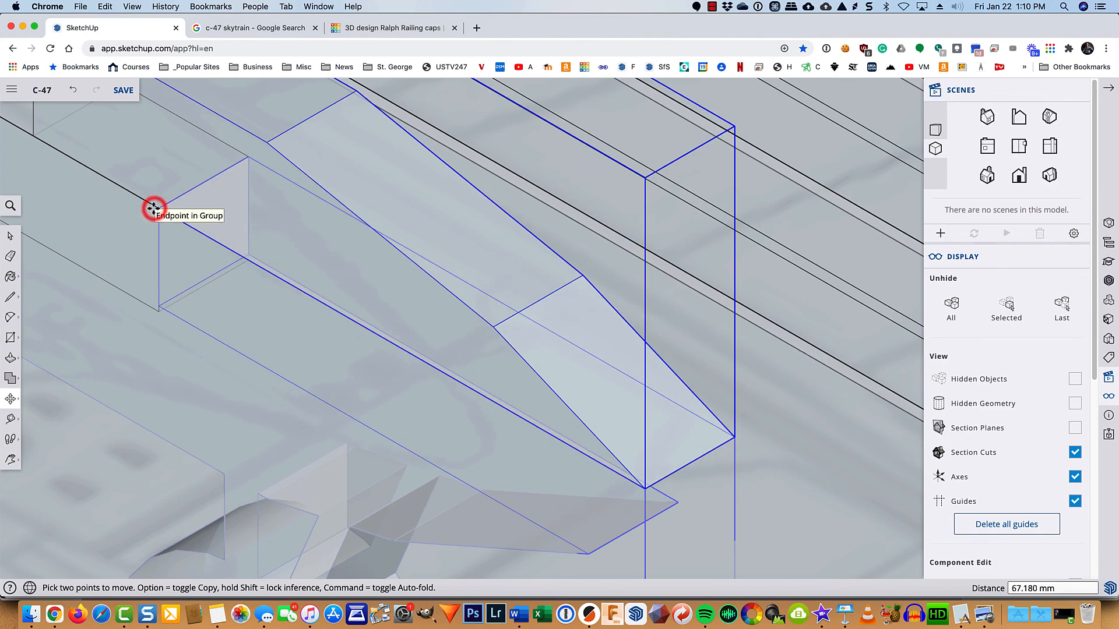
{"action": "left_click", "coordinate": [153, 208]}
{"action": "scroll", "coordinate": [155, 207], "scroll_direction": "down", "scroll_amount": 10}
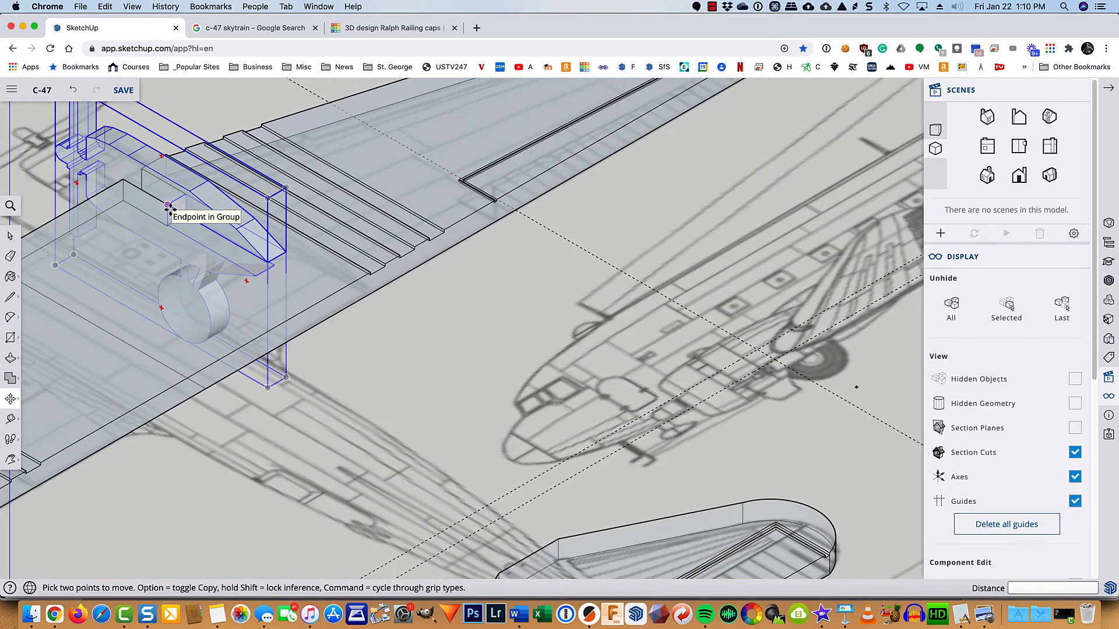
{"action": "key", "text": "x"}
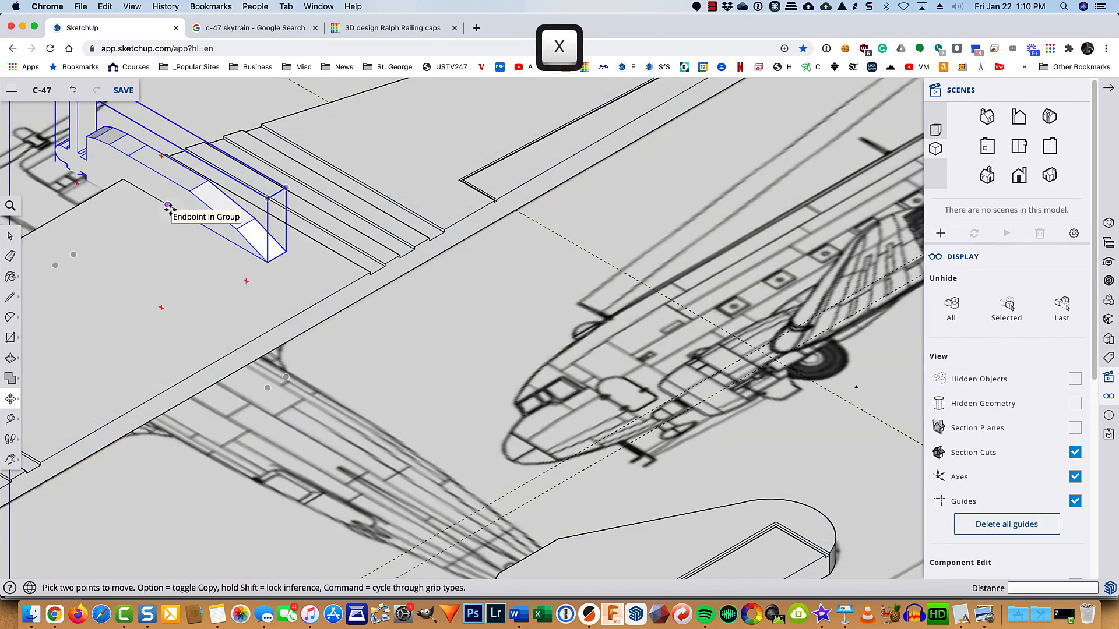
- Examine the engine's fit in the wing from the front, and undo the group's move and rotations
{"action": "key", "text": "space"}
{"action": "left_click", "coordinate": [335, 316]}
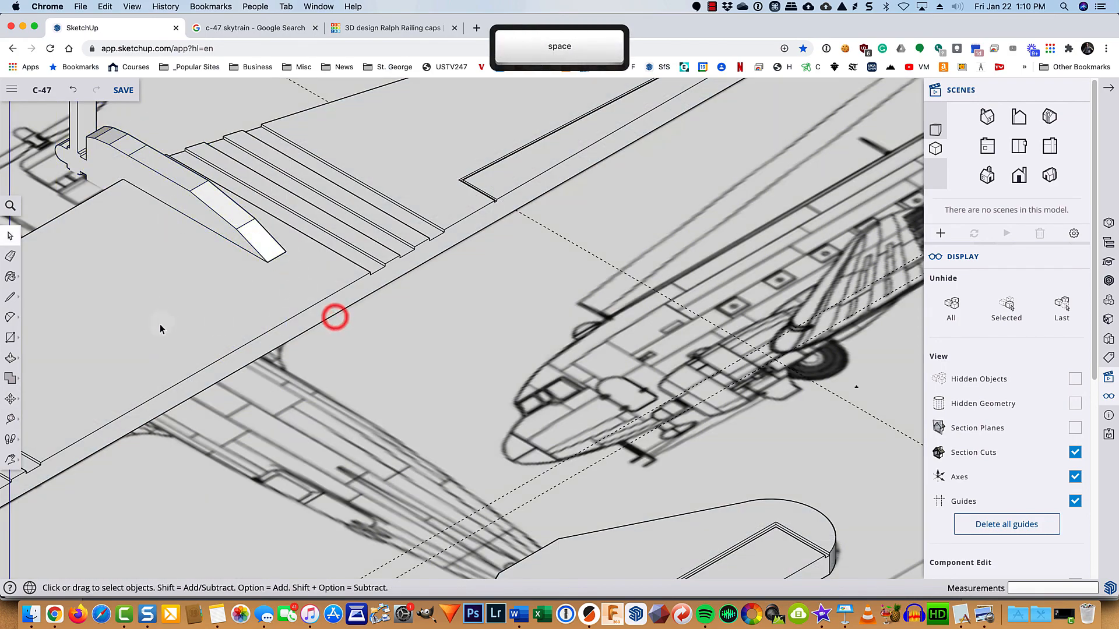
{"action": "middle_click_drag", "start_coordinate": [160, 324], "coordinate": [488, 243]}
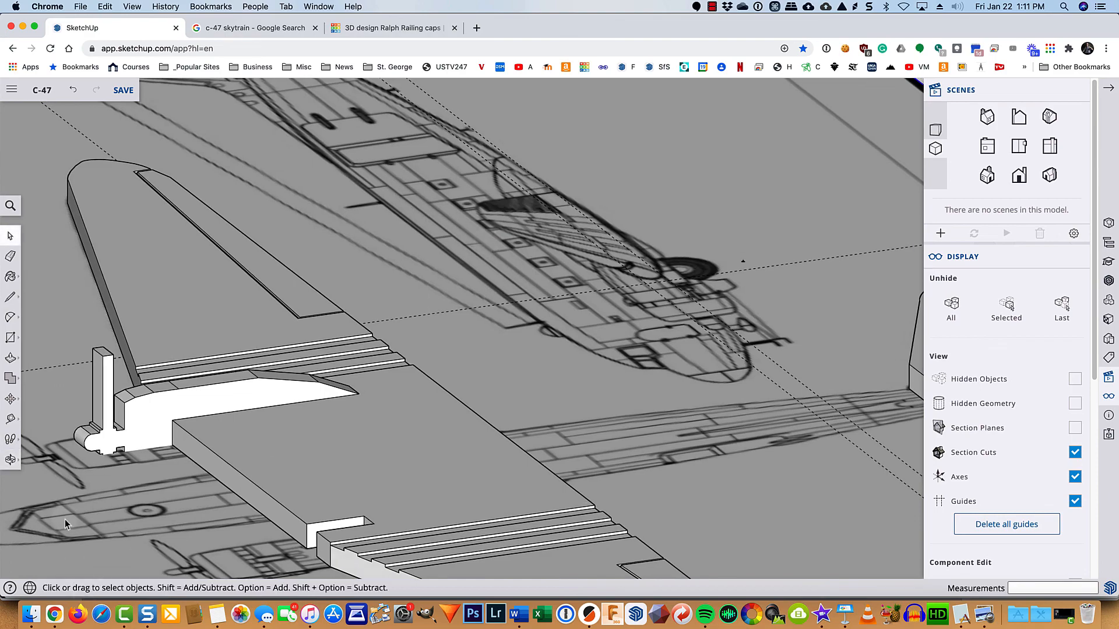
{"action": "middle_click_drag", "start_coordinate": [65, 519], "coordinate": [295, 495]}
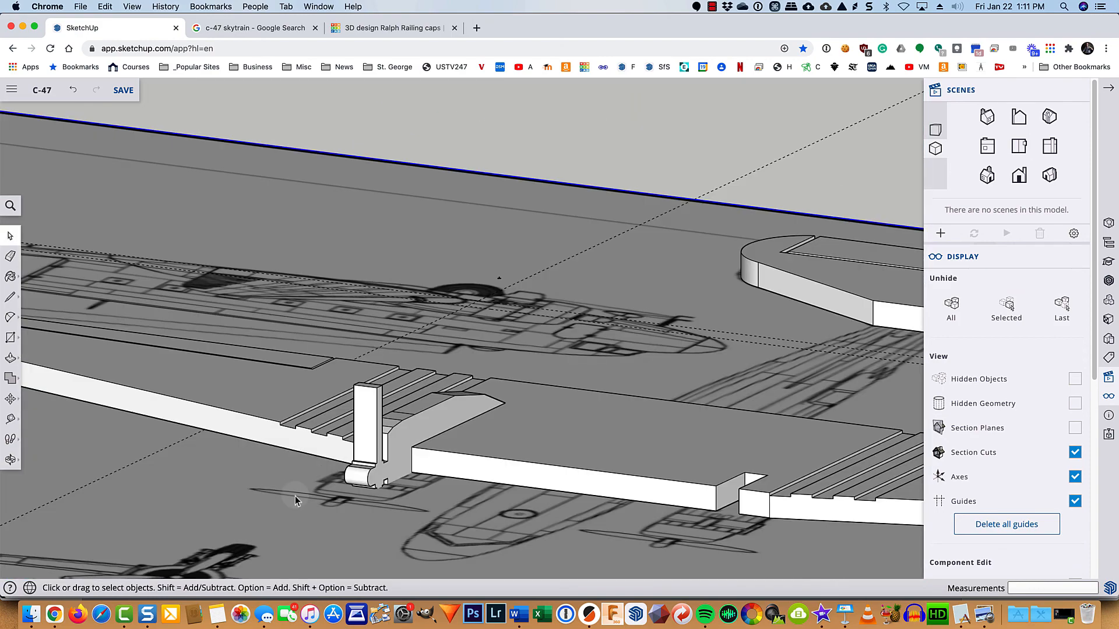
{"action": "key", "text": "super+z"}
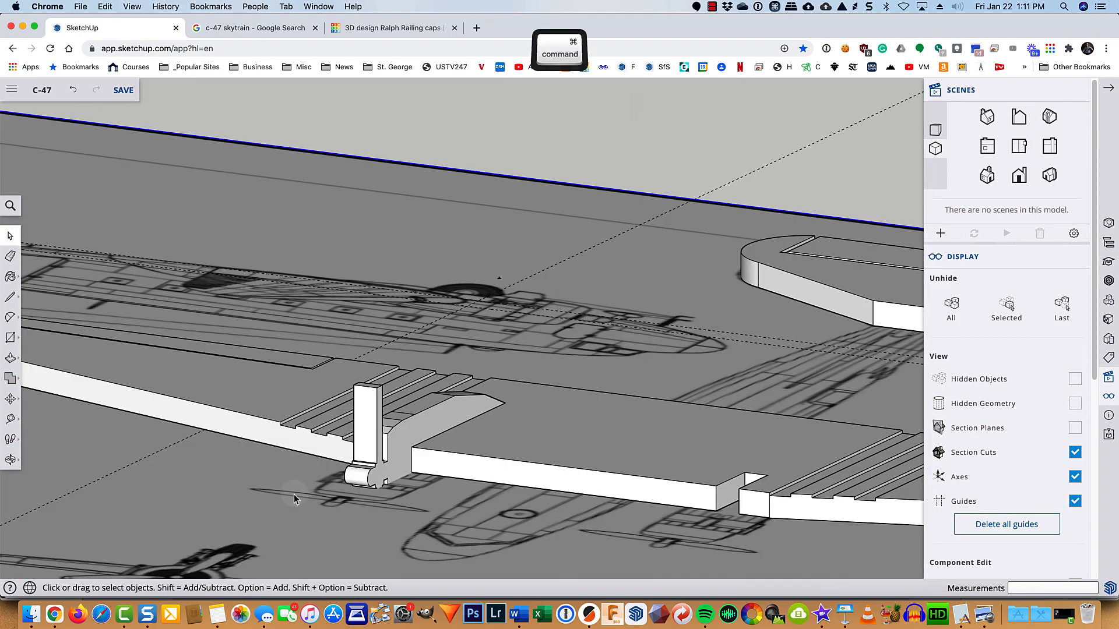
{"action": "key", "text": "super+z"}
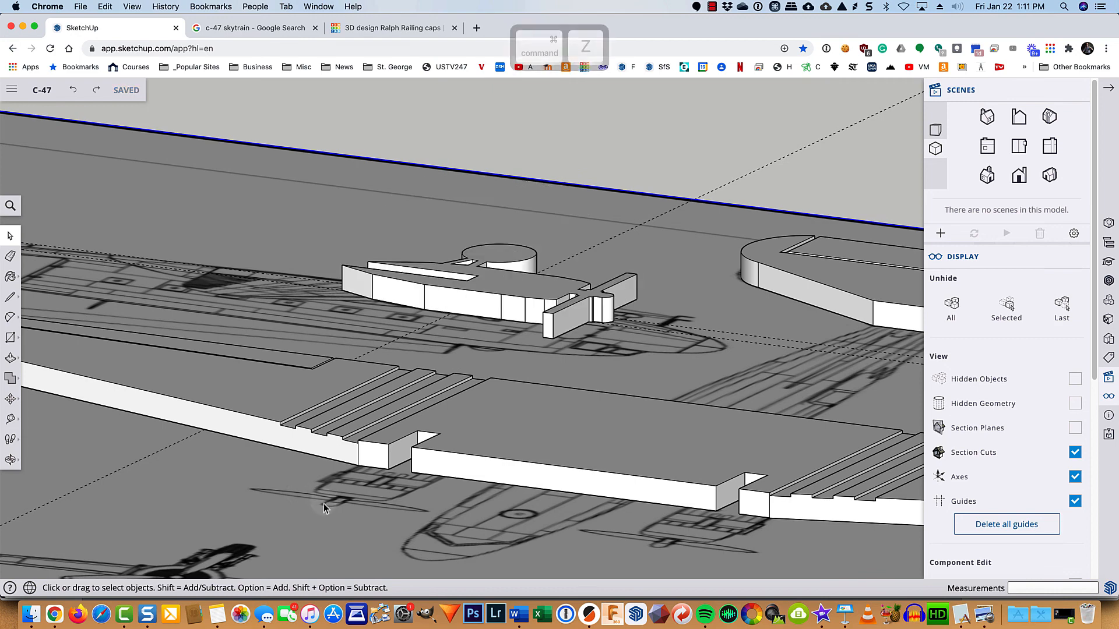
- Copy the flat engine and landing gear group and paste a second one into the model
{"action": "scroll", "coordinate": [321, 502], "scroll_direction": "down", "scroll_amount": 3}
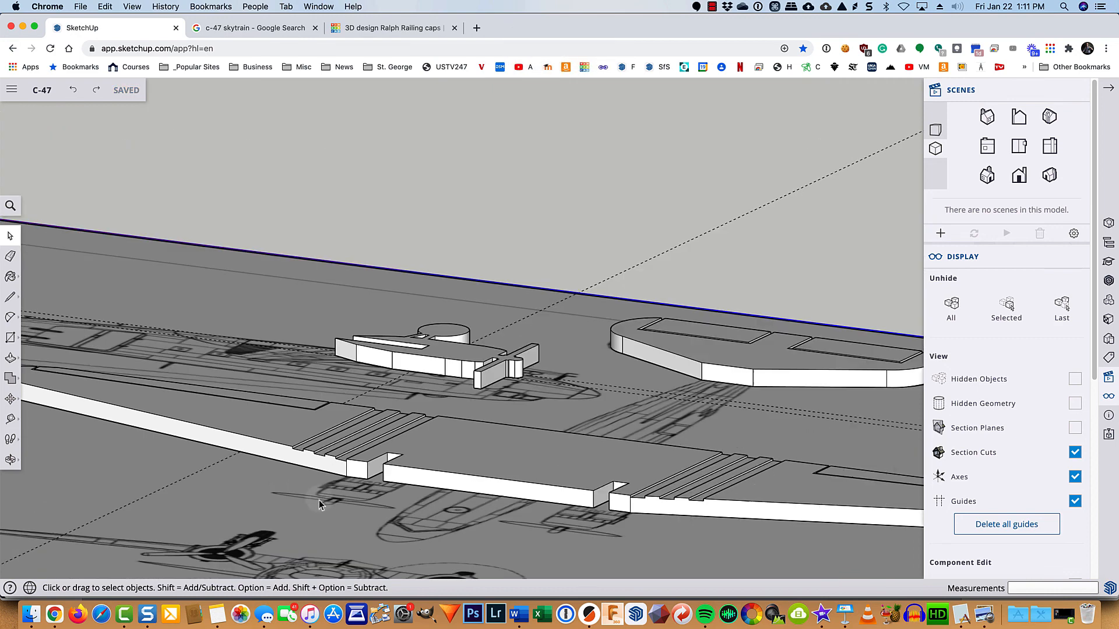
{"action": "left_click", "coordinate": [452, 356]}
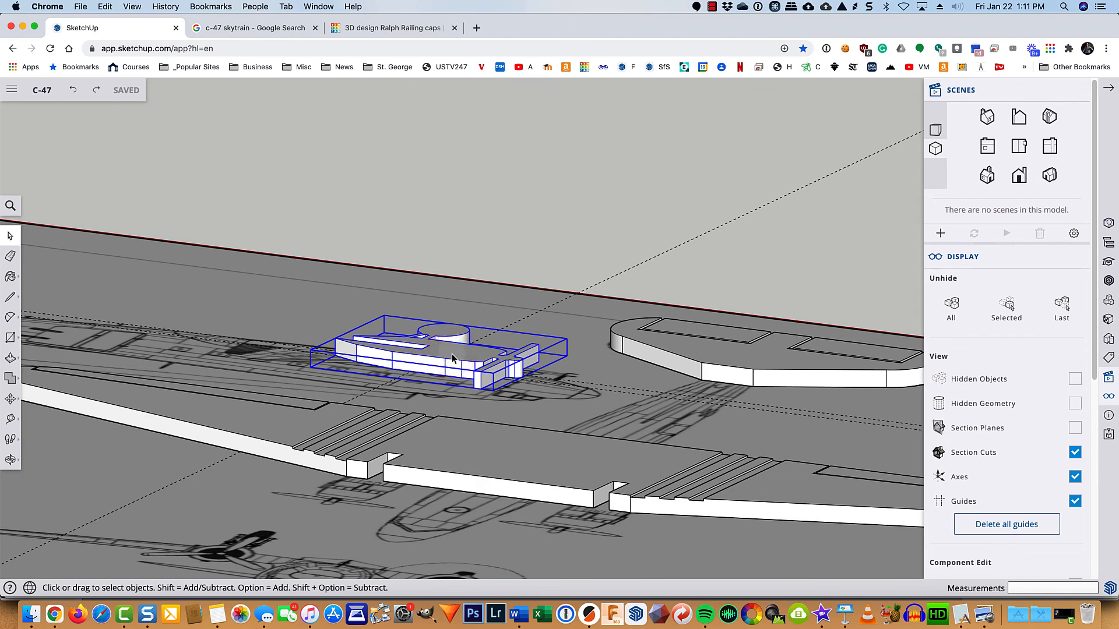
{"action": "key", "text": "super+c"}
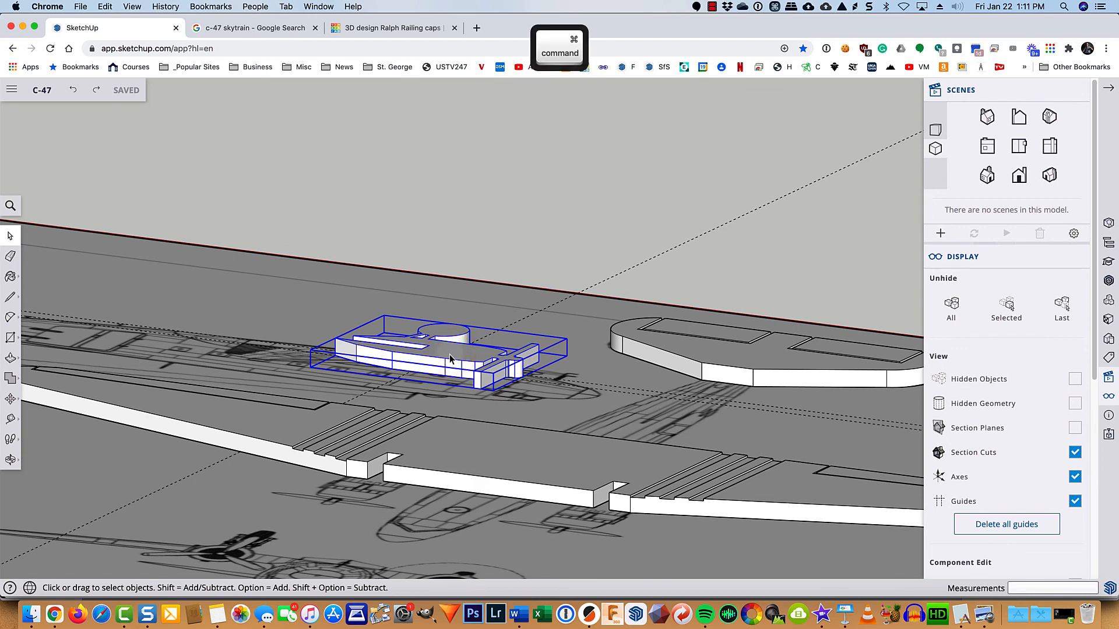
{"action": "key", "text": "super+v"}
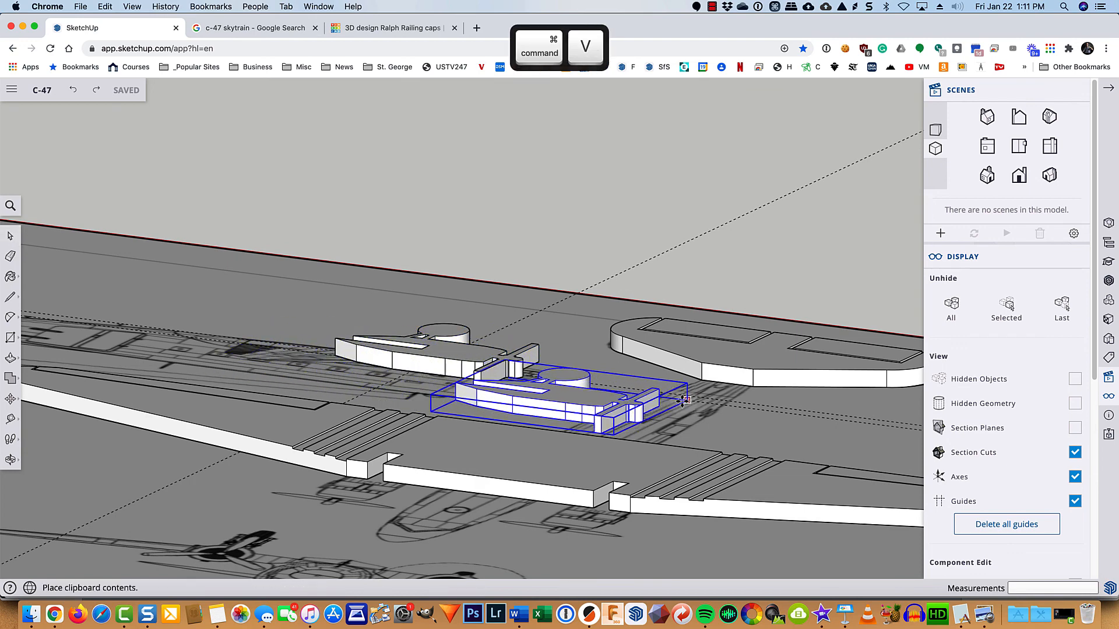
{"action": "left_click", "coordinate": [332, 310]}
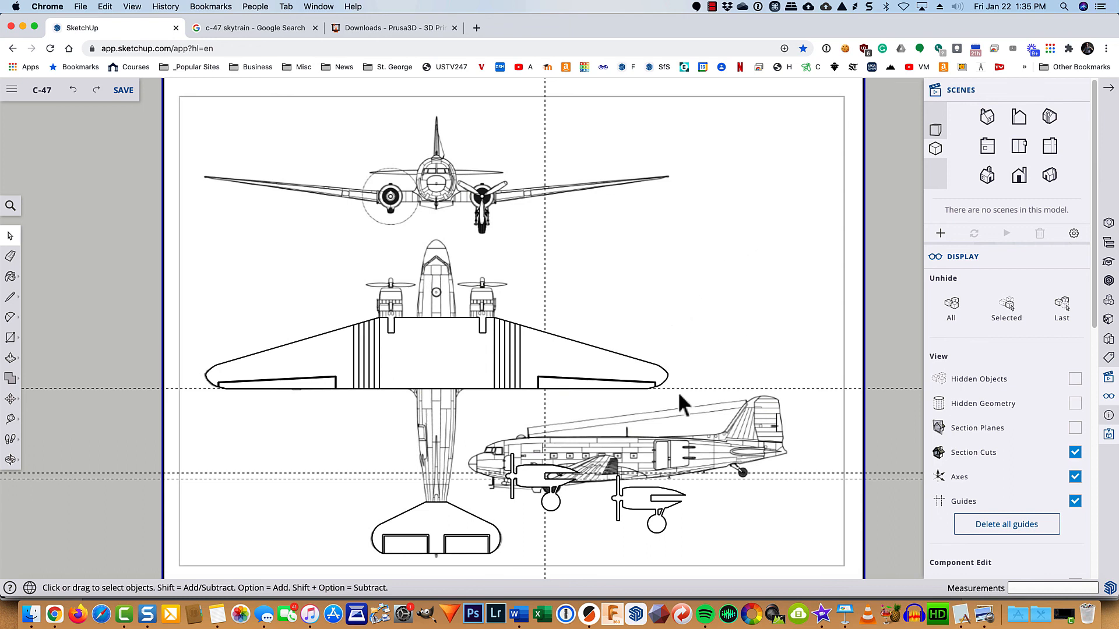
- Move the copied engine group about 27.6 mm into the empty space below the side-view fuselage's tail
{"action": "key", "text": "space"}
{"action": "left_click", "coordinate": [642, 503]}
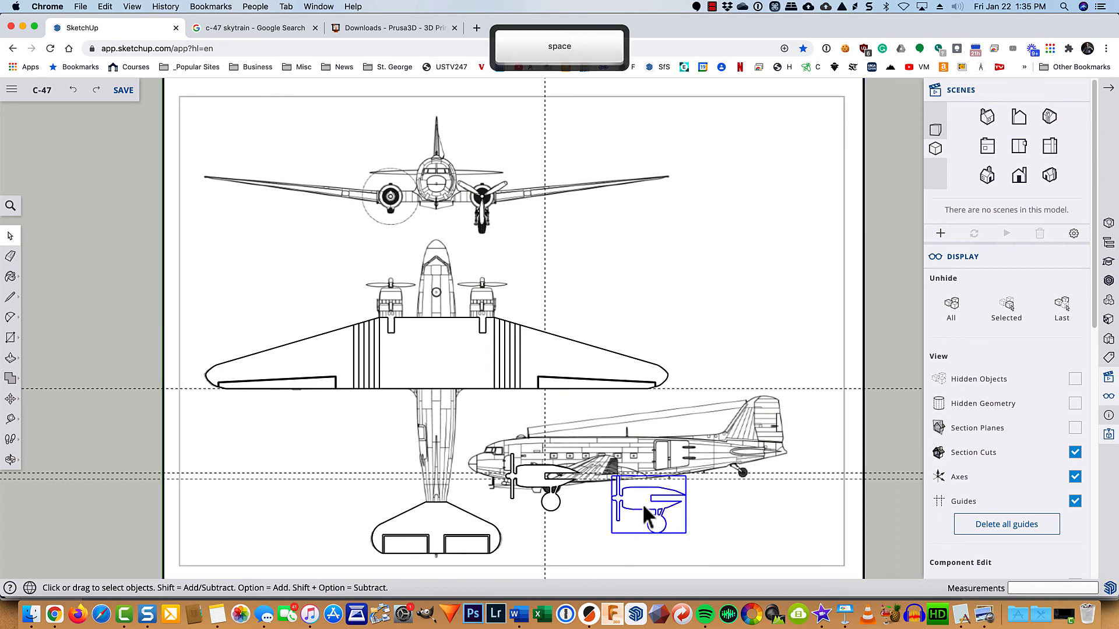
{"action": "key", "text": "m"}
{"action": "left_click", "coordinate": [642, 501]}
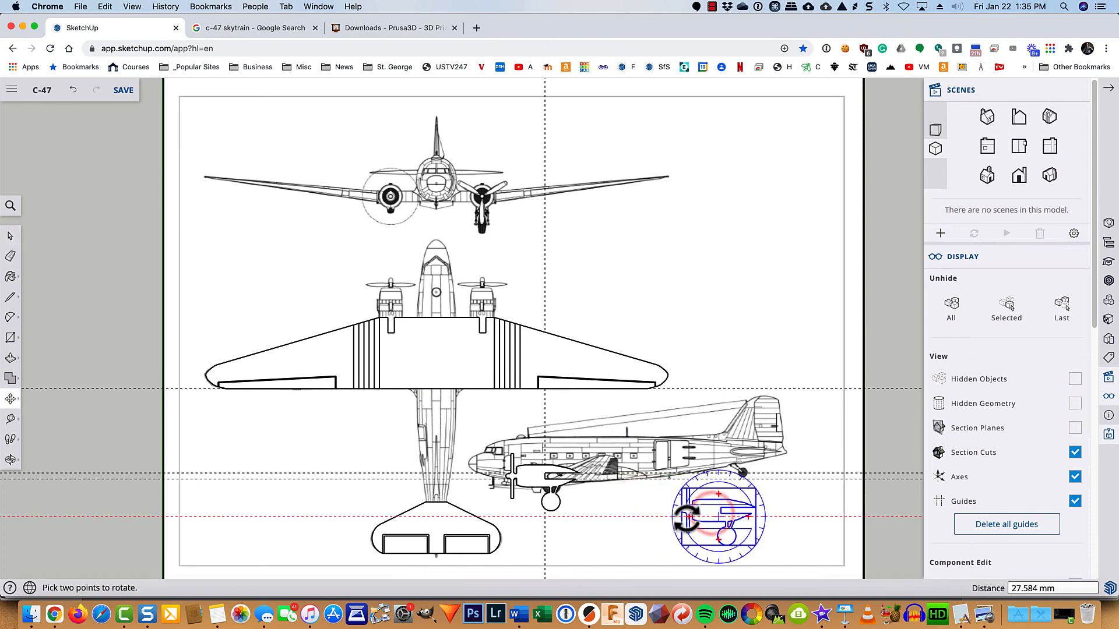
{"action": "left_click", "coordinate": [711, 513]}
- Move the original engine group about 31.7 mm off the side-view fuselage to sit beside its copy
{"action": "key", "text": "space"}
{"action": "left_click", "coordinate": [535, 476]}
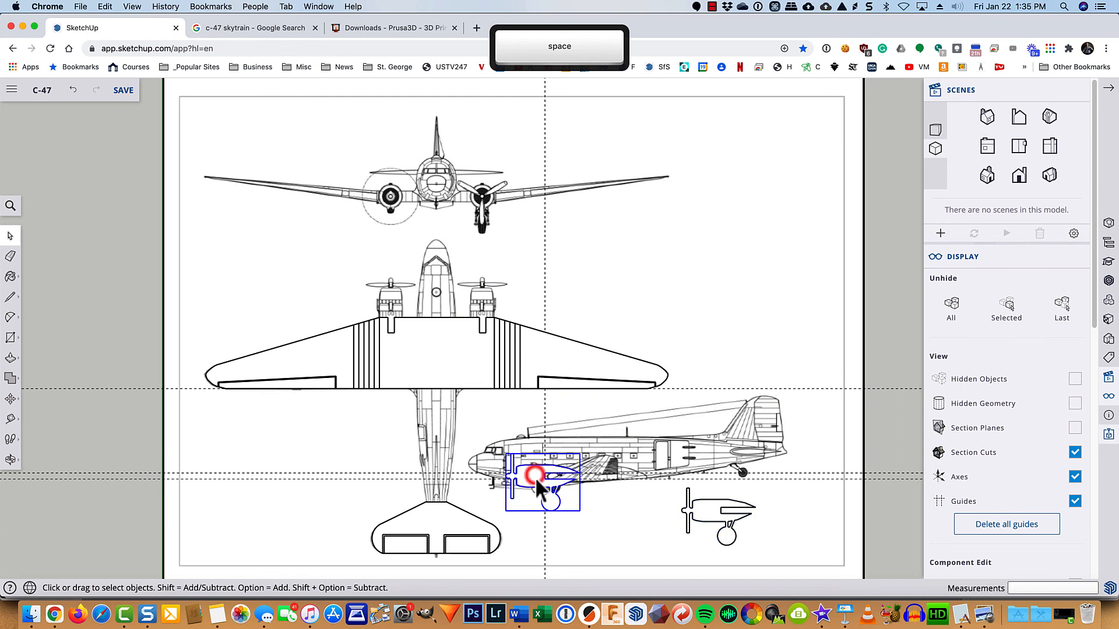
{"action": "key", "text": "m"}
{"action": "left_click", "coordinate": [535, 477]}
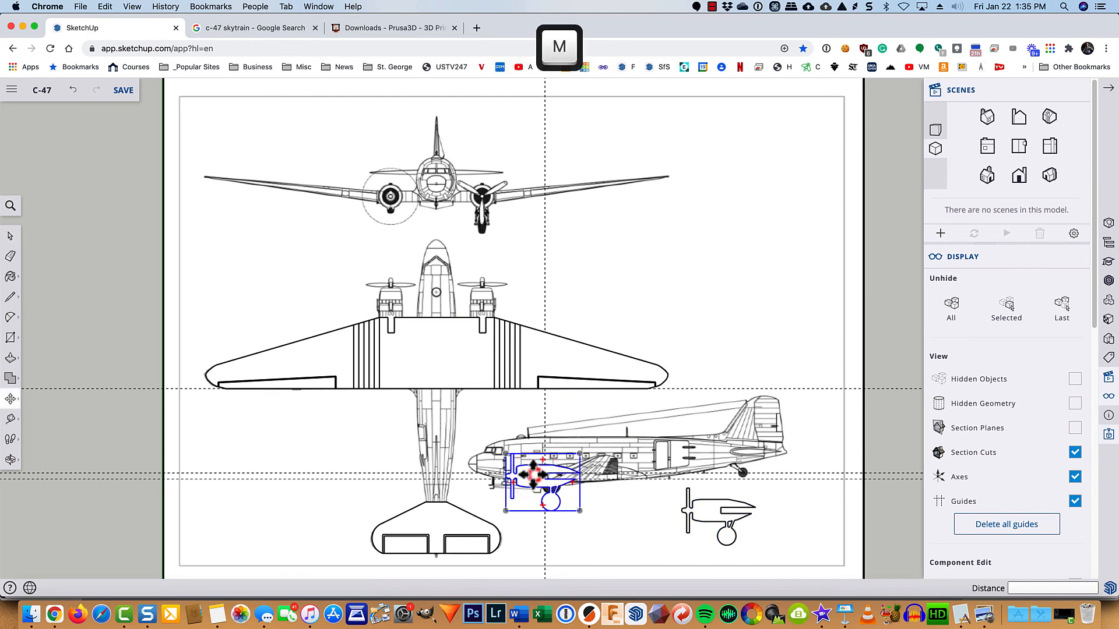
{"action": "left_click", "coordinate": [604, 506]}
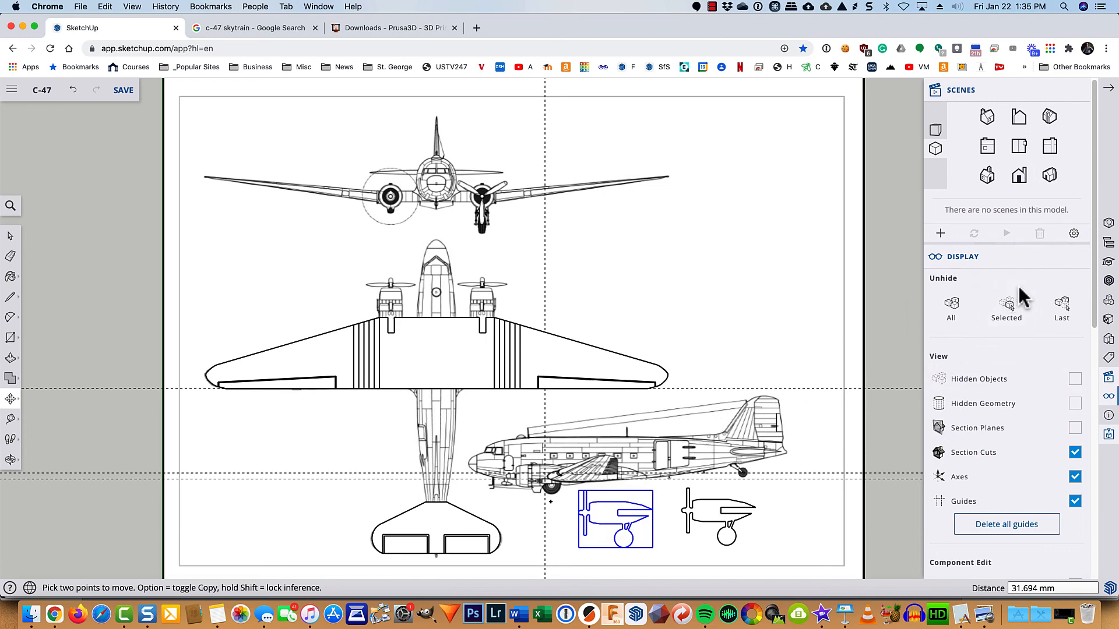
- Turn on the display of hidden objects and unhide the traced side-view fuselage group
{"action": "left_click", "coordinate": [1075, 379]}
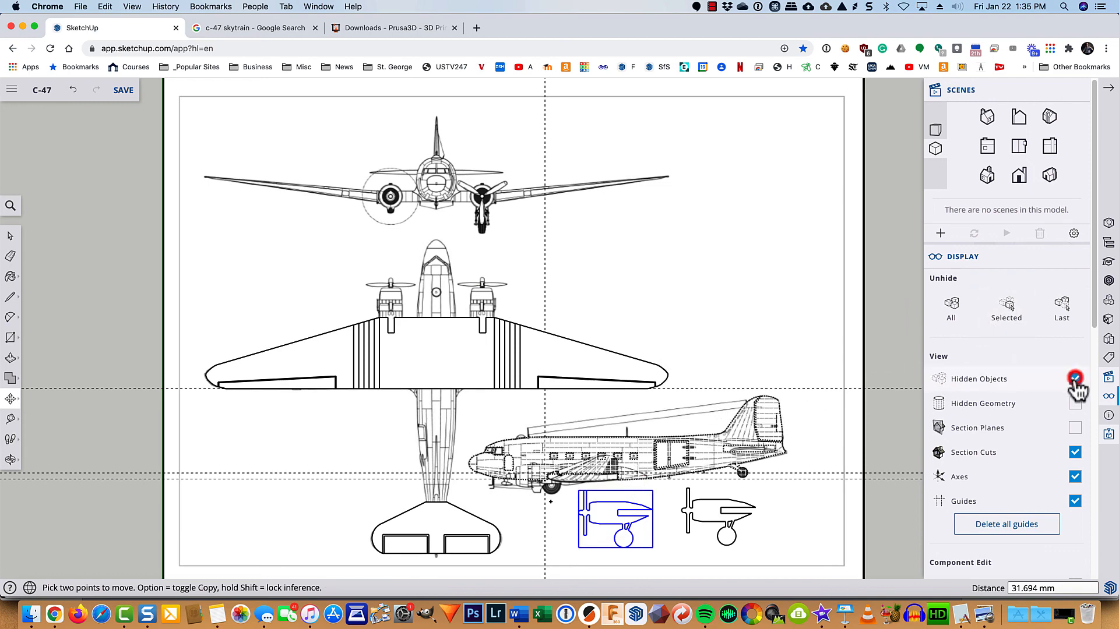
{"action": "scroll", "coordinate": [680, 485], "scroll_direction": "up", "scroll_amount": 8}
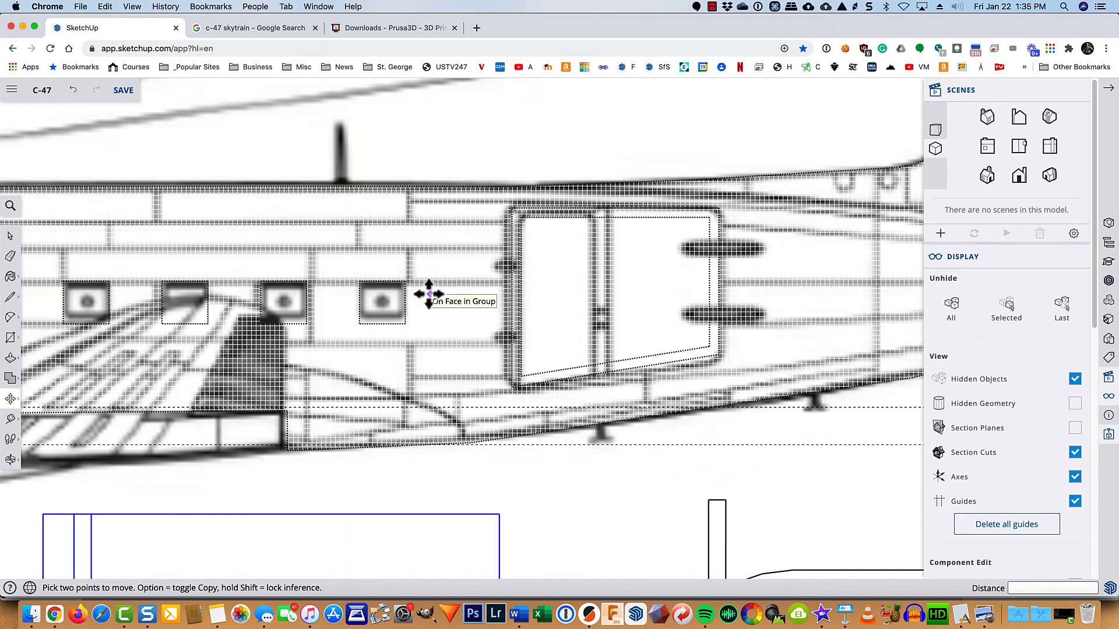
{"action": "key", "text": "space"}
{"action": "right_click", "coordinate": [435, 292]}
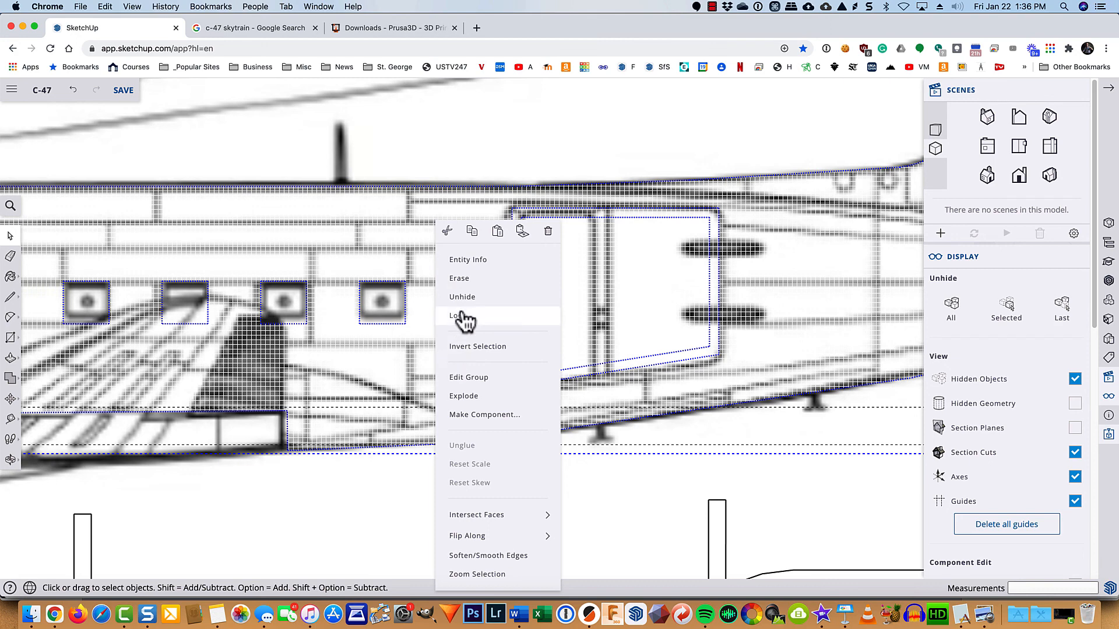
{"action": "left_click", "coordinate": [465, 305]}
- Save the model and export it as an STL file named C-47 into the Toss folder
{"action": "key", "text": "shift+z"}
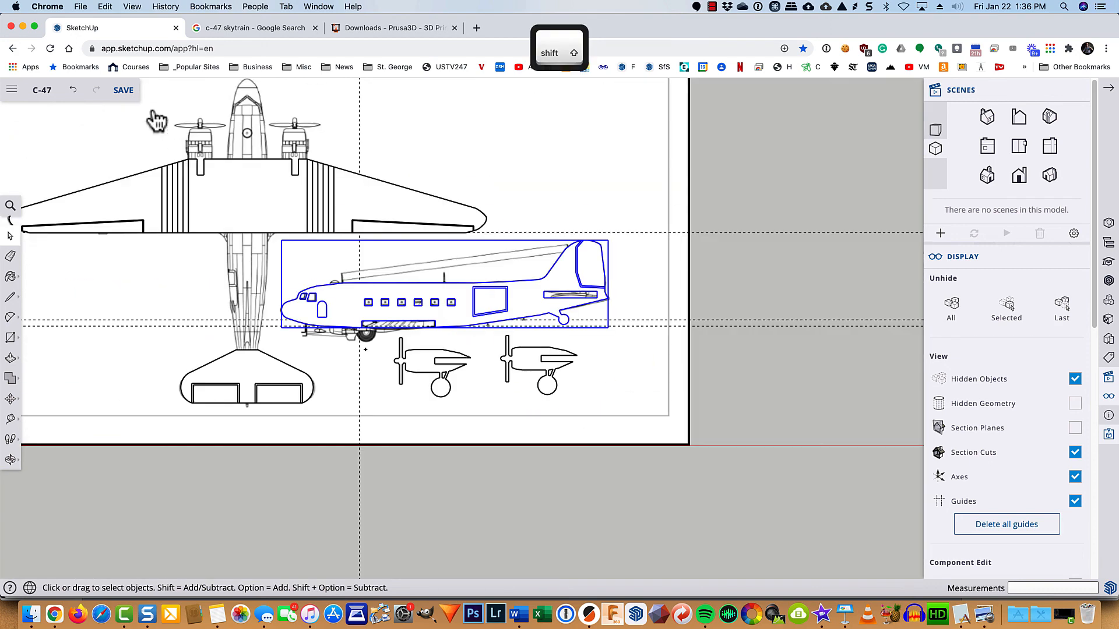
{"action": "left_click", "coordinate": [123, 92]}
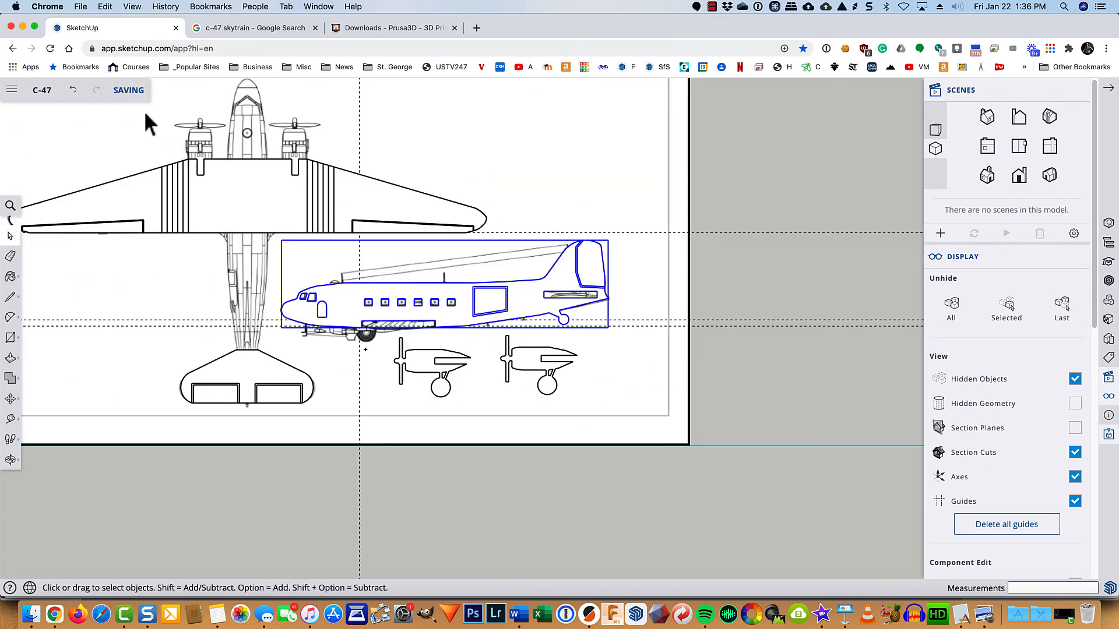
{"action": "left_click", "coordinate": [12, 91]}
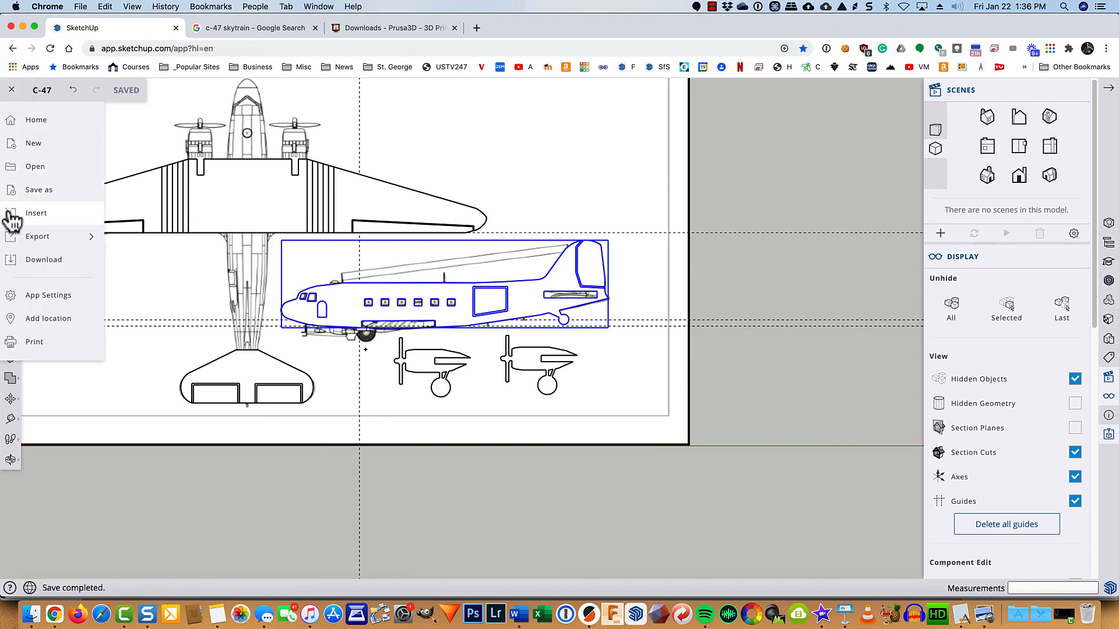
{"action": "mouse_move", "coordinate": [12, 245]}
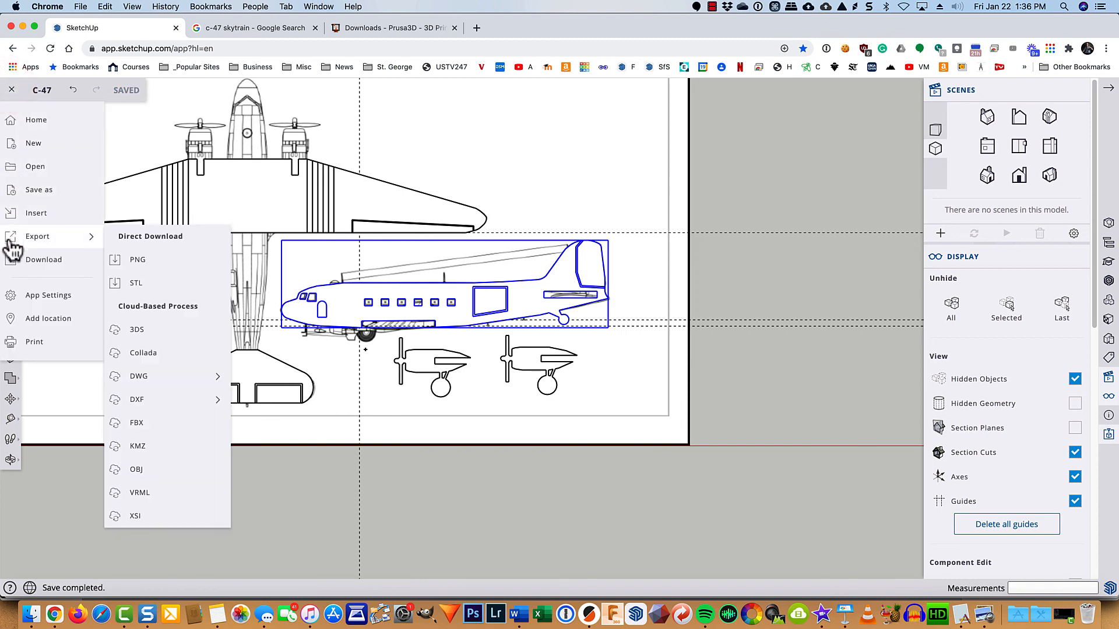
{"action": "left_click", "coordinate": [143, 284]}
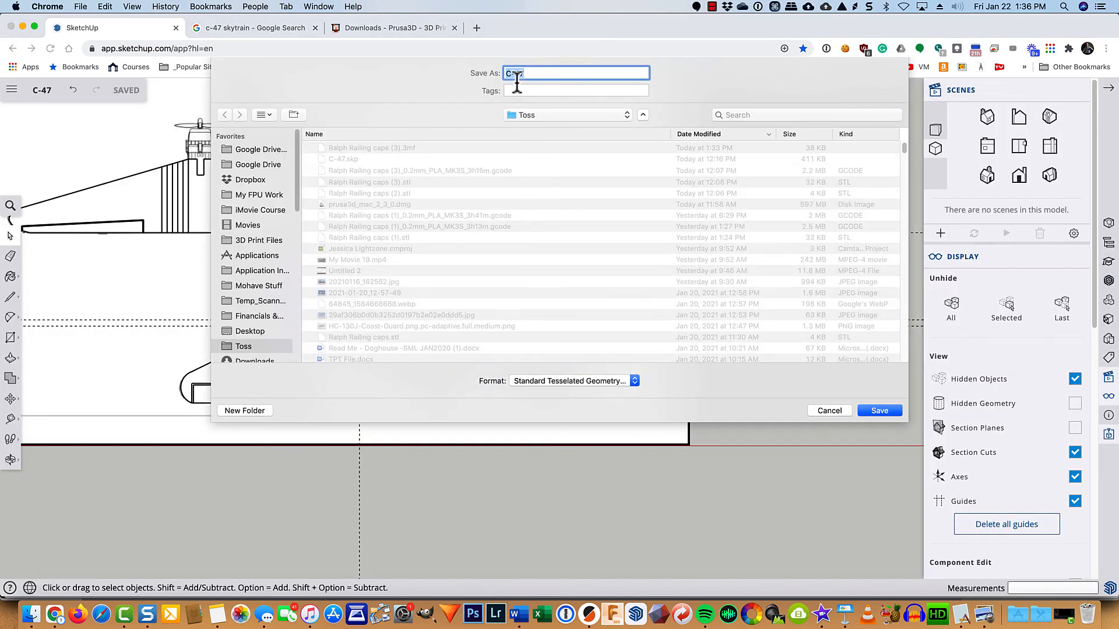
{"action": "left_click", "coordinate": [880, 412]}
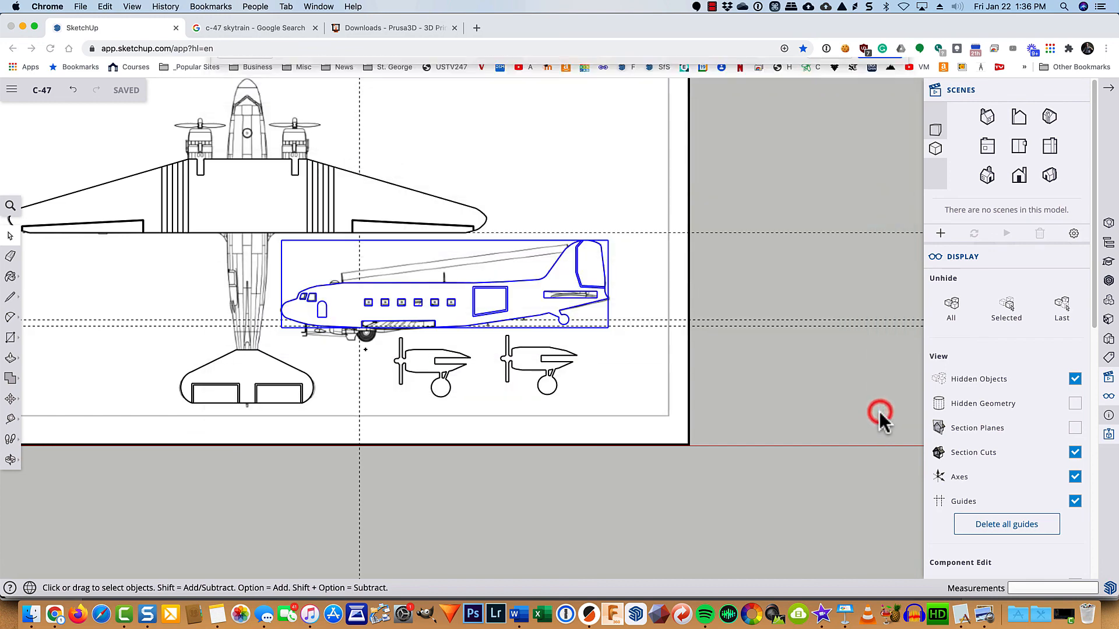
- Switch to PrusaSlicer, import C-47.stl from the Toss folder onto the print bed and slice it
{"action": "left_click", "coordinate": [590, 617]}
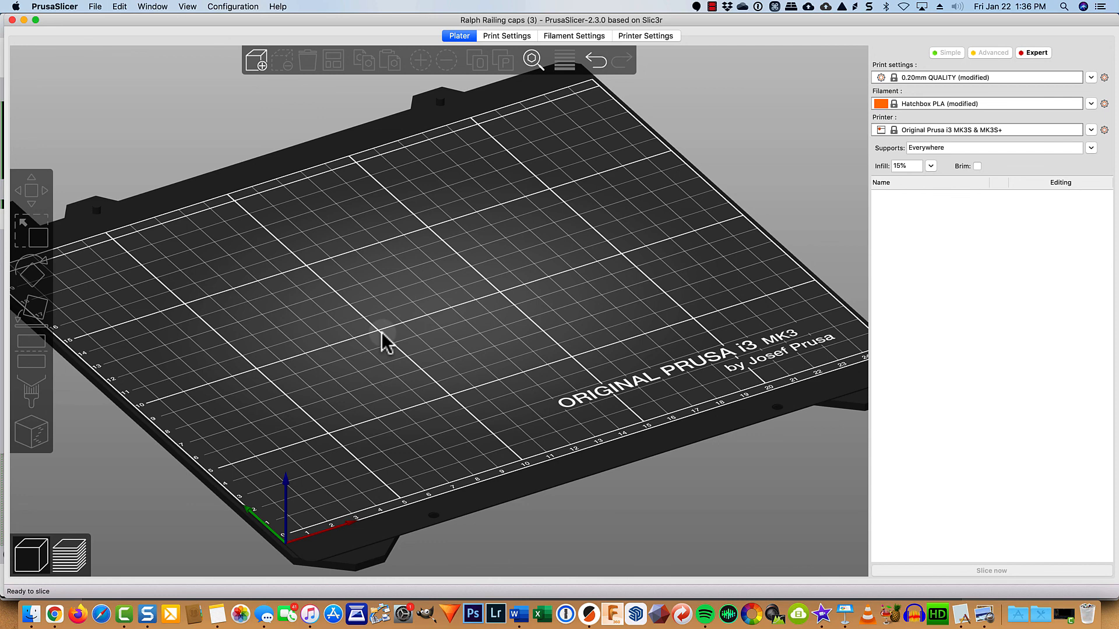
{"action": "left_click", "coordinate": [257, 60]}
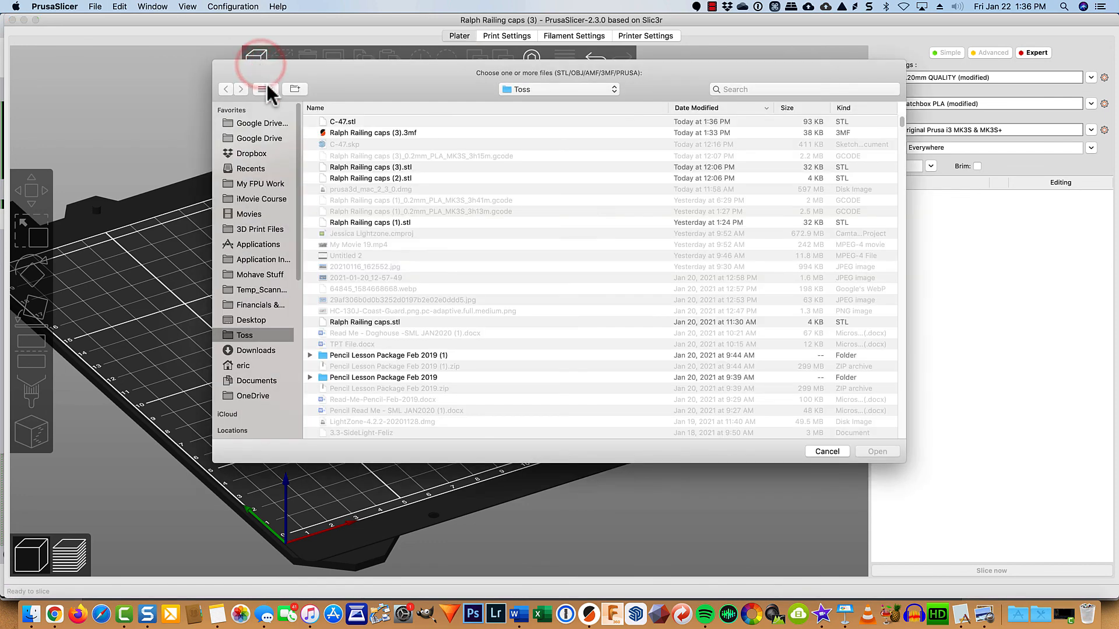
{"action": "double_click", "coordinate": [340, 121]}
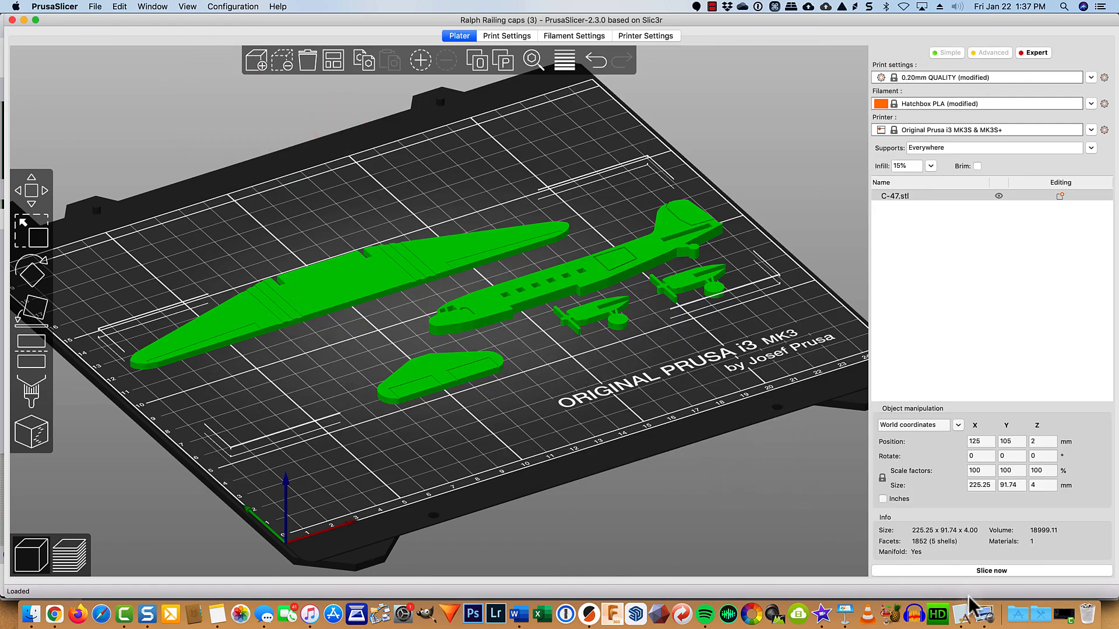
{"action": "left_click", "coordinate": [976, 571]}
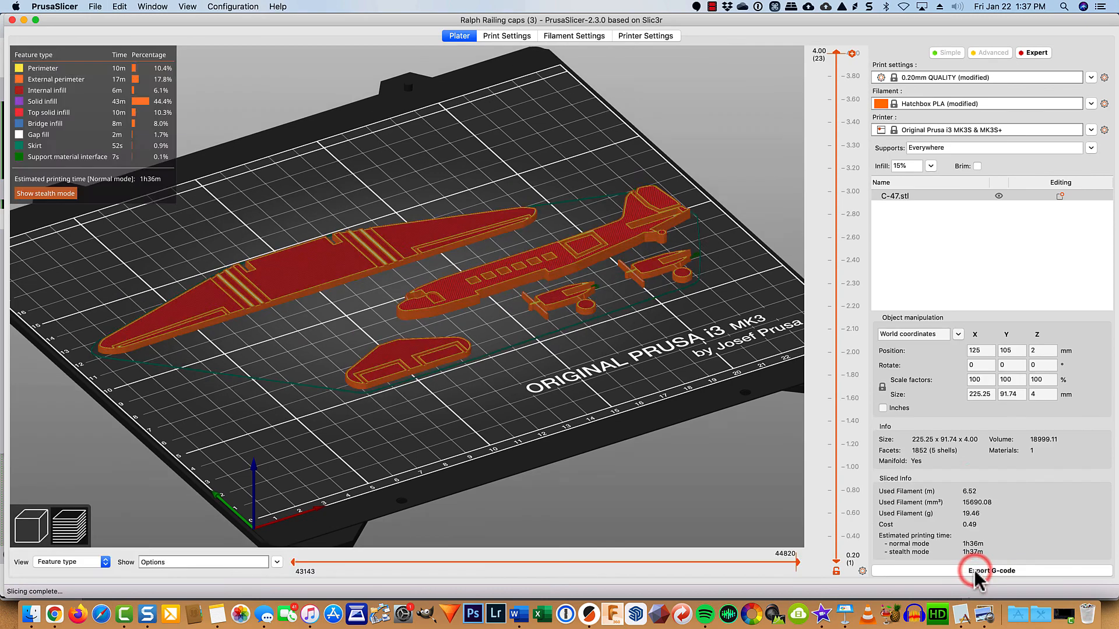
- Examine the sliced preview of the fuselage up close, from the cockpit windows and front door along the cabin windows to the cargo door
{"action": "scroll", "coordinate": [249, 280], "scroll_direction": "up", "scroll_amount": 5}
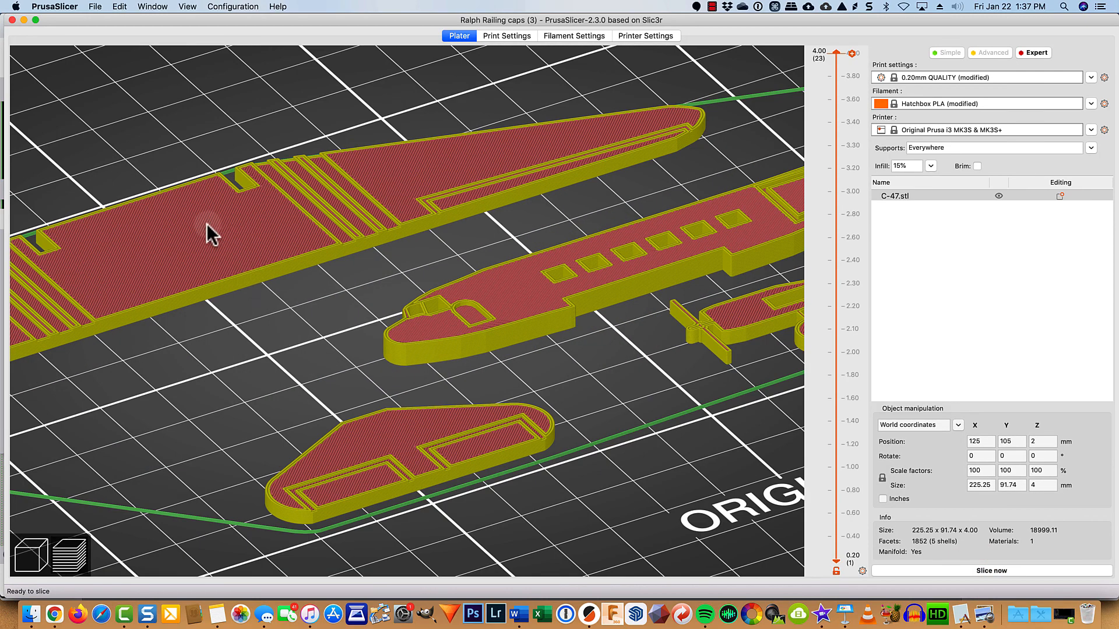
{"action": "scroll", "coordinate": [528, 272], "scroll_direction": "up", "scroll_amount": 10}
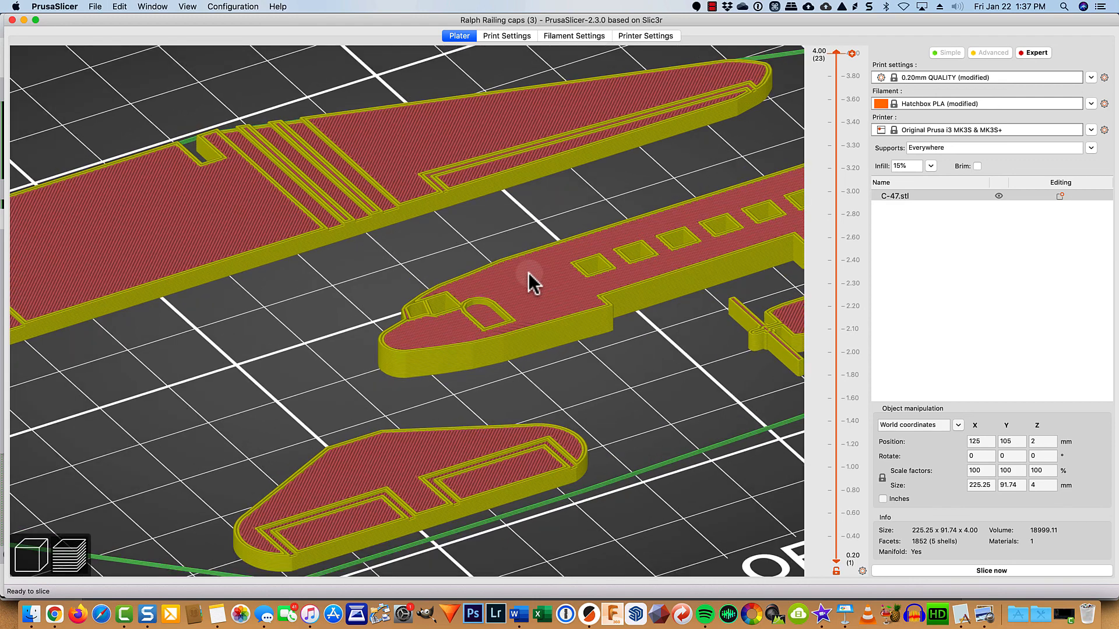
{"action": "scroll", "coordinate": [432, 307], "scroll_direction": "up", "scroll_amount": 6}
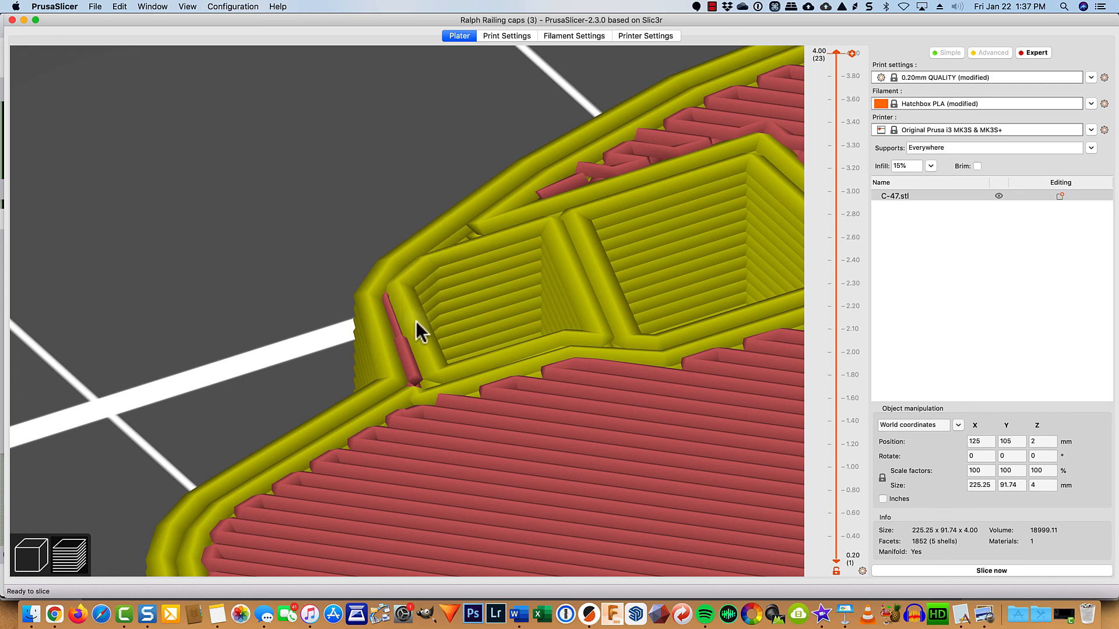
{"action": "scroll", "coordinate": [470, 304], "scroll_direction": "down", "scroll_amount": 7}
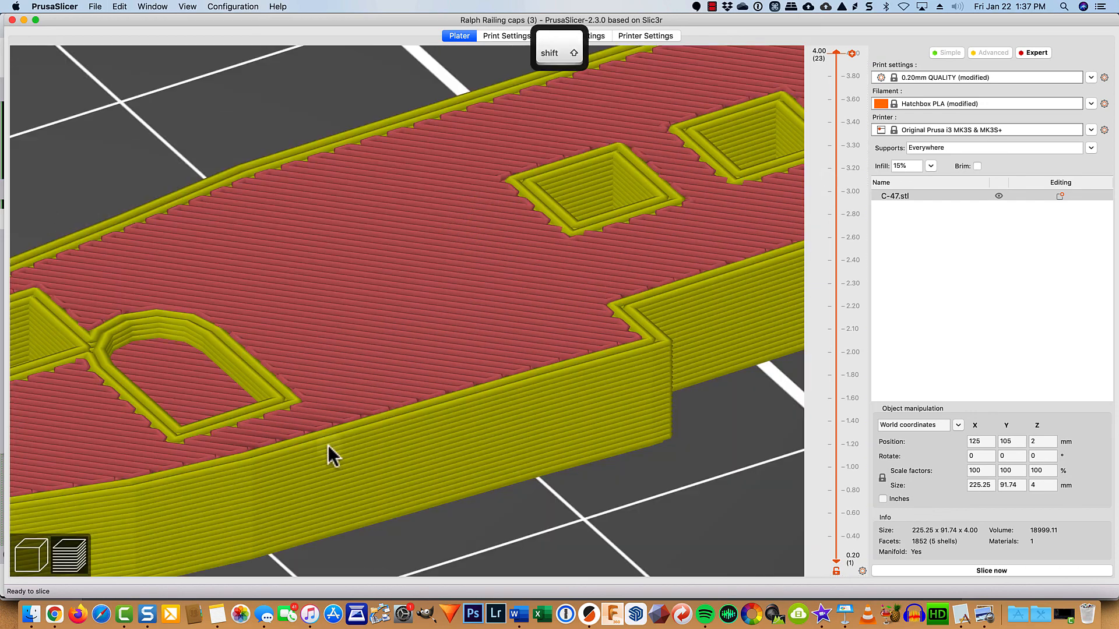
{"action": "right_click_drag", "start_coordinate": [705, 238], "coordinate": [112, 551]}
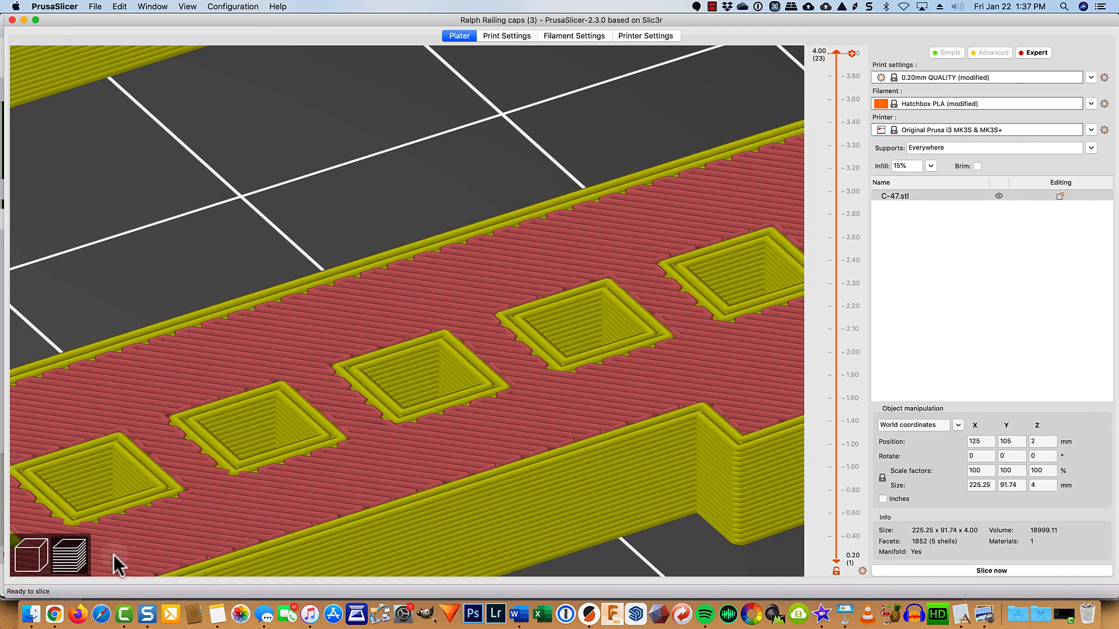
{"action": "right_click_drag", "start_coordinate": [700, 369], "coordinate": [138, 548]}
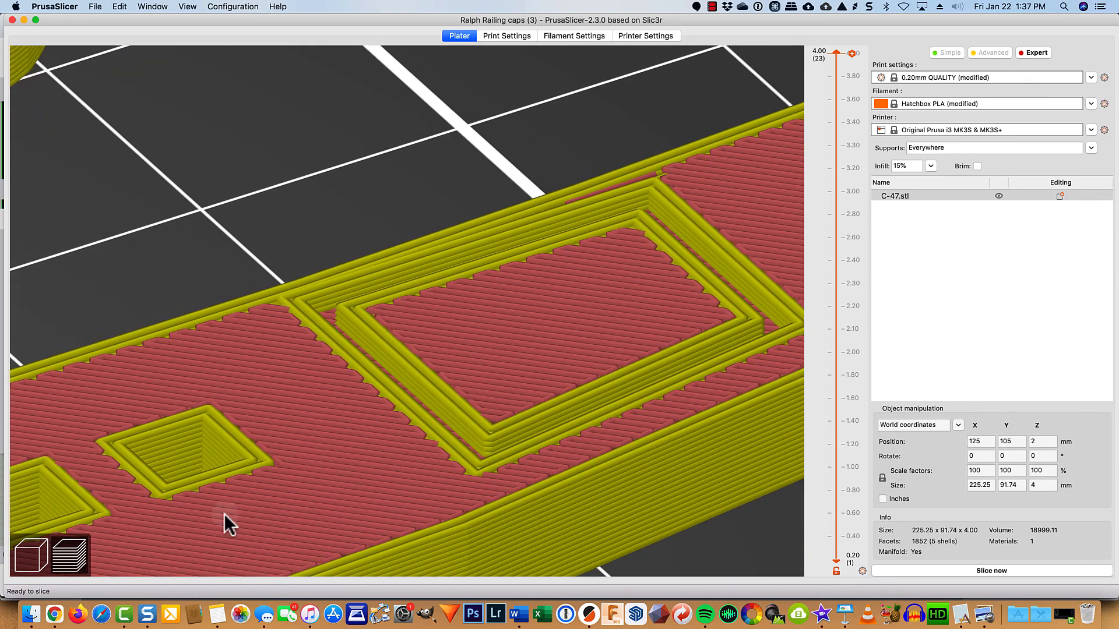
{"action": "right_click_drag", "start_coordinate": [527, 364], "coordinate": [534, 356]}
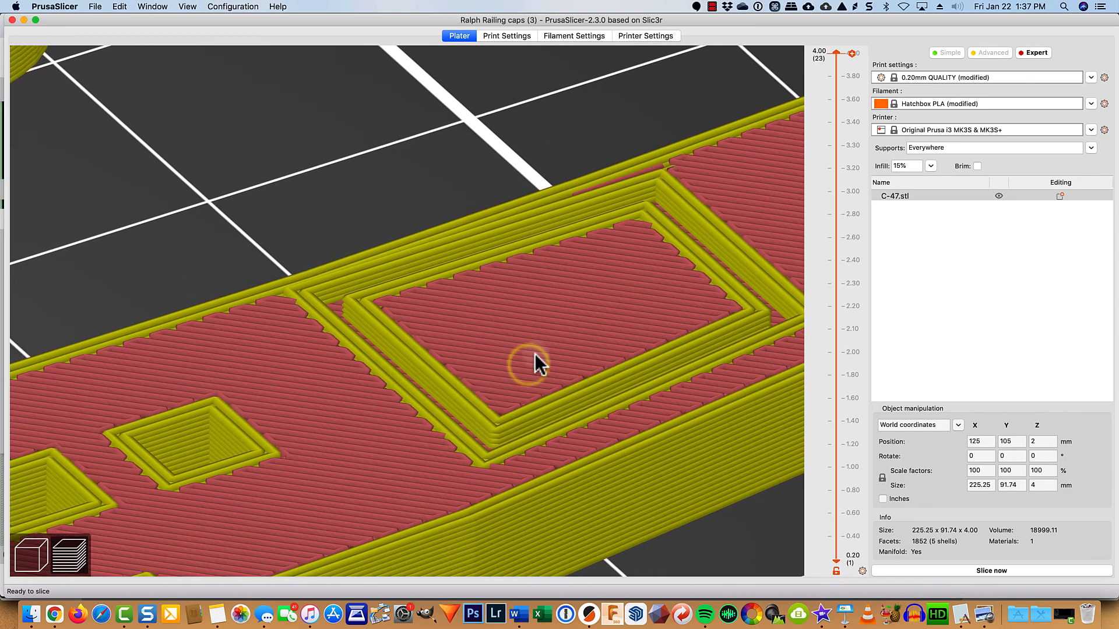
{"action": "left_click_drag", "start_coordinate": [536, 348], "coordinate": [536, 351]}
{"action": "scroll", "coordinate": [543, 392], "scroll_direction": "down", "scroll_amount": 10}
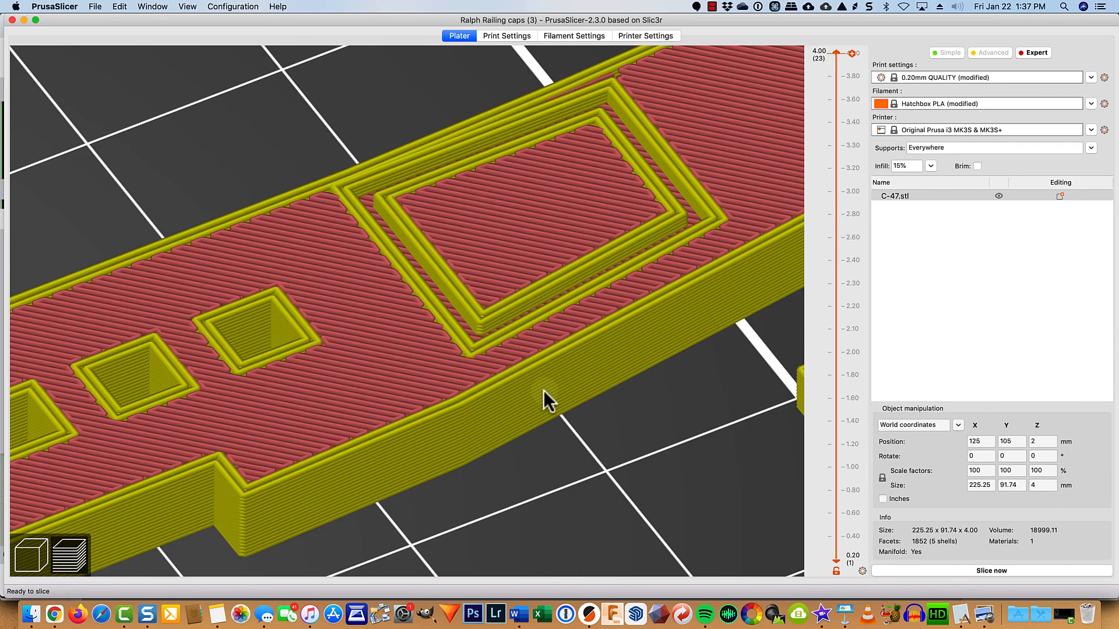
{"action": "scroll", "coordinate": [623, 199], "scroll_direction": "up", "scroll_amount": 10}
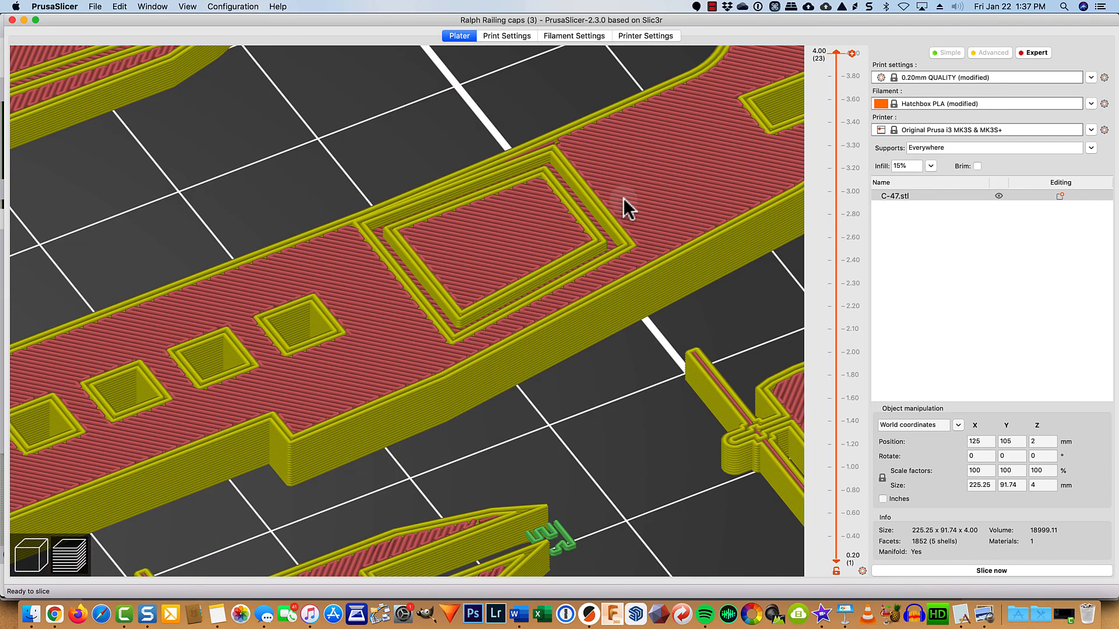
- Examine the sliced tail section around the stabilizer slot and tail wheel, and check the layout of all the sliced parts
{"action": "right_click_drag", "start_coordinate": [718, 211], "coordinate": [264, 463], "text": "shift"}
{"action": "scroll", "coordinate": [603, 286], "scroll_direction": "up", "scroll_amount": 2}
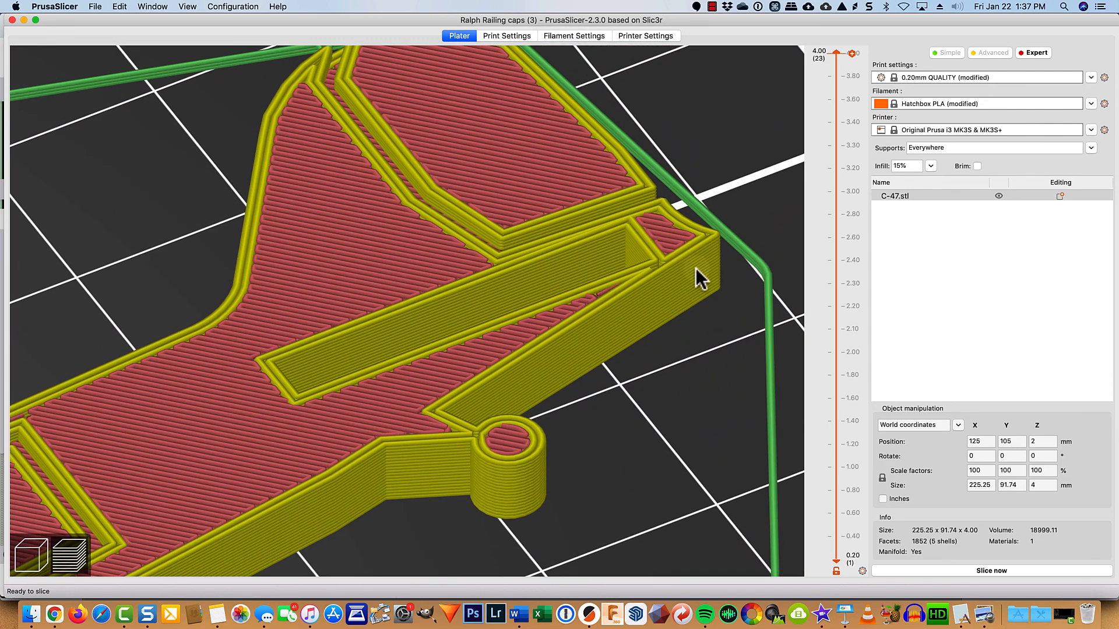
{"action": "scroll", "coordinate": [708, 260], "scroll_direction": "up", "scroll_amount": 2}
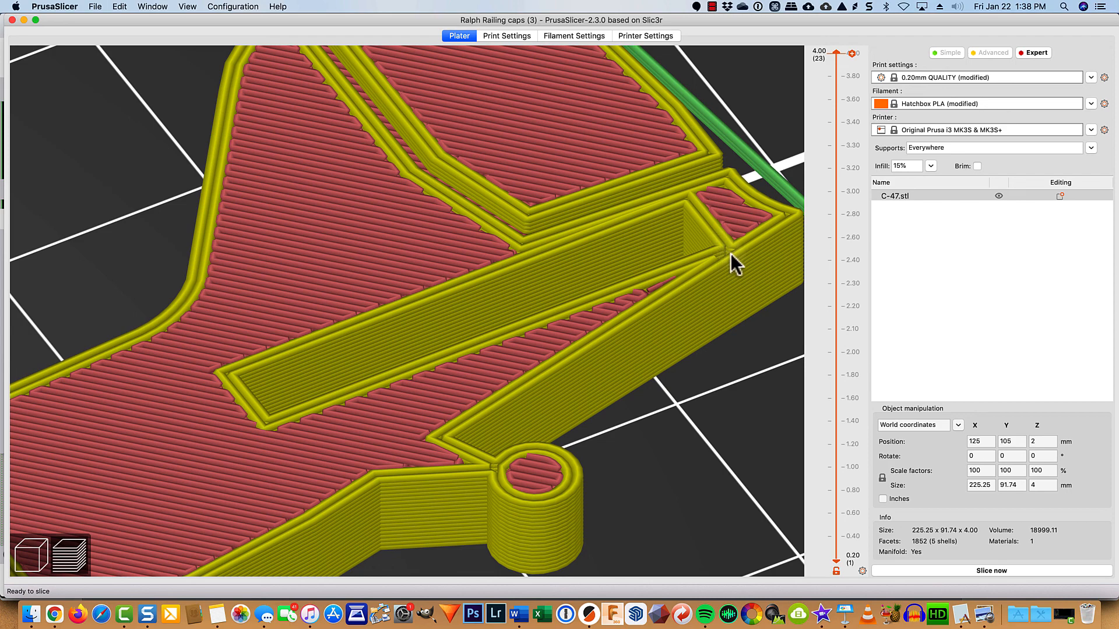
{"action": "scroll", "coordinate": [729, 253], "scroll_direction": "down", "scroll_amount": 10}
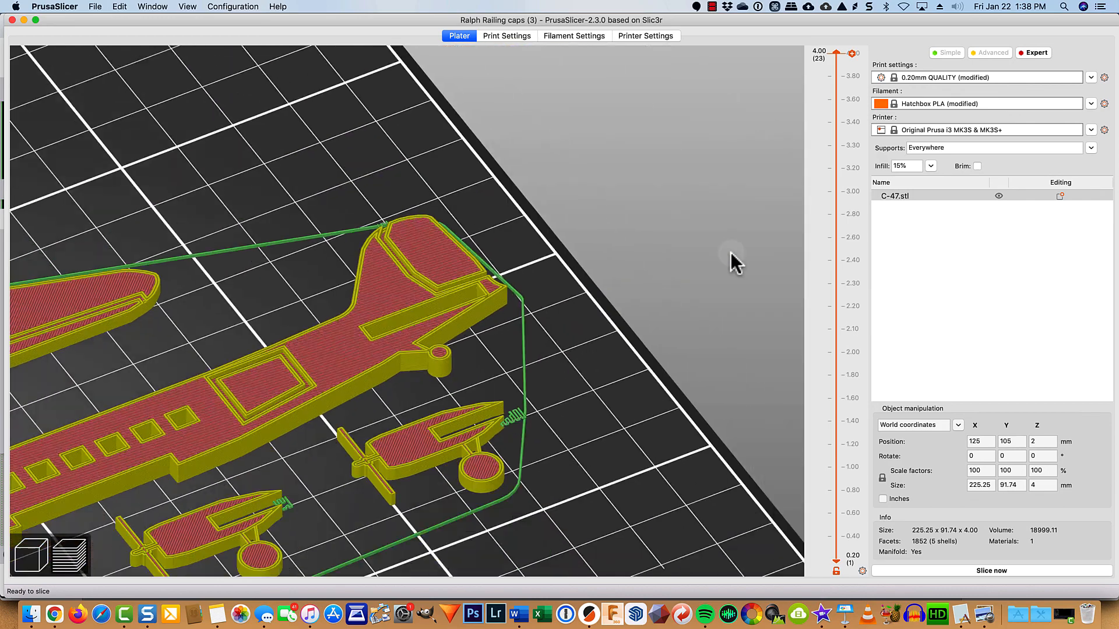
{"action": "scroll", "coordinate": [731, 253], "scroll_direction": "down", "scroll_amount": 6}
{"action": "right_click_drag", "start_coordinate": [430, 468], "coordinate": [746, 360], "text": "shift"}
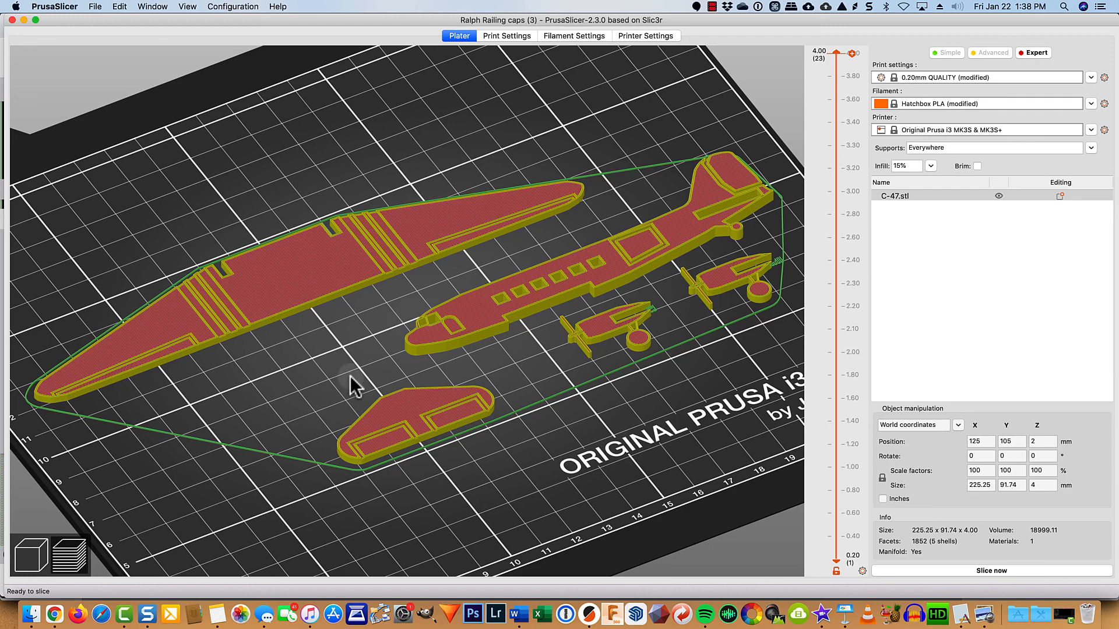
- Return to the 3D editor view, scale the C-47 model uniformly to 150% and split it into separate objects
{"action": "left_click", "coordinate": [30, 555]}
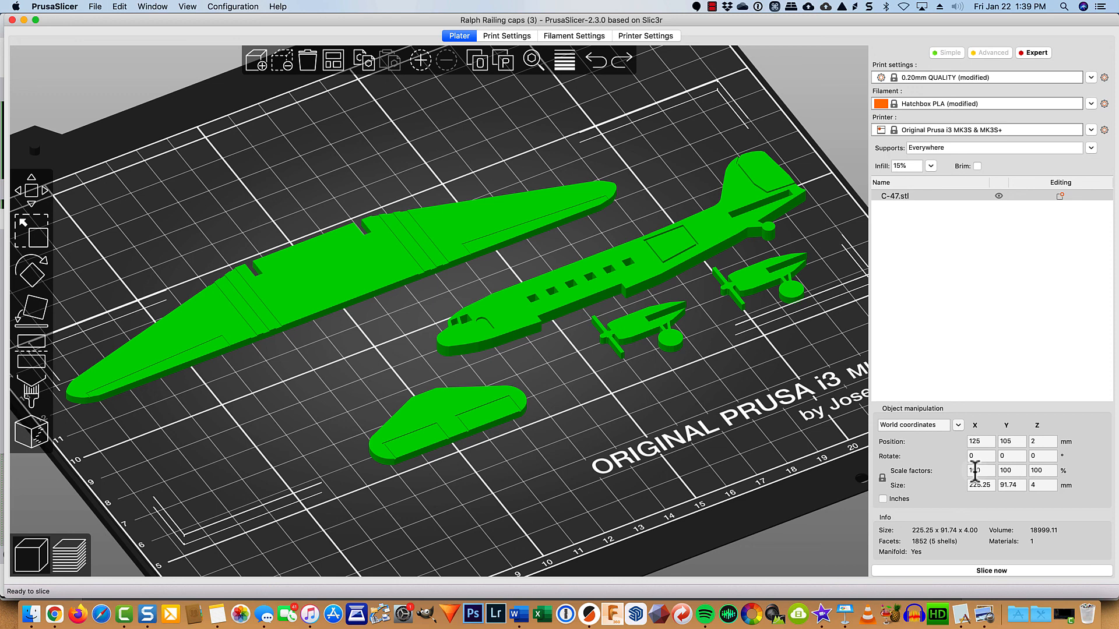
{"action": "left_click", "coordinate": [974, 471]}
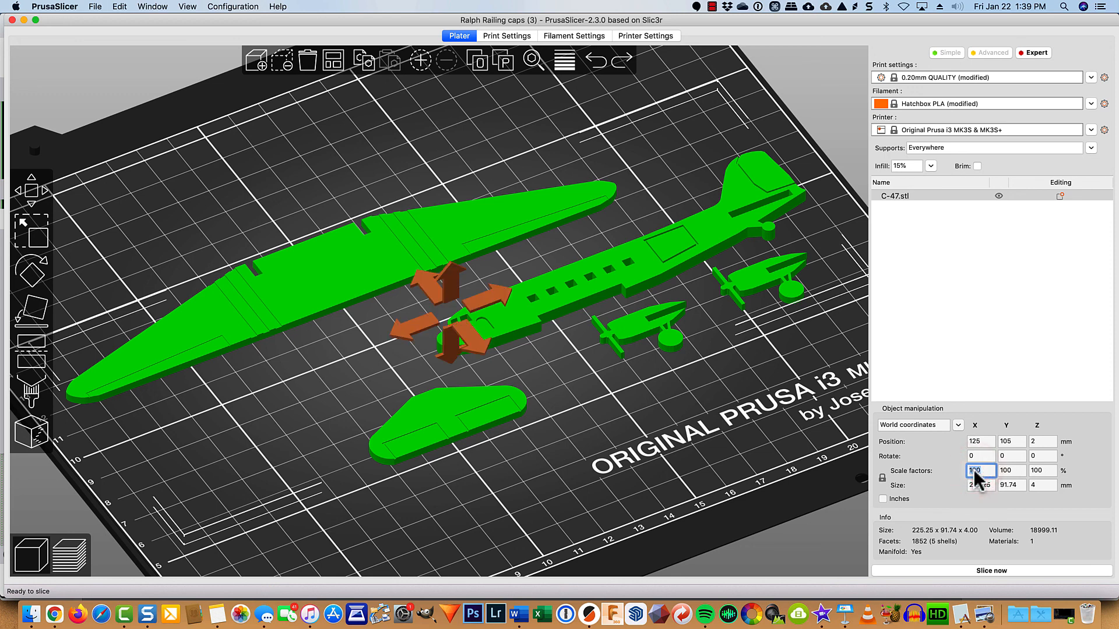
{"action": "type", "text": "150"}
{"action": "key", "text": "Tab"}
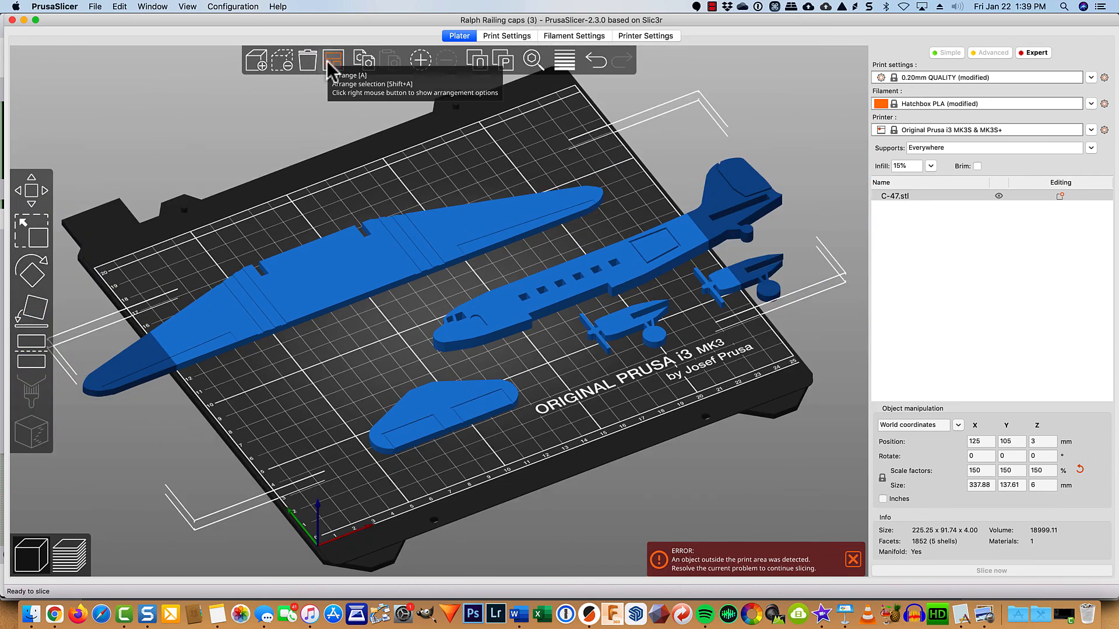
{"action": "left_click", "coordinate": [477, 61]}
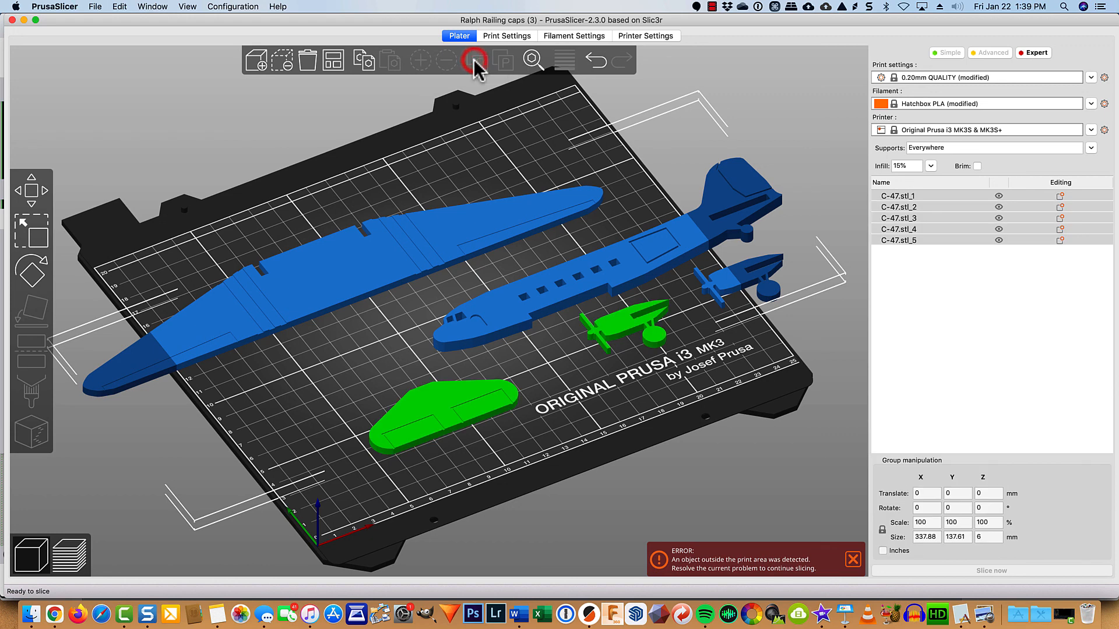
{"action": "left_click", "coordinate": [566, 494]}
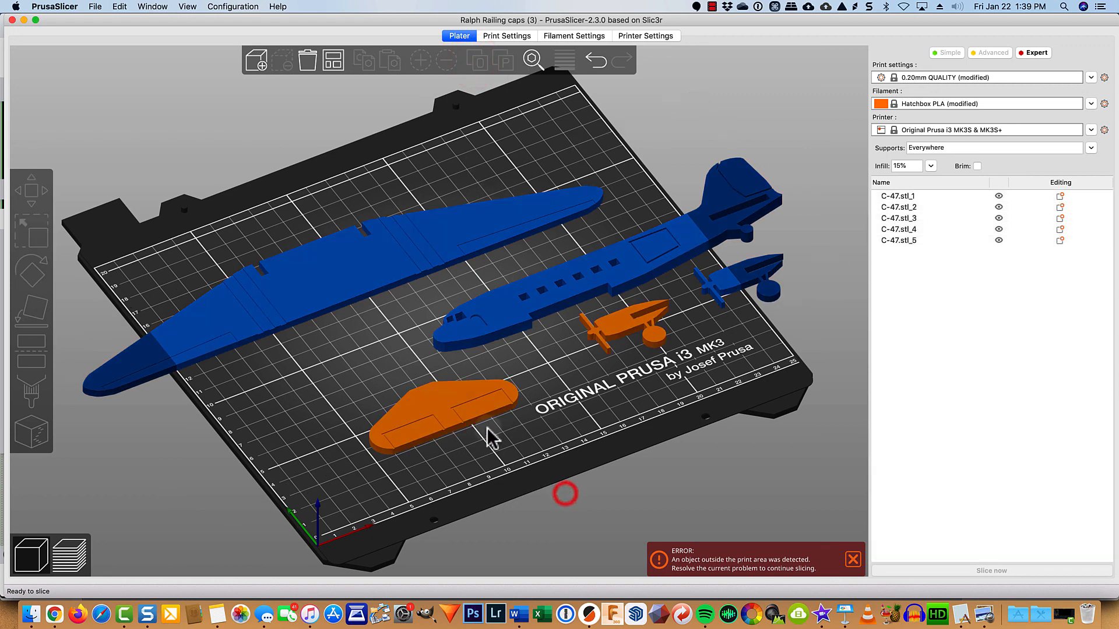
- Rotate the wing diagonally and move it to about X 97.57, Y 123.02 mm so it fits within the print bed
{"action": "left_click", "coordinate": [369, 270]}
{"action": "left_click_drag", "start_coordinate": [373, 265], "coordinate": [439, 232]}
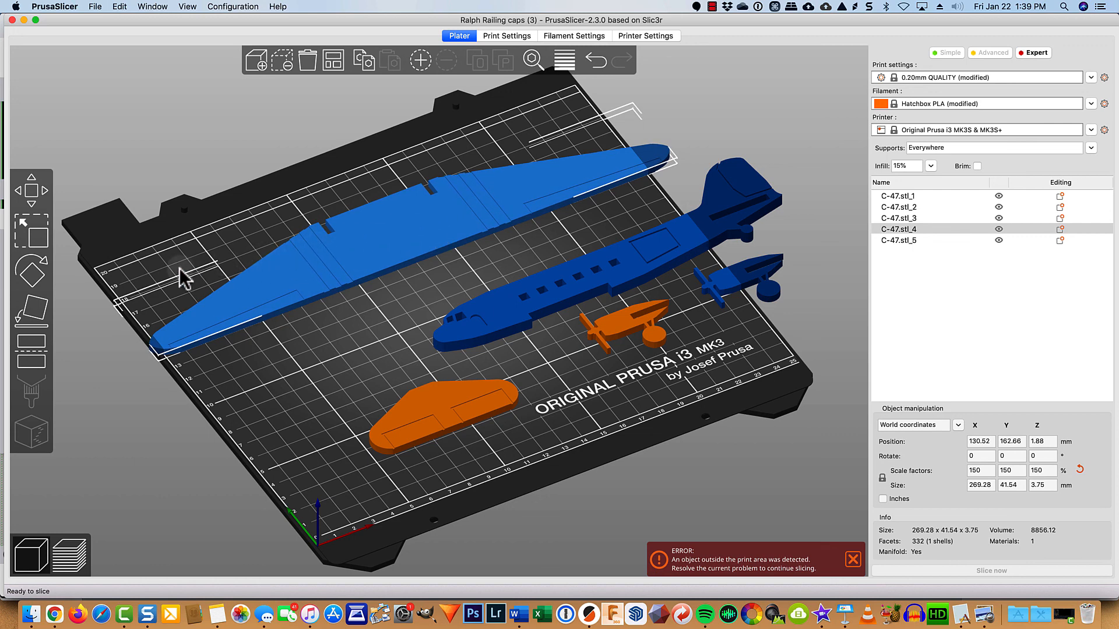
{"action": "left_click", "coordinate": [33, 275]}
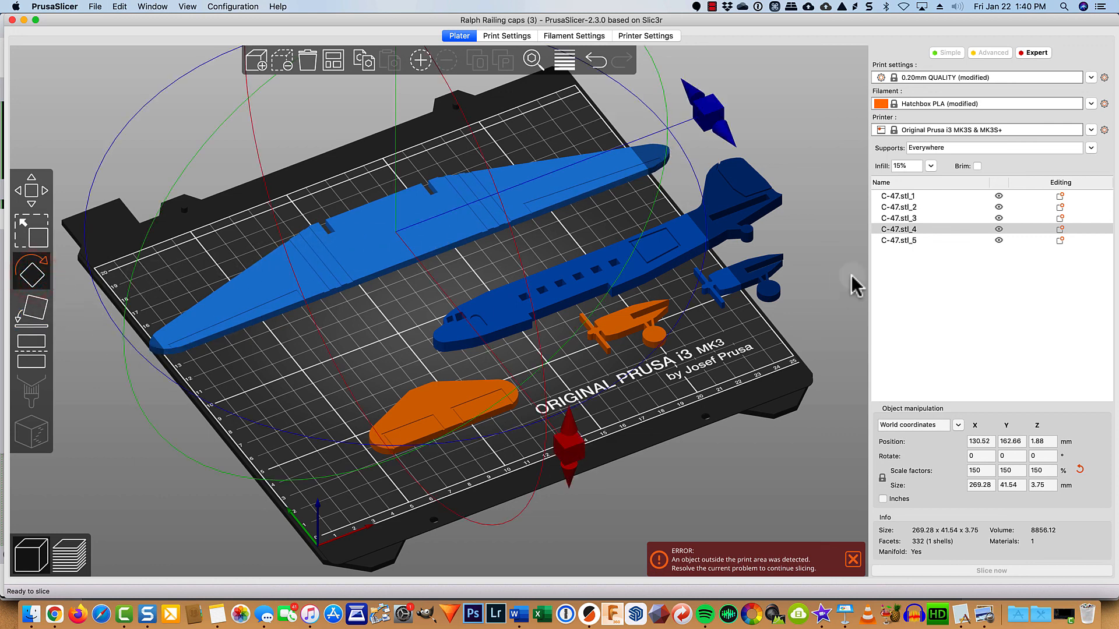
{"action": "left_click_drag", "start_coordinate": [736, 137], "coordinate": [493, 43]}
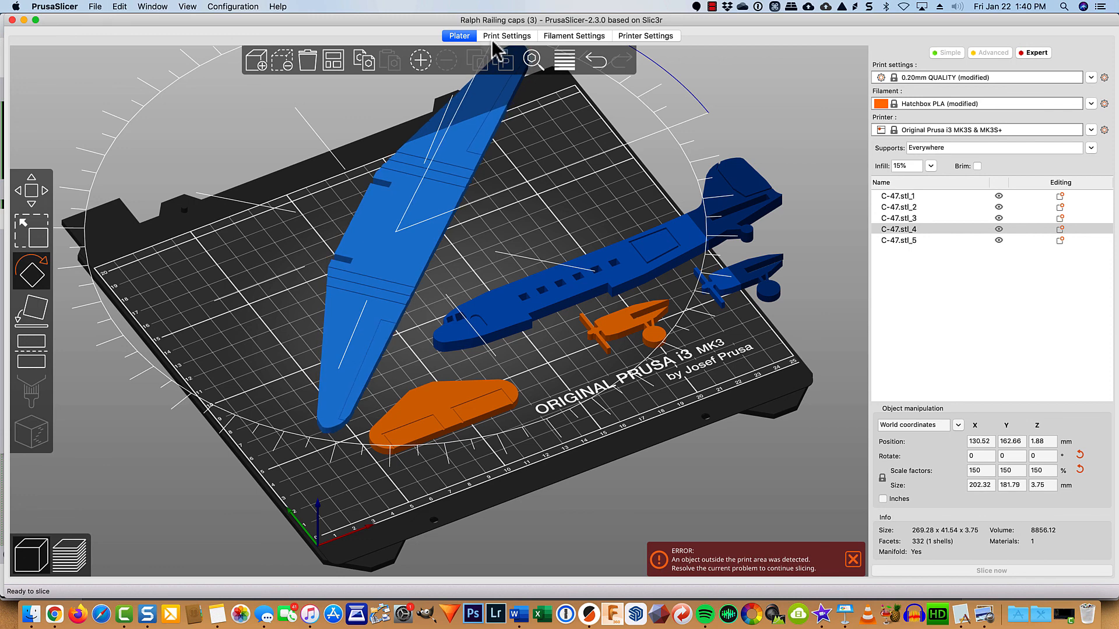
{"action": "scroll", "coordinate": [550, 299], "scroll_direction": "down", "scroll_amount": 2}
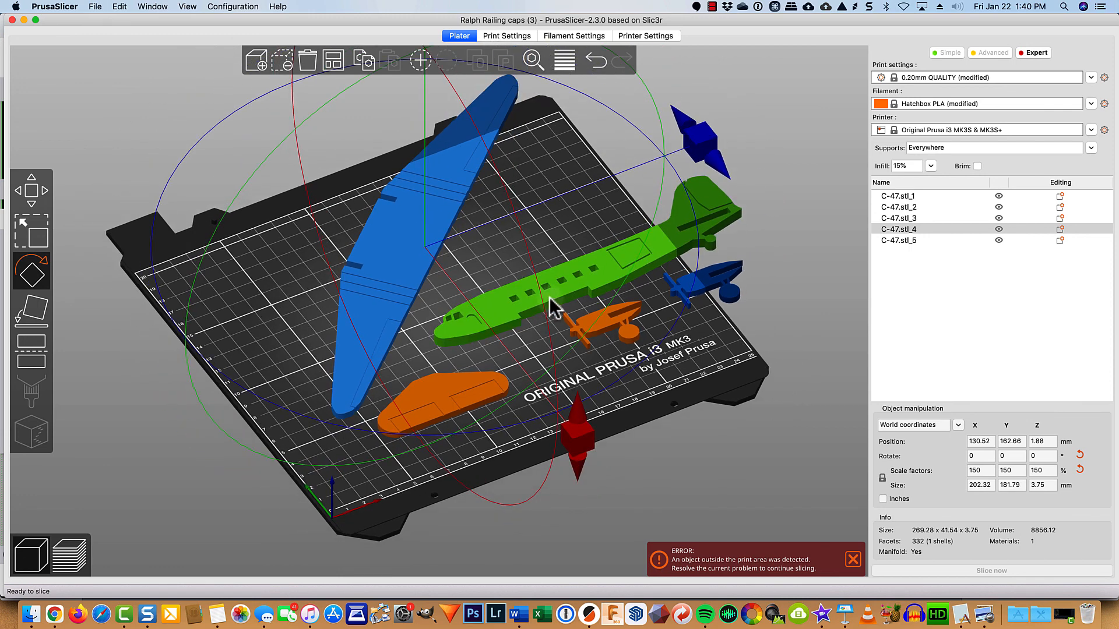
{"action": "left_click_drag", "start_coordinate": [406, 248], "coordinate": [385, 306]}
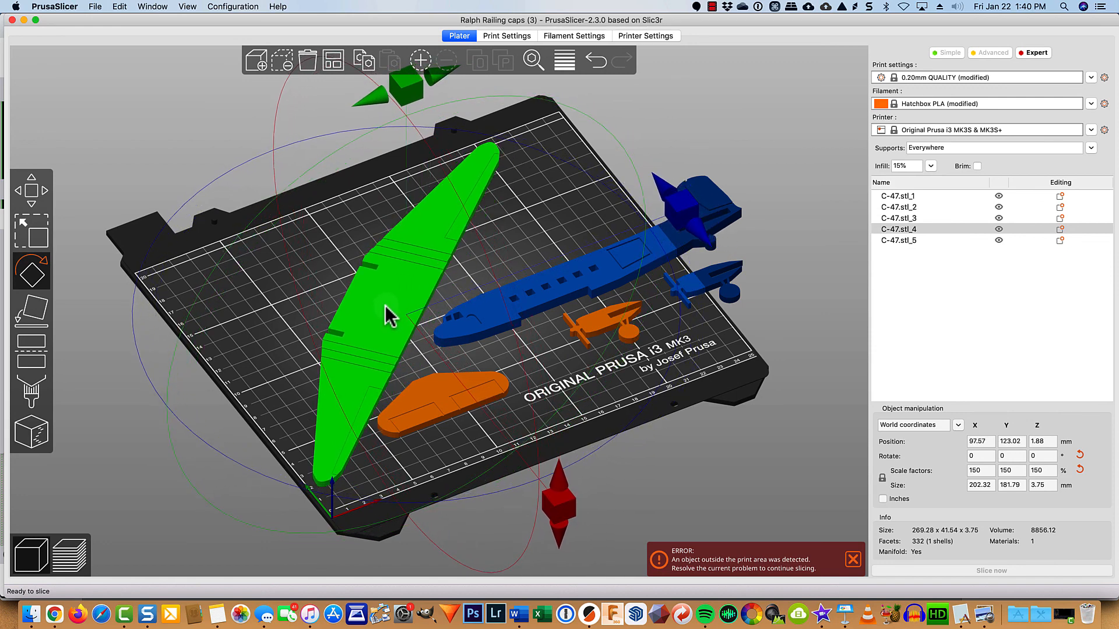
- Rotate the fuselage diagonally so it runs alongside the wing and move it to about X 146.61, Y 101.51 mm
{"action": "left_click", "coordinate": [606, 280]}
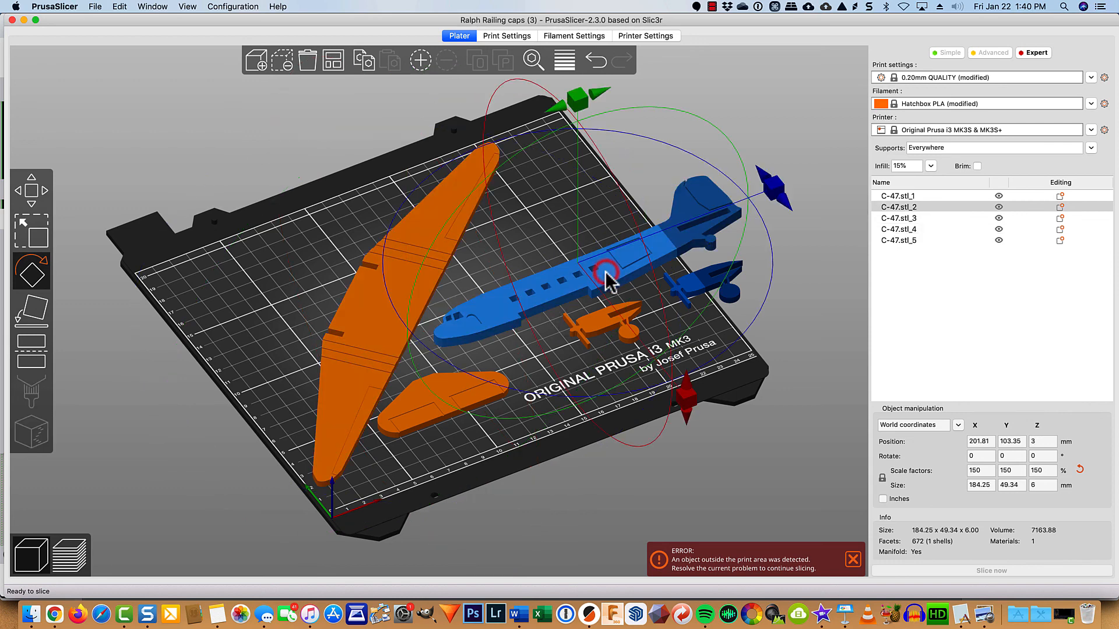
{"action": "left_click_drag", "start_coordinate": [780, 199], "coordinate": [661, 102]}
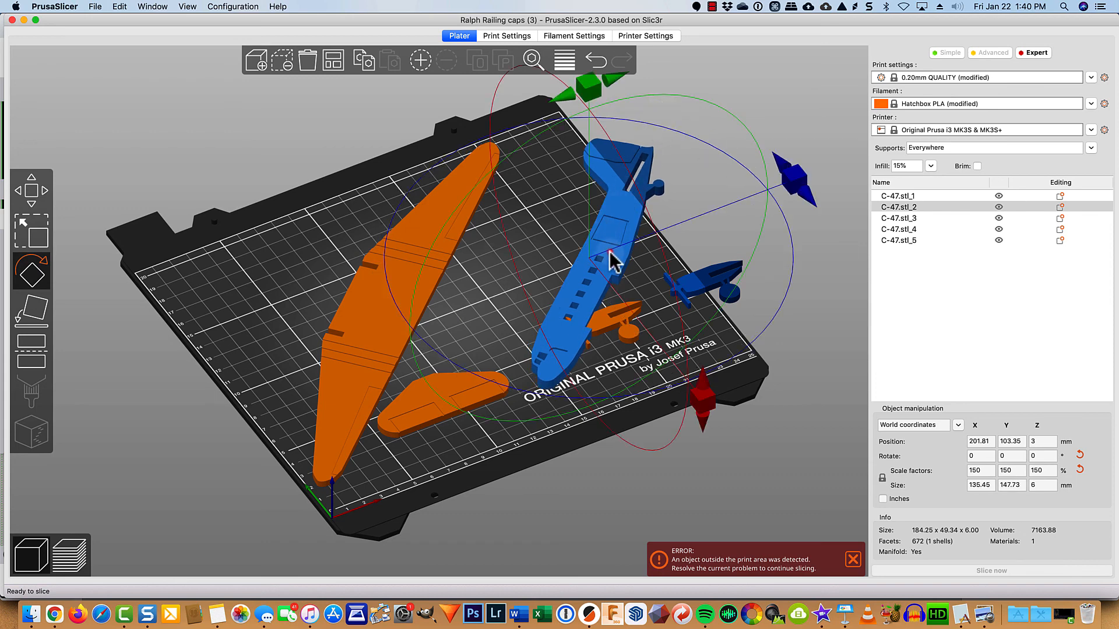
{"action": "left_click_drag", "start_coordinate": [612, 257], "coordinate": [518, 290]}
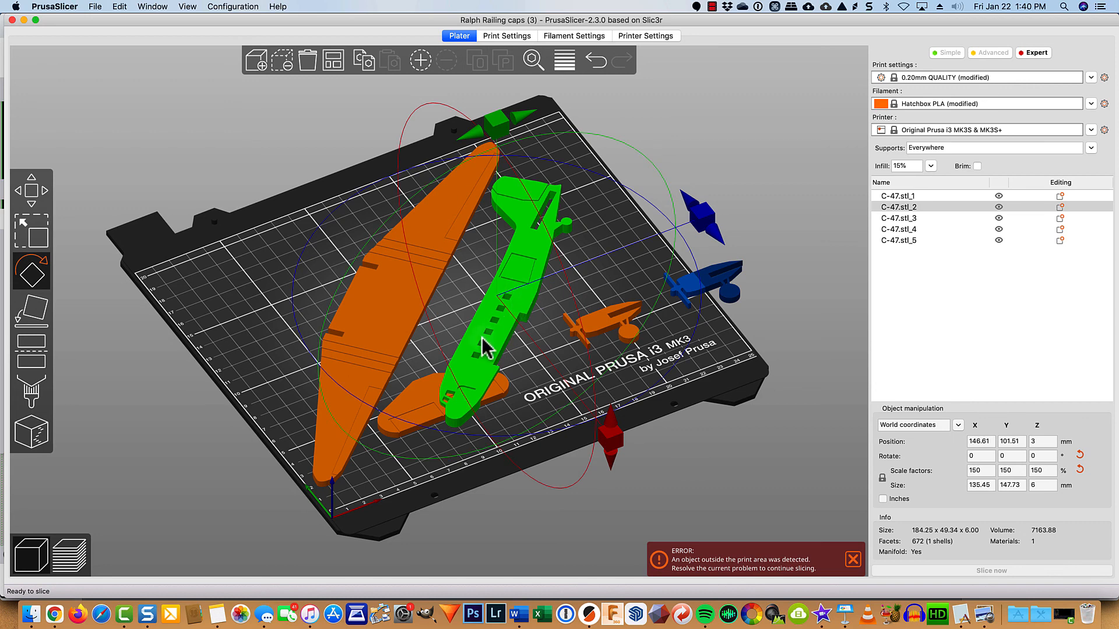
- Move the stabilizer to about X 60.15, Y 168.22 mm and the engines to about X 166.15, Y 45.26 and X 203.91, Y 79.41 mm
{"action": "left_click", "coordinate": [424, 400]}
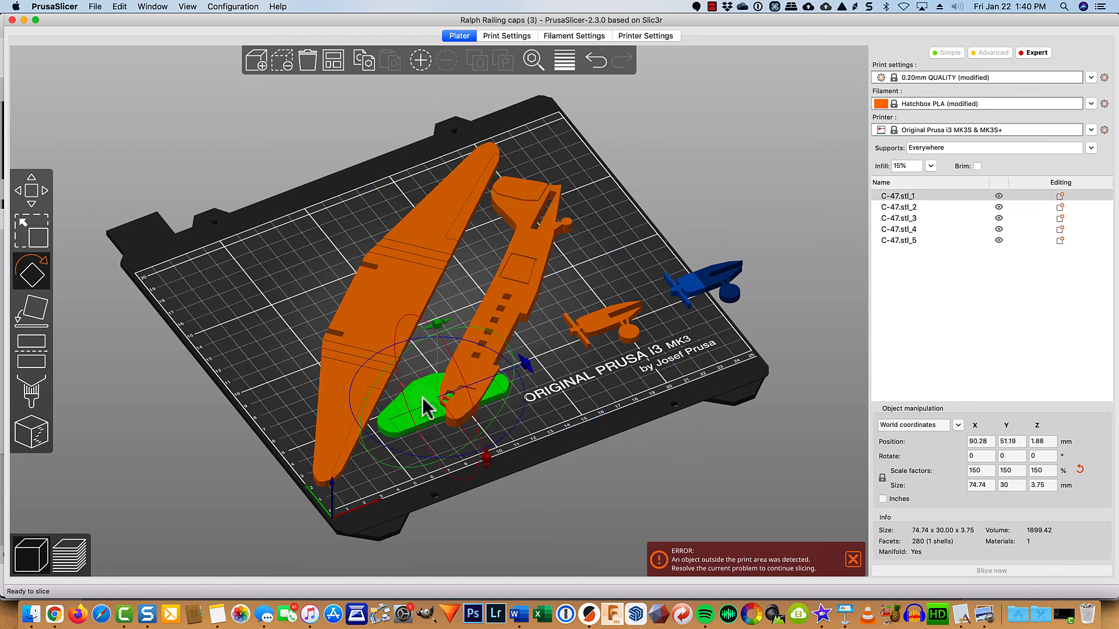
{"action": "left_click_drag", "start_coordinate": [422, 397], "coordinate": [265, 290]}
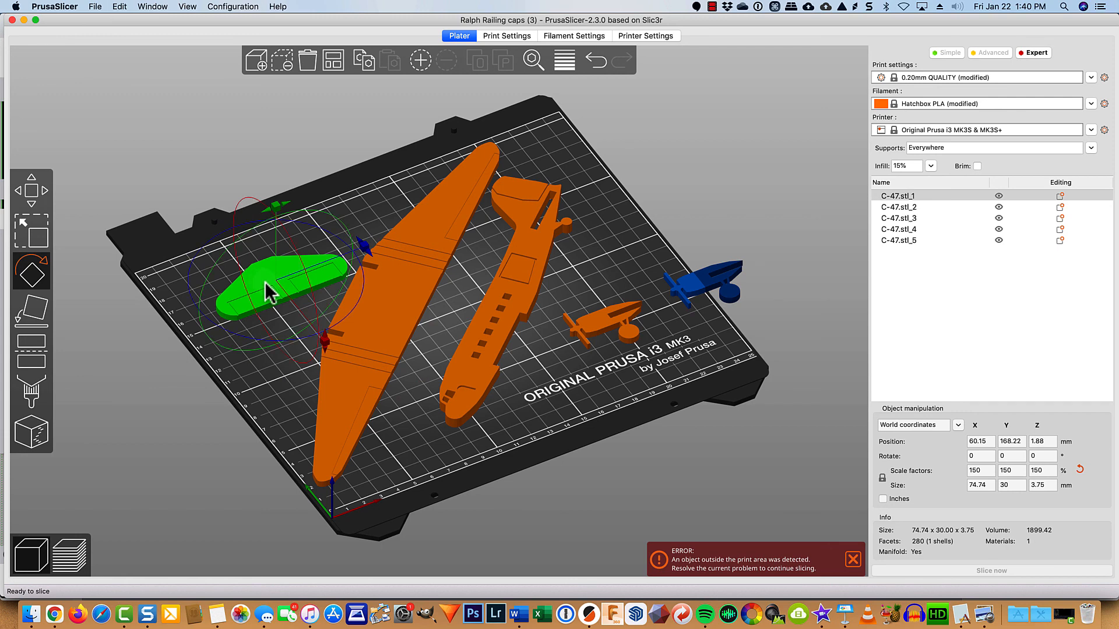
{"action": "left_click_drag", "start_coordinate": [603, 317], "coordinate": [577, 351]}
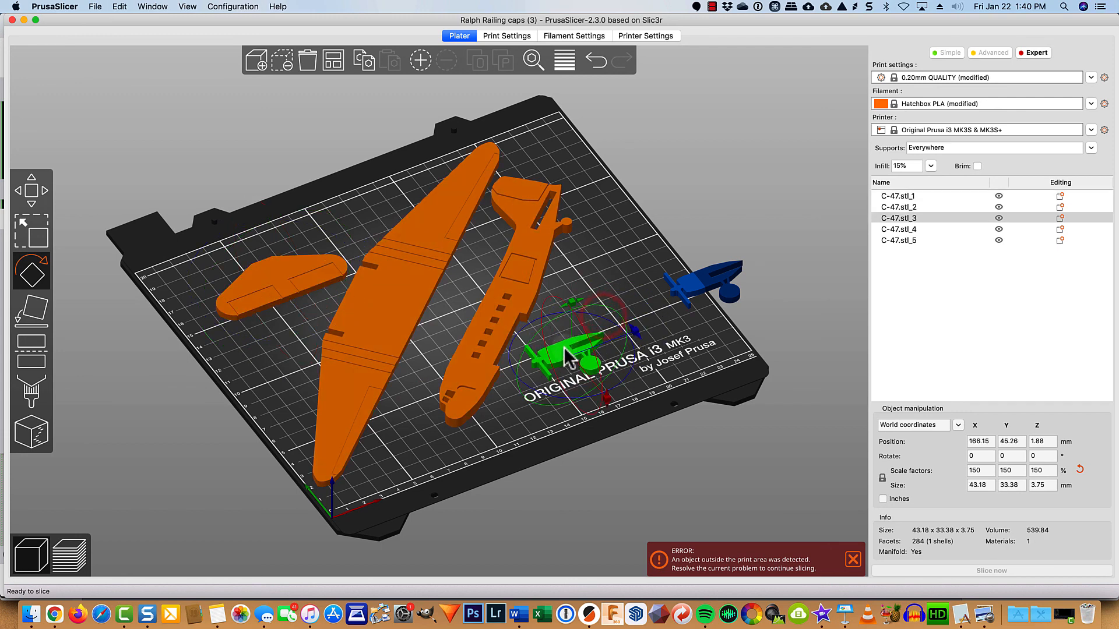
{"action": "left_click_drag", "start_coordinate": [691, 287], "coordinate": [598, 294]}
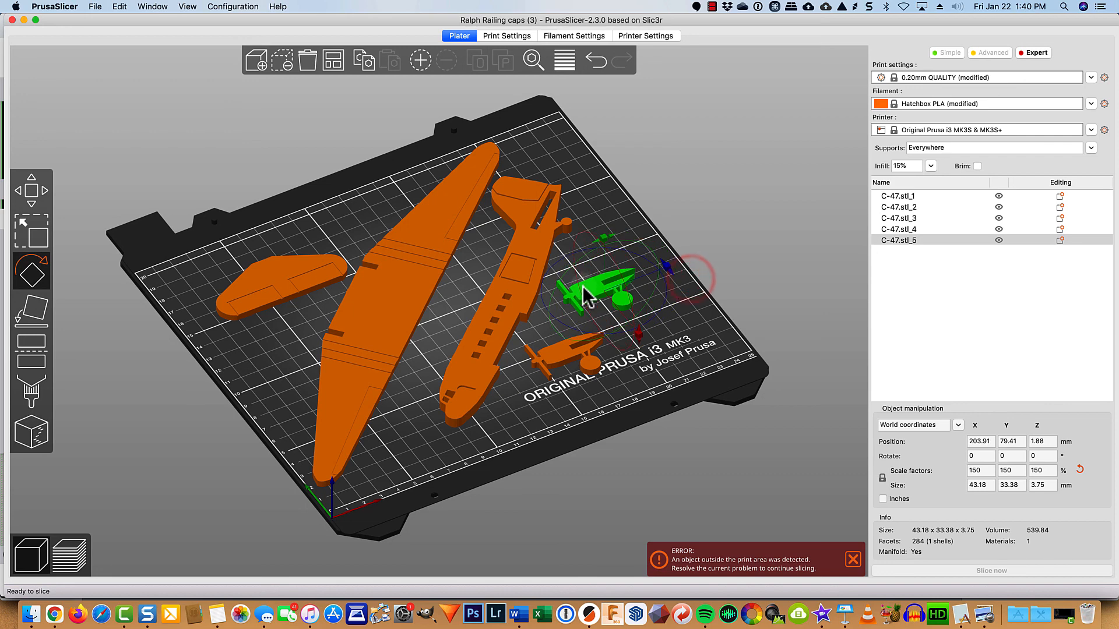
- Deselect the engine and slice all the arranged C-47 parts
{"action": "left_click", "coordinate": [689, 441]}
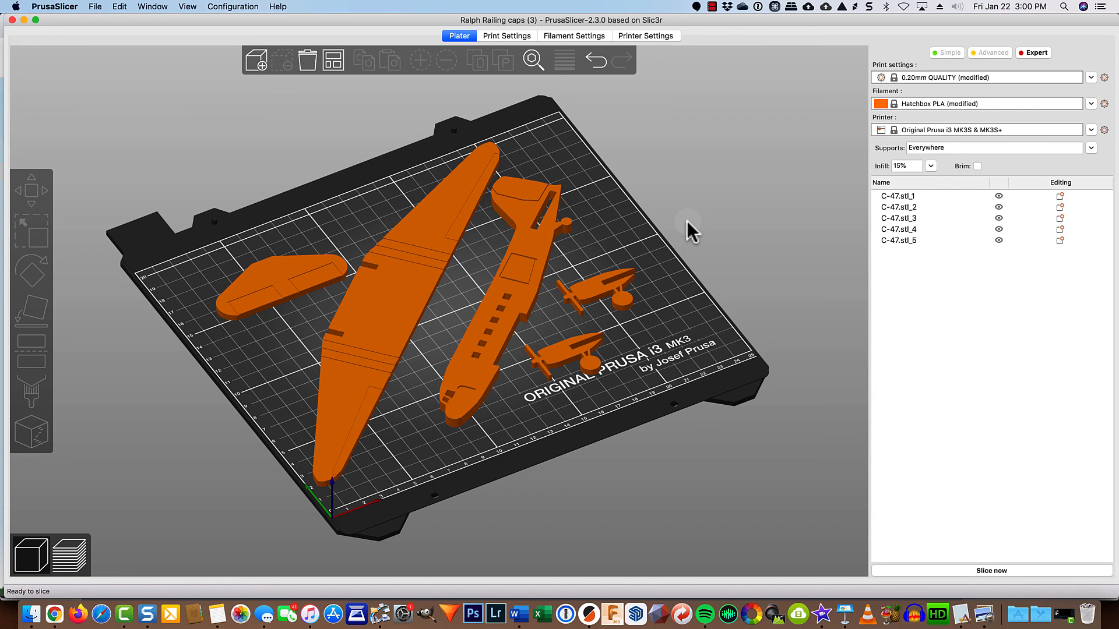
{"action": "left_click", "coordinate": [939, 571]}
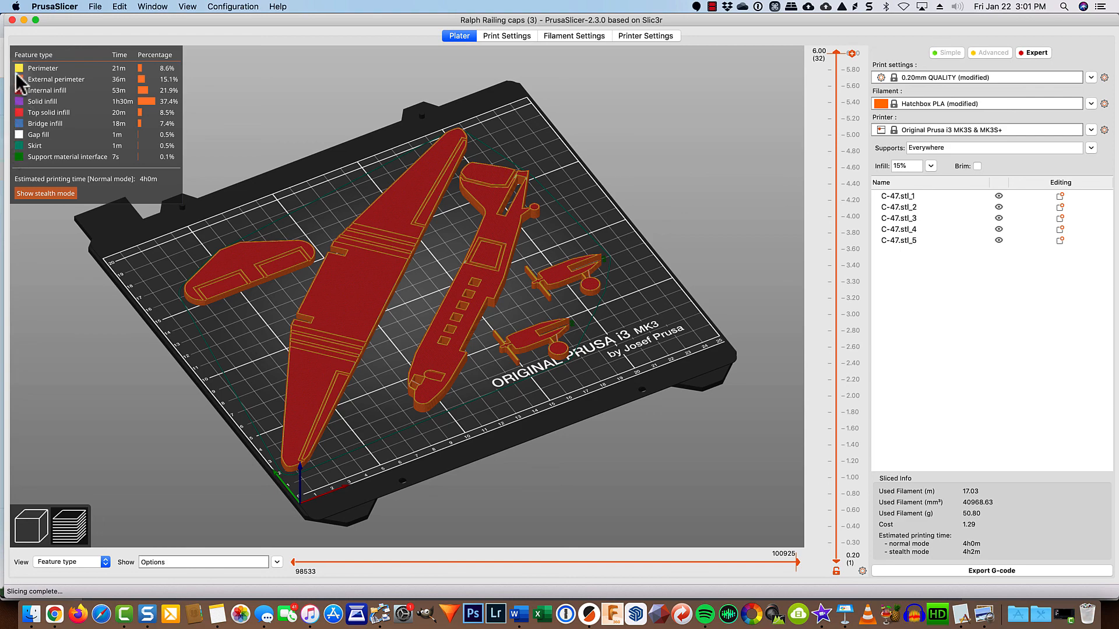
- Examine the sliced fuselage nose around the cockpit windows and front door up close, running through its layers from top to bottom and back
{"action": "left_click_drag", "start_coordinate": [387, 400], "coordinate": [443, 378]}
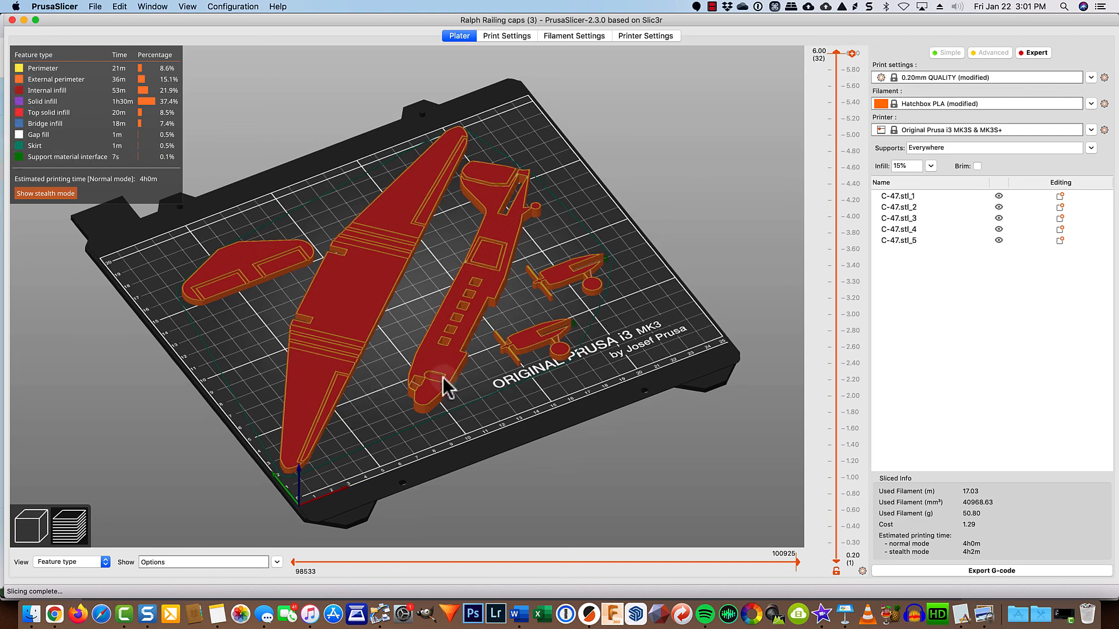
{"action": "scroll", "coordinate": [444, 382], "scroll_direction": "up", "scroll_amount": 3}
{"action": "scroll", "coordinate": [481, 461], "scroll_direction": "up", "scroll_amount": 3}
{"action": "key", "text": "shift"}
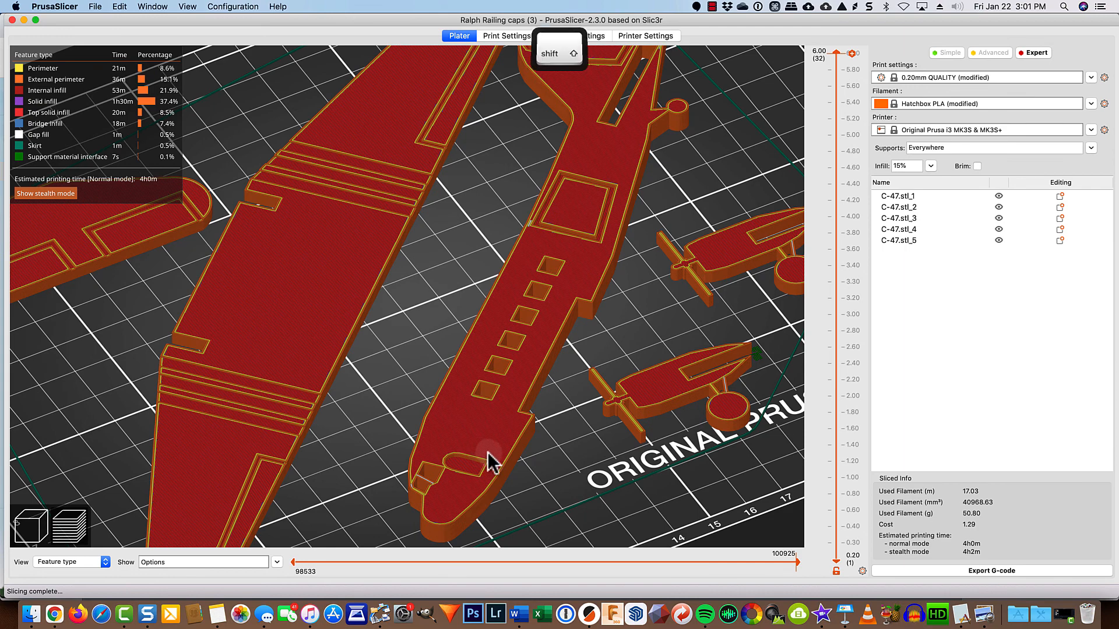
{"action": "scroll", "coordinate": [488, 452], "scroll_direction": "up", "scroll_amount": 3}
{"action": "scroll", "coordinate": [461, 456], "scroll_direction": "up", "scroll_amount": 3}
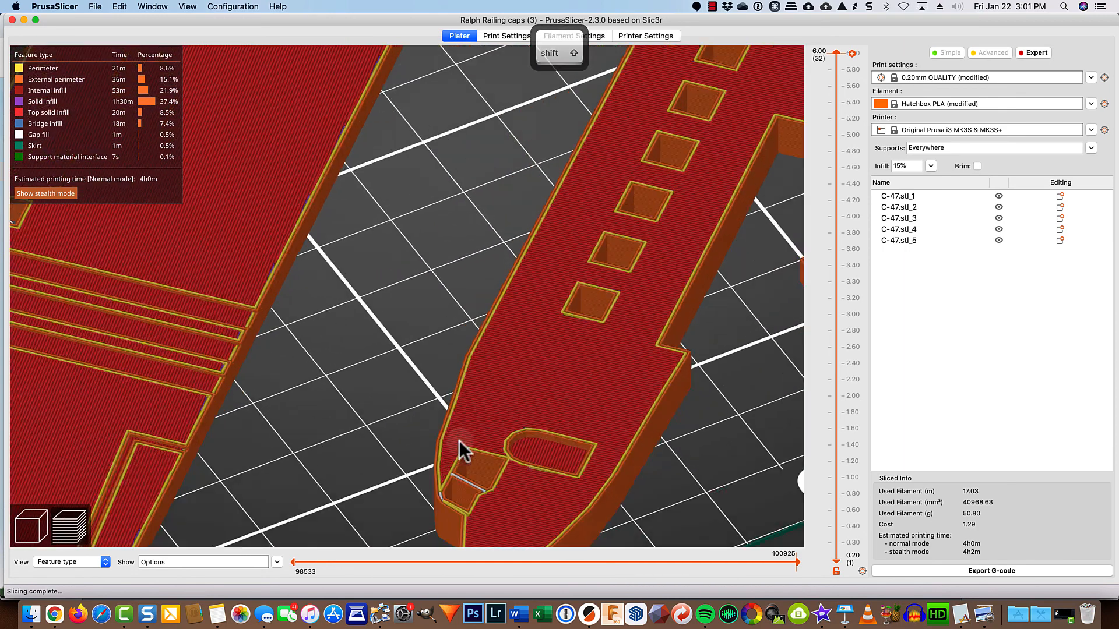
{"action": "scroll", "coordinate": [459, 442], "scroll_direction": "up", "scroll_amount": 4}
{"action": "middle_click_drag", "start_coordinate": [669, 434], "coordinate": [545, 272], "text": "shift"}
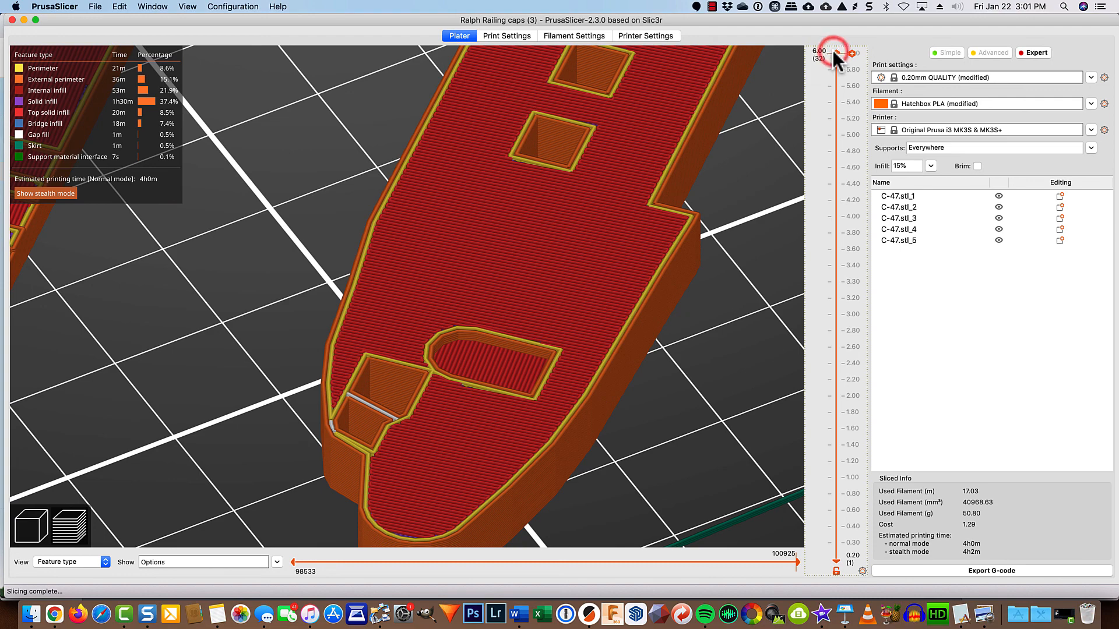
{"action": "left_click_drag", "start_coordinate": [835, 54], "coordinate": [838, 548]}
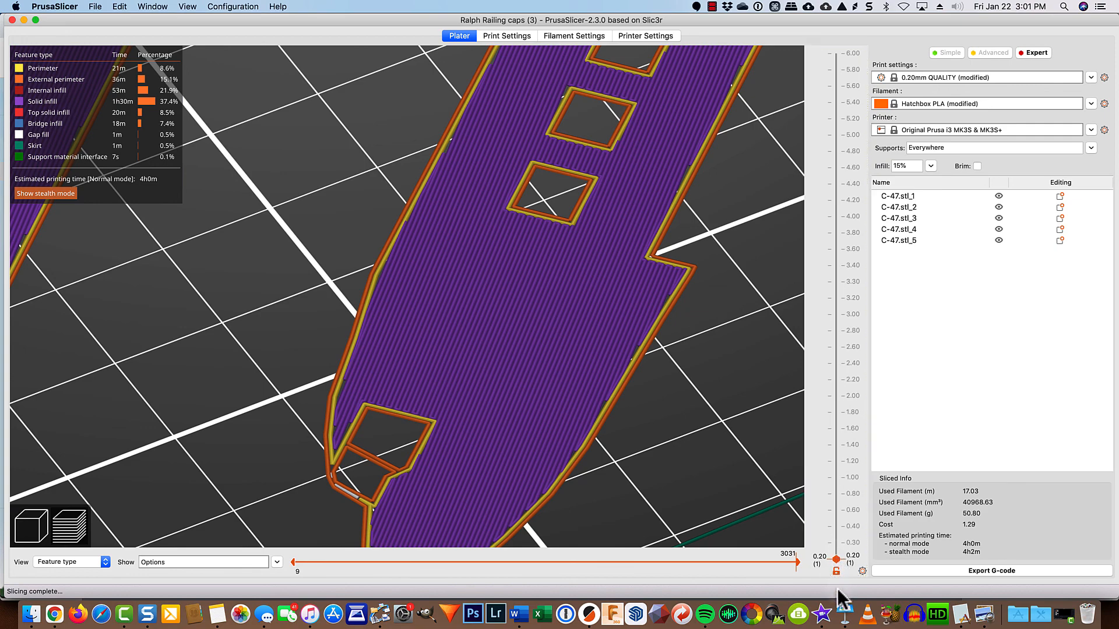
{"action": "left_click_drag", "start_coordinate": [837, 560], "coordinate": [837, 50]}
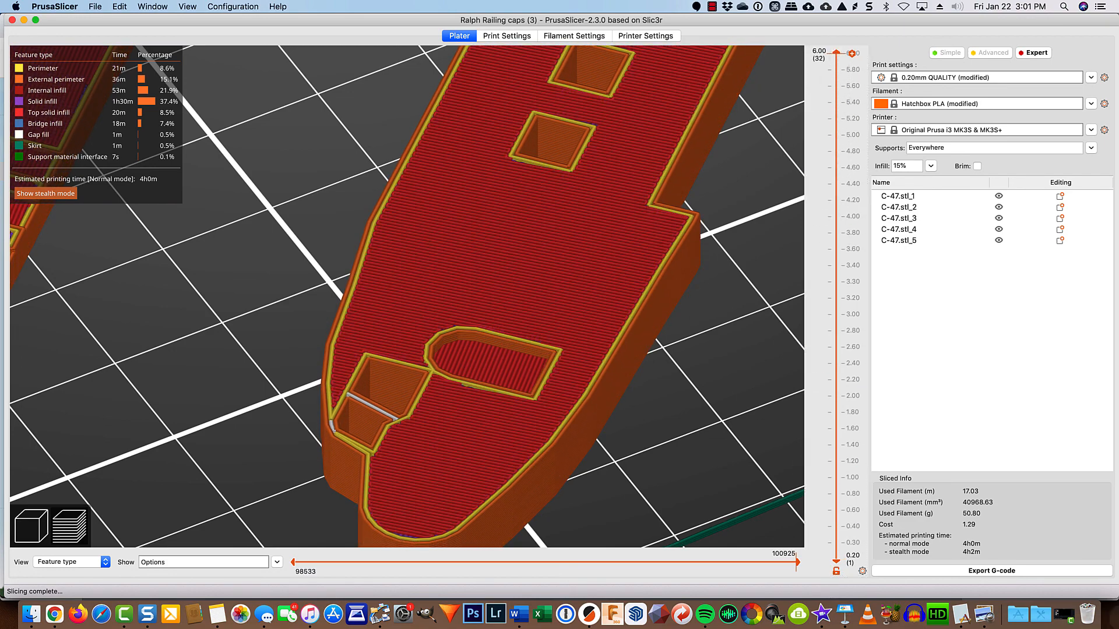
- Export the G-code as c-47 to the Toss folder, replacing the existing file
{"action": "left_click", "coordinate": [992, 572]}
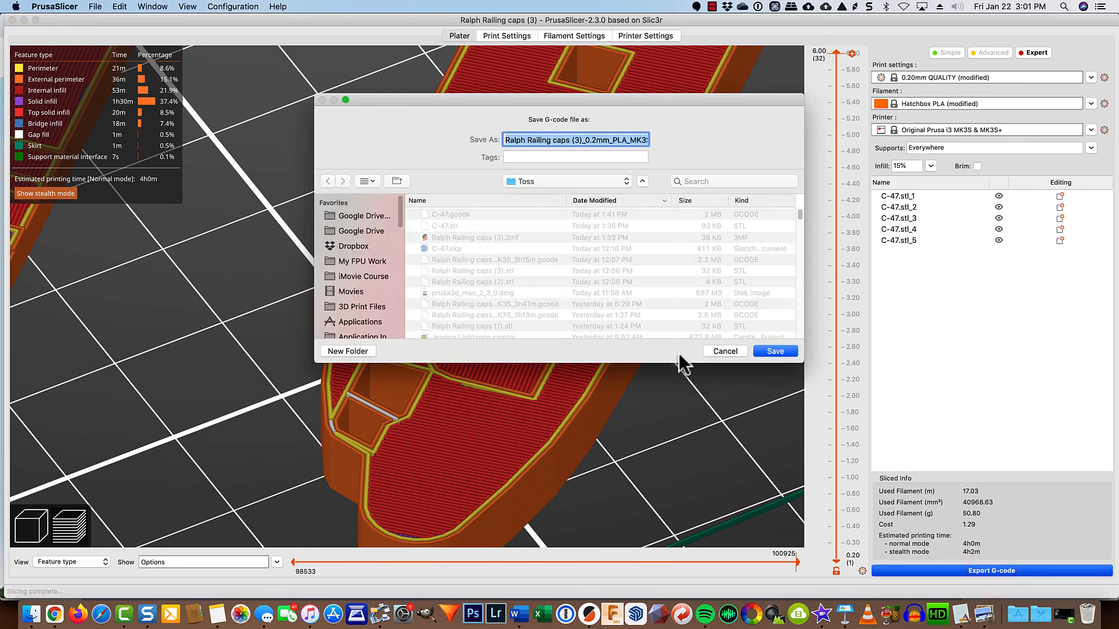
{"action": "type", "text": "c-47"}
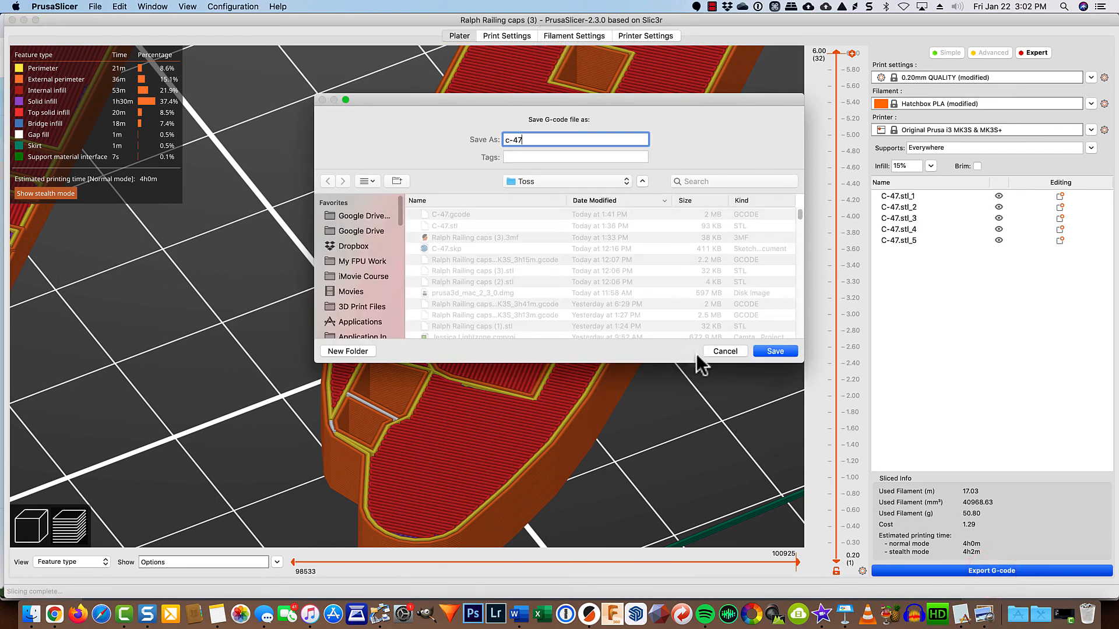
{"action": "left_click", "coordinate": [773, 353]}
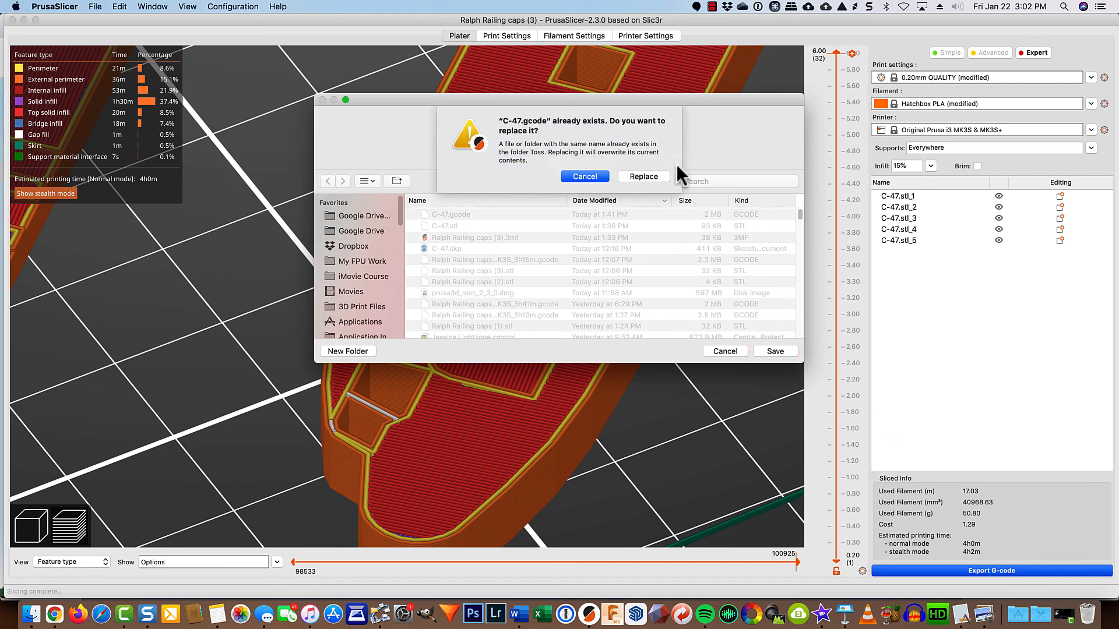
{"action": "left_click", "coordinate": [653, 177]}
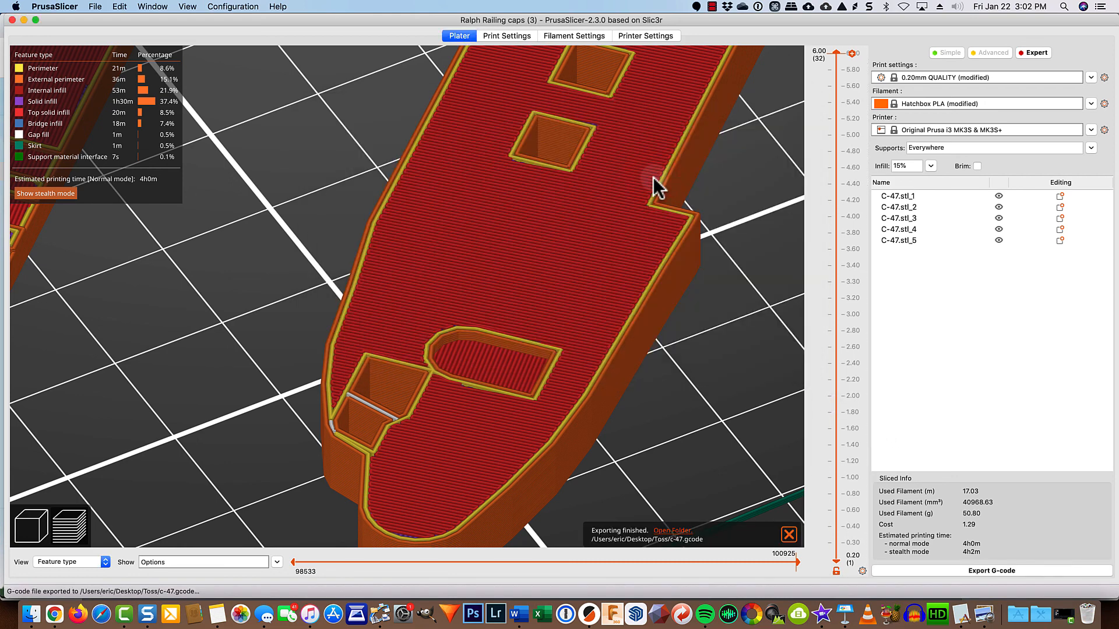